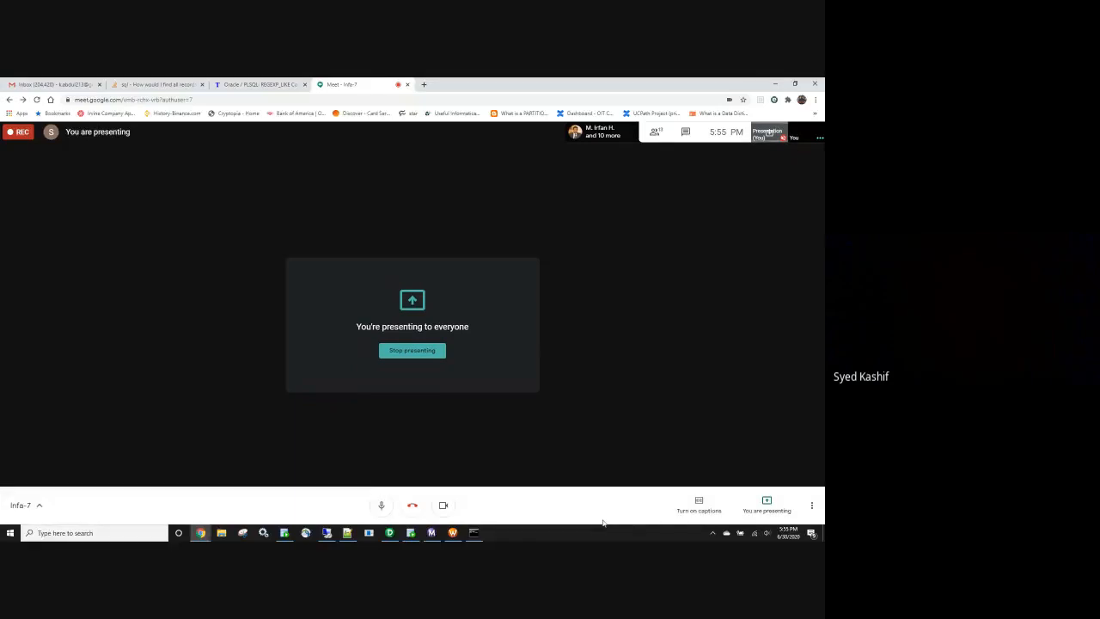
- Leave the Remote Desktop session and switch to Informatica Designer showing its ODBC connection dialog
{"action": "left_click", "coordinate": [330, 532]}
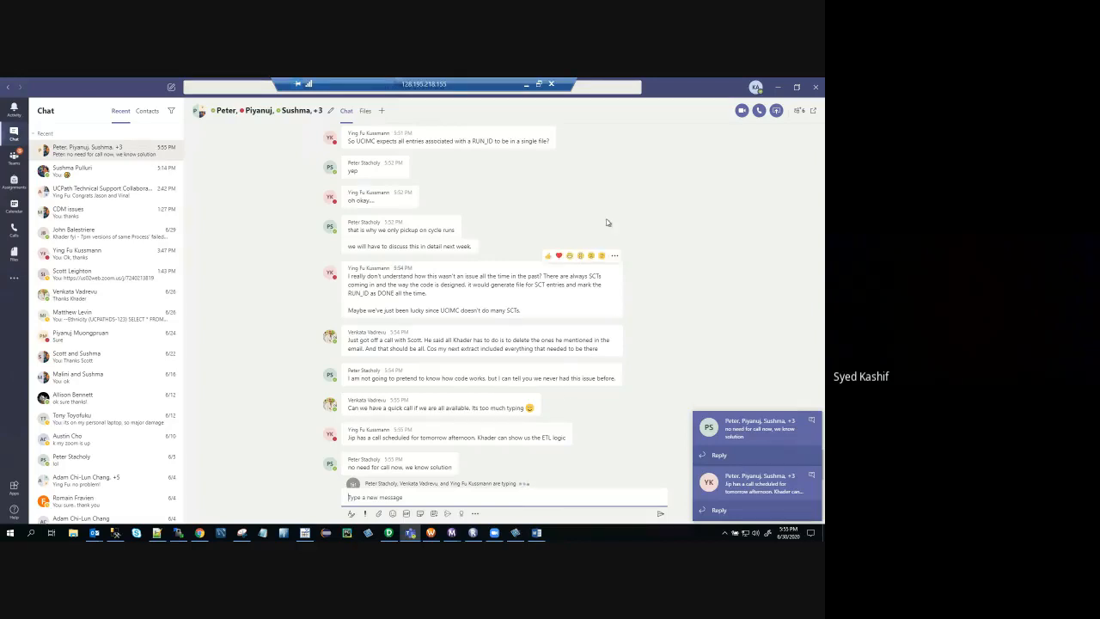
{"action": "left_click", "coordinate": [526, 84]}
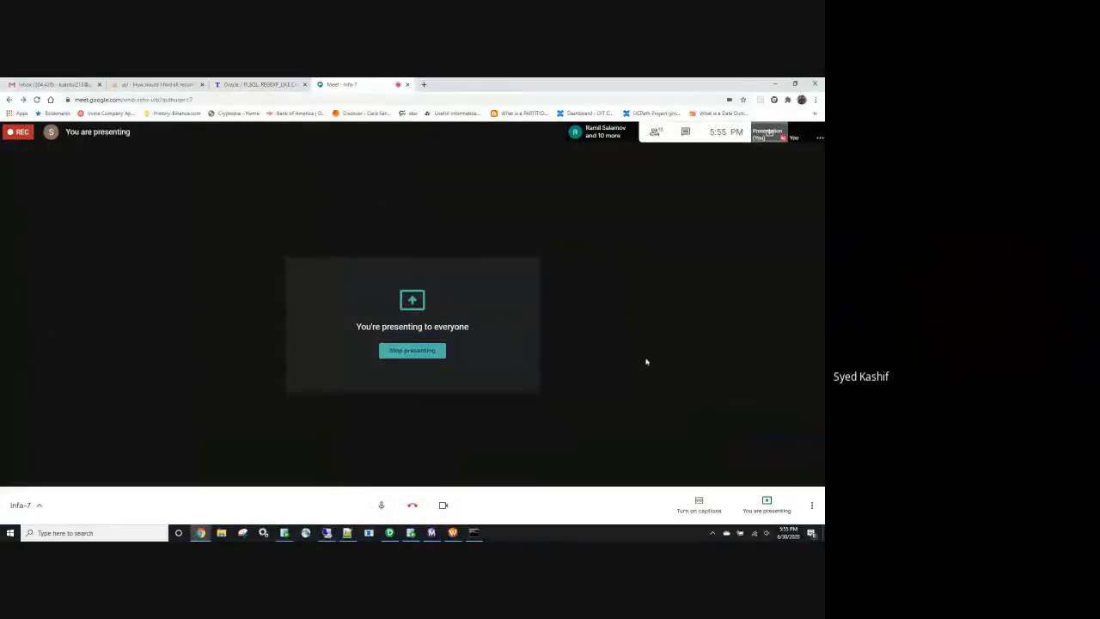
{"action": "key", "text": "alt+Tab"}
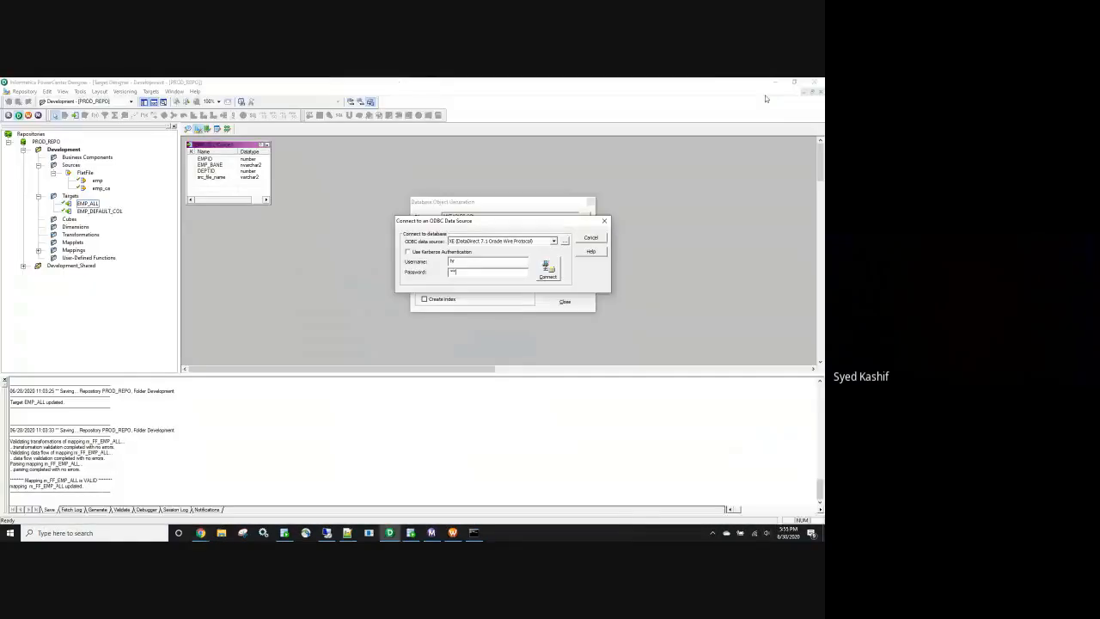
- Cancel the ODBC and Database Object Generation dialogs and bring up the Indirect_load Command Prompt
{"action": "left_click", "coordinate": [591, 237]}
{"action": "left_click", "coordinate": [589, 202]}
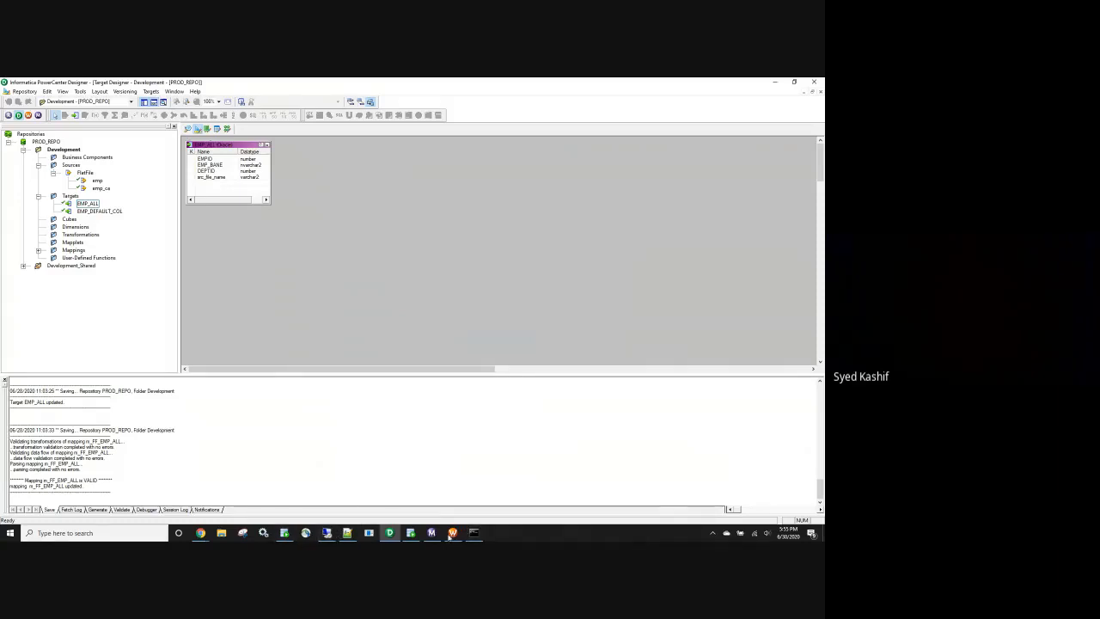
{"action": "left_click", "coordinate": [473, 532]}
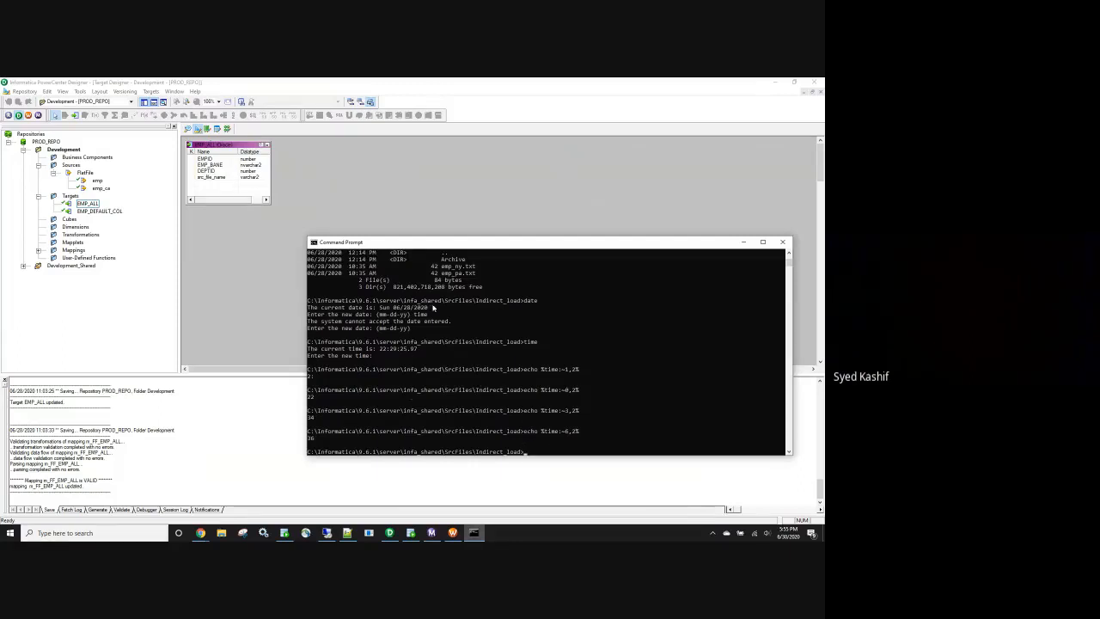
- Open a File Explorer window at Quick access
{"action": "left_click", "coordinate": [221, 533]}
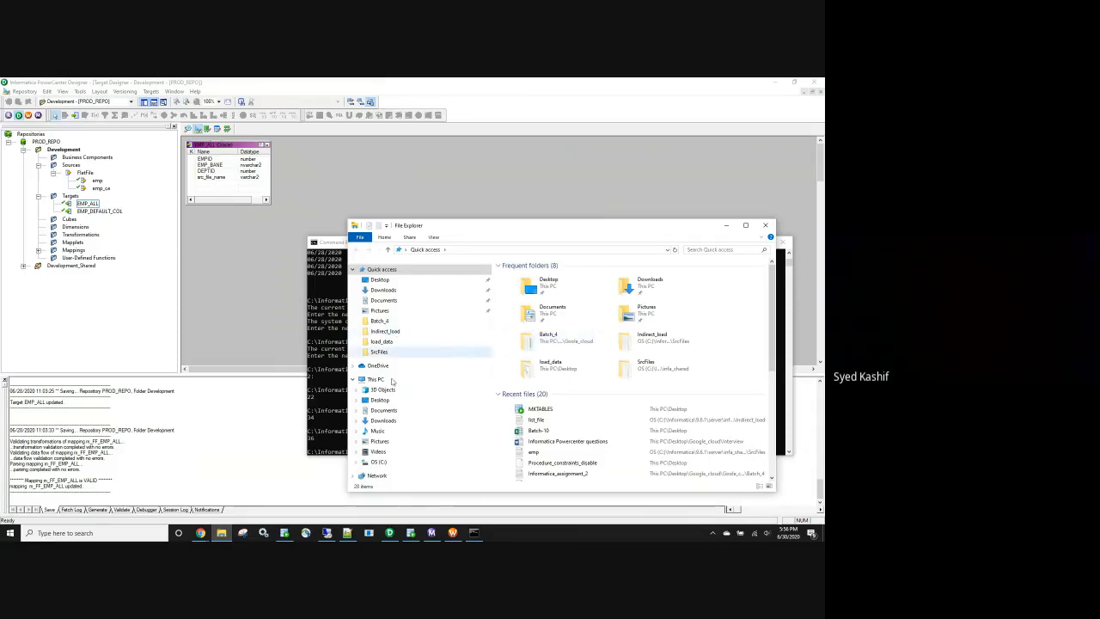
- Close the Teams chat in the remote desktop session and minimize it
{"action": "left_click", "coordinate": [326, 533]}
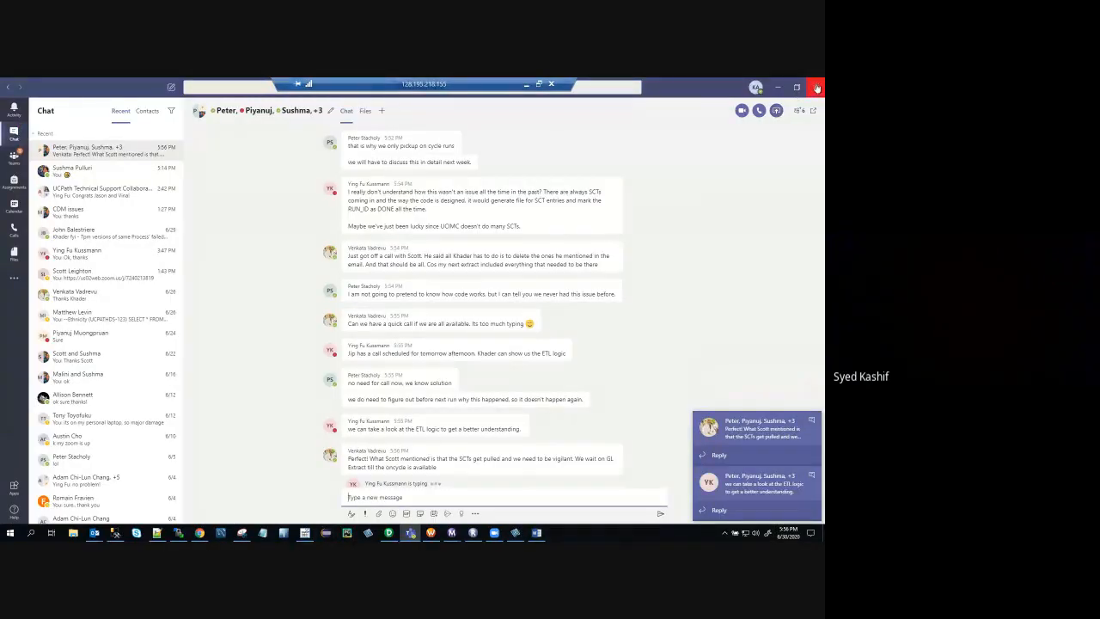
{"action": "left_click", "coordinate": [816, 87]}
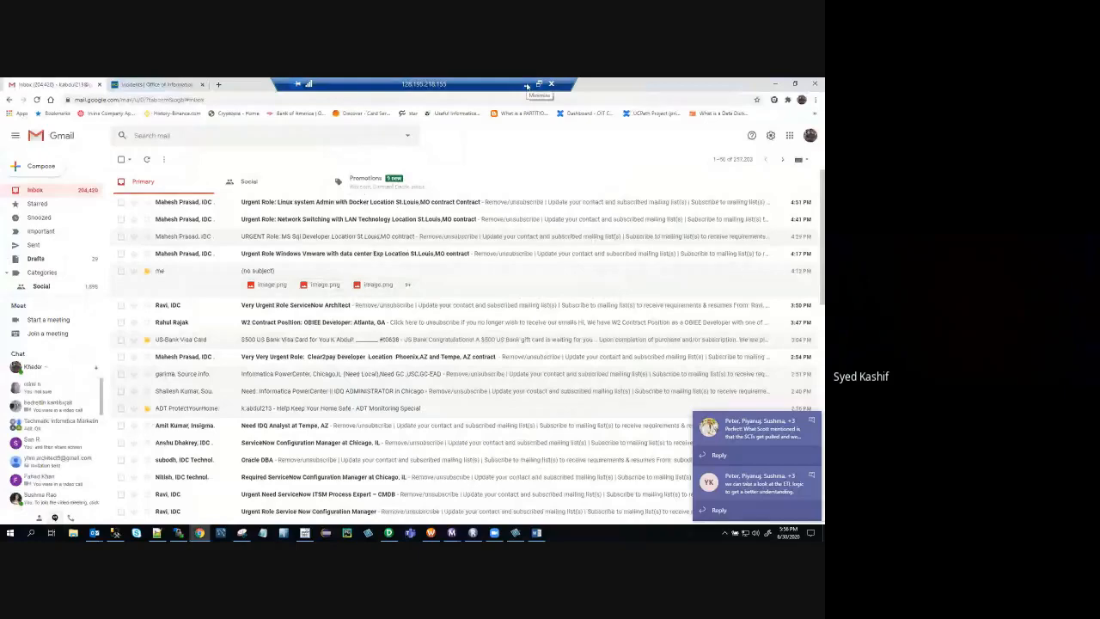
{"action": "left_click", "coordinate": [527, 86]}
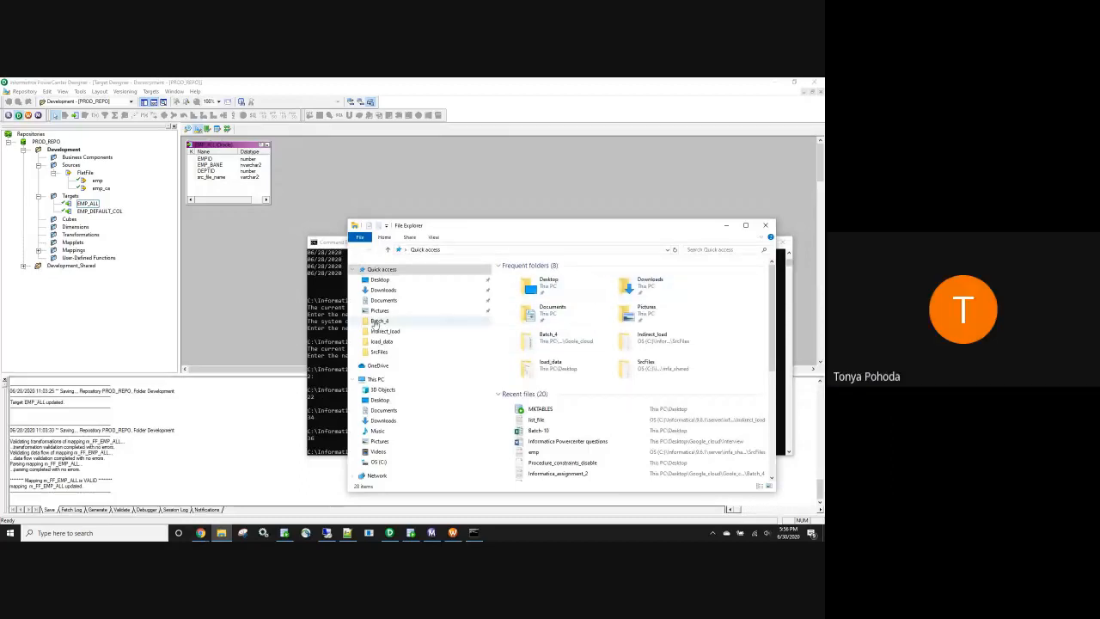
- Browse to C:\Informatica\9.6.1\server\infa_shared\SrcFiles in File Explorer
{"action": "left_click", "coordinate": [376, 462]}
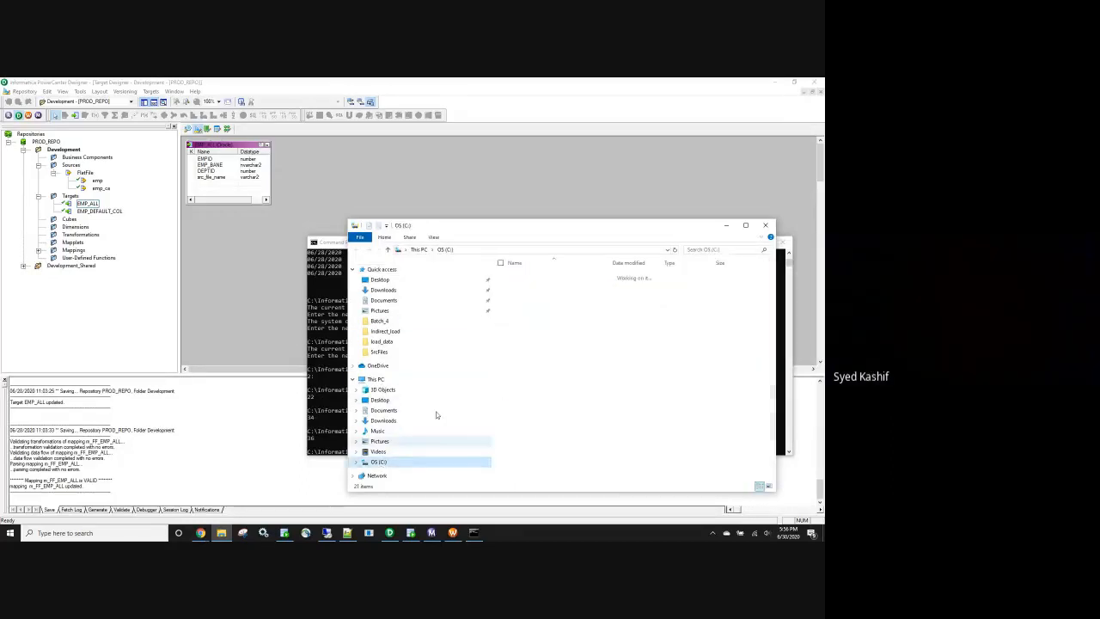
{"action": "double_click", "coordinate": [532, 321]}
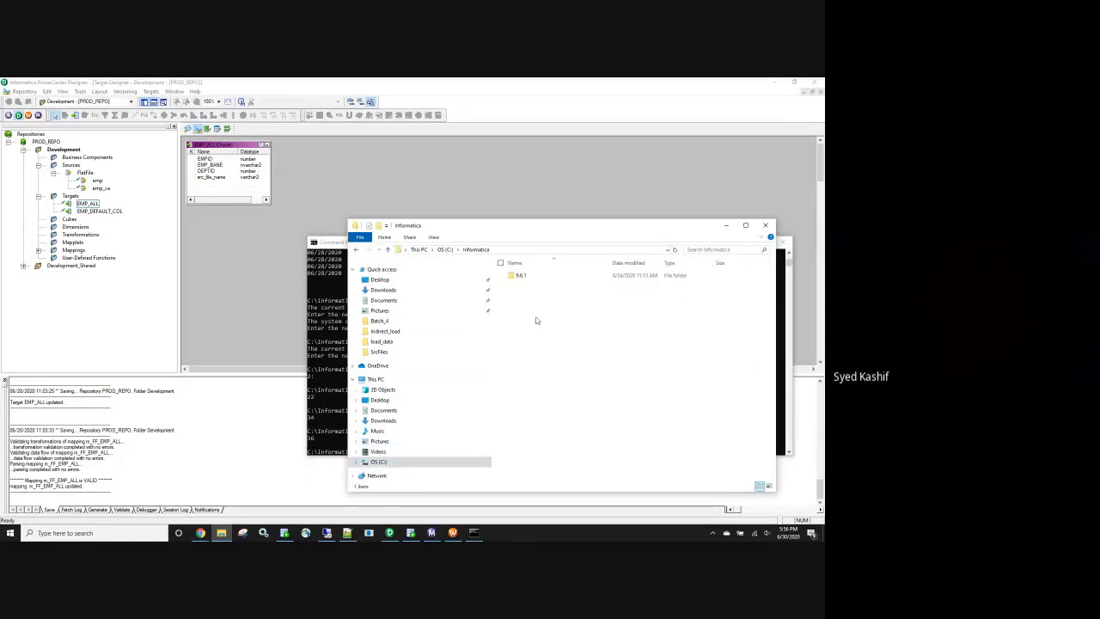
{"action": "double_click", "coordinate": [526, 276]}
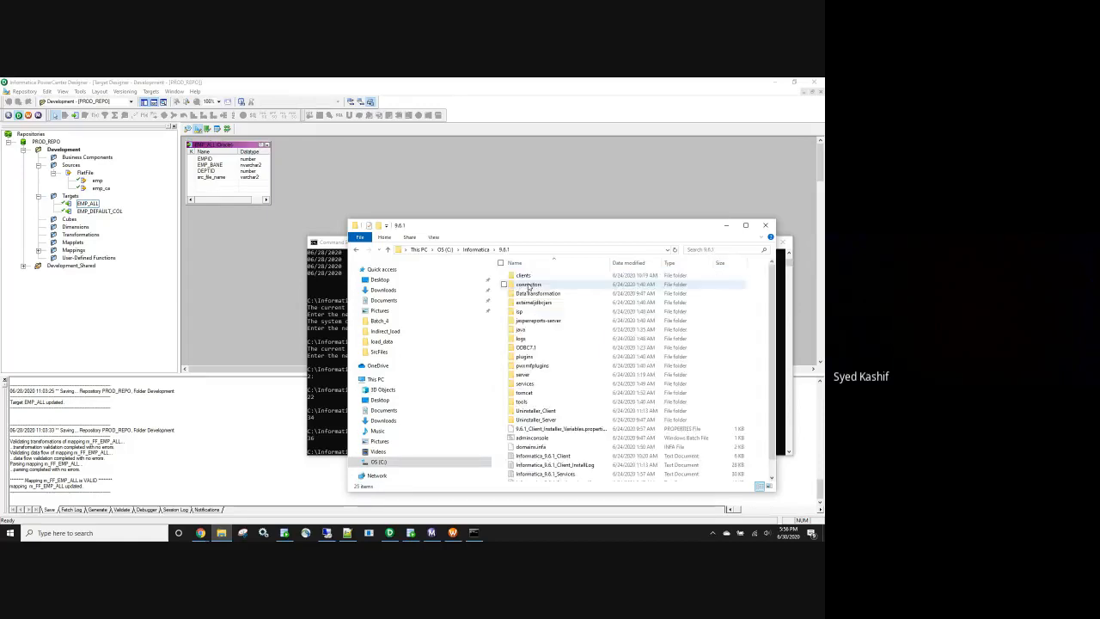
{"action": "double_click", "coordinate": [526, 374]}
{"action": "double_click", "coordinate": [525, 293]}
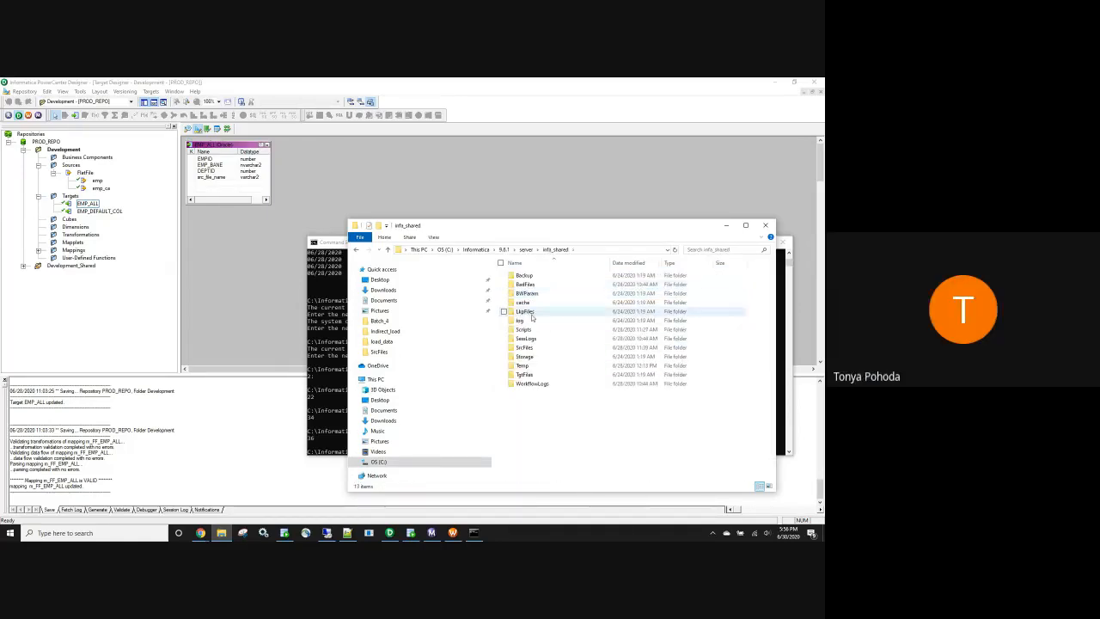
{"action": "double_click", "coordinate": [526, 348]}
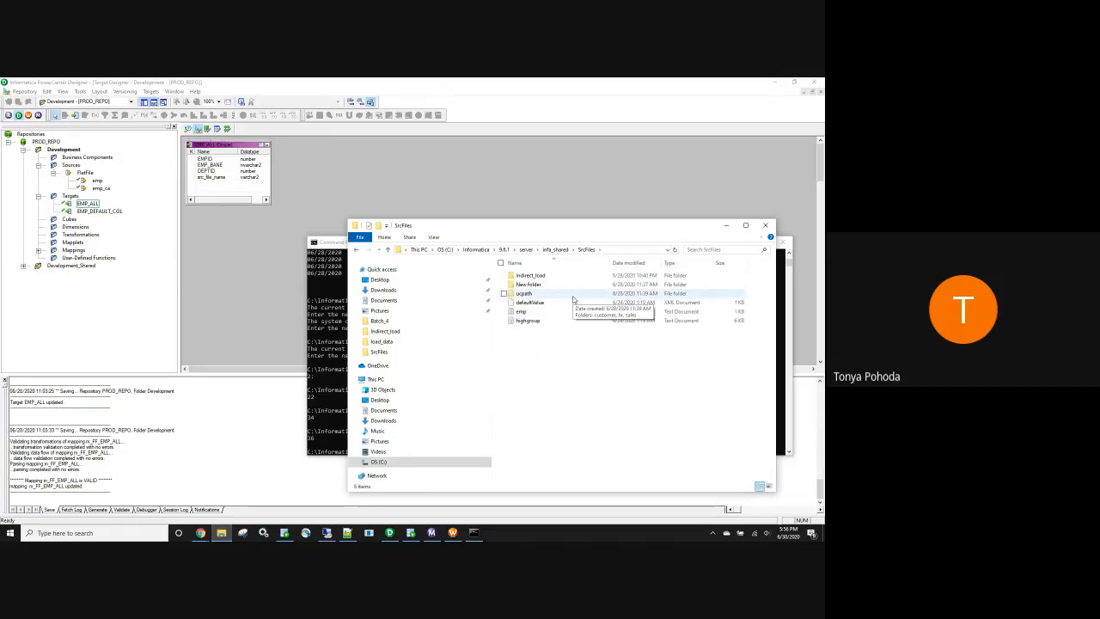
{"action": "left_click", "coordinate": [725, 227]}
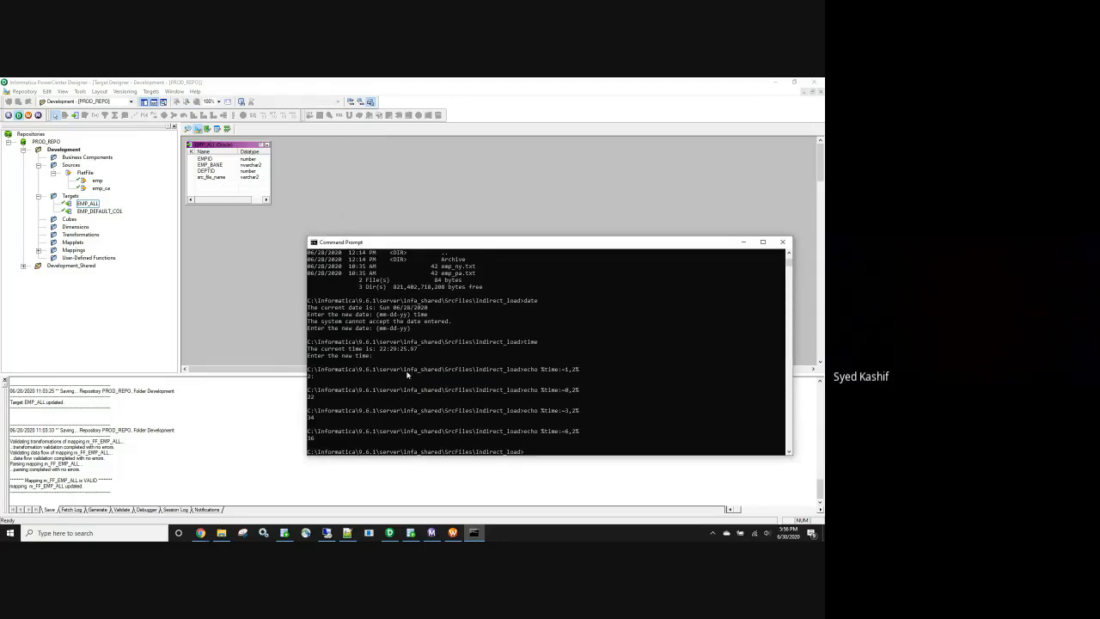
{"action": "left_click", "coordinate": [220, 532]}
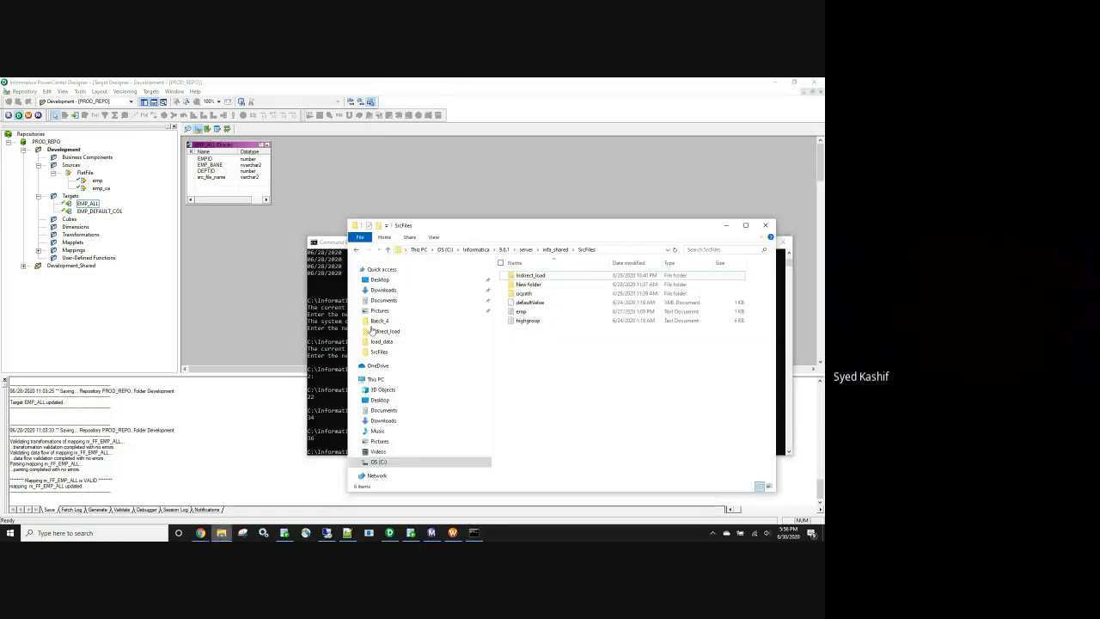
- Open Indirect_load and confirm its Archive subfolder is empty, leaving emp_ny and emp_pa
{"action": "double_click", "coordinate": [540, 276]}
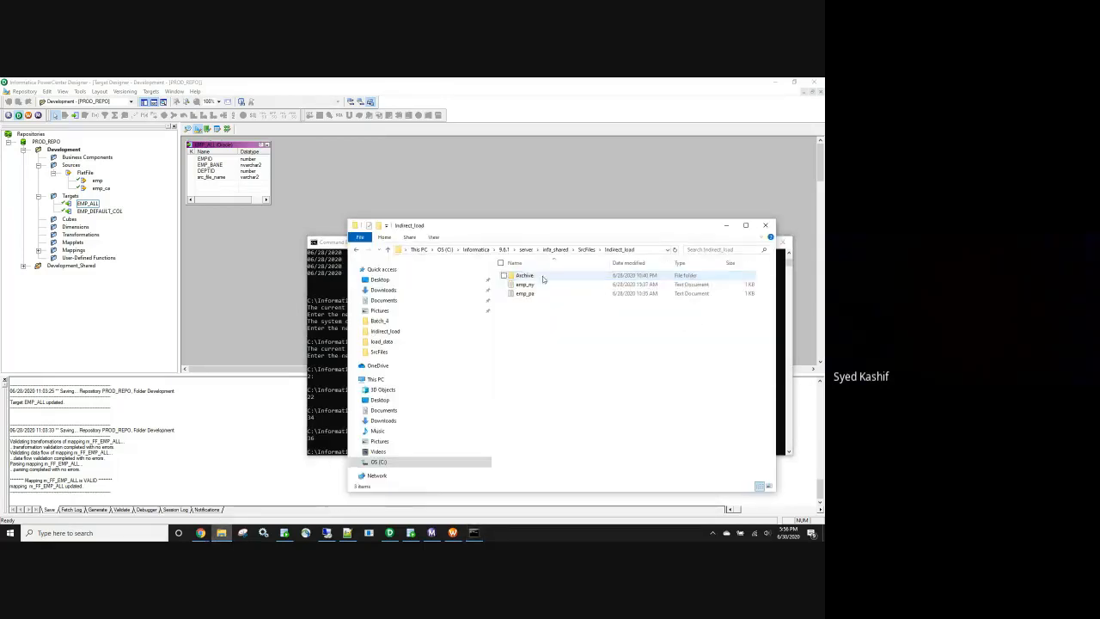
{"action": "double_click", "coordinate": [540, 276]}
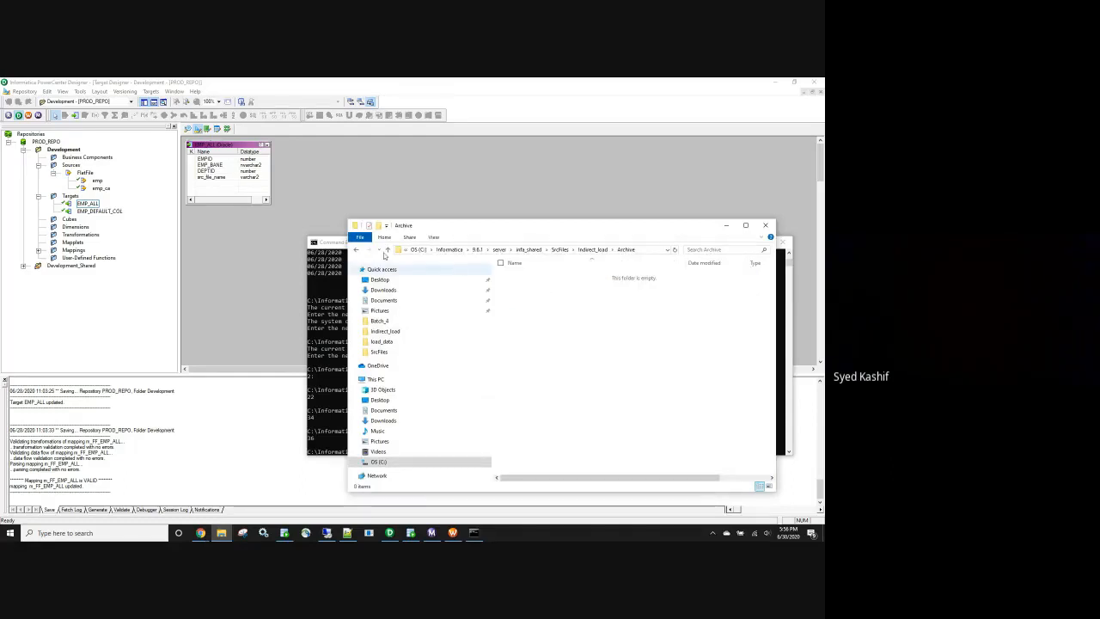
{"action": "left_click", "coordinate": [356, 249]}
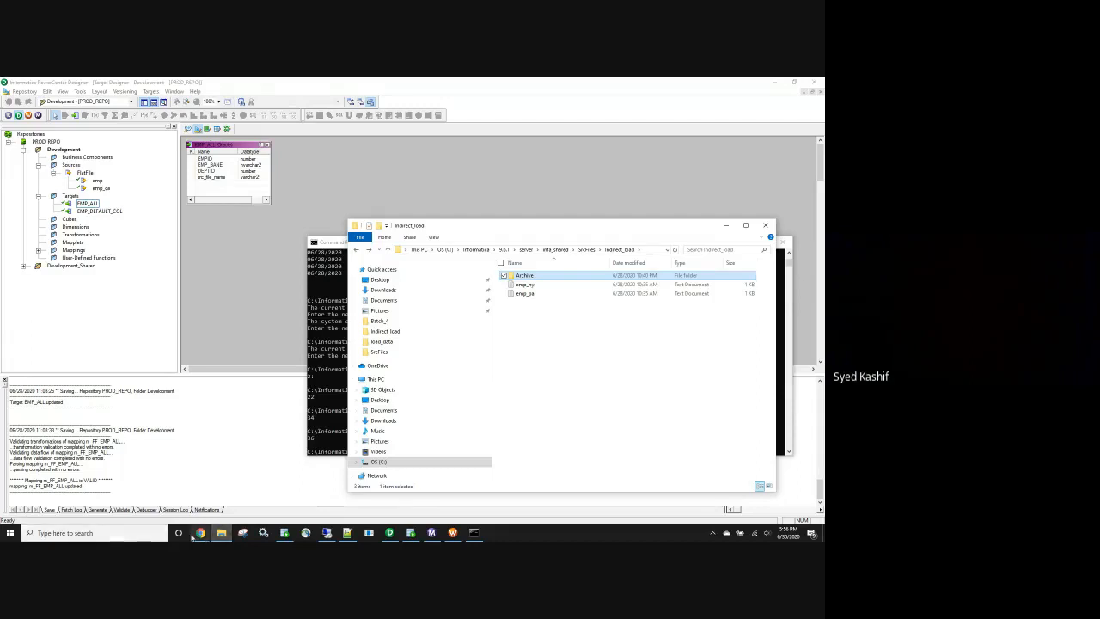
{"action": "right_click", "coordinate": [221, 533]}
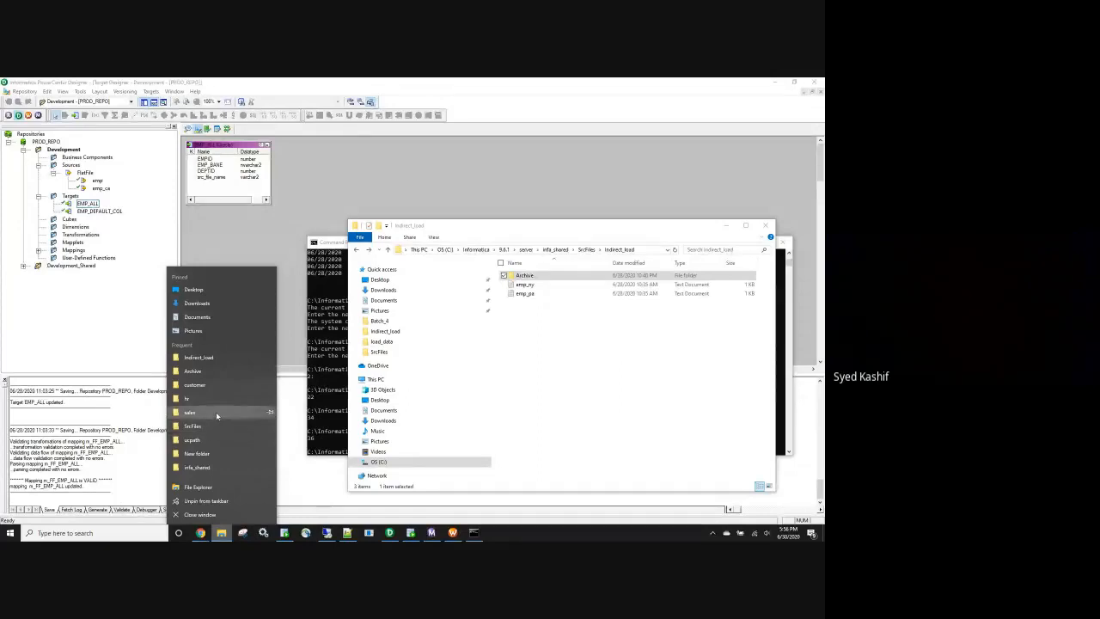
- Open infa_shared\Scripts in a second window and run archive_files.bat
{"action": "left_click", "coordinate": [198, 466]}
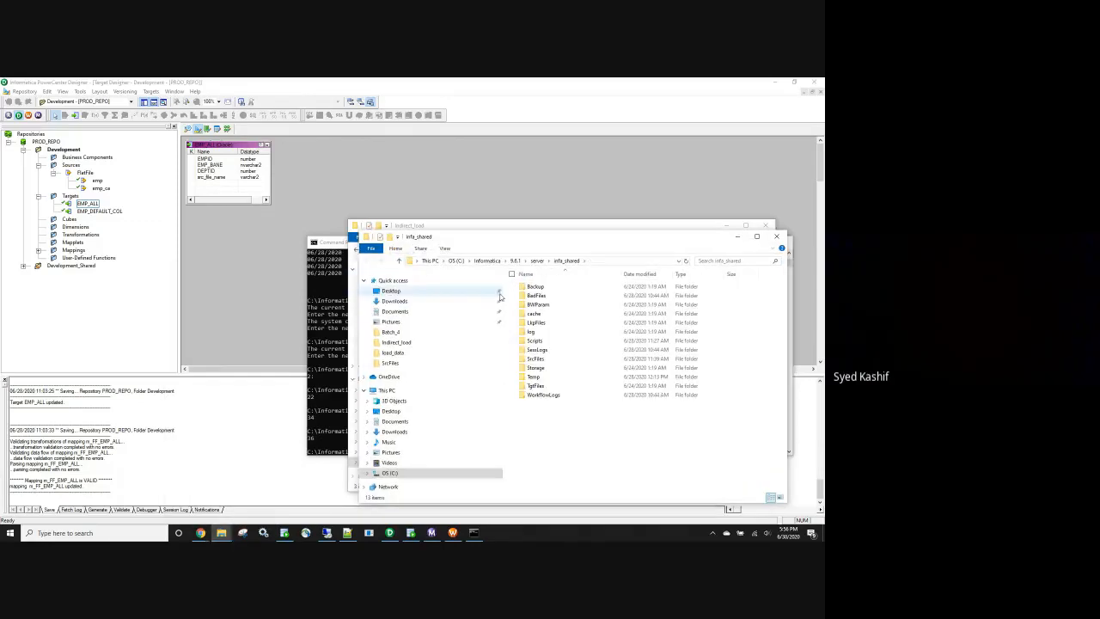
{"action": "double_click", "coordinate": [539, 360]}
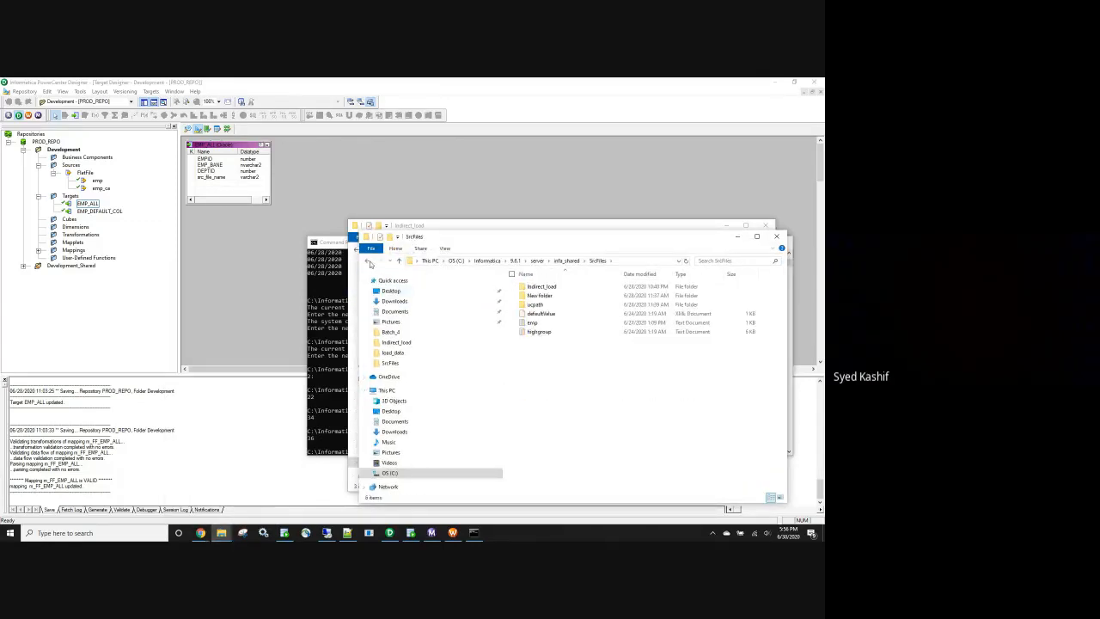
{"action": "left_click", "coordinate": [368, 261]}
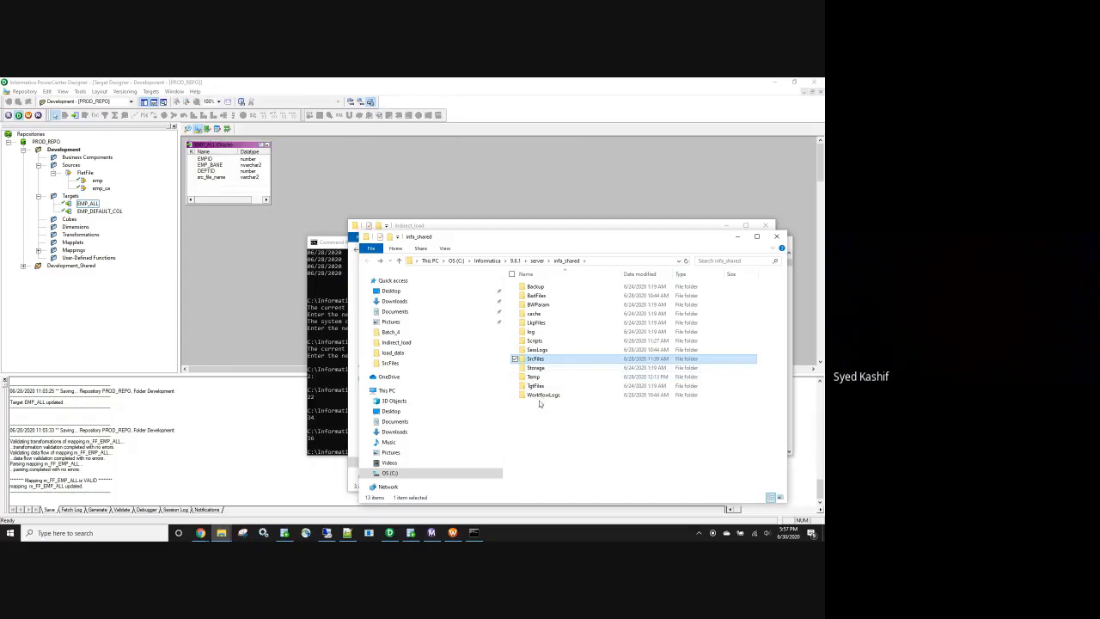
{"action": "double_click", "coordinate": [551, 342]}
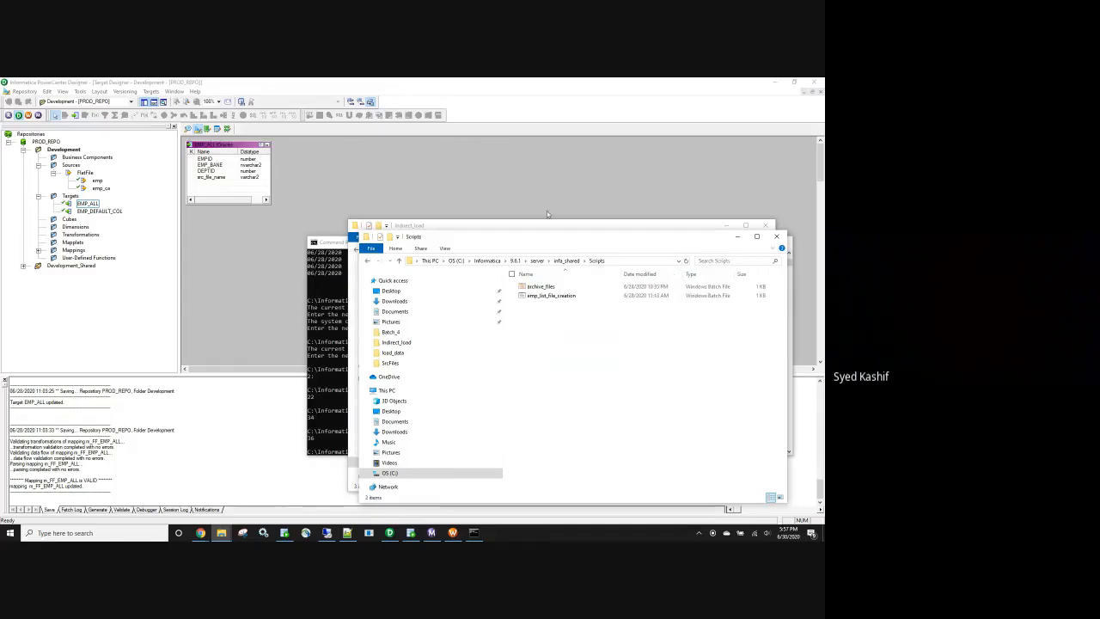
{"action": "left_click_drag", "start_coordinate": [552, 240], "coordinate": [200, 271]}
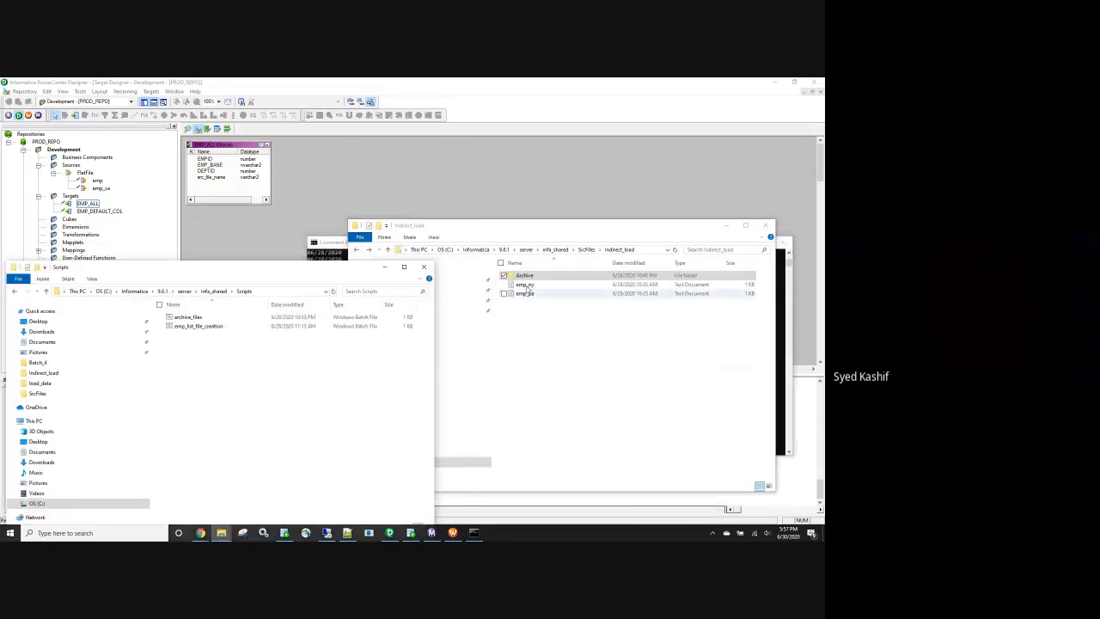
{"action": "left_click", "coordinate": [197, 320]}
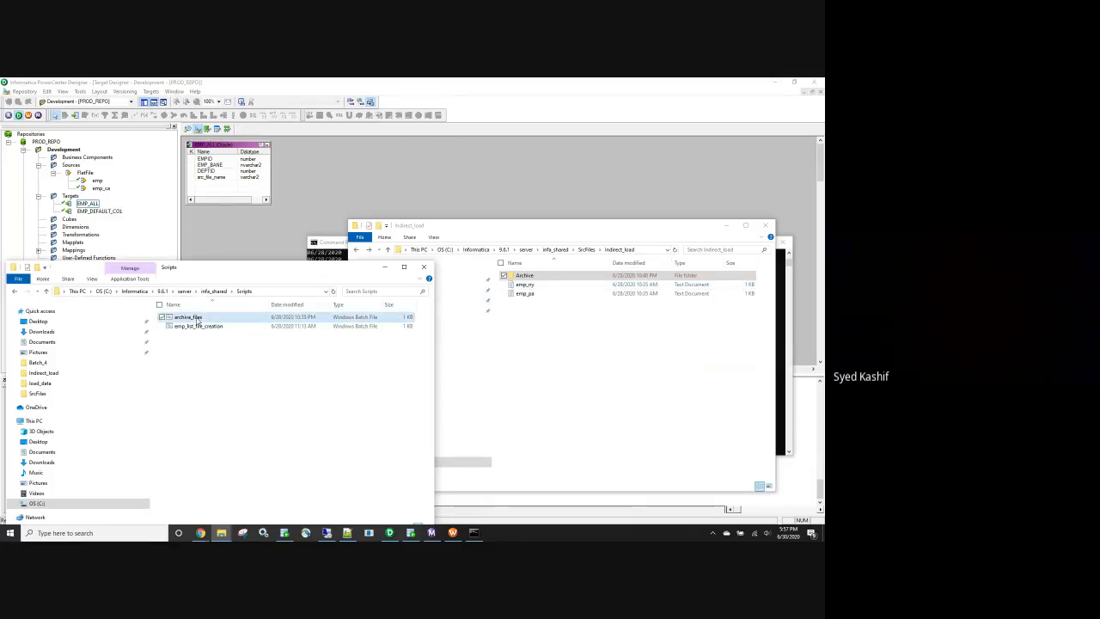
{"action": "double_click", "coordinate": [198, 319]}
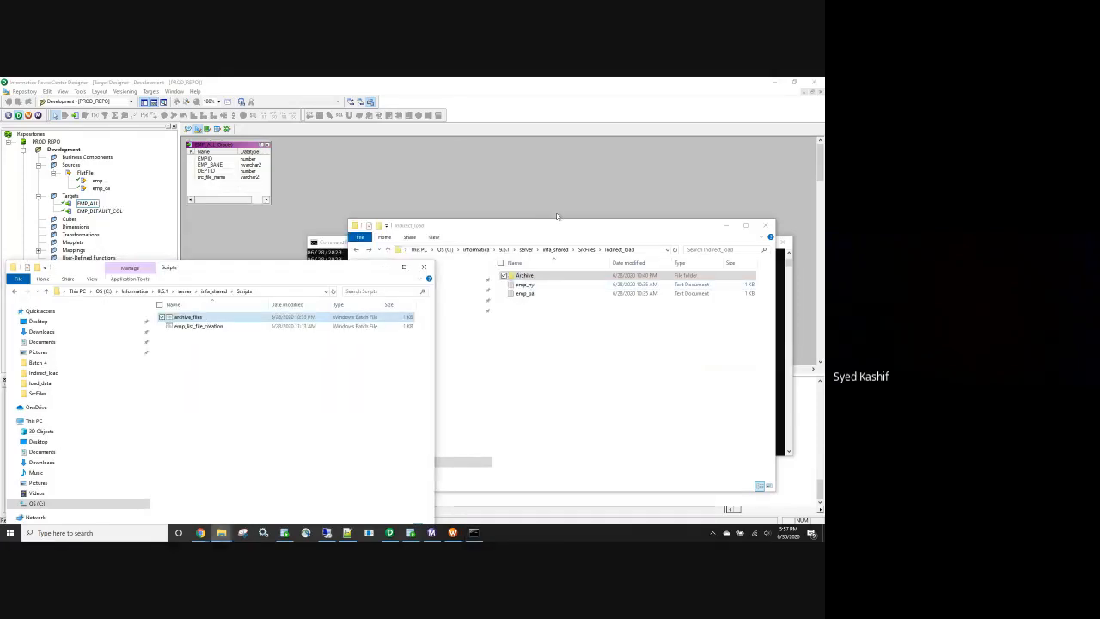
- Paste the archived emp_ny and emp_pa files from Archive back into Indirect_load
{"action": "double_click", "coordinate": [525, 276]}
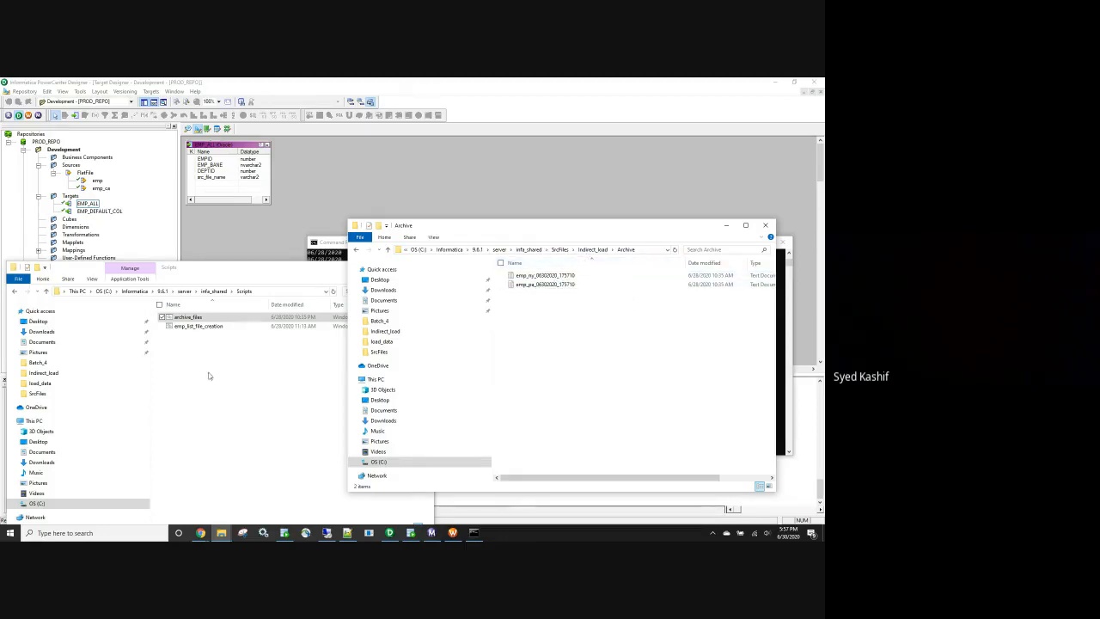
{"action": "left_click", "coordinate": [530, 277]}
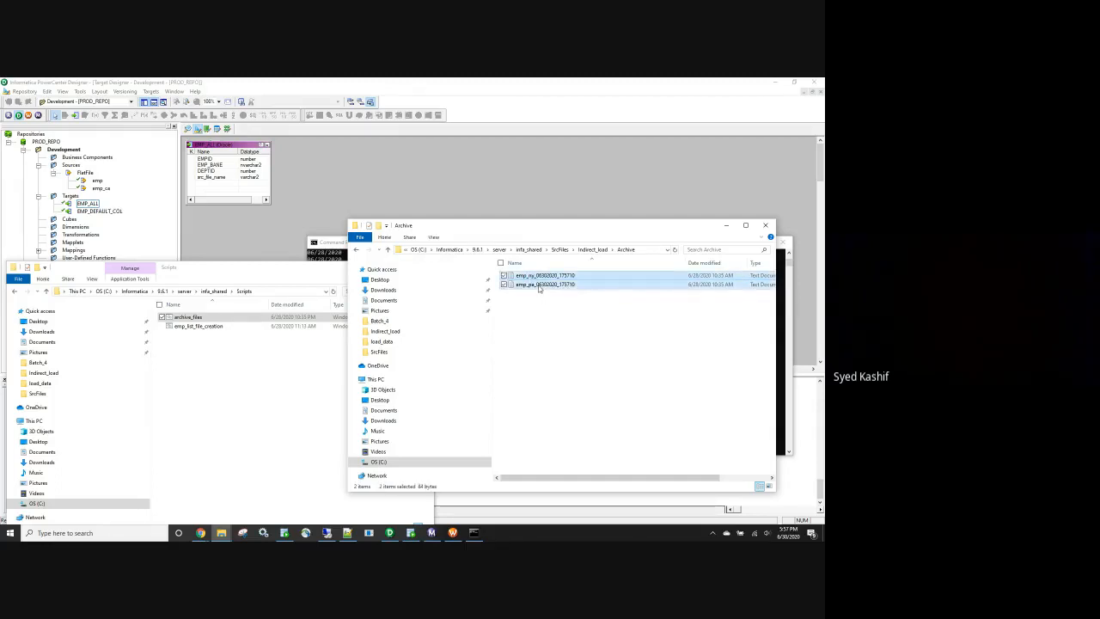
{"action": "left_click", "coordinate": [591, 249]}
{"action": "left_click", "coordinate": [541, 322]}
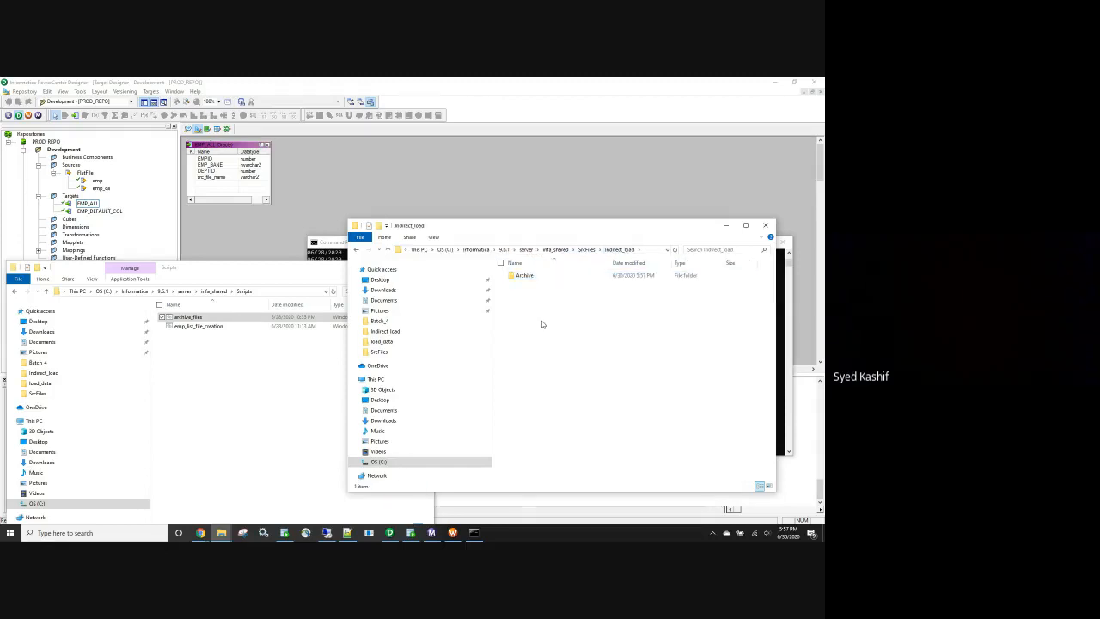
{"action": "key", "text": "ctrl+v"}
- Rename the pasted emp_ny copy to emp_ny by deleting its timestamp suffix
{"action": "left_click", "coordinate": [554, 291]}
{"action": "key", "text": "F2"}
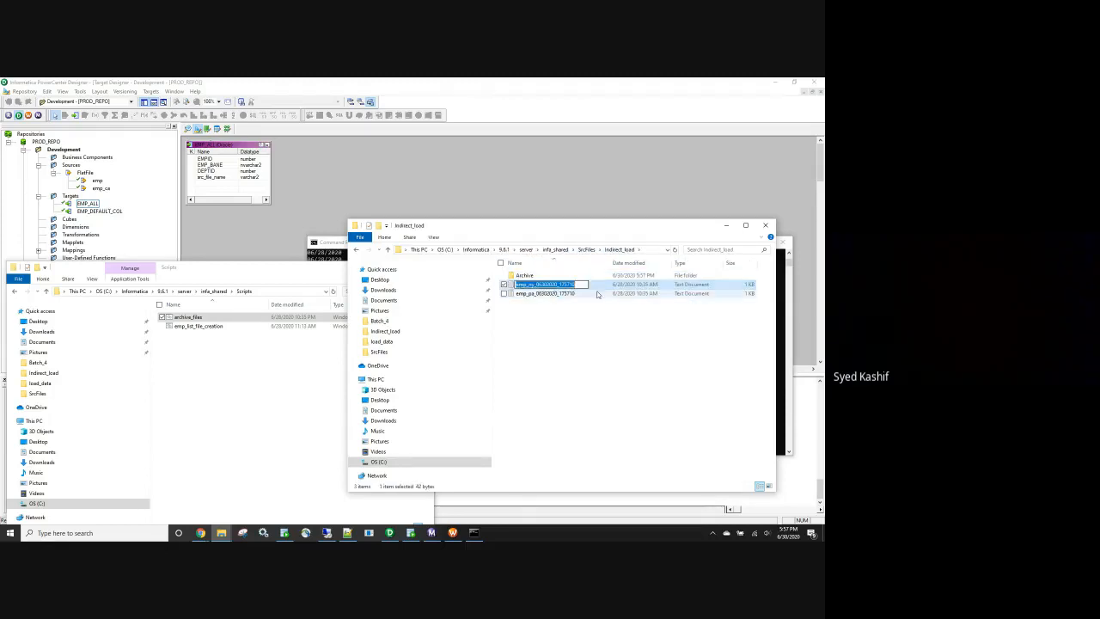
{"action": "left_click_drag", "start_coordinate": [578, 284], "coordinate": [533, 281]}
{"action": "left_click", "coordinate": [533, 283]}
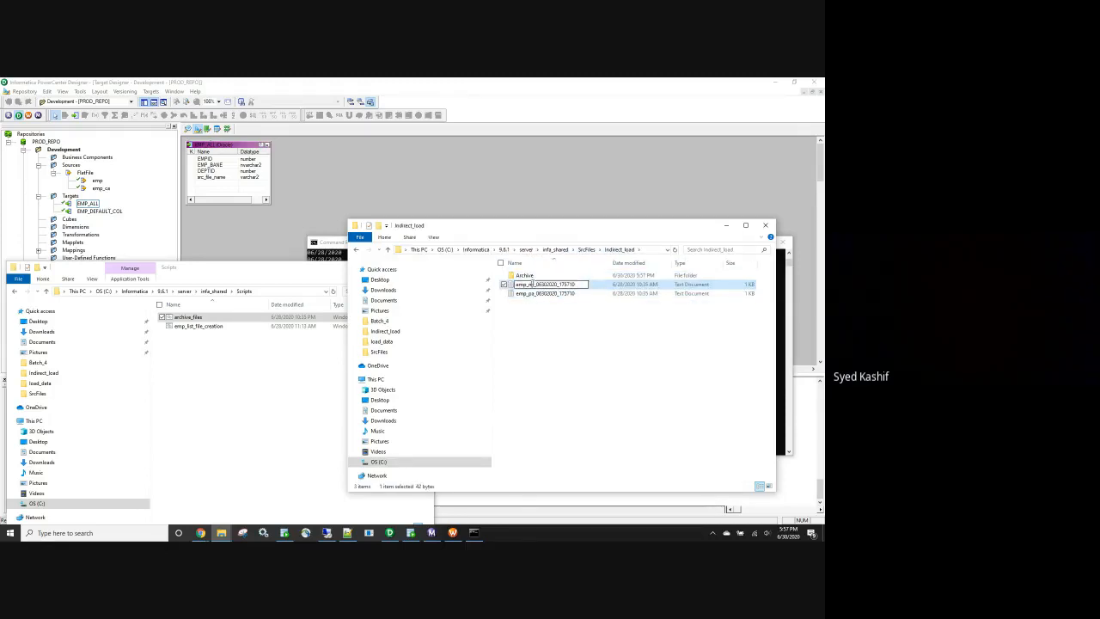
{"action": "left_click", "coordinate": [585, 283], "text": "shift"}
{"action": "key", "text": "Delete"}
- Rename the emp_pa copy to emp_pa, then run archive_files.bat again
{"action": "left_click", "coordinate": [565, 293]}
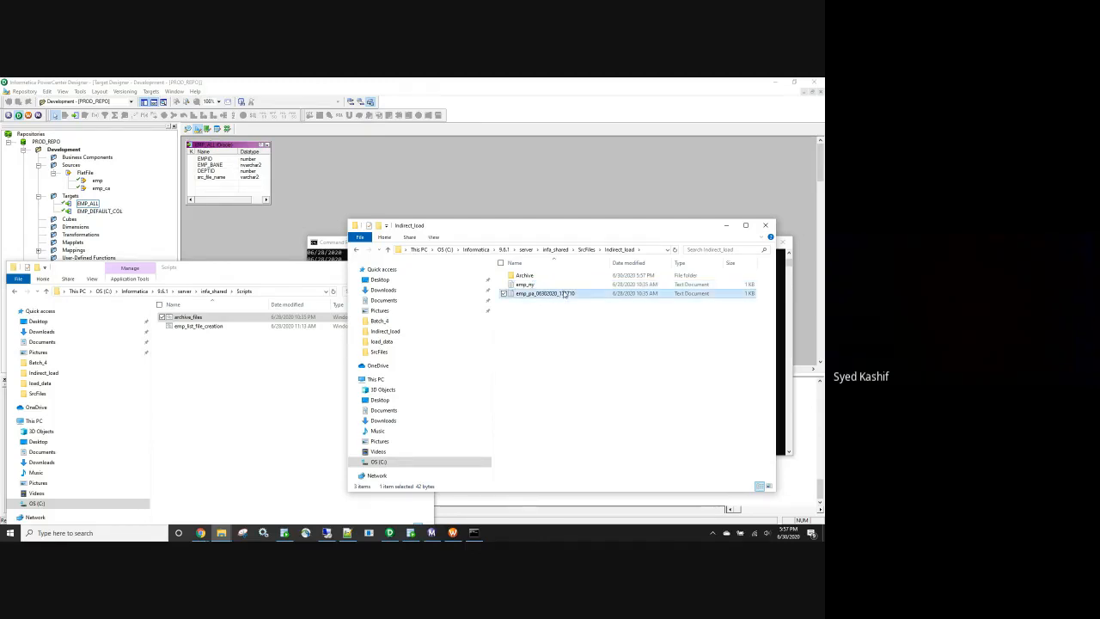
{"action": "left_click", "coordinate": [565, 293]}
{"action": "left_click", "coordinate": [543, 293]}
{"action": "left_click", "coordinate": [585, 293], "text": "shift"}
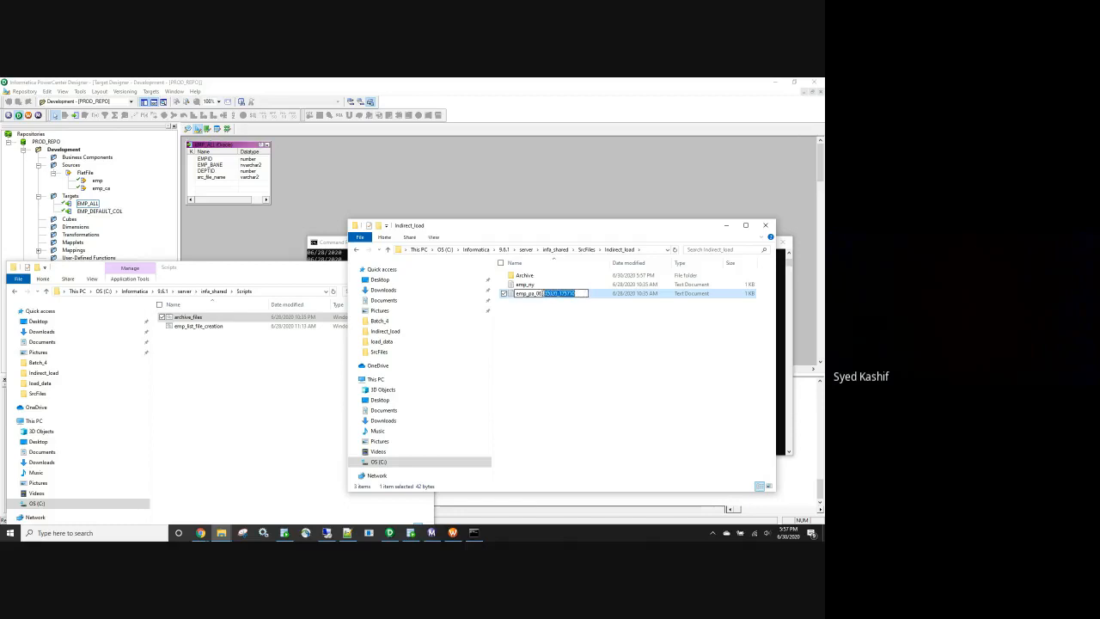
{"action": "key", "text": "Delete"}
{"action": "left_click", "coordinate": [318, 356]}
{"action": "double_click", "coordinate": [187, 317]}
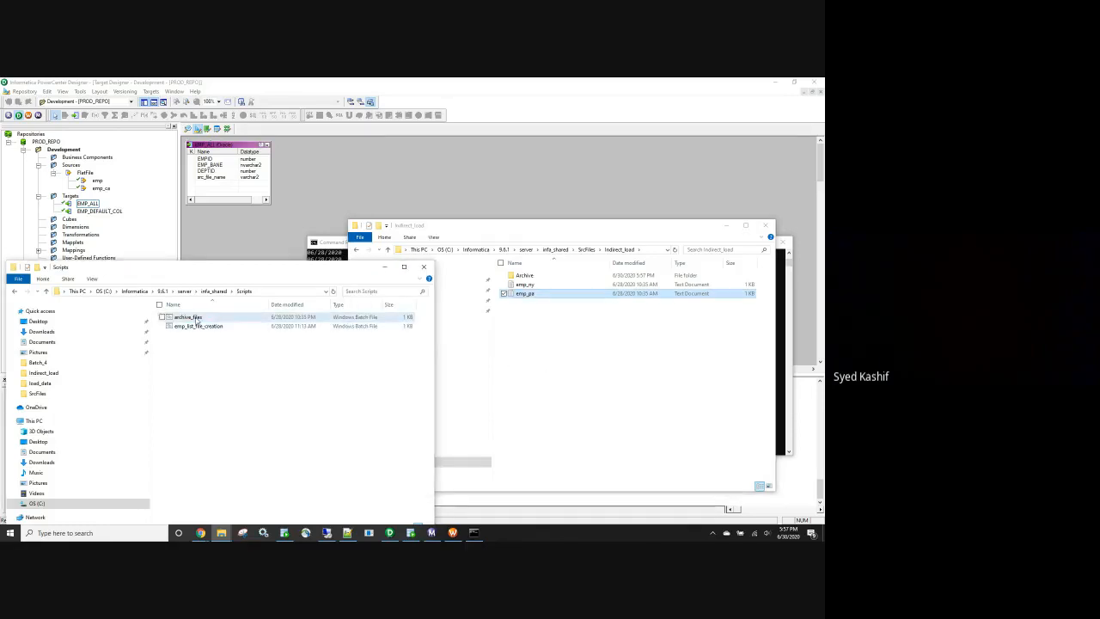
- Open Archive and select both emp_ny files to compare timestamps 175710 and 175755
{"action": "double_click", "coordinate": [526, 276]}
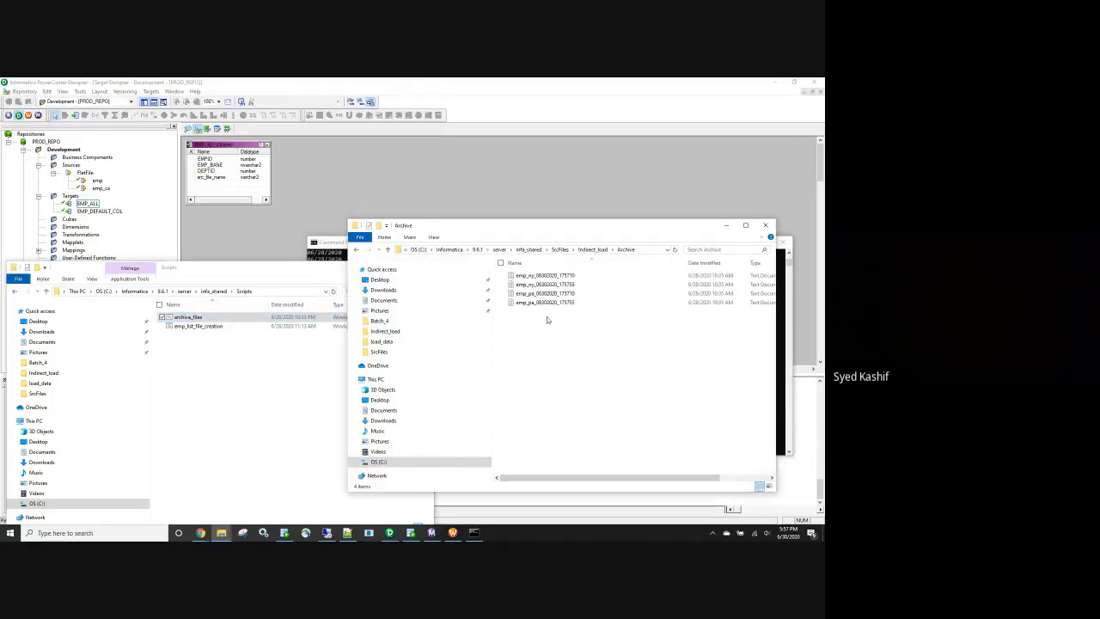
{"action": "left_click", "coordinate": [578, 277]}
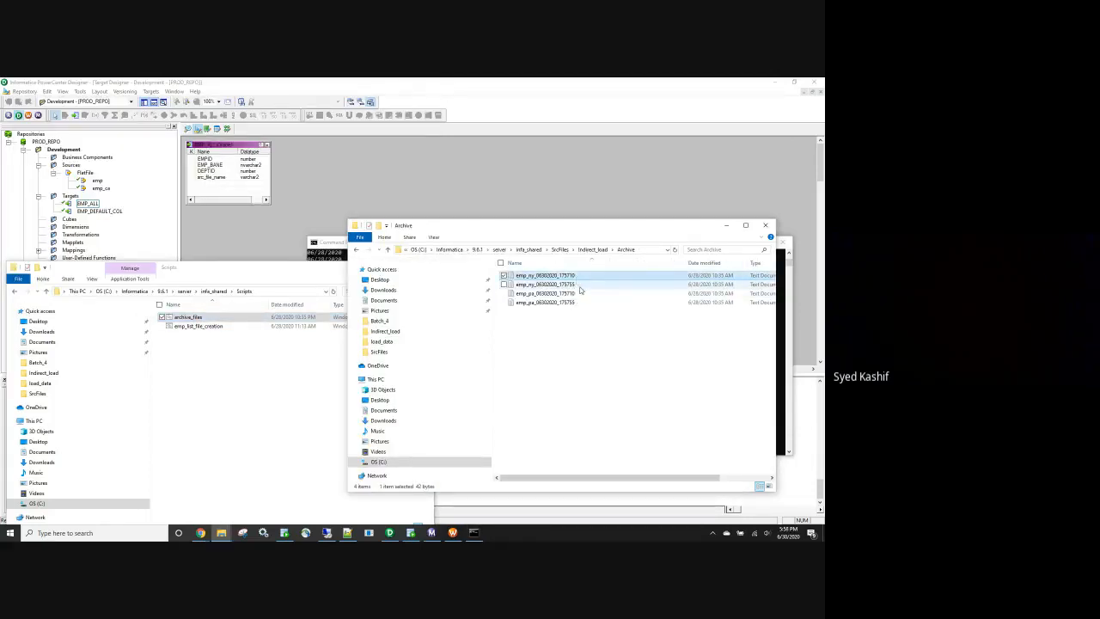
{"action": "left_click", "coordinate": [573, 285], "text": "ctrl"}
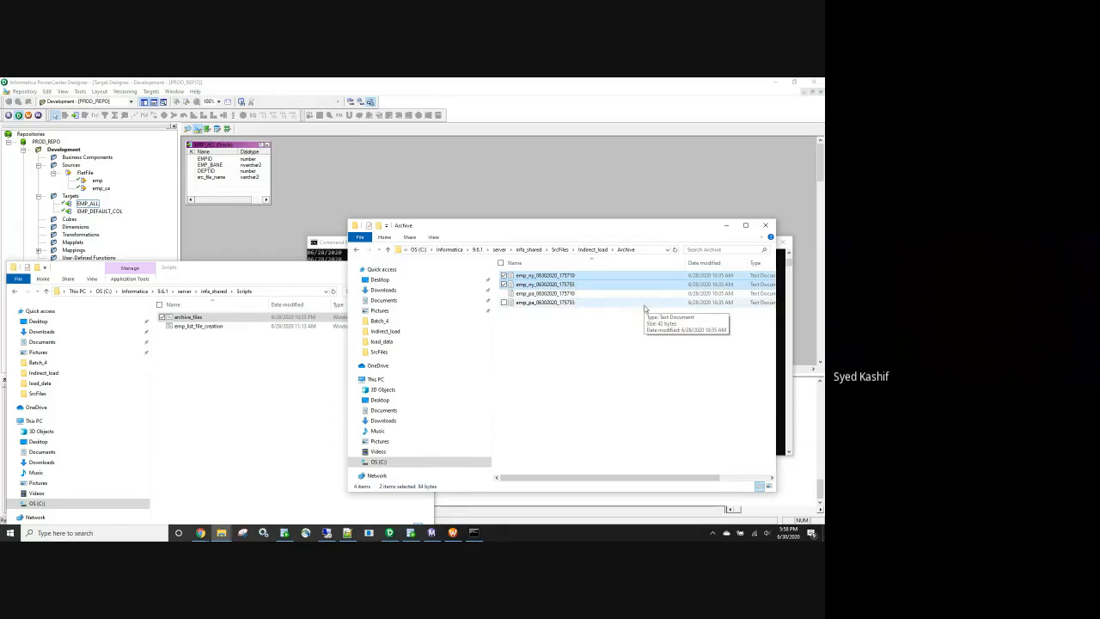
- Minimize the Archive window and bring the Google Meet window to the front
{"action": "left_click", "coordinate": [728, 227]}
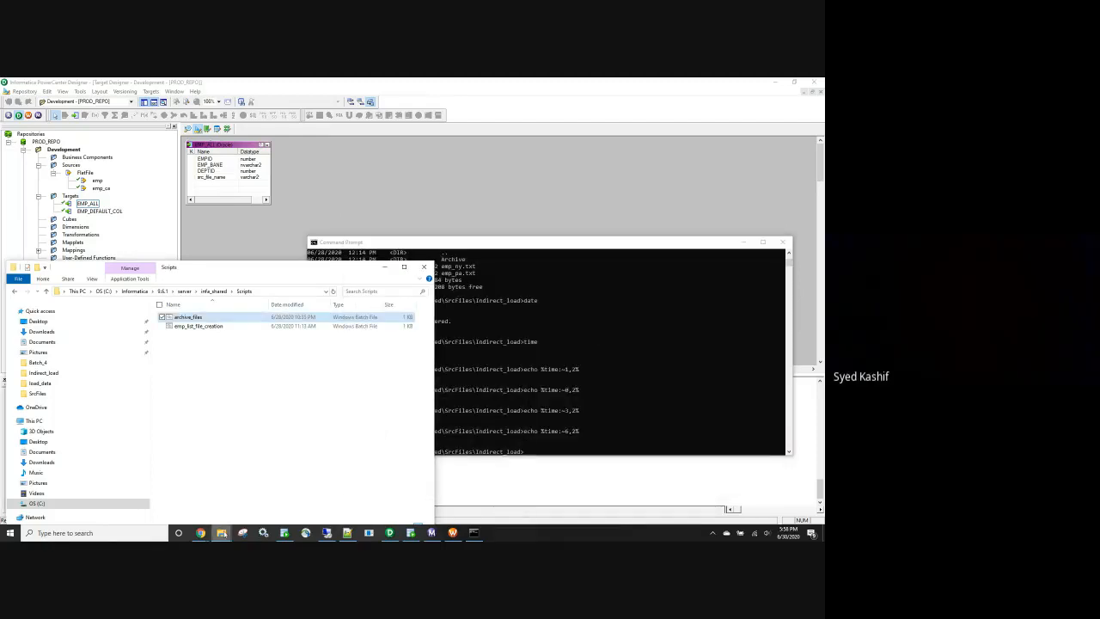
{"action": "mouse_move", "coordinate": [200, 533]}
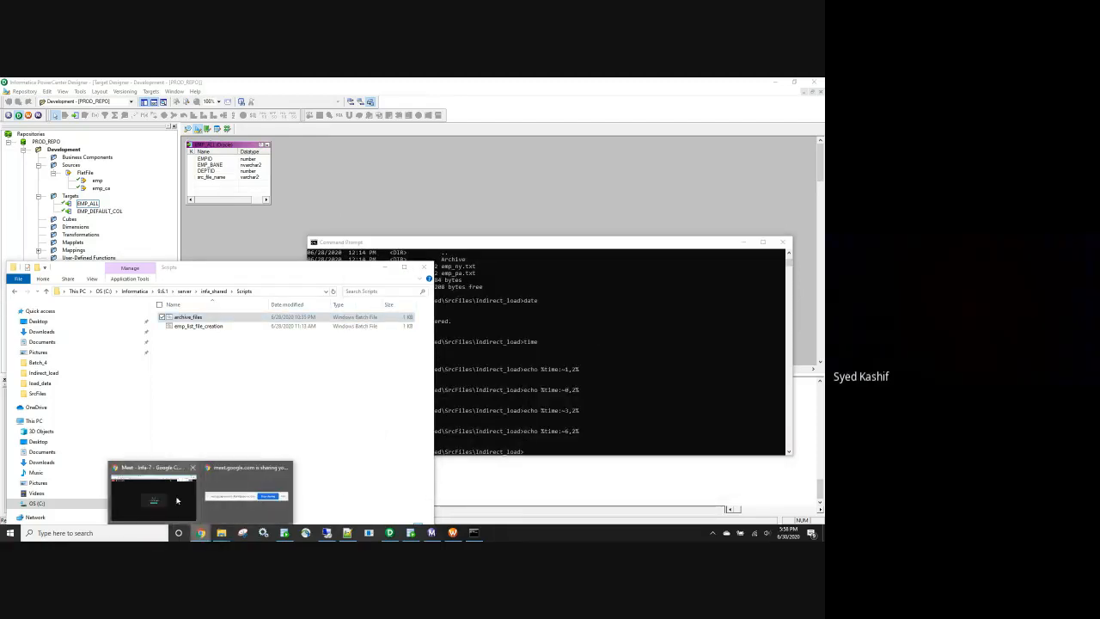
{"action": "left_click", "coordinate": [237, 493]}
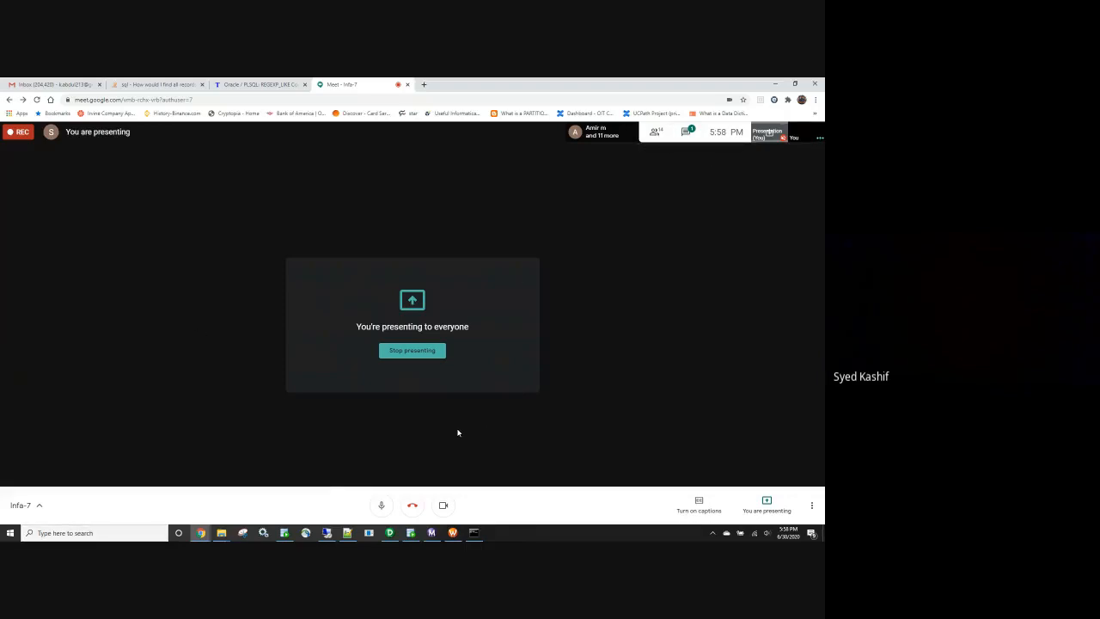
- Check the meeting participants list, then make the browser full screen with F11
{"action": "left_click", "coordinate": [655, 131]}
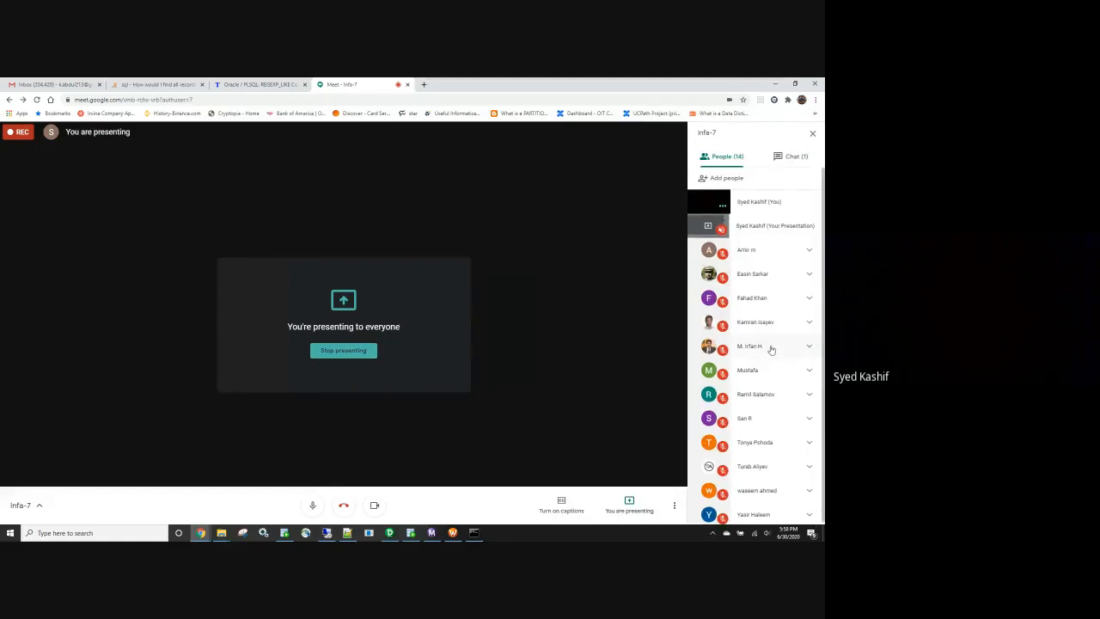
{"action": "left_click", "coordinate": [812, 133]}
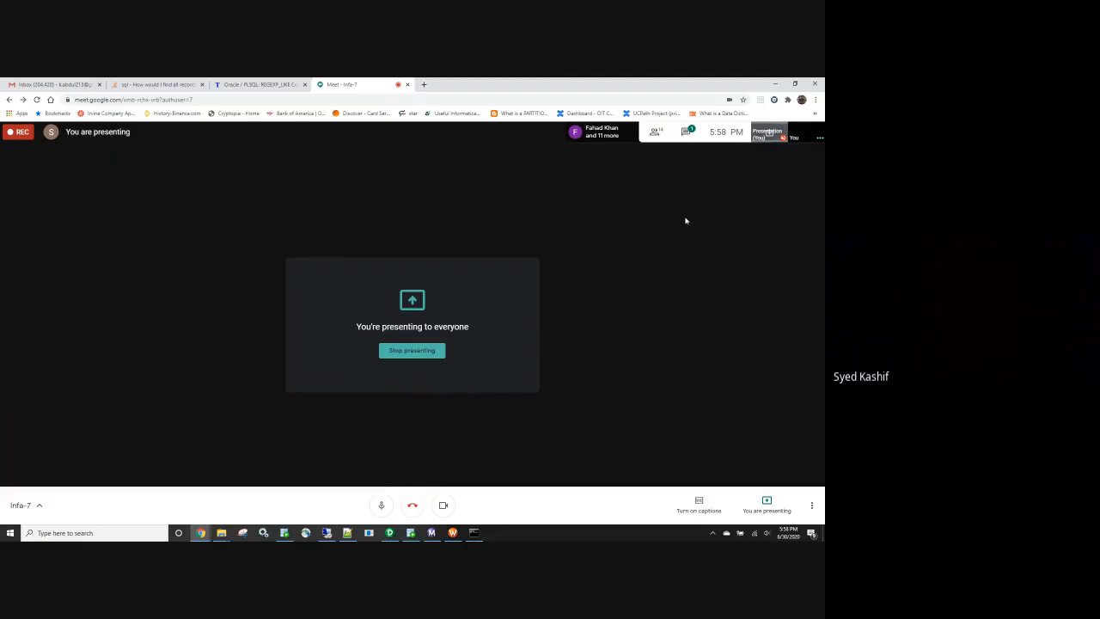
{"action": "left_click", "coordinate": [654, 137]}
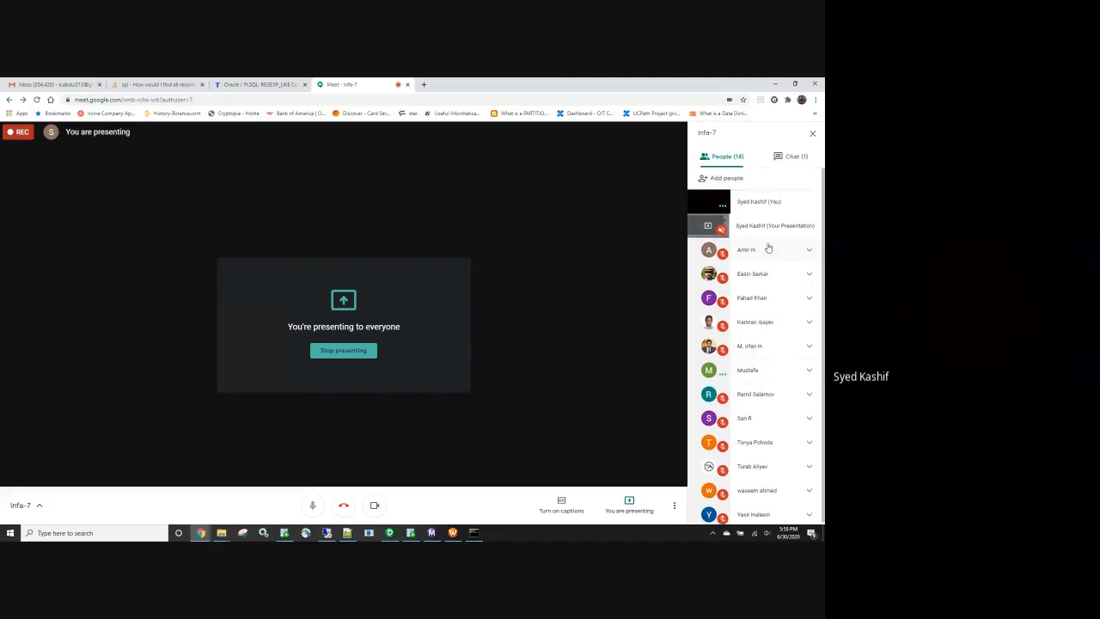
{"action": "left_click", "coordinate": [811, 134]}
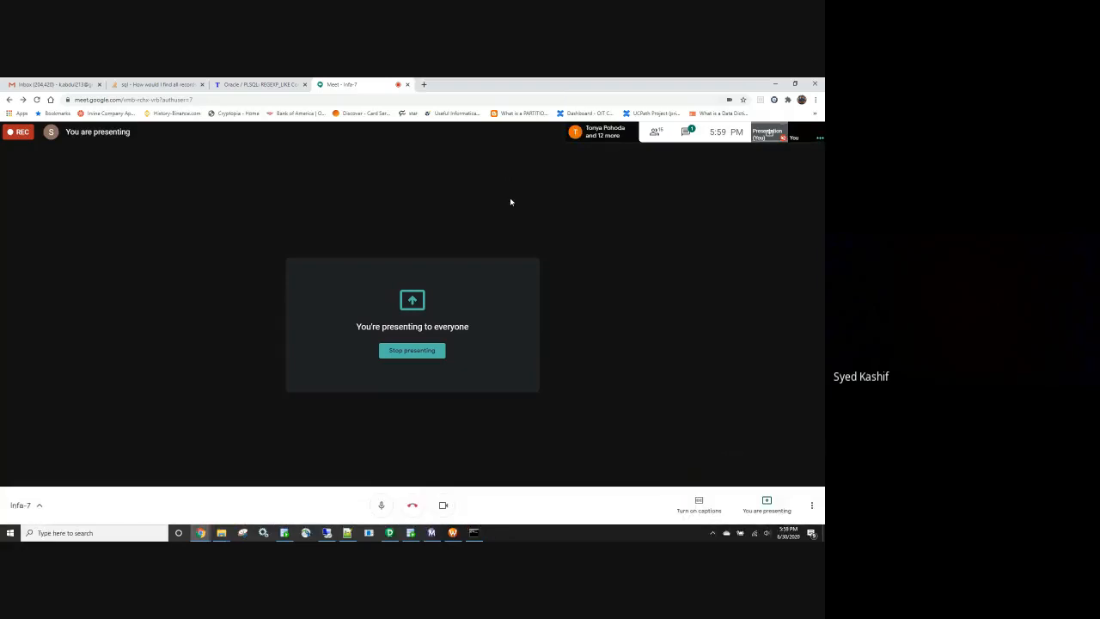
{"action": "key", "text": "F11"}
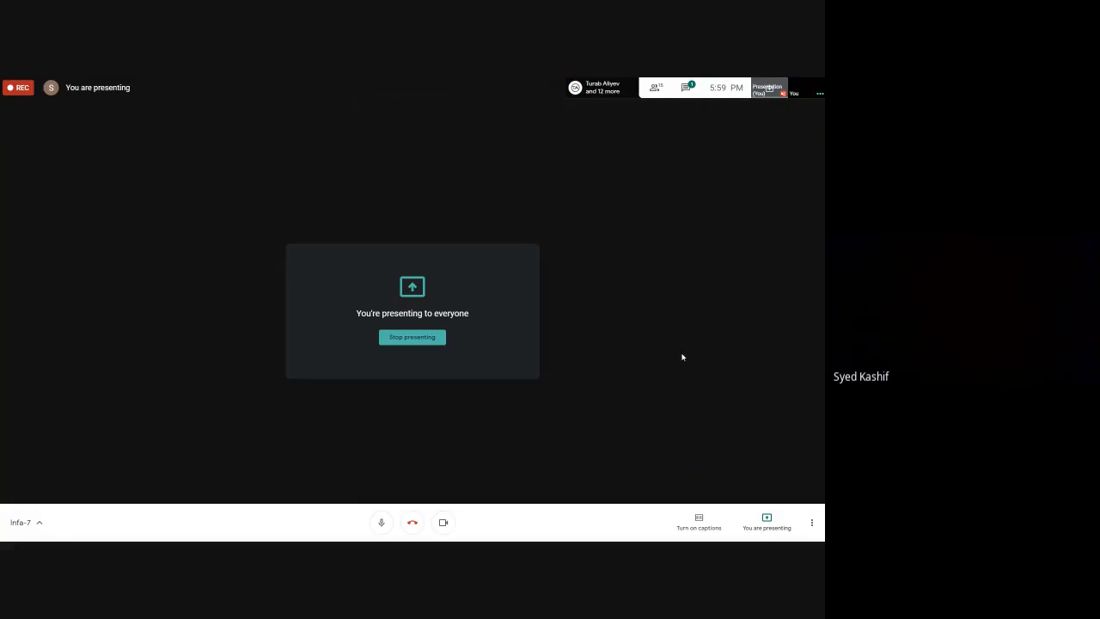
- Glance at the meeting chat, close it, and exit full screen with F11
{"action": "left_click", "coordinate": [686, 89]}
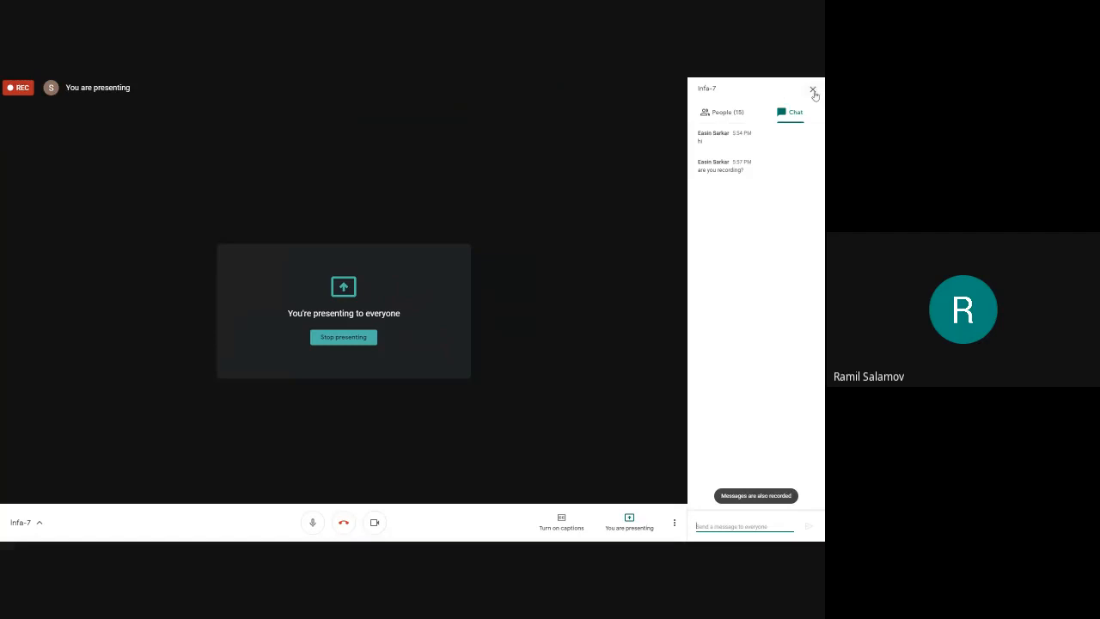
{"action": "left_click", "coordinate": [812, 89]}
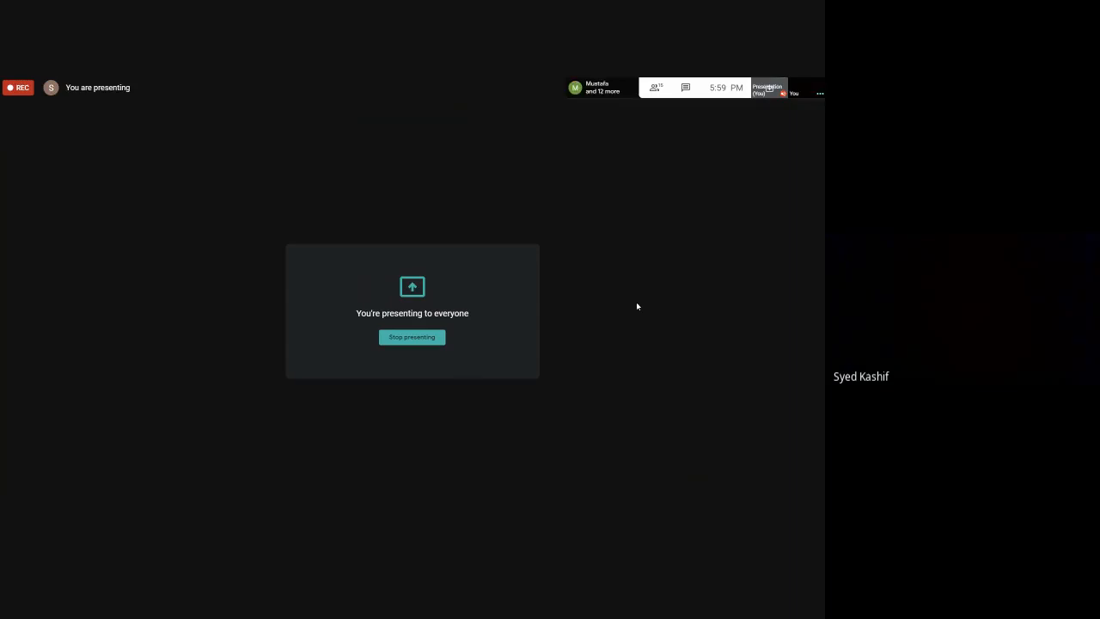
{"action": "key", "text": "F11"}
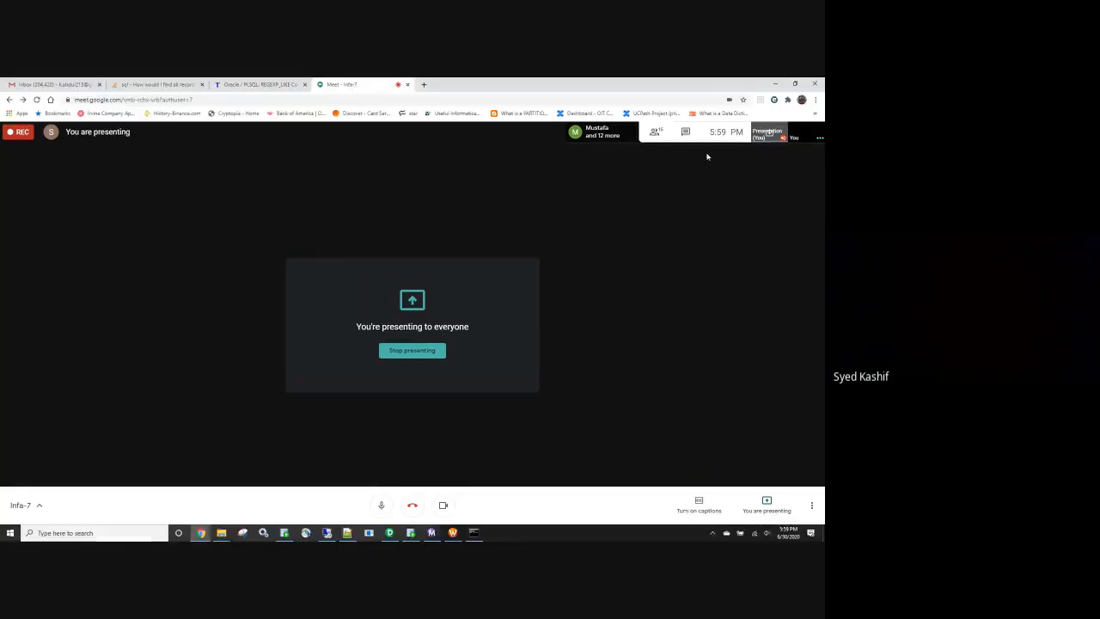
- Minimize the meeting and Scripts windows, then bring Meet back and stop presenting
{"action": "left_click", "coordinate": [775, 83]}
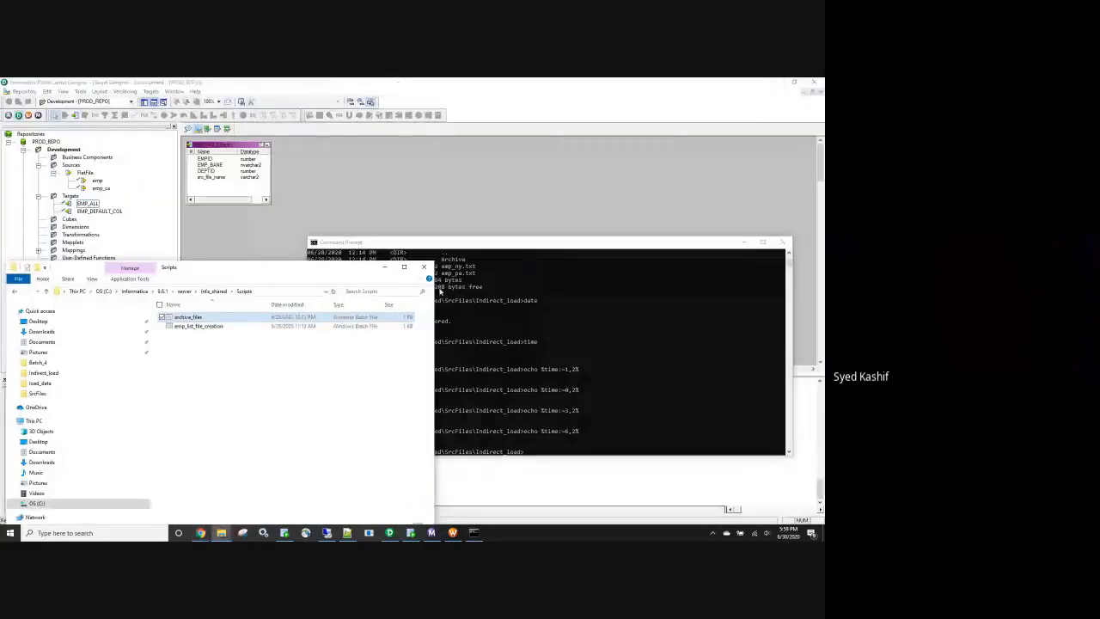
{"action": "left_click", "coordinate": [384, 267]}
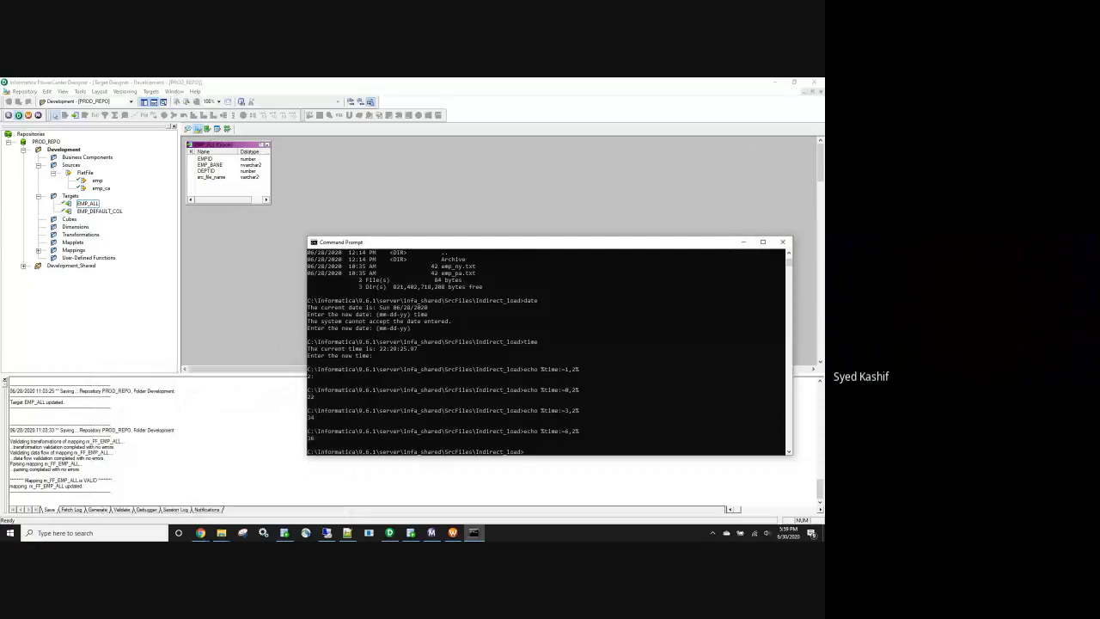
{"action": "left_click", "coordinate": [201, 533]}
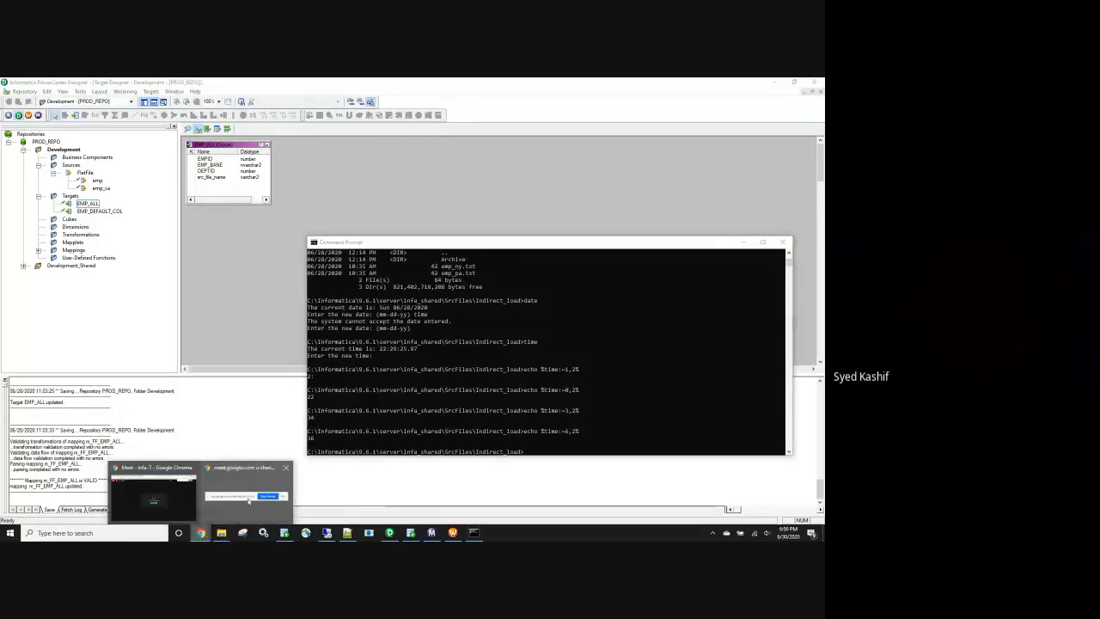
{"action": "left_click", "coordinate": [174, 500]}
{"action": "left_click", "coordinate": [418, 352]}
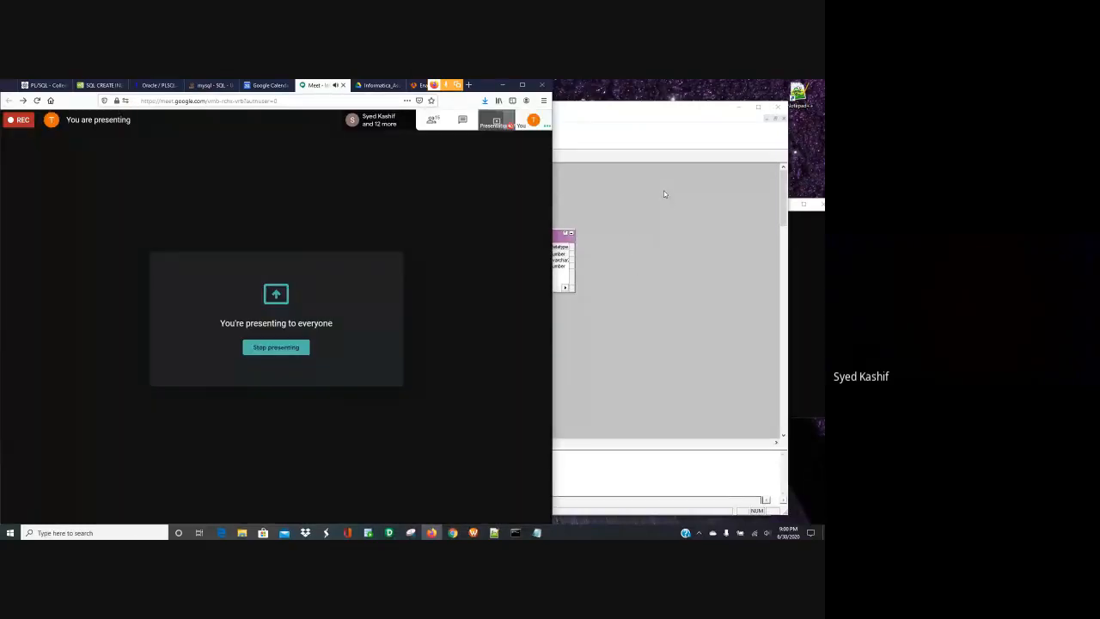
{"action": "left_click", "coordinate": [662, 193]}
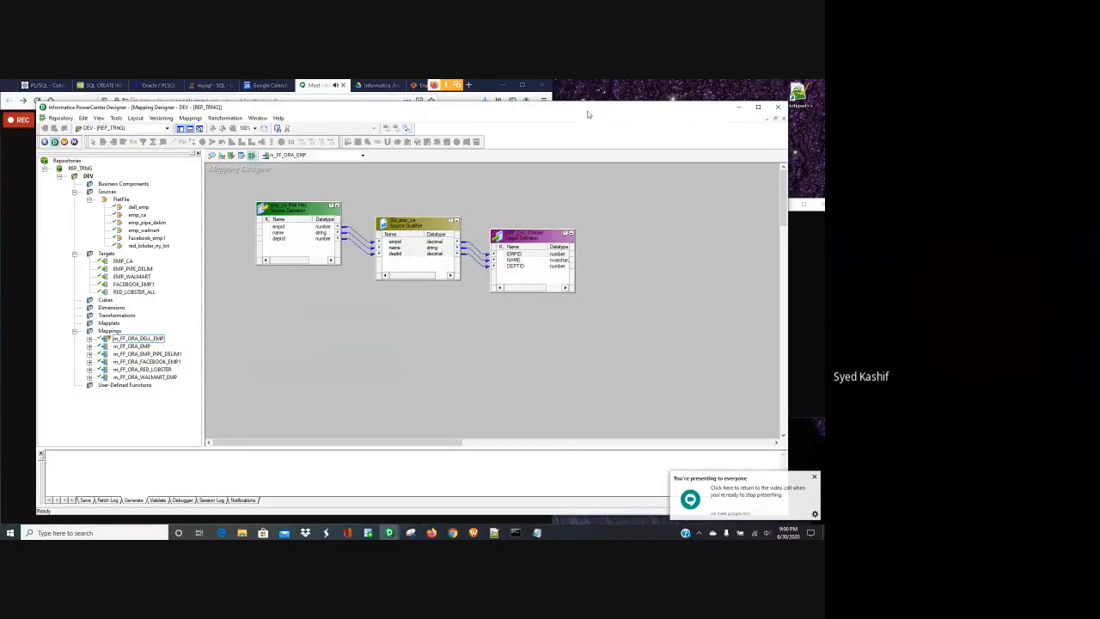
{"action": "left_click_drag", "start_coordinate": [584, 99], "coordinate": [549, 96]}
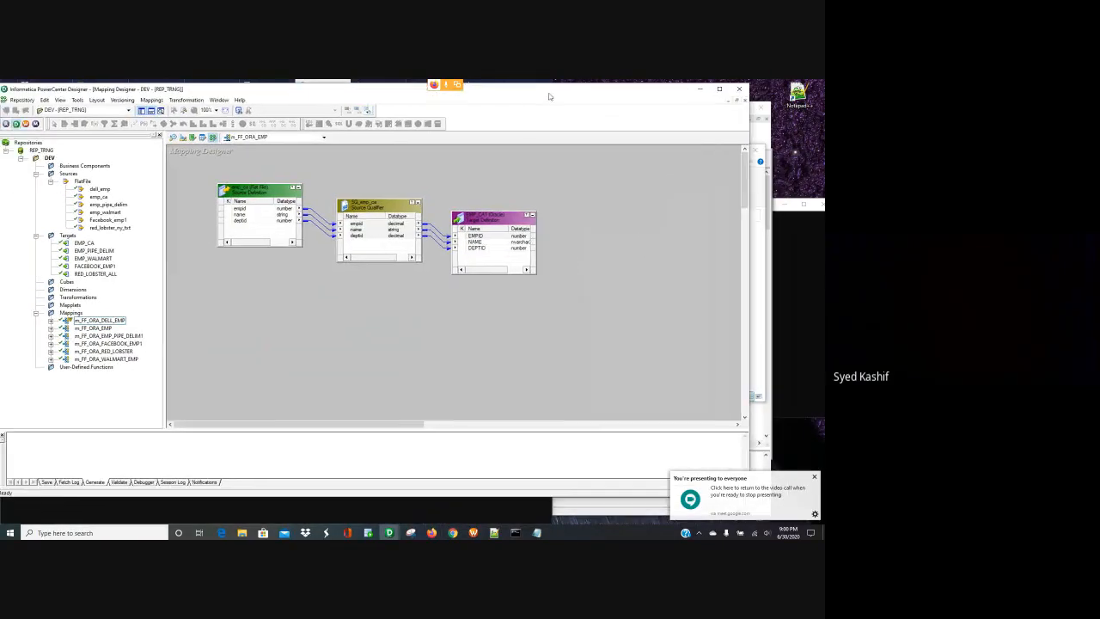
{"action": "left_click", "coordinate": [699, 88]}
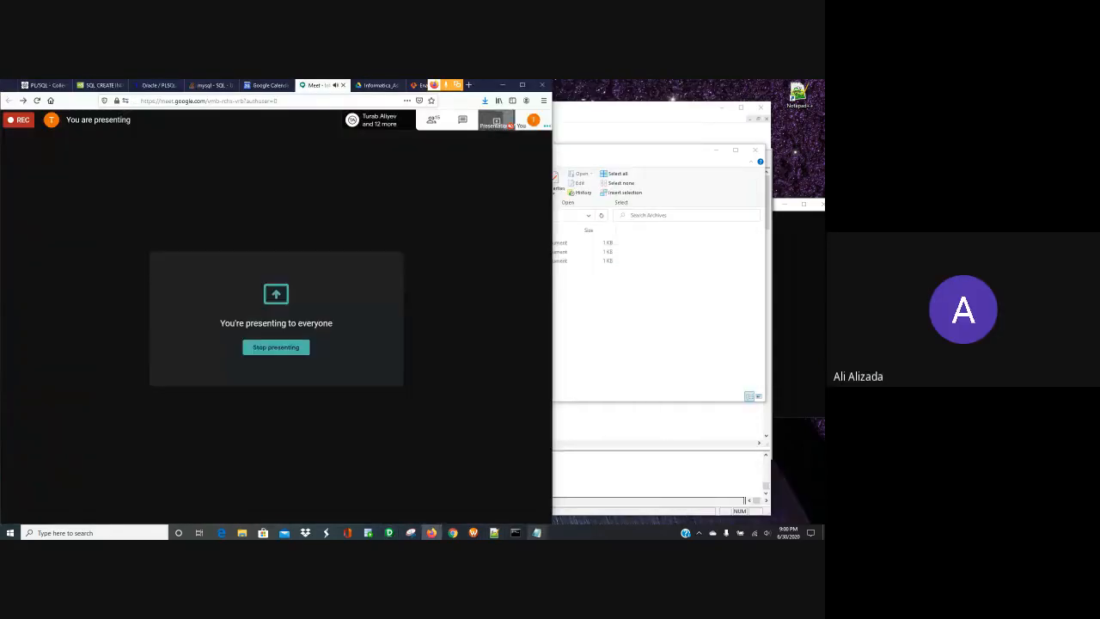
{"action": "left_click", "coordinate": [473, 532]}
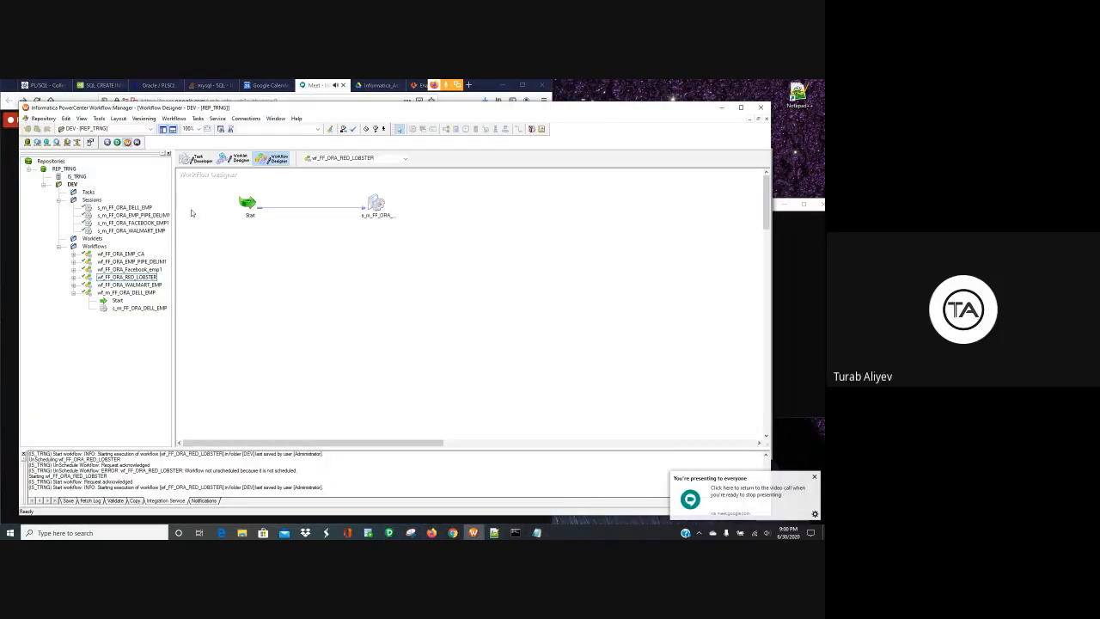
{"action": "left_click", "coordinate": [174, 117]}
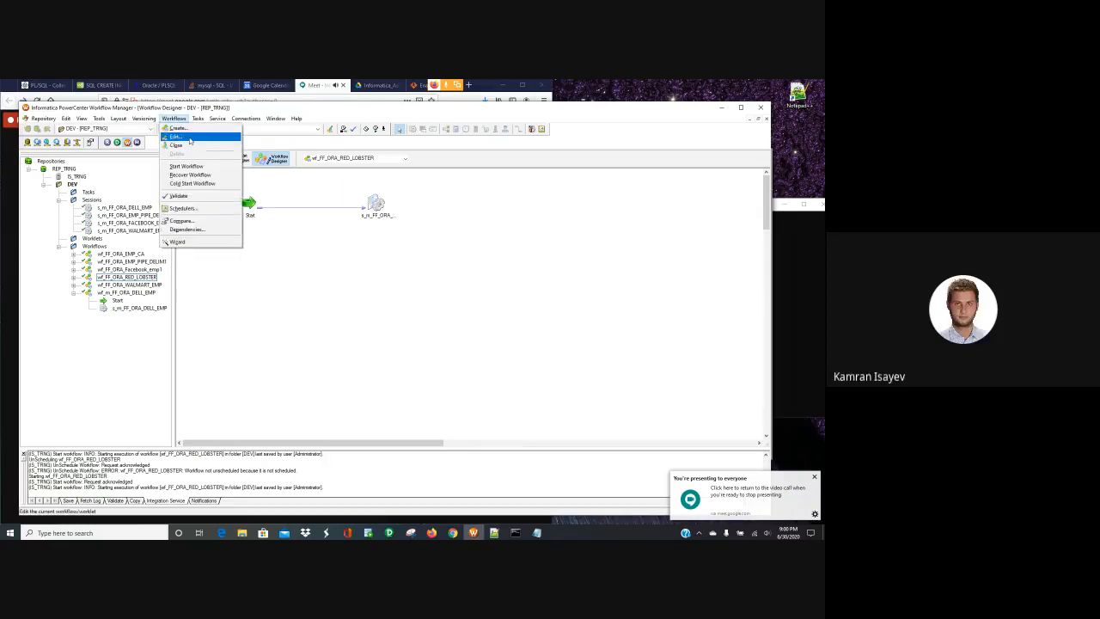
{"action": "left_click", "coordinate": [226, 137]}
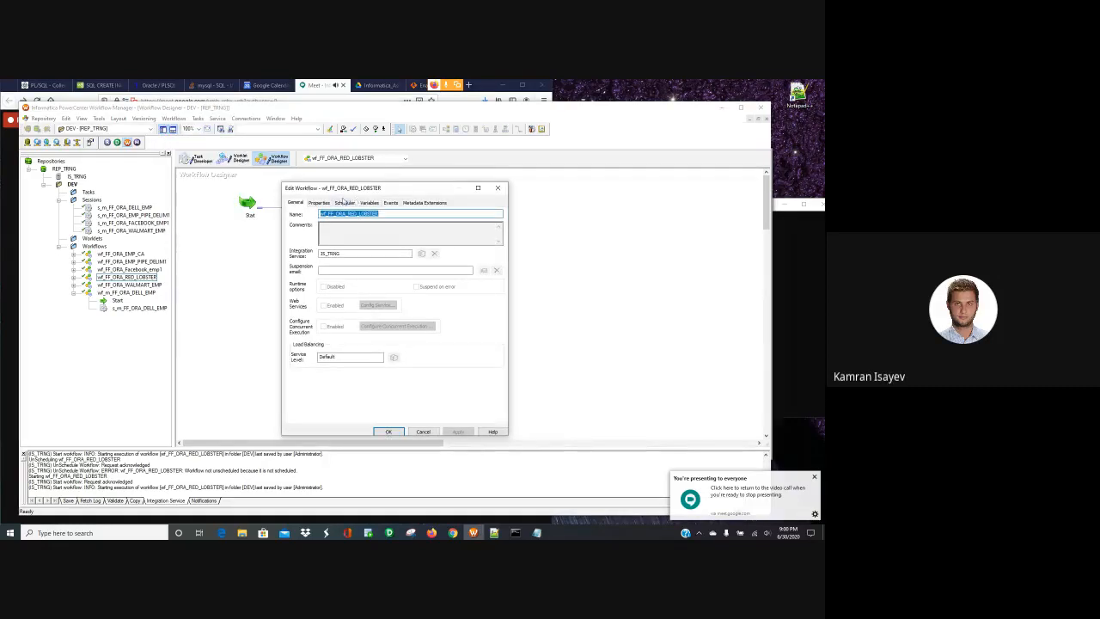
{"action": "left_click", "coordinate": [344, 202]}
{"action": "left_click", "coordinate": [496, 250]}
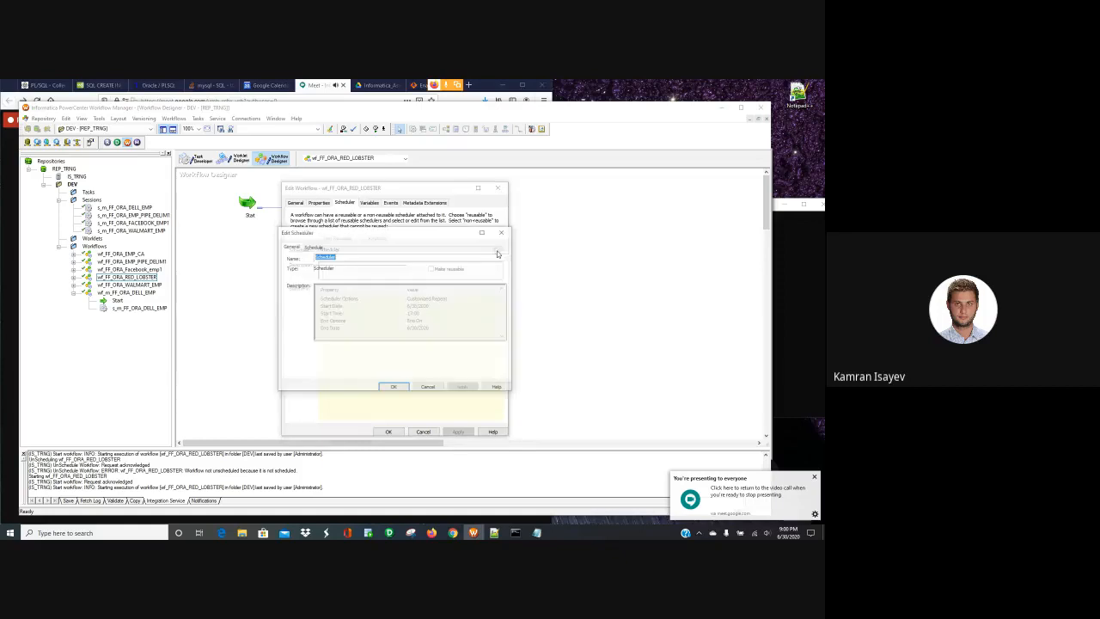
{"action": "left_click", "coordinate": [314, 247]}
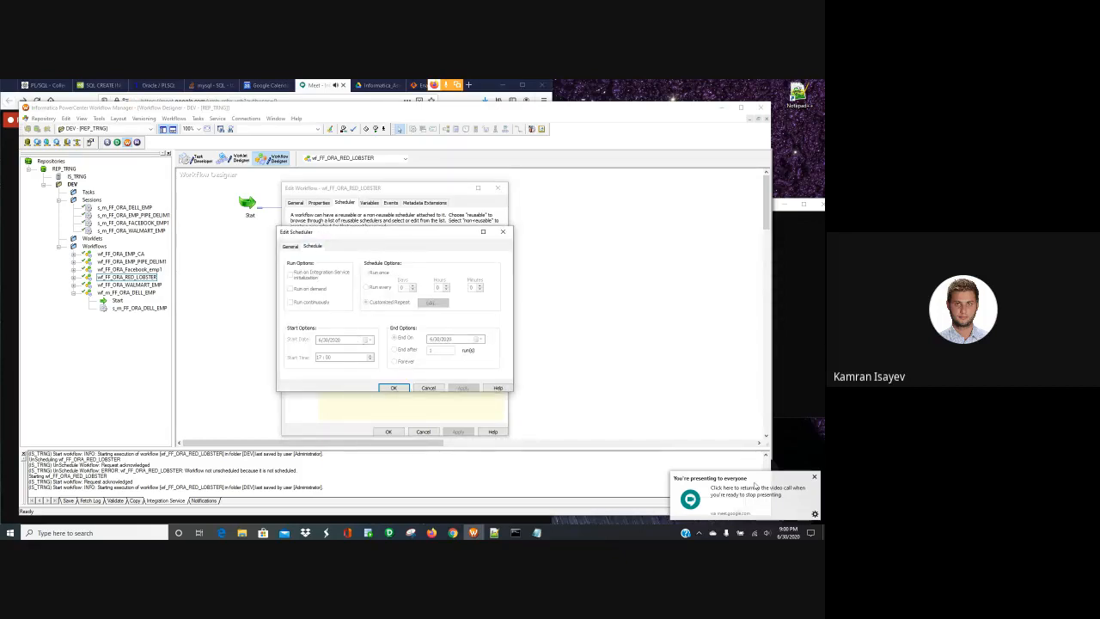
{"action": "left_click", "coordinate": [12, 246]}
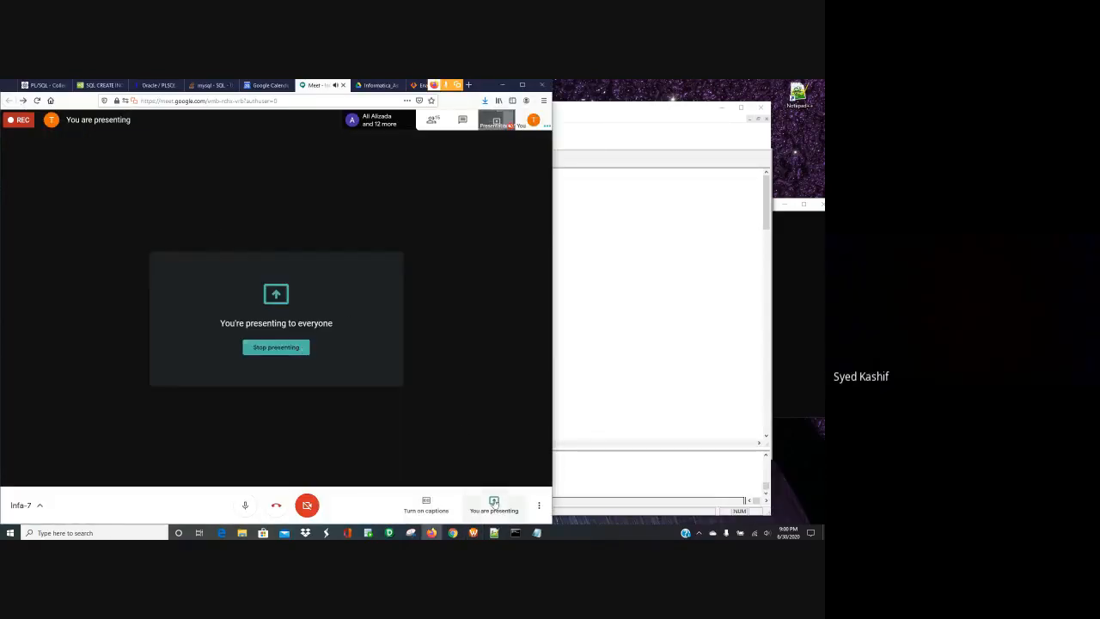
{"action": "left_click", "coordinate": [645, 361]}
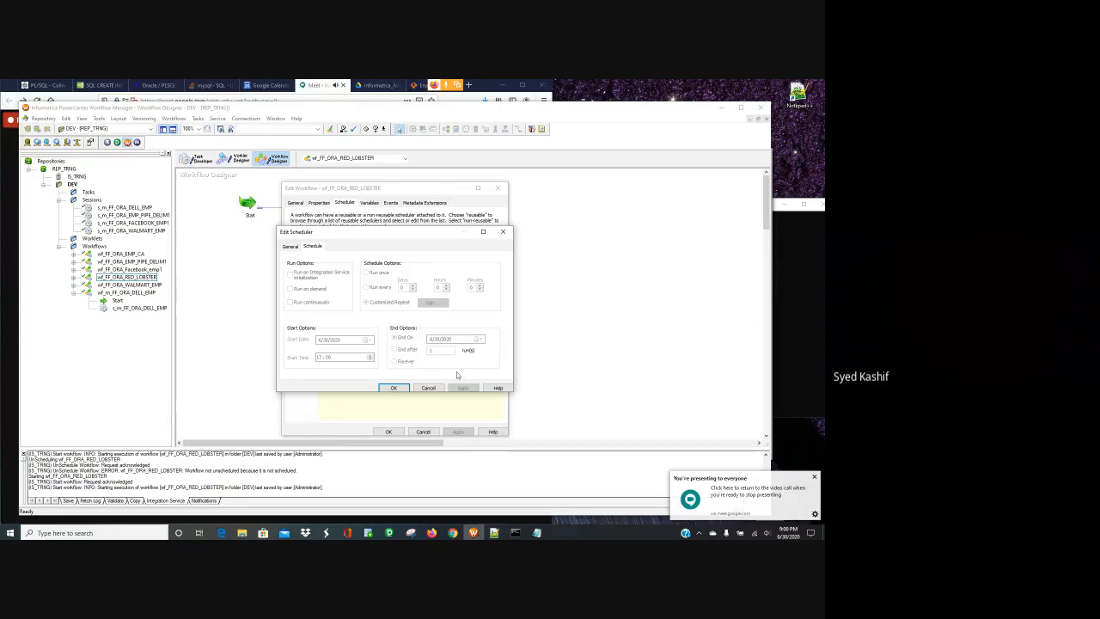
{"action": "left_click", "coordinate": [428, 387]}
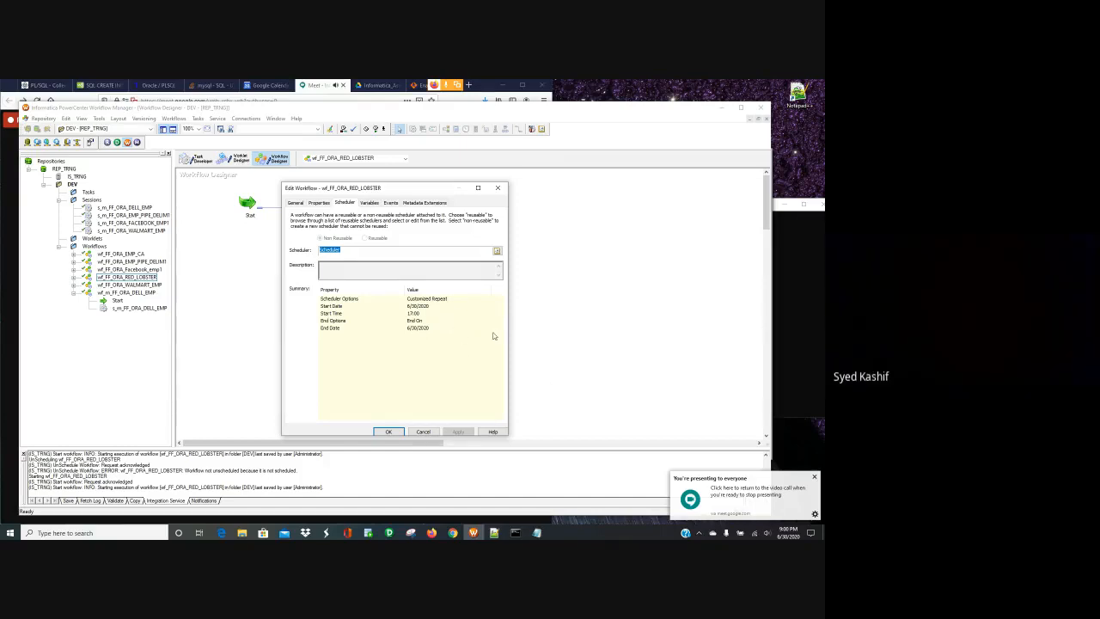
{"action": "left_click", "coordinate": [359, 252]}
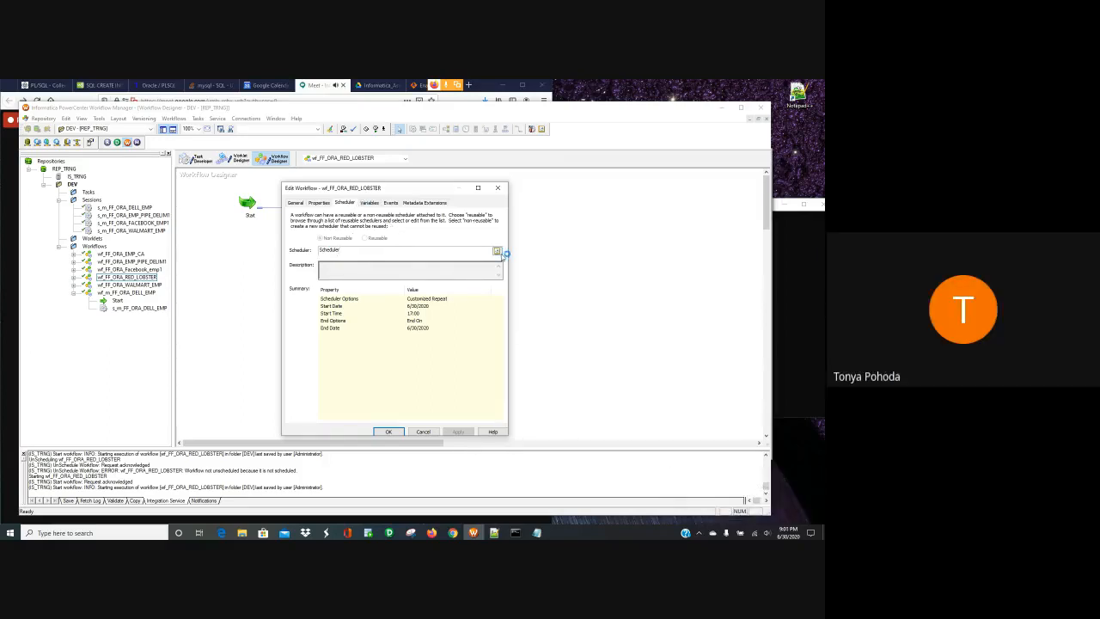
{"action": "left_click", "coordinate": [497, 250]}
{"action": "left_click", "coordinate": [313, 246]}
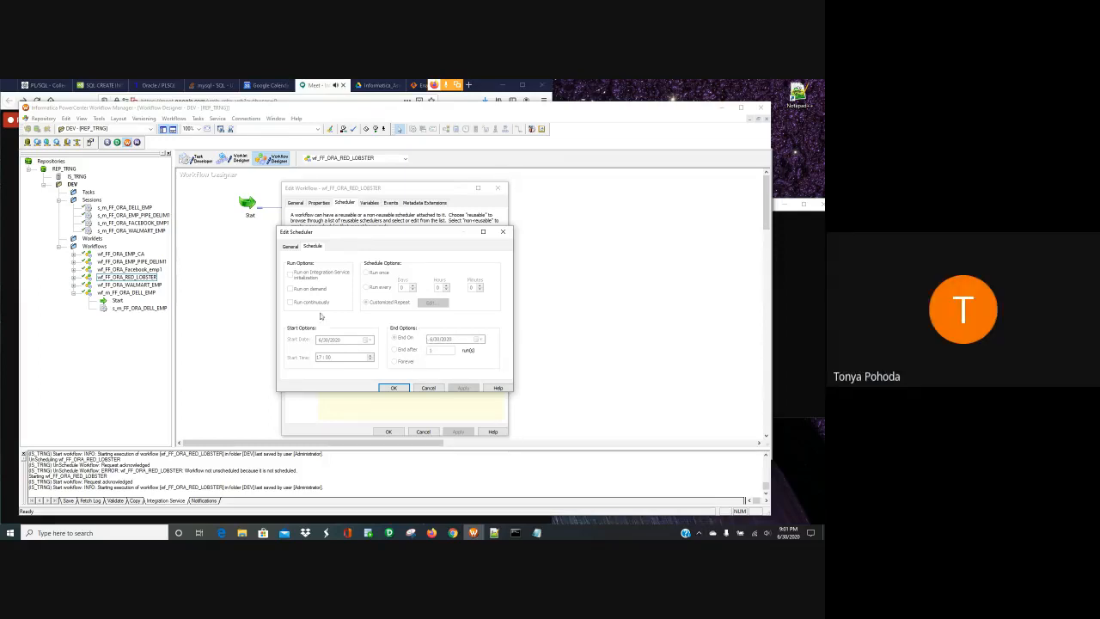
{"action": "left_click", "coordinate": [435, 390]}
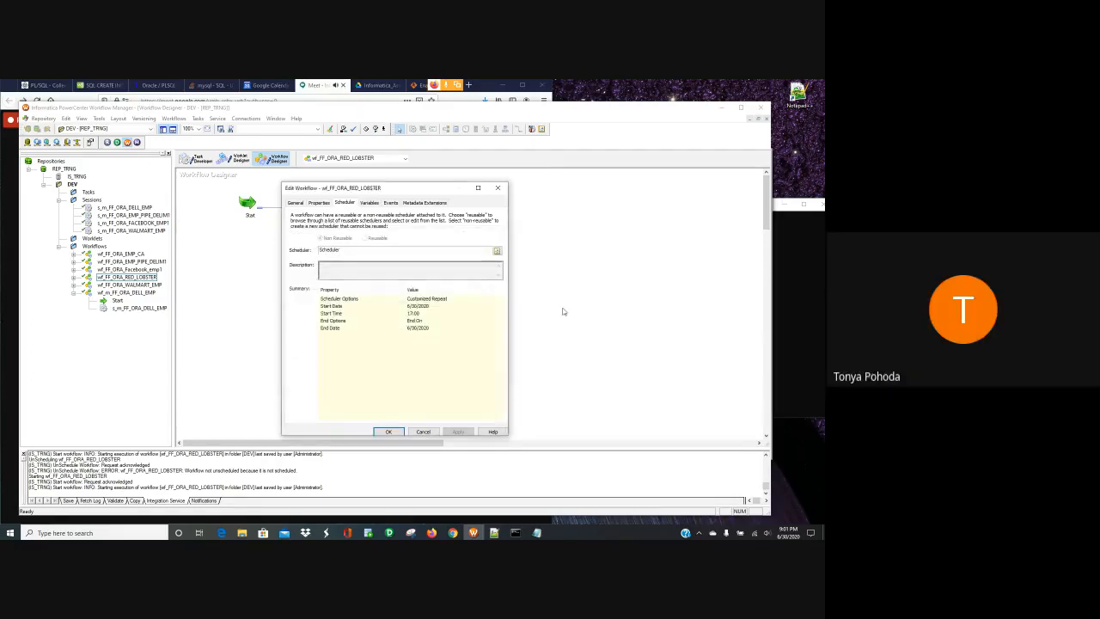
{"action": "left_click", "coordinate": [432, 432]}
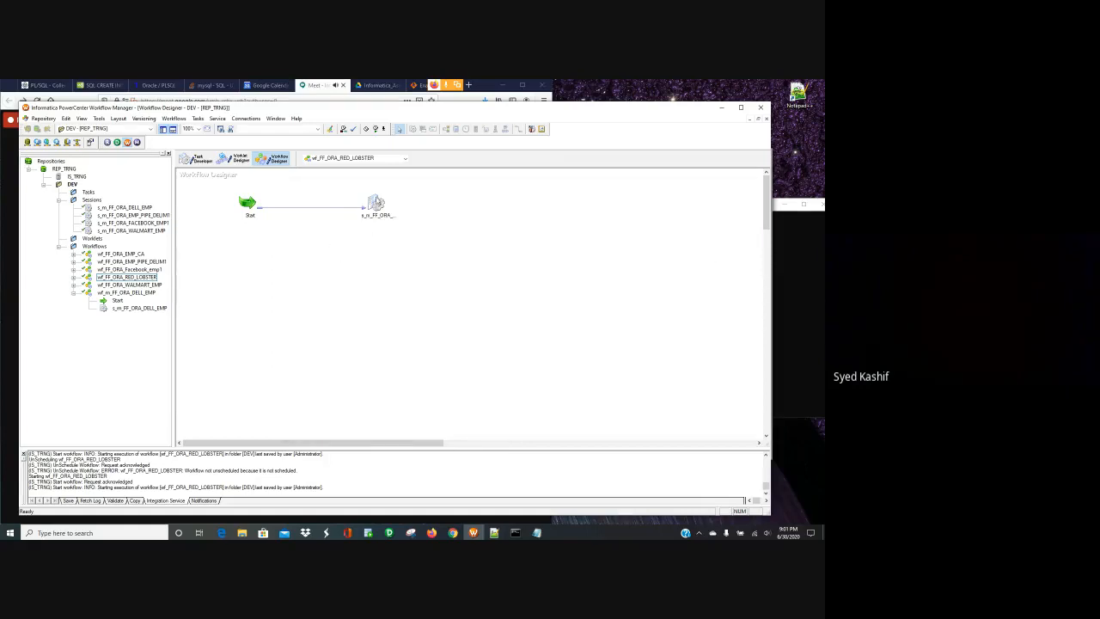
- Open the RED_LOBSTER session task's properties, close them, and select the Start task
{"action": "double_click", "coordinate": [377, 201]}
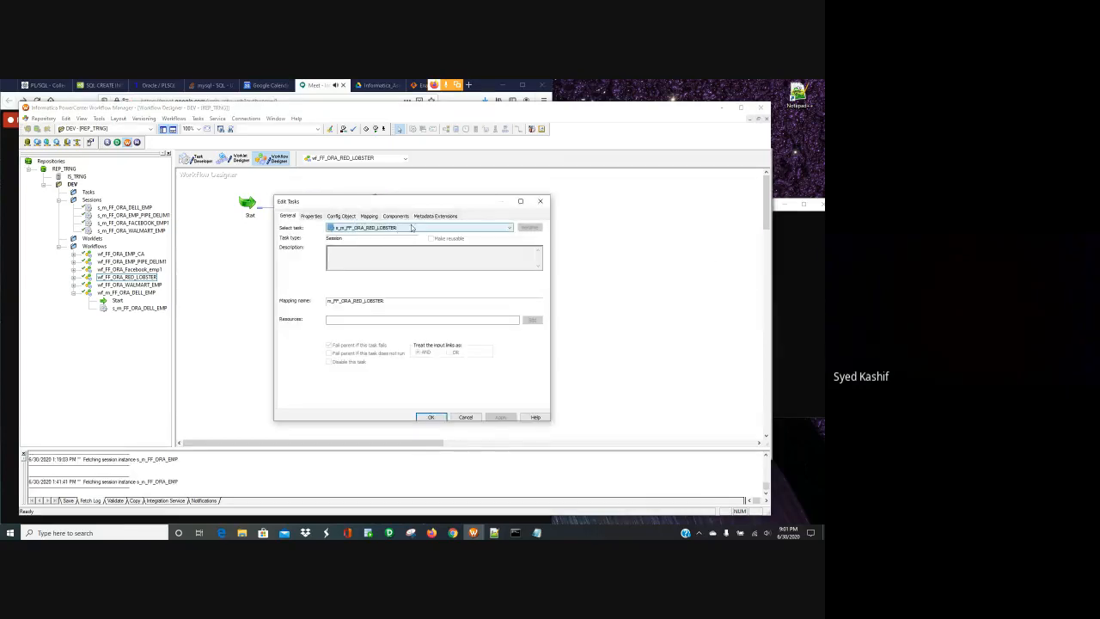
{"action": "left_click", "coordinate": [540, 204]}
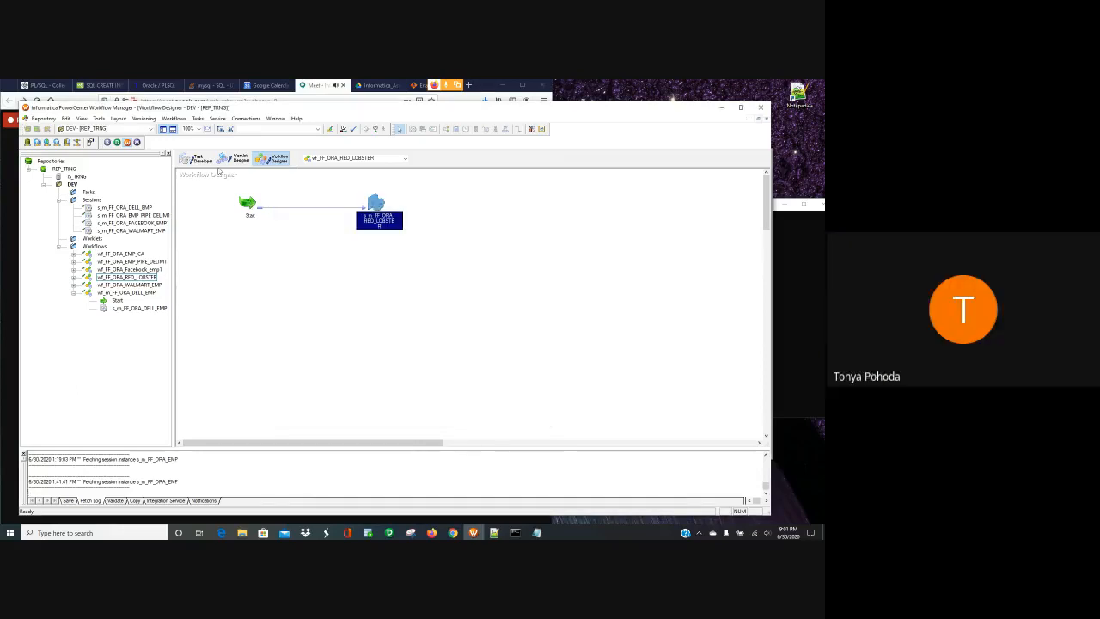
{"action": "left_click", "coordinate": [247, 203]}
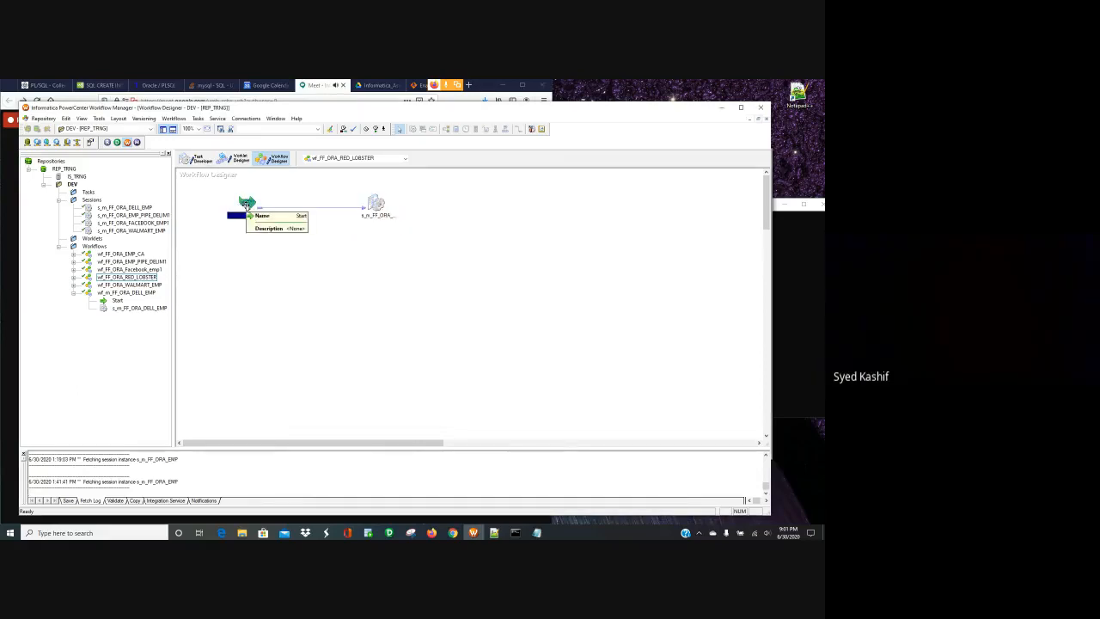
- Expand wf_FF_ORA_RED_LOBSTER in the Navigator and inspect its session and workflow menus without running anything
{"action": "double_click", "coordinate": [131, 277]}
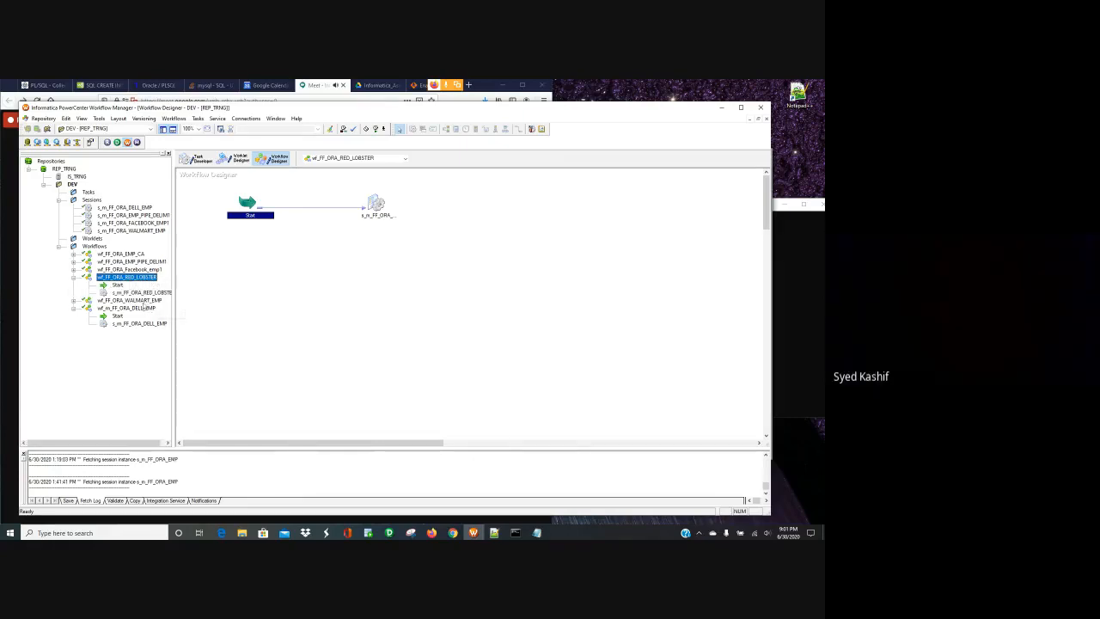
{"action": "left_click", "coordinate": [139, 293]}
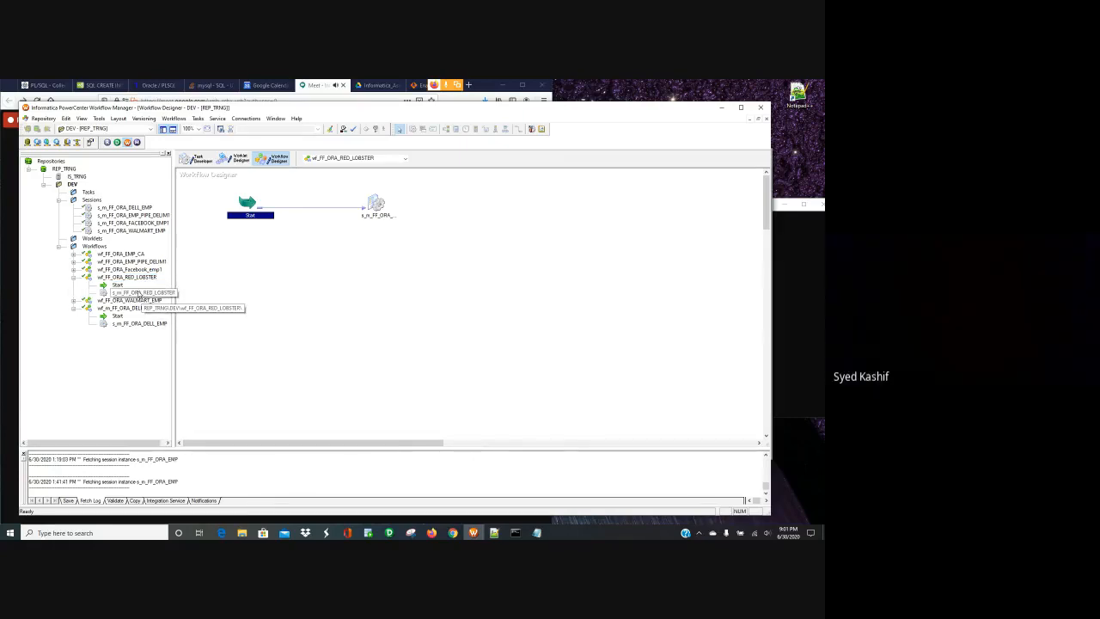
{"action": "left_click", "coordinate": [117, 286]}
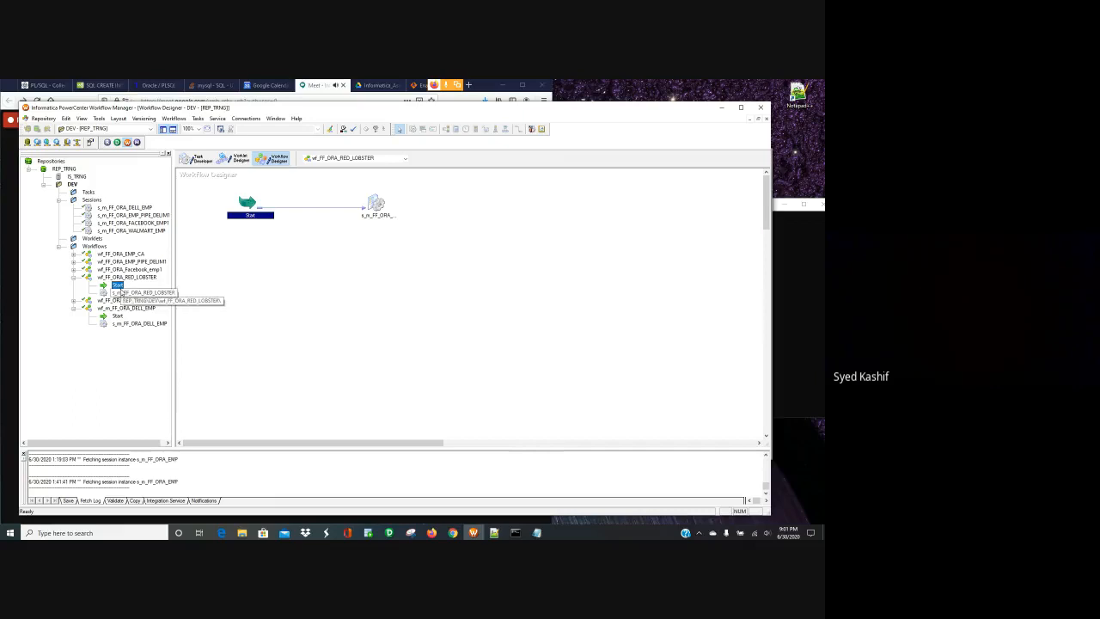
{"action": "right_click", "coordinate": [124, 293]}
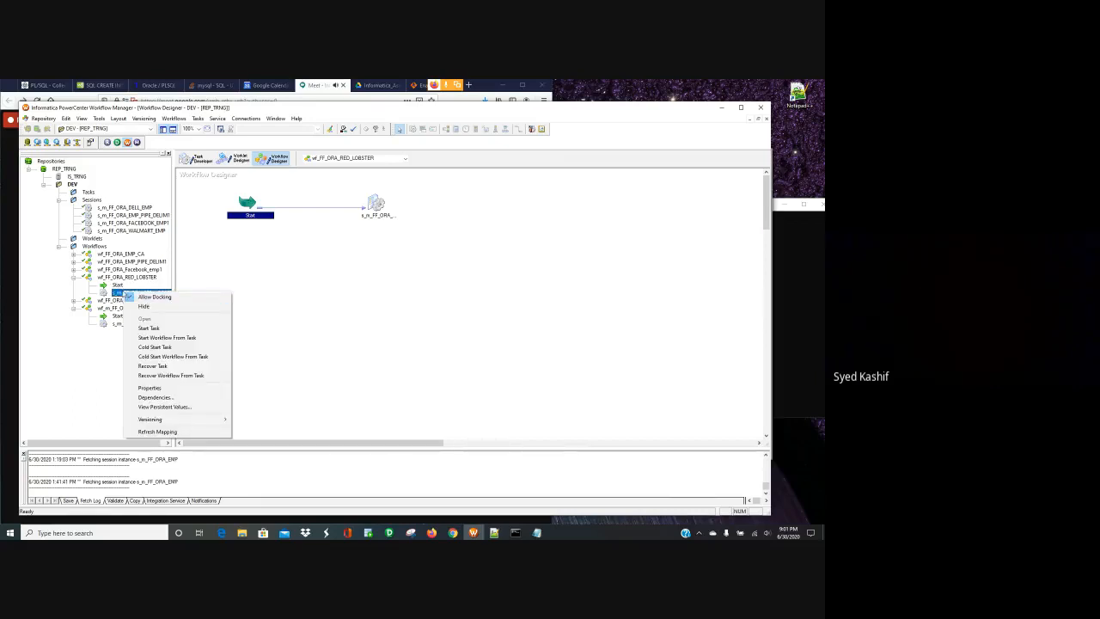
{"action": "left_click", "coordinate": [119, 284]}
{"action": "right_click", "coordinate": [120, 277]}
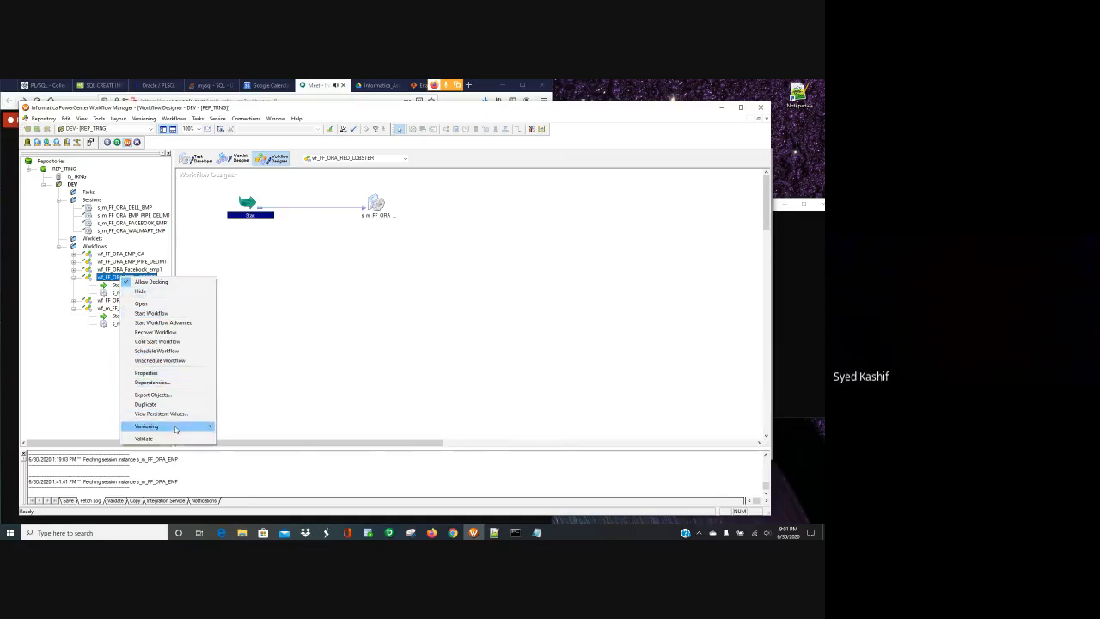
{"action": "mouse_move", "coordinate": [175, 426]}
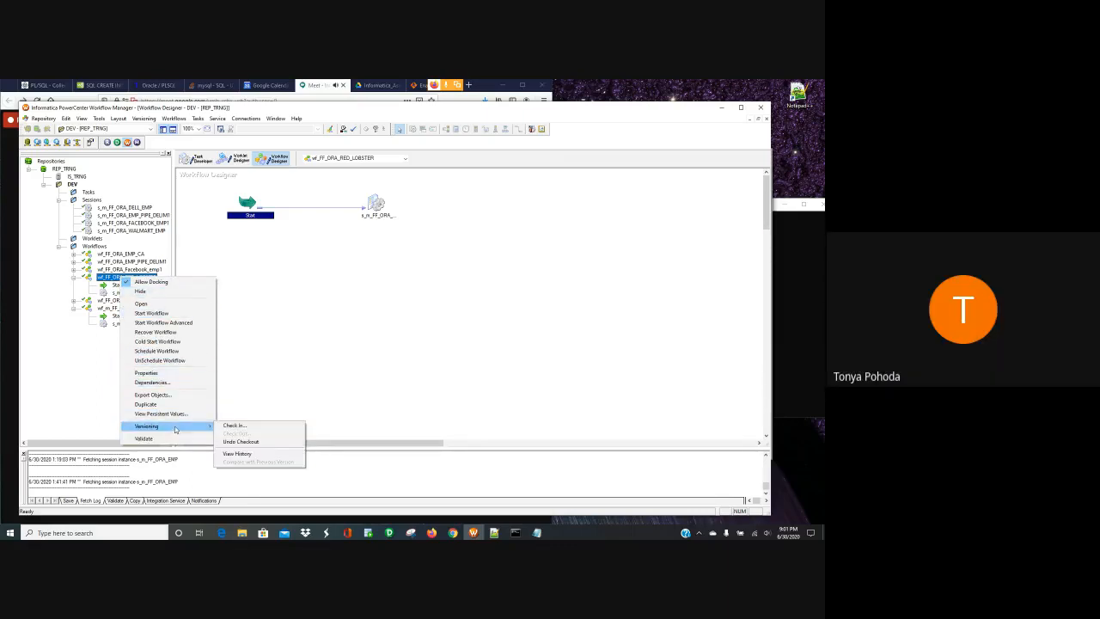
{"action": "left_click", "coordinate": [284, 395]}
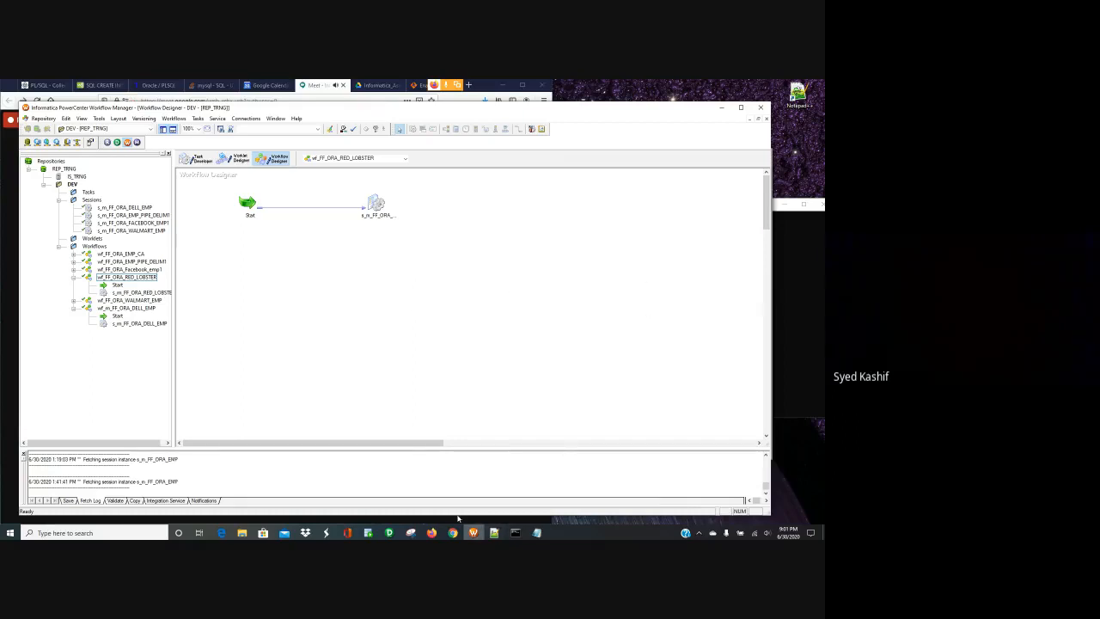
- Glance at PowerCenter Designer and Repository Manager, then browse Workflow Manager's repository and canvas commands
{"action": "left_click", "coordinate": [389, 533]}
{"action": "left_click", "coordinate": [349, 475]}
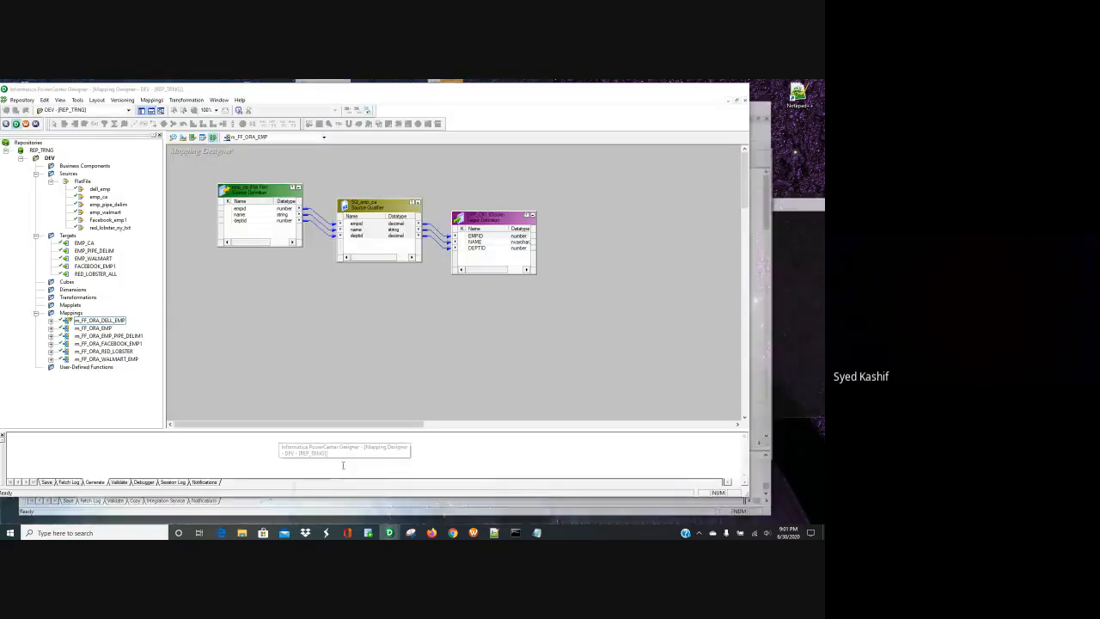
{"action": "left_click", "coordinate": [7, 123]}
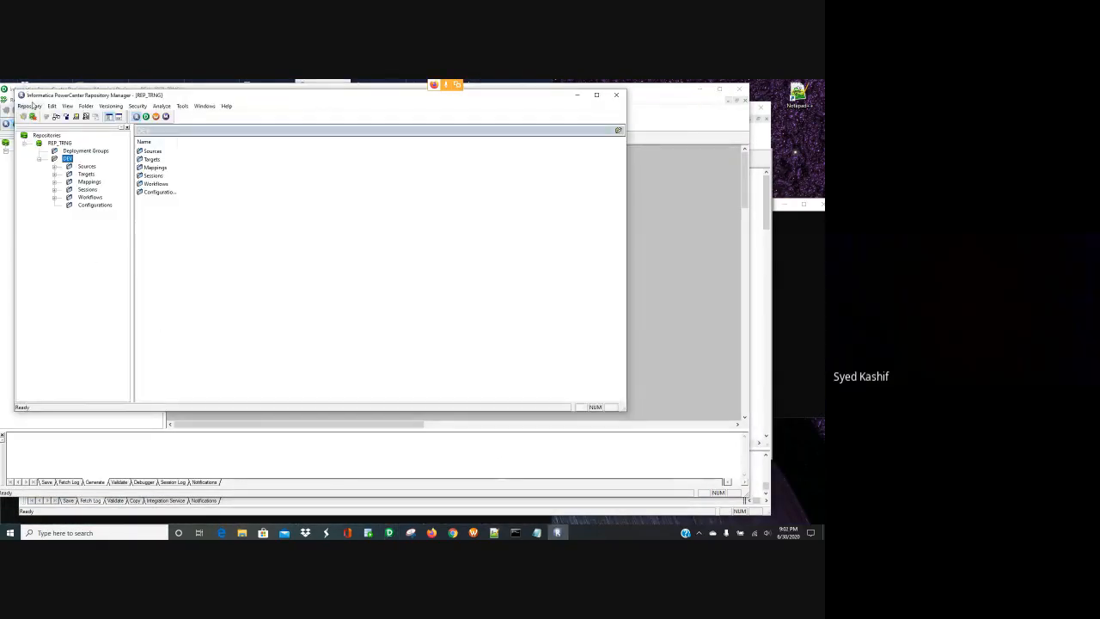
{"action": "left_click", "coordinate": [616, 97]}
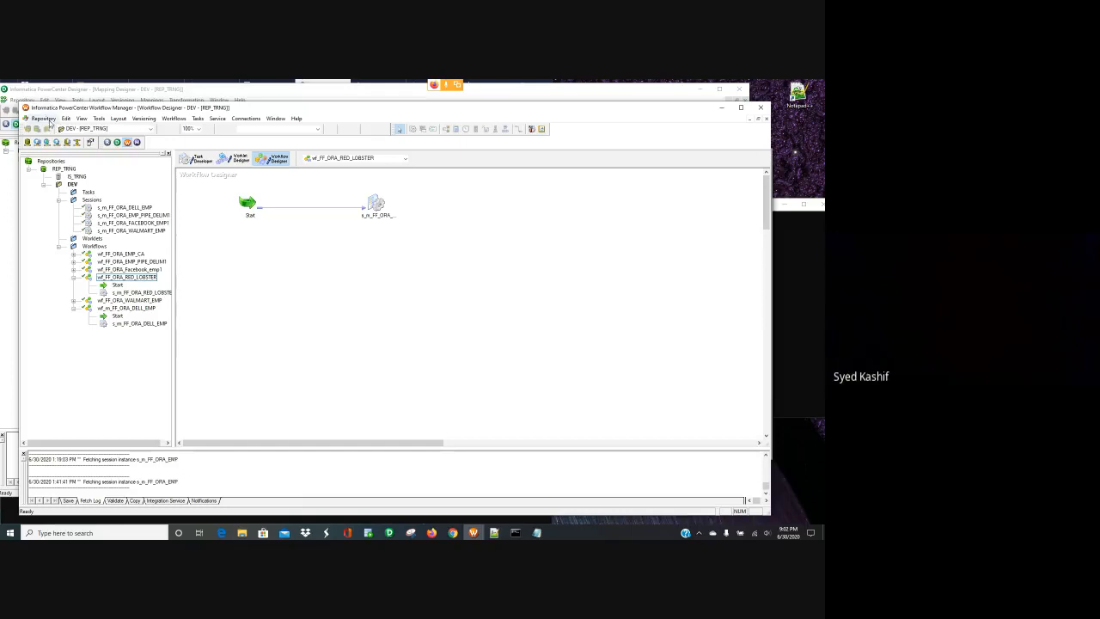
{"action": "left_click", "coordinate": [45, 119]}
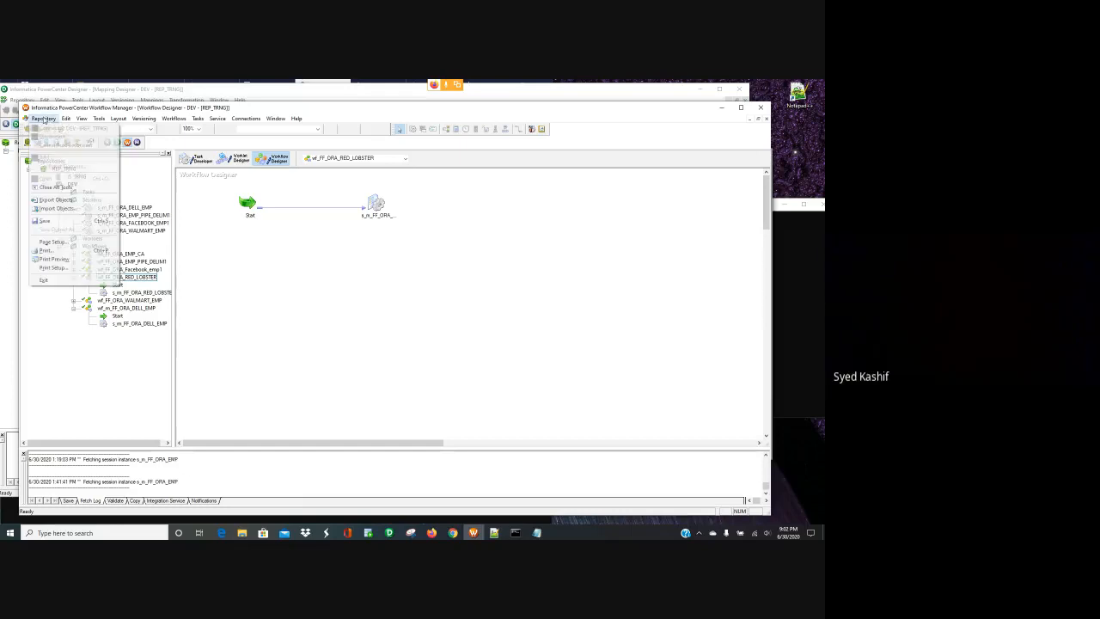
{"action": "left_click", "coordinate": [305, 268]}
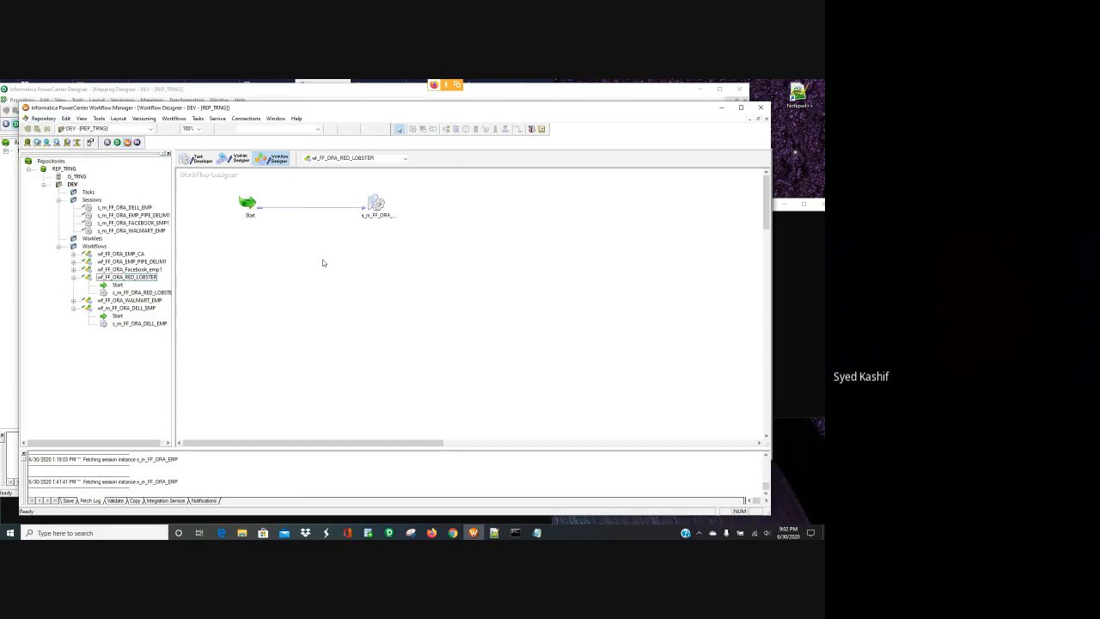
{"action": "right_click", "coordinate": [323, 263]}
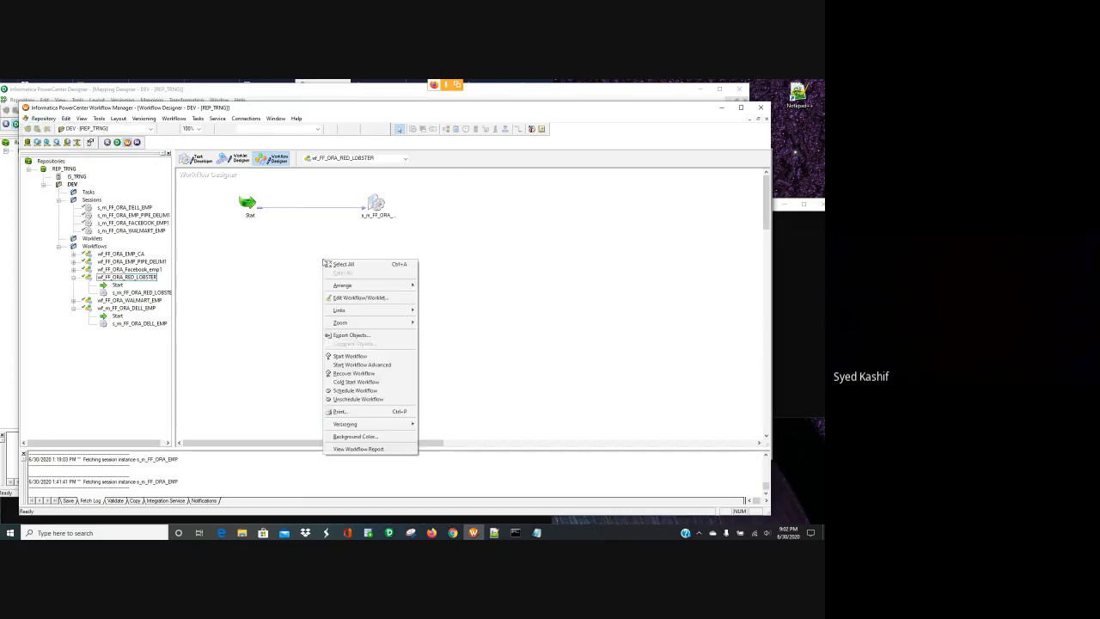
- Disconnect from the REP_TRNG repository and start reconnecting to it from the Start Page
{"action": "left_click", "coordinate": [68, 172]}
{"action": "right_click", "coordinate": [68, 170]}
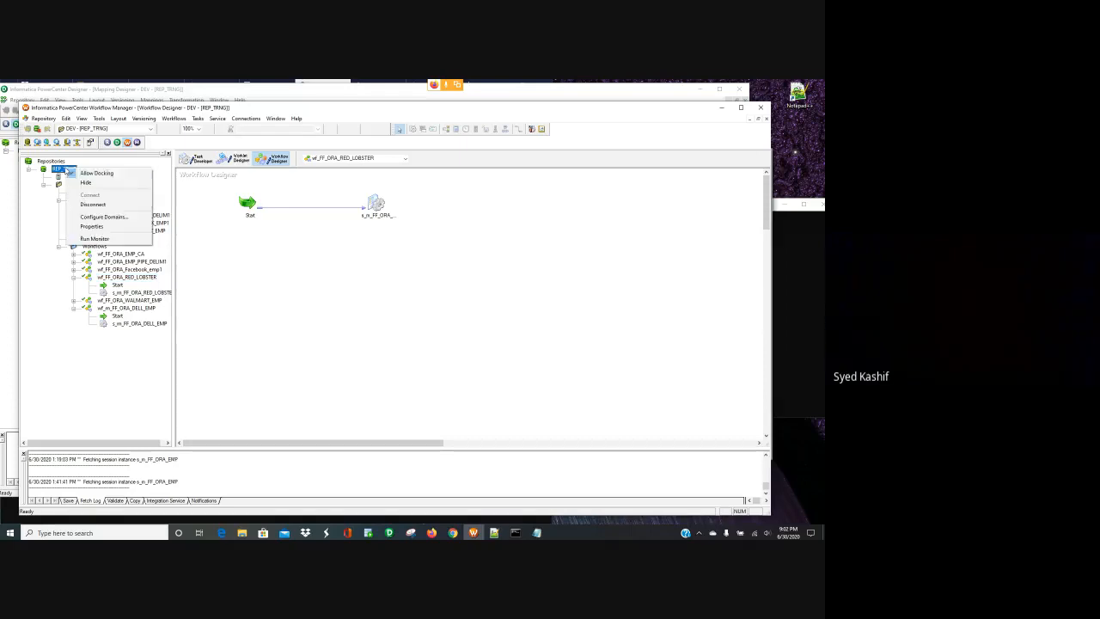
{"action": "left_click", "coordinate": [95, 206]}
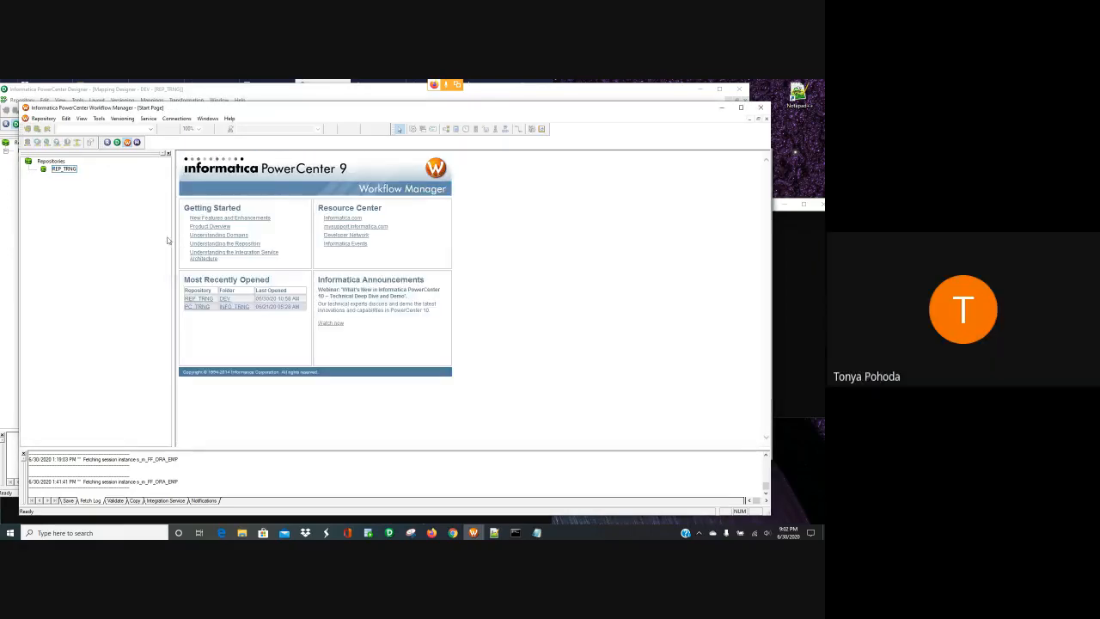
{"action": "left_click", "coordinate": [225, 299]}
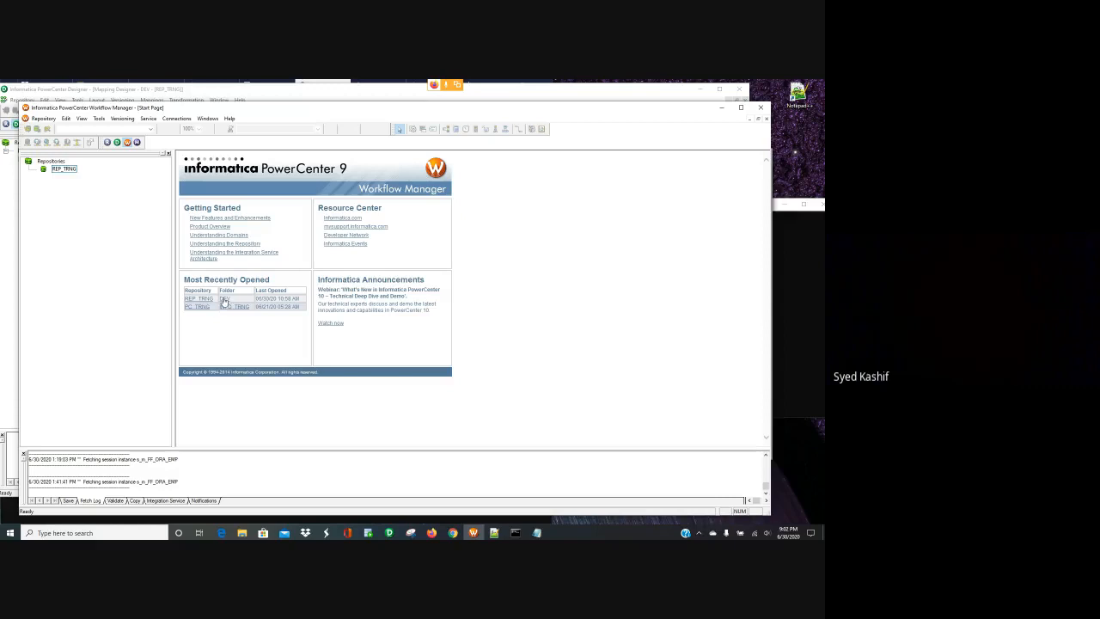
- Log in to the REP_TRNG repository with the account password
{"action": "left_click", "coordinate": [352, 321]}
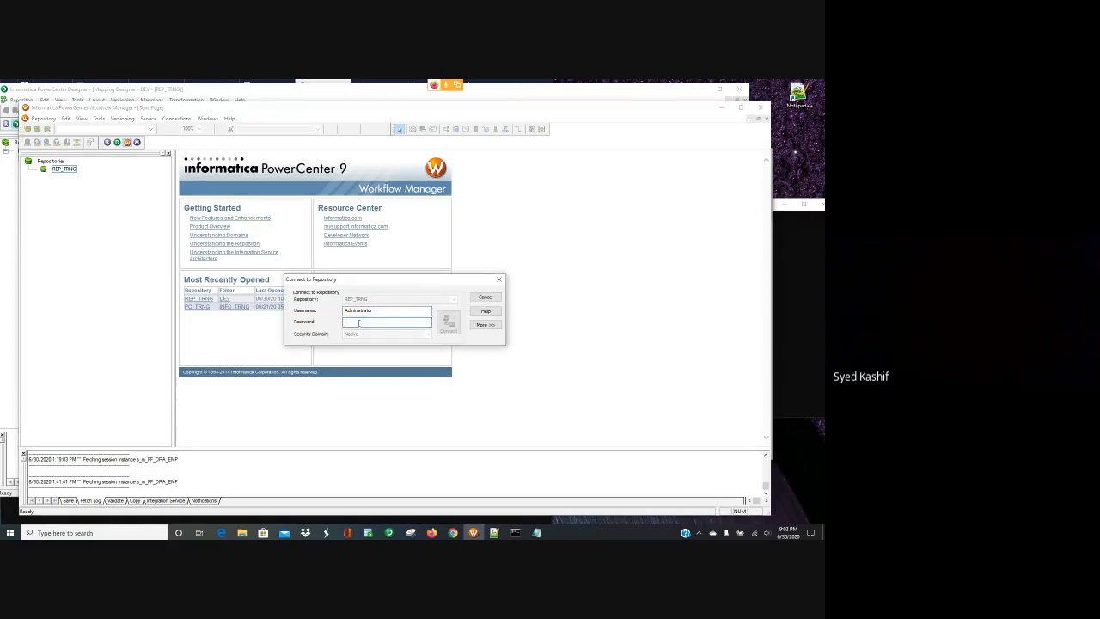
{"action": "type", "text": "**"}
{"action": "key", "text": "Return"}
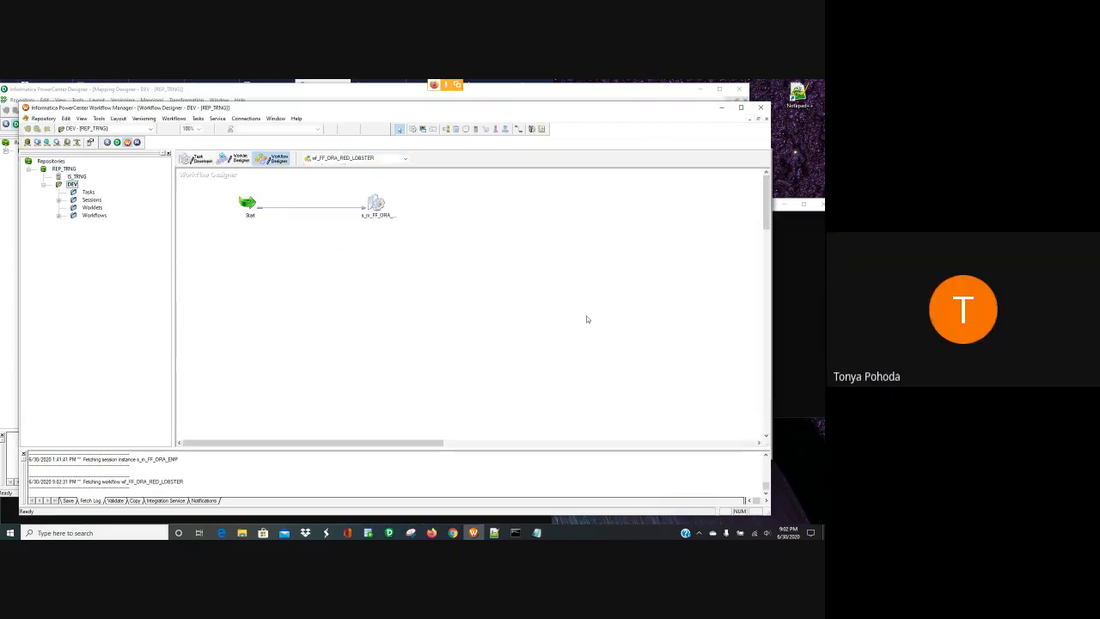
- Review the wf_FF_ORA_RED_LOBSTER Scheduler settings, then cancel and close without changes
{"action": "left_click", "coordinate": [175, 118]}
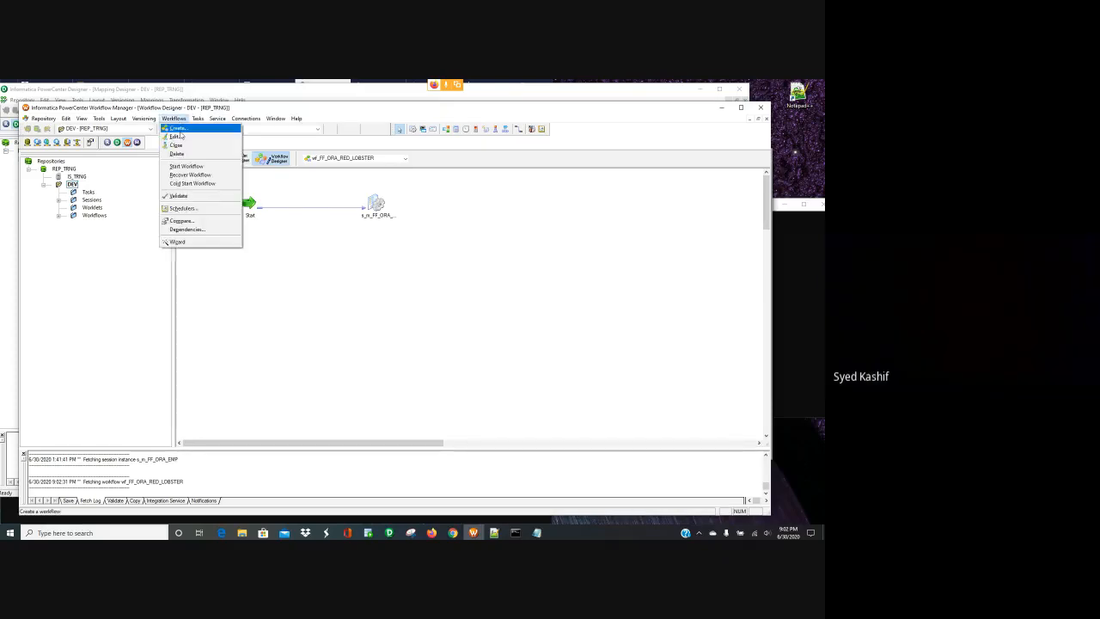
{"action": "left_click", "coordinate": [181, 136]}
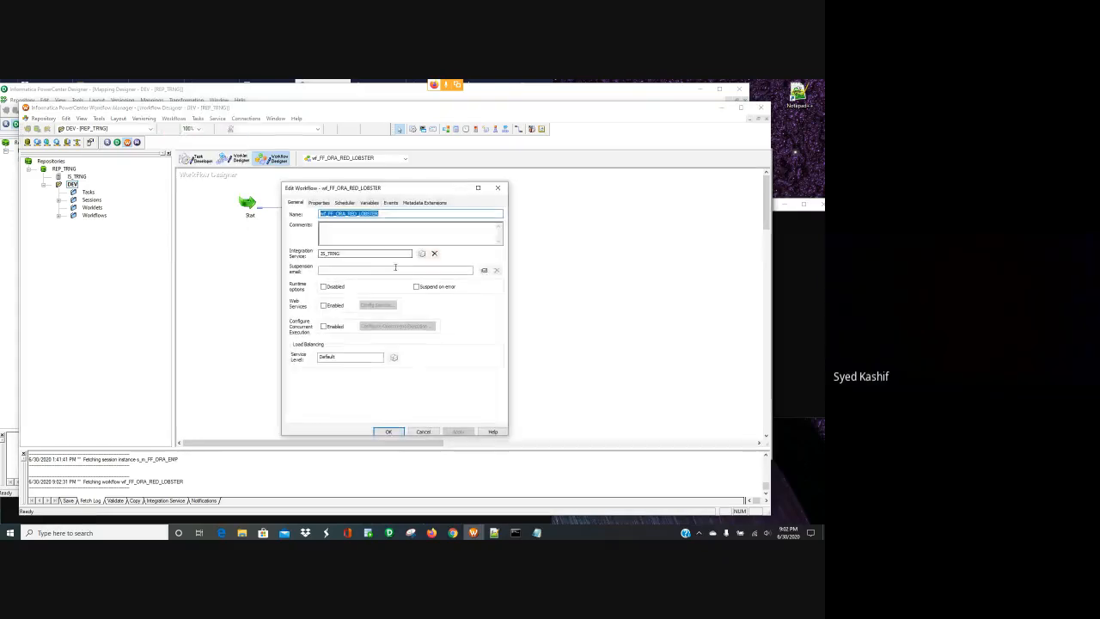
{"action": "left_click", "coordinate": [346, 203]}
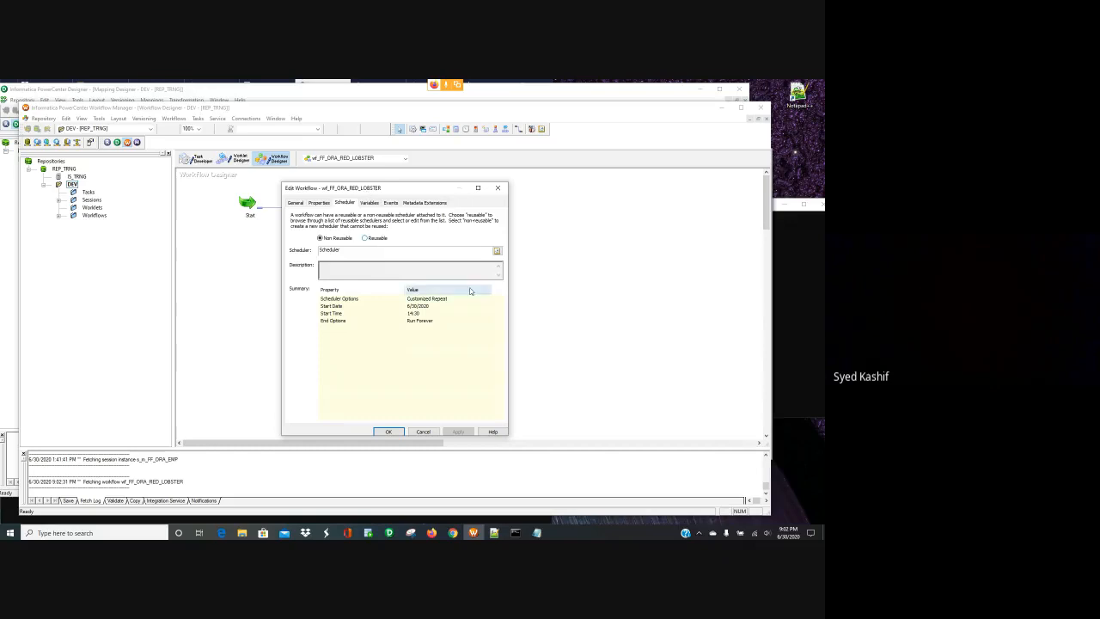
{"action": "left_click", "coordinate": [497, 250]}
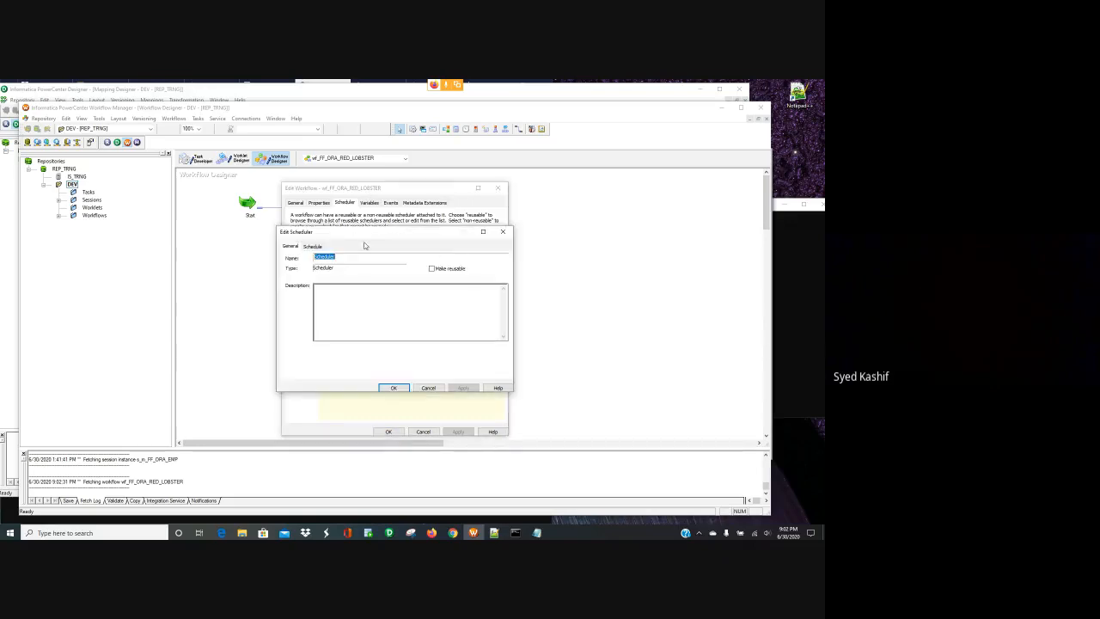
{"action": "left_click", "coordinate": [312, 246]}
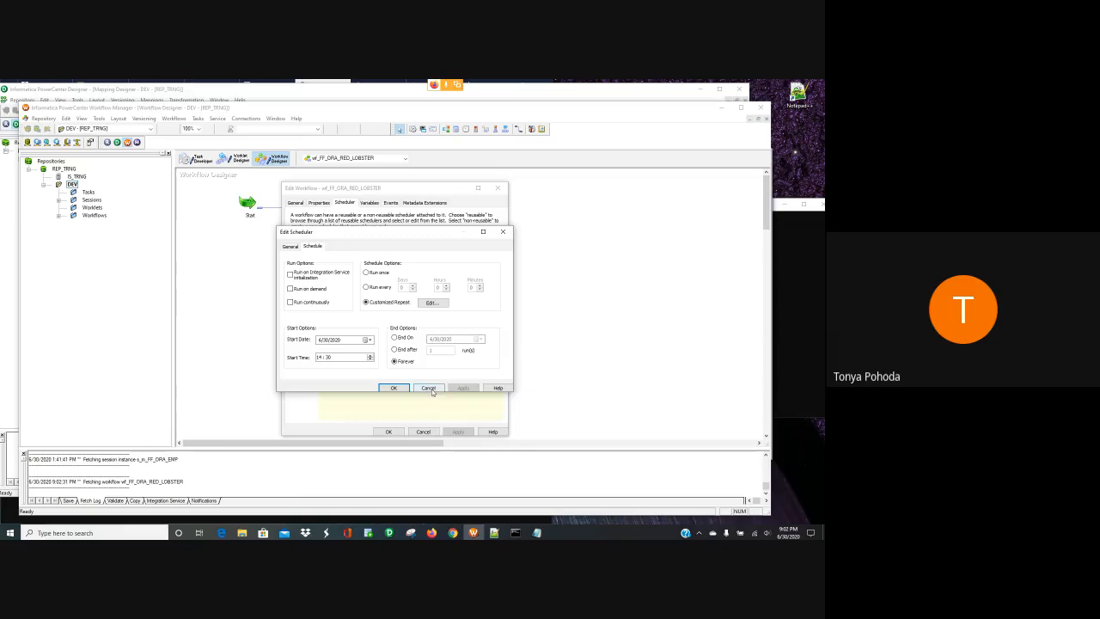
{"action": "left_click", "coordinate": [429, 388]}
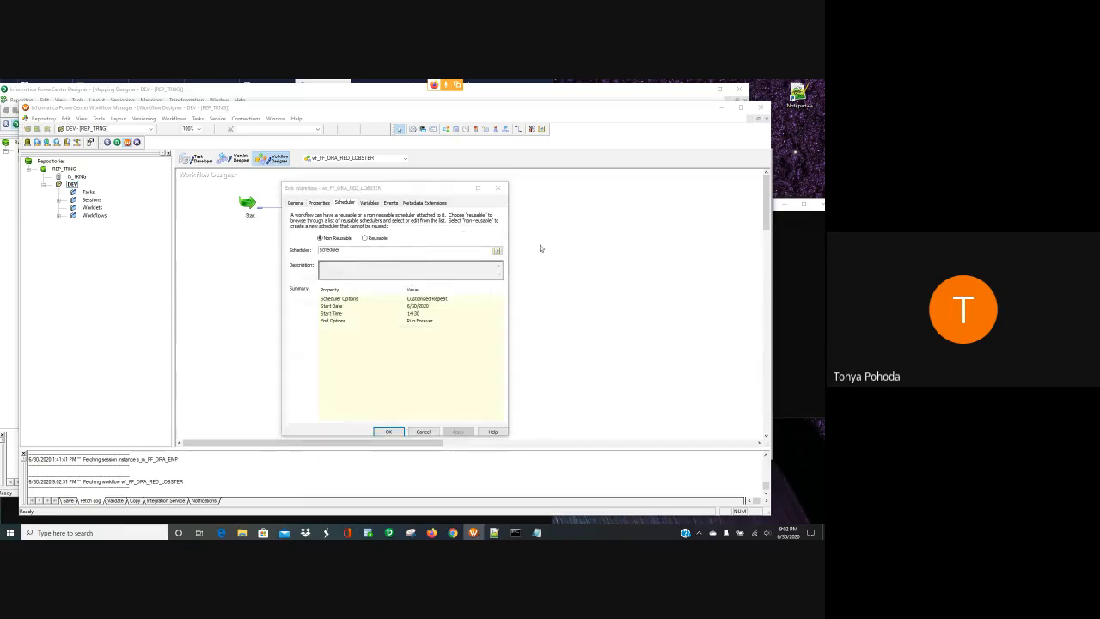
{"action": "left_click", "coordinate": [499, 188]}
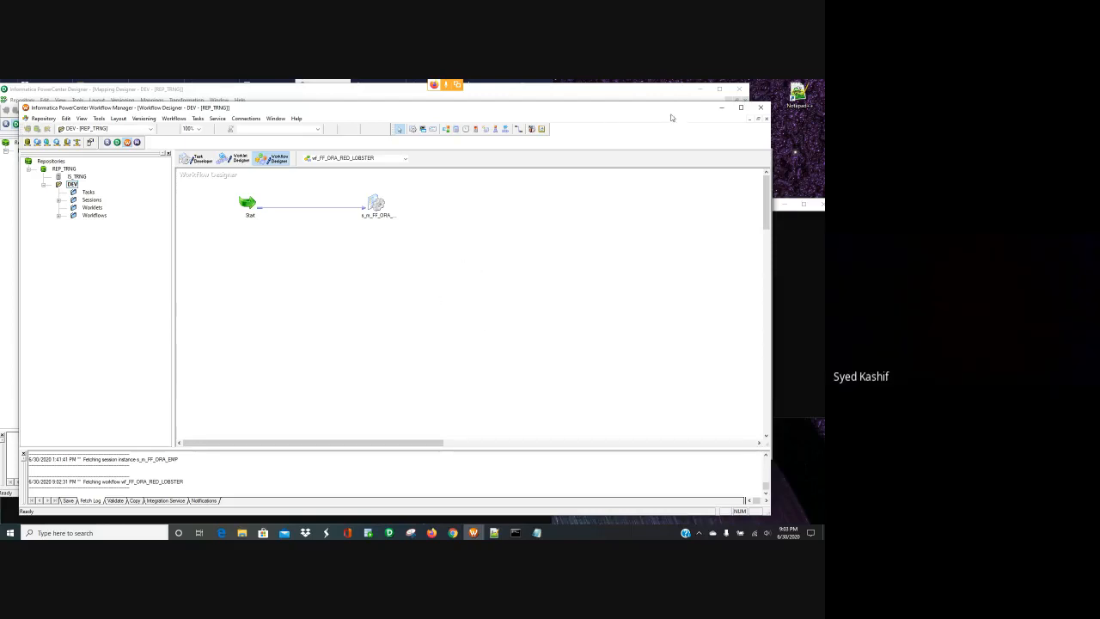
- Start a run of wf_FF_ORA_RED_LOBSTER, minimize Workflow Monitor, and bring up the Archives folder
{"action": "left_click", "coordinate": [375, 207]}
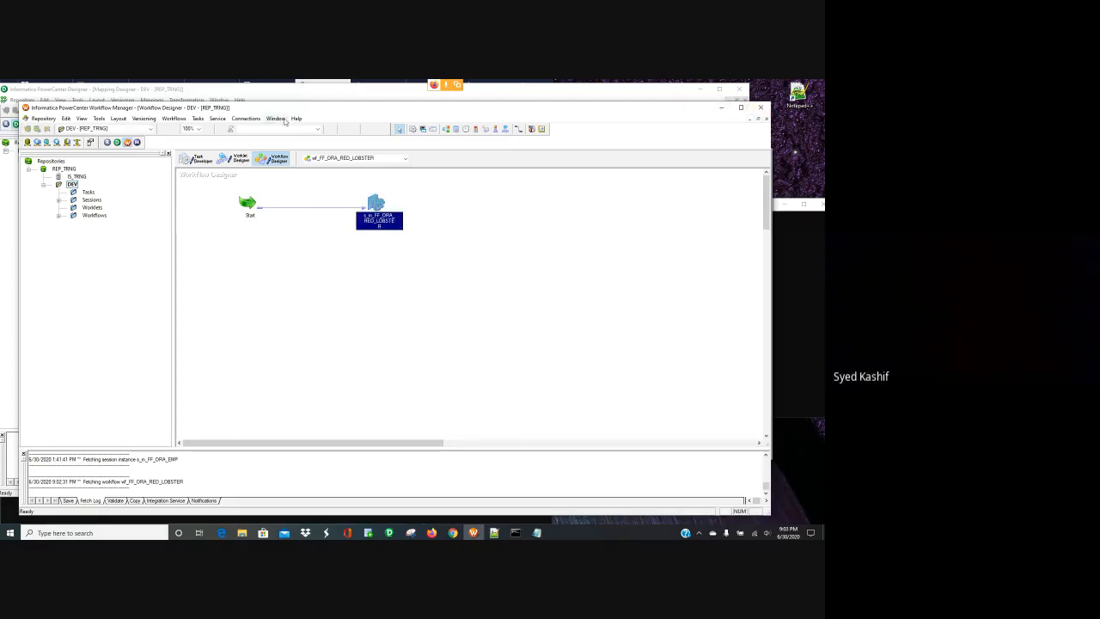
{"action": "left_click", "coordinate": [173, 118]}
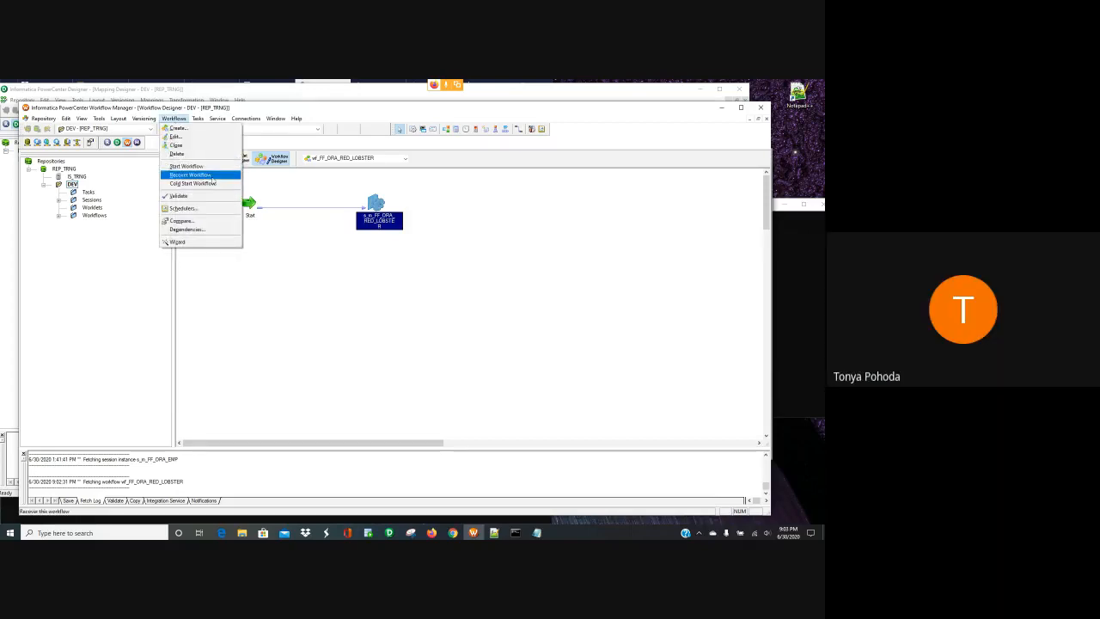
{"action": "left_click", "coordinate": [197, 166]}
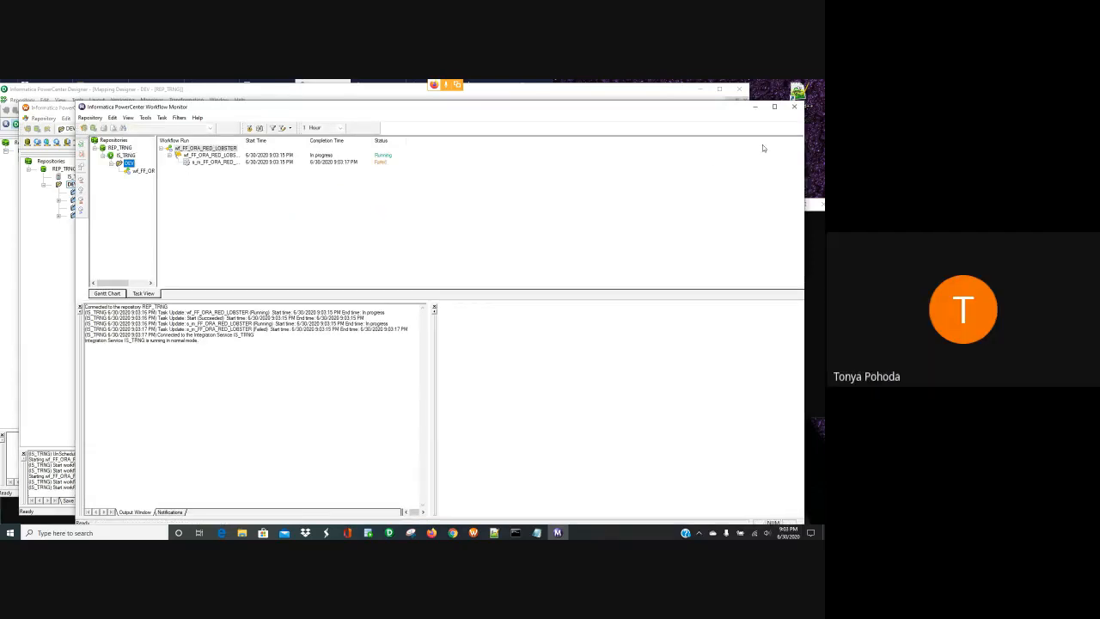
{"action": "left_click", "coordinate": [753, 109]}
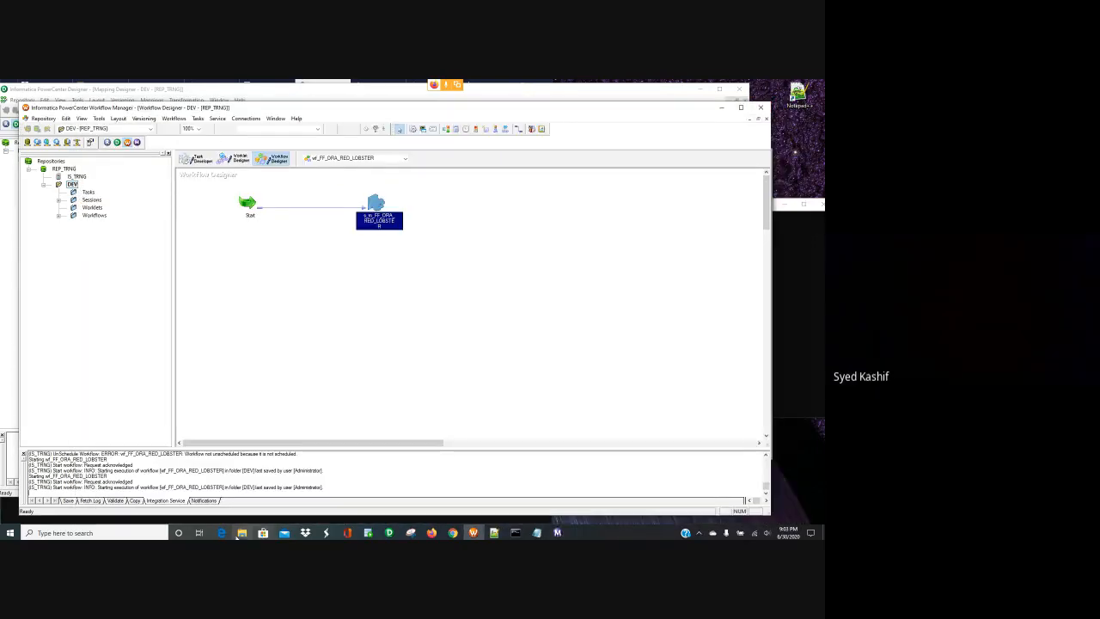
{"action": "left_click", "coordinate": [242, 533]}
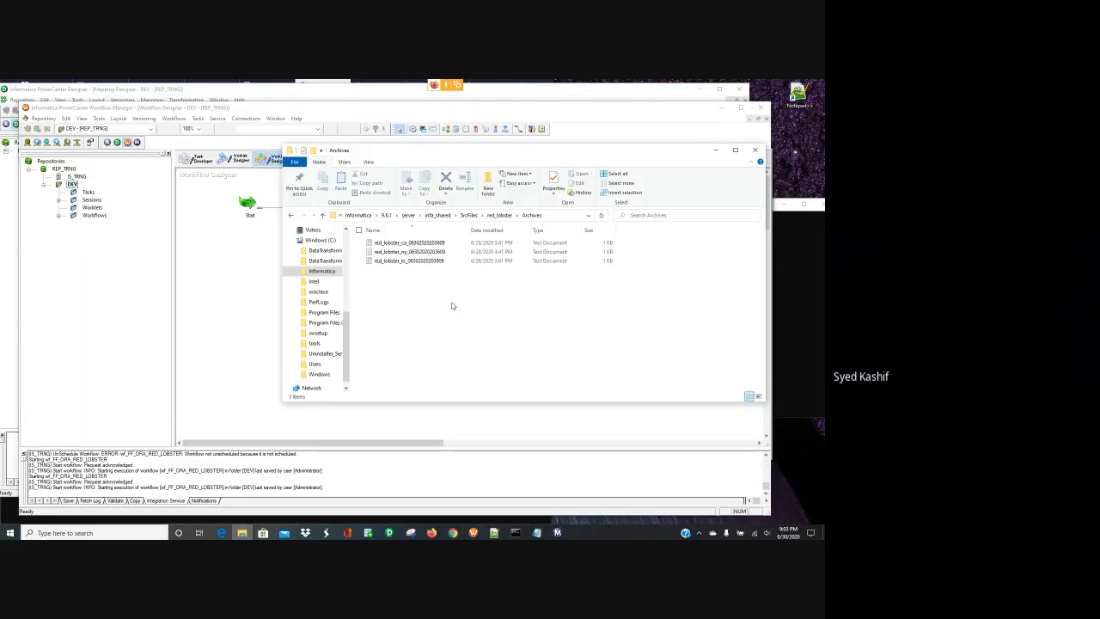
- Move the three archived files from Archives back into the red_lobster folder
{"action": "left_click", "coordinate": [433, 250]}
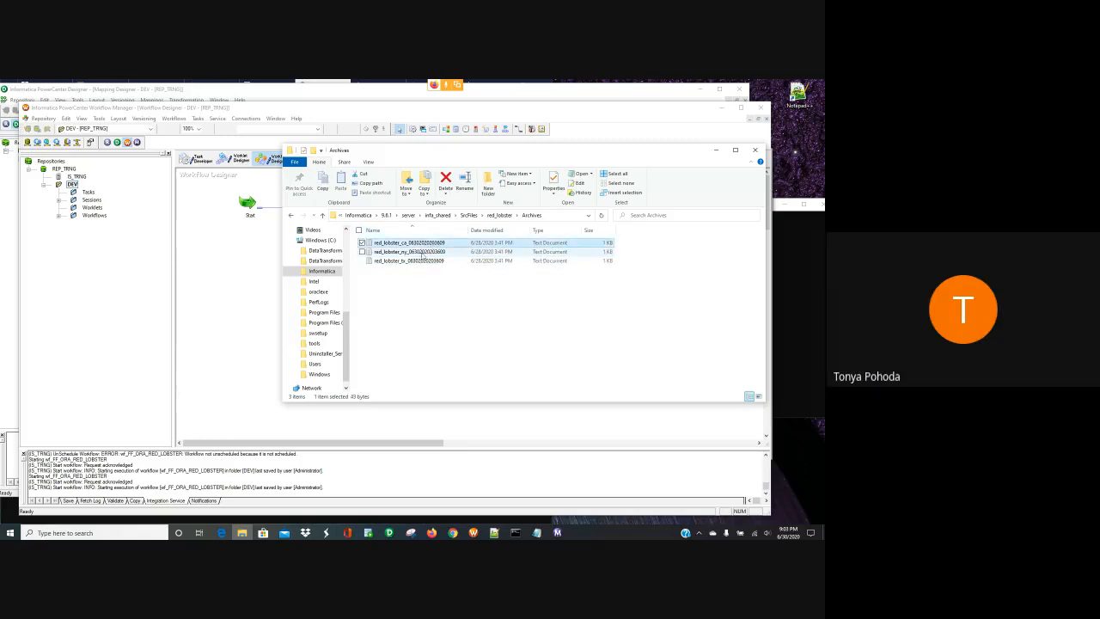
{"action": "key", "text": "ctrl+a"}
{"action": "right_click", "coordinate": [418, 249]}
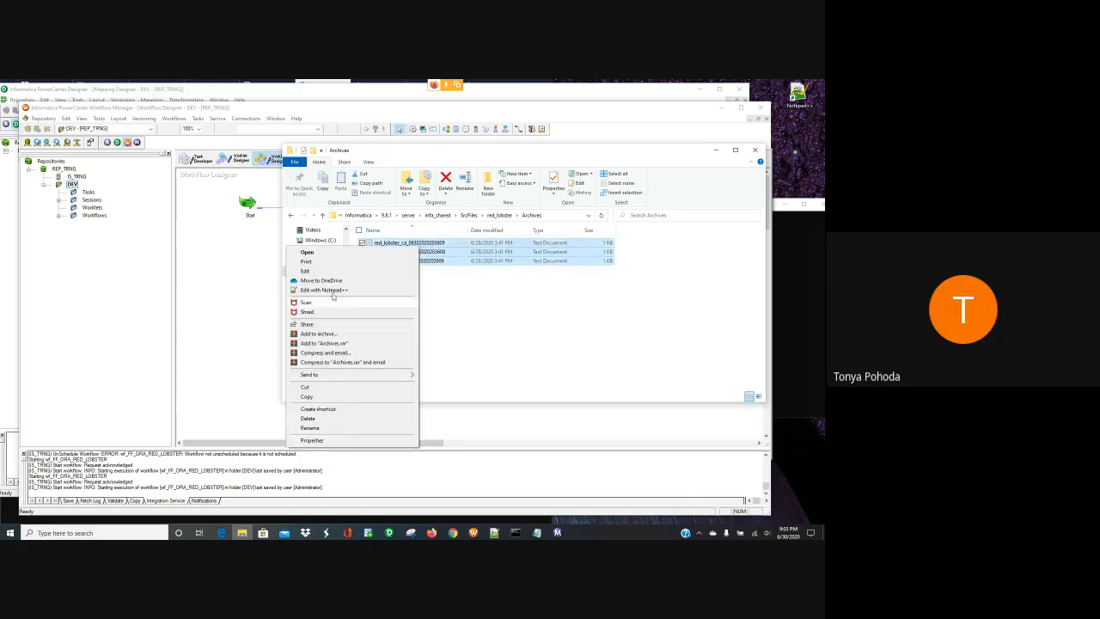
{"action": "left_click", "coordinate": [341, 396]}
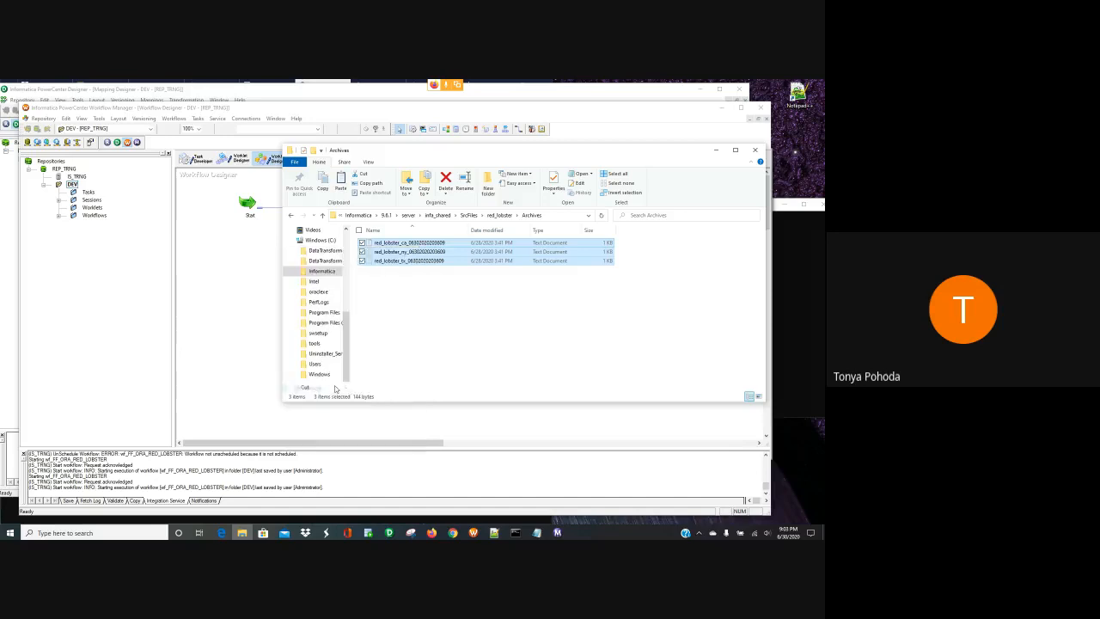
{"action": "left_click", "coordinate": [291, 215]}
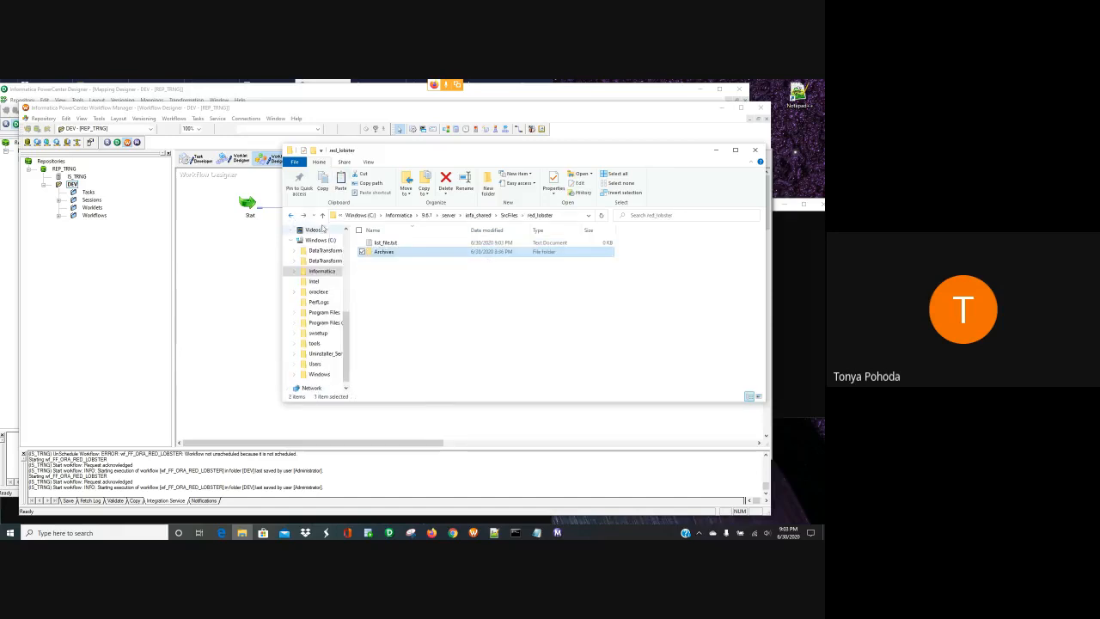
{"action": "right_click", "coordinate": [376, 273]}
{"action": "left_click", "coordinate": [296, 334]}
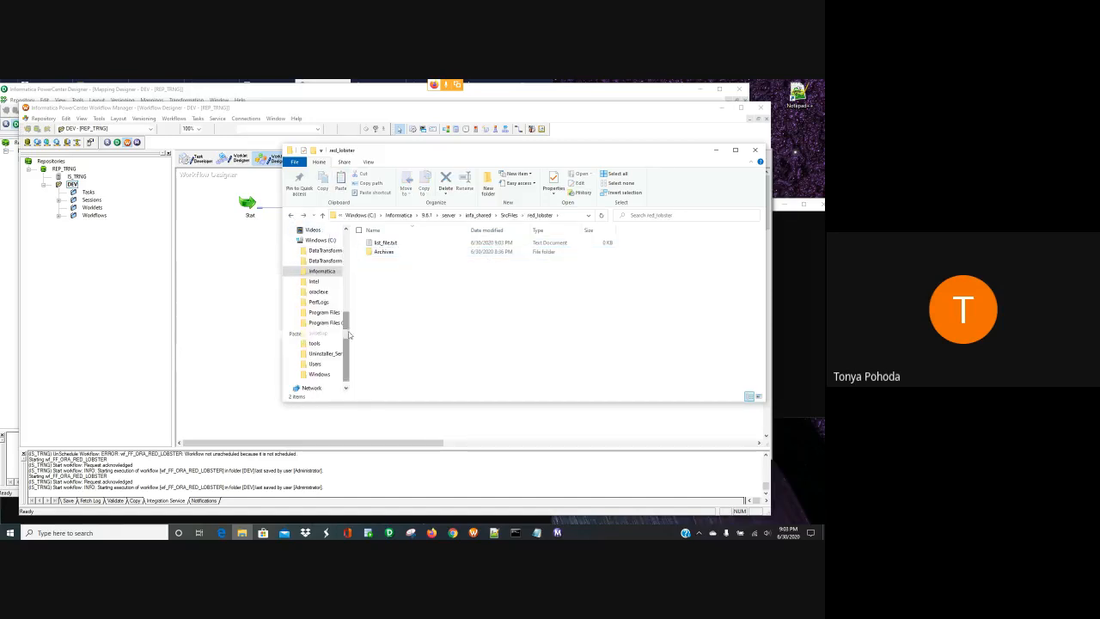
- Delete list_file.txt and trim the timestamp from the file name to red_lobster_ca
{"action": "left_click", "coordinate": [394, 269]}
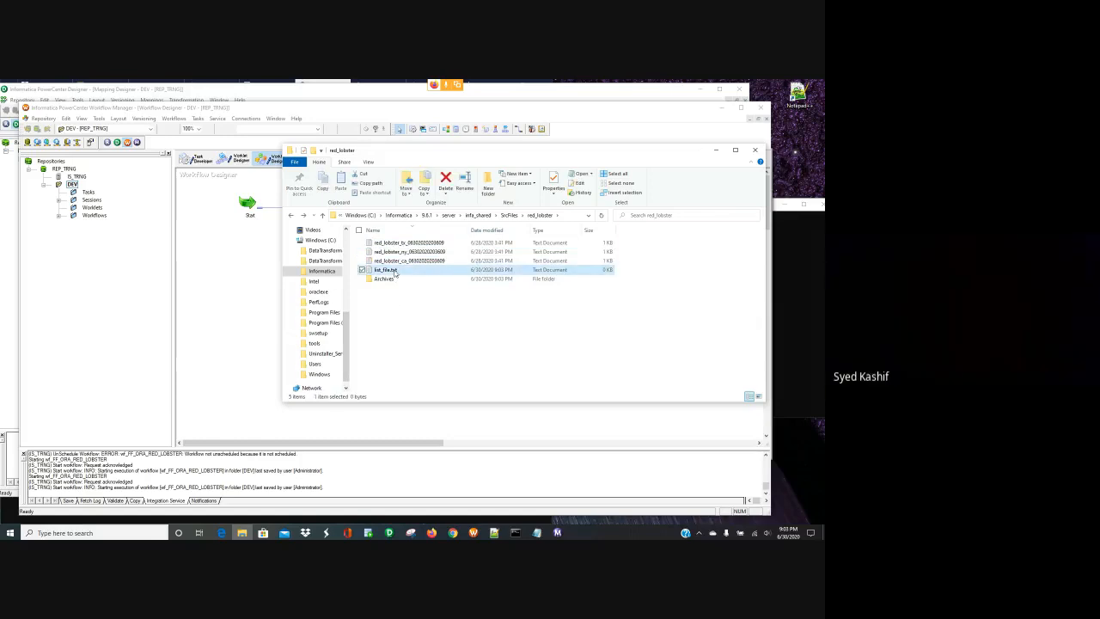
{"action": "key", "text": "Delete"}
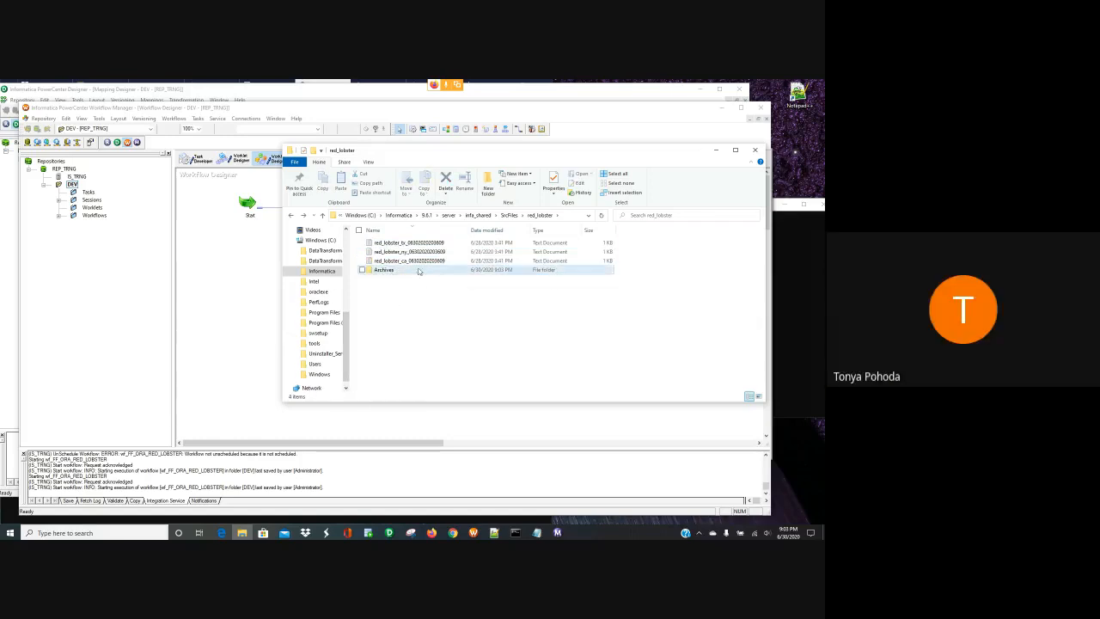
{"action": "left_click", "coordinate": [434, 261]}
{"action": "right_click", "coordinate": [450, 263]}
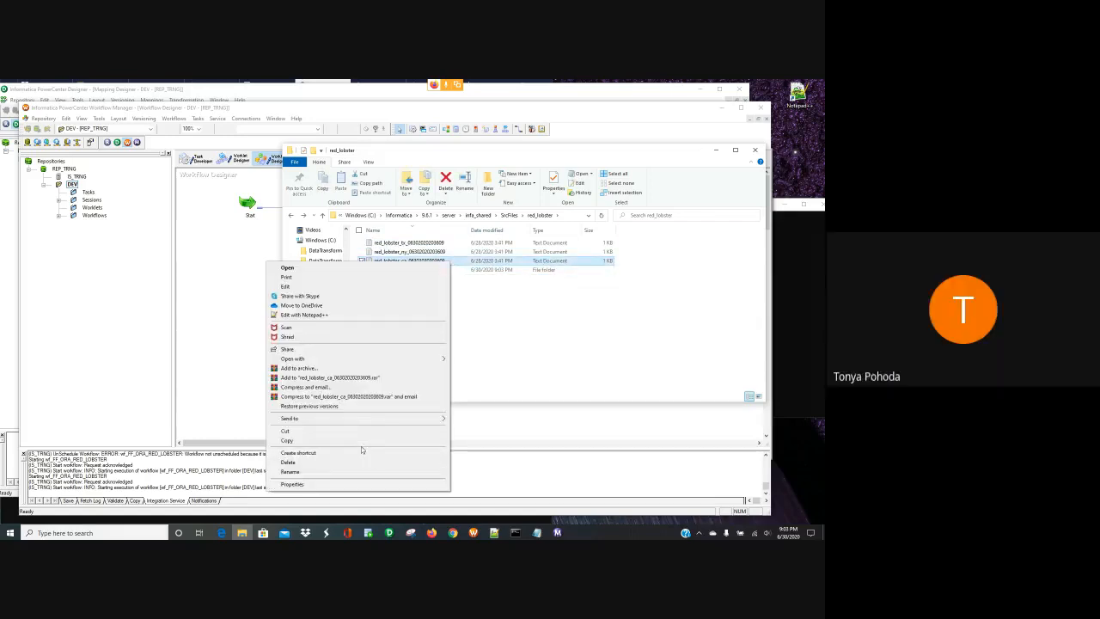
{"action": "left_click", "coordinate": [290, 470]}
{"action": "key", "text": "End"}
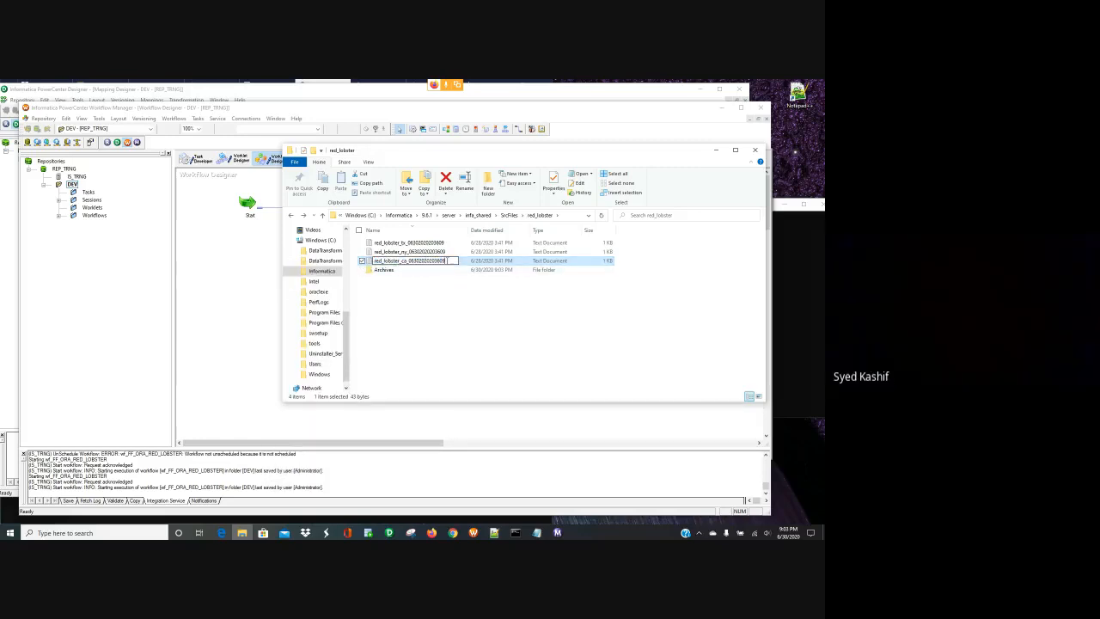
{"action": "key", "text": "BackSpace"}
{"action": "key", "text": "BackSpace"}
{"action": "key", "text": "BackSpace"}
{"action": "key", "text": "BackSpace"}
{"action": "key", "text": "BackSpace"}
{"action": "key", "text": "BackSpace"}
{"action": "key", "text": "BackSpace"}
{"action": "key", "text": "BackSpace"}
{"action": "key", "text": "BackSpace"}
{"action": "key", "text": "BackSpace"}
{"action": "key", "text": "BackSpace"}
{"action": "key", "text": "BackSpace"}
{"action": "key", "text": "BackSpace"}
{"action": "key", "text": "BackSpace"}
{"action": "key", "text": "BackSpace"}
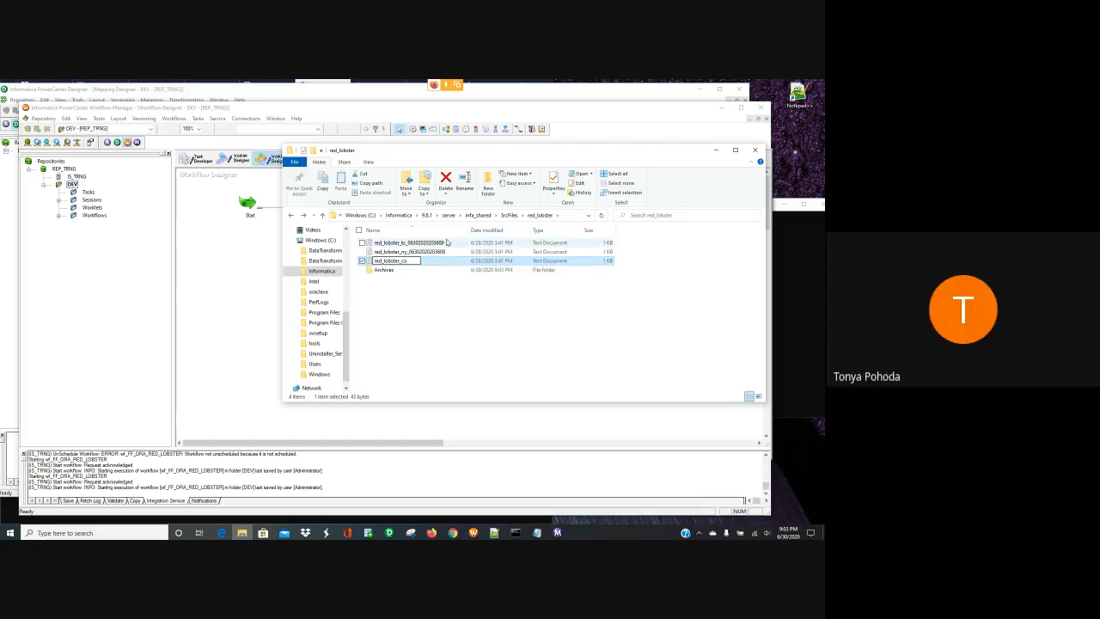
{"action": "left_click", "coordinate": [446, 251]}
- Rename the remaining files to red_lobster_ny and red_lobster_tx, then return to infa_shared
{"action": "right_click", "coordinate": [451, 251]}
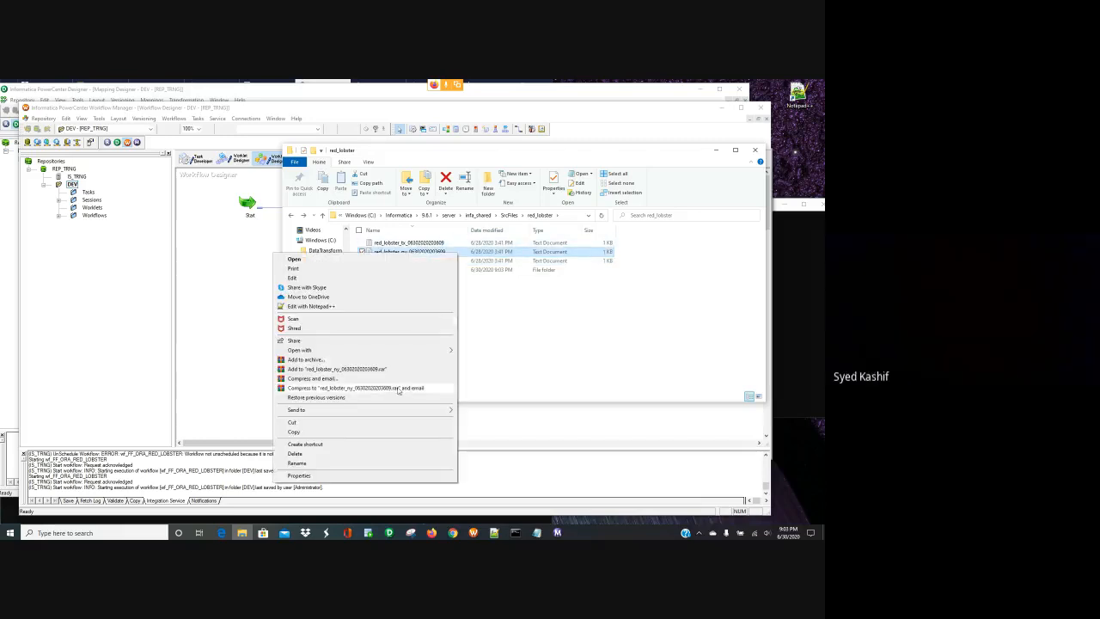
{"action": "left_click", "coordinate": [382, 463]}
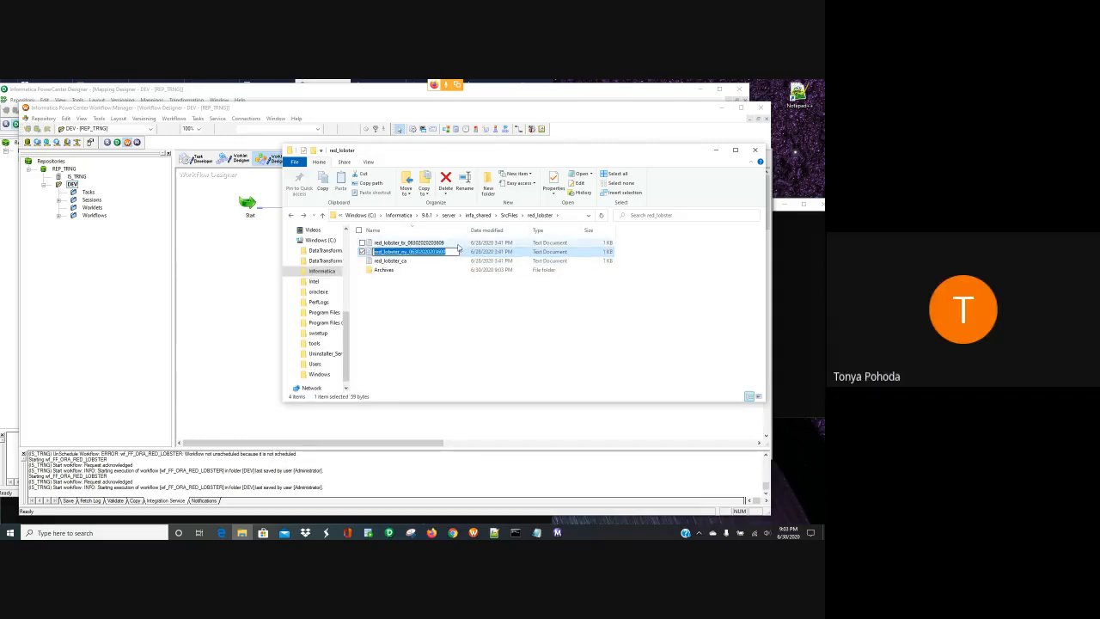
{"action": "key", "text": "BackSpace"}
{"action": "key", "text": "BackSpace"}
{"action": "key", "text": "BackSpace"}
{"action": "key", "text": "BackSpace"}
{"action": "key", "text": "BackSpace"}
{"action": "key", "text": "BackSpace"}
{"action": "key", "text": "BackSpace"}
{"action": "key", "text": "BackSpace"}
{"action": "key", "text": "BackSpace"}
{"action": "key", "text": "BackSpace"}
{"action": "key", "text": "BackSpace"}
{"action": "key", "text": "BackSpace"}
{"action": "key", "text": "BackSpace"}
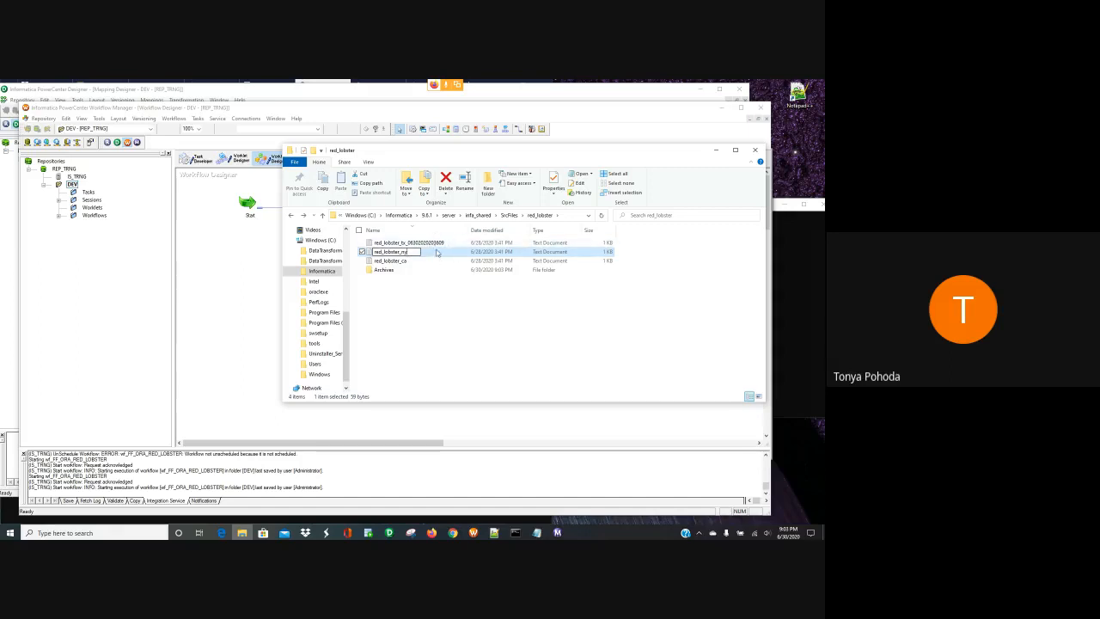
{"action": "right_click", "coordinate": [437, 243]}
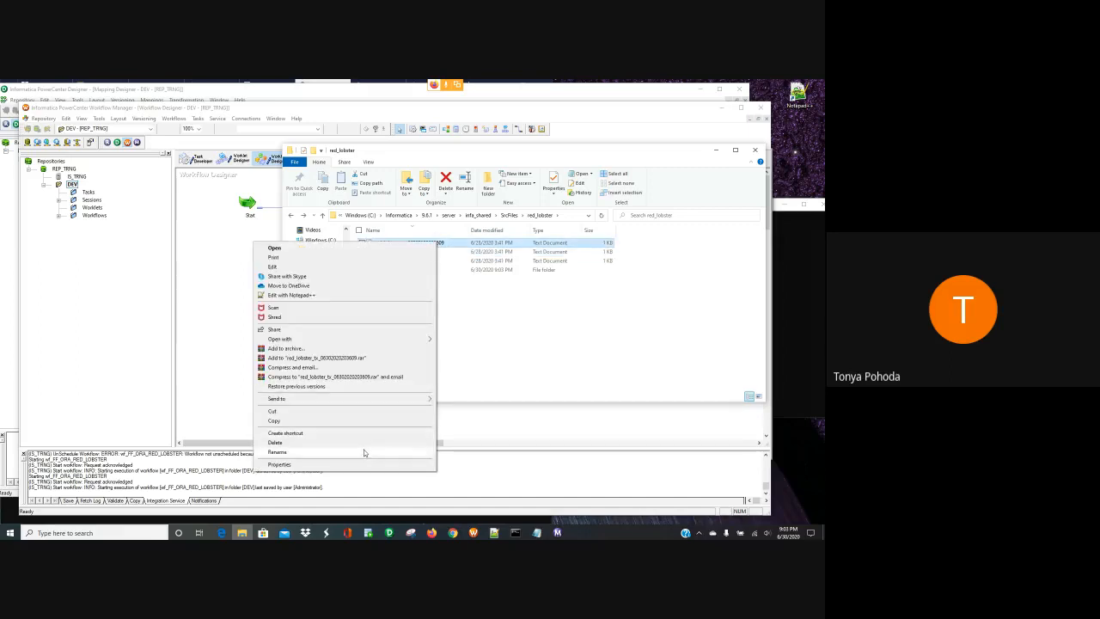
{"action": "left_click", "coordinate": [363, 451]}
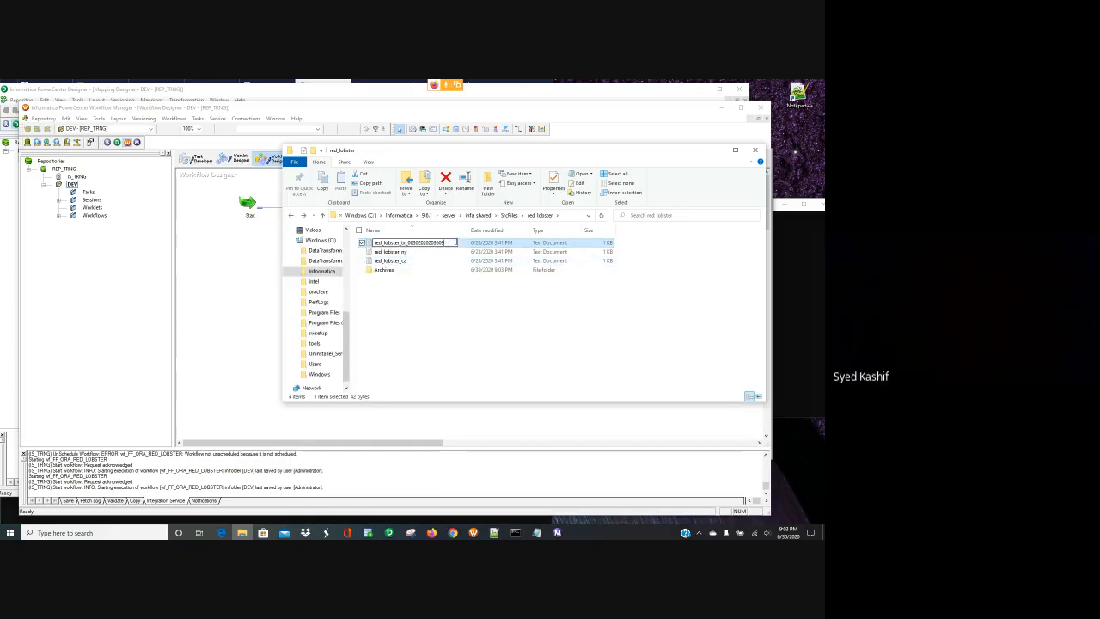
{"action": "key", "text": "BackSpace"}
{"action": "key", "text": "BackSpace"}
{"action": "key", "text": "BackSpace"}
{"action": "key", "text": "BackSpace"}
{"action": "key", "text": "BackSpace"}
{"action": "key", "text": "BackSpace"}
{"action": "key", "text": "BackSpace"}
{"action": "key", "text": "BackSpace"}
{"action": "key", "text": "BackSpace"}
{"action": "key", "text": "BackSpace"}
{"action": "key", "text": "BackSpace"}
{"action": "key", "text": "BackSpace"}
{"action": "key", "text": "BackSpace"}
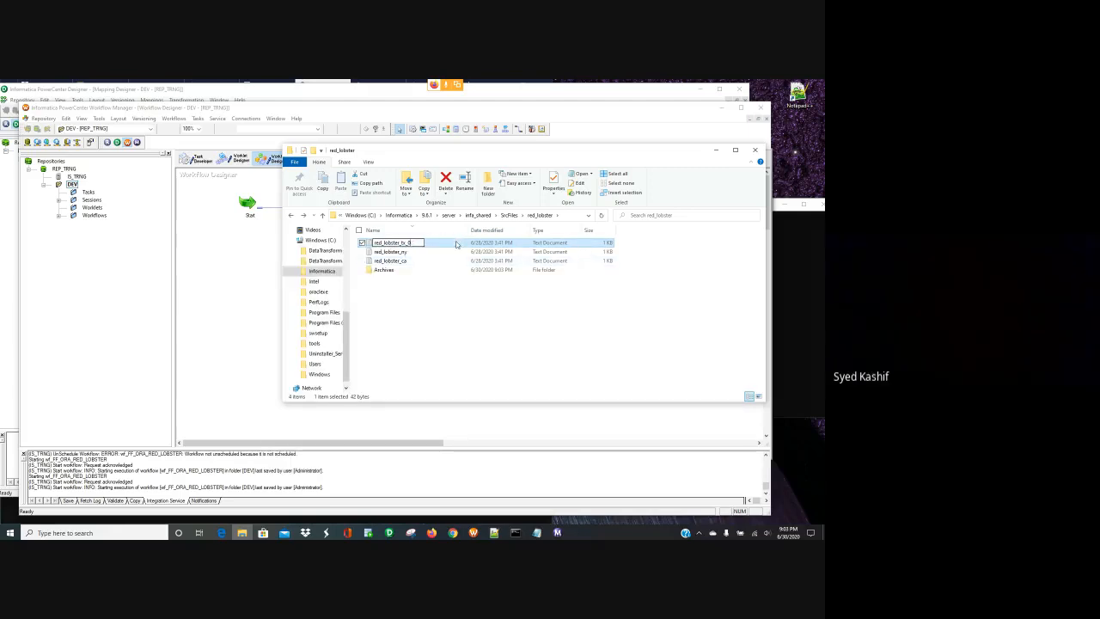
{"action": "left_click", "coordinate": [433, 303]}
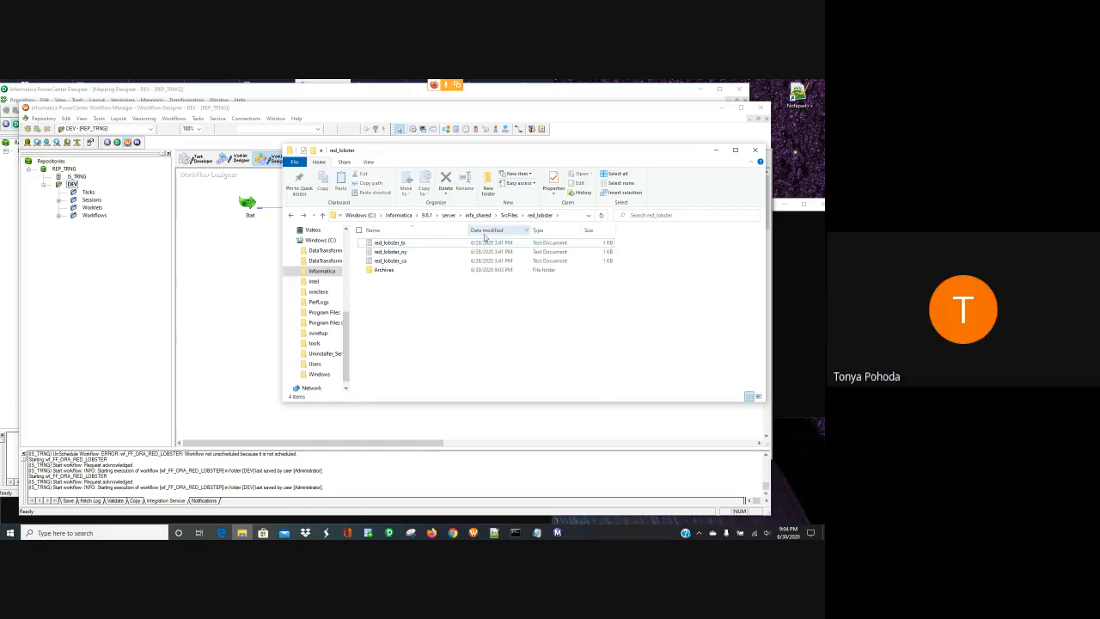
{"action": "left_click", "coordinate": [484, 216]}
{"action": "left_click", "coordinate": [390, 298]}
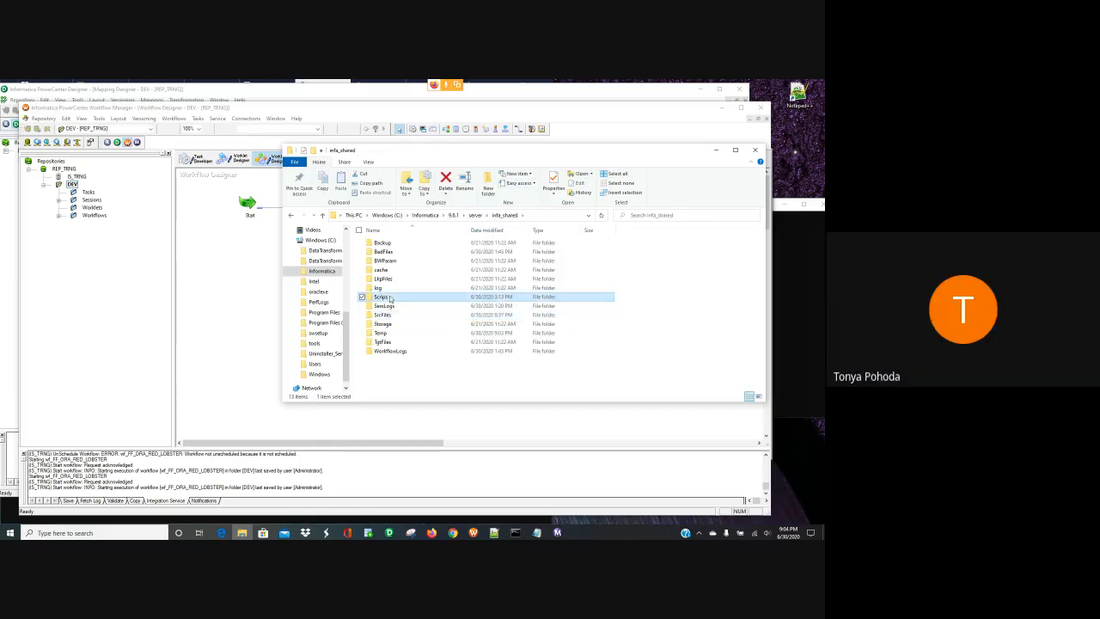
- Open archive_files from the Scripts folder in Notepad, review it, close it, and minimize File Explorer
{"action": "double_click", "coordinate": [390, 298]}
{"action": "left_click", "coordinate": [386, 242]}
{"action": "right_click", "coordinate": [385, 242]}
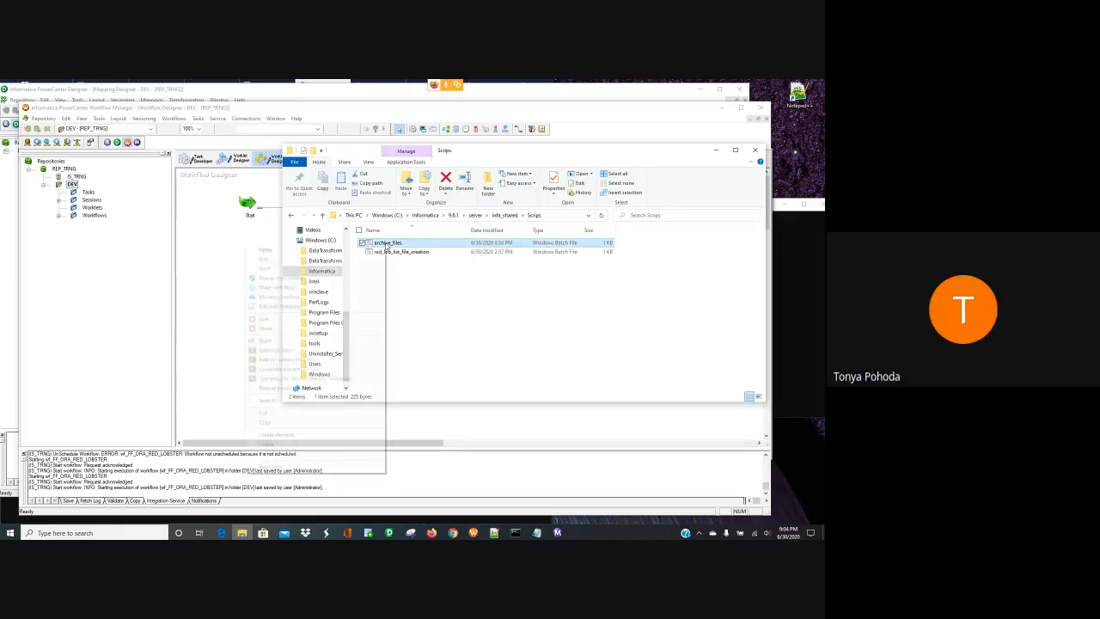
{"action": "left_click", "coordinate": [352, 258]}
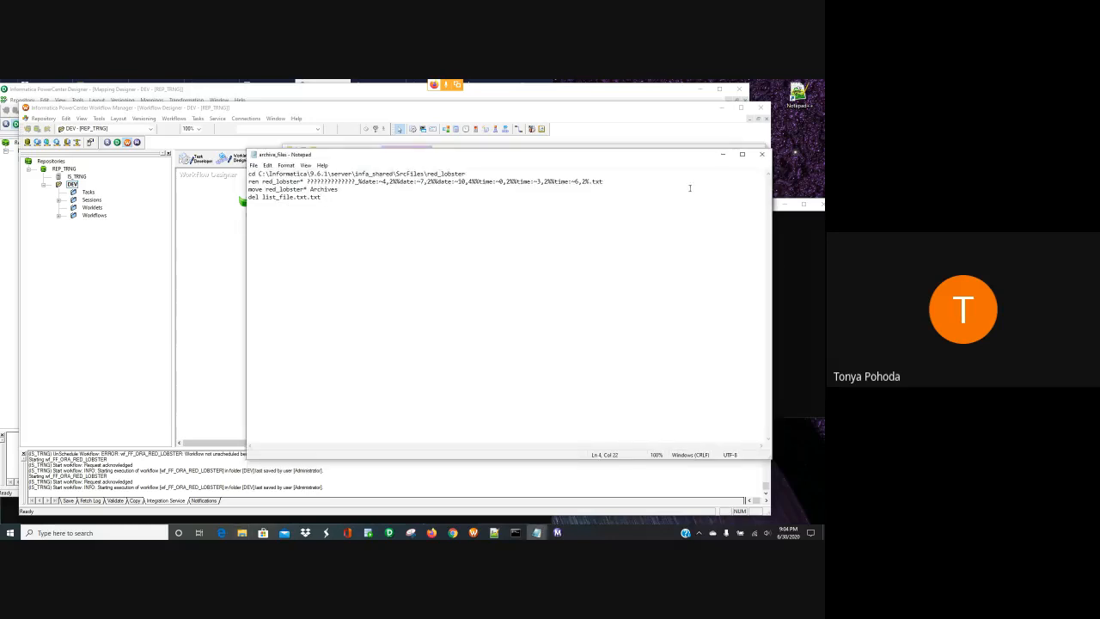
{"action": "left_click", "coordinate": [765, 156]}
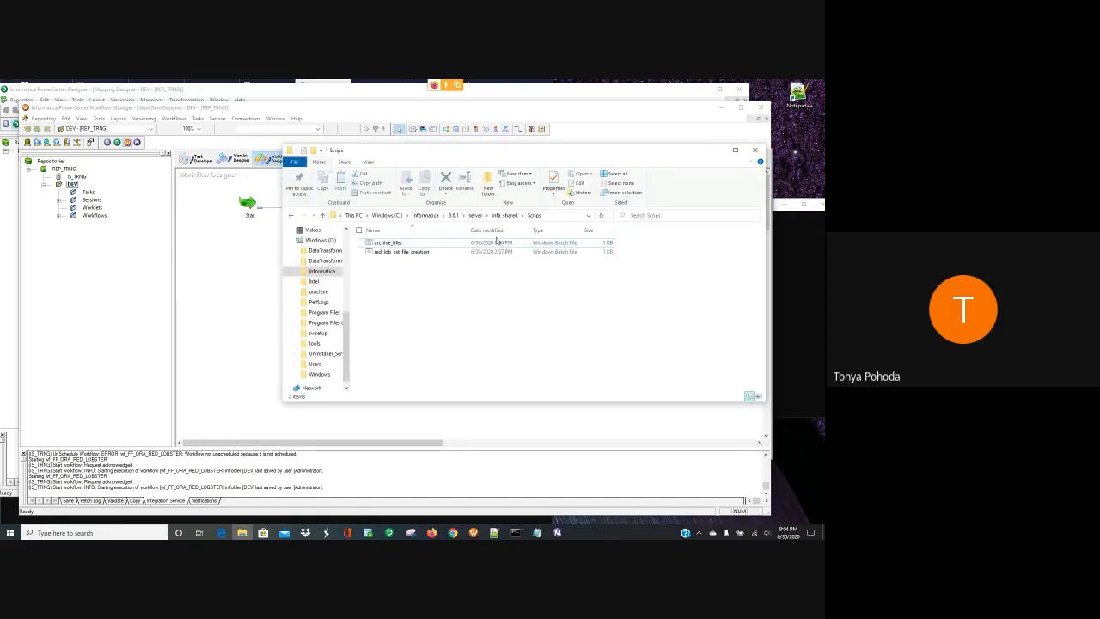
{"action": "left_click", "coordinate": [715, 150]}
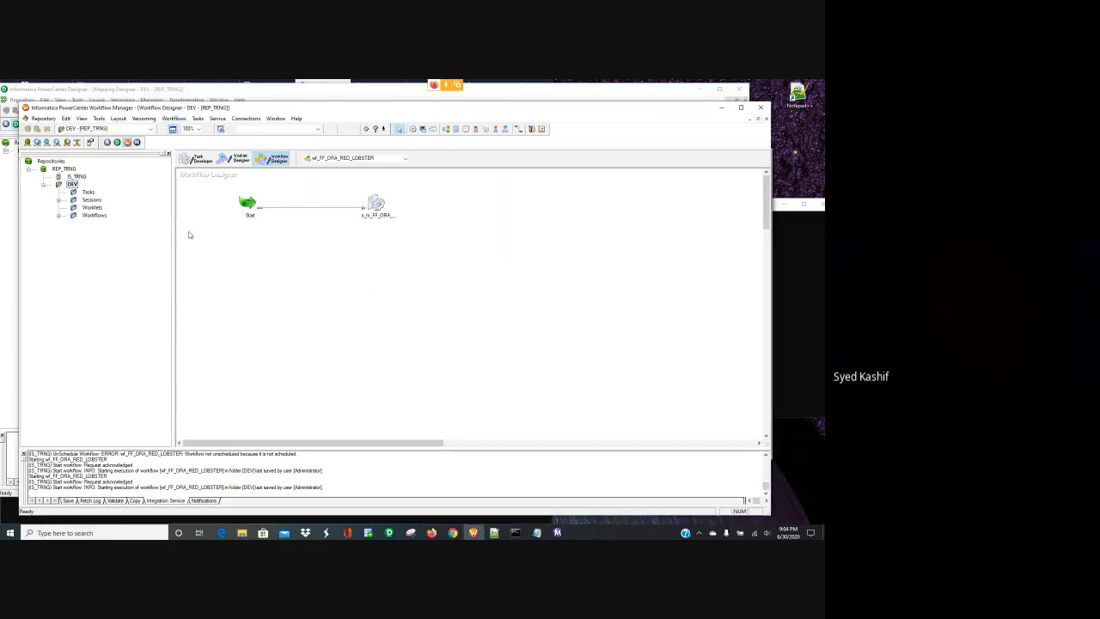
- Start wf_FF_ORA_RED_LOBSTER again and check SrcFiles > red_lobster > Archives for the moved files
{"action": "left_click", "coordinate": [179, 117]}
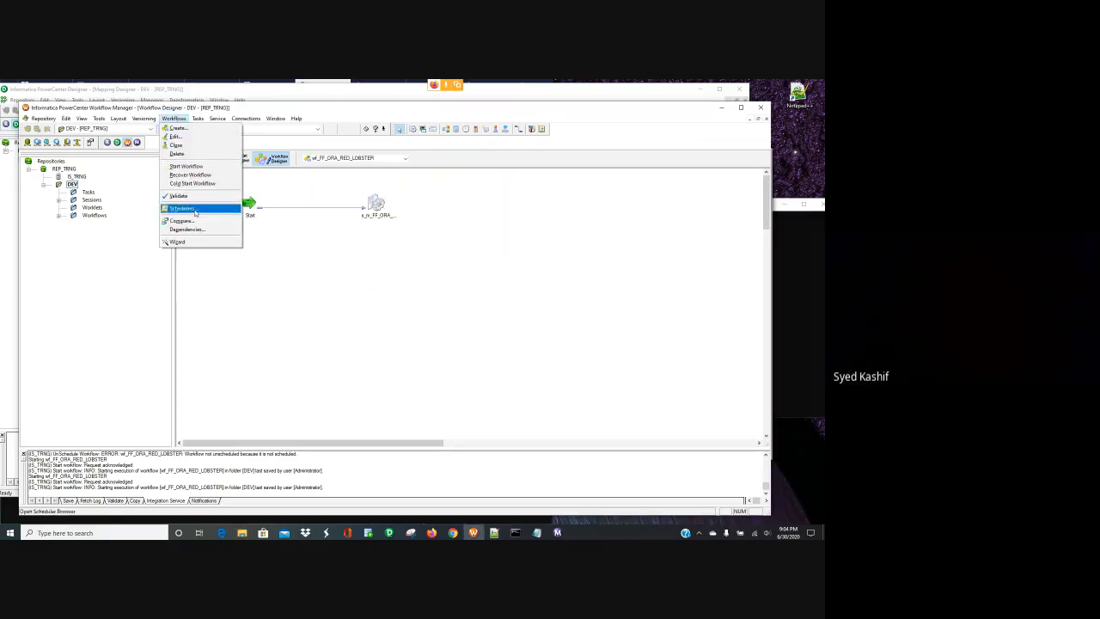
{"action": "left_click", "coordinate": [202, 164]}
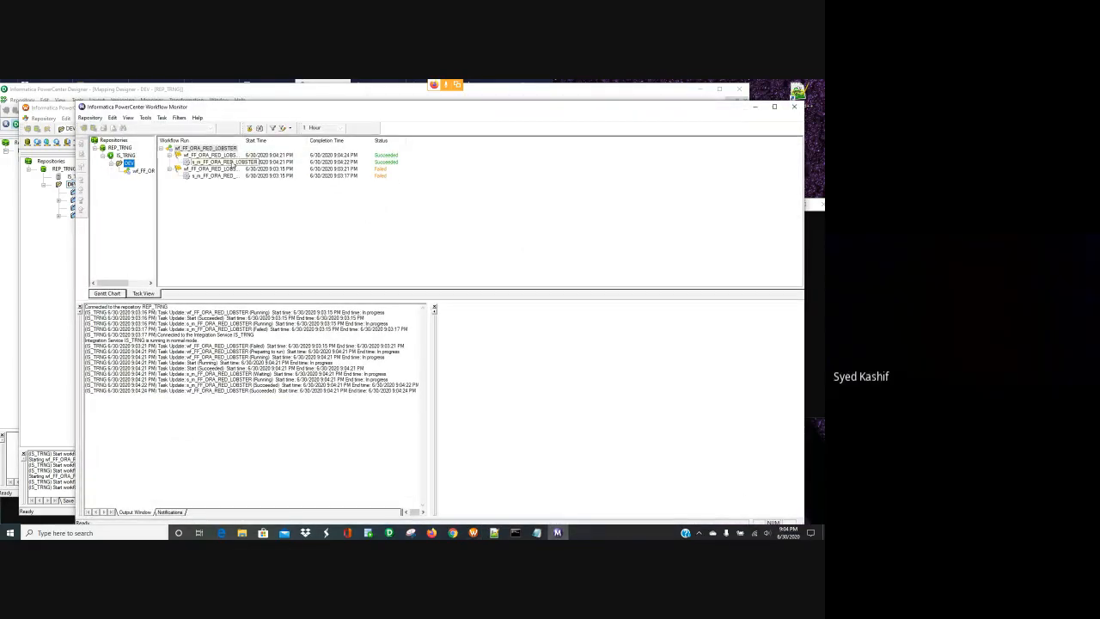
{"action": "left_click", "coordinate": [243, 533]}
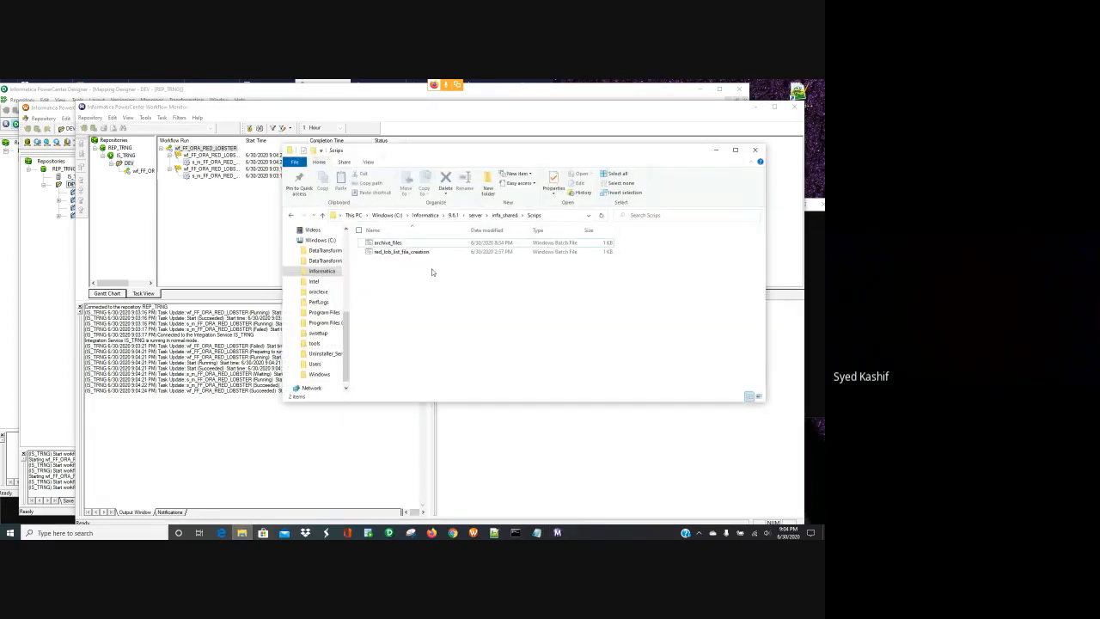
{"action": "left_click", "coordinate": [504, 215]}
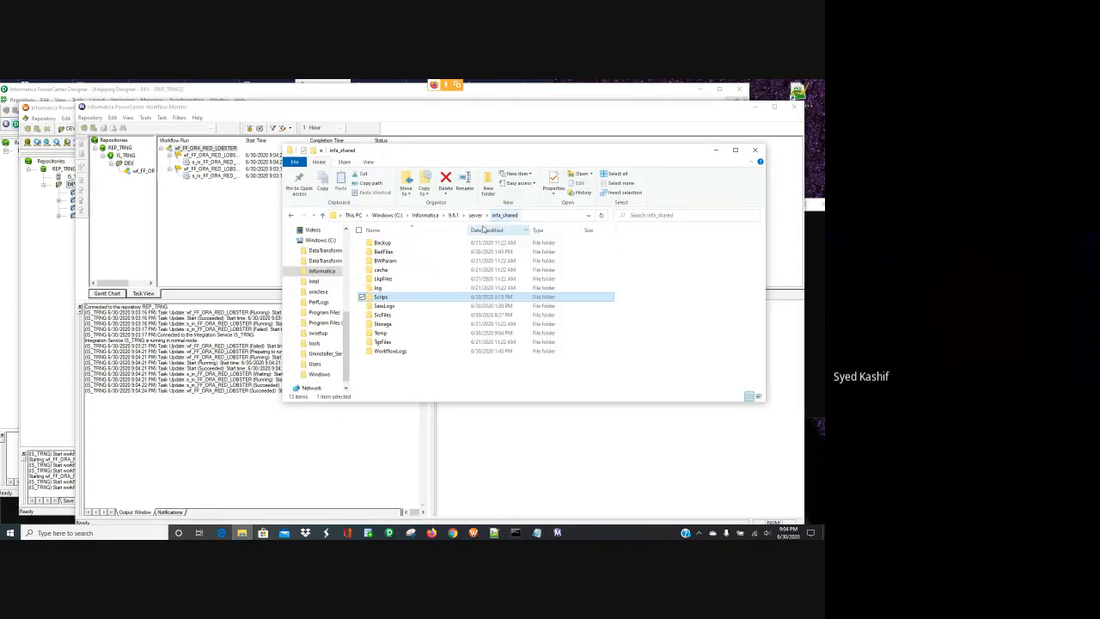
{"action": "double_click", "coordinate": [387, 314]}
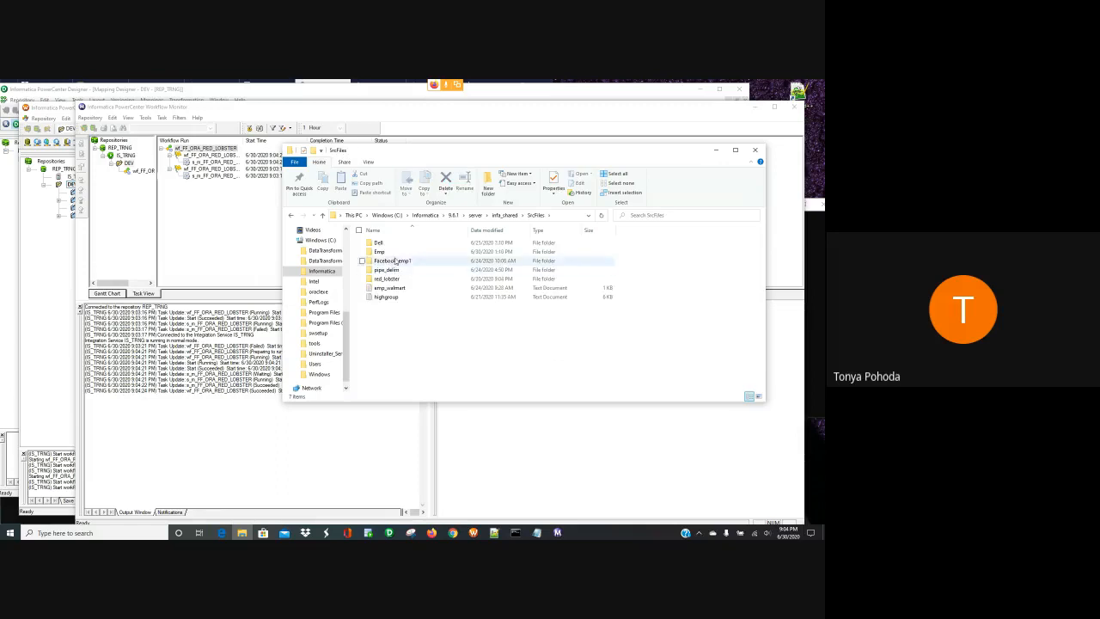
{"action": "double_click", "coordinate": [391, 278]}
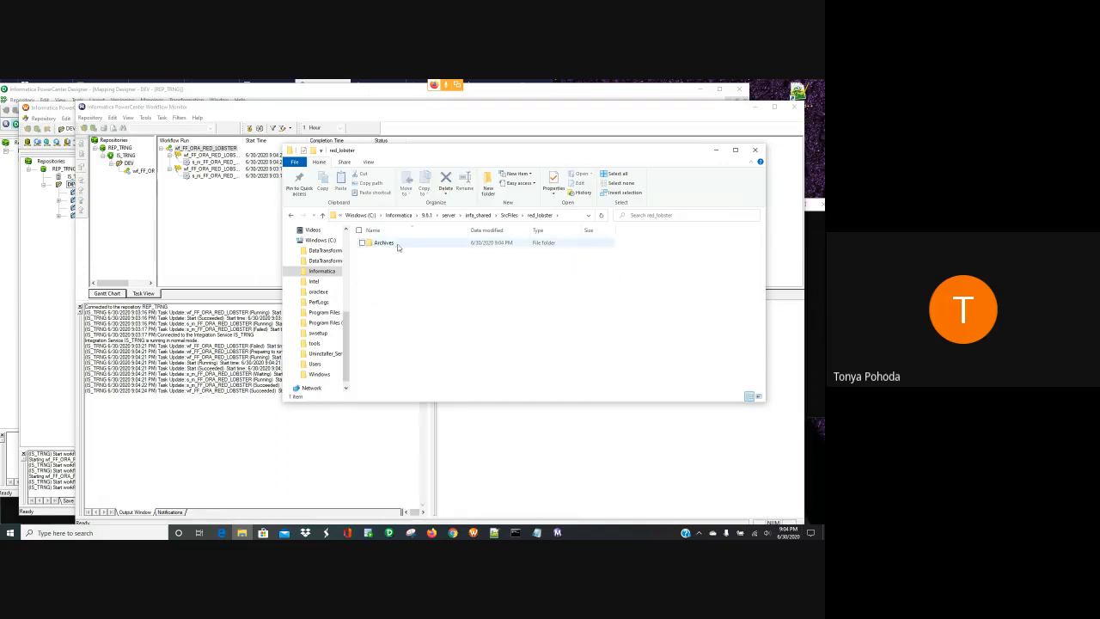
{"action": "left_click", "coordinate": [397, 245]}
{"action": "double_click", "coordinate": [397, 245]}
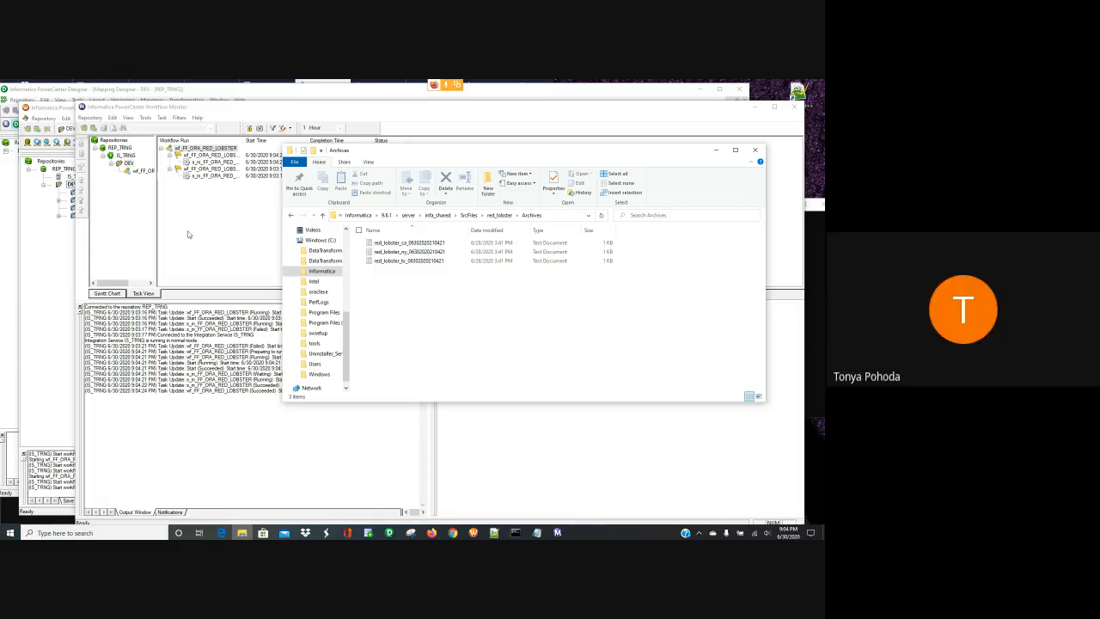
- Open the s_m_FF_ORA_RED_LOBSTER session's settings on the Mapping tab
{"action": "left_click", "coordinate": [60, 260]}
{"action": "double_click", "coordinate": [375, 208]}
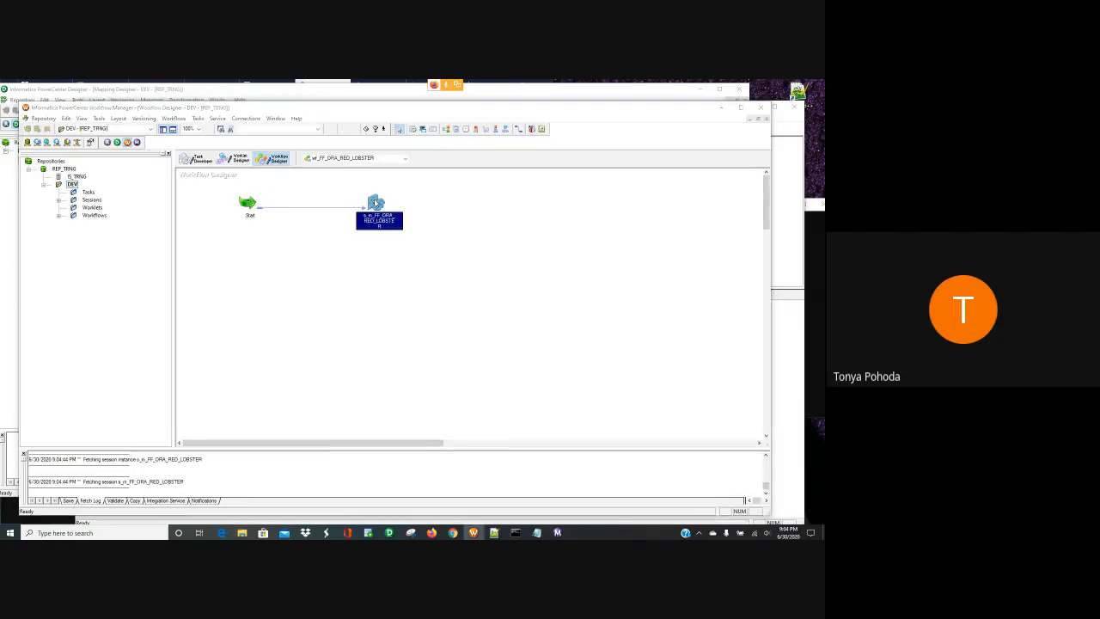
{"action": "left_click", "coordinate": [369, 216]}
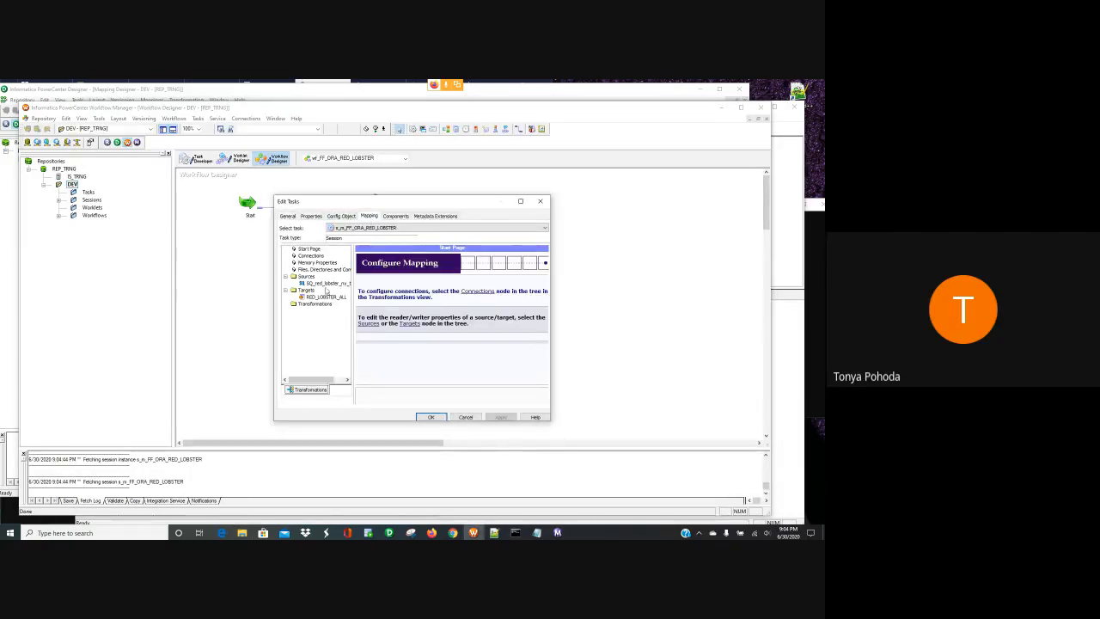
- Review the source file reader properties and the session's Config Object settings
{"action": "left_click", "coordinate": [327, 283]}
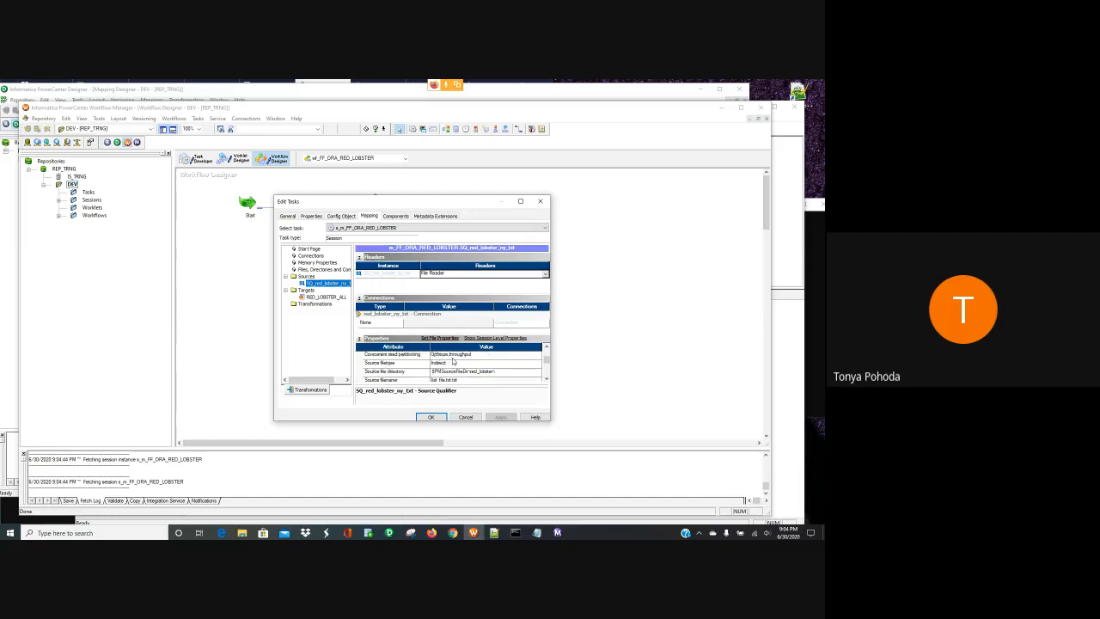
{"action": "scroll", "coordinate": [454, 361], "scroll_direction": "up", "scroll_amount": 2}
{"action": "scroll", "coordinate": [453, 361], "scroll_direction": "down", "scroll_amount": 2}
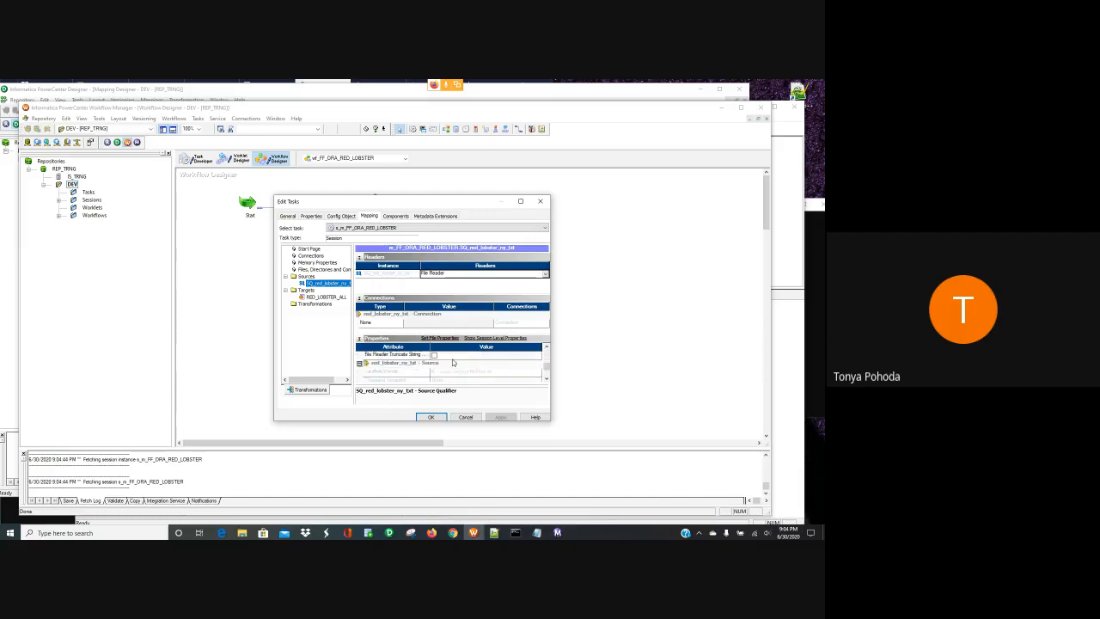
{"action": "scroll", "coordinate": [453, 362], "scroll_direction": "down", "scroll_amount": 2}
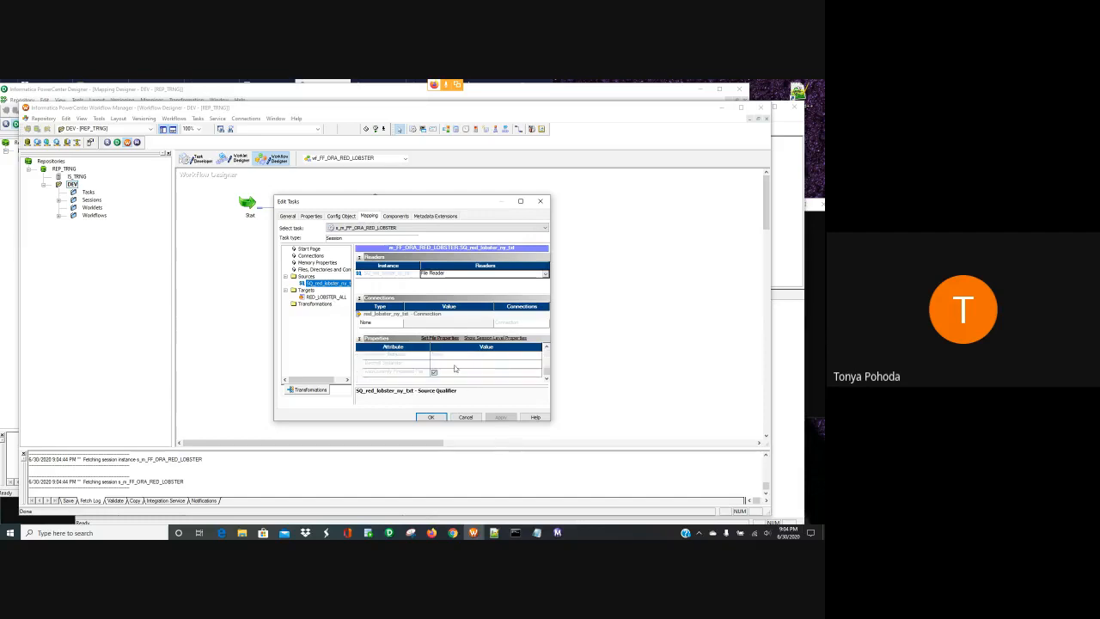
{"action": "left_click", "coordinate": [340, 216]}
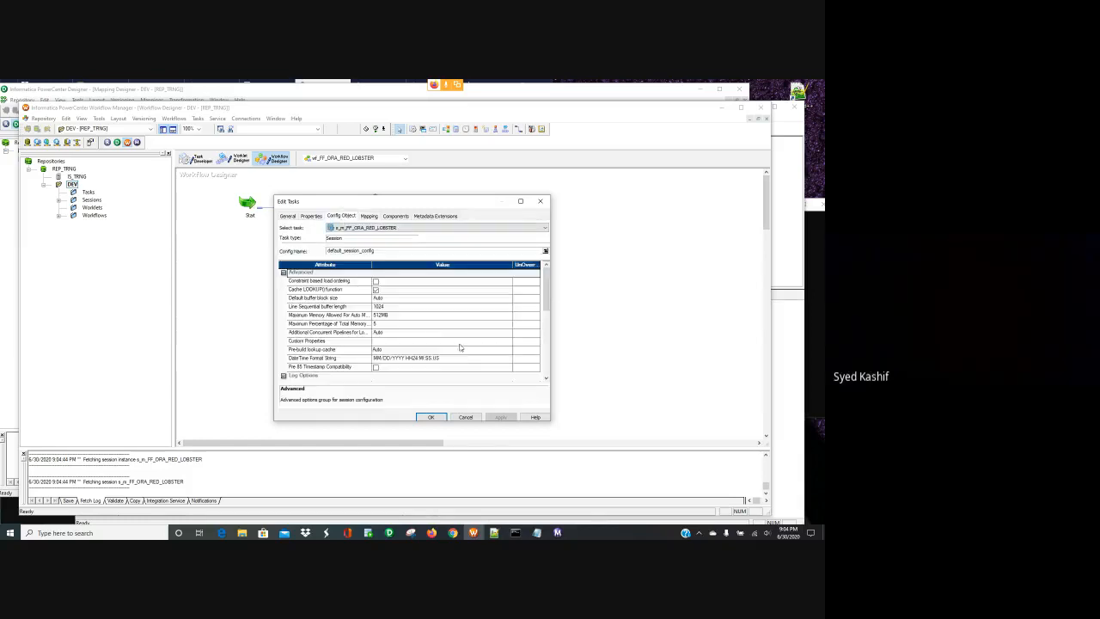
{"action": "left_click", "coordinate": [369, 216]}
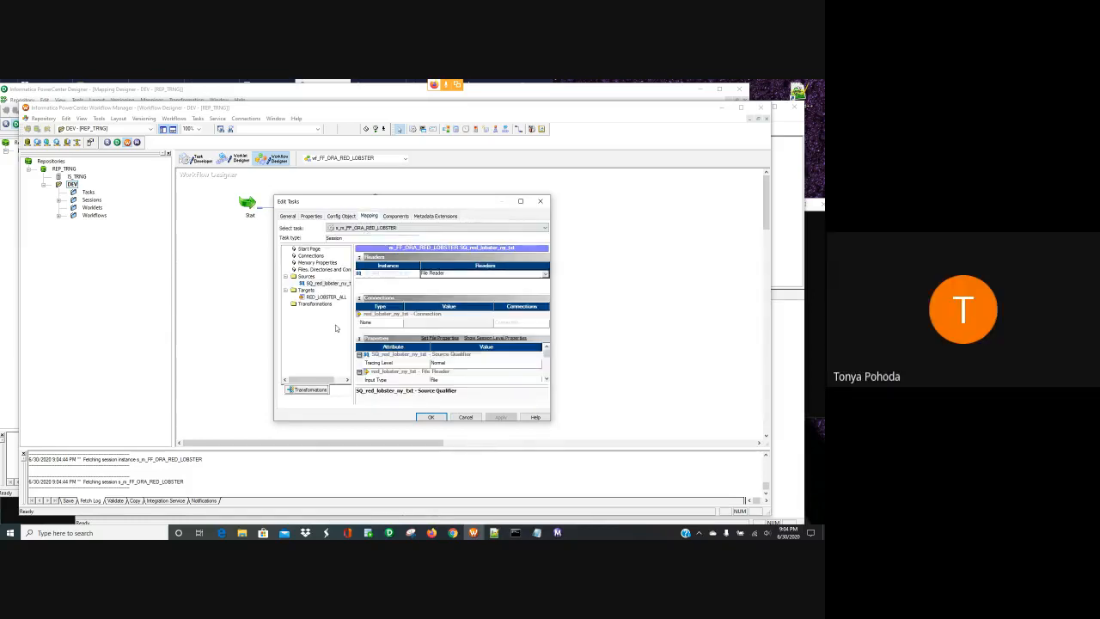
- Inspect the RED_LOBSTER_ALL target properties down to its Pre SQL entry
{"action": "left_click", "coordinate": [325, 297]}
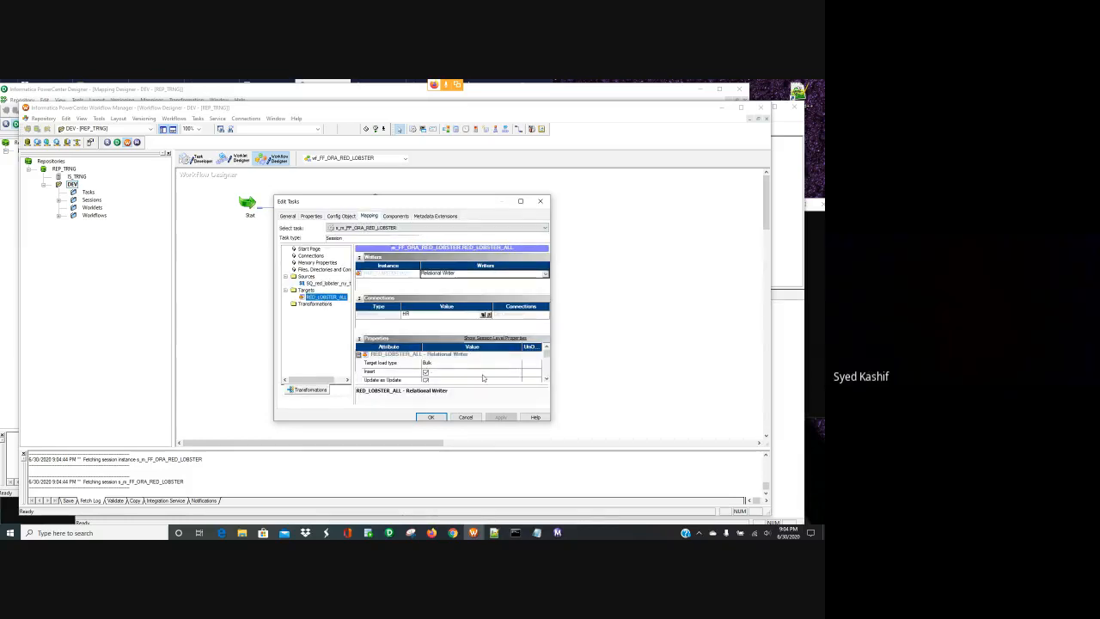
{"action": "scroll", "coordinate": [483, 378], "scroll_direction": "down", "scroll_amount": 2}
{"action": "scroll", "coordinate": [481, 380], "scroll_direction": "down", "scroll_amount": 2}
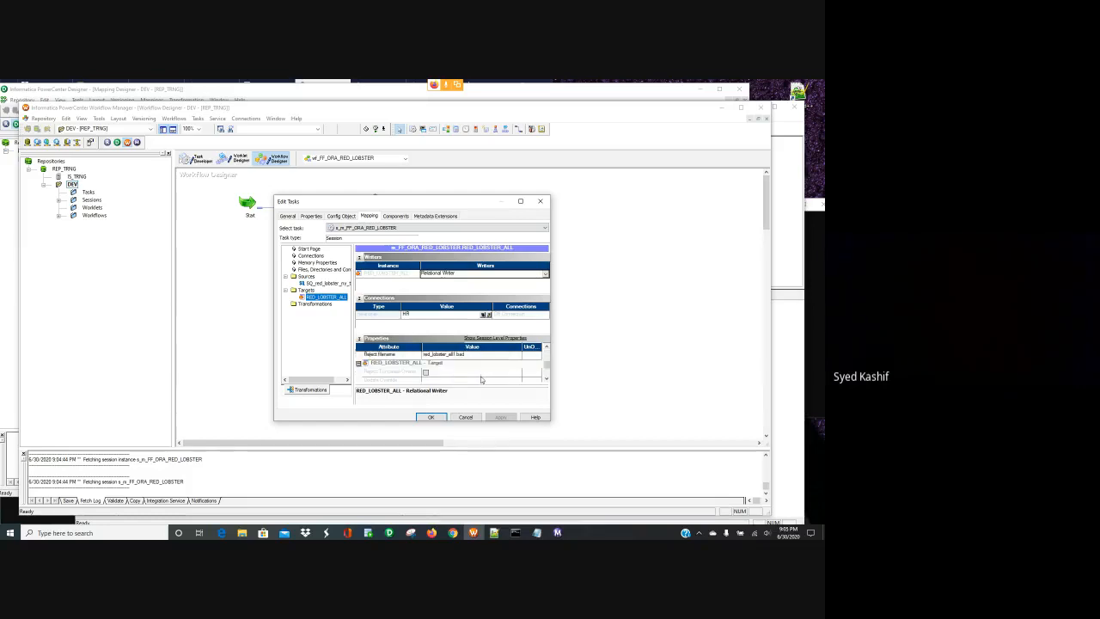
{"action": "scroll", "coordinate": [472, 379], "scroll_direction": "down", "scroll_amount": 2}
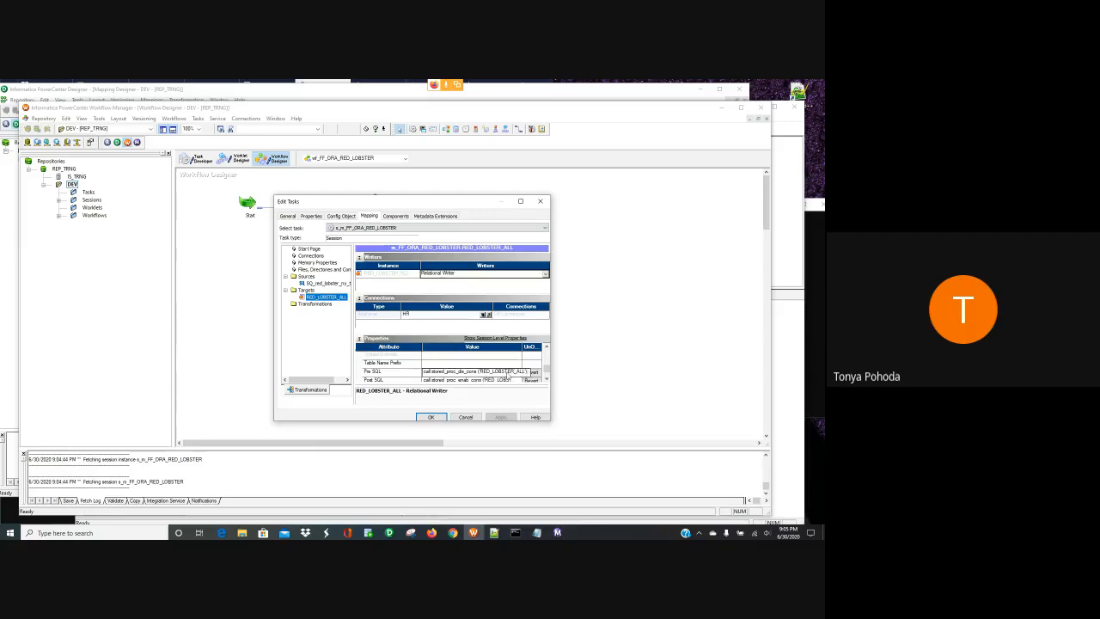
{"action": "left_click", "coordinate": [513, 371]}
{"action": "left_click", "coordinate": [518, 371]}
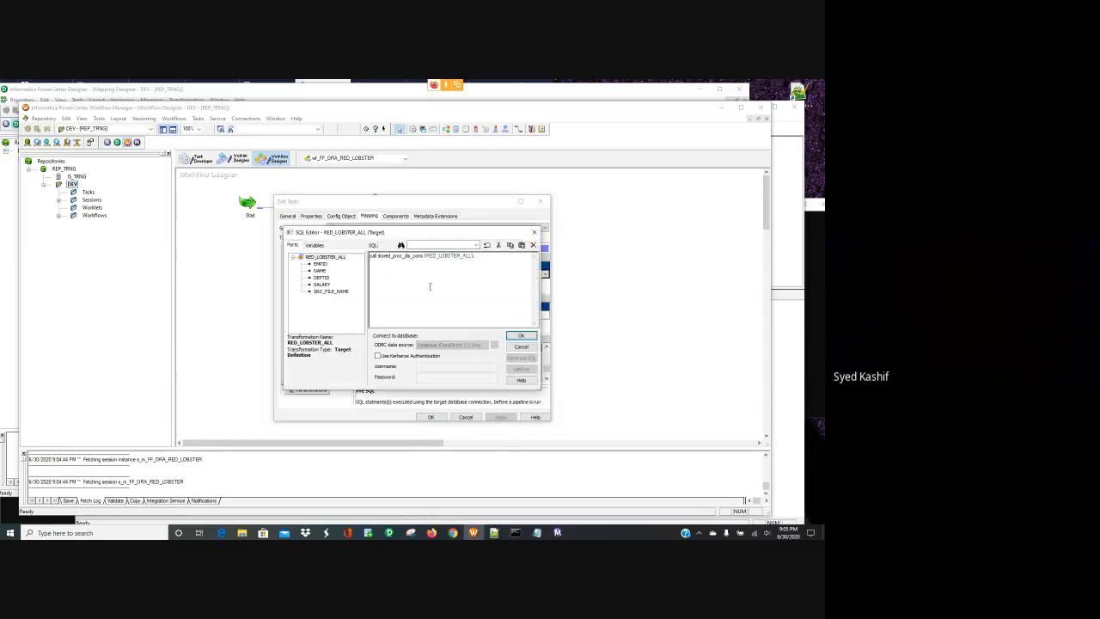
{"action": "left_click", "coordinate": [533, 245]}
{"action": "left_click", "coordinate": [518, 371]}
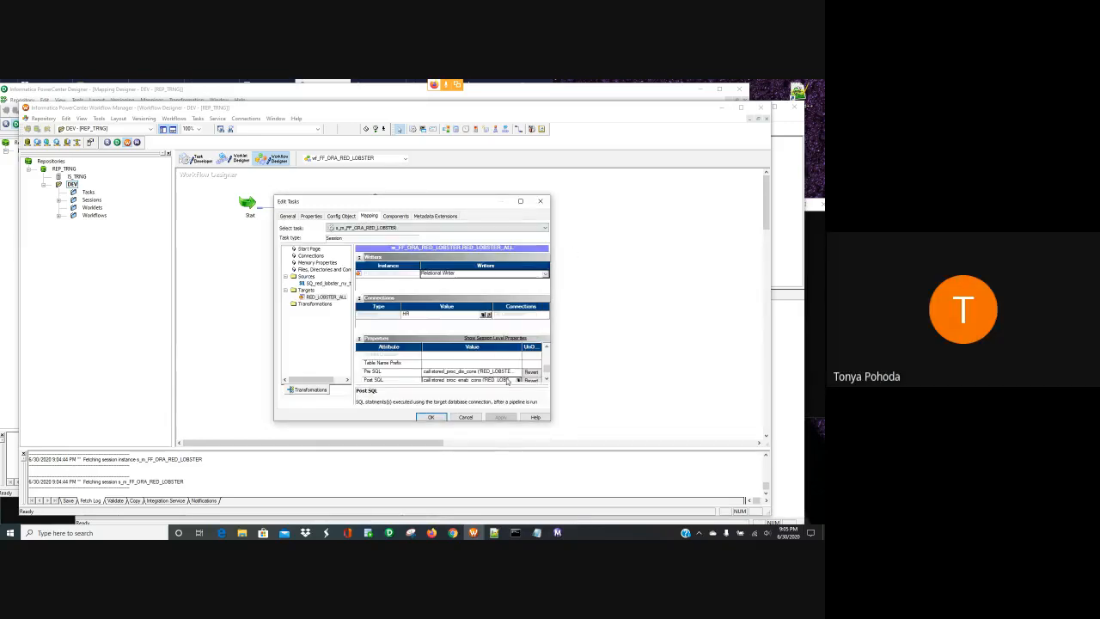
{"action": "left_click", "coordinate": [518, 372]}
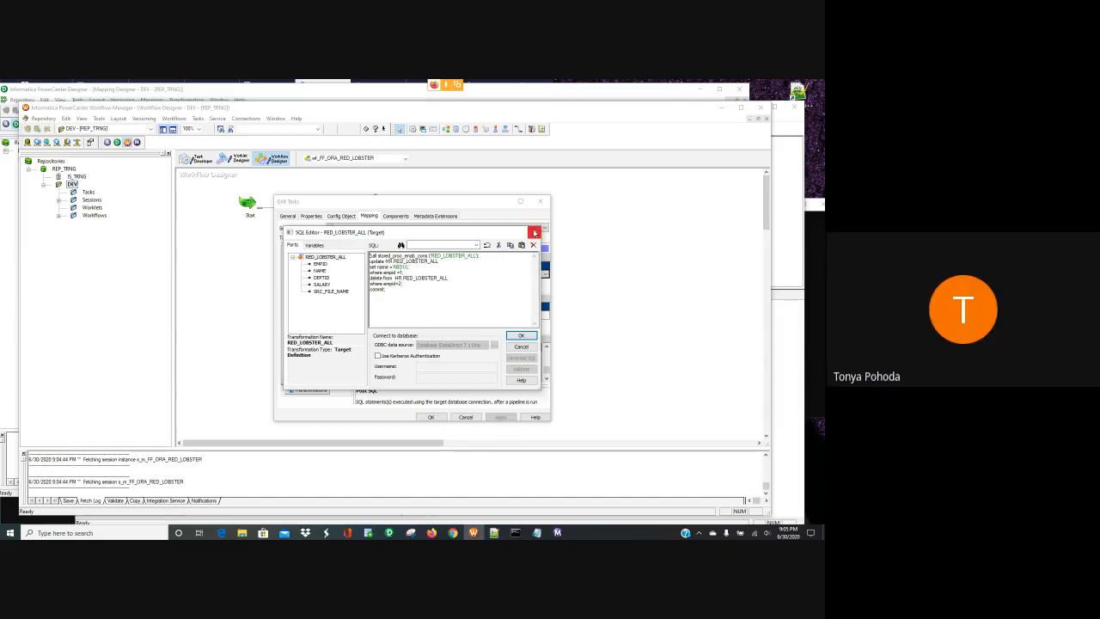
{"action": "left_click", "coordinate": [534, 232]}
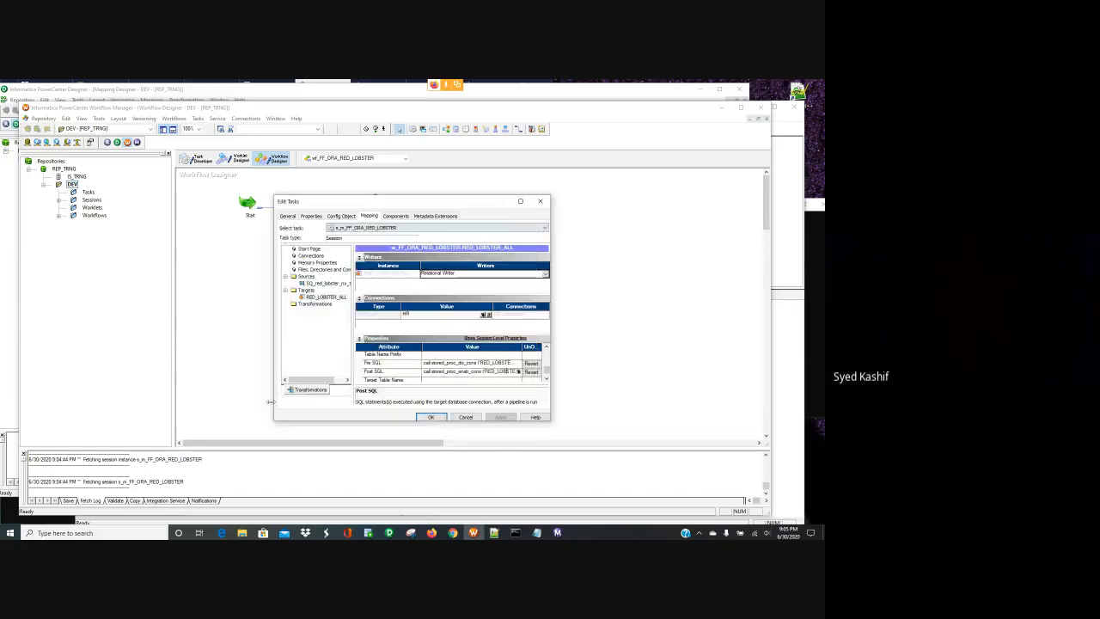
{"action": "left_click", "coordinate": [368, 532]}
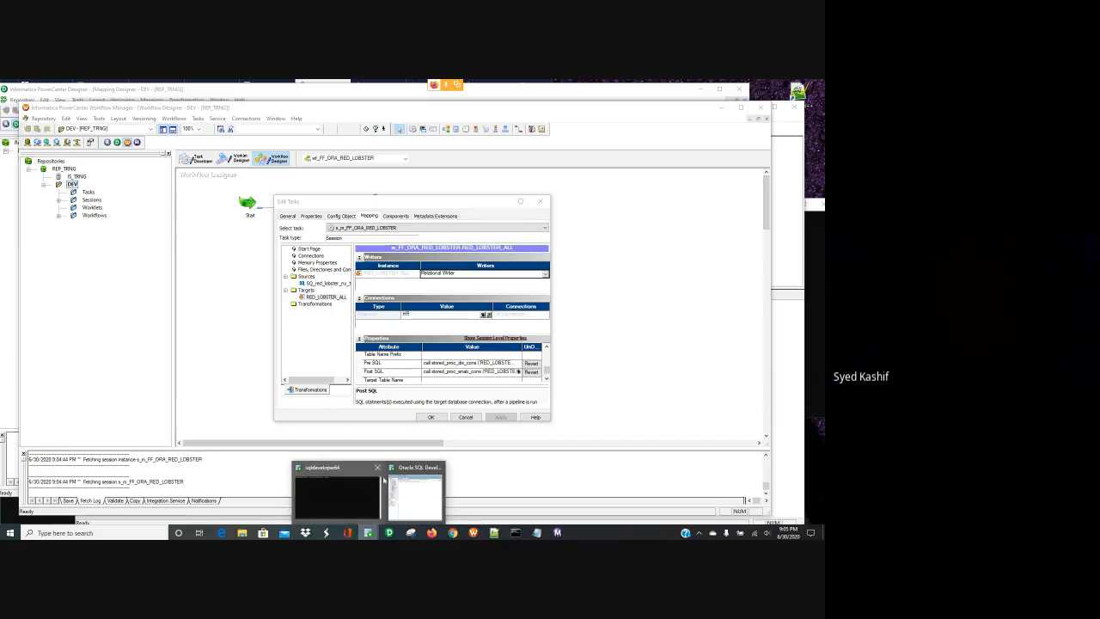
- Re-run the red_lobster_all query and confirm RED_LOBSTER_ALL holds rows with empids 3, 1 and 4
{"action": "left_click", "coordinate": [417, 495]}
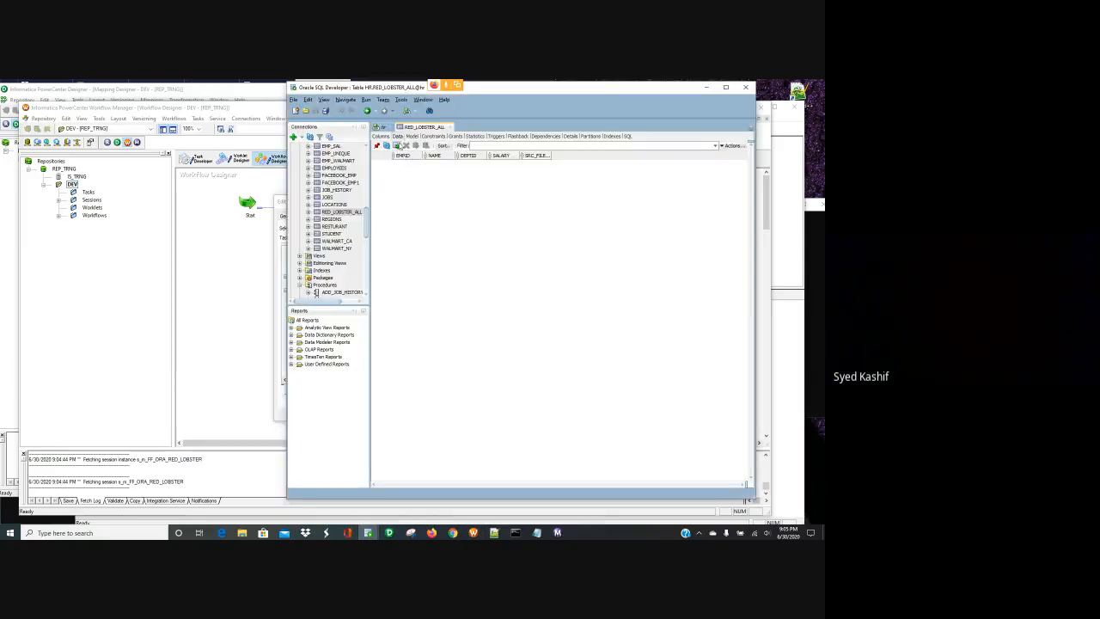
{"action": "left_click", "coordinate": [450, 127]}
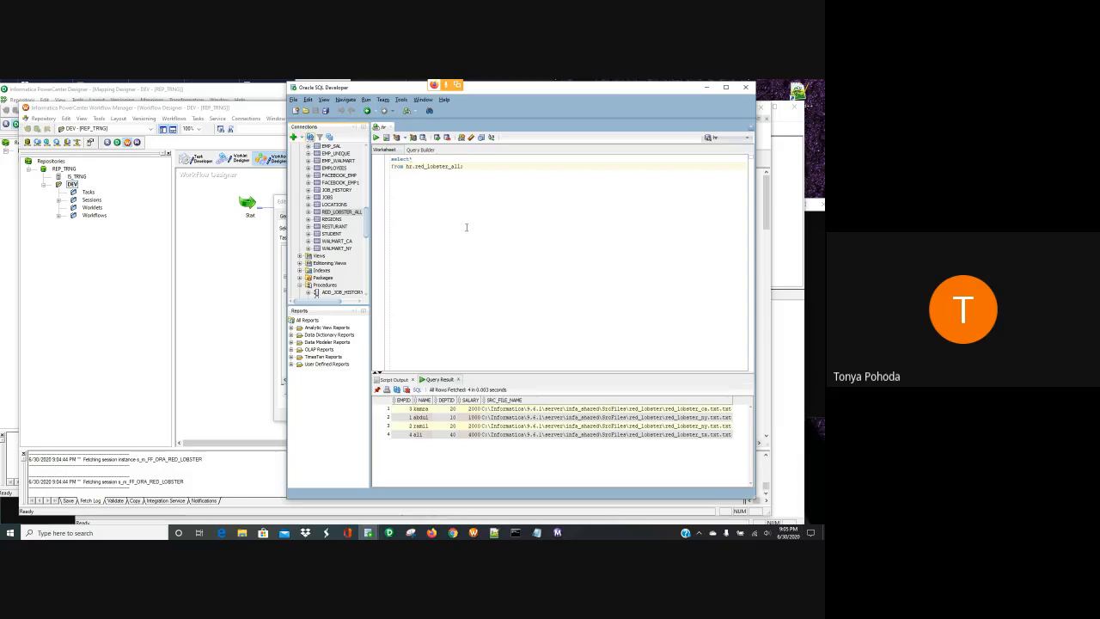
{"action": "left_click_drag", "start_coordinate": [470, 177], "coordinate": [411, 153]}
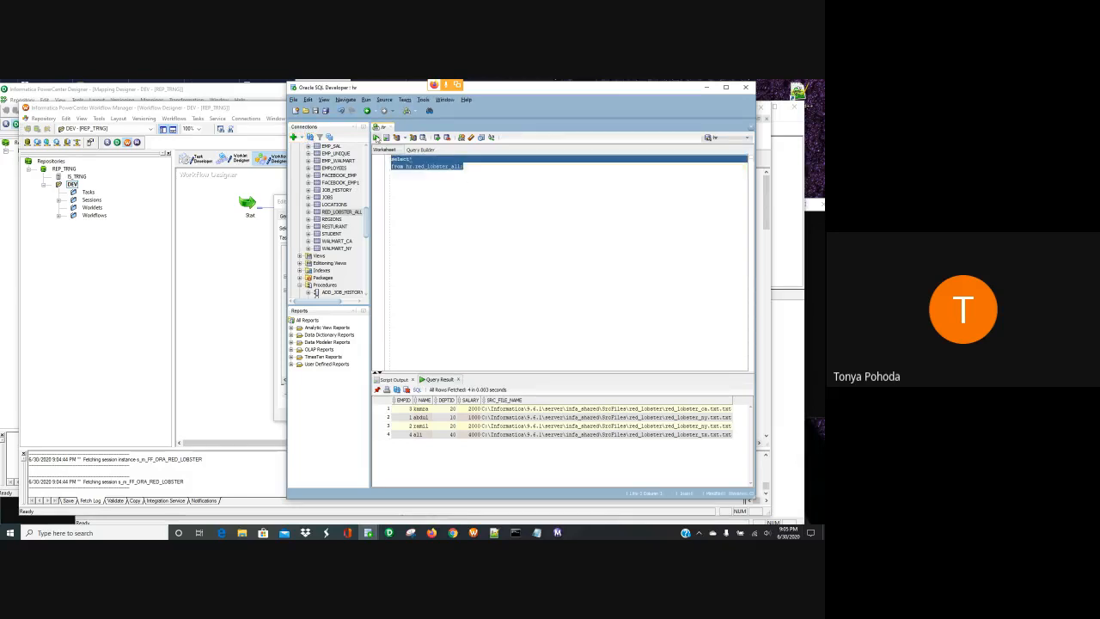
{"action": "left_click", "coordinate": [376, 137]}
{"action": "left_click", "coordinate": [343, 212]}
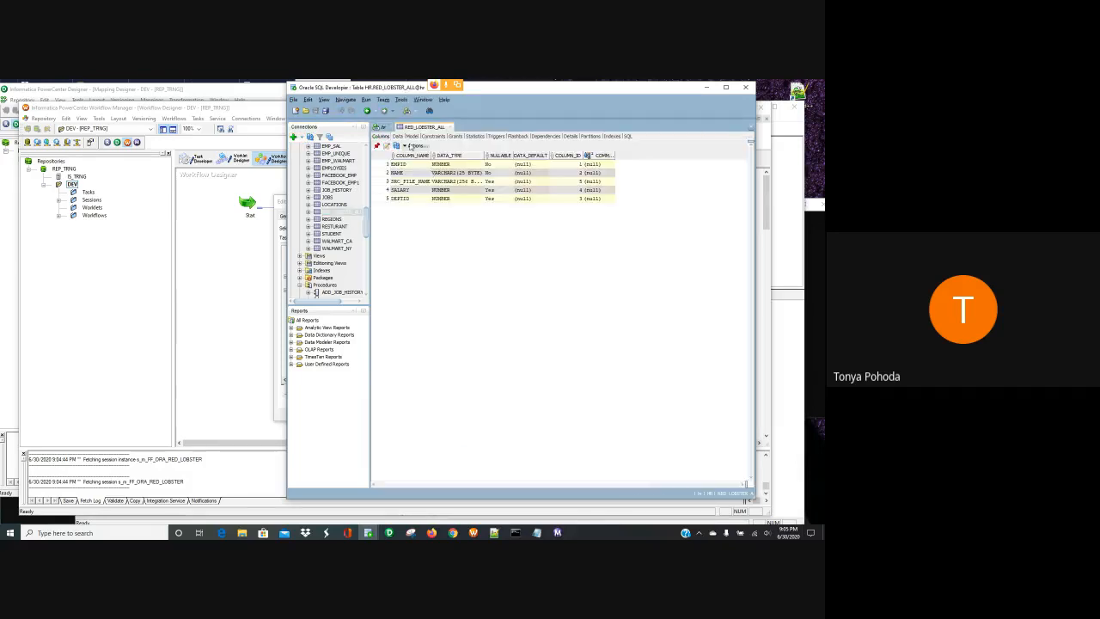
{"action": "left_click", "coordinate": [397, 136]}
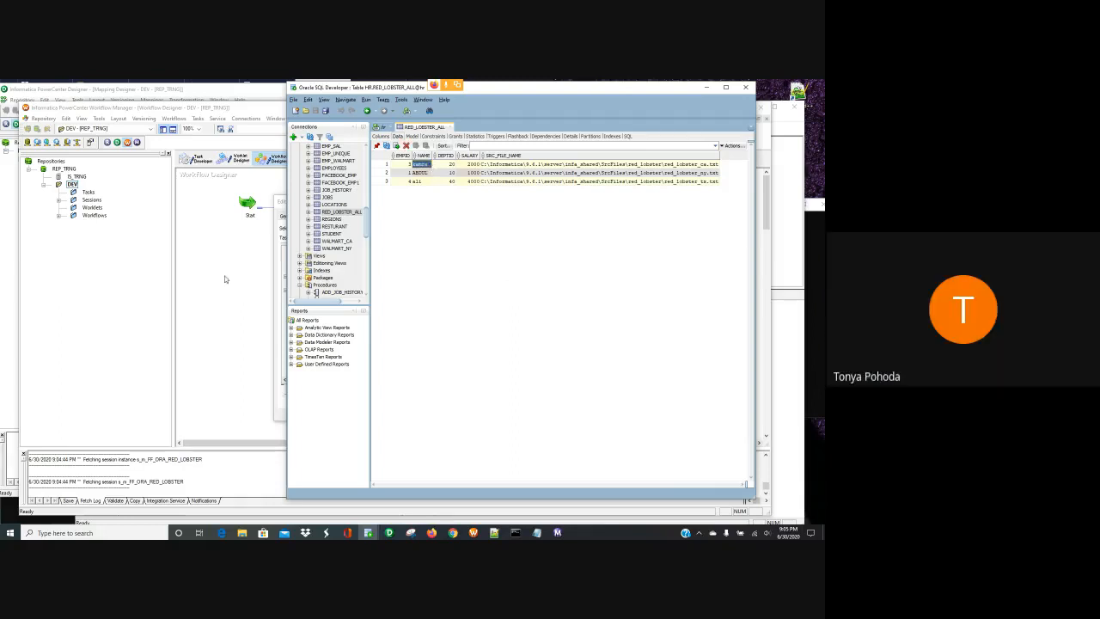
{"action": "left_click", "coordinate": [243, 282]}
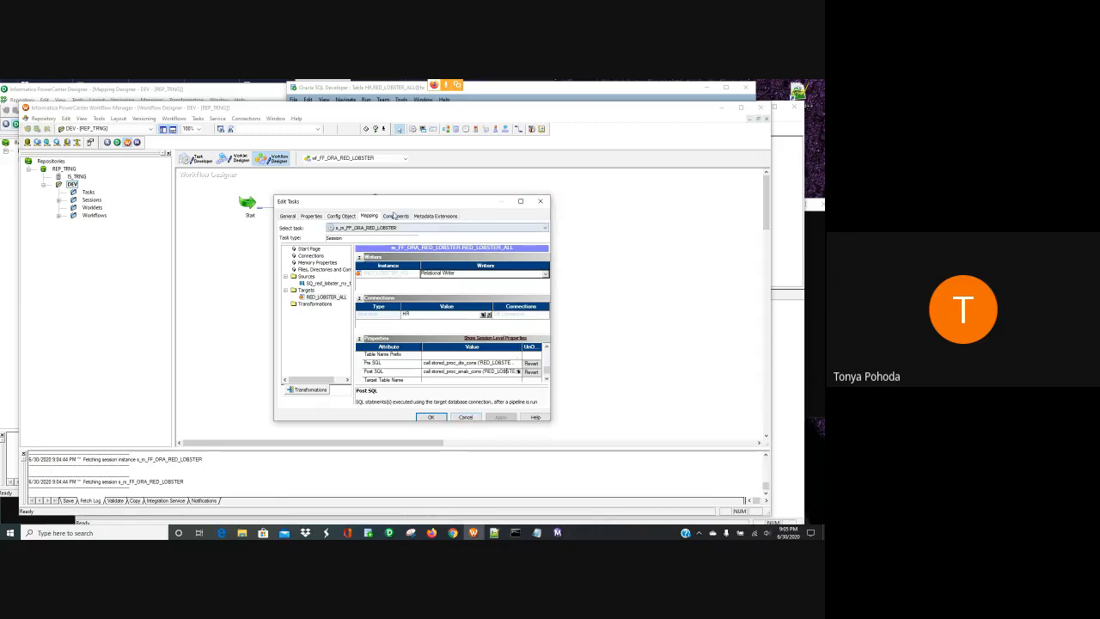
- Close the Edit Tasks dialog and select the s_m_FF_ORA_RED_LOBSTER session on the canvas
{"action": "left_click", "coordinate": [540, 203]}
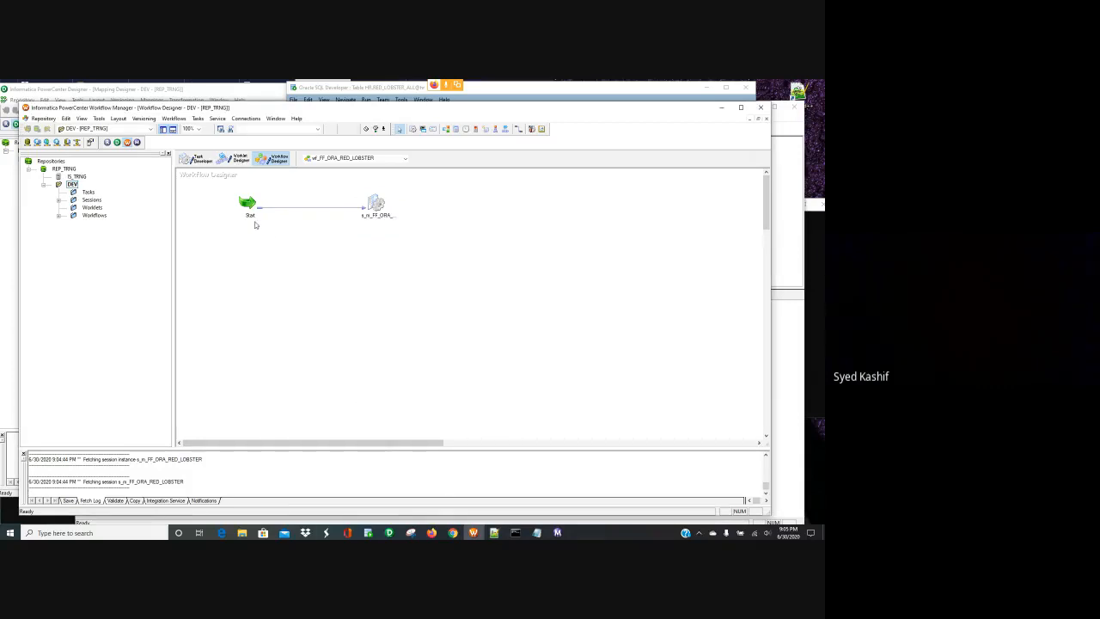
{"action": "left_click", "coordinate": [374, 204]}
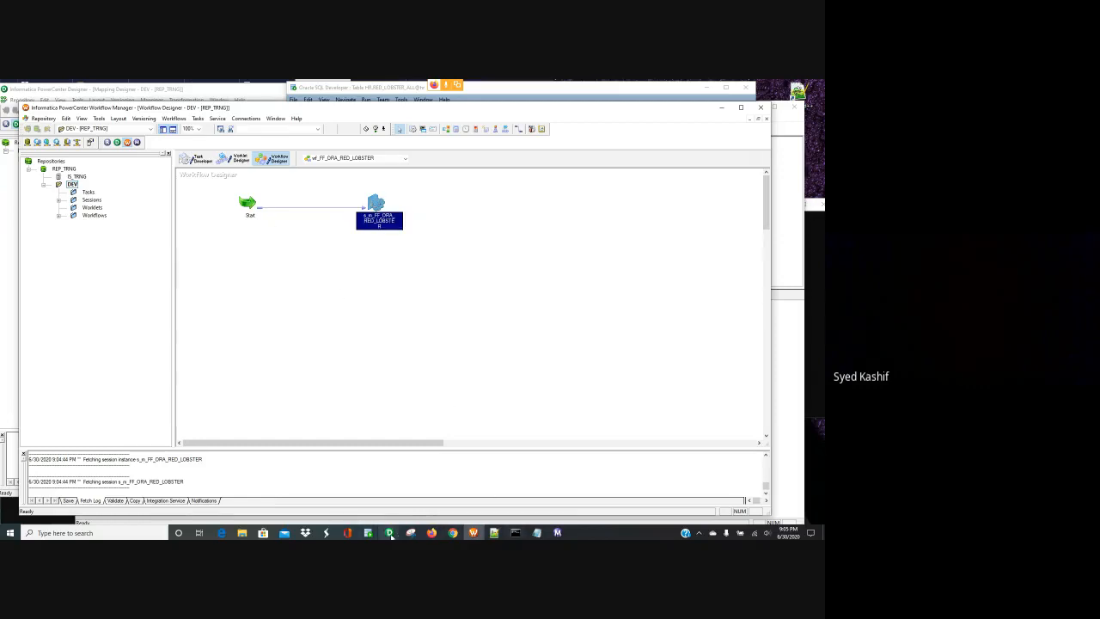
- Inspect the SQ_emp_ca source qualifier and the emp_ca source's properties and ports in m_FF_ORA_EMP
{"action": "mouse_move", "coordinate": [390, 532]}
{"action": "left_click", "coordinate": [376, 505]}
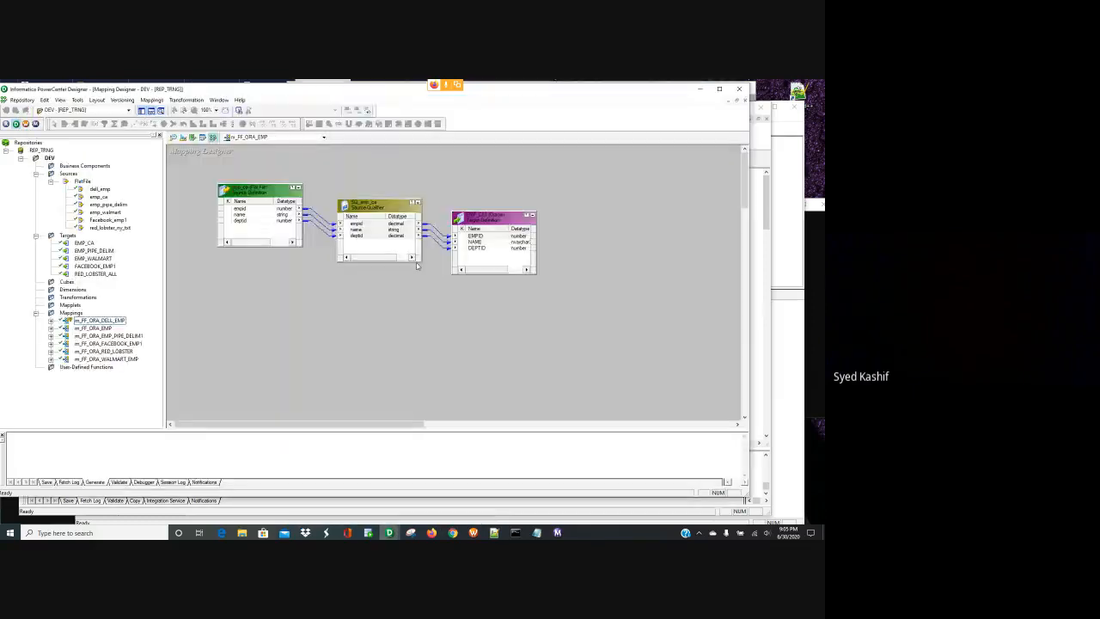
{"action": "double_click", "coordinate": [379, 204]}
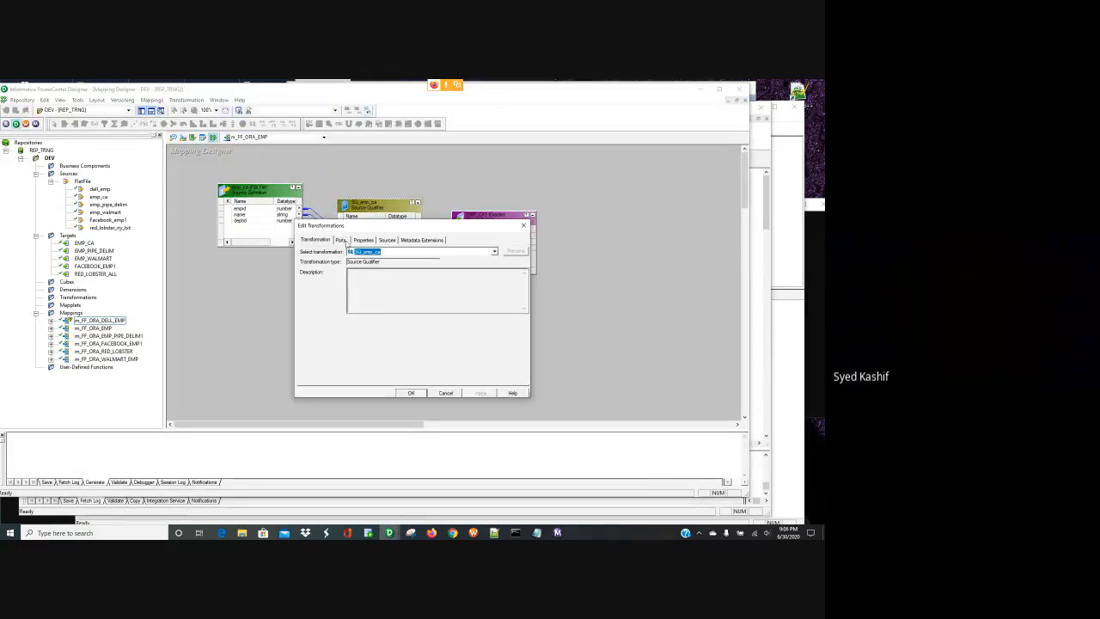
{"action": "left_click", "coordinate": [522, 225]}
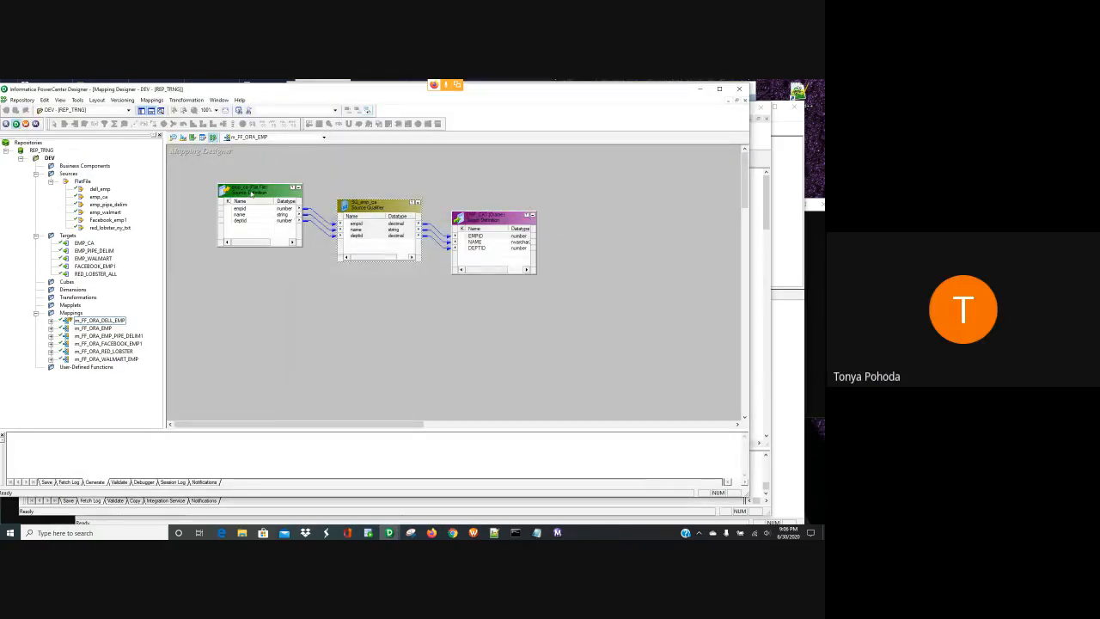
{"action": "double_click", "coordinate": [251, 192]}
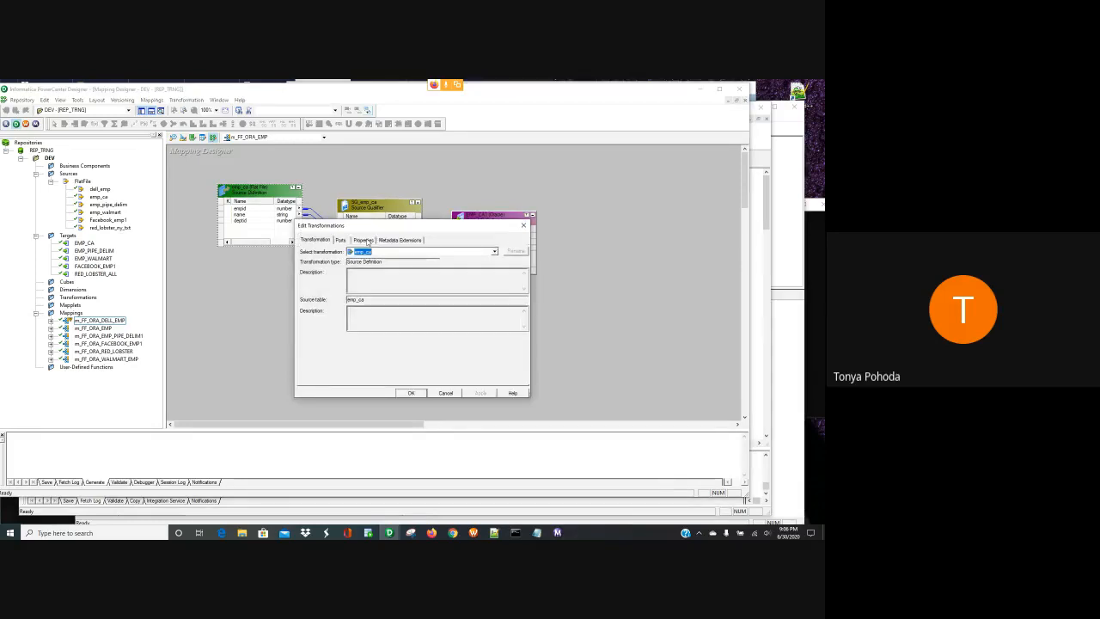
{"action": "left_click", "coordinate": [366, 241]}
{"action": "left_click", "coordinate": [340, 240]}
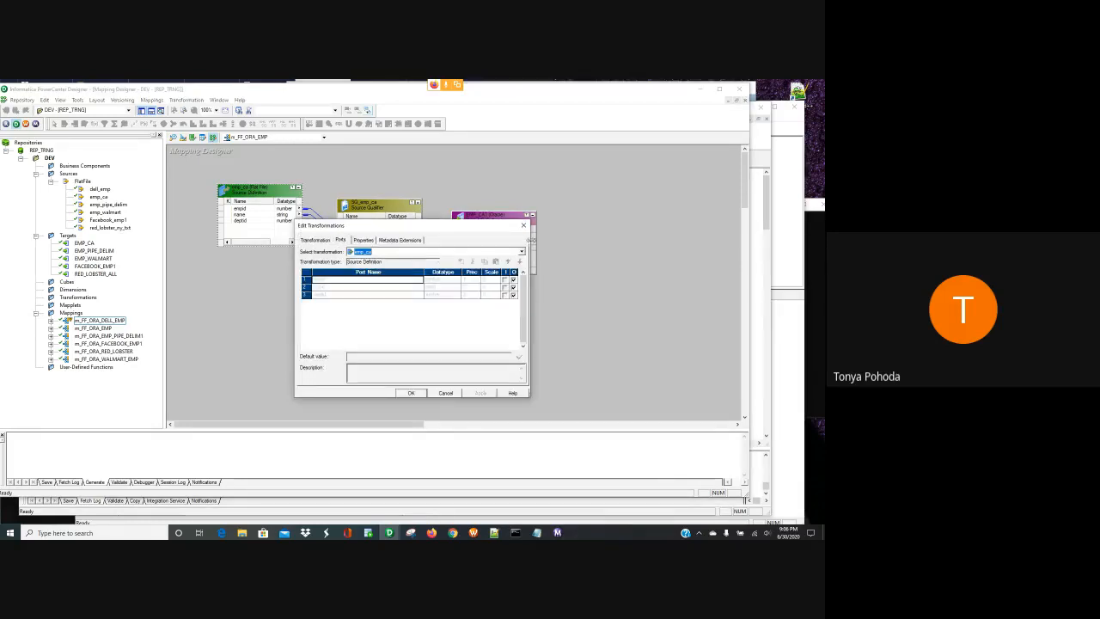
{"action": "left_click", "coordinate": [523, 225]}
- Recheck SQ_emp_ca's ports and properties, then switch to the Source Analyzer
{"action": "double_click", "coordinate": [386, 202]}
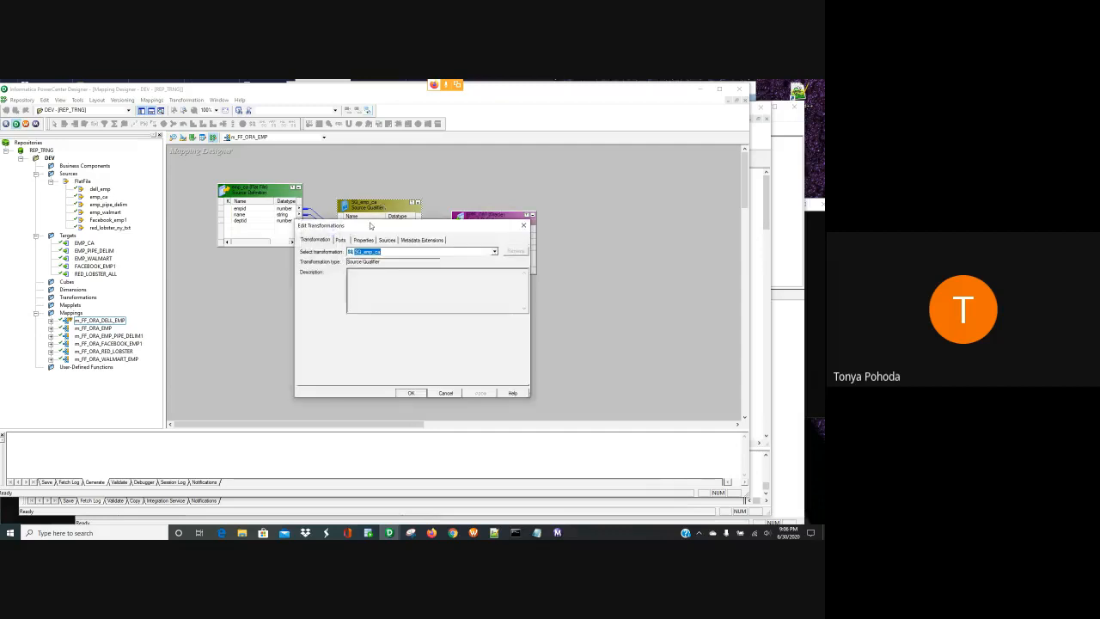
{"action": "left_click", "coordinate": [342, 240]}
{"action": "left_click", "coordinate": [365, 240]}
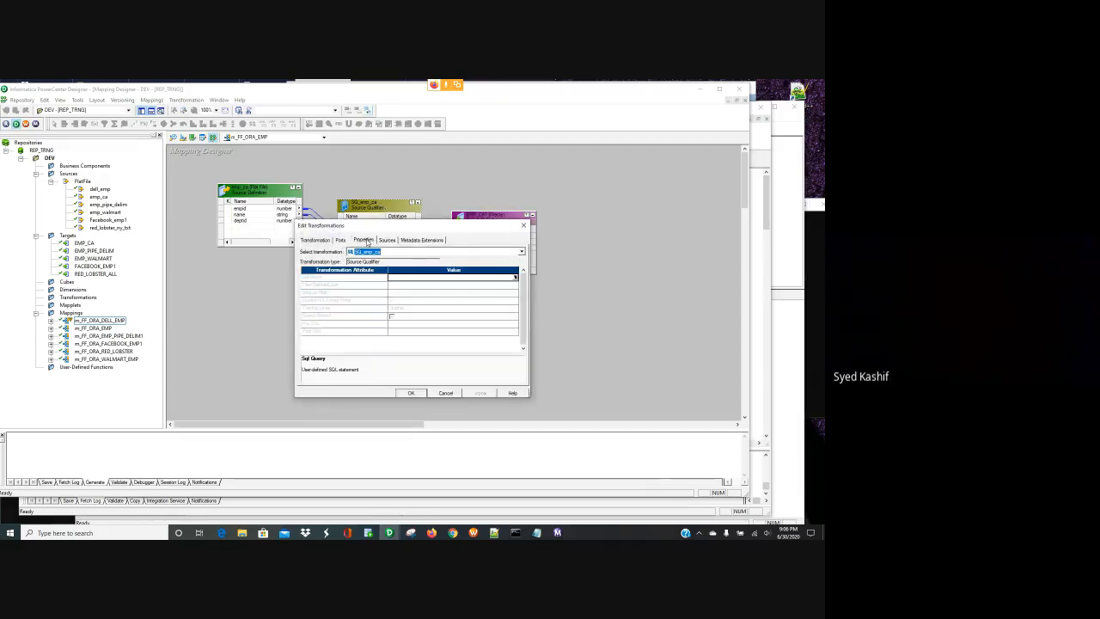
{"action": "left_click", "coordinate": [523, 225]}
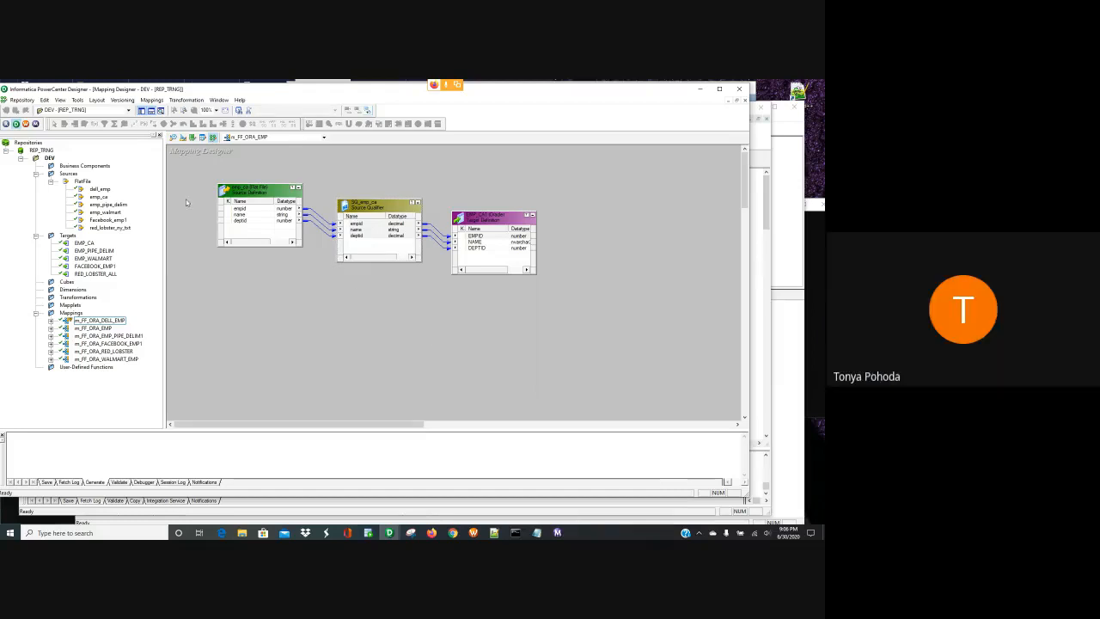
{"action": "left_click", "coordinate": [173, 137]}
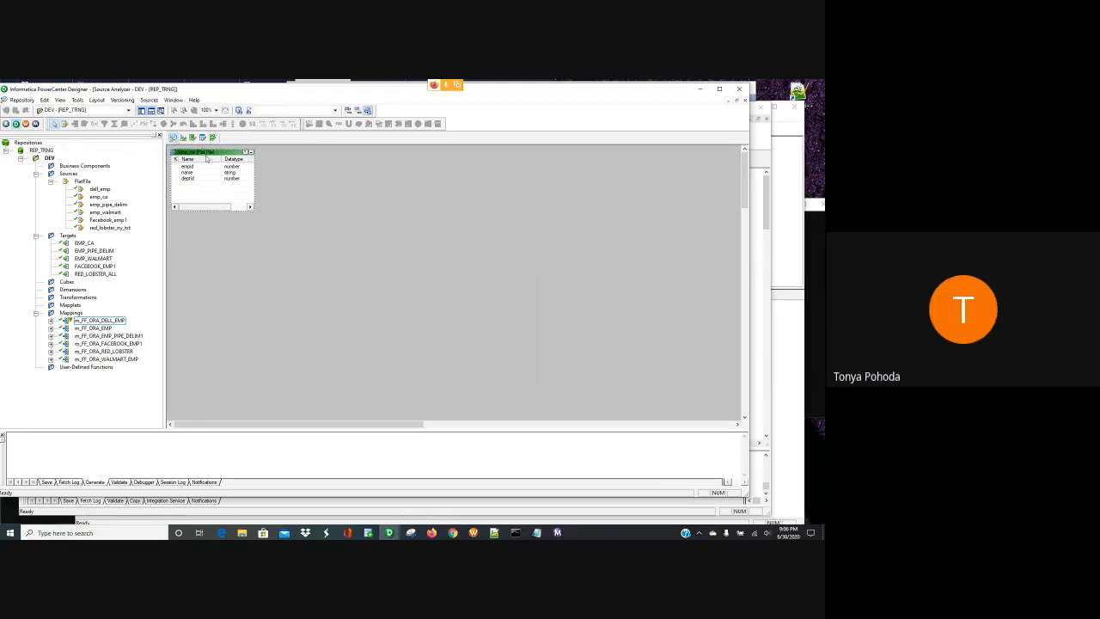
- Set the emp_ca name column precision to 15, save it, and return to m_FF_ORA_EMP
{"action": "double_click", "coordinate": [206, 158]}
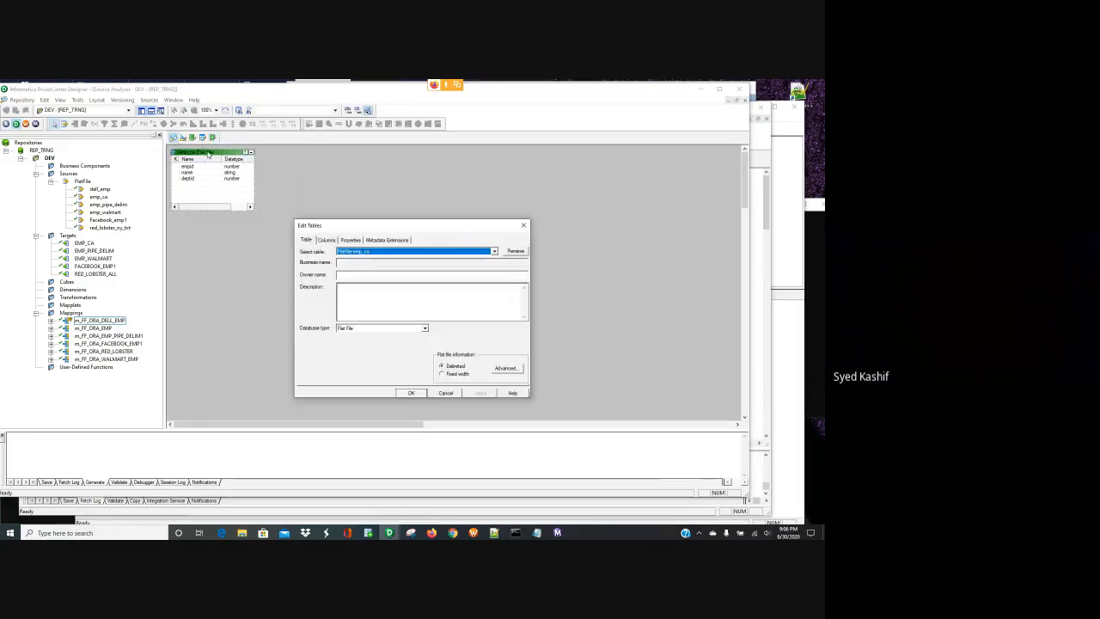
{"action": "left_click", "coordinate": [327, 239]}
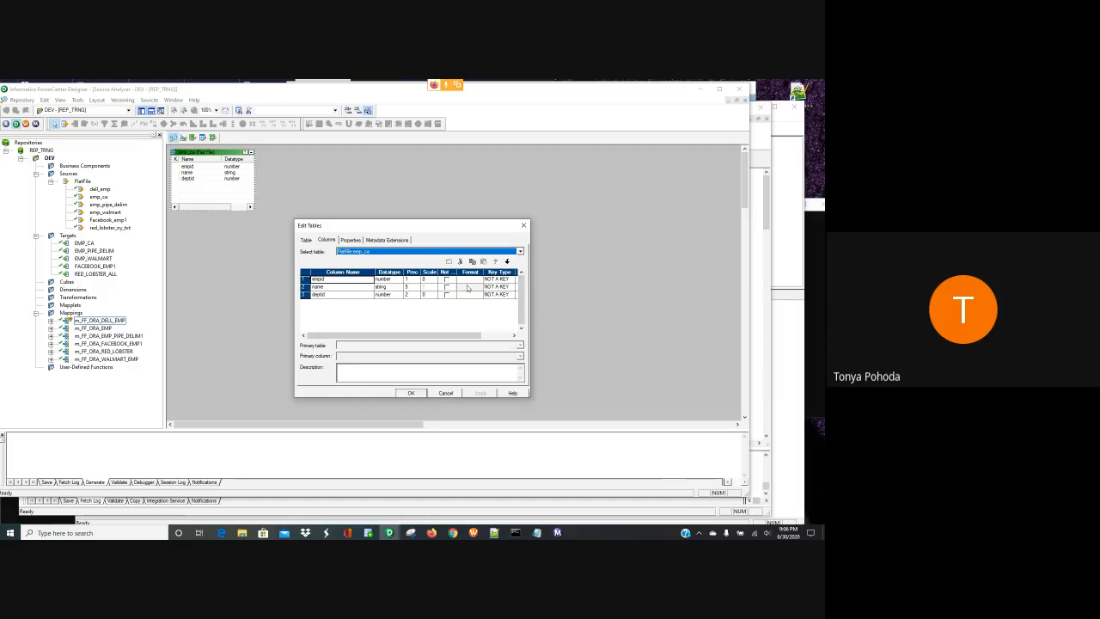
{"action": "left_click", "coordinate": [413, 287]}
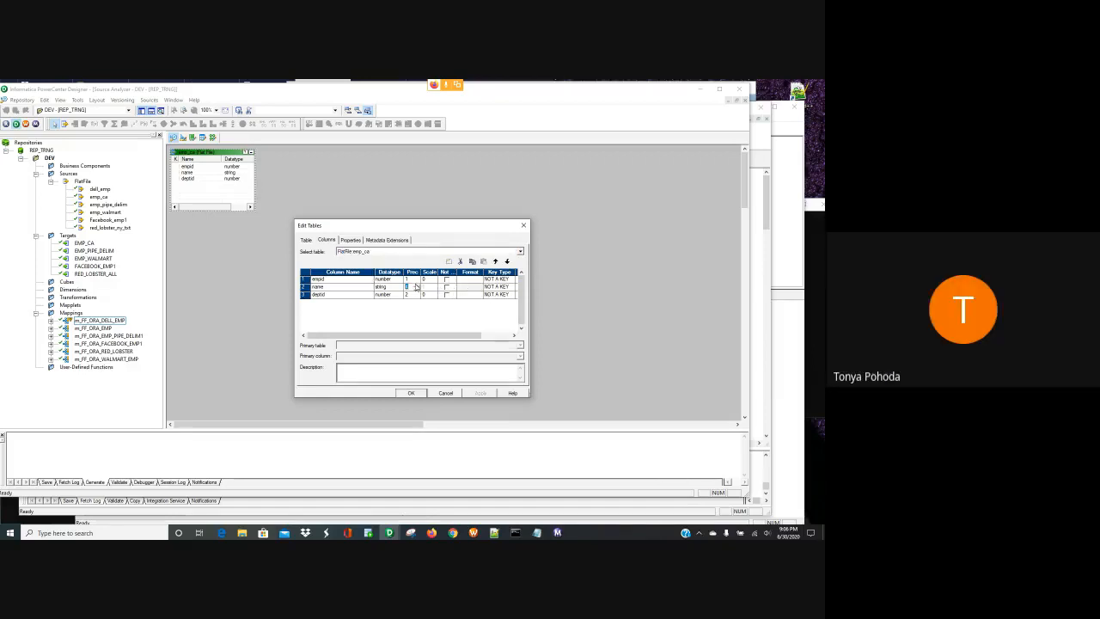
{"action": "type", "text": "15"}
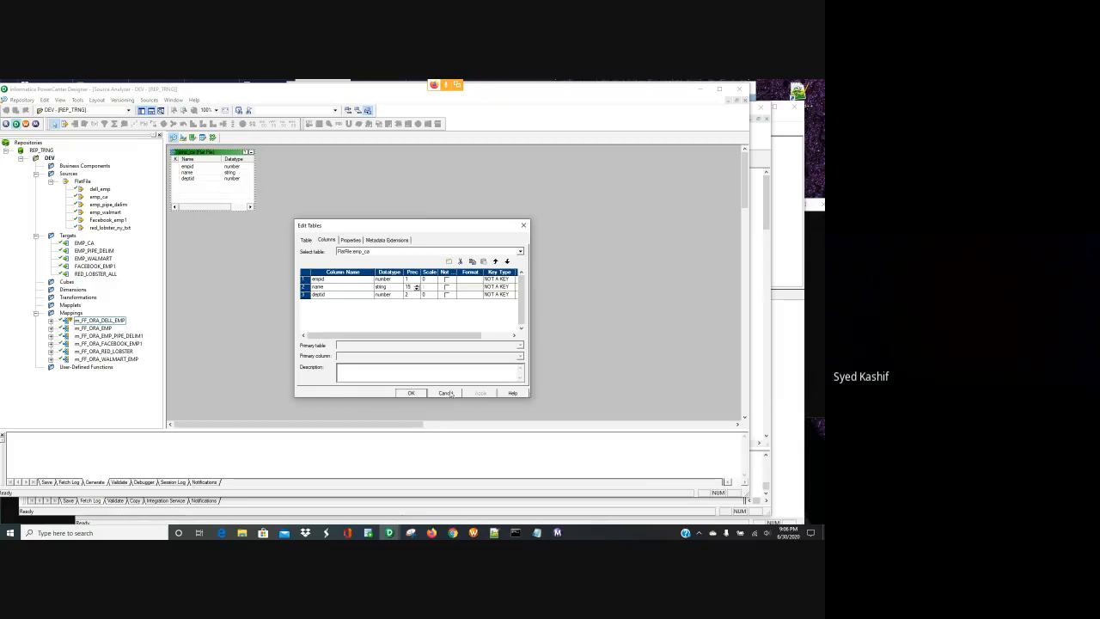
{"action": "left_click", "coordinate": [410, 393]}
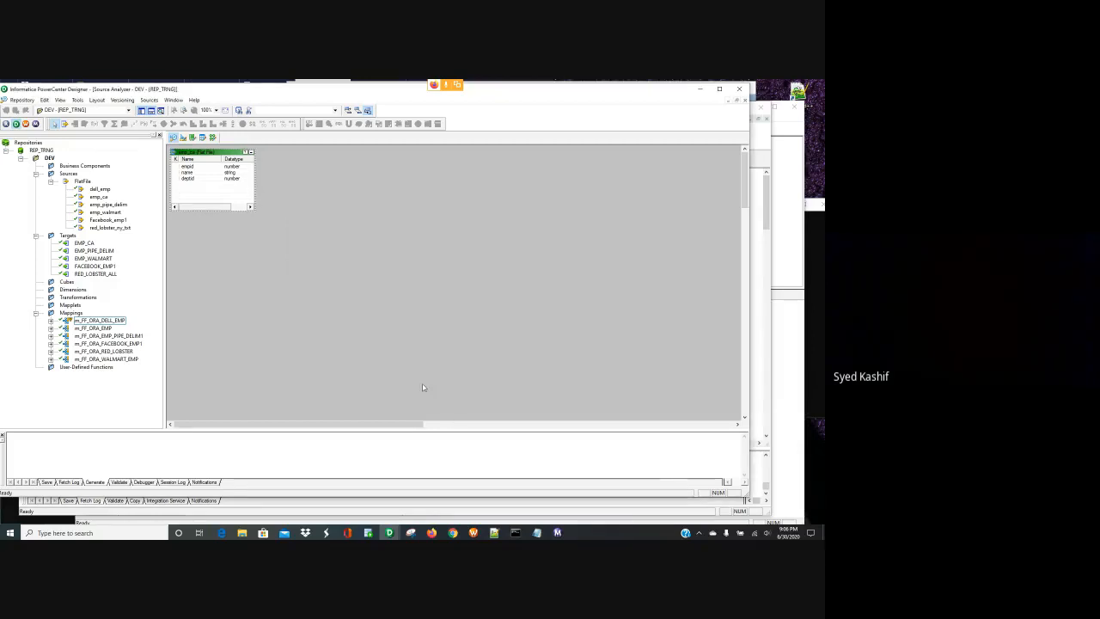
{"action": "key", "text": "ctrl+s"}
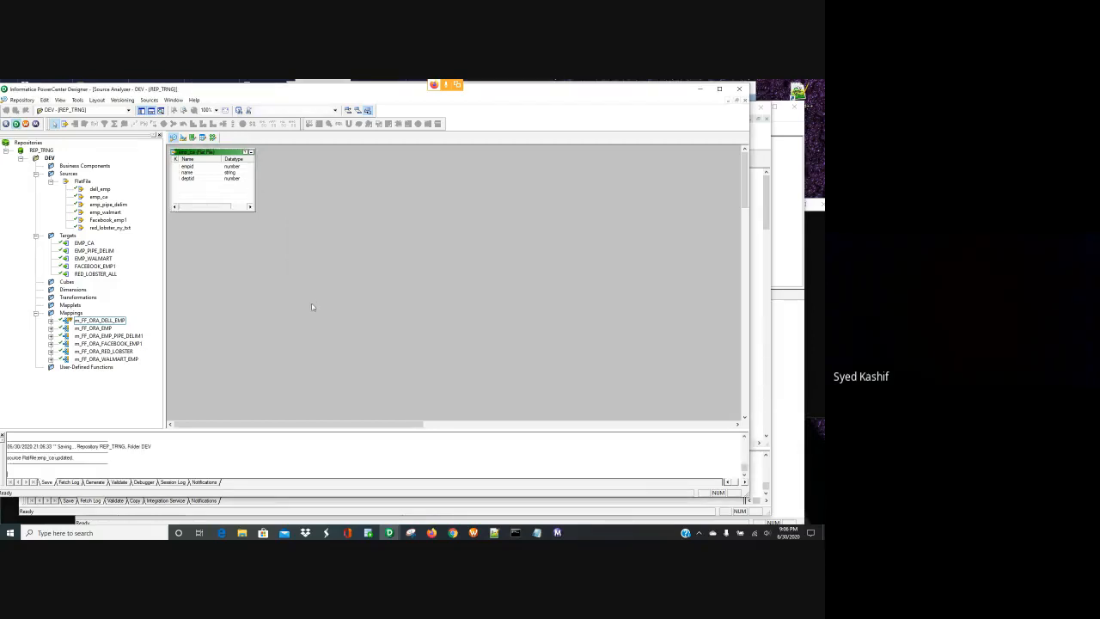
{"action": "left_click", "coordinate": [213, 137]}
{"action": "key", "text": "ctrl+s"}
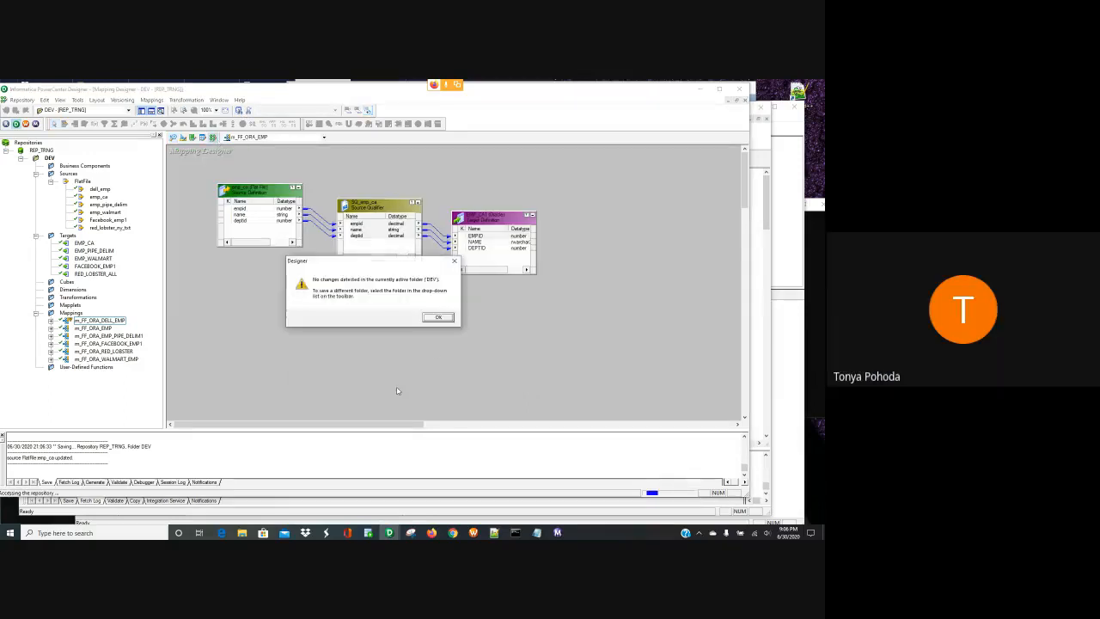
{"action": "key", "text": "Return"}
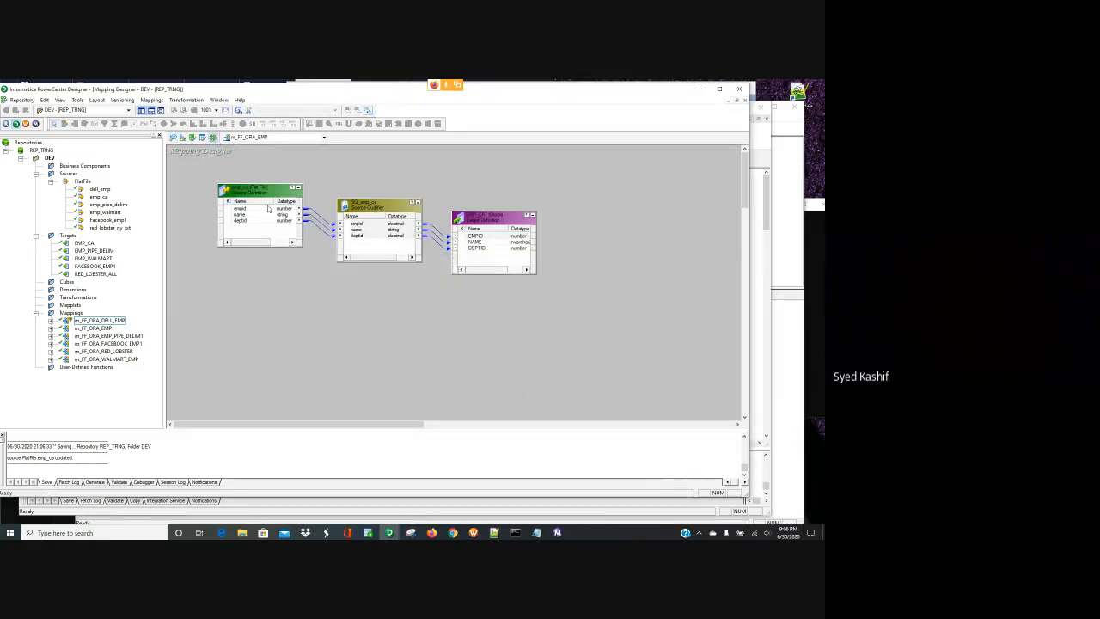
{"action": "left_click", "coordinate": [251, 215]}
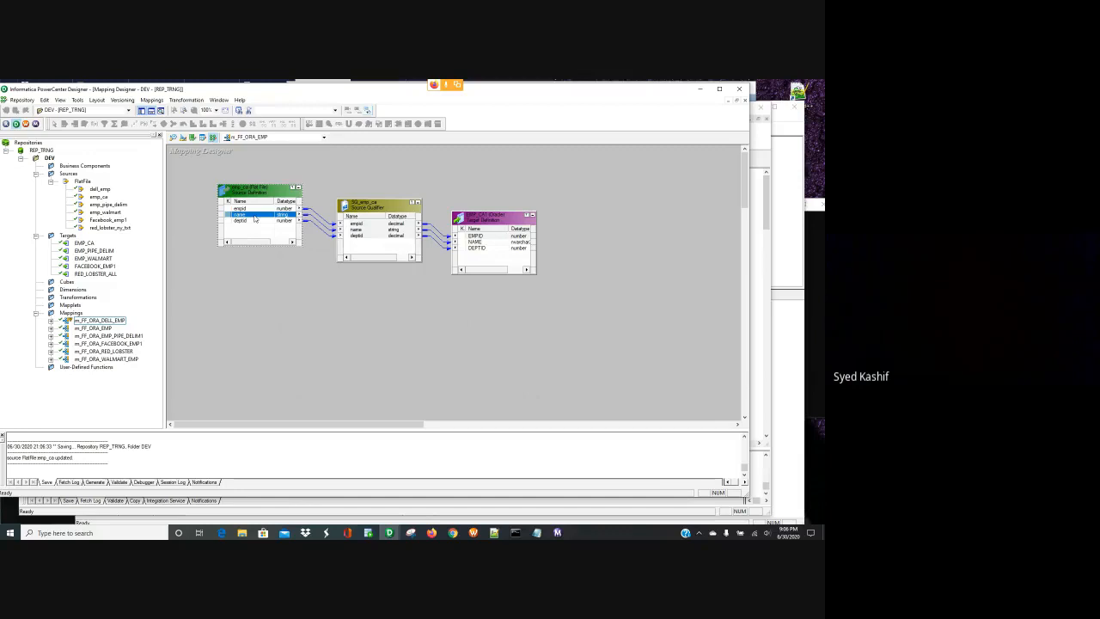
{"action": "right_click", "coordinate": [254, 217]}
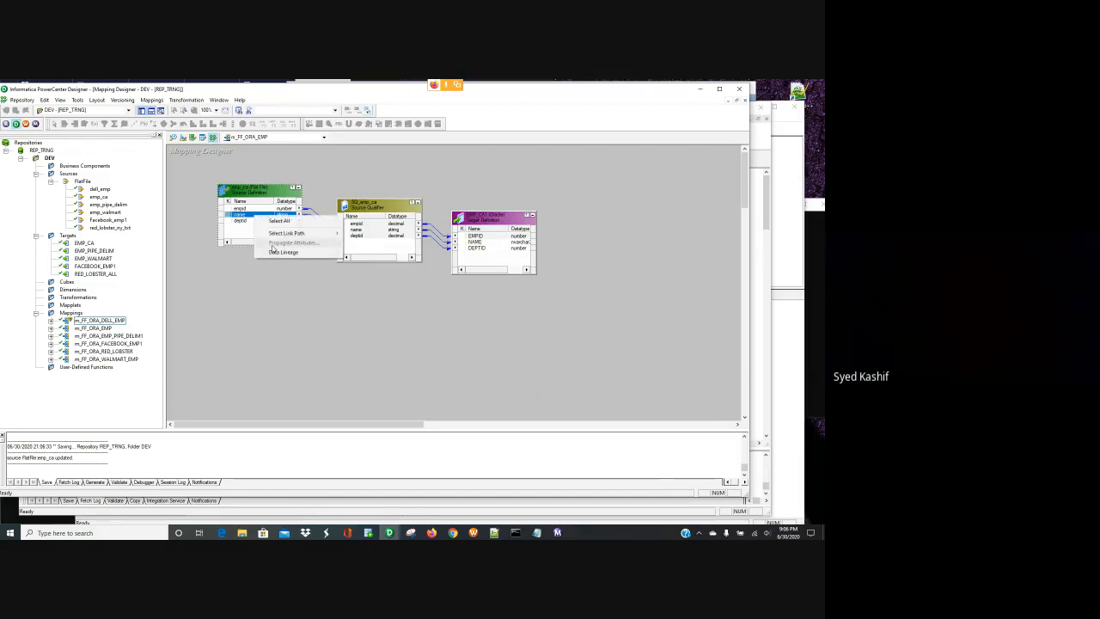
{"action": "left_click", "coordinate": [249, 216]}
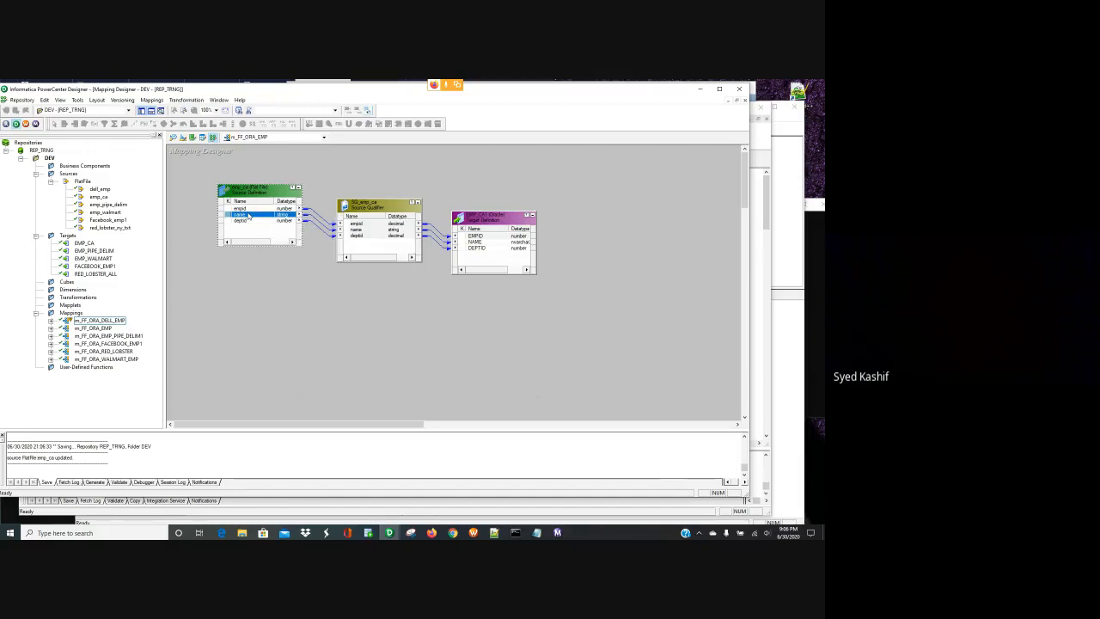
{"action": "right_click", "coordinate": [250, 217]}
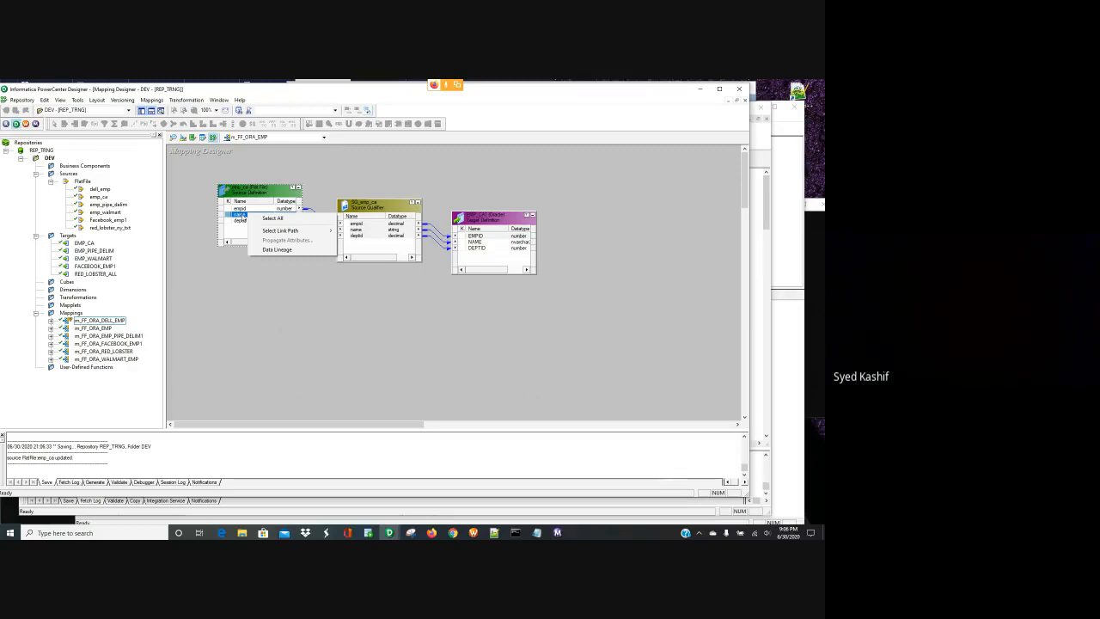
{"action": "left_click", "coordinate": [238, 289]}
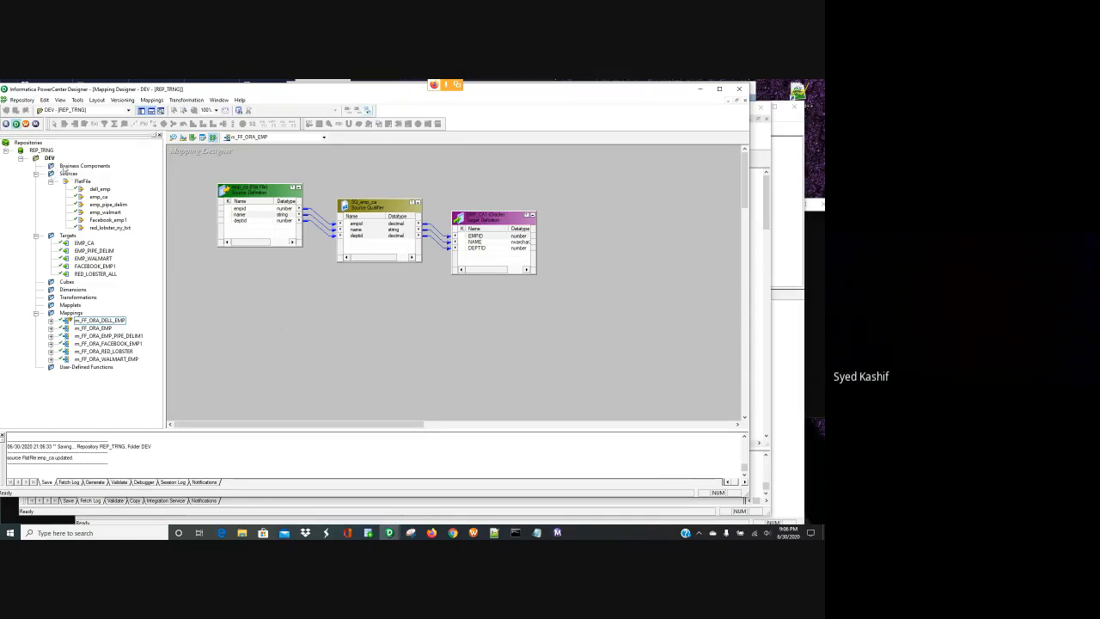
{"action": "left_click", "coordinate": [43, 152]}
{"action": "right_click", "coordinate": [43, 150]}
- Disconnect from REP_TRNG and reconnect via the recent DEV folder, entering the repository password
{"action": "left_click", "coordinate": [40, 154]}
{"action": "right_click", "coordinate": [41, 152]}
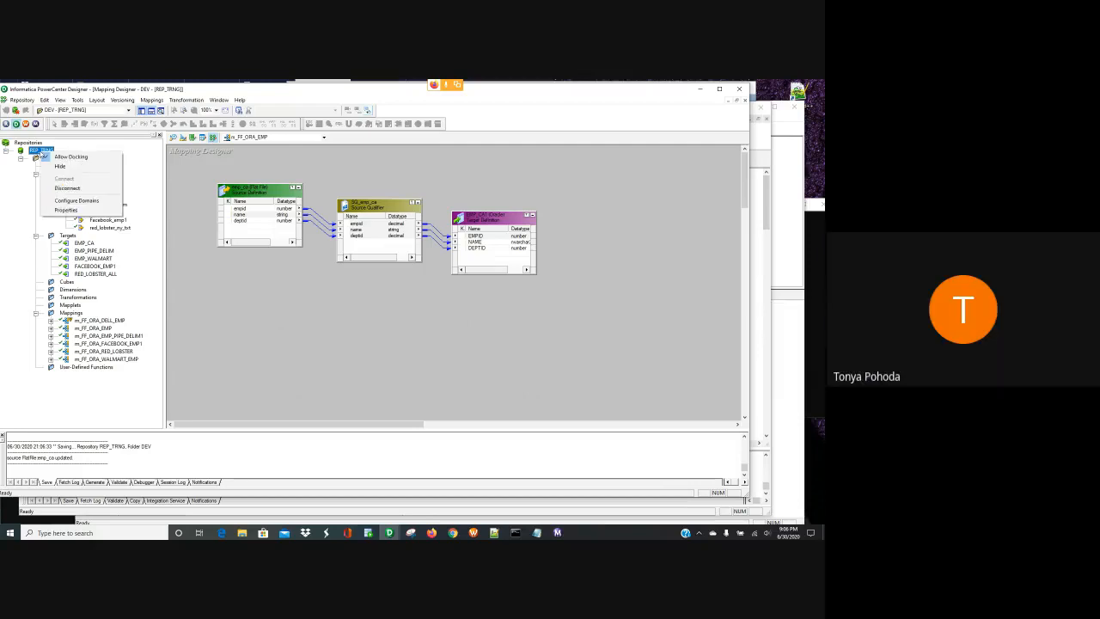
{"action": "left_click", "coordinate": [77, 189]}
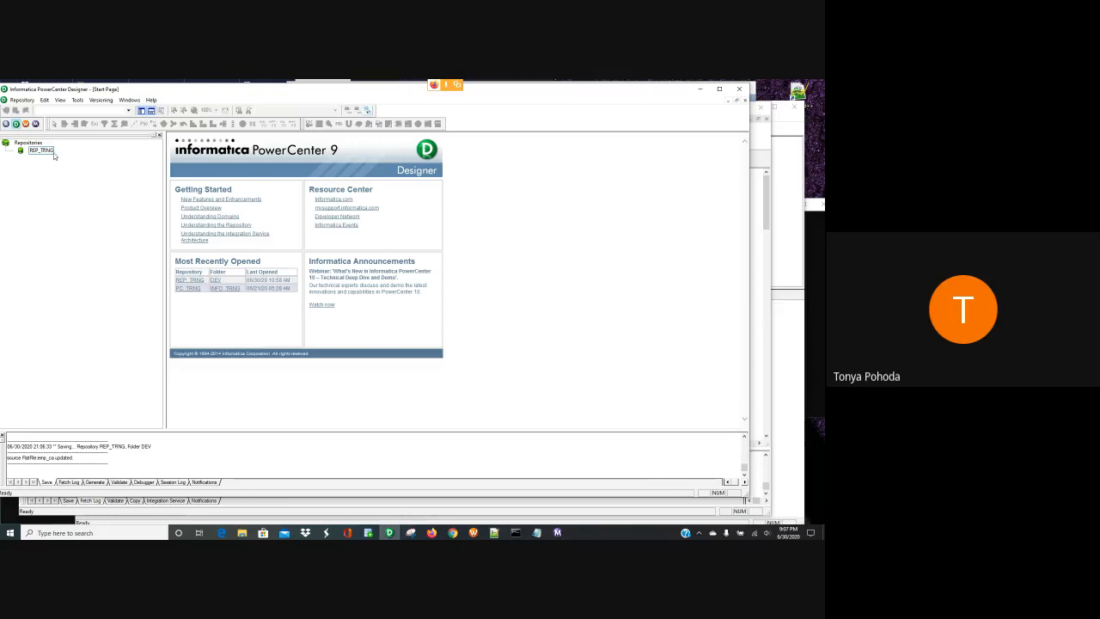
{"action": "left_click", "coordinate": [217, 280]}
{"action": "left_click", "coordinate": [331, 304]}
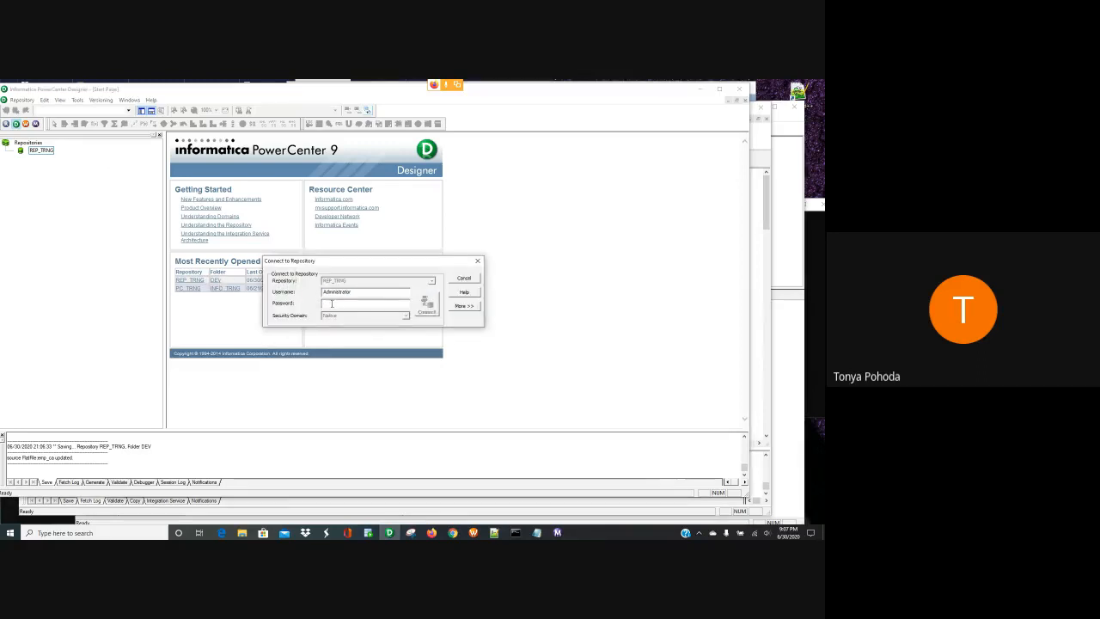
{"action": "type", "text": "Admin"}
{"action": "key", "text": "Return"}
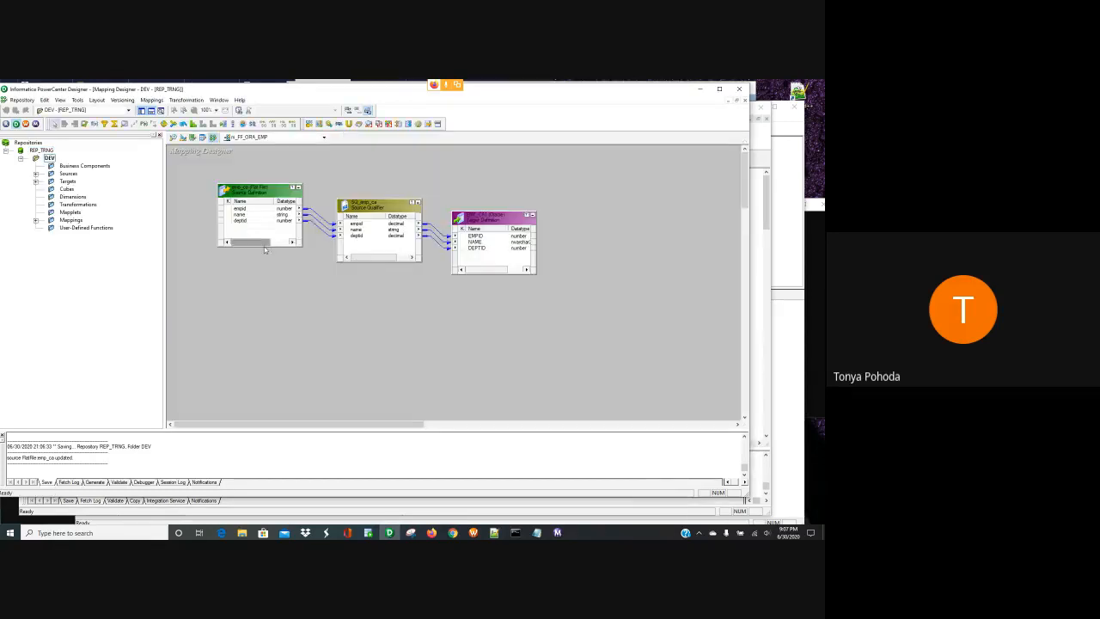
- Propagate the name port's precision 15 forward to SQ_emp_ca and save m_FF_ORA_EMP
{"action": "left_click", "coordinate": [240, 214]}
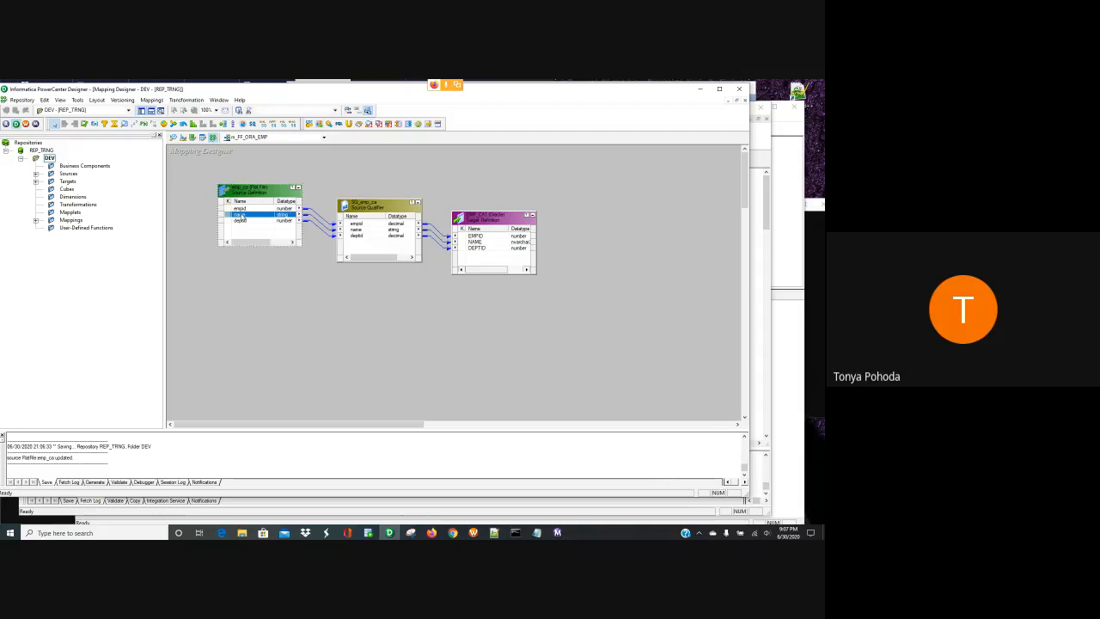
{"action": "right_click", "coordinate": [241, 215]}
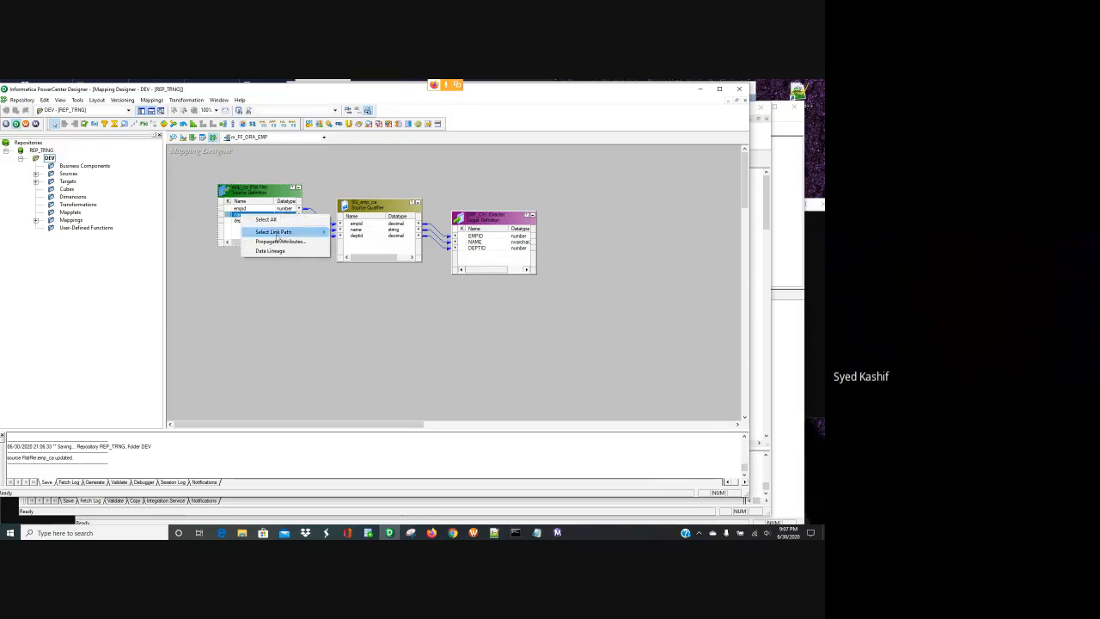
{"action": "left_click", "coordinate": [279, 242]}
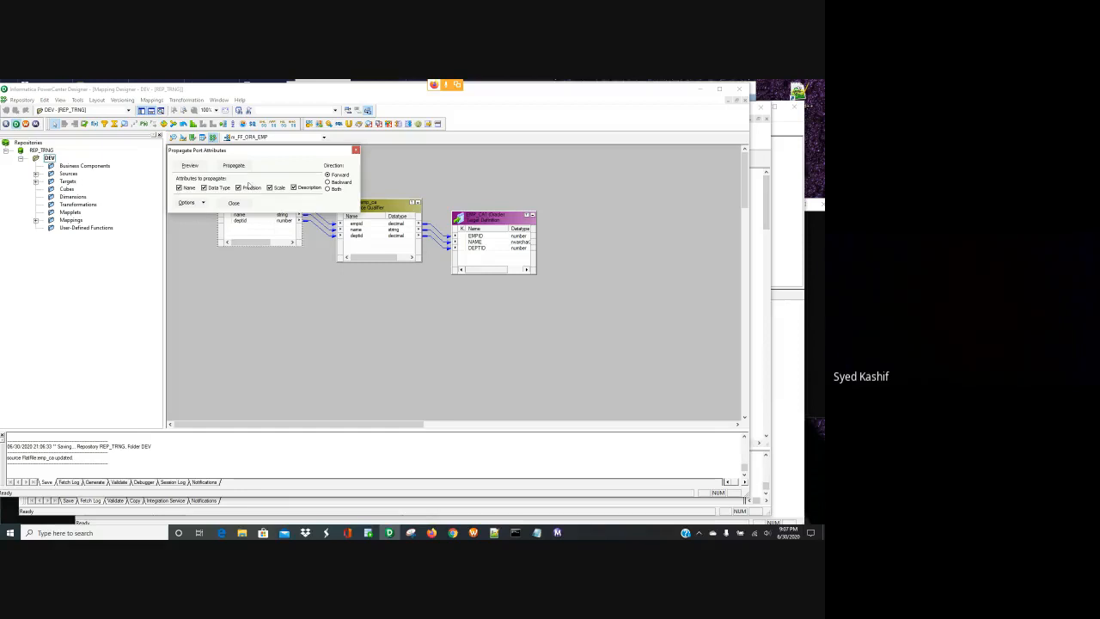
{"action": "left_click", "coordinate": [233, 166]}
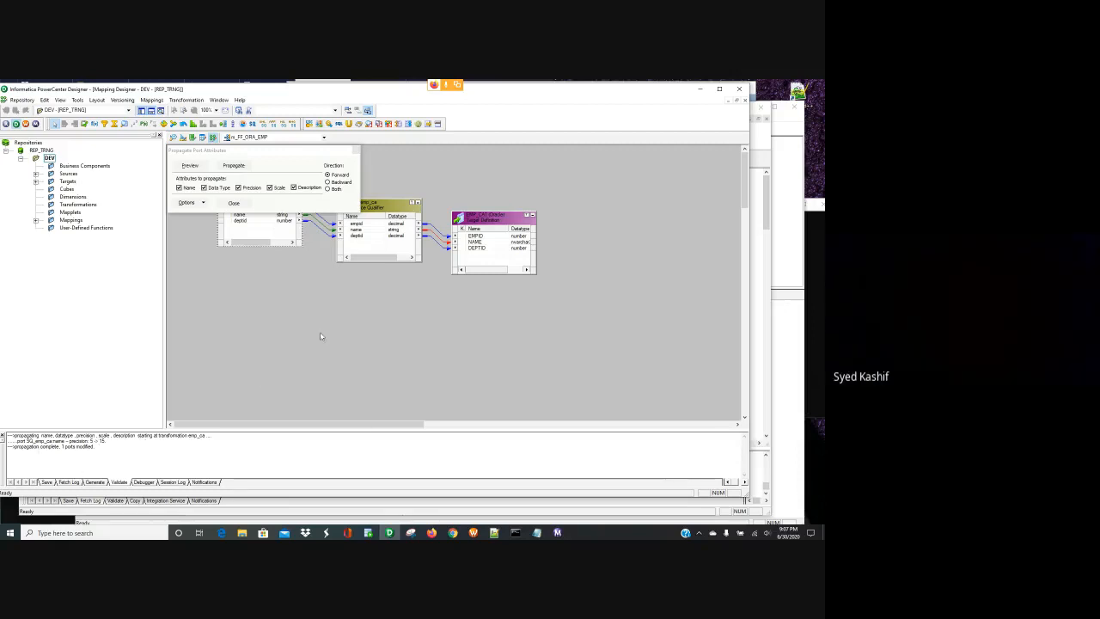
{"action": "left_click", "coordinate": [232, 202]}
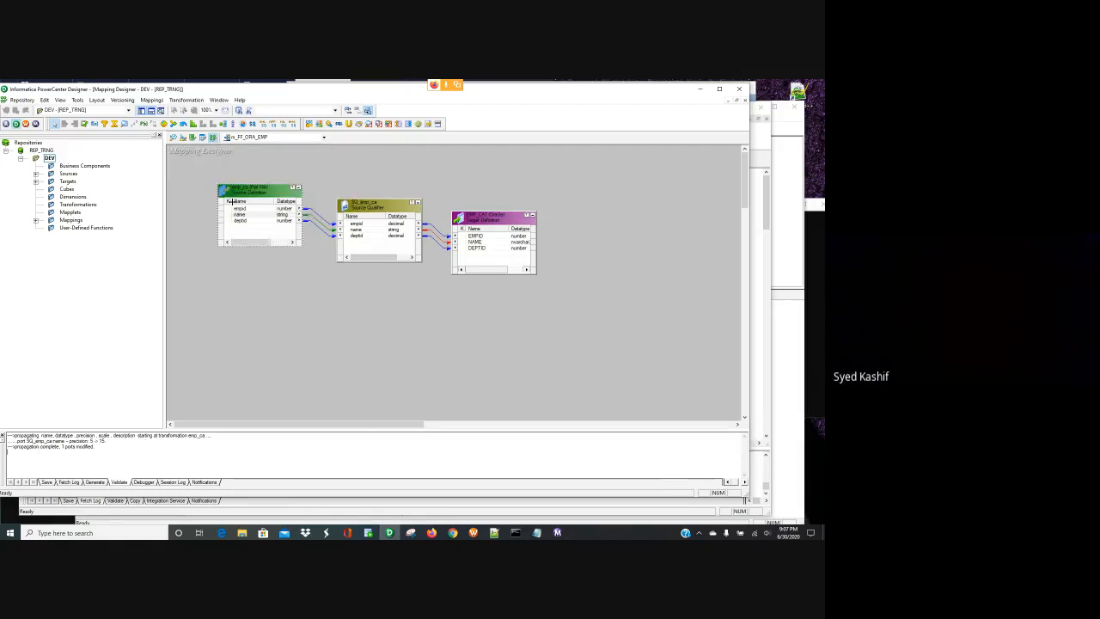
{"action": "key", "text": "ctrl+s"}
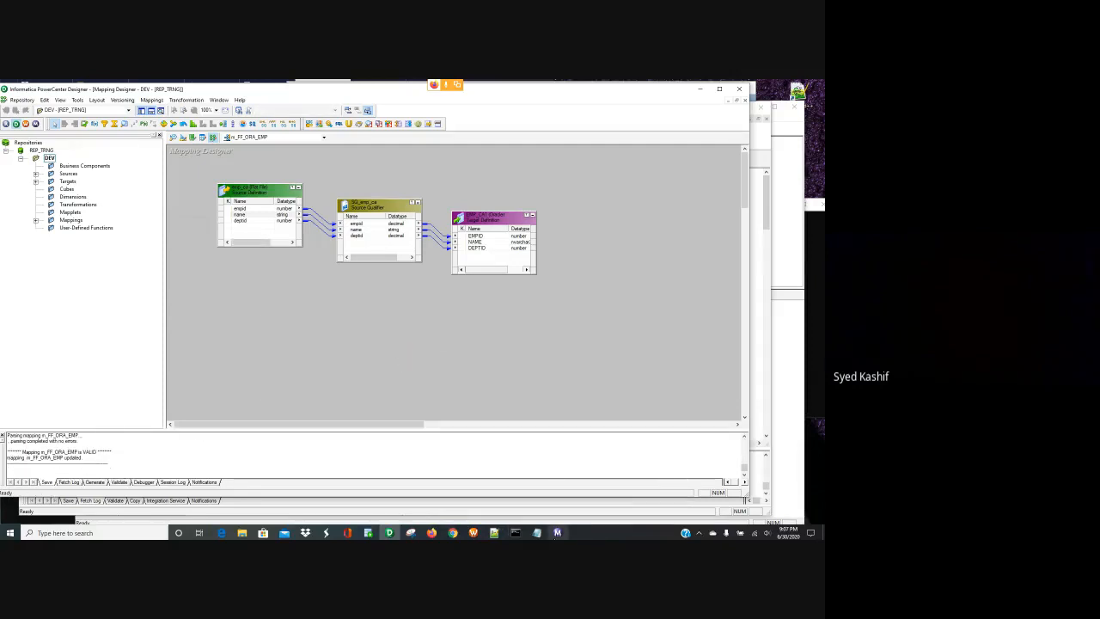
{"action": "left_click", "coordinate": [475, 532]}
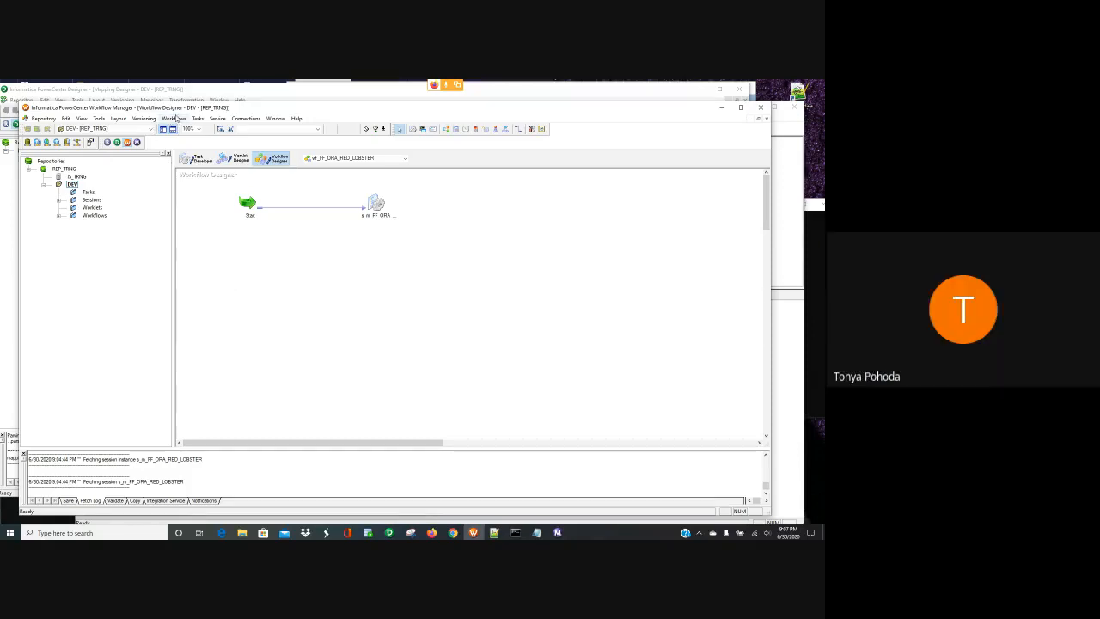
- Refresh the session task's mapping in wf_FF_ORA_RED_LOBSTER and acknowledge the message
{"action": "right_click", "coordinate": [236, 234]}
{"action": "right_click", "coordinate": [375, 202]}
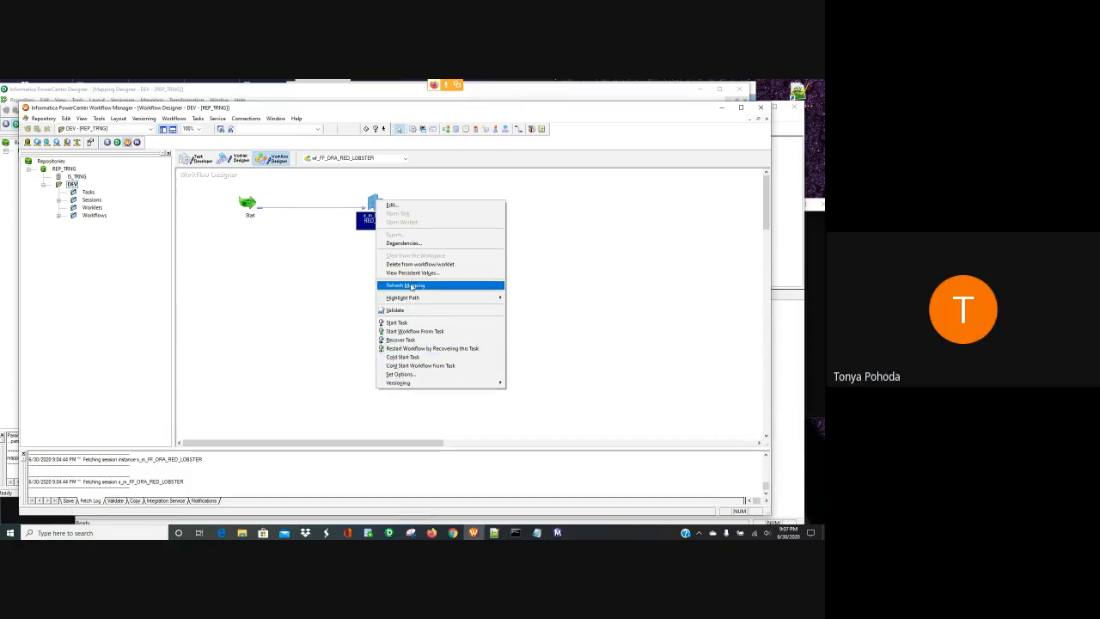
{"action": "left_click", "coordinate": [412, 286]}
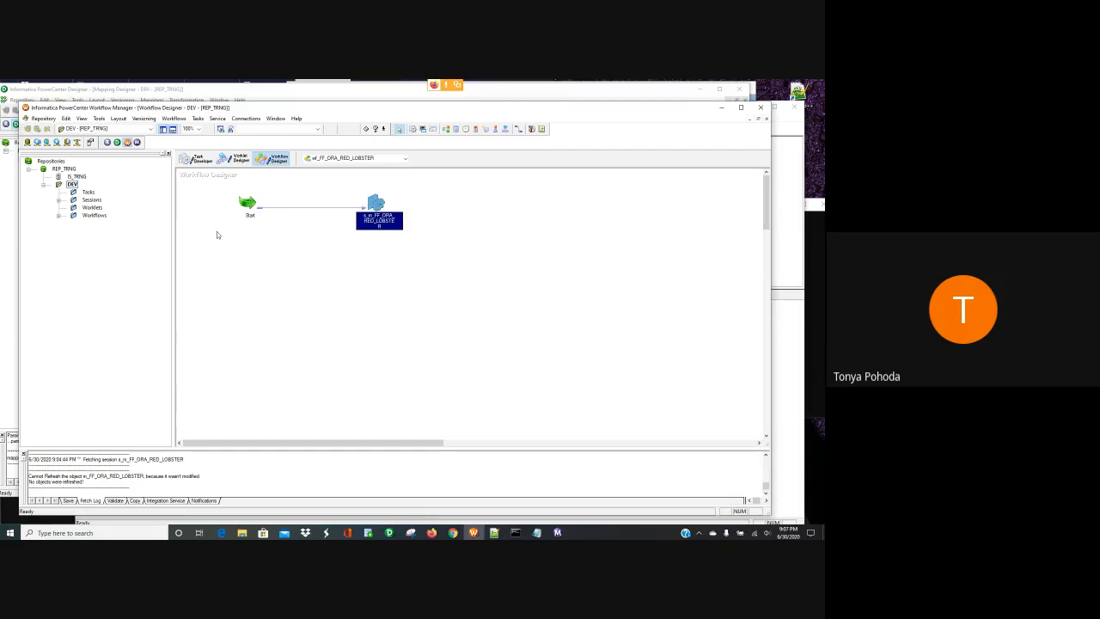
{"action": "left_click", "coordinate": [456, 337]}
- Validate and save wf_FF_ORA_RED_LOBSTER, then start a new run of it
{"action": "left_click", "coordinate": [175, 119]}
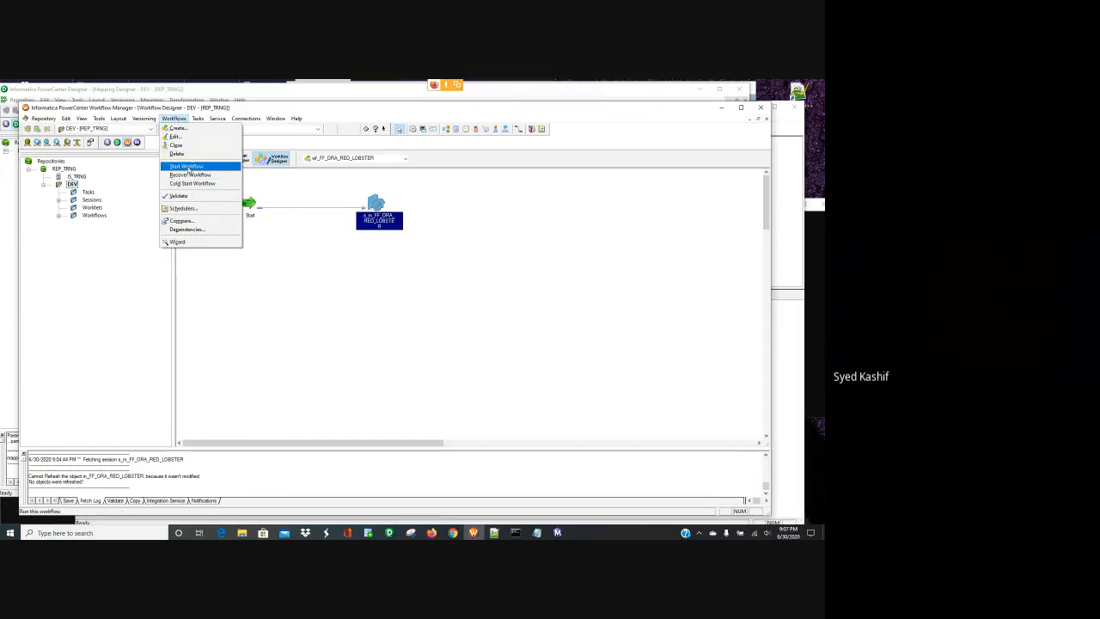
{"action": "left_click", "coordinate": [187, 195]}
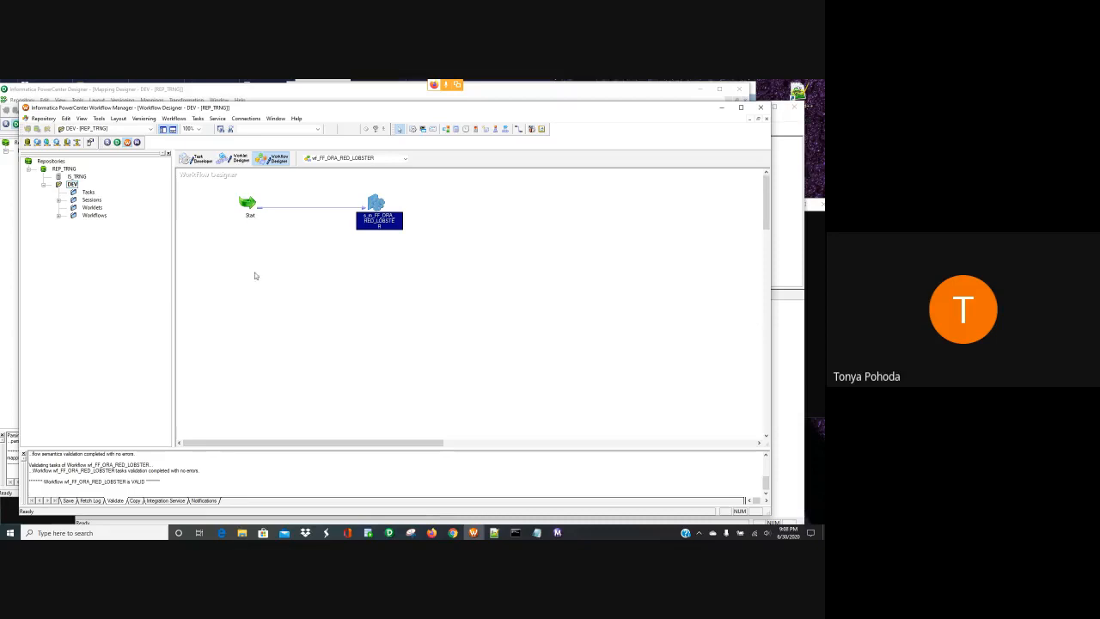
{"action": "key", "text": "ctrl+s"}
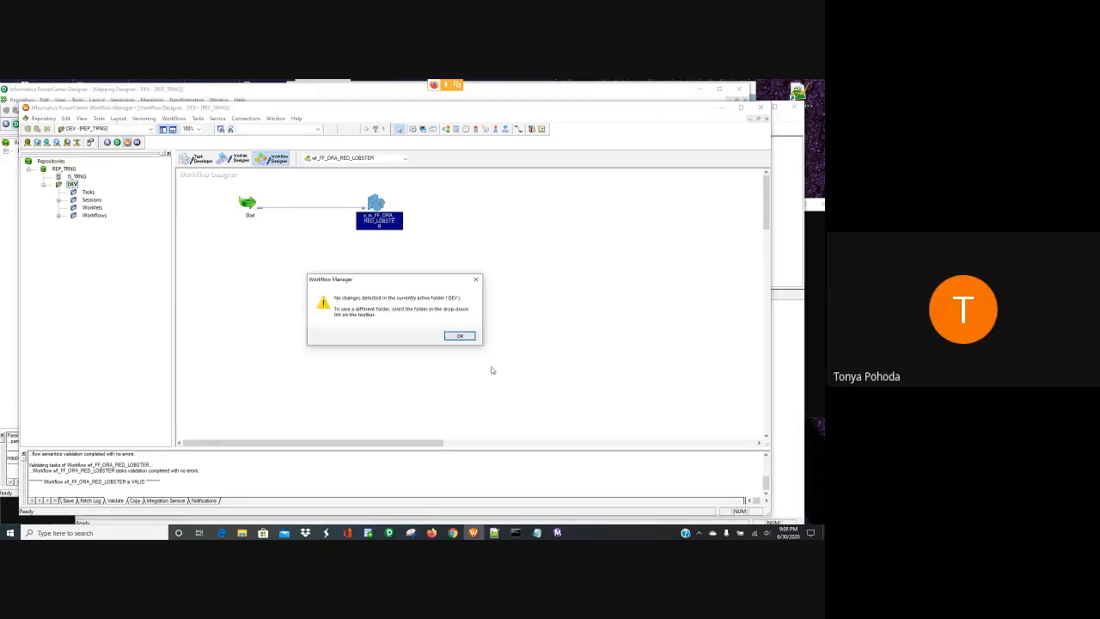
{"action": "left_click", "coordinate": [460, 336]}
{"action": "left_click", "coordinate": [275, 280]}
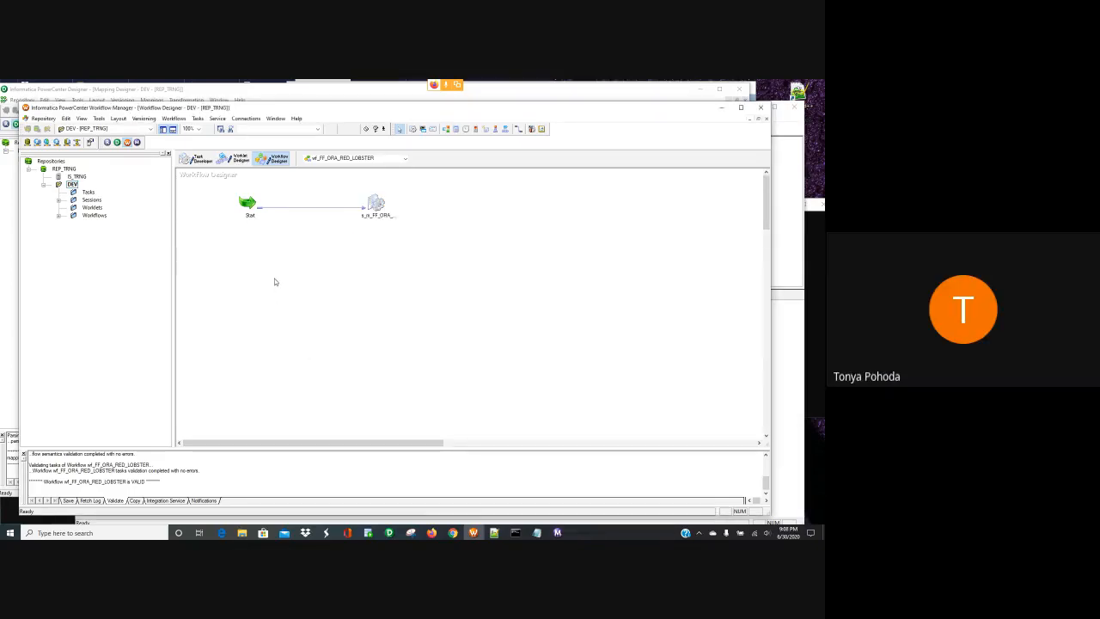
{"action": "left_click", "coordinate": [174, 118]}
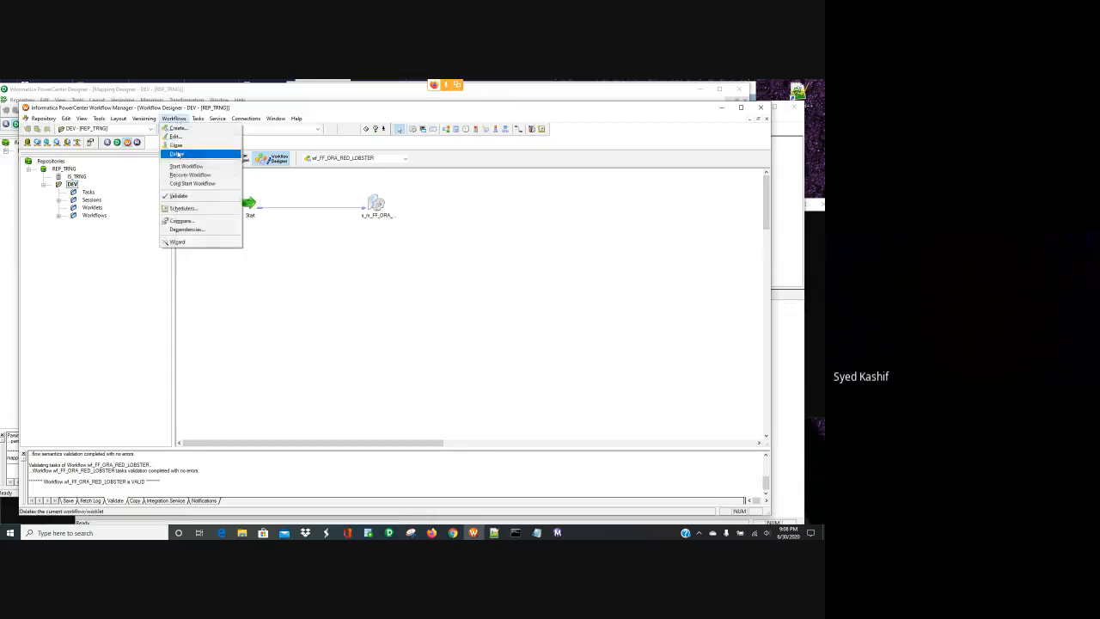
{"action": "left_click", "coordinate": [184, 167]}
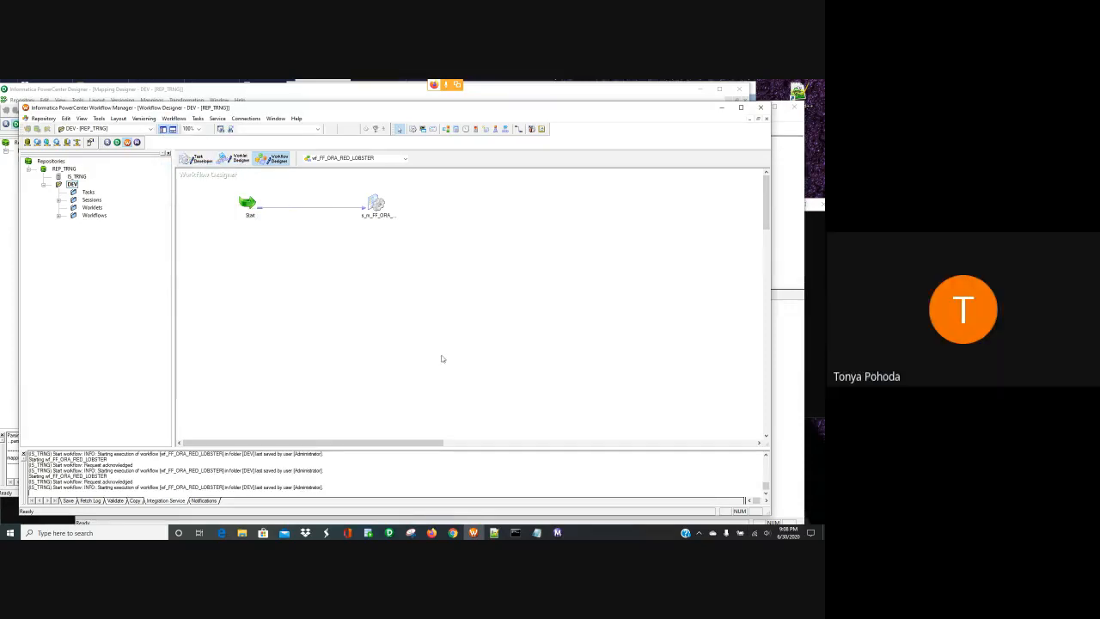
- Check the workflow run status in Workflow Monitor, then return to the Archives folder
{"action": "left_click", "coordinate": [242, 533]}
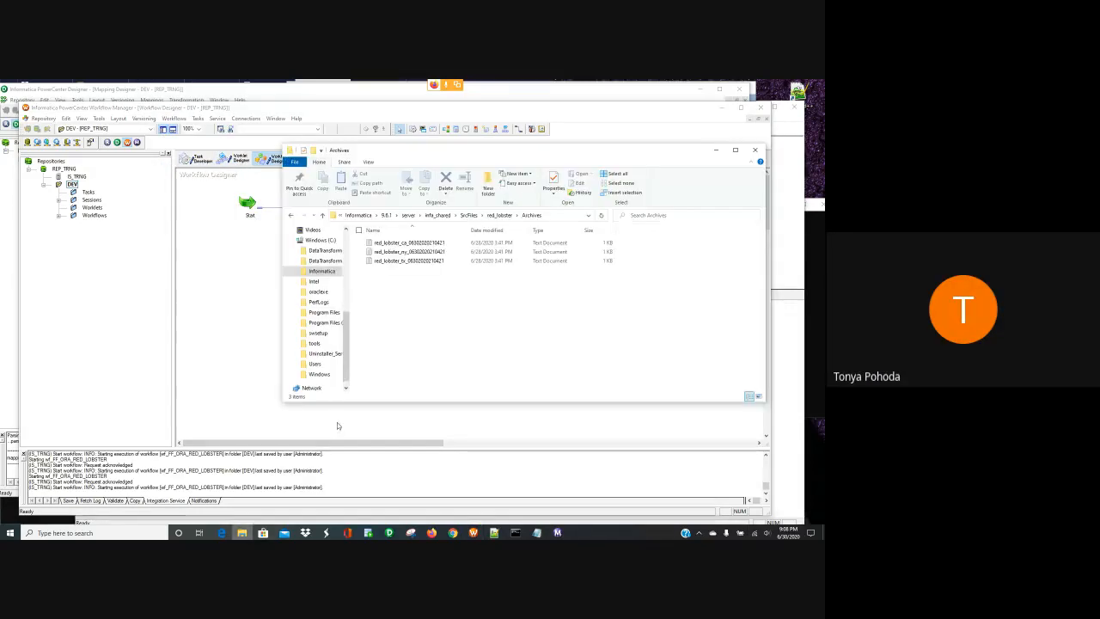
{"action": "left_click", "coordinate": [206, 396]}
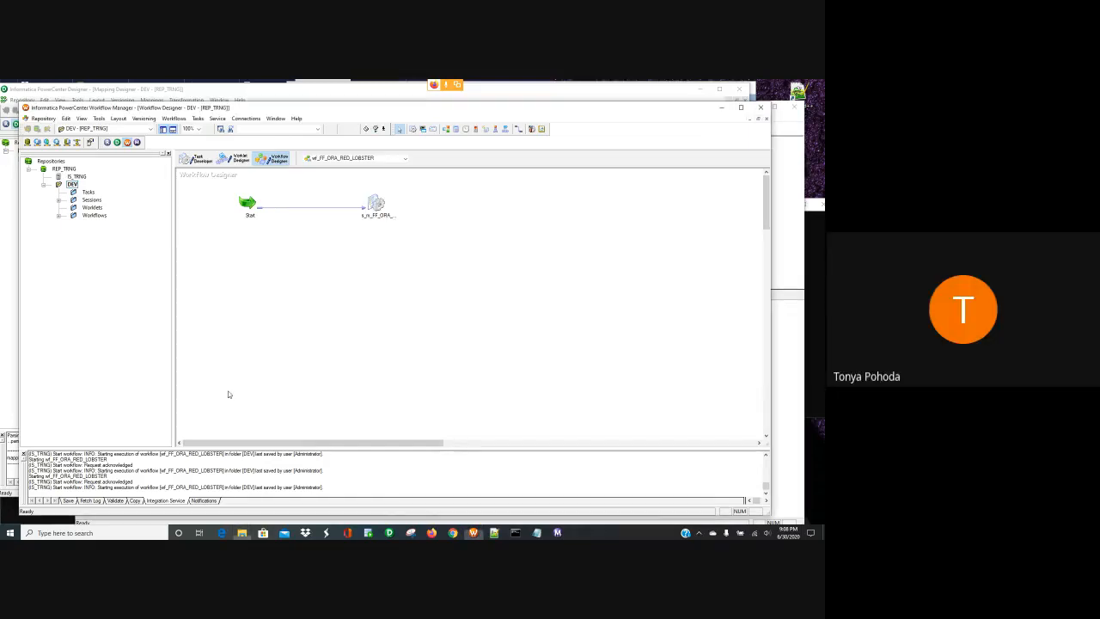
{"action": "left_click", "coordinate": [558, 532]}
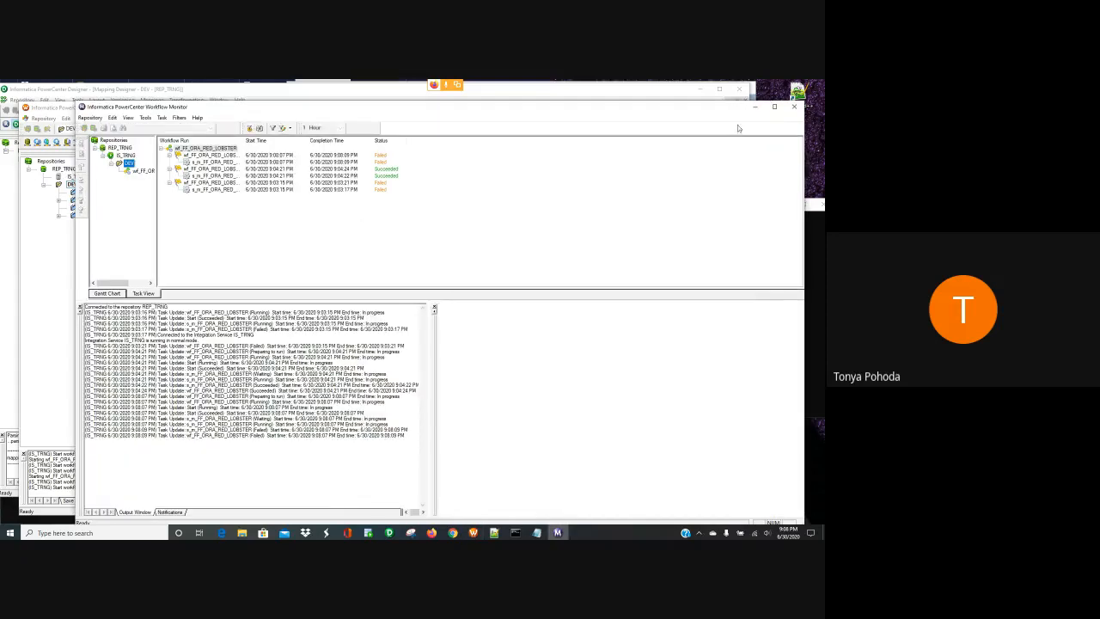
{"action": "left_click", "coordinate": [795, 108]}
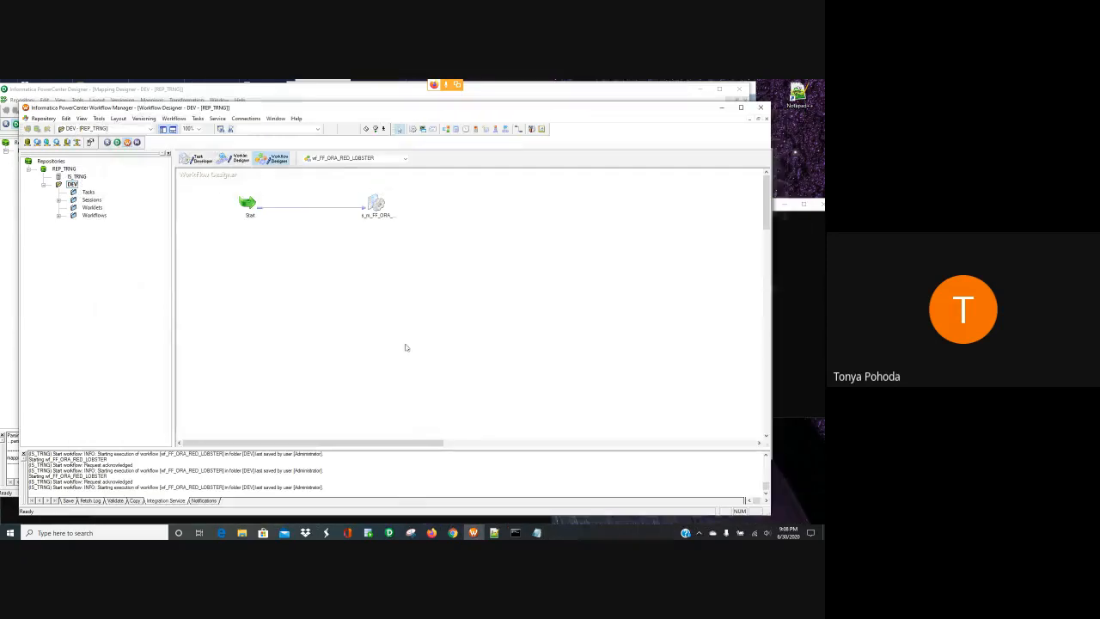
{"action": "left_click", "coordinate": [241, 533]}
- Copy the three red_lobster ca, ny and tx archive files and go up to red_lobster
{"action": "left_click", "coordinate": [409, 260]}
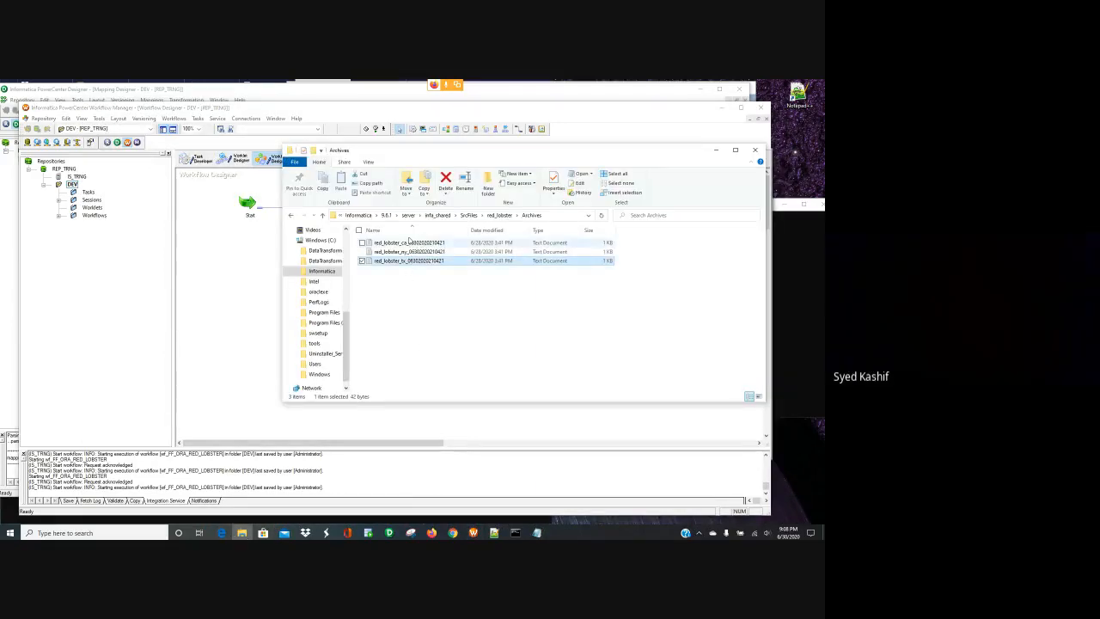
{"action": "left_click", "coordinate": [407, 250]}
{"action": "left_click", "coordinate": [407, 244], "text": "ctrl"}
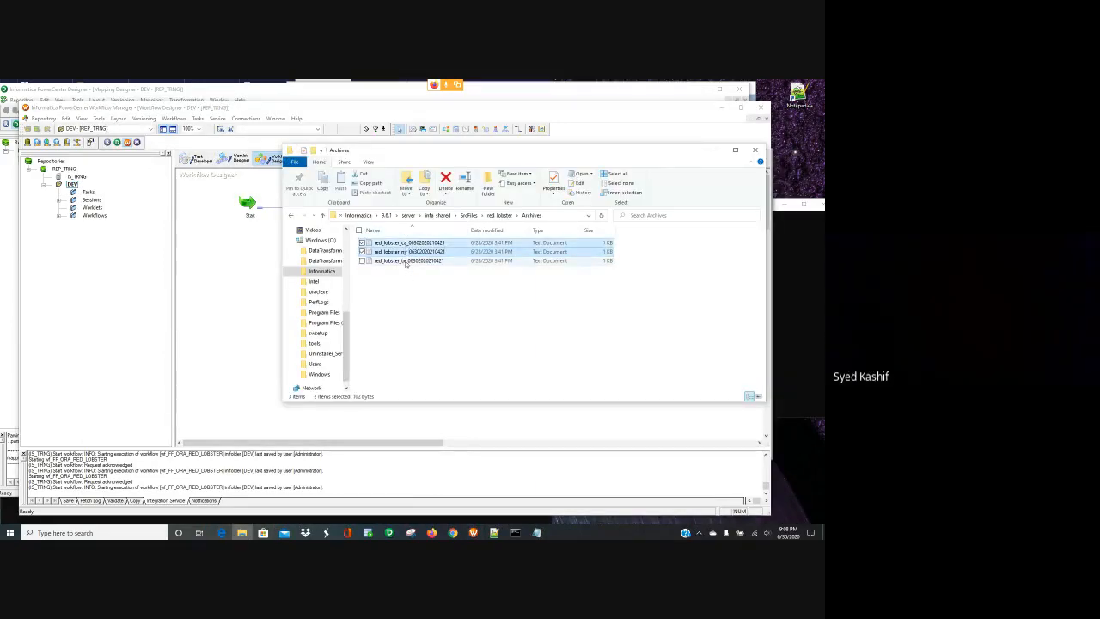
{"action": "right_click", "coordinate": [407, 256]}
{"action": "left_click", "coordinate": [408, 261]}
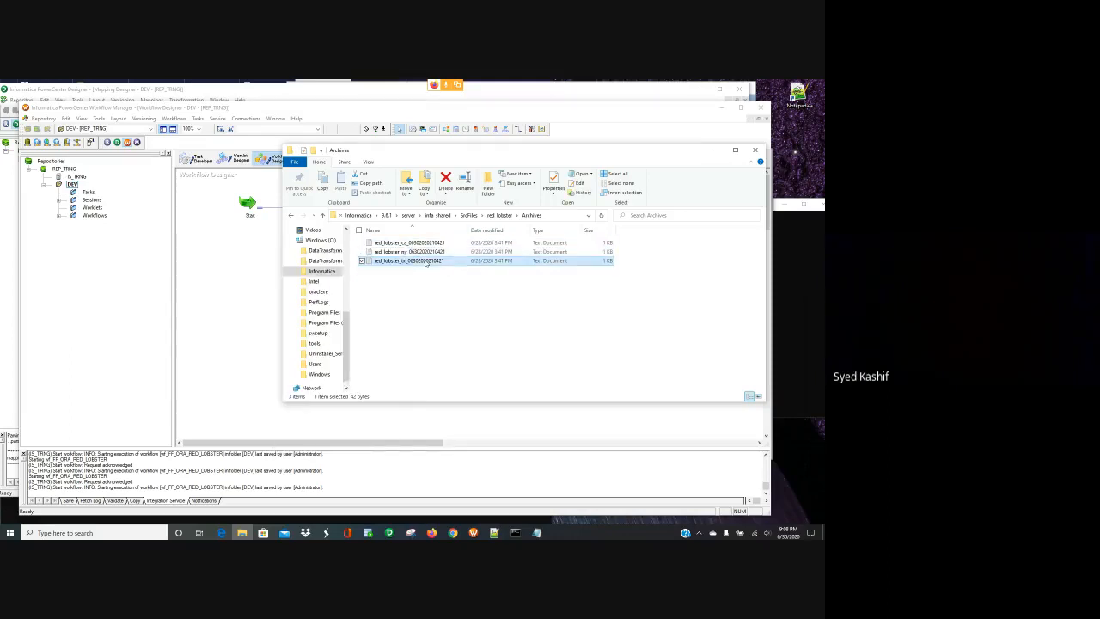
{"action": "left_click", "coordinate": [421, 244], "text": "shift"}
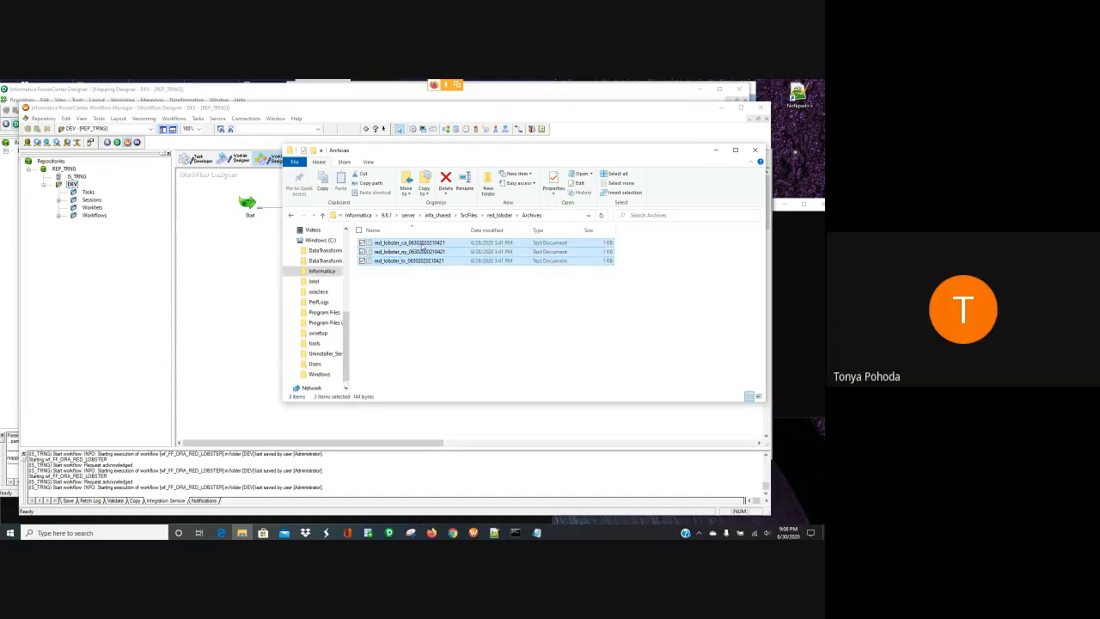
{"action": "right_click", "coordinate": [421, 244]}
{"action": "left_click", "coordinate": [351, 391]}
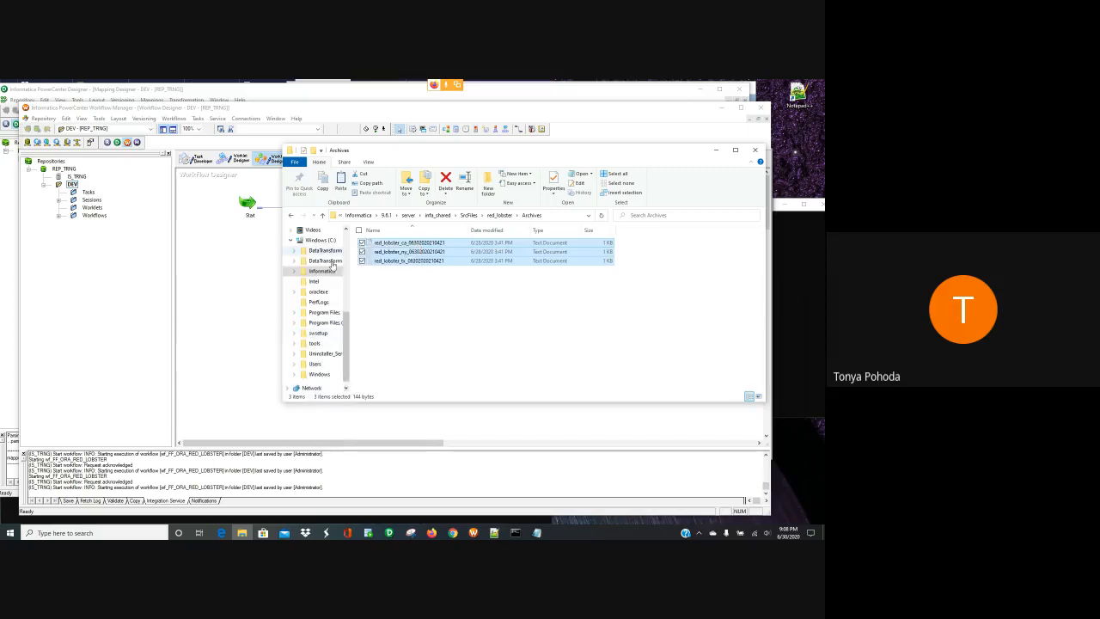
{"action": "left_click", "coordinate": [290, 214]}
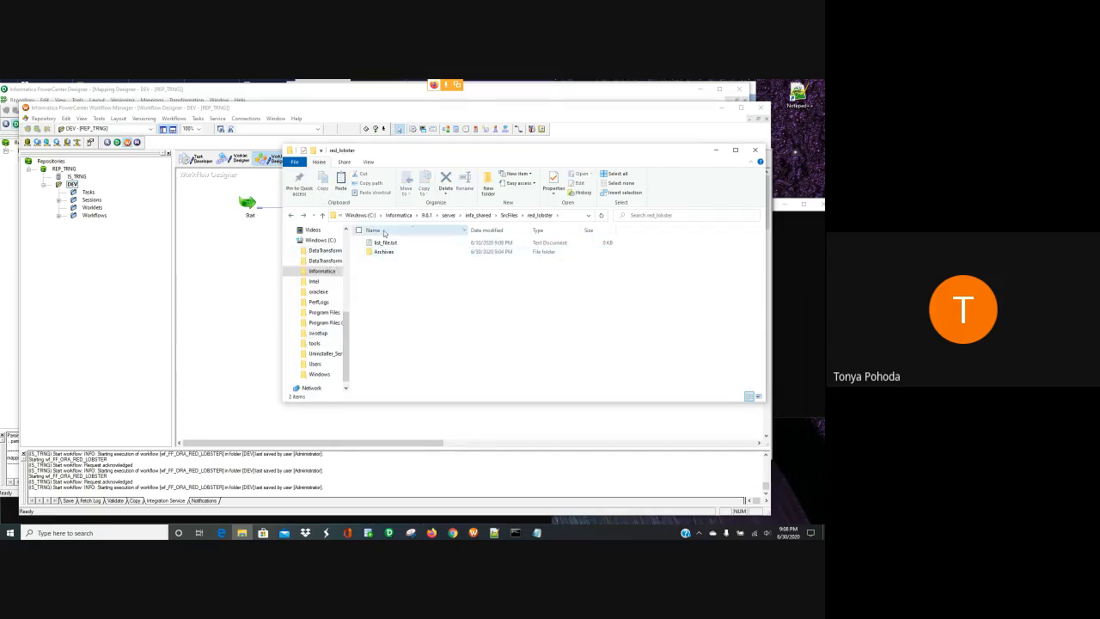
- Paste the three copied files into red_lobster and delete list_file.txt
{"action": "right_click", "coordinate": [388, 275]}
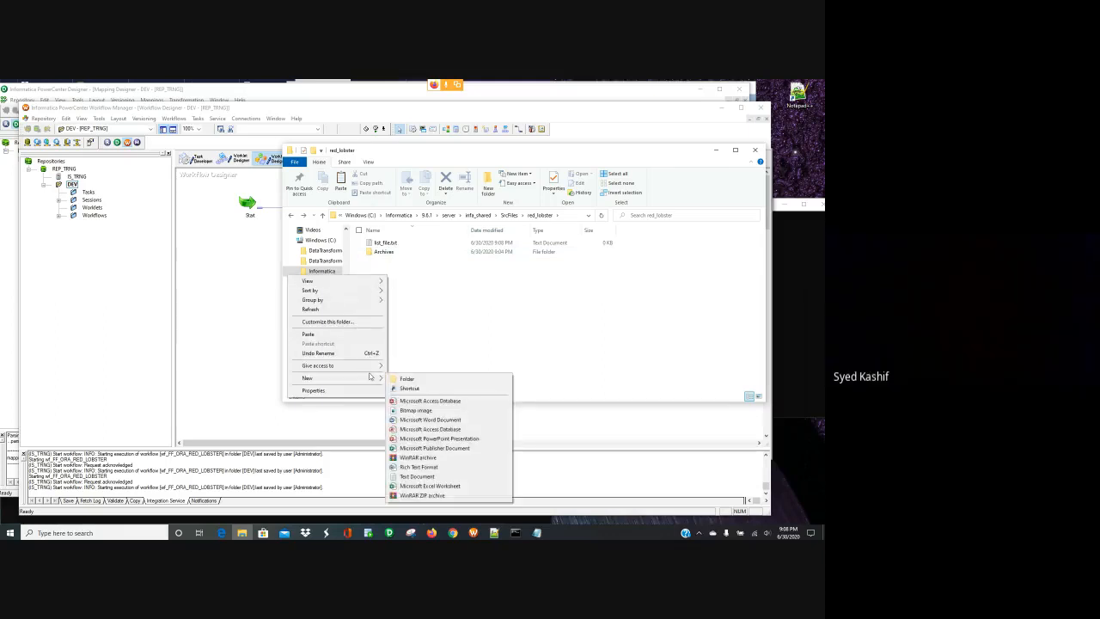
{"action": "left_click", "coordinate": [343, 333]}
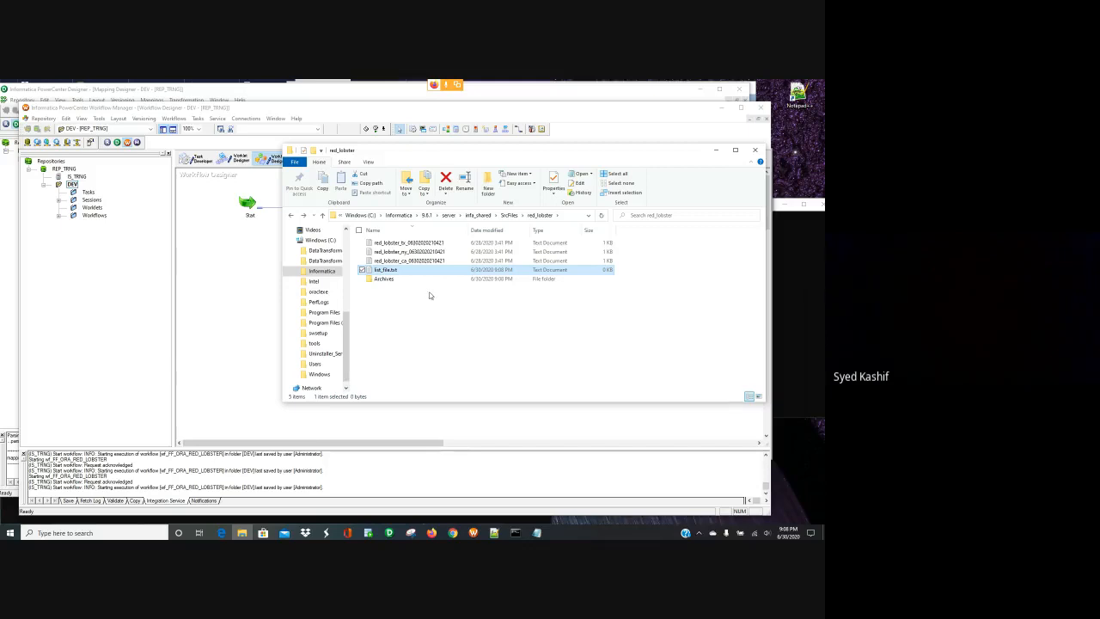
{"action": "key", "text": "Delete"}
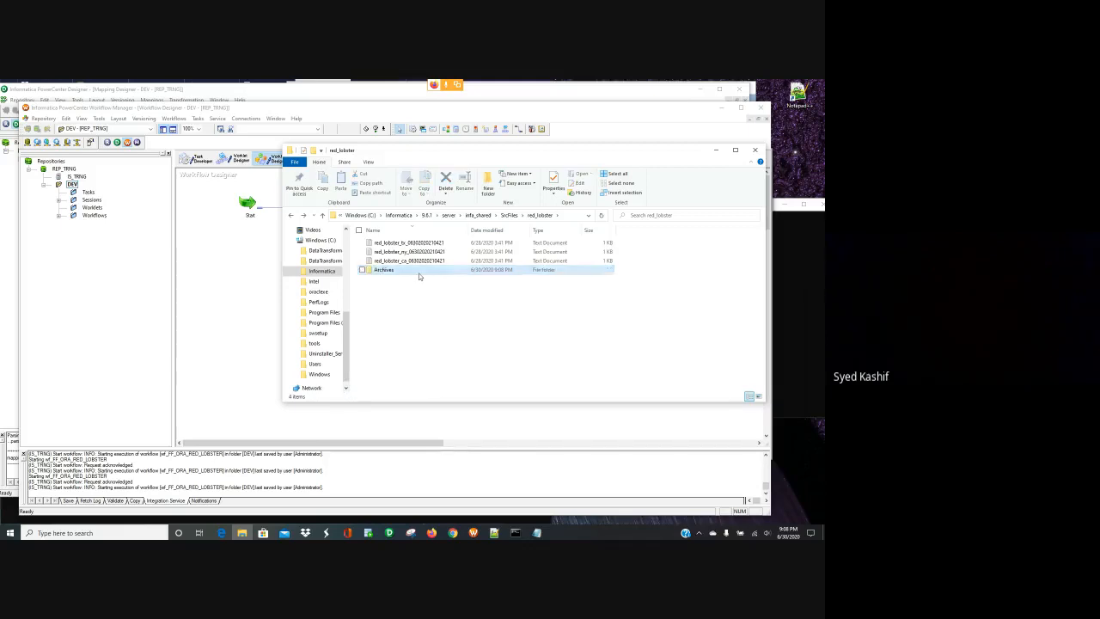
- Rename the copies to red_lobster_ca, red_lobster_ny and red_lobster_tx by trimming the timestamp suffix
{"action": "right_click", "coordinate": [446, 260]}
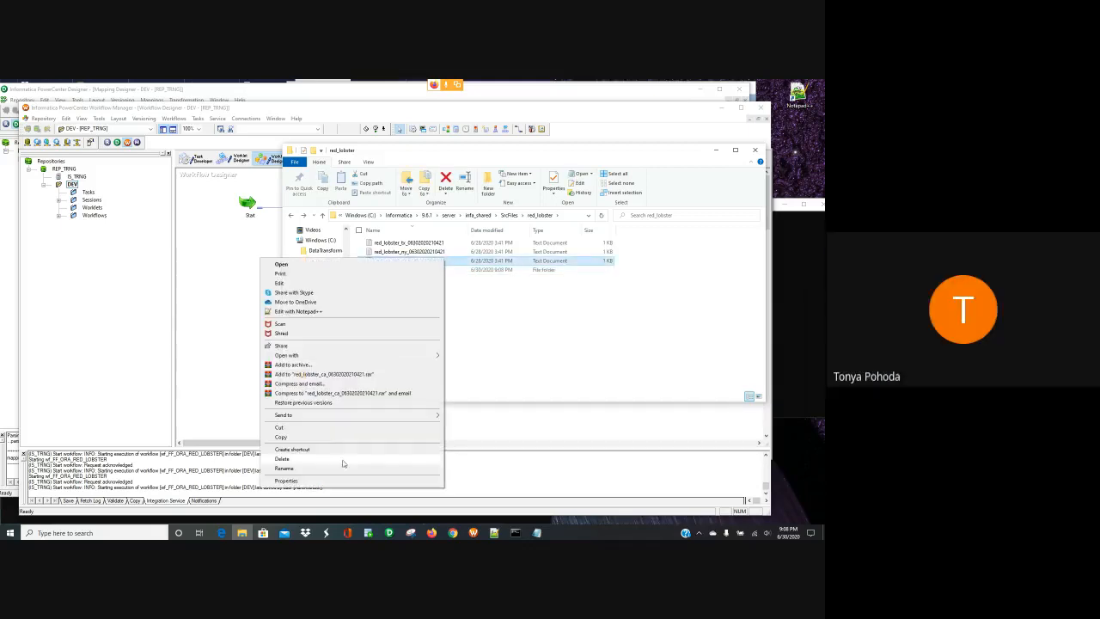
{"action": "left_click", "coordinate": [332, 468]}
{"action": "key", "text": "End"}
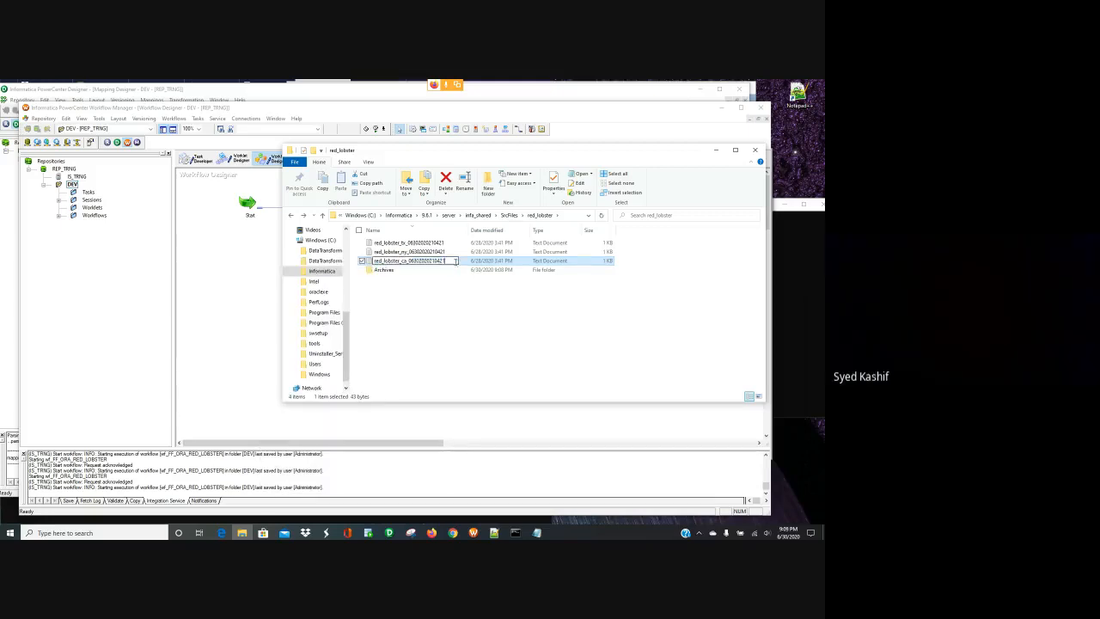
{"action": "key", "text": "BackSpace"}
{"action": "key", "text": "BackSpace"}
{"action": "key", "text": "BackSpace"}
{"action": "key", "text": "BackSpace"}
{"action": "key", "text": "BackSpace"}
{"action": "key", "text": "BackSpace"}
{"action": "key", "text": "BackSpace"}
{"action": "key", "text": "BackSpace"}
{"action": "key", "text": "BackSpace"}
{"action": "key", "text": "BackSpace"}
{"action": "key", "text": "BackSpace"}
{"action": "key", "text": "BackSpace"}
{"action": "key", "text": "BackSpace"}
{"action": "key", "text": "BackSpace"}
{"action": "right_click", "coordinate": [443, 252]}
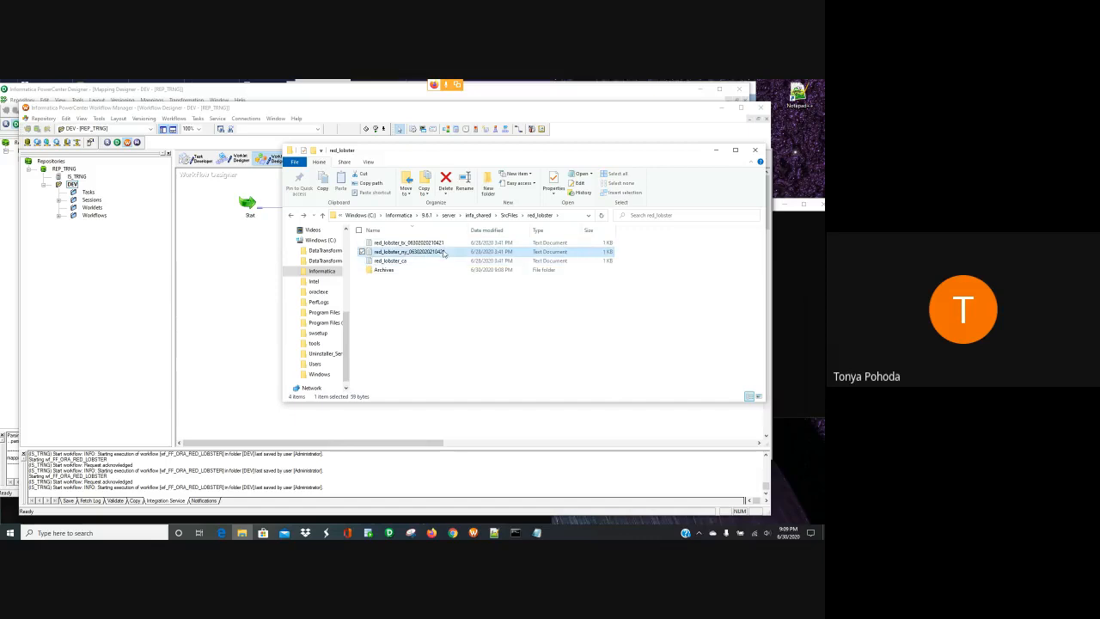
{"action": "left_click", "coordinate": [355, 460]}
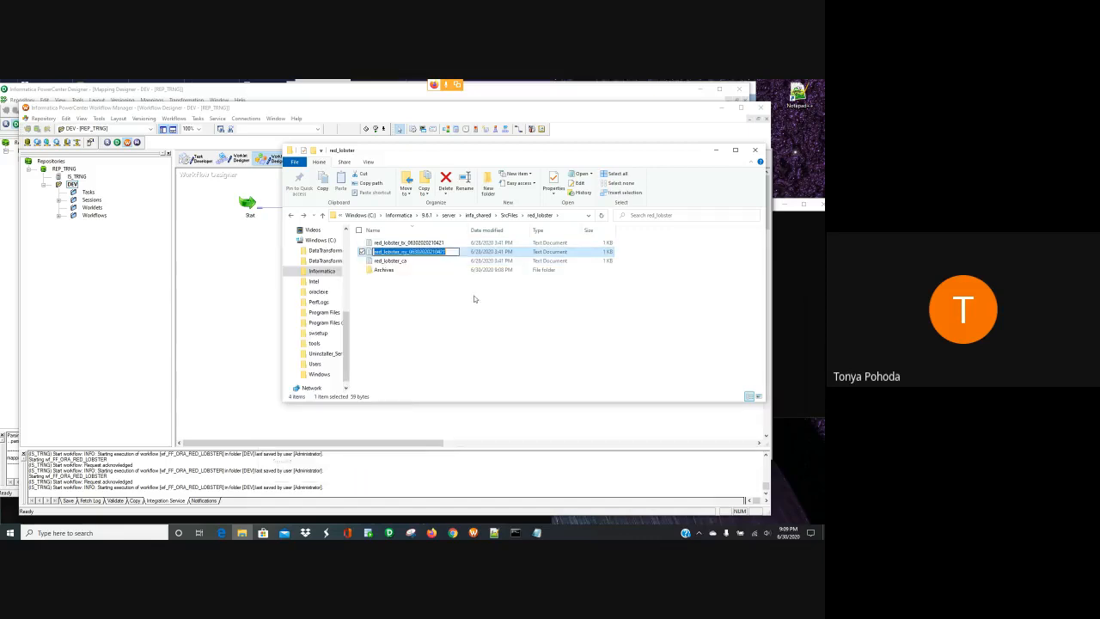
{"action": "key", "text": "End"}
{"action": "key", "text": "BackSpace"}
{"action": "key", "text": "BackSpace"}
{"action": "key", "text": "BackSpace"}
{"action": "key", "text": "BackSpace"}
{"action": "key", "text": "BackSpace"}
{"action": "key", "text": "BackSpace"}
{"action": "key", "text": "BackSpace"}
{"action": "key", "text": "BackSpace"}
{"action": "key", "text": "BackSpace"}
{"action": "key", "text": "BackSpace"}
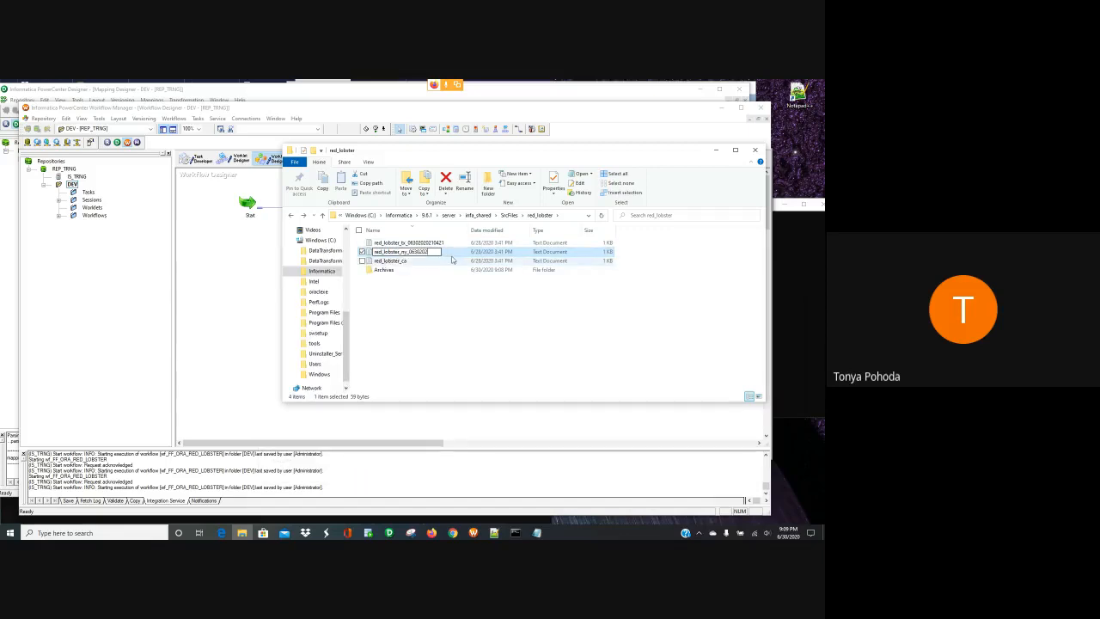
{"action": "key", "text": "BackSpace"}
{"action": "key", "text": "BackSpace"}
{"action": "key", "text": "BackSpace"}
{"action": "key", "text": "BackSpace"}
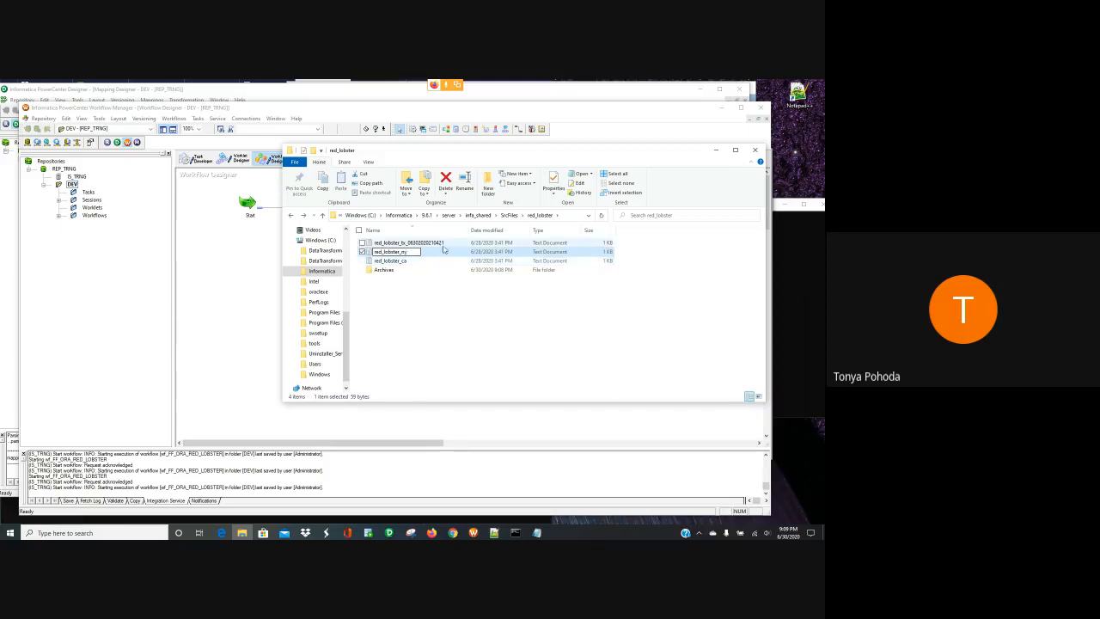
{"action": "right_click", "coordinate": [442, 241]}
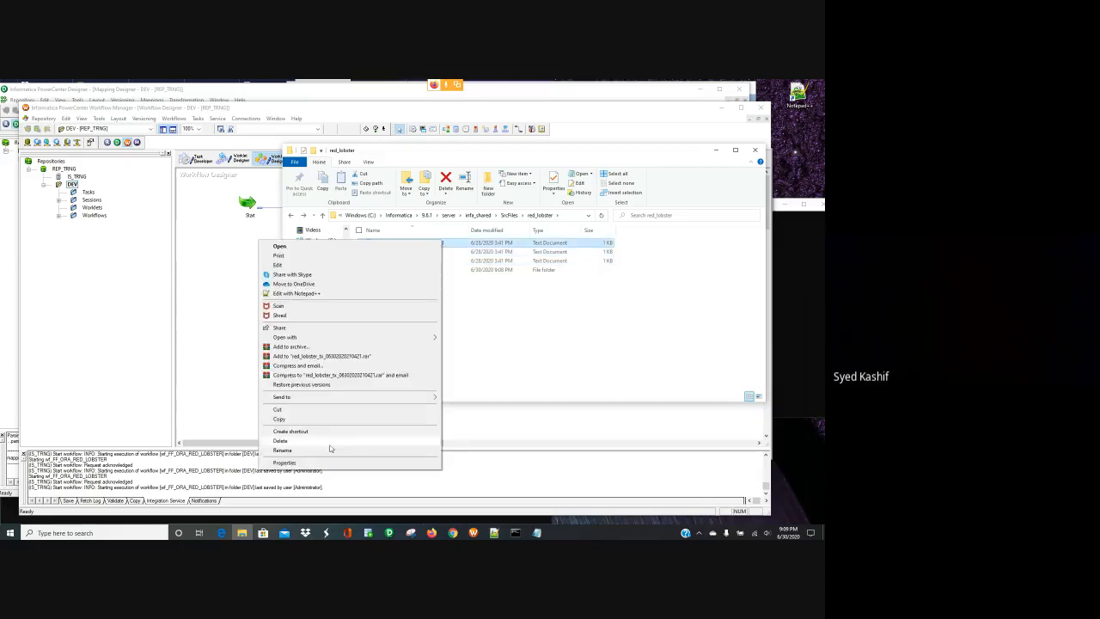
{"action": "left_click", "coordinate": [329, 451]}
{"action": "left_click", "coordinate": [454, 242]}
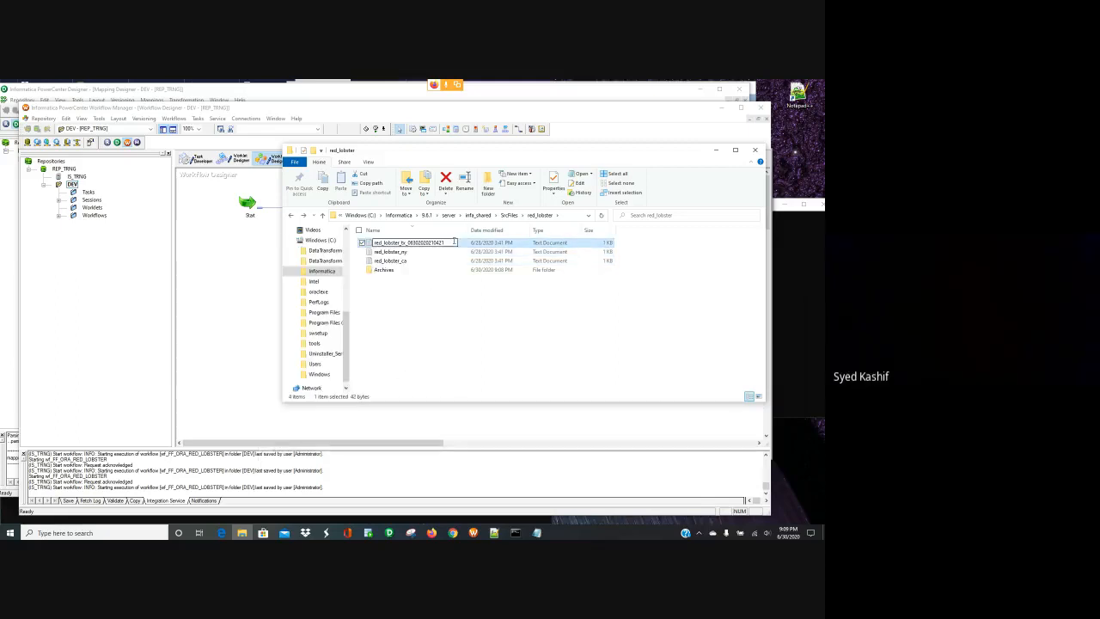
{"action": "key", "text": "BackSpace"}
{"action": "key", "text": "BackSpace"}
{"action": "key", "text": "BackSpace"}
{"action": "key", "text": "BackSpace"}
{"action": "key", "text": "BackSpace"}
{"action": "key", "text": "BackSpace"}
{"action": "key", "text": "BackSpace"}
{"action": "key", "text": "BackSpace"}
{"action": "key", "text": "BackSpace"}
{"action": "key", "text": "BackSpace"}
{"action": "key", "text": "BackSpace"}
{"action": "key", "text": "BackSpace"}
{"action": "key", "text": "BackSpace"}
- Finish the tx rename and start another run of wf_FF_ORA_RED_LOBSTER from Workflow Manager
{"action": "left_click", "coordinate": [436, 339]}
{"action": "left_click", "coordinate": [235, 279]}
{"action": "left_click", "coordinate": [378, 206]}
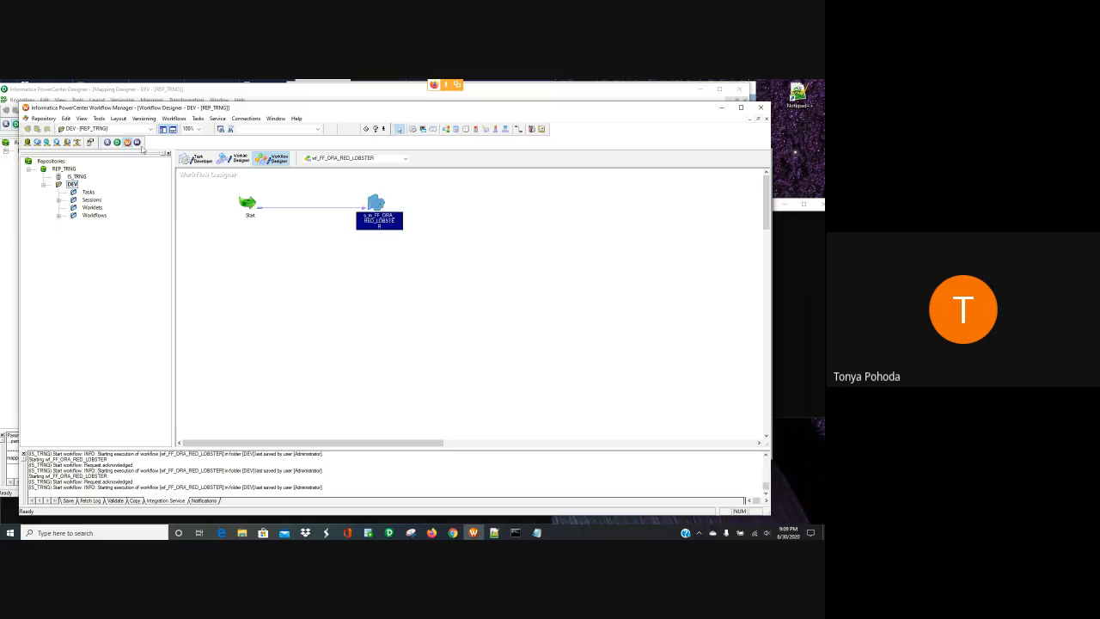
{"action": "left_click", "coordinate": [174, 119]}
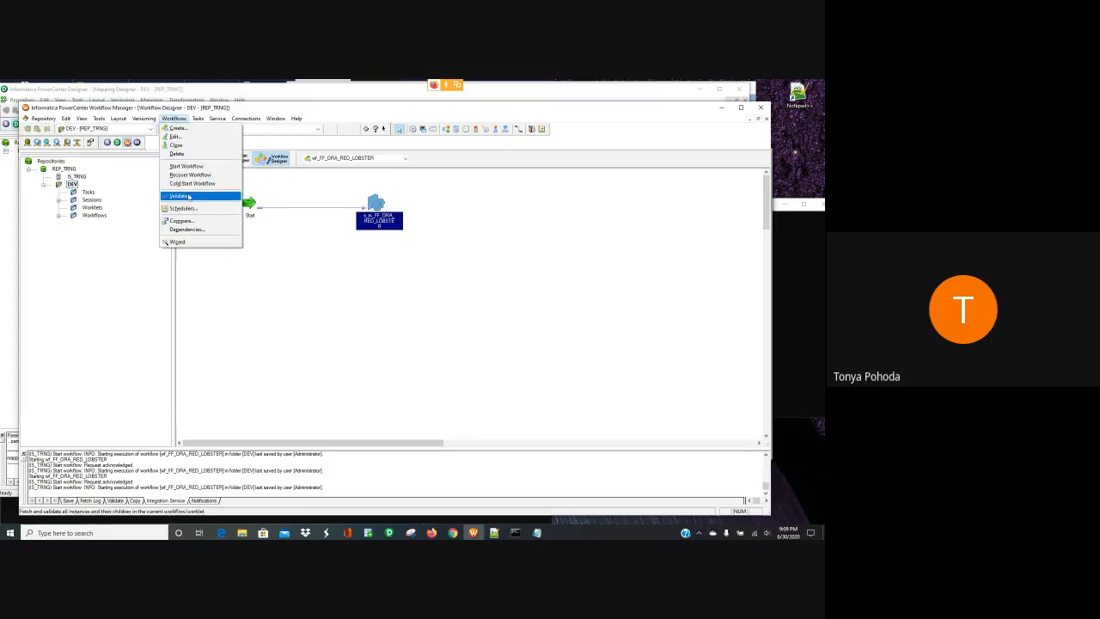
{"action": "left_click", "coordinate": [193, 167]}
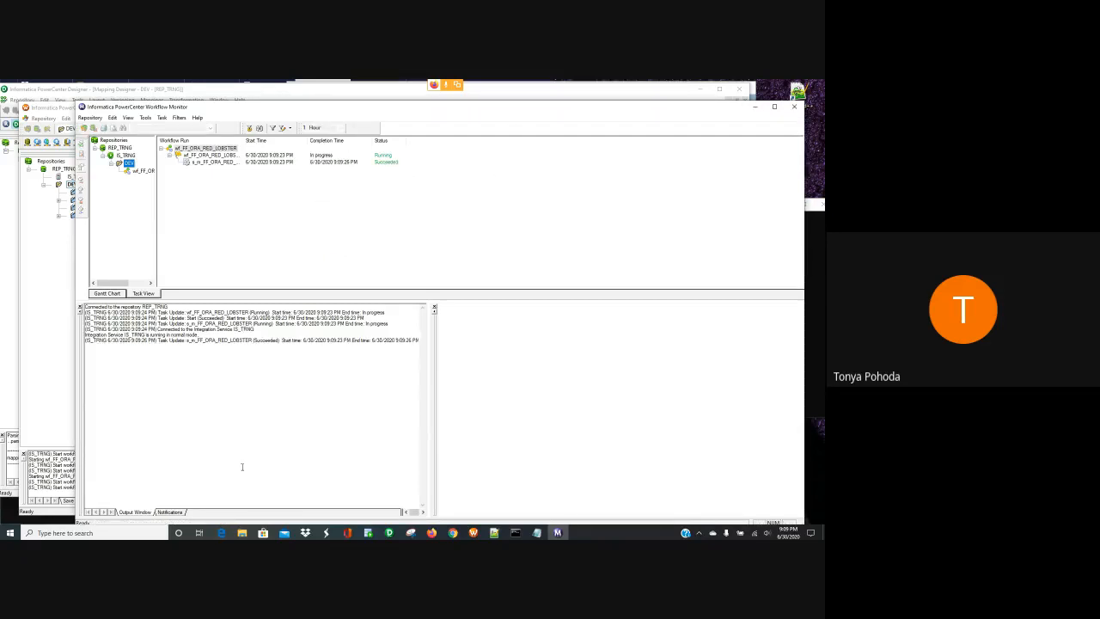
{"action": "mouse_move", "coordinate": [368, 533]}
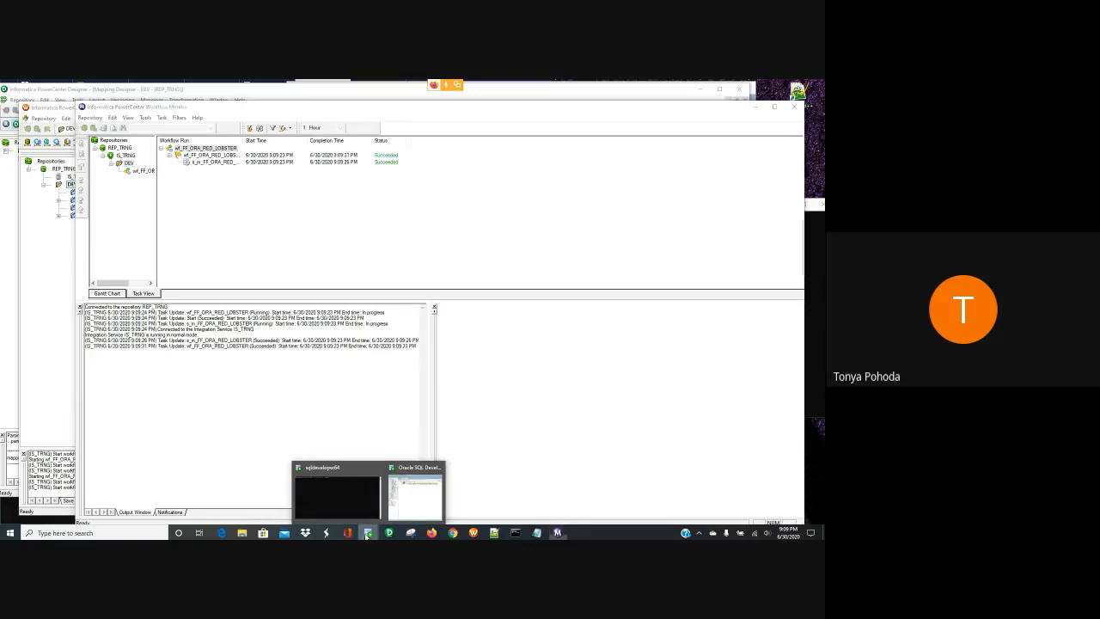
- Reopen RED_LOBSTER_ALL in SQL Developer and view its three loaded rows (empids 3, 1, 4)
{"action": "left_click", "coordinate": [420, 513]}
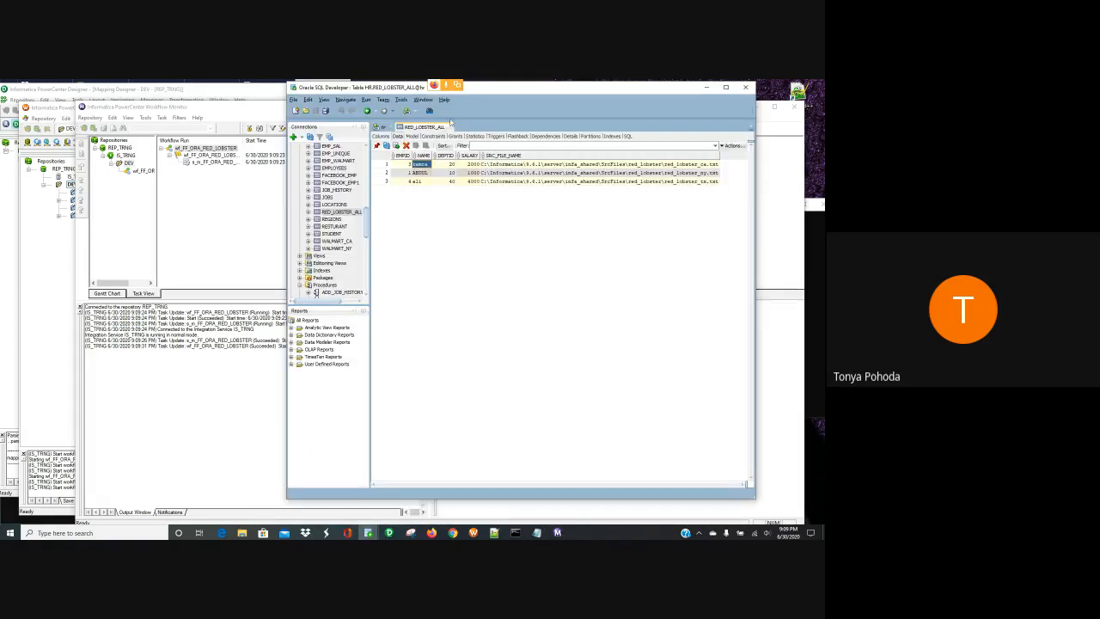
{"action": "left_click", "coordinate": [451, 126]}
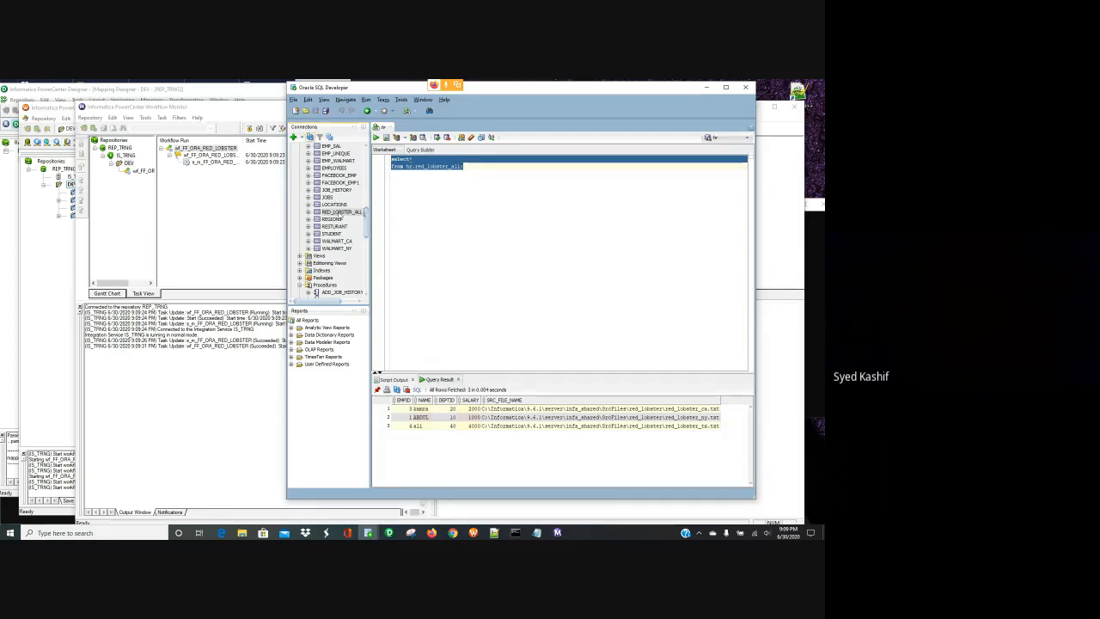
{"action": "left_click", "coordinate": [341, 213]}
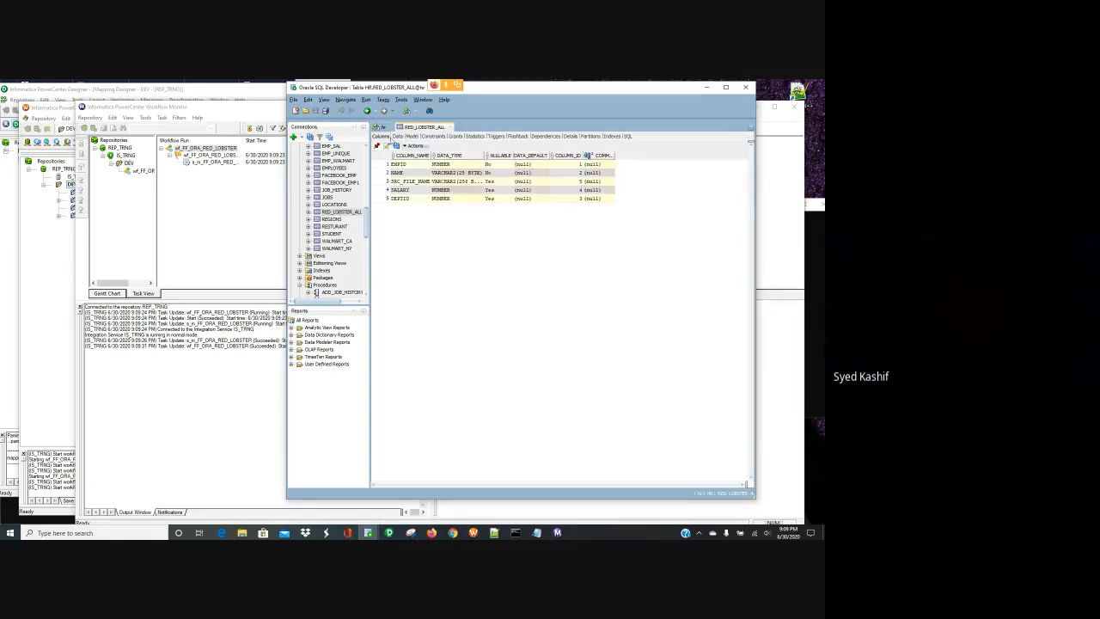
{"action": "left_click", "coordinate": [397, 136]}
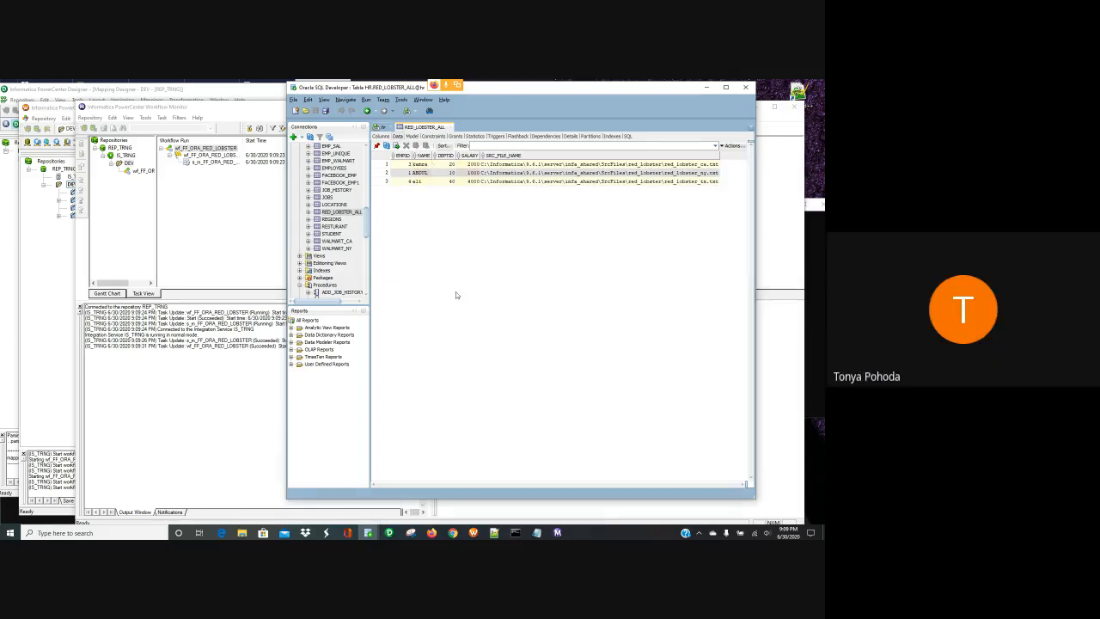
{"action": "left_click", "coordinate": [216, 230]}
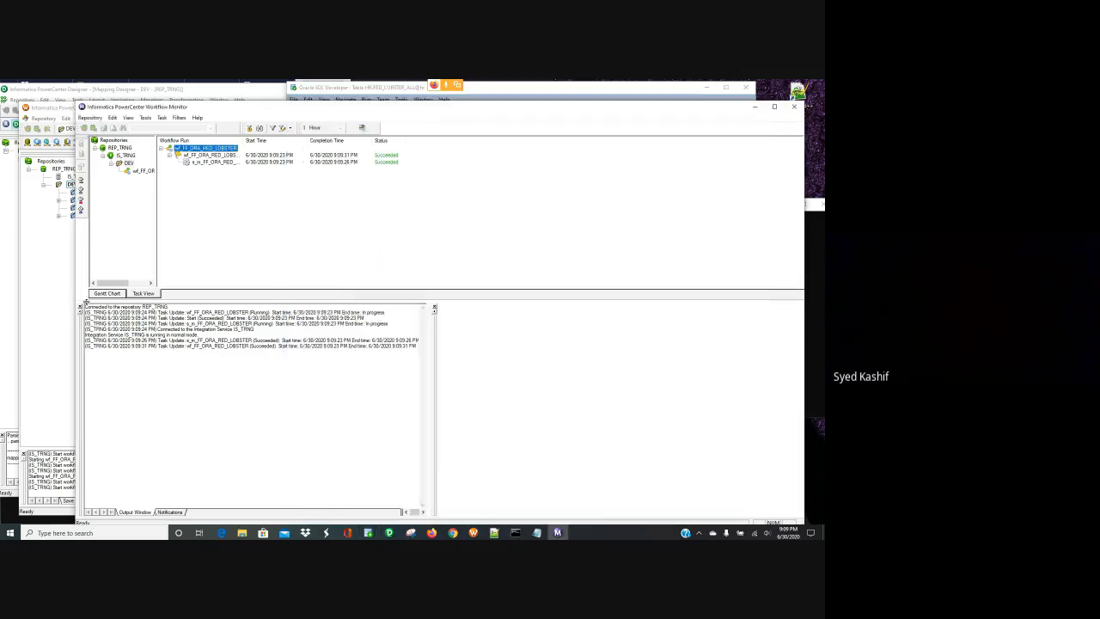
- Close Workflow Monitor and refresh the s_m_FF_ORA_RED_LOBSTER session's mapping
{"action": "left_click", "coordinate": [793, 107]}
{"action": "left_click", "coordinate": [121, 344]}
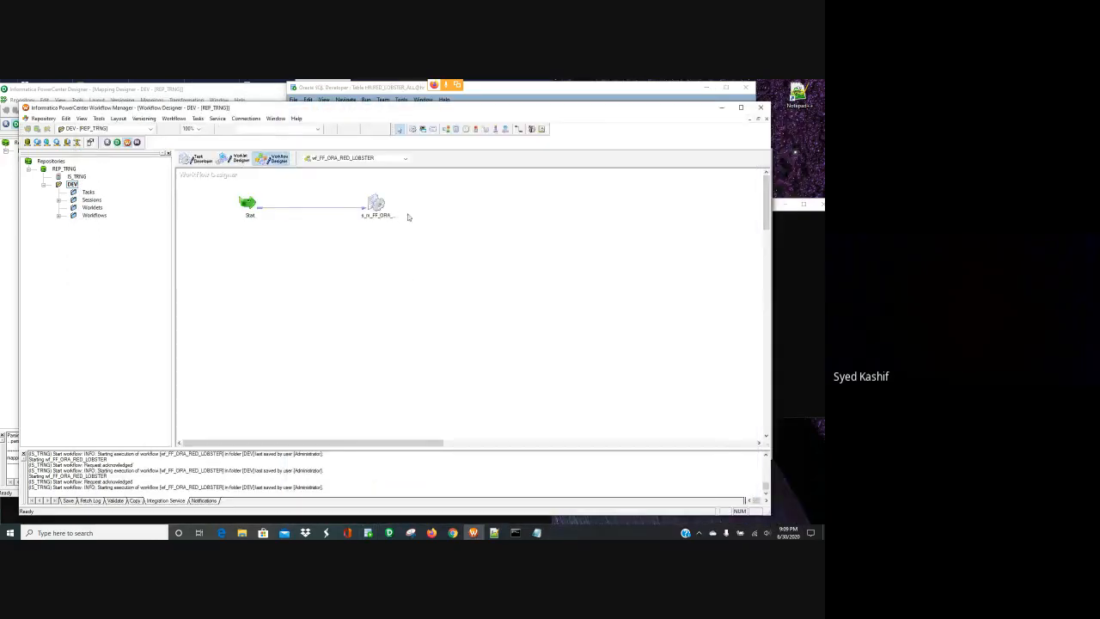
{"action": "left_click", "coordinate": [378, 204]}
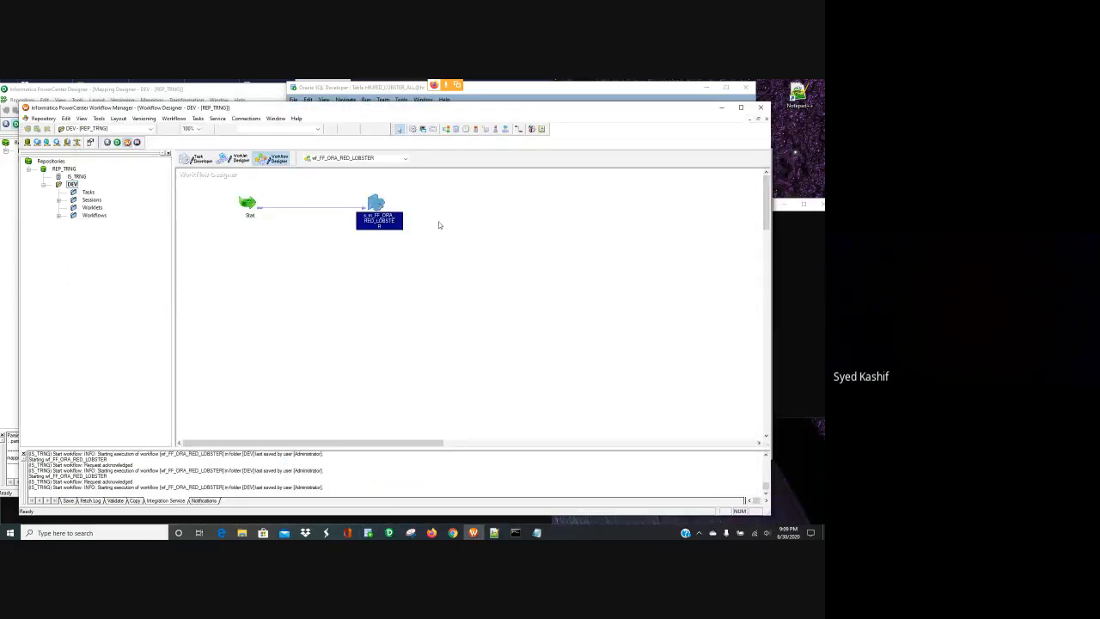
{"action": "right_click", "coordinate": [373, 203]}
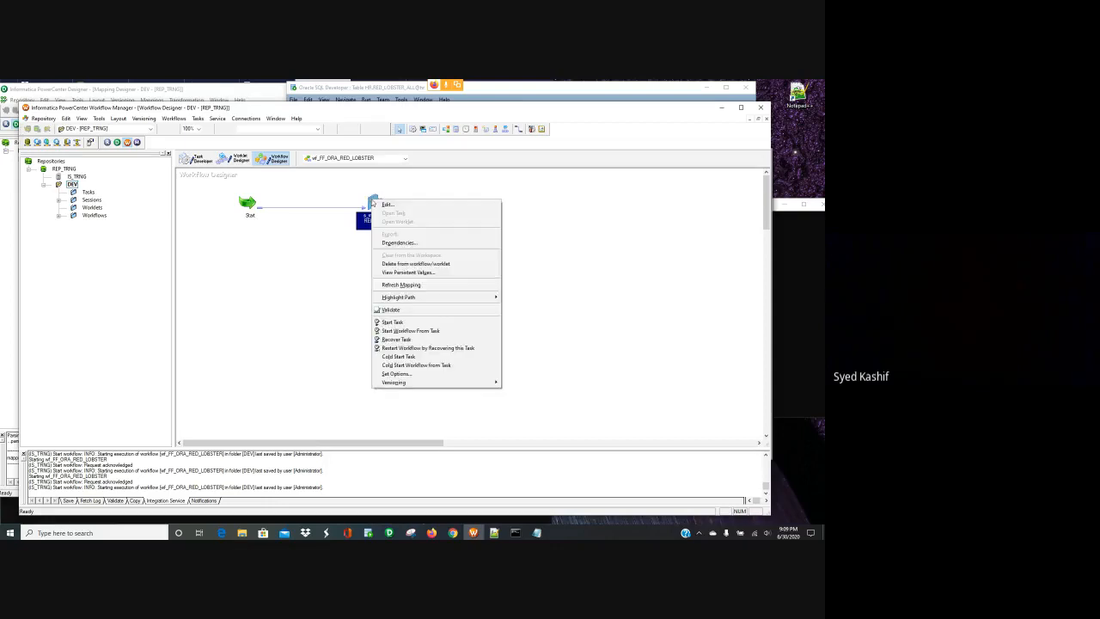
{"action": "left_click", "coordinate": [407, 285]}
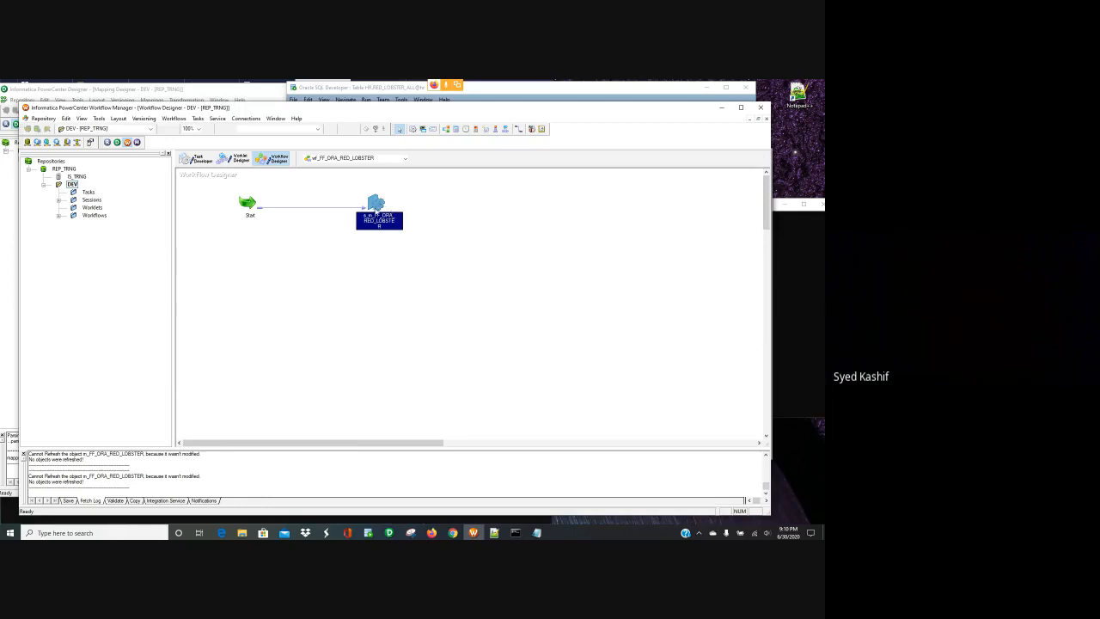
{"action": "right_click", "coordinate": [375, 212]}
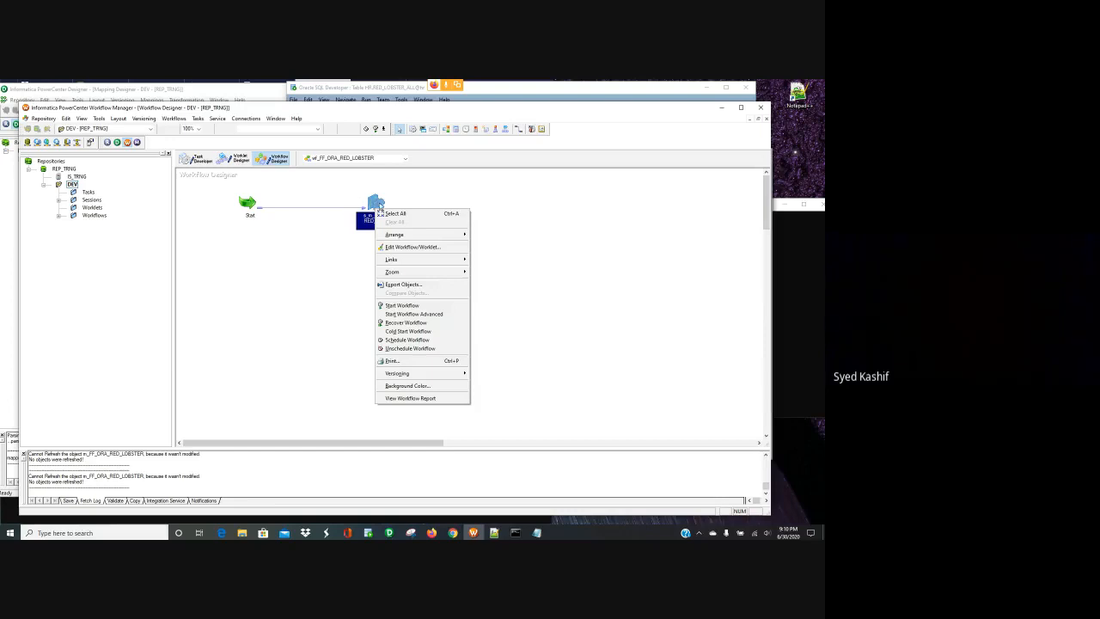
{"action": "left_click", "coordinate": [378, 207]}
- Validate the session, save, dismiss the no-changes notice, and show the Task Developer workspace
{"action": "right_click", "coordinate": [375, 203]}
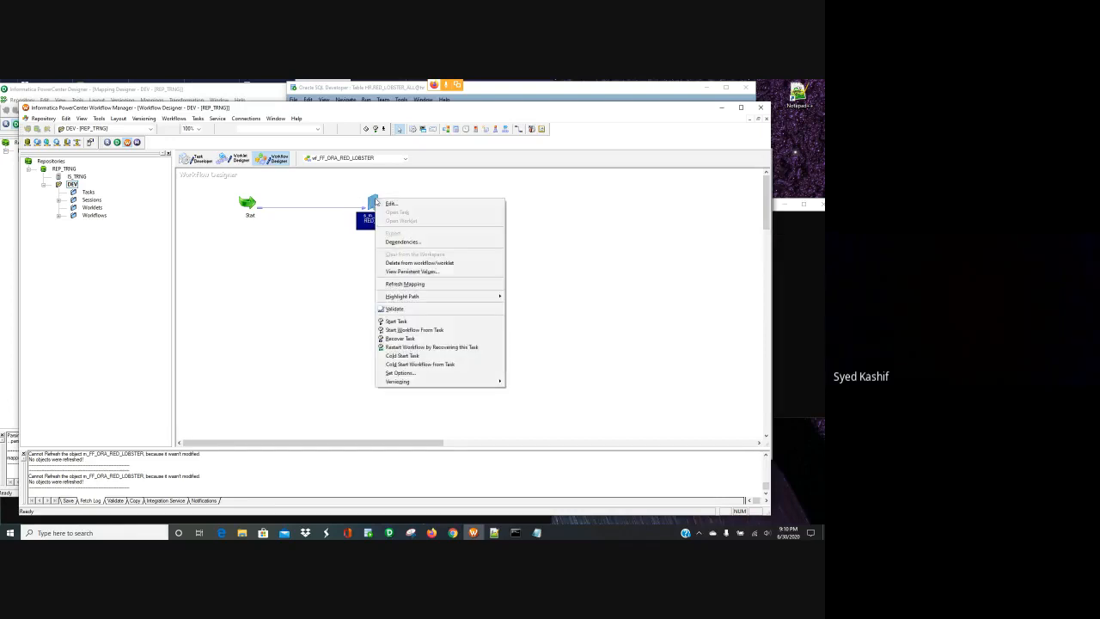
{"action": "left_click", "coordinate": [407, 310]}
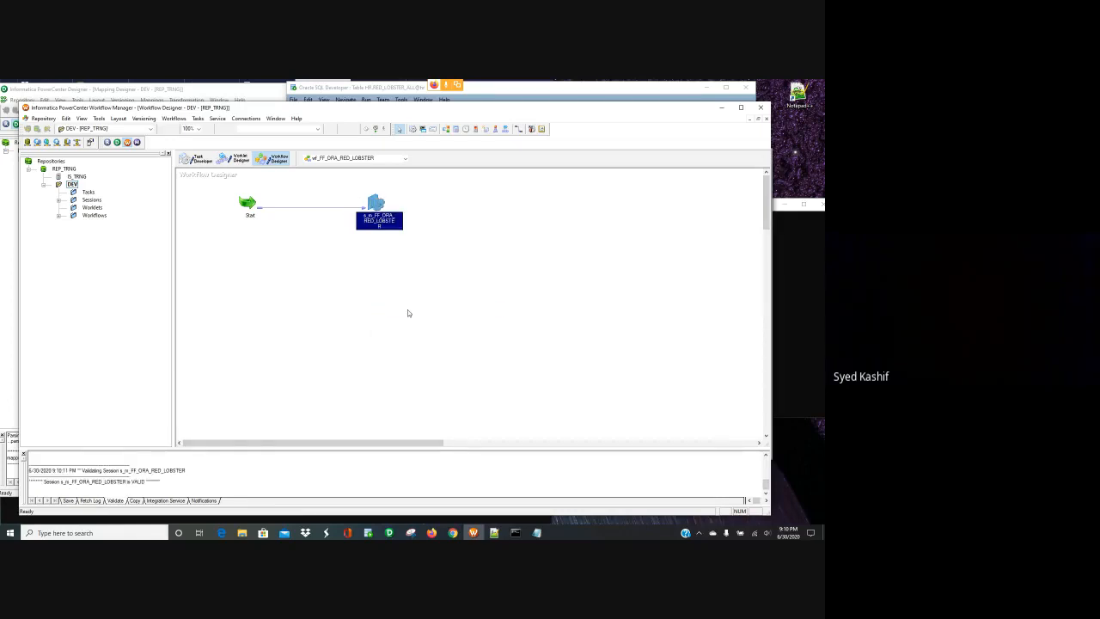
{"action": "key", "text": "ctrl+s"}
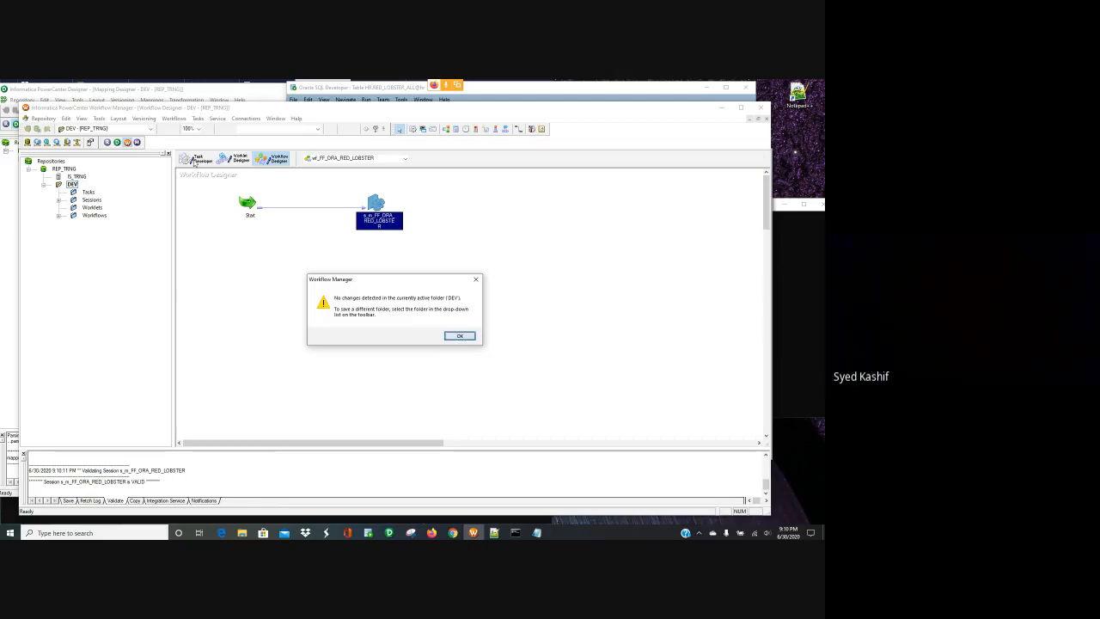
{"action": "left_click", "coordinate": [464, 338]}
{"action": "left_click", "coordinate": [197, 159]}
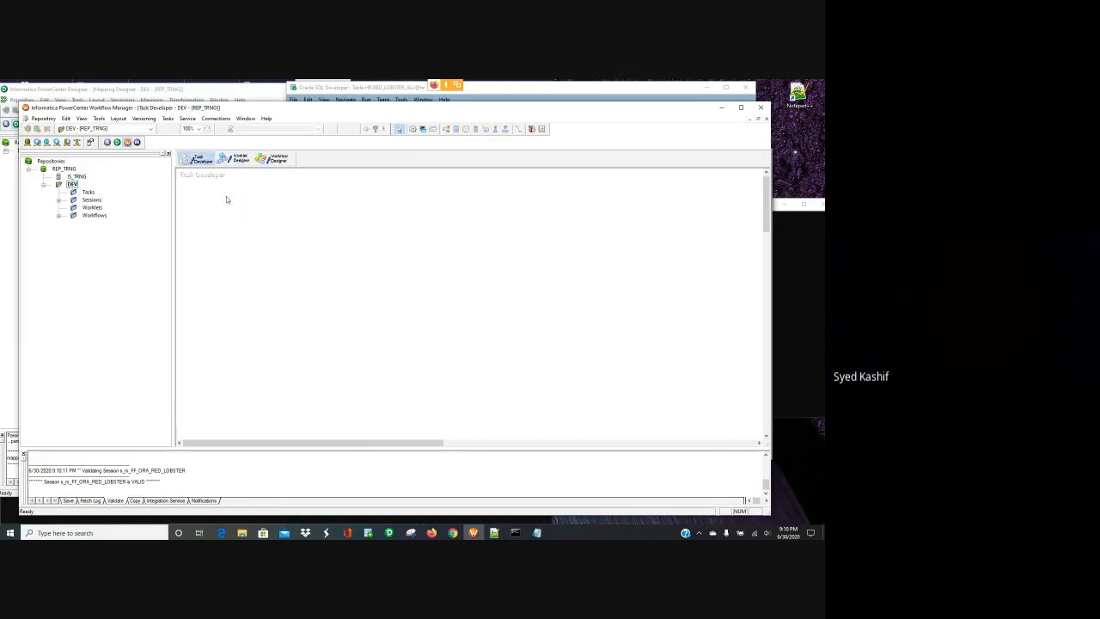
- Rearrange the m_FF_ORA_EMP mapping by moving the target and the Source Qualifier up and right
{"action": "left_click", "coordinate": [389, 533]}
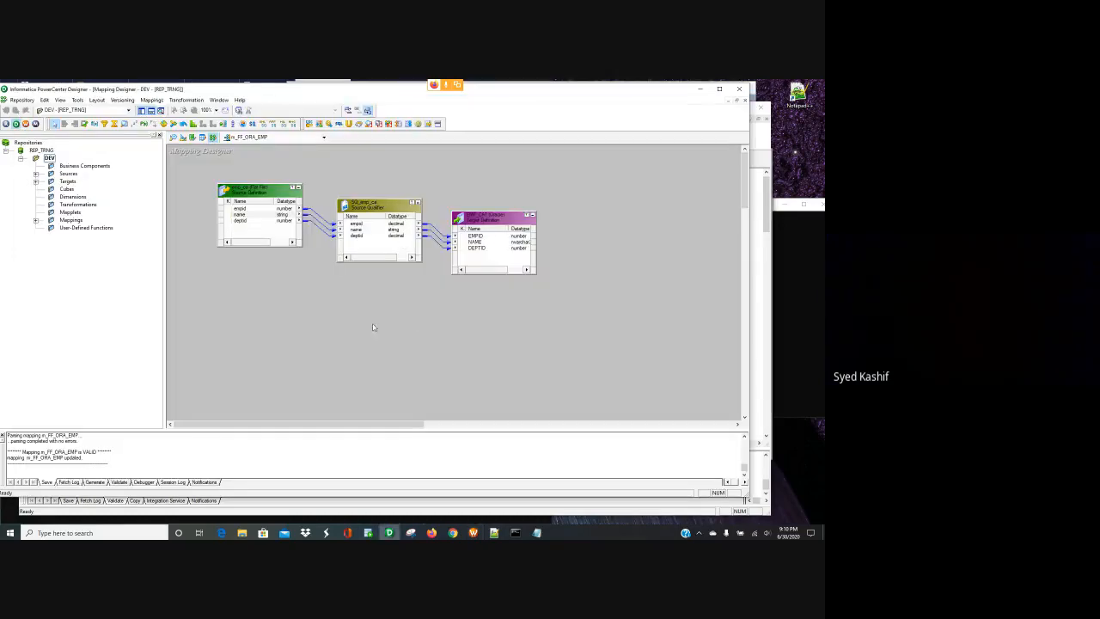
{"action": "left_click_drag", "start_coordinate": [500, 222], "coordinate": [528, 198]}
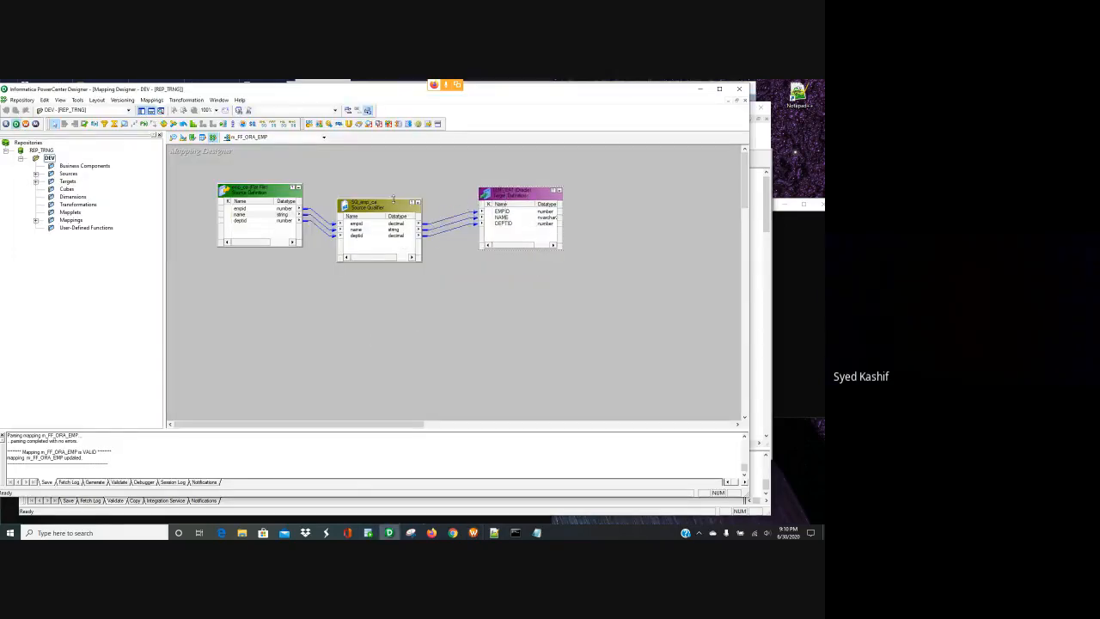
{"action": "left_click", "coordinate": [383, 207]}
{"action": "left_click_drag", "start_coordinate": [383, 208], "coordinate": [396, 200]}
- Validate the m_FF_ORA_EMP mapping and save it to the repository
{"action": "left_click", "coordinate": [152, 99]}
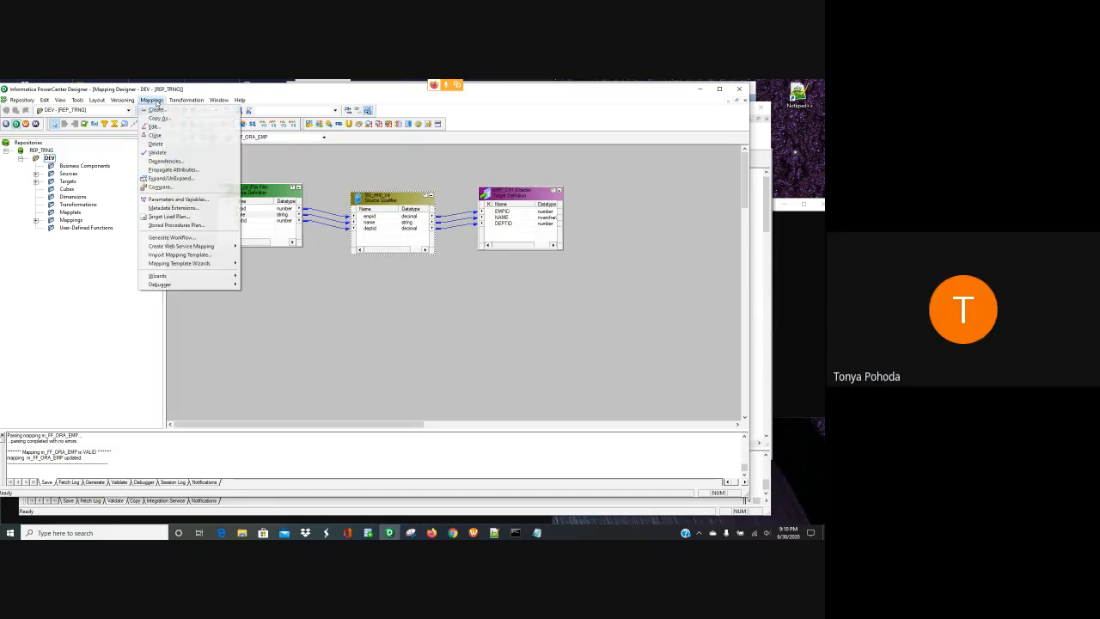
{"action": "left_click", "coordinate": [172, 152]}
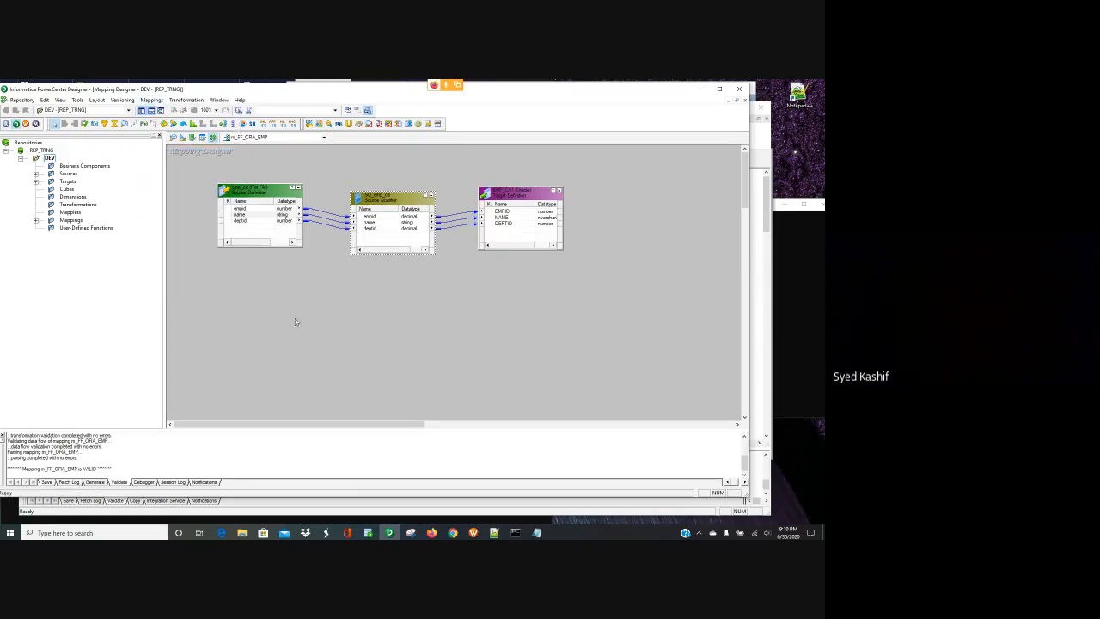
{"action": "key", "text": "ctrl+s"}
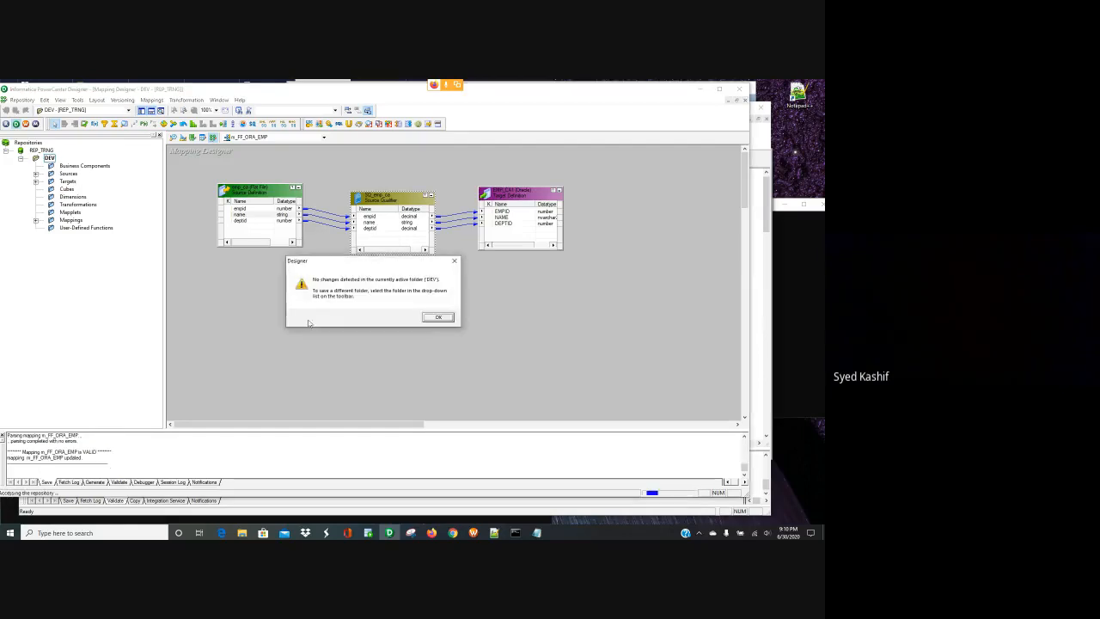
{"action": "left_click", "coordinate": [439, 317]}
- Review the ports of the emp_ca source, the SQ_emp_ca Source Qualifier and the EMP_CA1 target
{"action": "left_click", "coordinate": [250, 216]}
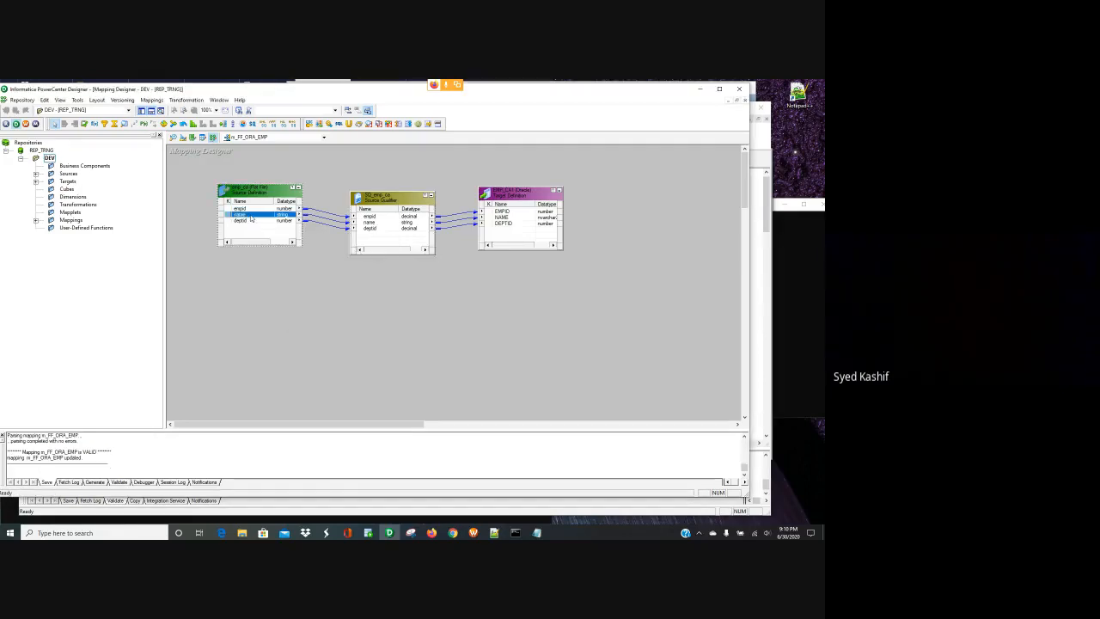
{"action": "double_click", "coordinate": [250, 219]}
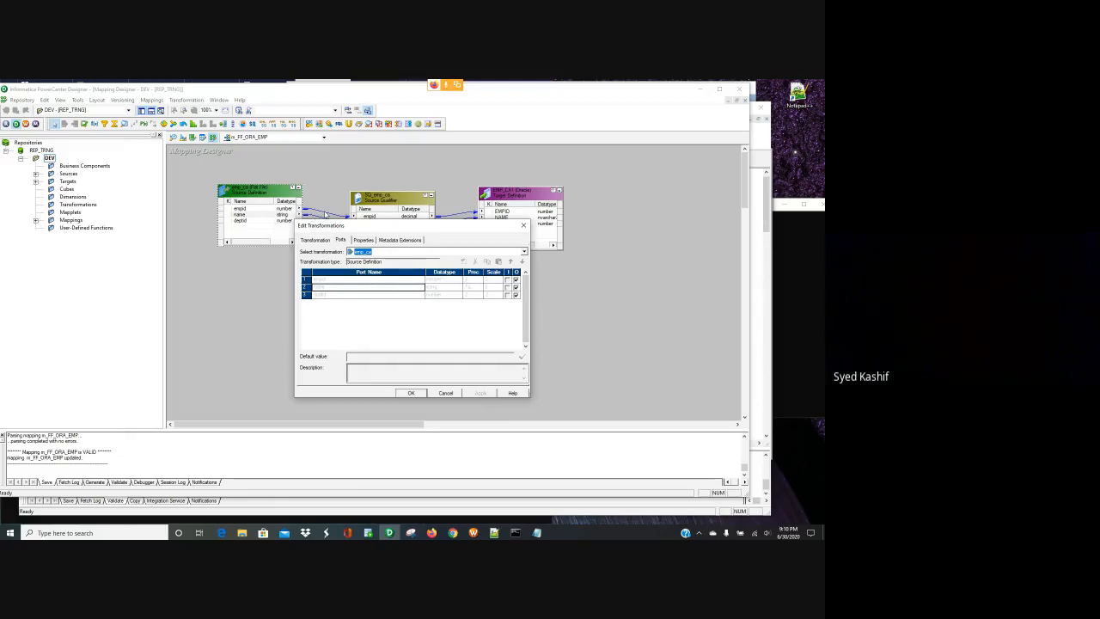
{"action": "left_click", "coordinate": [422, 393]}
{"action": "double_click", "coordinate": [383, 225]}
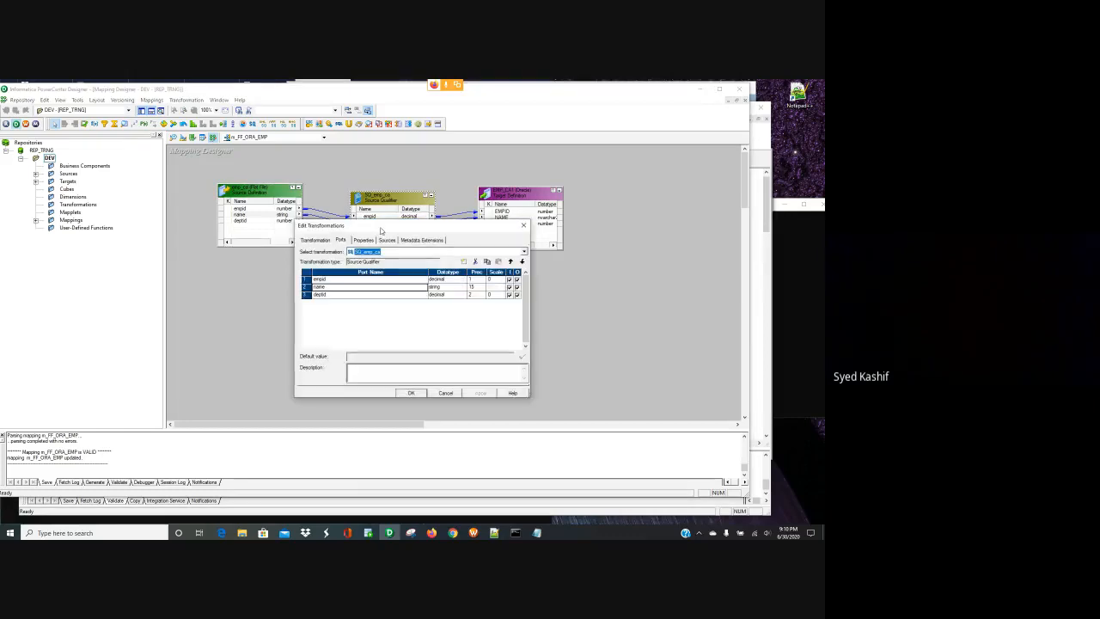
{"action": "left_click", "coordinate": [418, 395]}
{"action": "double_click", "coordinate": [519, 219]}
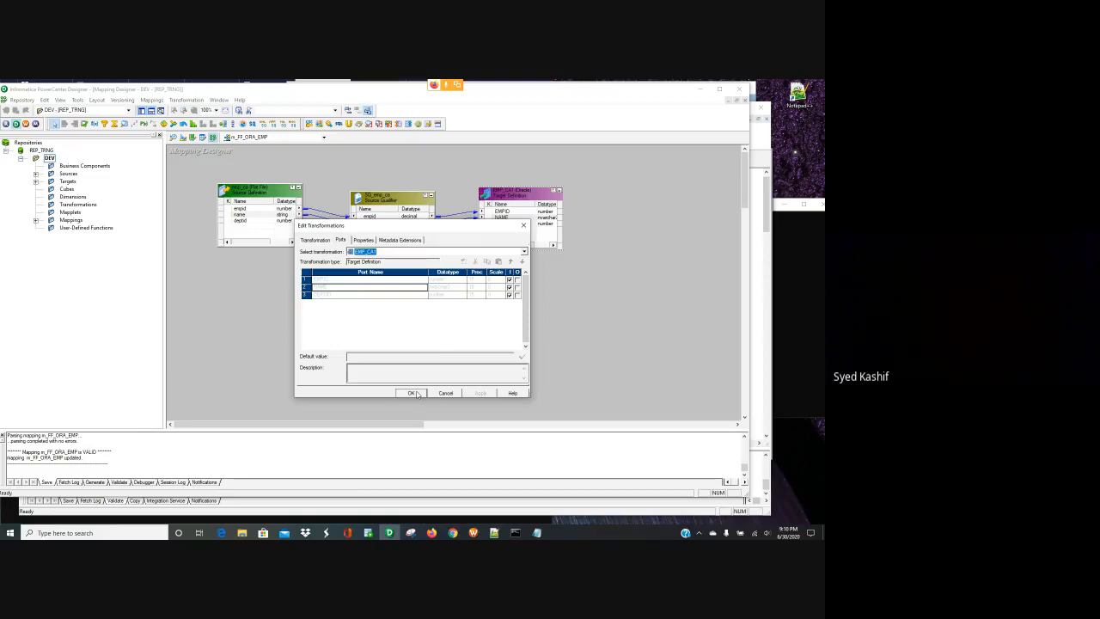
{"action": "left_click", "coordinate": [413, 392]}
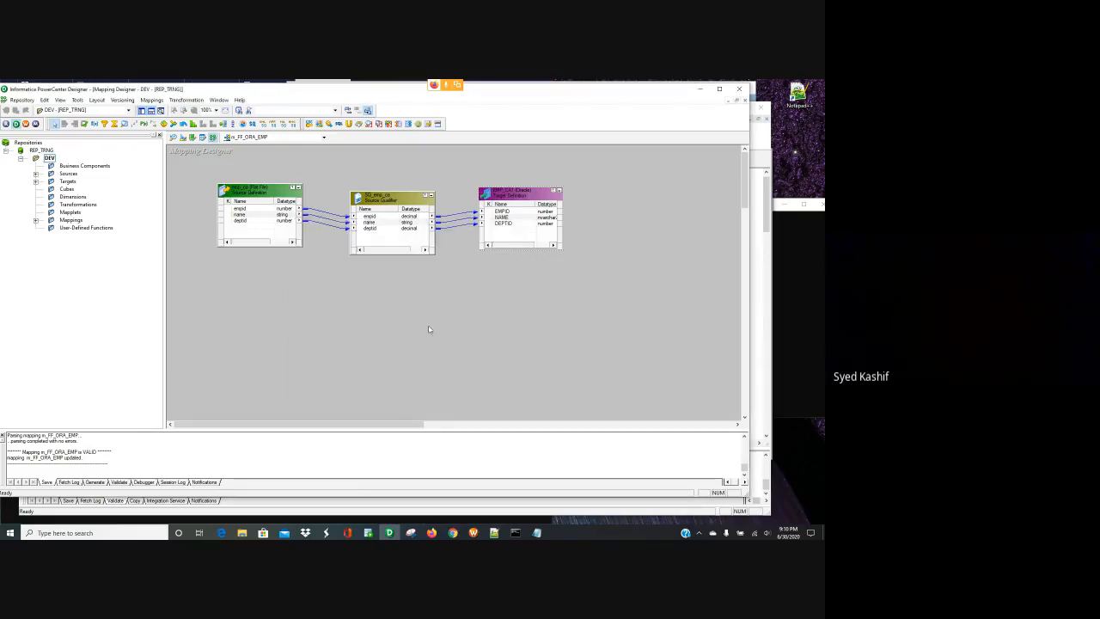
{"action": "left_click", "coordinate": [251, 218]}
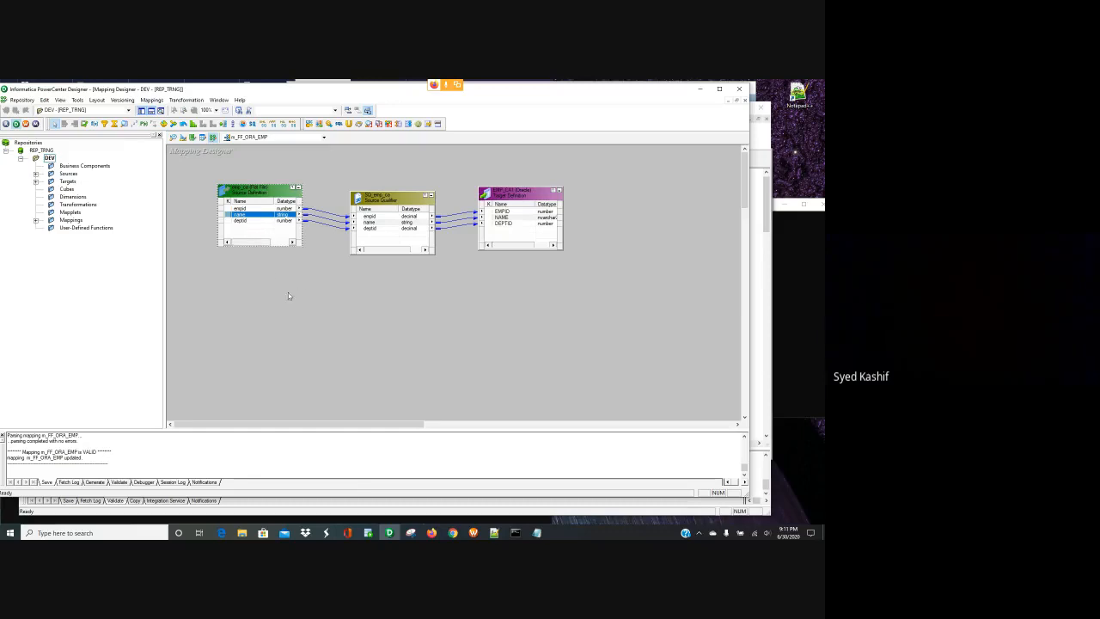
- Read the red_lobster_ca file in red_lobster's Archives folder, then close it and minimize Explorer
{"action": "left_click", "coordinate": [242, 533]}
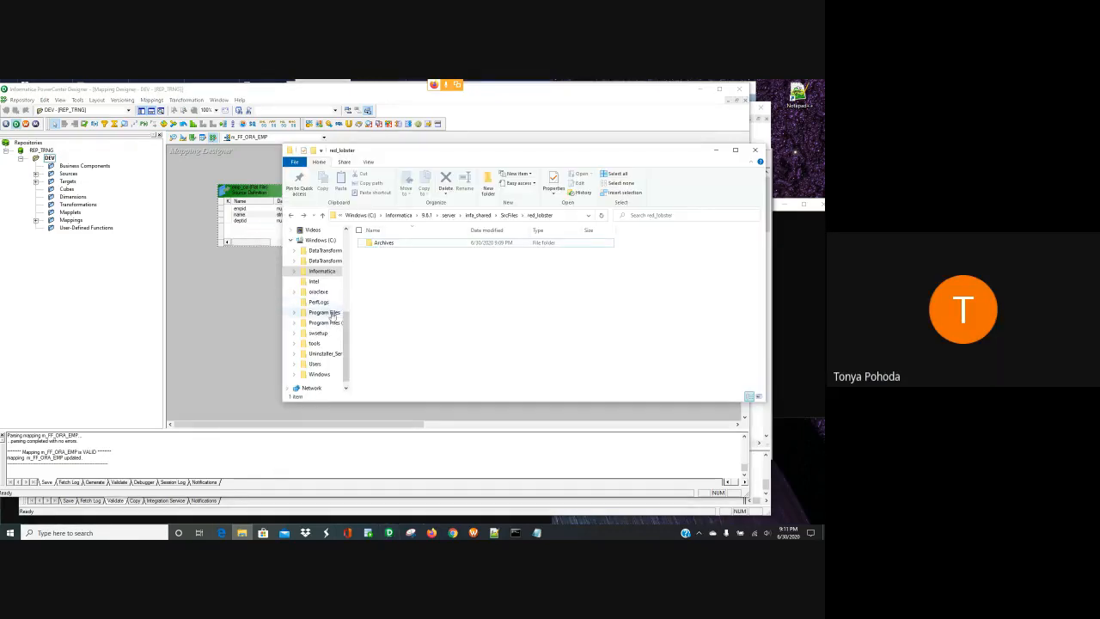
{"action": "scroll", "coordinate": [331, 318], "scroll_direction": "up", "scroll_amount": 1}
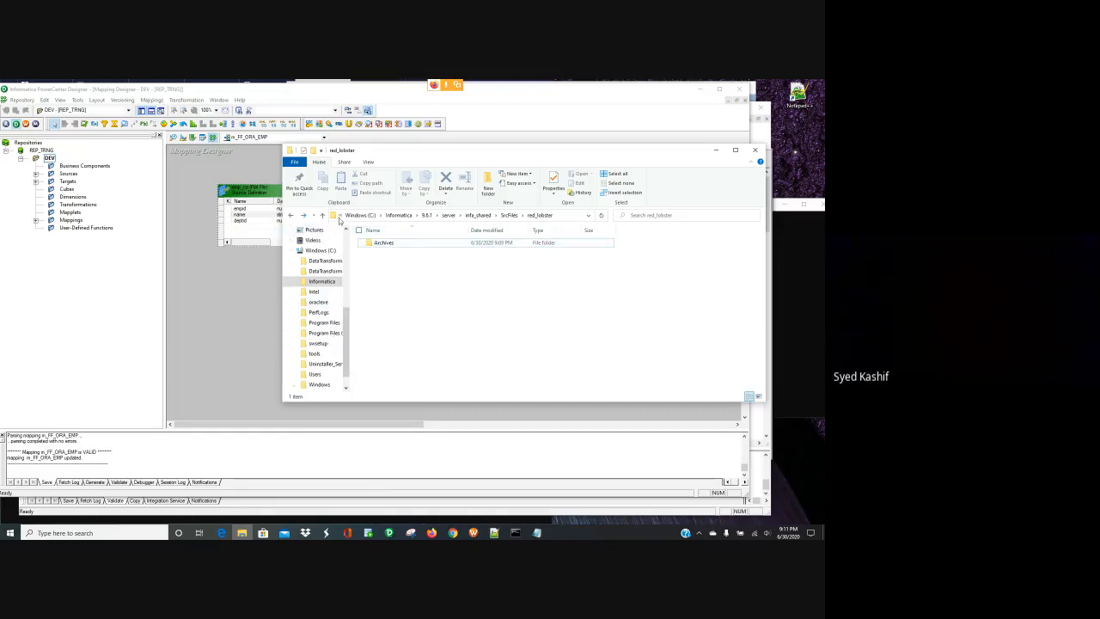
{"action": "double_click", "coordinate": [385, 243]}
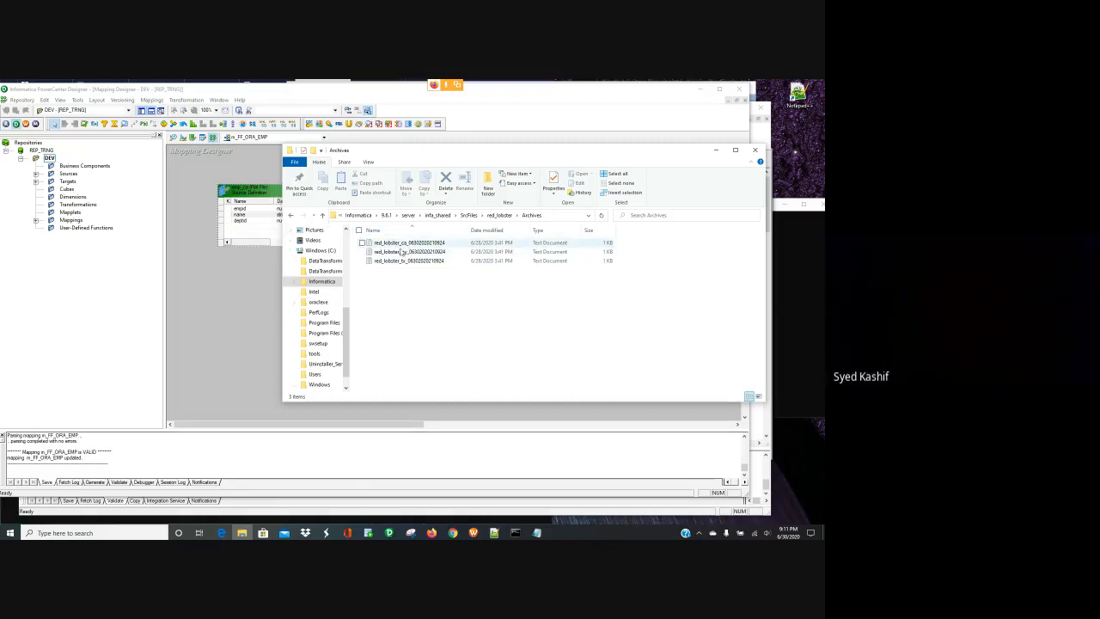
{"action": "double_click", "coordinate": [400, 244]}
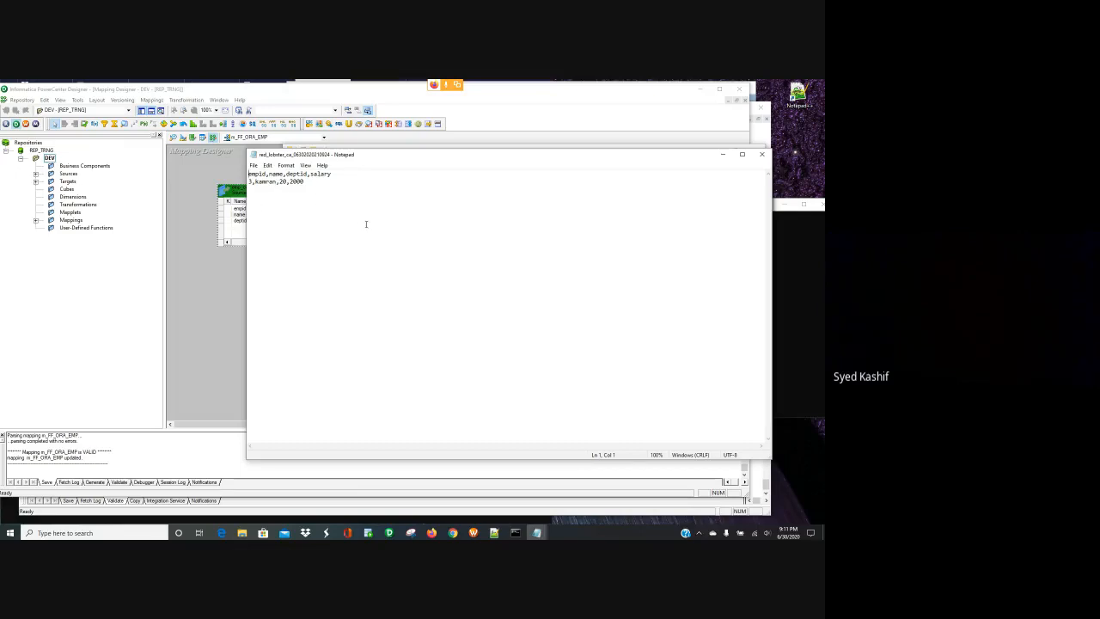
{"action": "left_click", "coordinate": [764, 154]}
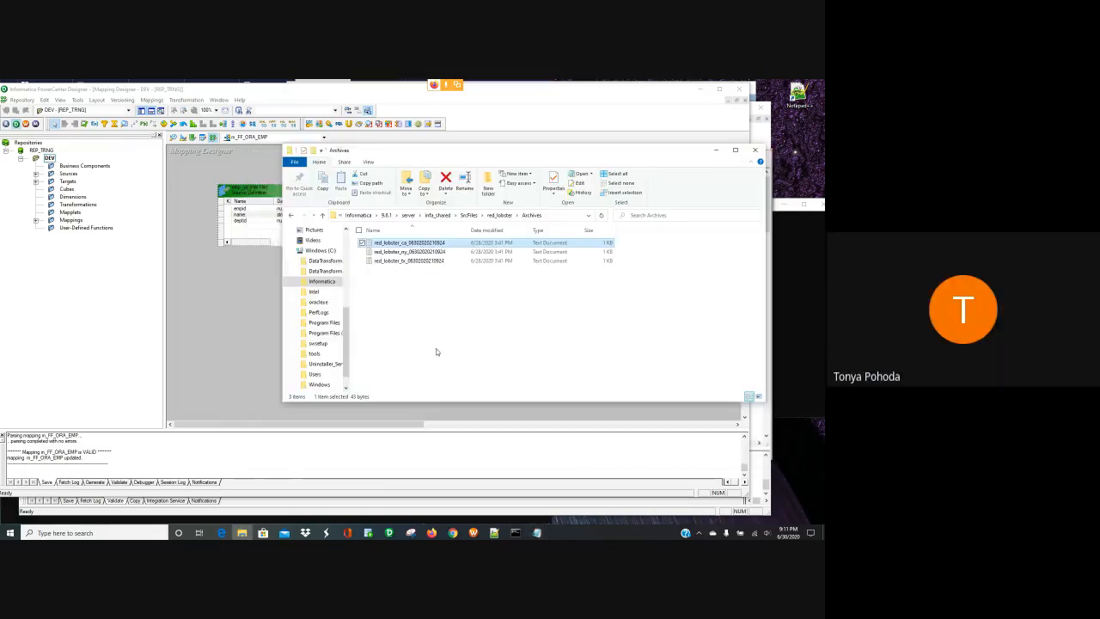
{"action": "left_click", "coordinate": [715, 149]}
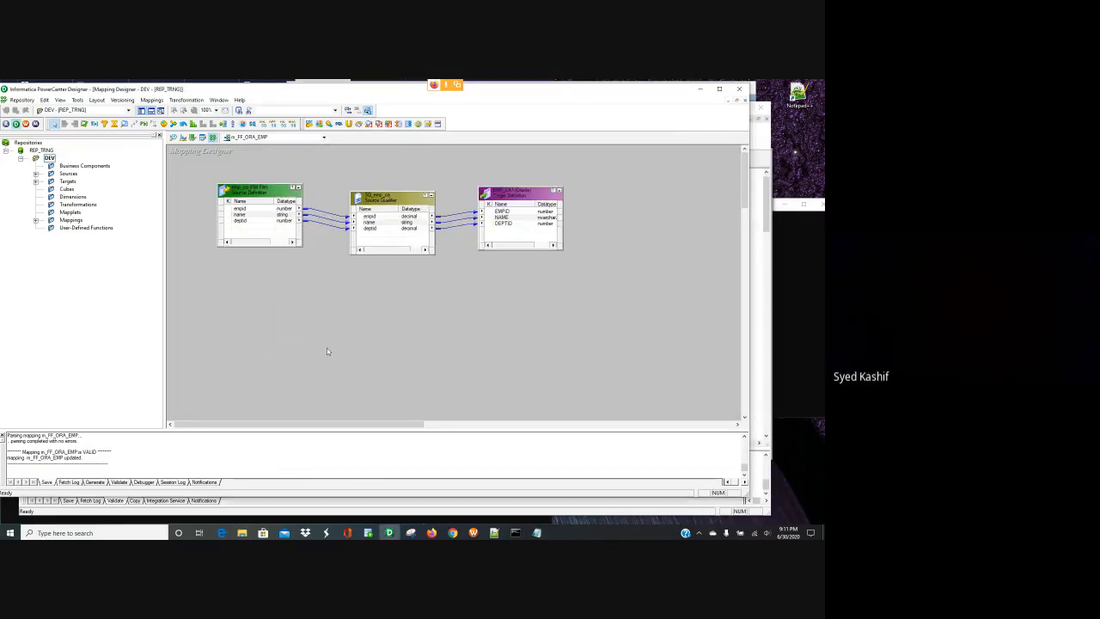
- Check the emp_ca source ports and shift SQ_emp_ca slightly up
{"action": "double_click", "coordinate": [254, 216]}
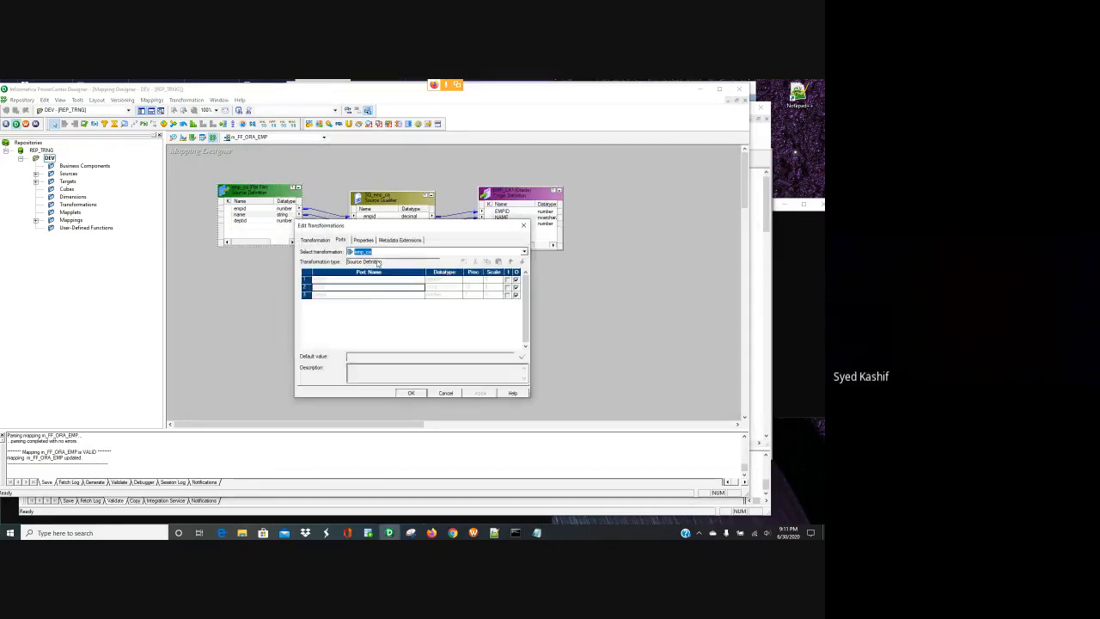
{"action": "left_click", "coordinate": [523, 227]}
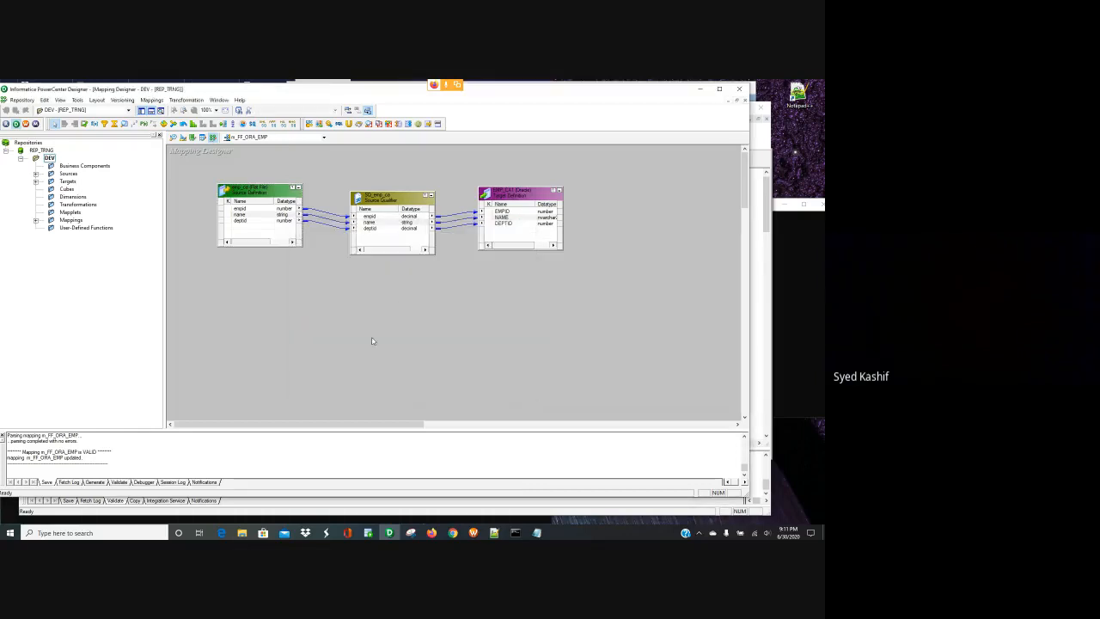
{"action": "left_click", "coordinate": [393, 198]}
{"action": "left_click_drag", "start_coordinate": [393, 199], "coordinate": [392, 192]}
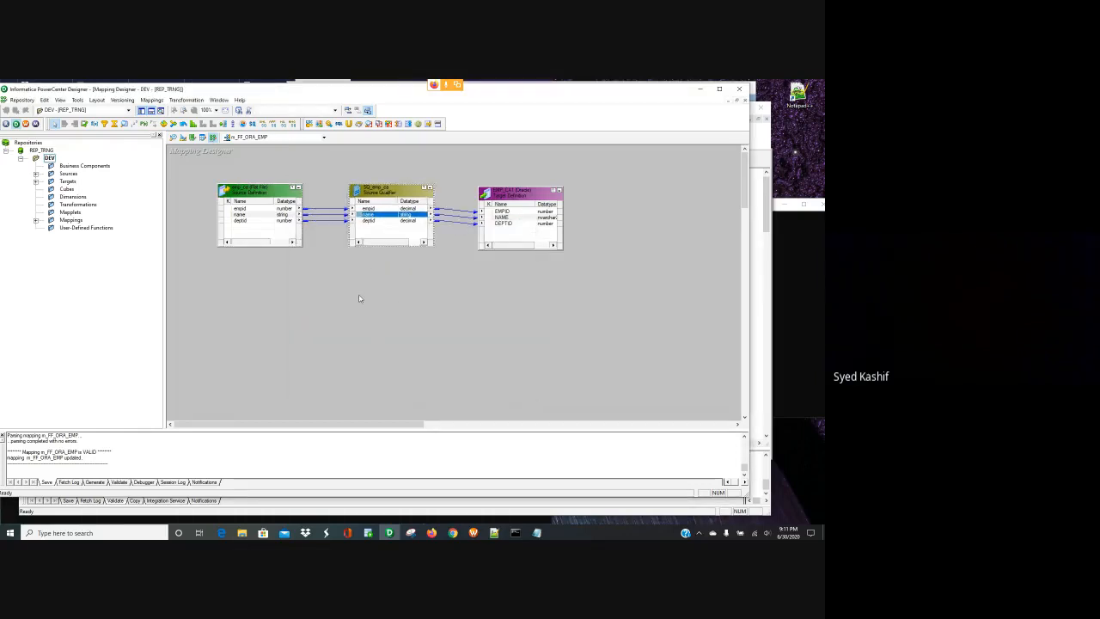
- Look over the s_m_FF_ORA_RED_LOBSTER session task in the RED_LOBSTER workflow
{"action": "left_click", "coordinate": [472, 532]}
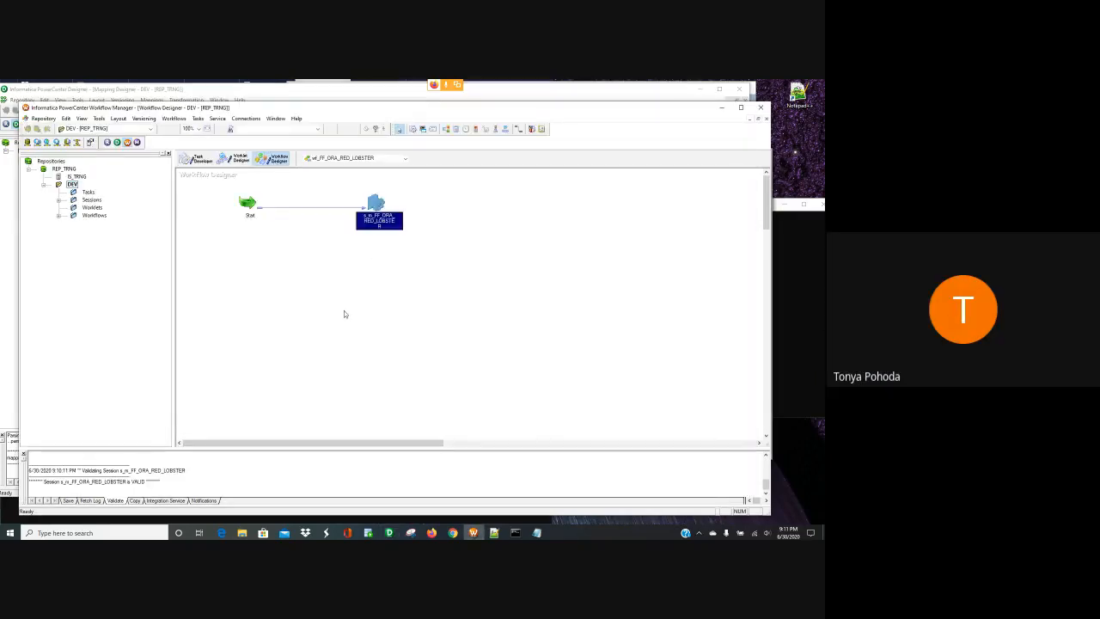
{"action": "left_click", "coordinate": [330, 244]}
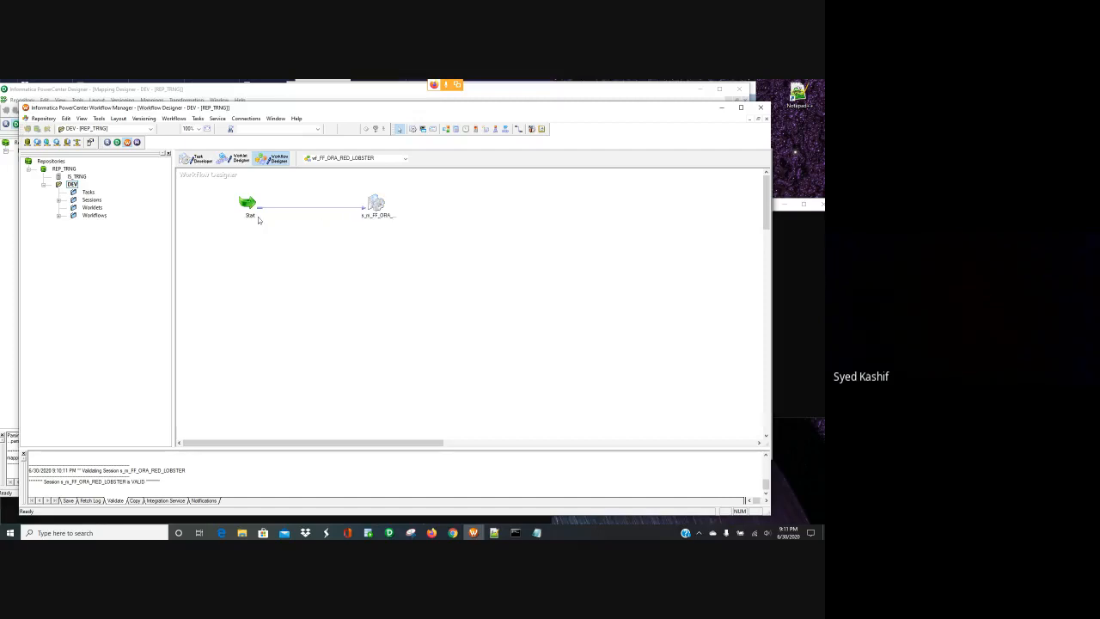
{"action": "left_click", "coordinate": [379, 213]}
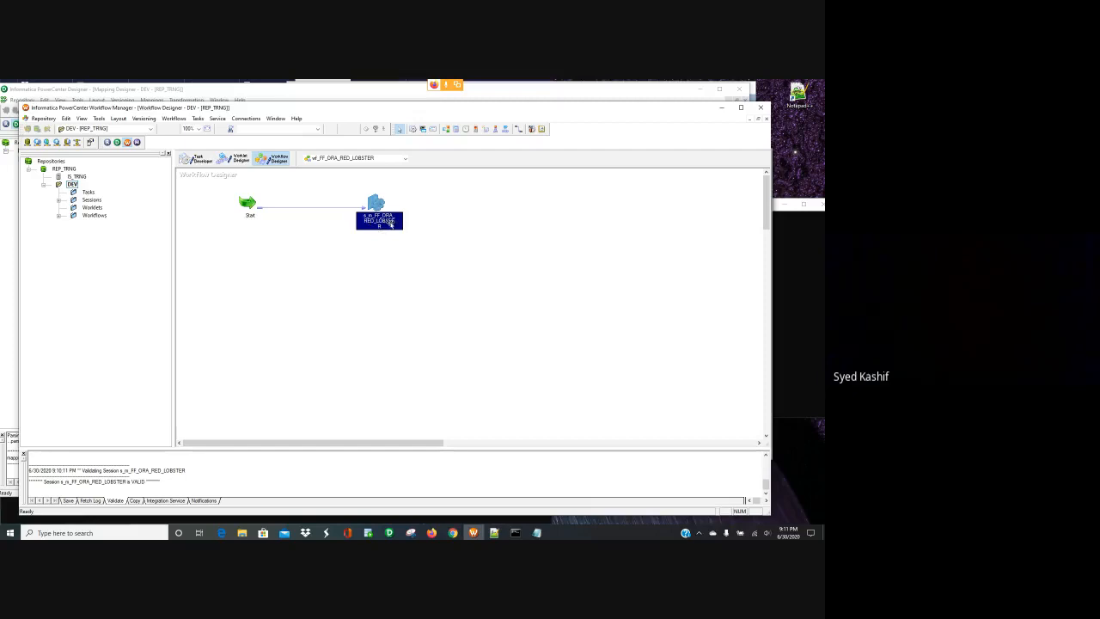
- Back in Designer, expand Sources and Targets and select RED_LOBSTER_ALL
{"action": "left_click", "coordinate": [388, 532]}
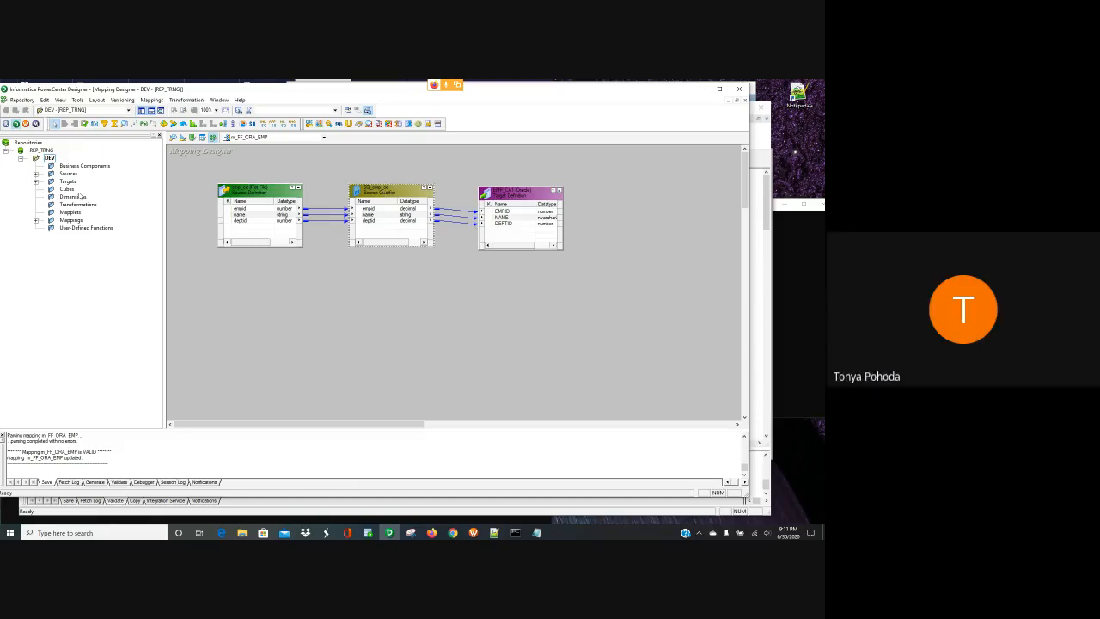
{"action": "left_click", "coordinate": [35, 173]}
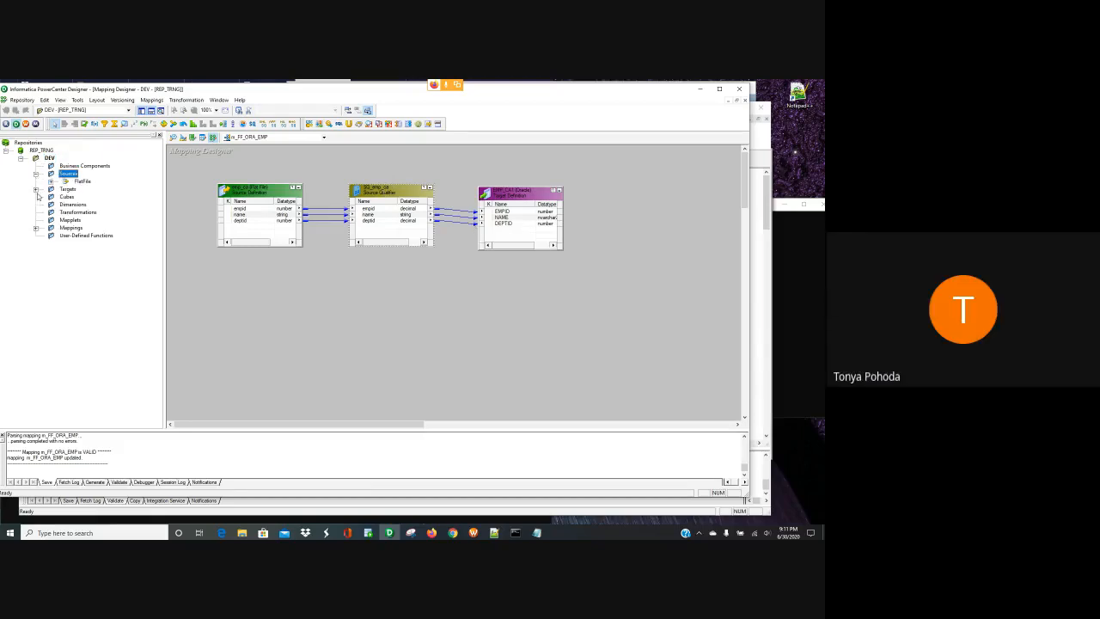
{"action": "left_click", "coordinate": [36, 189]}
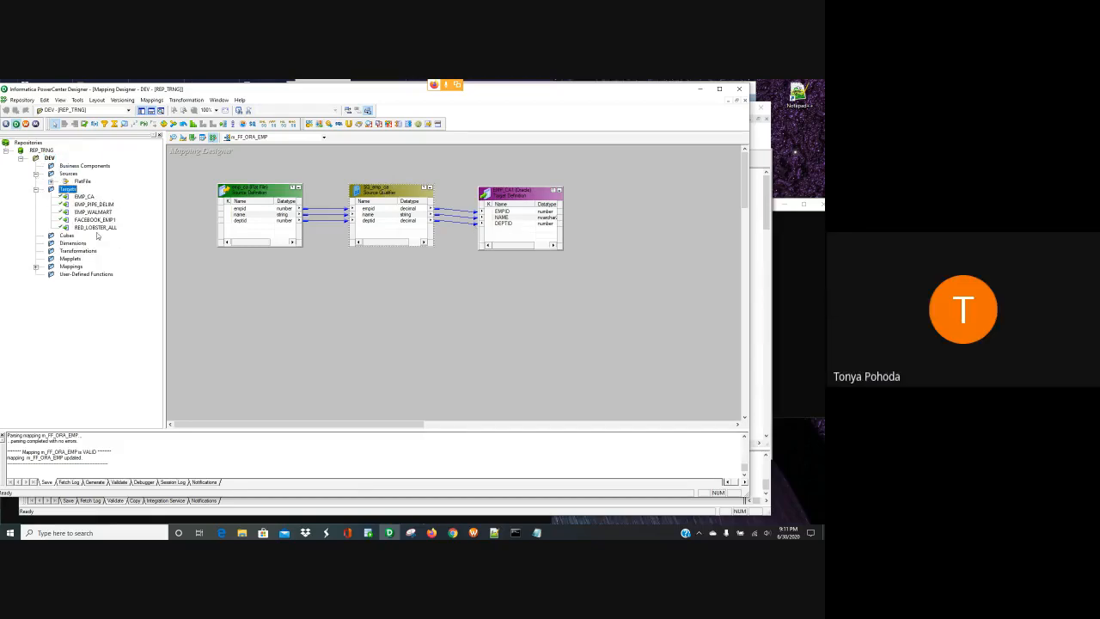
{"action": "left_click", "coordinate": [101, 227]}
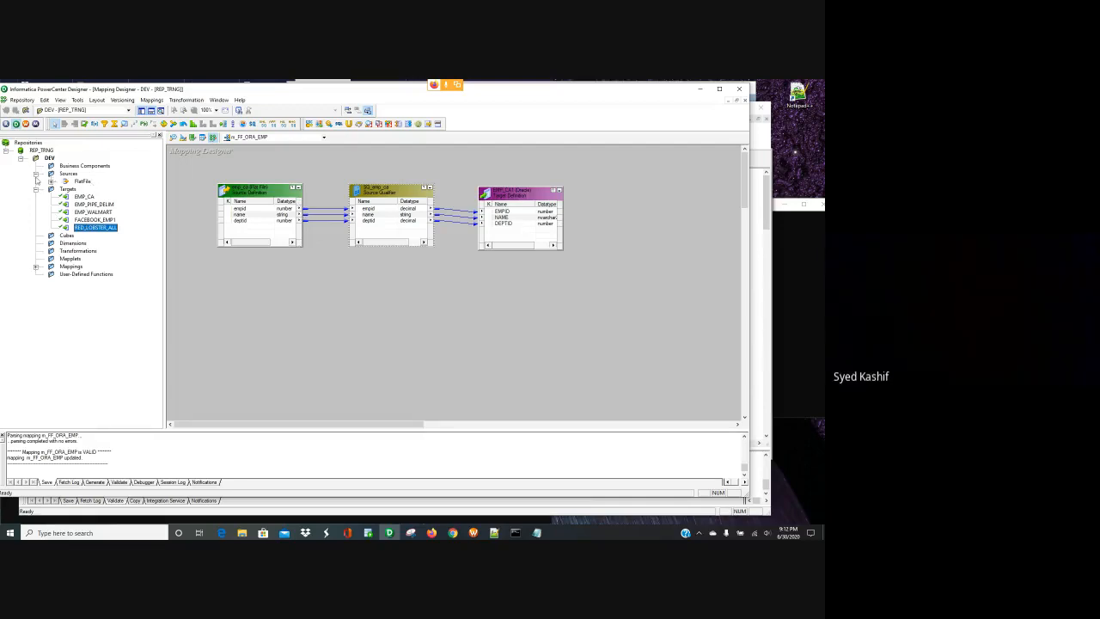
- Open the m_FF_ORA_RED_LOBSTER mapping from the Mappings folder onto the canvas
{"action": "left_click", "coordinate": [36, 268]}
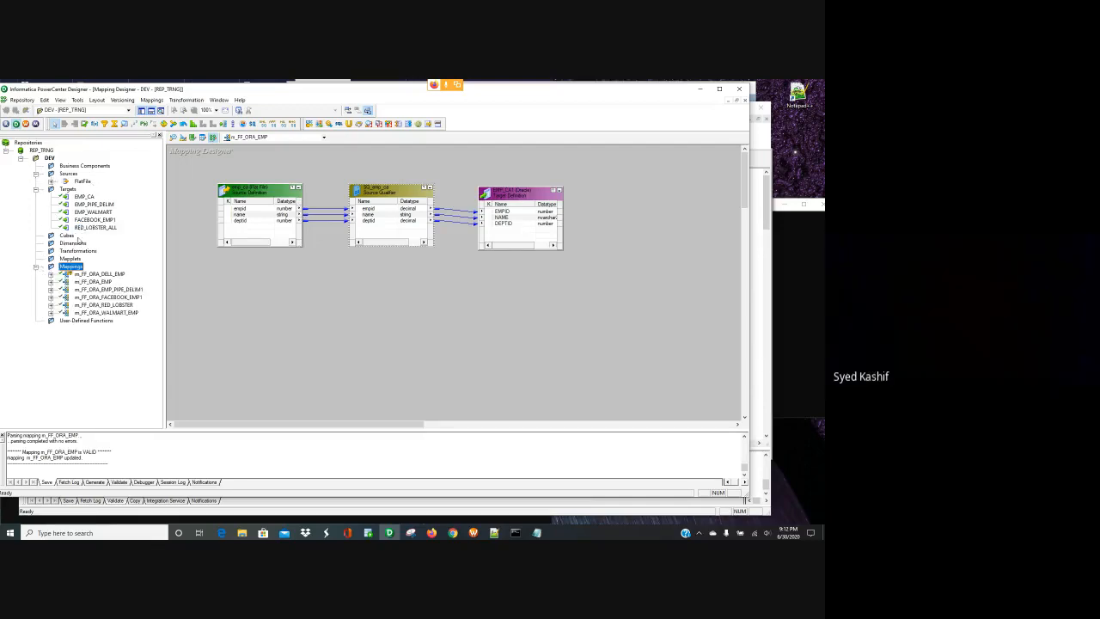
{"action": "left_click", "coordinate": [103, 305]}
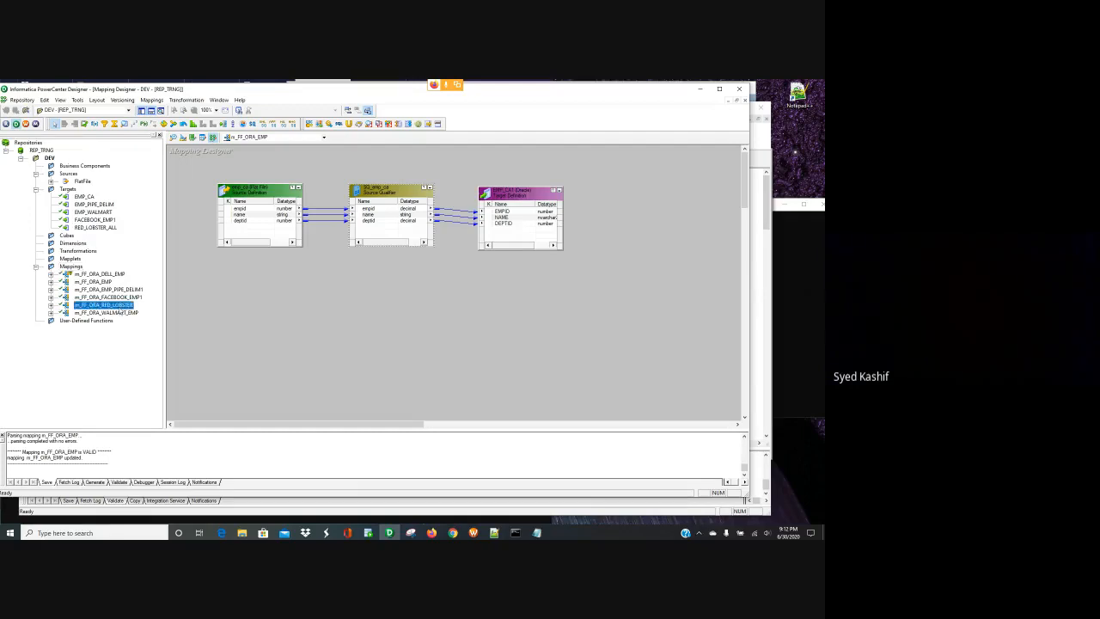
{"action": "double_click", "coordinate": [119, 308]}
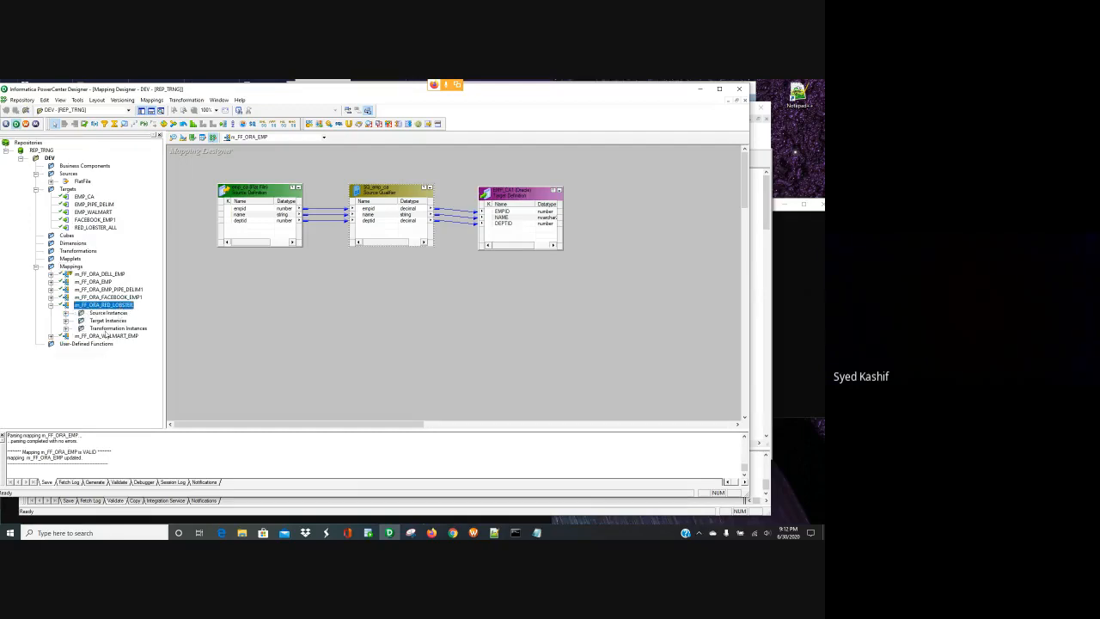
{"action": "double_click", "coordinate": [104, 307]}
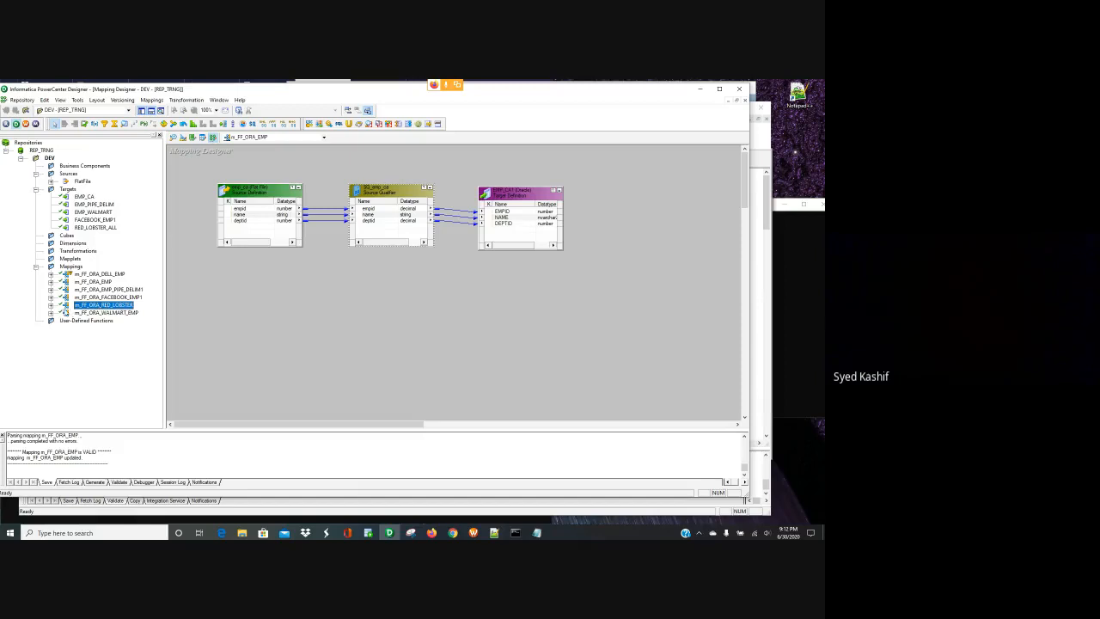
{"action": "double_click", "coordinate": [107, 305]}
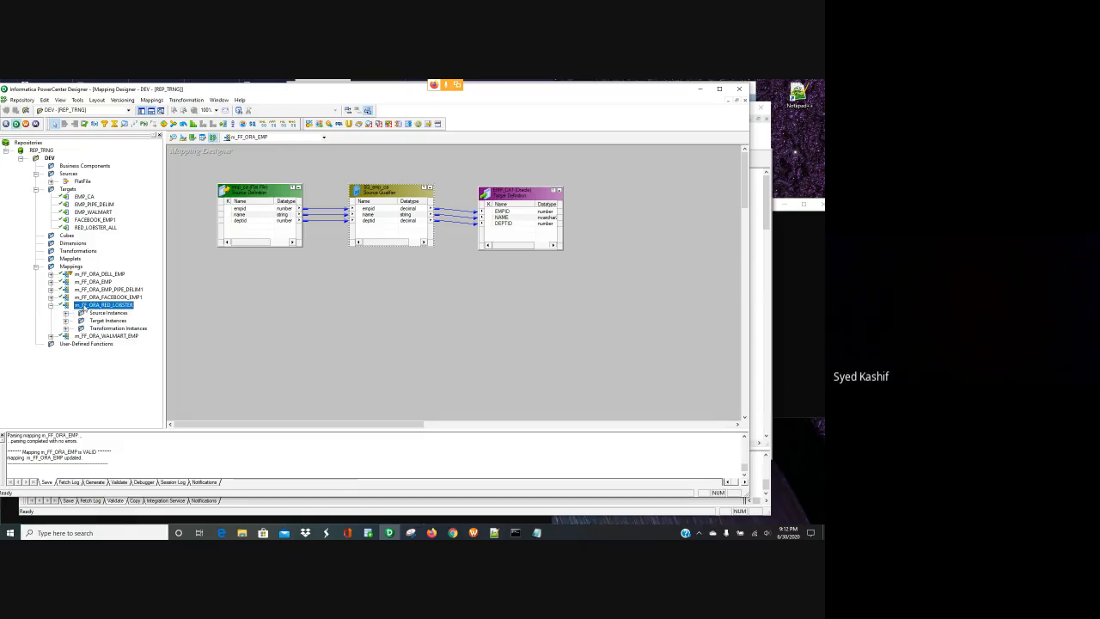
{"action": "right_click", "coordinate": [77, 304]}
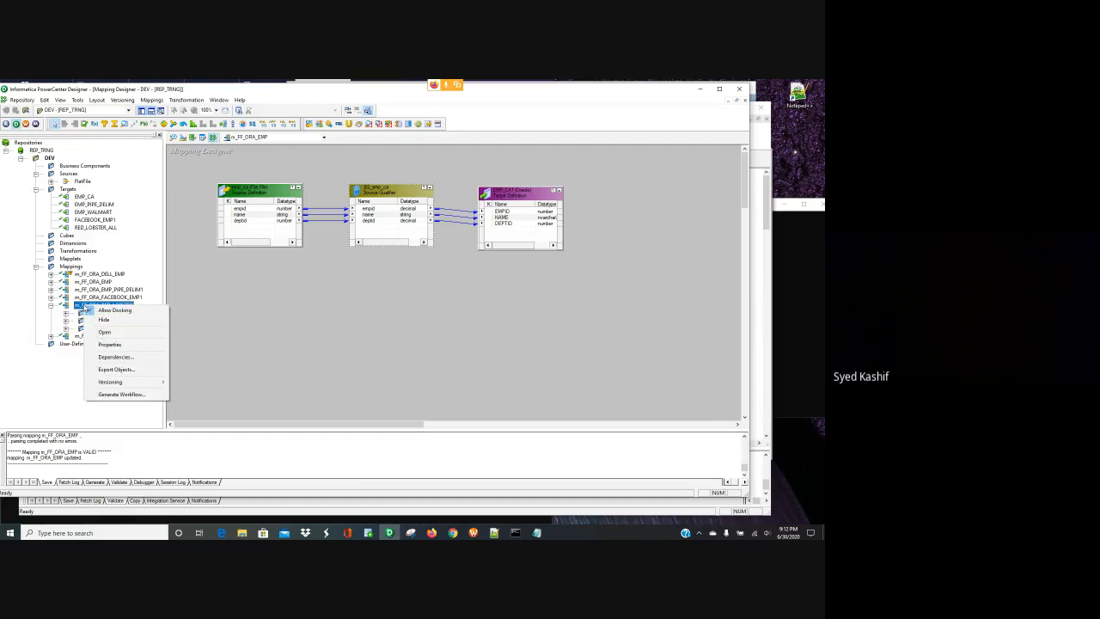
{"action": "left_click", "coordinate": [103, 329]}
- Nudge the source definition up, review its ports, then switch to the Source Analyzer
{"action": "left_click_drag", "start_coordinate": [242, 240], "coordinate": [245, 229]}
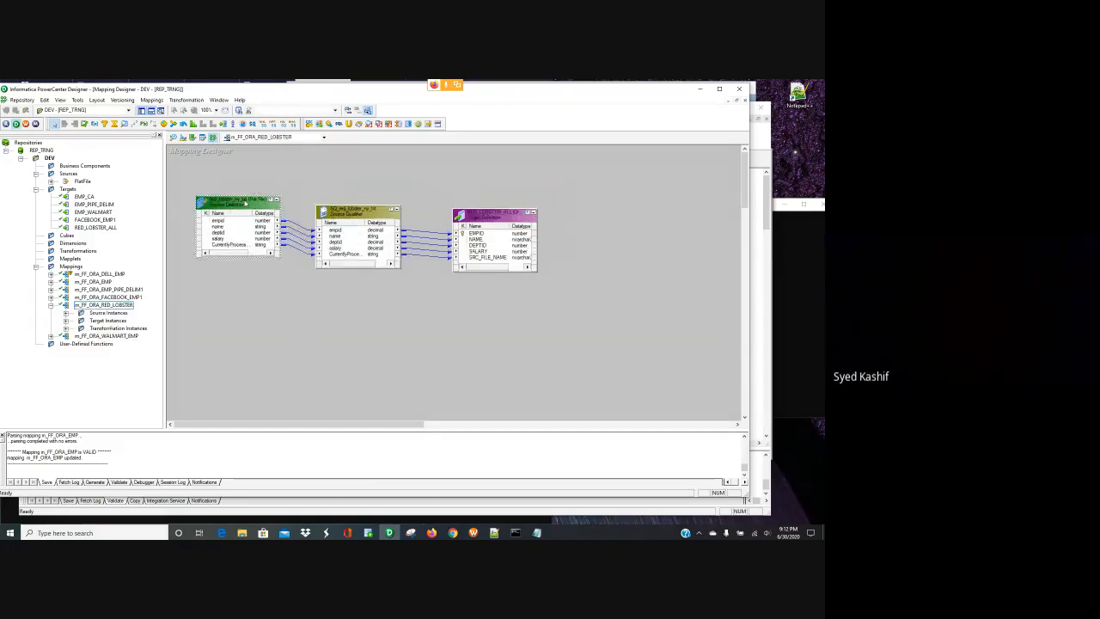
{"action": "double_click", "coordinate": [231, 232]}
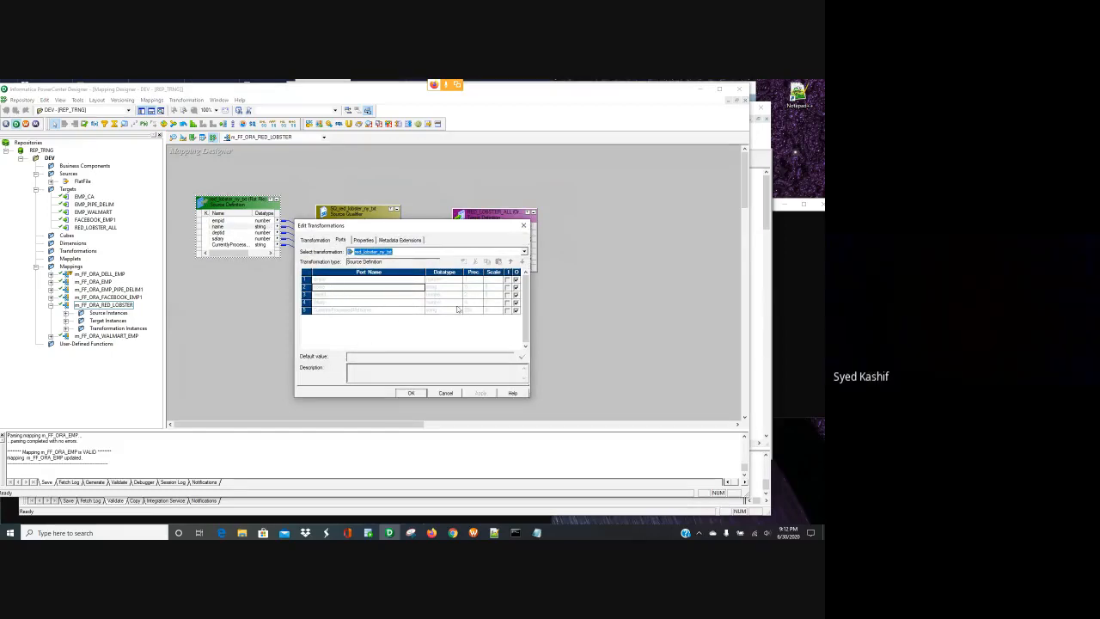
{"action": "left_click", "coordinate": [411, 394]}
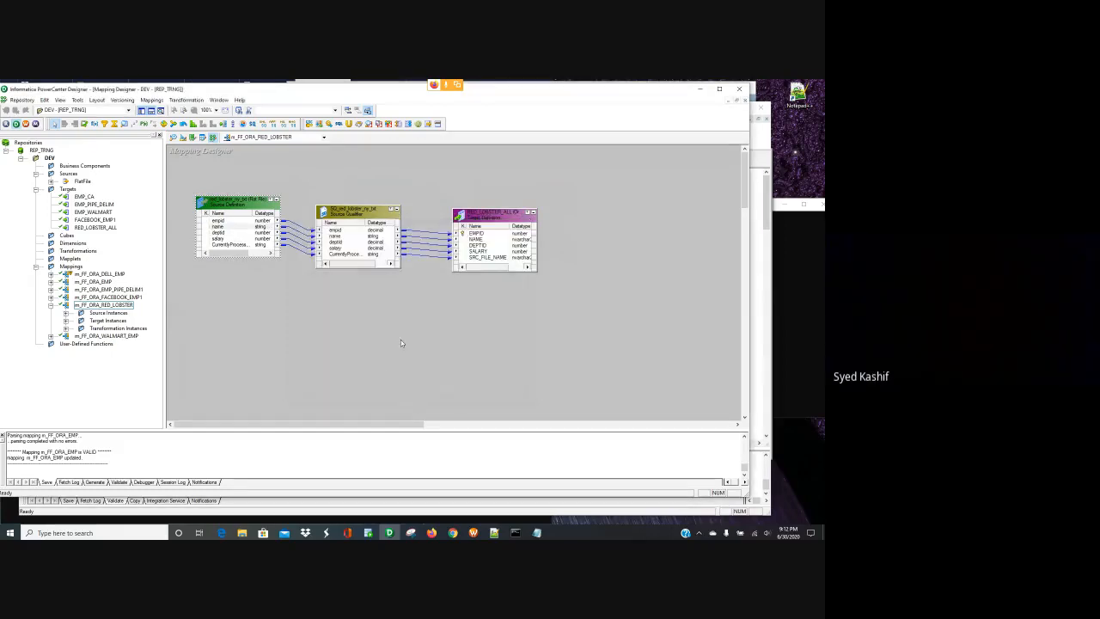
{"action": "left_click", "coordinate": [174, 138]}
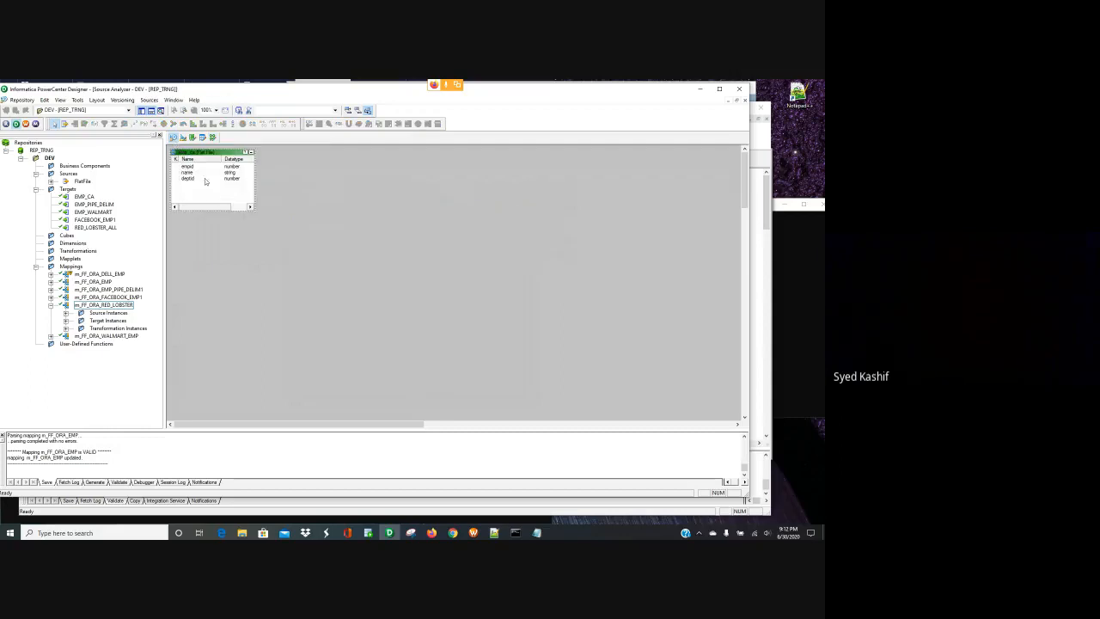
- Clear the old flat-file source definition from the Source Analyzer workspace
{"action": "left_click", "coordinate": [201, 175]}
{"action": "right_click", "coordinate": [201, 154]}
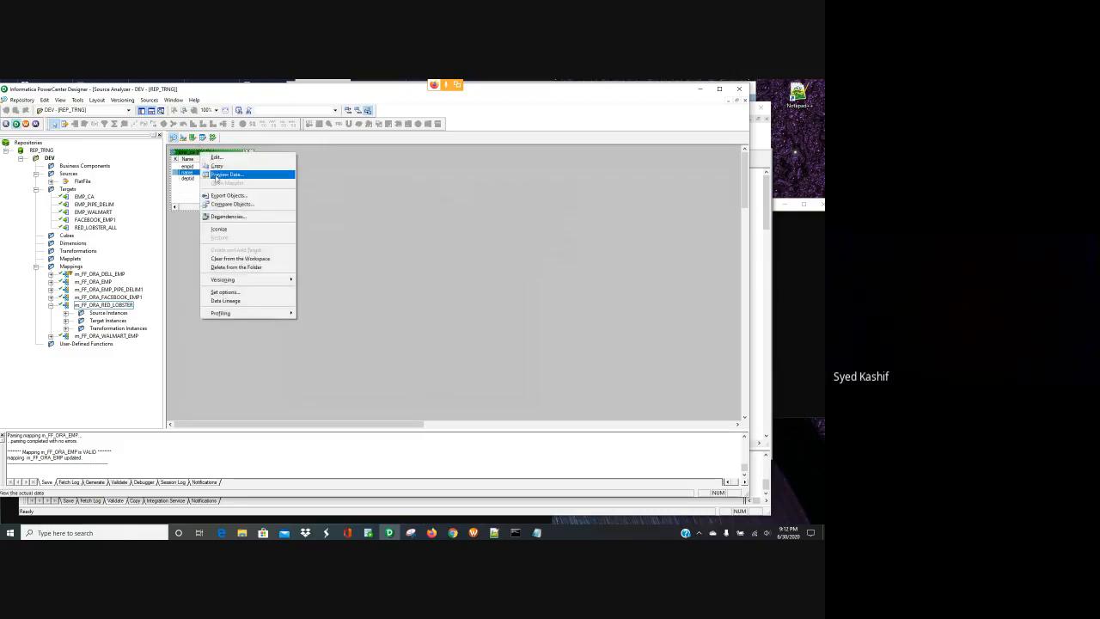
{"action": "left_click", "coordinate": [253, 258]}
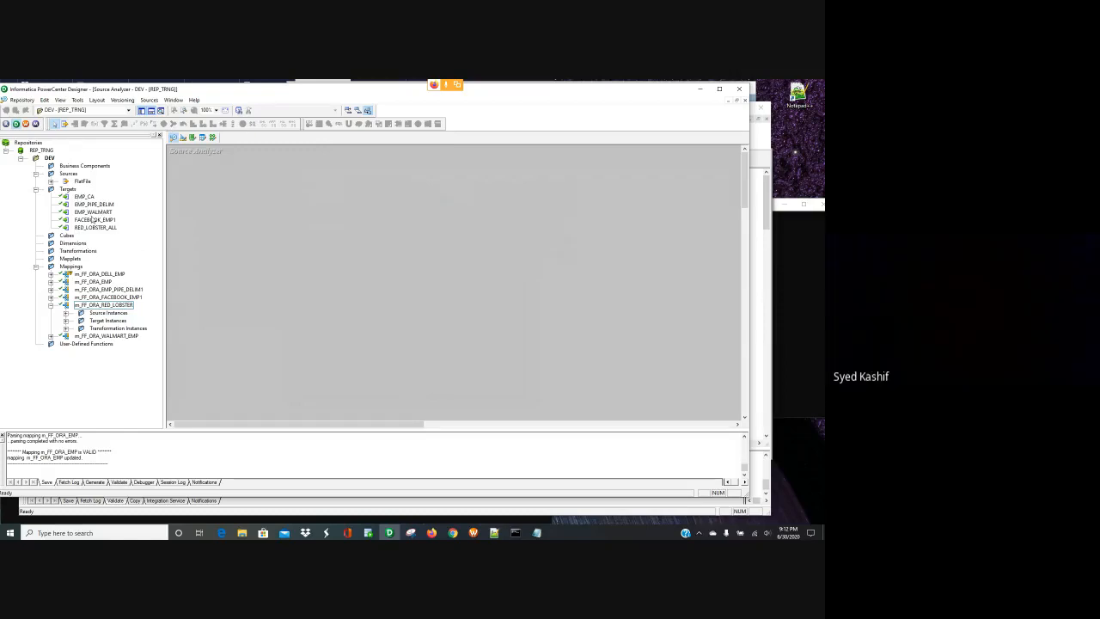
- Drag red_lobster_ny_txt from Sources > FlatFile onto the Source Analyzer canvas
{"action": "left_click", "coordinate": [89, 228]}
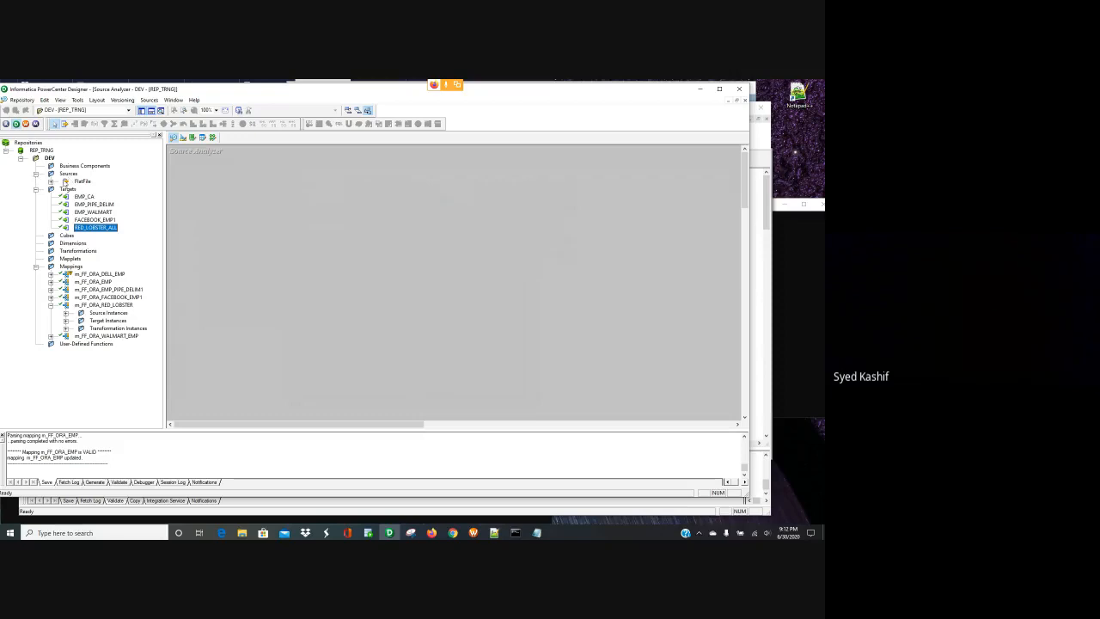
{"action": "double_click", "coordinate": [65, 182]}
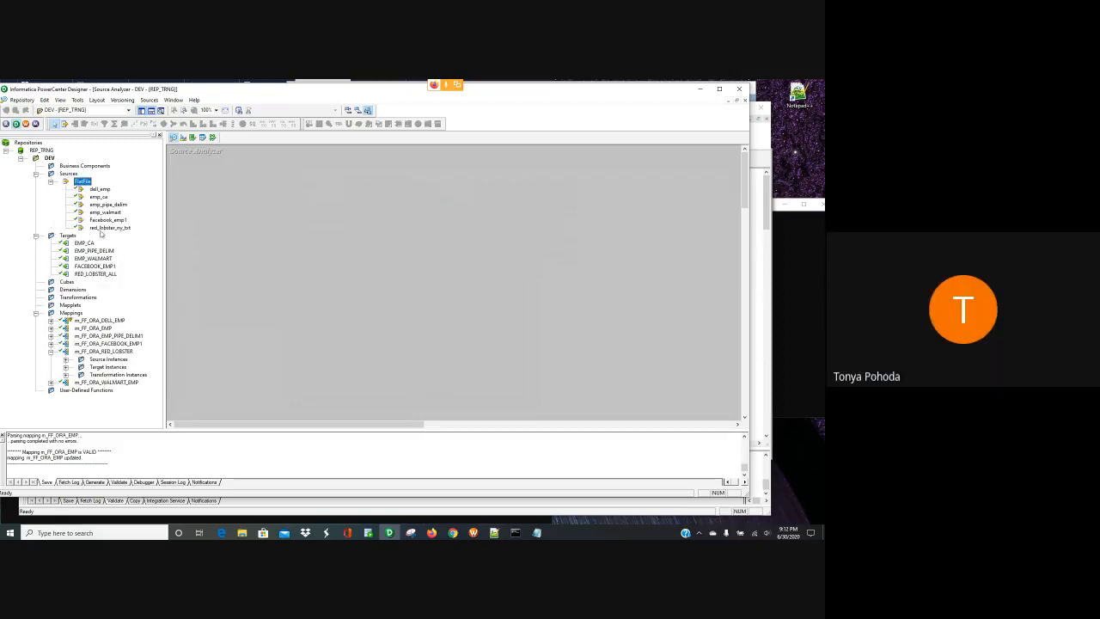
{"action": "left_click_drag", "start_coordinate": [100, 229], "coordinate": [214, 185]}
{"action": "left_click", "coordinate": [241, 210]}
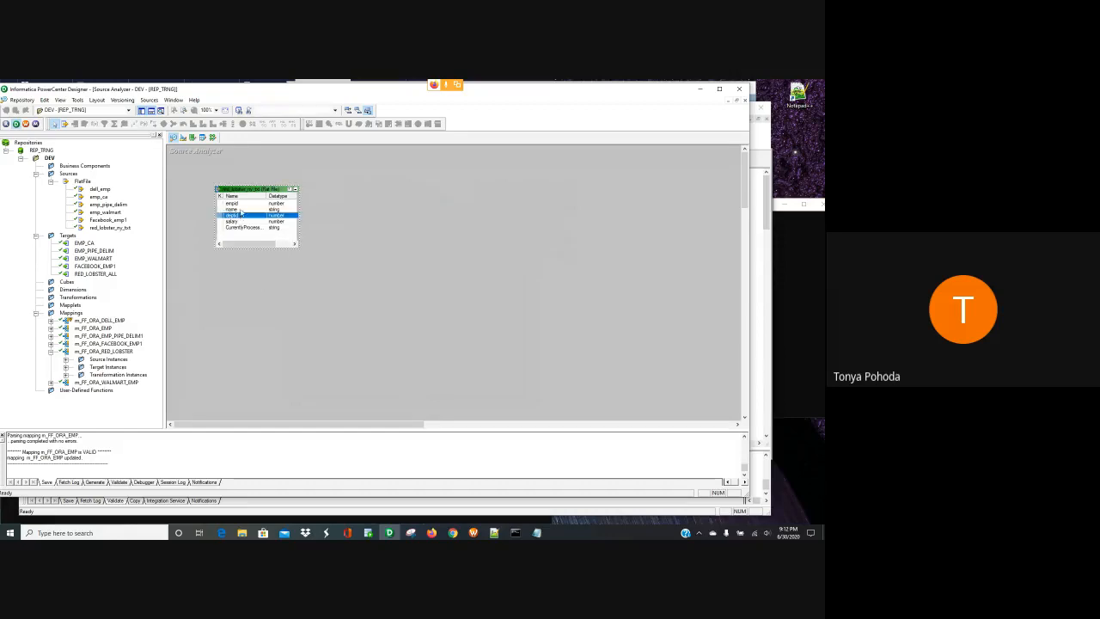
- Set red_lobster_ny_txt's name column precision to 15, save it, and return to the Mapping Designer
{"action": "double_click", "coordinate": [241, 212]}
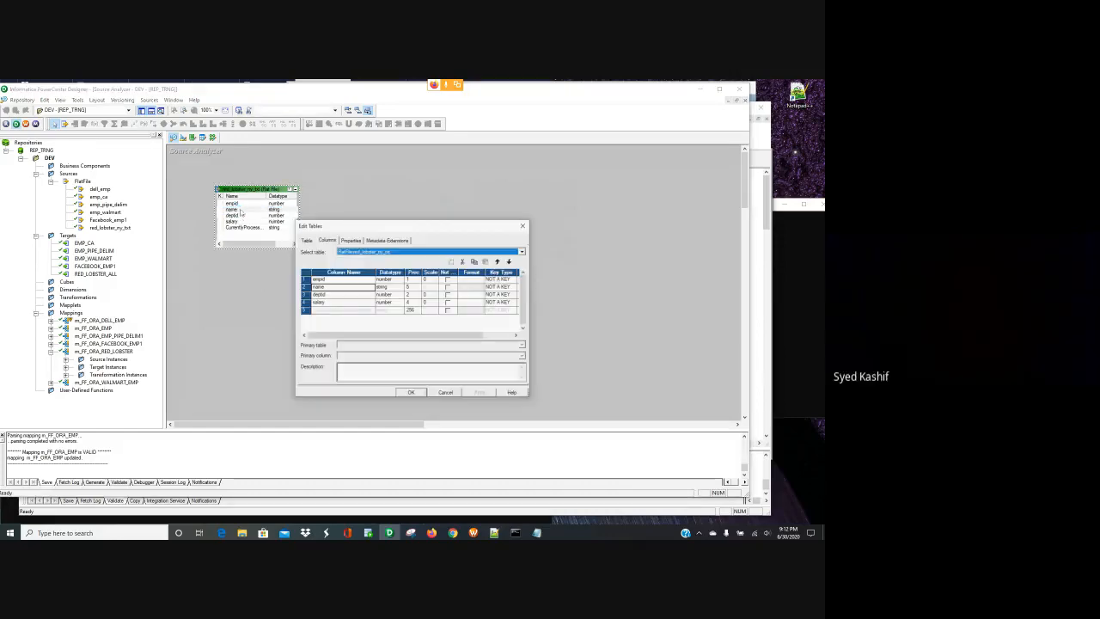
{"action": "left_click", "coordinate": [415, 287]}
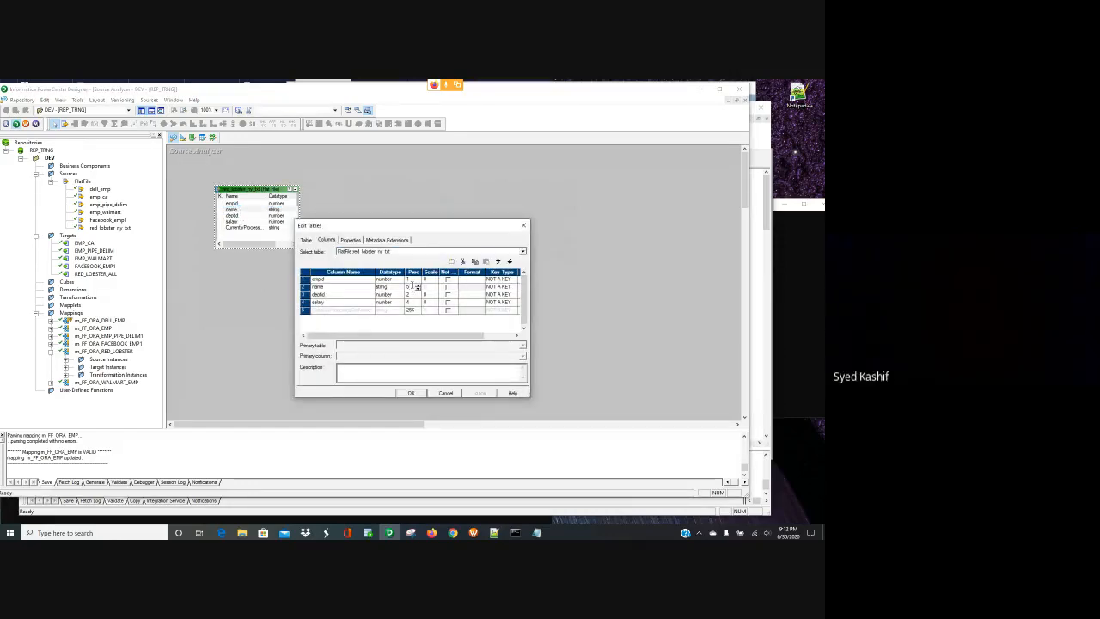
{"action": "type", "text": "1"}
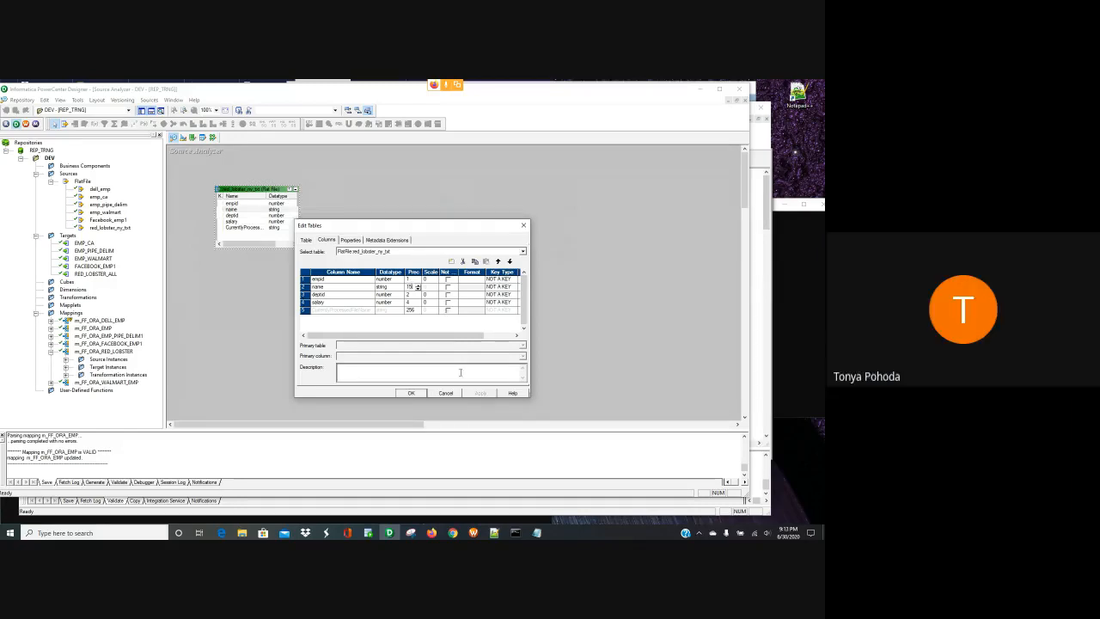
{"action": "left_click", "coordinate": [411, 392]}
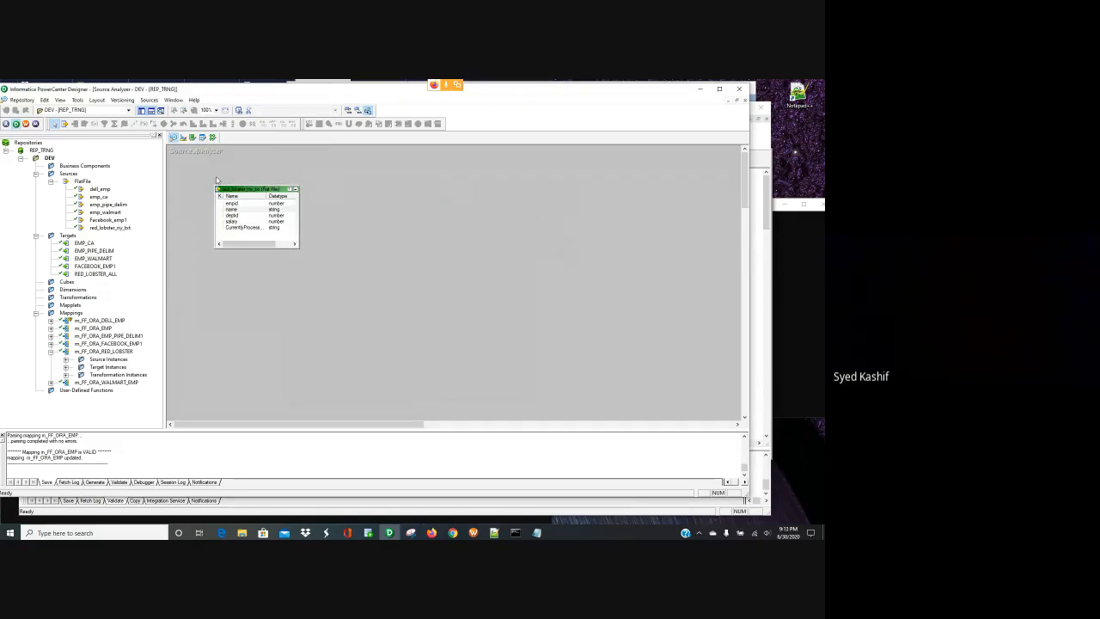
{"action": "key", "text": "ctrl+s"}
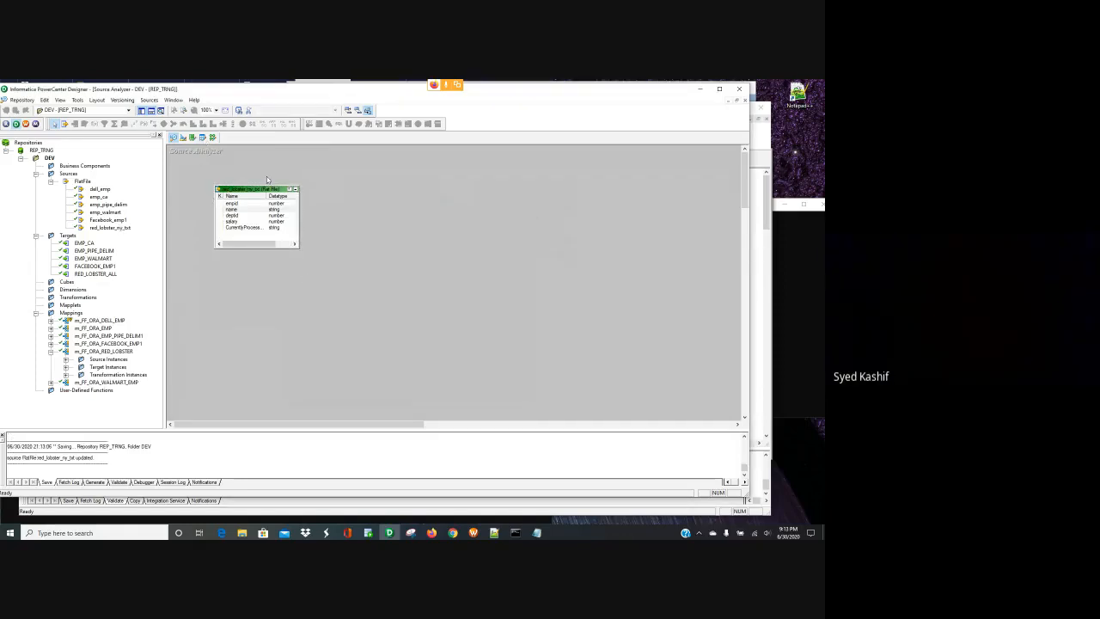
{"action": "left_click", "coordinate": [212, 137]}
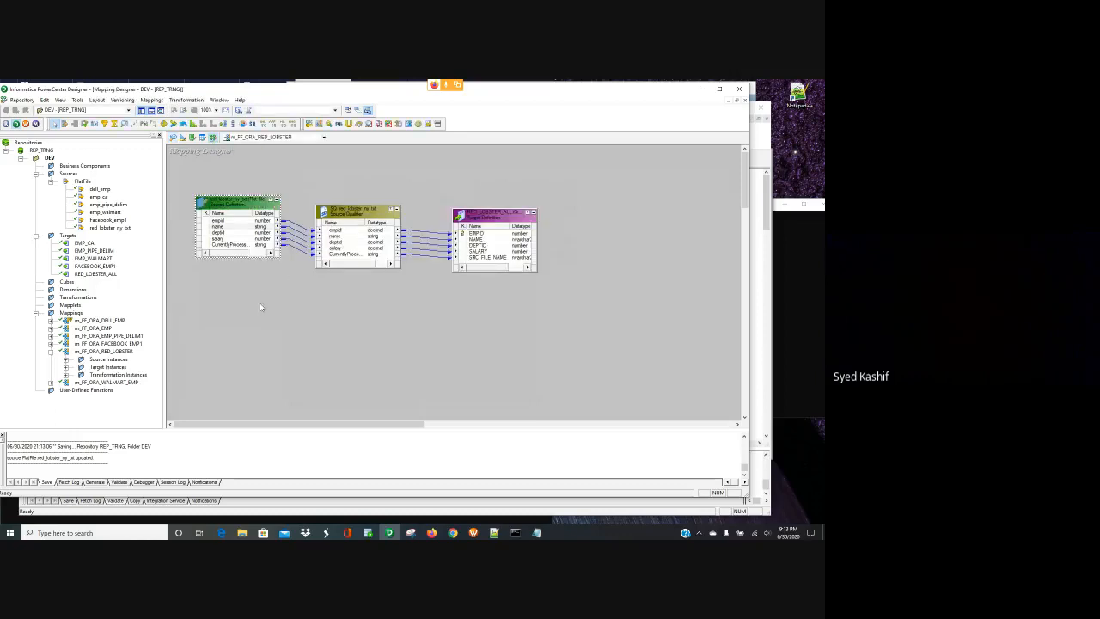
- Review the source ports and increase the Source Qualifier's name port precision
{"action": "double_click", "coordinate": [237, 228]}
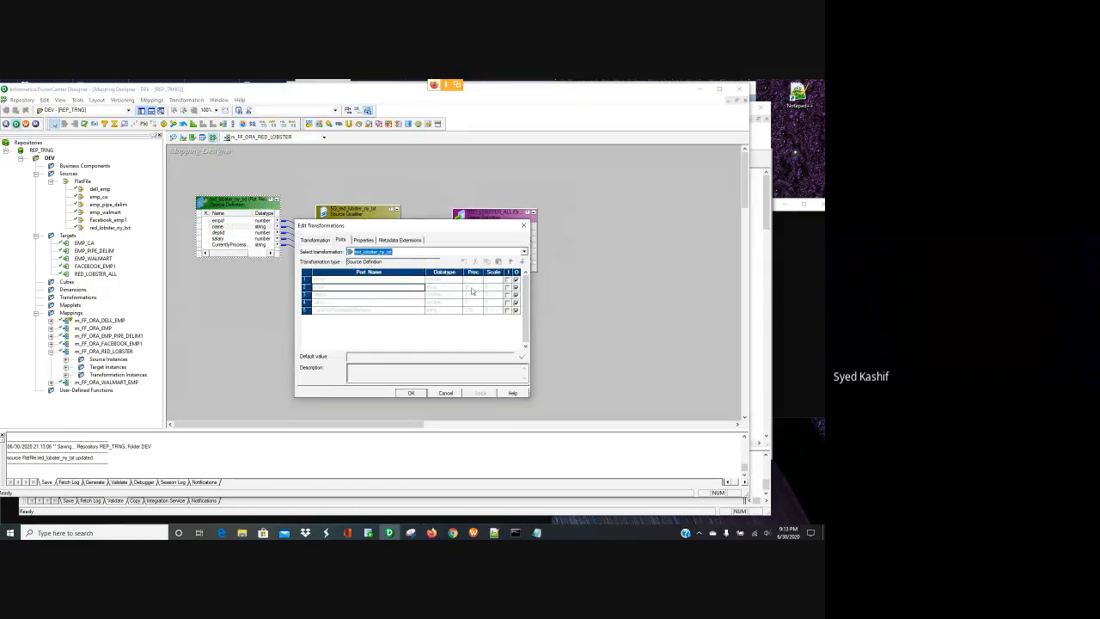
{"action": "left_click", "coordinate": [411, 393]}
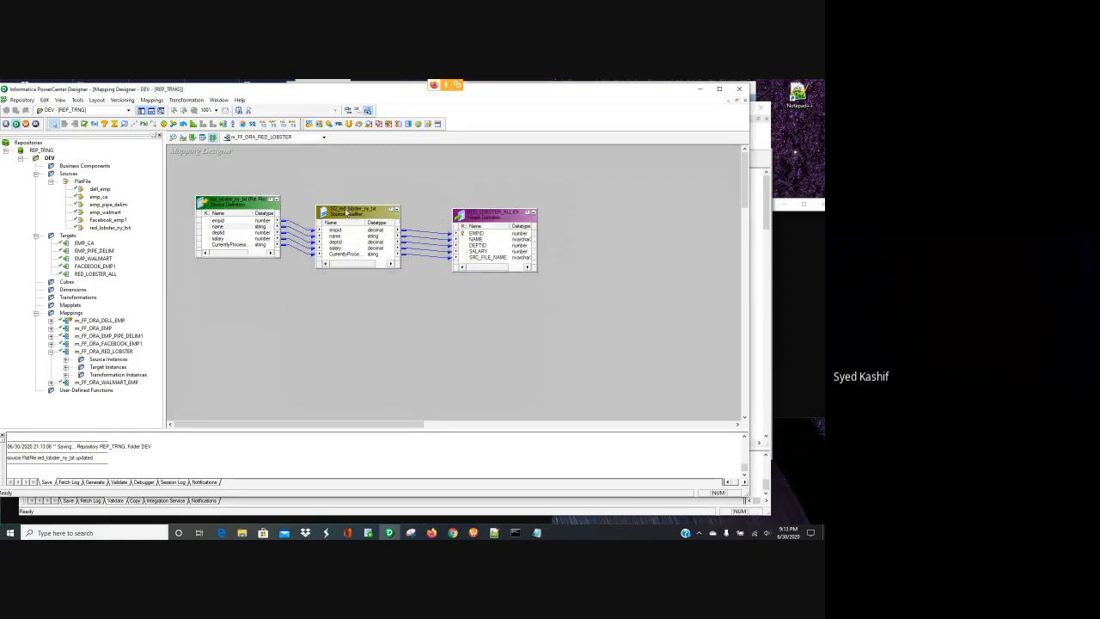
{"action": "double_click", "coordinate": [339, 239]}
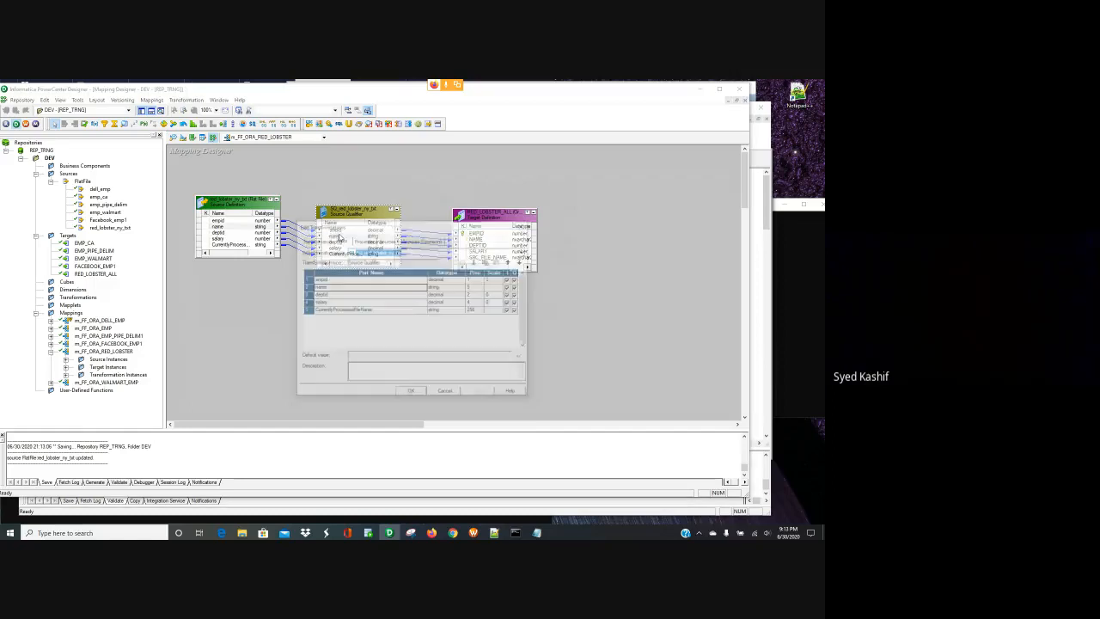
{"action": "left_click", "coordinate": [477, 288]}
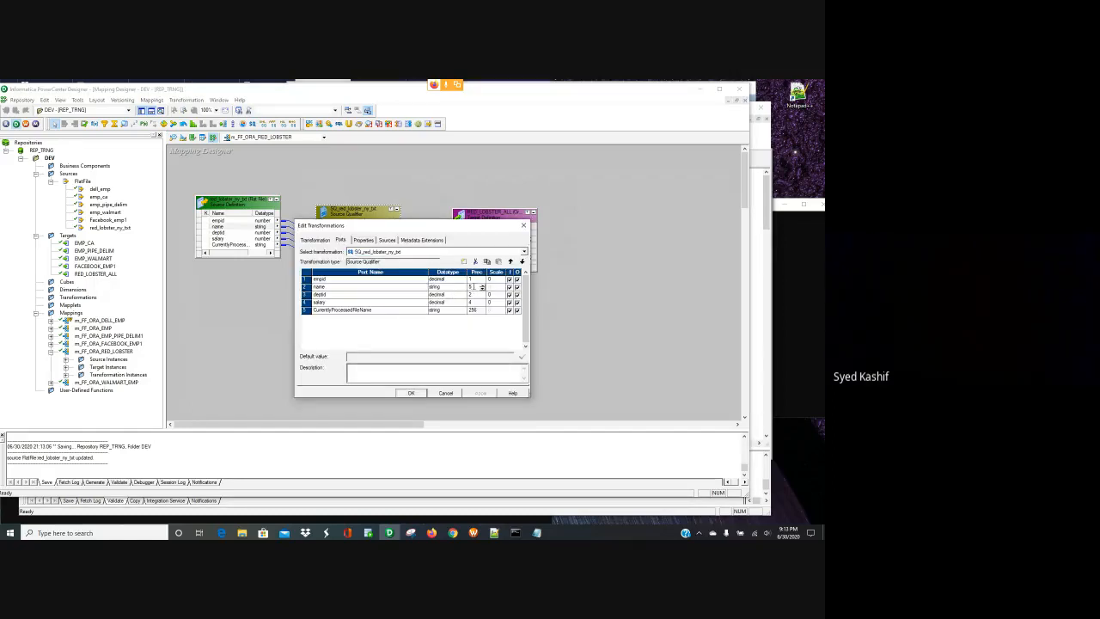
{"action": "left_click", "coordinate": [410, 393]}
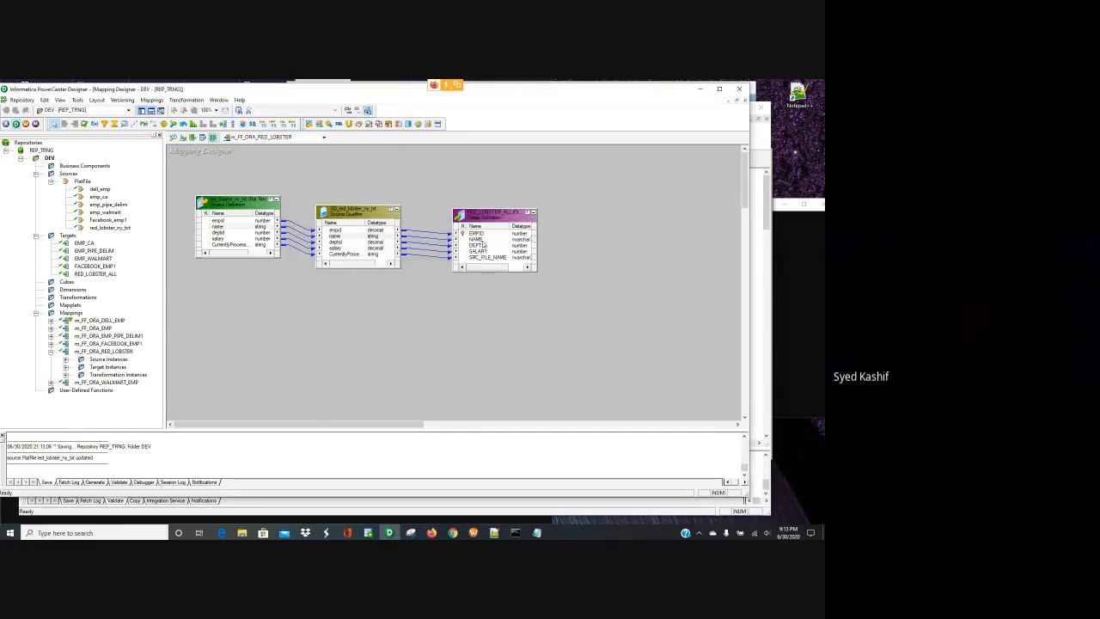
- Save the m_FF_ORA_RED_LOBSTER mapping and dismiss the no-changes notice
{"action": "key", "text": "ctrl+s"}
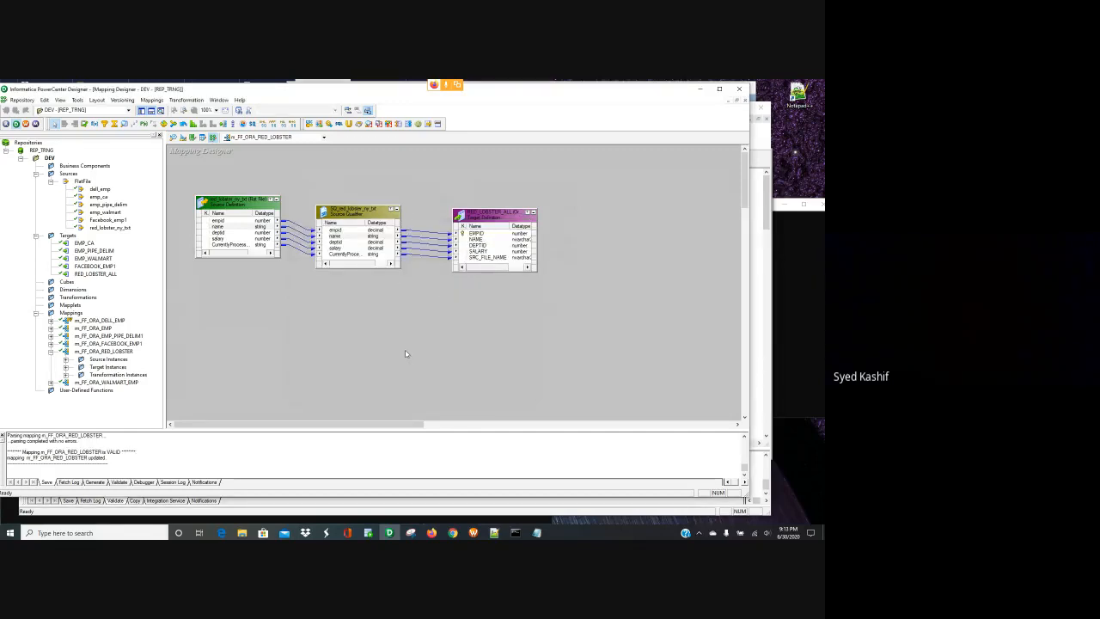
{"action": "key", "text": "ctrl+s"}
{"action": "left_click", "coordinate": [437, 316]}
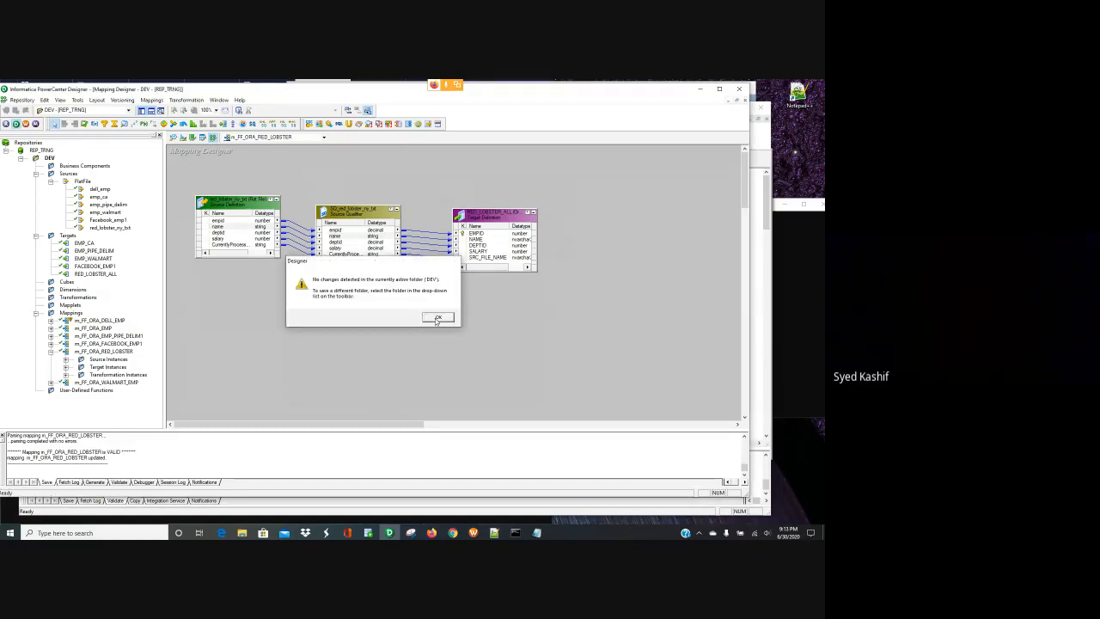
{"action": "right_click", "coordinate": [478, 216]}
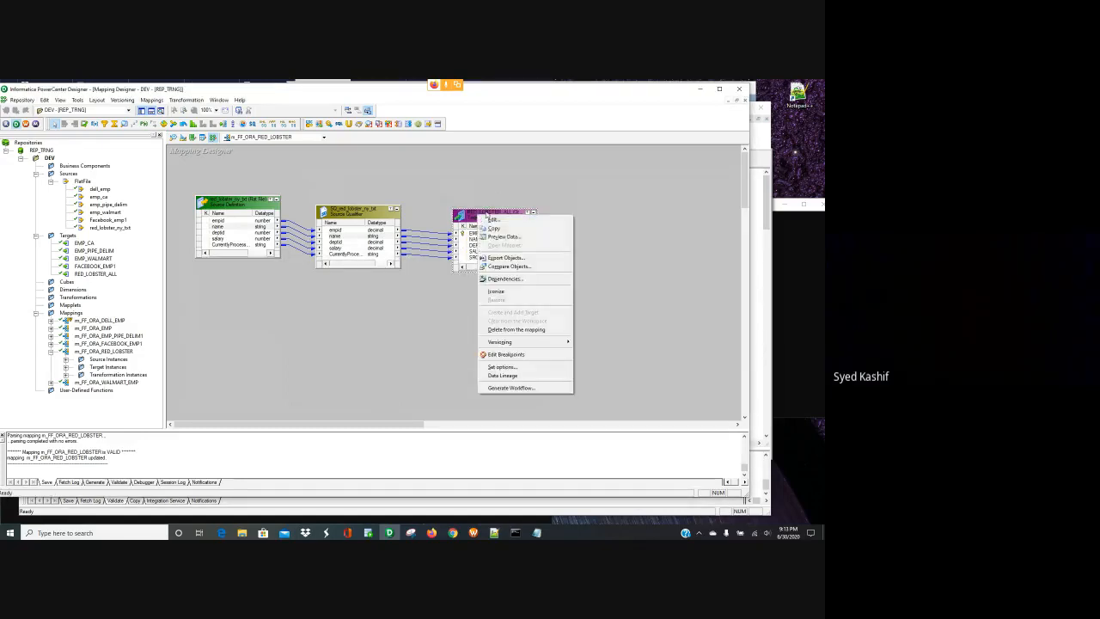
{"action": "left_click", "coordinate": [422, 354]}
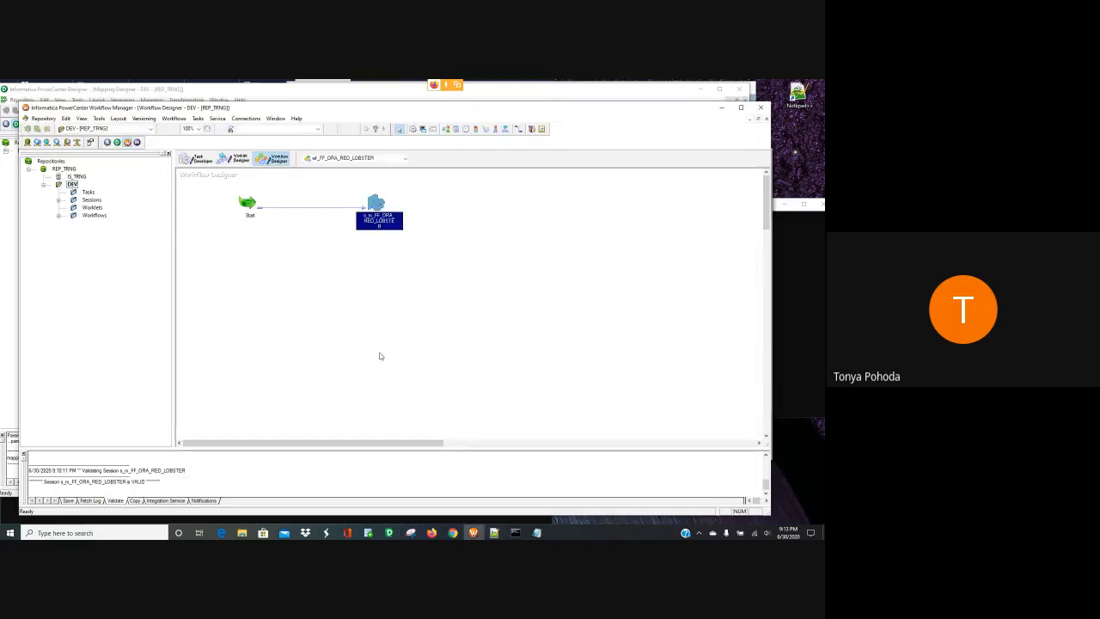
- Refresh the s_m_FF_ORA_RED_LOBSTER session from its updated mapping
{"action": "right_click", "coordinate": [381, 356]}
{"action": "left_click", "coordinate": [350, 328]}
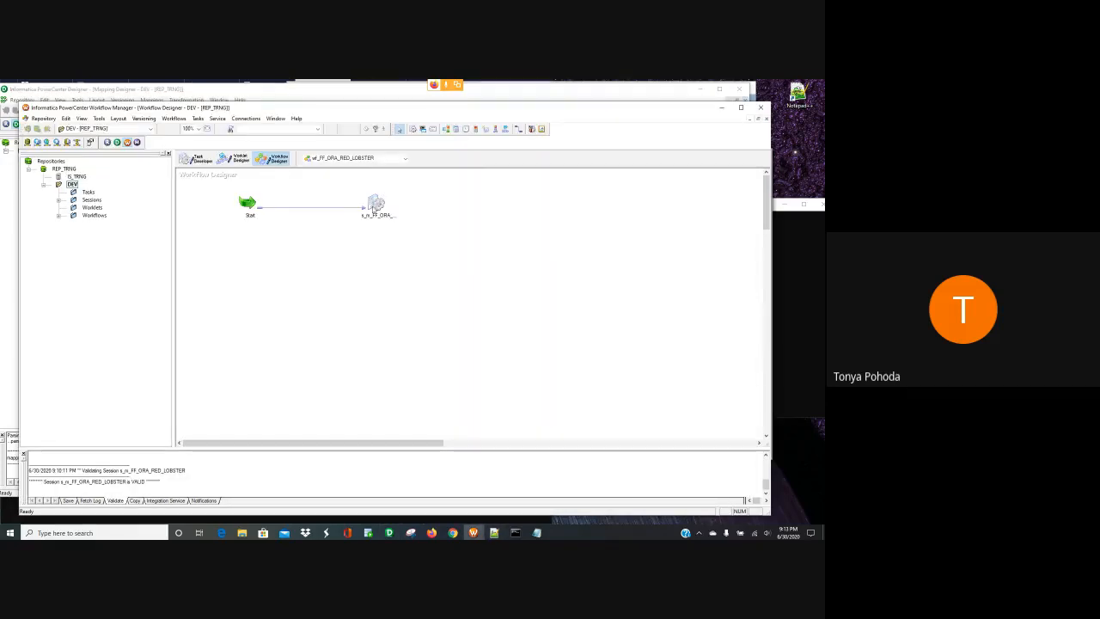
{"action": "right_click", "coordinate": [374, 205]}
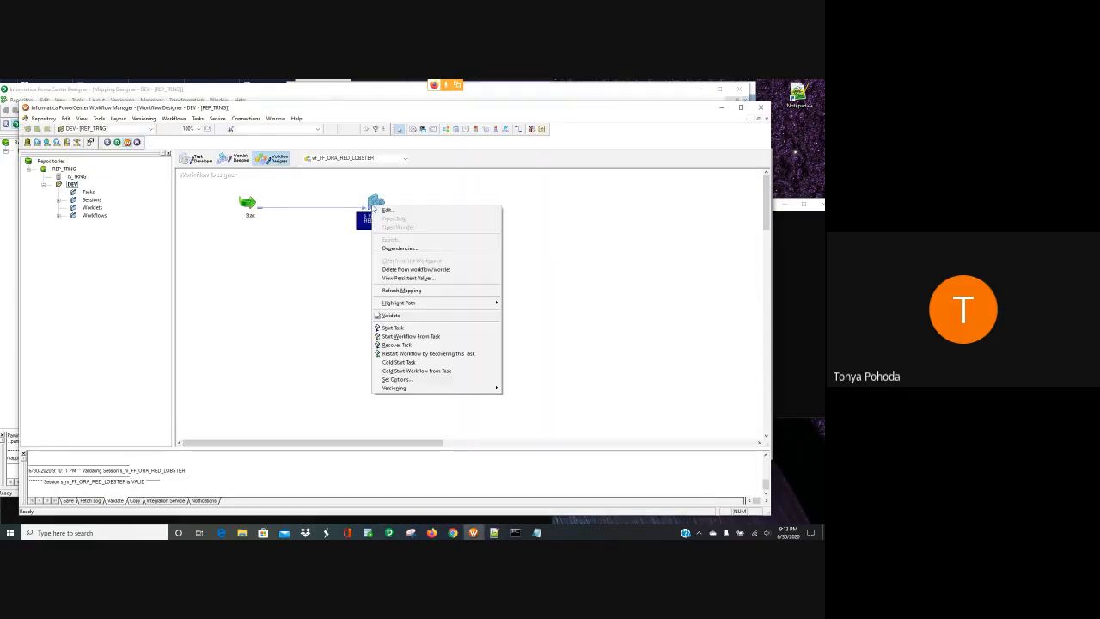
{"action": "left_click", "coordinate": [409, 291]}
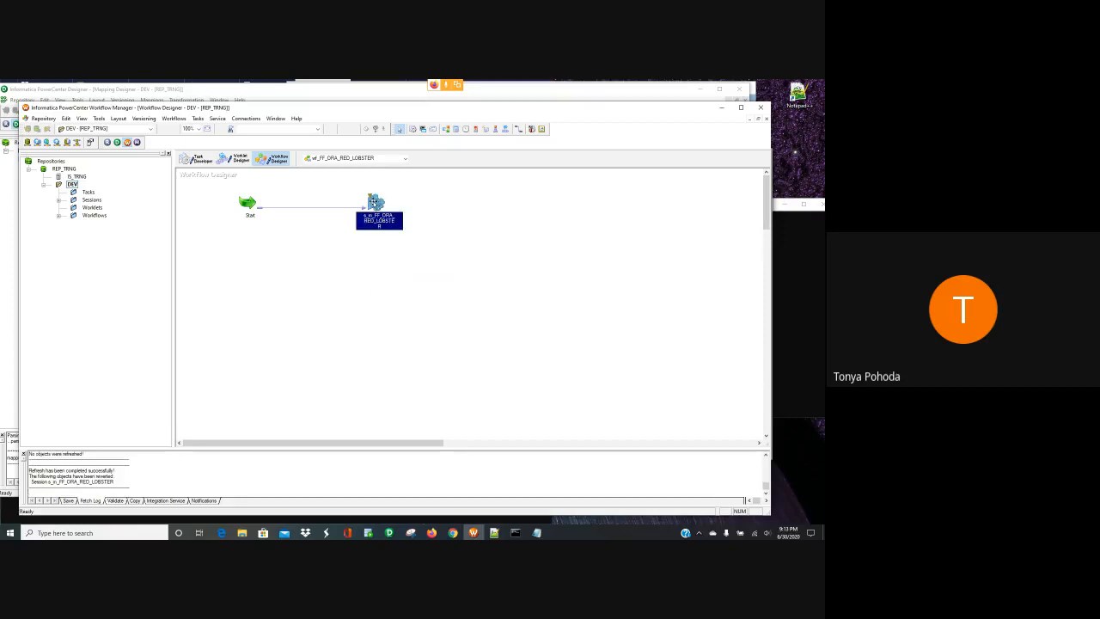
{"action": "left_click", "coordinate": [357, 279]}
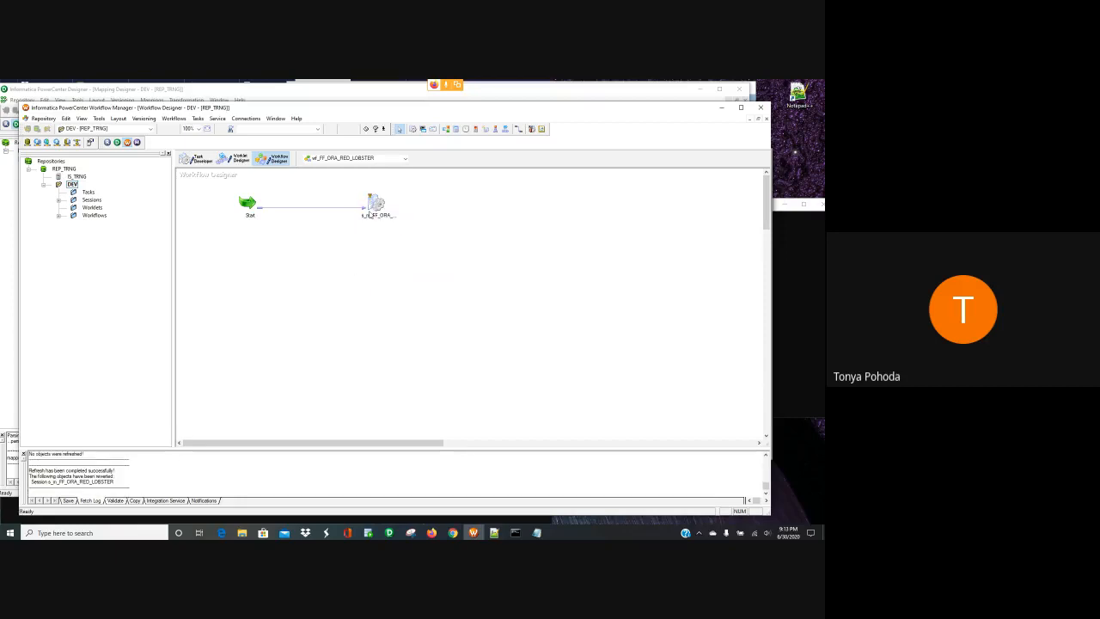
- Validate the session and save the wf_FF_ORA_RED_LOBSTER workflow
{"action": "right_click", "coordinate": [372, 202]}
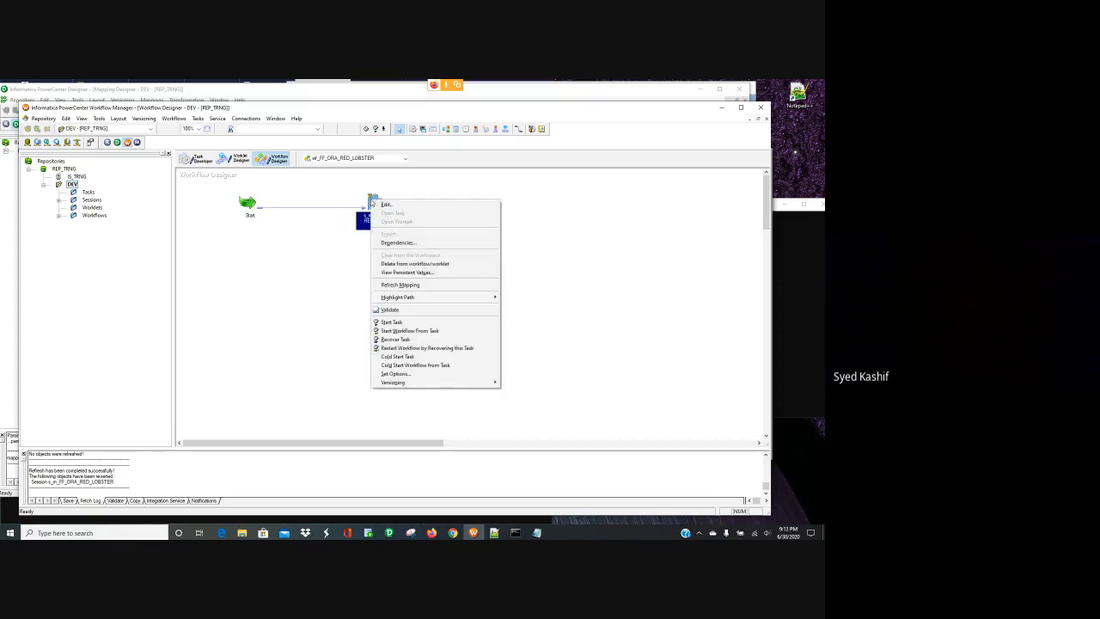
{"action": "left_click", "coordinate": [402, 311]}
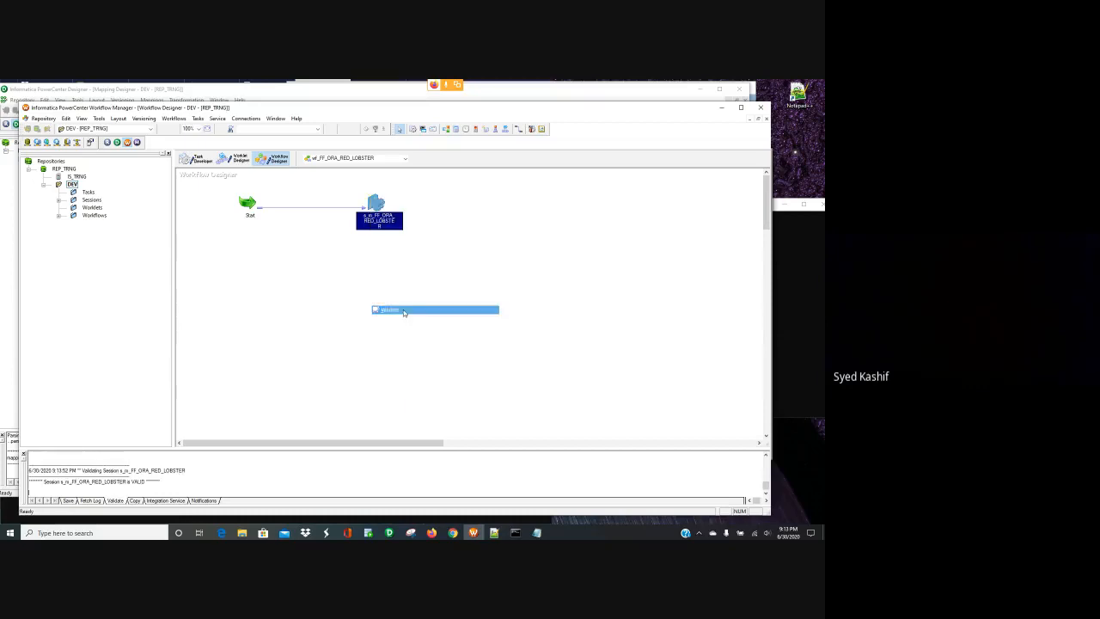
{"action": "left_click", "coordinate": [382, 297]}
{"action": "key", "text": "ctrl+s"}
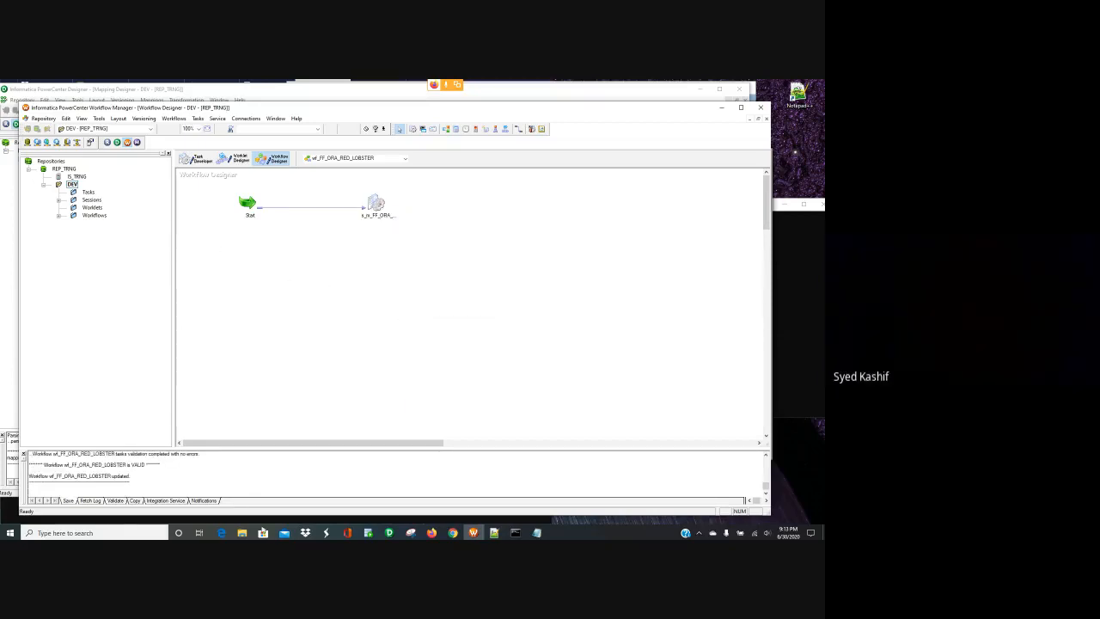
- Copy the three archived red_lobster files from Archives into the red_lobster folder
{"action": "left_click", "coordinate": [242, 533]}
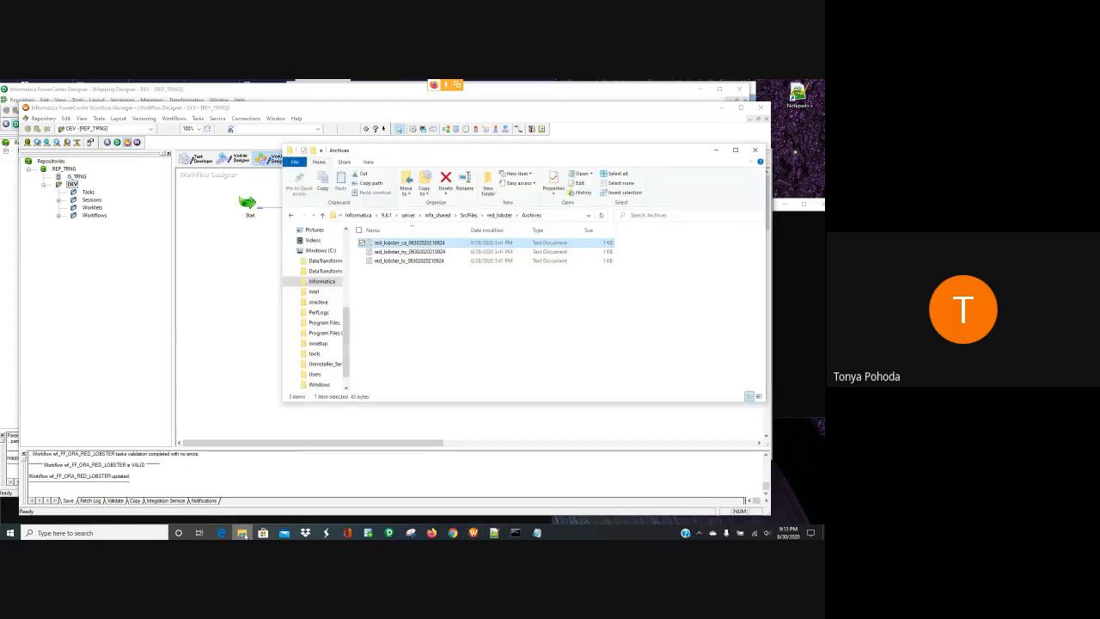
{"action": "left_click", "coordinate": [436, 313]}
{"action": "left_click", "coordinate": [432, 263]}
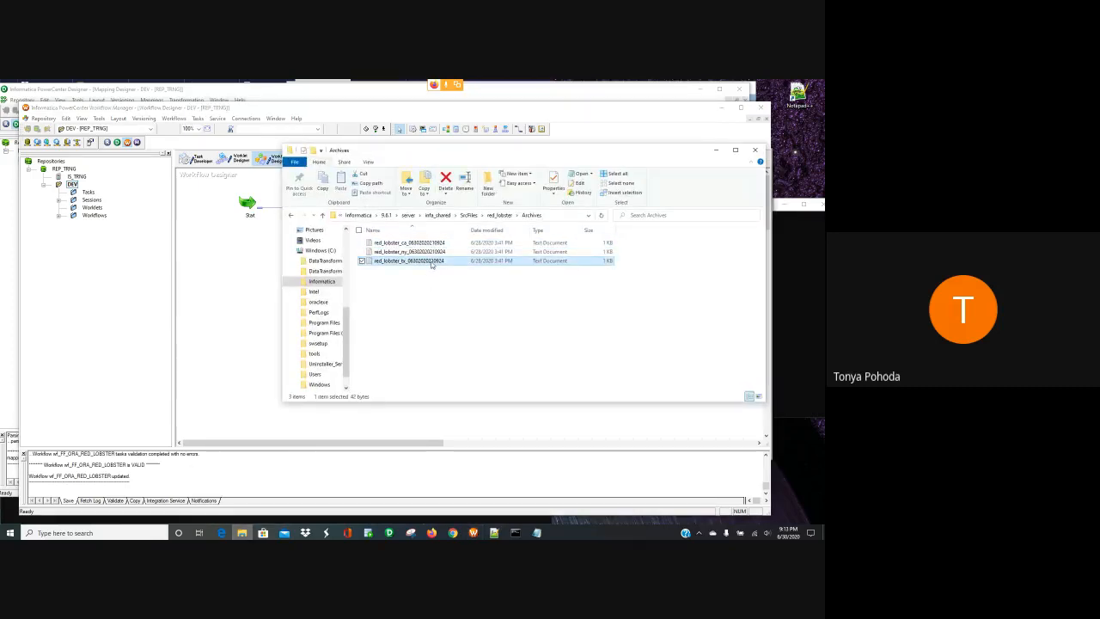
{"action": "left_click", "coordinate": [426, 253], "text": "ctrl"}
{"action": "left_click", "coordinate": [424, 244], "text": "ctrl"}
{"action": "right_click", "coordinate": [424, 245]}
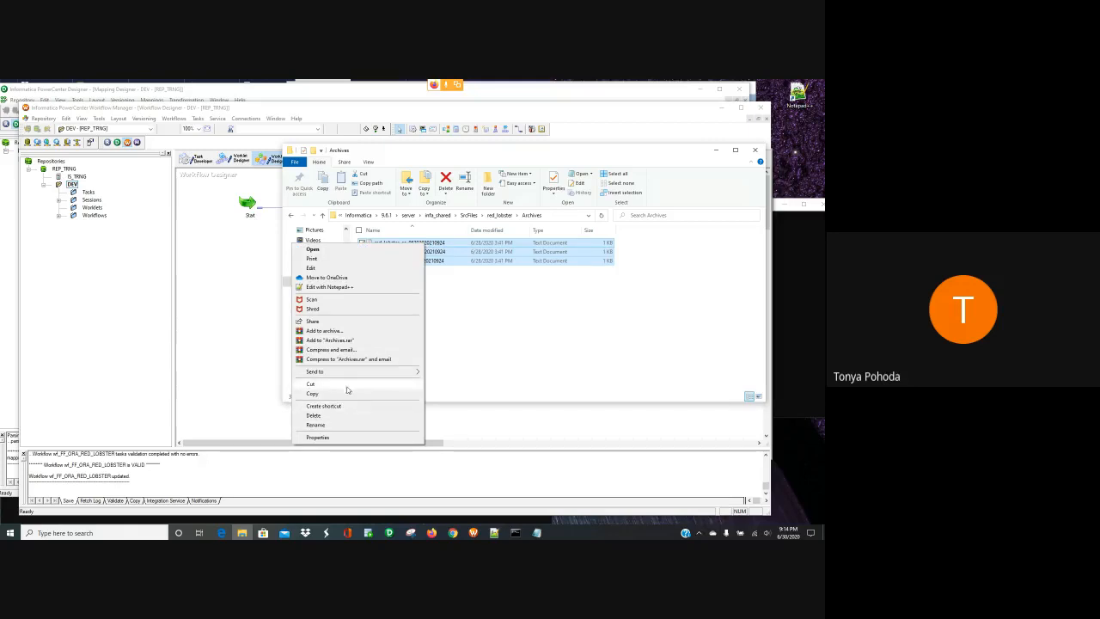
{"action": "left_click", "coordinate": [347, 392]}
{"action": "left_click", "coordinate": [292, 214]}
{"action": "left_click", "coordinate": [394, 283]}
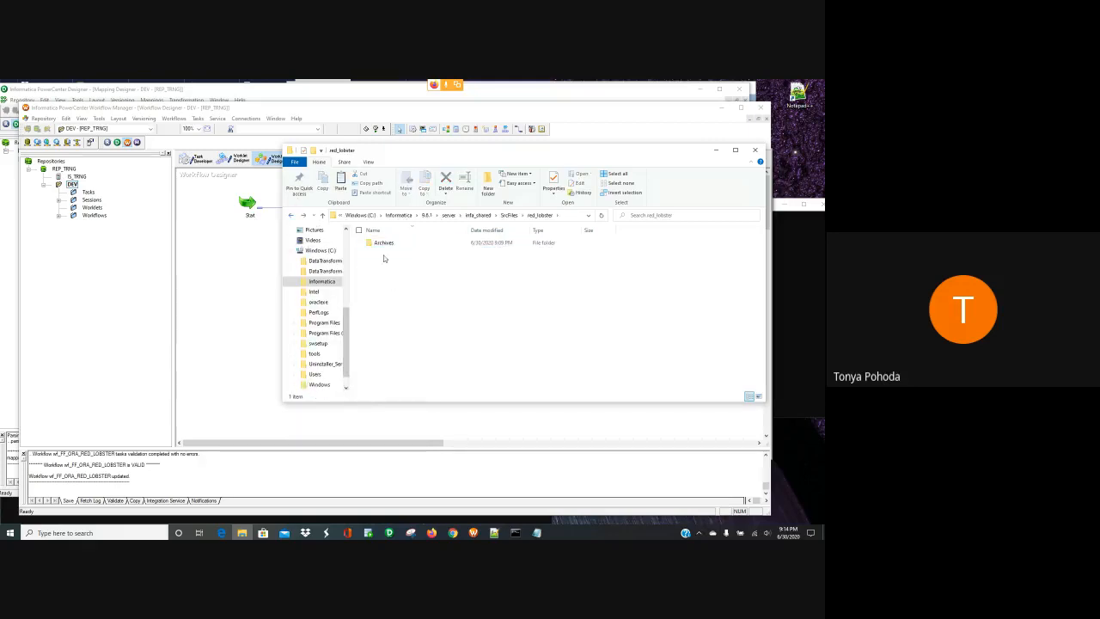
{"action": "right_click", "coordinate": [384, 262]}
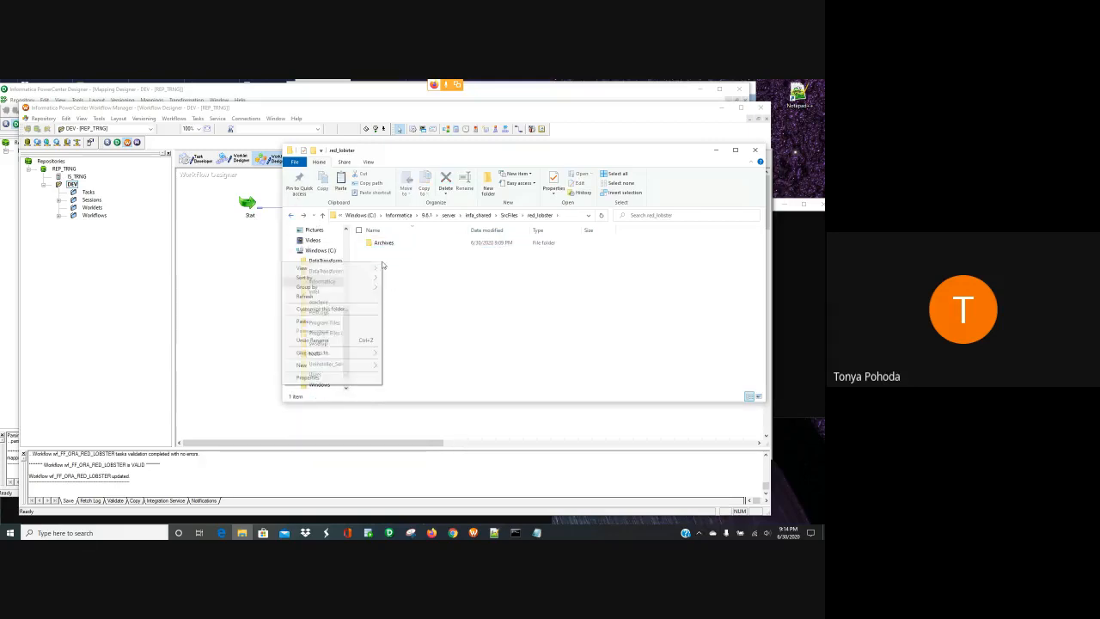
{"action": "left_click", "coordinate": [344, 321]}
- Strip the timestamp suffixes from the red_lobster_ca and red_lobster_ny copies
{"action": "left_click", "coordinate": [438, 260]}
{"action": "right_click", "coordinate": [447, 260]}
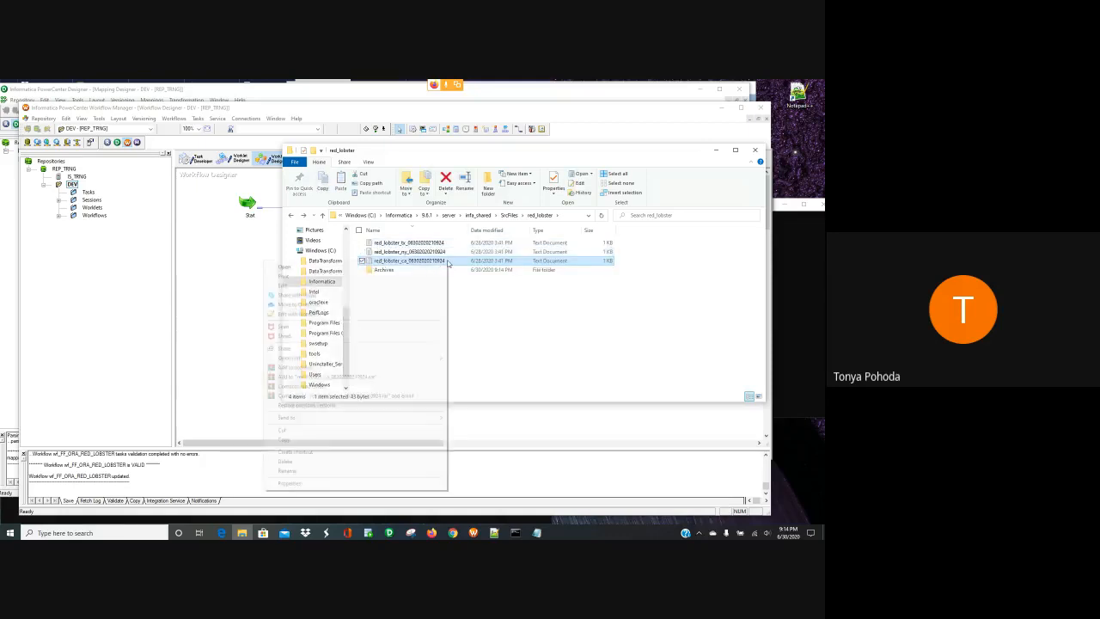
{"action": "left_click", "coordinate": [344, 469]}
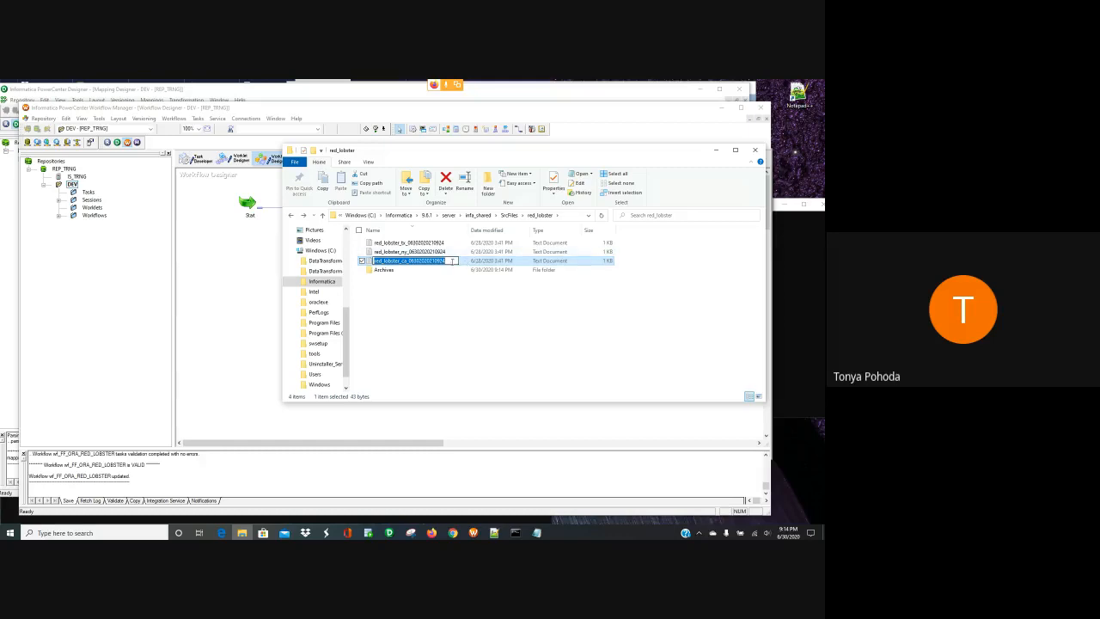
{"action": "left_click", "coordinate": [449, 261]}
{"action": "key", "text": "BackSpace"}
{"action": "key", "text": "BackSpace"}
{"action": "key", "text": "BackSpace"}
{"action": "key", "text": "BackSpace"}
{"action": "key", "text": "BackSpace"}
{"action": "key", "text": "BackSpace"}
{"action": "key", "text": "BackSpace"}
{"action": "key", "text": "BackSpace"}
{"action": "key", "text": "BackSpace"}
{"action": "key", "text": "BackSpace"}
{"action": "key", "text": "BackSpace"}
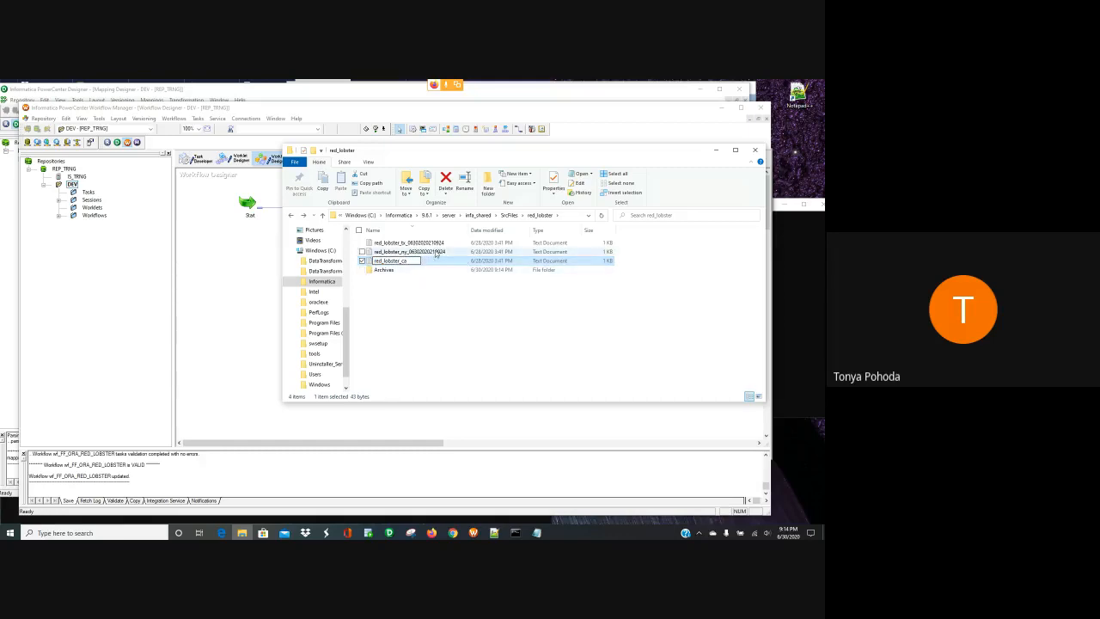
{"action": "right_click", "coordinate": [445, 251]}
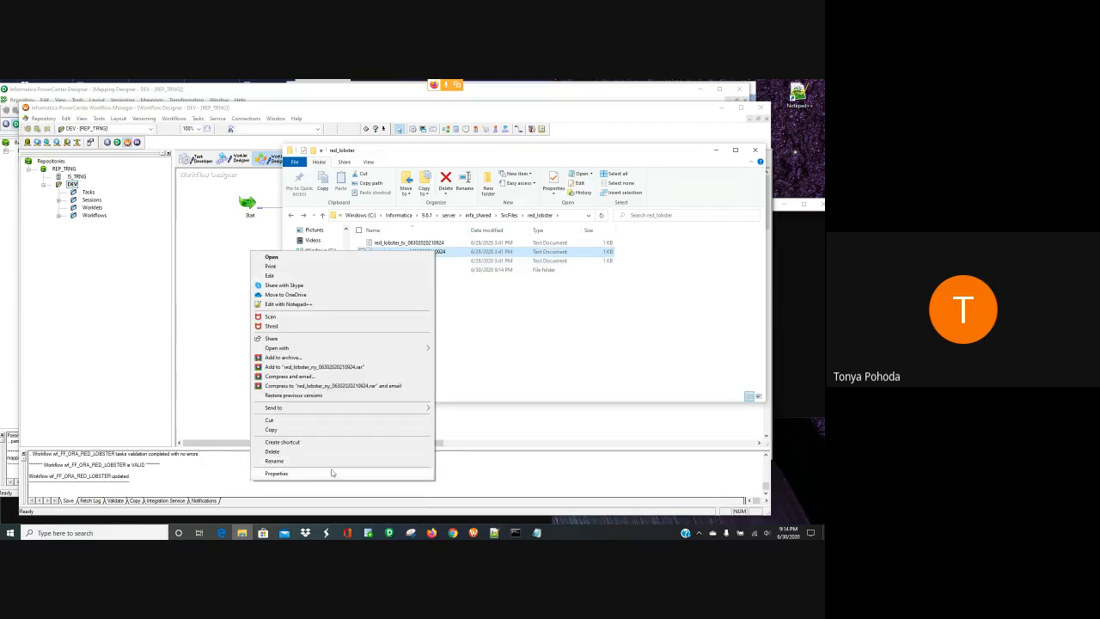
{"action": "left_click", "coordinate": [329, 473]}
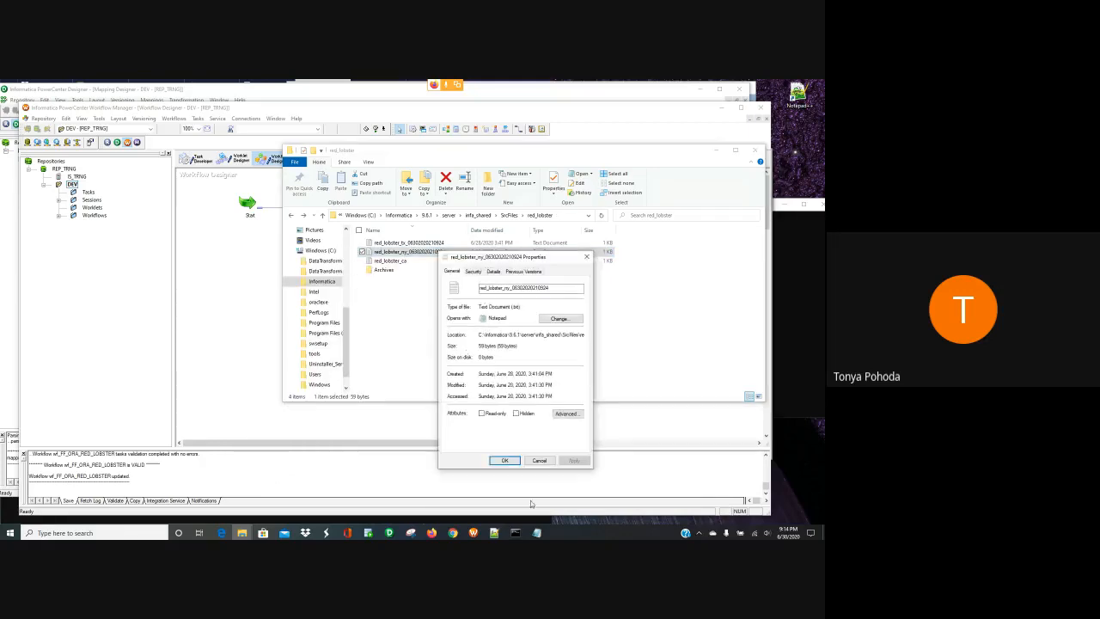
{"action": "left_click", "coordinate": [539, 459]}
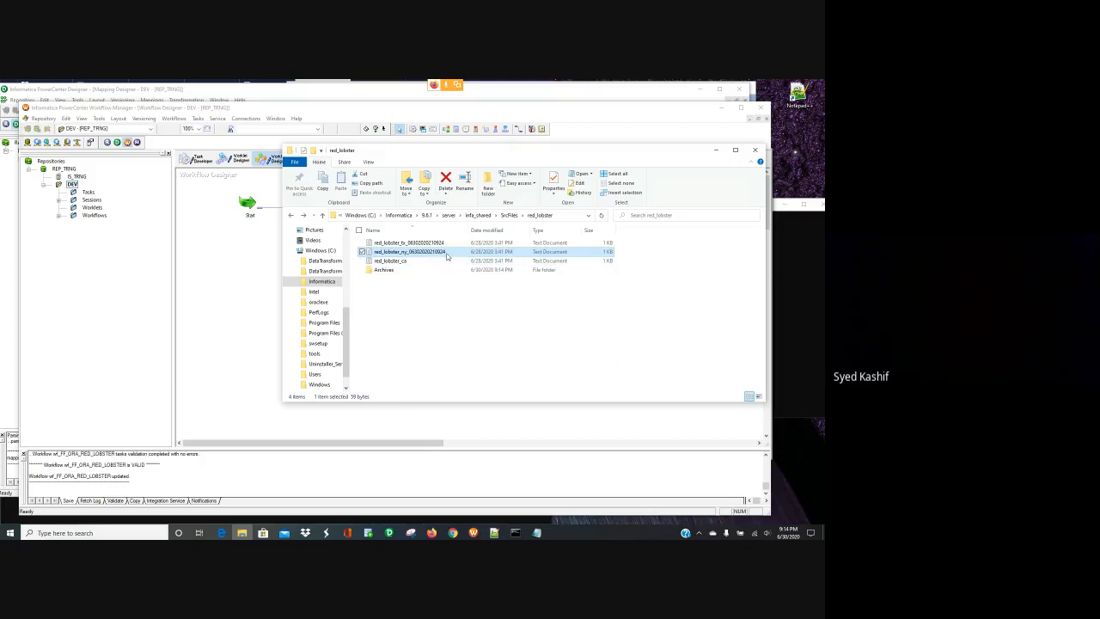
{"action": "right_click", "coordinate": [446, 256]}
{"action": "left_click", "coordinate": [336, 462]}
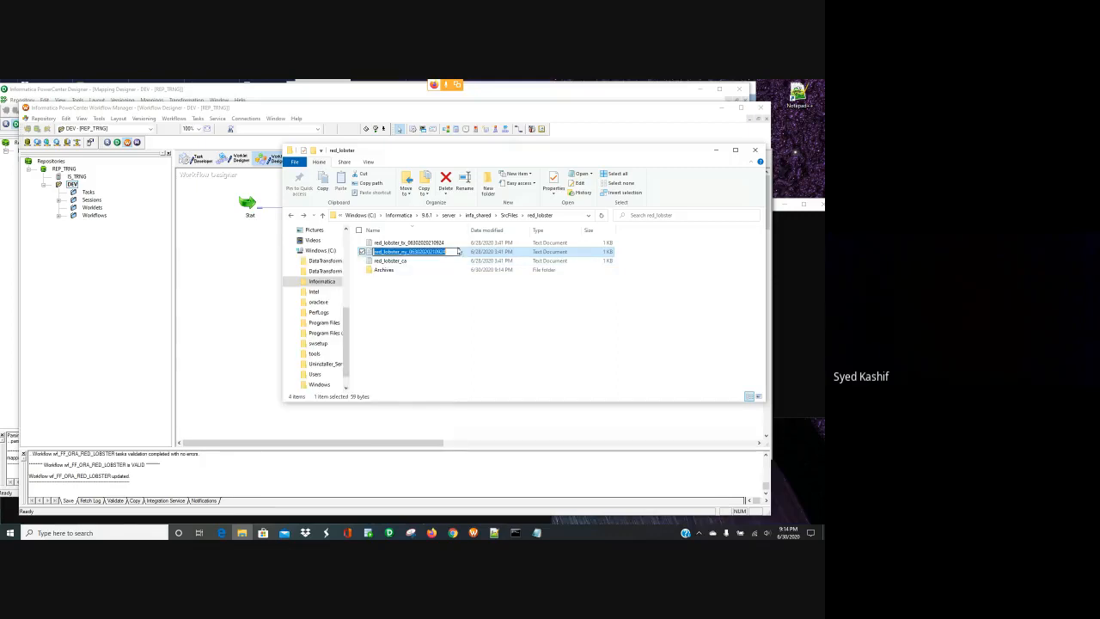
{"action": "left_click", "coordinate": [449, 252]}
{"action": "key", "text": "BackSpace"}
{"action": "key", "text": "BackSpace"}
{"action": "key", "text": "BackSpace"}
{"action": "key", "text": "BackSpace"}
{"action": "key", "text": "BackSpace"}
{"action": "key", "text": "BackSpace"}
{"action": "key", "text": "BackSpace"}
{"action": "key", "text": "BackSpace"}
{"action": "key", "text": "BackSpace"}
{"action": "key", "text": "BackSpace"}
{"action": "key", "text": "BackSpace"}
{"action": "key", "text": "BackSpace"}
{"action": "key", "text": "BackSpace"}
{"action": "key", "text": "BackSpace"}
{"action": "key", "text": "BackSpace"}
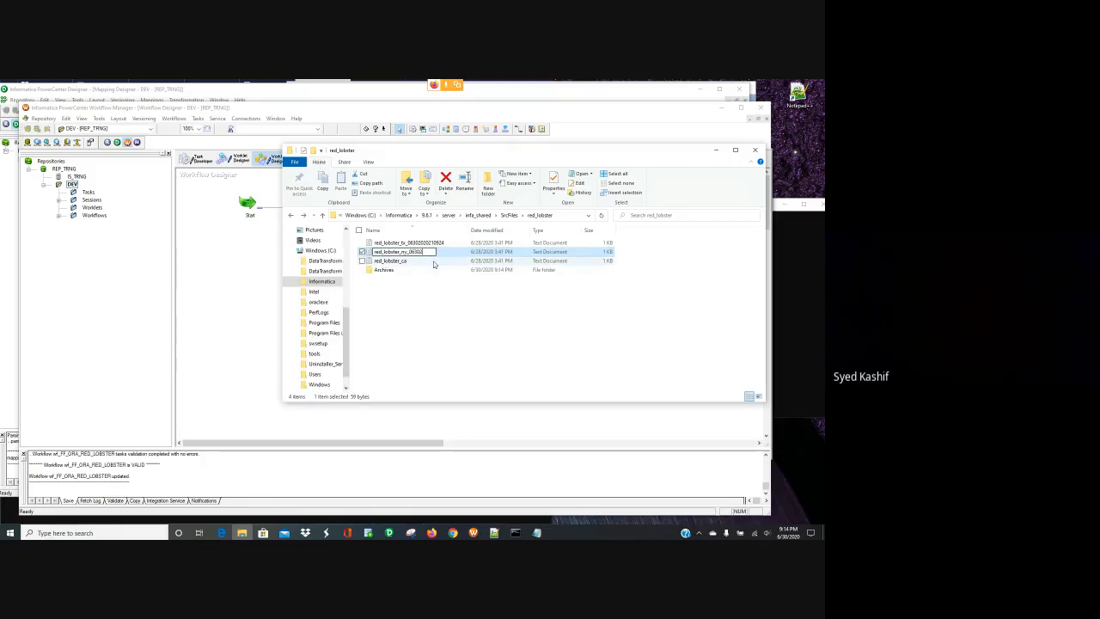
{"action": "left_click", "coordinate": [434, 243]}
- Rename the remaining copy to red_lobster_tx without its timestamp
{"action": "right_click", "coordinate": [439, 243]}
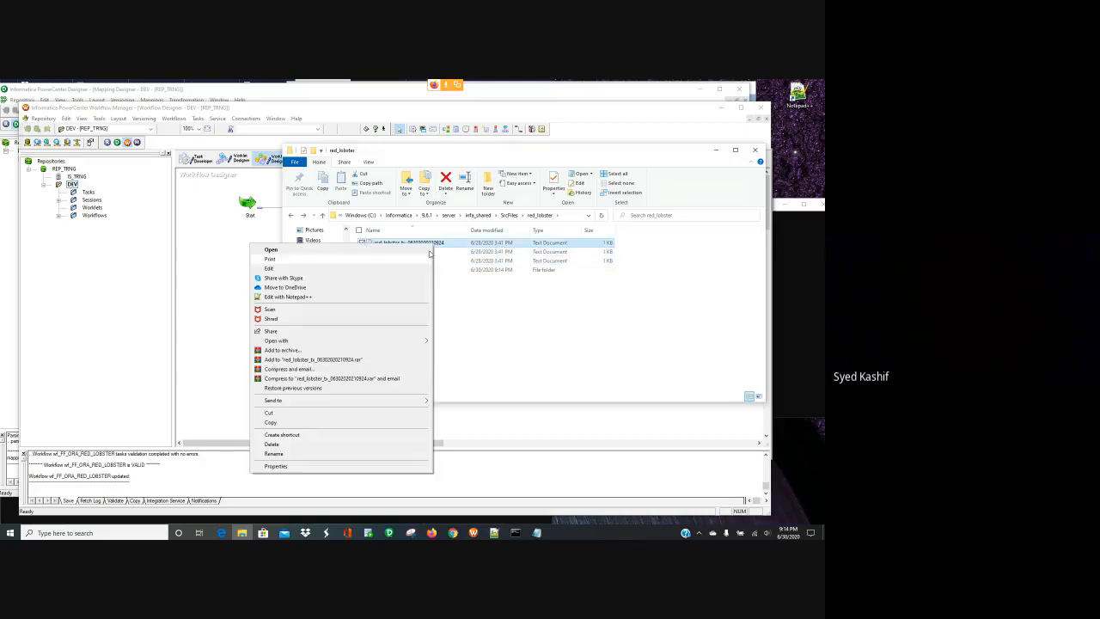
{"action": "left_click", "coordinate": [380, 453]}
{"action": "left_click", "coordinate": [456, 242]}
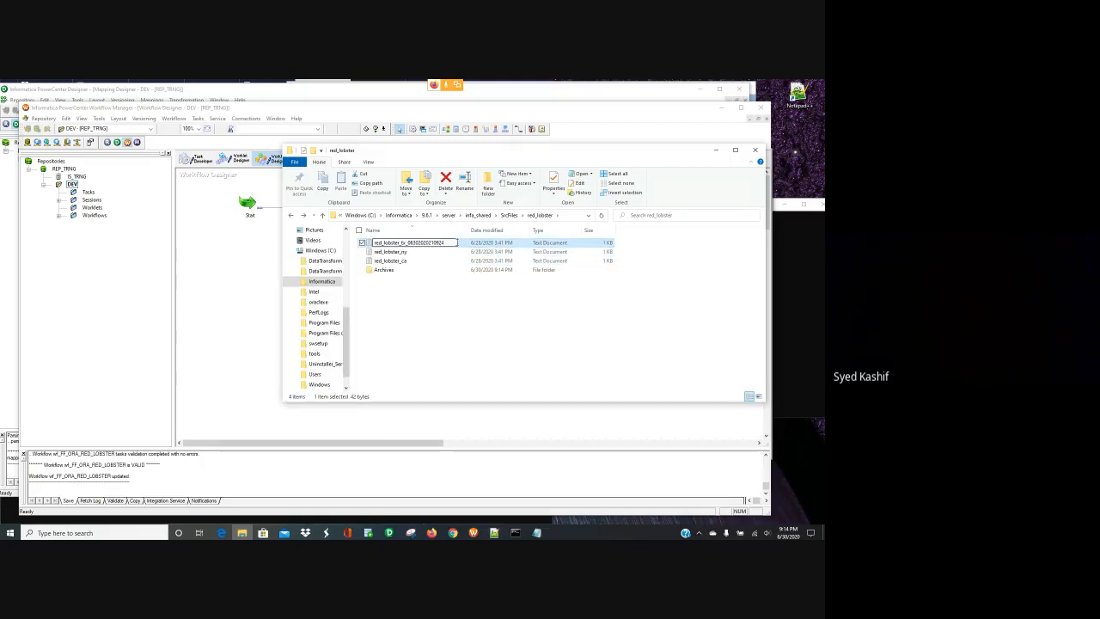
{"action": "key", "text": "BackSpace"}
{"action": "key", "text": "BackSpace"}
{"action": "key", "text": "BackSpace"}
{"action": "key", "text": "BackSpace"}
{"action": "key", "text": "BackSpace"}
{"action": "key", "text": "BackSpace"}
{"action": "key", "text": "BackSpace"}
{"action": "key", "text": "BackSpace"}
{"action": "key", "text": "BackSpace"}
{"action": "key", "text": "BackSpace"}
{"action": "key", "text": "BackSpace"}
{"action": "key", "text": "BackSpace"}
{"action": "key", "text": "Return"}
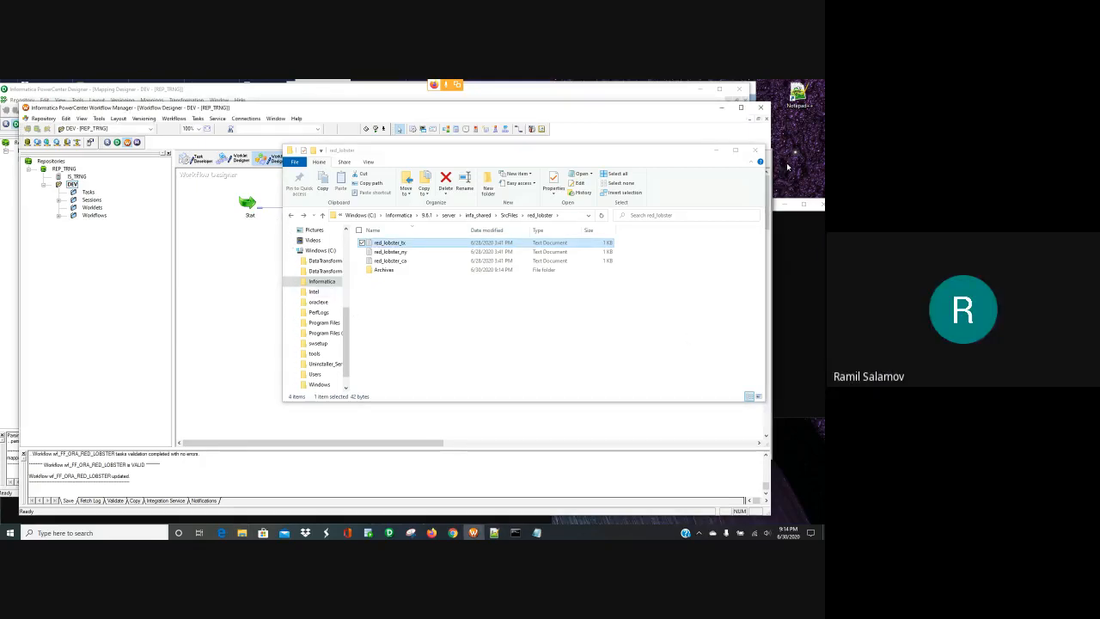
- Close File Explorer, start the wf_FF_ORA_RED_LOBSTER workflow, and bring SQL Developer forward
{"action": "left_click", "coordinate": [755, 151]}
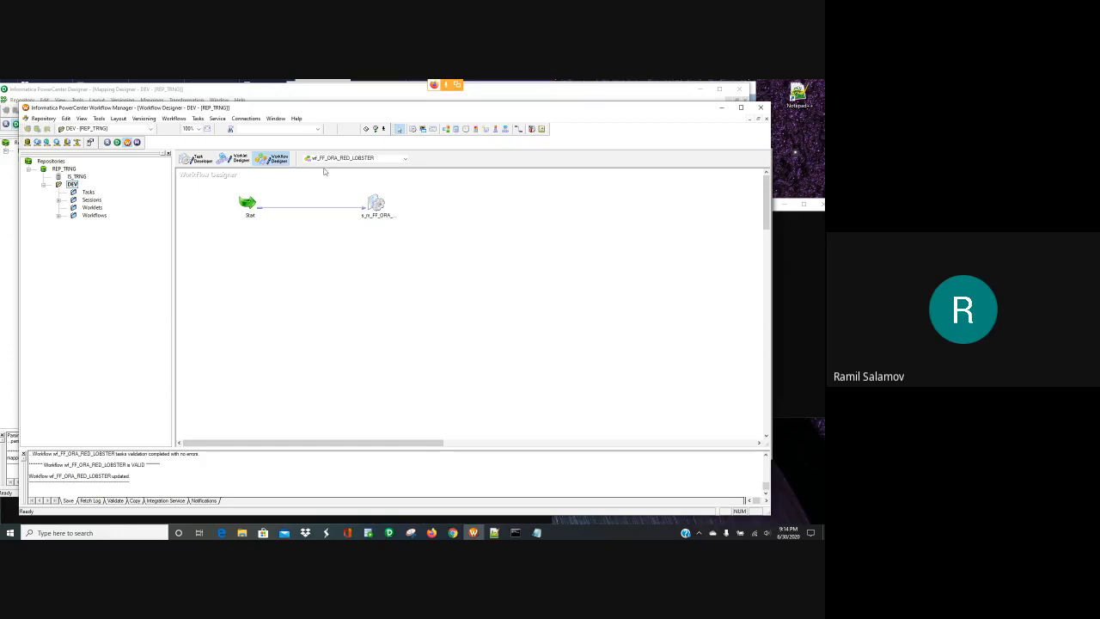
{"action": "left_click", "coordinate": [176, 118]}
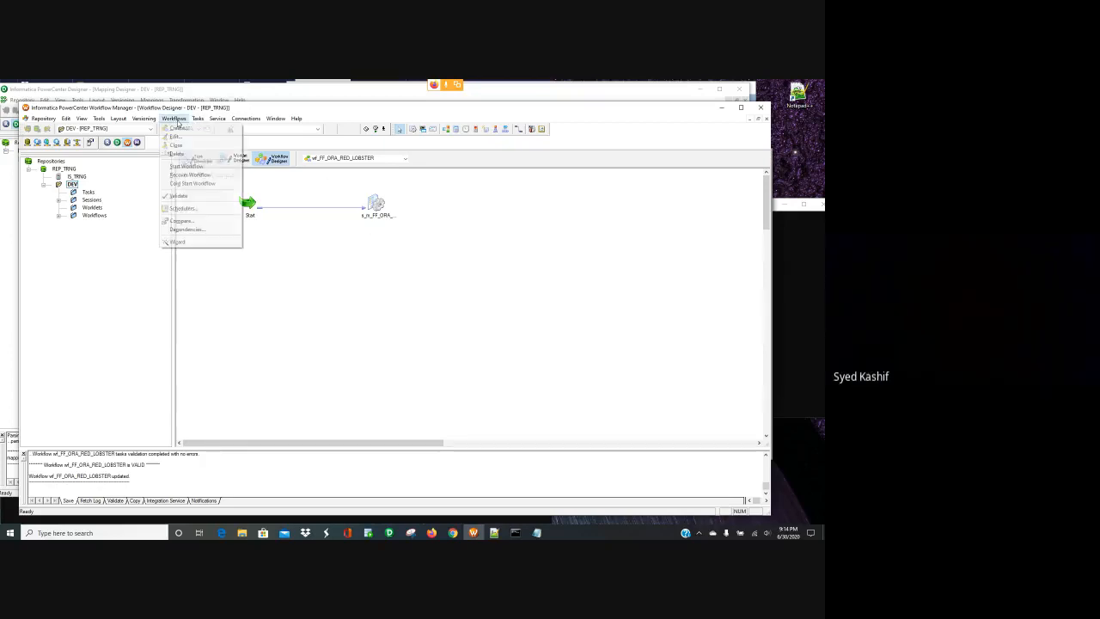
{"action": "left_click", "coordinate": [196, 167]}
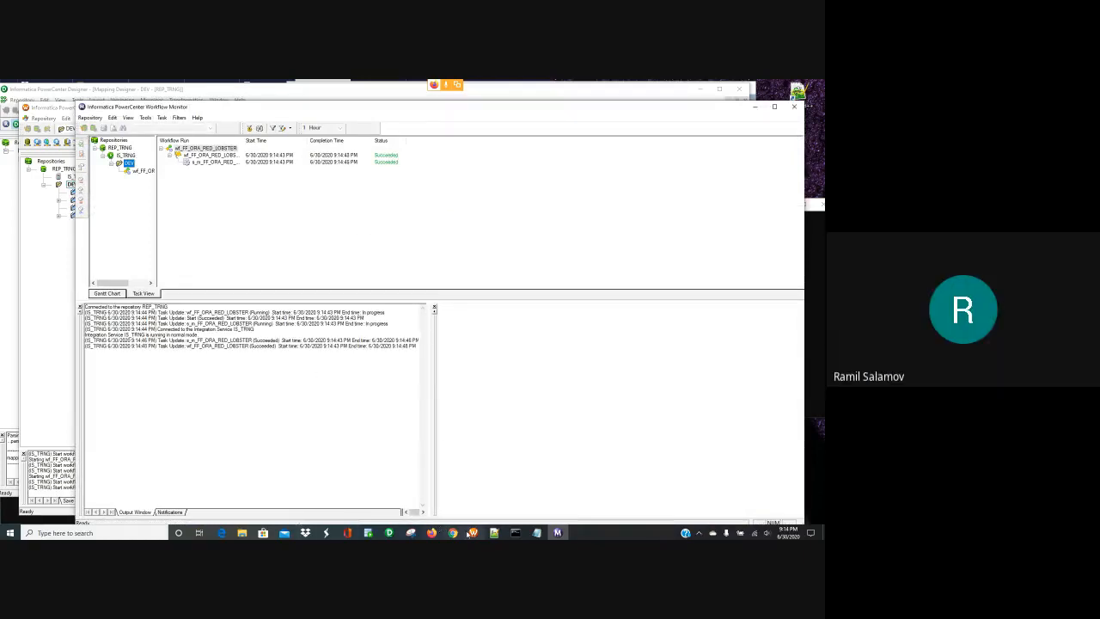
{"action": "mouse_move", "coordinate": [473, 534]}
{"action": "mouse_move", "coordinate": [368, 533]}
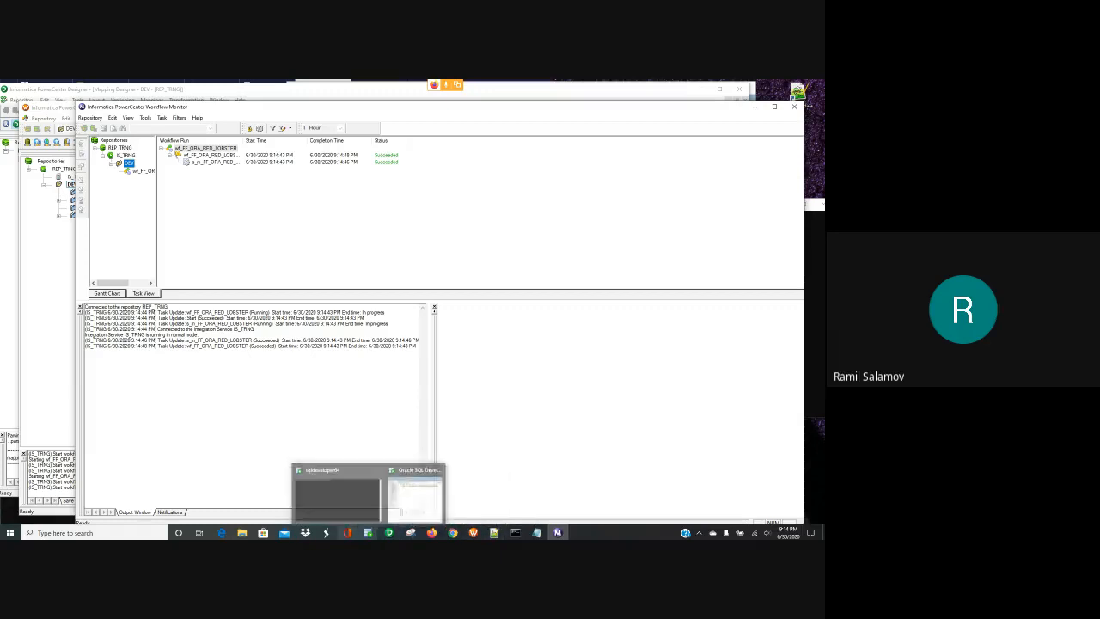
{"action": "left_click", "coordinate": [410, 502]}
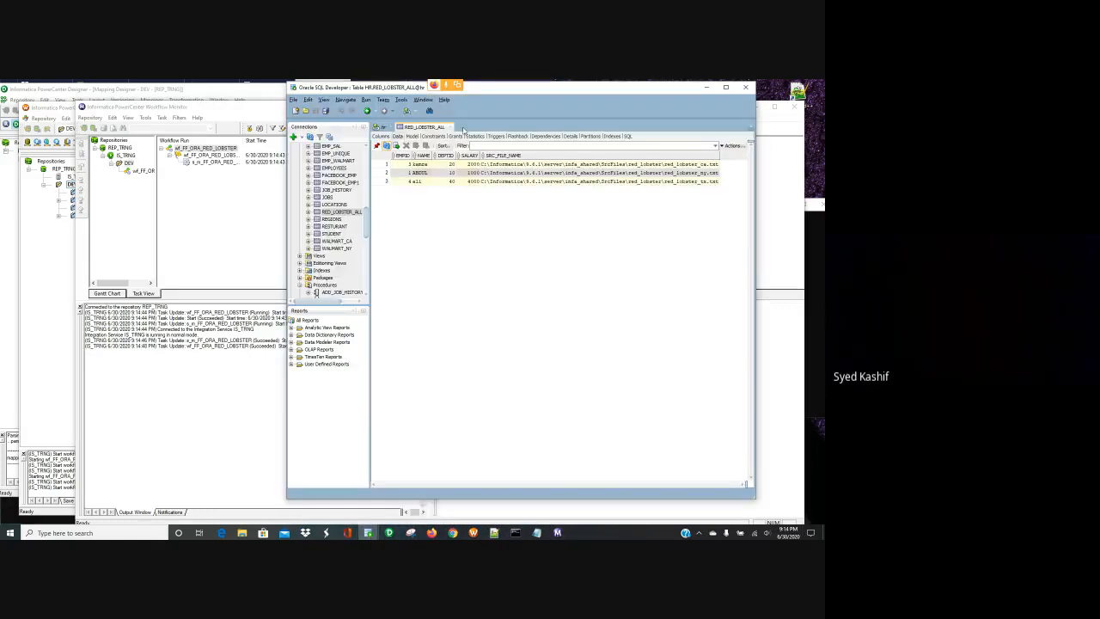
- Refresh RED_LOBSTER_ALL's data to see three rows with ca, ny, tx file paths, then minimize SQL Developer
{"action": "left_click", "coordinate": [388, 146]}
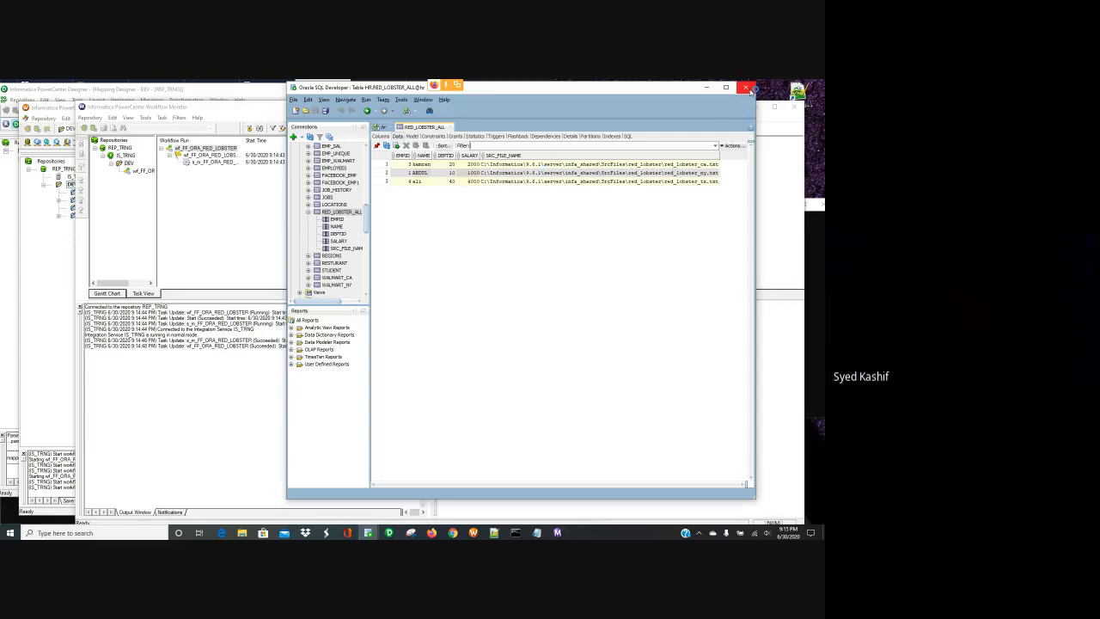
{"action": "left_click", "coordinate": [707, 86]}
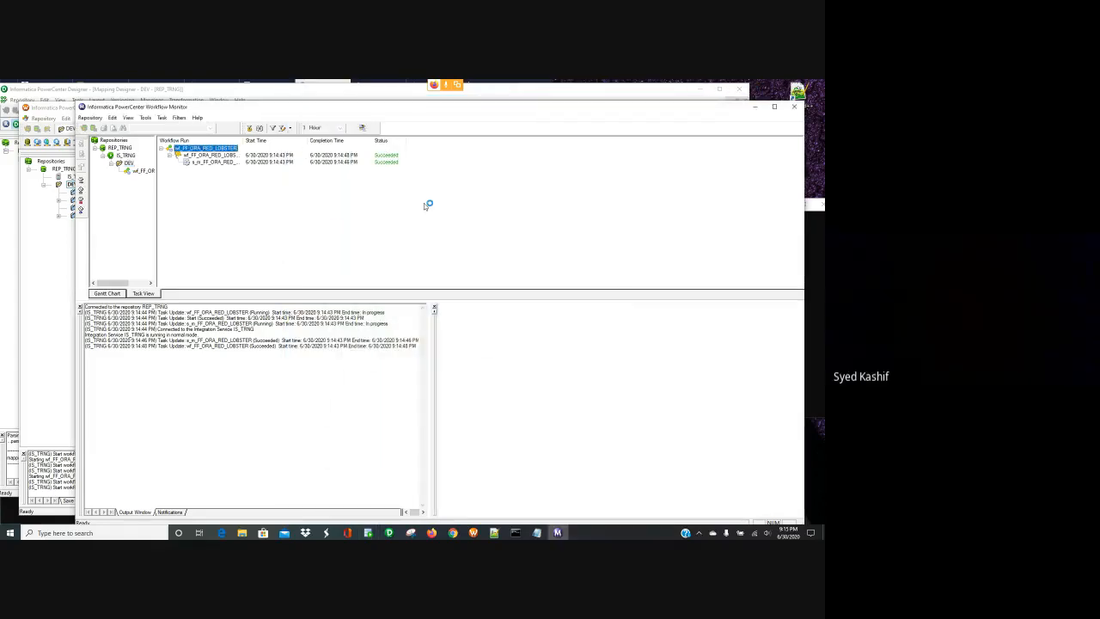
- Minimize Workflow Monitor, Workflow Manager and PowerCenter Designer in turn
{"action": "left_click", "coordinate": [756, 108]}
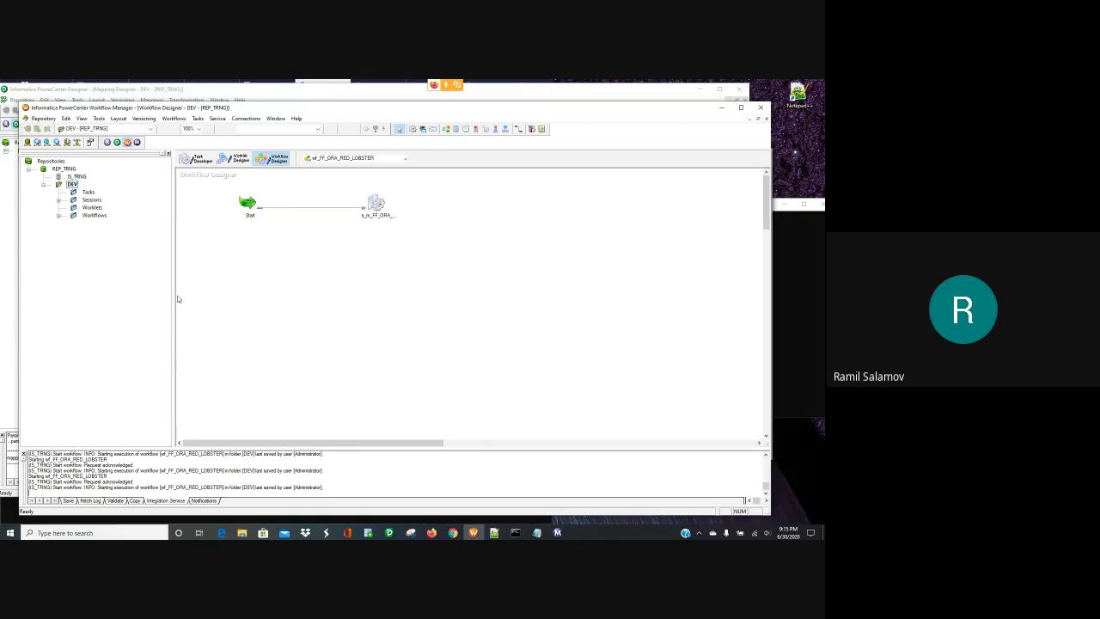
{"action": "left_click", "coordinate": [722, 110]}
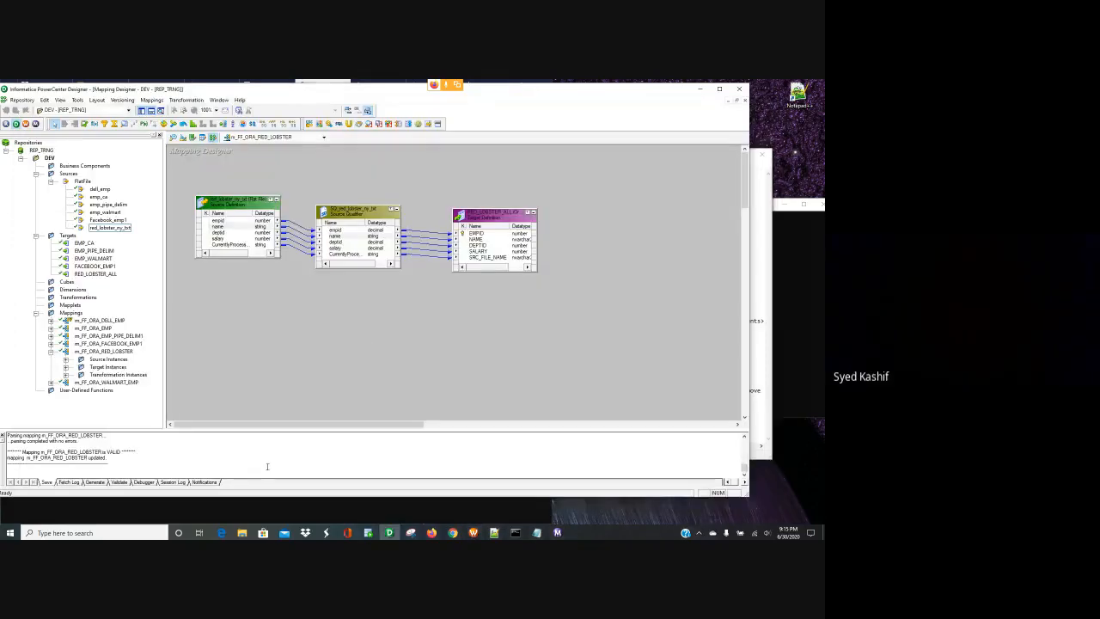
{"action": "left_click", "coordinate": [698, 90]}
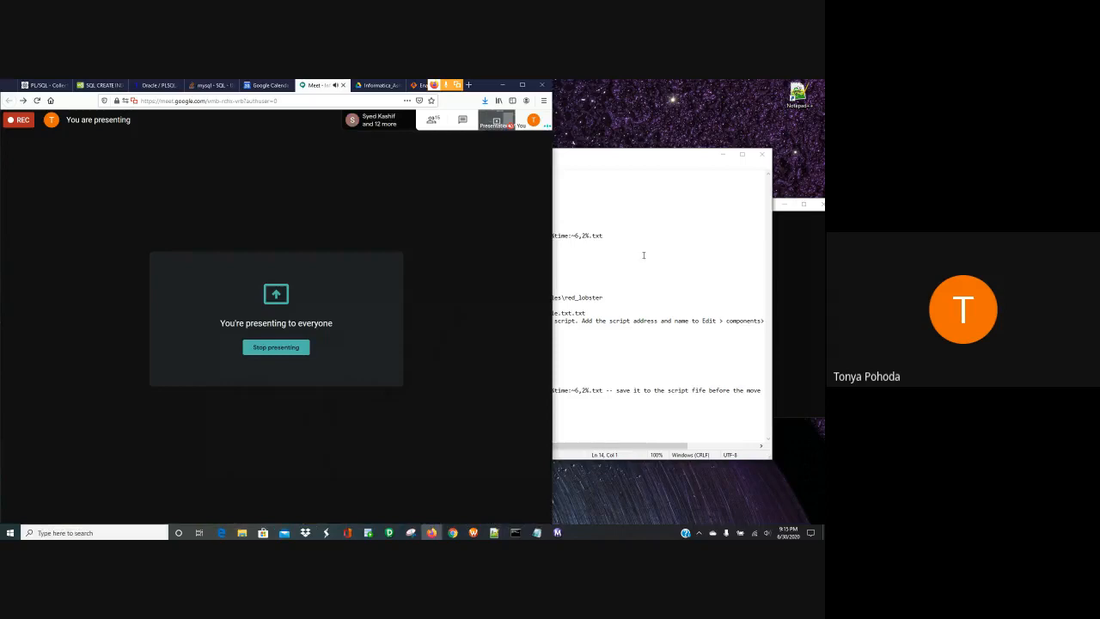
- Look over the archive_files and Command Prompt Notepad notes, minimizing each afterward
{"action": "left_click", "coordinate": [609, 259]}
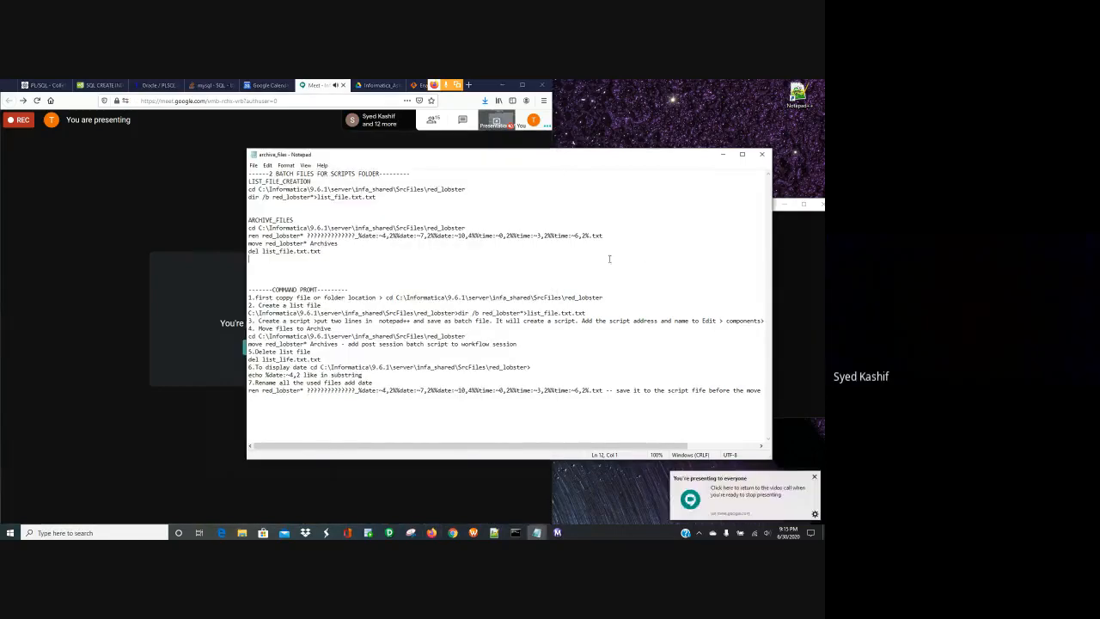
{"action": "left_click", "coordinate": [721, 154]}
{"action": "left_click", "coordinate": [697, 231]}
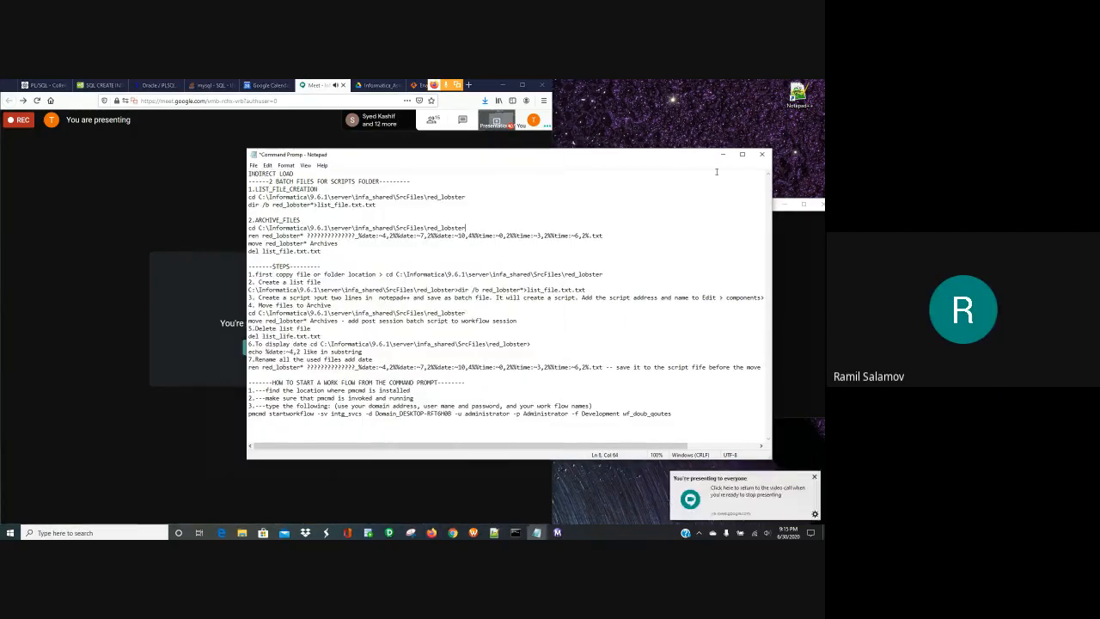
{"action": "left_click", "coordinate": [726, 155]}
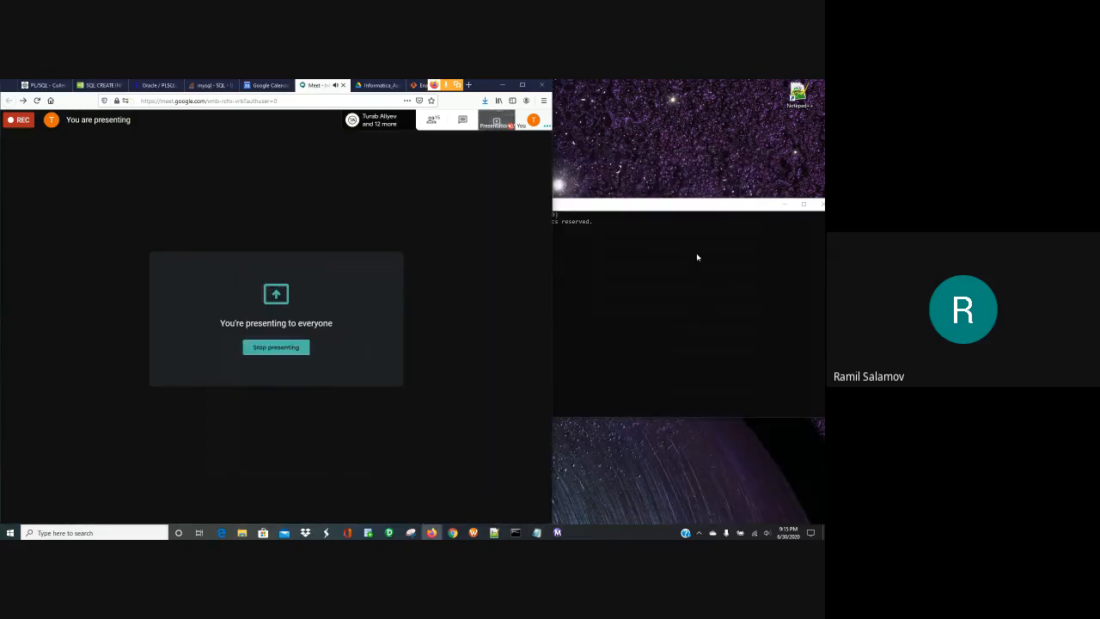
- Close the Command Prompt window and bring Workflow Manager back to the front
{"action": "left_click", "coordinate": [740, 208]}
{"action": "left_click_drag", "start_coordinate": [725, 207], "coordinate": [684, 204]}
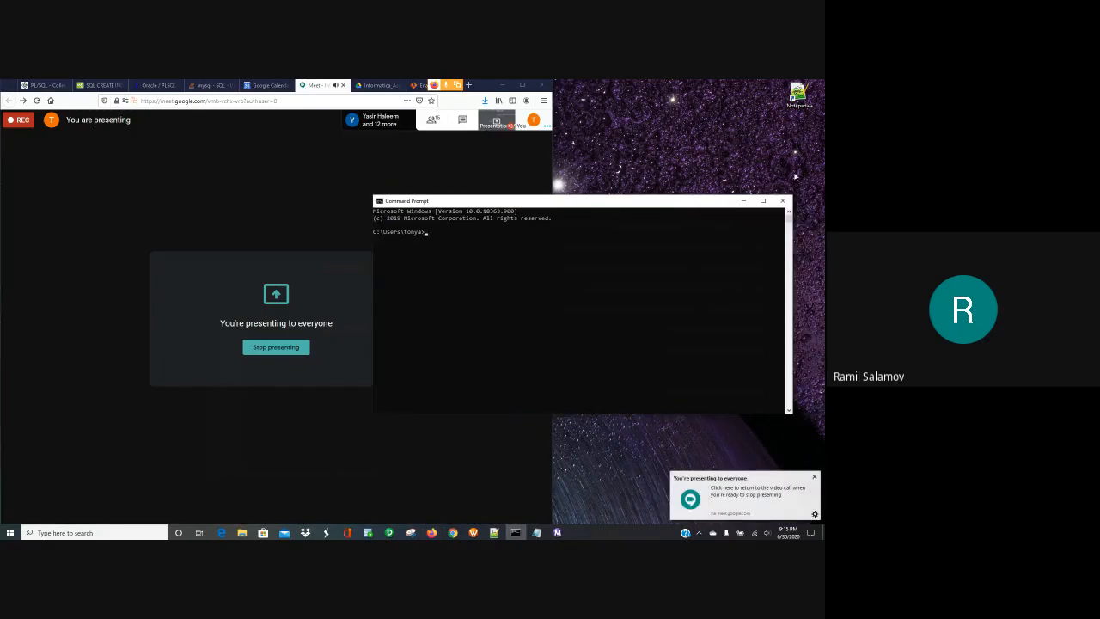
{"action": "left_click", "coordinate": [784, 203]}
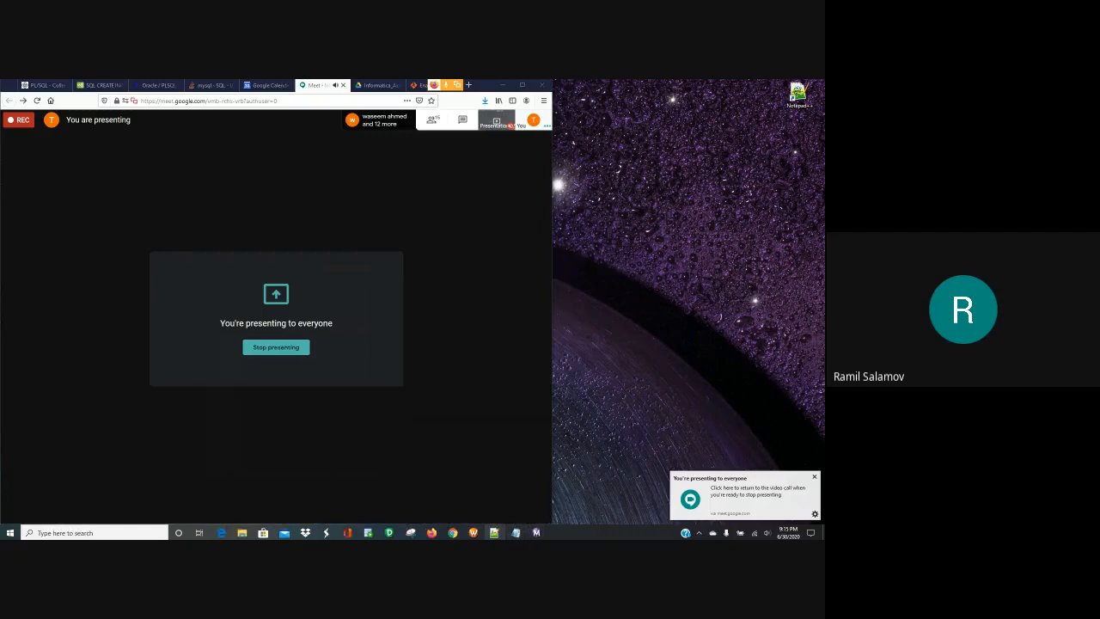
{"action": "left_click", "coordinate": [474, 532]}
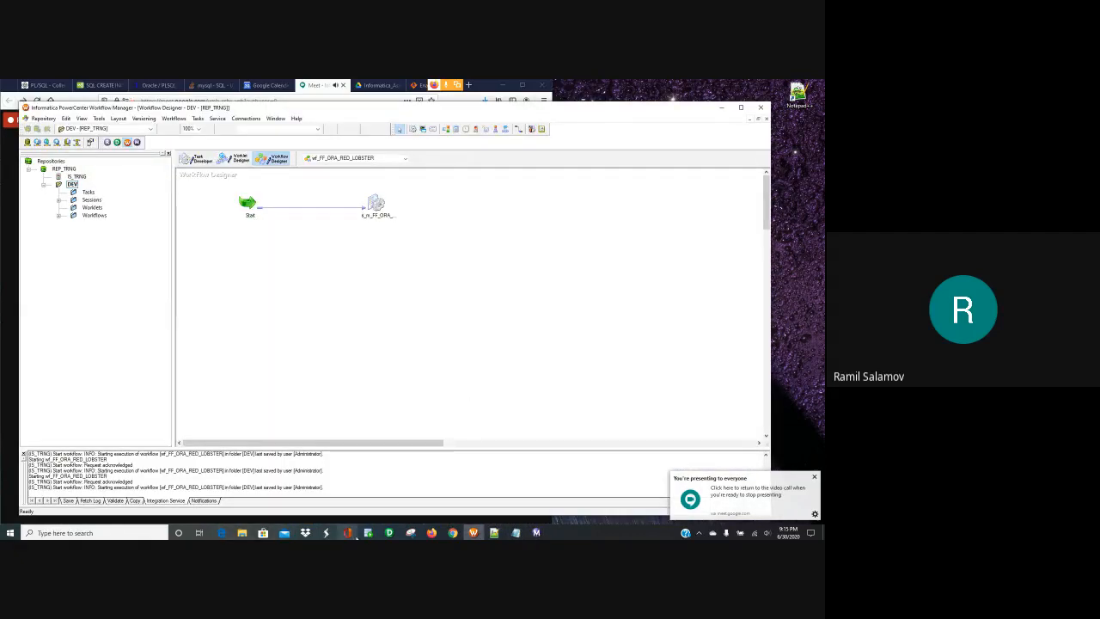
{"action": "mouse_move", "coordinate": [368, 532]}
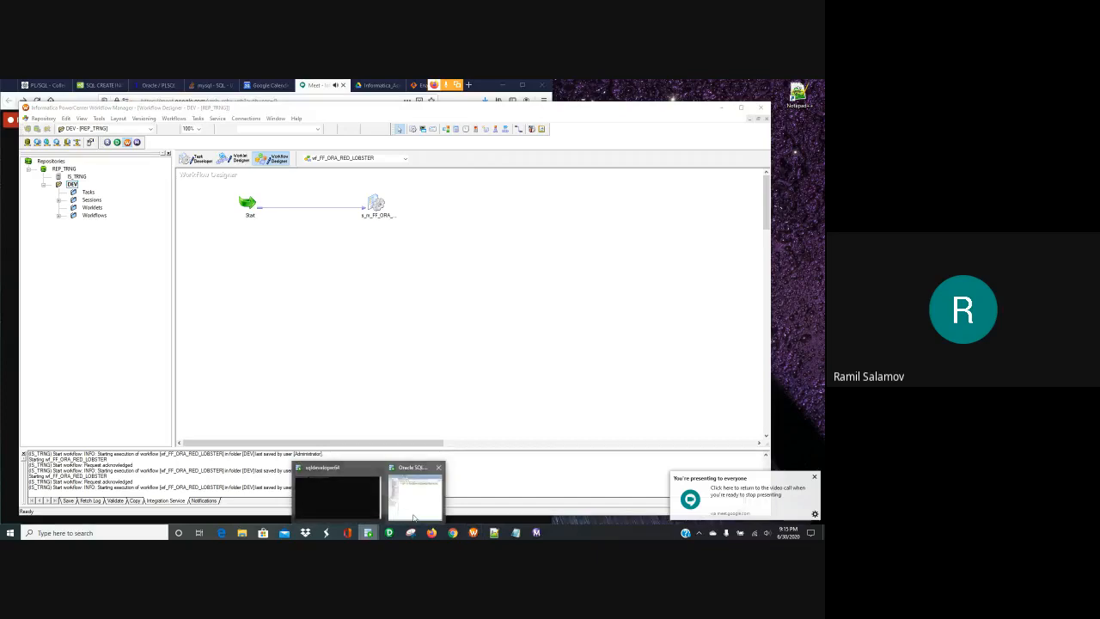
{"action": "mouse_move", "coordinate": [411, 512]}
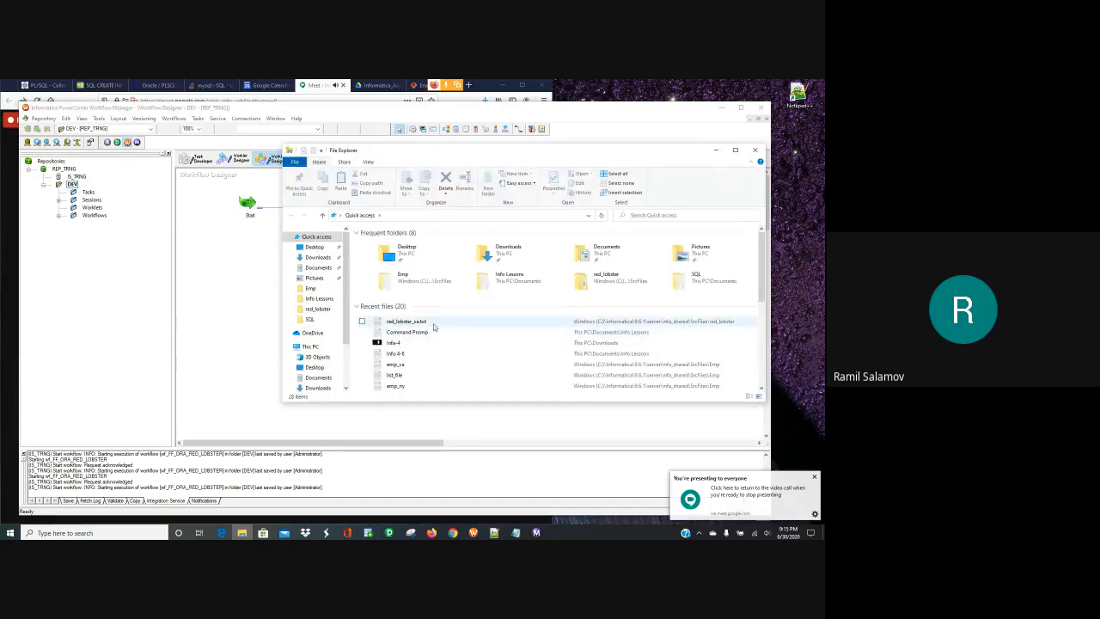
{"action": "left_click", "coordinate": [316, 308]}
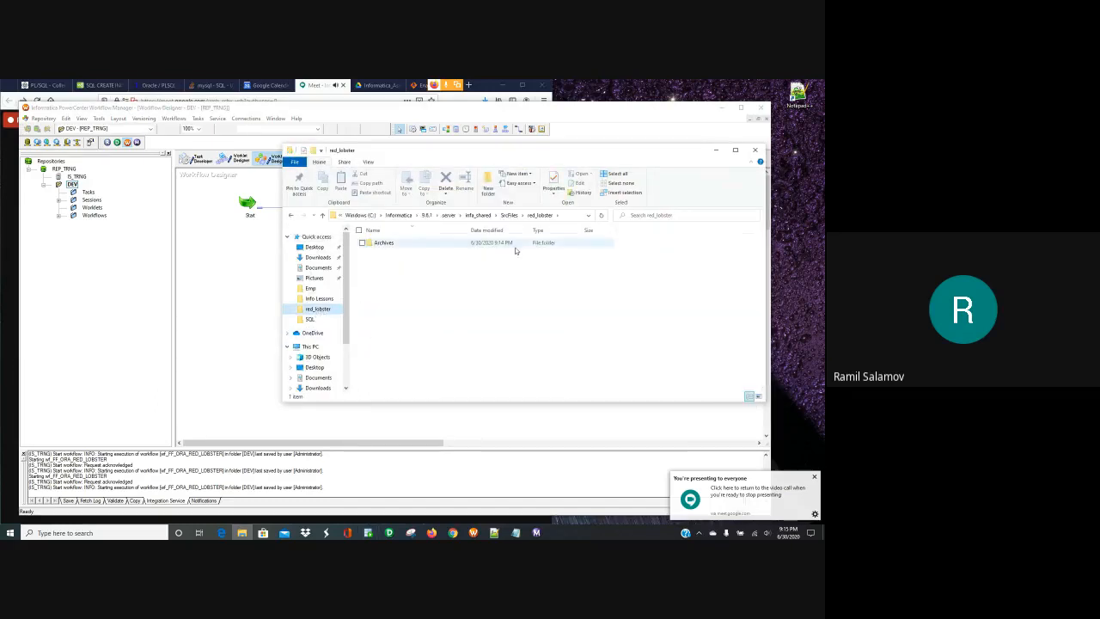
{"action": "double_click", "coordinate": [430, 243]}
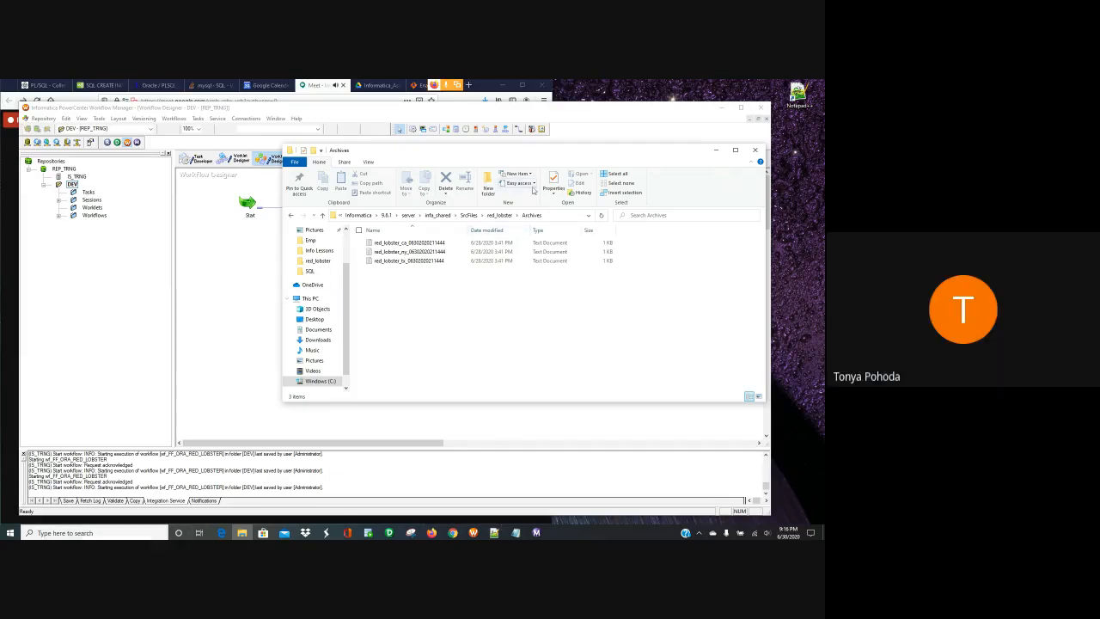
- Open the archive_files batch script from infa_shared's Scripts folder in Notepad
{"action": "left_click", "coordinate": [437, 215]}
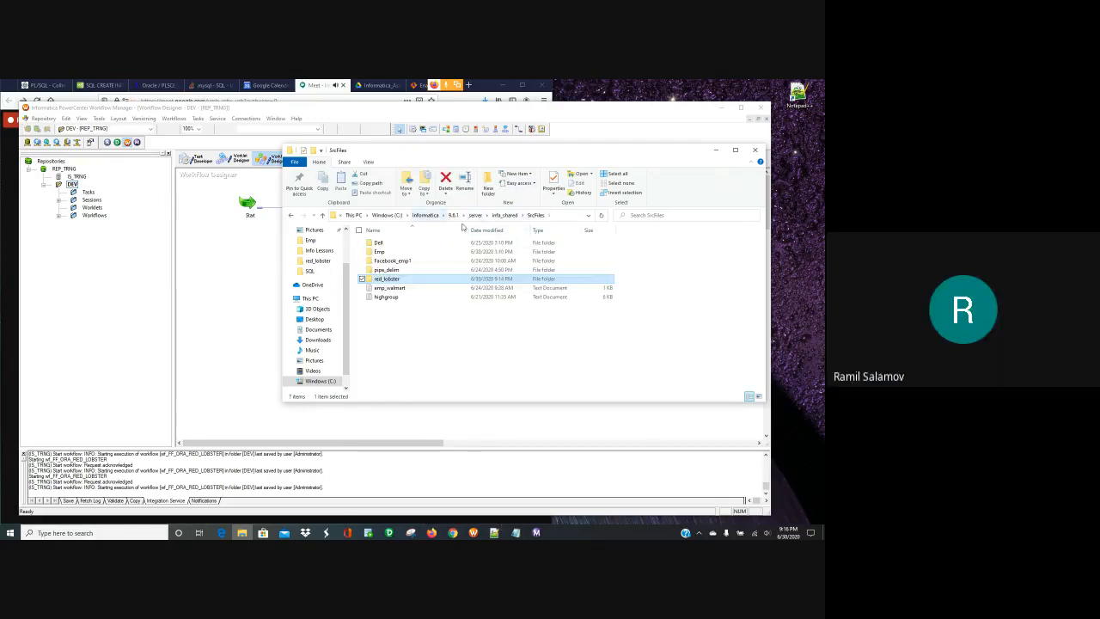
{"action": "double_click", "coordinate": [384, 296]}
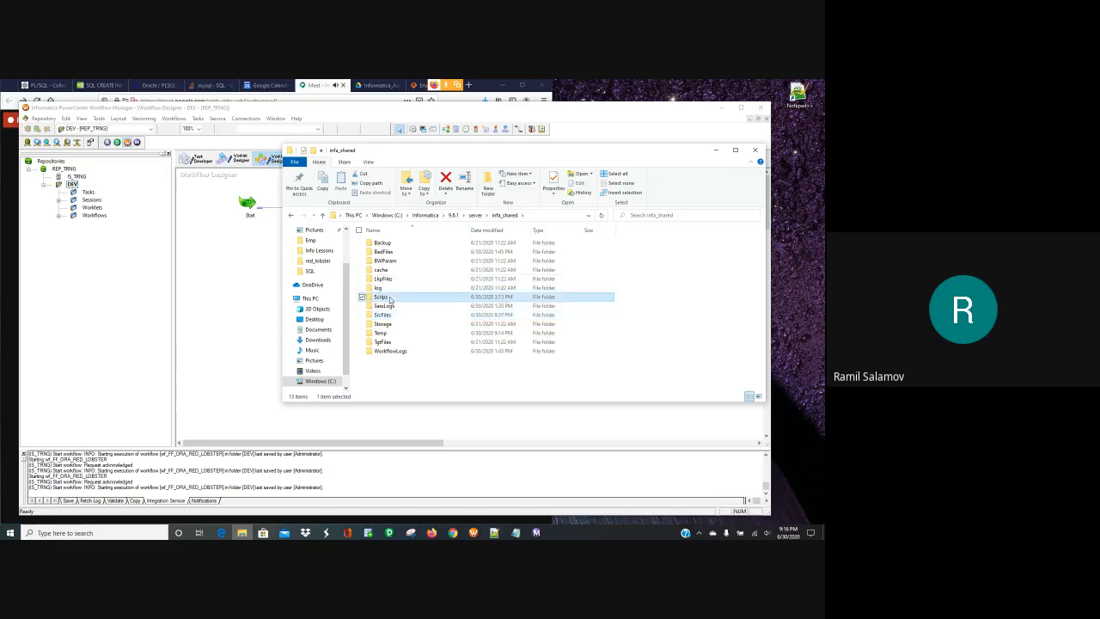
{"action": "right_click", "coordinate": [399, 247]}
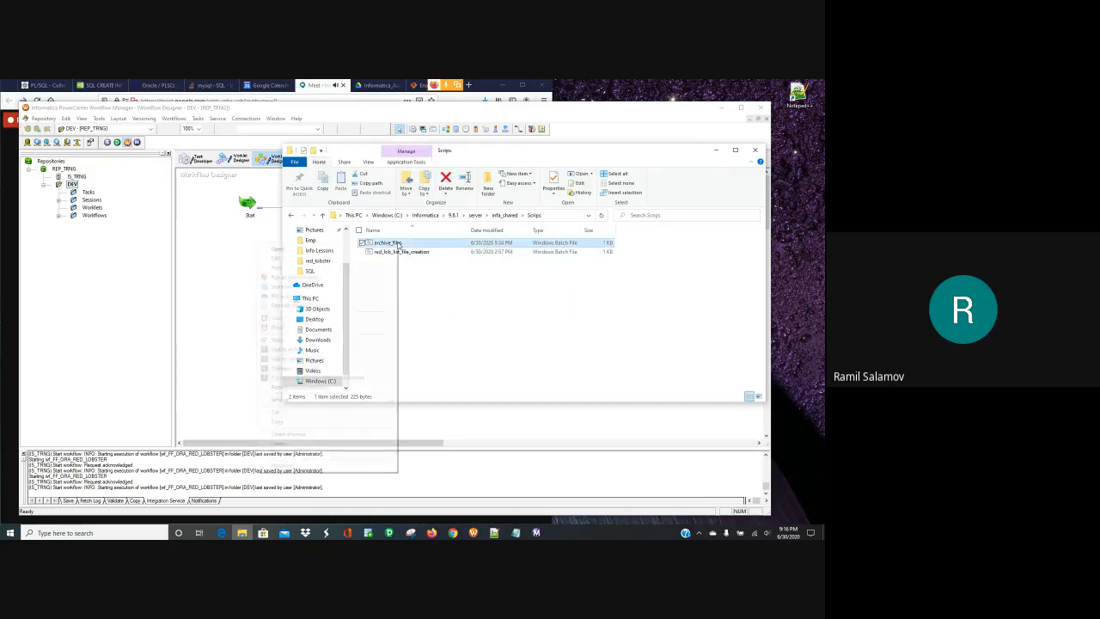
{"action": "left_click", "coordinate": [318, 258]}
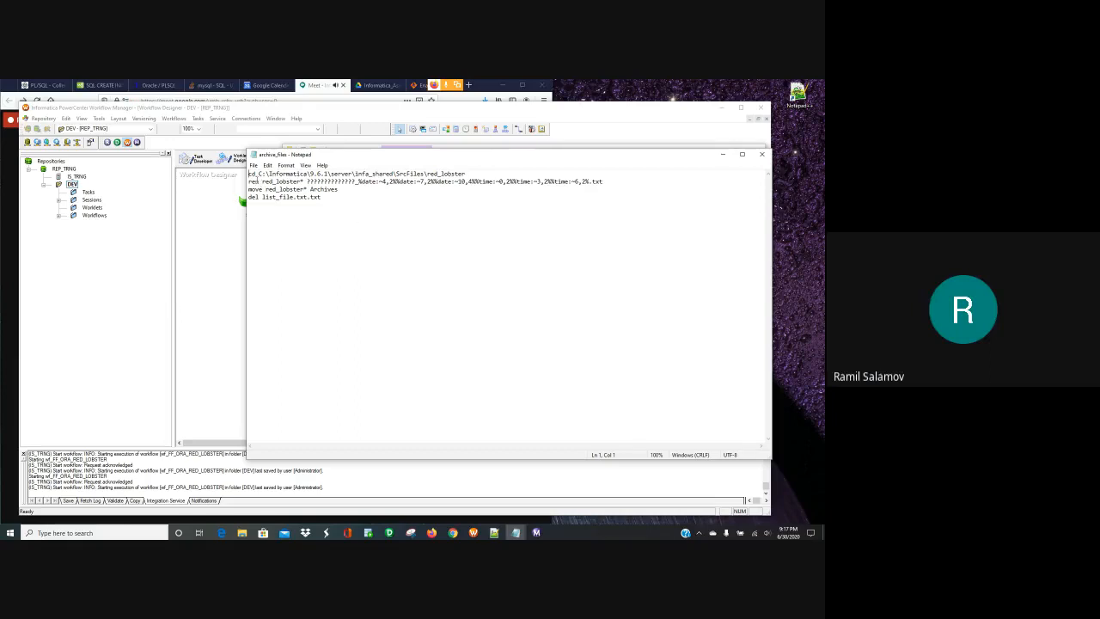
- Select the whole ren command line (line 2) in the archive_files script
{"action": "left_click_drag", "start_coordinate": [606, 182], "coordinate": [393, 175]}
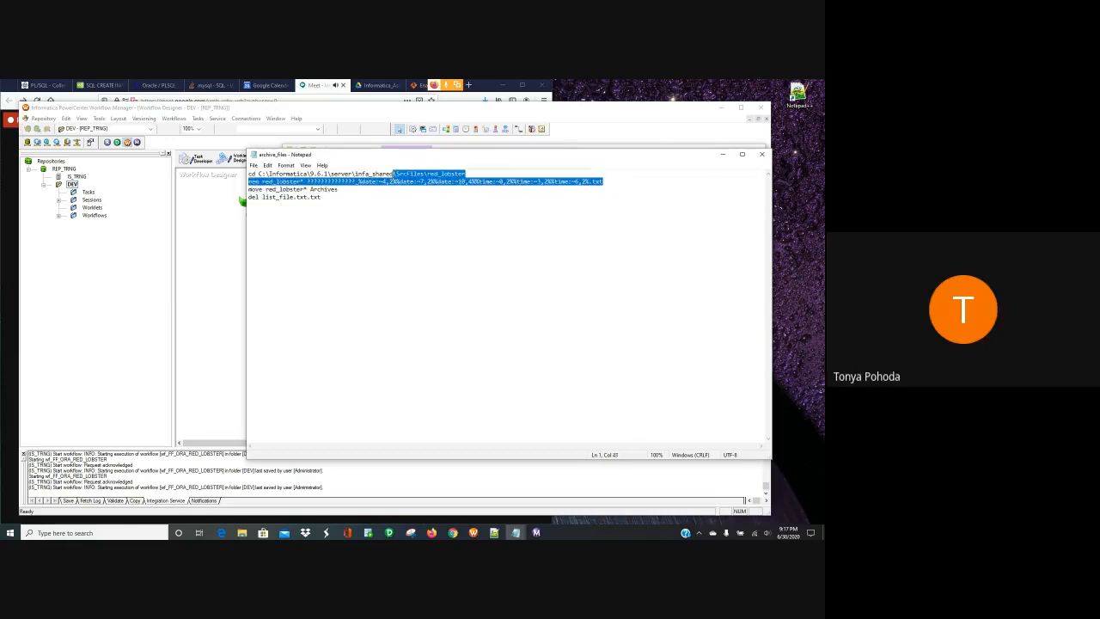
{"action": "left_click", "coordinate": [340, 236]}
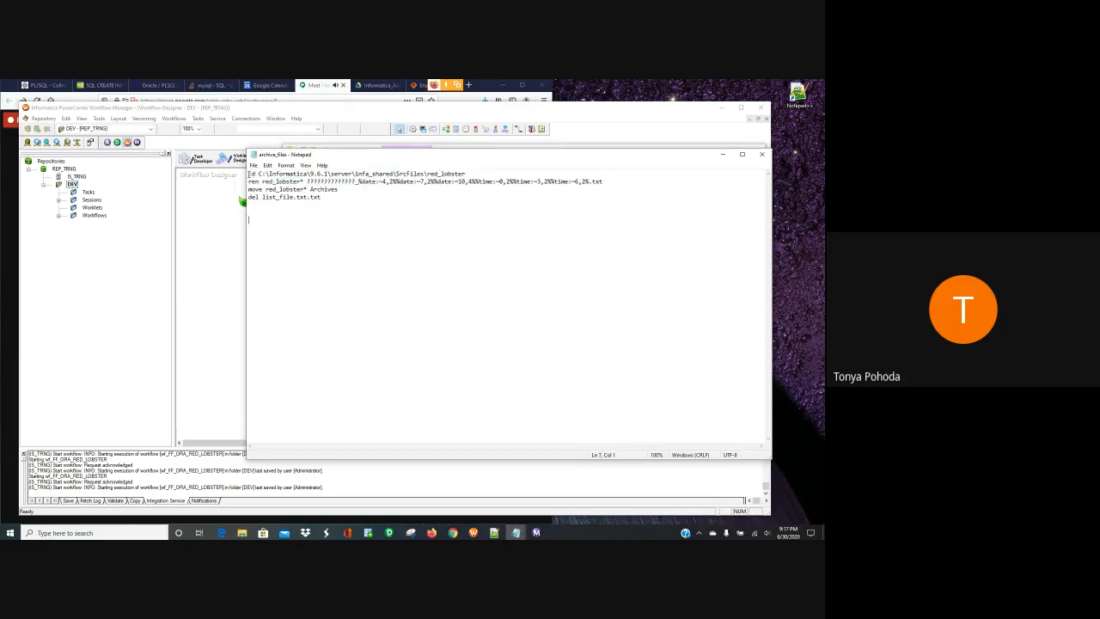
{"action": "left_click_drag", "start_coordinate": [249, 181], "coordinate": [614, 182]}
{"action": "key", "text": "ctrl+c"}
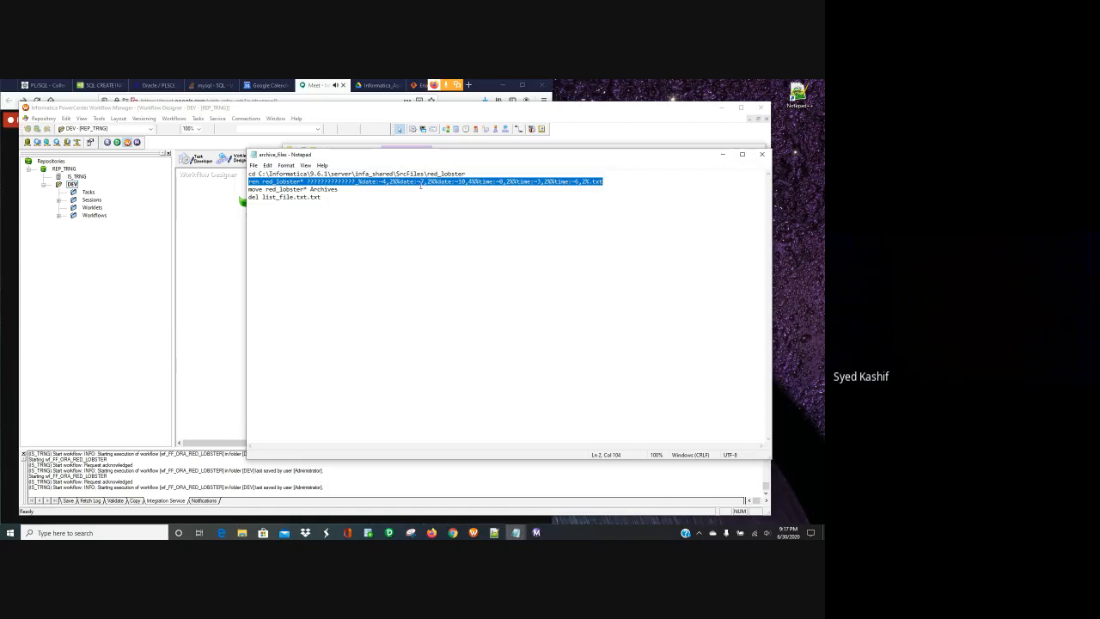
- Paste the copied ren command into the Google Meet chat and send it, then return to Notepad
{"action": "left_click", "coordinate": [15, 266]}
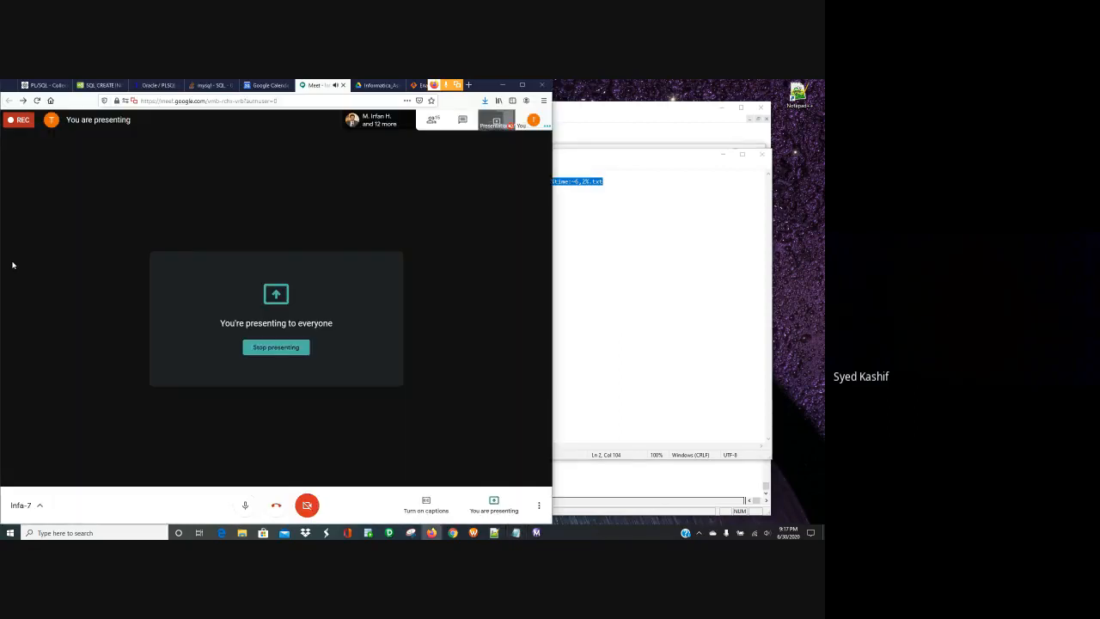
{"action": "left_click", "coordinate": [464, 122]}
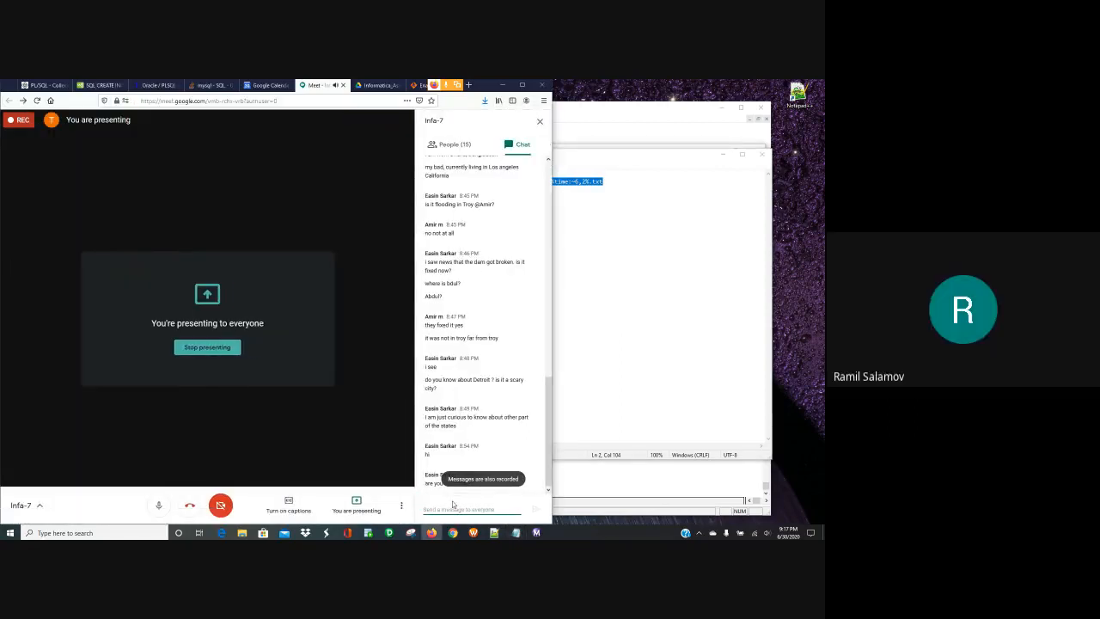
{"action": "left_click", "coordinate": [453, 507]}
{"action": "key", "text": "ctrl+v"}
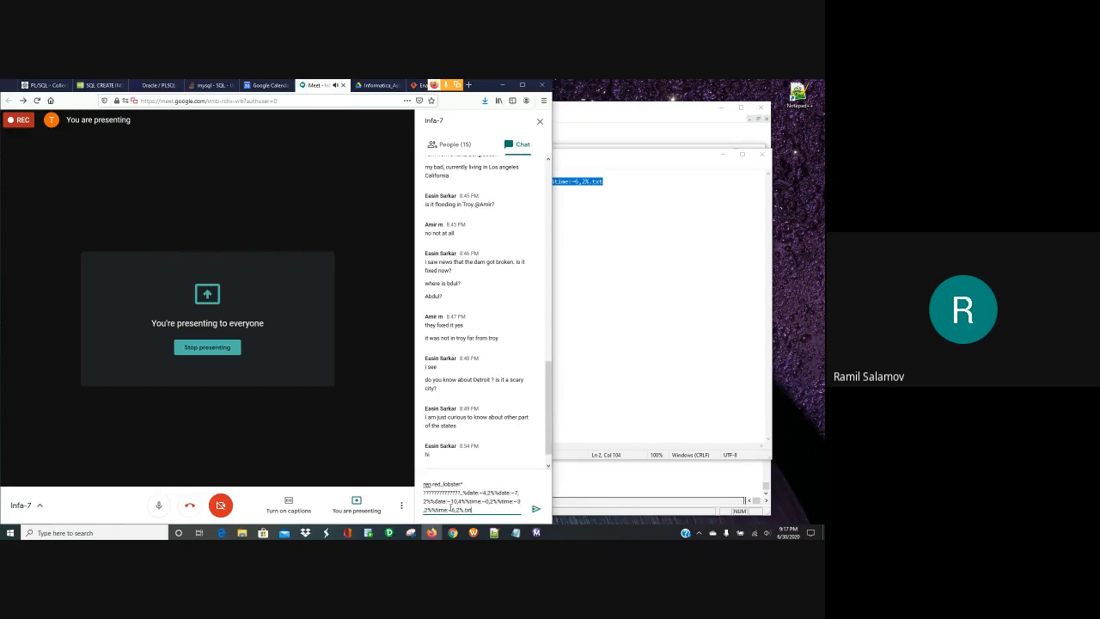
{"action": "left_click", "coordinate": [534, 509]}
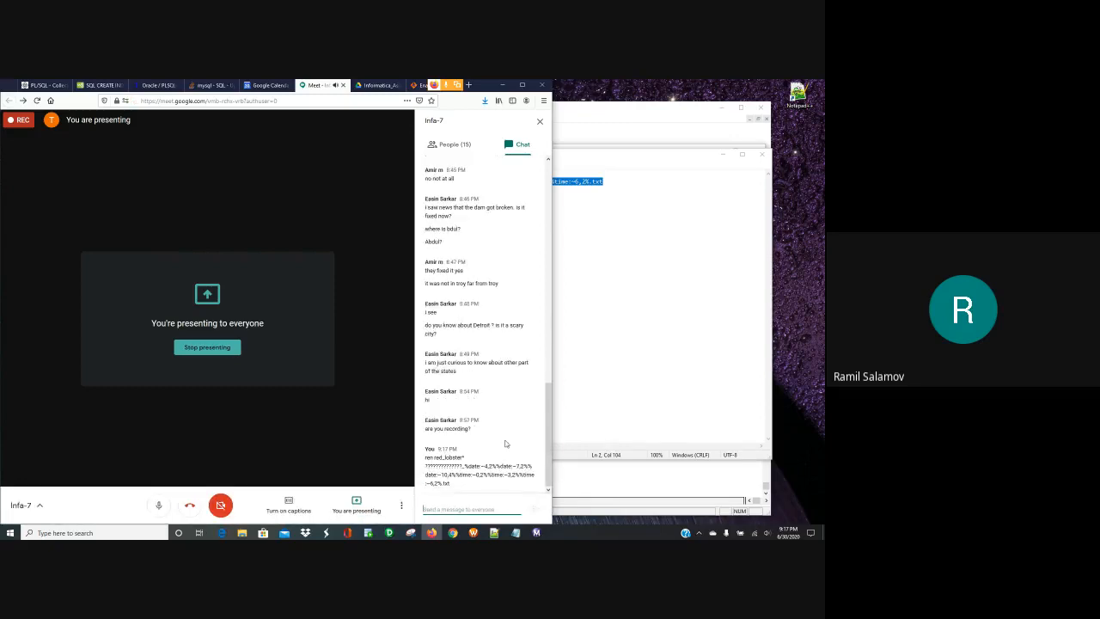
{"action": "left_click", "coordinate": [646, 337]}
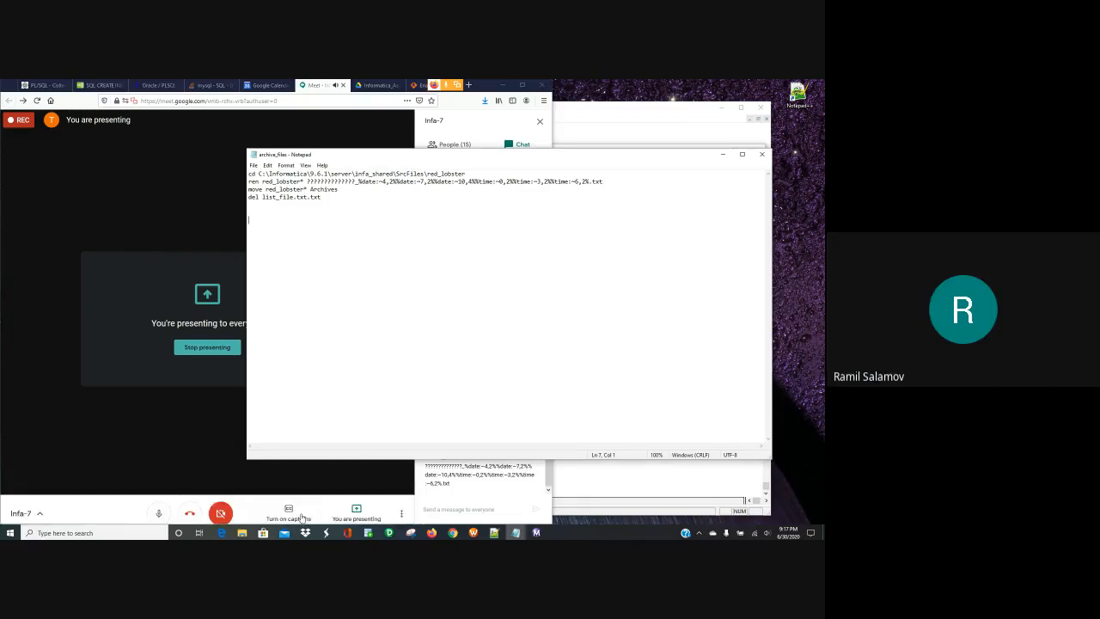
- Bring the File Explorer window showing the Scripts folder back in front of Notepad
{"action": "mouse_move", "coordinate": [243, 534]}
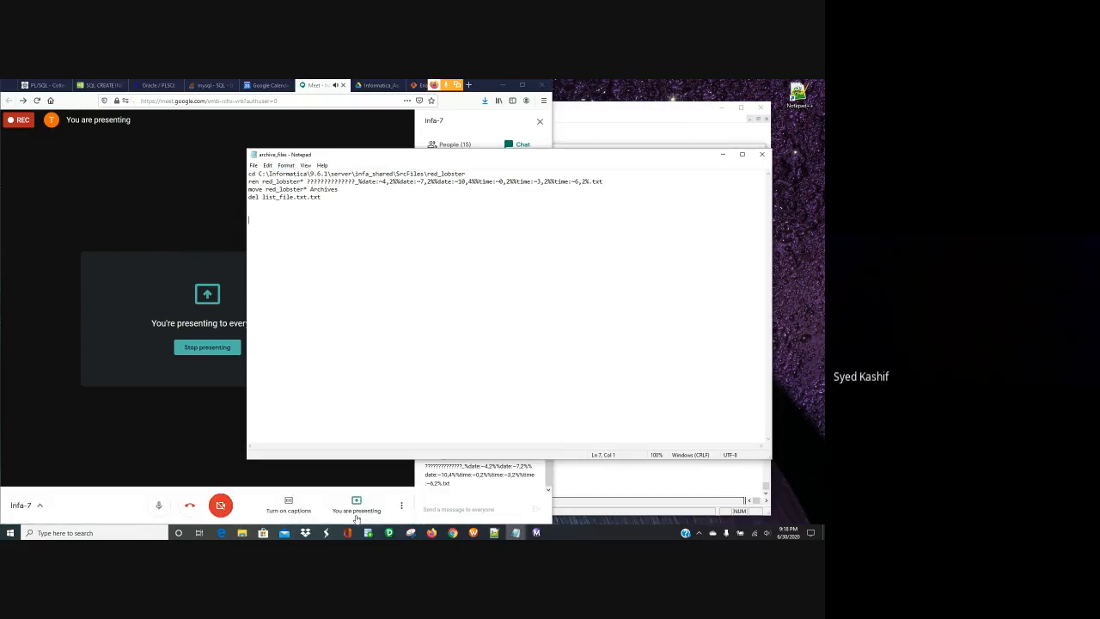
{"action": "left_click", "coordinate": [242, 533]}
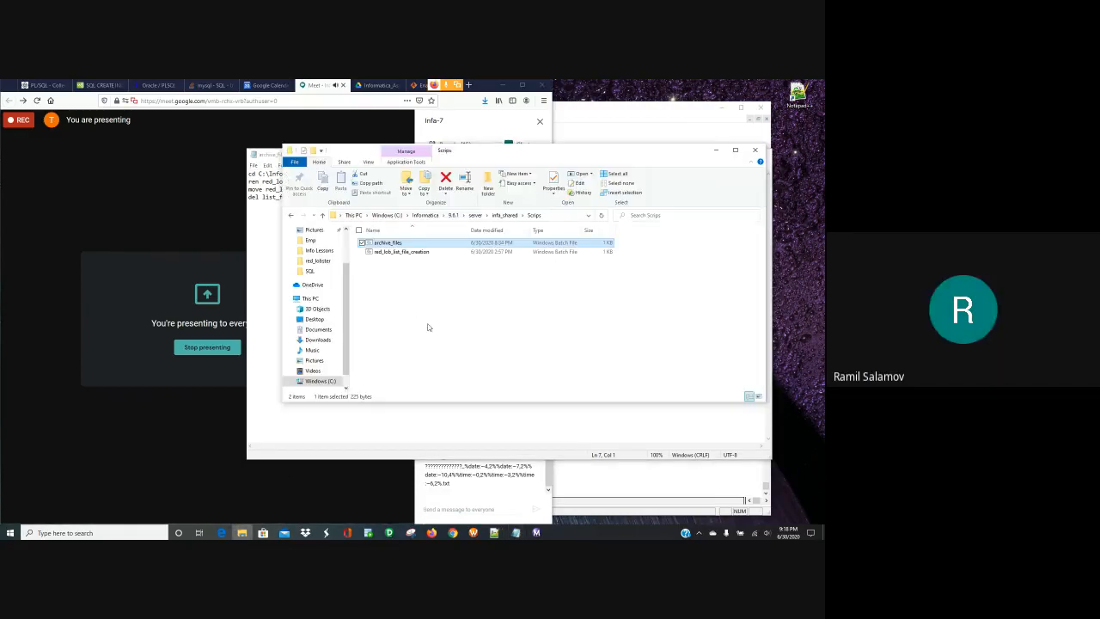
{"action": "left_click", "coordinate": [320, 260]}
{"action": "double_click", "coordinate": [387, 243]}
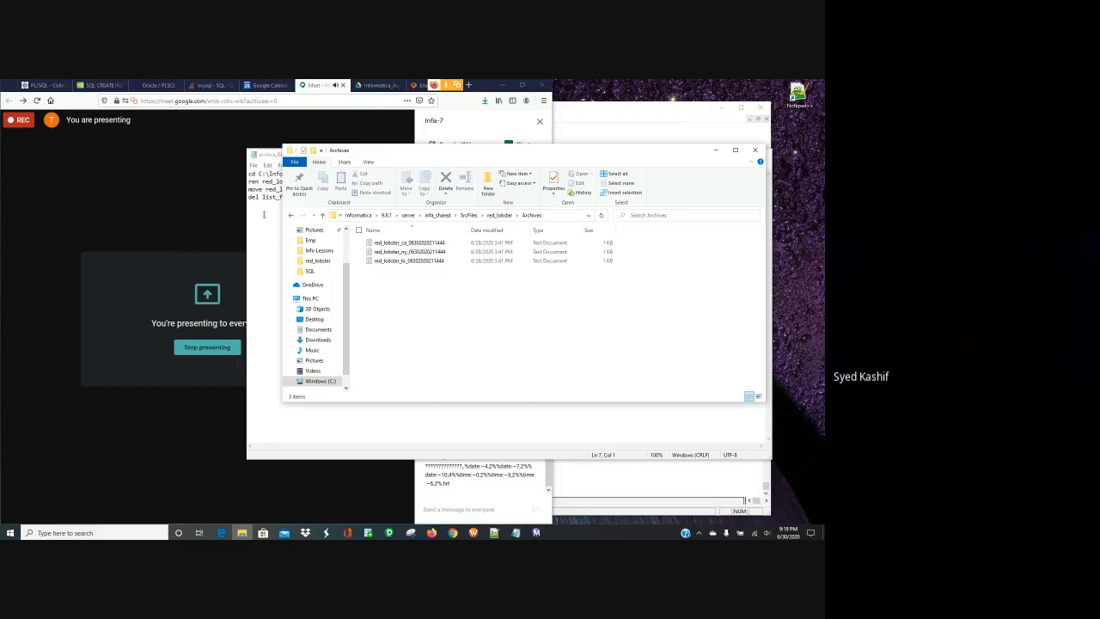
{"action": "mouse_move", "coordinate": [217, 222]}
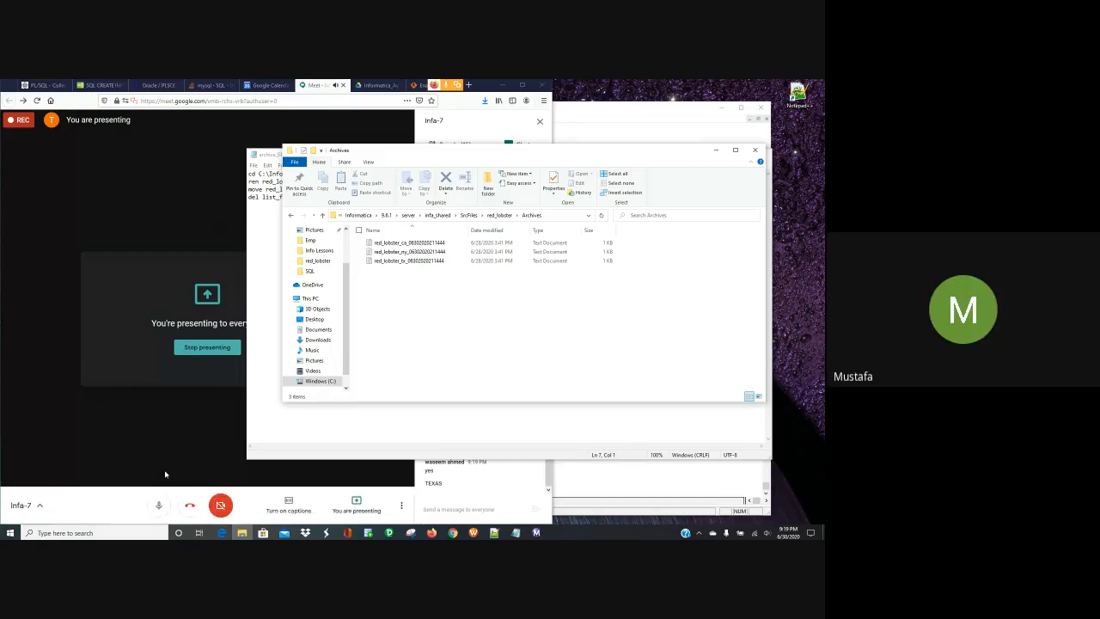
- Mute the call microphone and bring the Archives folder window back to the front
{"action": "left_click", "coordinate": [159, 503]}
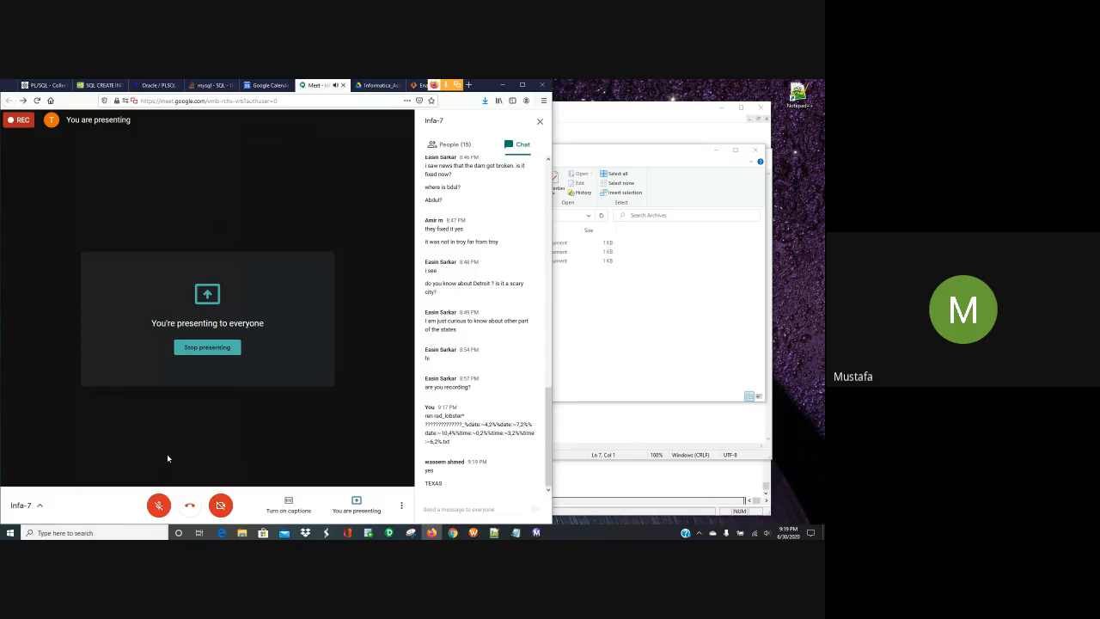
{"action": "left_click", "coordinate": [693, 346]}
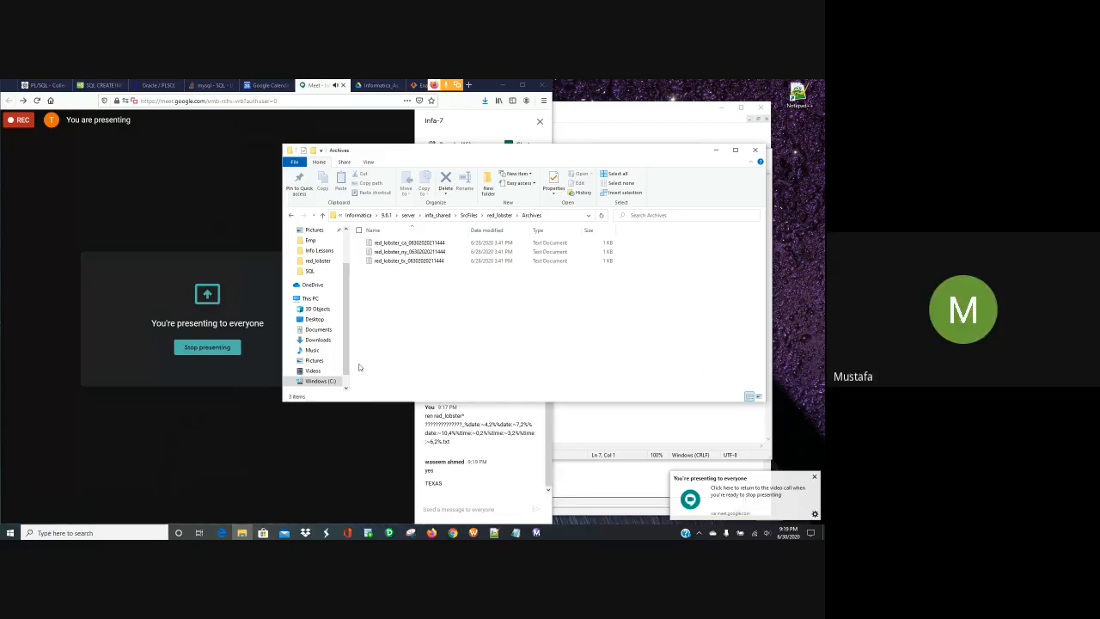
{"action": "left_click", "coordinate": [596, 123]}
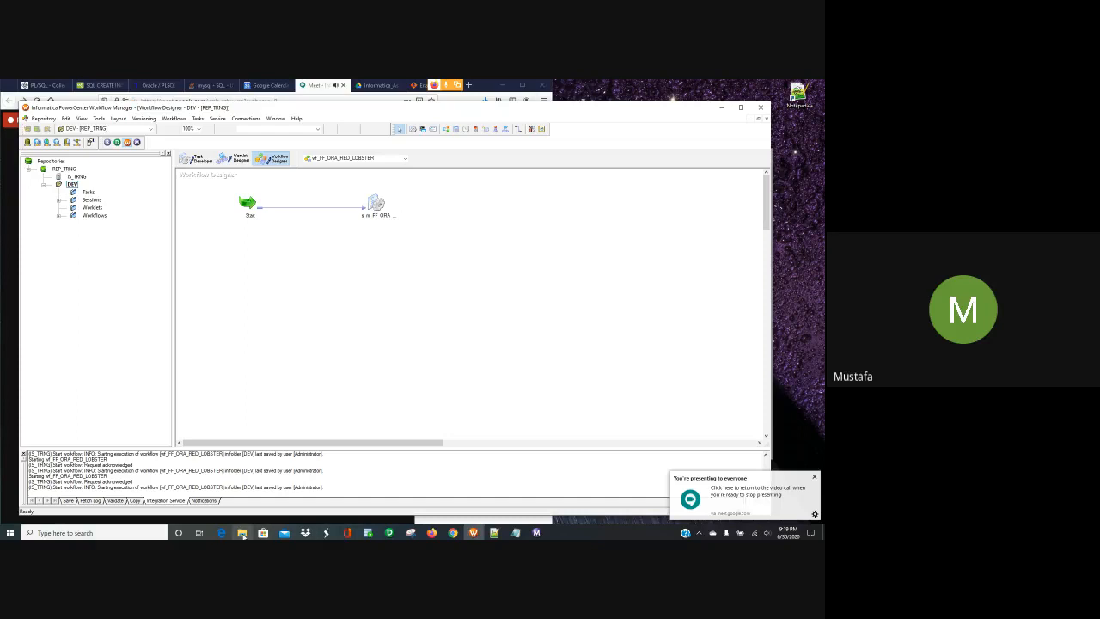
{"action": "left_click", "coordinate": [242, 533]}
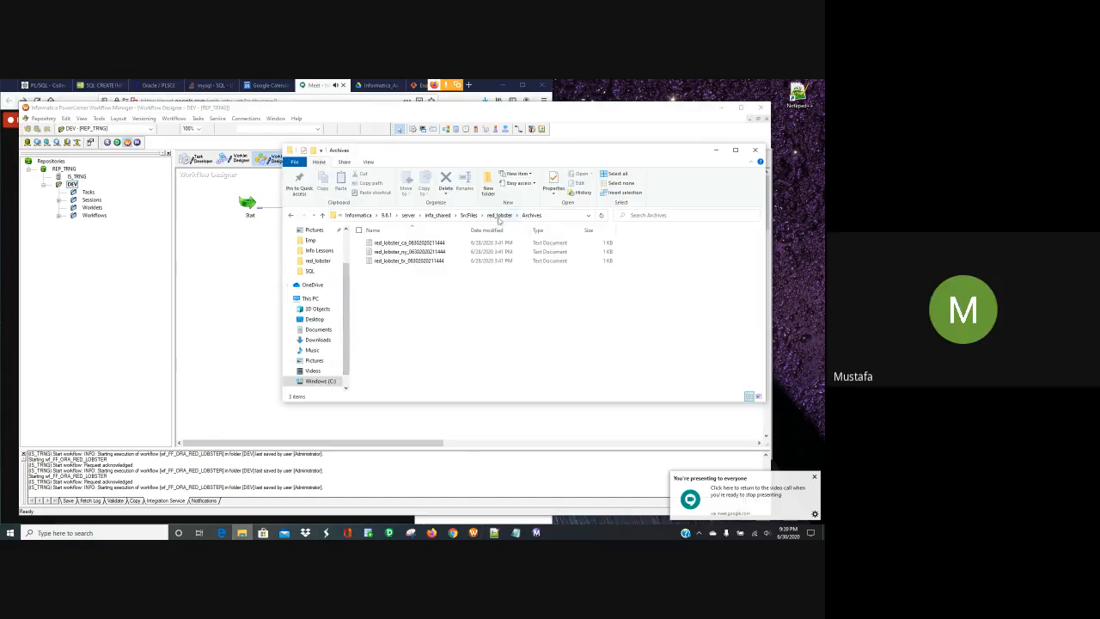
- Go up to infa_shared, enter Scripts, and open archive_files for editing in Notepad
{"action": "left_click", "coordinate": [468, 215]}
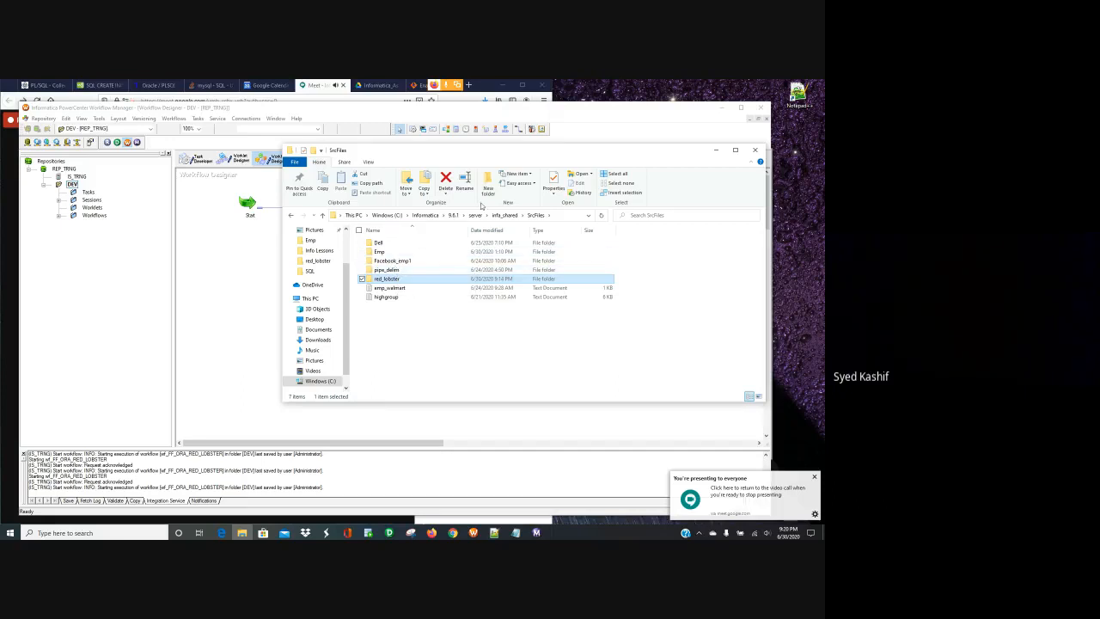
{"action": "left_click", "coordinate": [502, 215]}
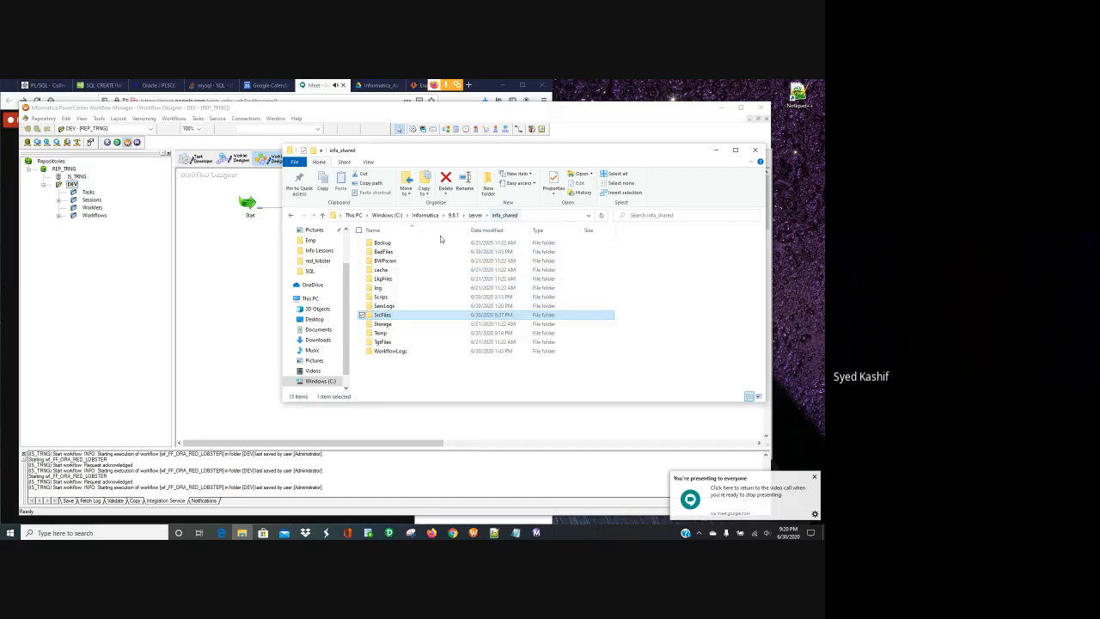
{"action": "left_click", "coordinate": [399, 298]}
{"action": "double_click", "coordinate": [399, 297]}
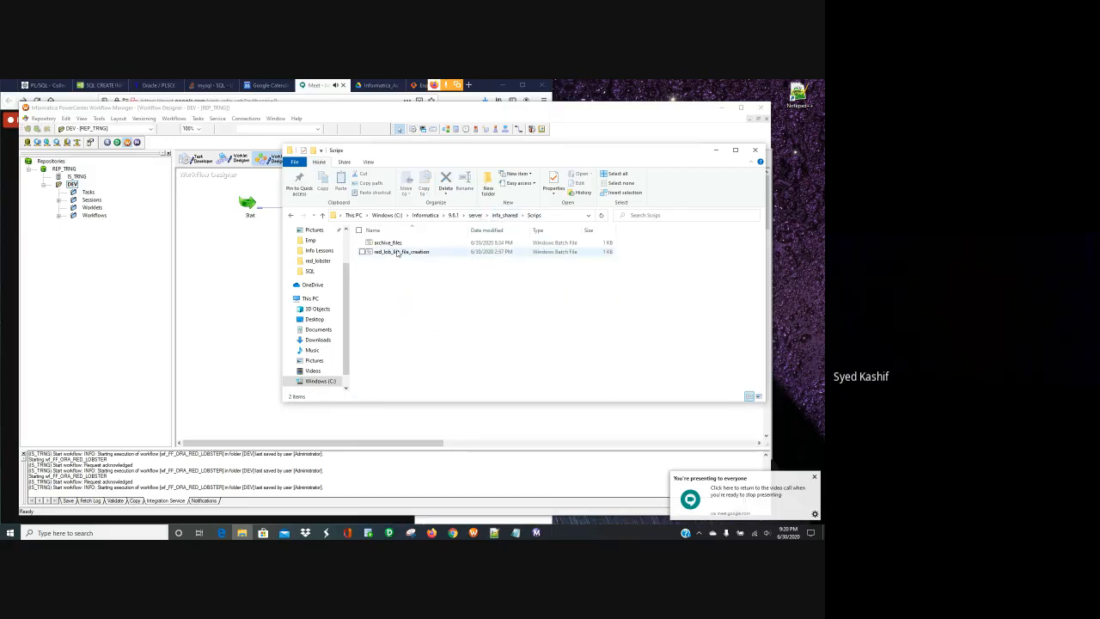
{"action": "right_click", "coordinate": [384, 243]}
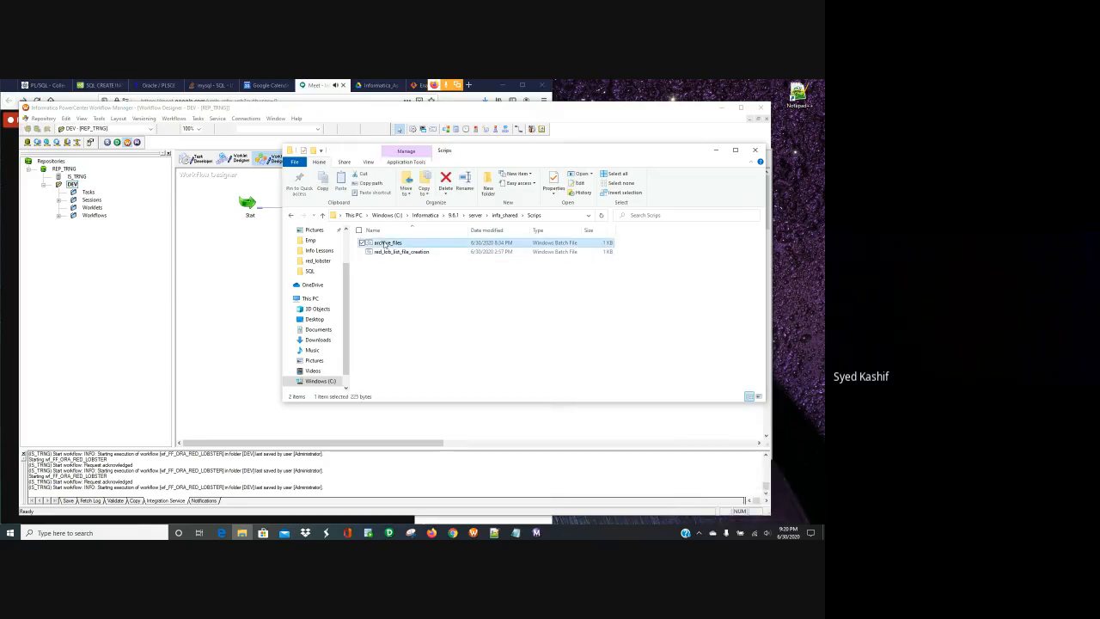
{"action": "left_click", "coordinate": [335, 257]}
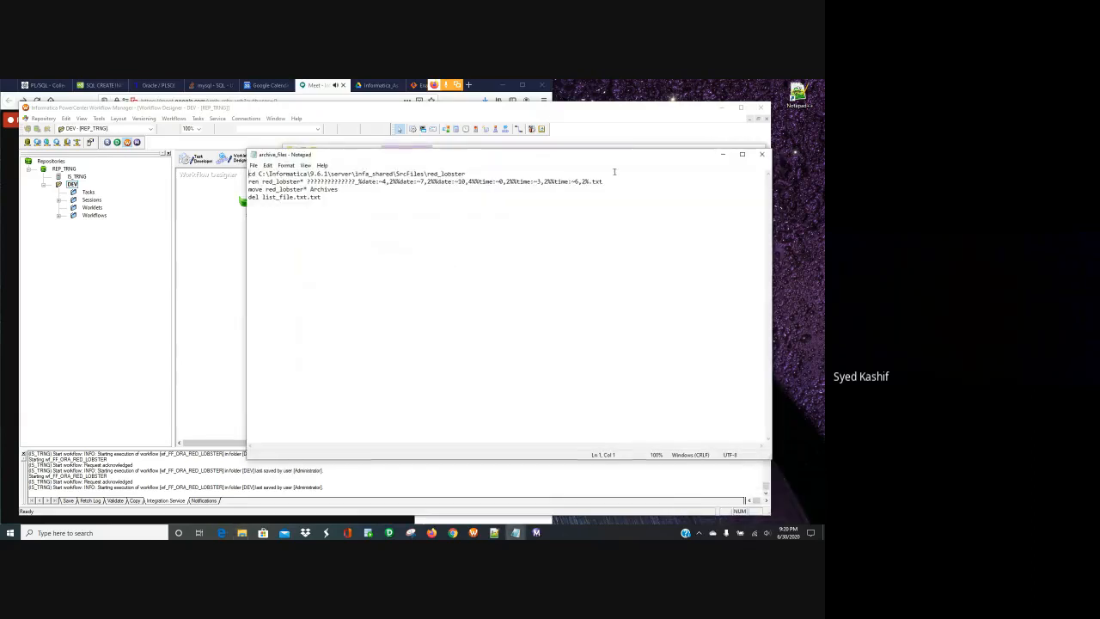
- Shift the archive_files Notepad window slightly left and bring the Google Meet call forward
{"action": "left_click_drag", "start_coordinate": [608, 156], "coordinate": [561, 154]}
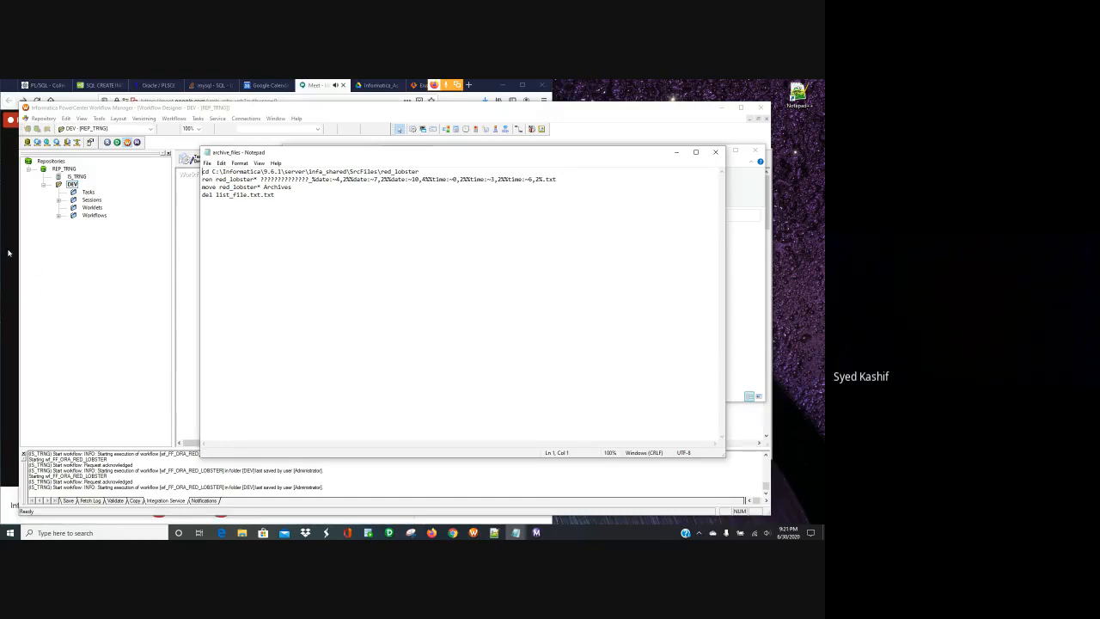
{"action": "left_click", "coordinate": [9, 258]}
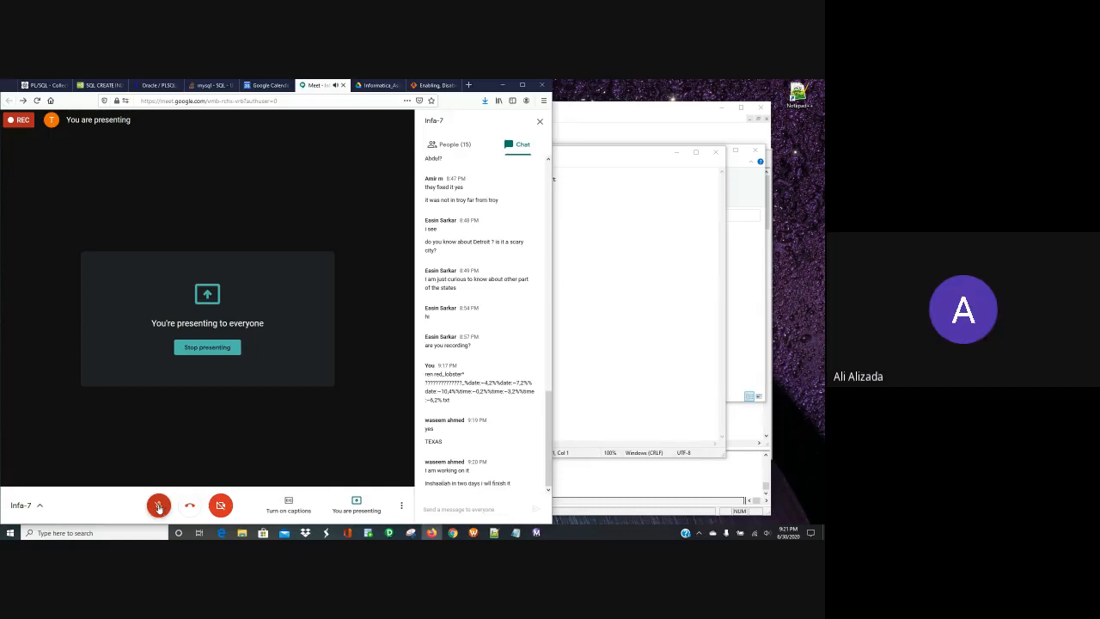
- Show the participants list, unmute the microphone, and stop presenting the screen
{"action": "left_click", "coordinate": [457, 144]}
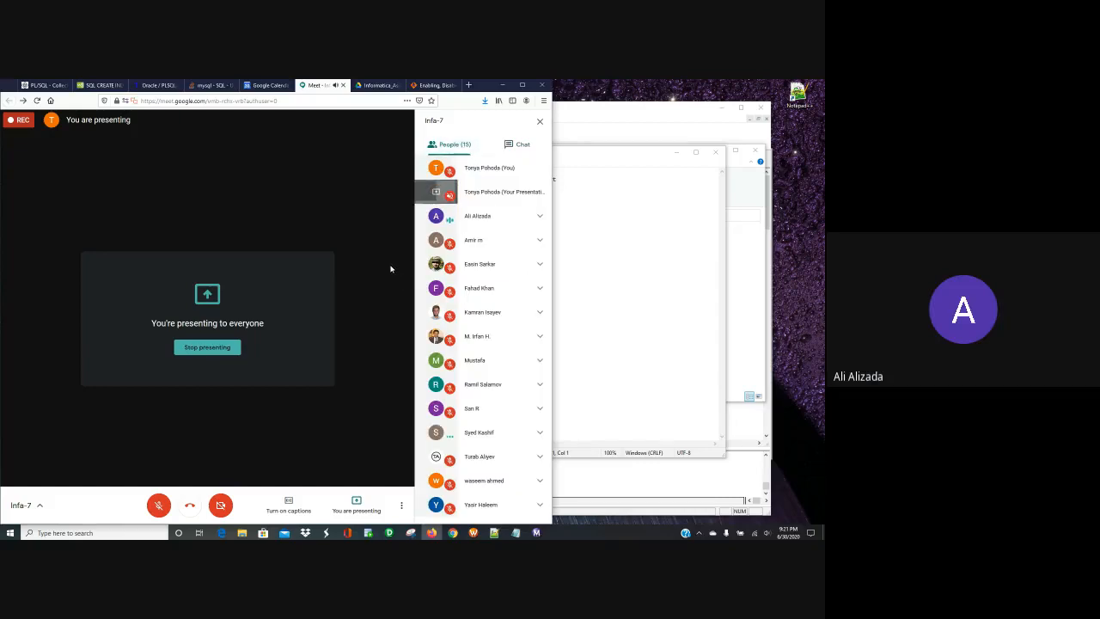
{"action": "left_click", "coordinate": [157, 503]}
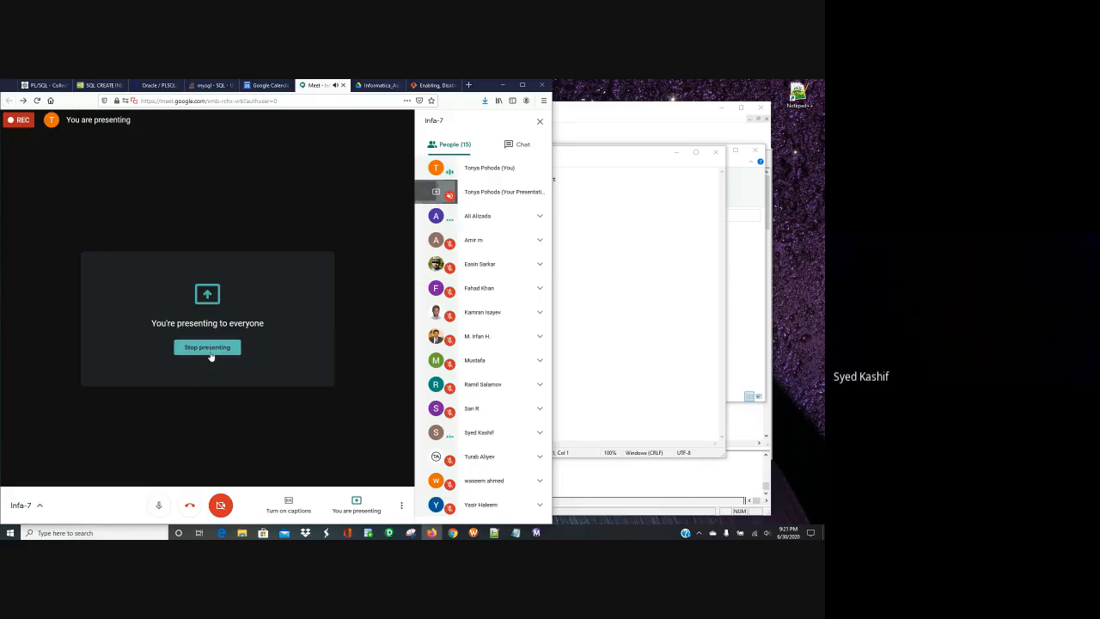
{"action": "left_click", "coordinate": [209, 348]}
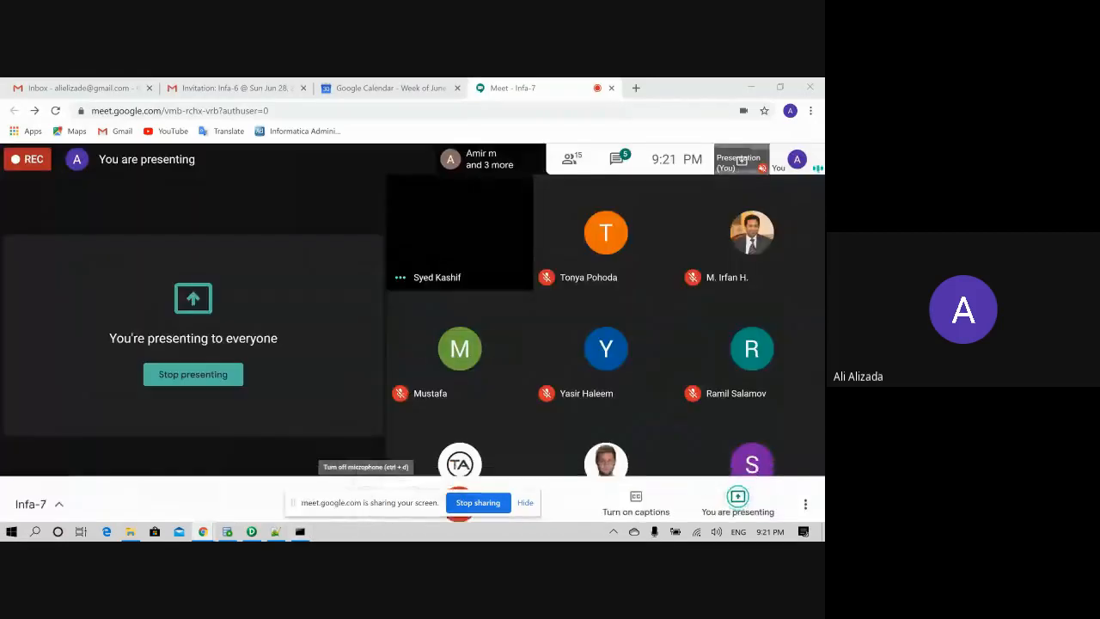
- Bring the Notepad++ batch script forward and select the %date% expressions on line 2
{"action": "left_click", "coordinate": [300, 530]}
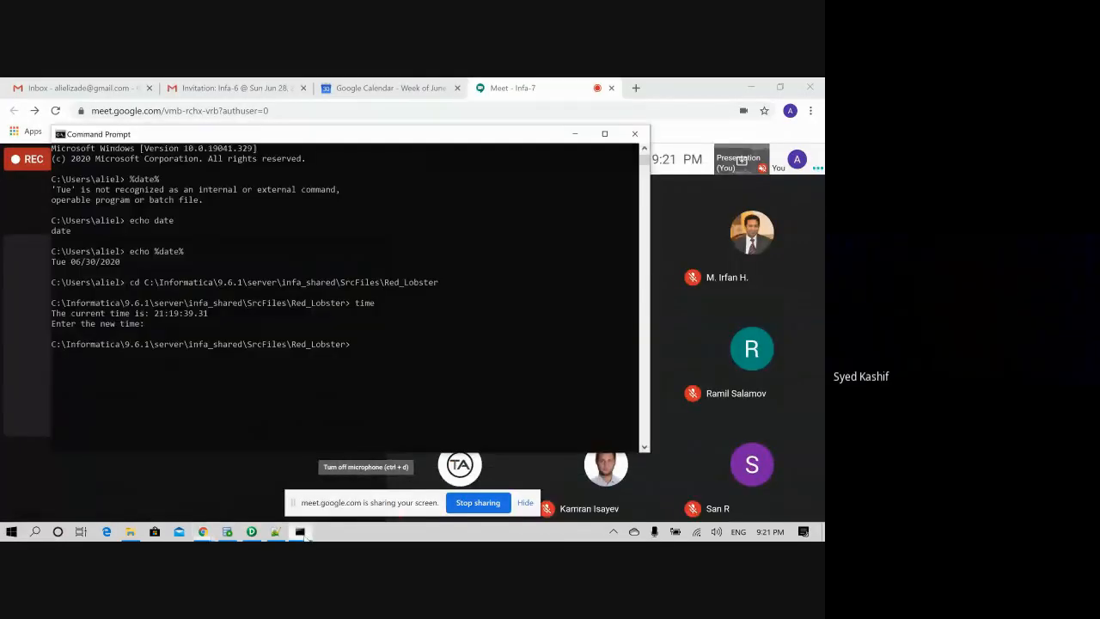
{"action": "left_click", "coordinate": [254, 531]}
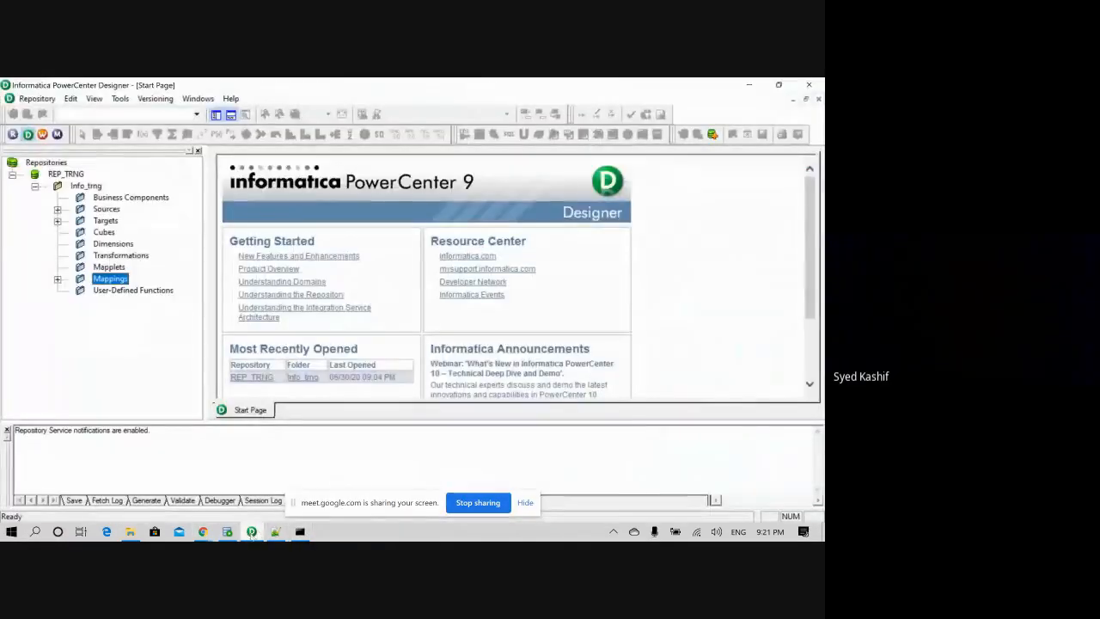
{"action": "left_click", "coordinate": [276, 531]}
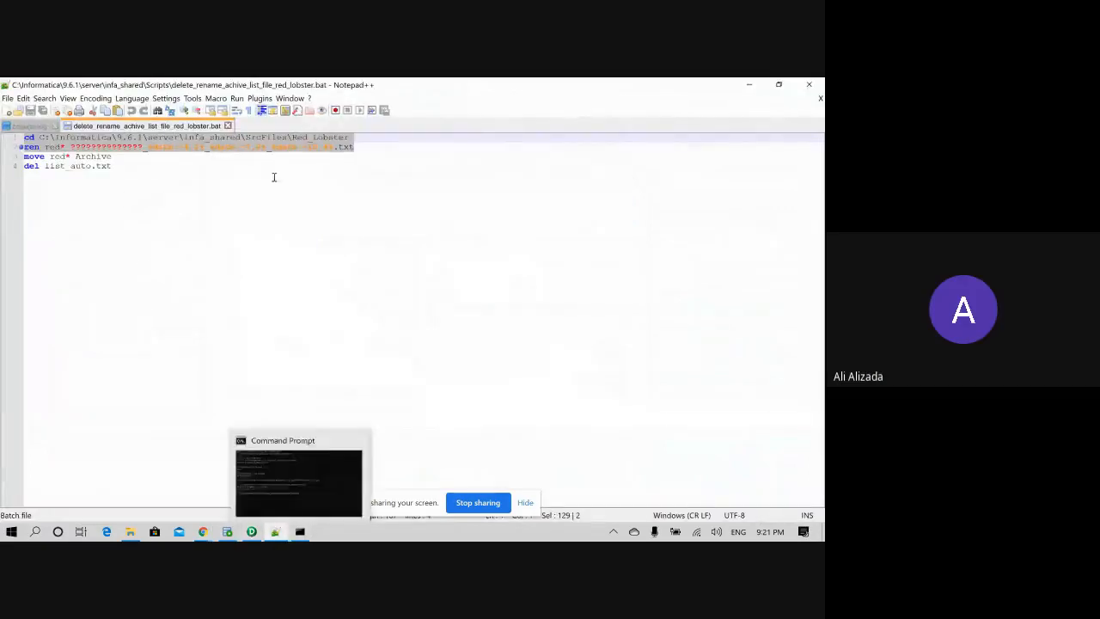
{"action": "left_click", "coordinate": [352, 147]}
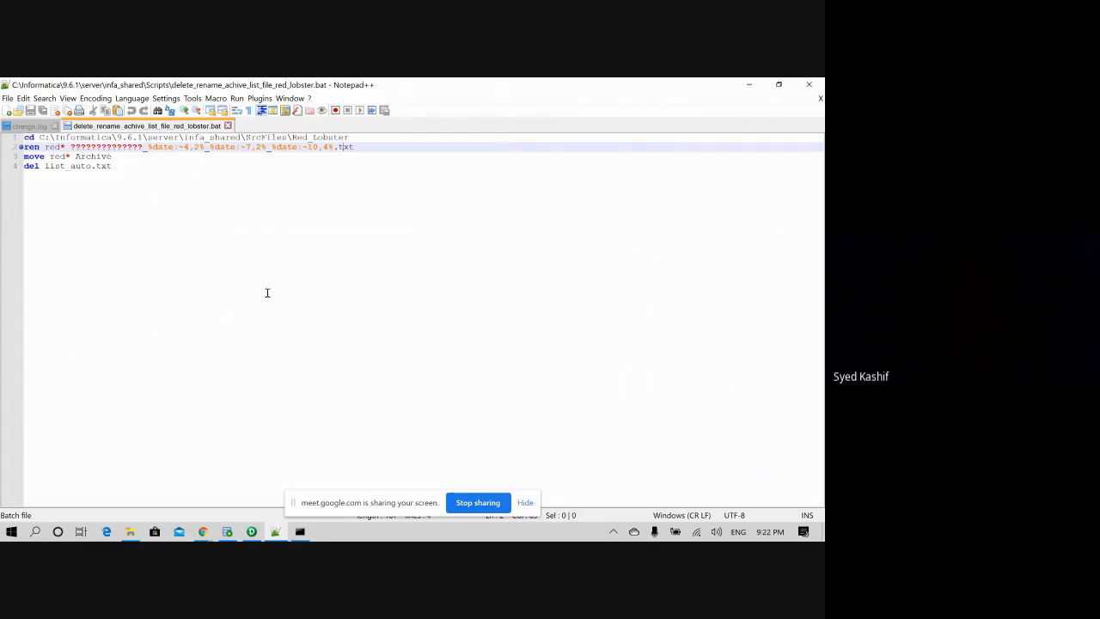
{"action": "double_click", "coordinate": [159, 146]}
{"action": "left_click_drag", "start_coordinate": [202, 152], "coordinate": [267, 150]}
{"action": "left_click", "coordinate": [355, 147]}
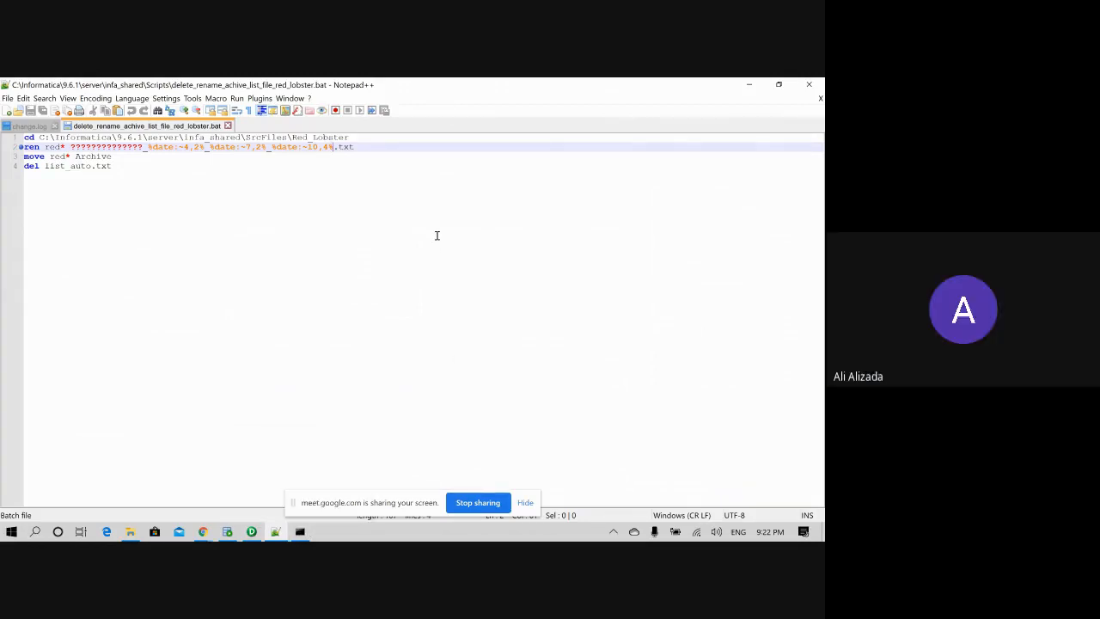
- Adjust the system volume, then place the cursor after line 2's last date part
{"action": "key", "text": "XF86AudioRaiseVolume"}
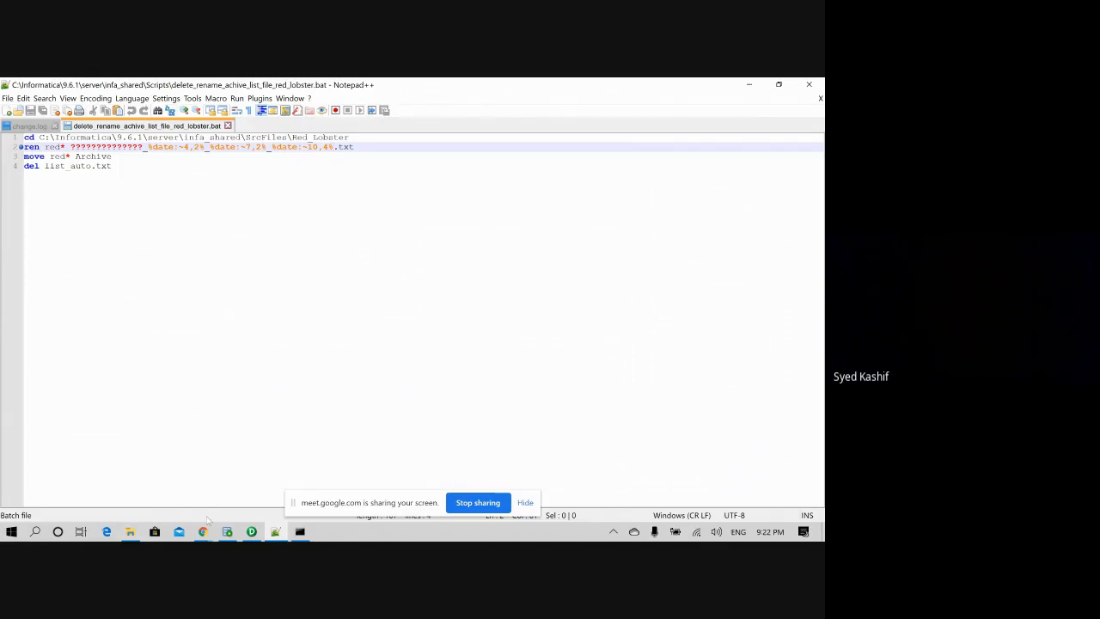
{"action": "left_click", "coordinate": [716, 531]}
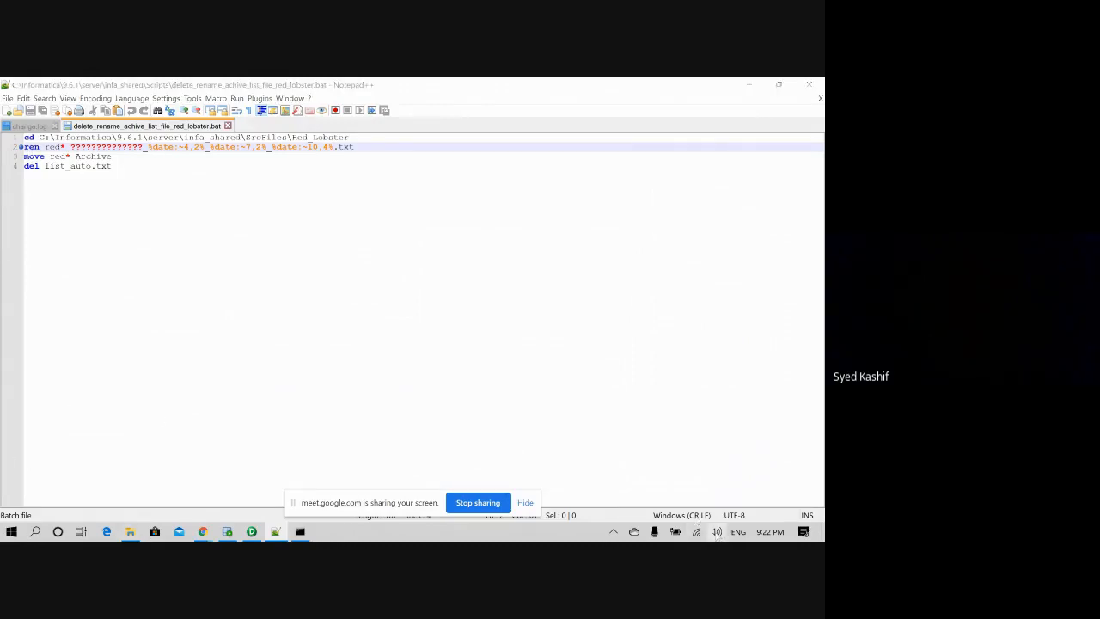
{"action": "left_click", "coordinate": [599, 334]}
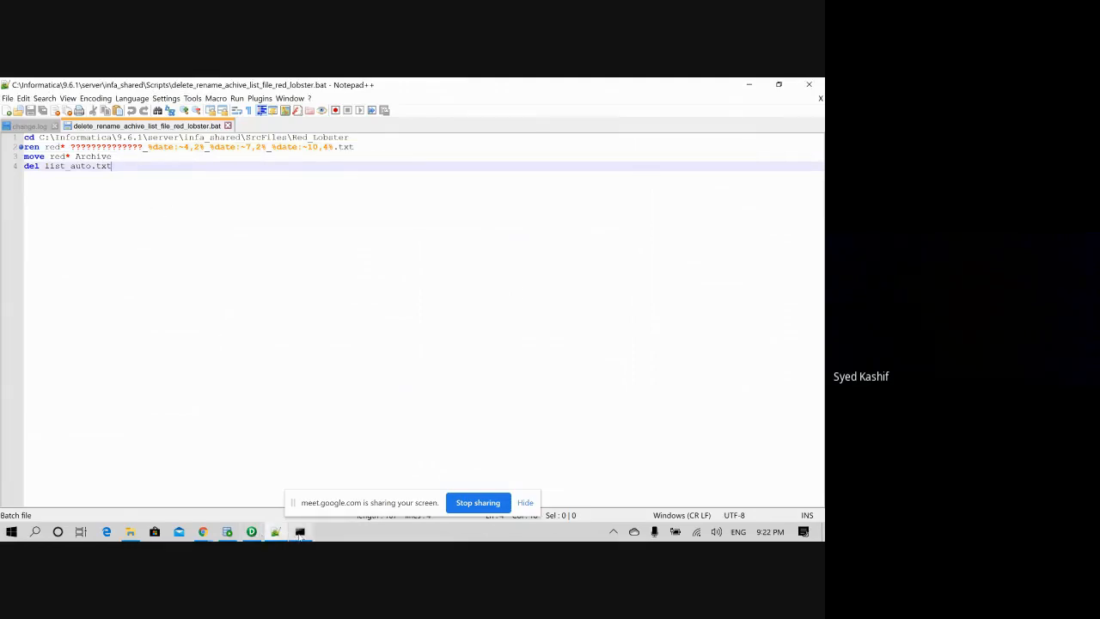
{"action": "mouse_move", "coordinate": [299, 534]}
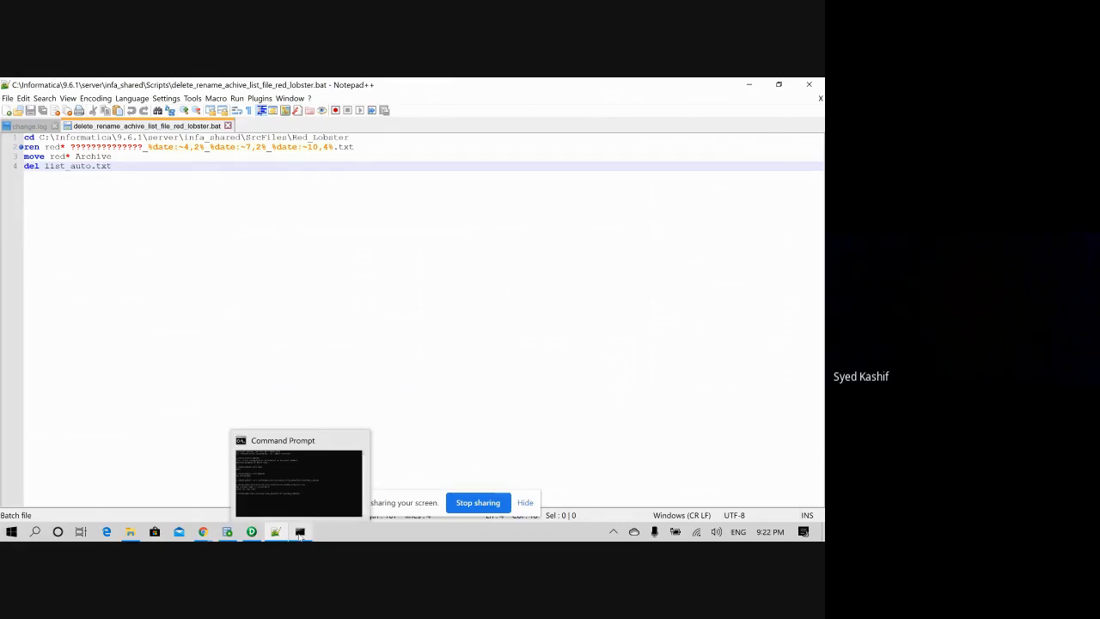
{"action": "left_click", "coordinate": [334, 147]}
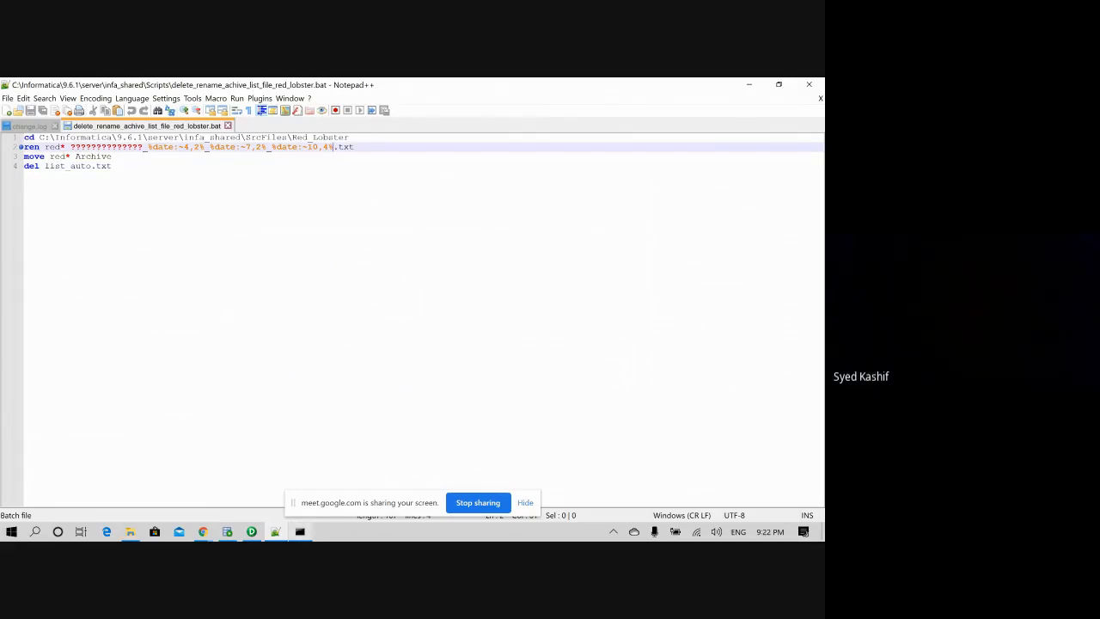
{"action": "left_click", "coordinate": [300, 533]}
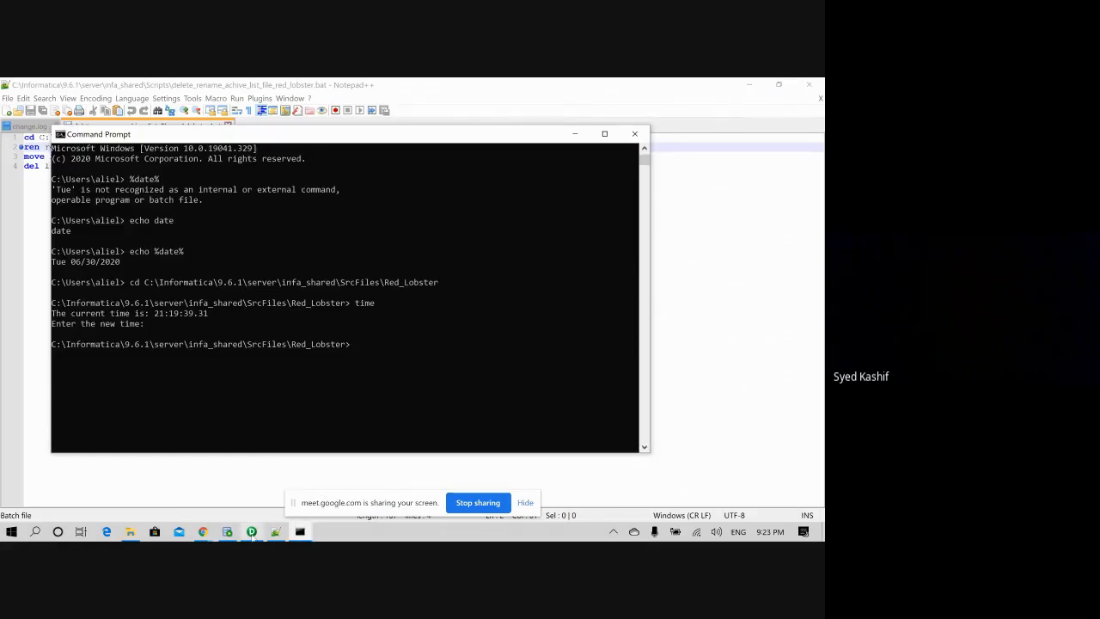
{"action": "mouse_move", "coordinate": [251, 534]}
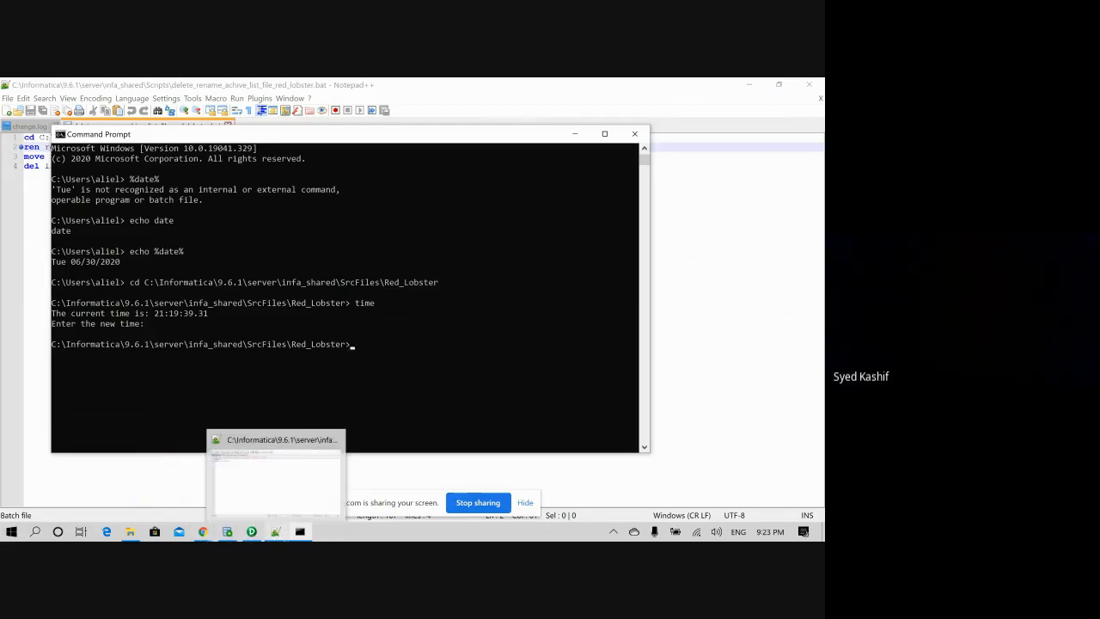
{"action": "left_click", "coordinate": [275, 532]}
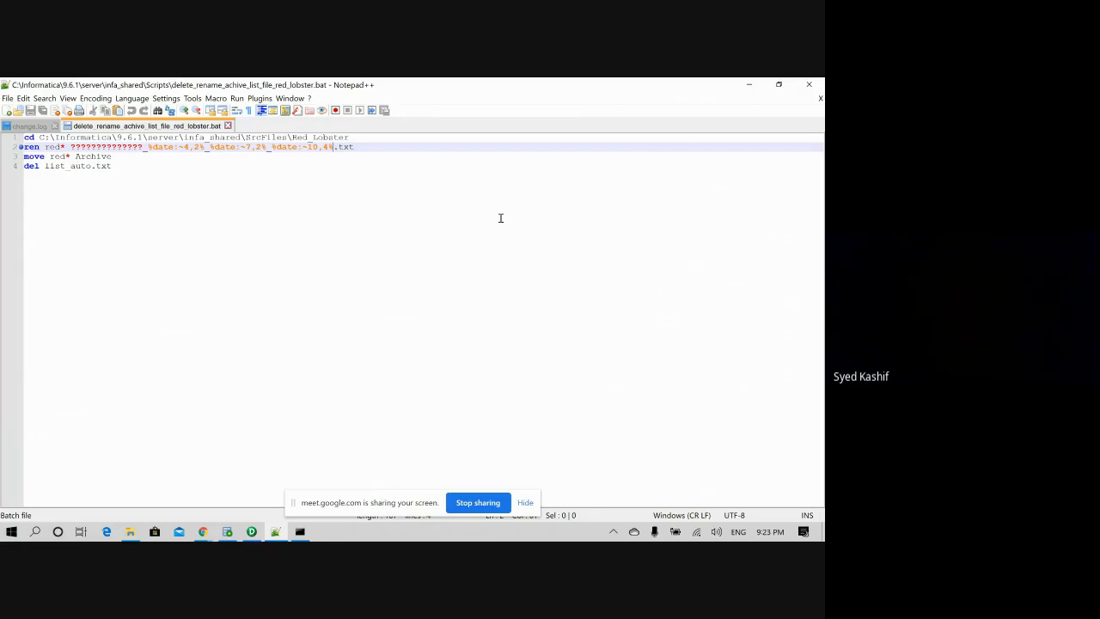
- Insert _%time:~0,2 before the extension on the ren line, correcting typos
{"action": "type", "text": "_"}
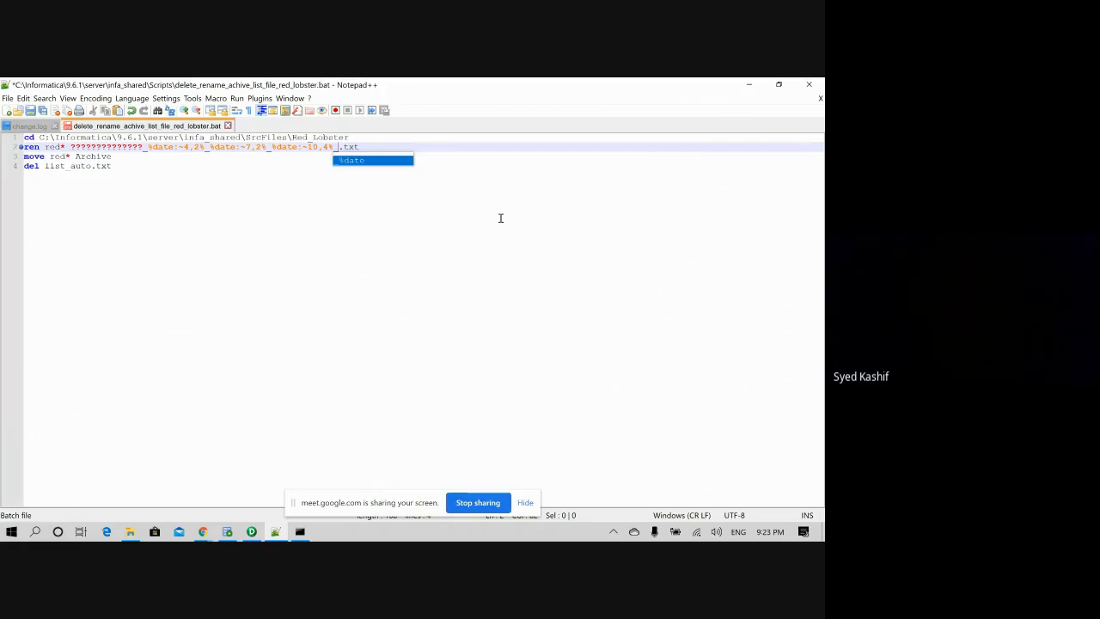
{"action": "type", "text": "%"}
{"action": "type", "text": "timre"}
{"action": "key", "text": "BackSpace"}
{"action": "key", "text": "BackSpace"}
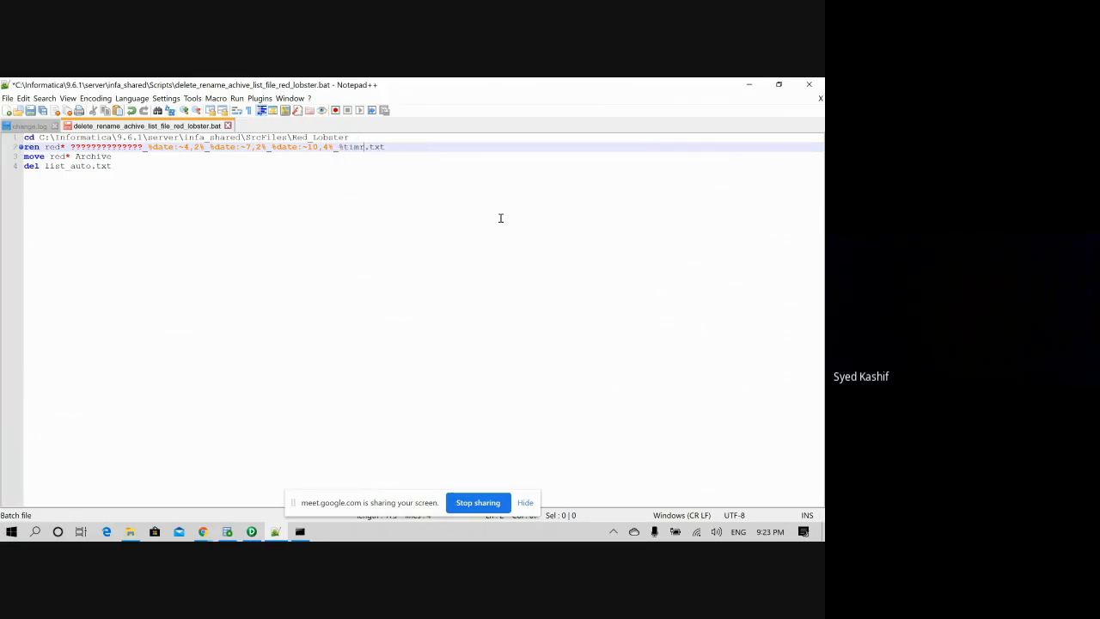
{"action": "type", "text": "e:~"}
{"action": "type", "text": "0,2"}
{"action": "key", "text": "Insert"}
{"action": "key", "text": "BackSpace"}
- Close the hour expression with % and restore the .txt extension
{"action": "key", "text": "Delete"}
{"action": "key", "text": "Delete"}
{"action": "type", "text": "%"}
{"action": "key", "text": "BackSpace"}
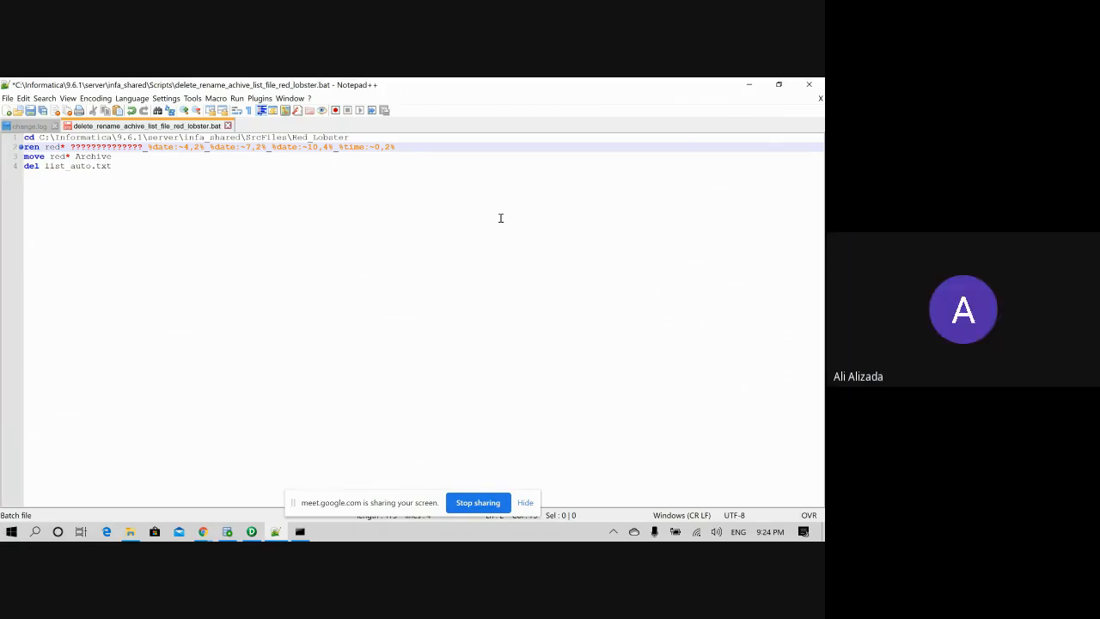
{"action": "type", "text": "%"}
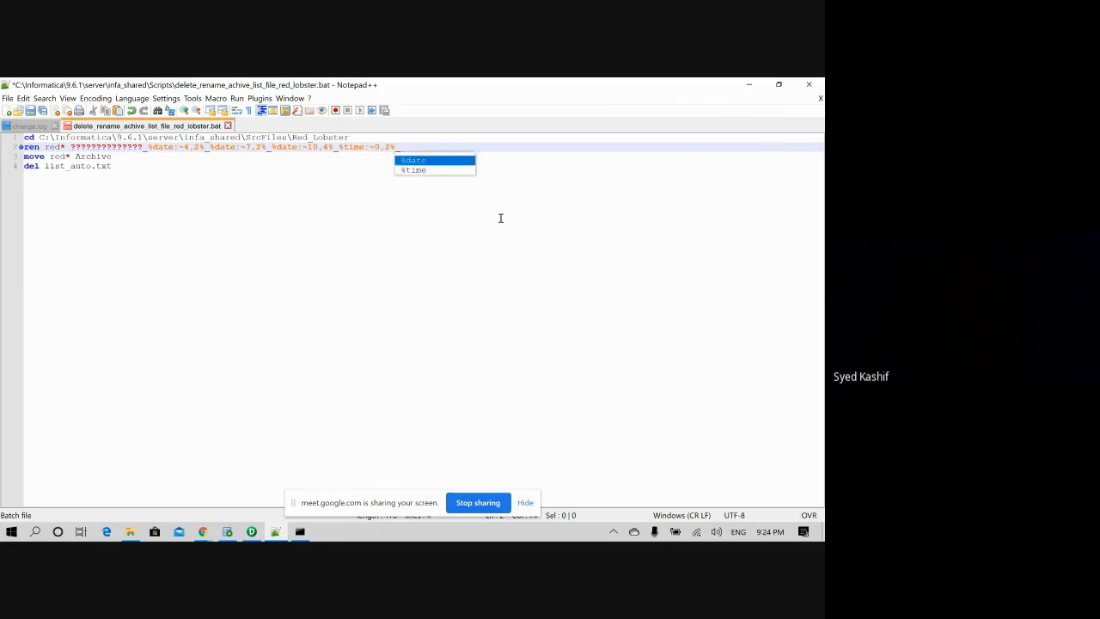
{"action": "key", "text": "Escape"}
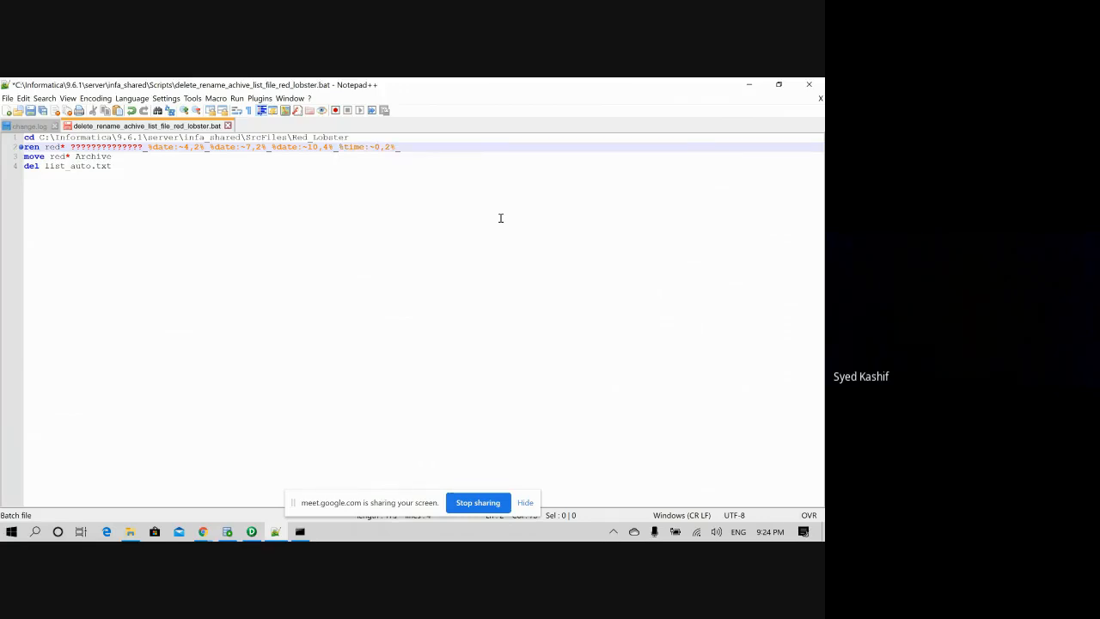
{"action": "type", "text": "m"}
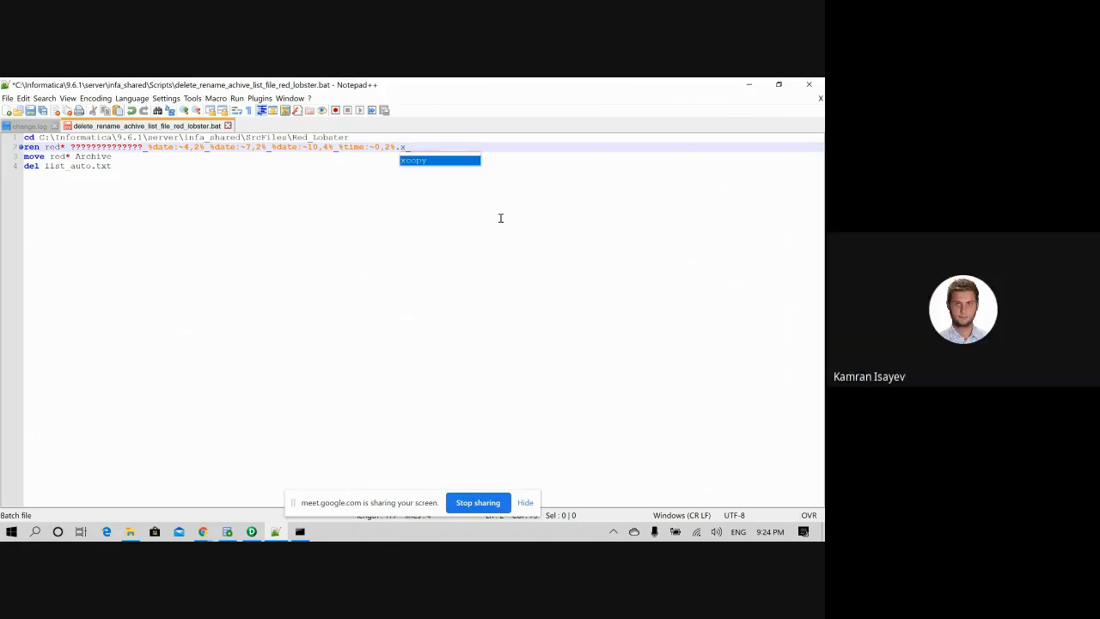
{"action": "key", "text": "BackSpace"}
{"action": "type", "text": "txt"}
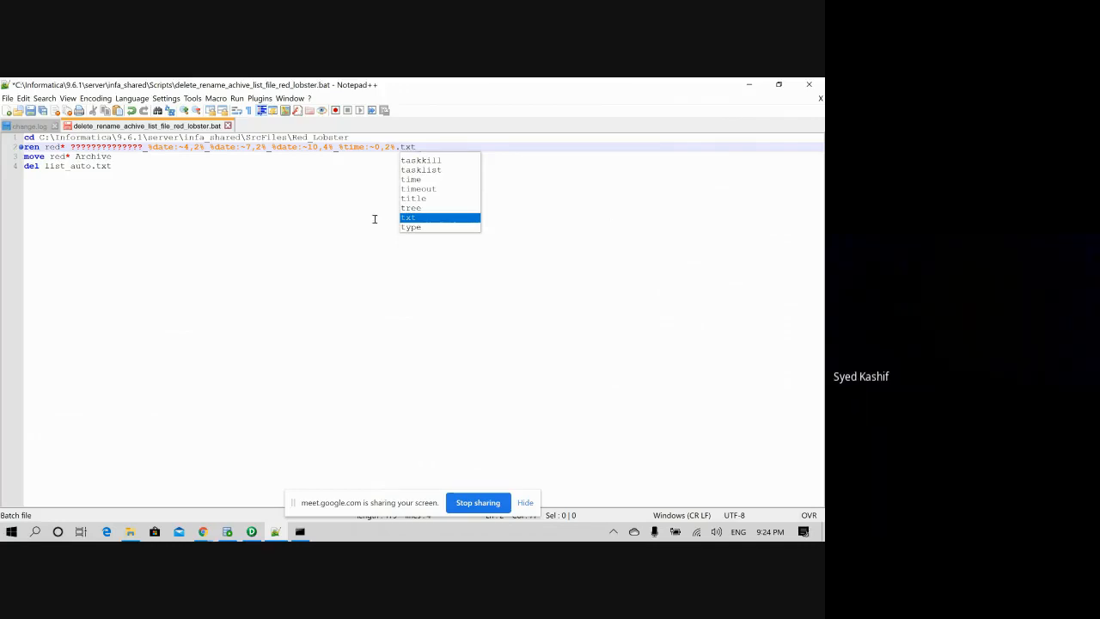
- Maximize the Command Prompt and run echo date
{"action": "left_click", "coordinate": [299, 530]}
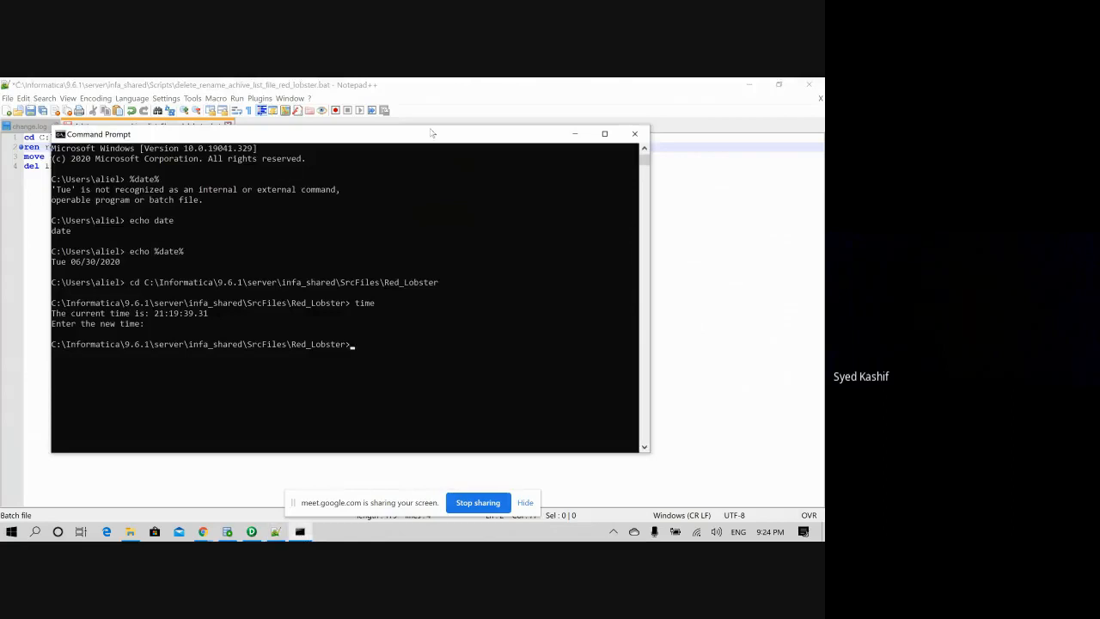
{"action": "left_click", "coordinate": [604, 133]}
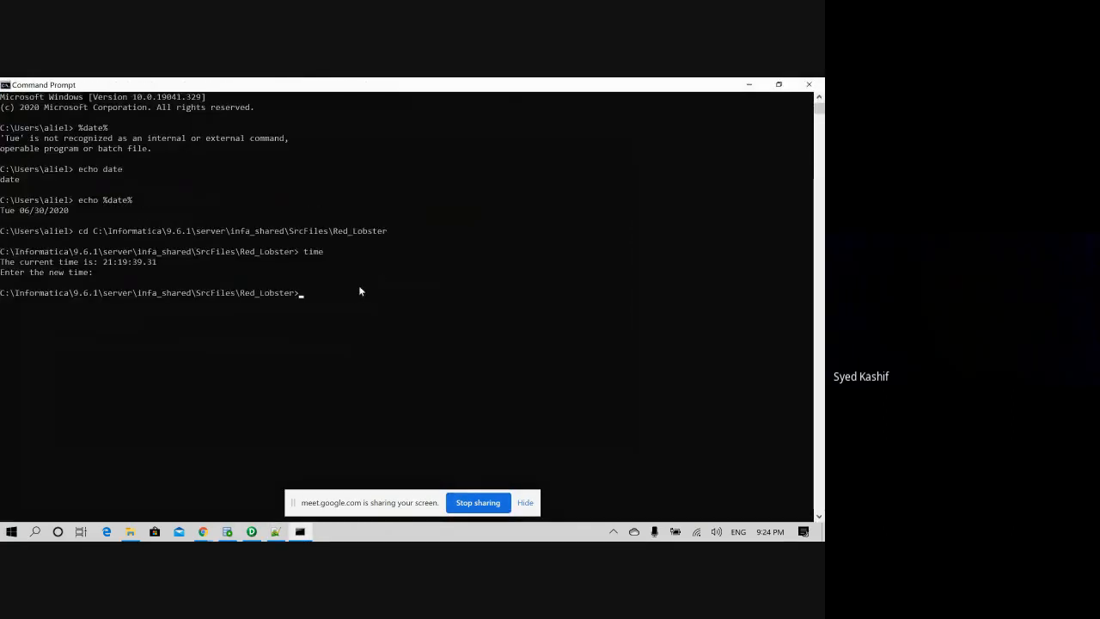
{"action": "type", "text": "echo time"}
{"action": "key", "text": "BackSpace"}
{"action": "key", "text": "BackSpace"}
{"action": "key", "text": "BackSpace"}
{"action": "key", "text": "BackSpace"}
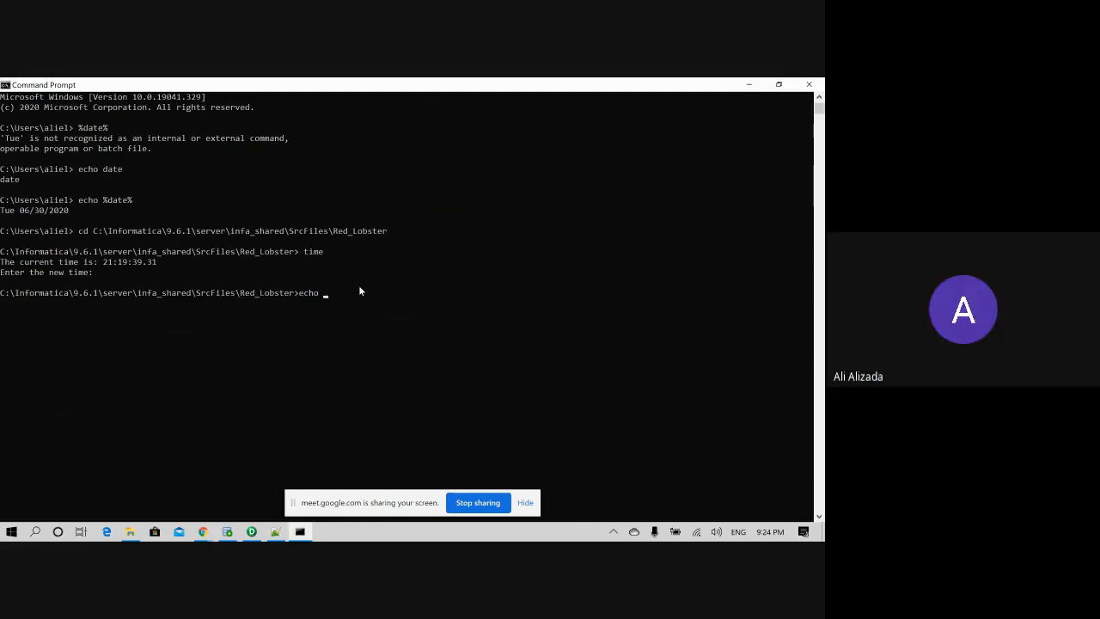
{"action": "type", "text": "%da"}
{"action": "type", "text": "te"}
{"action": "key", "text": "BackSpace"}
{"action": "key", "text": "BackSpace"}
{"action": "key", "text": "BackSpace"}
{"action": "key", "text": "BackSpace"}
{"action": "key", "text": "BackSpace"}
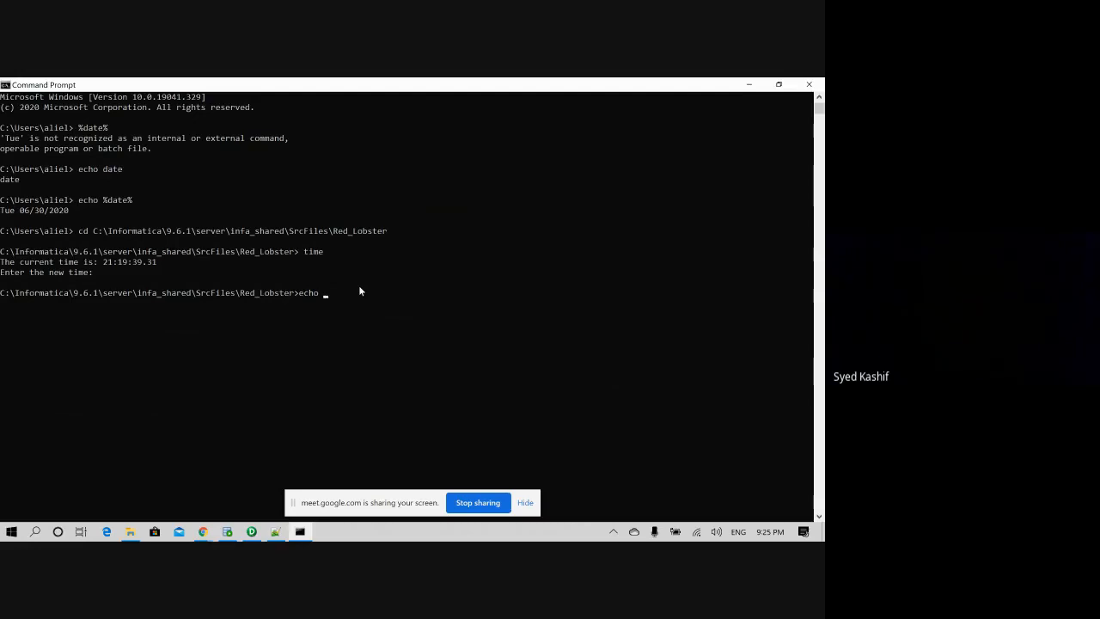
{"action": "type", "text": "date"}
{"action": "key", "text": "Return"}
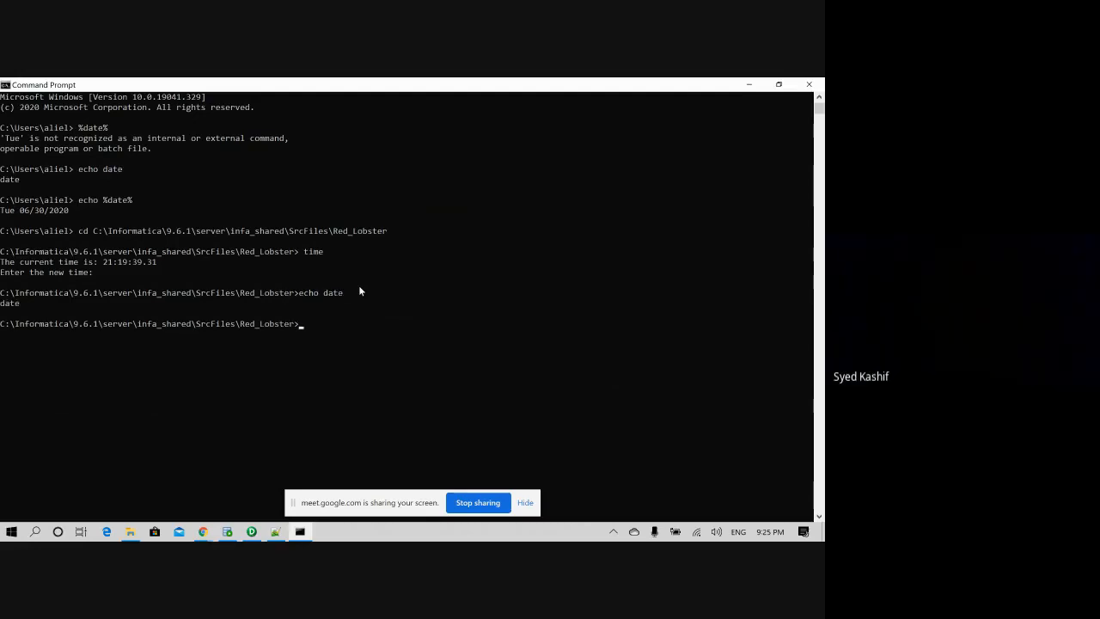
- Show the current date Tue 06/30/2020 and time 21:25:27.23 unchanged, then enter echo %time:~0,2%
{"action": "type", "text": "date"}
{"action": "key", "text": "Return"}
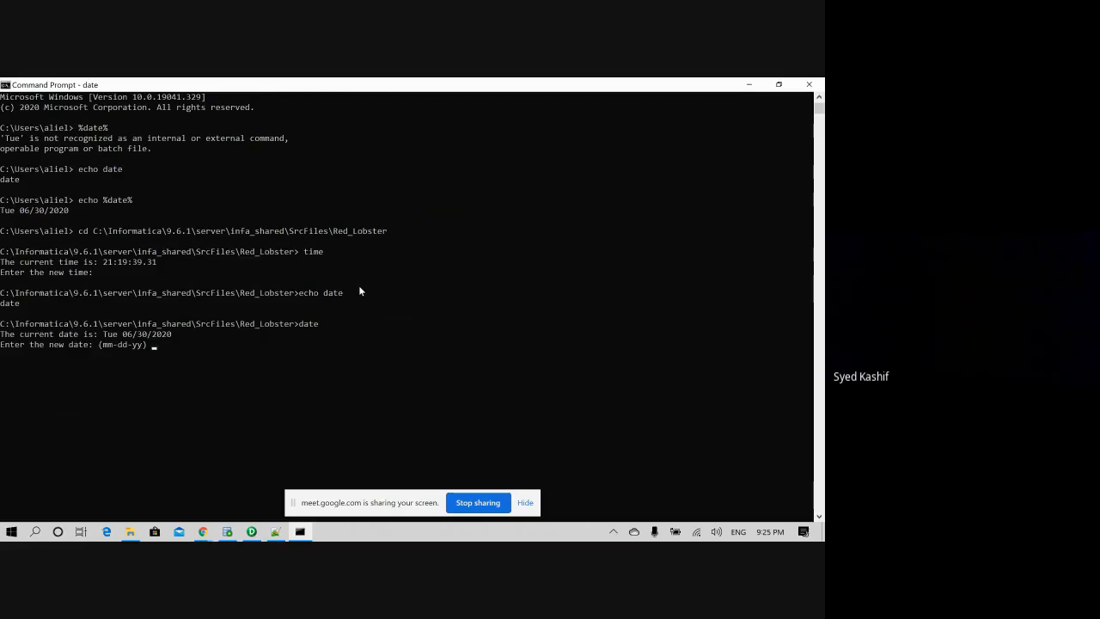
{"action": "key", "text": "Return"}
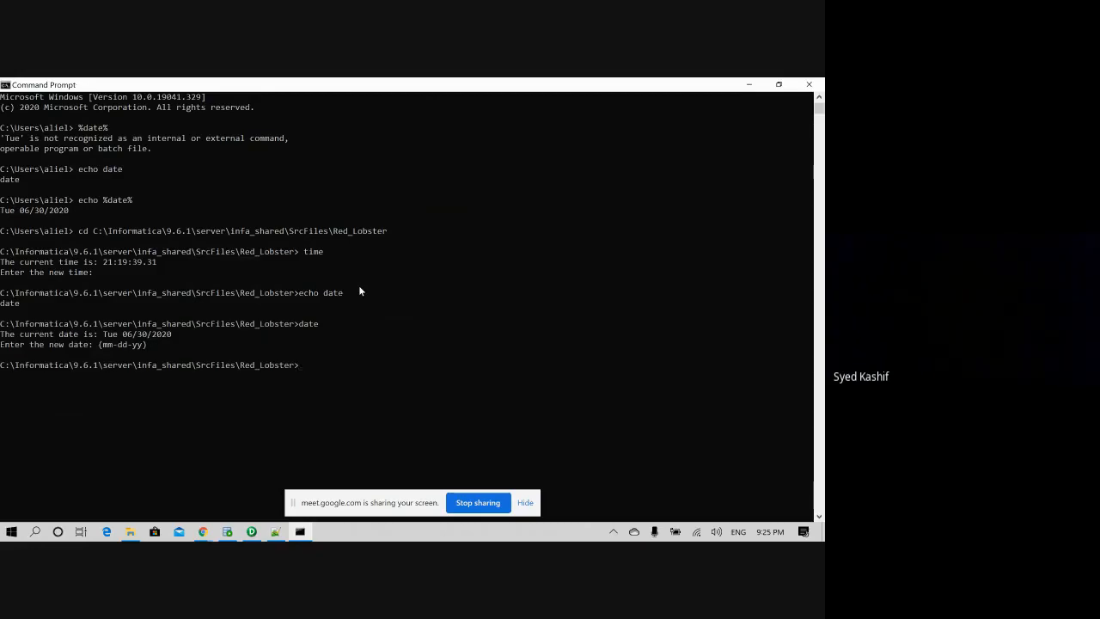
{"action": "type", "text": "echo"}
{"action": "key", "text": "BackSpace"}
{"action": "key", "text": "BackSpace"}
{"action": "key", "text": "BackSpace"}
{"action": "type", "text": "time"}
{"action": "key", "text": "Return"}
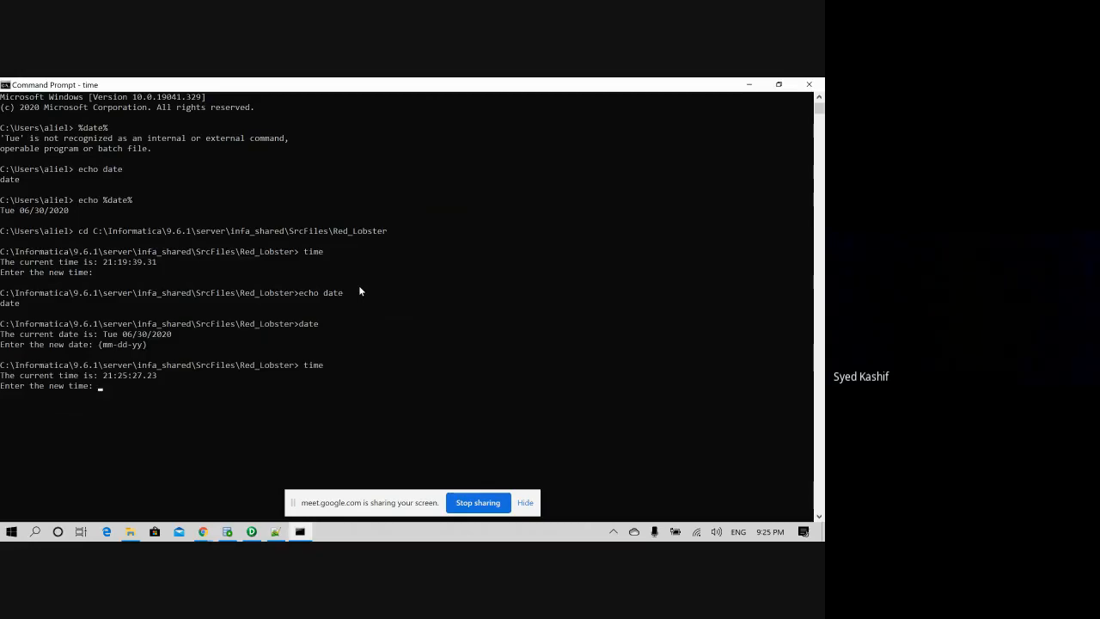
{"action": "key", "text": "Return"}
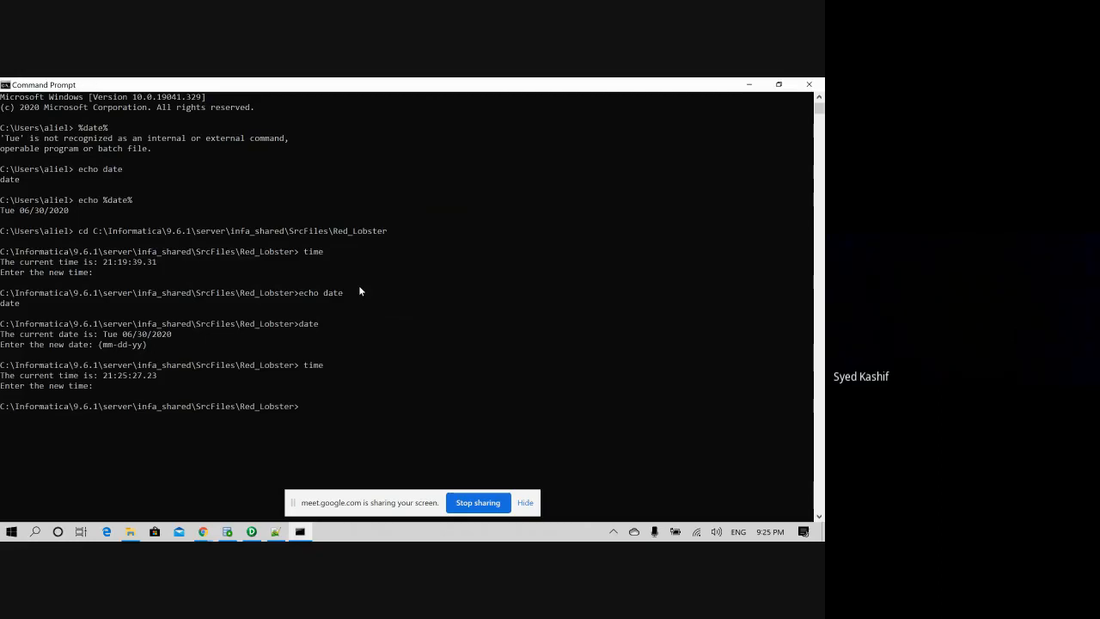
{"action": "type", "text": "echo %time:~0,2%"}
- Print the hour (21) and minutes (26) with echo %time:~0,2% and echo %time:~3,2%
{"action": "key", "text": "Return"}
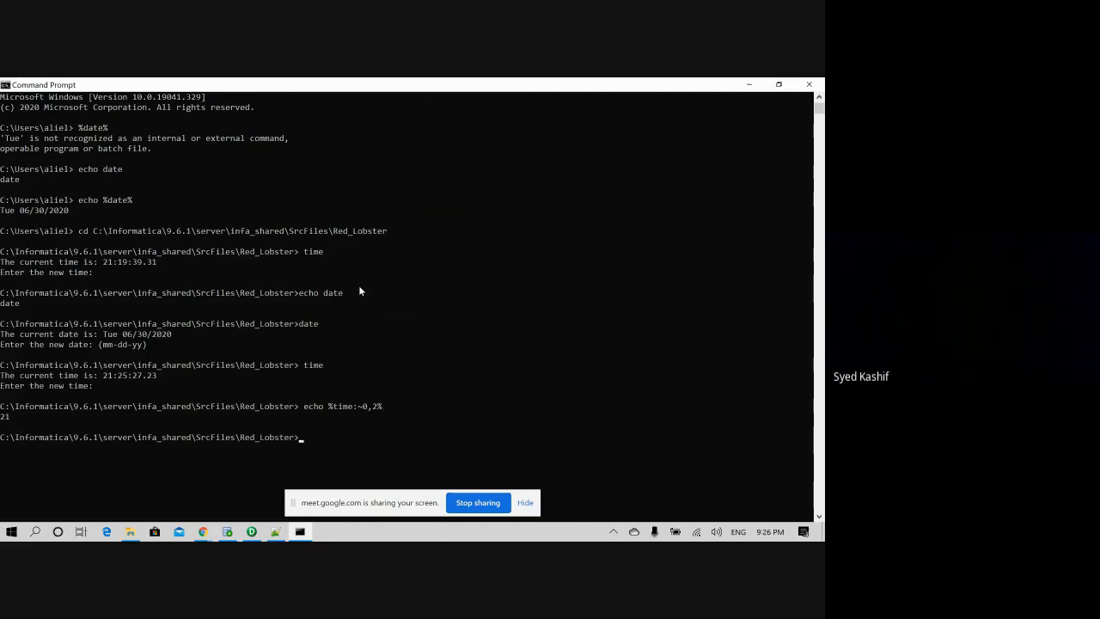
{"action": "key", "text": "Up"}
{"action": "key", "text": "BackSpace"}
{"action": "key", "text": "BackSpace"}
{"action": "key", "text": "BackSpace"}
{"action": "key", "text": "BackSpace"}
{"action": "type", "text": "3,2"}
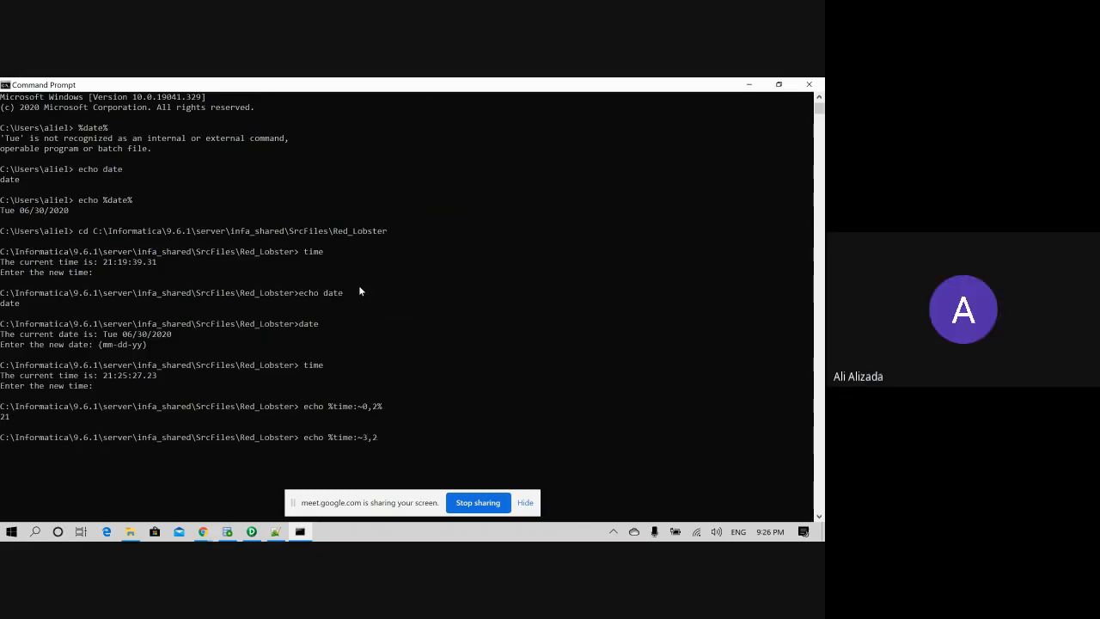
{"action": "type", "text": "%"}
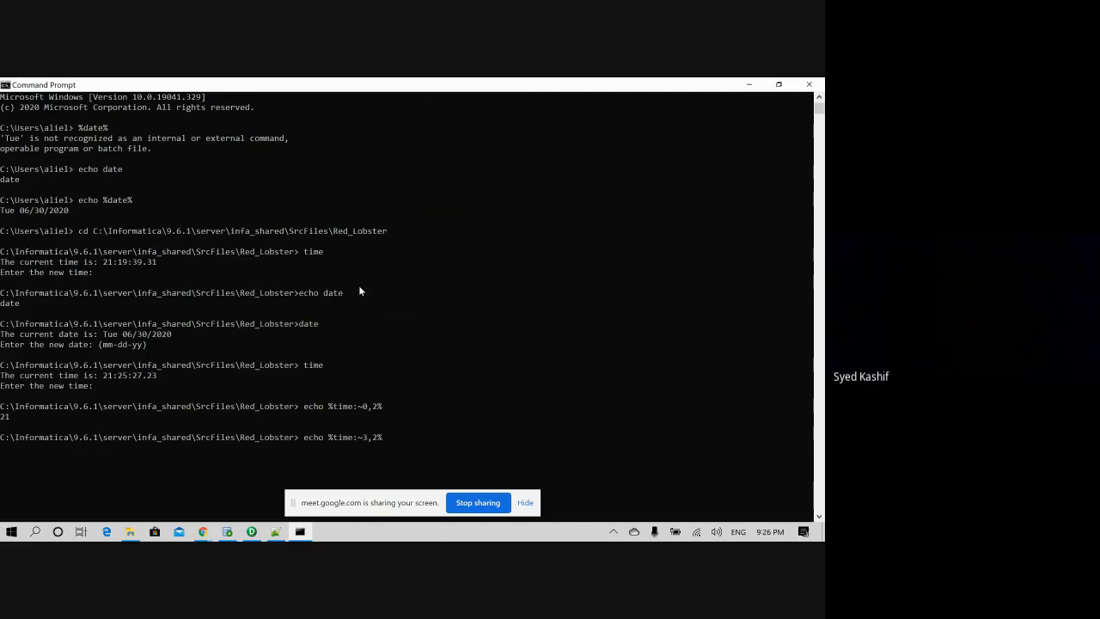
{"action": "key", "text": "Return"}
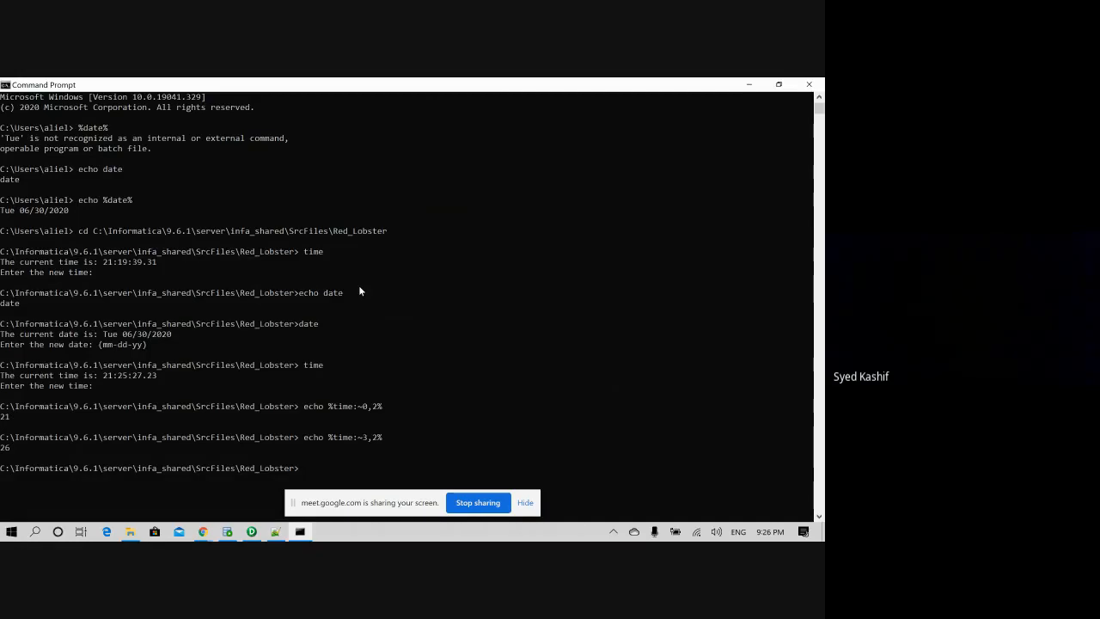
- Print the seconds (39) with echo %time:~6,2%, then edit the recalled command's offset back to 0
{"action": "key", "text": "Up"}
{"action": "key", "text": "Left"}
{"action": "key", "text": "BackSpace"}
{"action": "type", "text": "6"}
{"action": "key", "text": "End"}
{"action": "key", "text": "Return"}
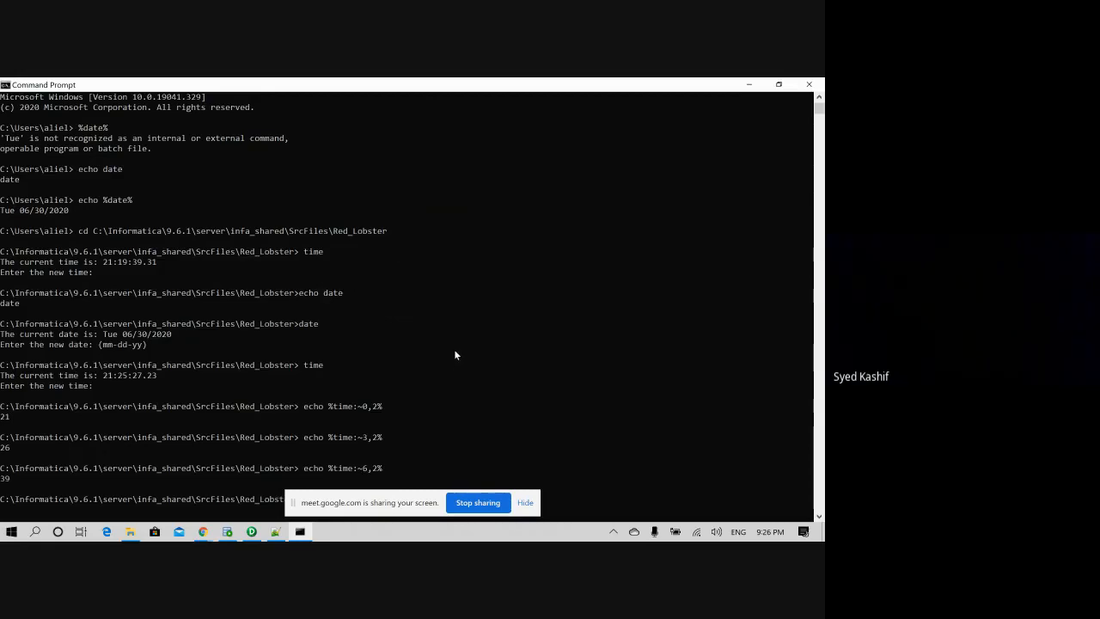
{"action": "scroll", "coordinate": [454, 355], "scroll_direction": "down", "scroll_amount": 4}
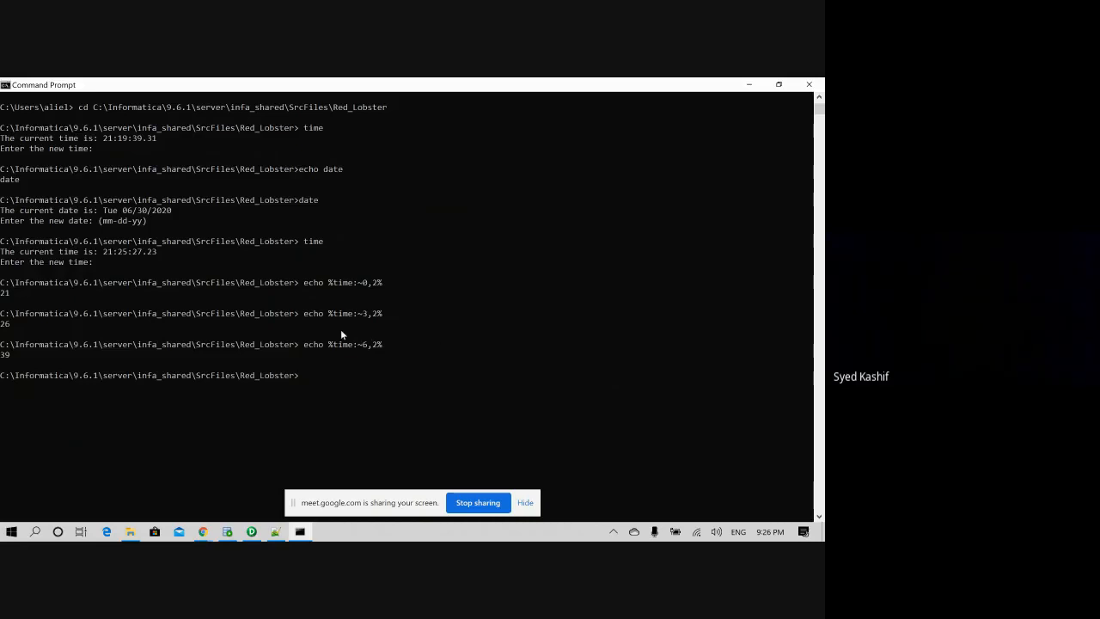
{"action": "key", "text": "Up"}
{"action": "key", "text": "Left"}
{"action": "key", "text": "Left"}
{"action": "key", "text": "Left"}
{"action": "key", "text": "BackSpace"}
{"action": "type", "text": "0"}
- Append the minutes expression %time:~3,2% to the hour command, joined by an underscore
{"action": "left_click_drag", "start_coordinate": [390, 373], "coordinate": [323, 374]}
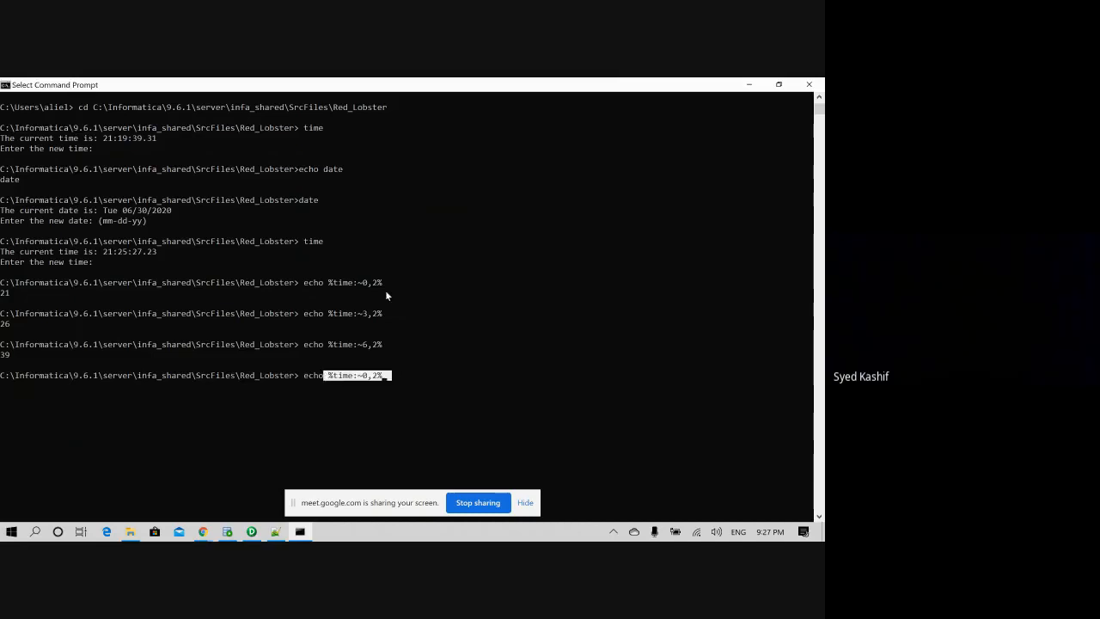
{"action": "left_click", "coordinate": [384, 364]}
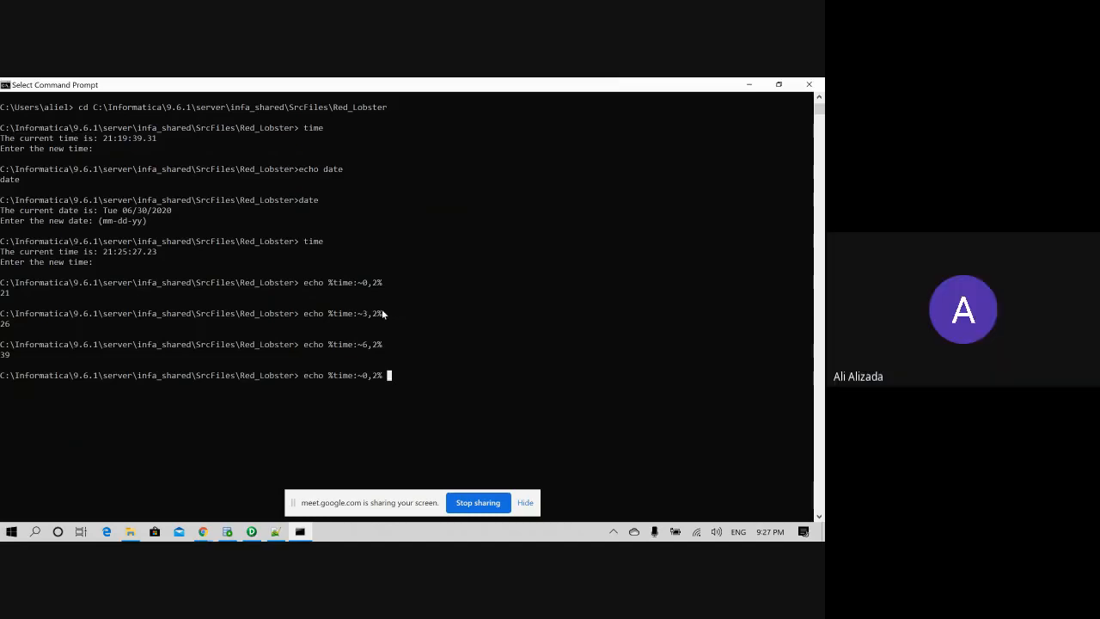
{"action": "left_click_drag", "start_coordinate": [381, 309], "coordinate": [334, 318]}
{"action": "left_click", "coordinate": [326, 314]}
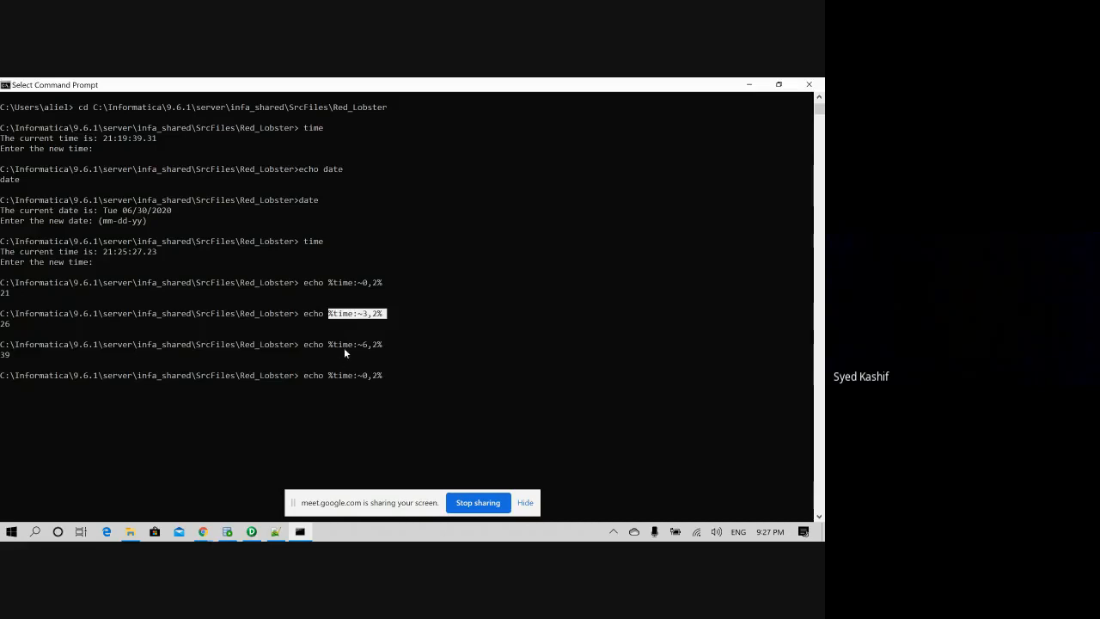
{"action": "right_click", "coordinate": [403, 379]}
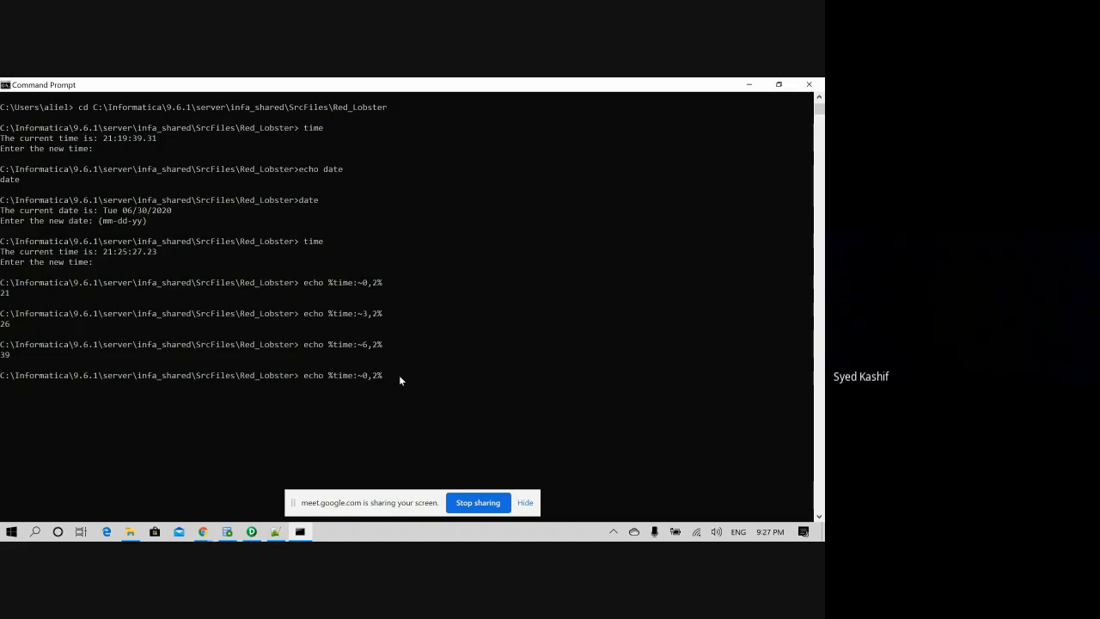
{"action": "right_click", "coordinate": [399, 375]}
{"action": "key", "text": "Left"}
{"action": "type", "text": "_"}
{"action": "key", "text": "BackSpace"}
{"action": "type", "text": "_"}
{"action": "key", "text": "BackSpace"}
{"action": "type", "text": "_"}
{"action": "key", "text": "End"}
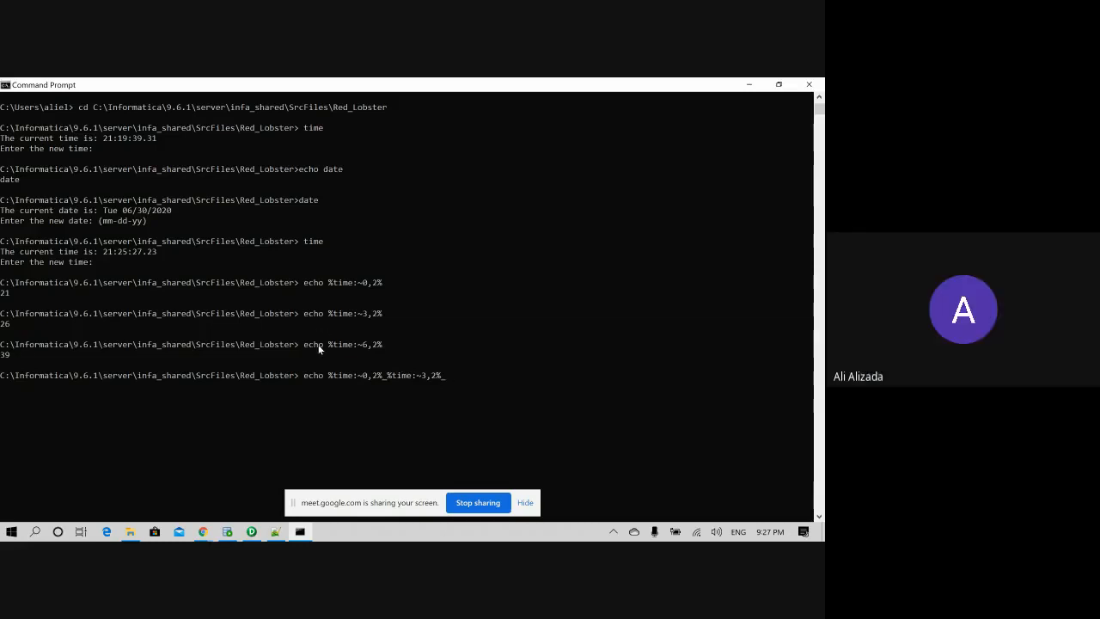
- Add the seconds expression and run the command, printing 21_27_48
{"action": "left_click_drag", "start_coordinate": [330, 346], "coordinate": [381, 347]}
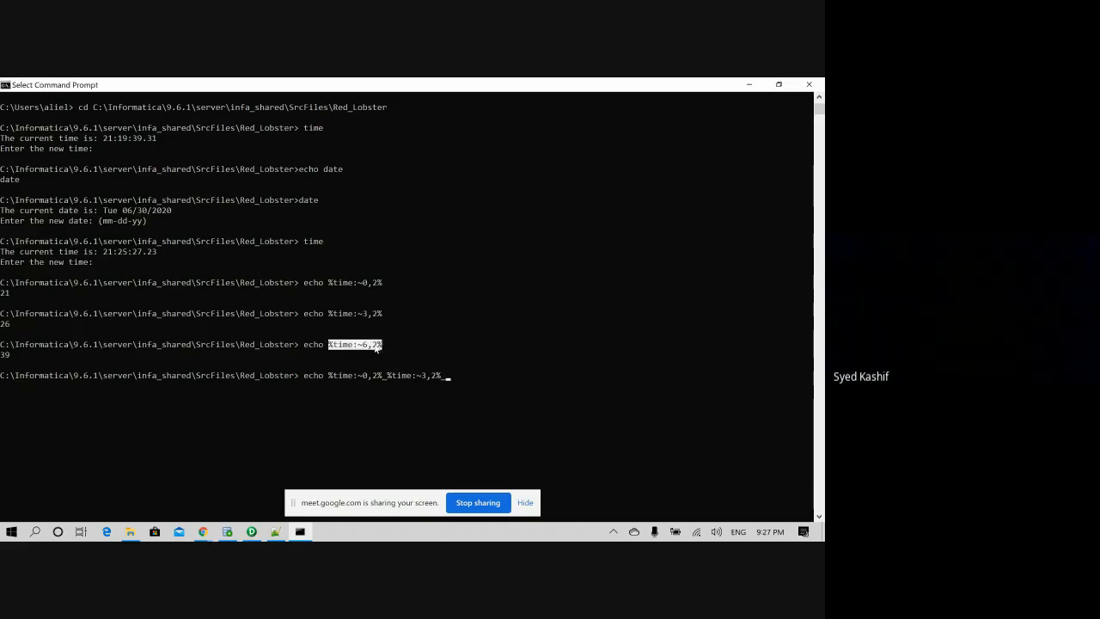
{"action": "left_click", "coordinate": [462, 385]}
{"action": "left_click", "coordinate": [462, 374]}
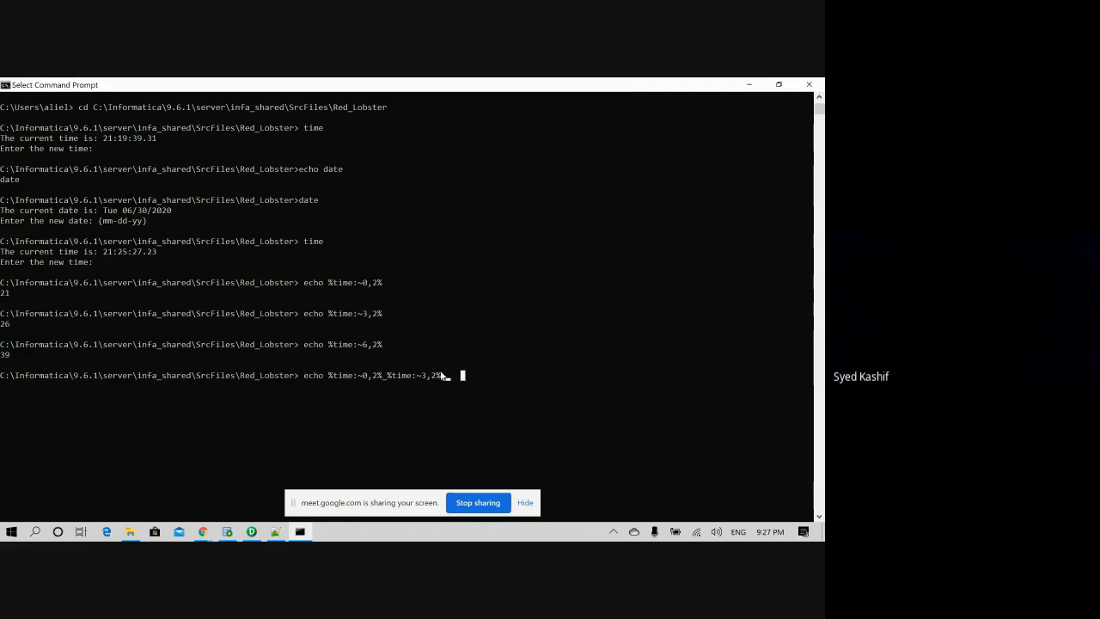
{"action": "left_click", "coordinate": [438, 375]}
{"action": "left_click", "coordinate": [446, 376]}
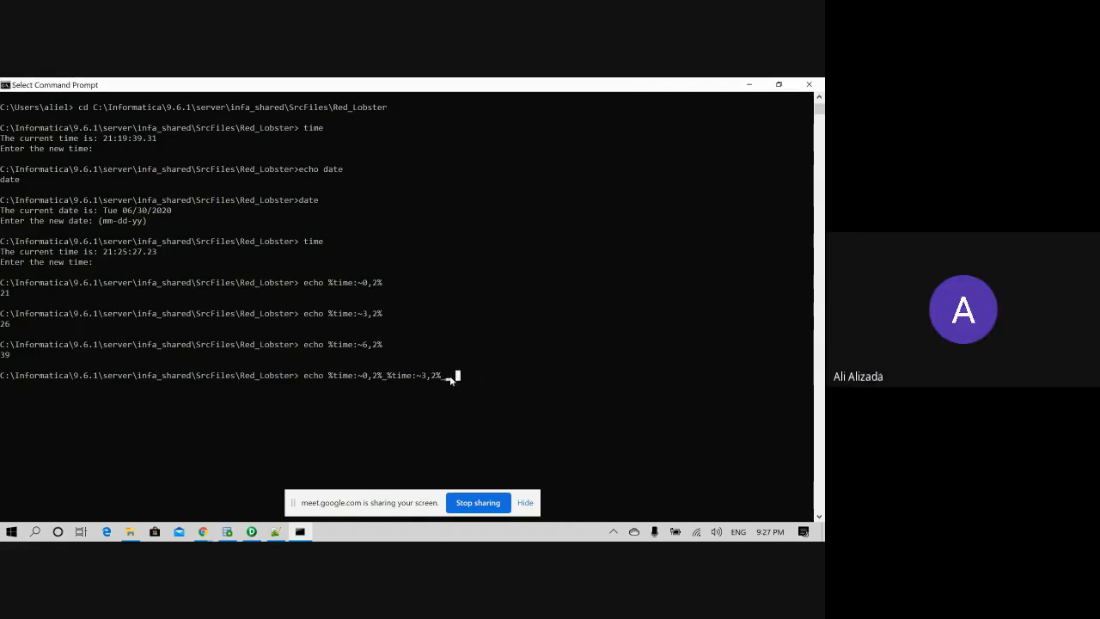
{"action": "type", "text": "%time:~6,2%"}
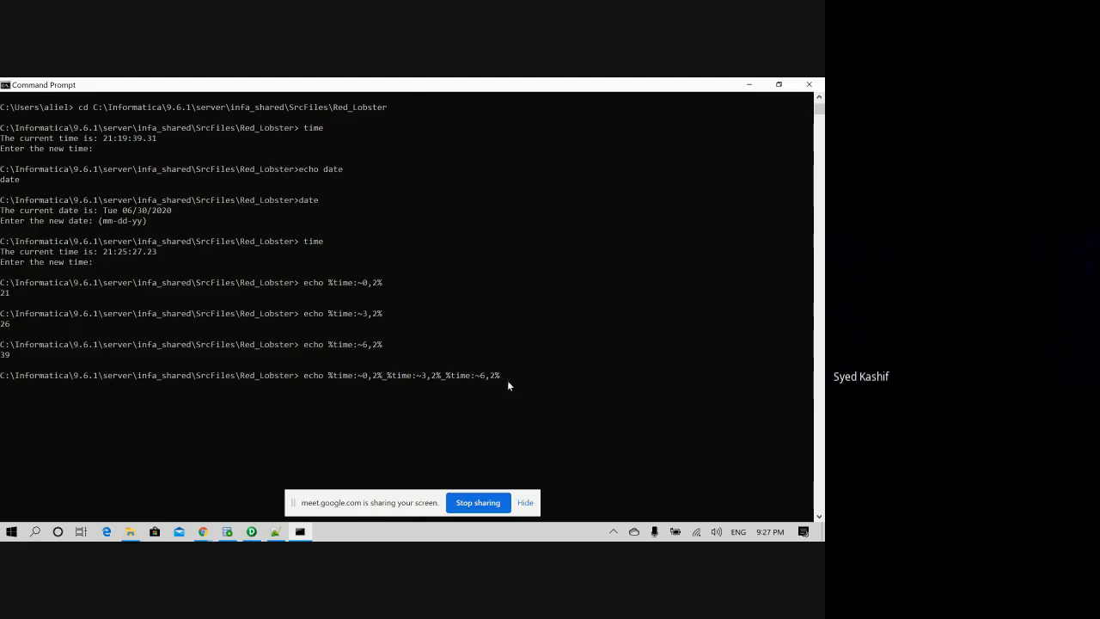
{"action": "key", "text": "Return"}
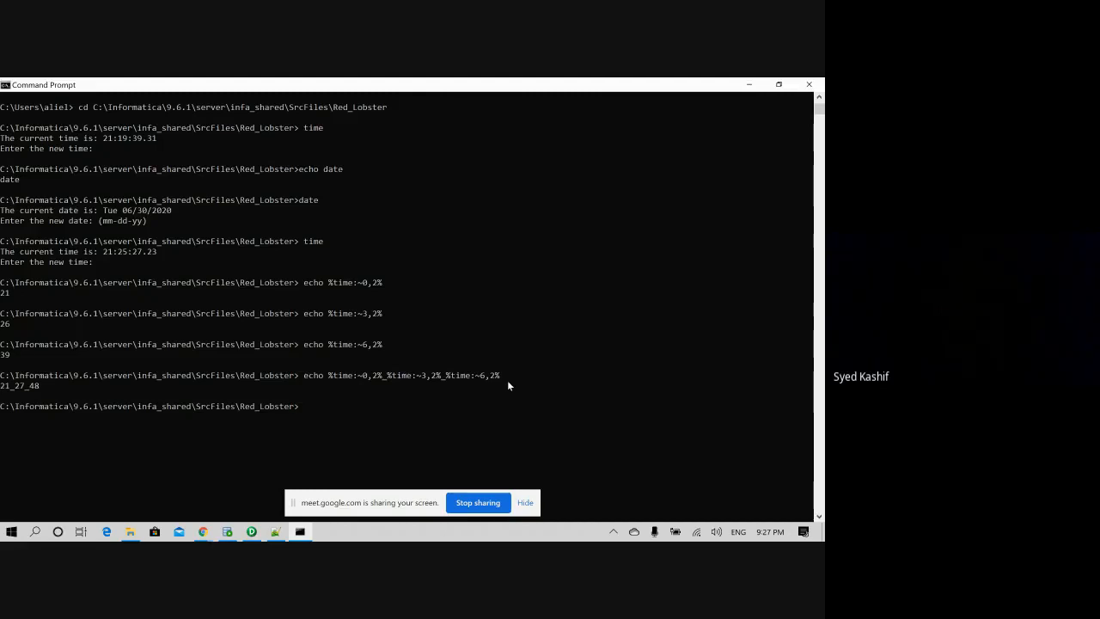
- Copy the combined %time:~0,2%_%time:~3,2%_%time:~6,2% expression
{"action": "left_click_drag", "start_coordinate": [67, 391], "coordinate": [1, 378]}
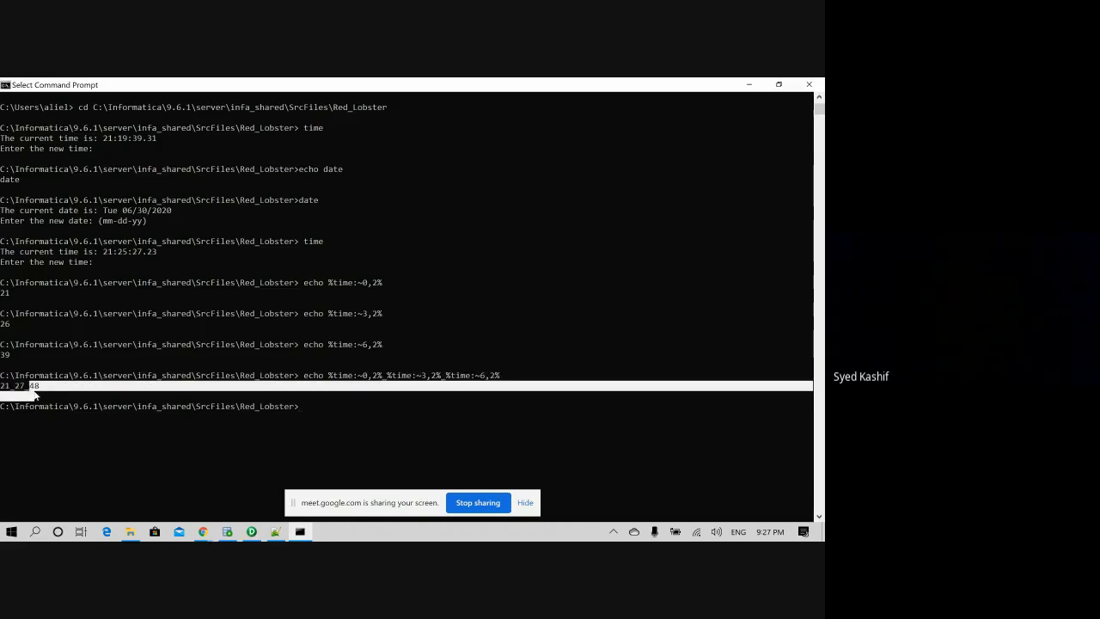
{"action": "left_click", "coordinate": [130, 416]}
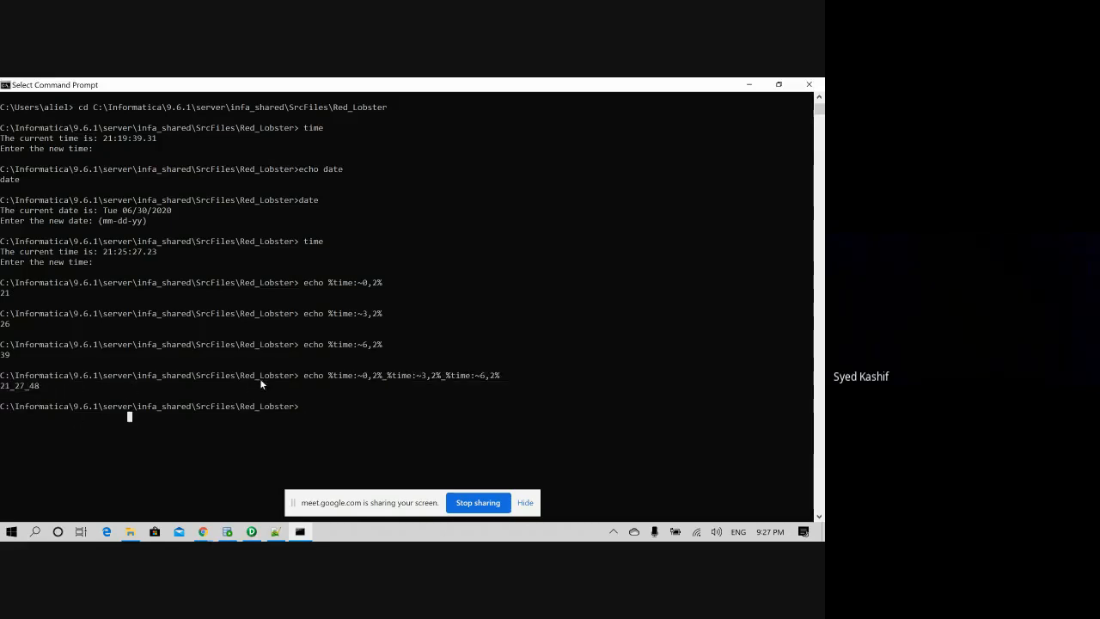
{"action": "left_click_drag", "start_coordinate": [303, 375], "coordinate": [39, 389]}
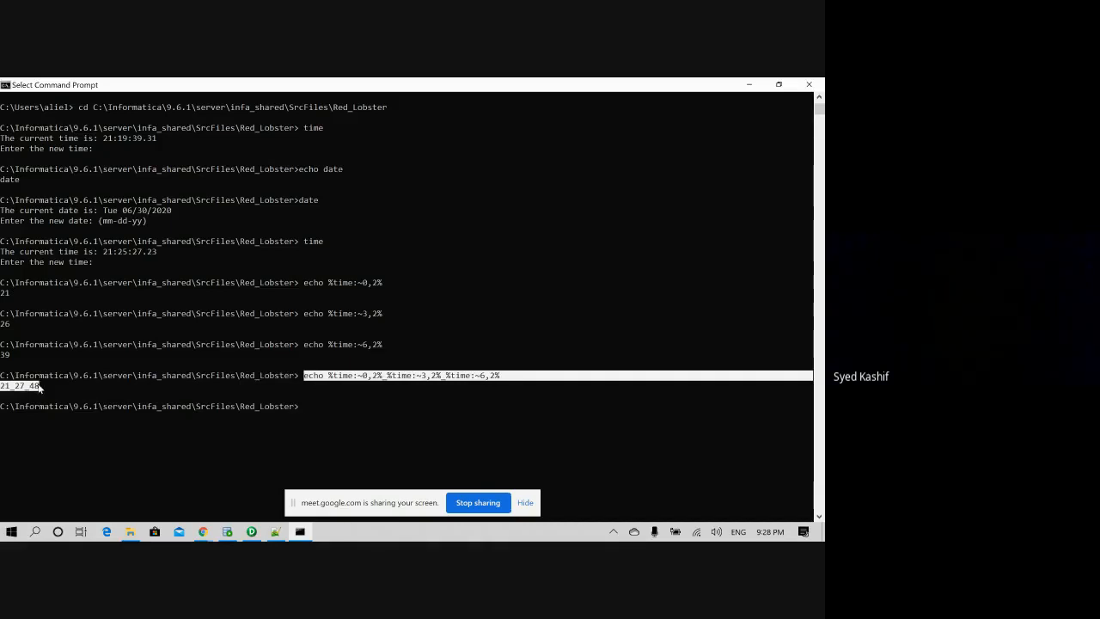
{"action": "left_click_drag", "start_coordinate": [330, 376], "coordinate": [41, 387]}
{"action": "left_click_drag", "start_coordinate": [330, 376], "coordinate": [501, 376]}
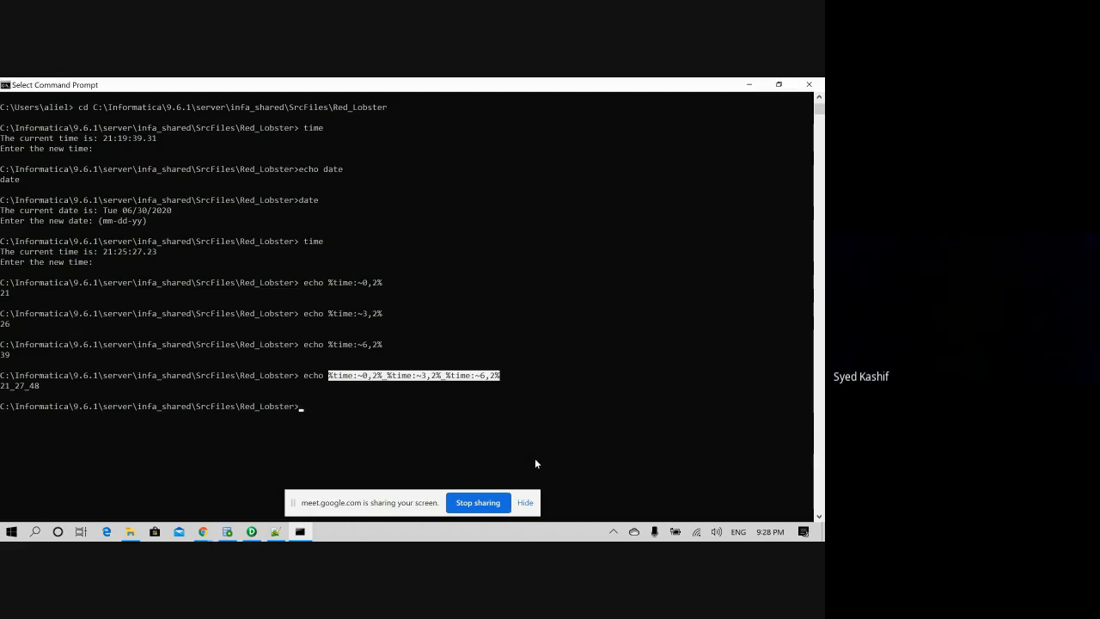
{"action": "key", "text": "ctrl+c"}
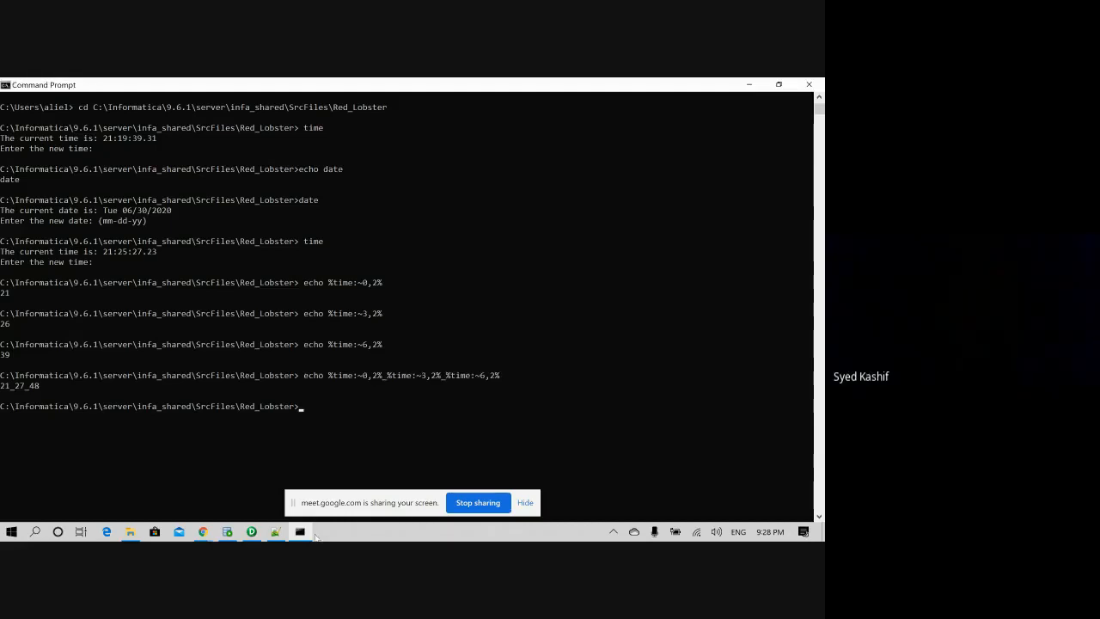
- Paste the time expression before .txt on the batch script's rename line
{"action": "left_click", "coordinate": [274, 531]}
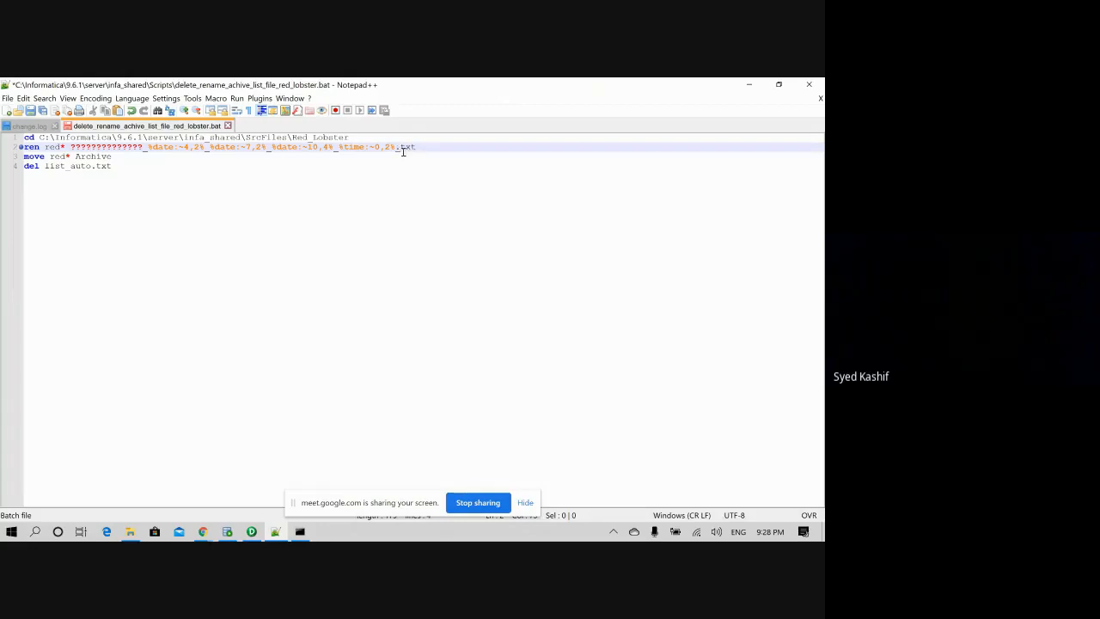
{"action": "left_click_drag", "start_coordinate": [397, 148], "coordinate": [417, 153]}
{"action": "key", "text": "BackSpace"}
{"action": "key", "text": "ctrl+v"}
{"action": "left_click", "coordinate": [398, 147]}
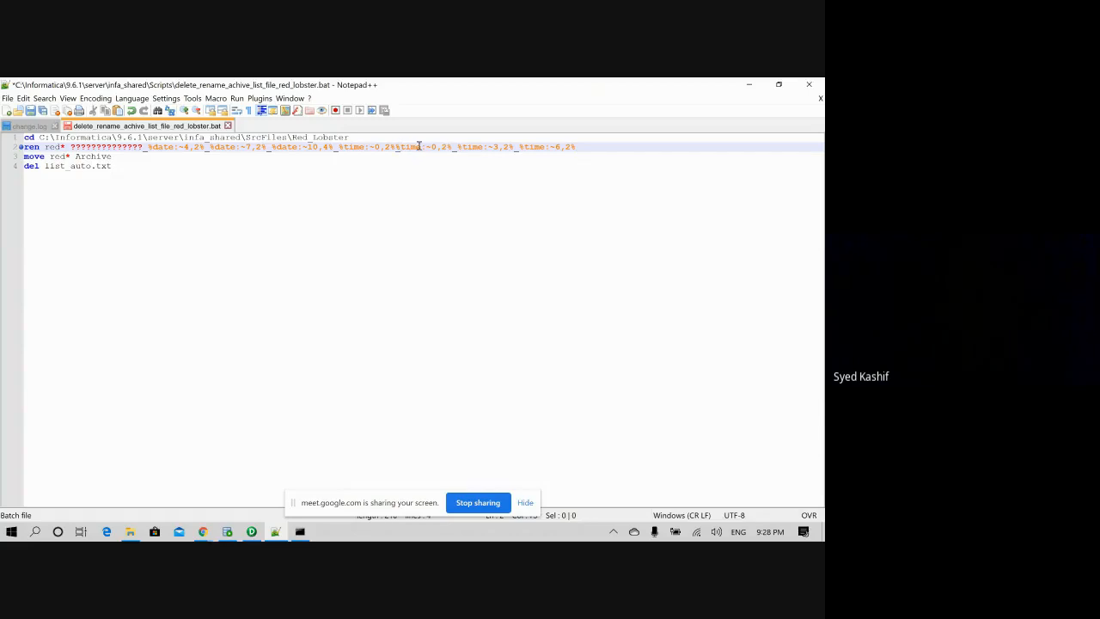
{"action": "left_click", "coordinate": [592, 154]}
{"action": "left_click", "coordinate": [590, 147]}
{"action": "type", "text": "txt"}
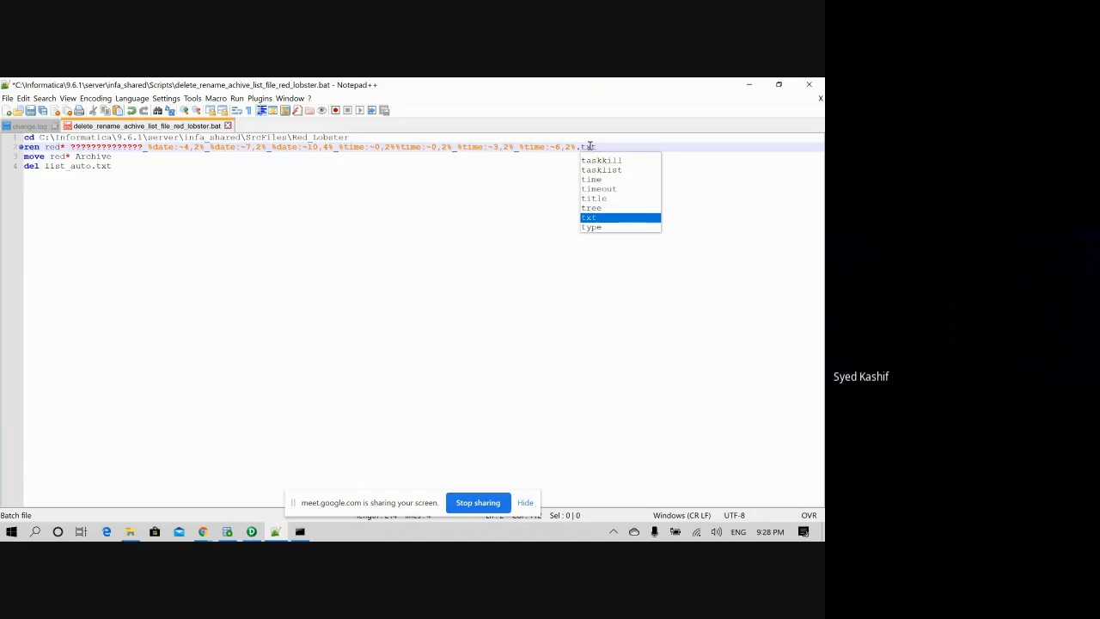
{"action": "left_click", "coordinate": [396, 146]}
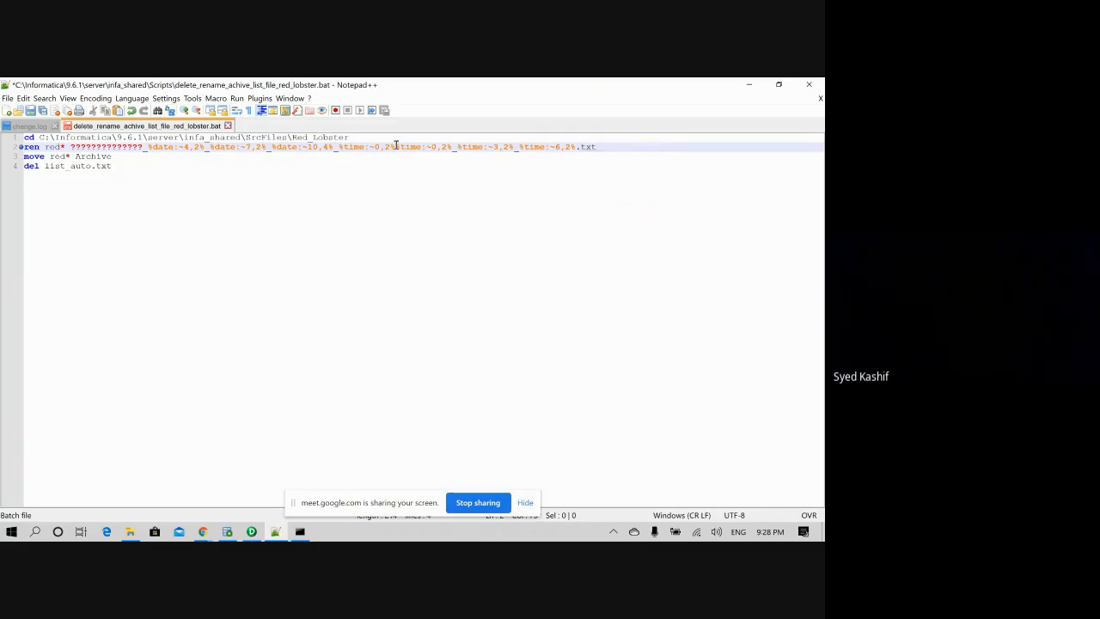
{"action": "type", "text": "_"}
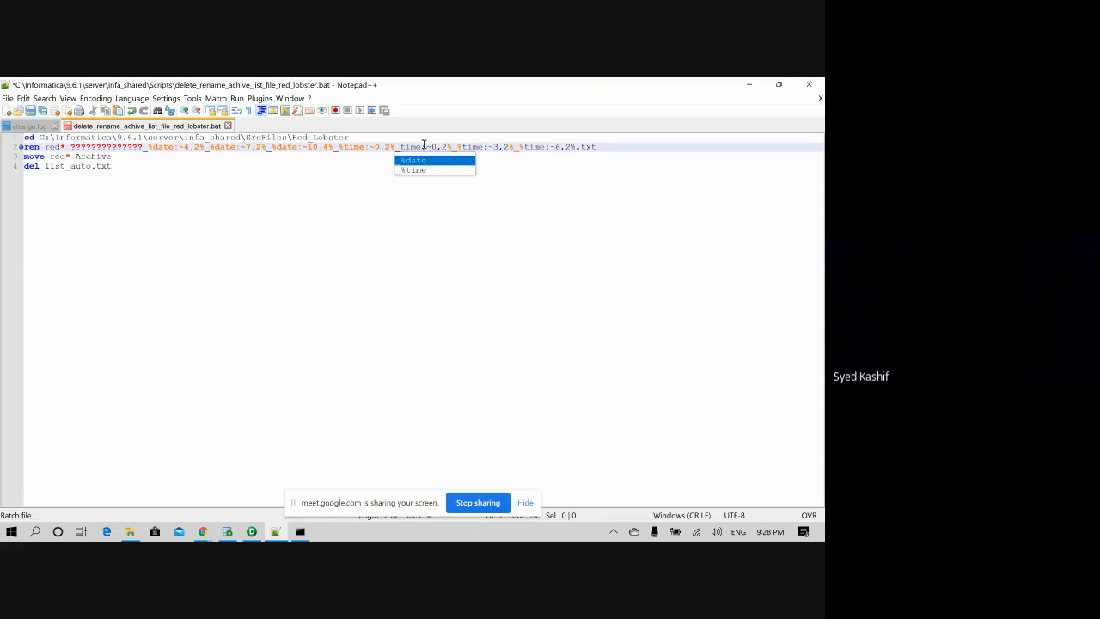
{"action": "key", "text": "BackSpace"}
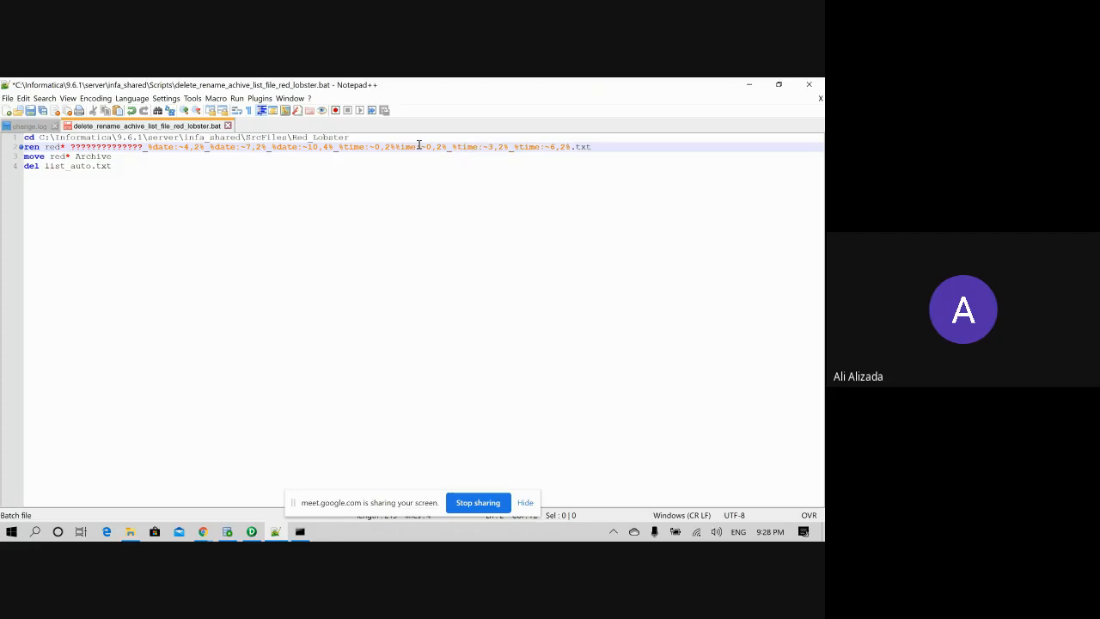
{"action": "type", "text": "_"}
- Fix underscores and duplicates so the name ends _%time:~0,2%_%time:~3,2%_%time:~6,2%.txt, then save and close
{"action": "left_click", "coordinate": [401, 148]}
{"action": "type", "text": "t"}
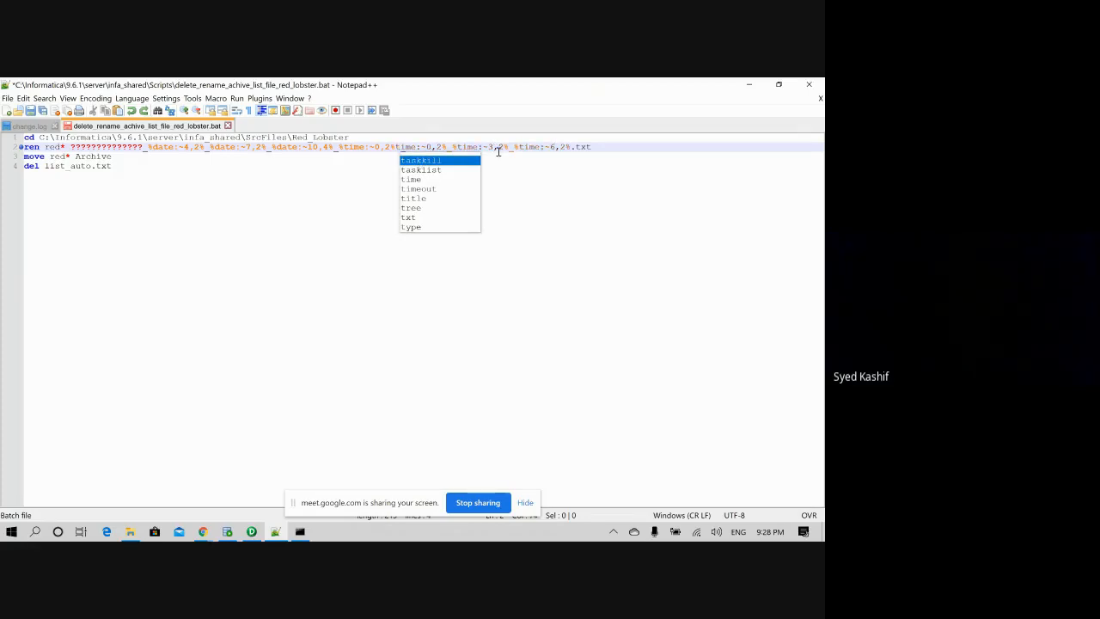
{"action": "type", "text": "_"}
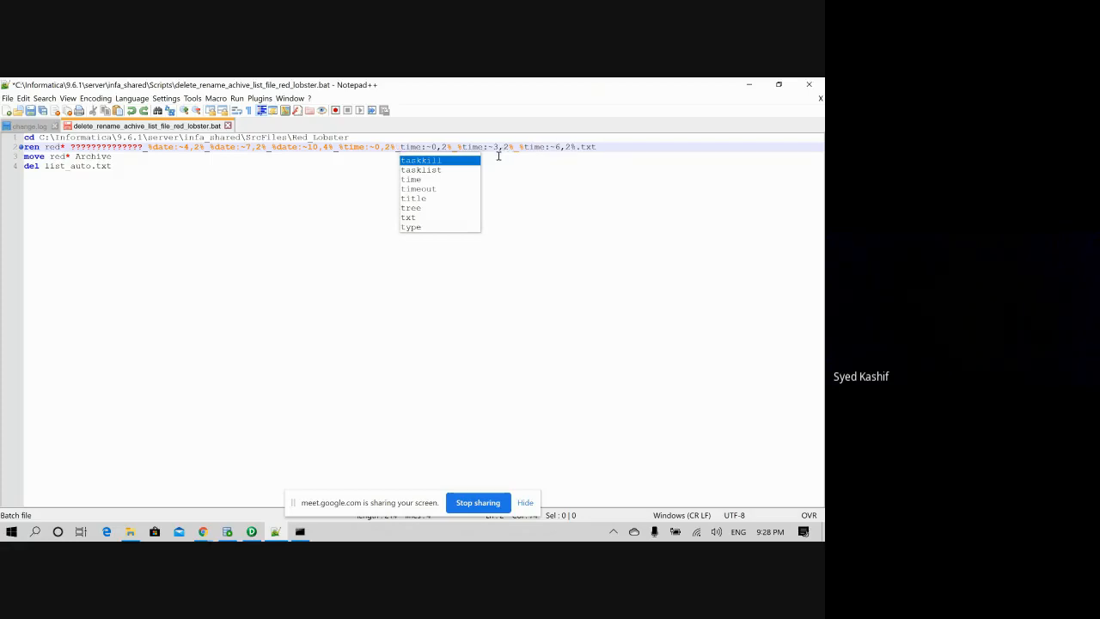
{"action": "left_click_drag", "start_coordinate": [395, 147], "coordinate": [358, 146]}
{"action": "key", "text": "BackSpace"}
{"action": "key", "text": "BackSpace"}
{"action": "key", "text": "BackSpace"}
{"action": "key", "text": "BackSpace"}
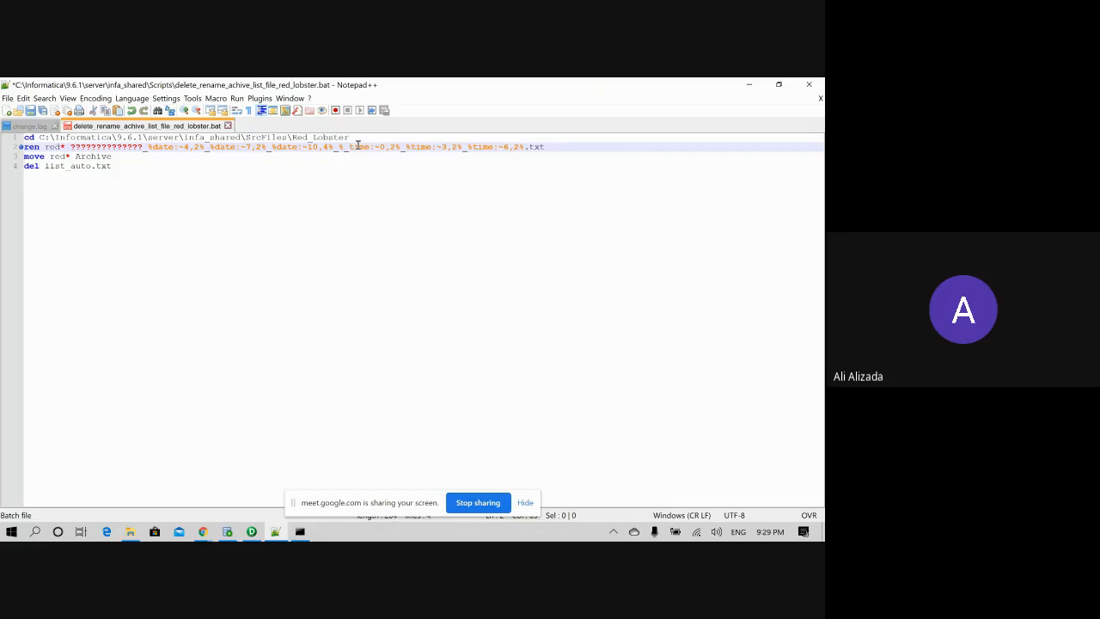
{"action": "key", "text": "BackSpace"}
{"action": "key", "text": "BackSpace"}
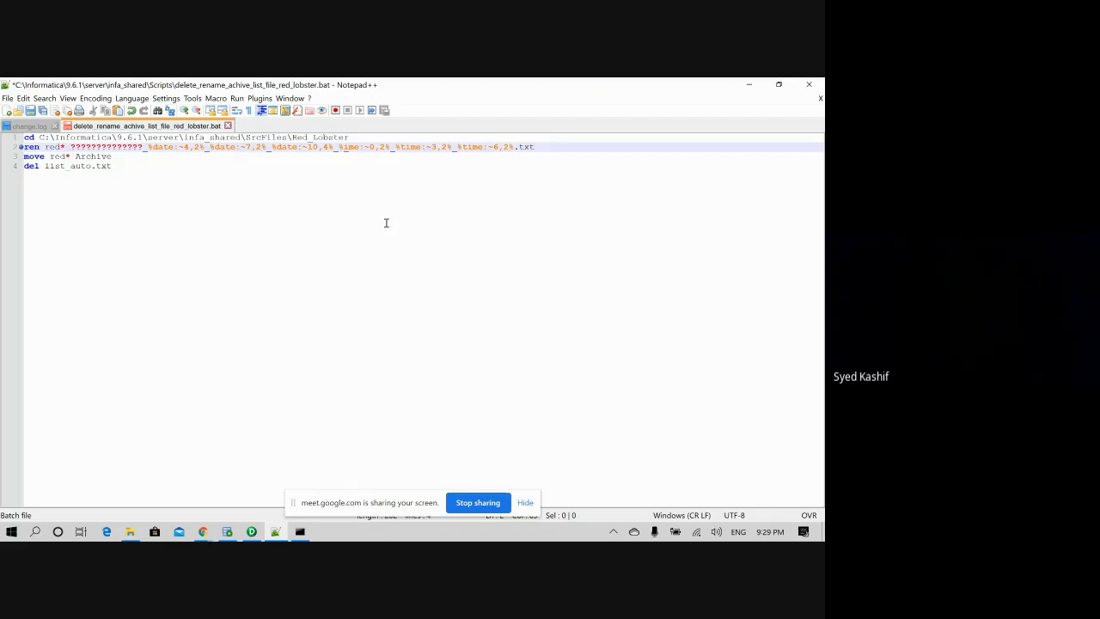
{"action": "key", "text": "Insert"}
{"action": "type", "text": "t"}
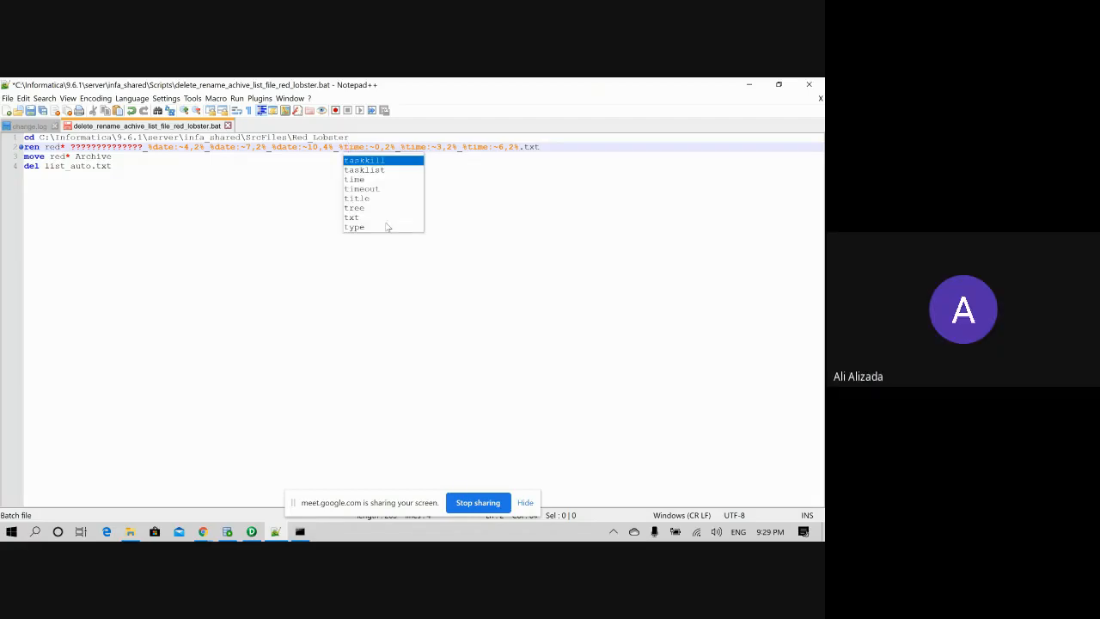
{"action": "left_click", "coordinate": [551, 148]}
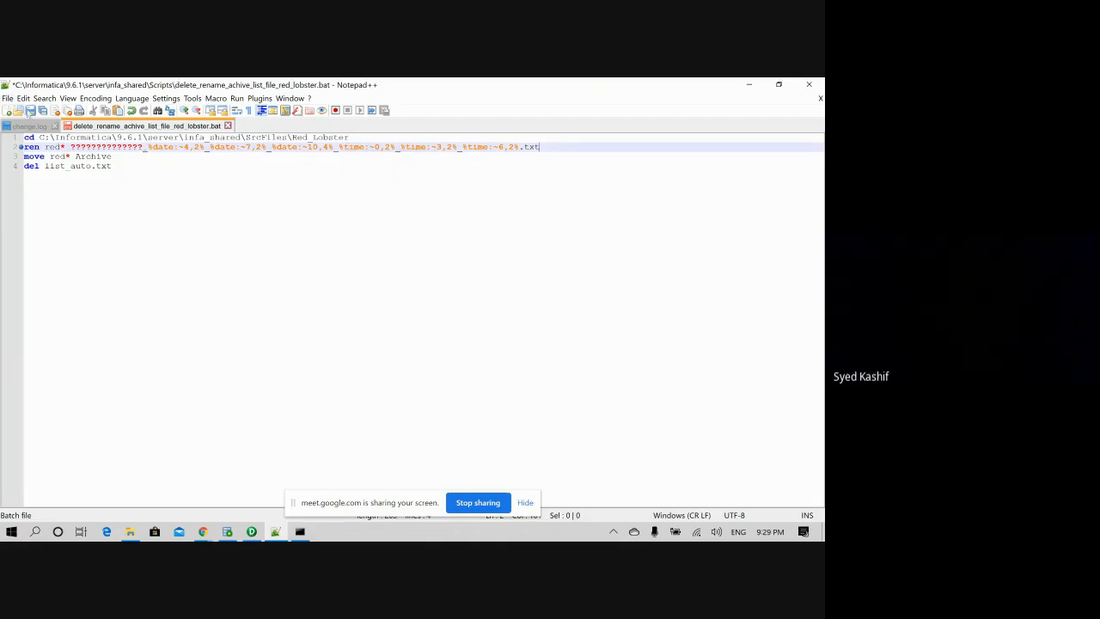
{"action": "left_click", "coordinate": [31, 111]}
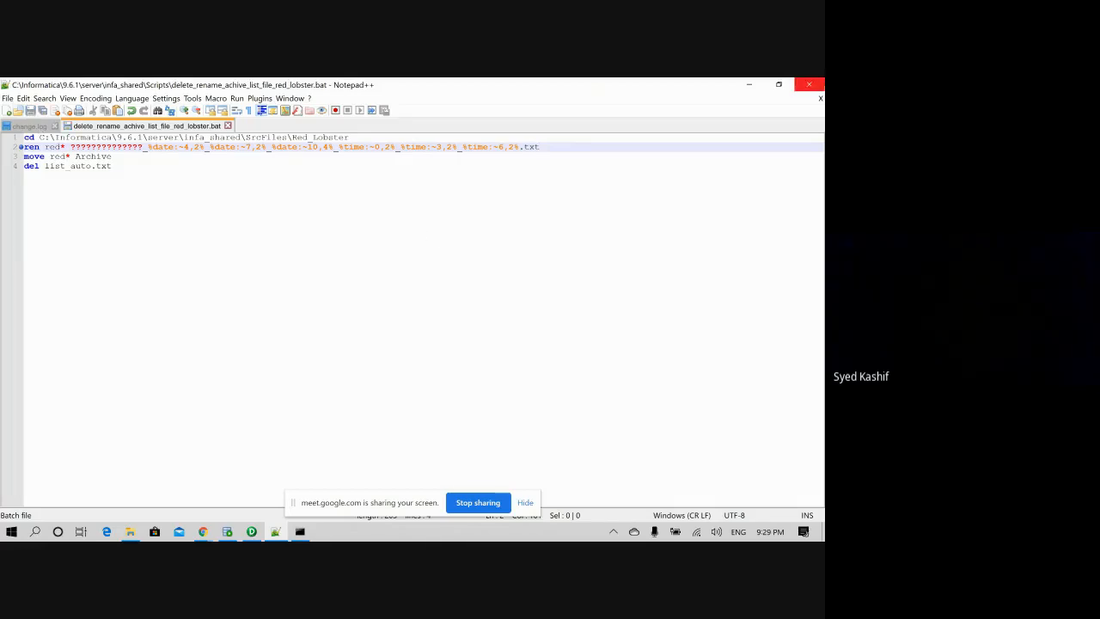
{"action": "left_click", "coordinate": [816, 85]}
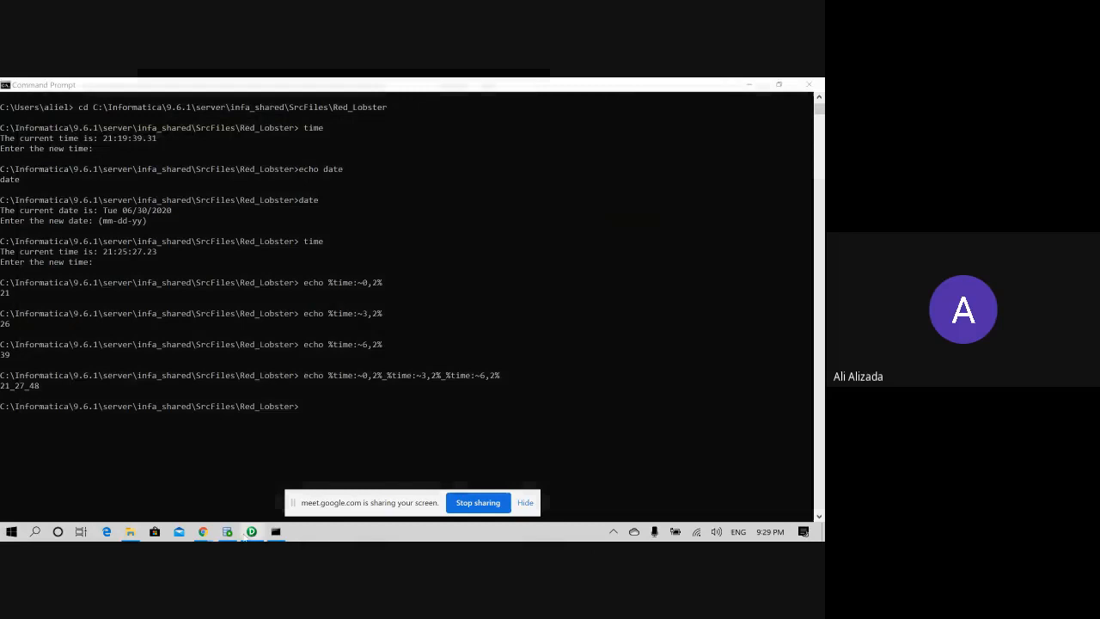
- Move the three red_lobster files from Archive back into the Red_Lobster folder
{"action": "left_click", "coordinate": [252, 531]}
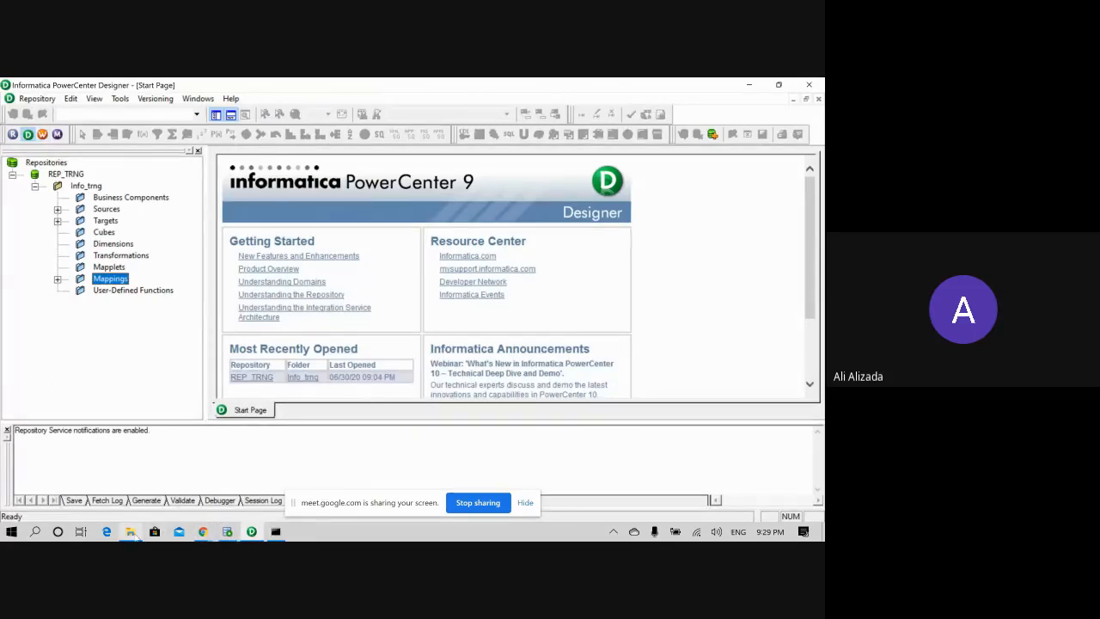
{"action": "mouse_move", "coordinate": [134, 535]}
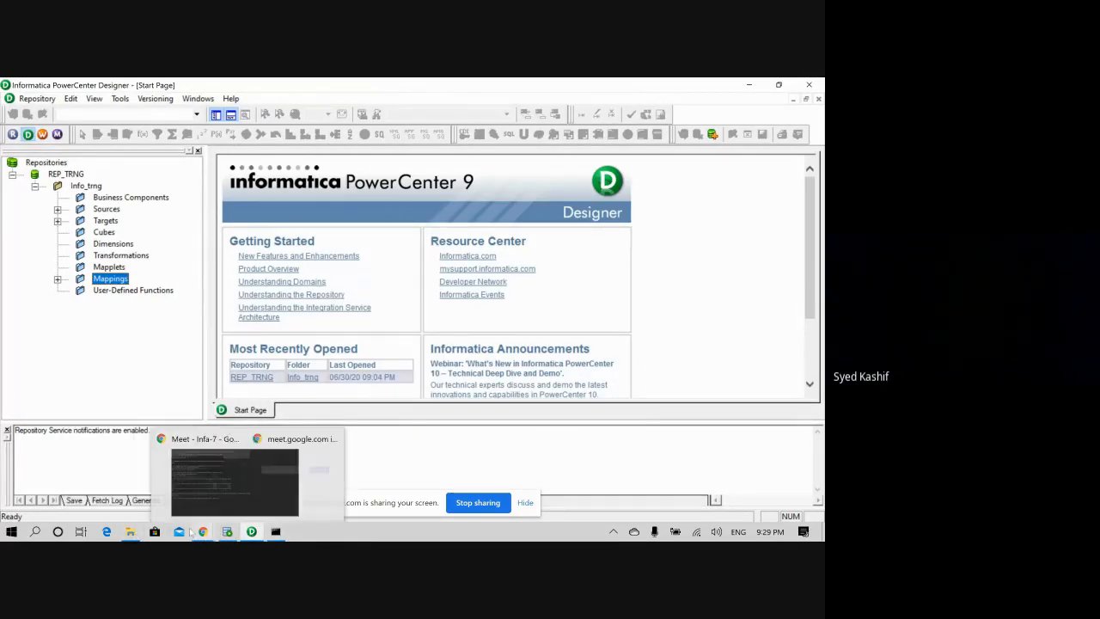
{"action": "left_click", "coordinate": [133, 534]}
{"action": "left_click", "coordinate": [153, 216]}
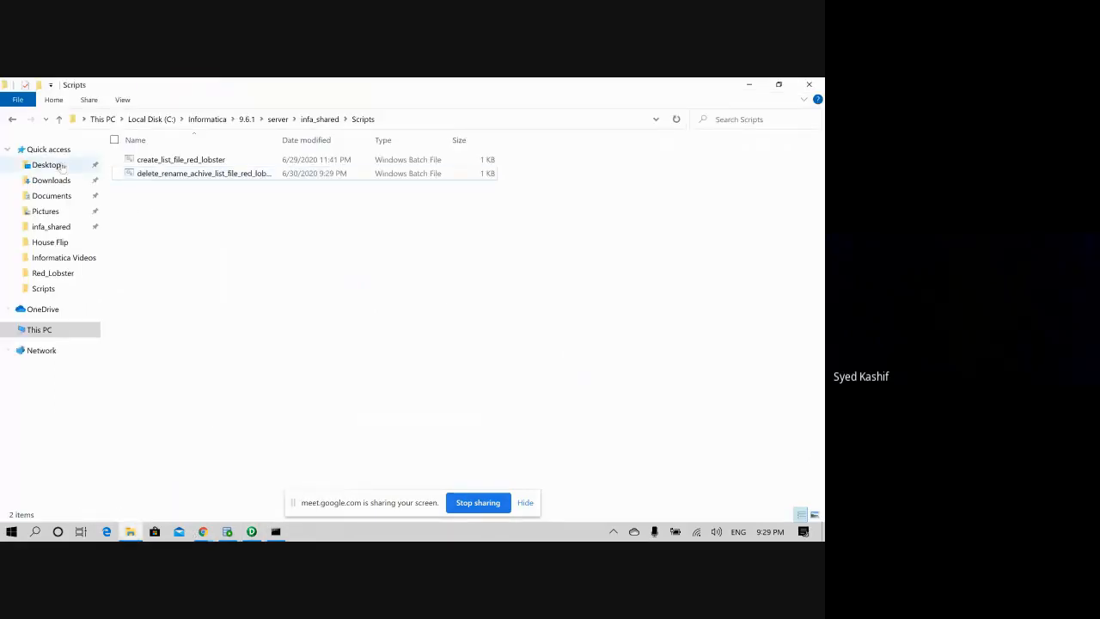
{"action": "left_click", "coordinate": [35, 151]}
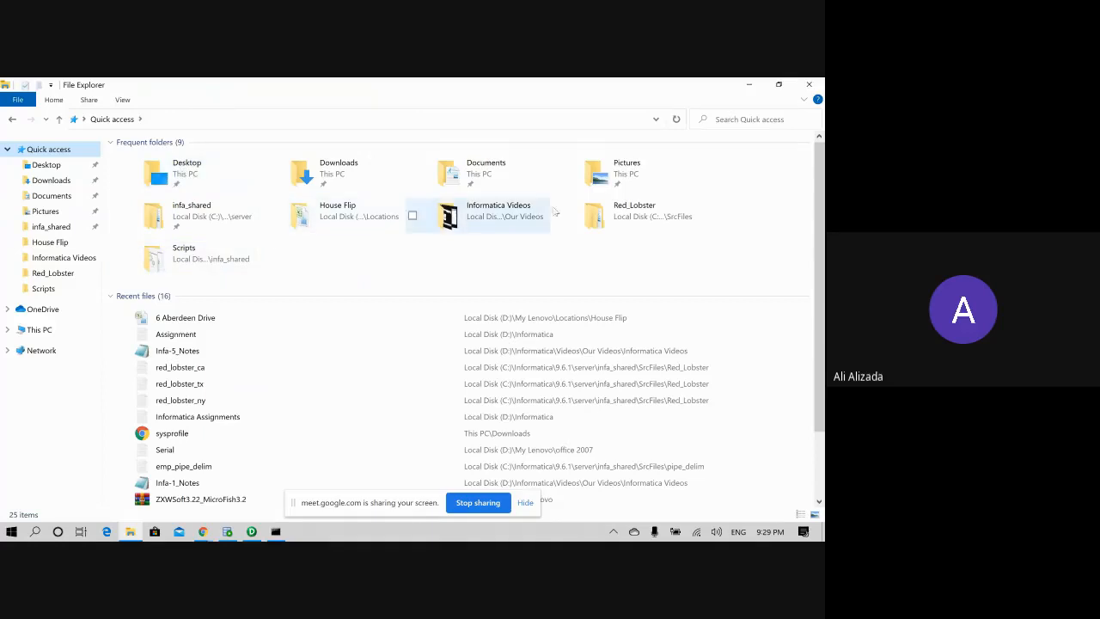
{"action": "double_click", "coordinate": [601, 215]}
{"action": "double_click", "coordinate": [182, 163]}
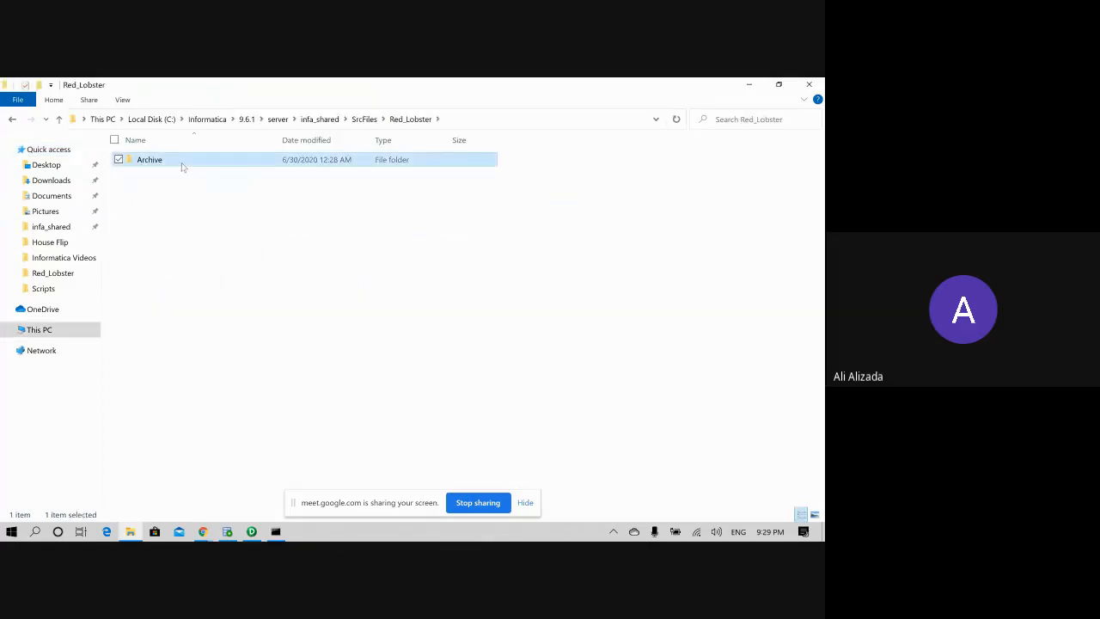
{"action": "left_click_drag", "start_coordinate": [187, 233], "coordinate": [150, 157]}
{"action": "right_click", "coordinate": [149, 163]}
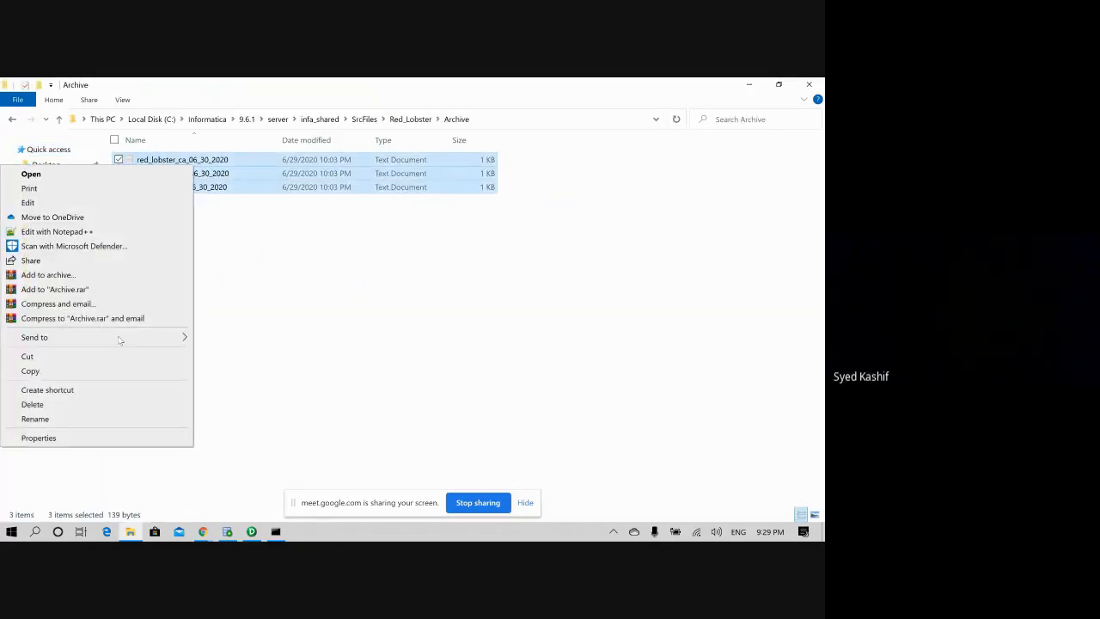
{"action": "left_click", "coordinate": [111, 357]}
{"action": "left_click", "coordinate": [12, 119]}
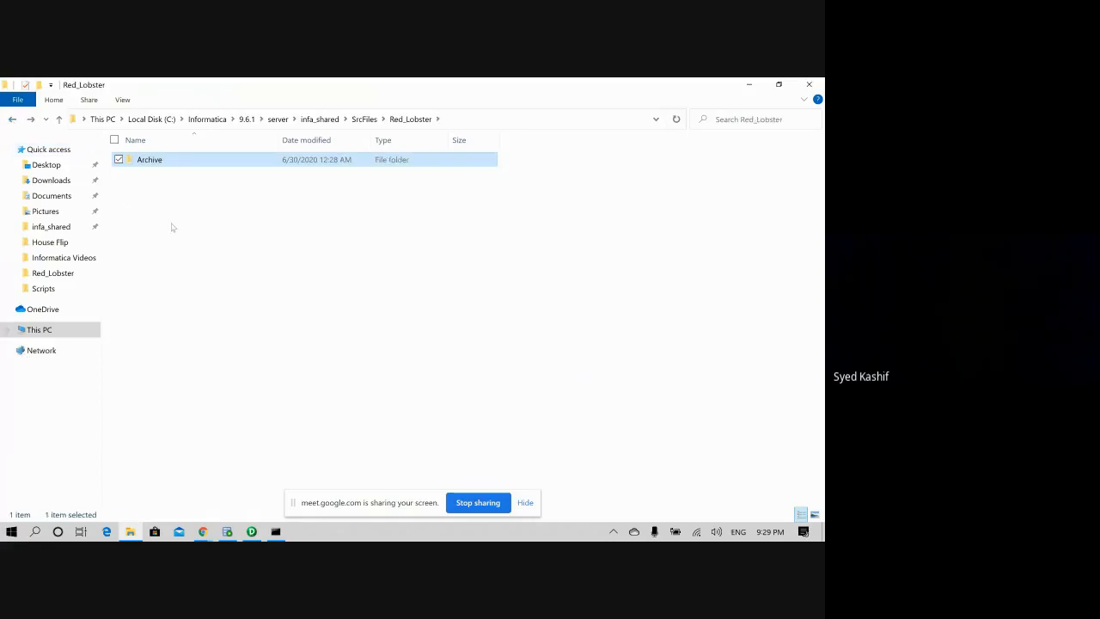
{"action": "right_click", "coordinate": [168, 219]}
{"action": "left_click", "coordinate": [120, 307]}
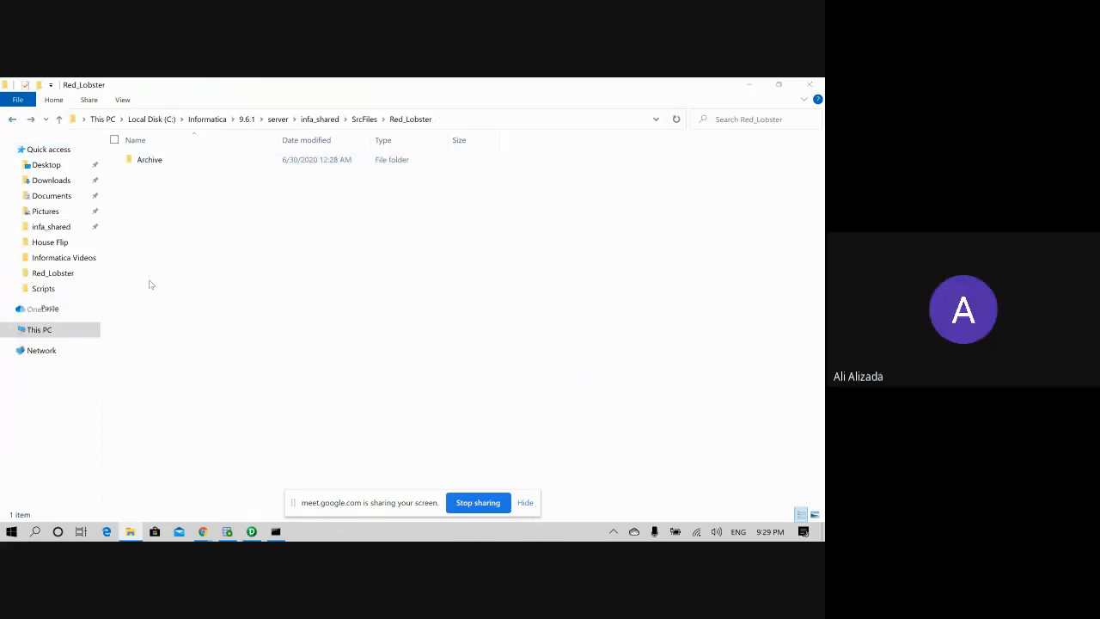
{"action": "left_click", "coordinate": [199, 253]}
- Remove the _06_30_2020 suffix, renaming them red_lobster_ca, red_lobster_ny and red_lobster_tx
{"action": "left_click", "coordinate": [203, 176]}
{"action": "left_click", "coordinate": [193, 174]}
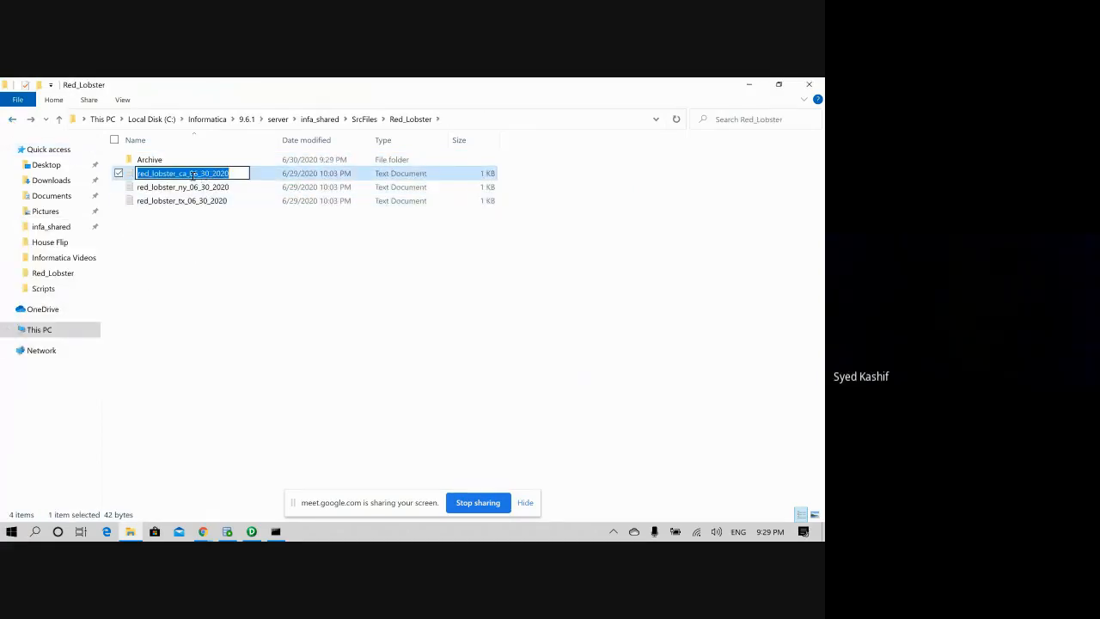
{"action": "left_click_drag", "start_coordinate": [186, 174], "coordinate": [240, 174]}
{"action": "key", "text": "BackSpace"}
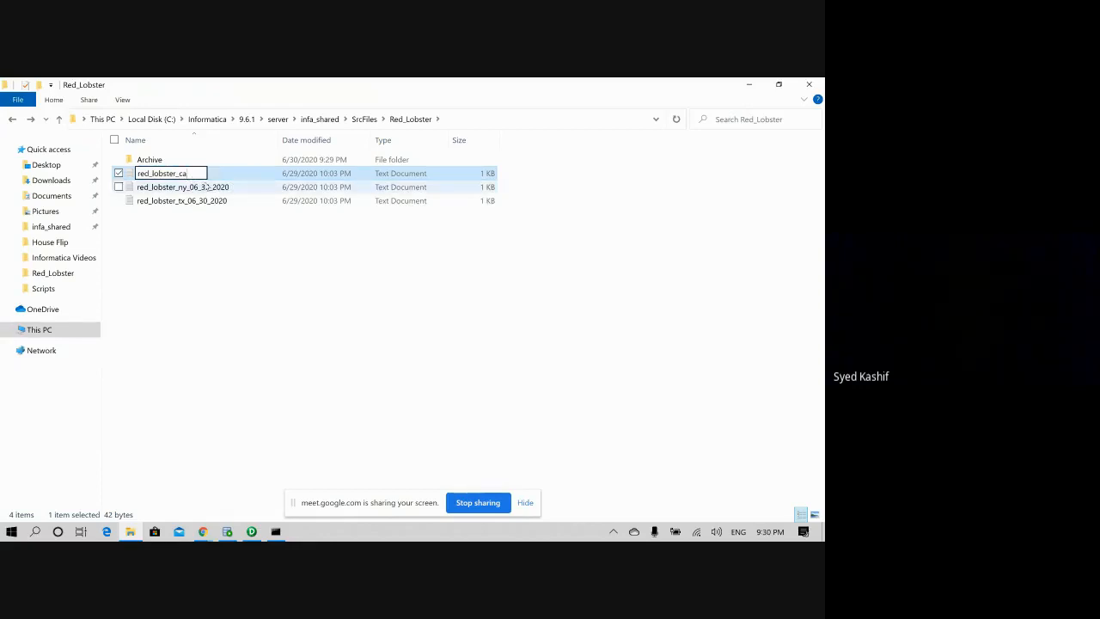
{"action": "left_click", "coordinate": [191, 187]}
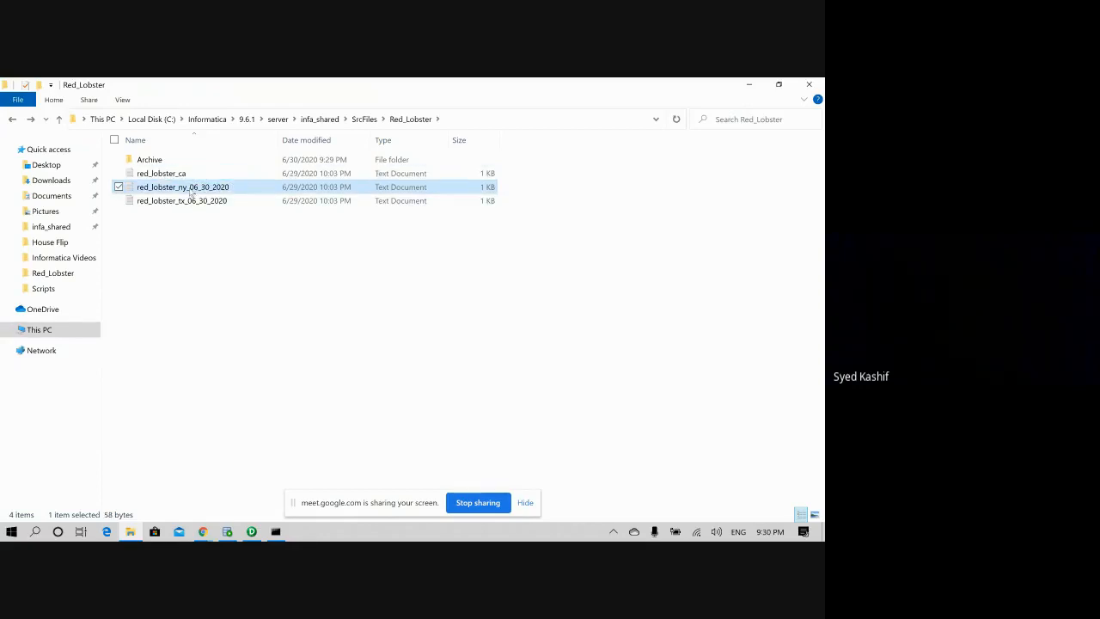
{"action": "left_click", "coordinate": [191, 193]}
{"action": "left_click", "coordinate": [229, 186]}
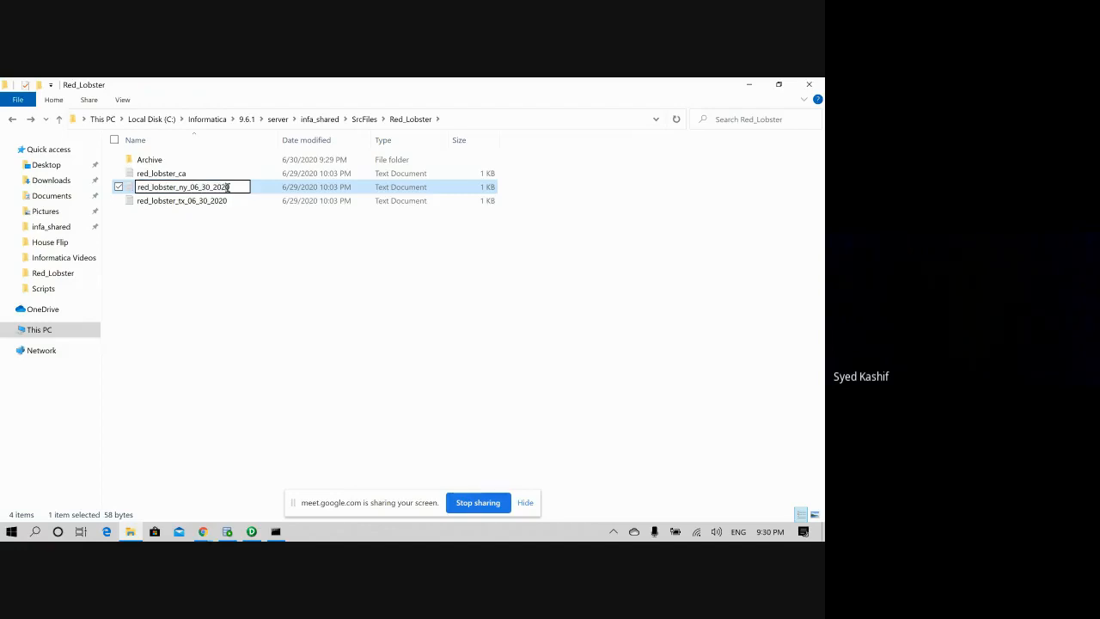
{"action": "left_click_drag", "start_coordinate": [233, 187], "coordinate": [189, 187]}
{"action": "key", "text": "BackSpace"}
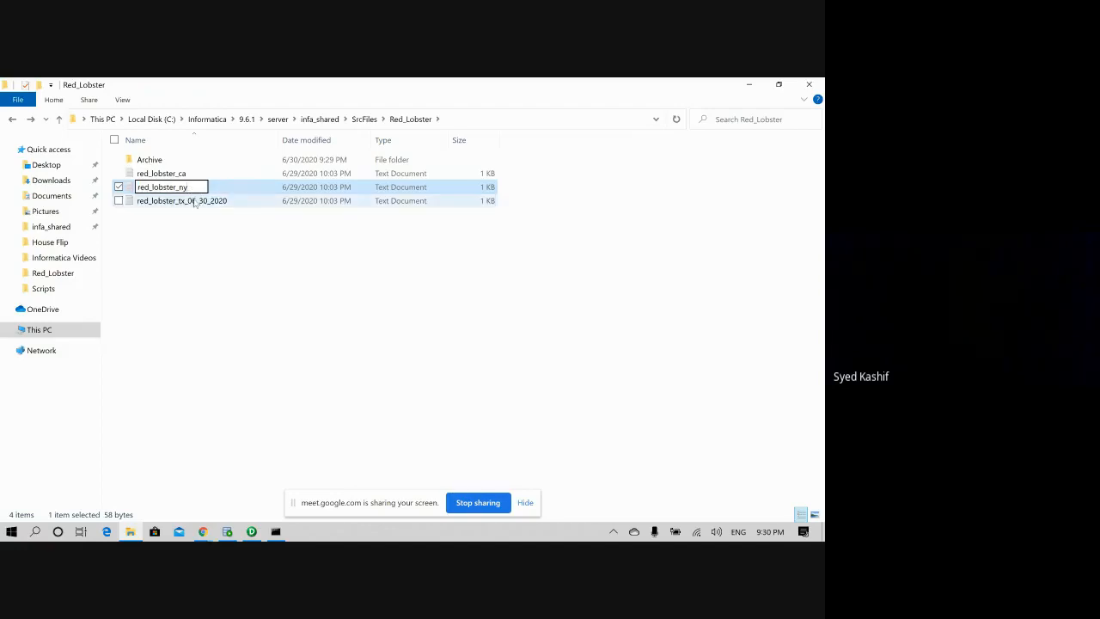
{"action": "left_click", "coordinate": [195, 204]}
{"action": "left_click", "coordinate": [217, 200]}
{"action": "left_click_drag", "start_coordinate": [229, 200], "coordinate": [185, 200]}
{"action": "key", "text": "BackSpace"}
{"action": "left_click", "coordinate": [201, 255]}
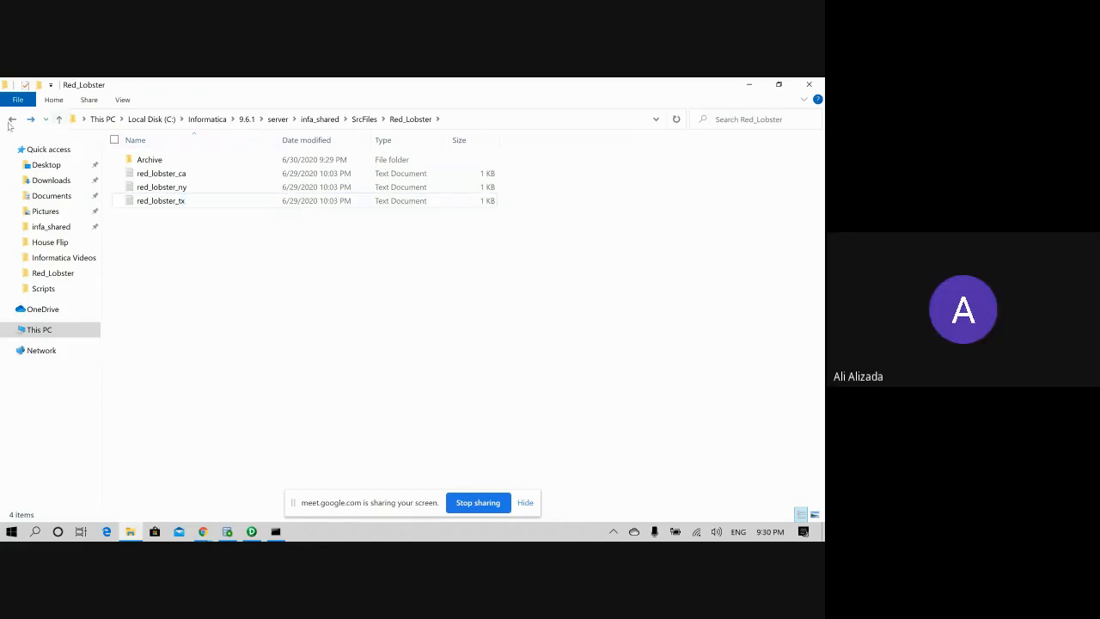
- Launch Workflow Manager, then view the red lobster mapping back in Designer
{"action": "left_click", "coordinate": [251, 531]}
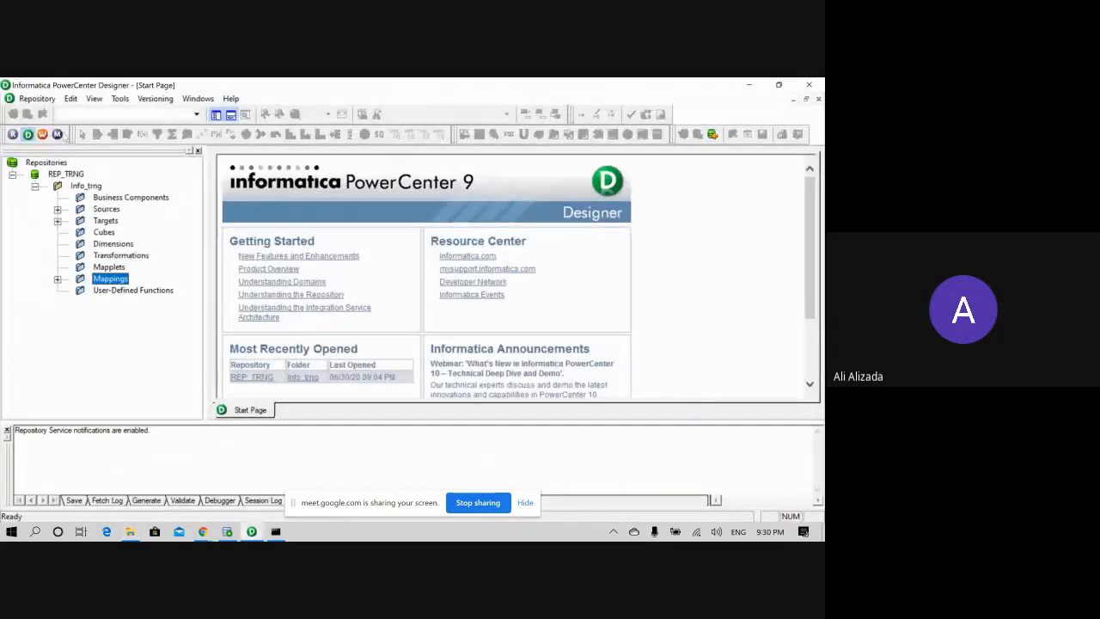
{"action": "left_click", "coordinate": [42, 134]}
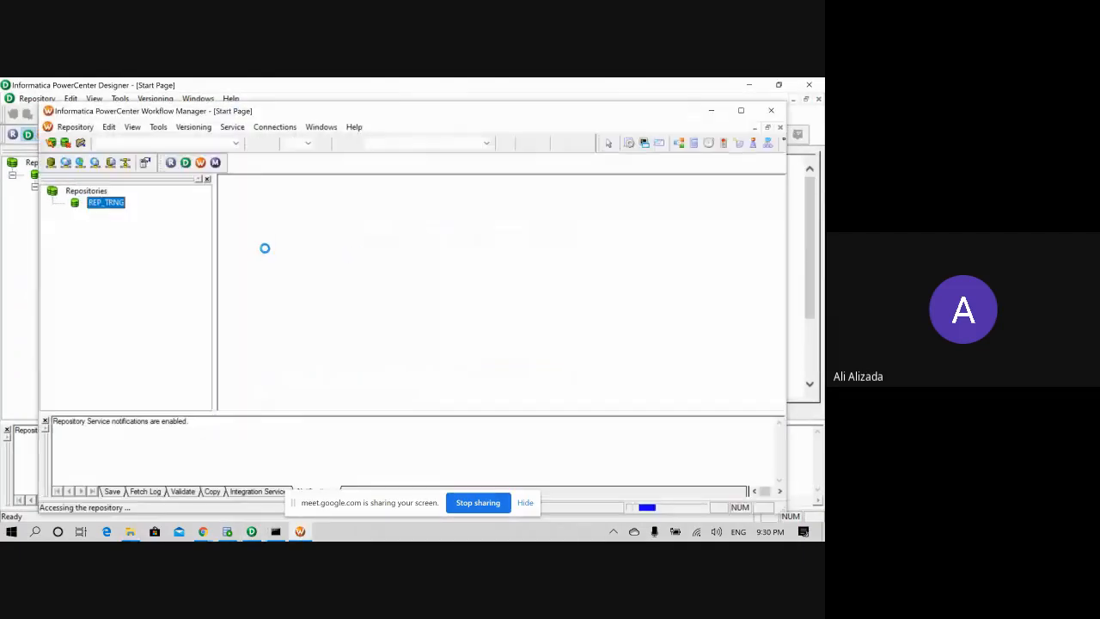
{"action": "left_click", "coordinate": [76, 226]}
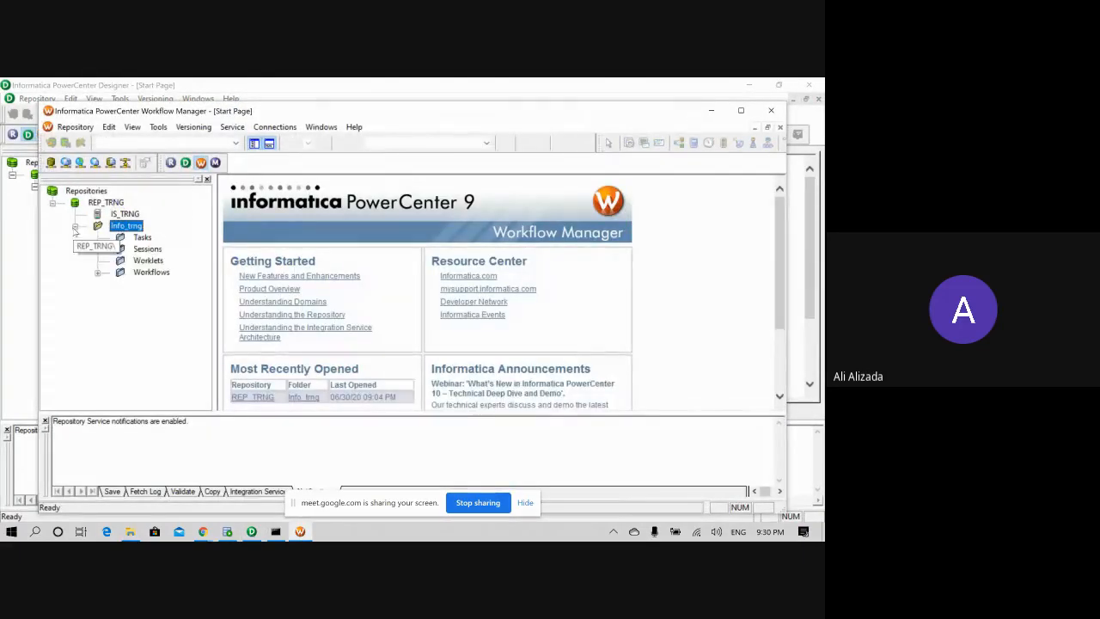
{"action": "left_click", "coordinate": [75, 226]}
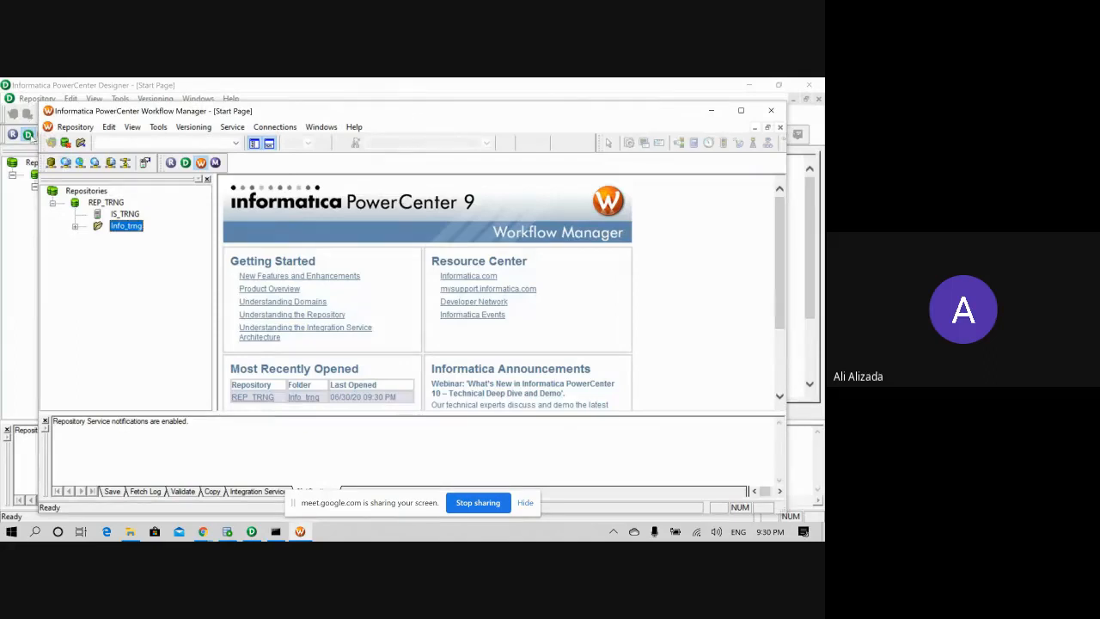
{"action": "left_click", "coordinate": [31, 141]}
{"action": "left_click", "coordinate": [57, 280]}
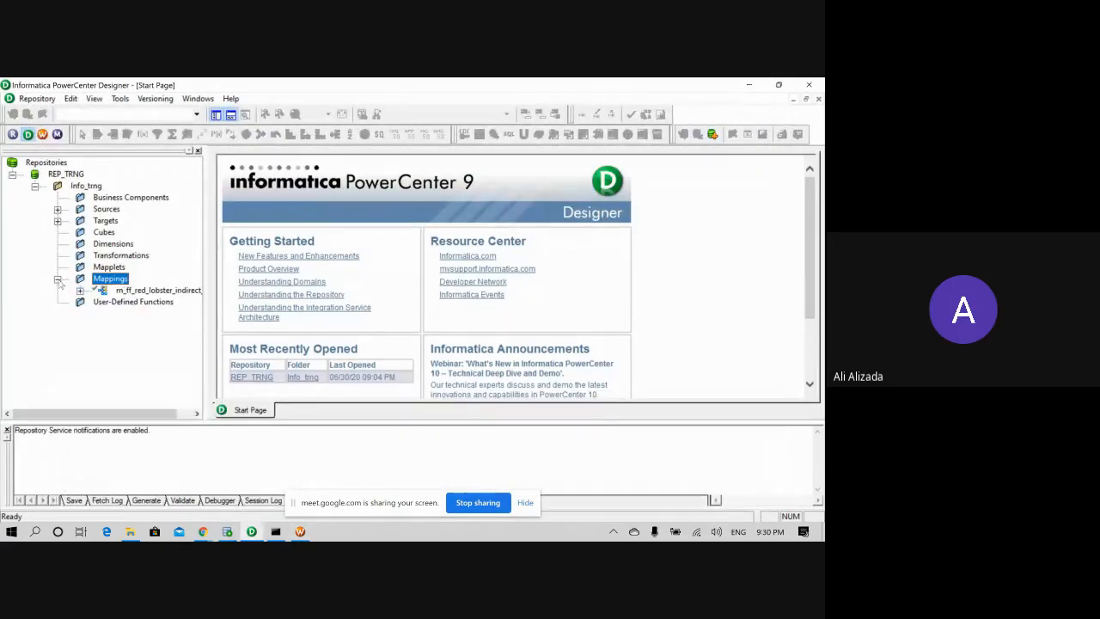
{"action": "double_click", "coordinate": [95, 292]}
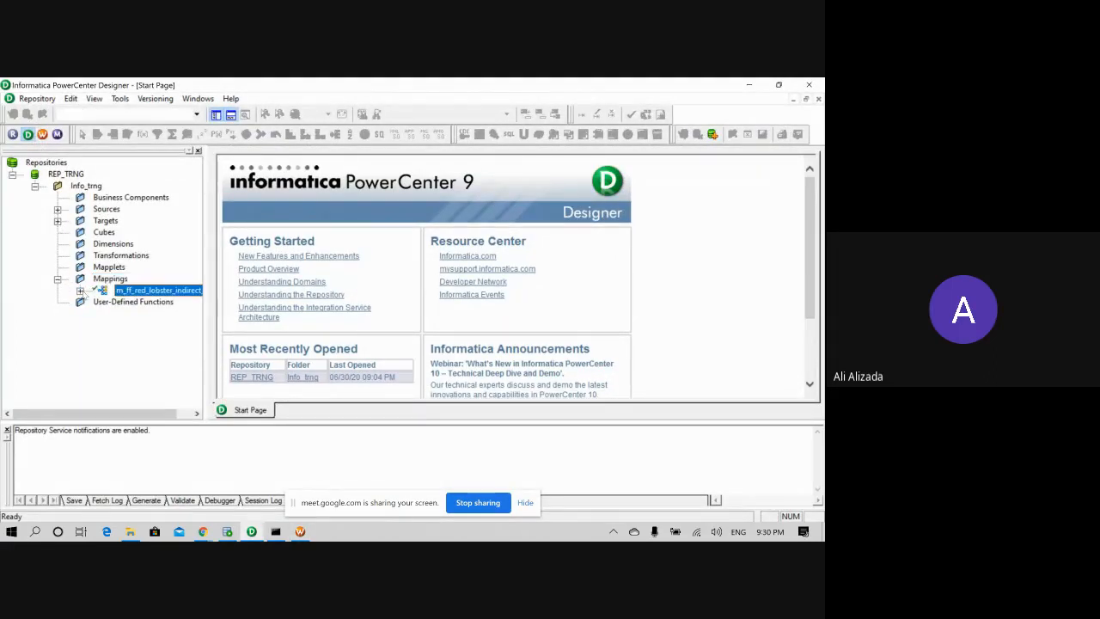
- Expand Info_trng > Workflows in Workflow Manager and start the red lobster workflow
{"action": "left_click", "coordinate": [42, 134]}
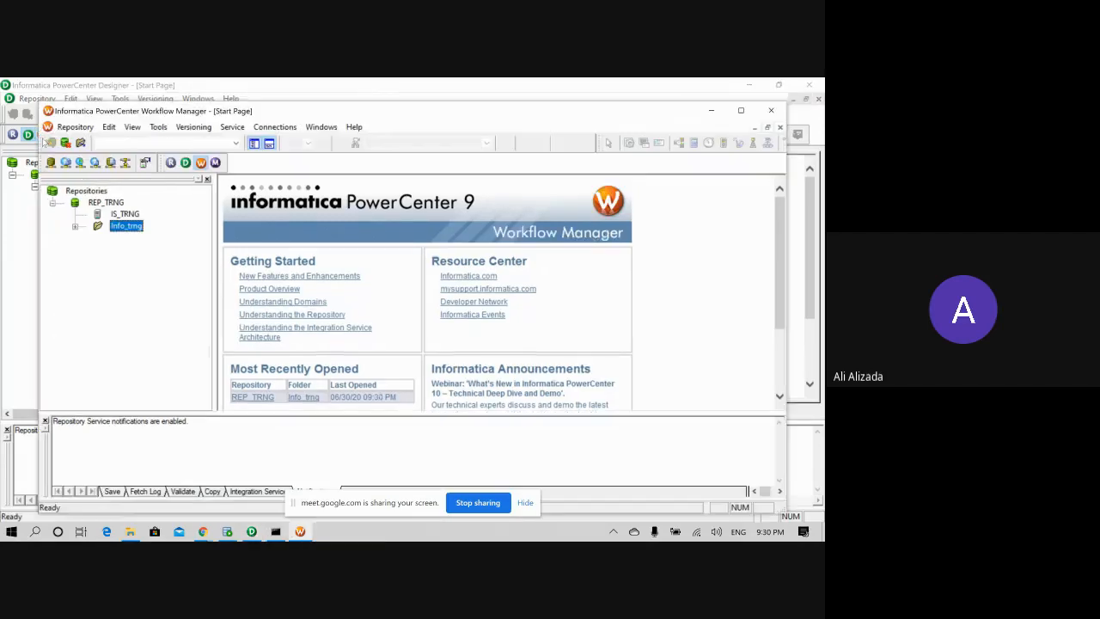
{"action": "left_click", "coordinate": [76, 227]}
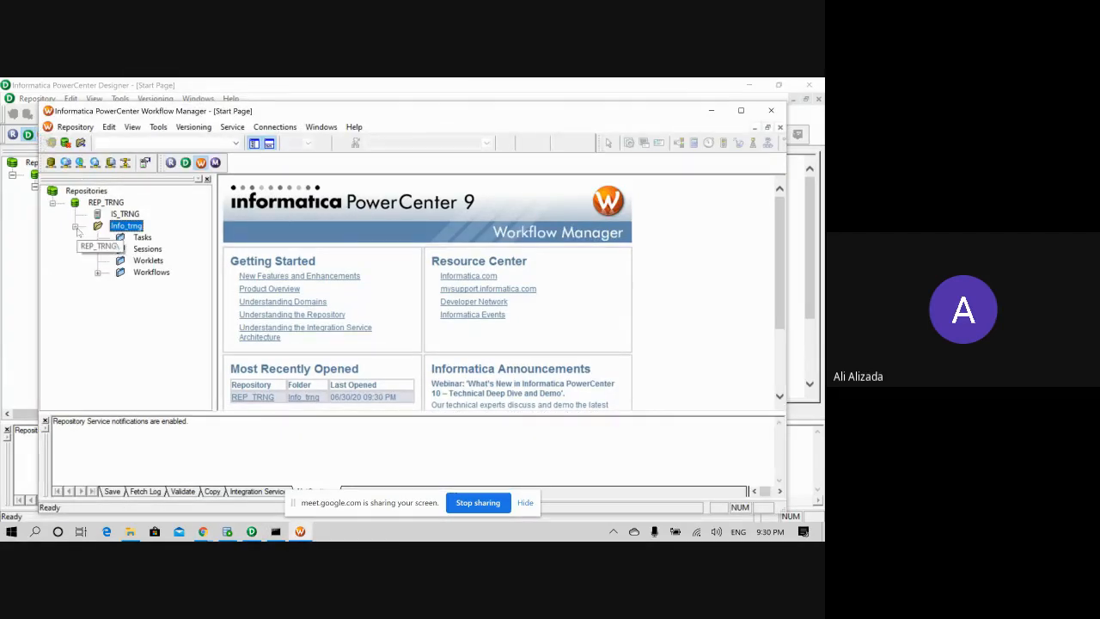
{"action": "left_click", "coordinate": [97, 272]}
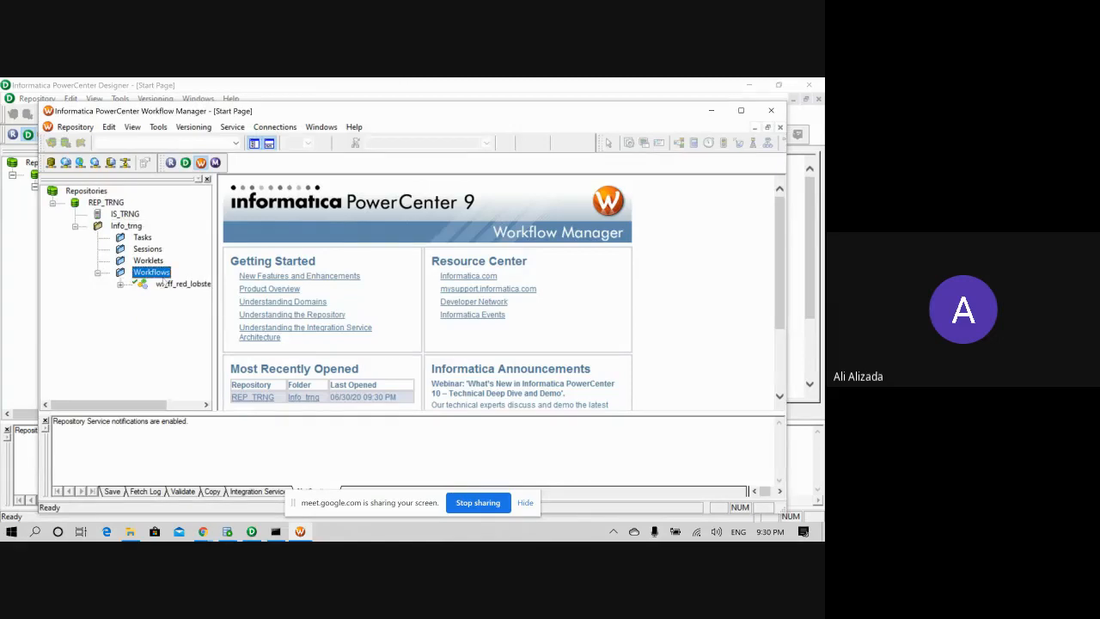
{"action": "left_click", "coordinate": [162, 284]}
{"action": "right_click", "coordinate": [159, 283]}
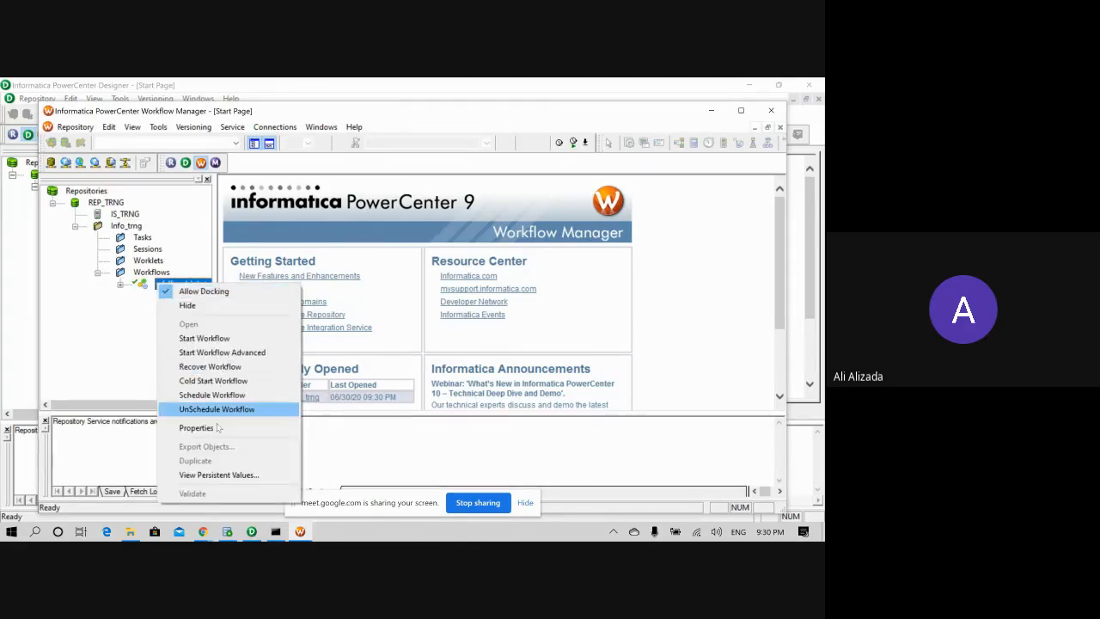
{"action": "left_click", "coordinate": [210, 339]}
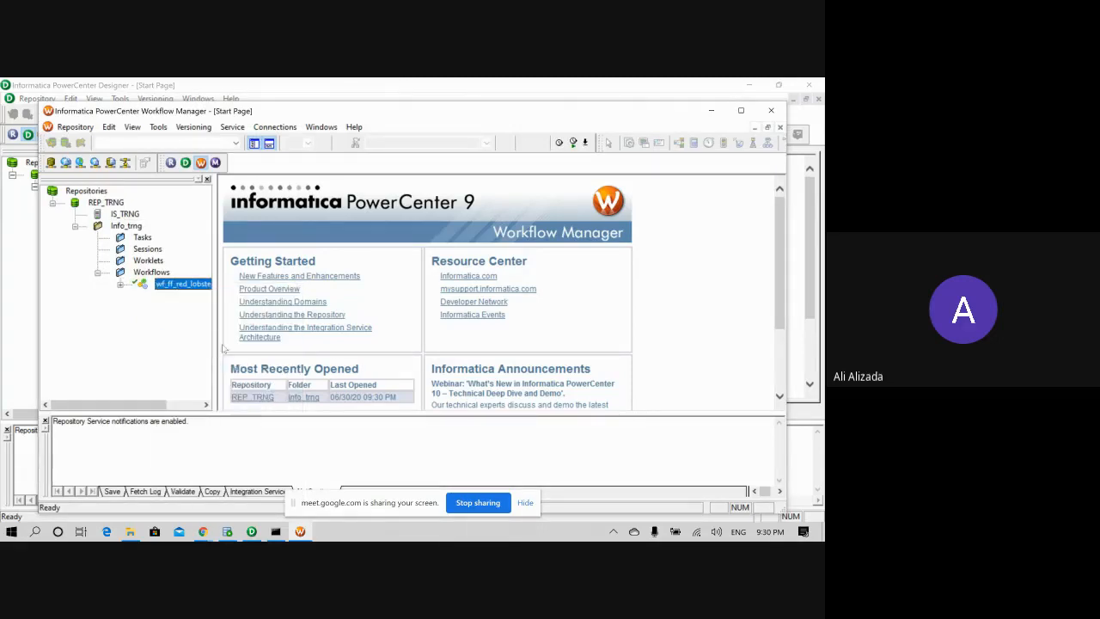
- Open Info_trng in the Workflow Designer to display the workflow's Start task
{"action": "left_click", "coordinate": [121, 285]}
{"action": "left_click", "coordinate": [186, 295]}
{"action": "right_click", "coordinate": [184, 298]}
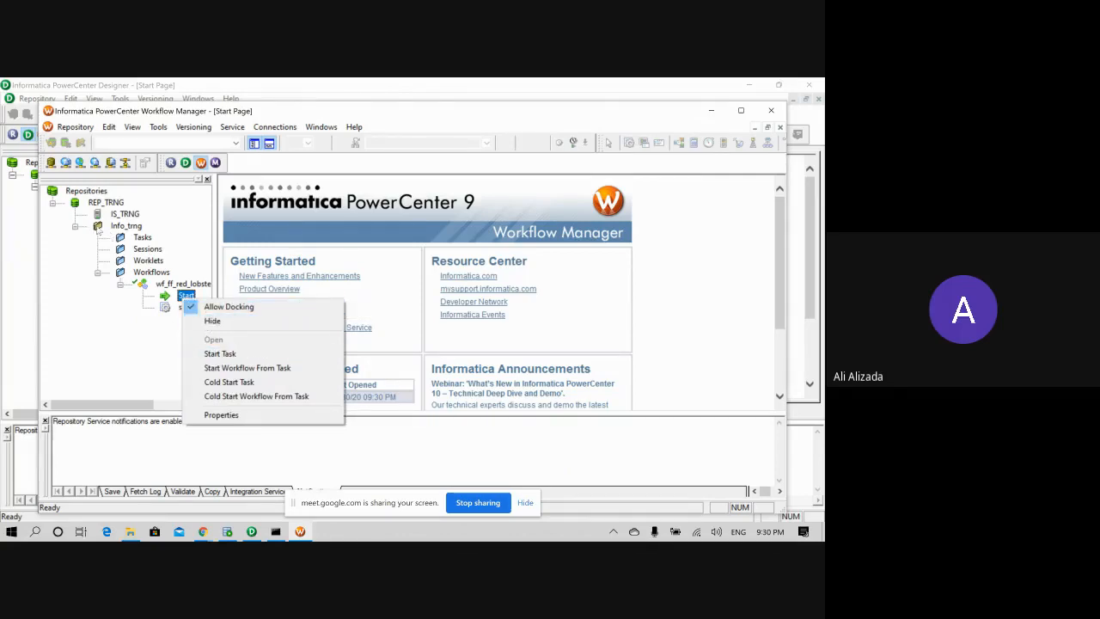
{"action": "left_click", "coordinate": [113, 228]}
{"action": "right_click", "coordinate": [122, 228]}
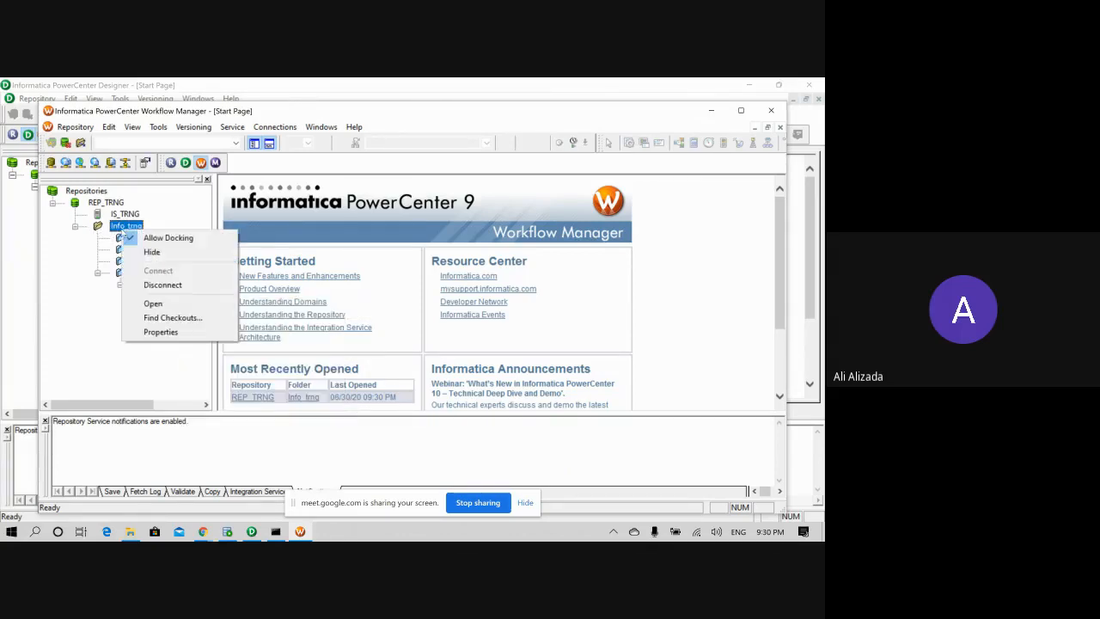
{"action": "left_click", "coordinate": [157, 304]}
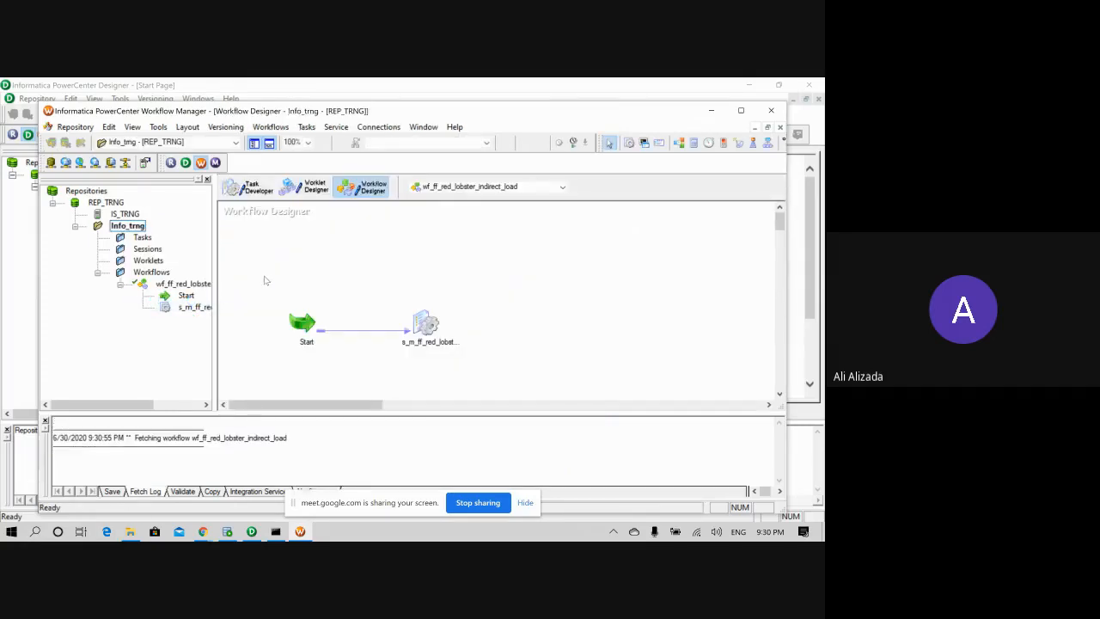
{"action": "left_click", "coordinate": [302, 323]}
{"action": "right_click", "coordinate": [303, 323]}
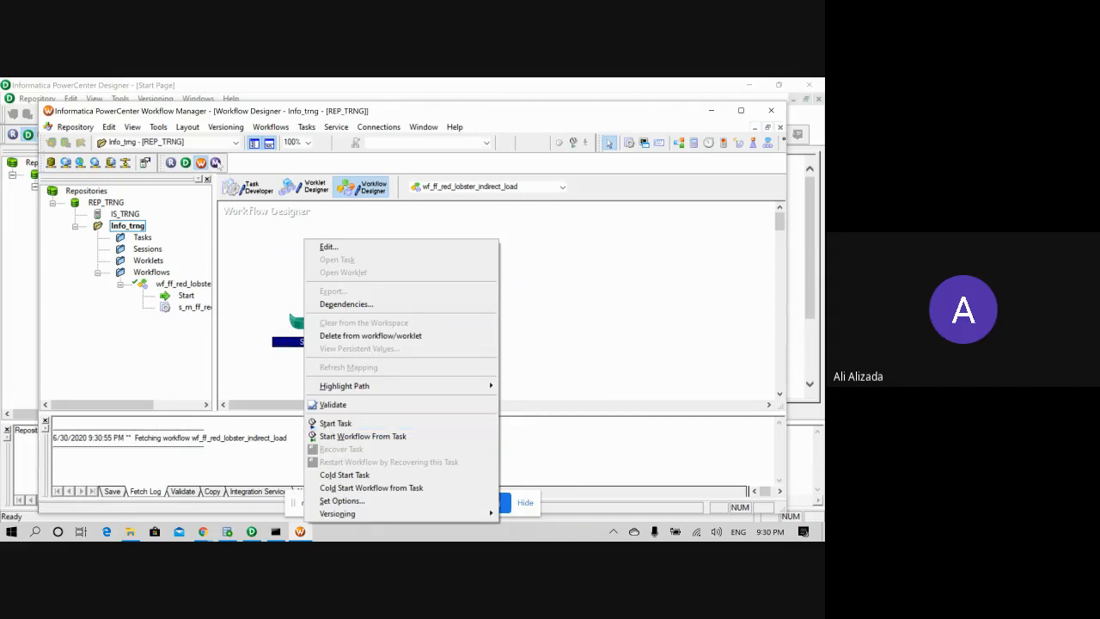
- Open Workflow Monitor, dismiss the startup tip and firewall alert, and connect to IS_TRNG's Info_trng folder
{"action": "left_click", "coordinate": [215, 162]}
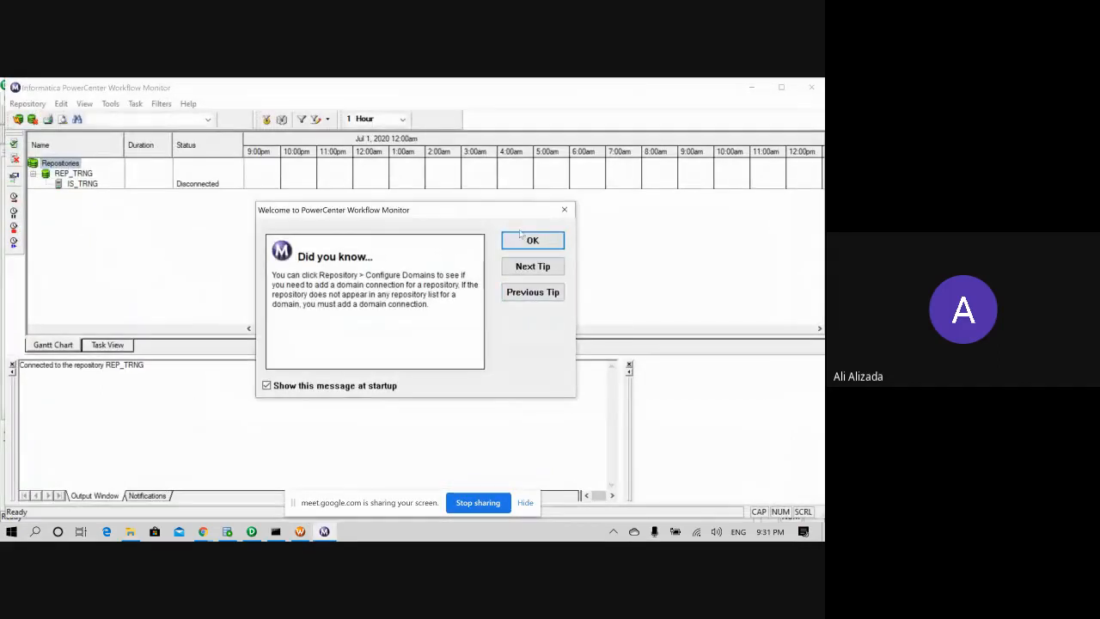
{"action": "left_click", "coordinate": [266, 385]}
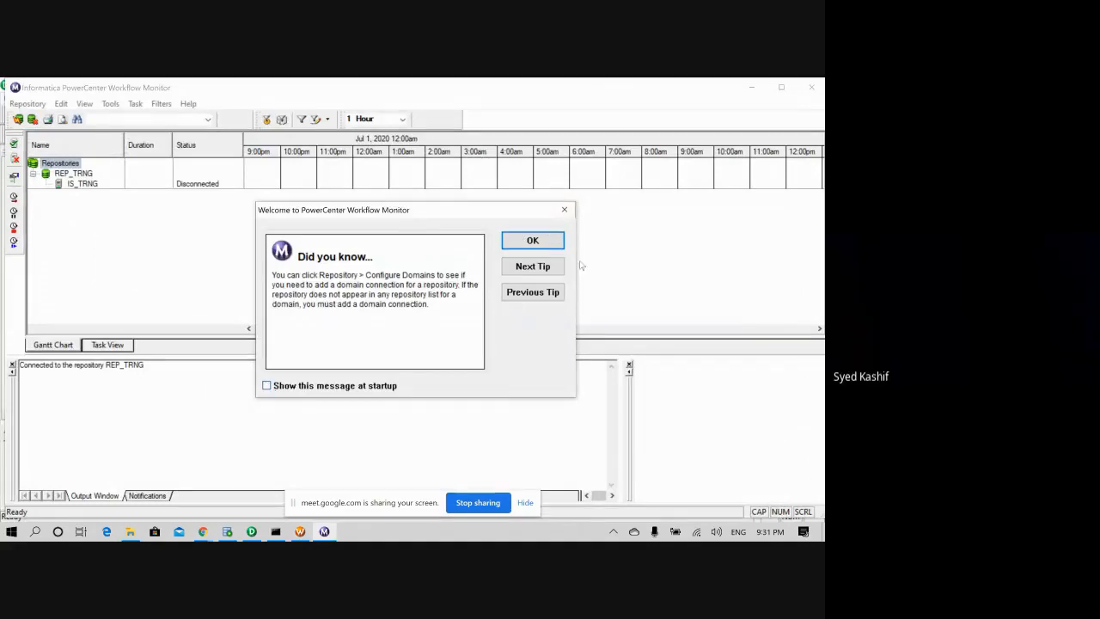
{"action": "left_click", "coordinate": [529, 244]}
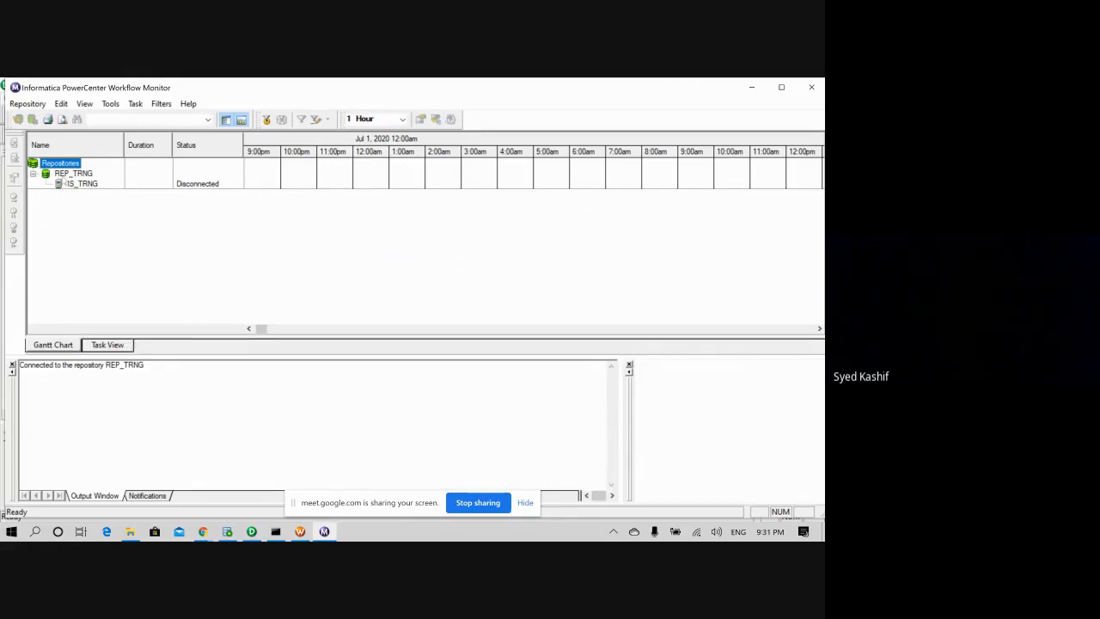
{"action": "double_click", "coordinate": [82, 185]}
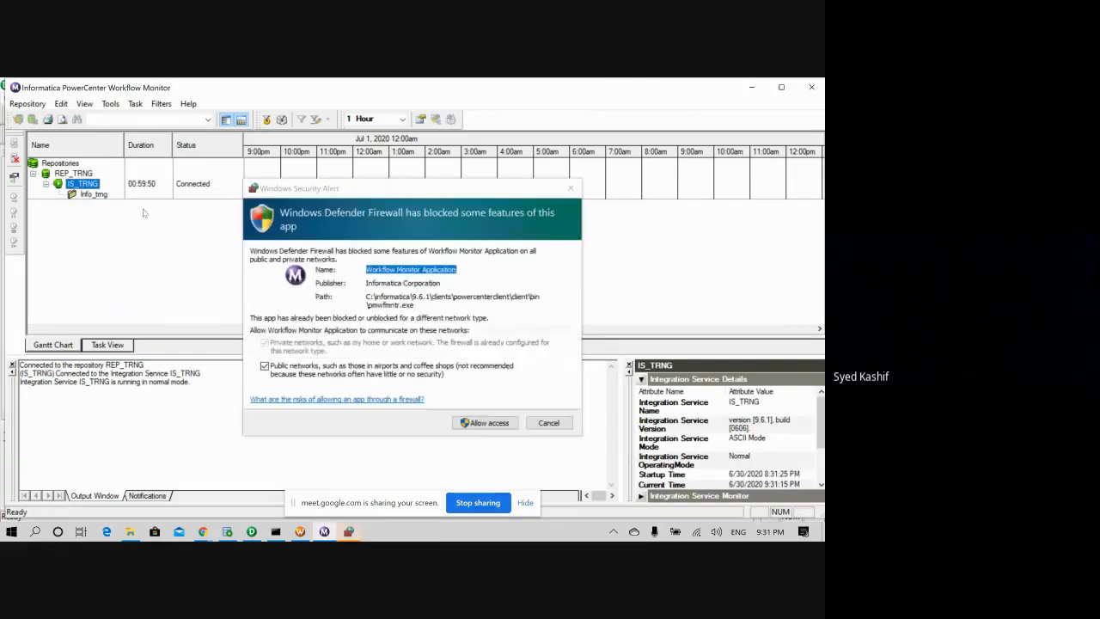
{"action": "left_click", "coordinate": [513, 424]}
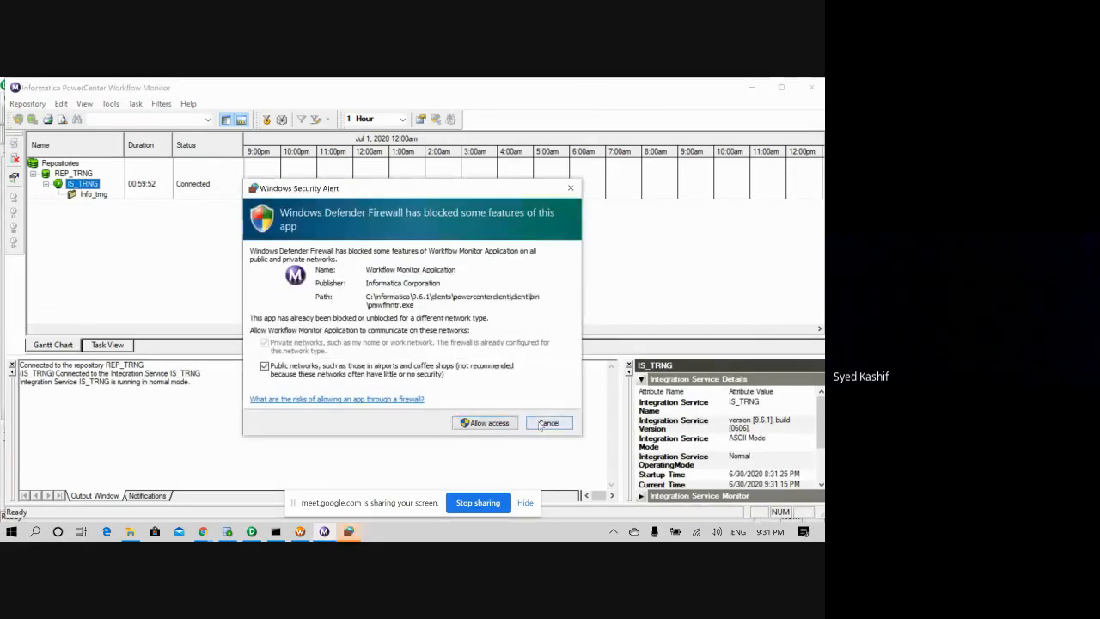
{"action": "left_click", "coordinate": [86, 194]}
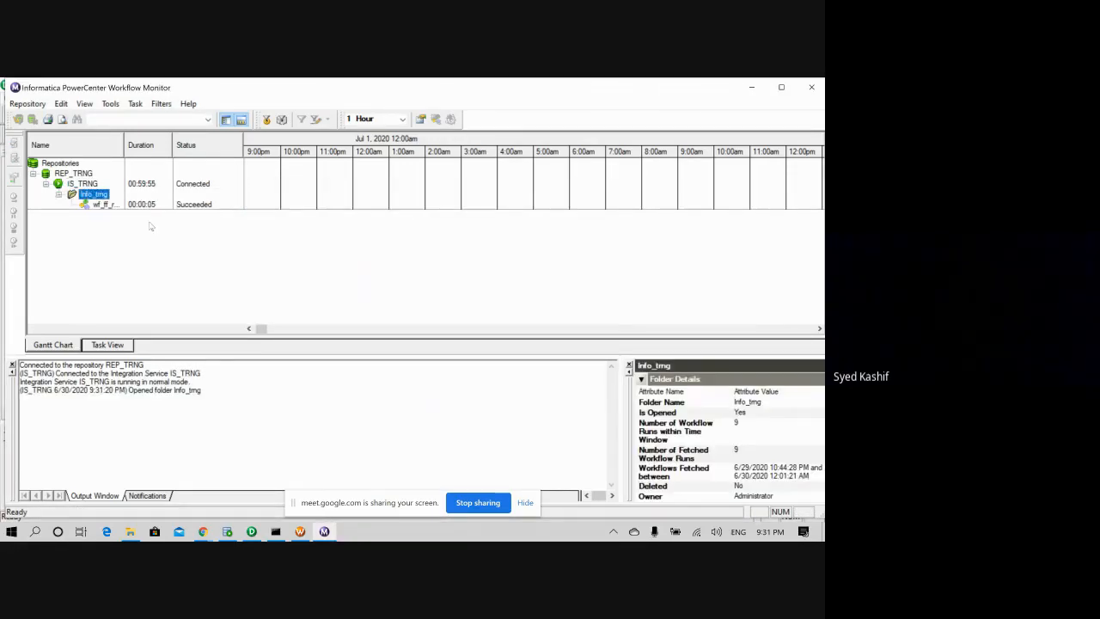
- Restart the red_lobster workflow and list its runs in Task View, showing the latest run Succeeded
{"action": "left_click", "coordinate": [97, 205]}
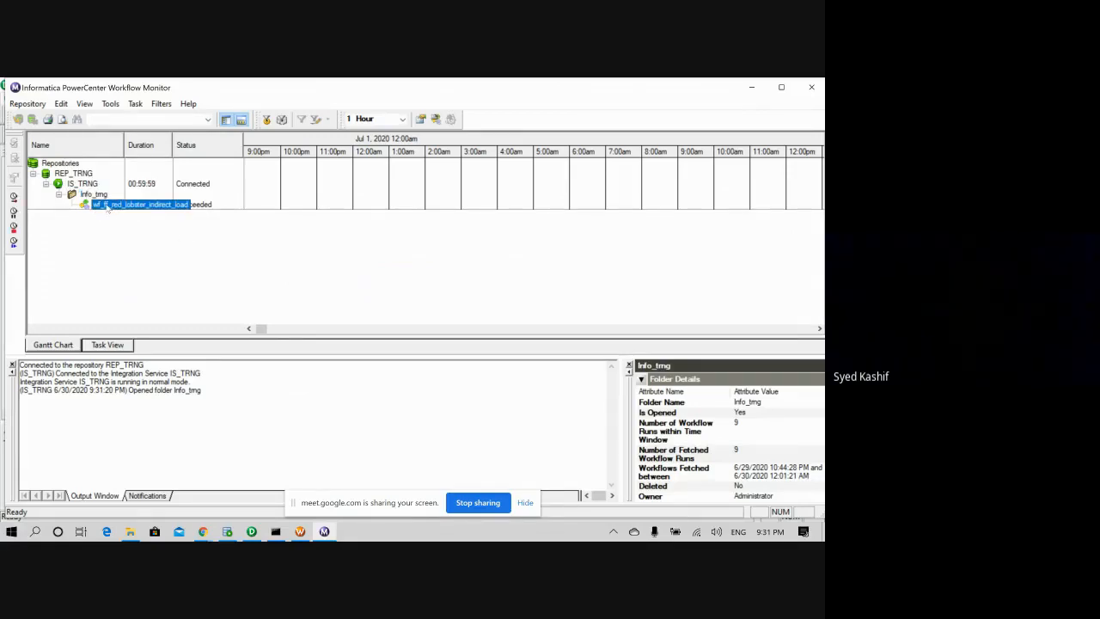
{"action": "right_click", "coordinate": [105, 203]}
{"action": "left_click", "coordinate": [135, 246]}
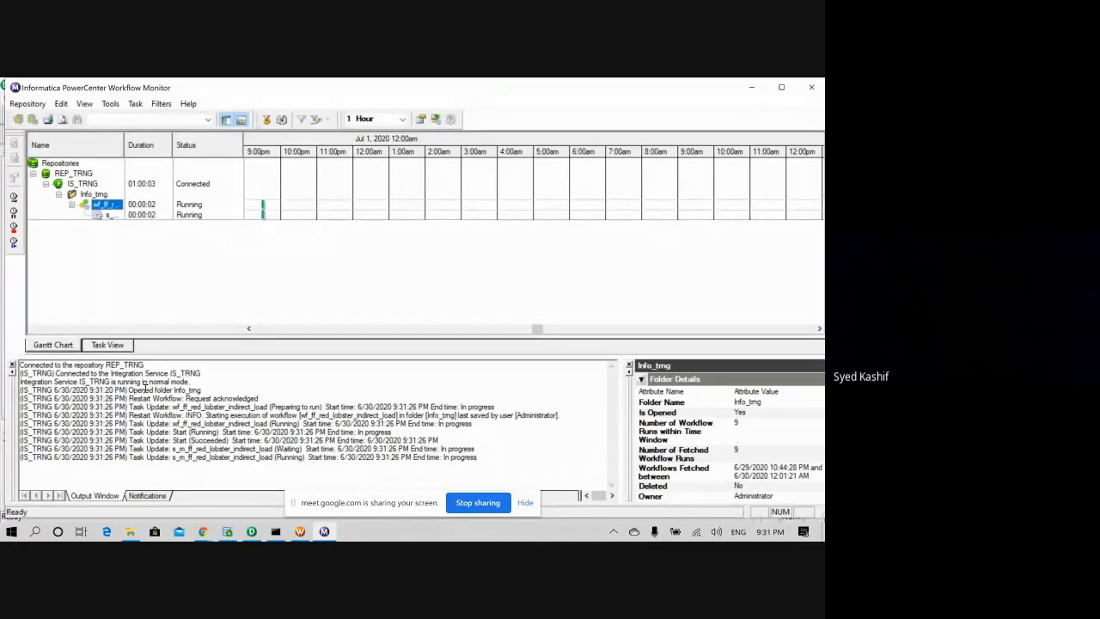
{"action": "left_click", "coordinate": [108, 344]}
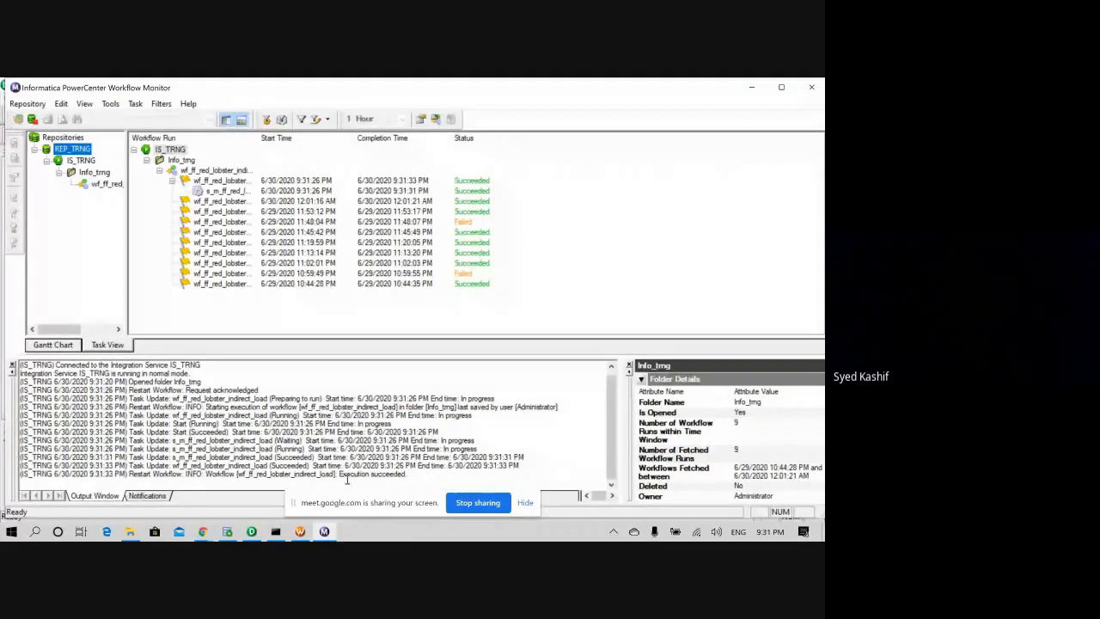
- List the HR schema's tables, including RED_LOBSTER_ALL, in SQL Developer, then open the Red_Lobster Archive folder
{"action": "left_click", "coordinate": [228, 532]}
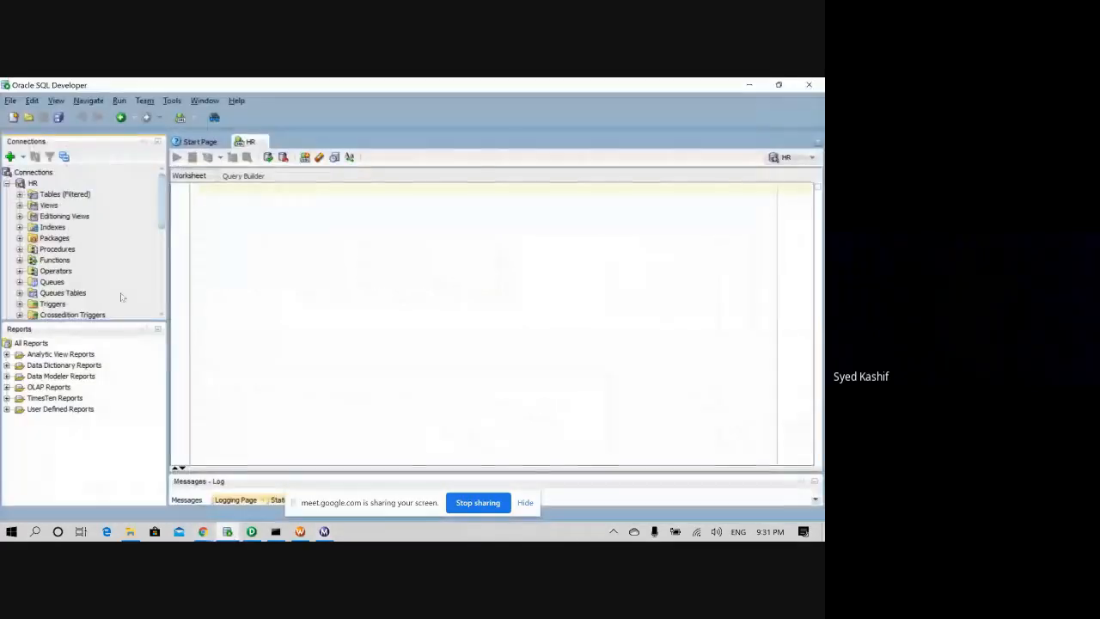
{"action": "left_click", "coordinate": [19, 195]}
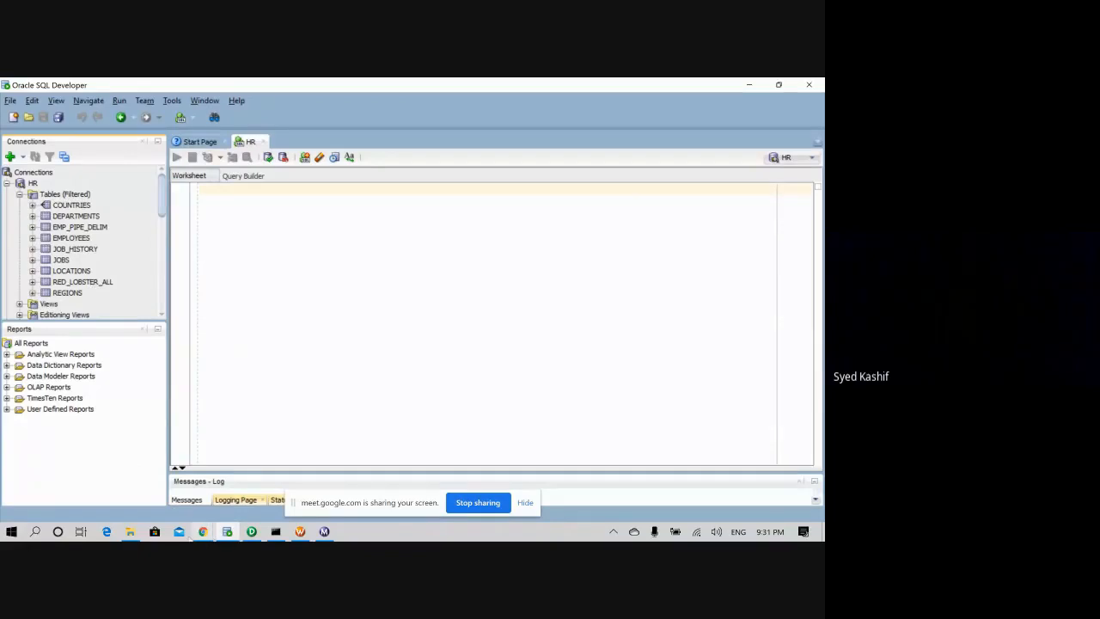
{"action": "left_click", "coordinate": [129, 532]}
{"action": "double_click", "coordinate": [146, 159]}
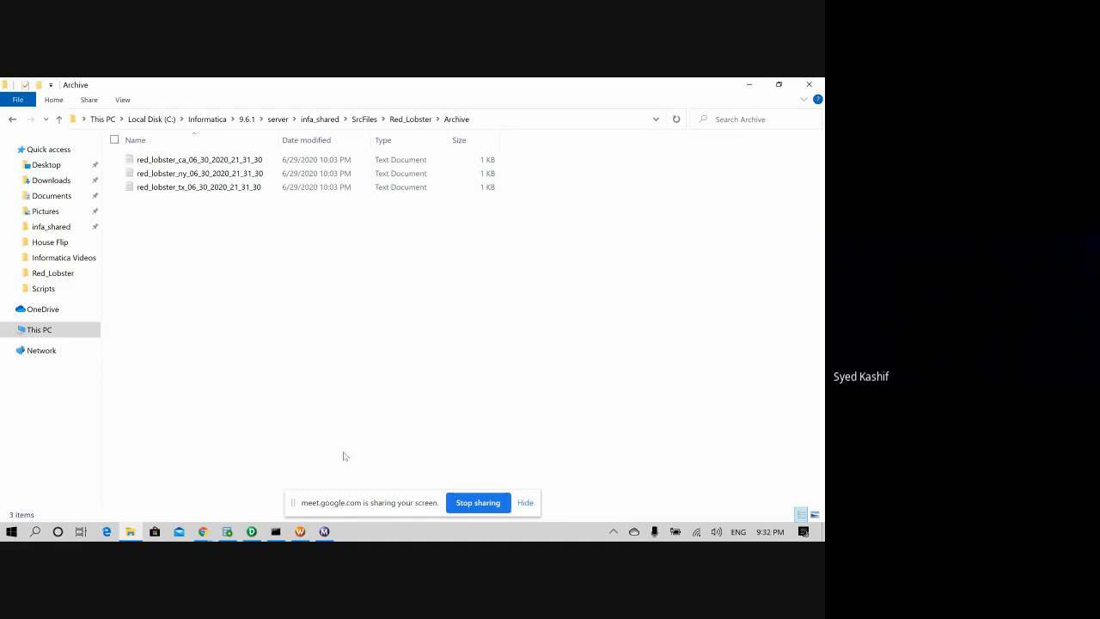
- After checking the three files stamped 06_30_2020_21_31_30, bring the Google Meet window forward from Chrome
{"action": "mouse_move", "coordinate": [203, 531]}
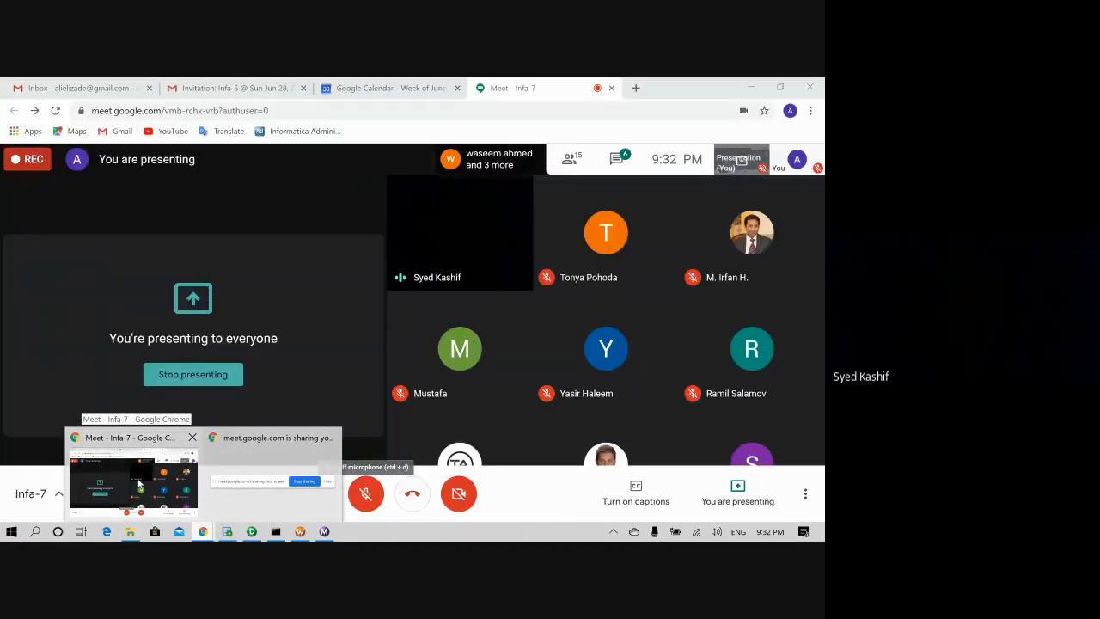
- Set aside the Google Meet call window and bring PowerCenter Designer back to the front
{"action": "left_click", "coordinate": [138, 483]}
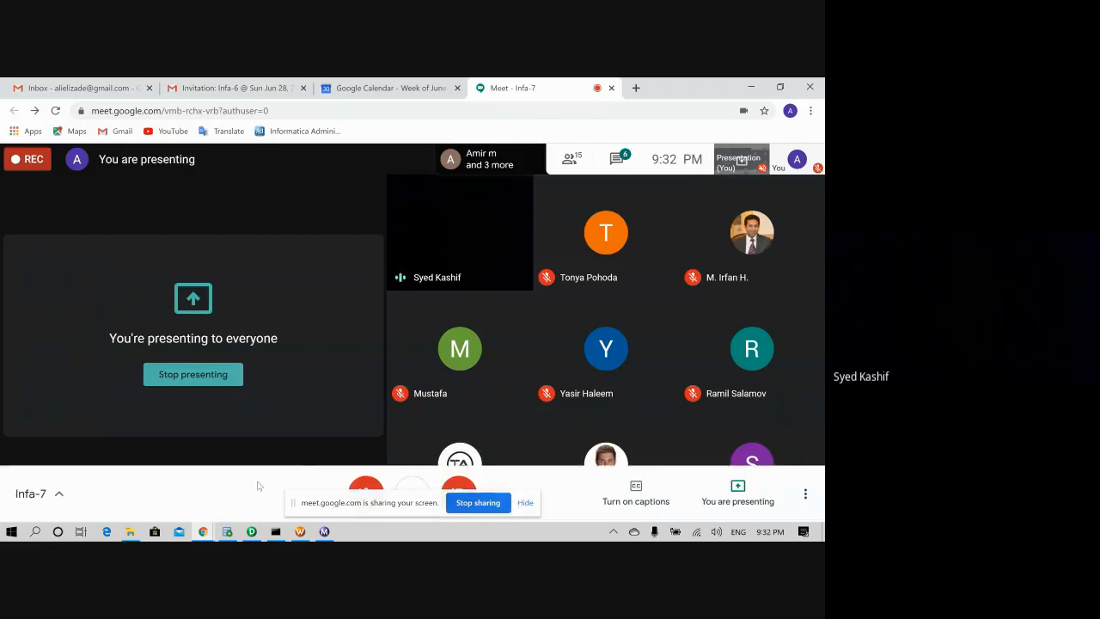
{"action": "left_click", "coordinate": [251, 531]}
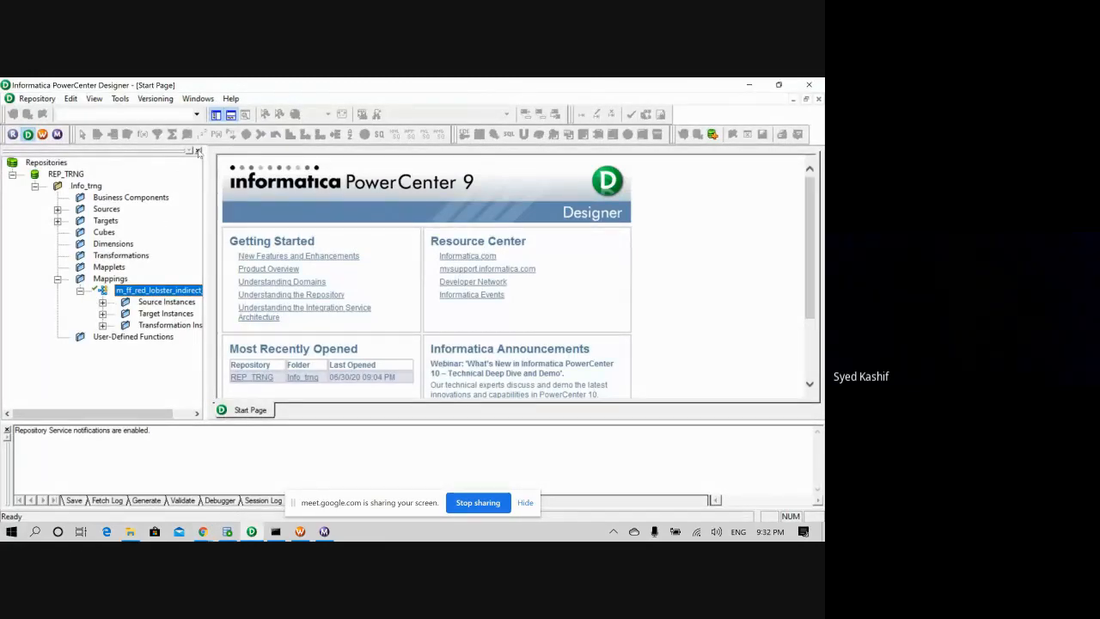
- Launch Repository Manager from Designer, close Workflow Manager, and dismiss the welcome tip and argument error
{"action": "key", "text": "XF86AudioRaiseVolume"}
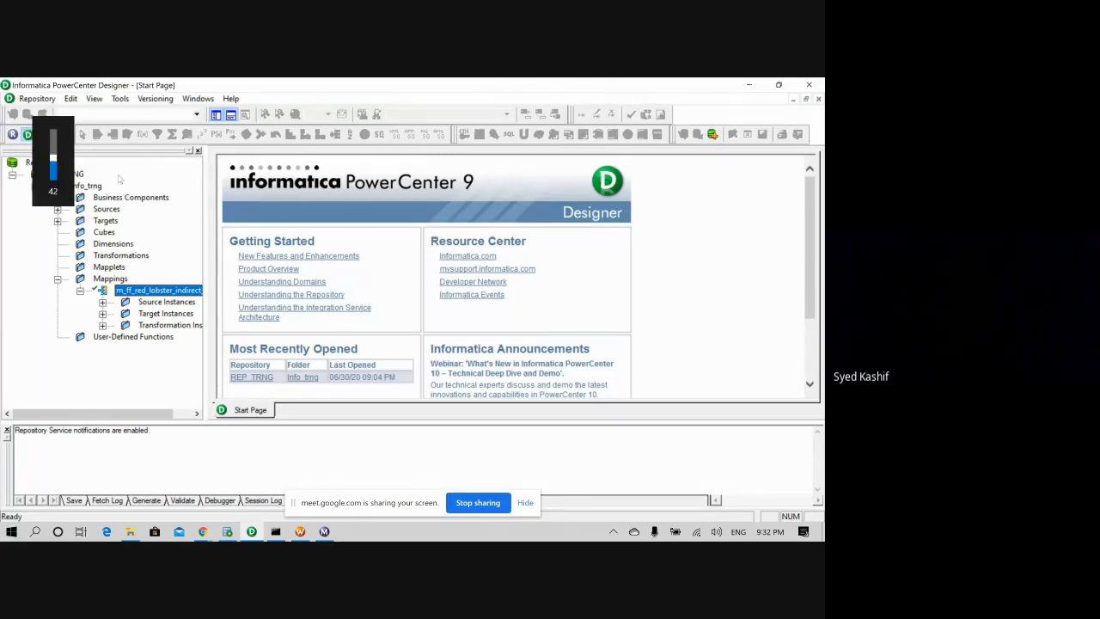
{"action": "left_click", "coordinate": [13, 134]}
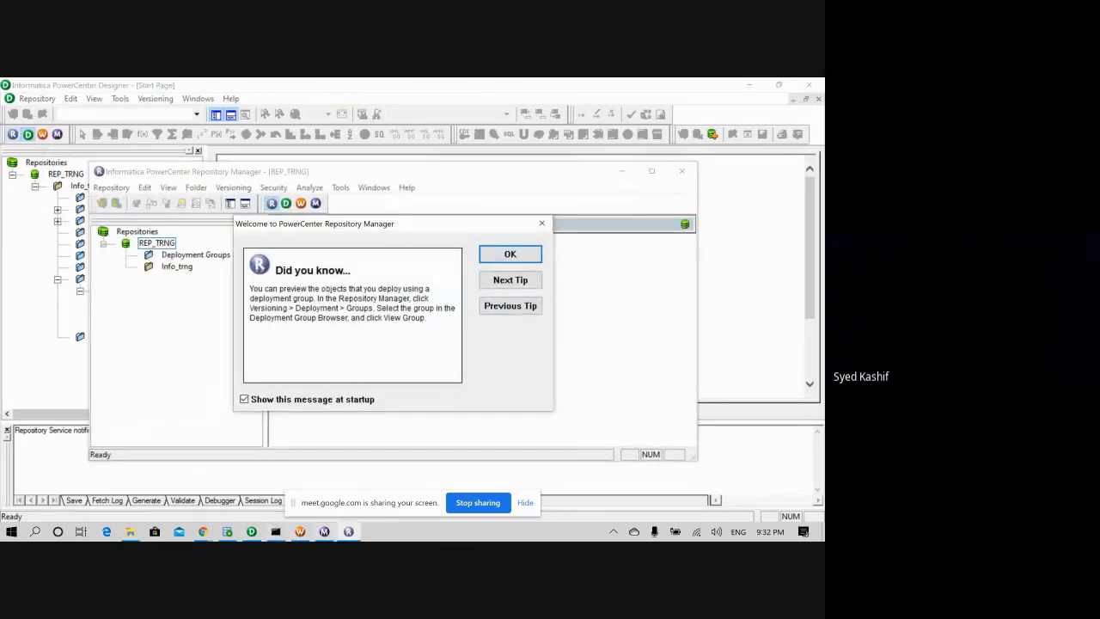
{"action": "left_click", "coordinate": [300, 532]}
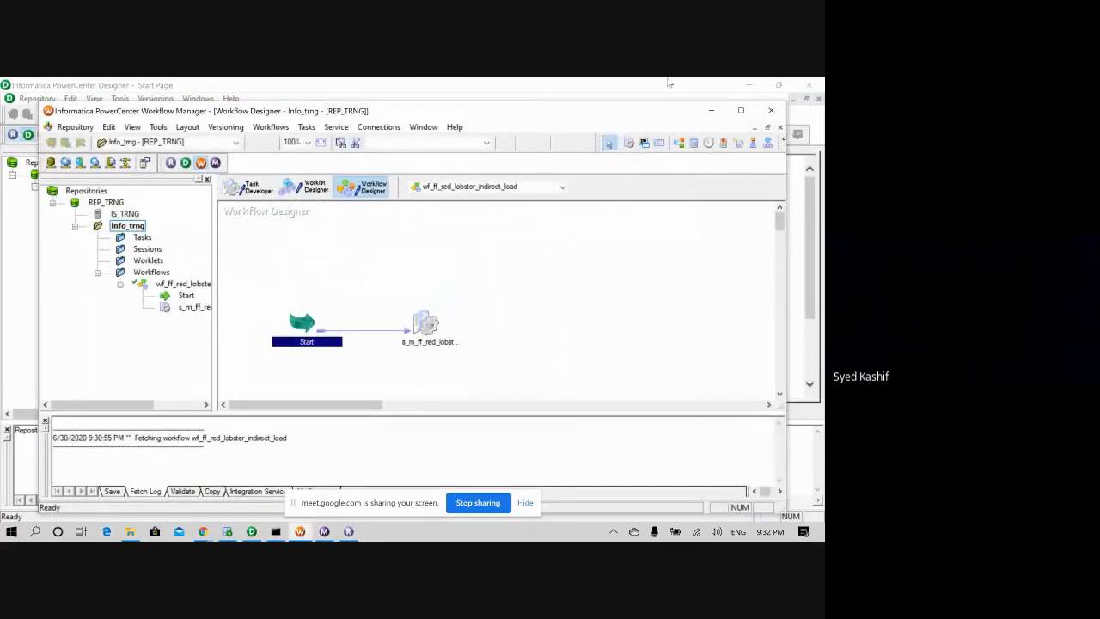
{"action": "left_click", "coordinate": [774, 113]}
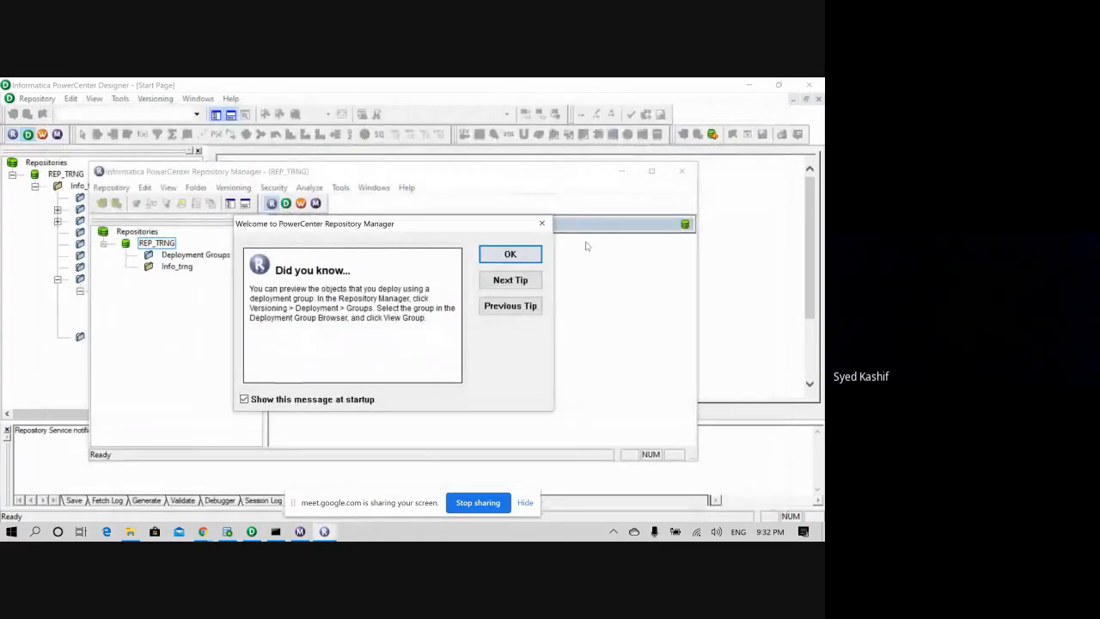
{"action": "left_click", "coordinate": [510, 254]}
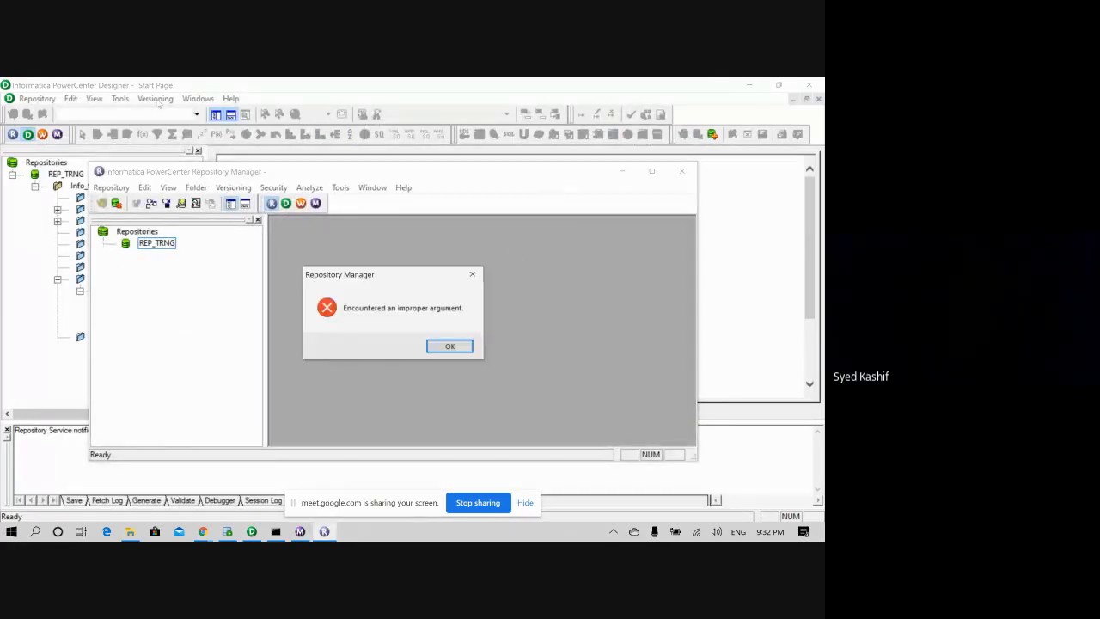
{"action": "left_click", "coordinate": [435, 347]}
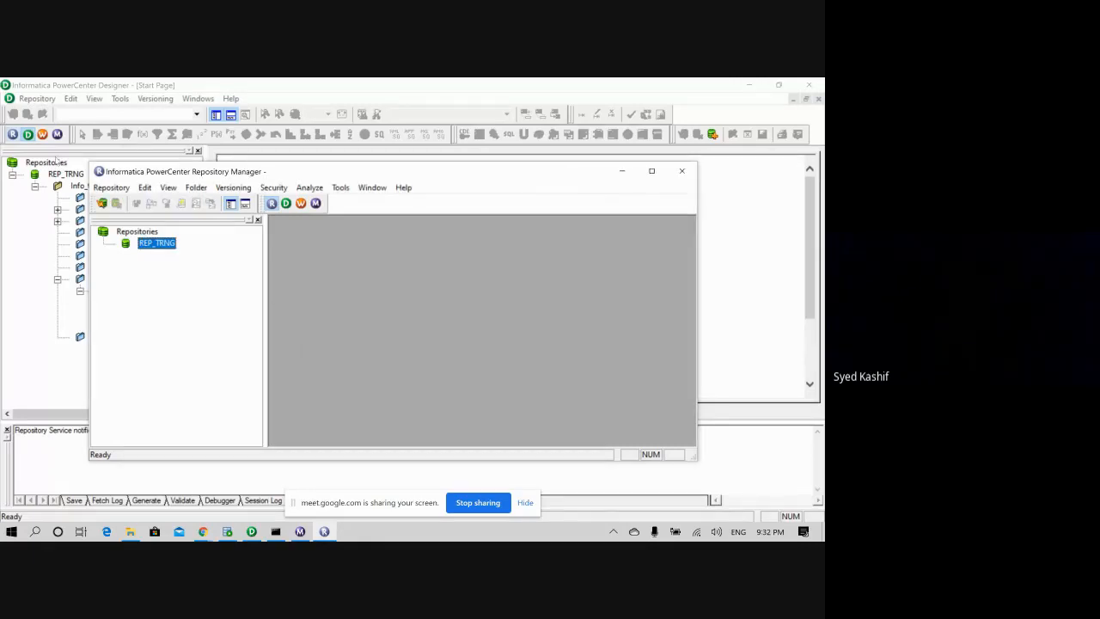
- Close Designer and Workflow Monitor, and maximize Repository Manager to fill the screen
{"action": "left_click", "coordinate": [119, 84]}
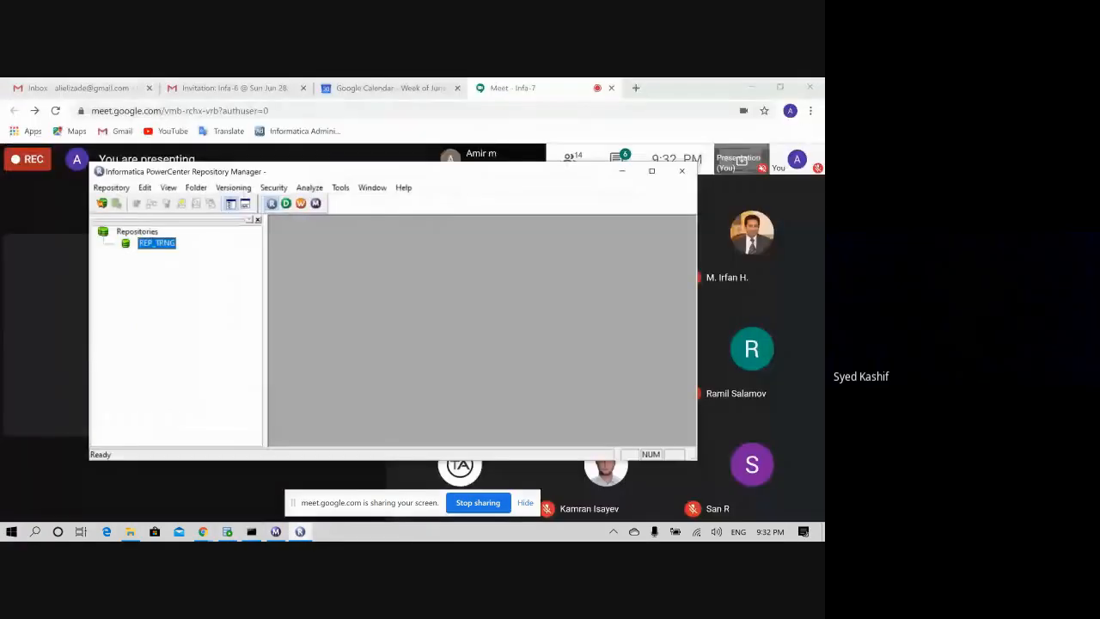
{"action": "left_click", "coordinate": [276, 533]}
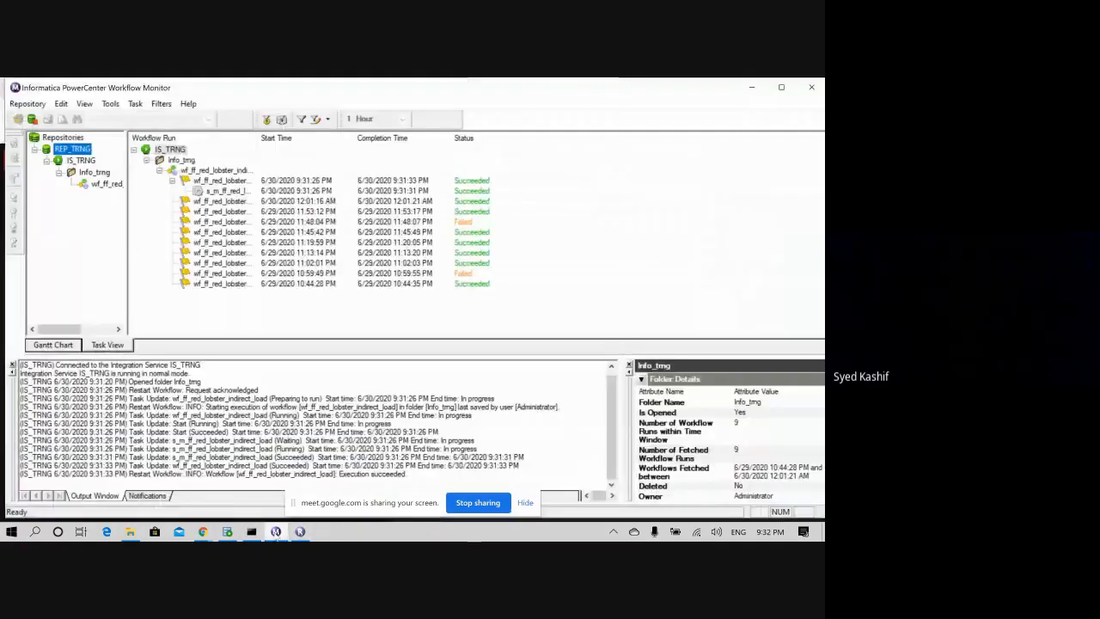
{"action": "left_click", "coordinate": [811, 87]}
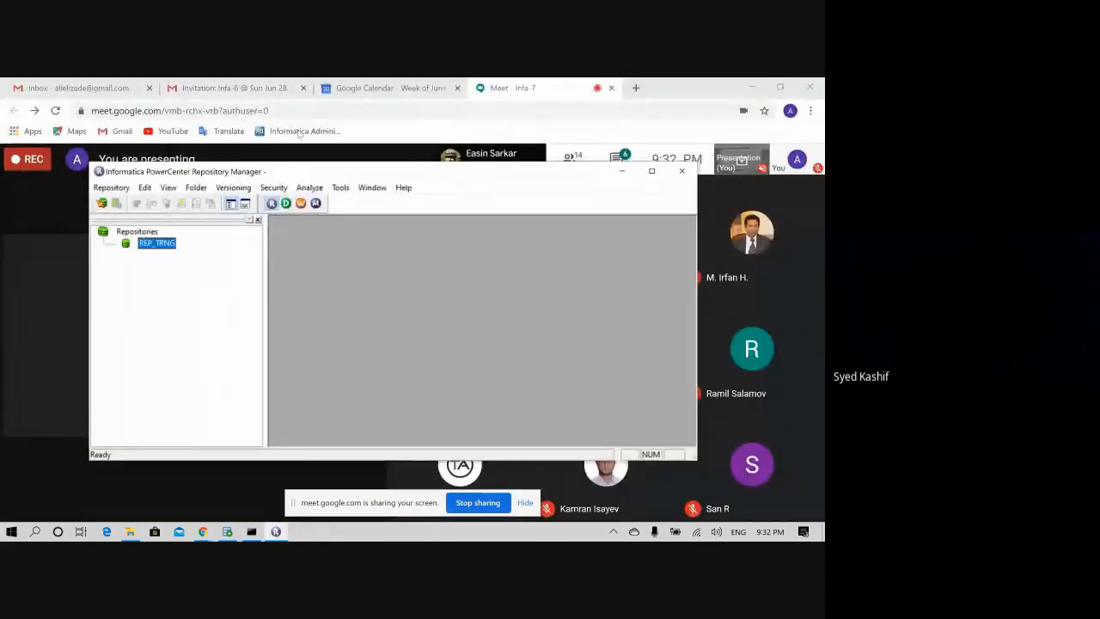
{"action": "double_click", "coordinate": [441, 172]}
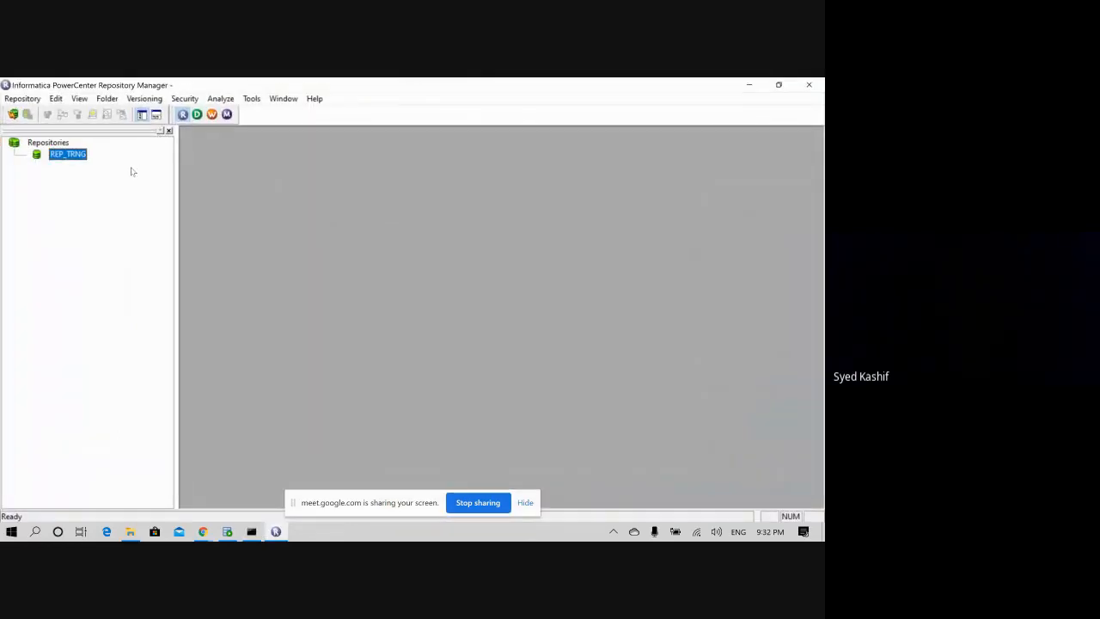
- Connect to the REP_TRNG repository, entering the repository password
{"action": "right_click", "coordinate": [76, 155]}
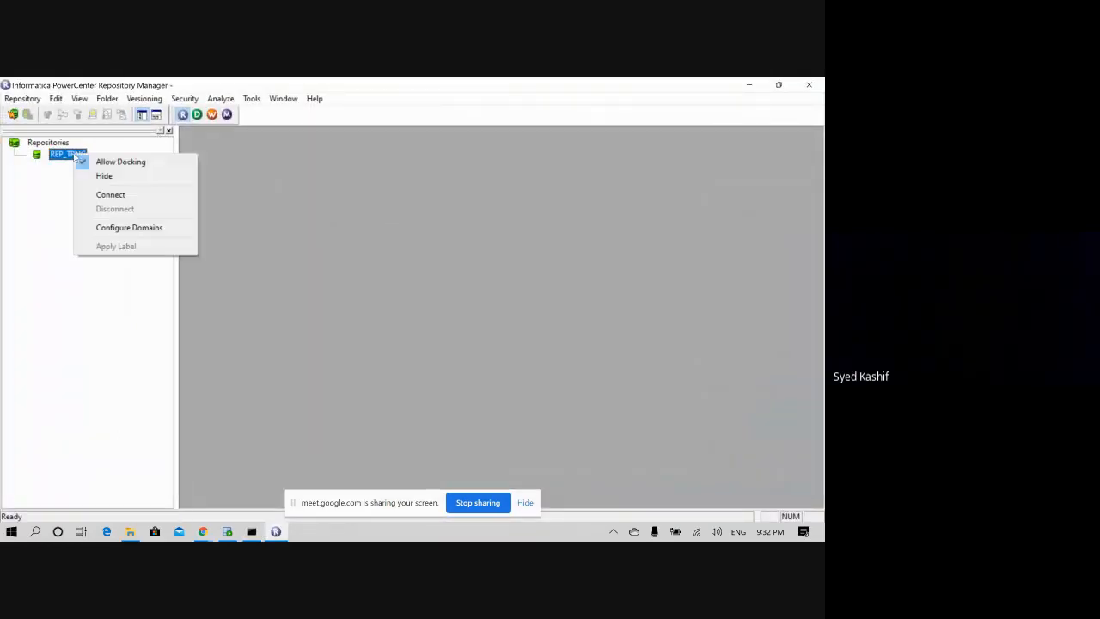
{"action": "left_click", "coordinate": [100, 199]}
{"action": "left_click", "coordinate": [353, 318]}
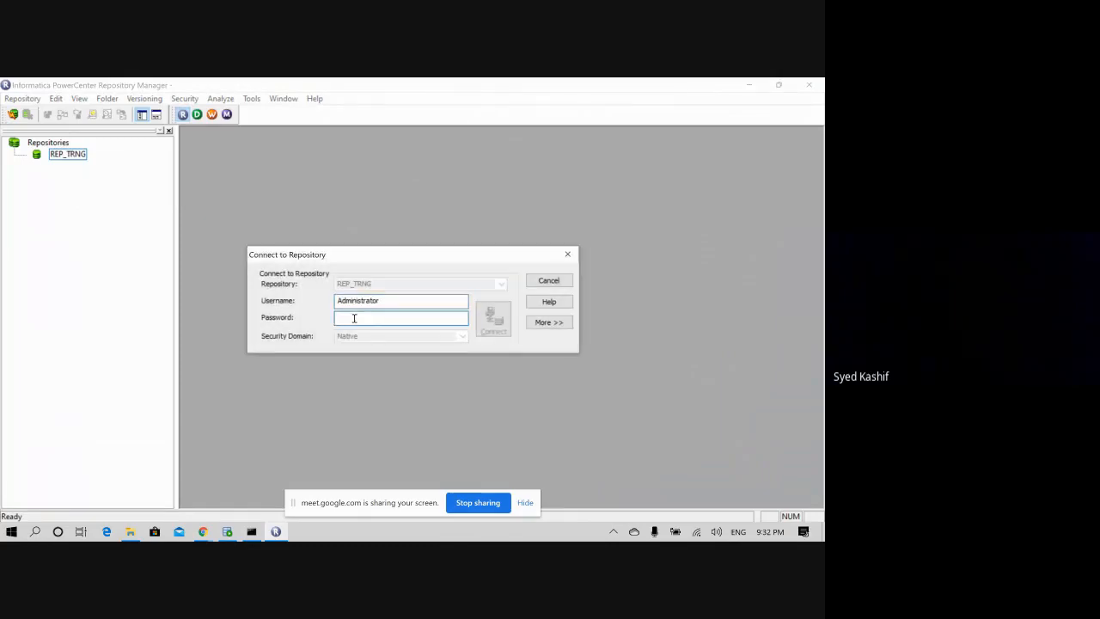
{"action": "type", "text": "administrator"}
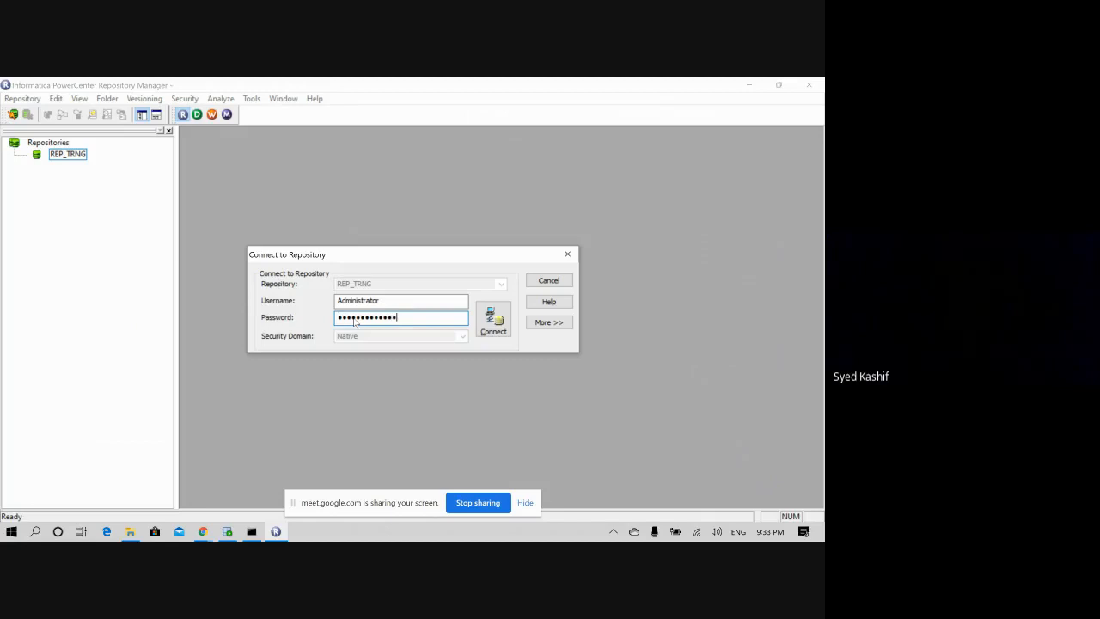
{"action": "left_click", "coordinate": [500, 324]}
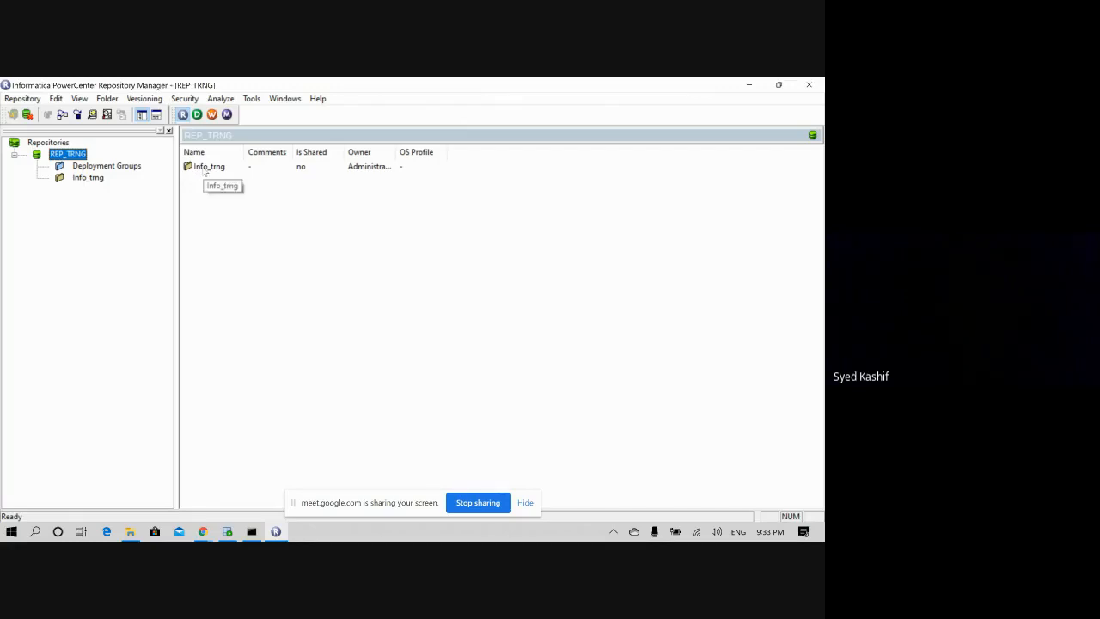
- Start a new repository folder with Folder > Create, showing the Create Folder dialog
{"action": "left_click", "coordinate": [263, 263]}
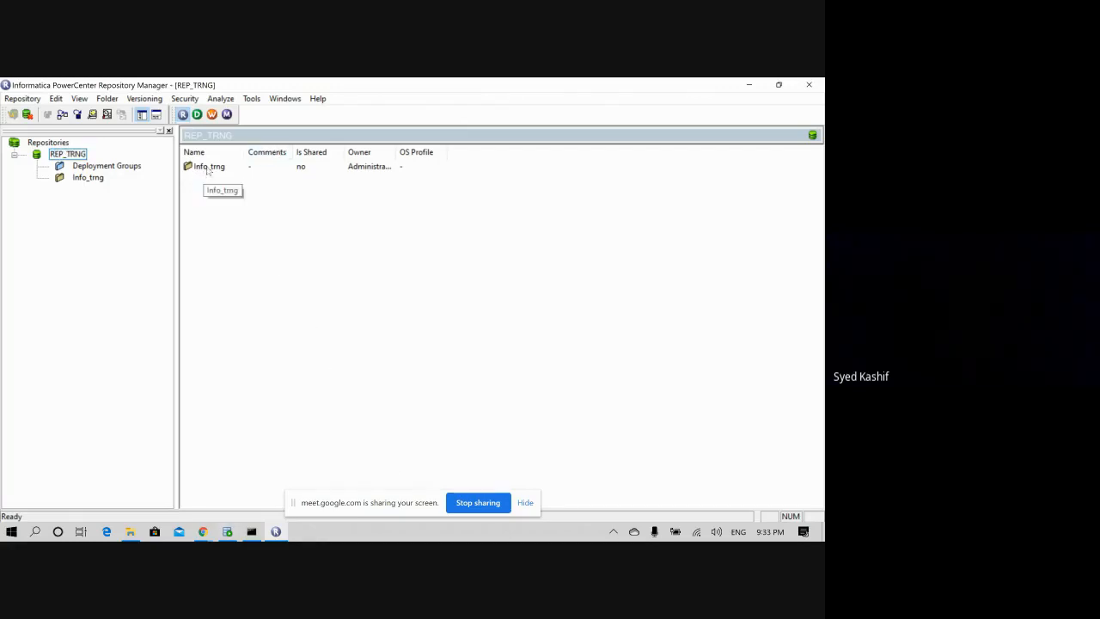
{"action": "left_click", "coordinate": [106, 98]}
{"action": "left_click", "coordinate": [121, 114]}
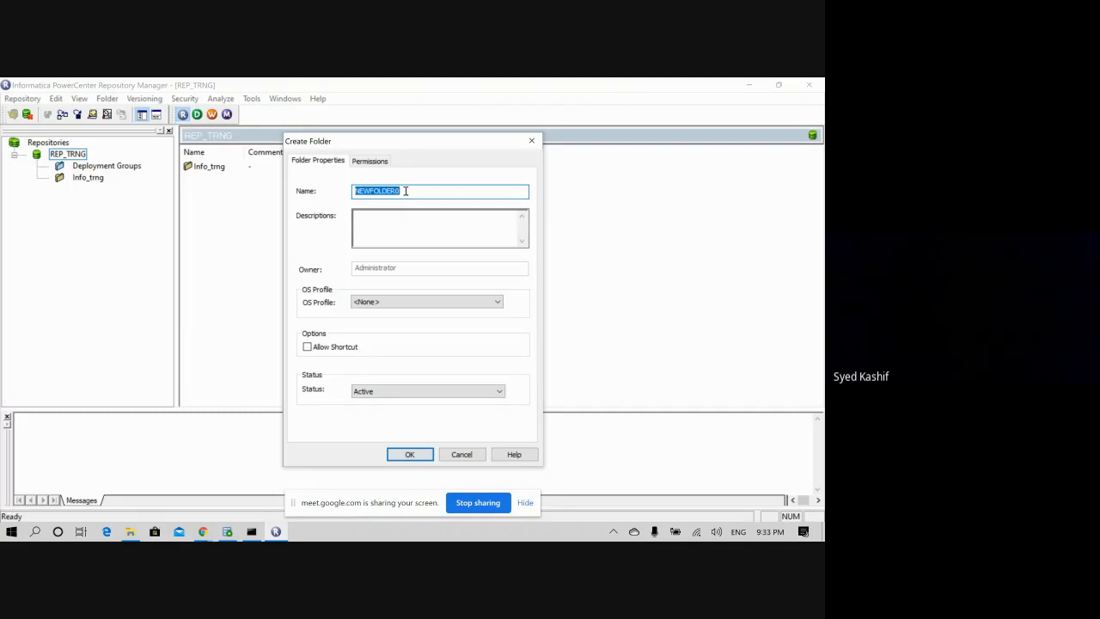
- Create the Shared_info_trng folder with Allow Shortcut ticked and acknowledge the confirmation message
{"action": "type", "text": "Shared_info_trng"}
{"action": "left_click", "coordinate": [309, 347]}
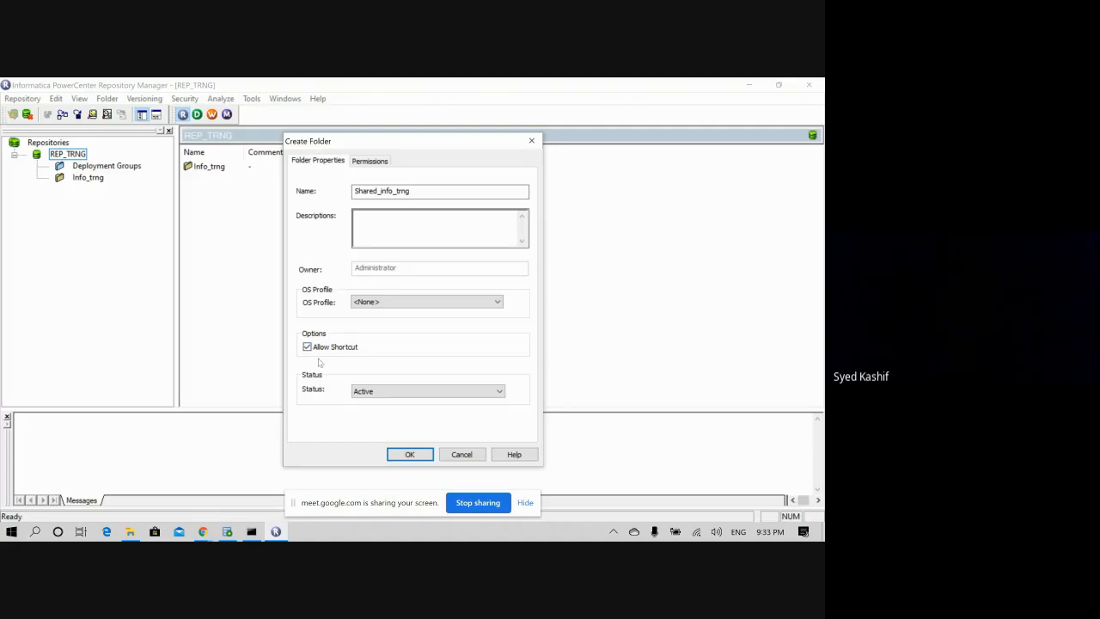
{"action": "left_click", "coordinate": [414, 455]}
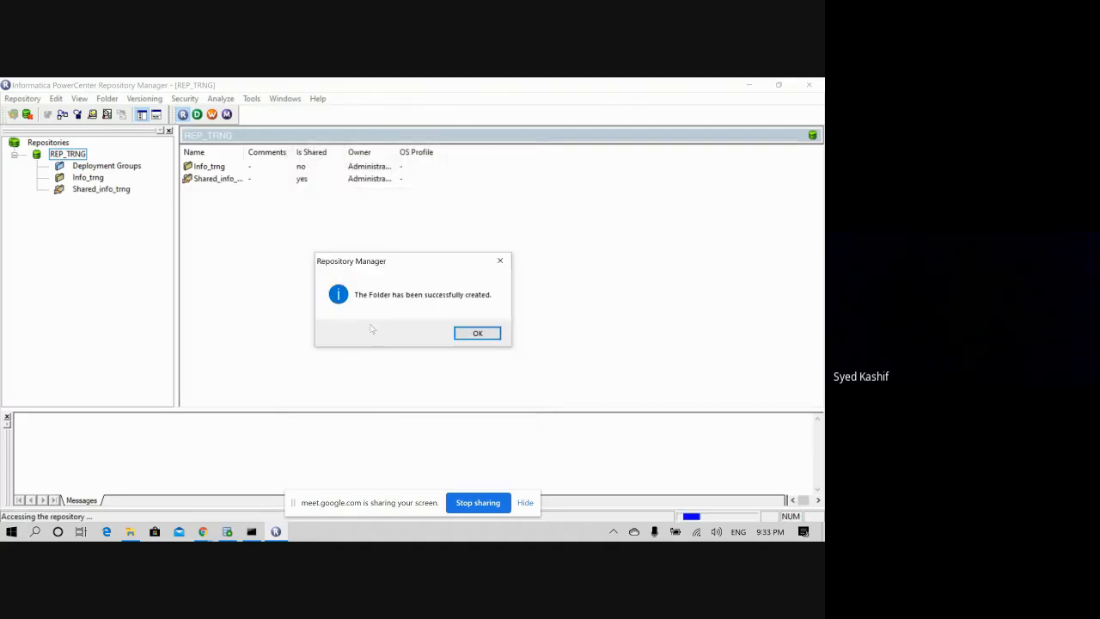
{"action": "left_click", "coordinate": [477, 332]}
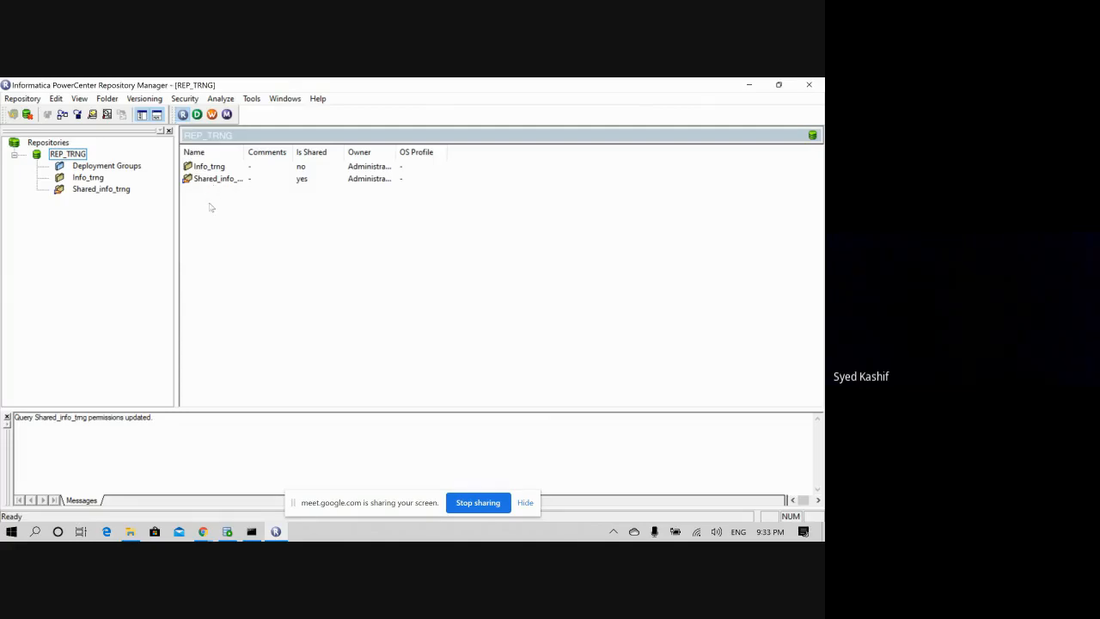
{"action": "key", "text": "XF86AudioRaiseVolume"}
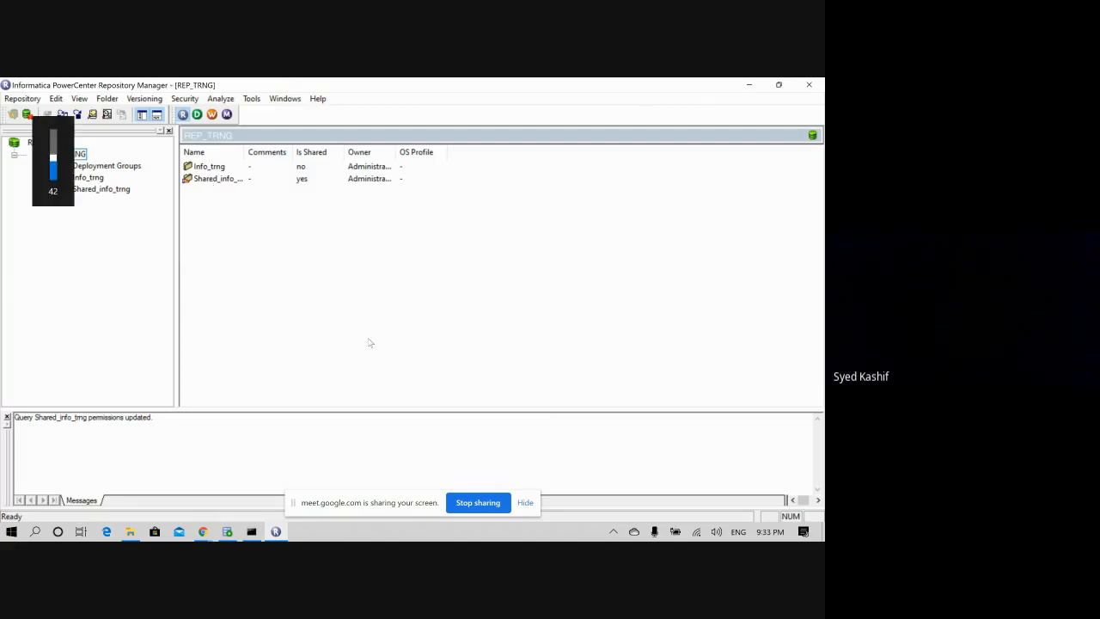
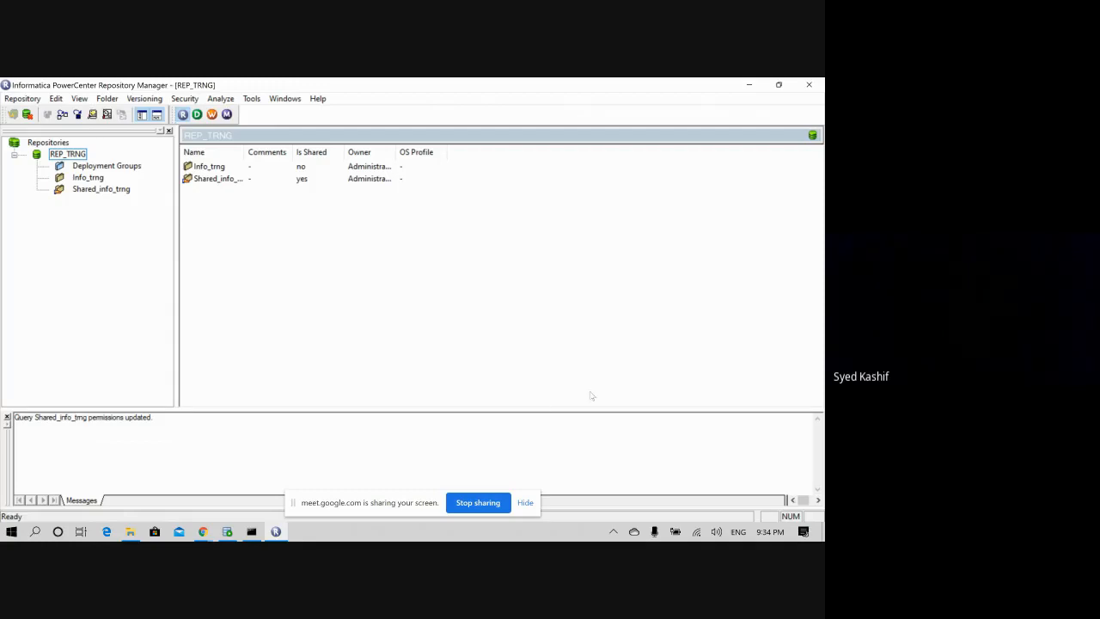
- Switch audio output to the Realtek speakers, raise the volume, and launch PowerCenter Designer
{"action": "left_click", "coordinate": [718, 534]}
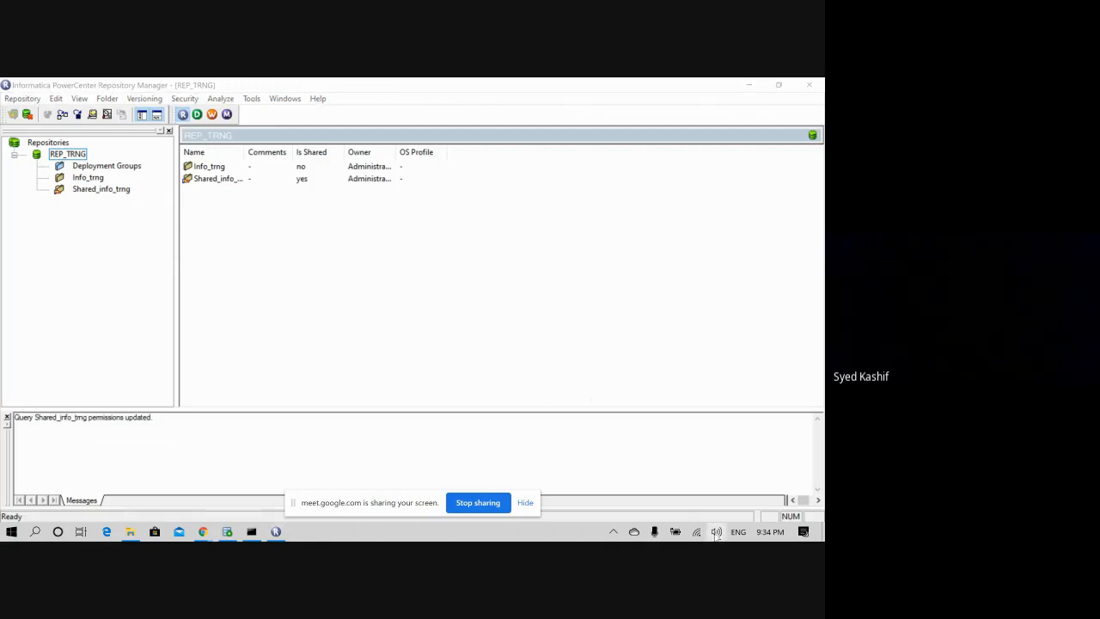
{"action": "left_click", "coordinate": [716, 534]}
{"action": "left_click", "coordinate": [717, 532]}
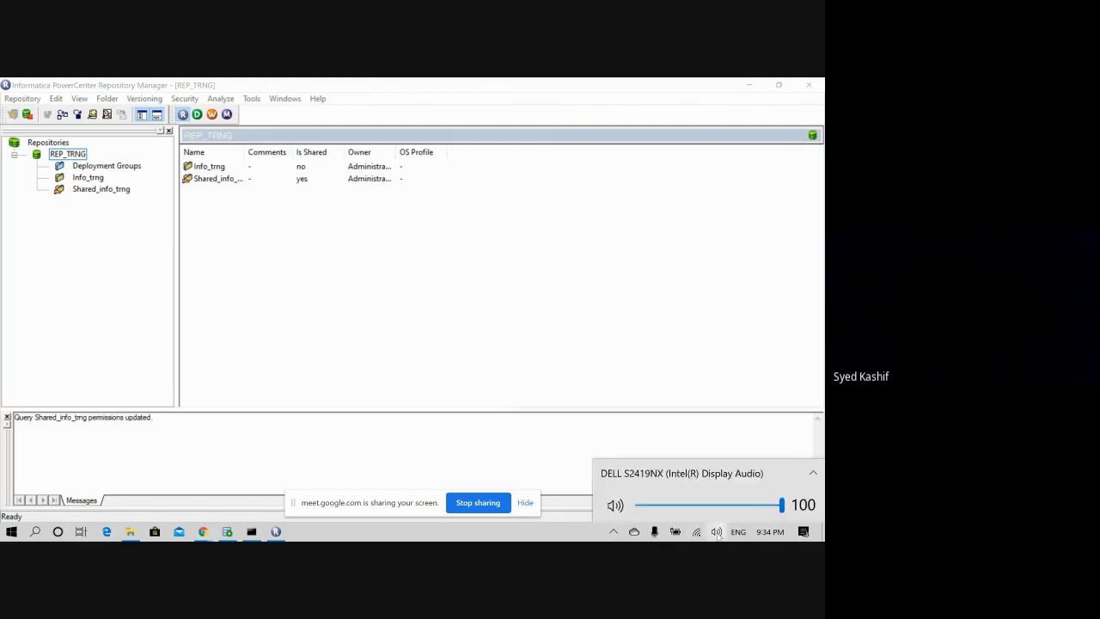
{"action": "left_click", "coordinate": [665, 472]}
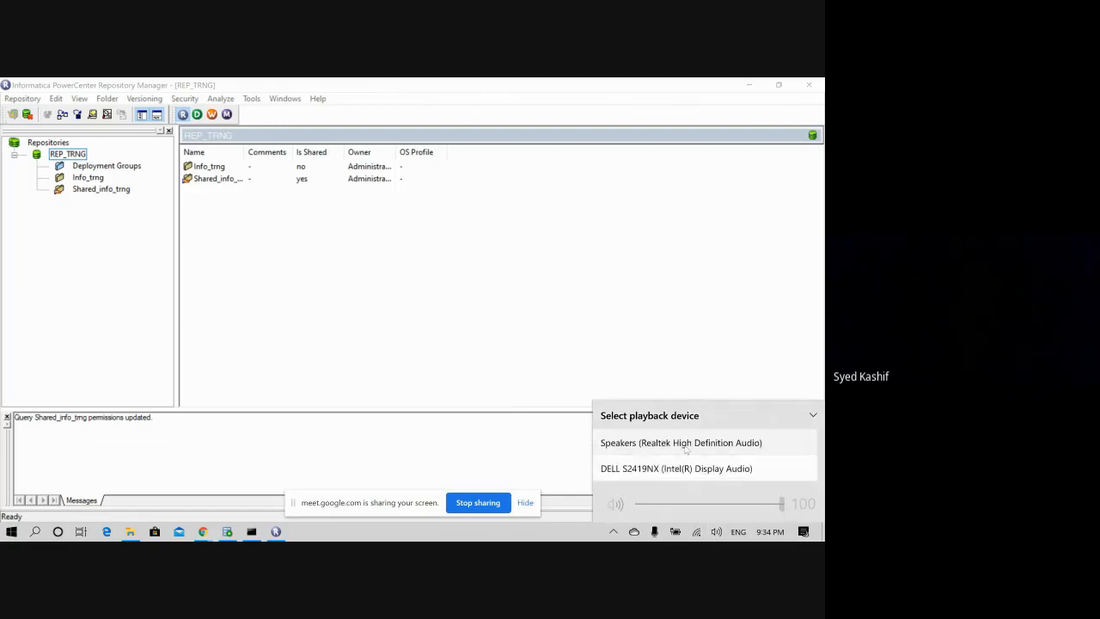
{"action": "left_click", "coordinate": [662, 444]}
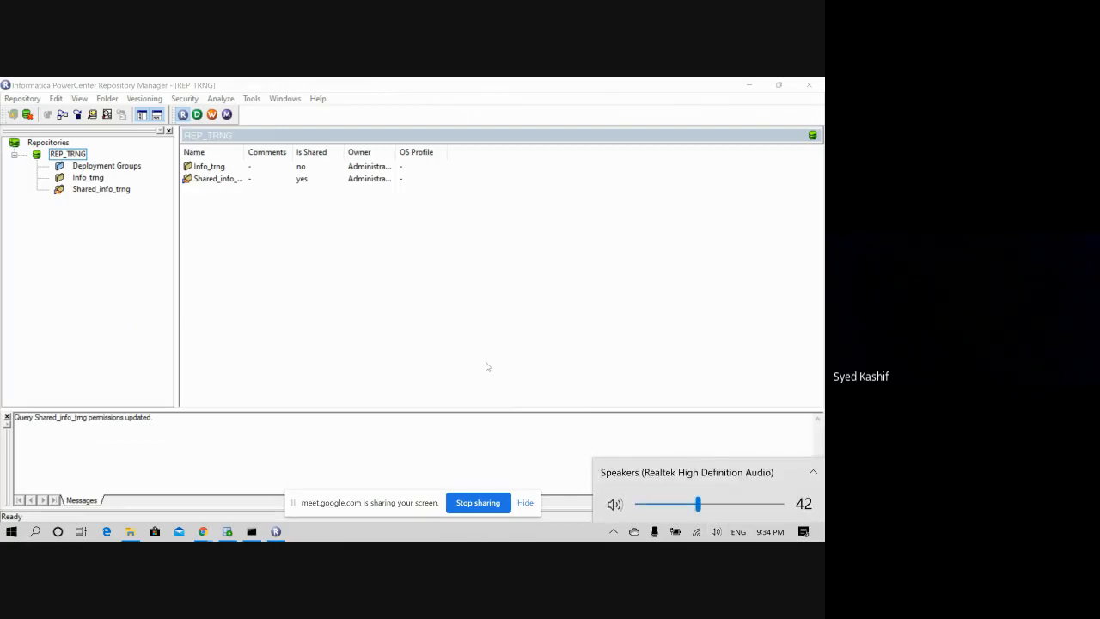
{"action": "key", "text": "XF86AudioRaiseVolume"}
{"action": "key", "text": "XF86AudioRaiseVolume"}
{"action": "key", "text": "XF86AudioRaiseVolume"}
{"action": "key", "text": "XF86AudioRaiseVolume"}
{"action": "key", "text": "XF86AudioRaiseVolume"}
{"action": "key", "text": "XF86AudioRaiseVolume"}
{"action": "key", "text": "XF86AudioRaiseVolume"}
{"action": "key", "text": "XF86AudioRaiseVolume"}
{"action": "key", "text": "XF86AudioRaiseVolume"}
{"action": "key", "text": "XF86AudioRaiseVolume"}
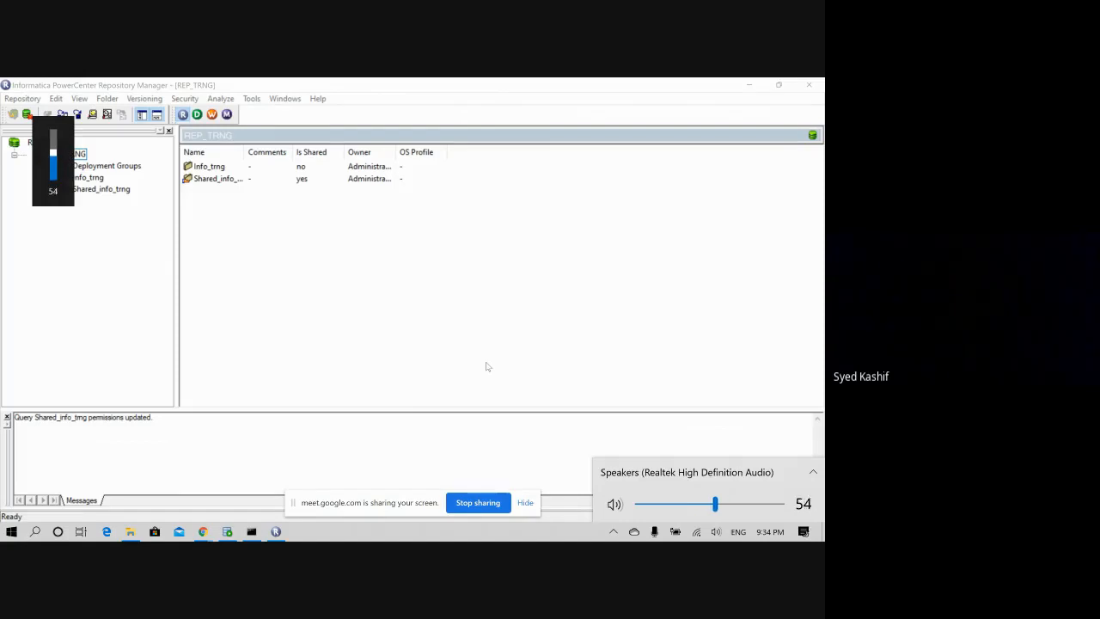
{"action": "key", "text": "XF86AudioRaiseVolume"}
{"action": "key", "text": "XF86AudioRaiseVolume"}
{"action": "key", "text": "XF86AudioRaiseVolume"}
{"action": "key", "text": "XF86AudioRaiseVolume"}
{"action": "left_click", "coordinate": [415, 281]}
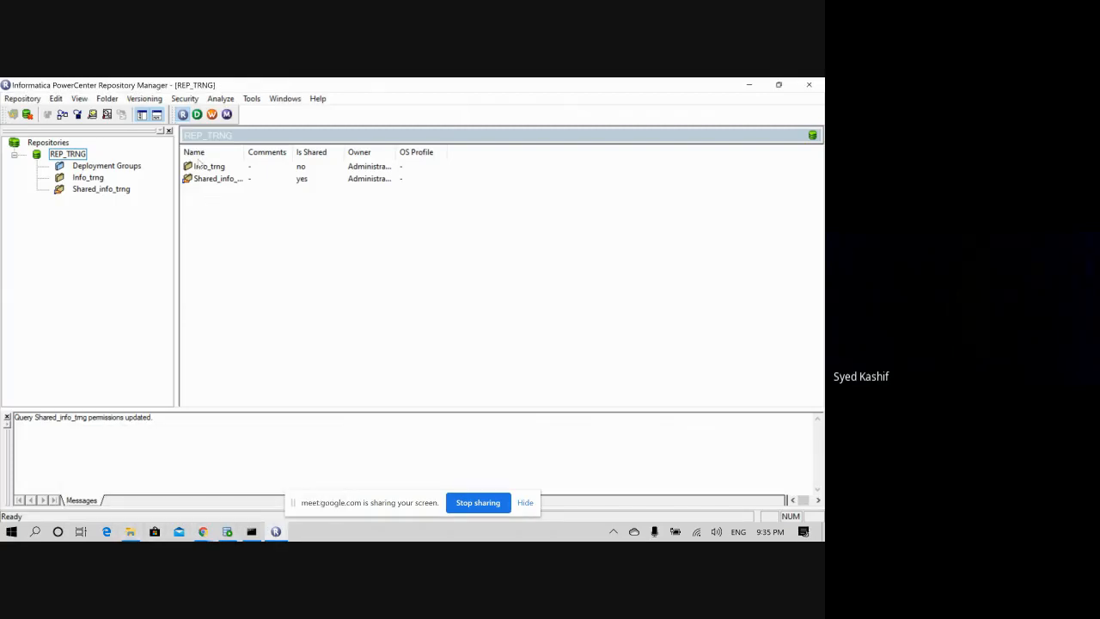
{"action": "left_click", "coordinate": [197, 114]}
- In File Explorer, create a folder named HP inside infa_shared\SrcFiles and open it
{"action": "left_click", "coordinate": [129, 531]}
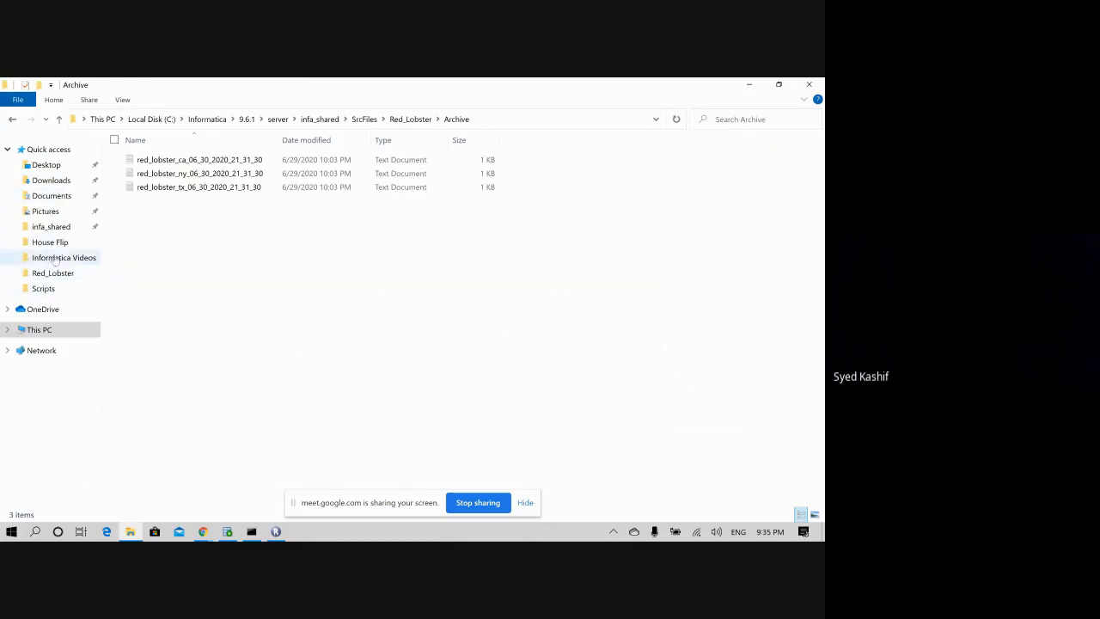
{"action": "left_click", "coordinate": [48, 148]}
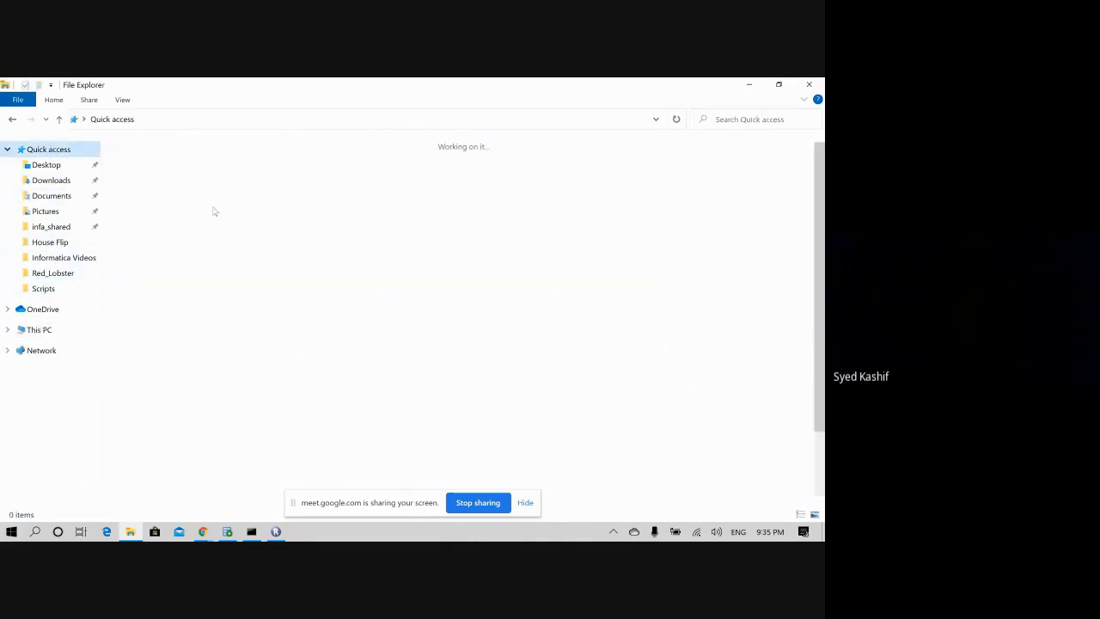
{"action": "double_click", "coordinate": [642, 222]}
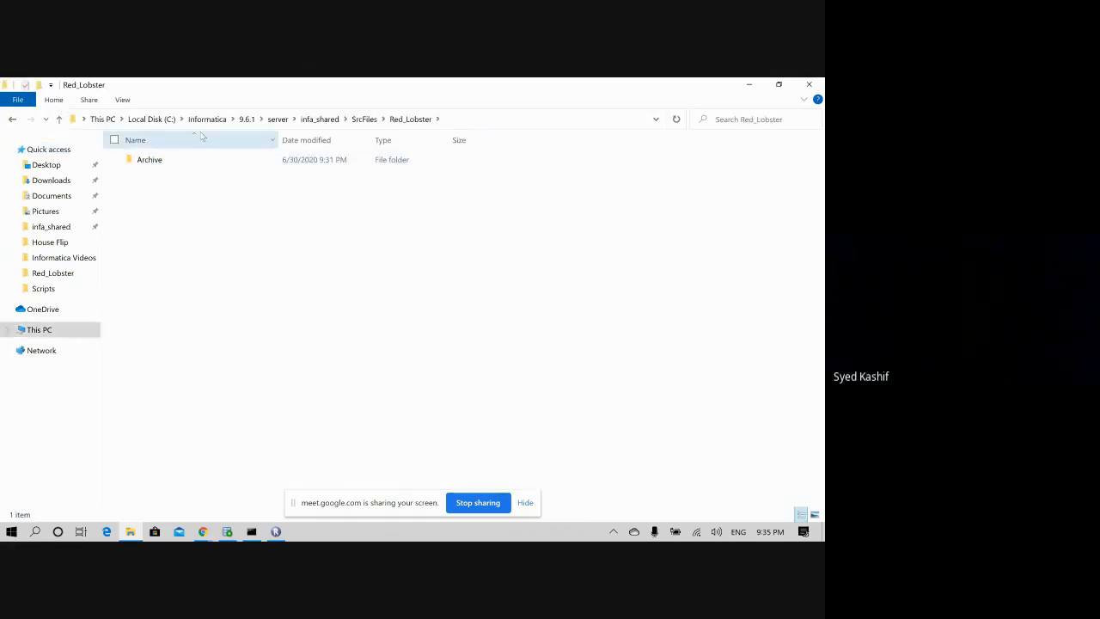
{"action": "left_click", "coordinate": [320, 118]}
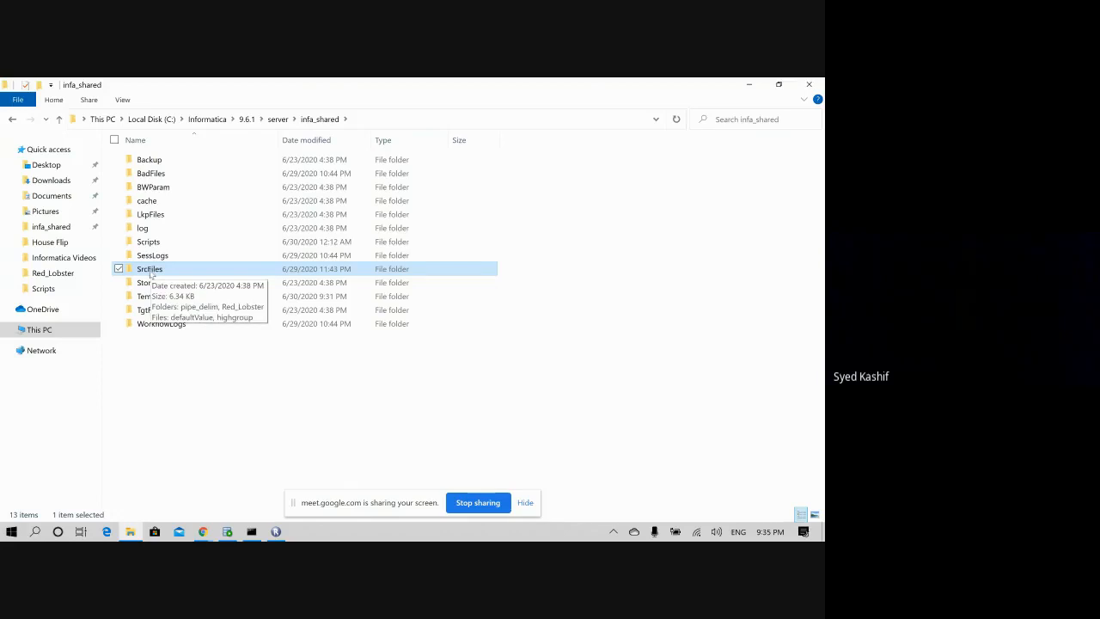
{"action": "double_click", "coordinate": [151, 270]}
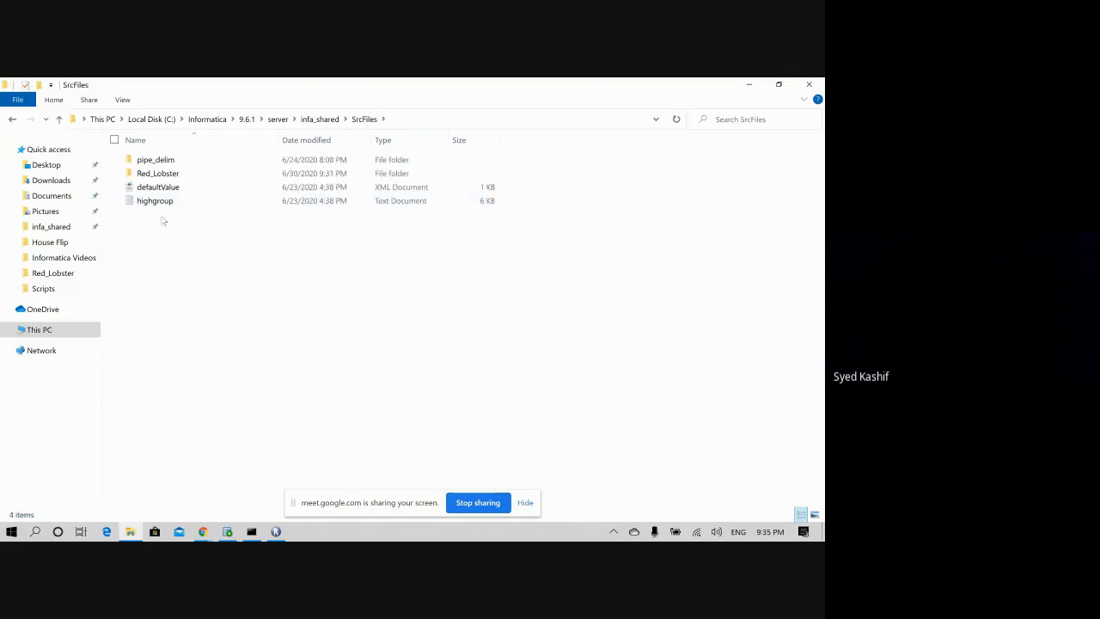
{"action": "right_click", "coordinate": [161, 218]}
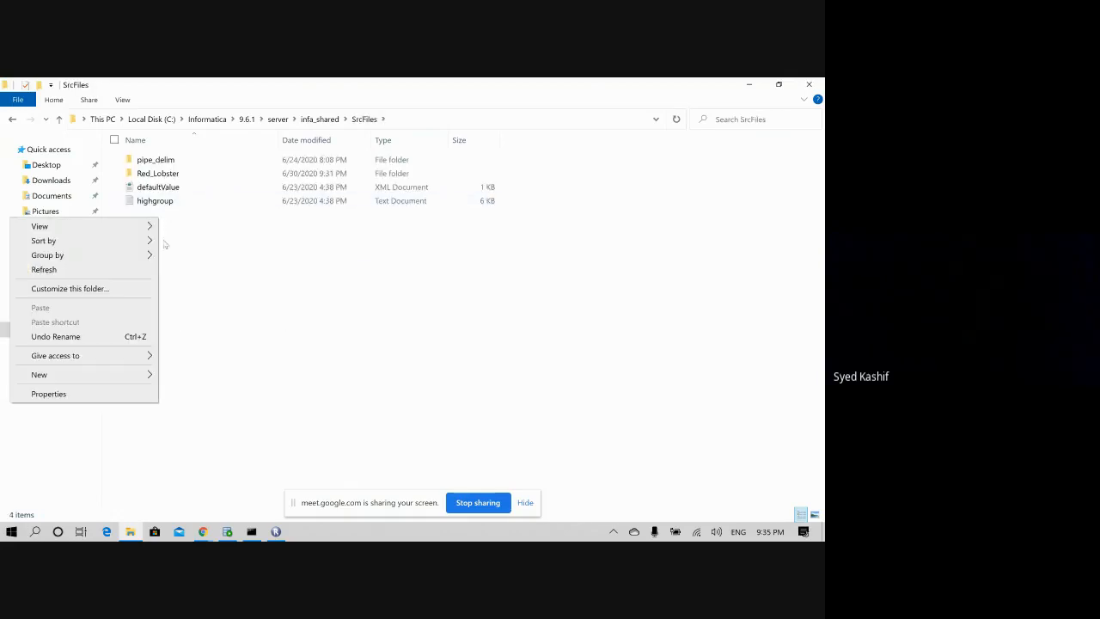
{"action": "mouse_move", "coordinate": [125, 374]}
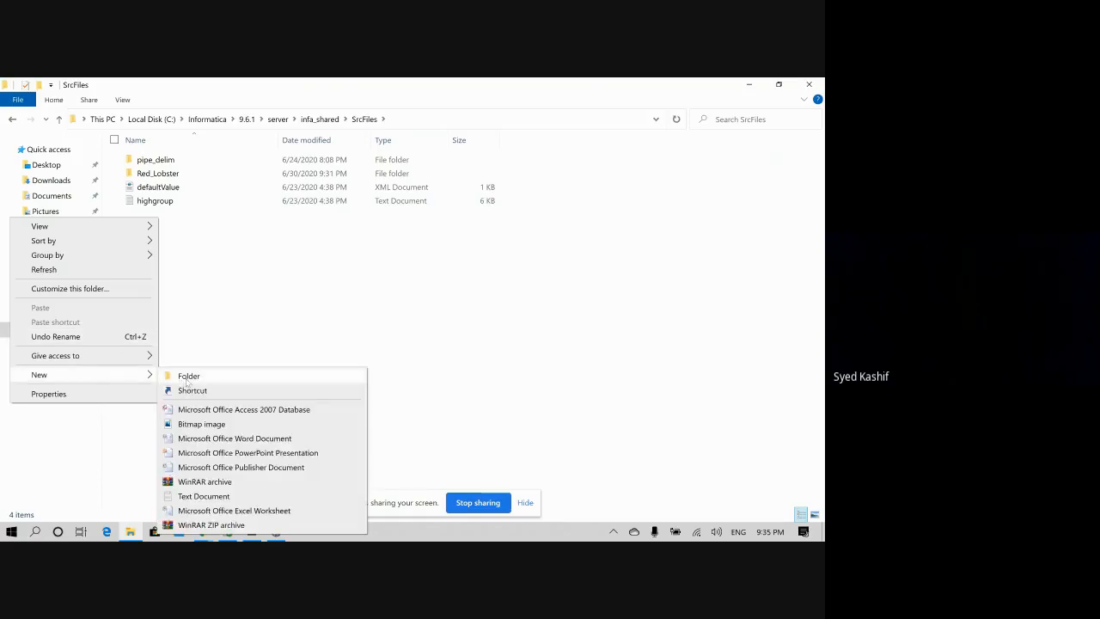
{"action": "left_click", "coordinate": [182, 371]}
{"action": "type", "text": "HP"}
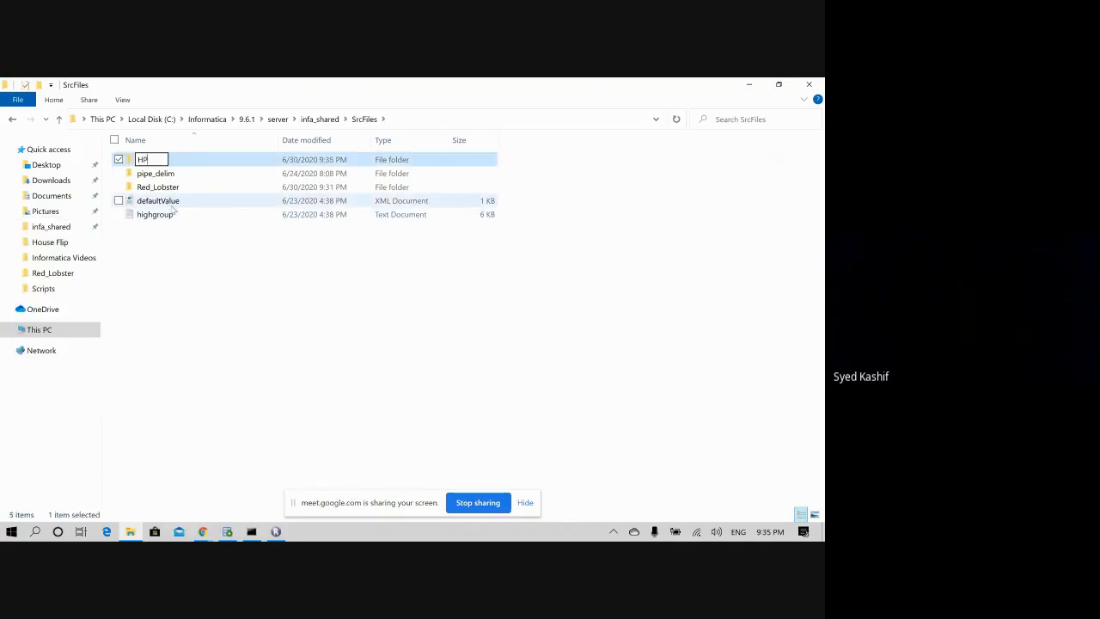
{"action": "left_click", "coordinate": [204, 308]}
{"action": "double_click", "coordinate": [159, 159]}
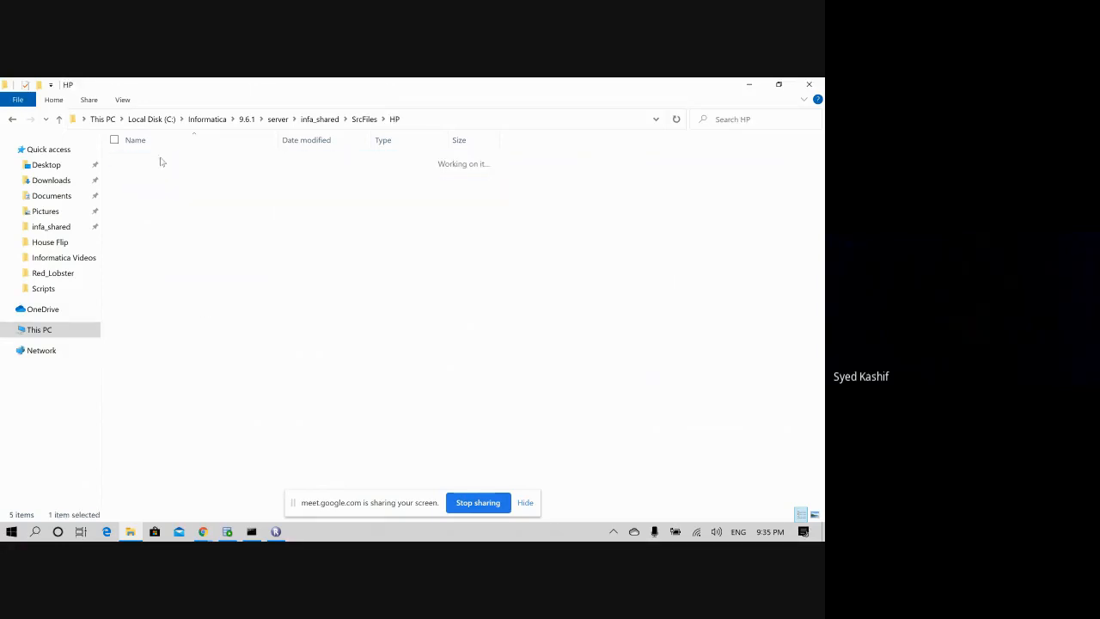
- Create a new empty text document named HP_EMP in the HP folder
{"action": "right_click", "coordinate": [166, 204]}
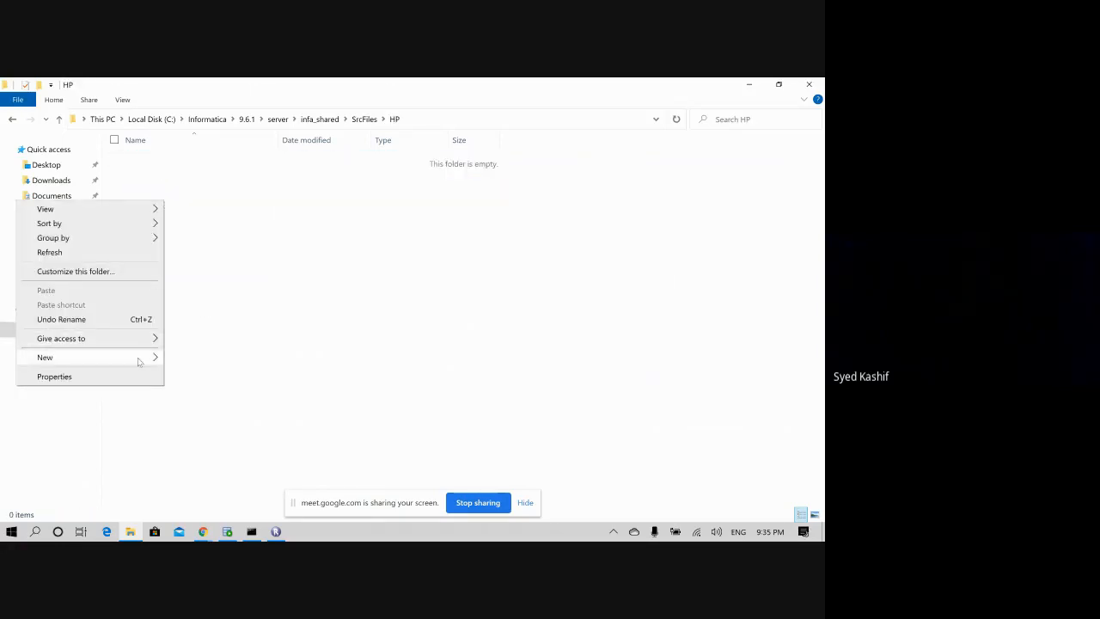
{"action": "mouse_move", "coordinate": [142, 357]}
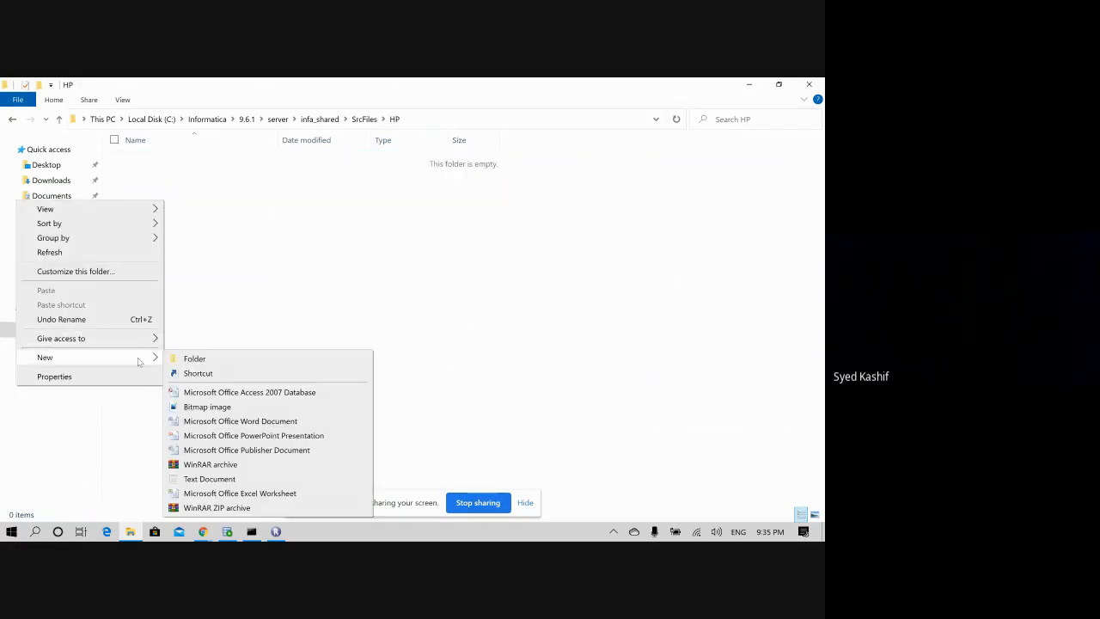
{"action": "left_click", "coordinate": [222, 479]}
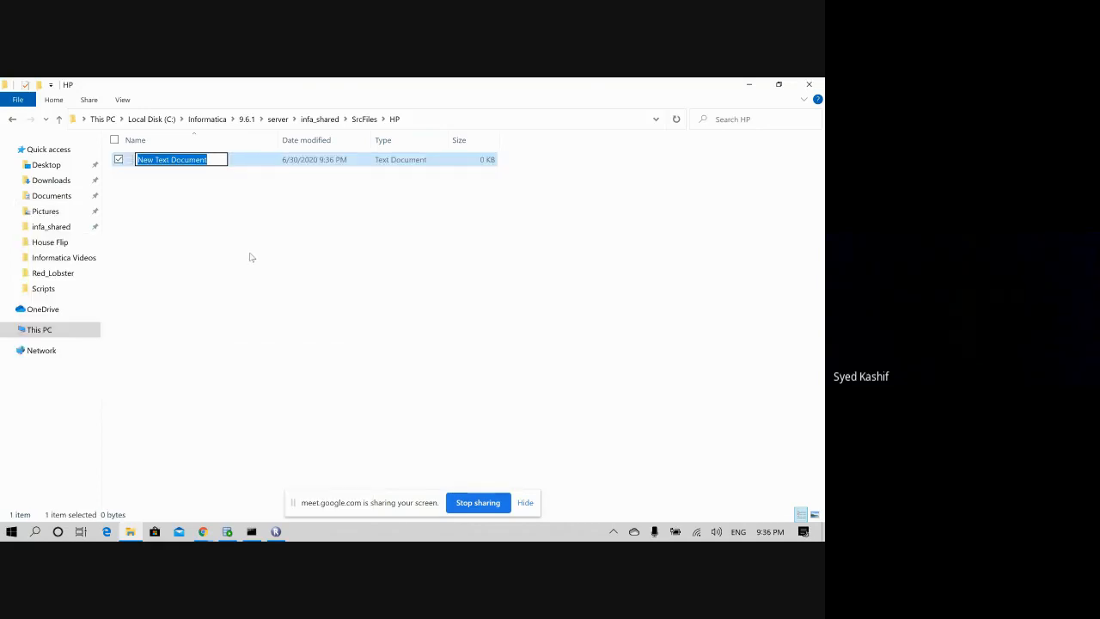
{"action": "type", "text": "HP_"}
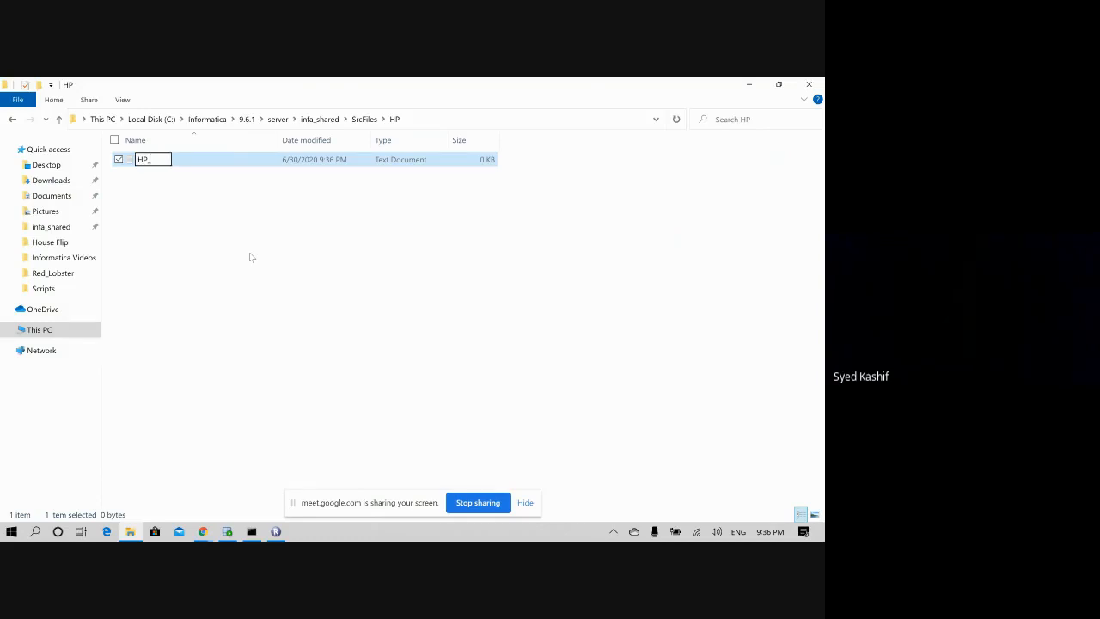
{"action": "type", "text": "EMP"}
{"action": "type", "text": "_"}
{"action": "left_click", "coordinate": [251, 256]}
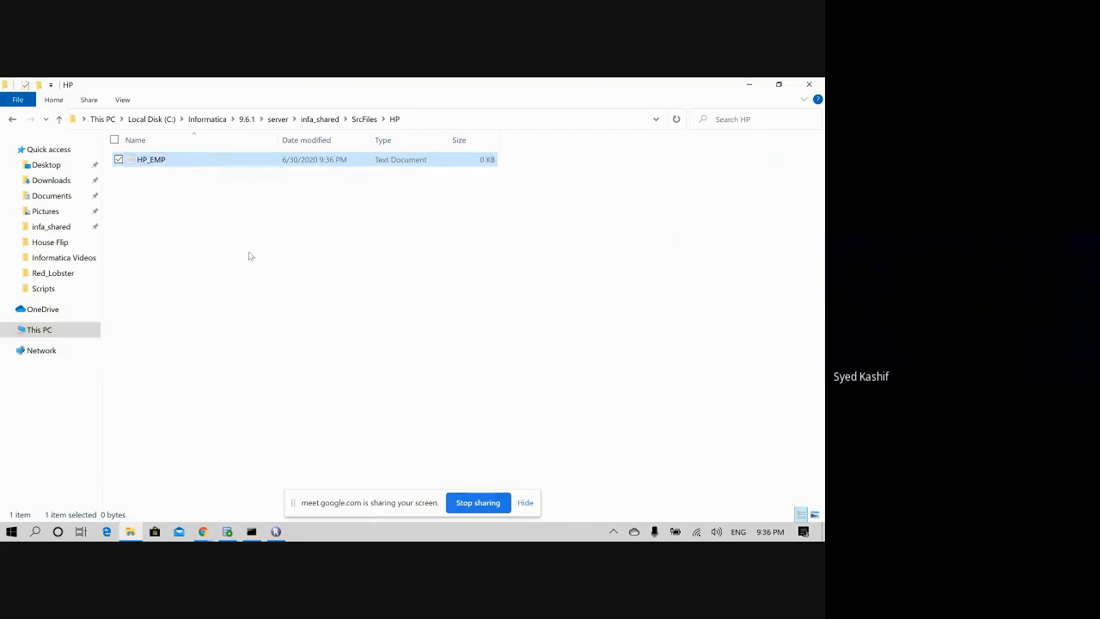
- Fill HP_EMP in Notepad with header empid,name,deptid and a sample row (id 1, dept 10), then save
{"action": "left_click", "coordinate": [143, 167]}
{"action": "double_click", "coordinate": [143, 167]}
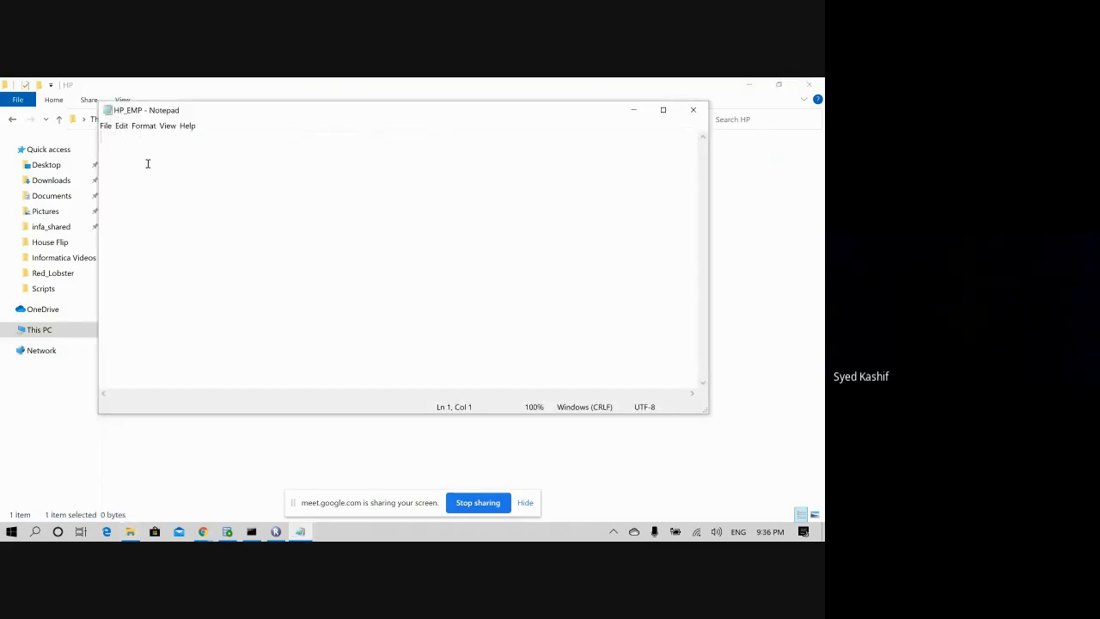
{"action": "type", "text": "empid,name,deptuid"}
{"action": "left_click", "coordinate": [693, 109]}
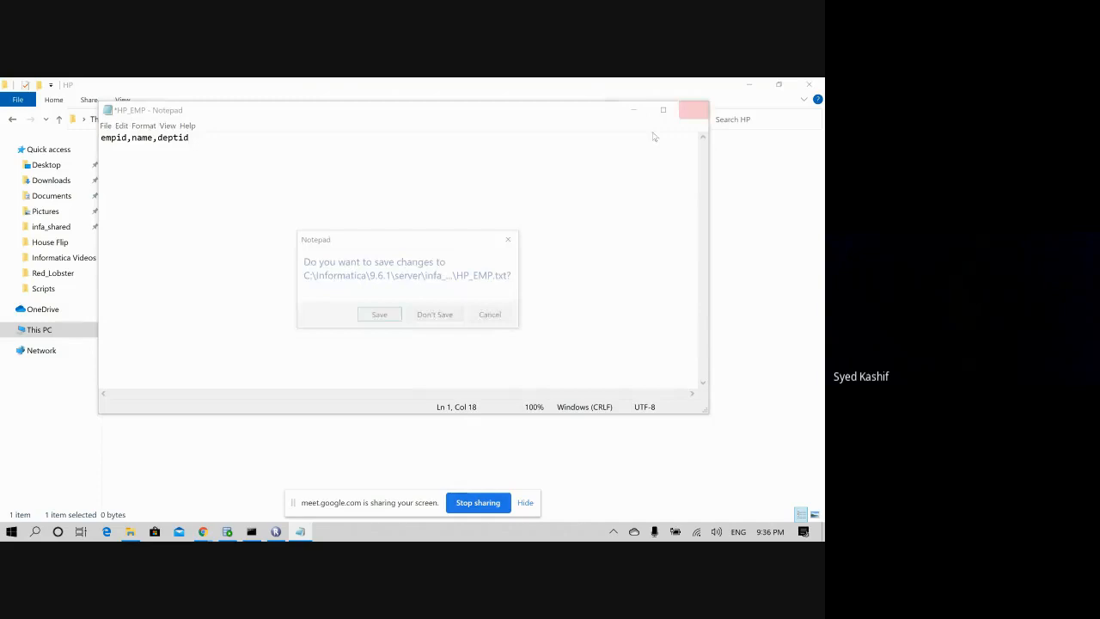
{"action": "left_click", "coordinate": [506, 315]}
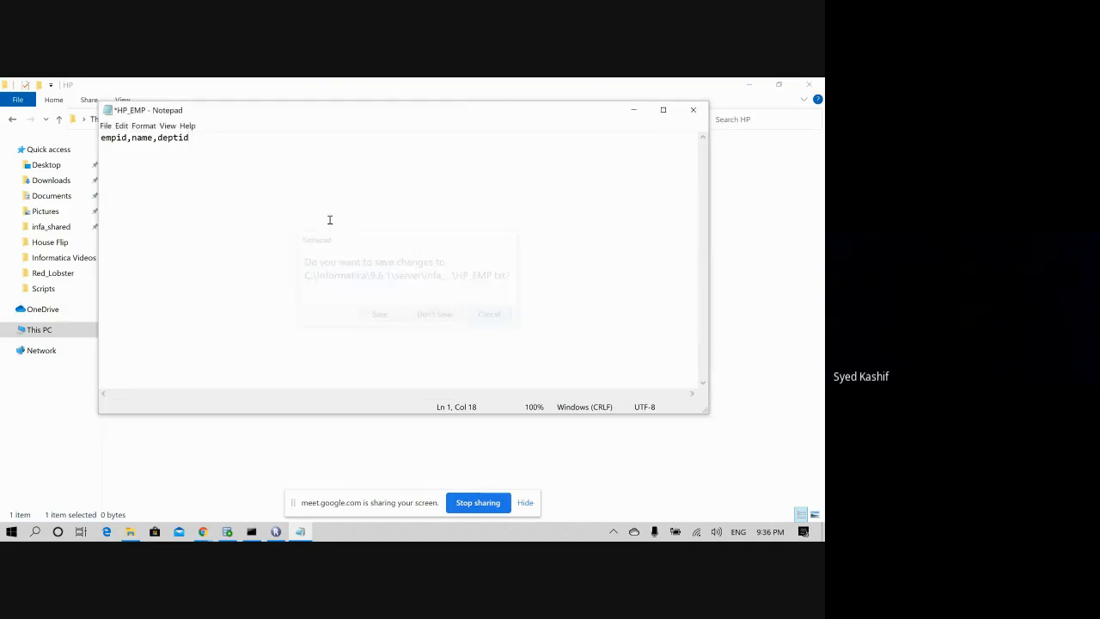
{"action": "key", "text": "Return"}
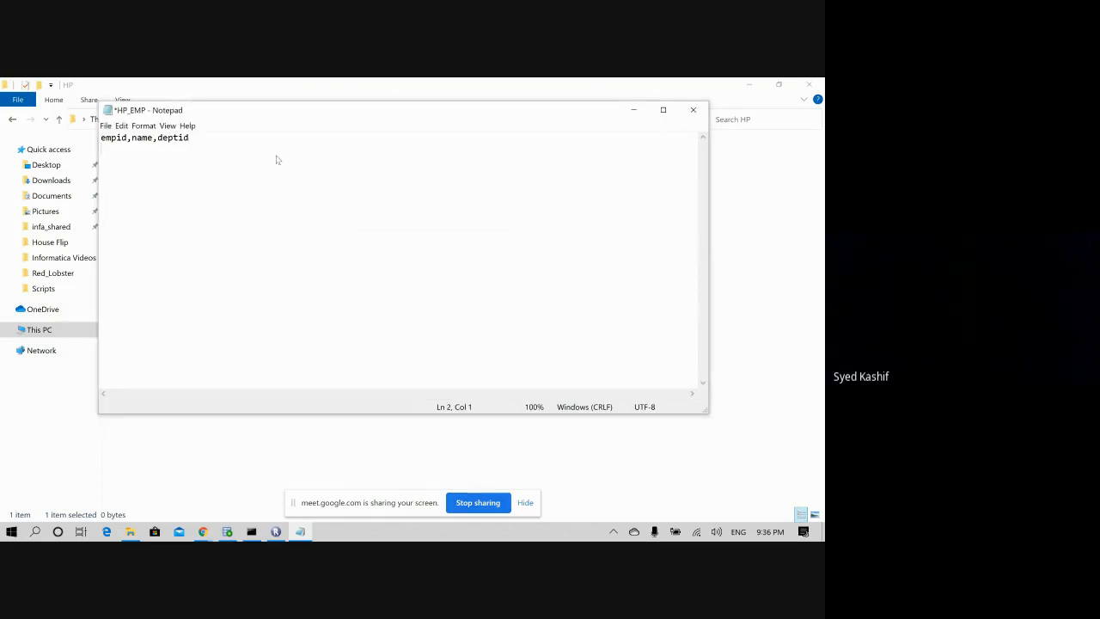
{"action": "type", "text": "1,abdul,10"}
{"action": "left_click", "coordinate": [692, 109]}
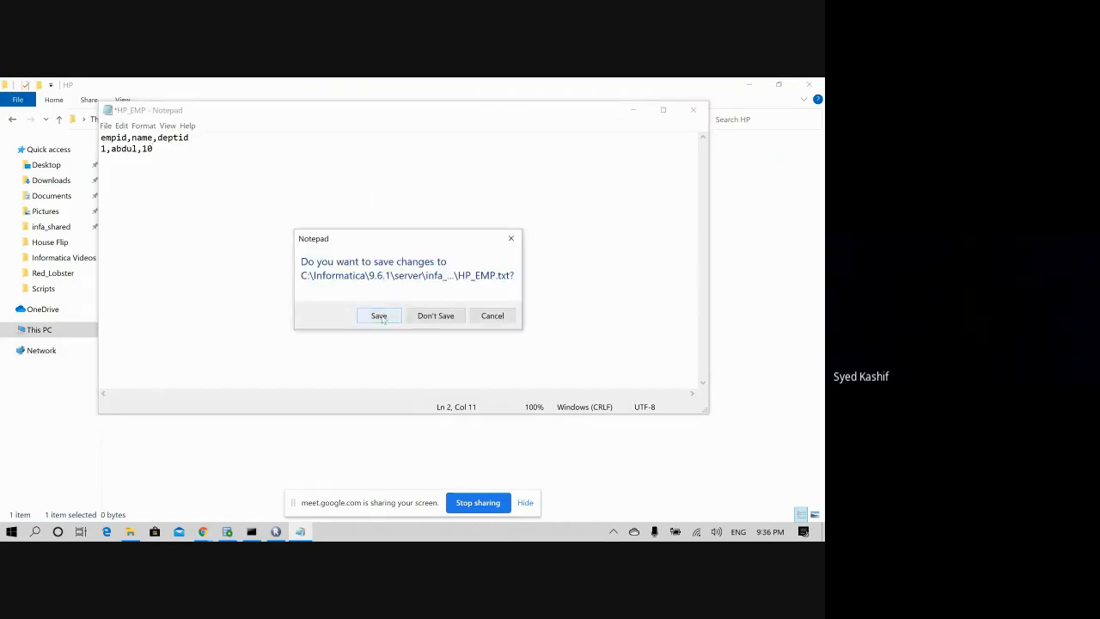
{"action": "left_click", "coordinate": [379, 316]}
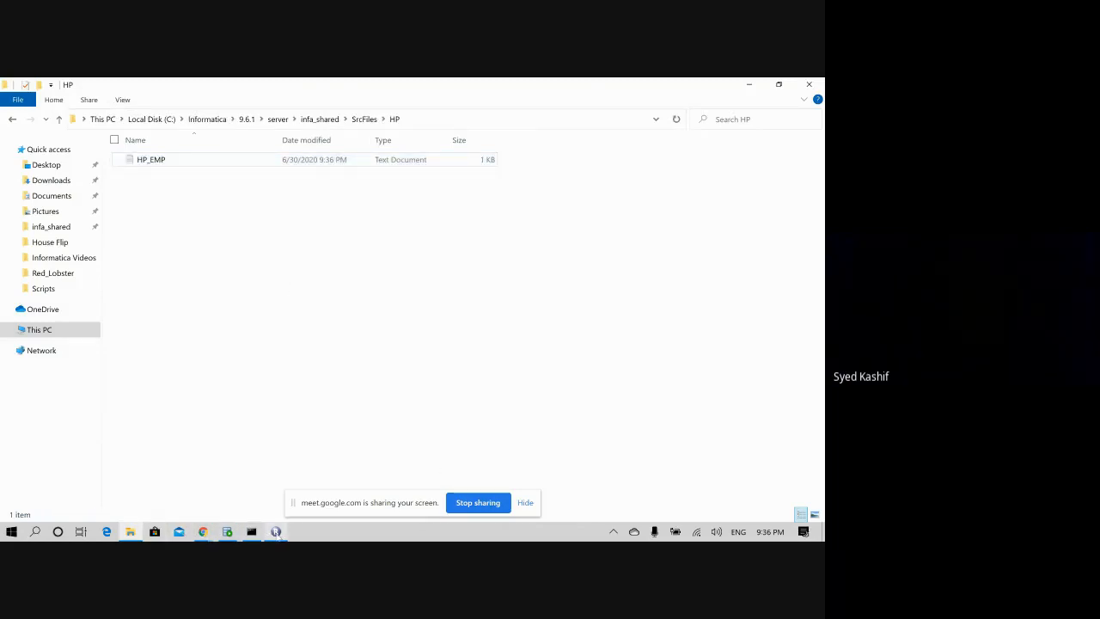
{"action": "left_click", "coordinate": [276, 532]}
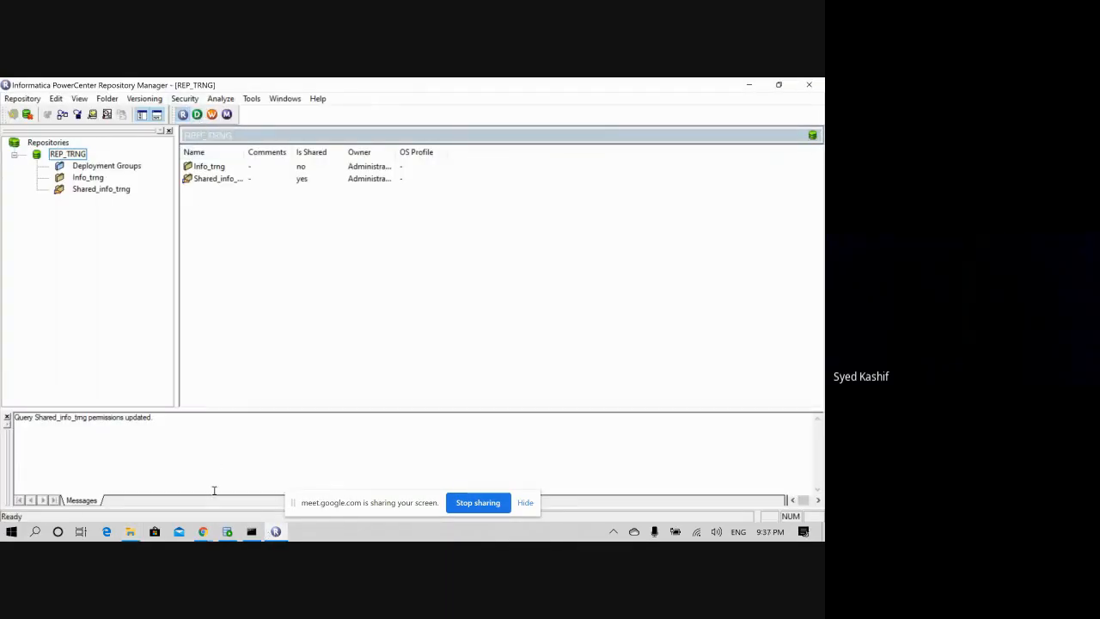
- Start a CREATE TABLE HP_EMP statement in the SQL Developer worksheet
{"action": "mouse_move", "coordinate": [228, 532]}
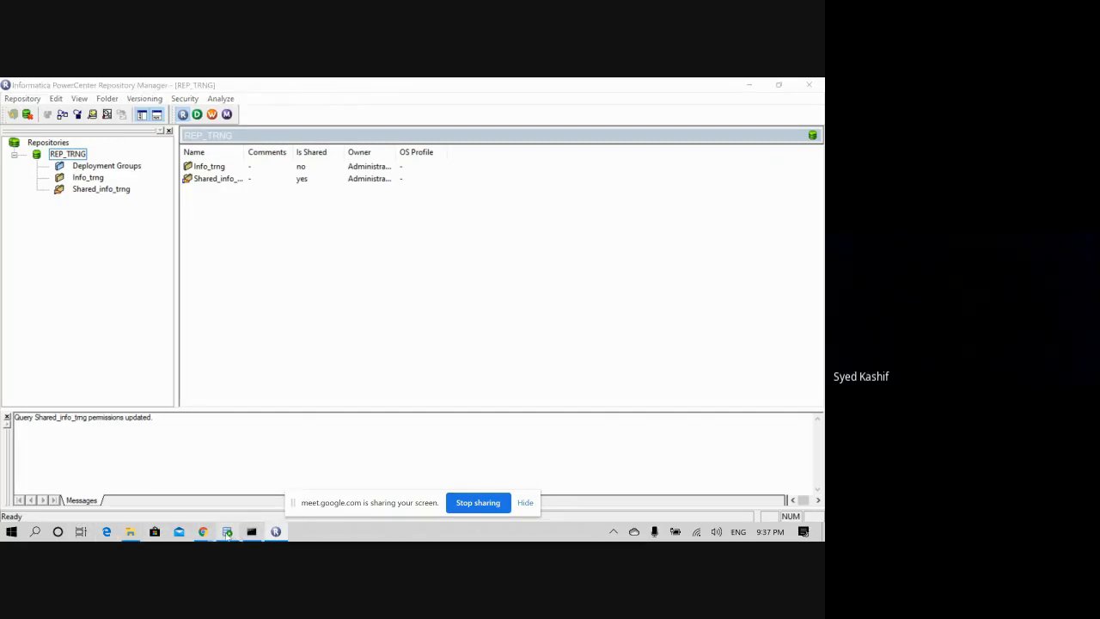
{"action": "left_click", "coordinate": [231, 533]}
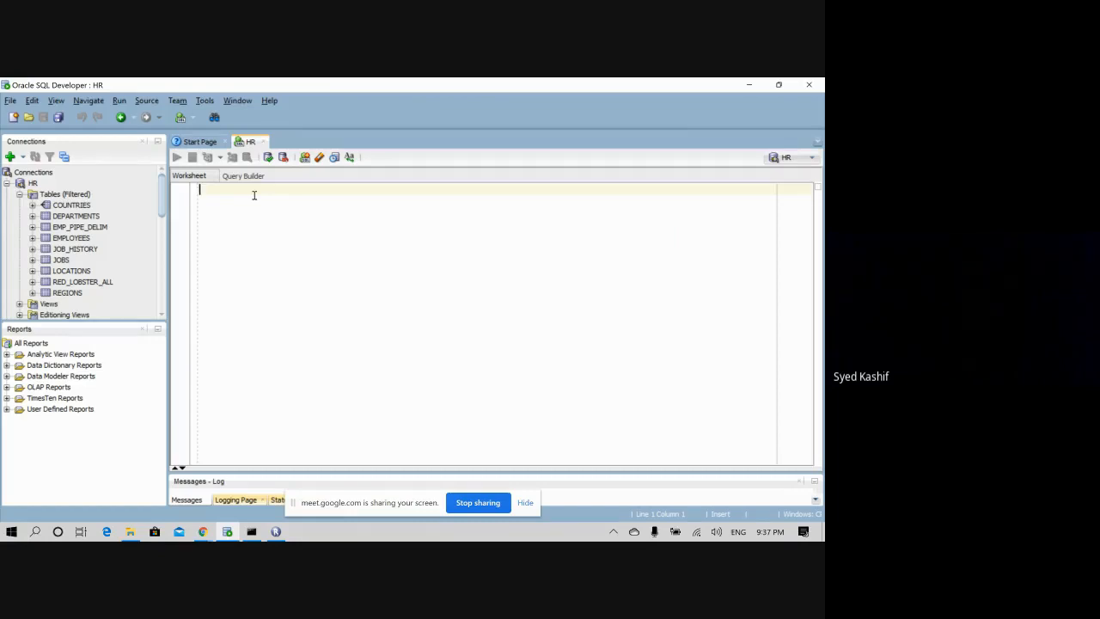
{"action": "type", "text": "crea"}
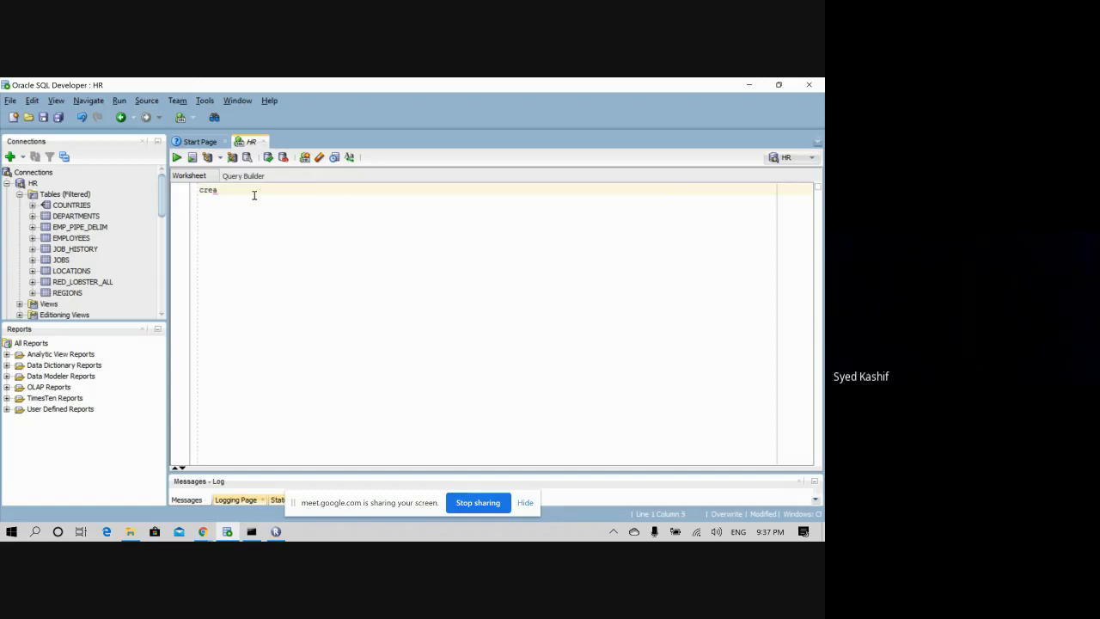
{"action": "type", "text": "te table"}
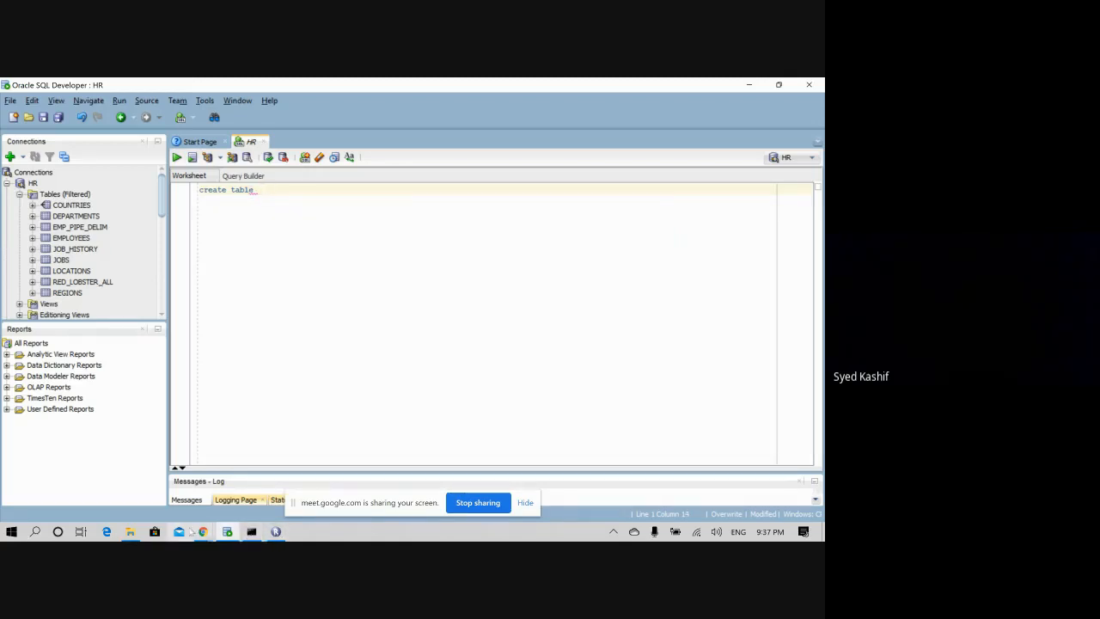
{"action": "mouse_move", "coordinate": [130, 532]}
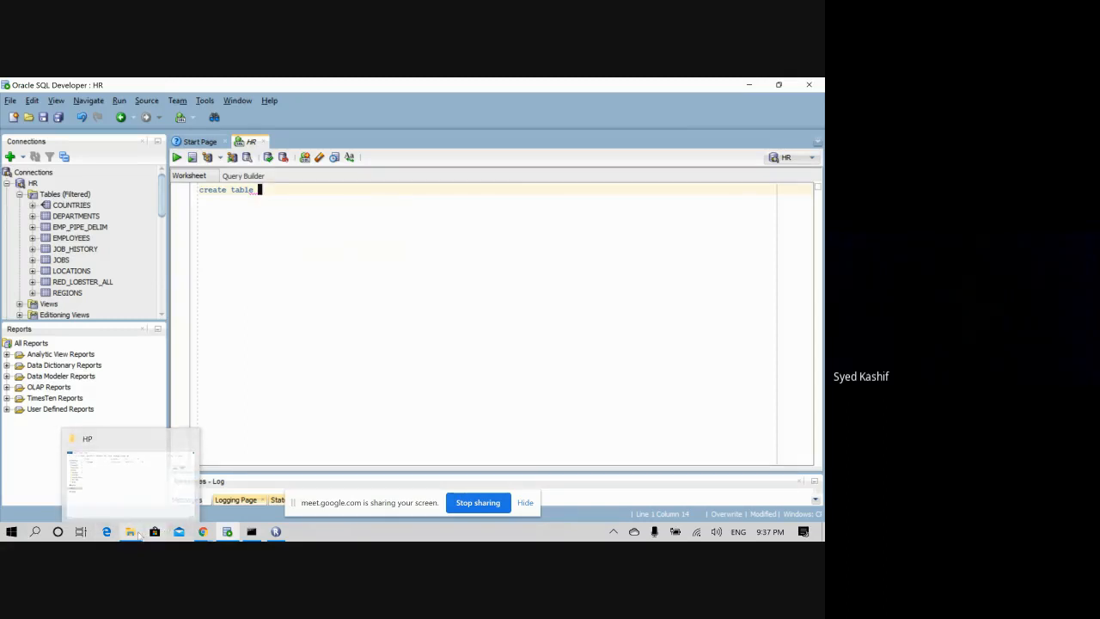
{"action": "left_click", "coordinate": [129, 533]}
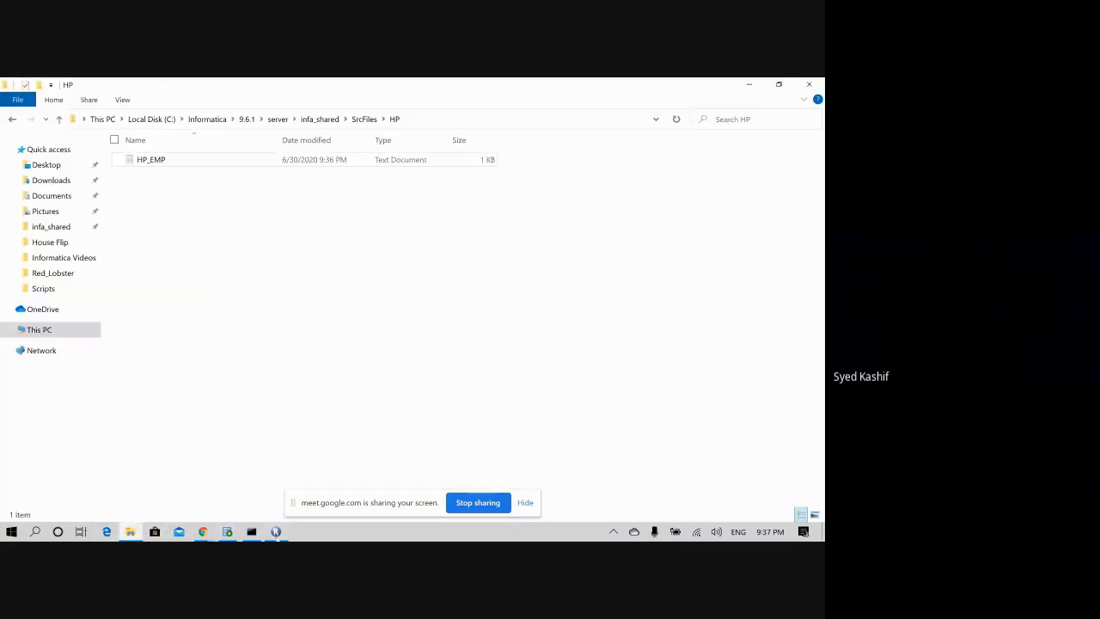
{"action": "left_click", "coordinate": [276, 531]}
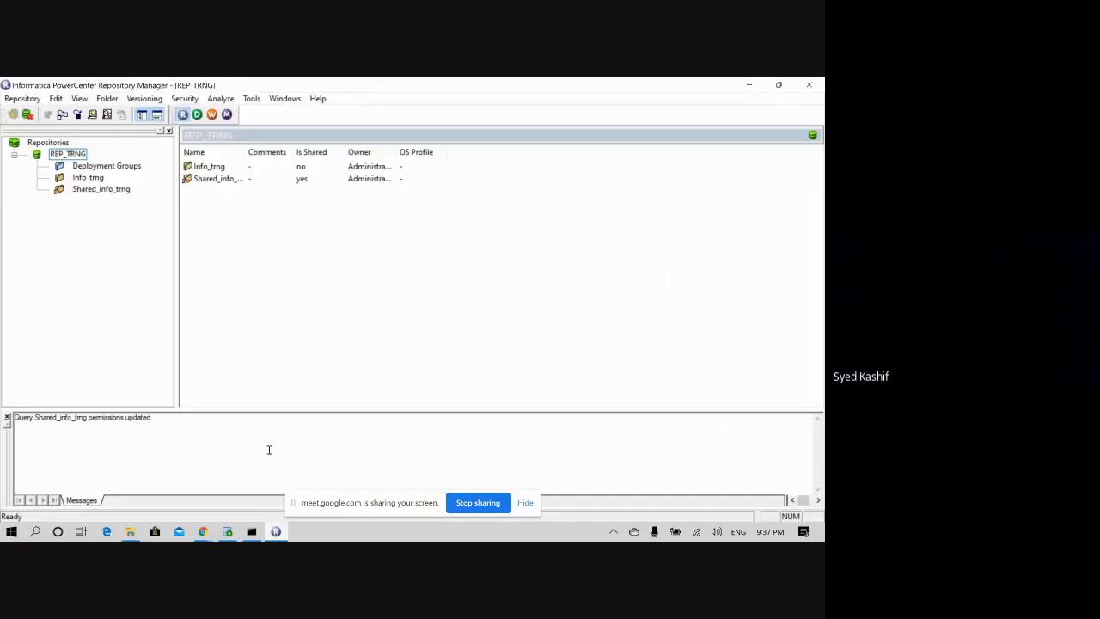
{"action": "left_click", "coordinate": [227, 532]}
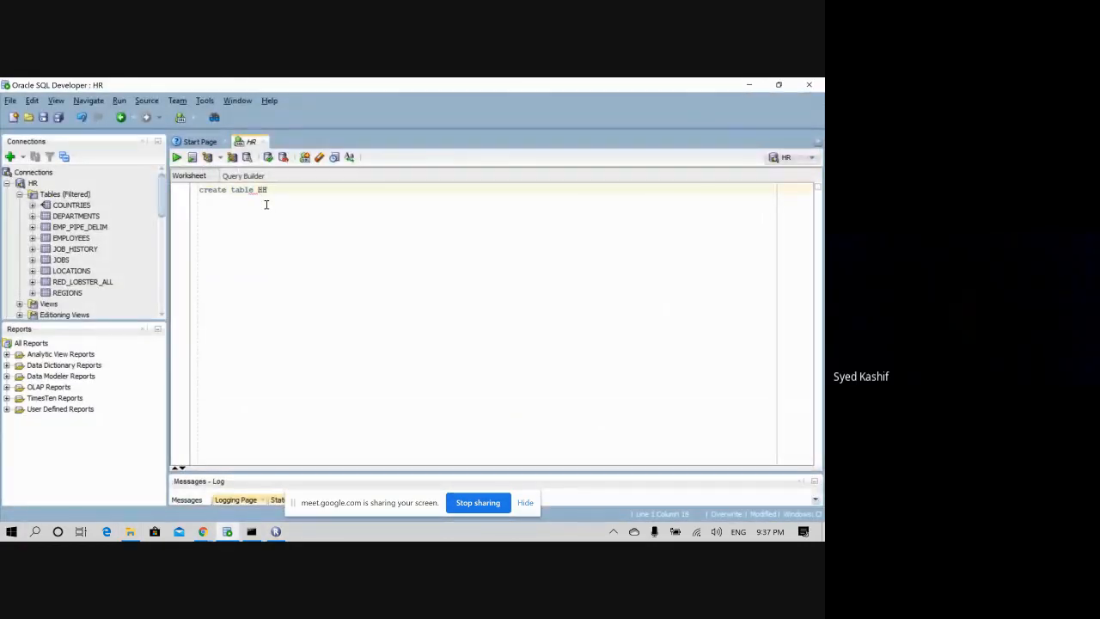
{"action": "key", "text": "BackSpace"}
{"action": "type", "text": "P_EMP"}
{"action": "key", "text": "Return"}
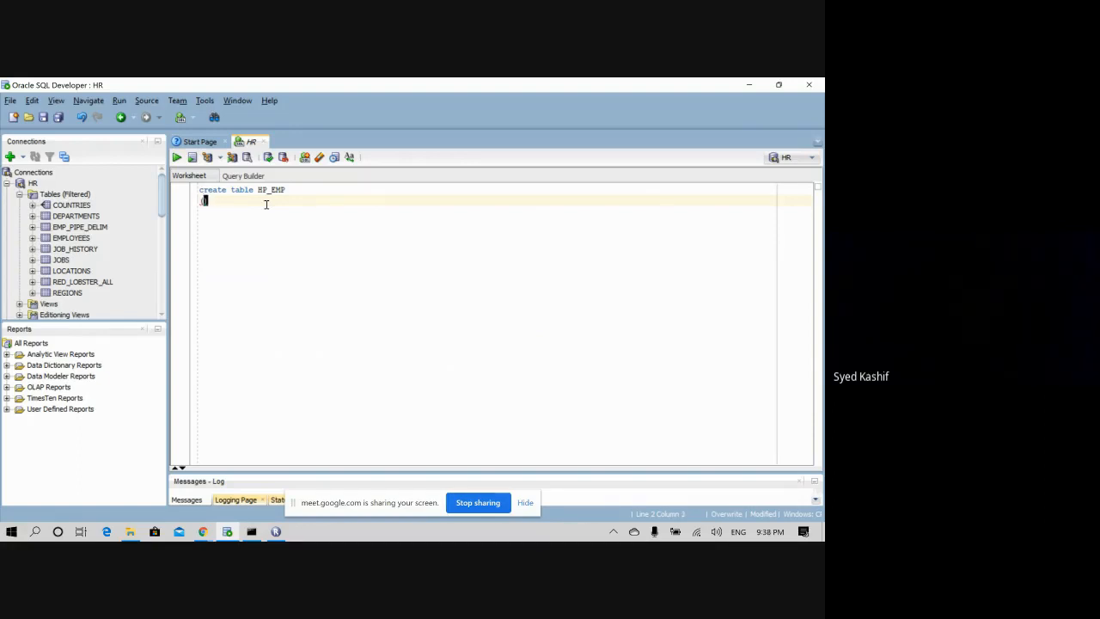
- Define the columns empid number, name varchar2(25) and deptid number inside the parentheses
{"action": "key", "text": "Left"}
{"action": "key", "text": "Return"}
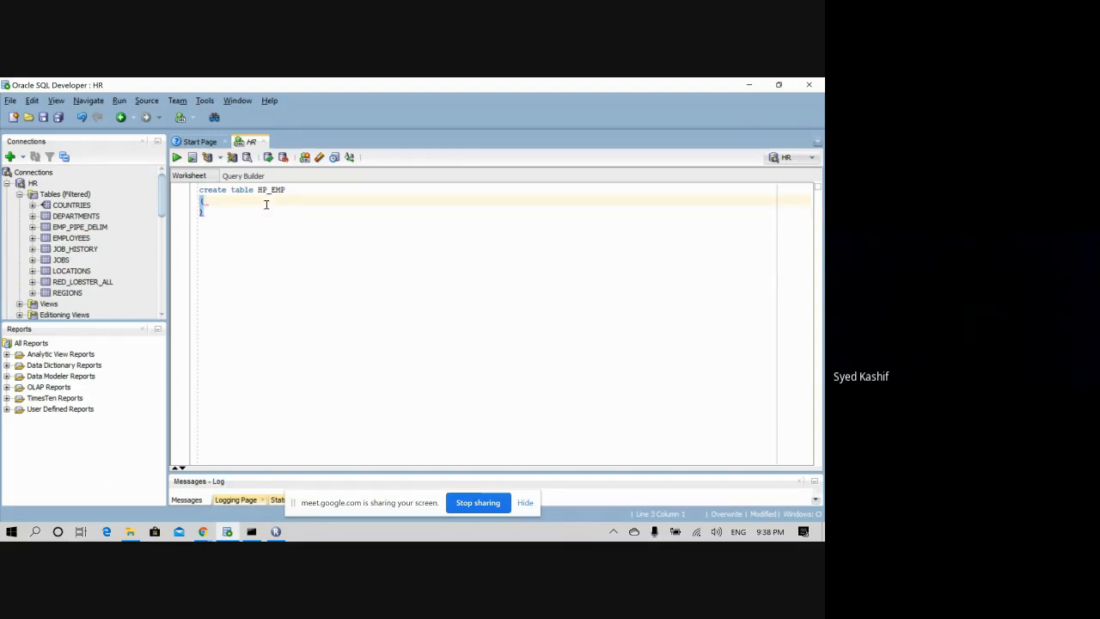
{"action": "type", "text": "e"}
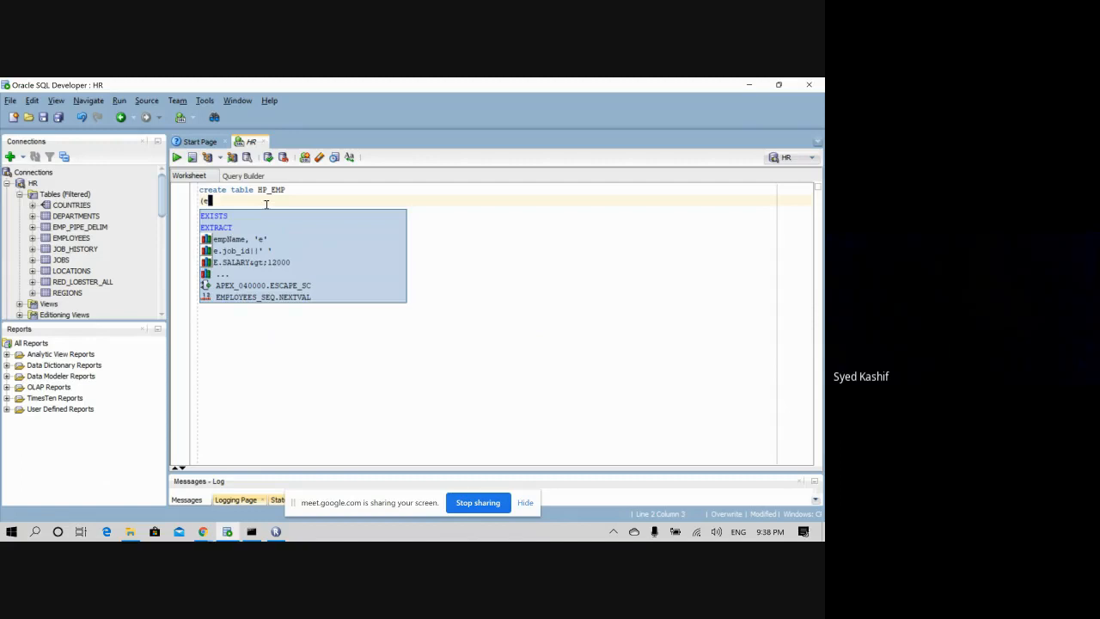
{"action": "type", "text": "mpid"}
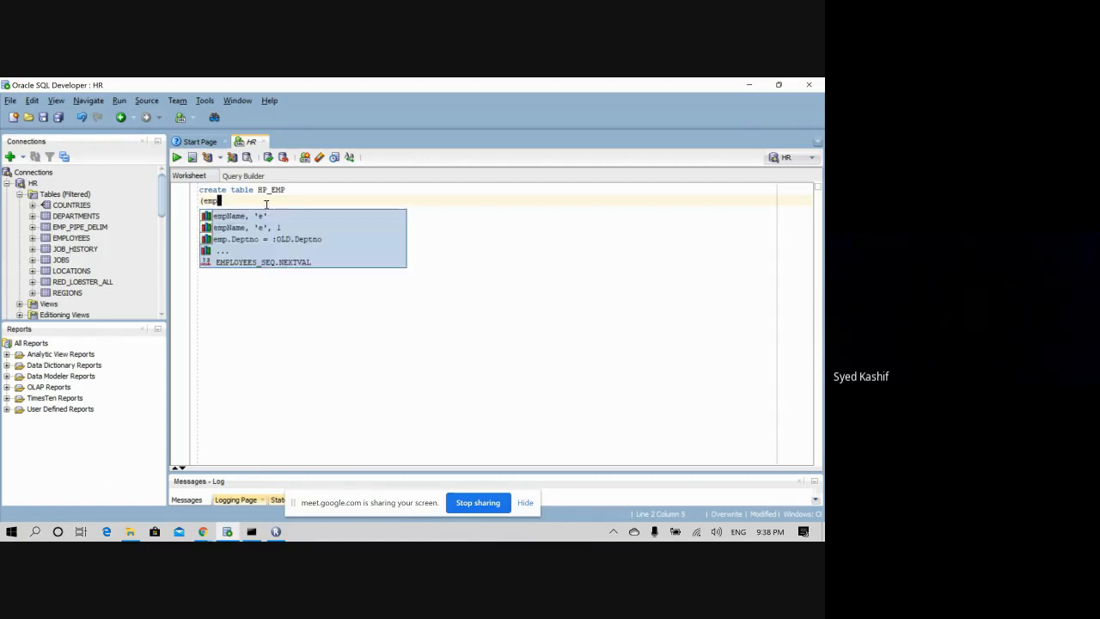
{"action": "type", "text": ","}
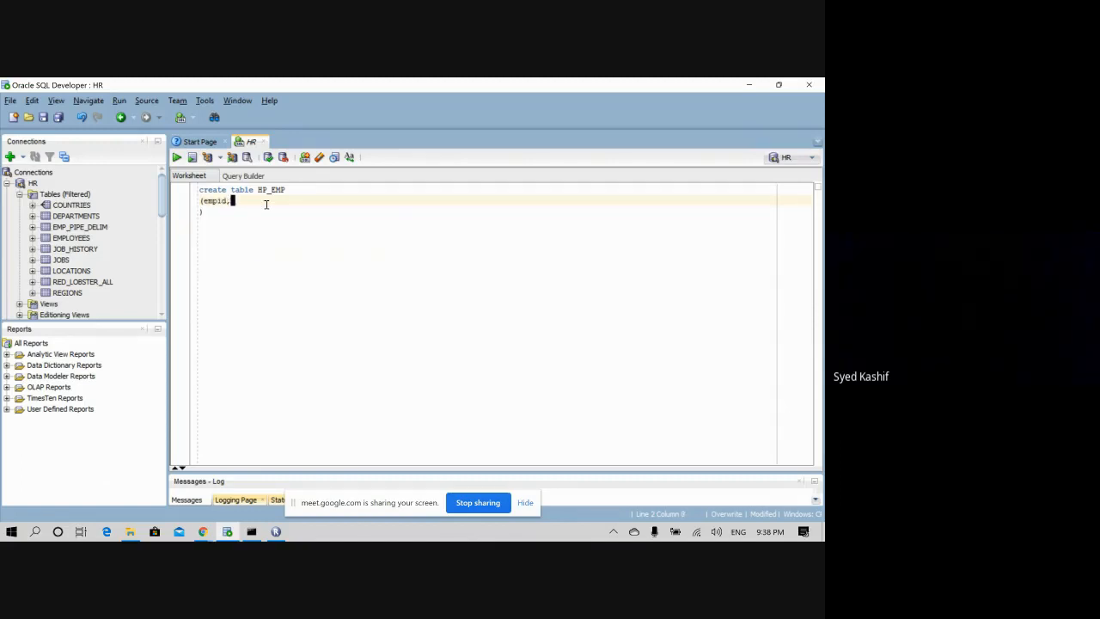
{"action": "type", "text": "name"}
{"action": "key", "text": "BackSpace"}
{"action": "key", "text": "BackSpace"}
{"action": "key", "text": "BackSpace"}
{"action": "key", "text": "BackSpace"}
{"action": "key", "text": "BackSpace"}
{"action": "type", "text": "vv"}
{"action": "key", "text": "BackSpace"}
{"action": "type", "text": "number,"}
{"action": "key", "text": "Return"}
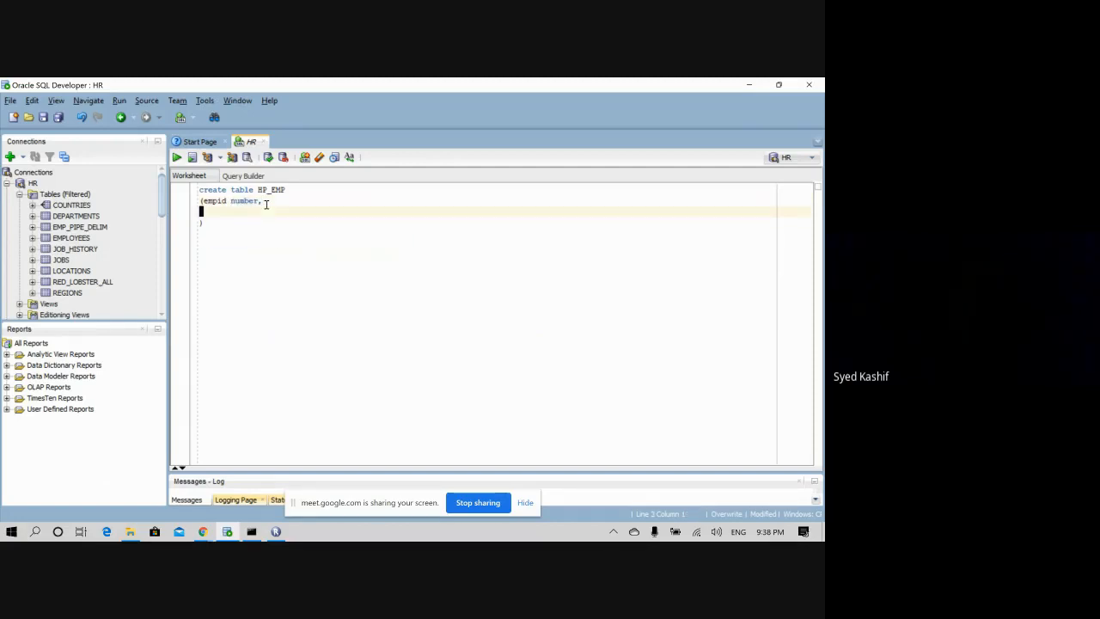
{"action": "type", "text": "name varchar2"}
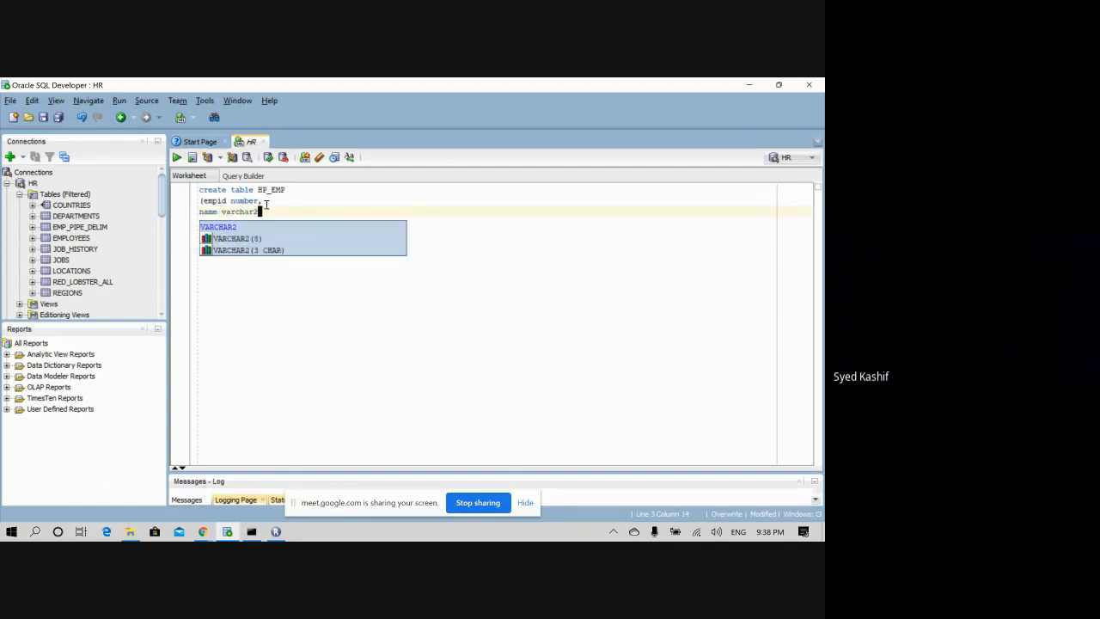
{"action": "key", "text": "Escape"}
{"action": "type", "text": "("}
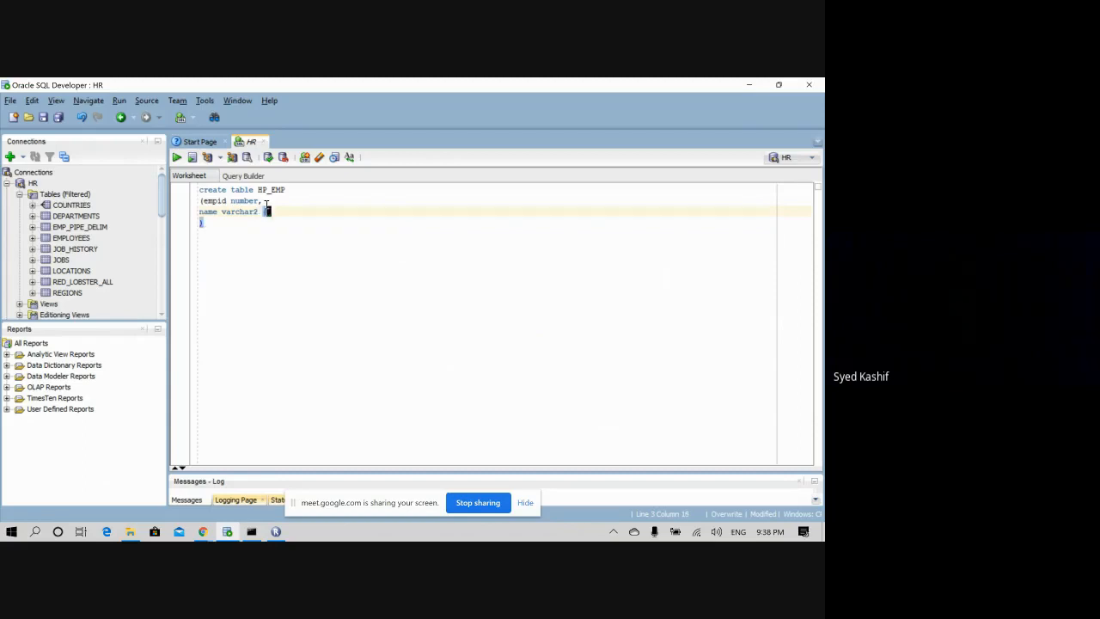
{"action": "type", "text": "25"}
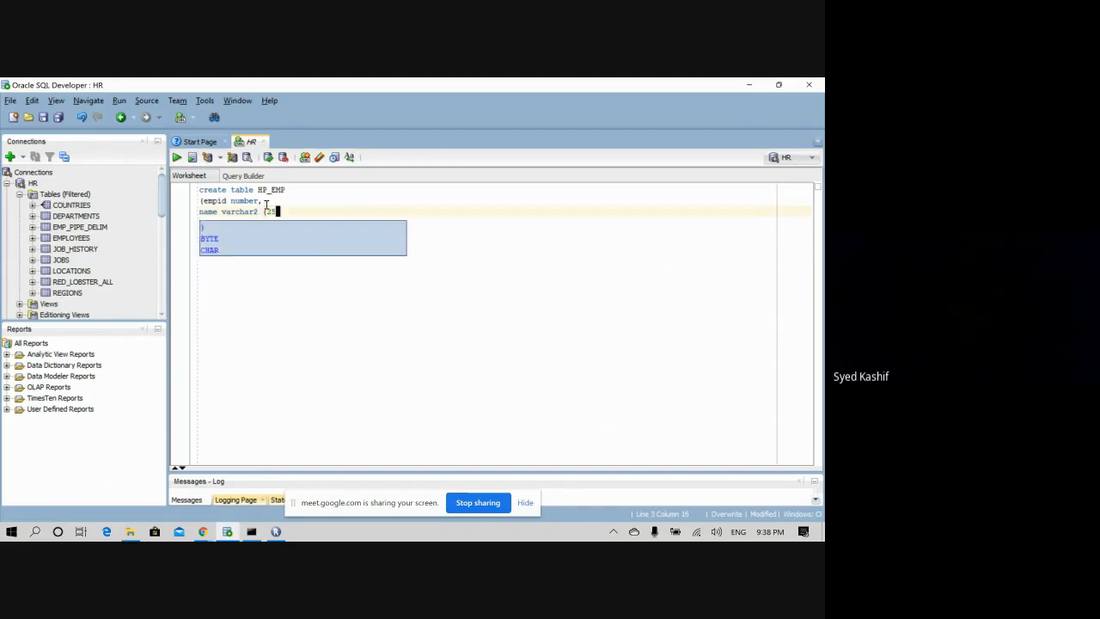
{"action": "key", "text": "Escape"}
{"action": "type", "text": ")"}
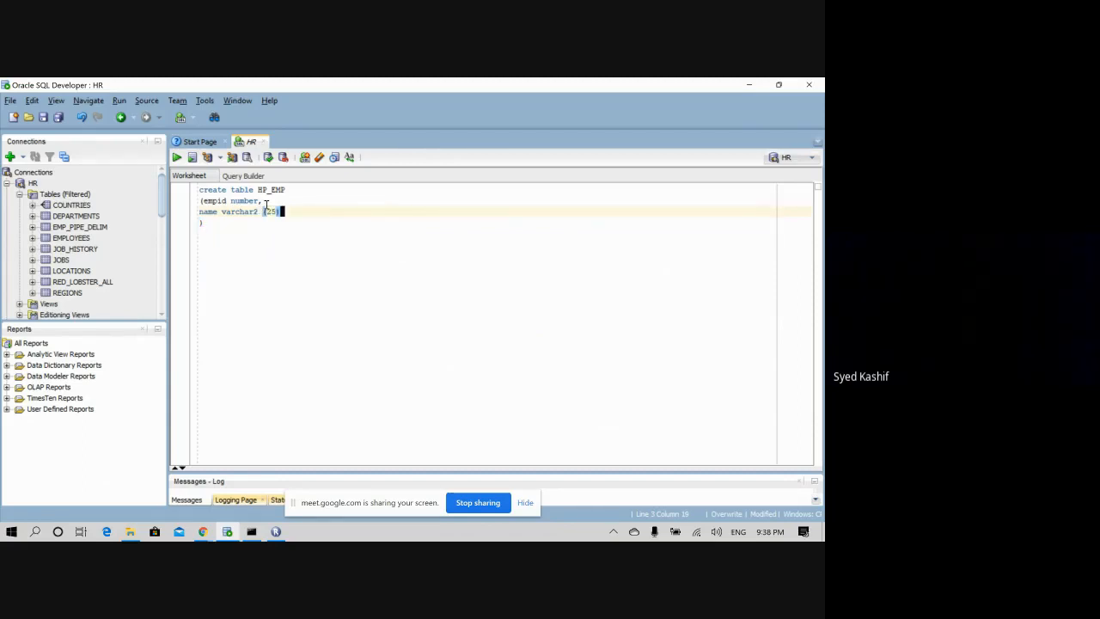
{"action": "type", "text": ","}
{"action": "key", "text": "Return"}
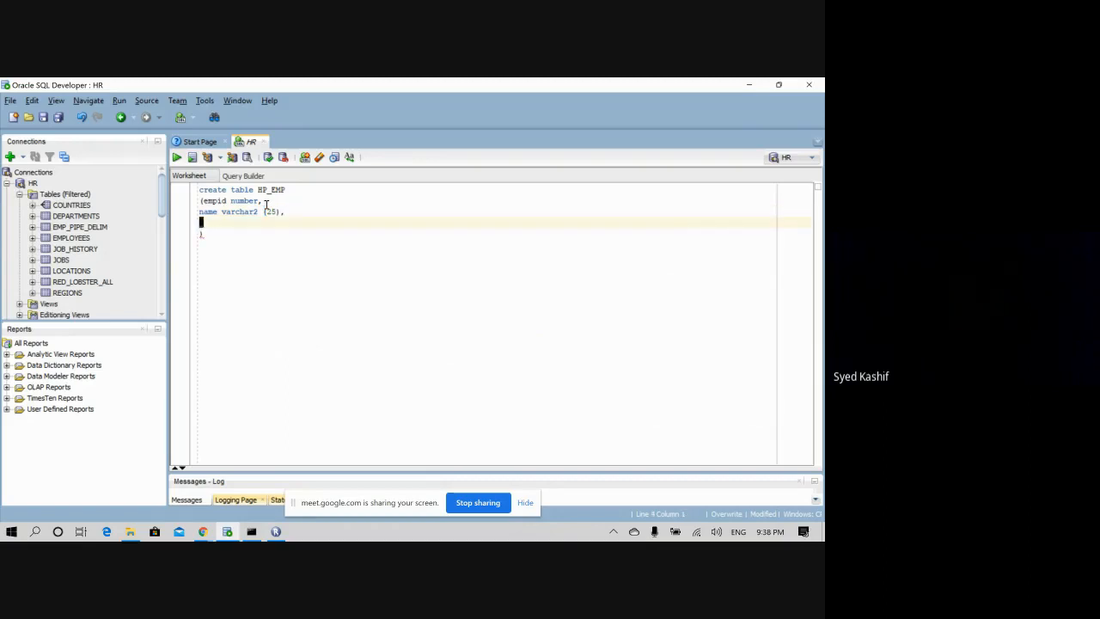
{"action": "type", "text": "de"}
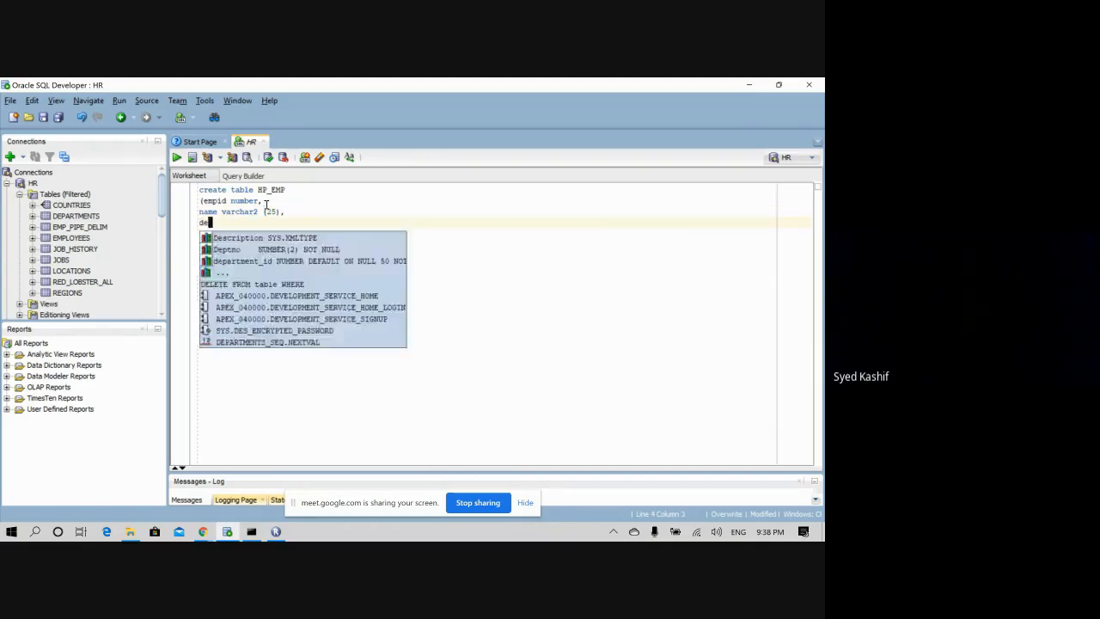
{"action": "type", "text": "ptid nu"}
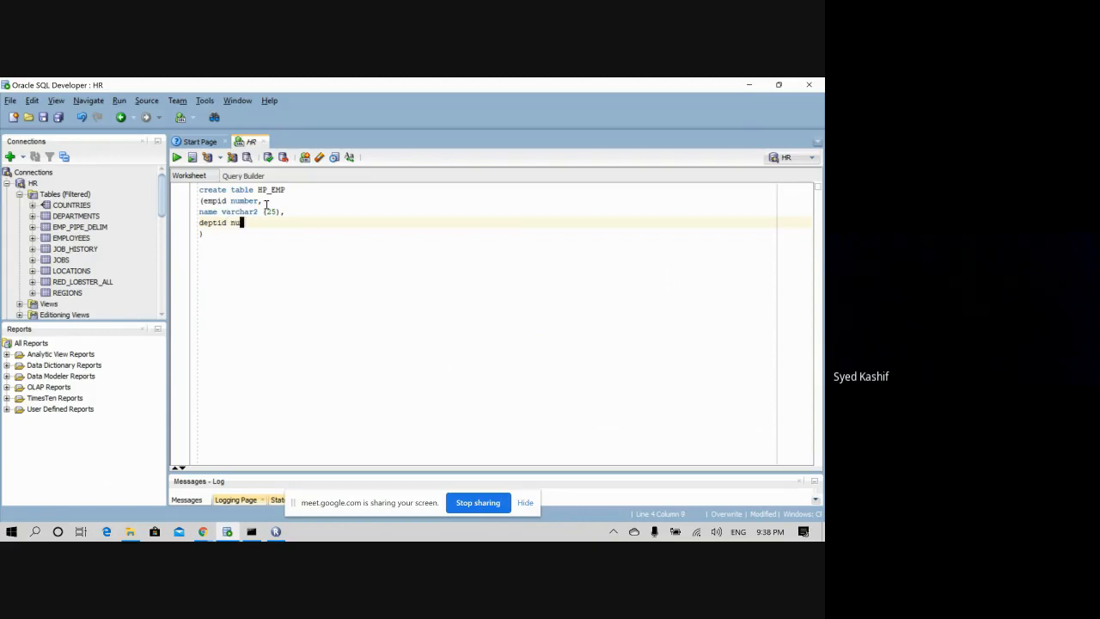
{"action": "type", "text": "mber"}
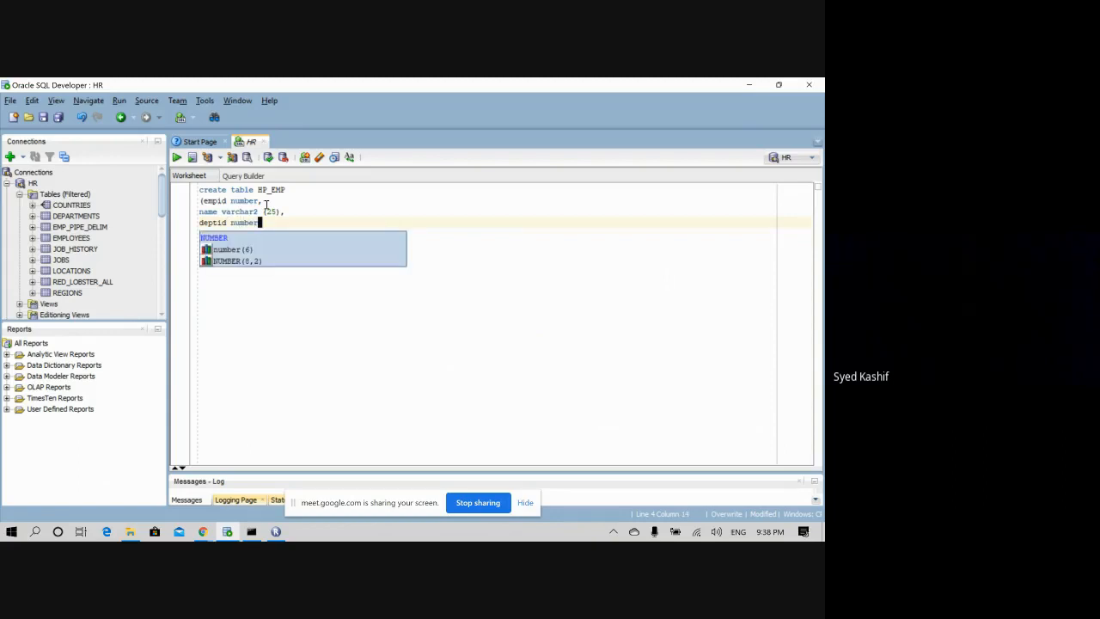
{"action": "key", "text": "Return"}
{"action": "type", "text": ")"}
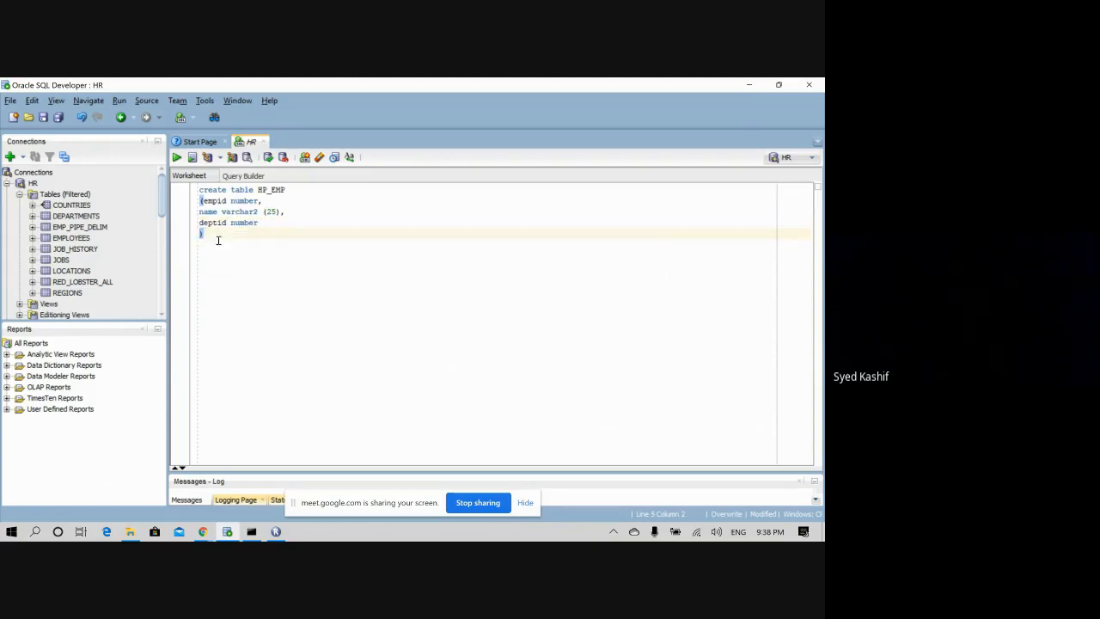
- Select the whole CREATE TABLE HP_EMP statement and run it with Ctrl+Enter
{"action": "key", "text": "shift+Up"}
{"action": "key", "text": "shift+Up"}
{"action": "key", "text": "shift+Up"}
{"action": "key", "text": "shift+Up"}
{"action": "key", "text": "shift+Home"}
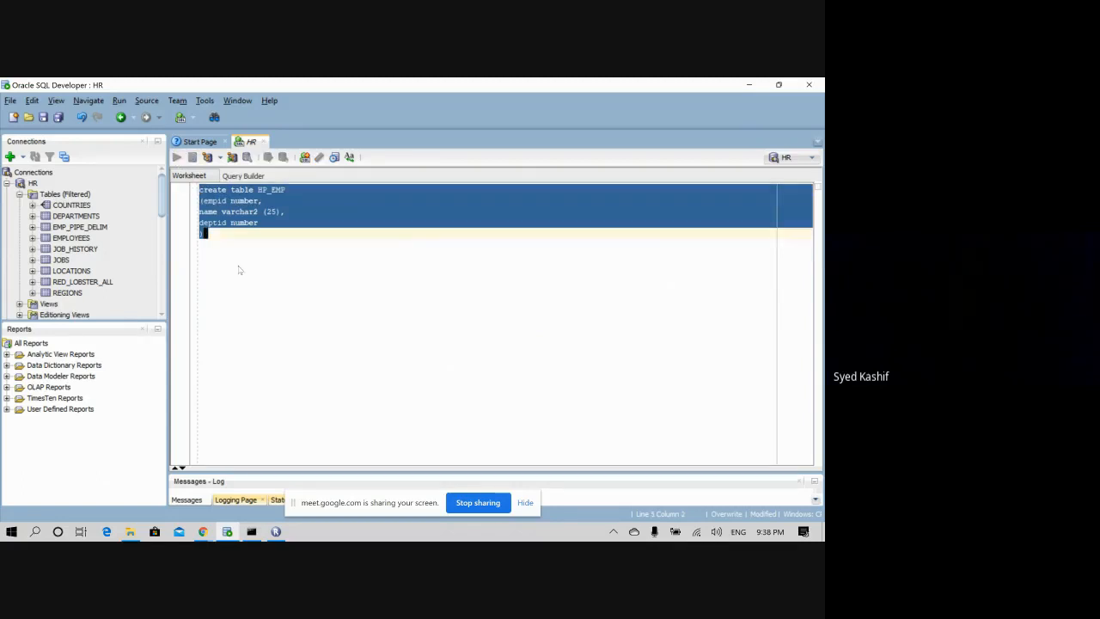
{"action": "key", "text": "ctrl+Return"}
{"action": "left_click", "coordinate": [289, 269]}
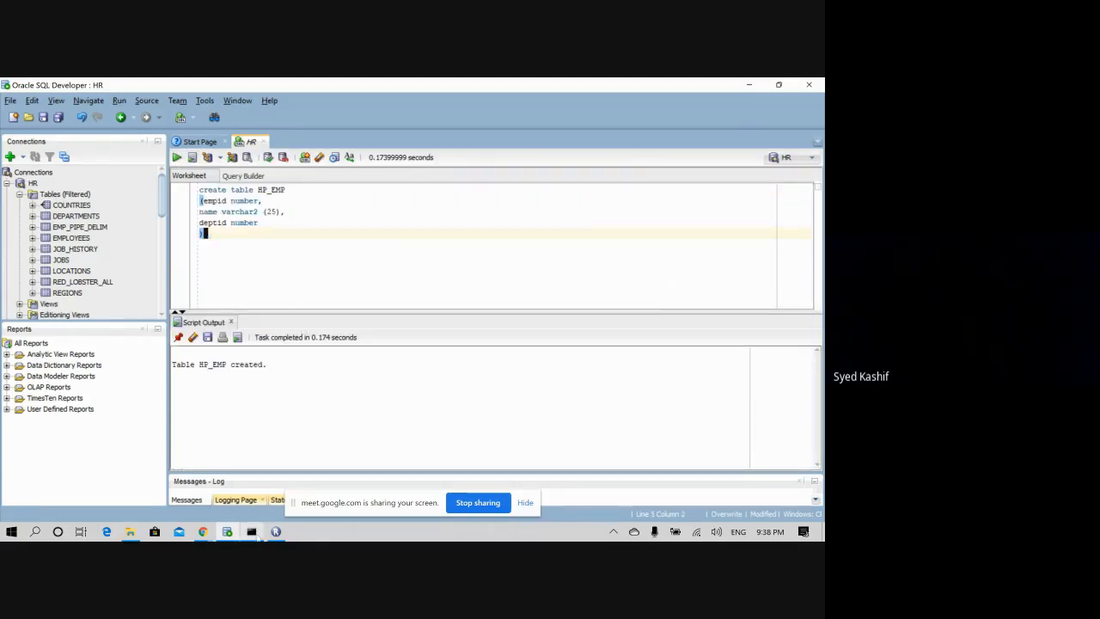
{"action": "left_click", "coordinate": [275, 531]}
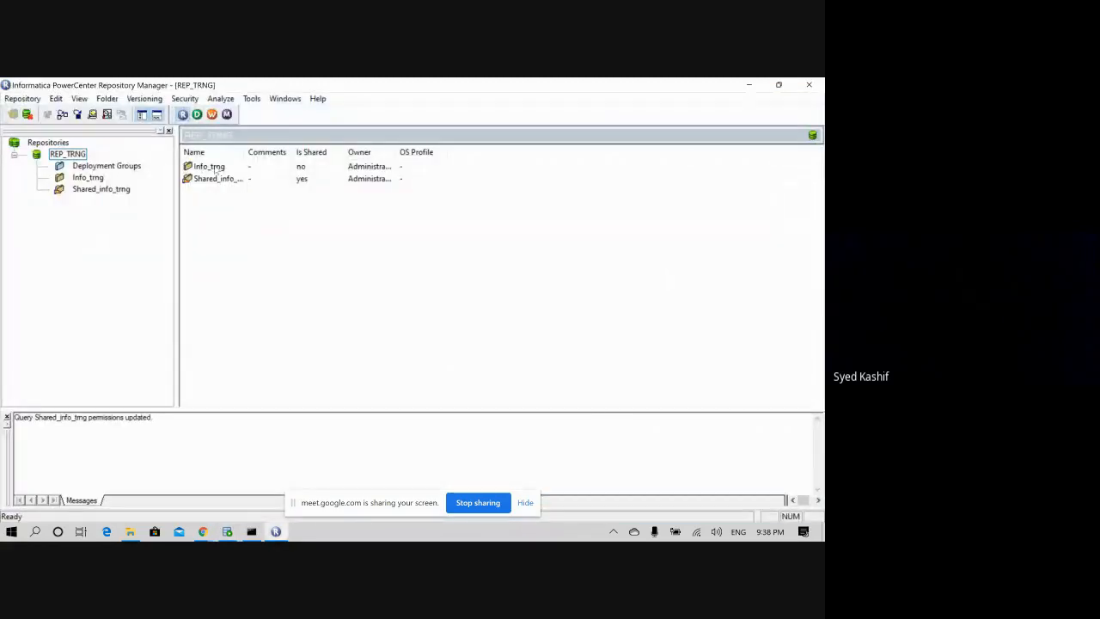
- Launch PowerCenter Designer and close Repository Manager, dismissing the improper argument error
{"action": "left_click", "coordinate": [276, 531]}
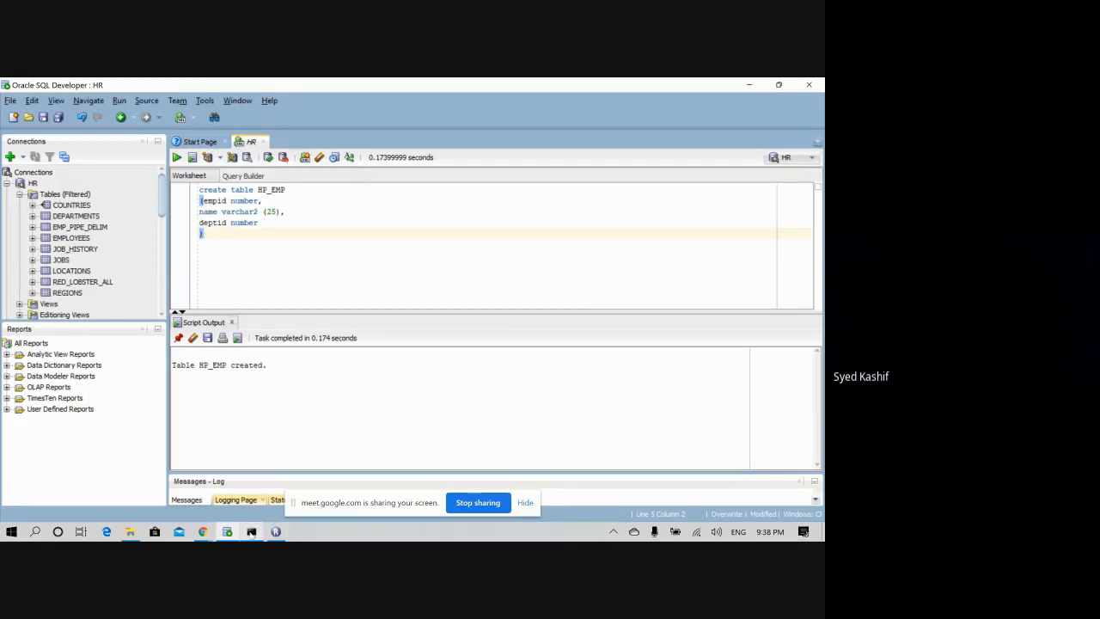
{"action": "left_click", "coordinate": [276, 531]}
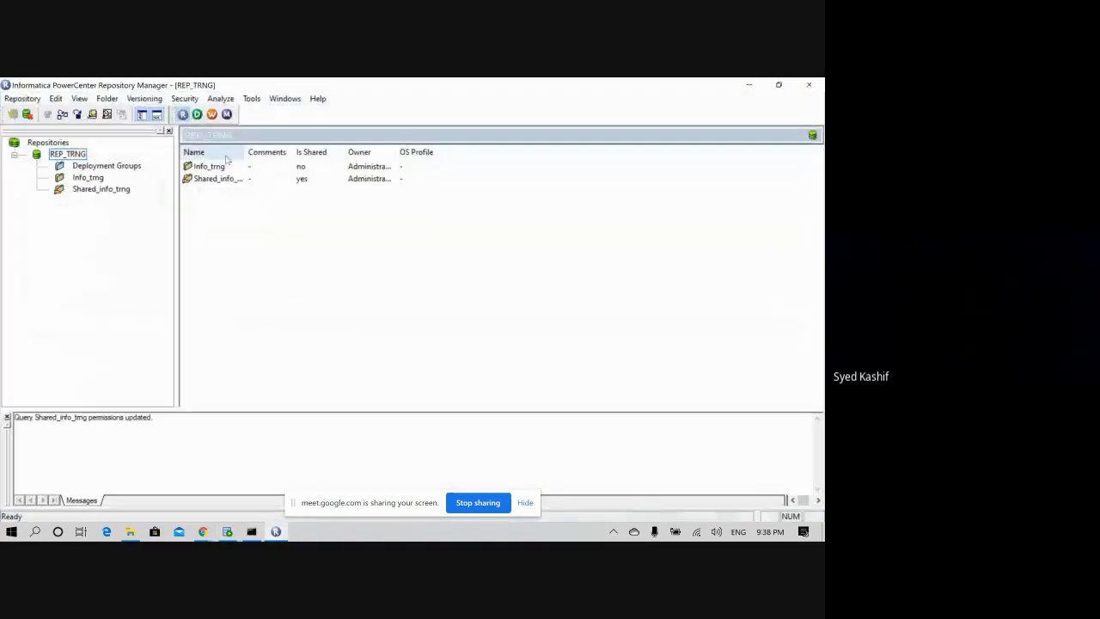
{"action": "left_click", "coordinate": [197, 115]}
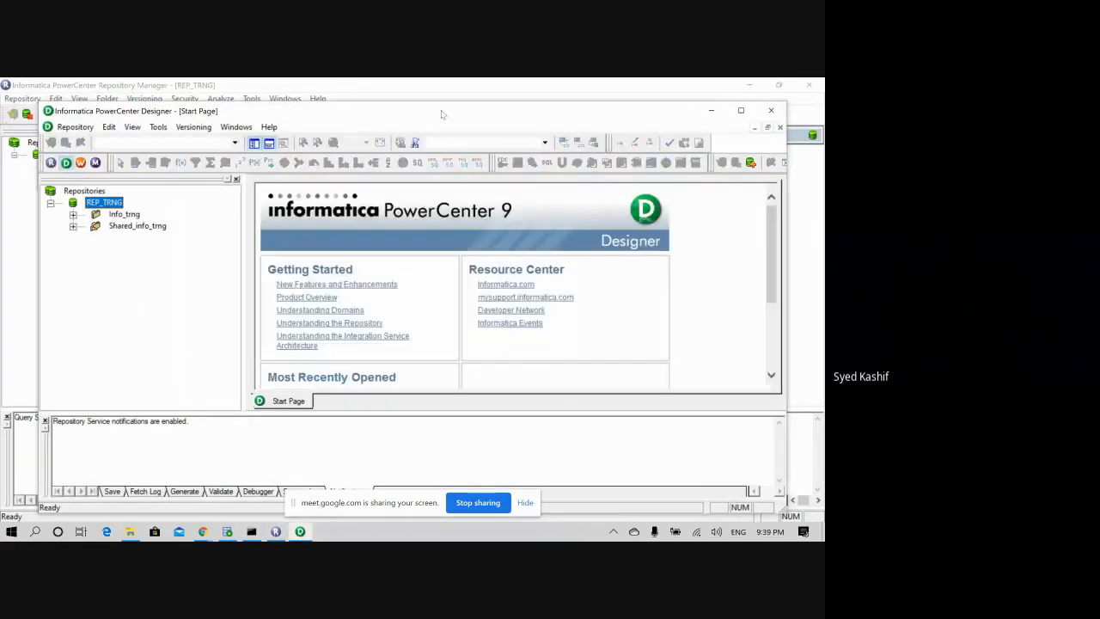
{"action": "left_click", "coordinate": [675, 85]}
{"action": "left_click", "coordinate": [807, 85]}
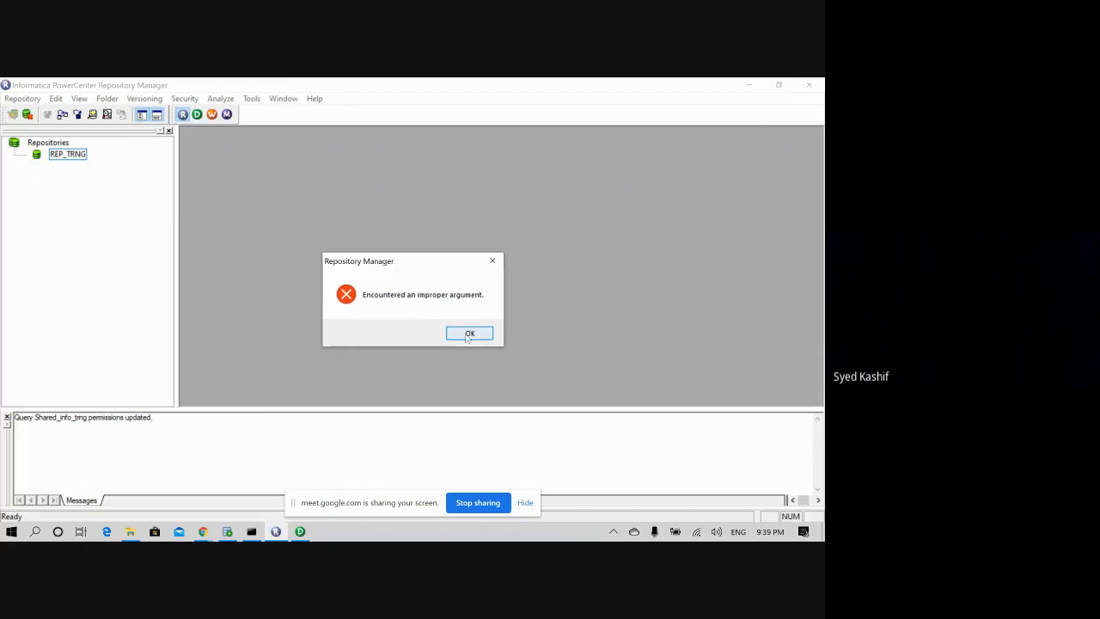
{"action": "left_click", "coordinate": [468, 334]}
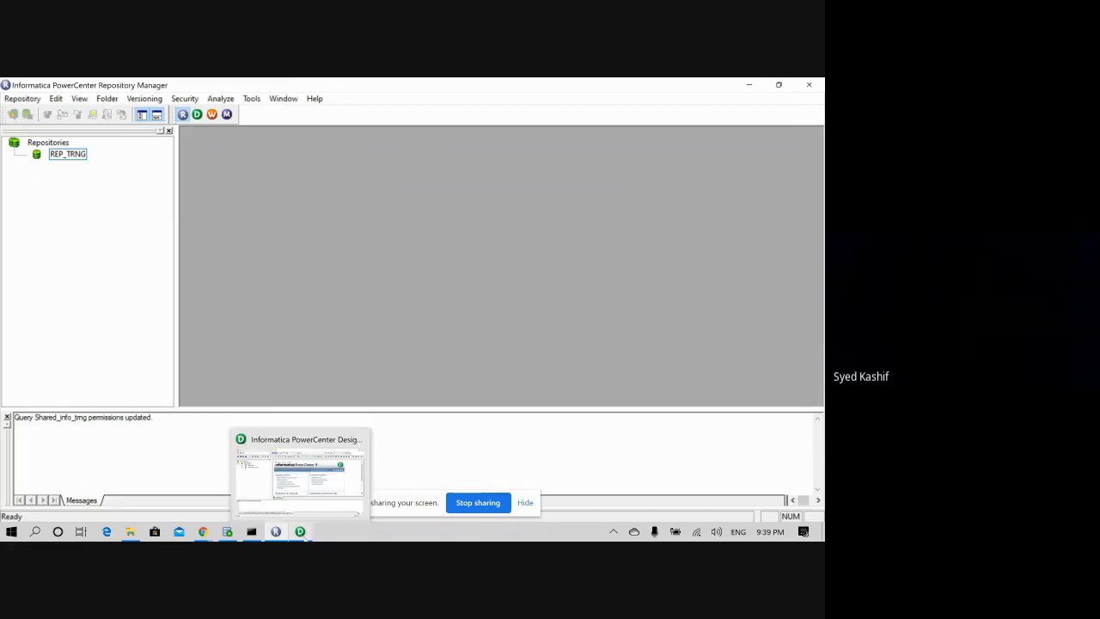
{"action": "left_click", "coordinate": [301, 532]}
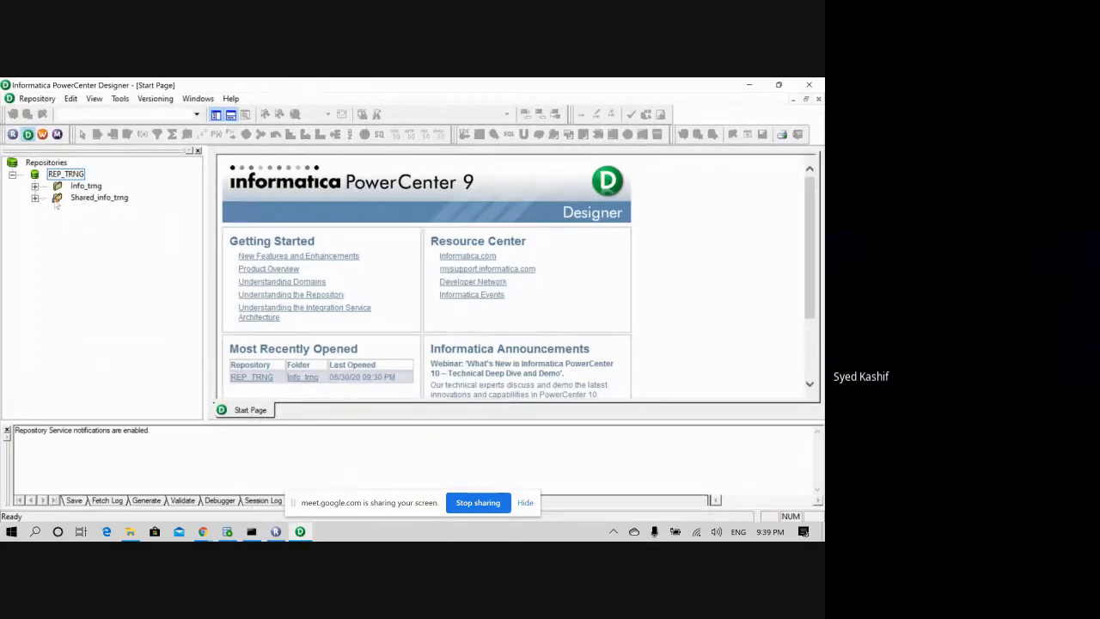
- Open the Shared_info_trng folder in the Designer workspace
{"action": "double_click", "coordinate": [86, 197]}
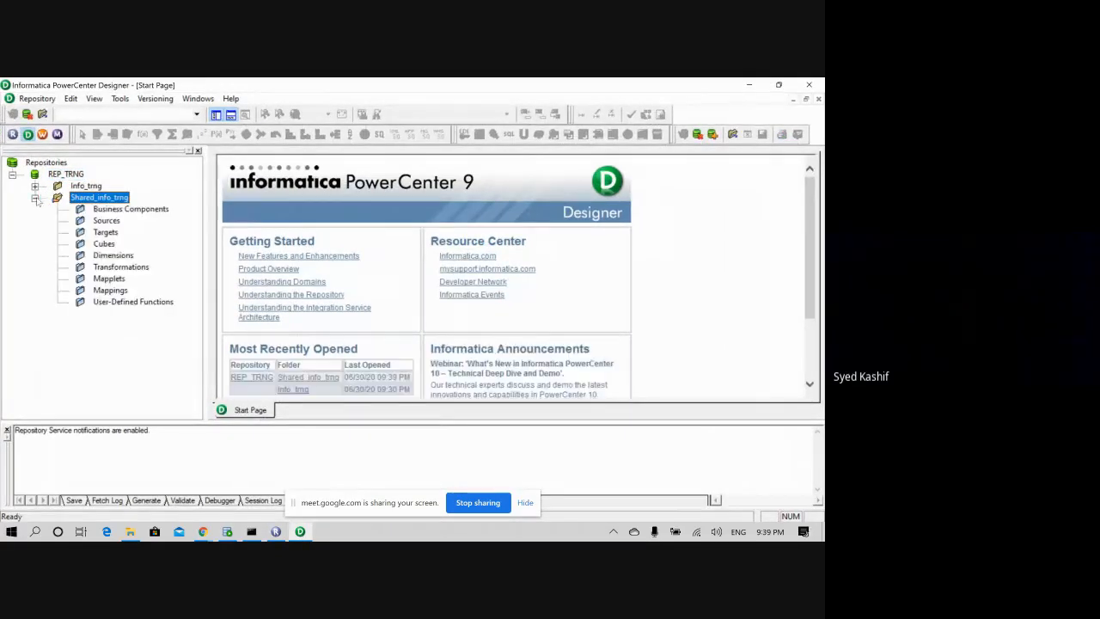
{"action": "left_click", "coordinate": [114, 222]}
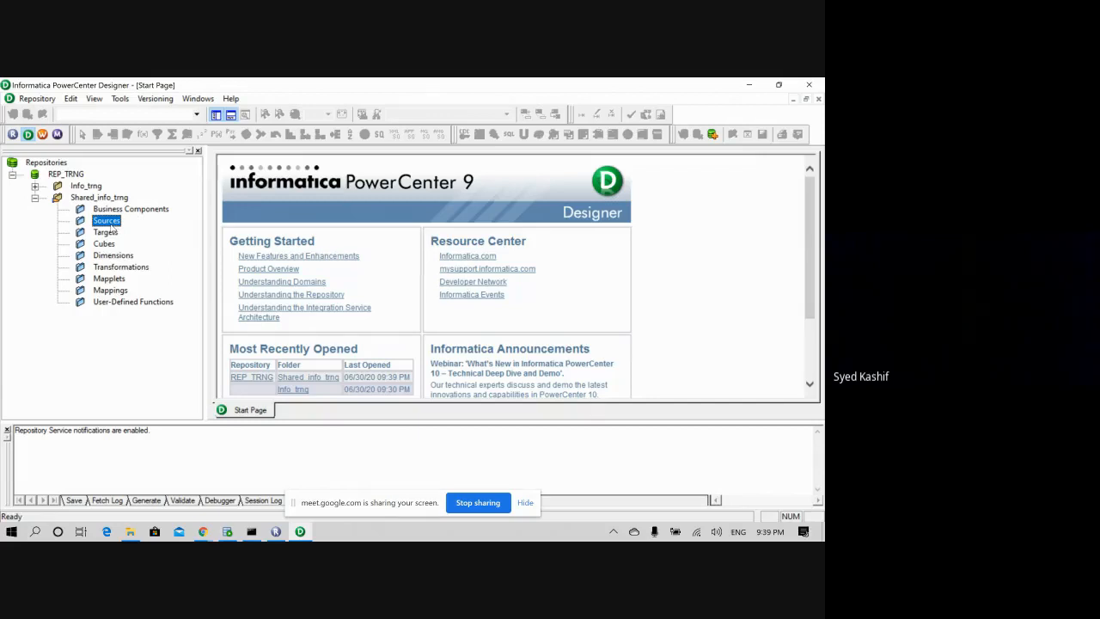
{"action": "left_click", "coordinate": [74, 197]}
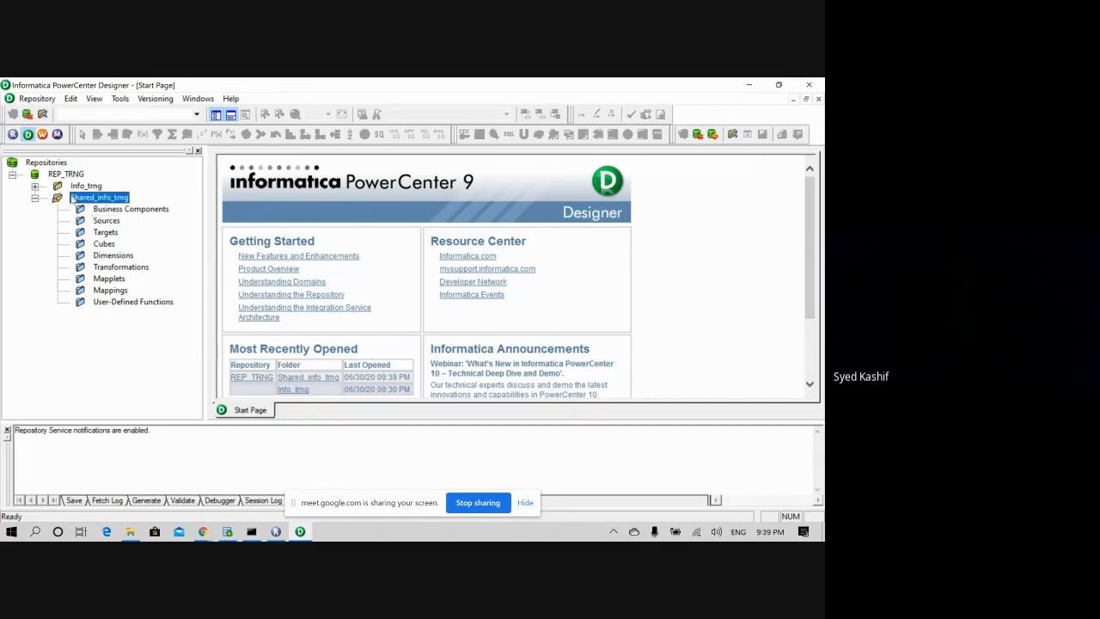
{"action": "right_click", "coordinate": [73, 197]}
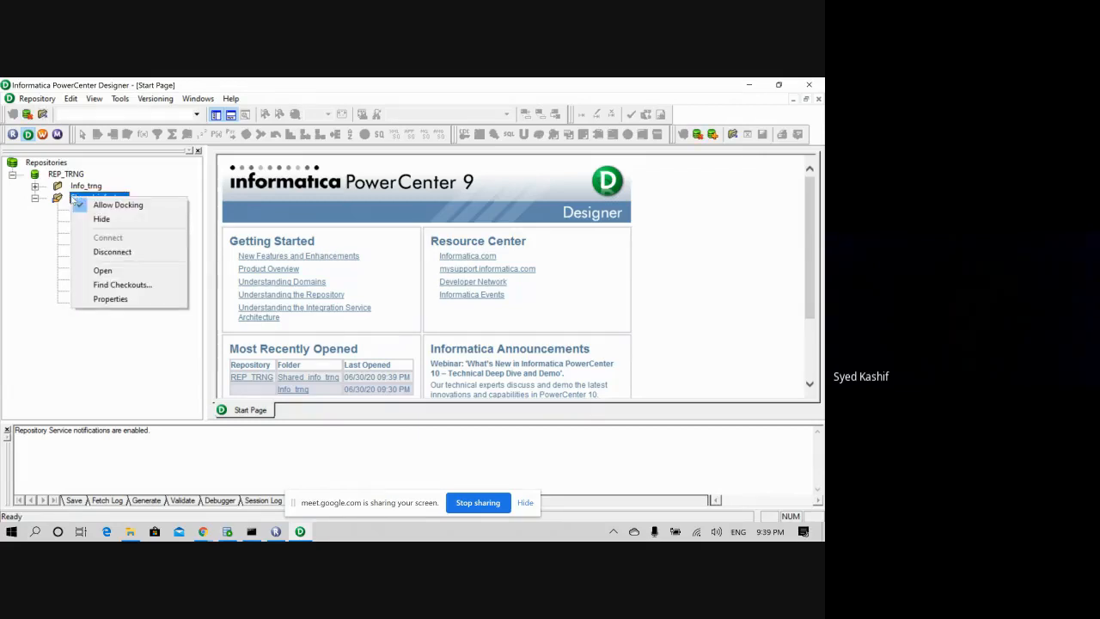
{"action": "left_click", "coordinate": [102, 270]}
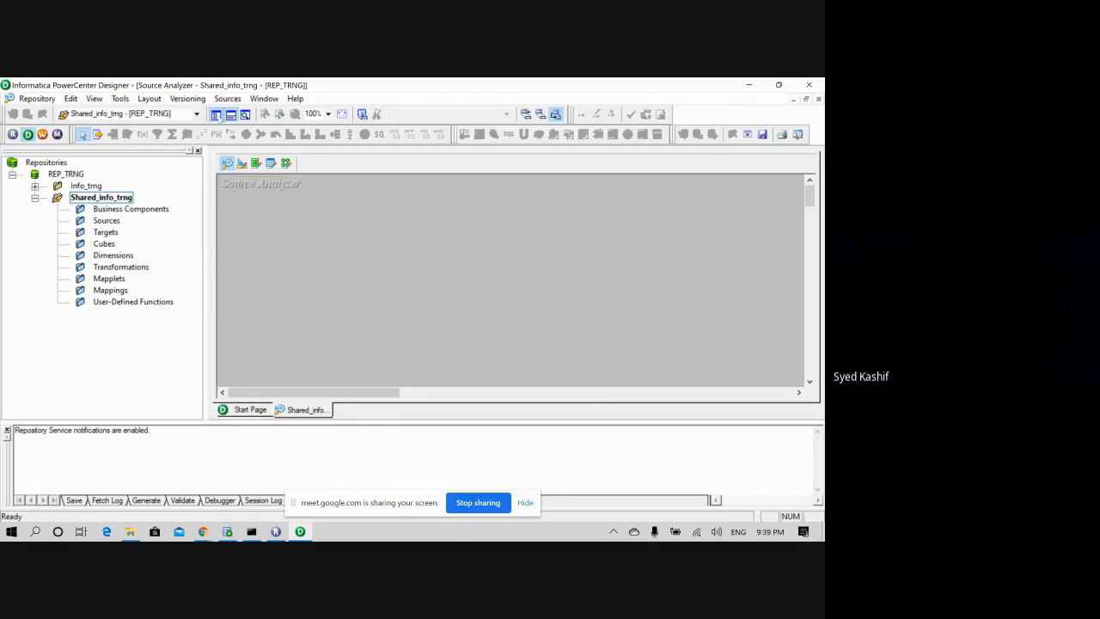
{"action": "left_click", "coordinate": [227, 98]}
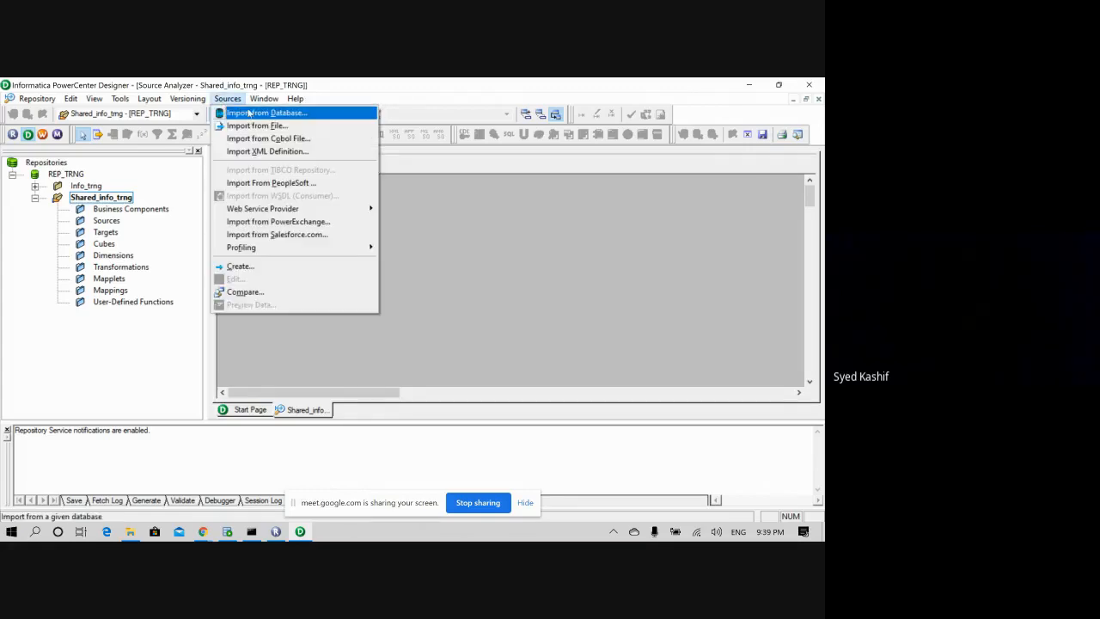
- Import HP_EMP from infa_shared\SrcFiles\HP as a flat-file source, with Files of type set to All Files
{"action": "left_click", "coordinate": [257, 125]}
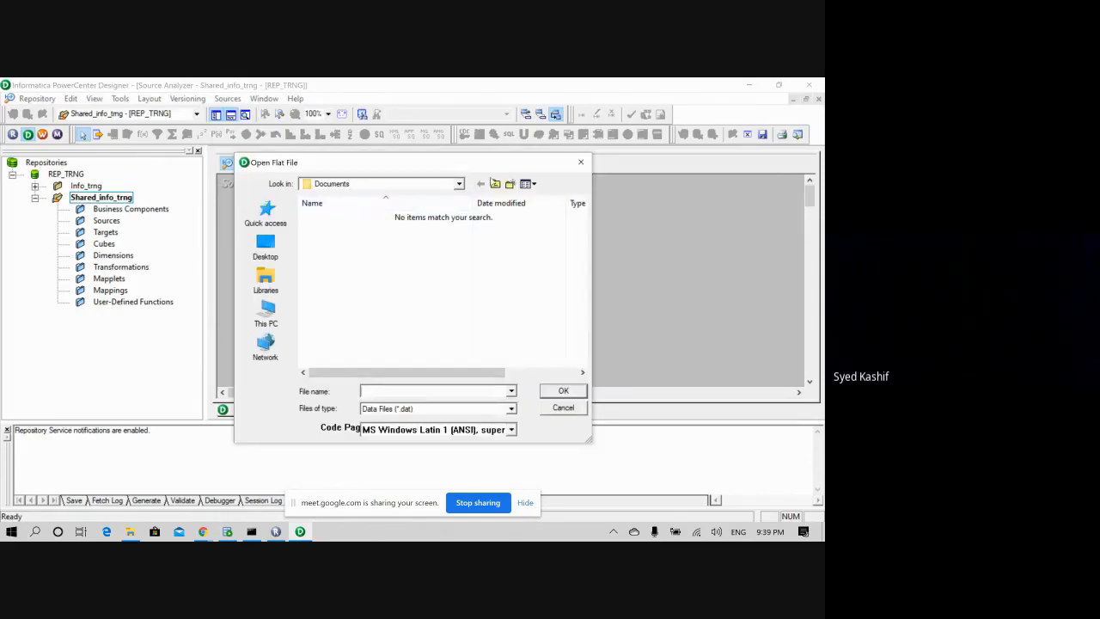
{"action": "left_click", "coordinate": [496, 184]}
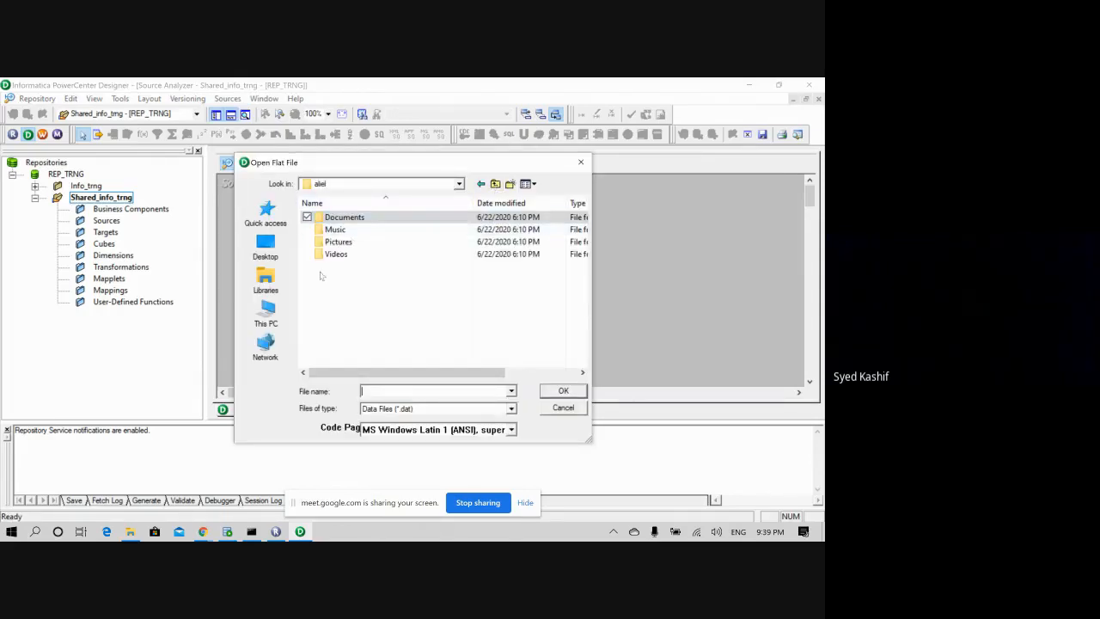
{"action": "left_click", "coordinate": [265, 313]}
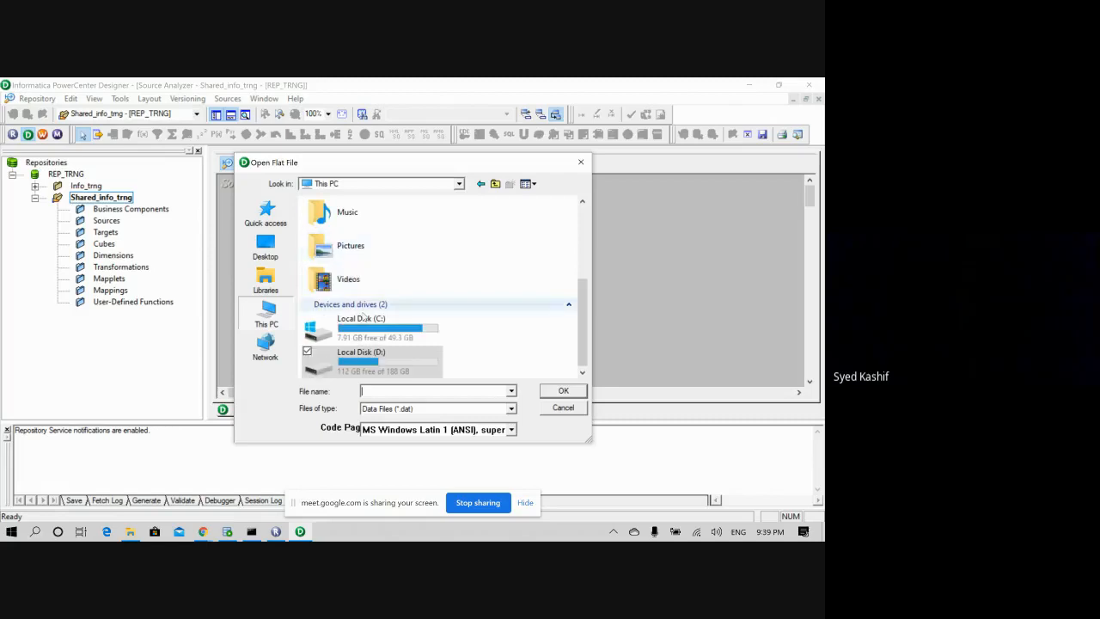
{"action": "scroll", "coordinate": [440, 326], "scroll_direction": "up", "scroll_amount": 2}
{"action": "left_click", "coordinate": [265, 214]}
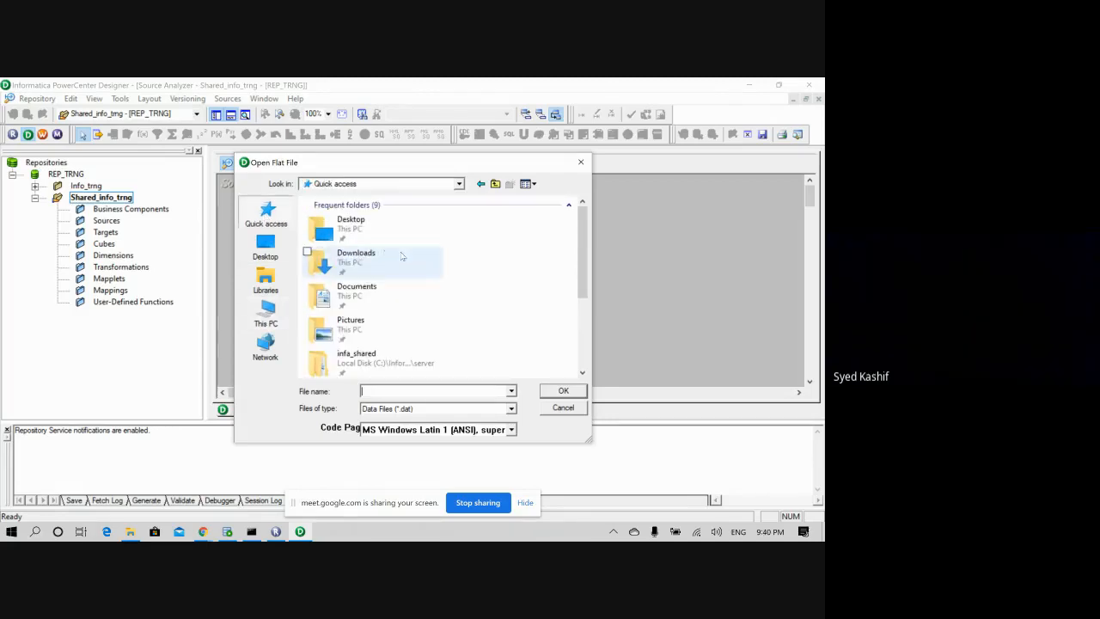
{"action": "scroll", "coordinate": [374, 295], "scroll_direction": "down", "scroll_amount": 3}
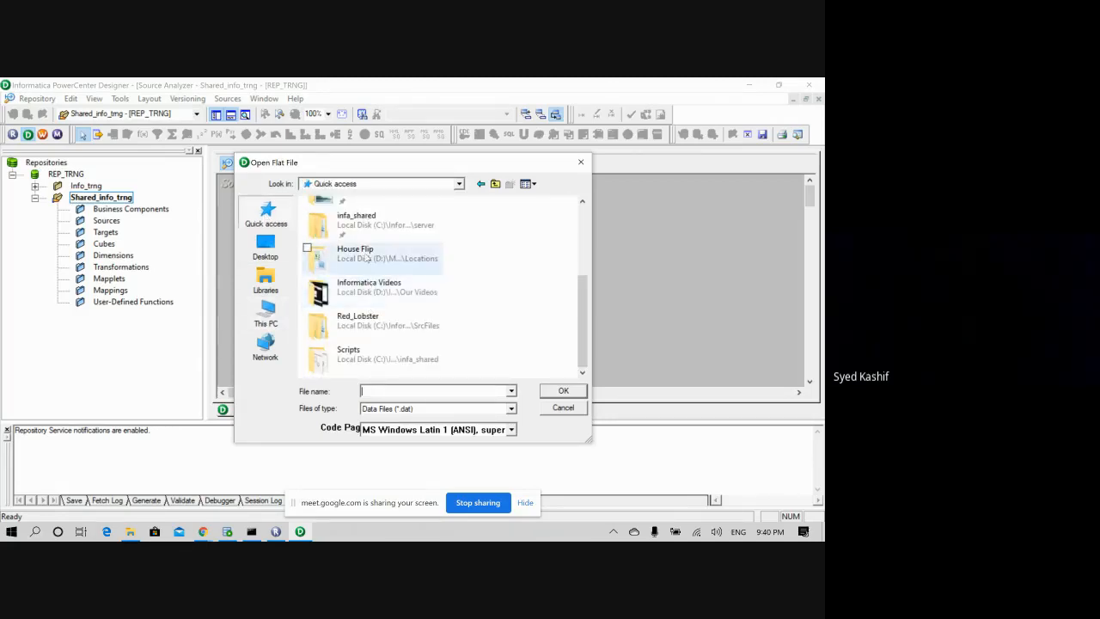
{"action": "double_click", "coordinate": [363, 225]}
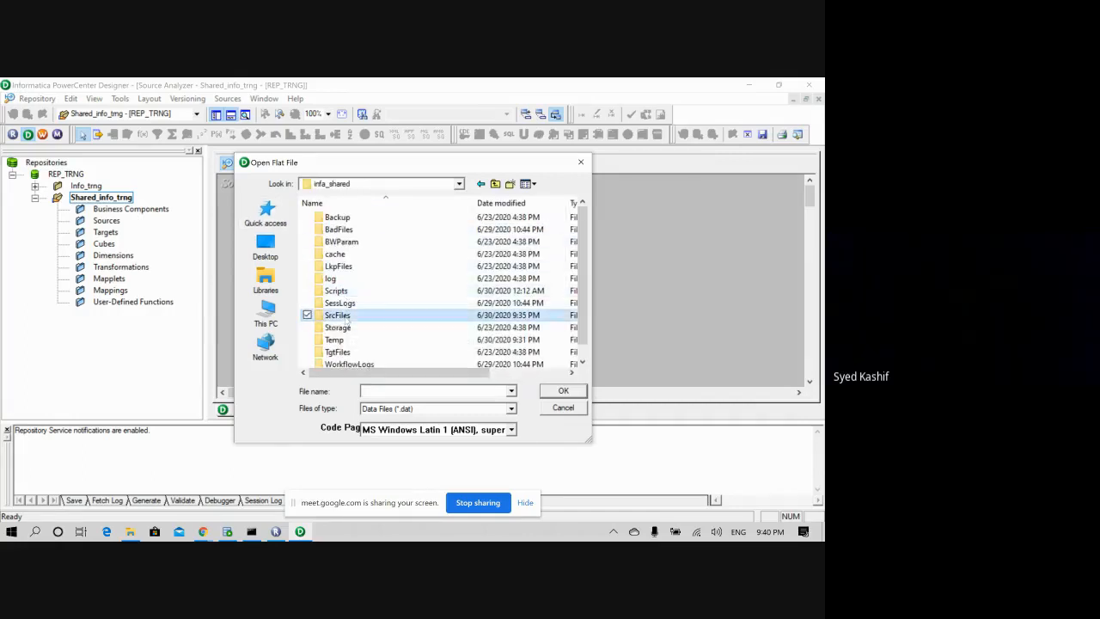
{"action": "double_click", "coordinate": [335, 315]}
{"action": "double_click", "coordinate": [330, 218]}
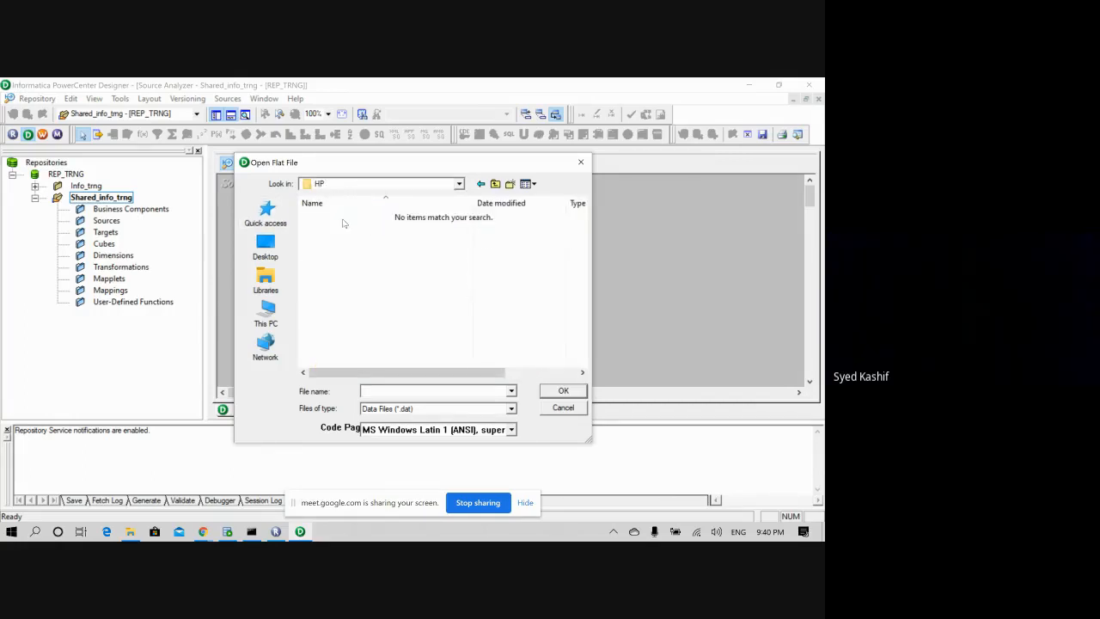
{"action": "left_click", "coordinate": [510, 409]}
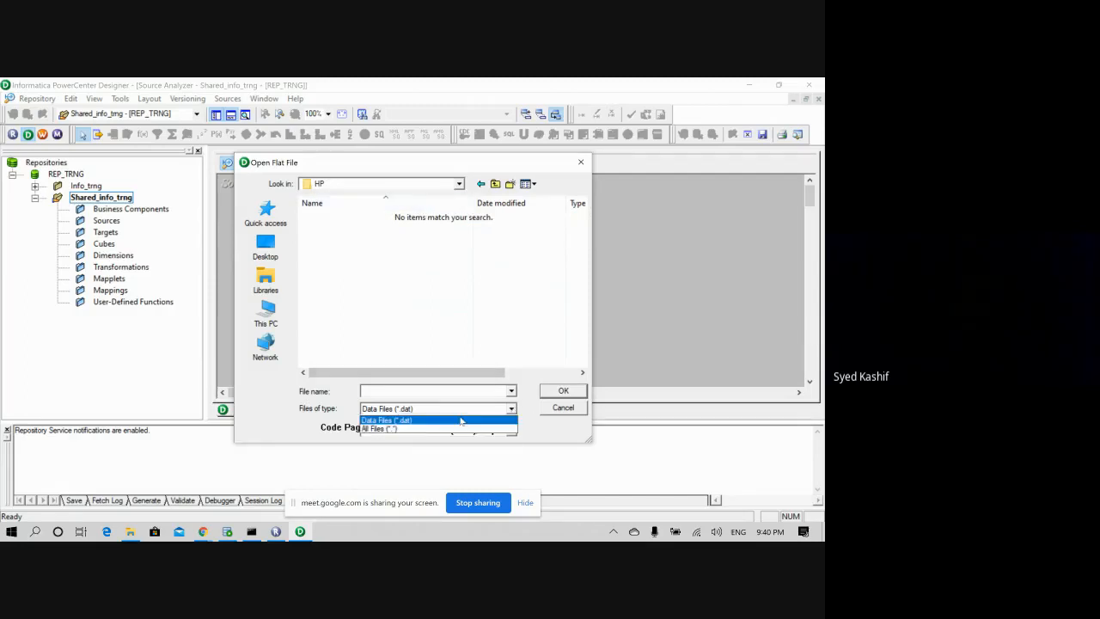
{"action": "left_click", "coordinate": [438, 429]}
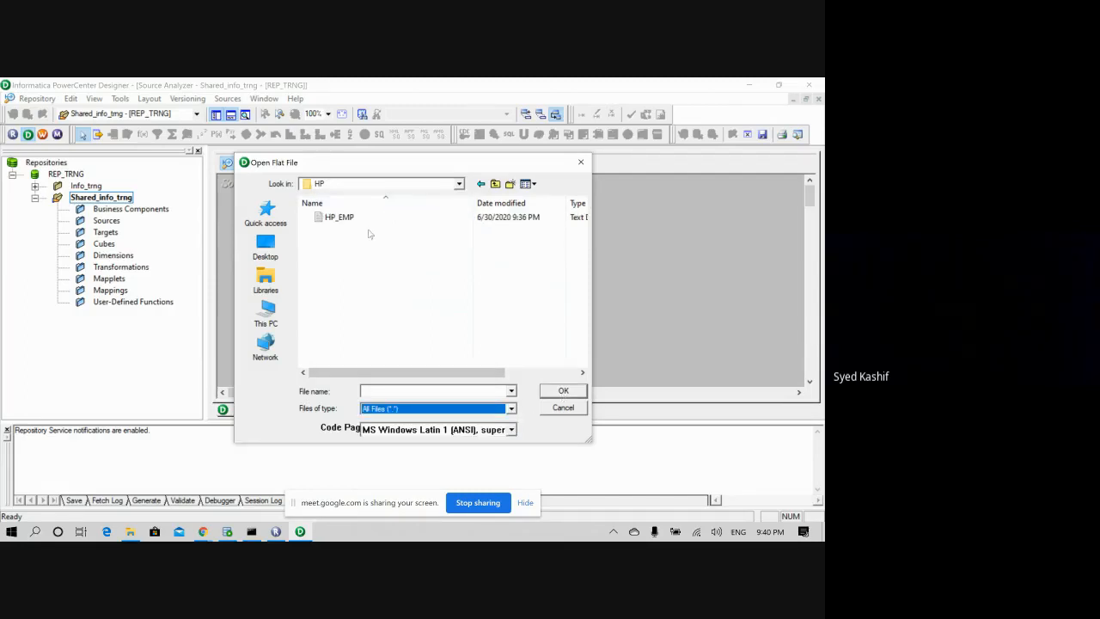
{"action": "left_click", "coordinate": [338, 217]}
{"action": "left_click", "coordinate": [563, 391]}
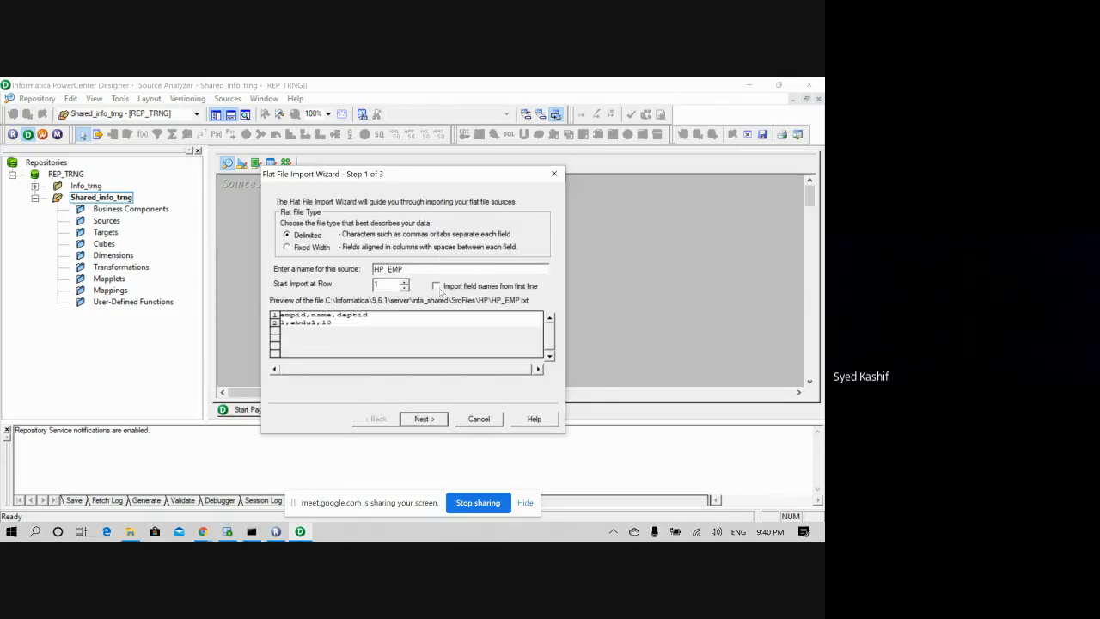
- Finish the flat-file wizard using first-line field names, then save the HP_EMP source with Ctrl+S
{"action": "left_click", "coordinate": [435, 286]}
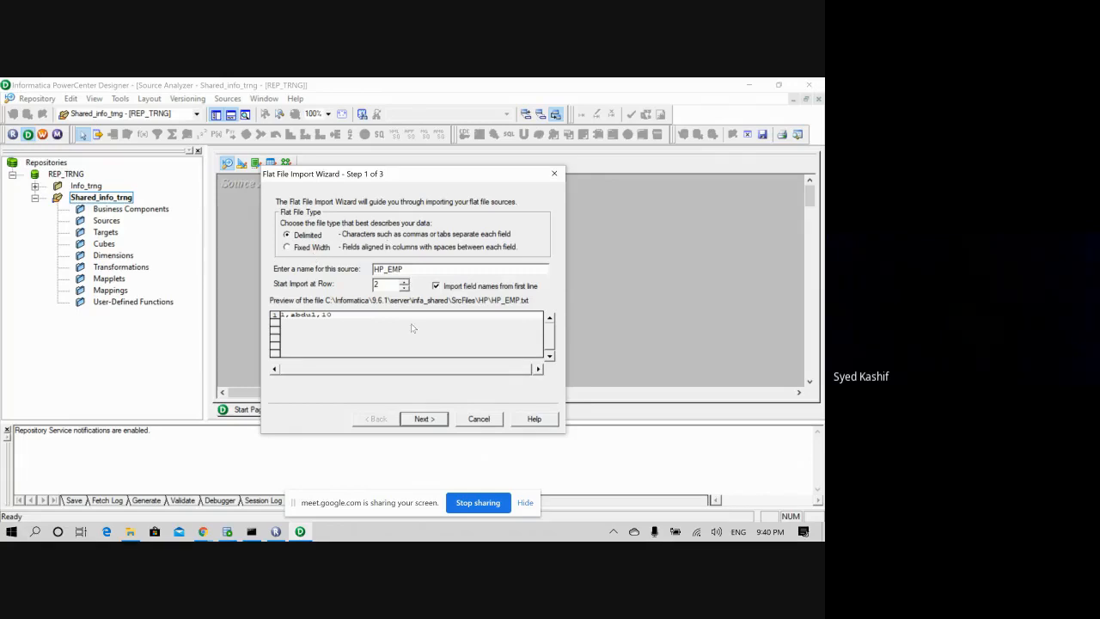
{"action": "left_click", "coordinate": [425, 420]}
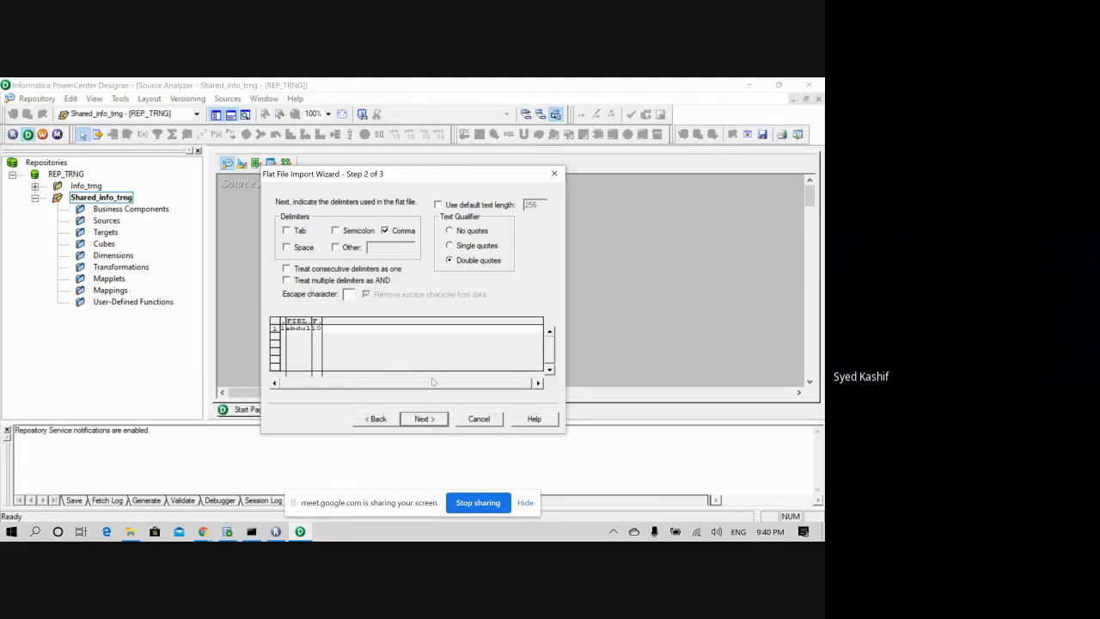
{"action": "left_click", "coordinate": [424, 419]}
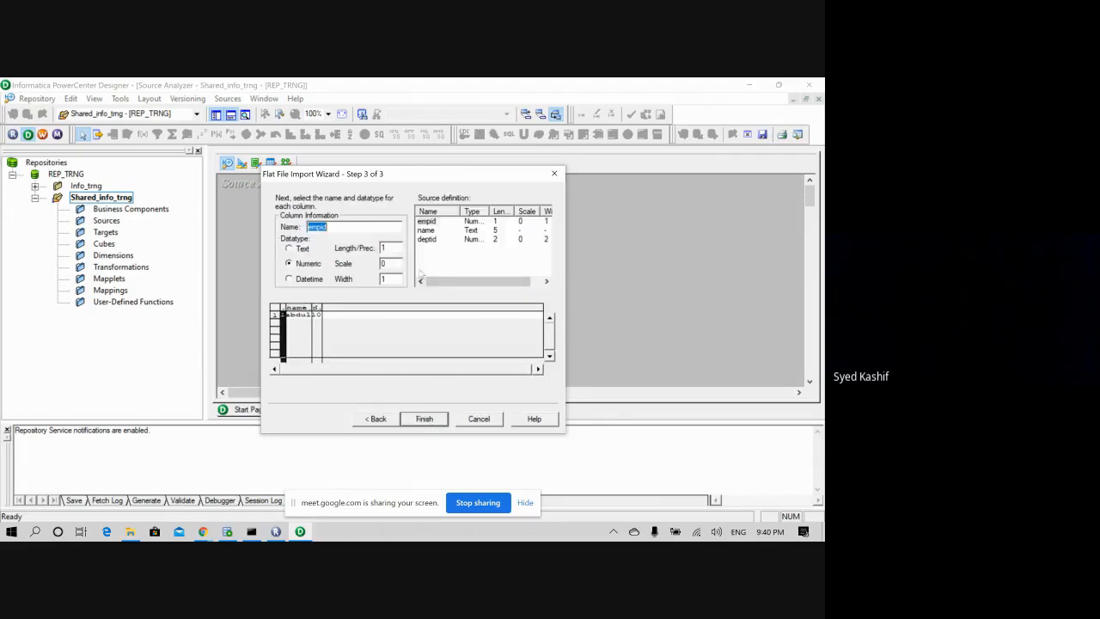
{"action": "left_click", "coordinate": [434, 420]}
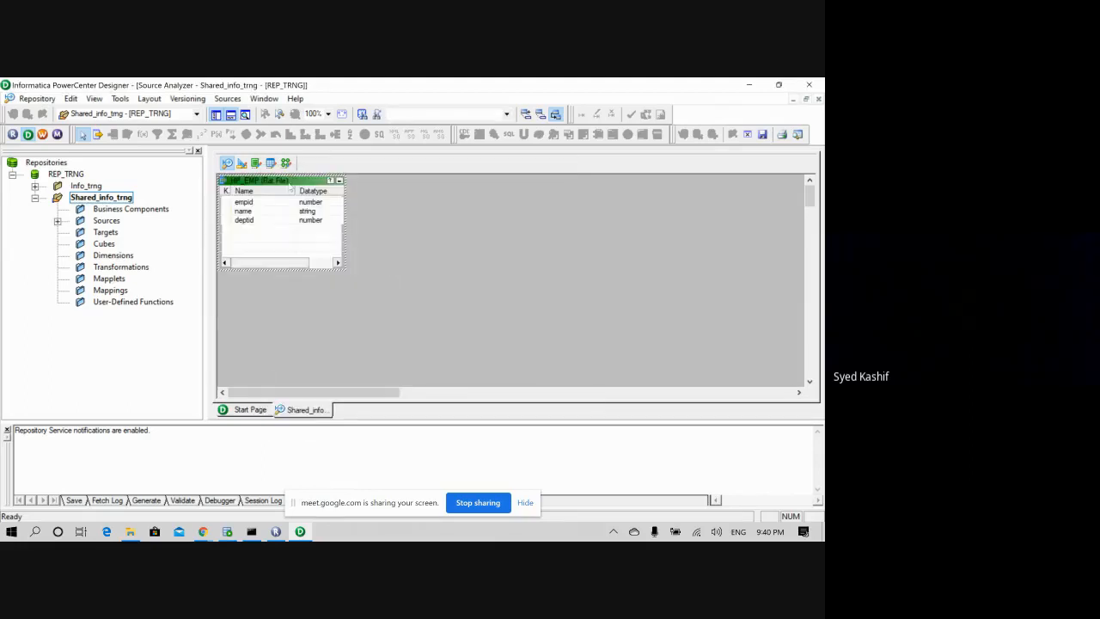
{"action": "left_click_drag", "start_coordinate": [290, 184], "coordinate": [321, 237]}
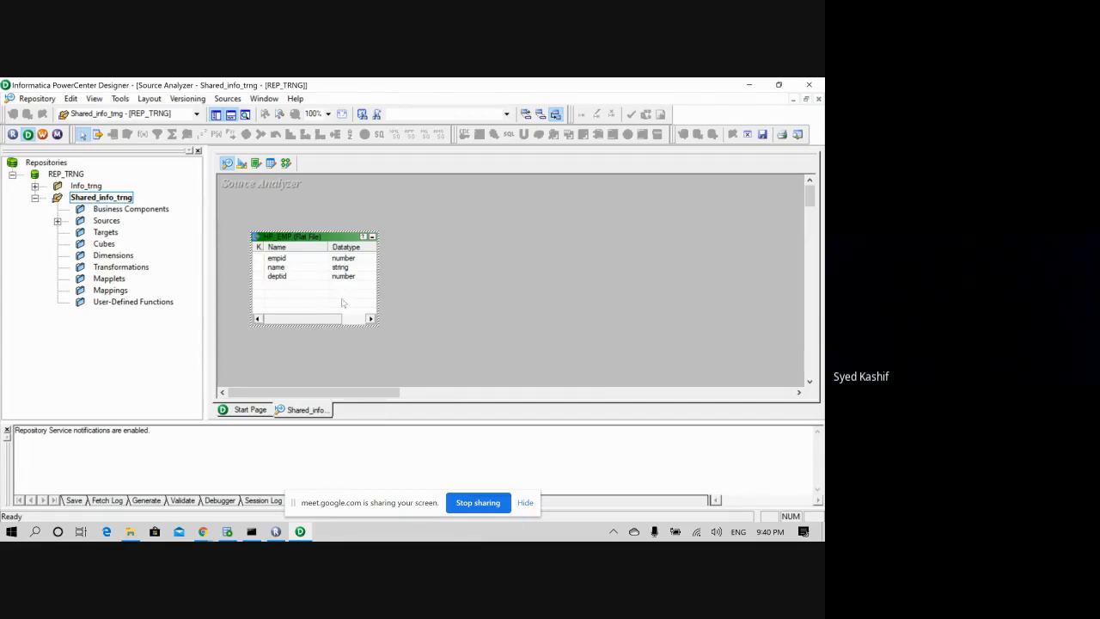
{"action": "key", "text": "ctrl+s"}
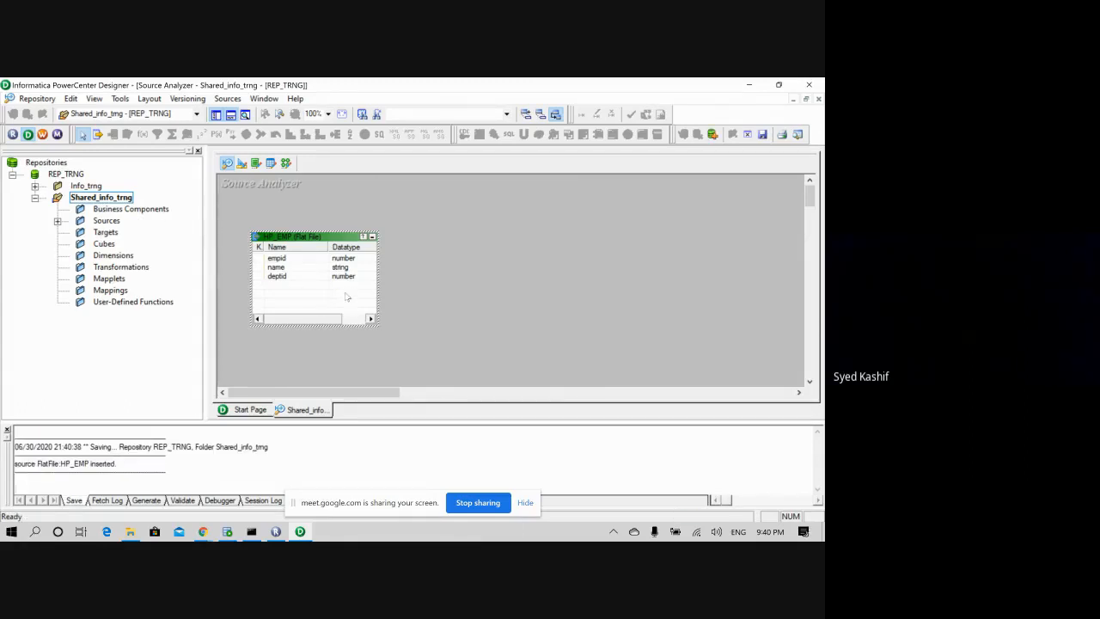
{"action": "left_click", "coordinate": [106, 233]}
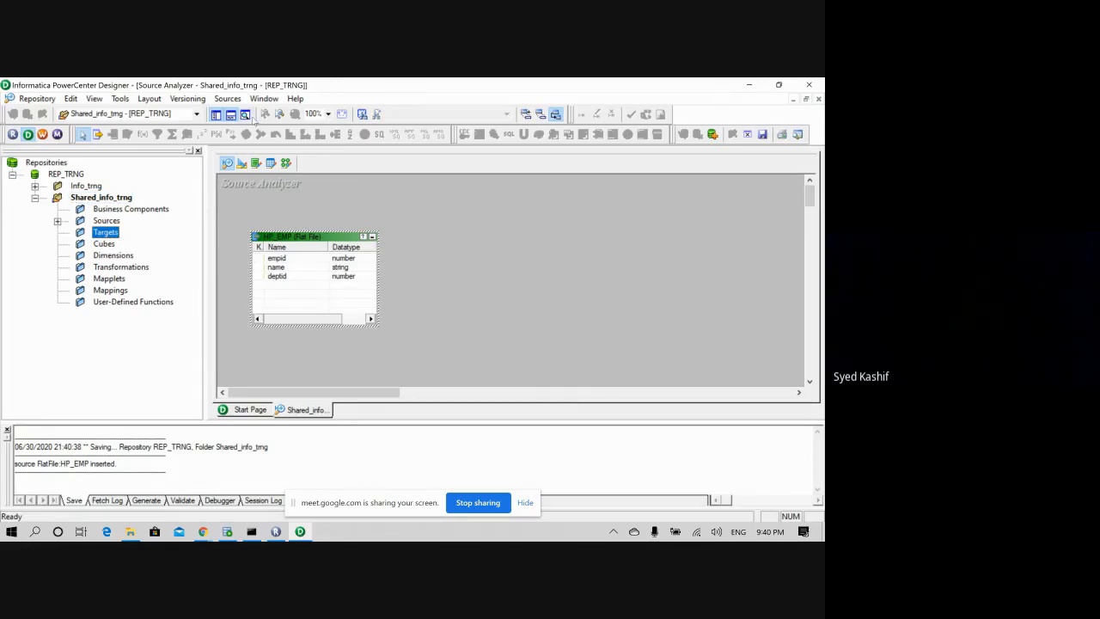
{"action": "right_click", "coordinate": [106, 234]}
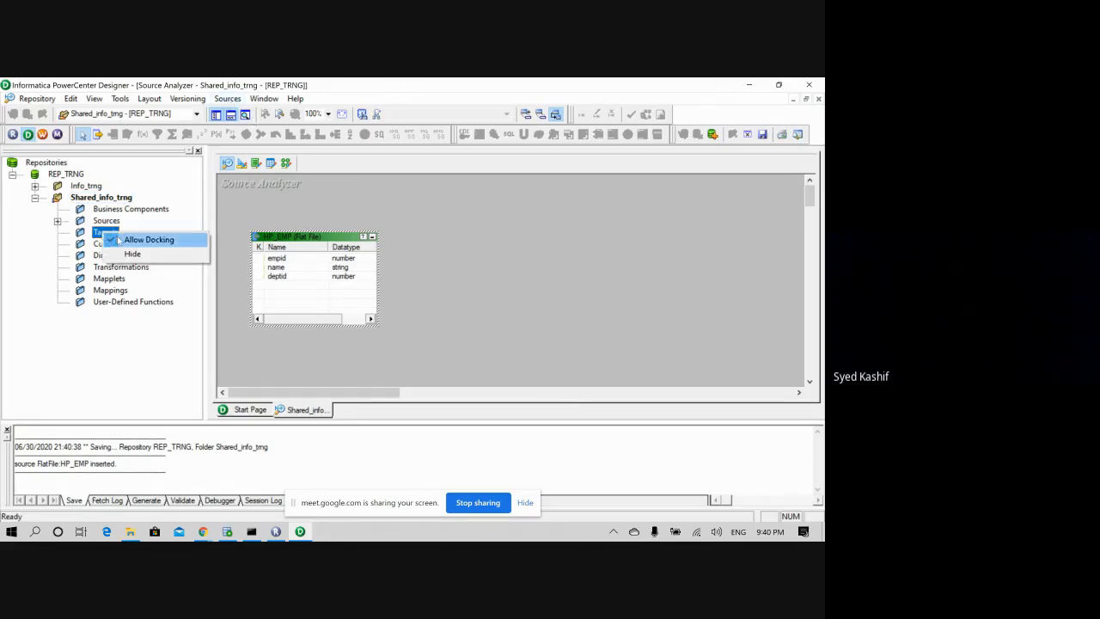
{"action": "left_click", "coordinate": [95, 234]}
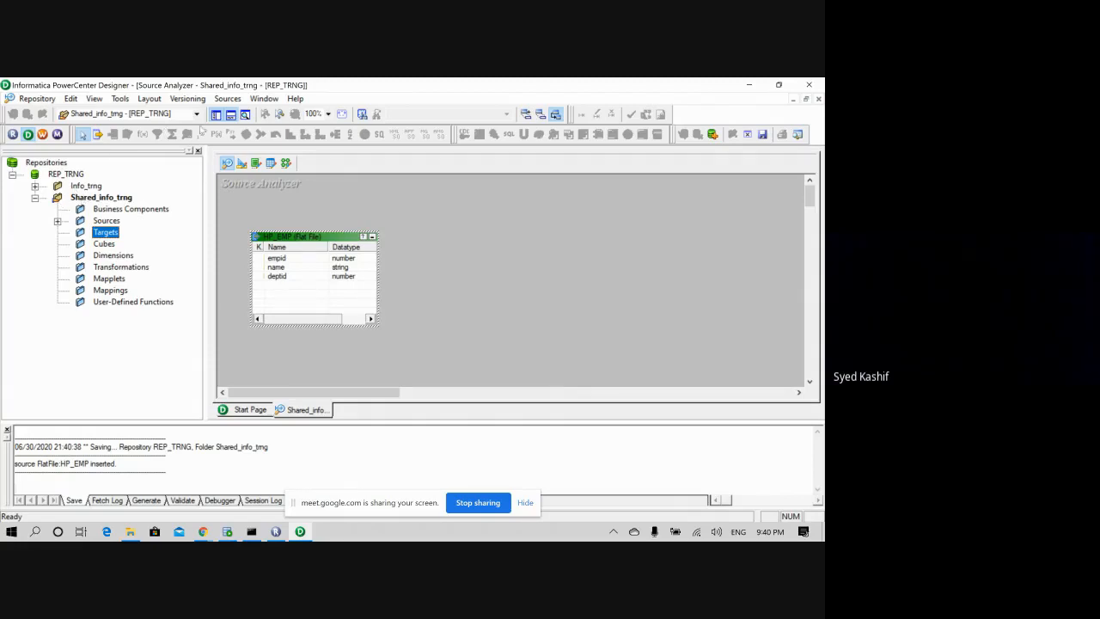
- In Target Designer, import the HP_EMP table from the Oracle HR schema as a target definition
{"action": "left_click", "coordinate": [240, 165]}
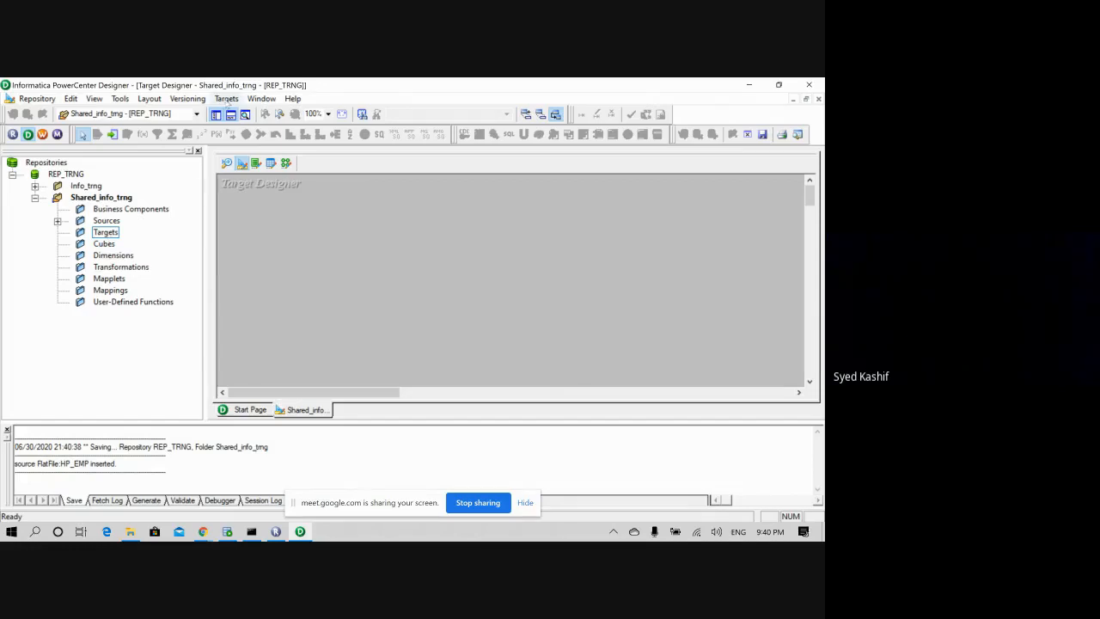
{"action": "left_click", "coordinate": [226, 98]}
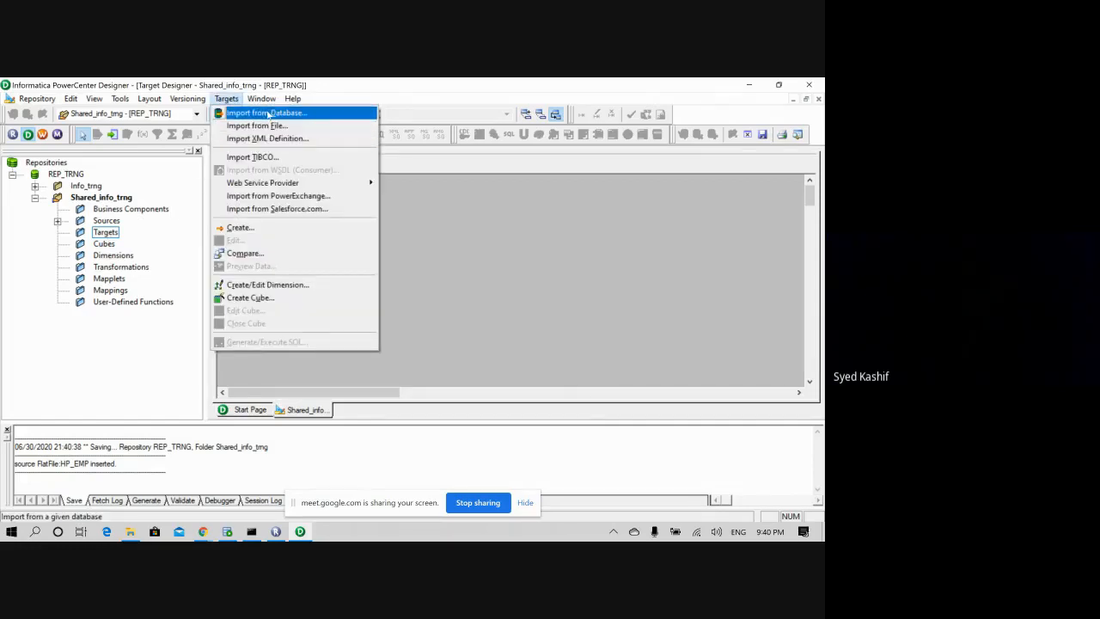
{"action": "left_click", "coordinate": [269, 114]}
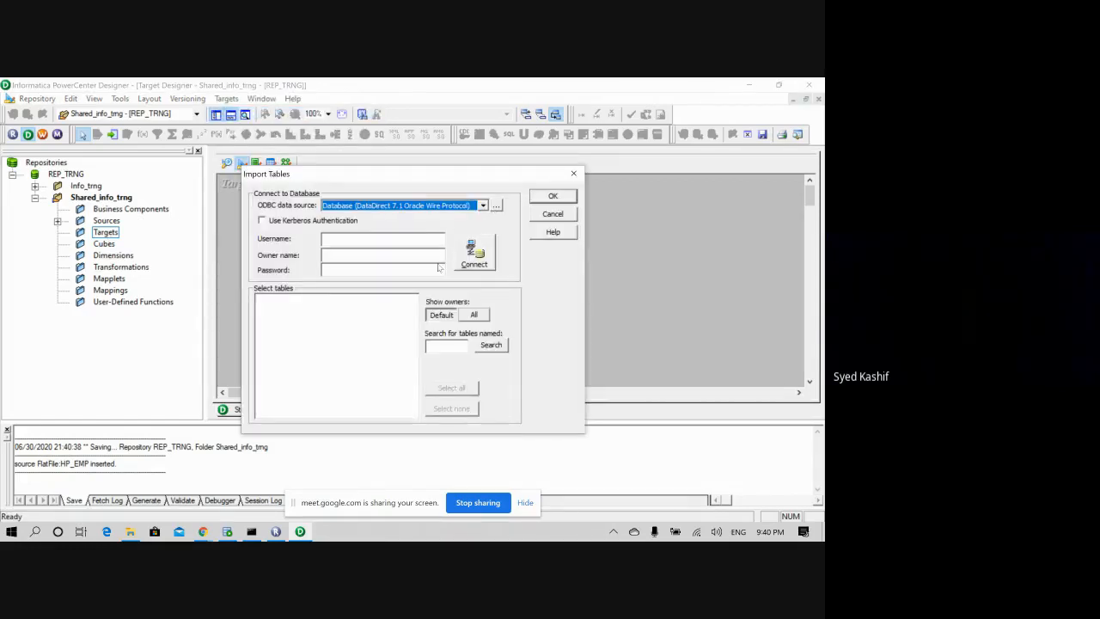
{"action": "left_click", "coordinate": [385, 244]}
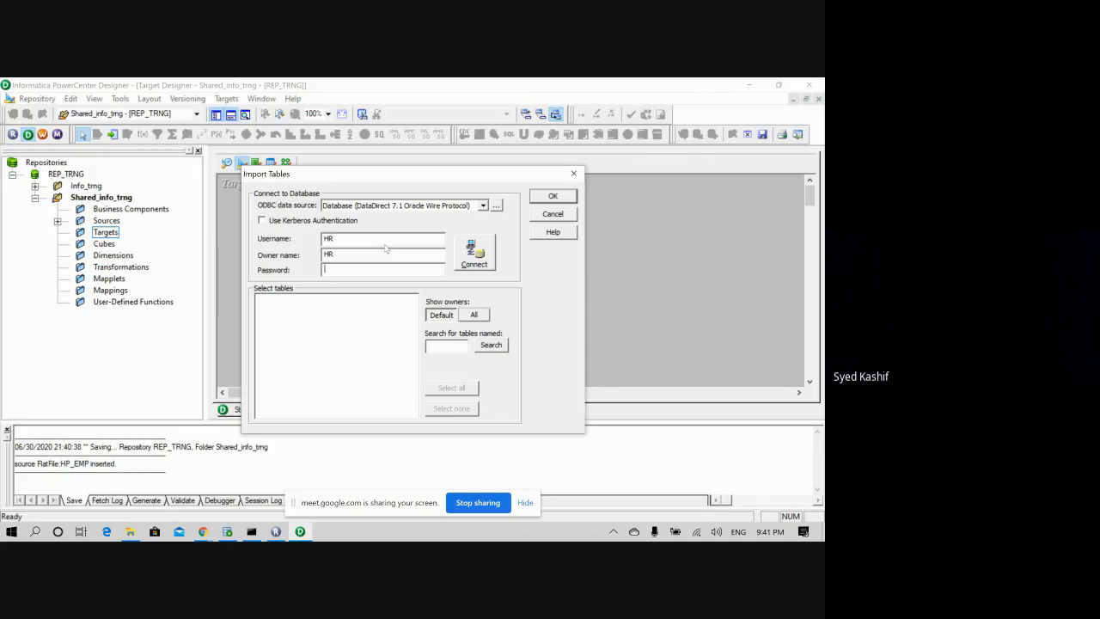
{"action": "left_click", "coordinate": [475, 250]}
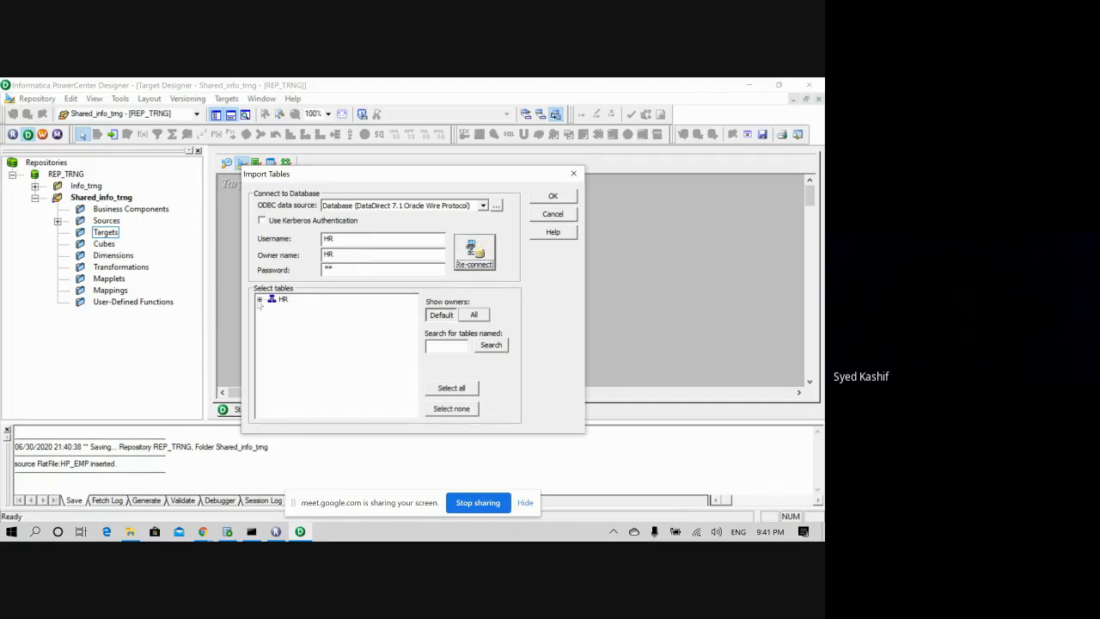
{"action": "left_click", "coordinate": [259, 299]}
{"action": "left_click", "coordinate": [271, 309]}
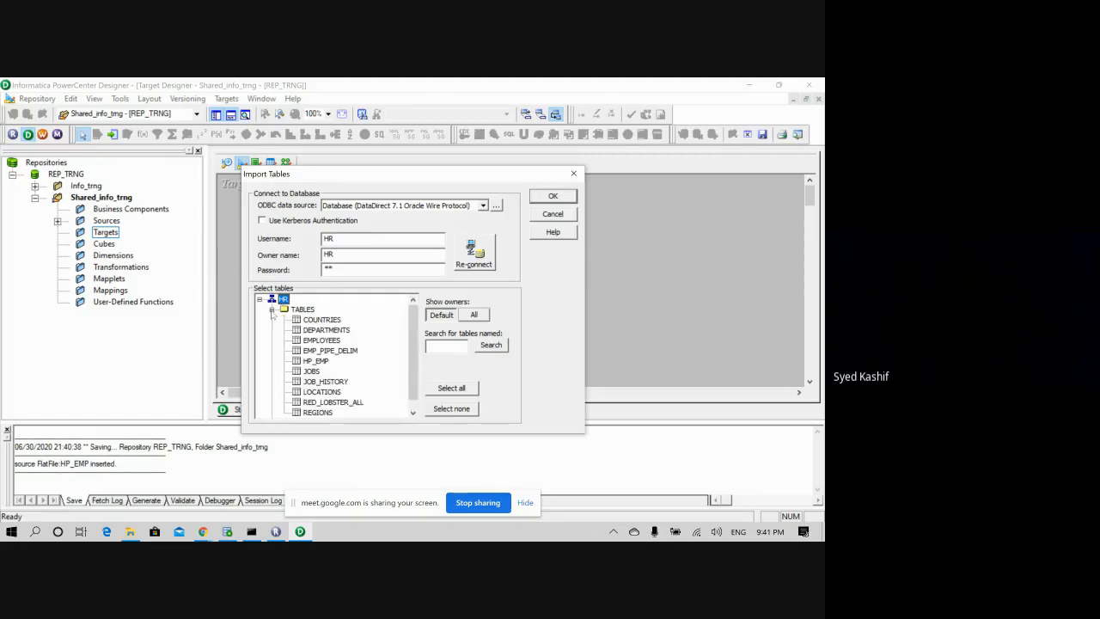
{"action": "scroll", "coordinate": [345, 403], "scroll_direction": "down", "scroll_amount": 1}
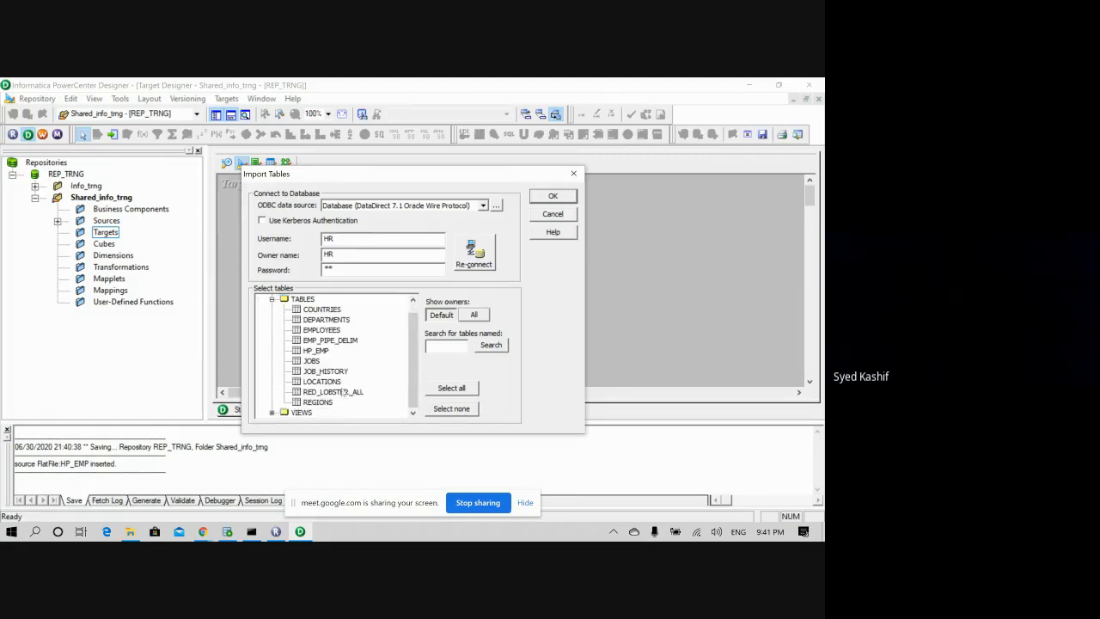
{"action": "left_click", "coordinate": [316, 351]}
{"action": "left_click", "coordinate": [552, 198]}
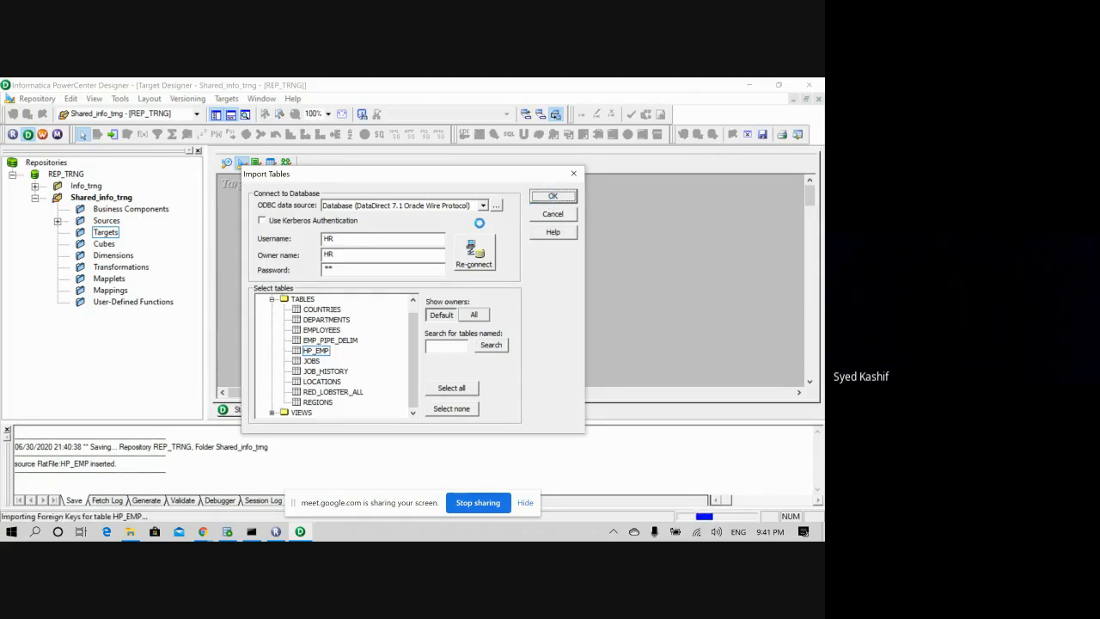
{"action": "left_click_drag", "start_coordinate": [293, 183], "coordinate": [245, 232]}
{"action": "left_click", "coordinate": [291, 164]}
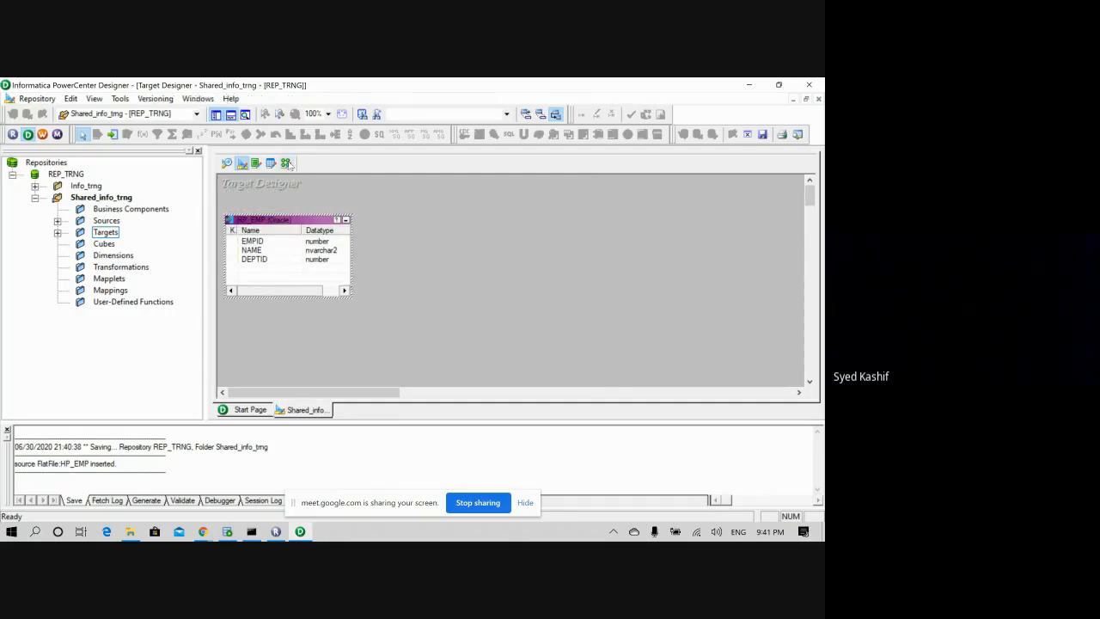
- Save the HP_EMP target and browse Shared_info_trng's source and target definitions
{"action": "left_click", "coordinate": [337, 164]}
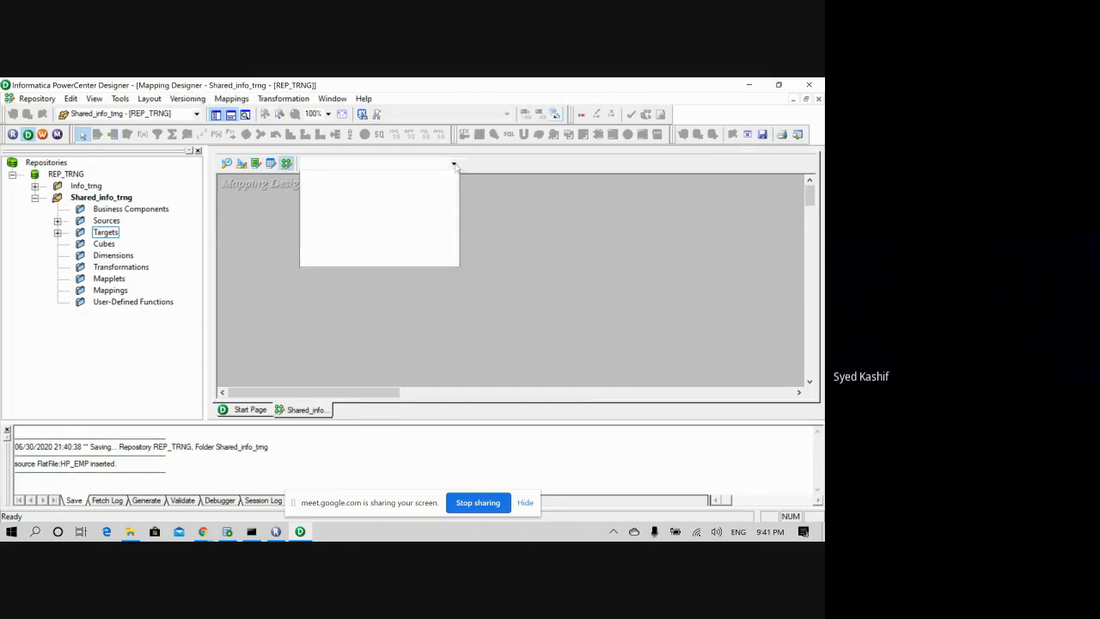
{"action": "left_click", "coordinate": [339, 164]}
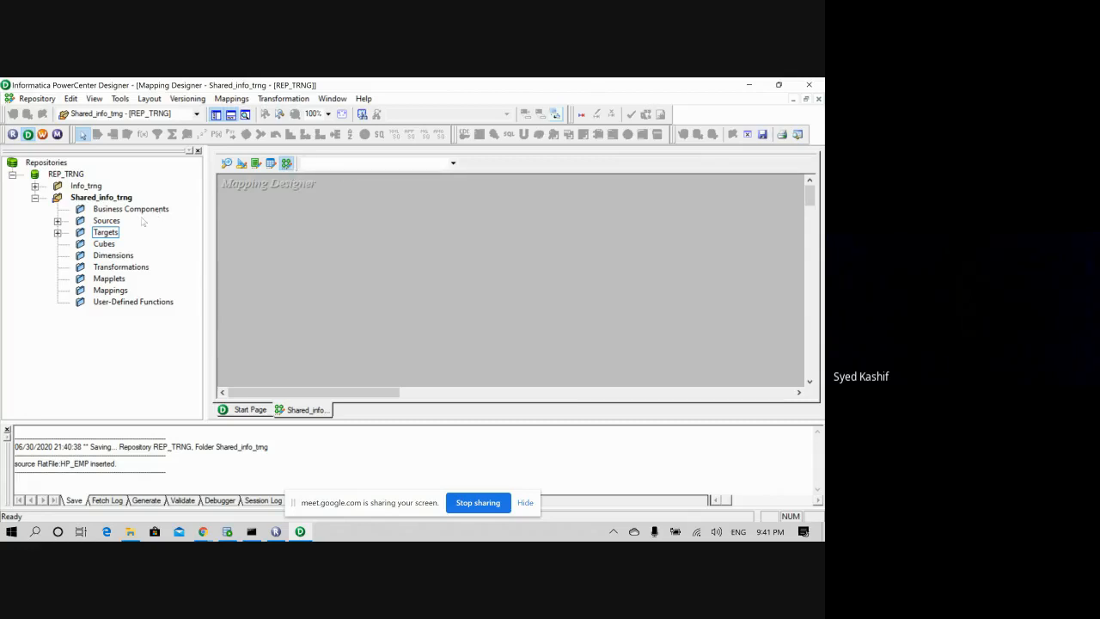
{"action": "left_click", "coordinate": [56, 221]}
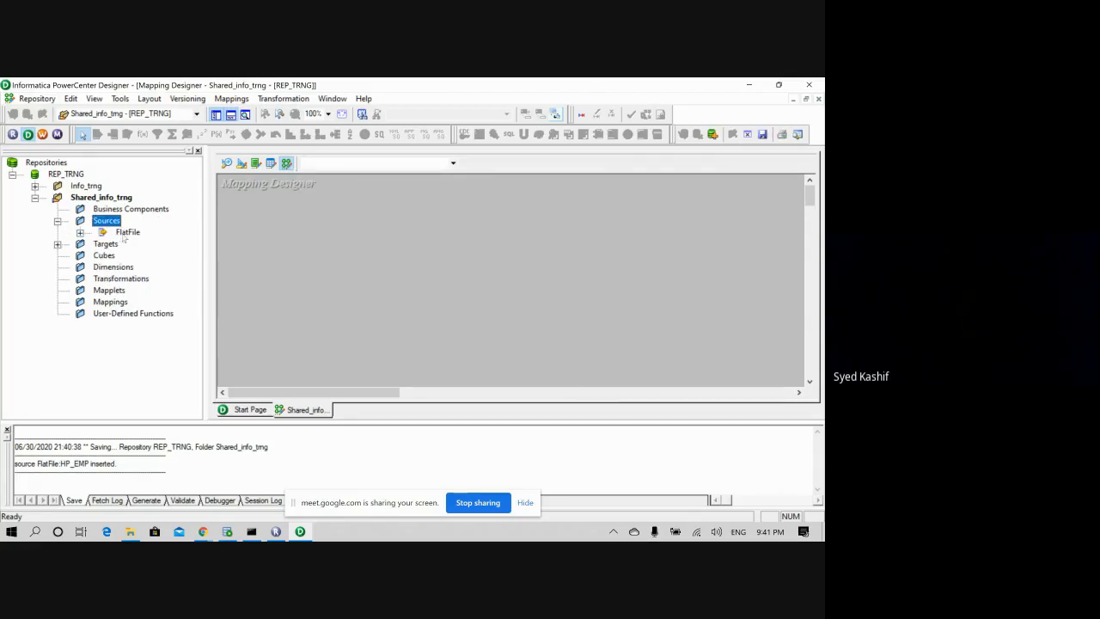
{"action": "key", "text": "ctrl+s"}
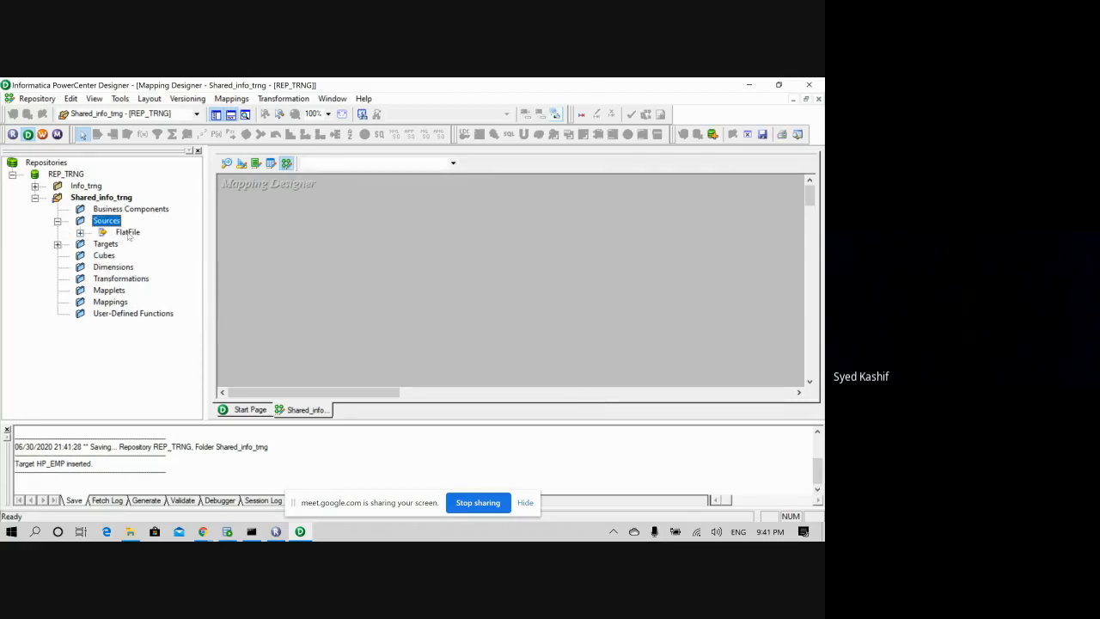
{"action": "left_click", "coordinate": [57, 221]}
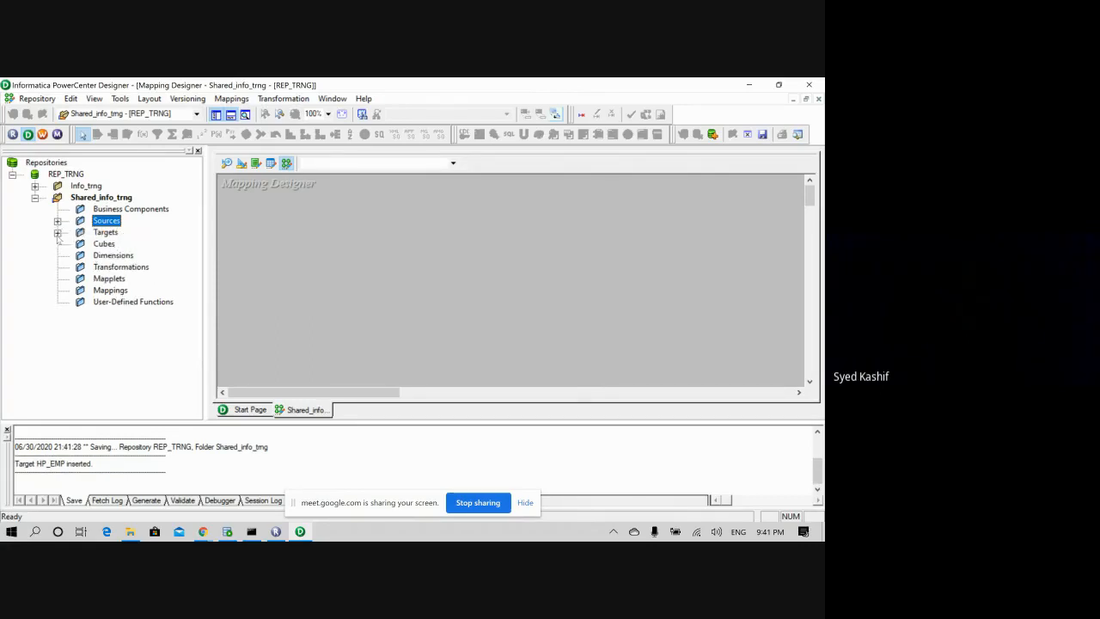
{"action": "left_click", "coordinate": [57, 233]}
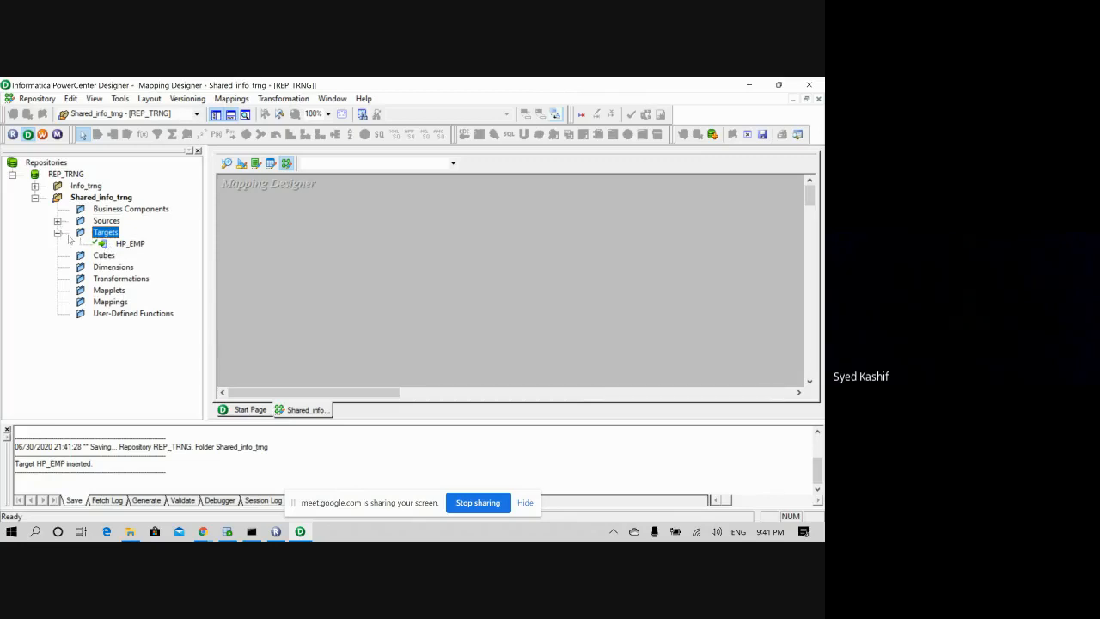
{"action": "left_click", "coordinate": [131, 244]}
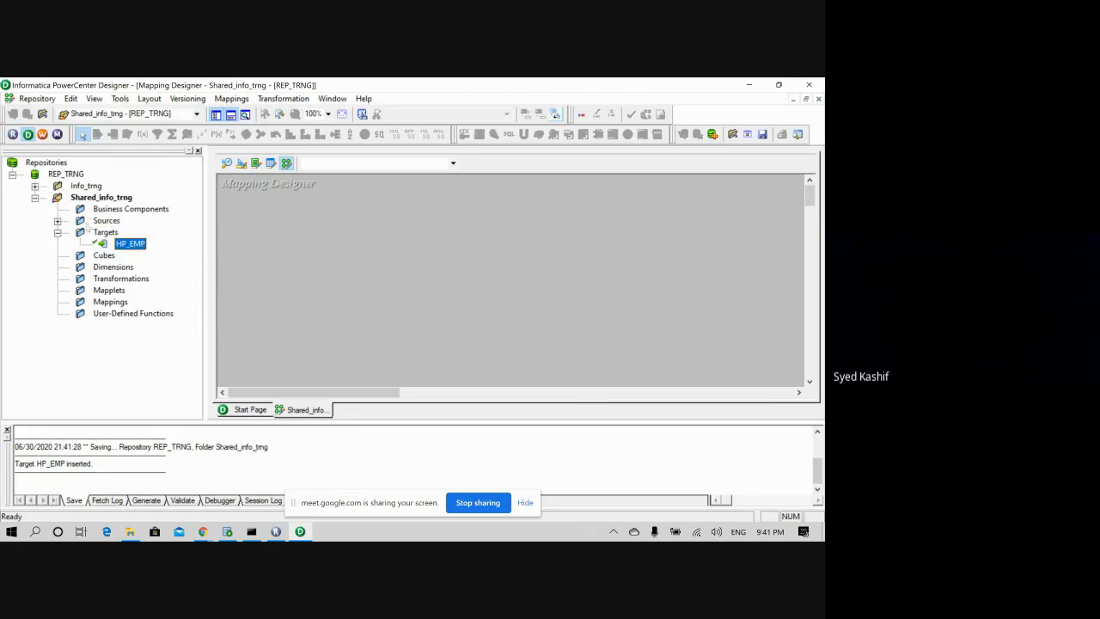
{"action": "left_click", "coordinate": [57, 231]}
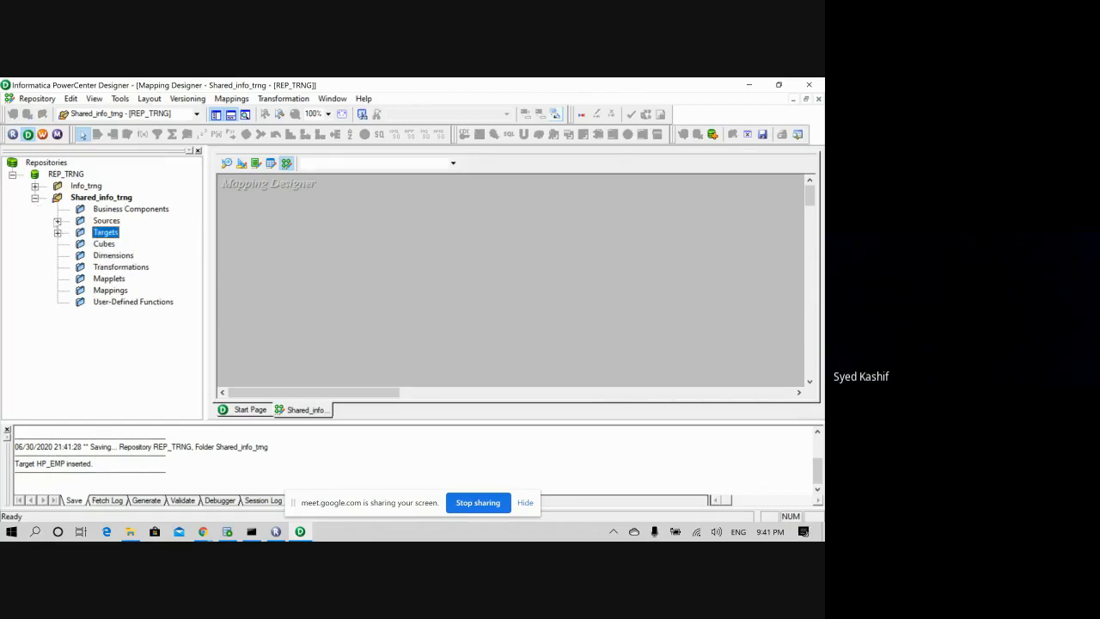
- Try dragging the shared HP_EMP source onto the Info_trng folder in the Navigator
{"action": "left_click", "coordinate": [57, 221]}
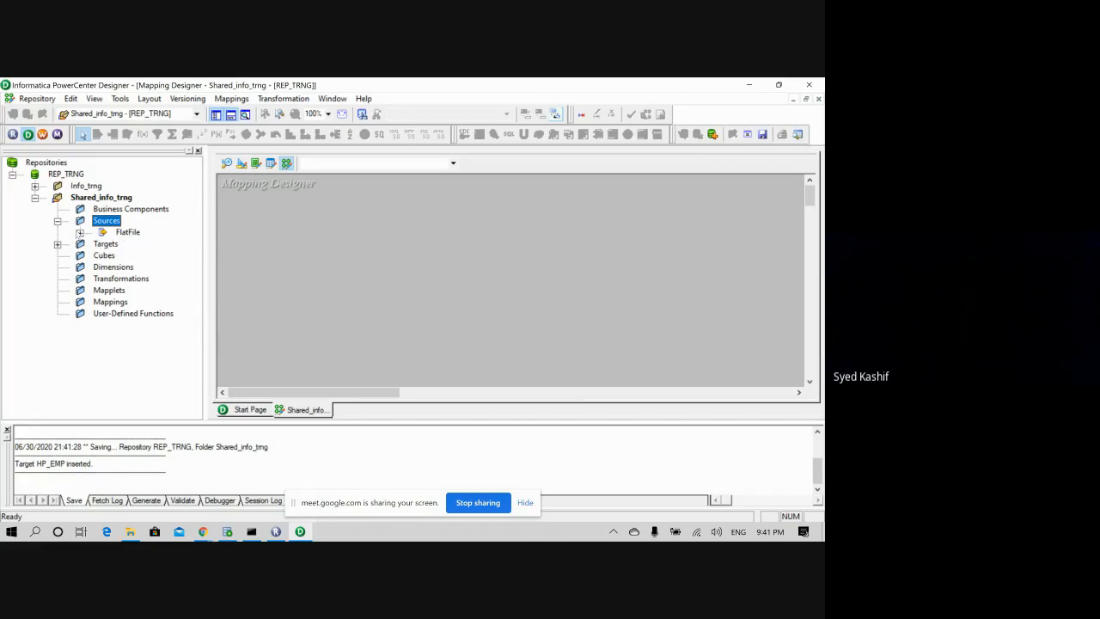
{"action": "left_click", "coordinate": [80, 232]}
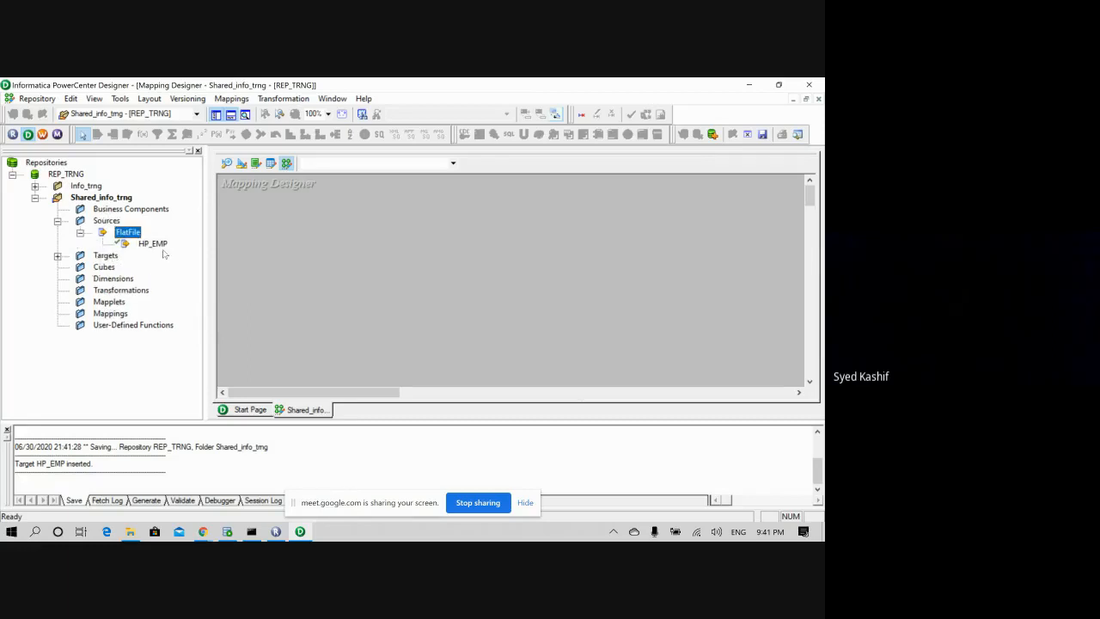
{"action": "left_click_drag", "start_coordinate": [154, 245], "coordinate": [84, 187]}
{"action": "double_click", "coordinate": [86, 186]}
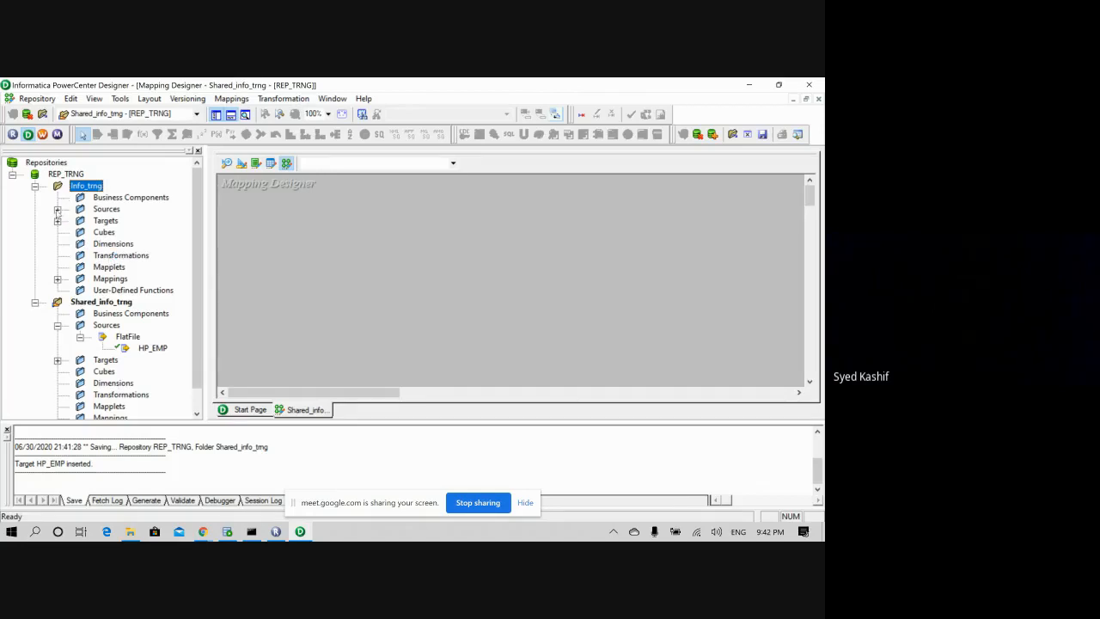
{"action": "left_click", "coordinate": [36, 186]}
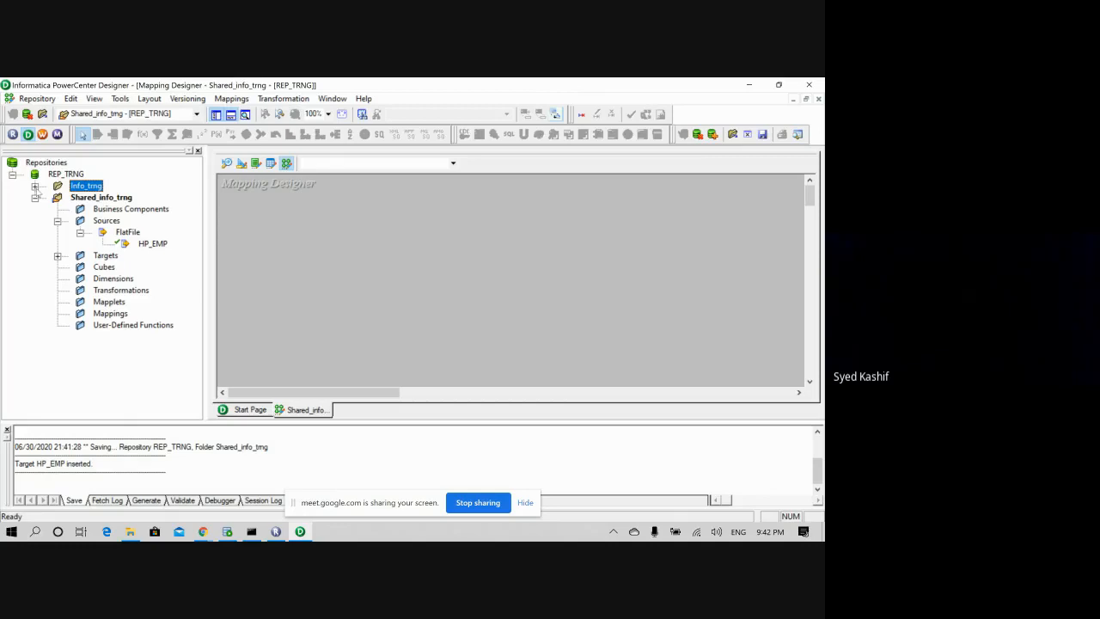
{"action": "left_click", "coordinate": [152, 244]}
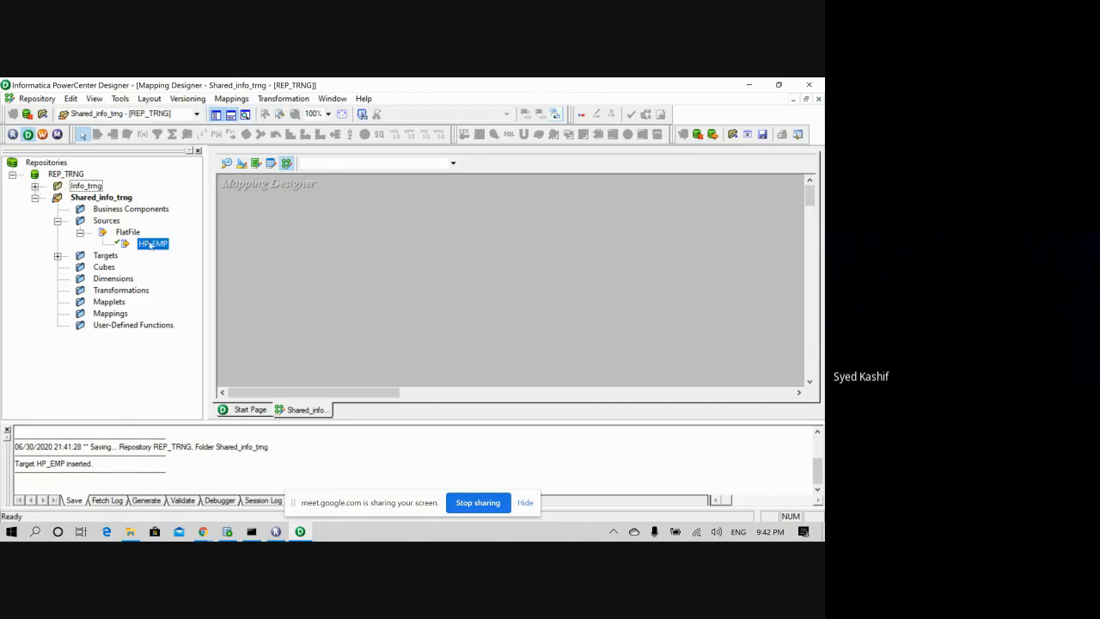
{"action": "left_click_drag", "start_coordinate": [152, 244], "coordinate": [76, 187]}
{"action": "right_click", "coordinate": [72, 187]}
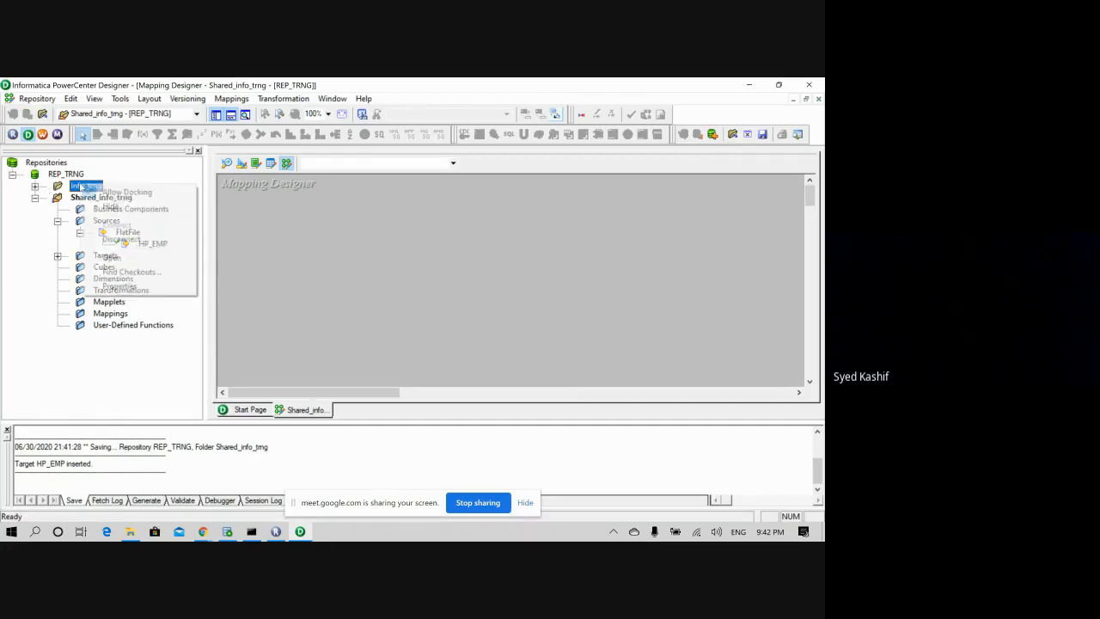
- Drag the shared HP_EMP source and HP_EMP target into Info_trng, confirming both shortcuts
{"action": "left_click", "coordinate": [114, 255]}
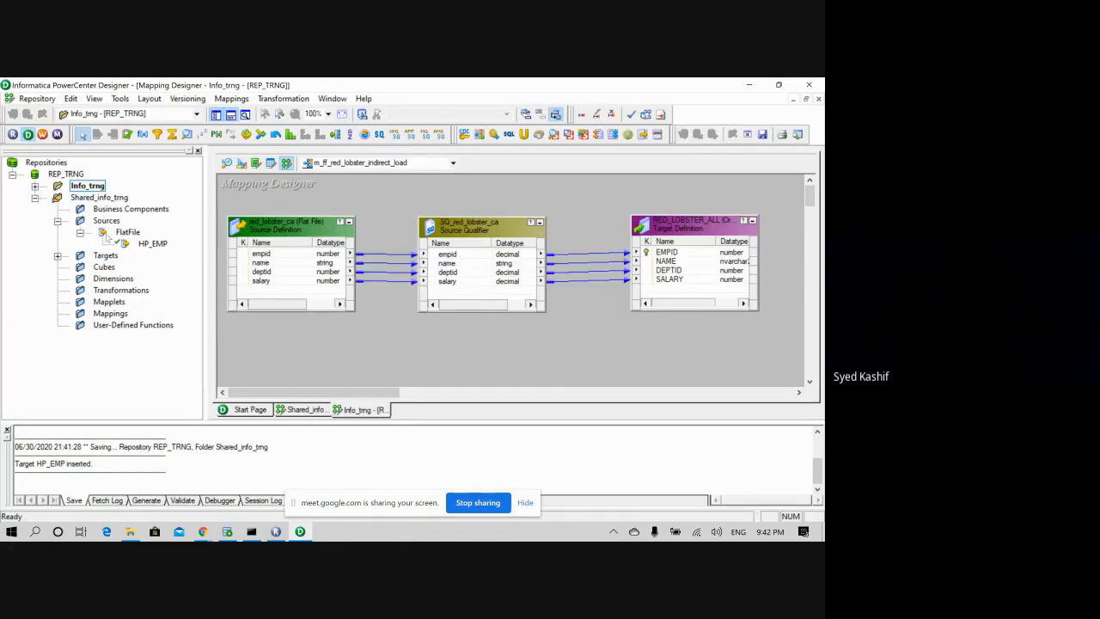
{"action": "left_click_drag", "start_coordinate": [148, 245], "coordinate": [99, 189]}
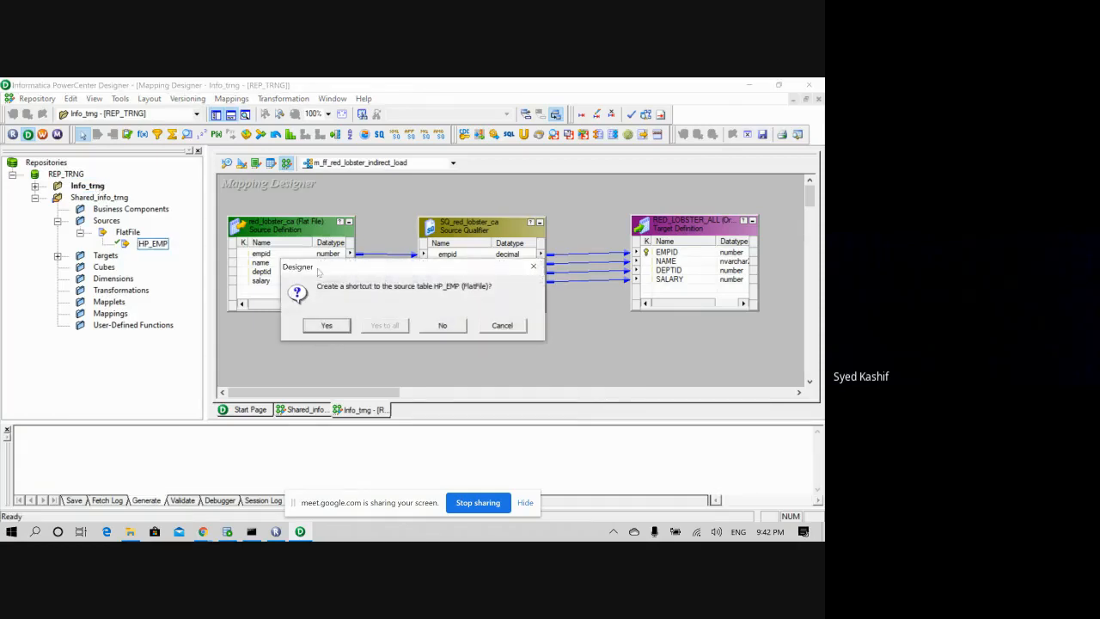
{"action": "left_click", "coordinate": [334, 329]}
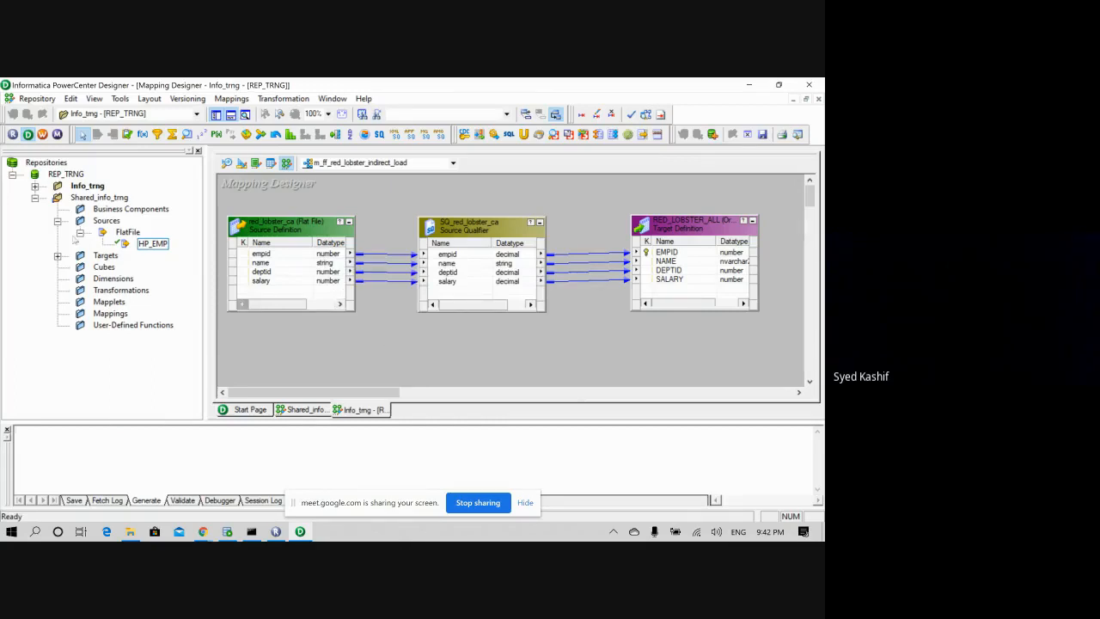
{"action": "left_click", "coordinate": [58, 221]}
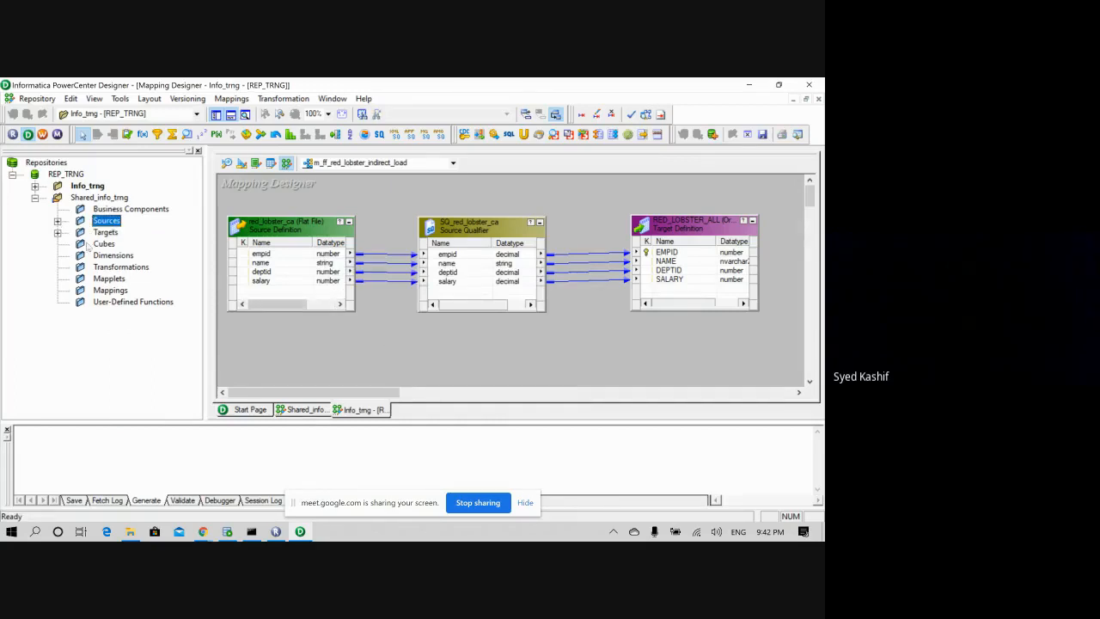
{"action": "left_click", "coordinate": [58, 232]}
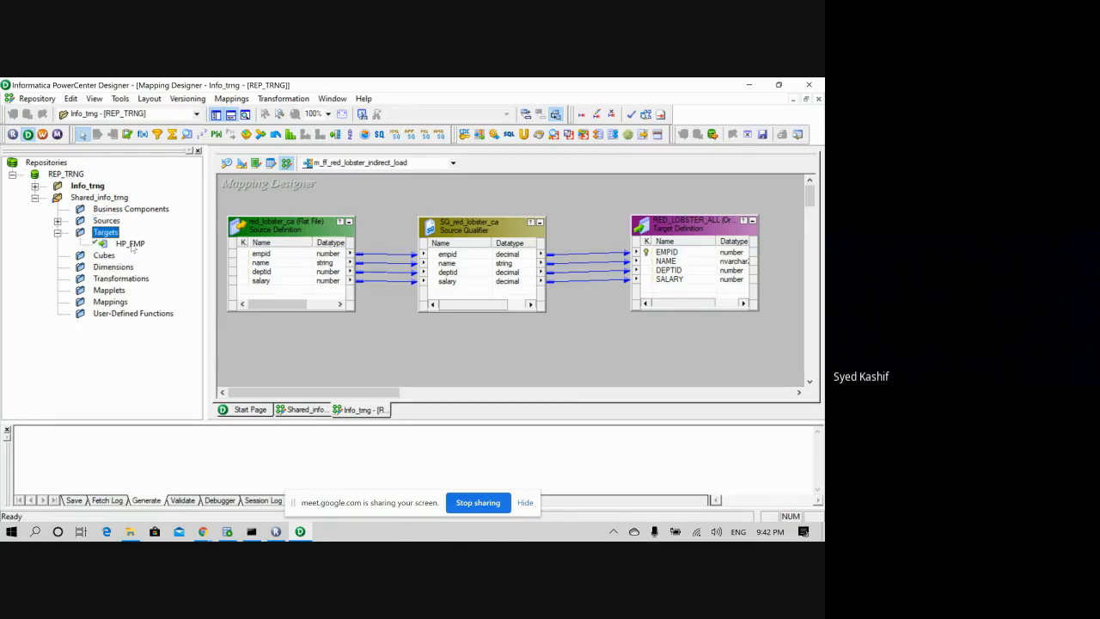
{"action": "left_click_drag", "start_coordinate": [130, 244], "coordinate": [316, 270]}
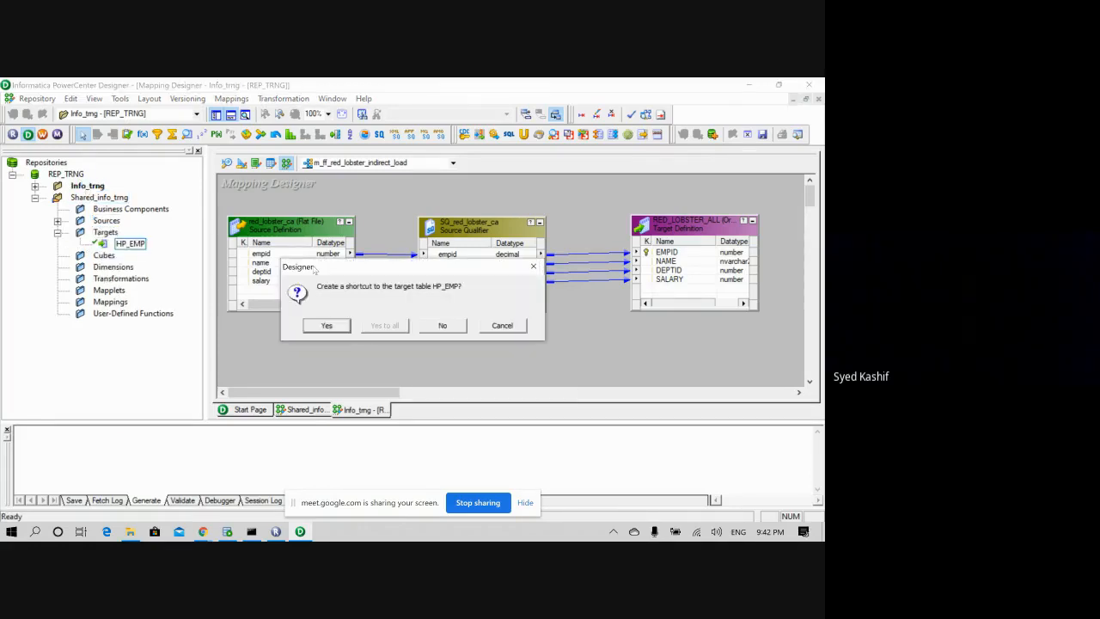
{"action": "left_click", "coordinate": [326, 328]}
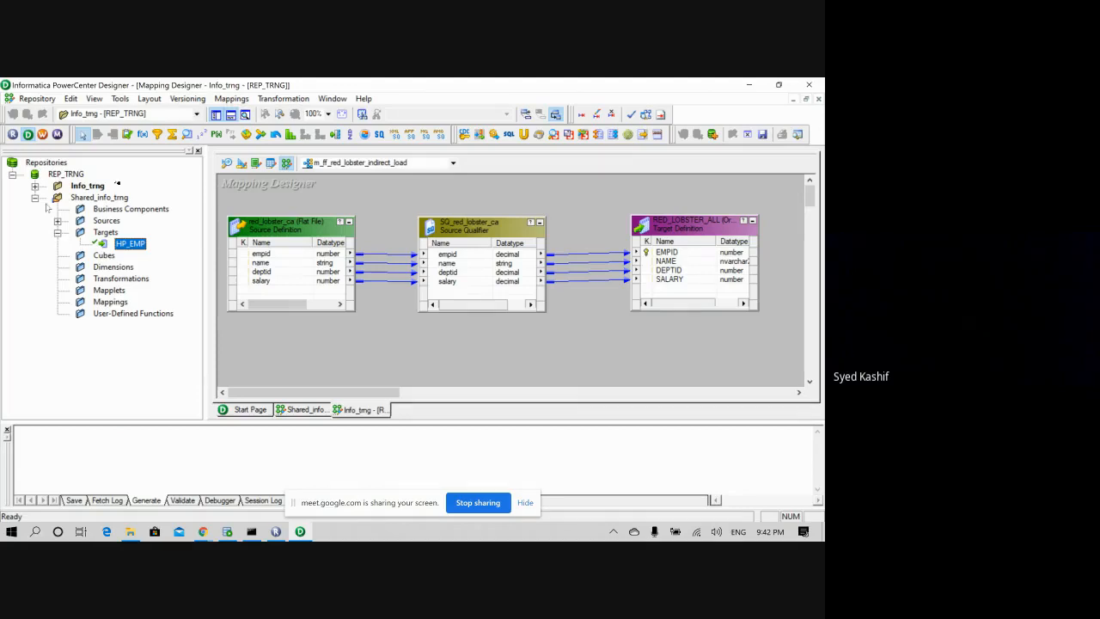
{"action": "left_click", "coordinate": [34, 198]}
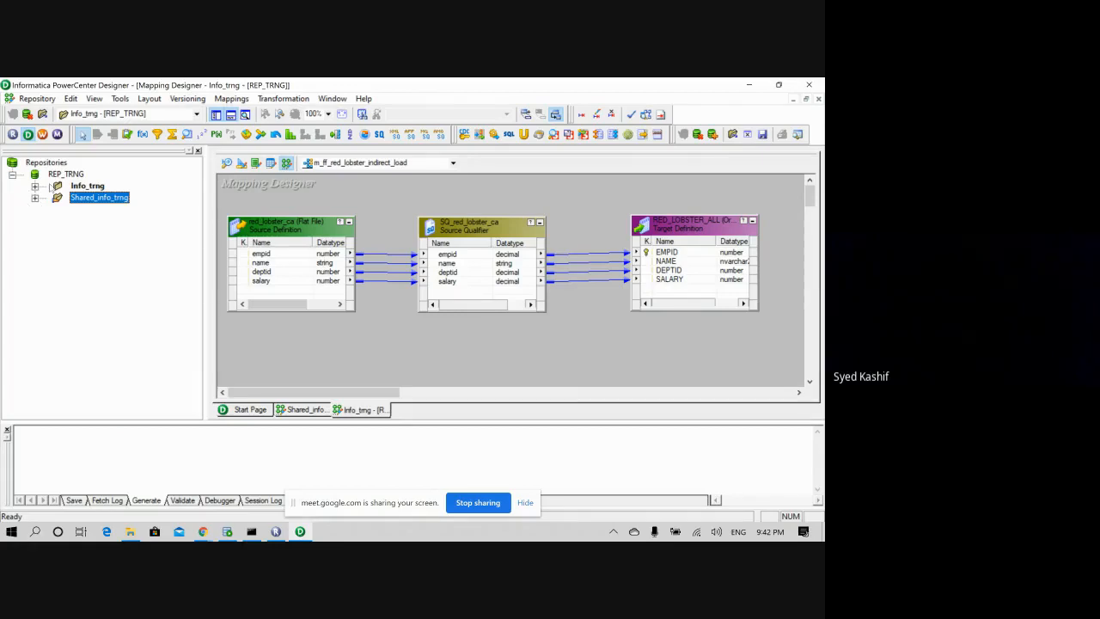
- Clear the Source Analyzer canvas and place the Shortcut_to_HP_EMP flat-file source on it
{"action": "double_click", "coordinate": [65, 188]}
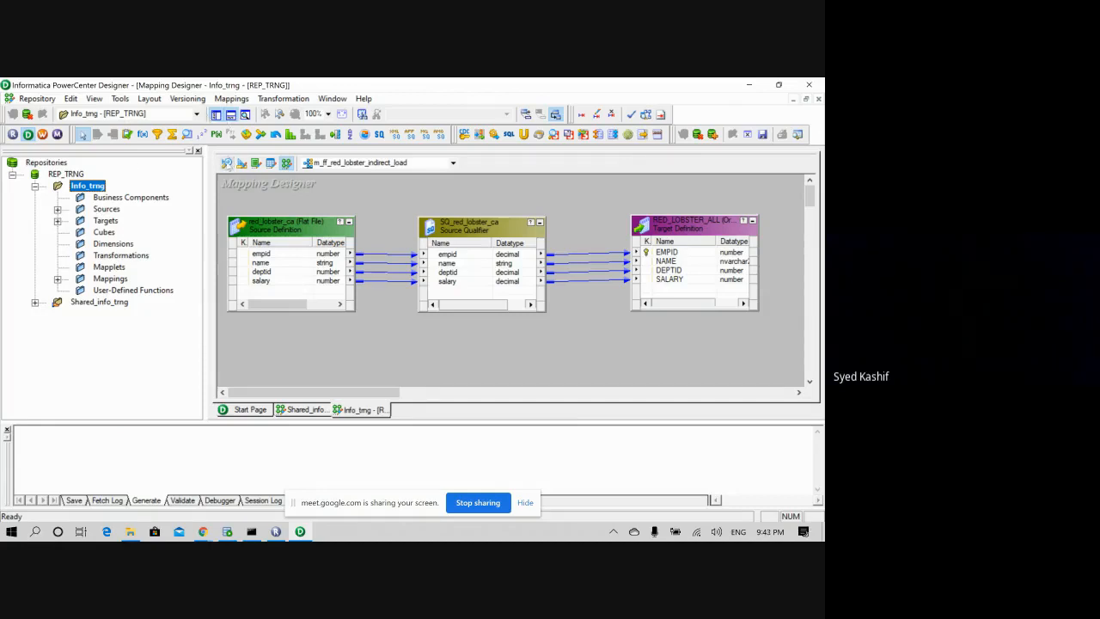
{"action": "left_click", "coordinate": [227, 163]}
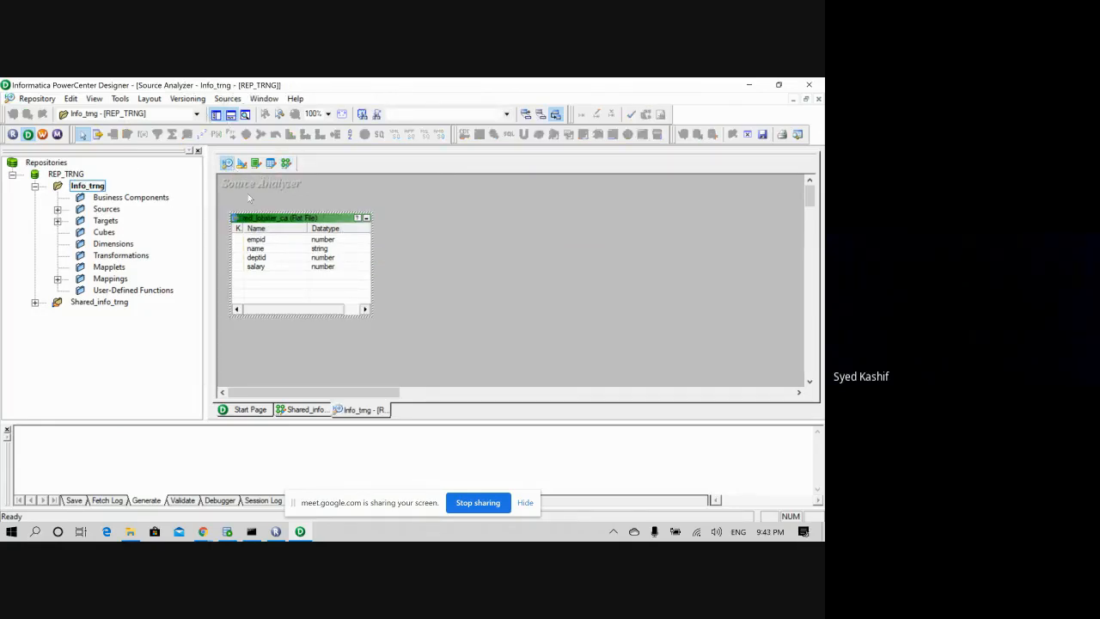
{"action": "right_click", "coordinate": [399, 223]}
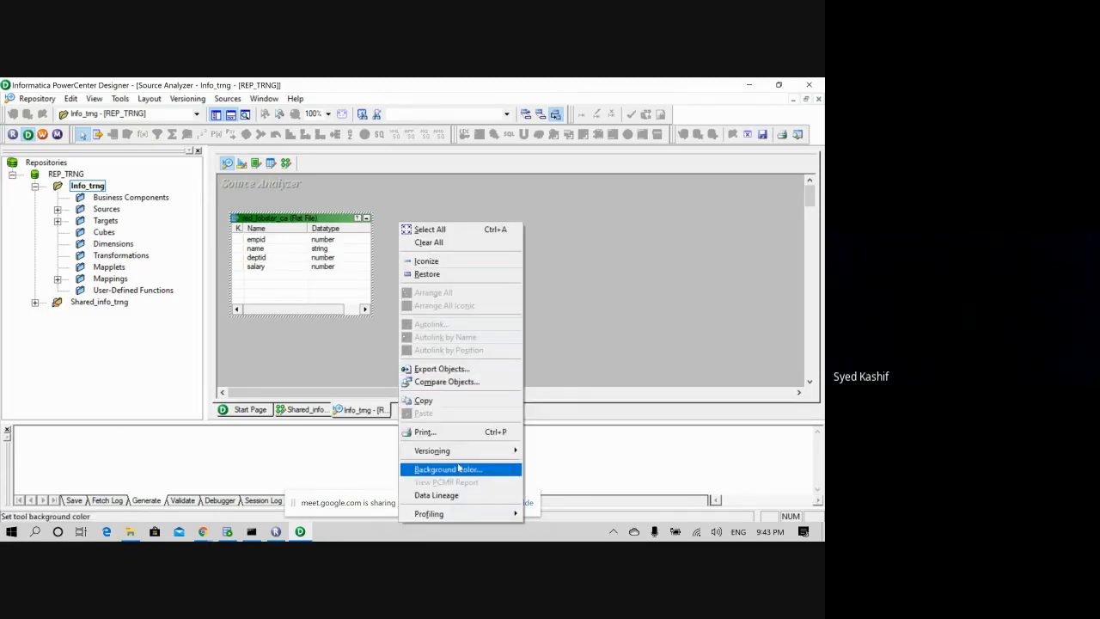
{"action": "left_click", "coordinate": [556, 300]}
{"action": "right_click", "coordinate": [409, 222]}
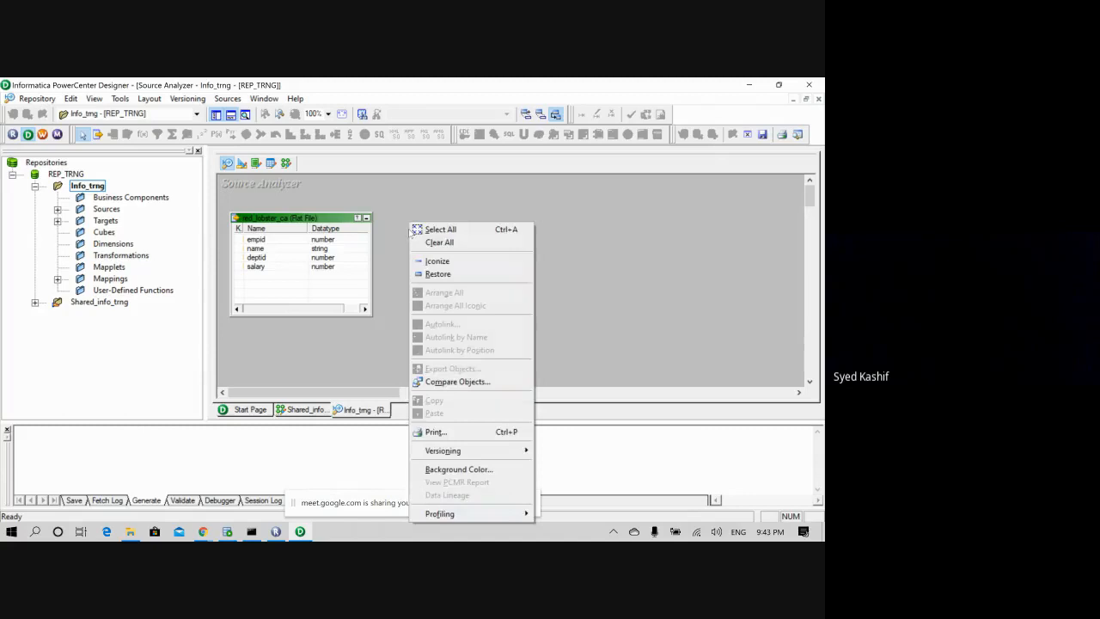
{"action": "left_click", "coordinate": [439, 242]}
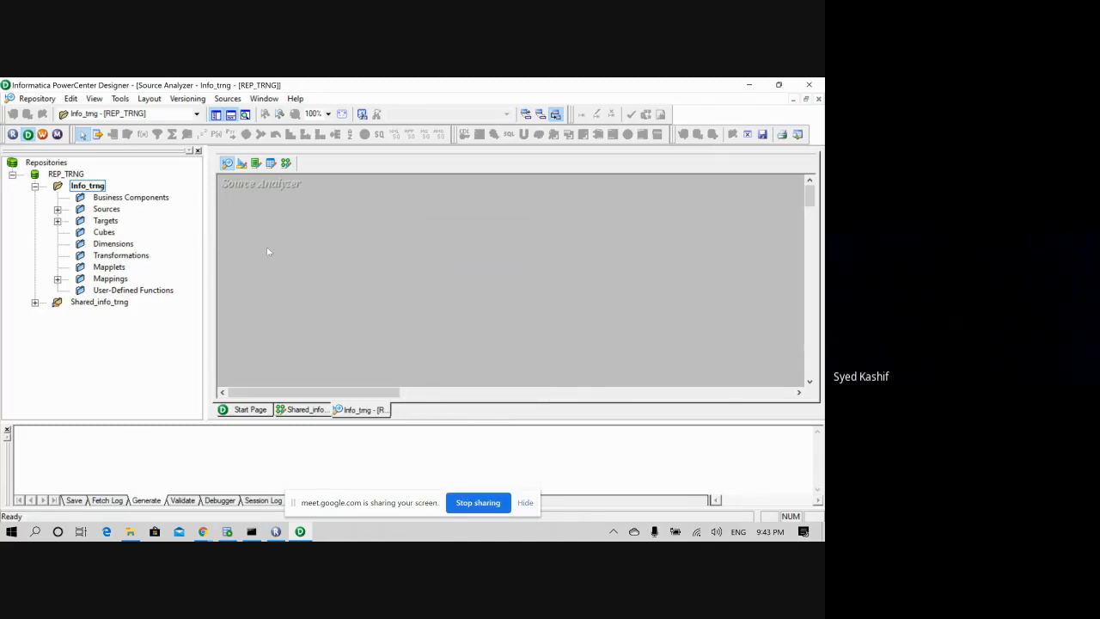
{"action": "left_click", "coordinate": [56, 210]}
{"action": "double_click", "coordinate": [125, 221]}
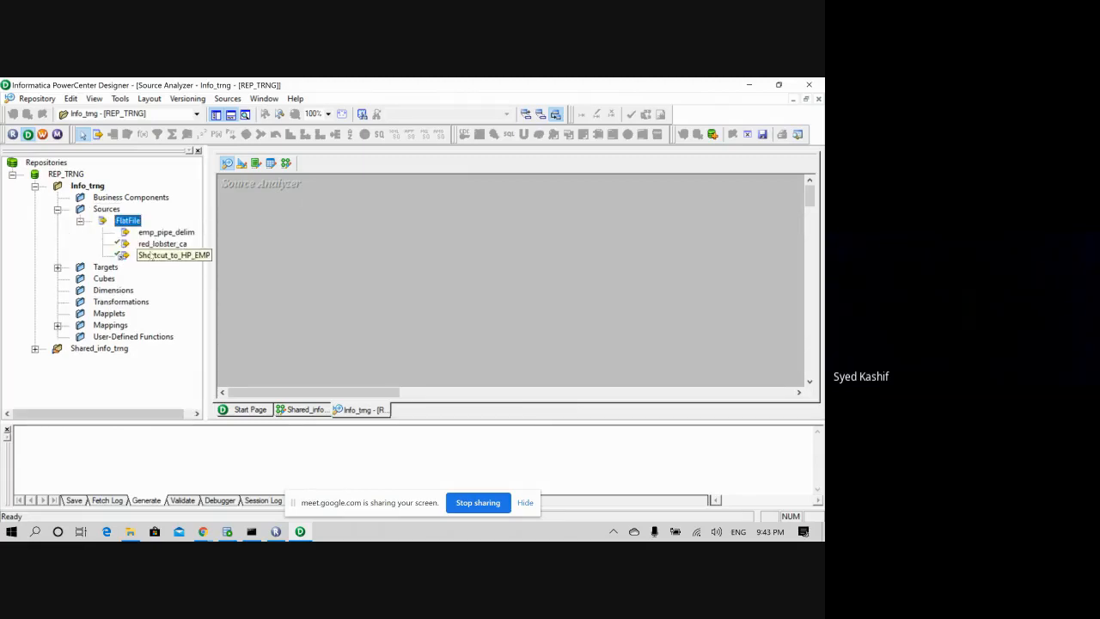
{"action": "left_click", "coordinate": [156, 256]}
{"action": "left_click_drag", "start_coordinate": [277, 266], "coordinate": [283, 244]}
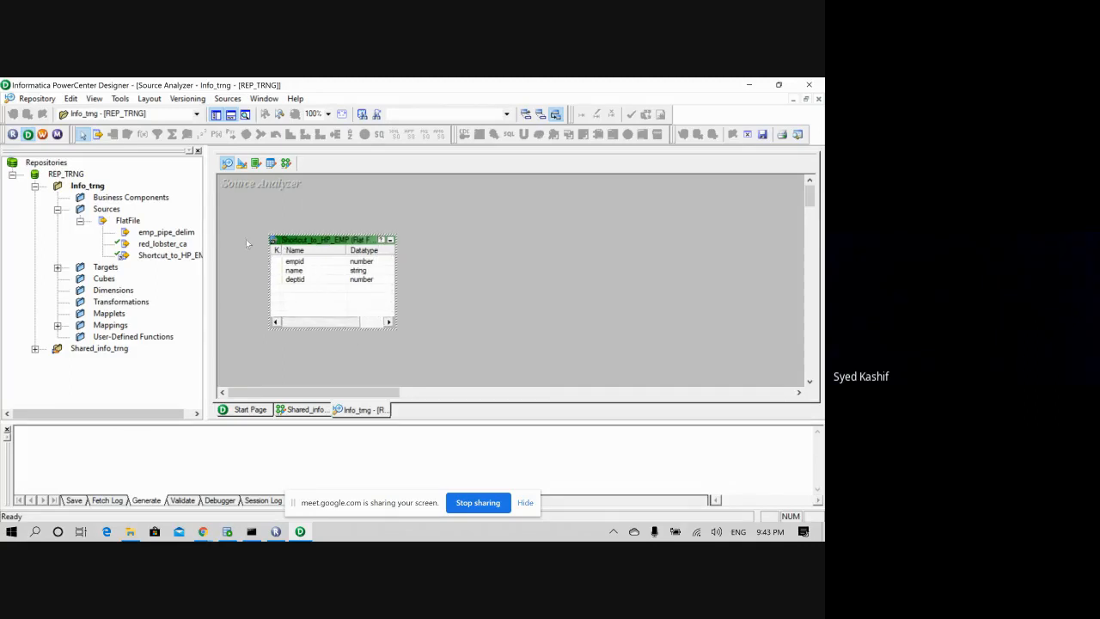
- Rename the source shortcut from Shortcut_to_HP_EMP to HP_EMP
{"action": "double_click", "coordinate": [293, 242]}
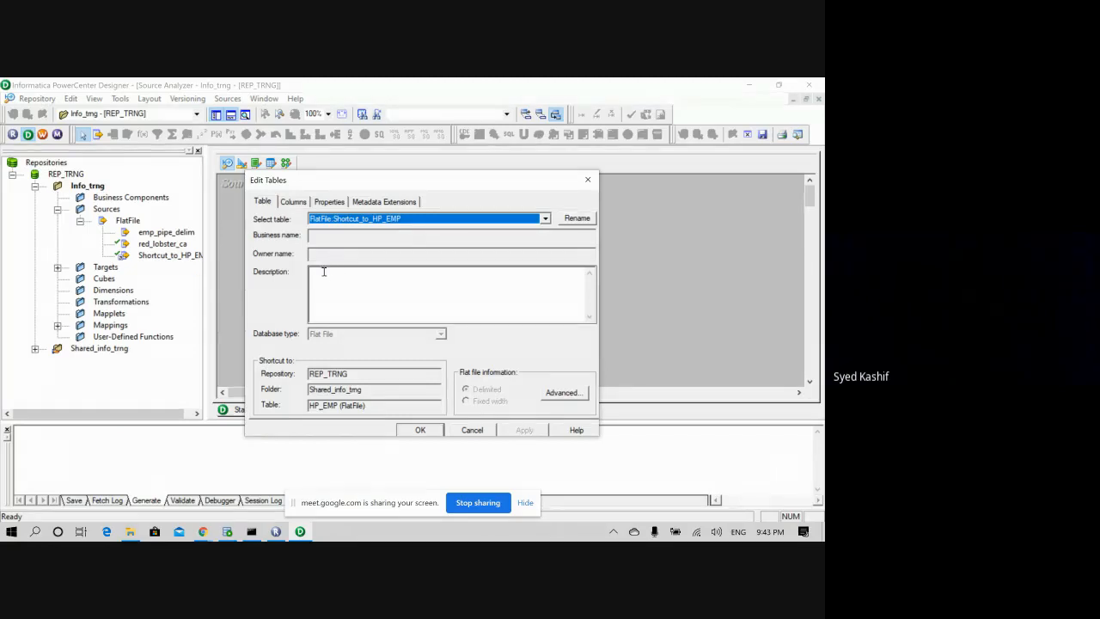
{"action": "left_click", "coordinate": [577, 218]}
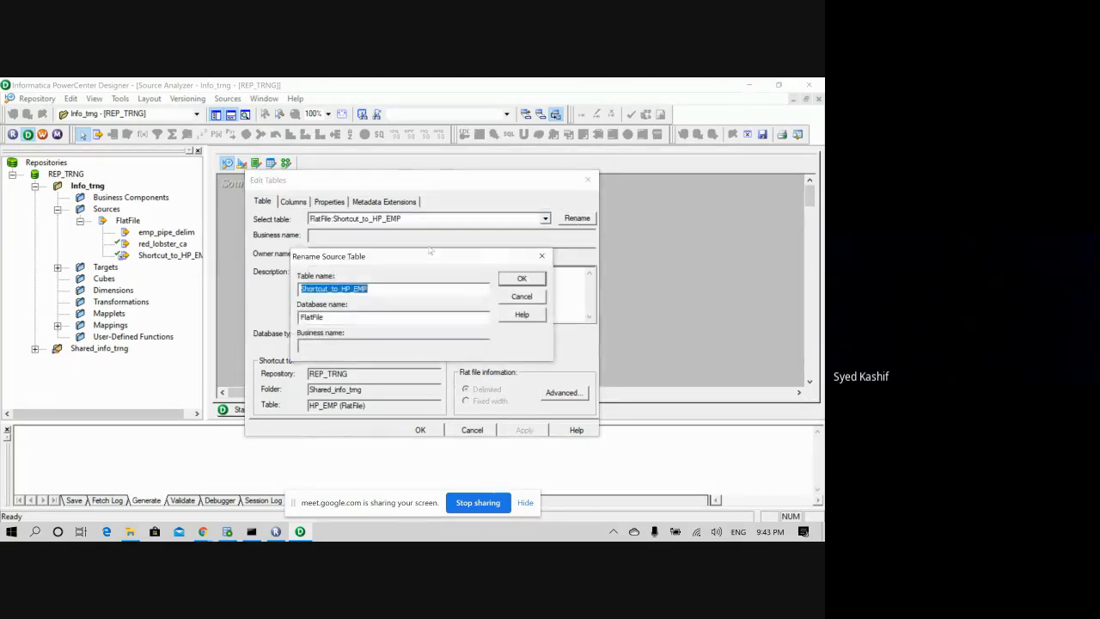
{"action": "left_click", "coordinate": [343, 289]}
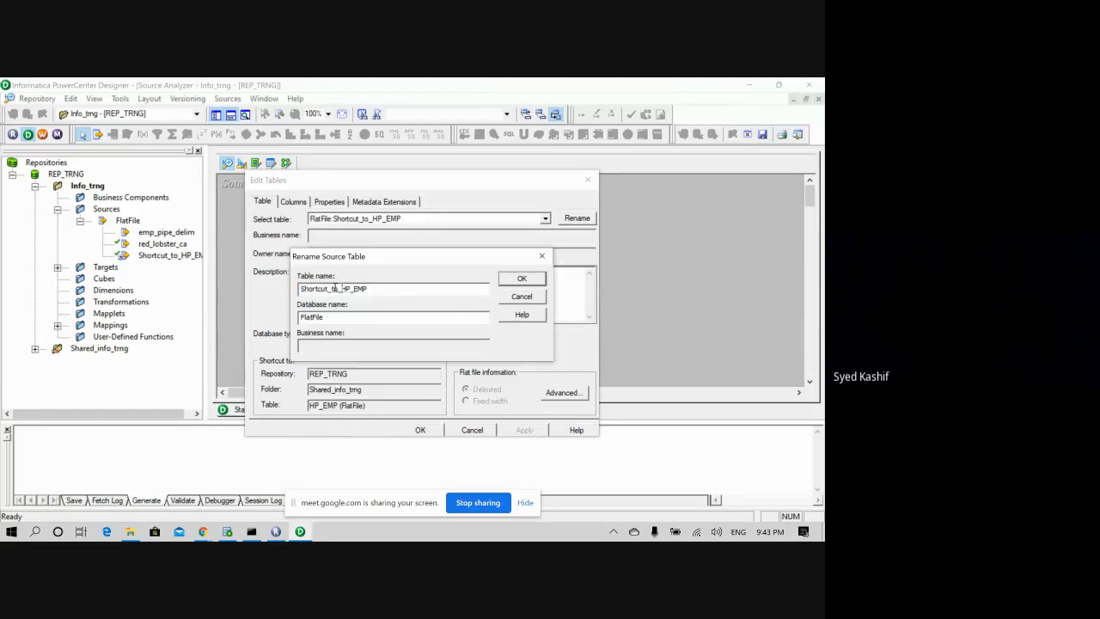
{"action": "left_click_drag", "start_coordinate": [343, 289], "coordinate": [257, 302]}
{"action": "key", "text": "BackSpace"}
{"action": "left_click", "coordinate": [522, 281]}
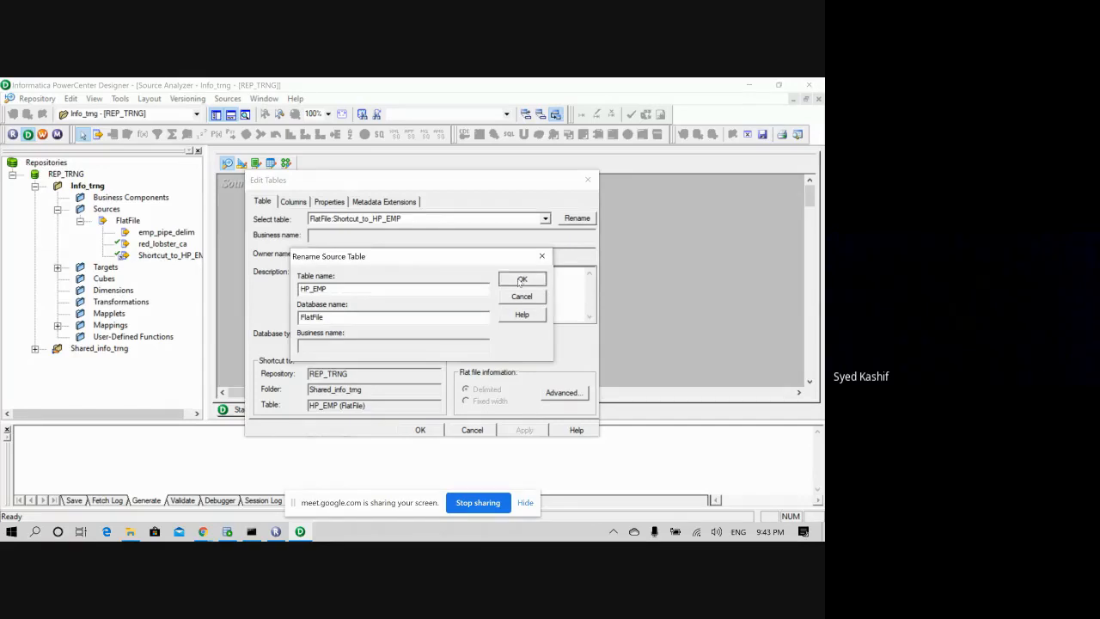
{"action": "left_click", "coordinate": [464, 431]}
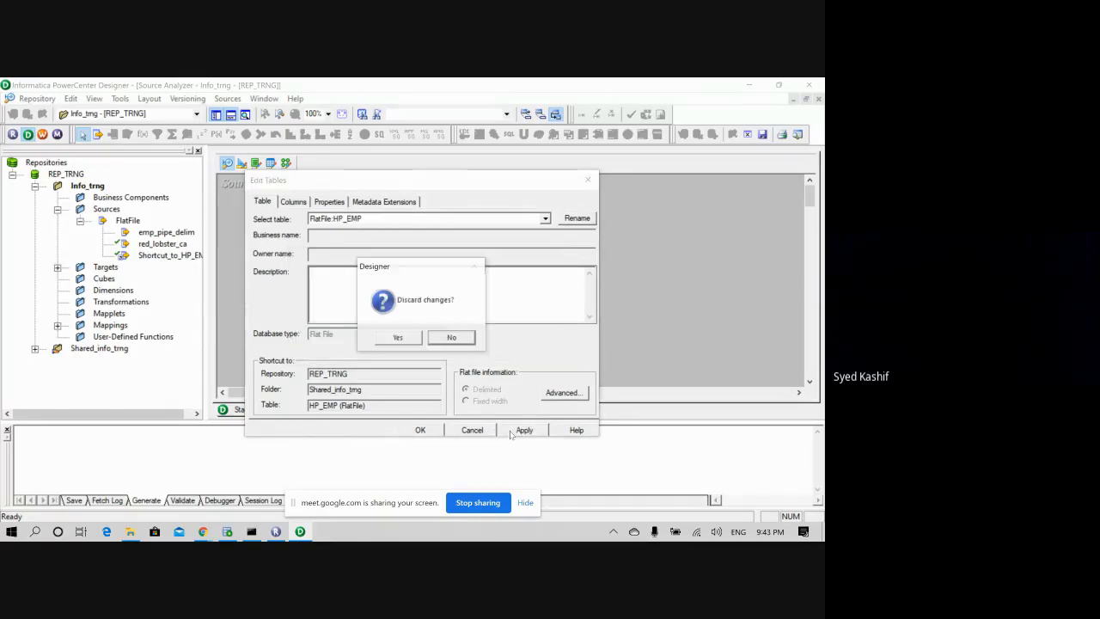
{"action": "left_click", "coordinate": [451, 338]}
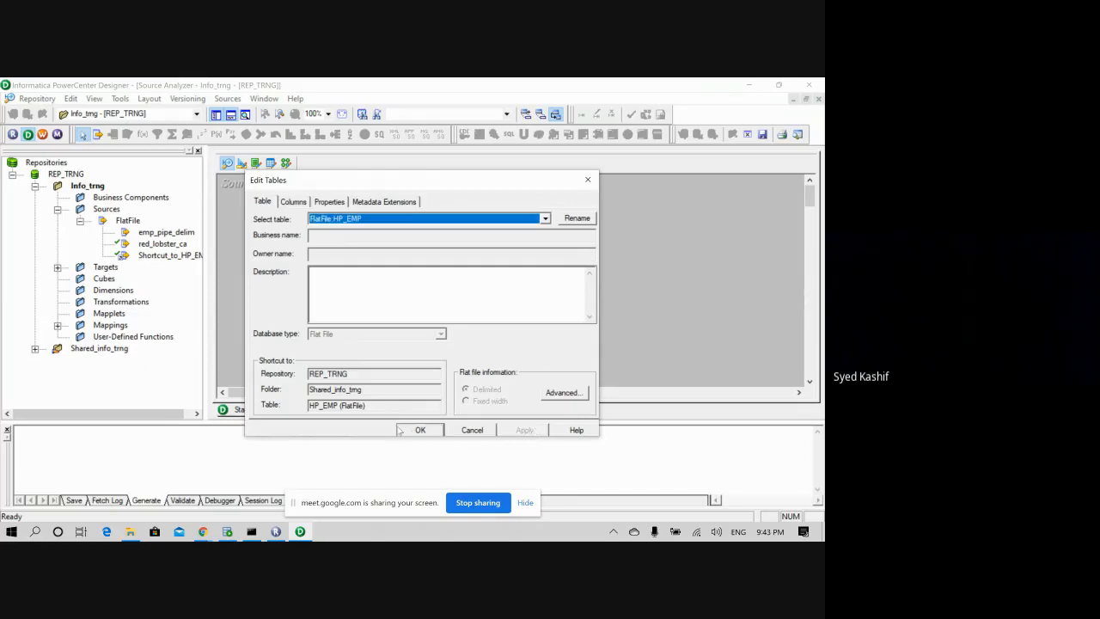
{"action": "left_click", "coordinate": [418, 429]}
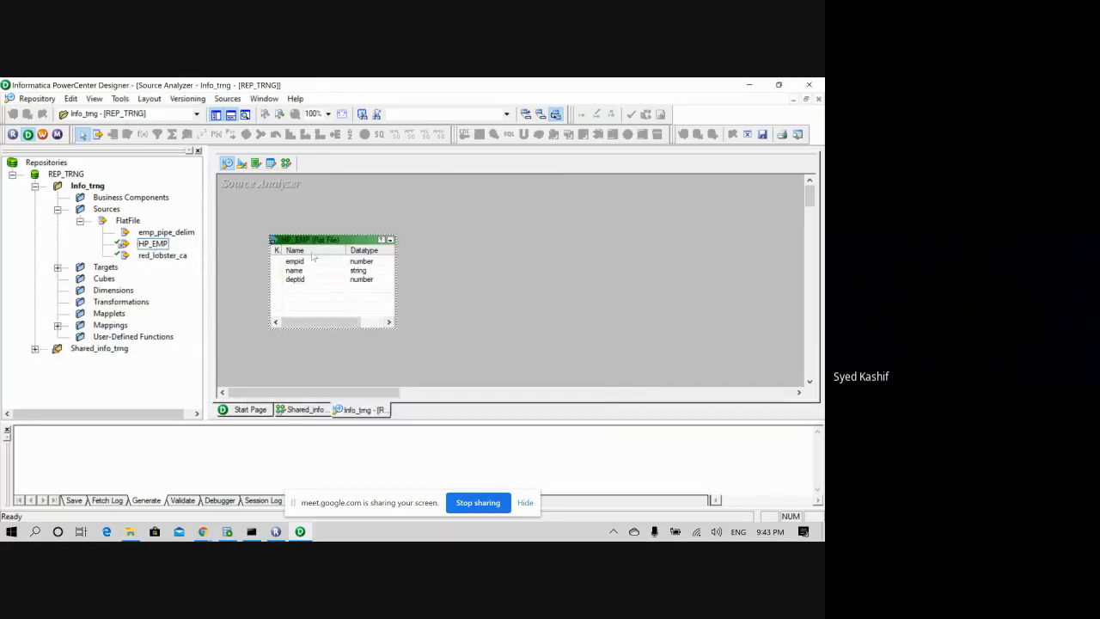
- Save the repository and show Shortcut_to_HP_EMP under Targets instead of Sources
{"action": "key", "text": "ctrl+s"}
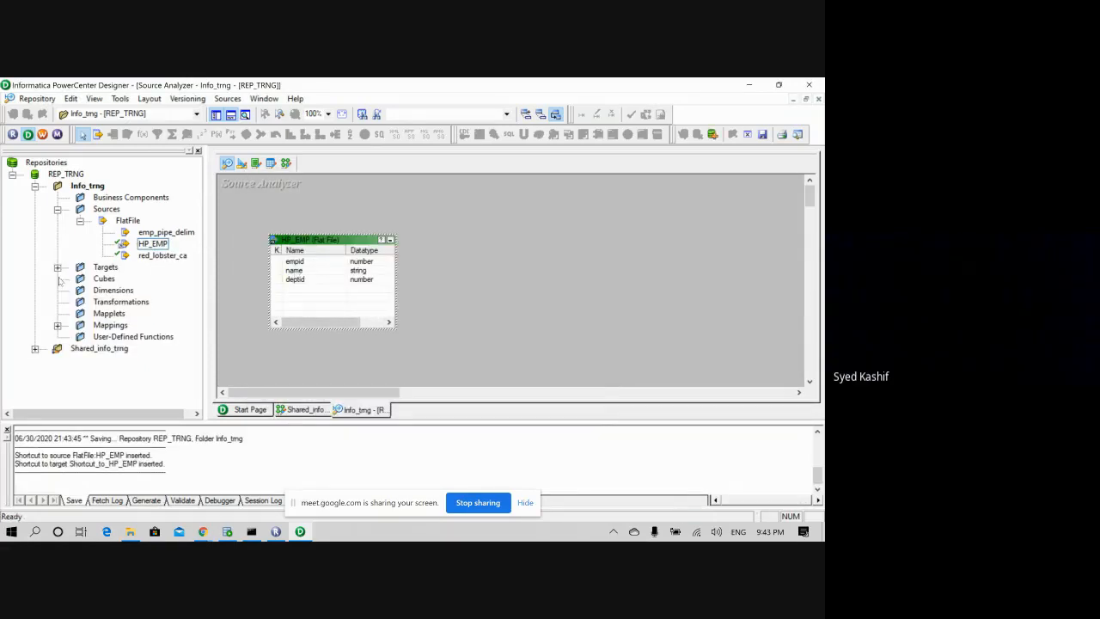
{"action": "left_click", "coordinate": [56, 267]}
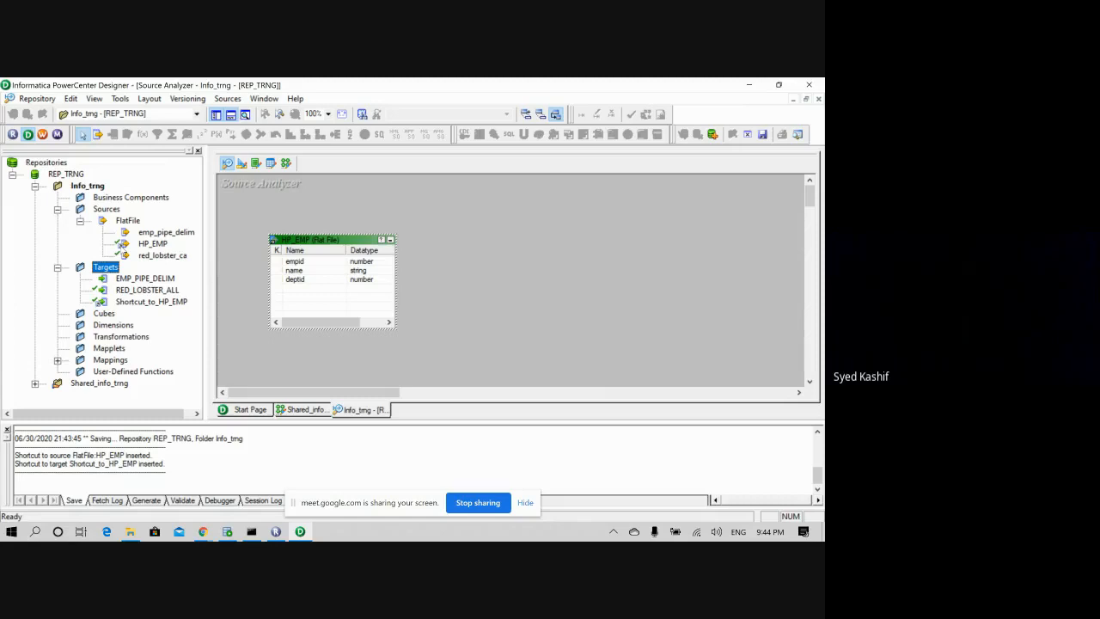
{"action": "left_click", "coordinate": [57, 209]}
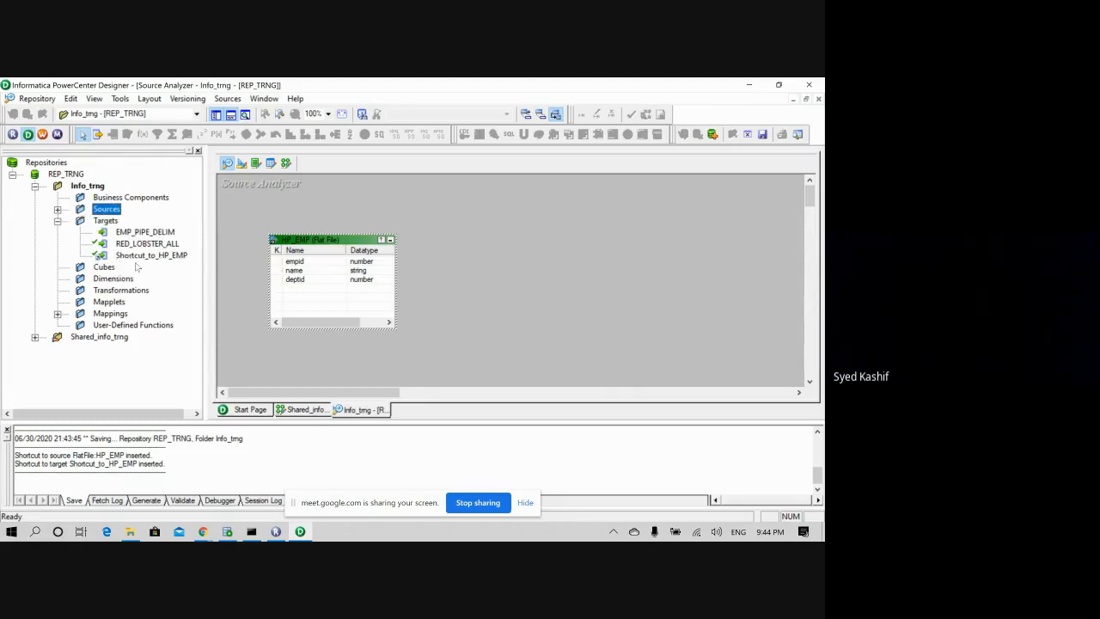
- Clear RED_LOBSTER_ALL from the Target Designer and place Shortcut_to_HP_EMP there
{"action": "left_click", "coordinate": [243, 164]}
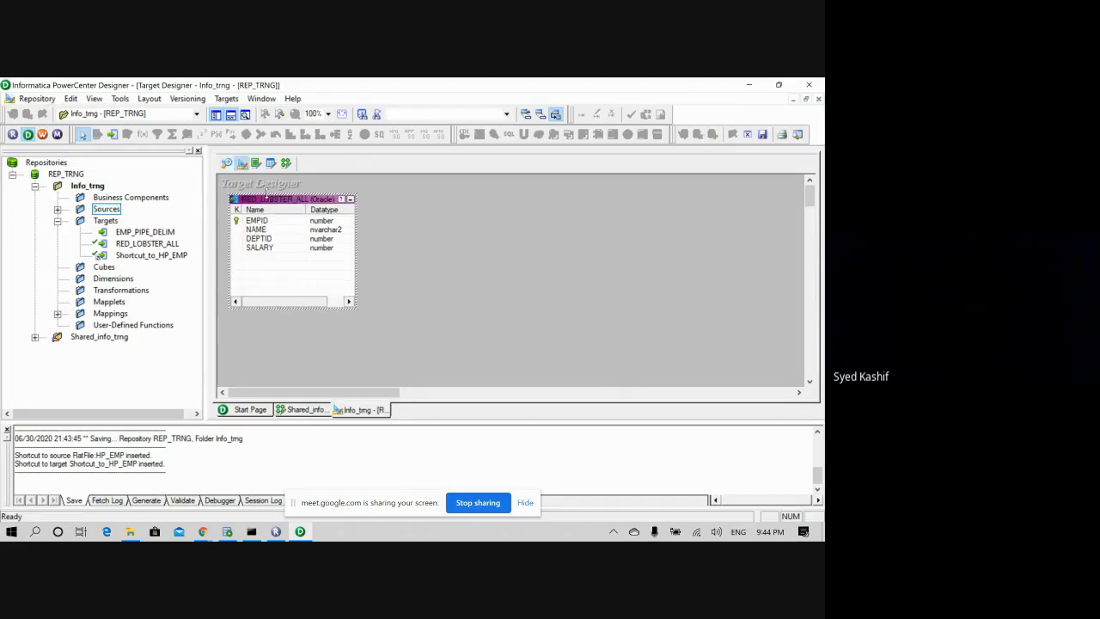
{"action": "right_click", "coordinate": [411, 215]}
{"action": "left_click", "coordinate": [425, 237]}
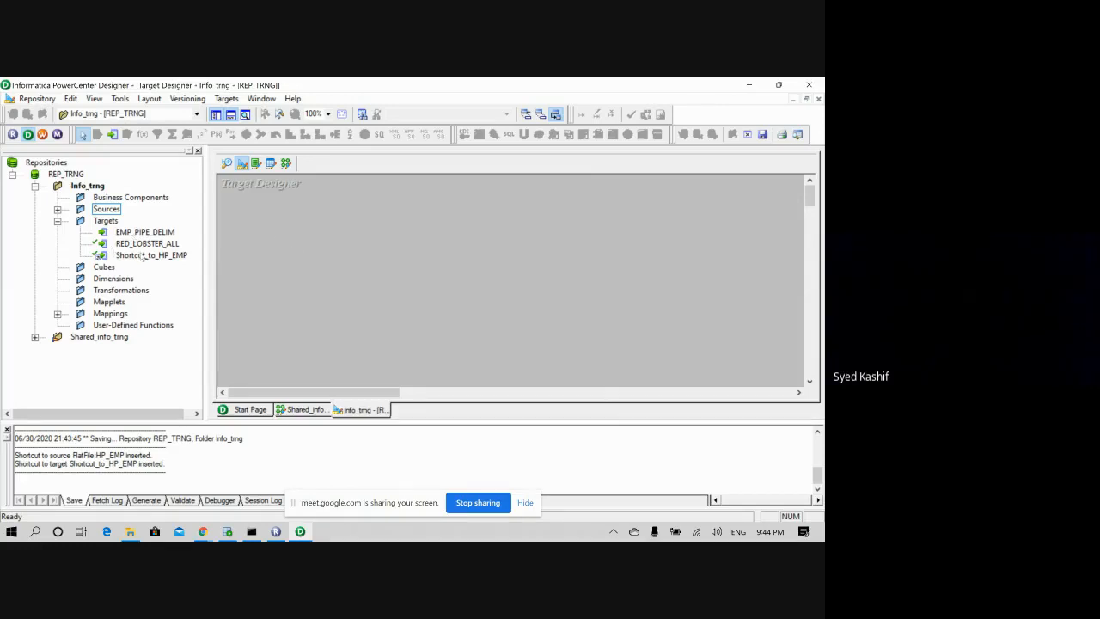
{"action": "left_click_drag", "start_coordinate": [142, 255], "coordinate": [318, 229]}
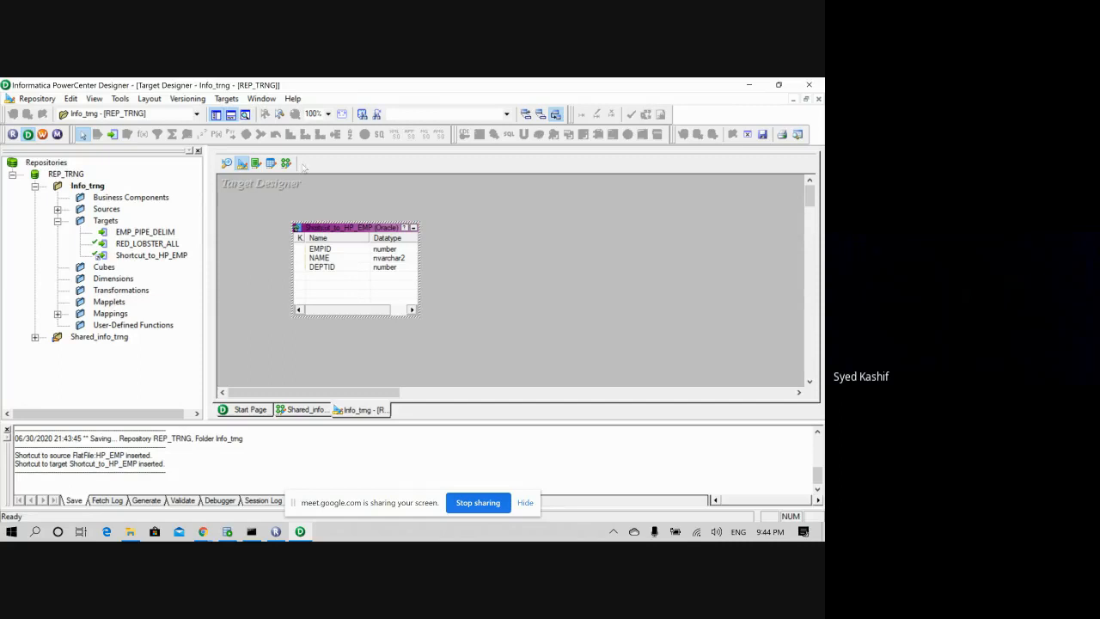
- Rename the target shortcut to HP_EMP and switch to the Mapping Designer
{"action": "double_click", "coordinate": [336, 228]}
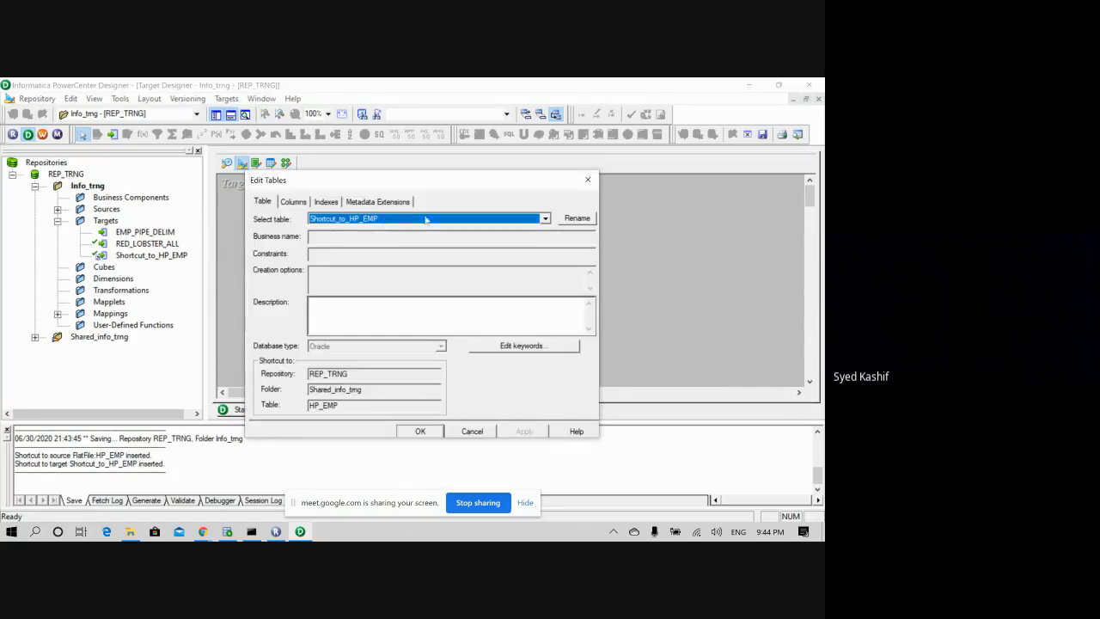
{"action": "left_click", "coordinate": [570, 222]}
{"action": "left_click", "coordinate": [342, 302]}
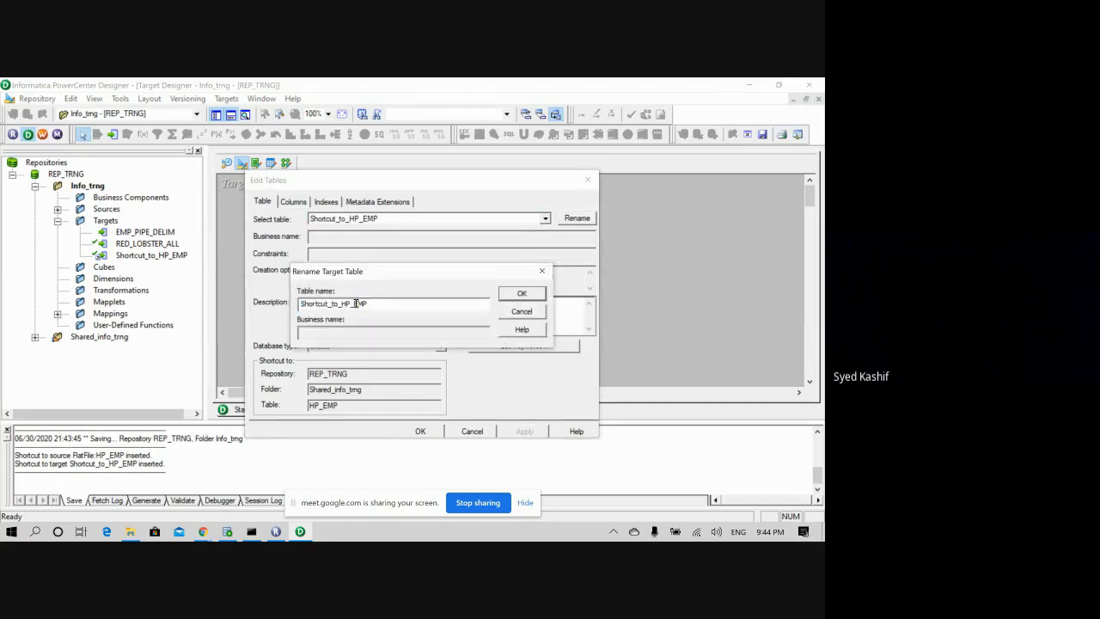
{"action": "left_click_drag", "start_coordinate": [342, 302], "coordinate": [244, 314]}
{"action": "key", "text": "BackSpace"}
{"action": "key", "text": "Return"}
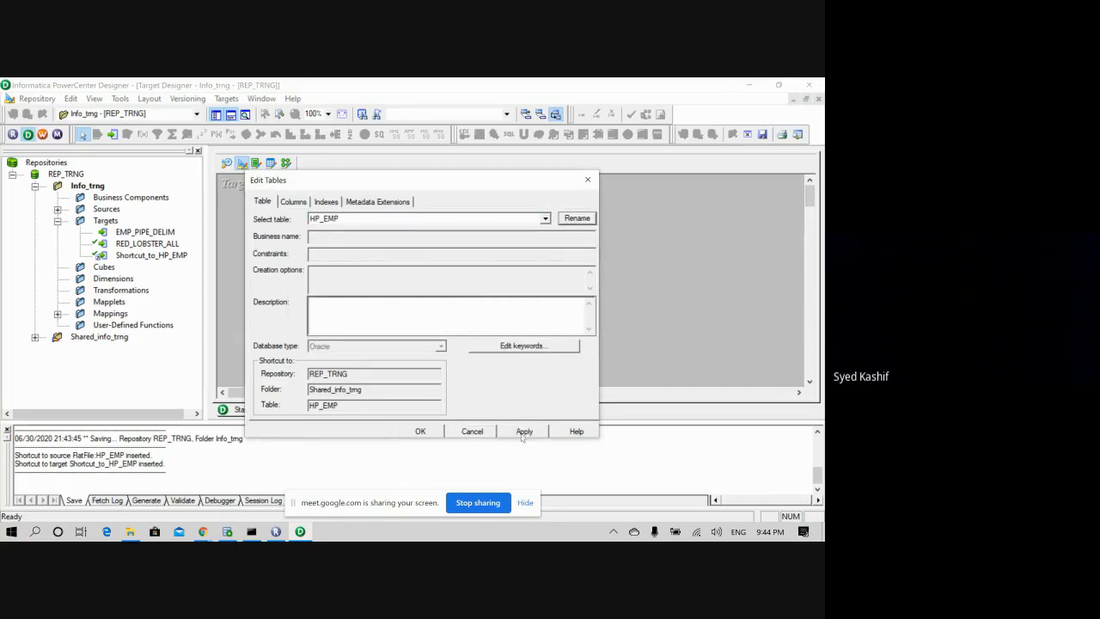
{"action": "left_click", "coordinate": [523, 431]}
{"action": "left_click", "coordinate": [434, 432]}
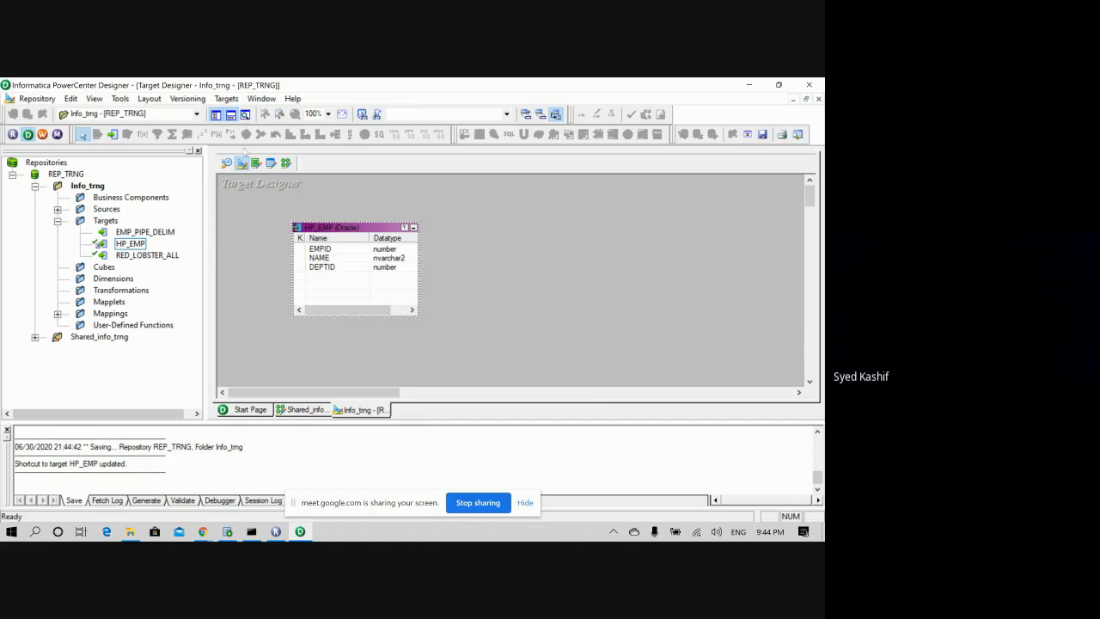
{"action": "left_click", "coordinate": [286, 163]}
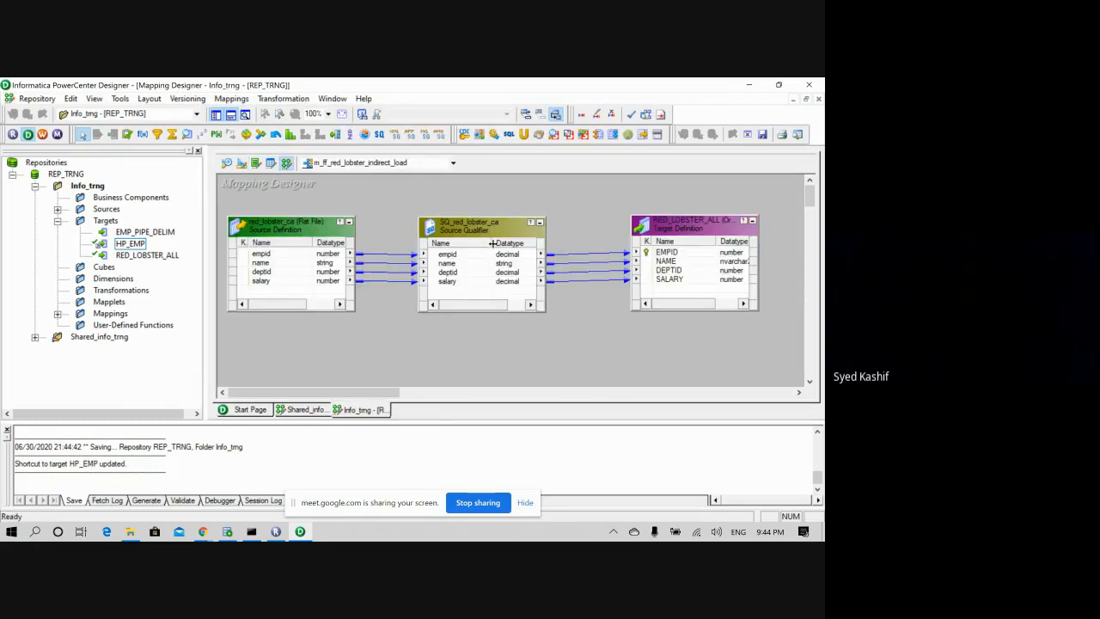
- Create an empty mapping named m_ff_HP_EMP and expand the Sources list
{"action": "double_click", "coordinate": [454, 165]}
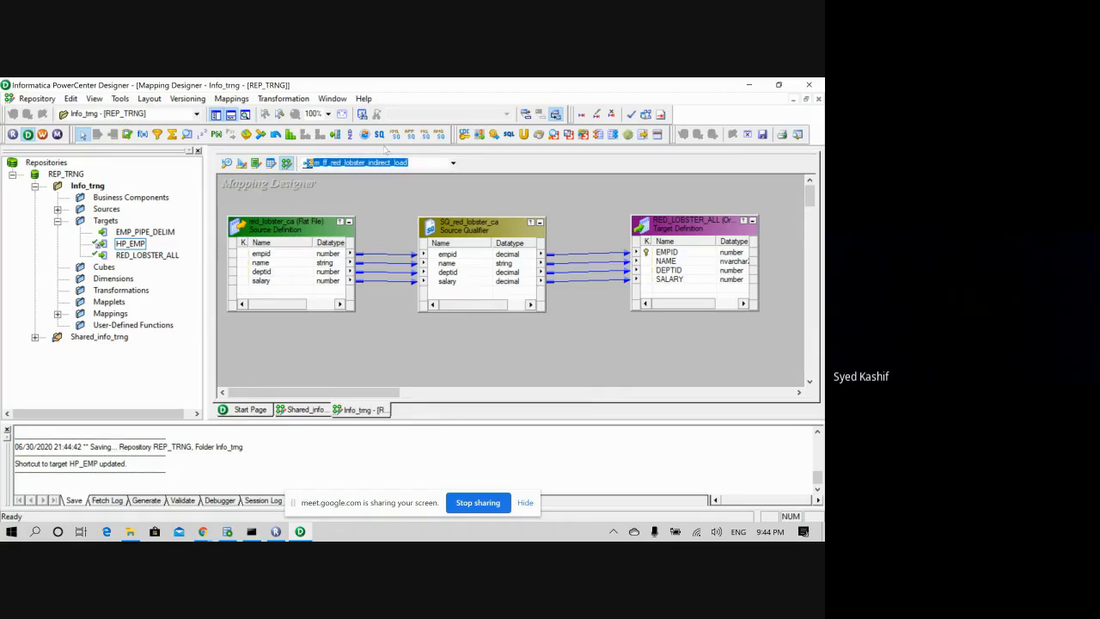
{"action": "left_click", "coordinate": [231, 98]}
{"action": "left_click", "coordinate": [245, 117]}
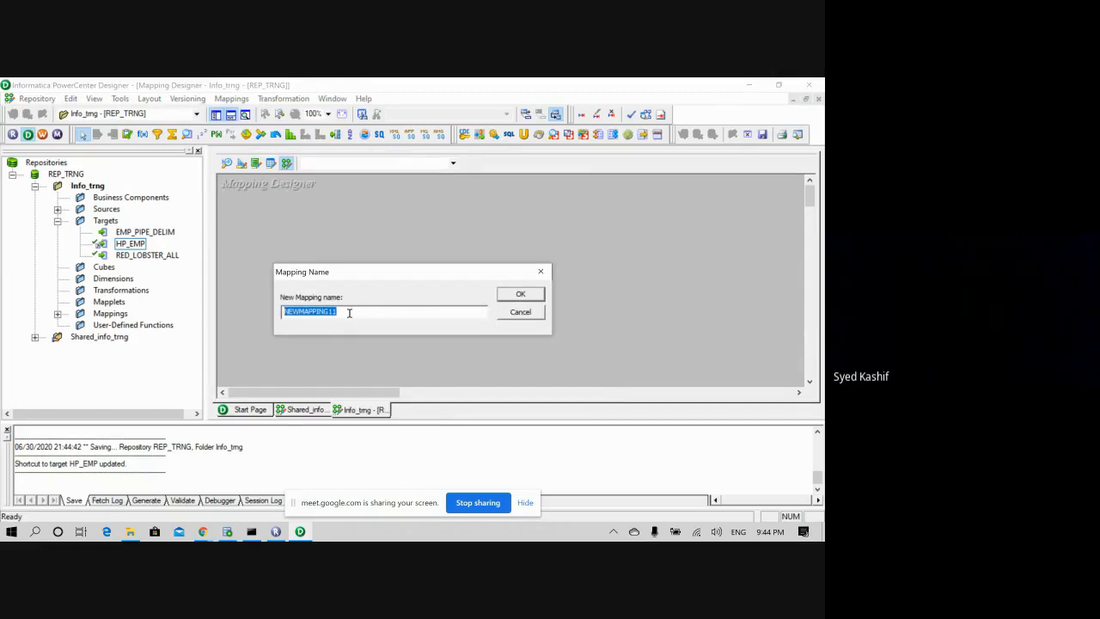
{"action": "type", "text": "M"}
{"action": "type", "text": "_ff_HP_EMP"}
{"action": "left_click", "coordinate": [515, 294]}
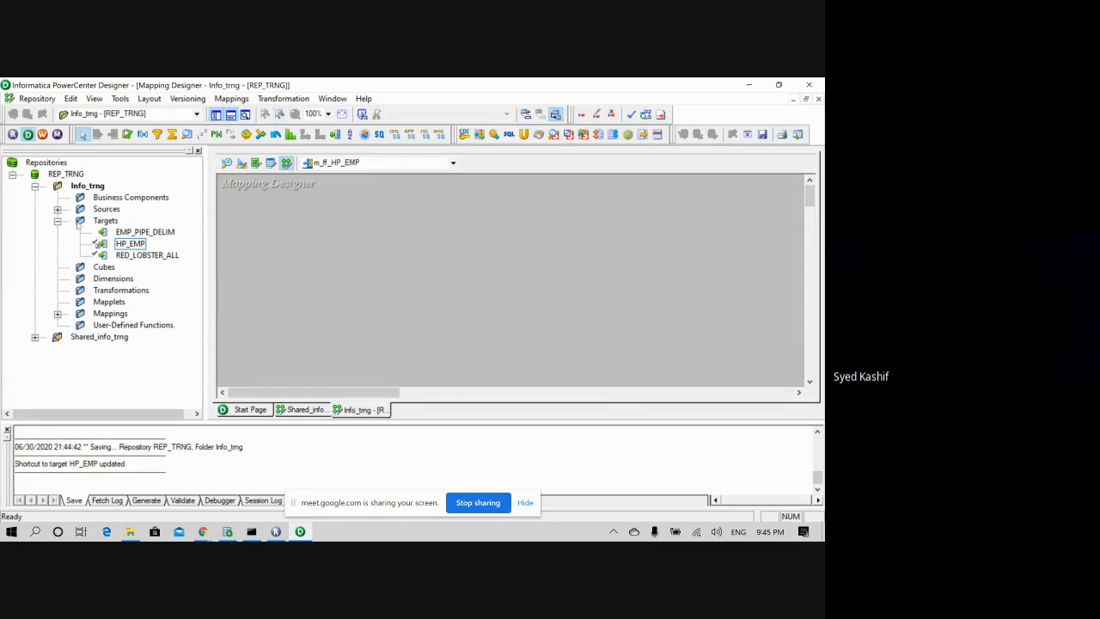
{"action": "left_click", "coordinate": [57, 210]}
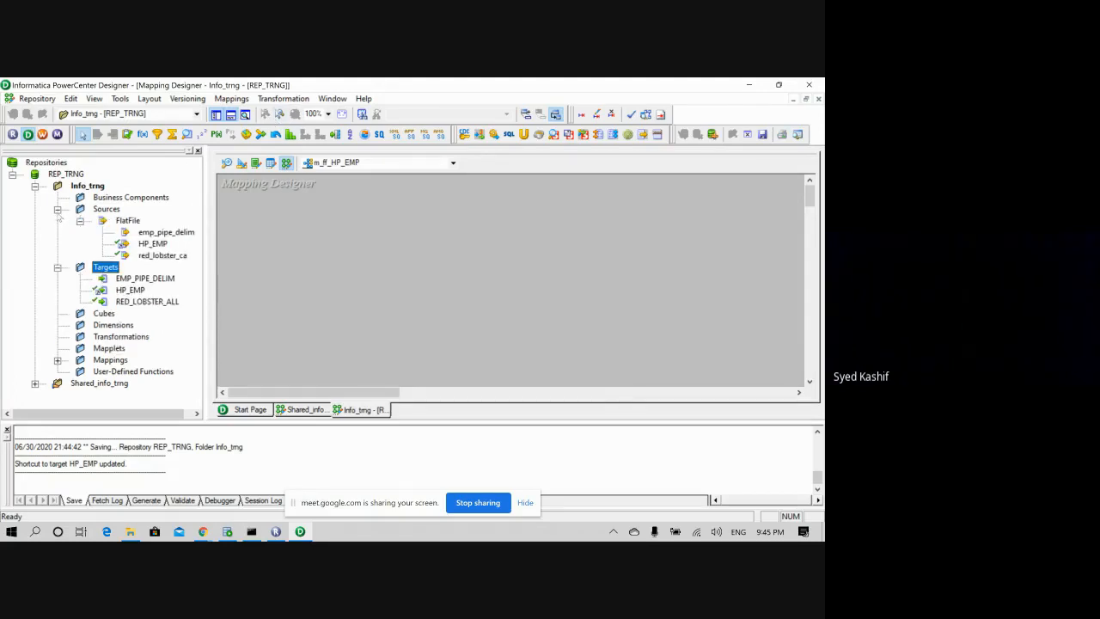
- Add the HP_EMP source shortcut to the mapping, declining to copy red_lobster_ca
{"action": "left_click", "coordinate": [161, 256]}
{"action": "left_click_drag", "start_coordinate": [164, 258], "coordinate": [289, 270]}
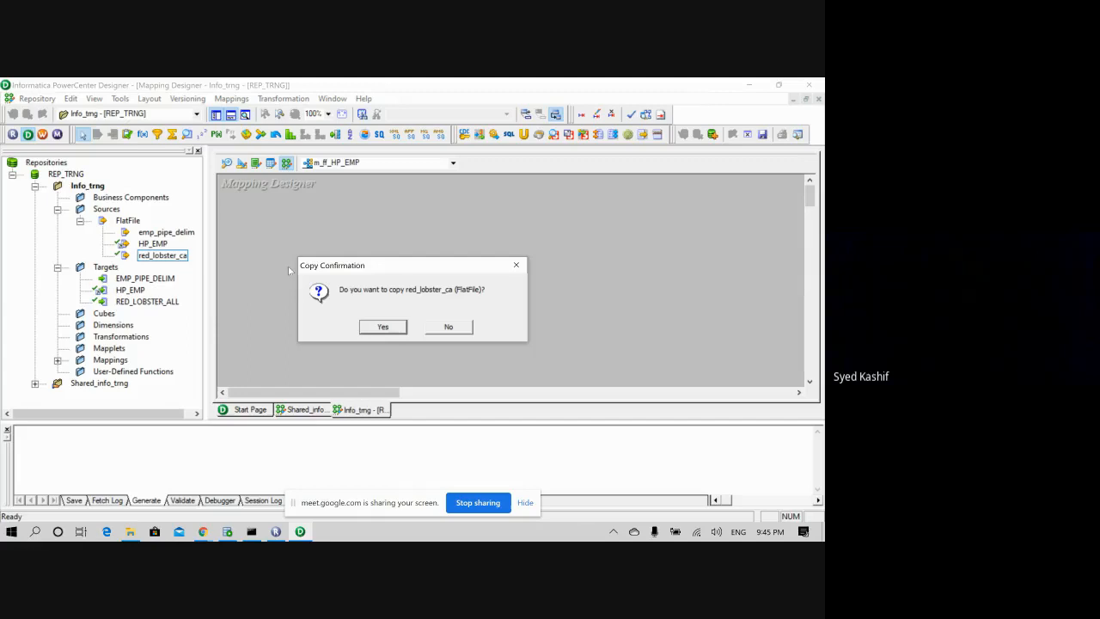
{"action": "left_click", "coordinate": [453, 330]}
{"action": "left_click", "coordinate": [144, 244]}
{"action": "left_click_drag", "start_coordinate": [214, 247], "coordinate": [252, 242]}
{"action": "left_click_drag", "start_coordinate": [347, 305], "coordinate": [349, 283]}
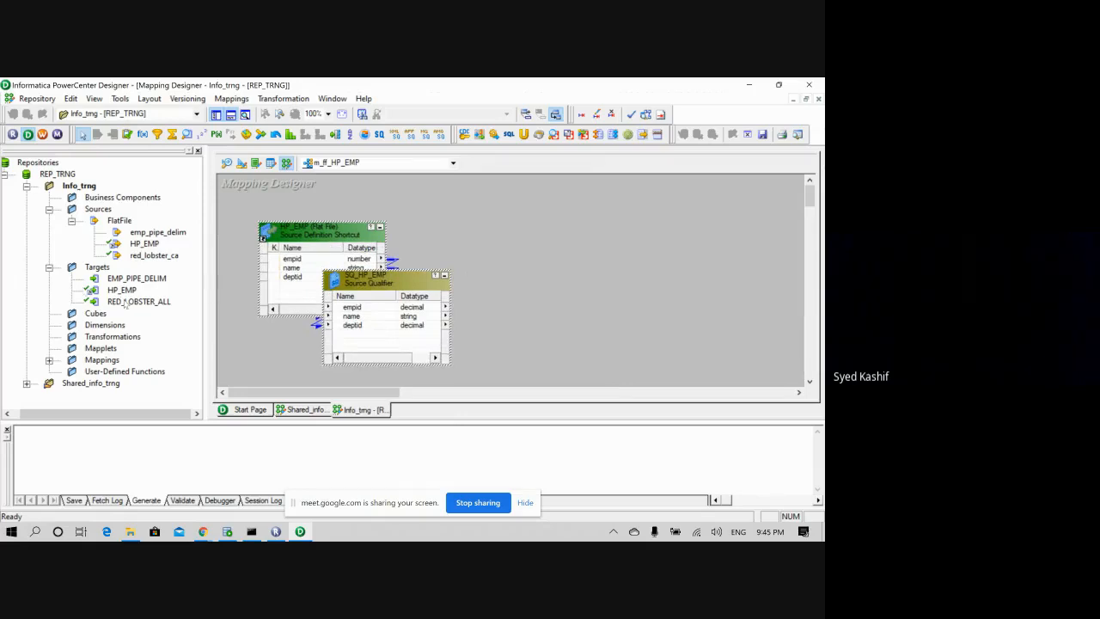
- Add the HP_EMP target and arrange source, SQ_HP_EMP and target left to right
{"action": "left_click_drag", "start_coordinate": [121, 290], "coordinate": [478, 263]}
{"action": "left_click_drag", "start_coordinate": [543, 260], "coordinate": [556, 248]}
{"action": "left_click_drag", "start_coordinate": [387, 278], "coordinate": [462, 249]}
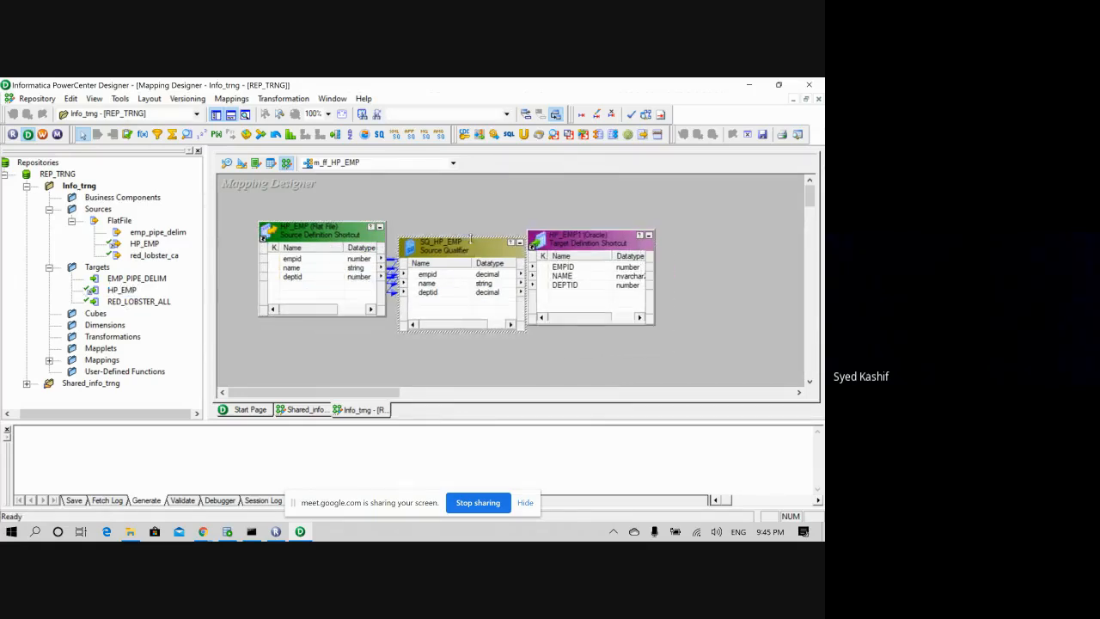
{"action": "left_click_drag", "start_coordinate": [550, 241], "coordinate": [592, 242]}
{"action": "left_click_drag", "start_coordinate": [484, 252], "coordinate": [509, 242]}
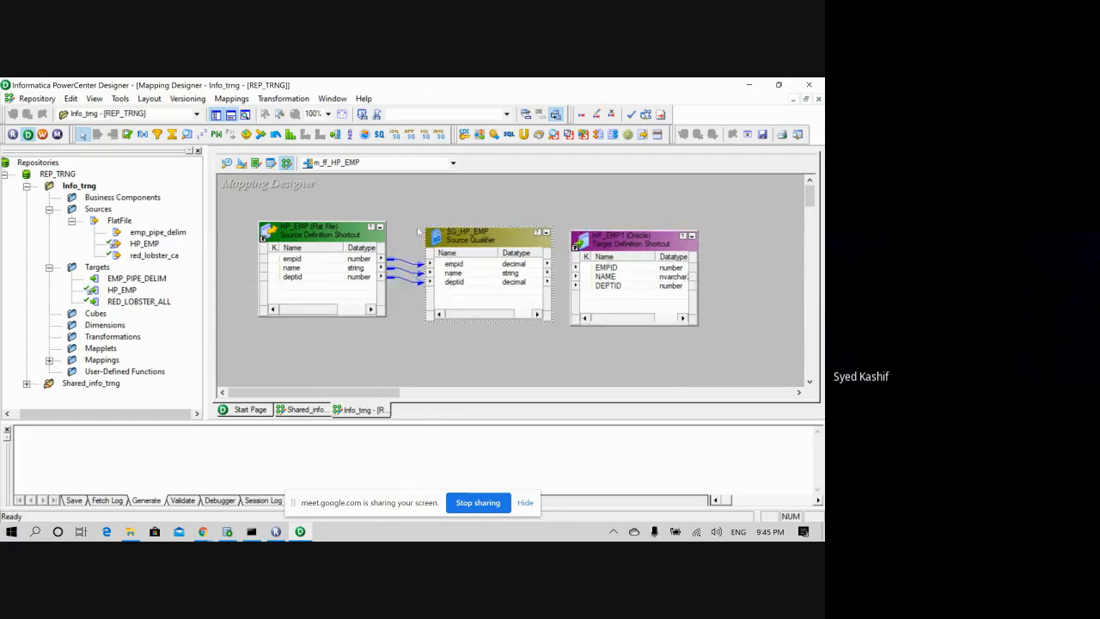
{"action": "mouse_move", "coordinate": [350, 235]}
{"action": "left_mouse_down"}
{"action": "mouse_move", "coordinate": [337, 249]}
{"action": "mouse_move", "coordinate": [344, 240]}
{"action": "left_mouse_up"}
{"action": "left_click_drag", "start_coordinate": [454, 238], "coordinate": [444, 241]}
{"action": "left_click_drag", "start_coordinate": [586, 240], "coordinate": [598, 237]}
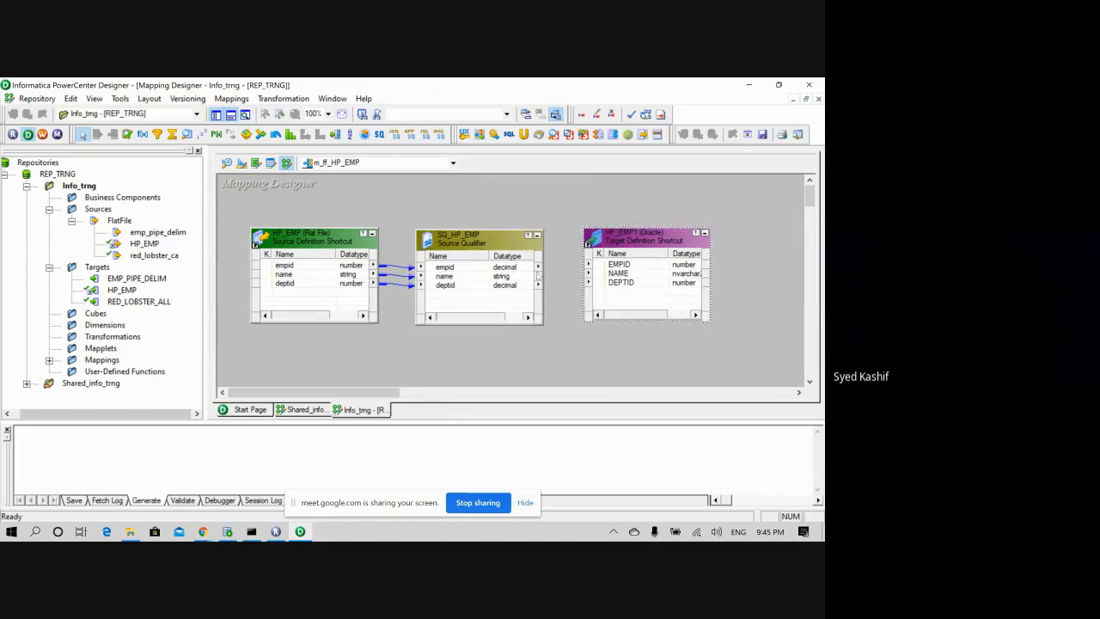
- Link SQ_HP_EMP's empid, name and deptid to the target and save the mapping
{"action": "right_click", "coordinate": [526, 271]}
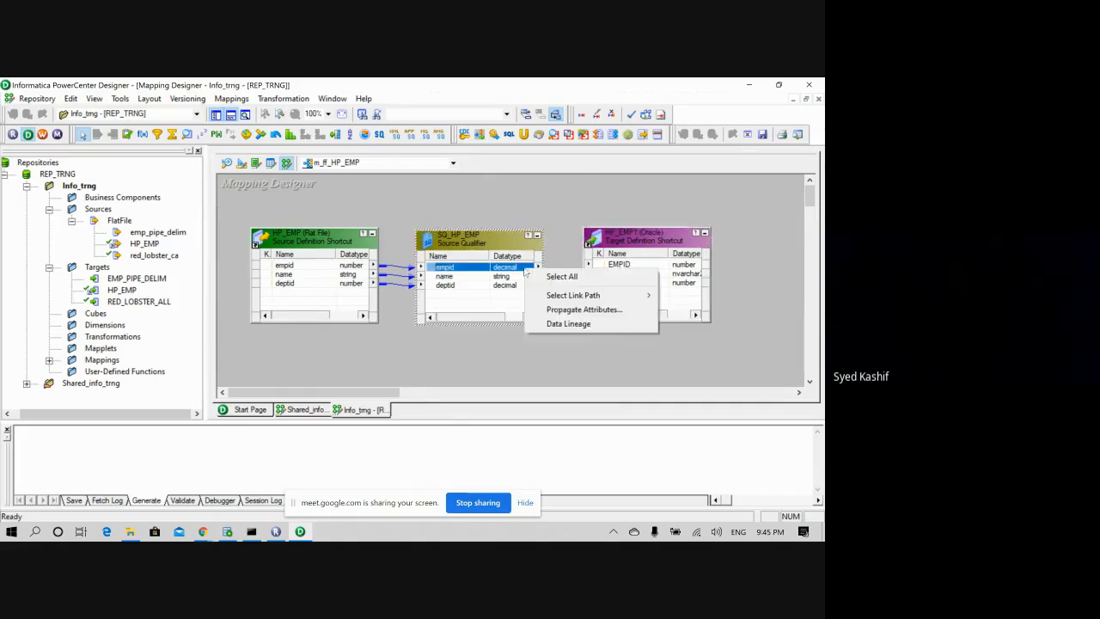
{"action": "left_click", "coordinate": [525, 269]}
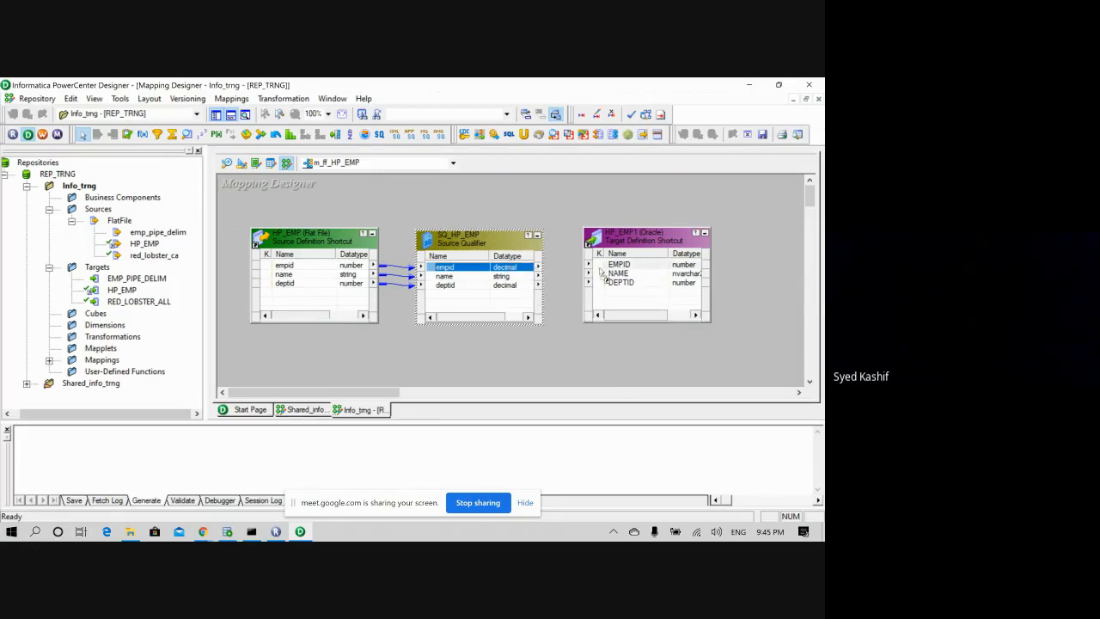
{"action": "left_click_drag", "start_coordinate": [604, 273], "coordinate": [607, 266]}
{"action": "mouse_move", "coordinate": [526, 275]}
{"action": "left_mouse_down"}
{"action": "mouse_move", "coordinate": [619, 284]}
{"action": "mouse_move", "coordinate": [618, 274]}
{"action": "mouse_move", "coordinate": [585, 285]}
{"action": "mouse_move", "coordinate": [620, 284]}
{"action": "left_mouse_up"}
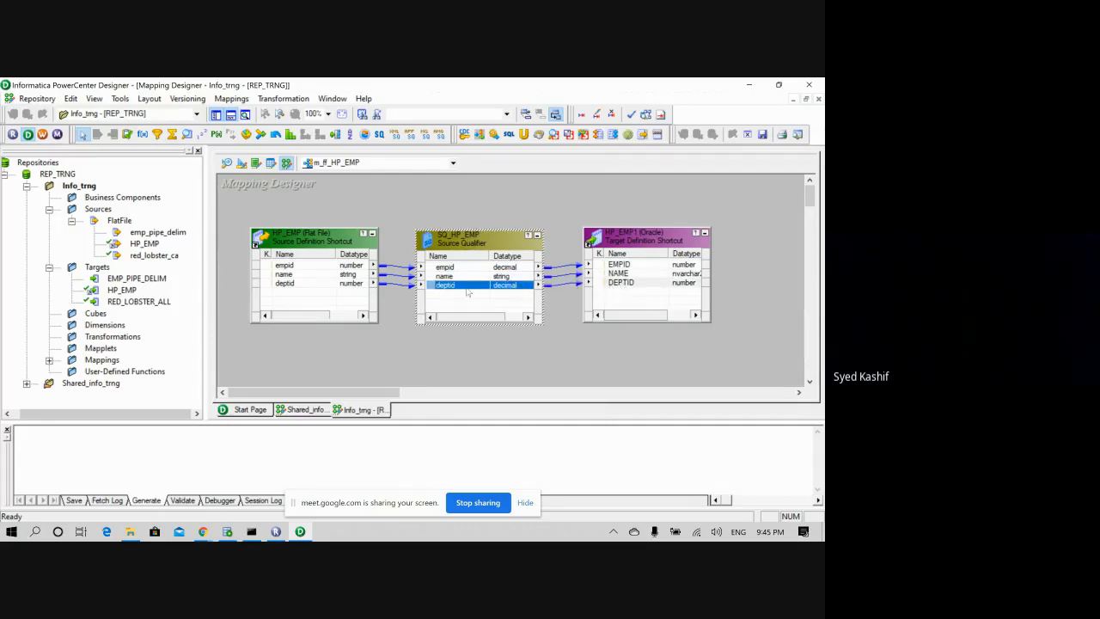
{"action": "left_click_drag", "start_coordinate": [510, 242], "coordinate": [512, 237]}
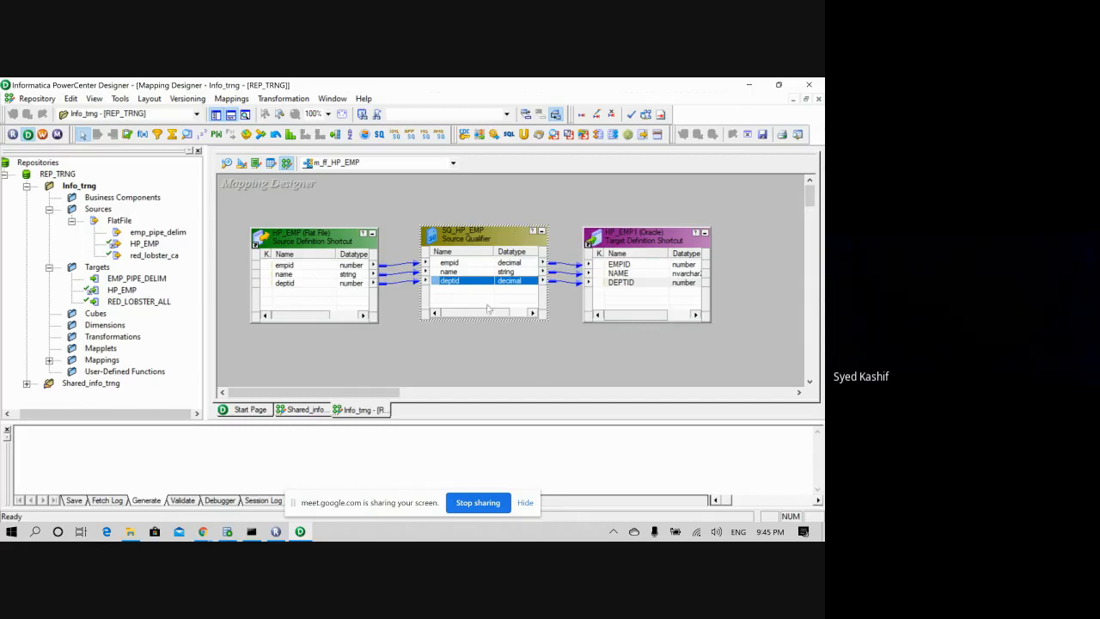
{"action": "left_click", "coordinate": [497, 355]}
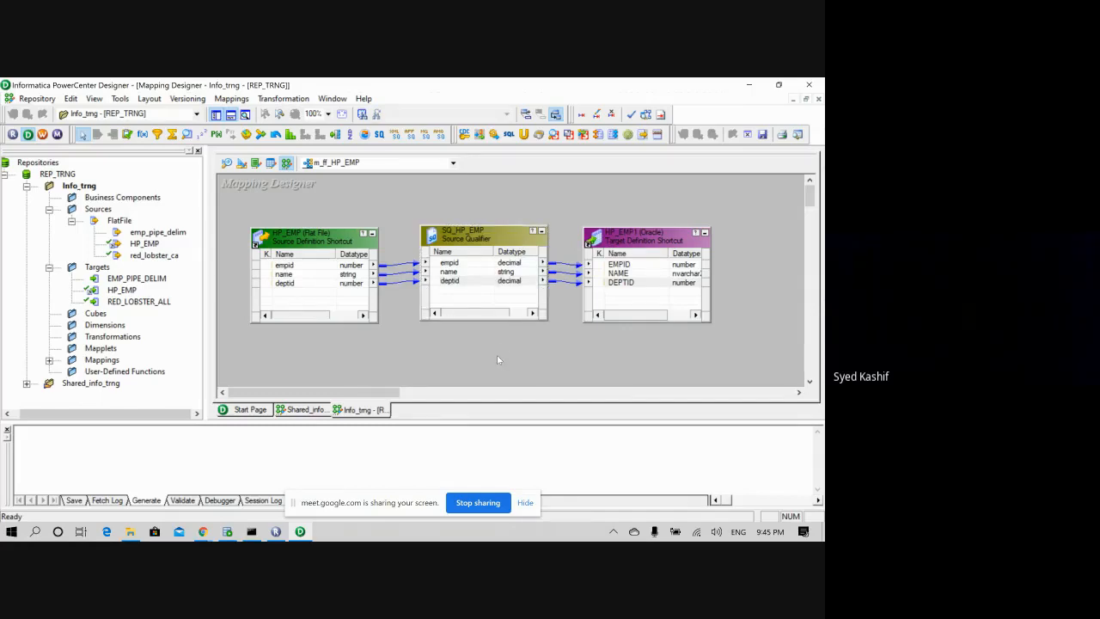
{"action": "key", "text": "ctrl+s"}
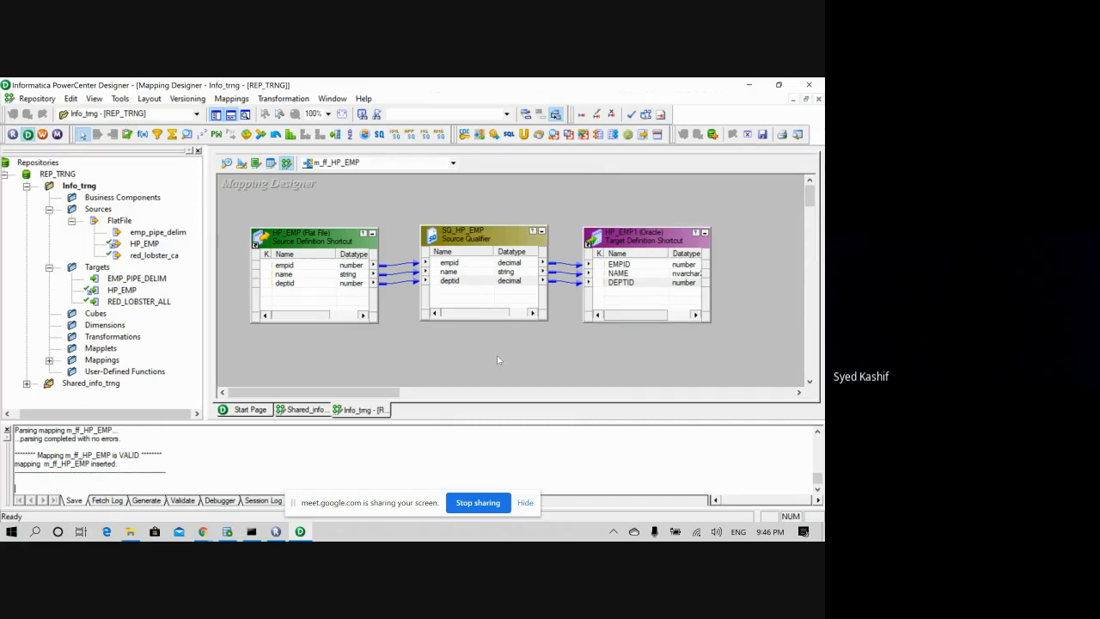
- Nudge SQ_HP_EMP into place and launch Workflow Manager from the Designer toolbar
{"action": "left_click", "coordinate": [483, 244]}
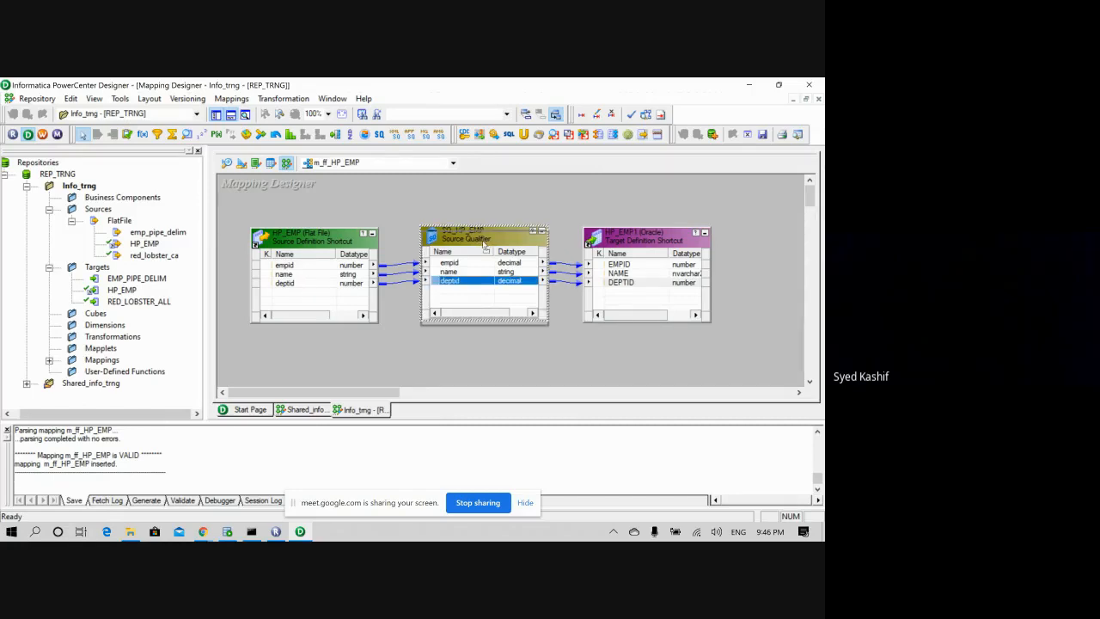
{"action": "left_click_drag", "start_coordinate": [484, 242], "coordinate": [482, 238]}
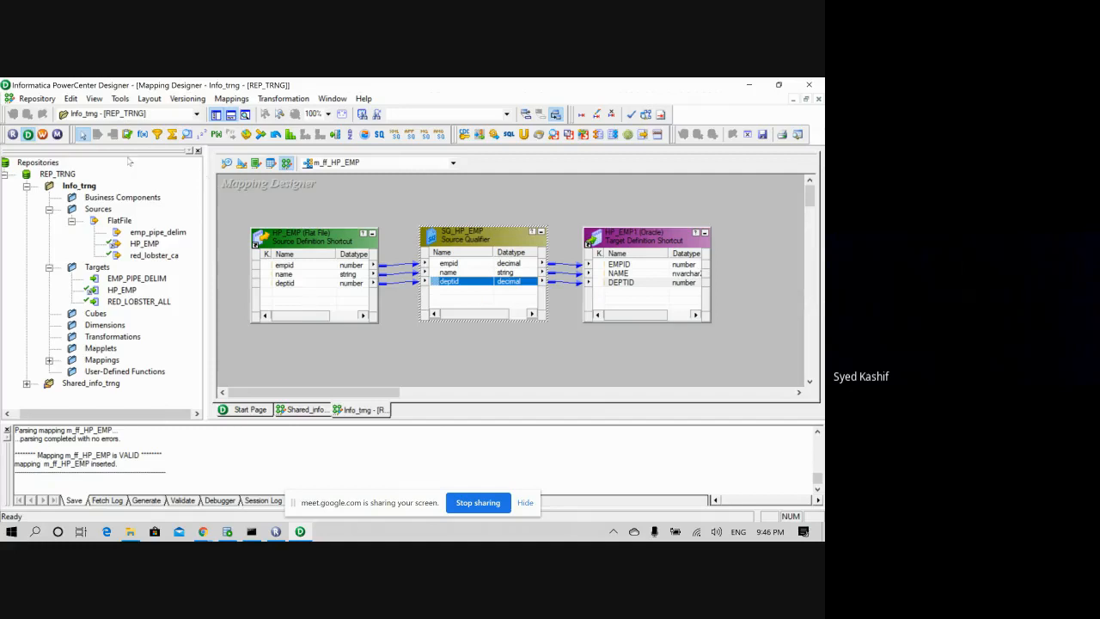
{"action": "left_click", "coordinate": [42, 135]}
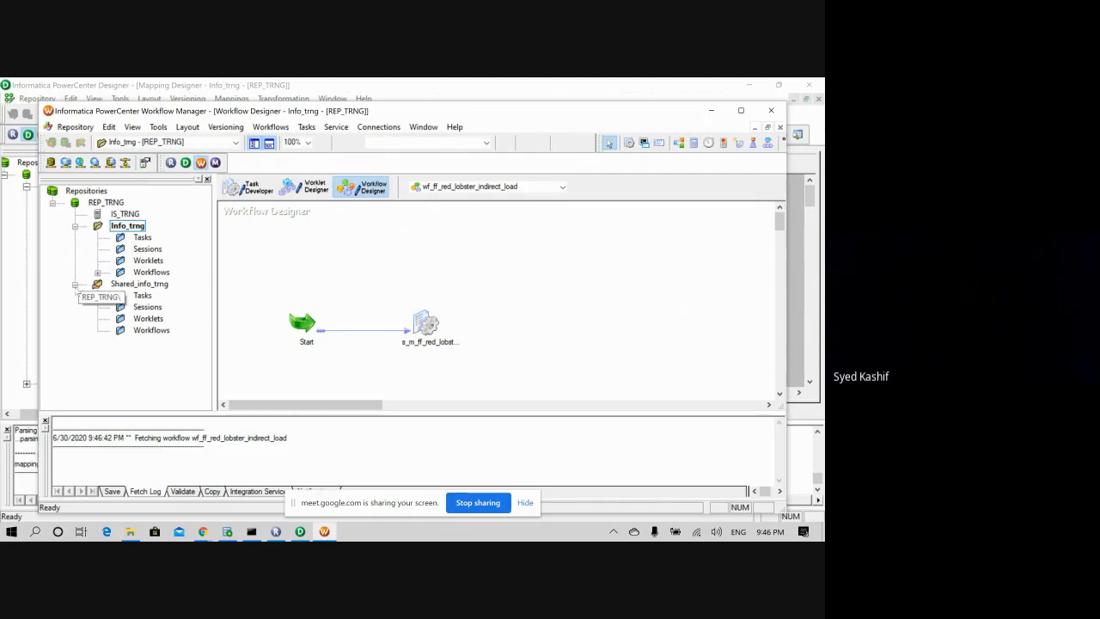
- Expand Info_trng's Workflows folder to show wf_ff_red_lobster_indirect_load
{"action": "left_click", "coordinate": [75, 226]}
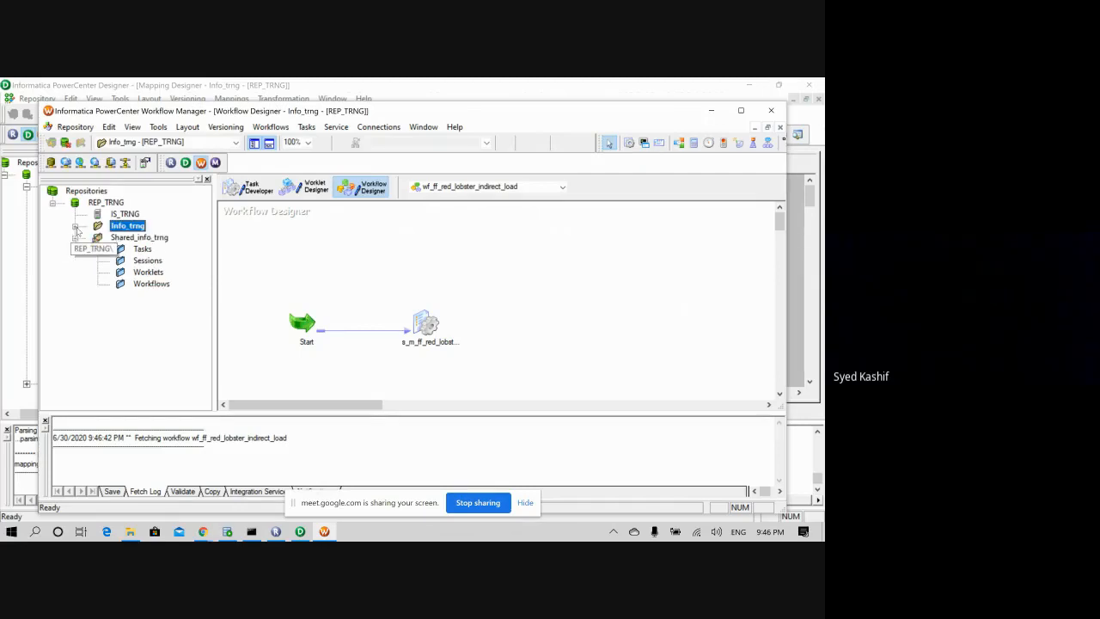
{"action": "left_click", "coordinate": [75, 237]}
{"action": "left_click", "coordinate": [75, 237]}
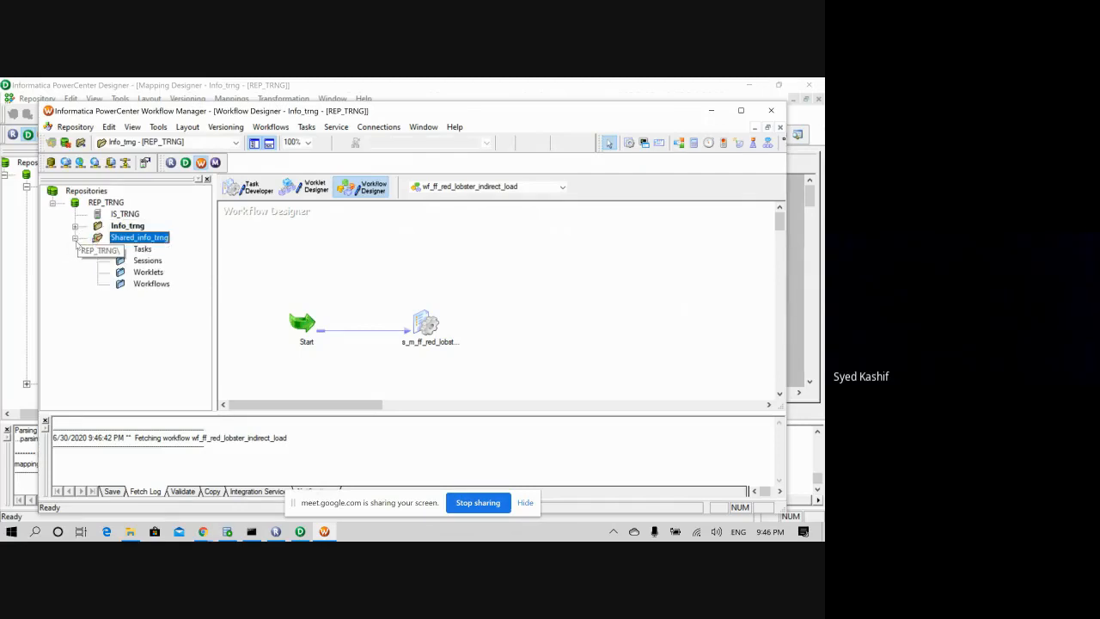
{"action": "left_click", "coordinate": [75, 237]}
{"action": "left_click", "coordinate": [74, 226]}
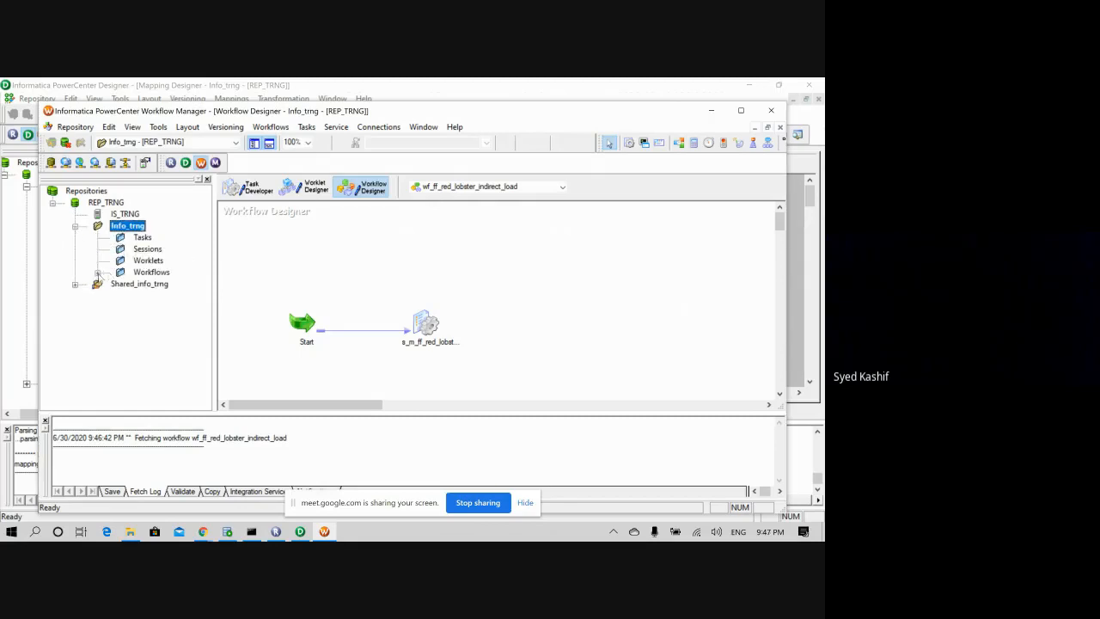
{"action": "left_click", "coordinate": [98, 272]}
{"action": "right_click", "coordinate": [155, 276]}
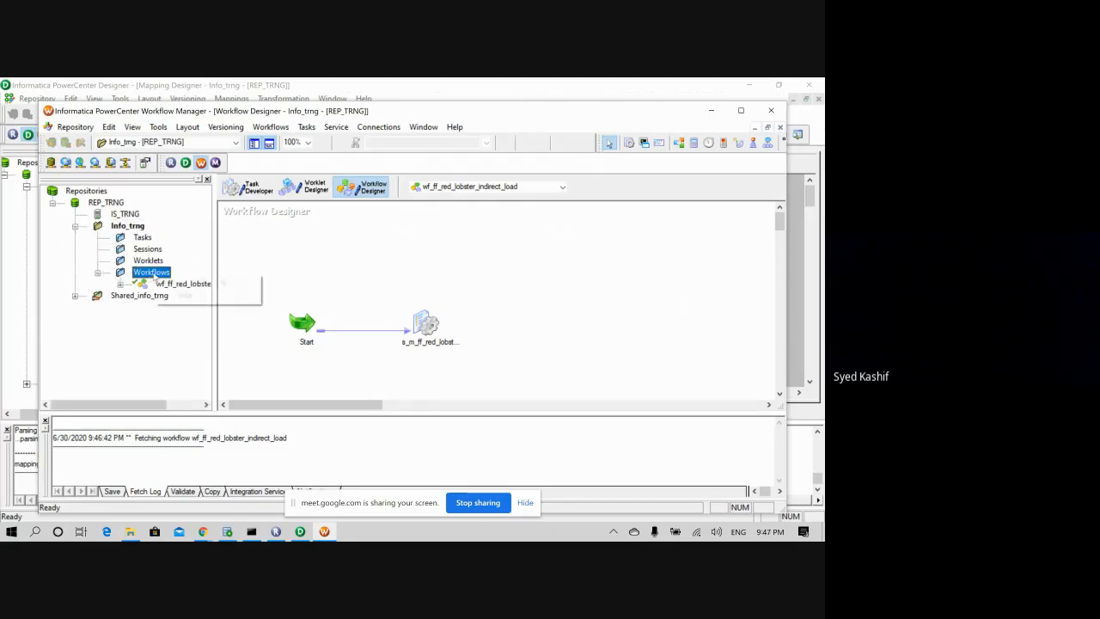
{"action": "left_click", "coordinate": [121, 285]}
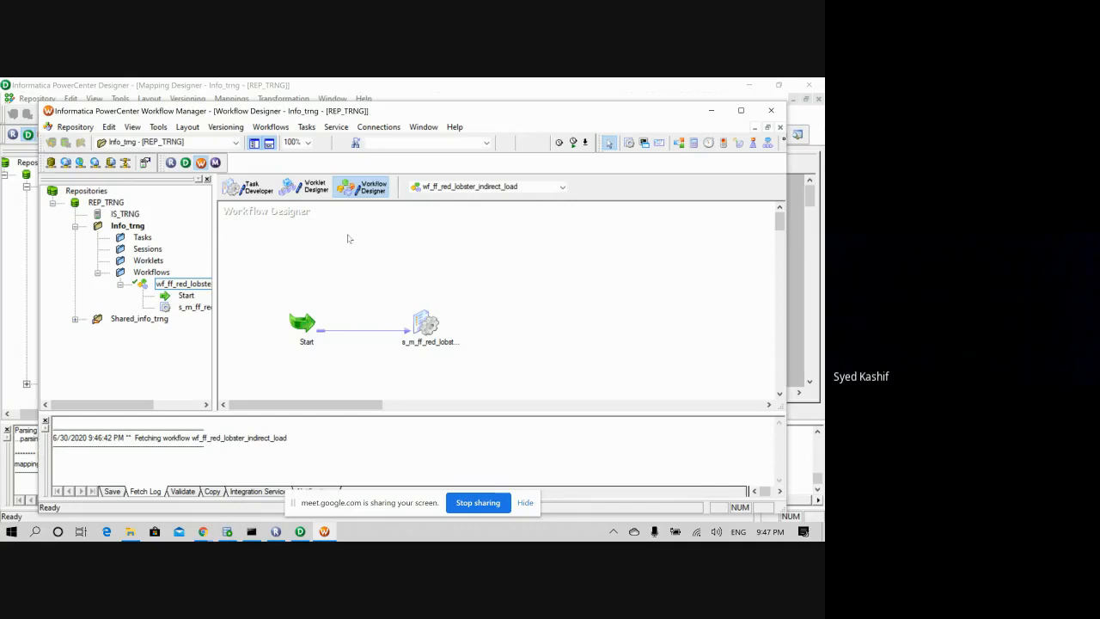
- Start a new workflow named wf_ff, then bring the Designer window forward
{"action": "left_click", "coordinate": [271, 126]}
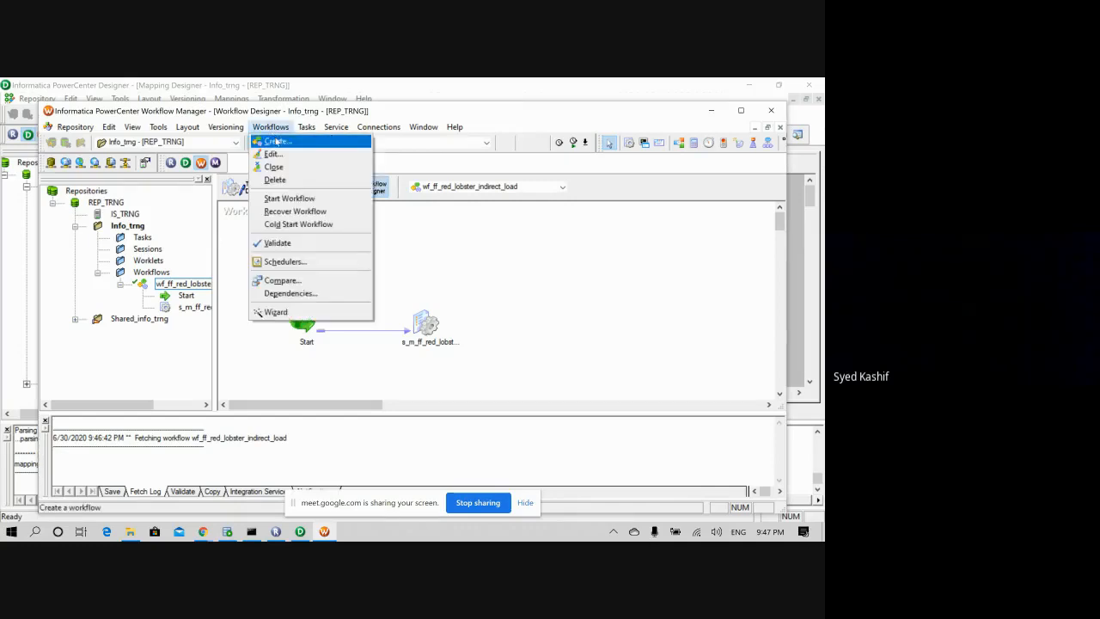
{"action": "left_click", "coordinate": [284, 162]}
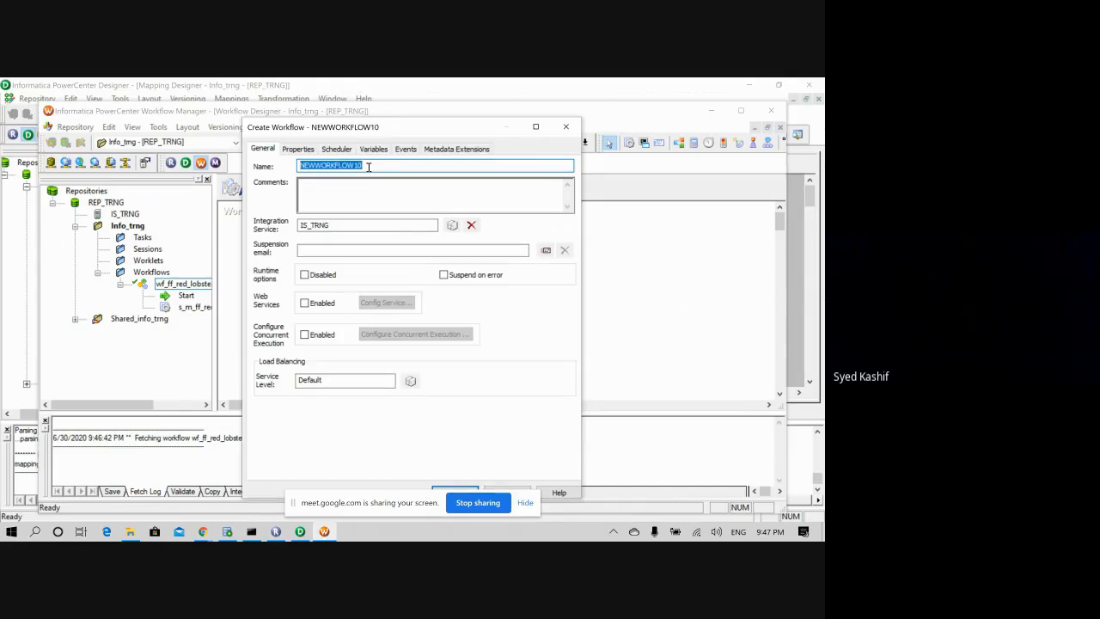
{"action": "type", "text": "wf_ff"}
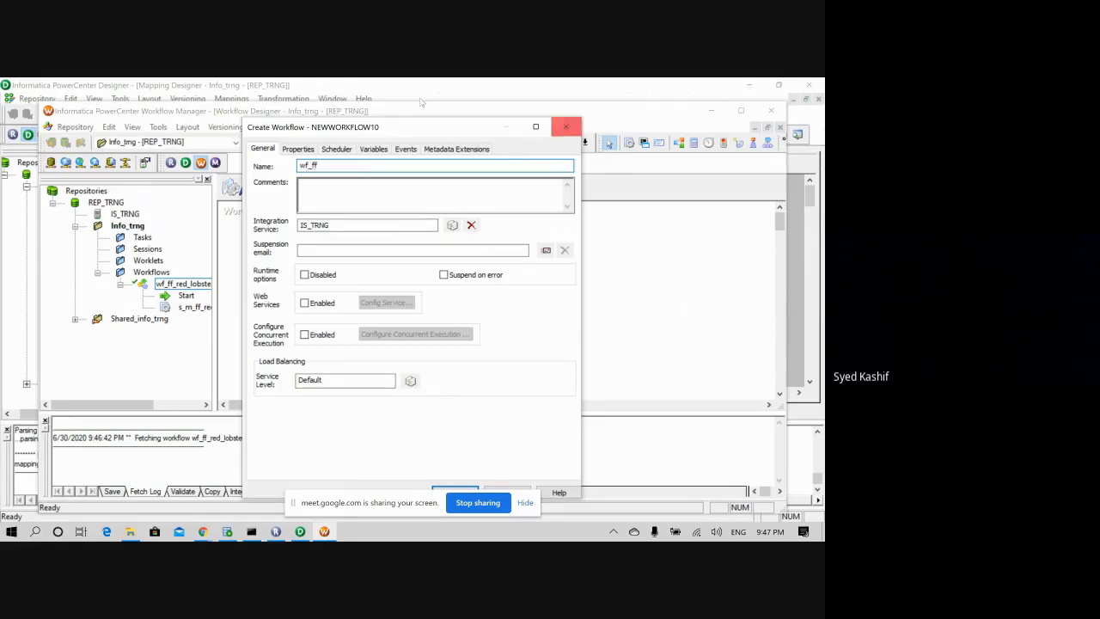
{"action": "left_click", "coordinate": [237, 119]}
{"action": "left_click", "coordinate": [240, 98]}
{"action": "left_click", "coordinate": [244, 99]}
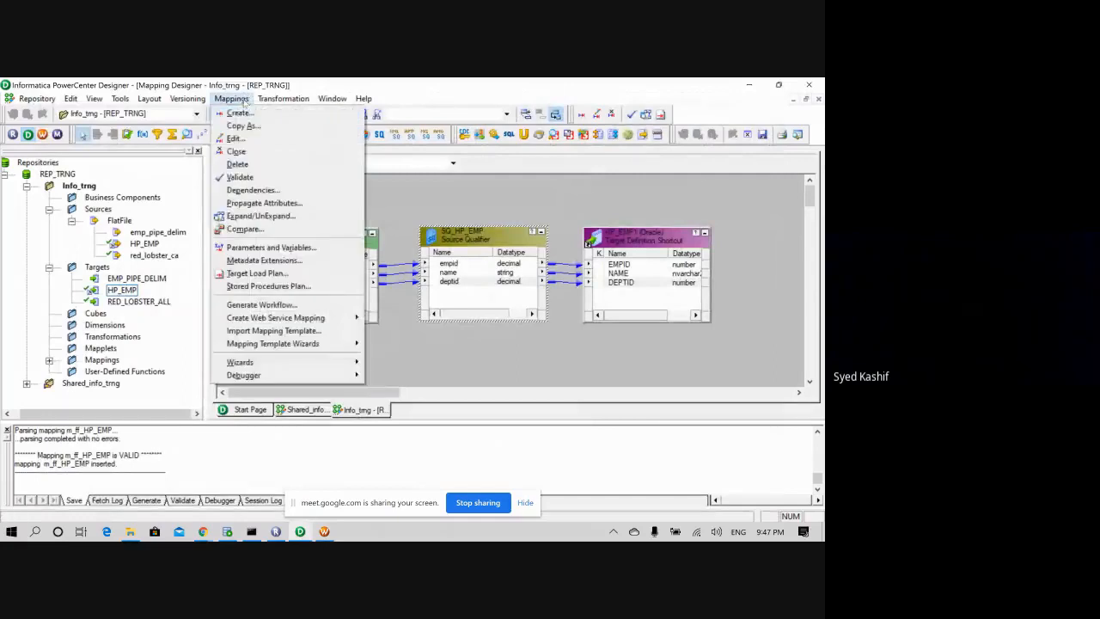
{"action": "left_click", "coordinate": [243, 100]}
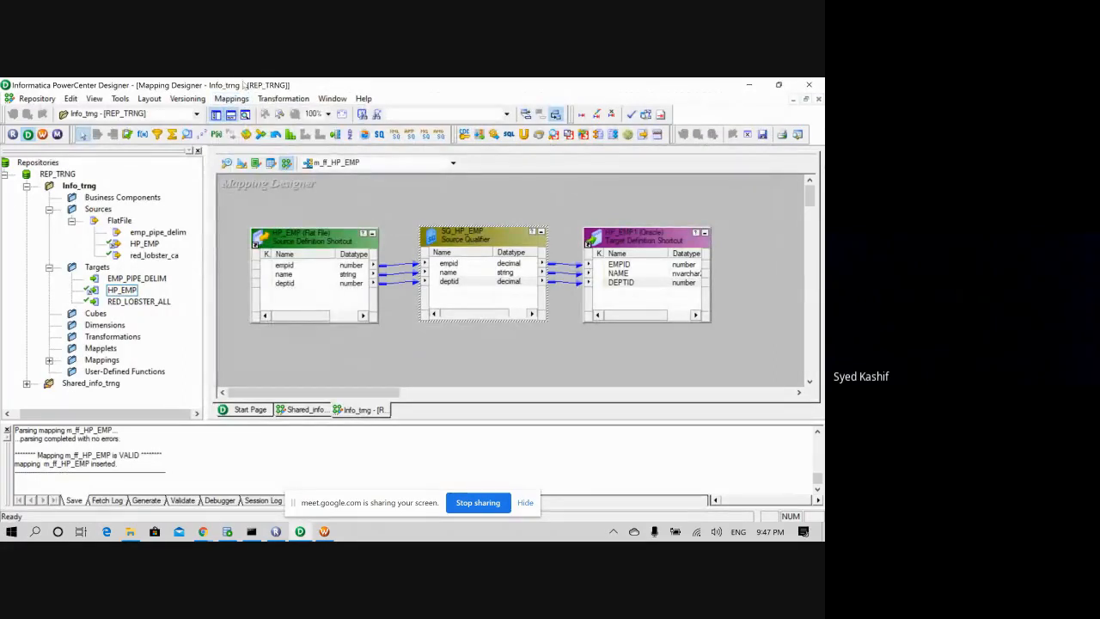
- Change the mapping name from m_ff_HP_EMP to m_FF_ORA_HP_EMP in Edit Mapping
{"action": "left_click", "coordinate": [231, 98]}
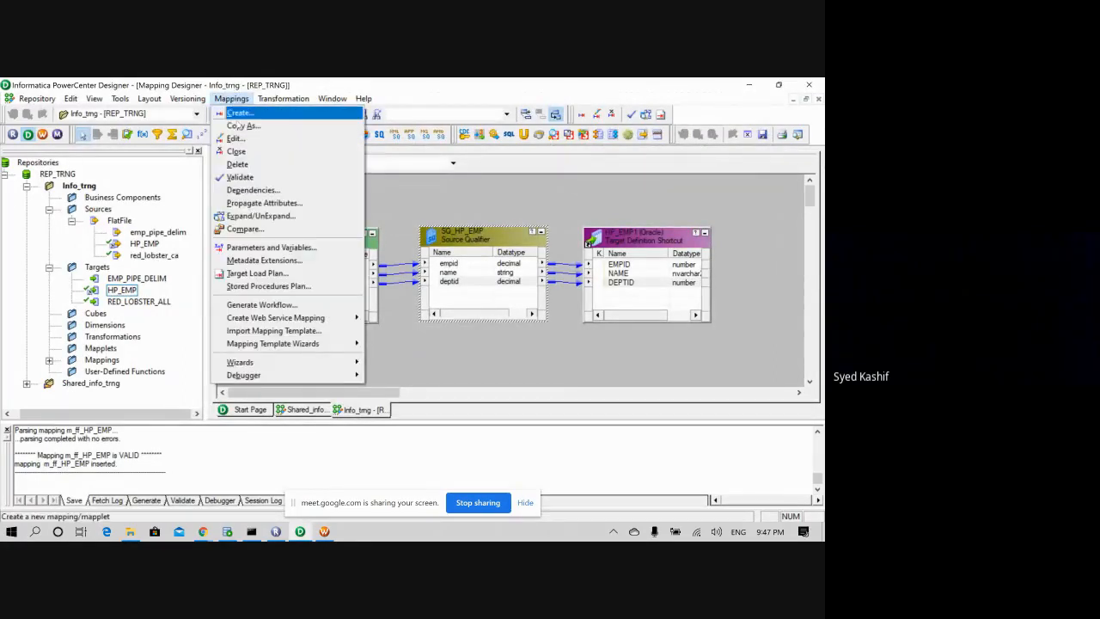
{"action": "left_click", "coordinate": [249, 125]}
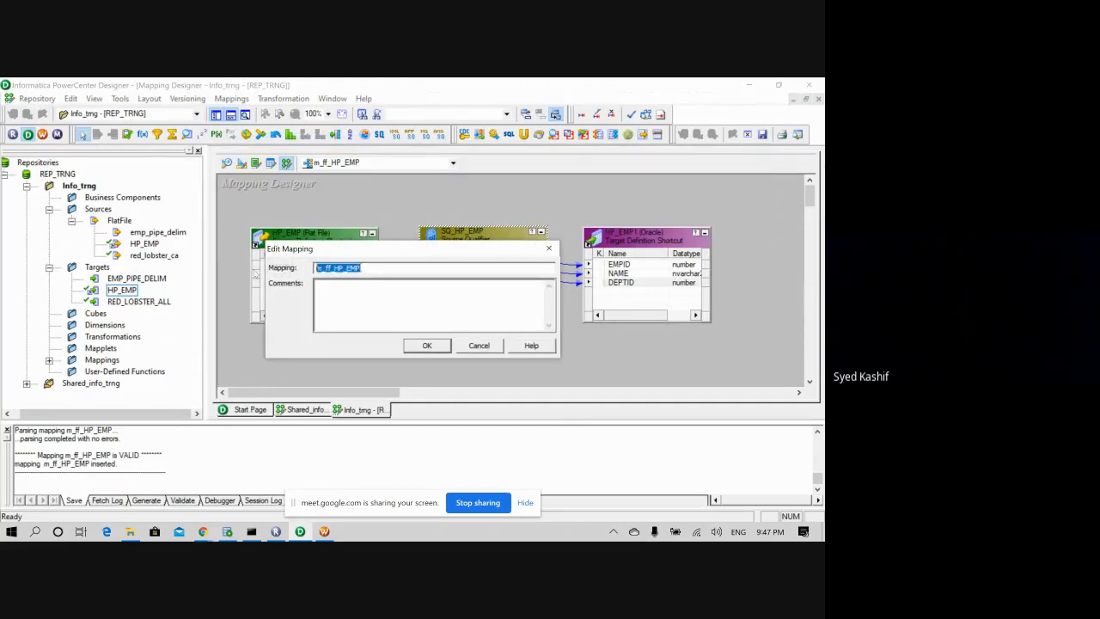
{"action": "left_click", "coordinate": [327, 267]}
{"action": "key", "text": "BackSpace"}
{"action": "key", "text": "BackSpace"}
{"action": "type", "text": "FF"}
{"action": "left_click_drag", "start_coordinate": [373, 268], "coordinate": [305, 277]}
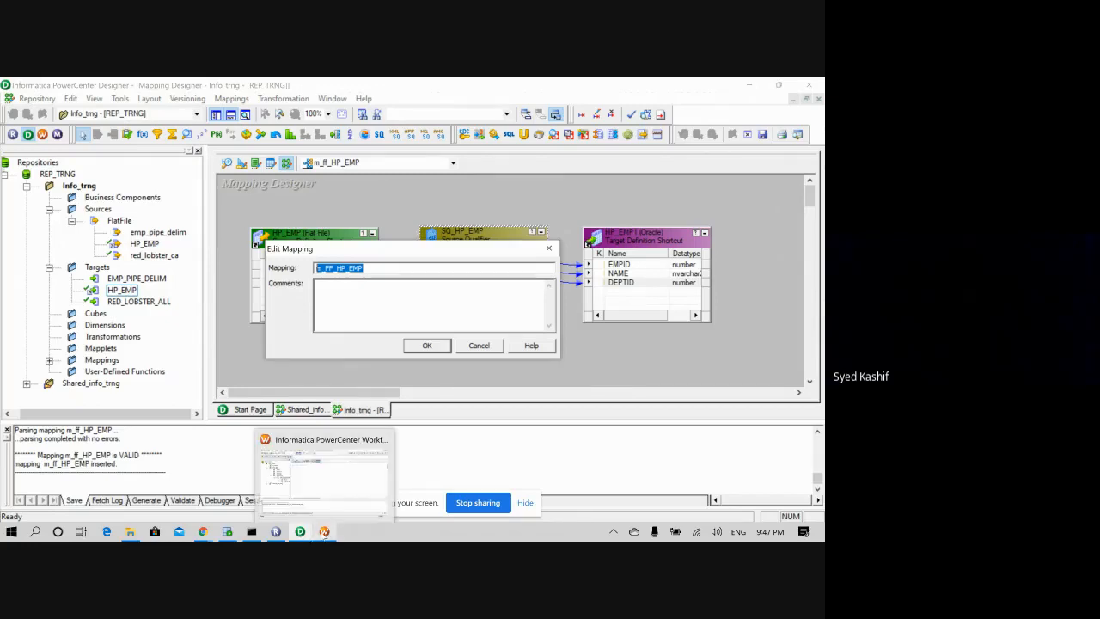
{"action": "left_click", "coordinate": [323, 268]}
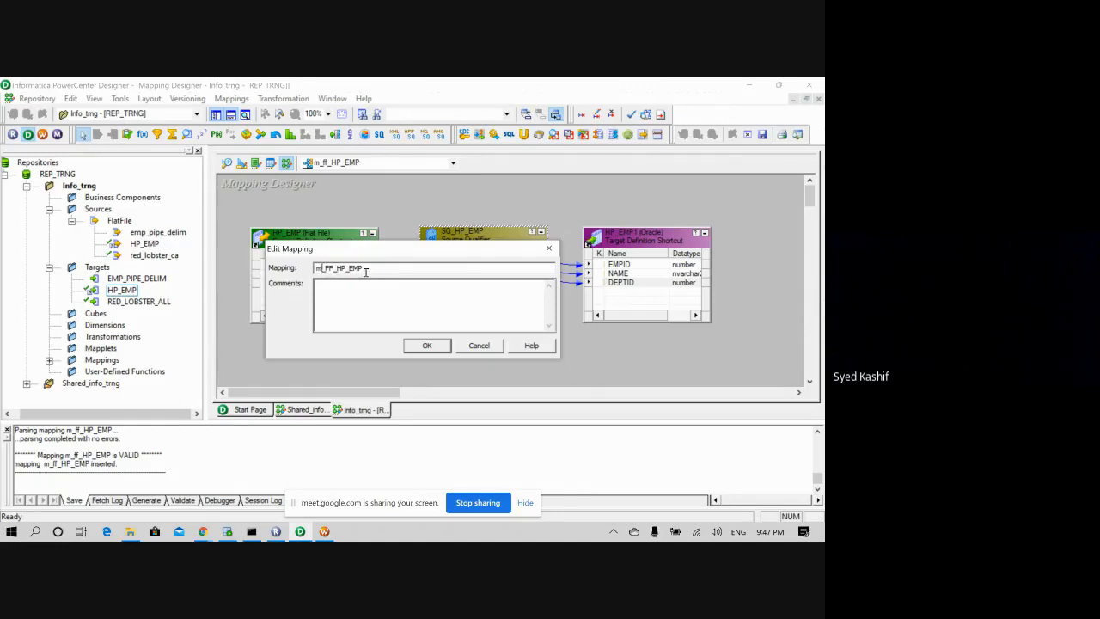
{"action": "left_click_drag", "start_coordinate": [323, 268], "coordinate": [304, 269]}
{"action": "type", "text": "m_FF_ora"}
{"action": "key", "text": "BackSpace"}
{"action": "key", "text": "BackSpace"}
{"action": "key", "text": "BackSpace"}
{"action": "type", "text": "ORA_"}
{"action": "left_click_drag", "start_coordinate": [385, 268], "coordinate": [194, 274]}
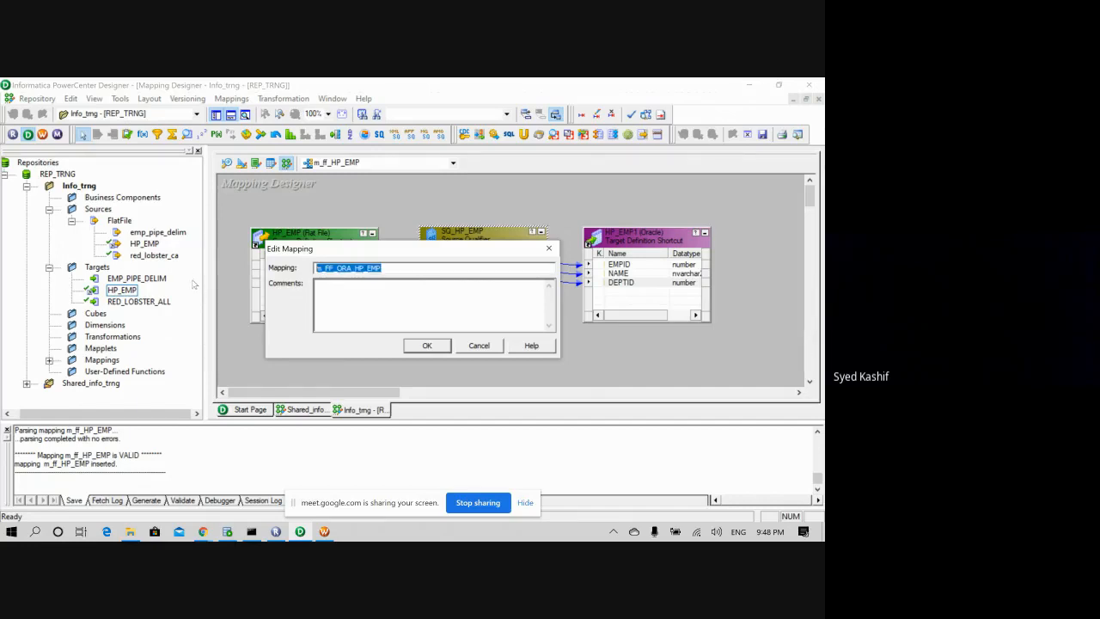
{"action": "left_click", "coordinate": [427, 346]}
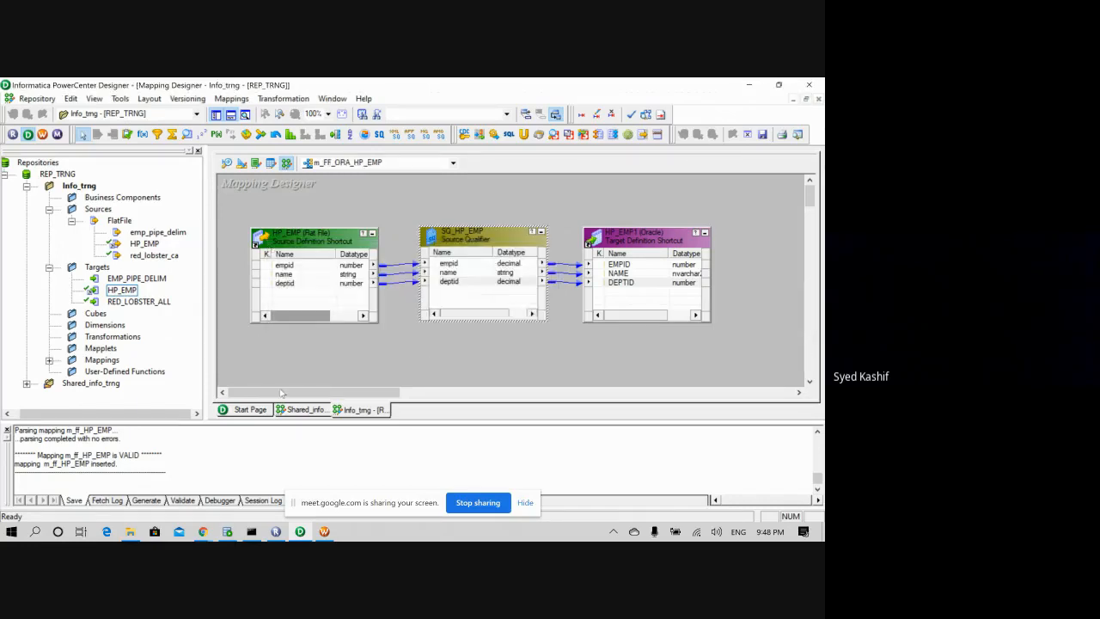
- Replace the provisional wf_ff name with wf_FF_ORA_HP_EMP and create the workflow
{"action": "left_click", "coordinate": [324, 531]}
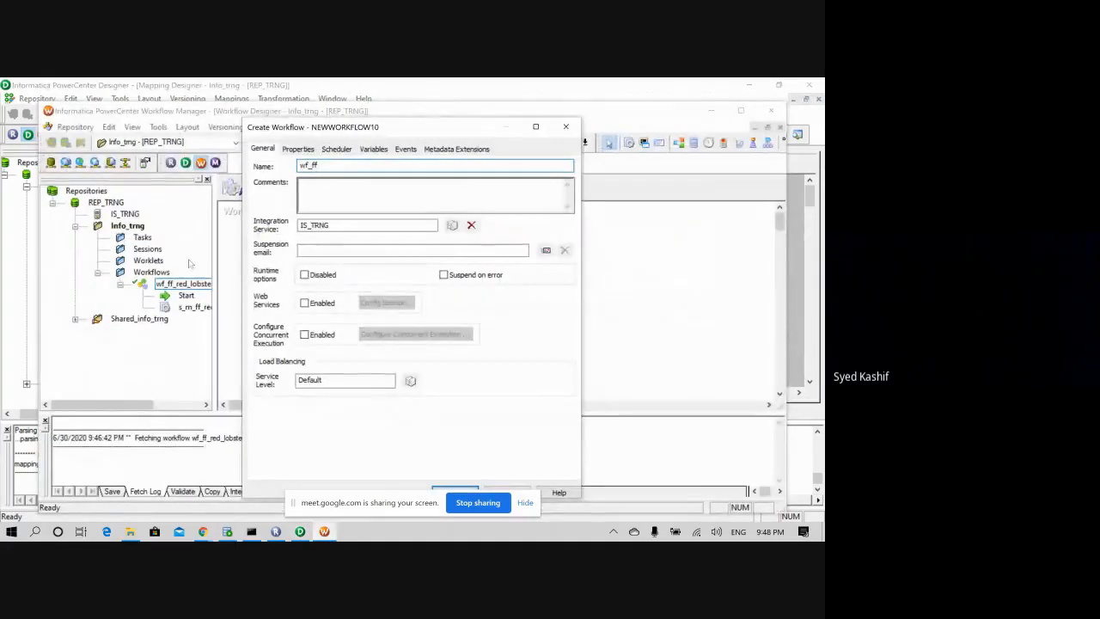
{"action": "left_click", "coordinate": [299, 531]}
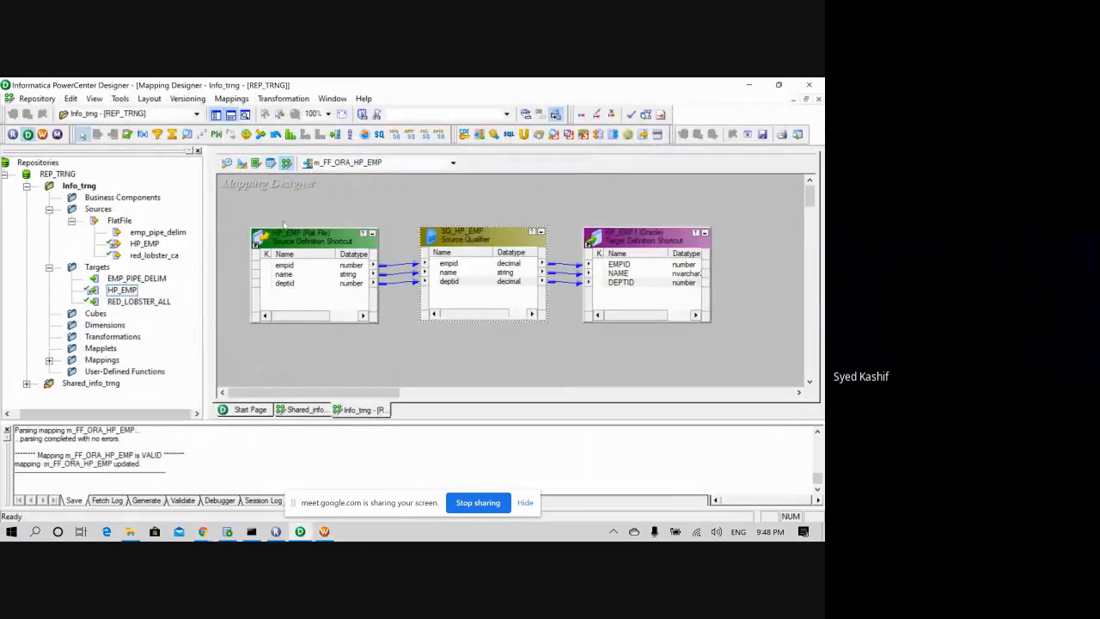
{"action": "left_click", "coordinate": [325, 532]}
{"action": "left_click_drag", "start_coordinate": [330, 165], "coordinate": [292, 168]}
{"action": "type", "text": "s_FF_ORA_HP_EMP"}
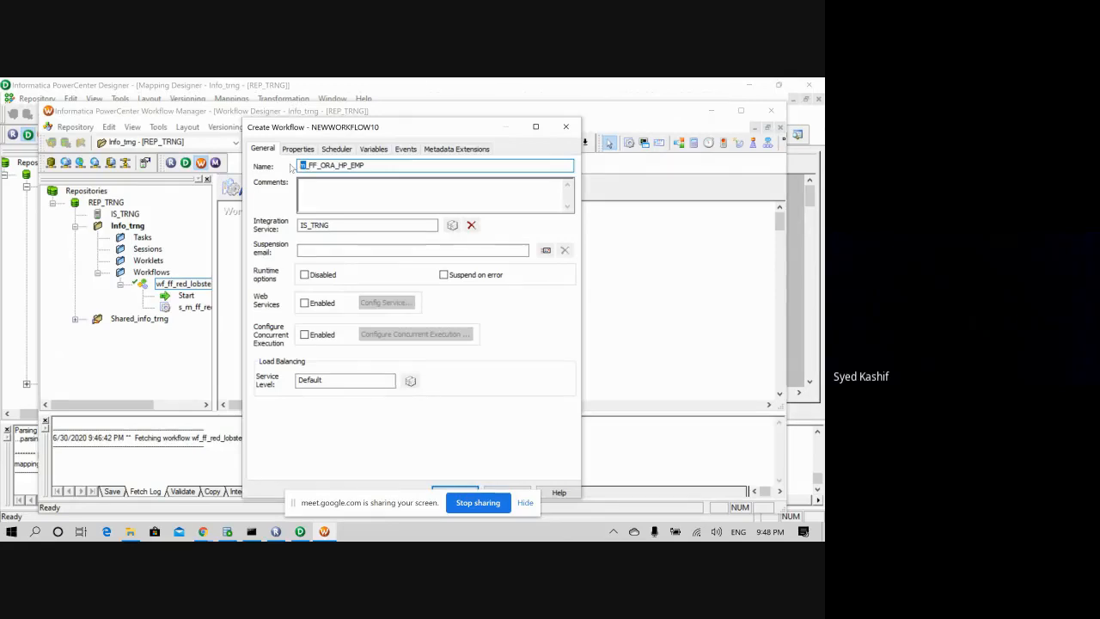
{"action": "type", "text": "wf_"}
{"action": "left_click_drag", "start_coordinate": [459, 129], "coordinate": [460, 107]}
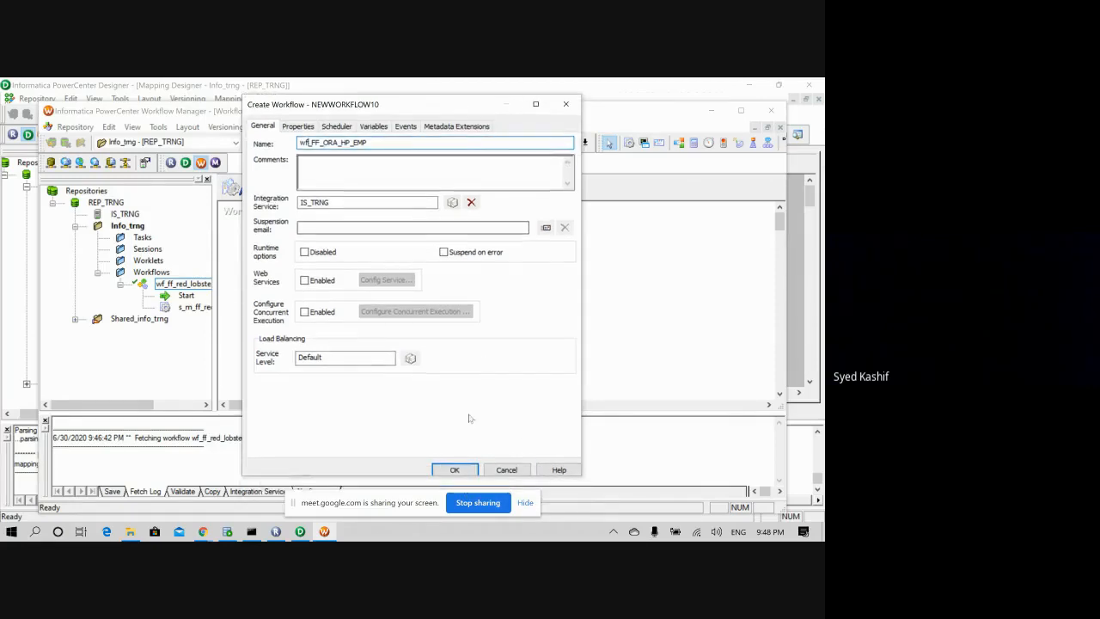
{"action": "left_click", "coordinate": [454, 470]}
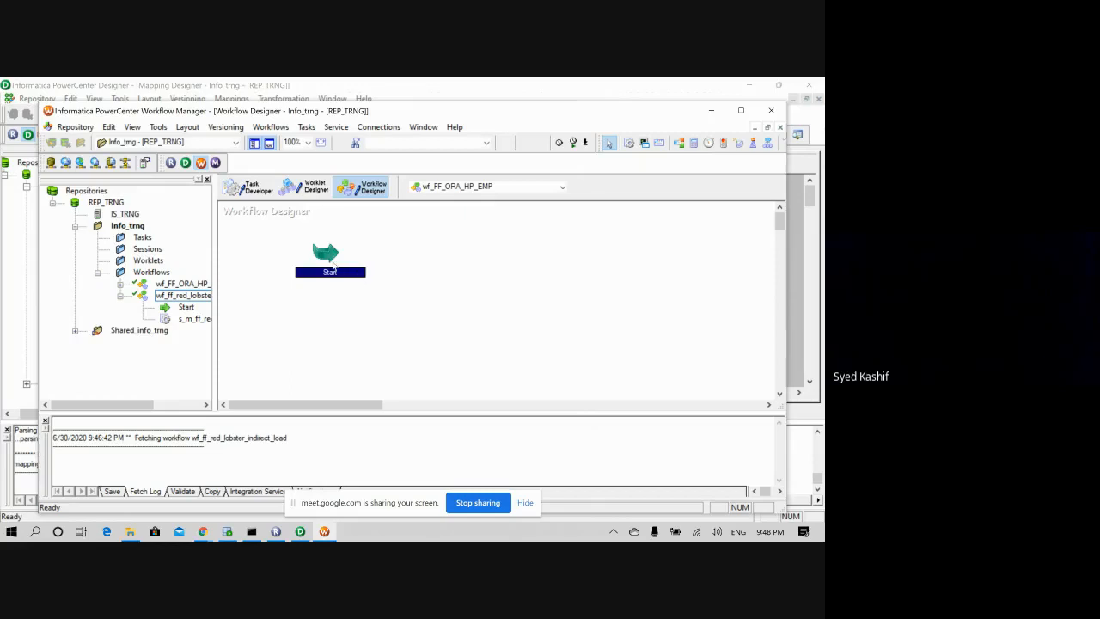
- Place a session task right of Start using mapping m_FF_ORA_HP_EMP
{"action": "left_click_drag", "start_coordinate": [324, 309], "coordinate": [324, 311]}
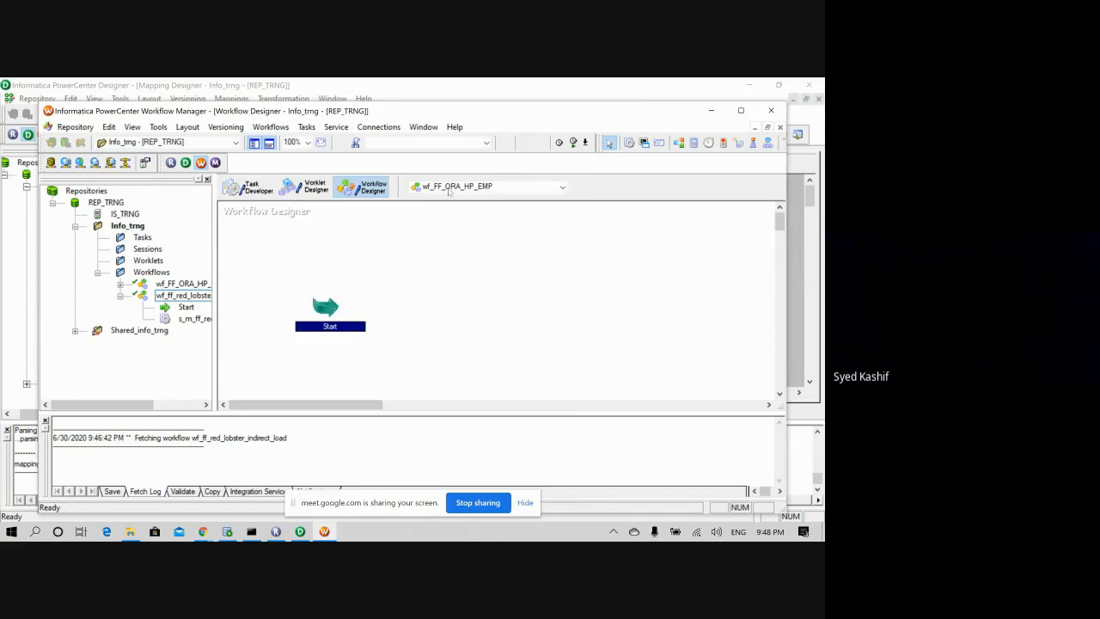
{"action": "left_click", "coordinate": [643, 143]}
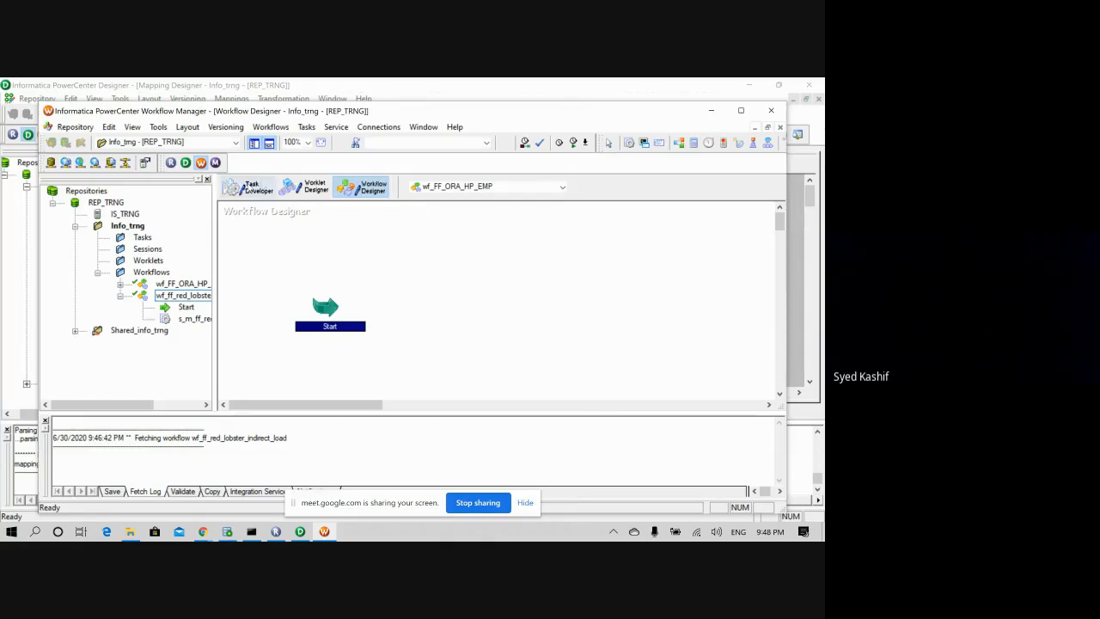
{"action": "left_click", "coordinate": [249, 189]}
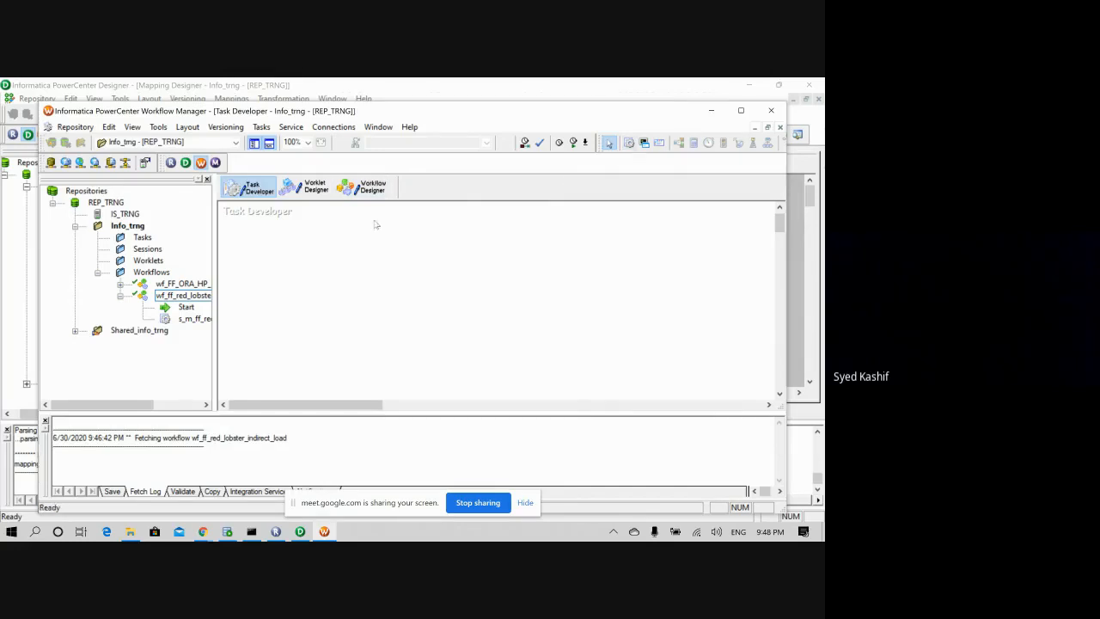
{"action": "left_click", "coordinate": [363, 186]}
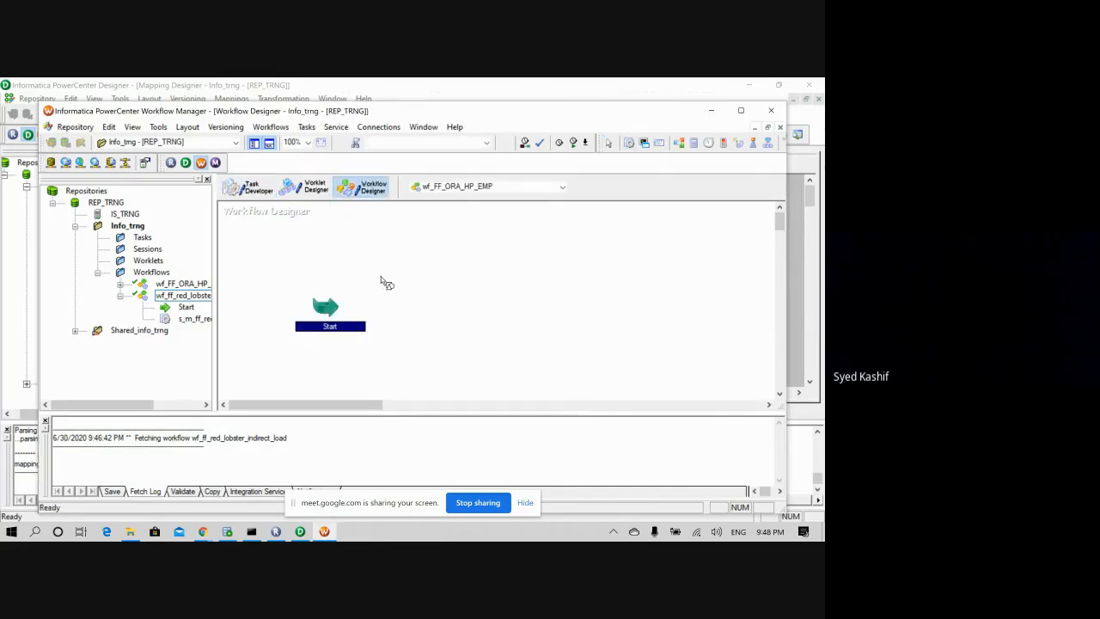
{"action": "left_click", "coordinate": [430, 273]}
{"action": "left_click", "coordinate": [629, 144]}
{"action": "left_click", "coordinate": [459, 314]}
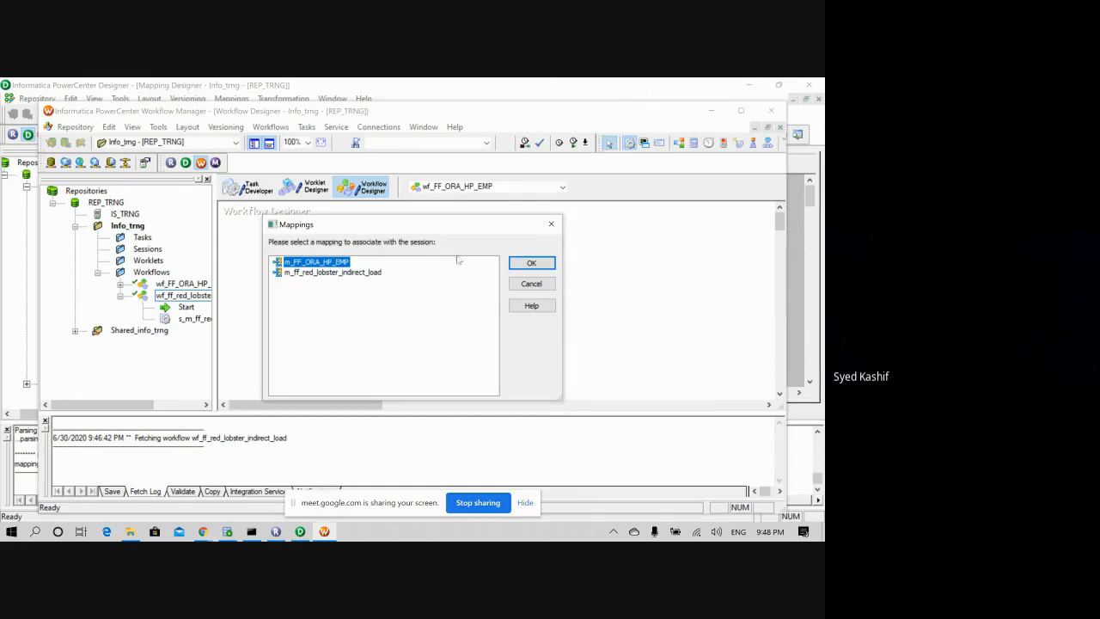
{"action": "left_click", "coordinate": [528, 262]}
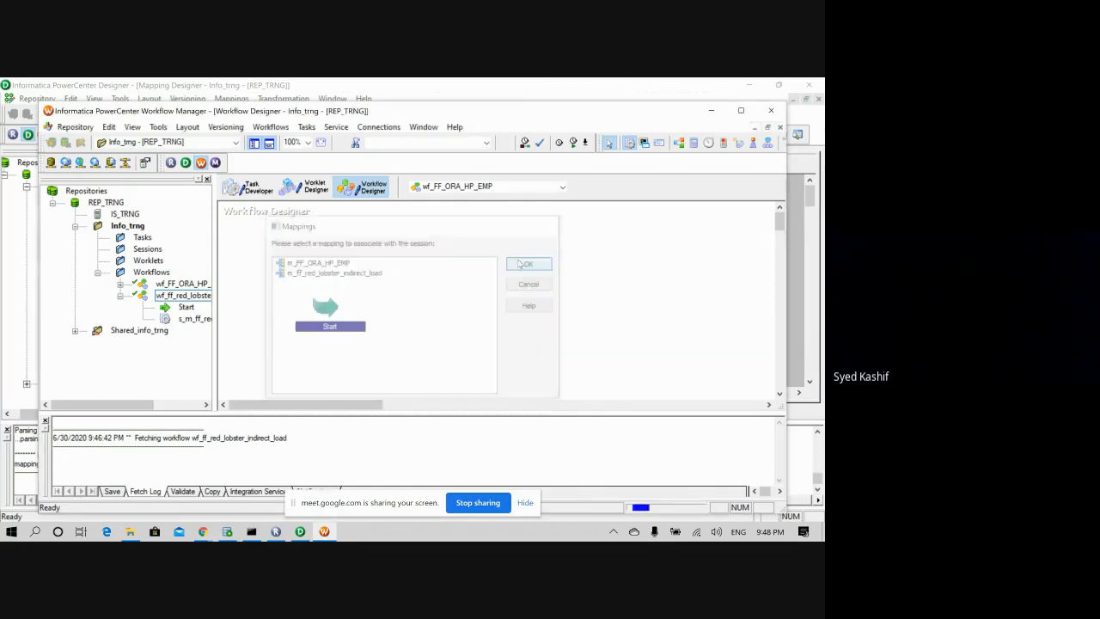
- Link Start to session s_m_FF_ORA_HP_EMP and save the workflow
{"action": "right_click", "coordinate": [465, 303]}
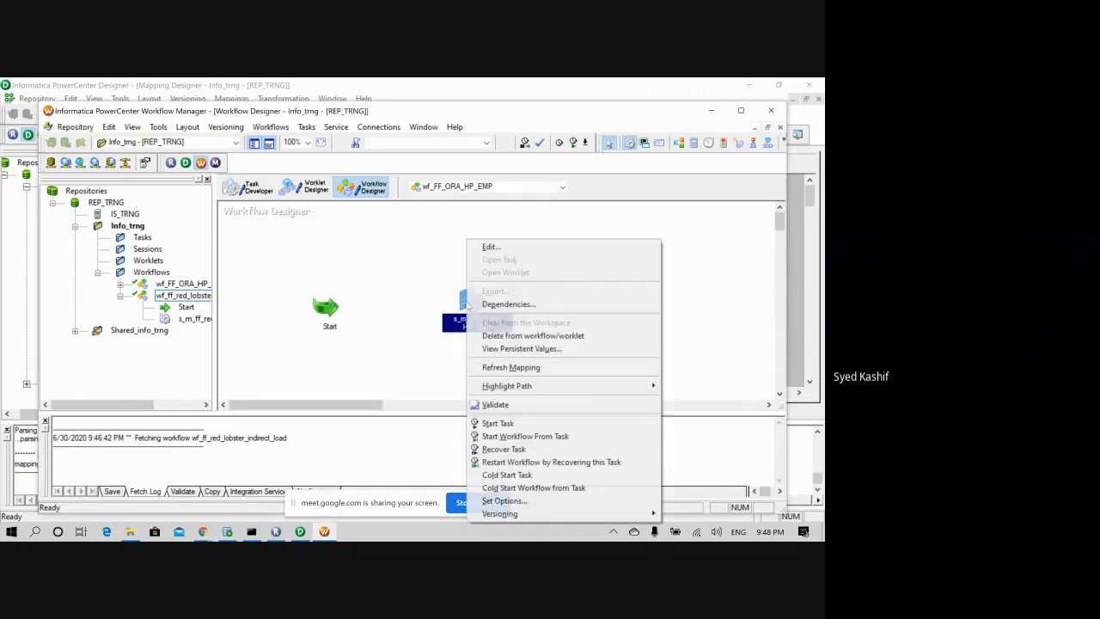
{"action": "left_click", "coordinate": [461, 307]}
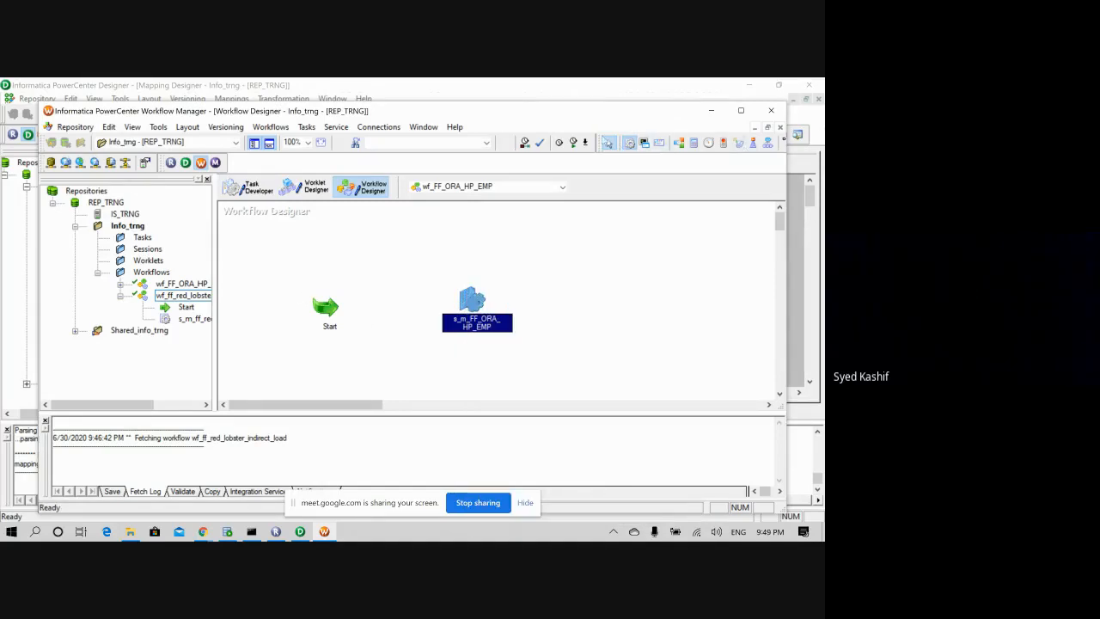
{"action": "left_click", "coordinate": [740, 110]}
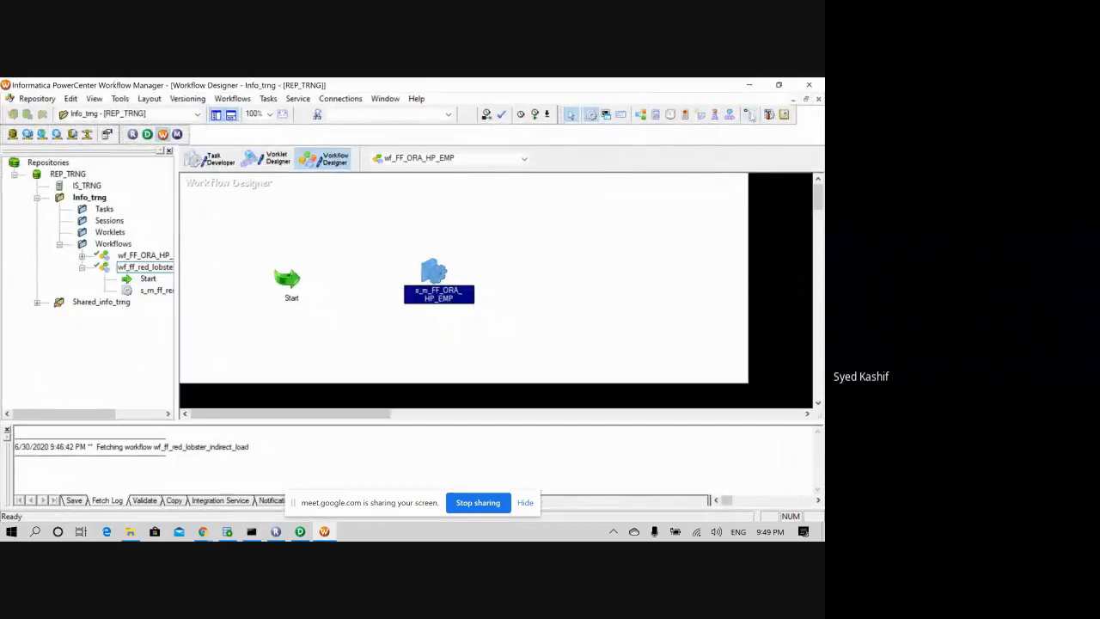
{"action": "left_click", "coordinate": [749, 115]}
{"action": "left_click_drag", "start_coordinate": [290, 280], "coordinate": [425, 277]}
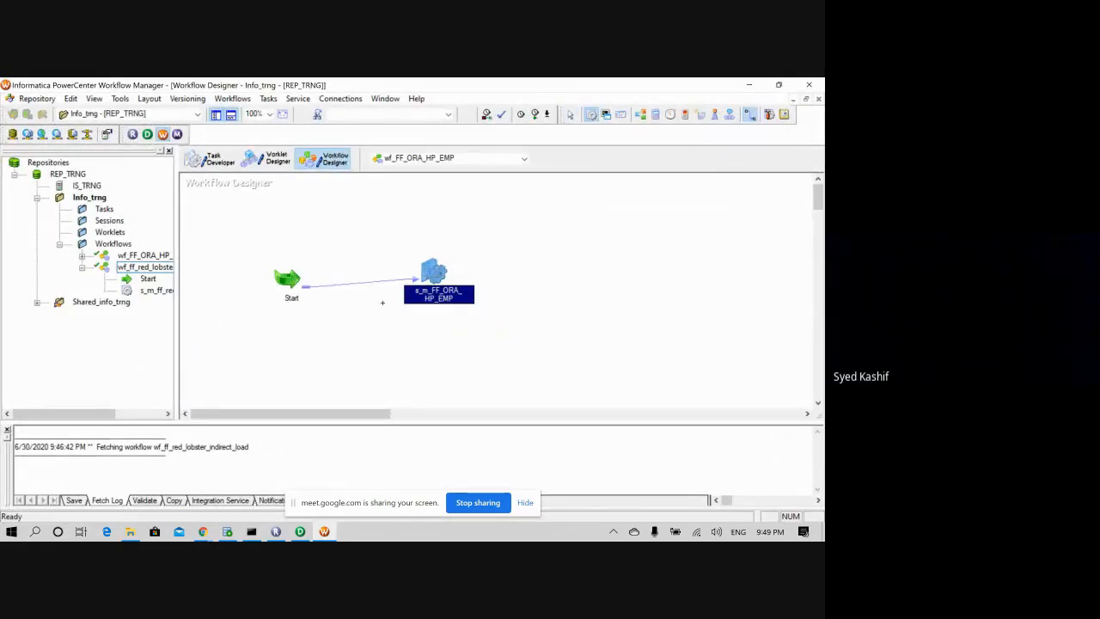
{"action": "key", "text": "ctrl+s"}
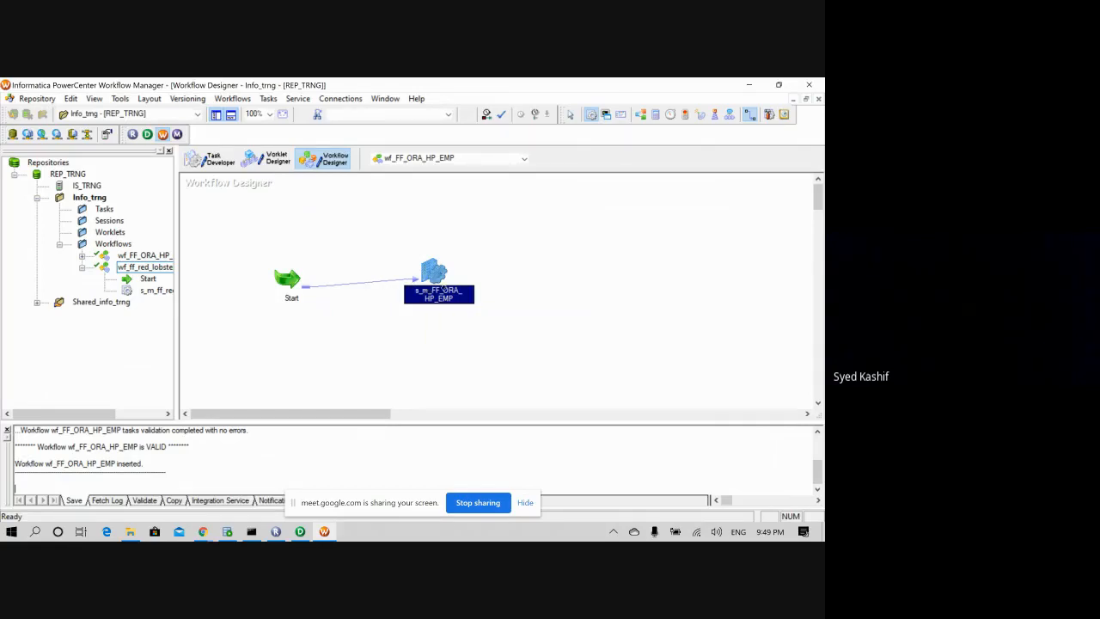
- Enable 'Fail parent if this task fails' on the session's General tab
{"action": "double_click", "coordinate": [436, 280]}
{"action": "right_click", "coordinate": [435, 278]}
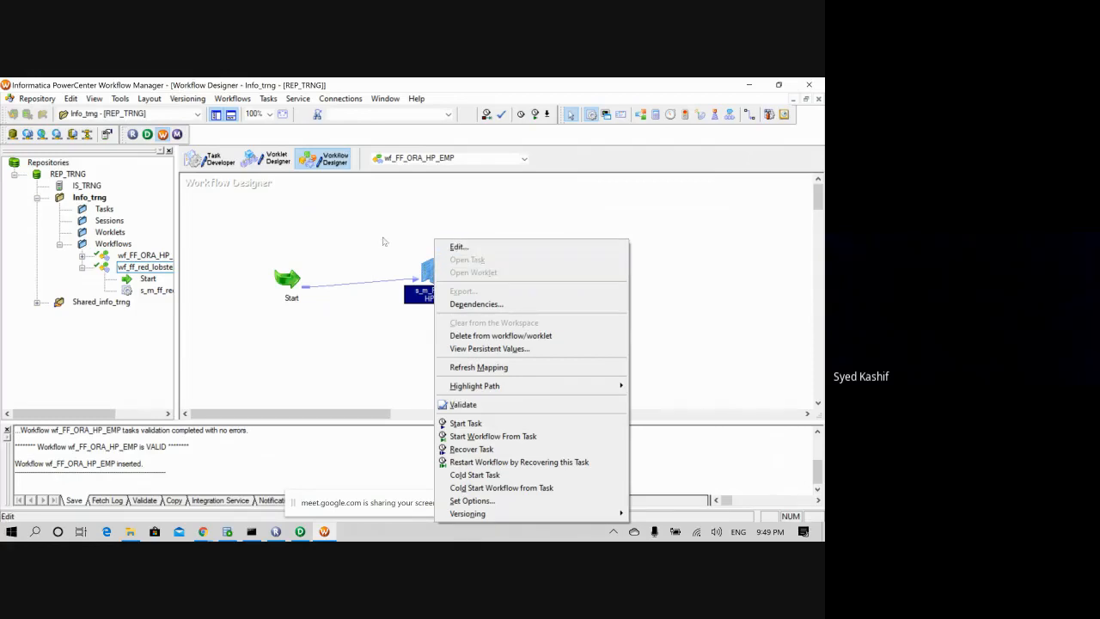
{"action": "left_click", "coordinate": [483, 247]}
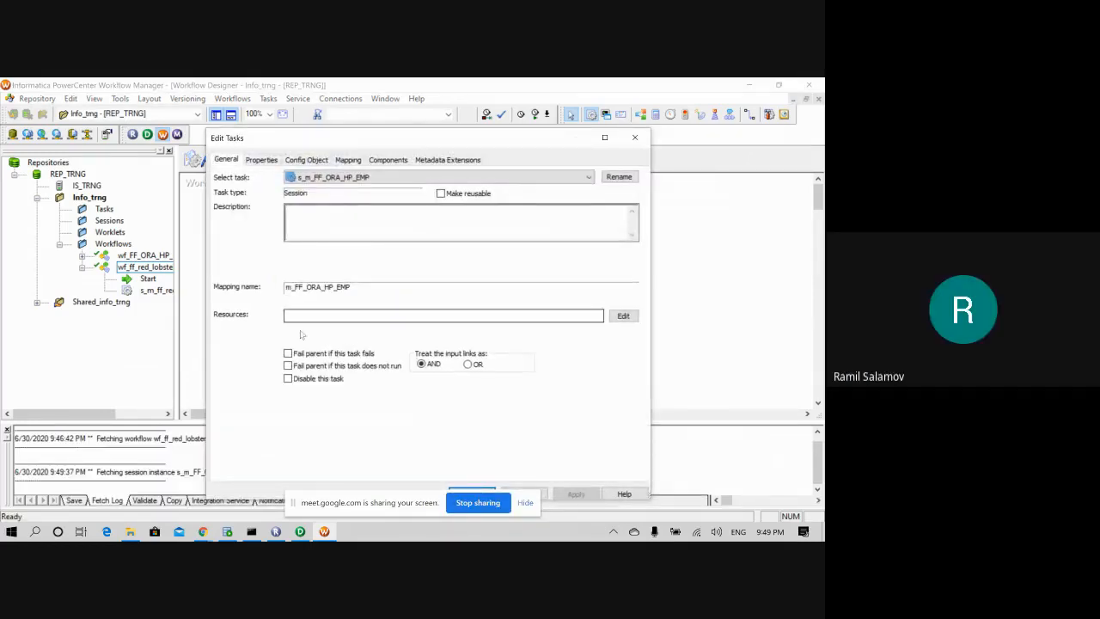
{"action": "left_click", "coordinate": [288, 353]}
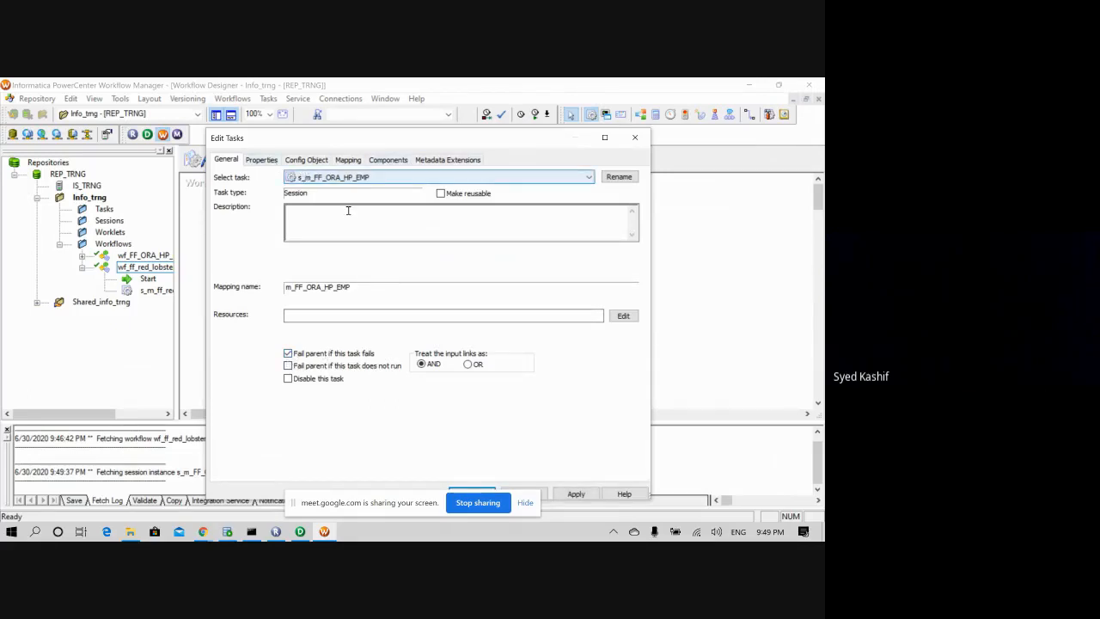
- Set Stop on errors to 1 on the session's Config Object tab
{"action": "left_click", "coordinate": [314, 160]}
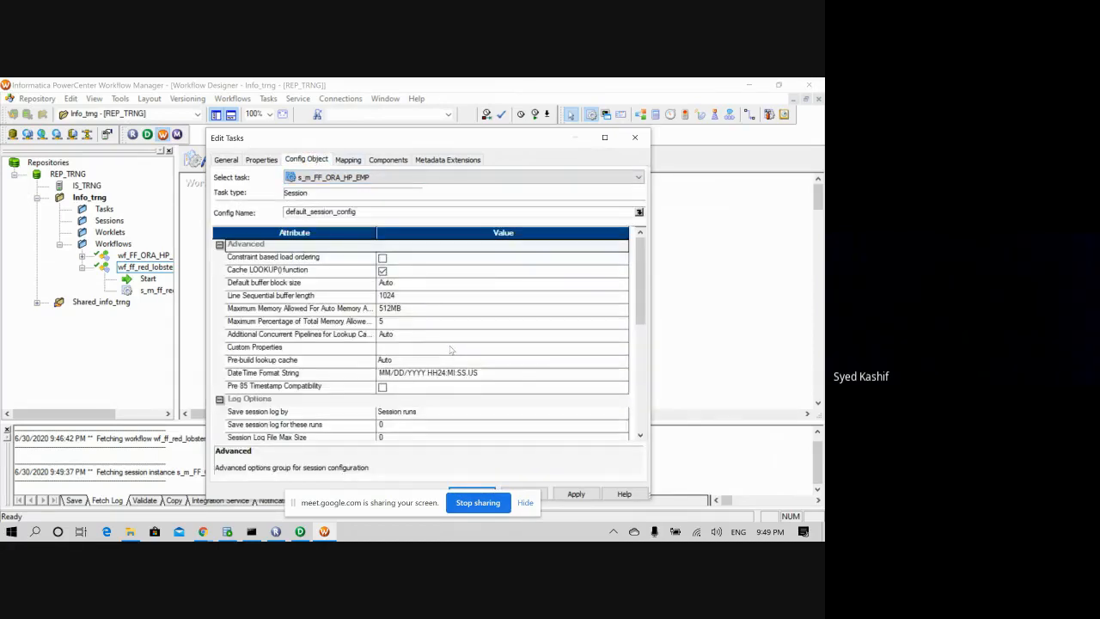
{"action": "scroll", "coordinate": [450, 349], "scroll_direction": "down", "scroll_amount": 5}
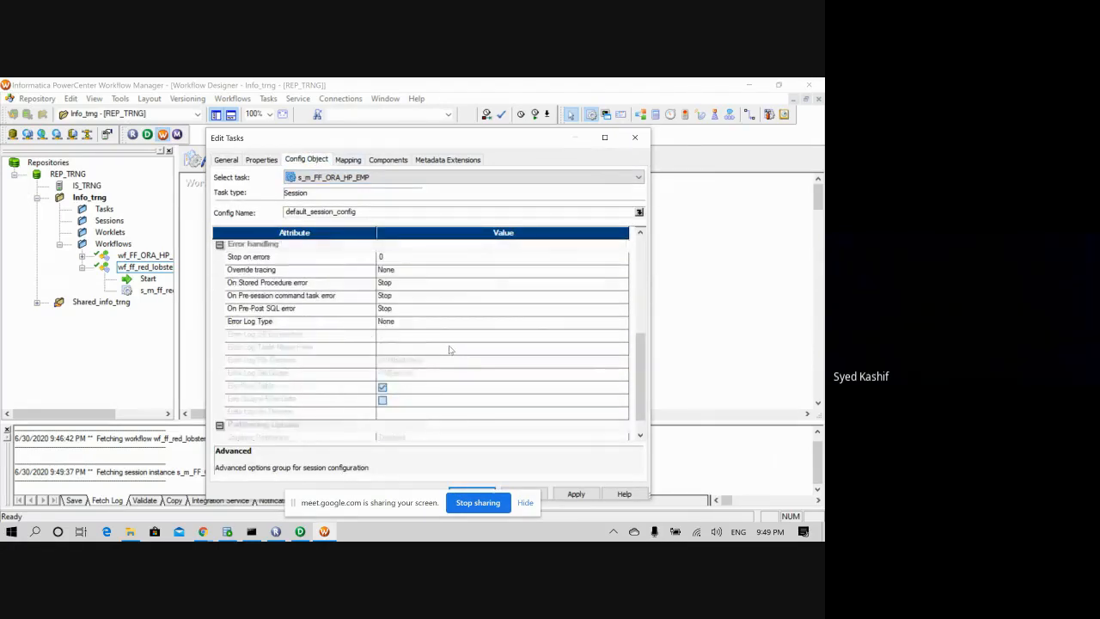
{"action": "scroll", "coordinate": [441, 348], "scroll_direction": "up", "scroll_amount": 2}
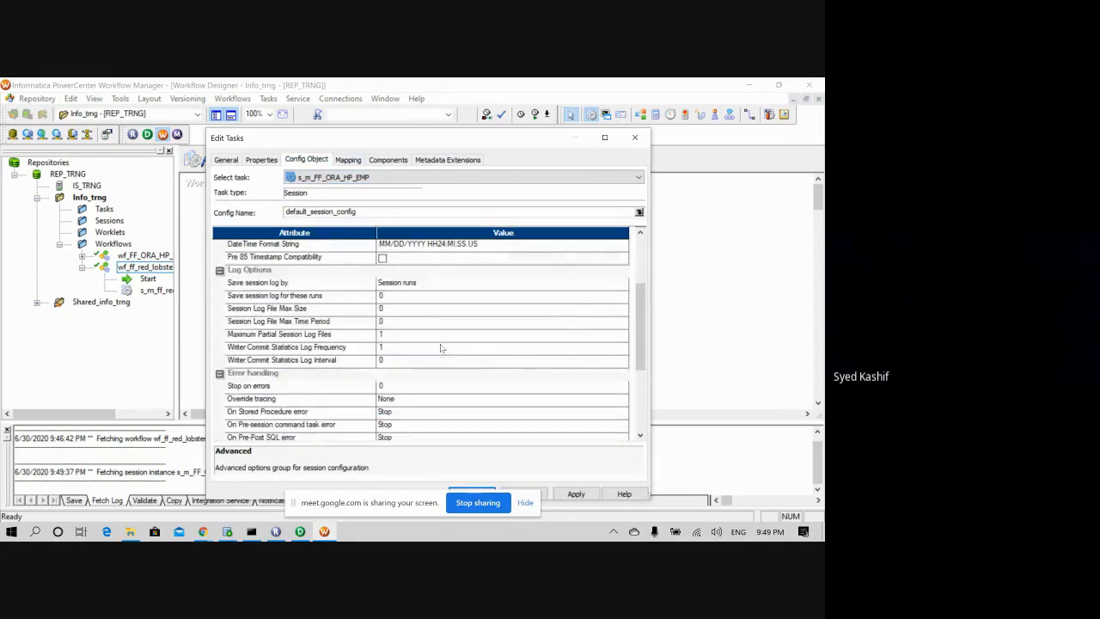
{"action": "left_click", "coordinate": [388, 387]}
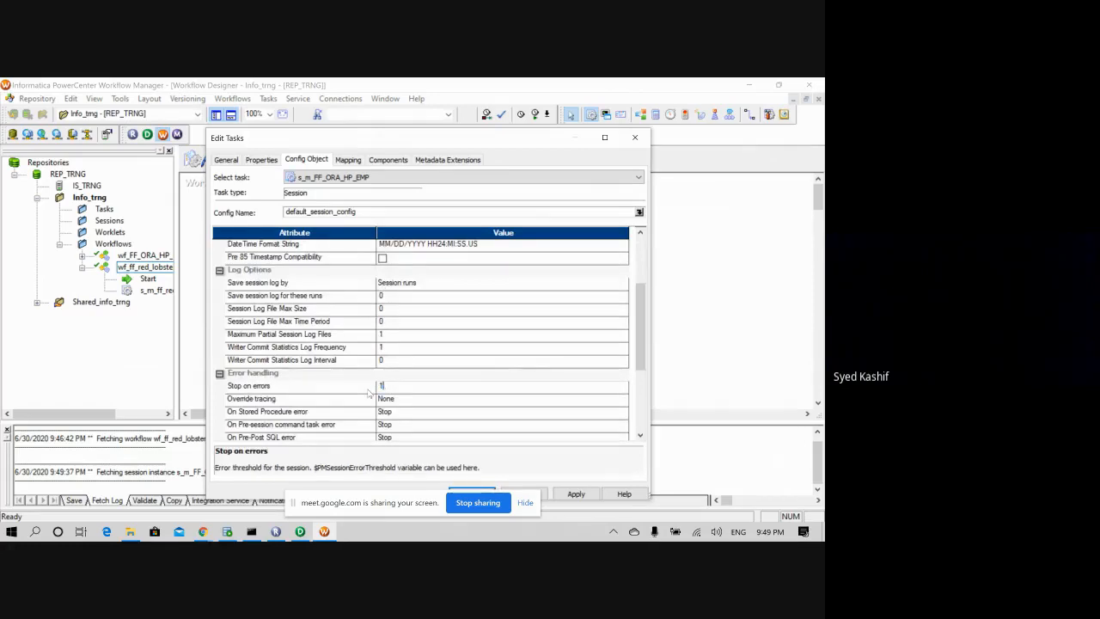
{"action": "scroll", "coordinate": [395, 391], "scroll_direction": "up", "scroll_amount": 1}
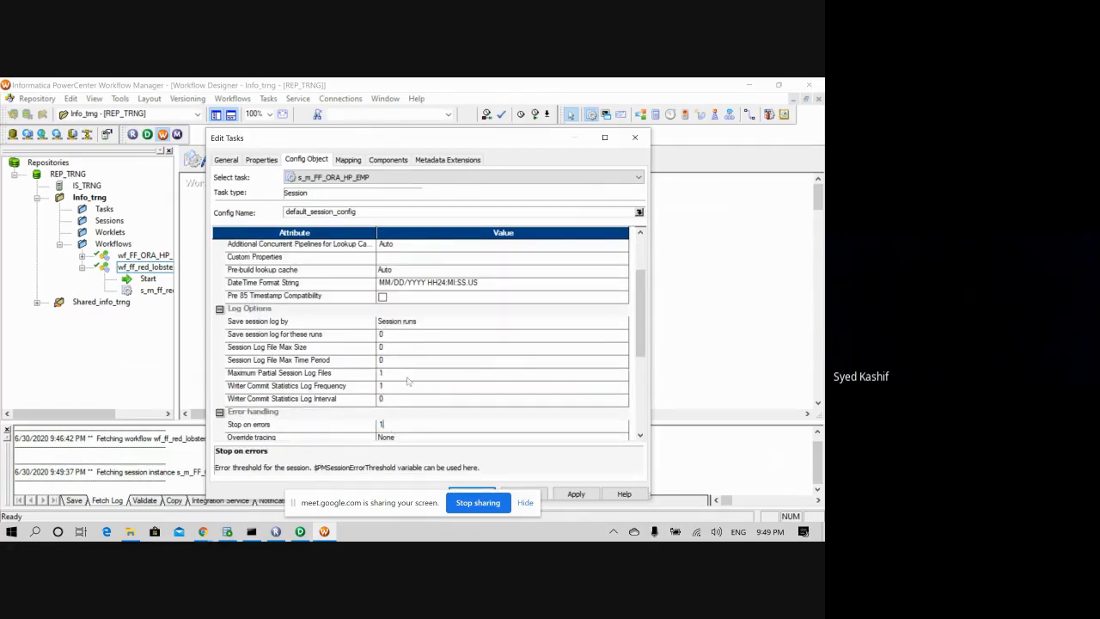
{"action": "scroll", "coordinate": [410, 382], "scroll_direction": "down", "scroll_amount": 1}
{"action": "scroll", "coordinate": [410, 382], "scroll_direction": "down", "scroll_amount": 2}
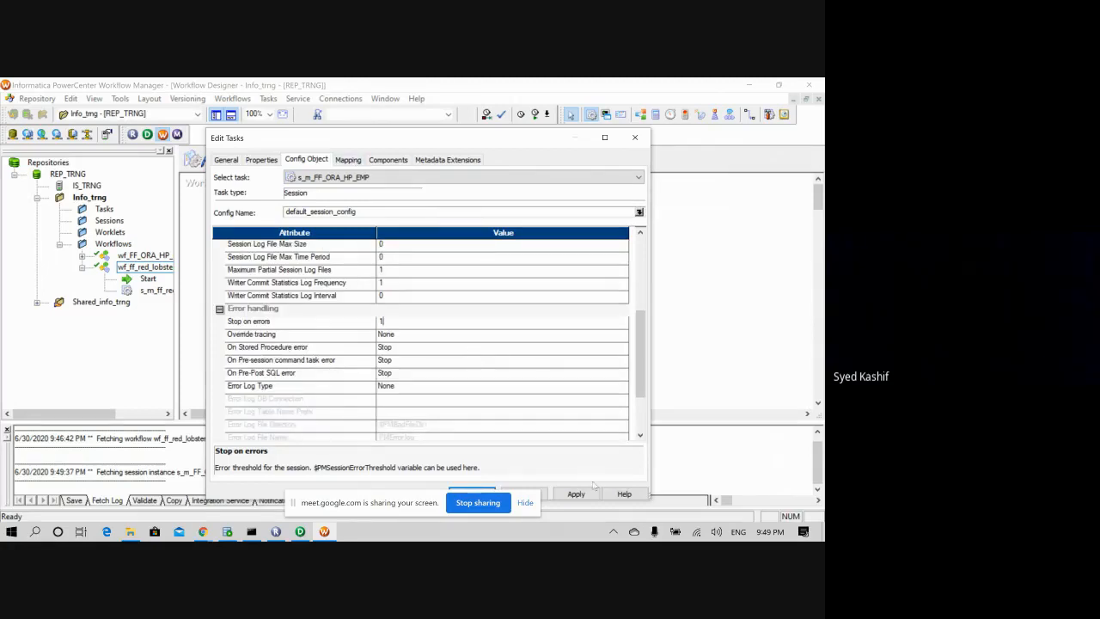
- Check SQ_HP_EMP's source file directory and file name, then bring up the infa_shared\SrcFiles\HP folder
{"action": "left_click", "coordinate": [348, 160]}
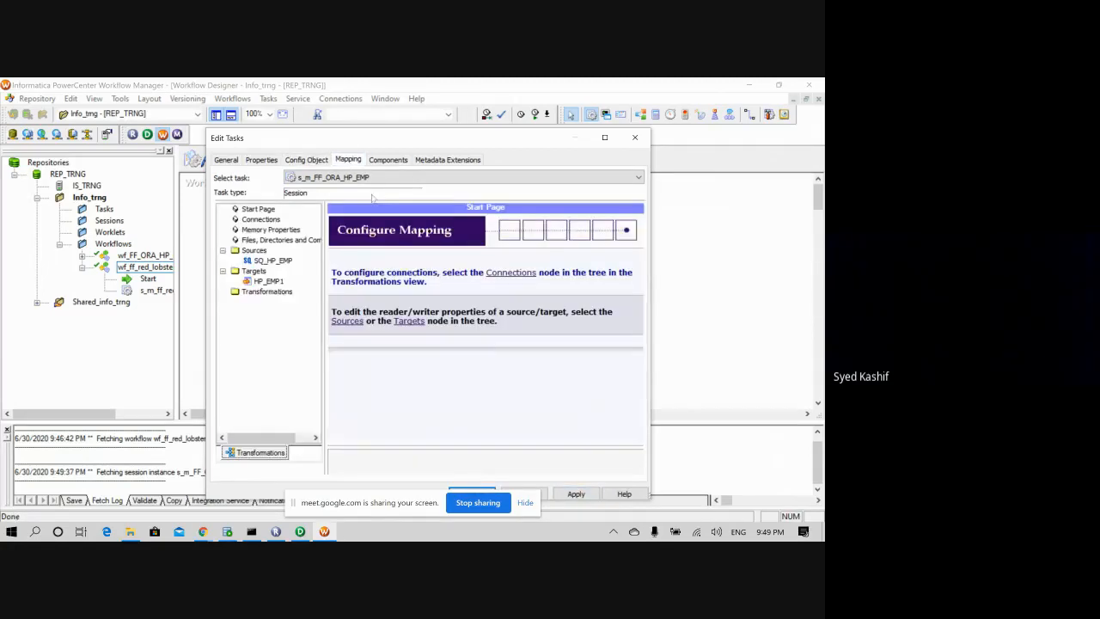
{"action": "left_click", "coordinate": [258, 261]}
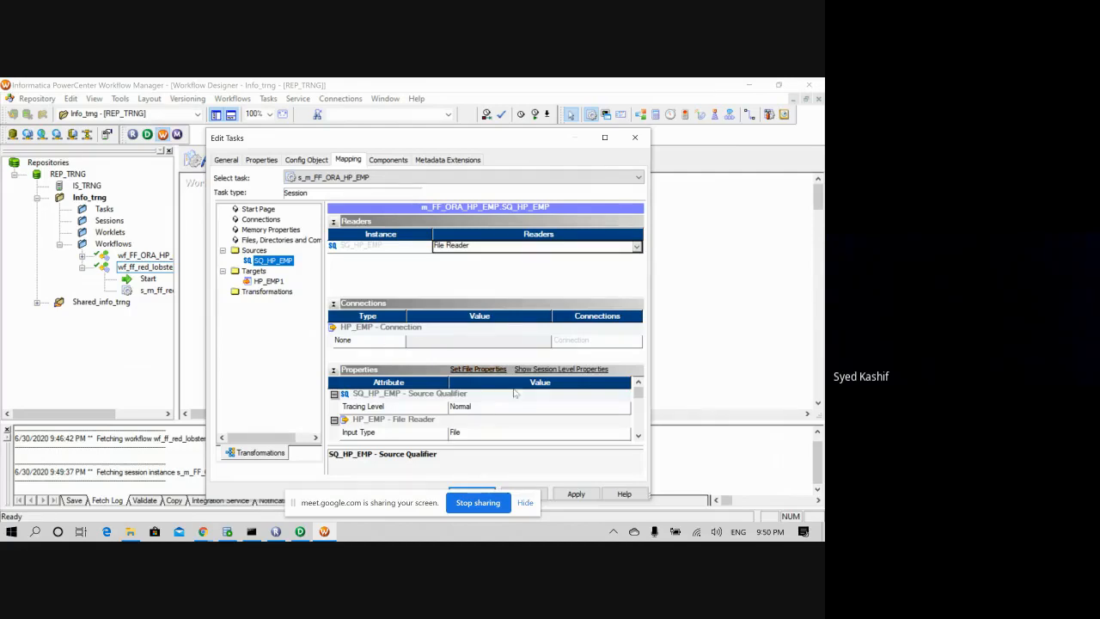
{"action": "scroll", "coordinate": [613, 393], "scroll_direction": "down", "scroll_amount": 2}
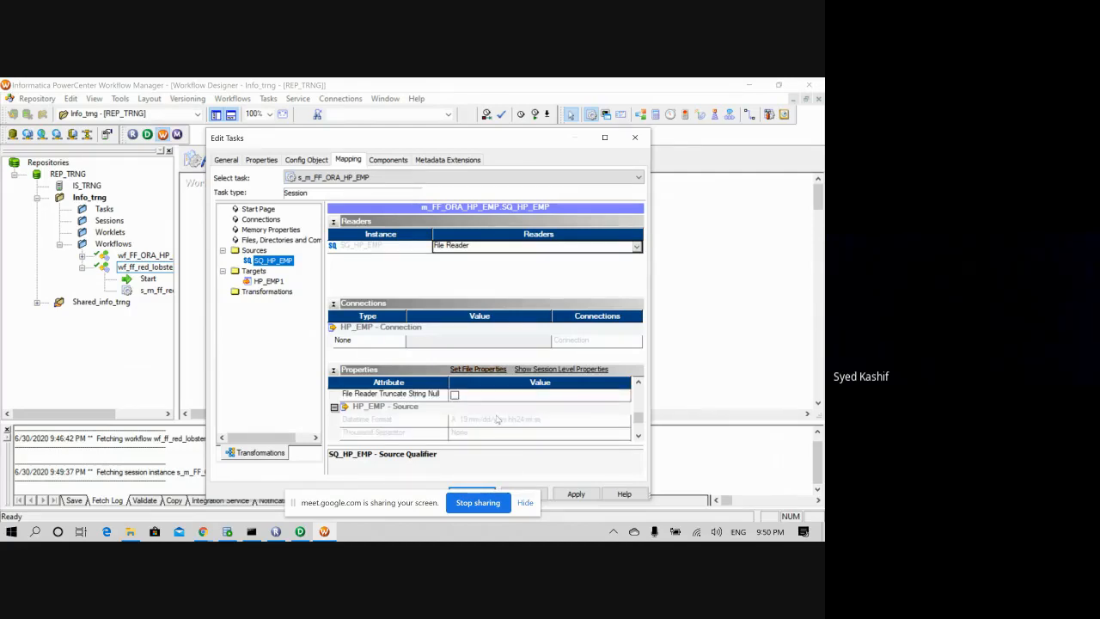
{"action": "scroll", "coordinate": [497, 419], "scroll_direction": "down", "scroll_amount": 1}
{"action": "scroll", "coordinate": [493, 420], "scroll_direction": "up", "scroll_amount": 1}
{"action": "left_click", "coordinate": [637, 381]}
{"action": "left_click", "coordinate": [638, 381]}
{"action": "left_click", "coordinate": [637, 381]}
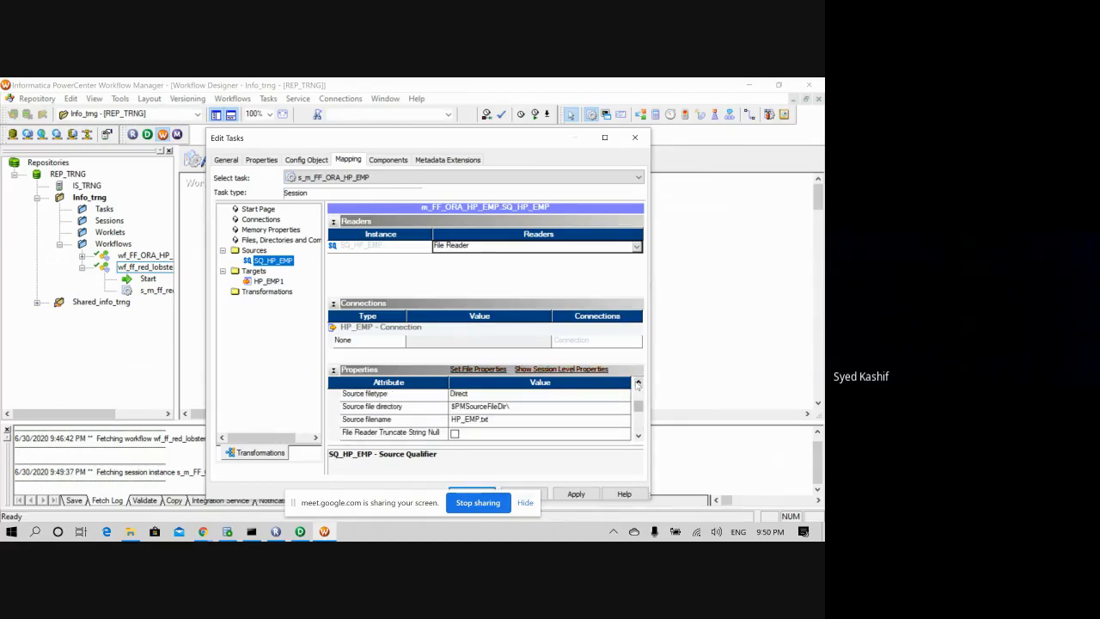
{"action": "left_click", "coordinate": [519, 409]}
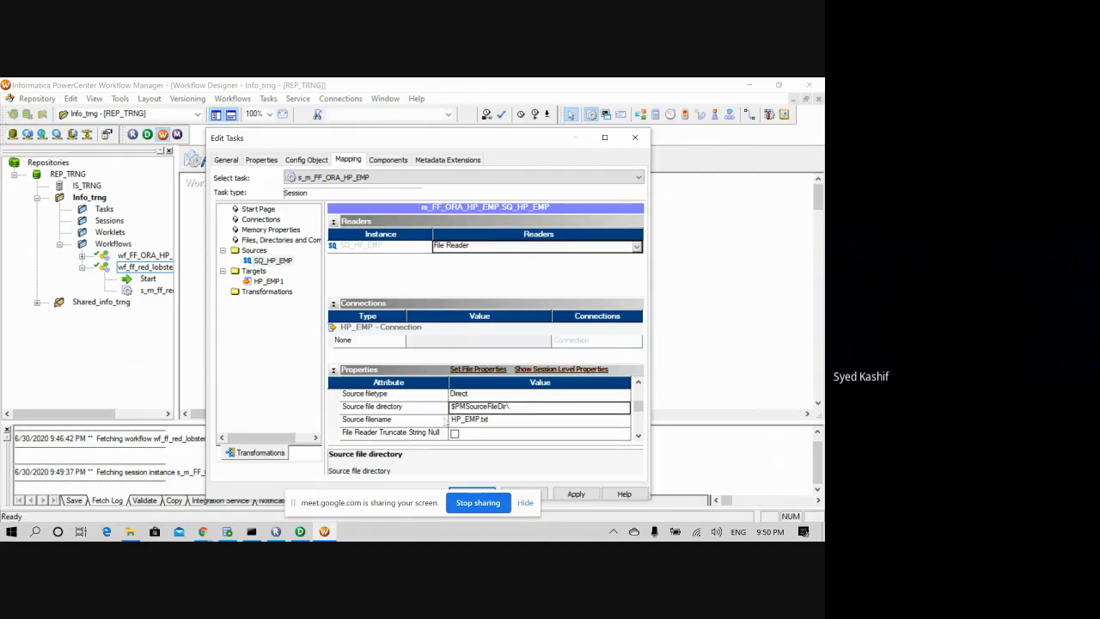
{"action": "left_click", "coordinate": [130, 530]}
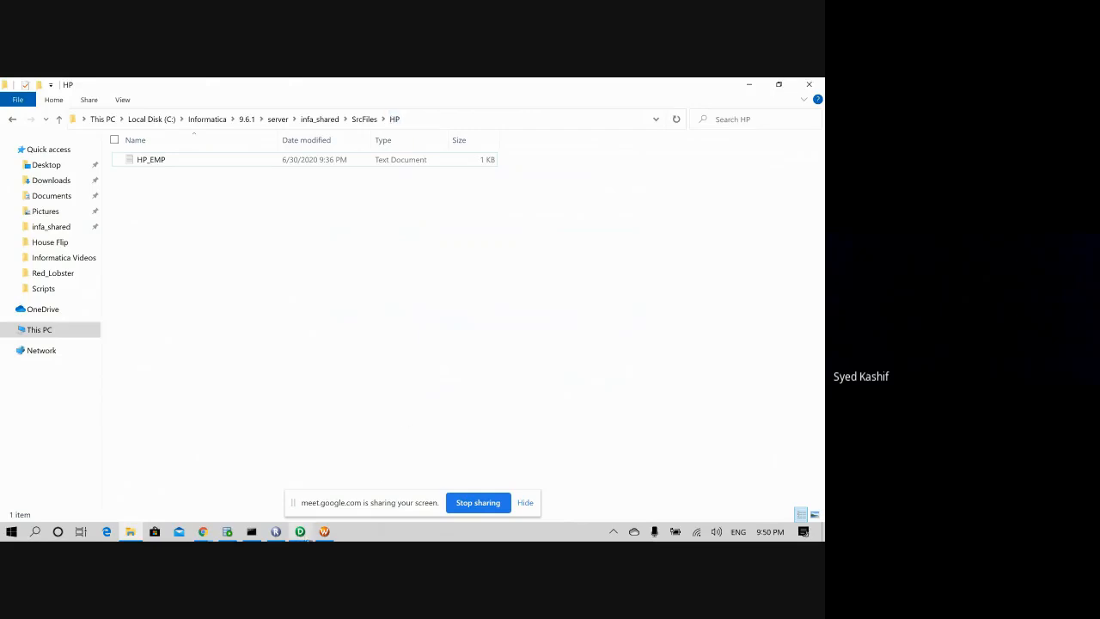
- Select the trailing 'HP' folder name in the Explorer path and go back to the source file directory cell
{"action": "left_click", "coordinate": [324, 532]}
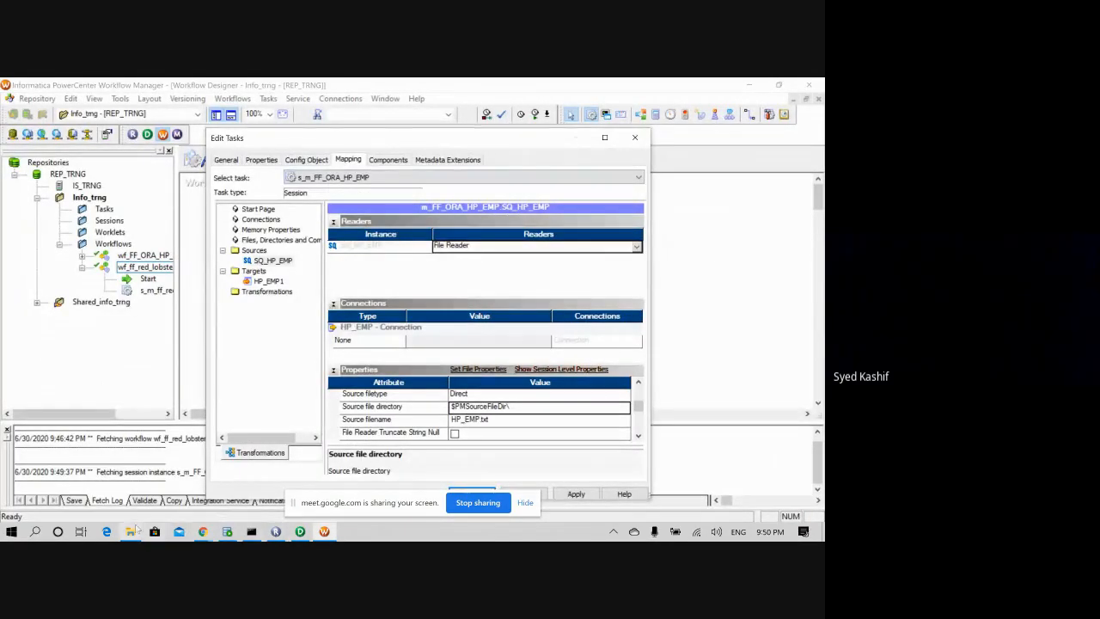
{"action": "left_click", "coordinate": [130, 531]}
{"action": "left_click", "coordinate": [426, 118]}
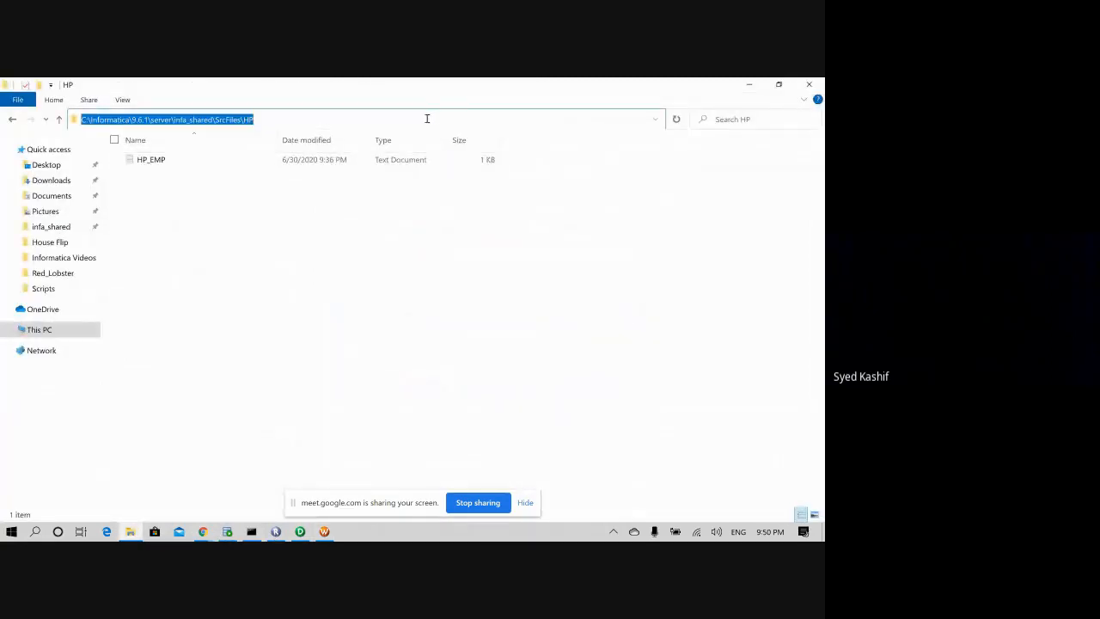
{"action": "left_click_drag", "start_coordinate": [263, 119], "coordinate": [244, 119]}
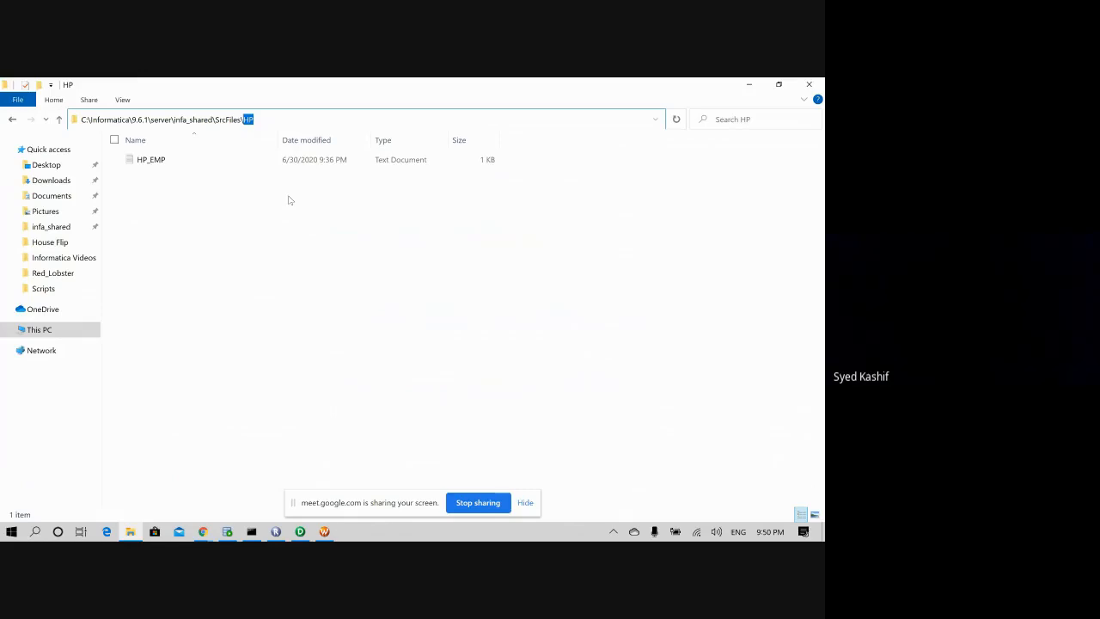
{"action": "left_click", "coordinate": [324, 531]}
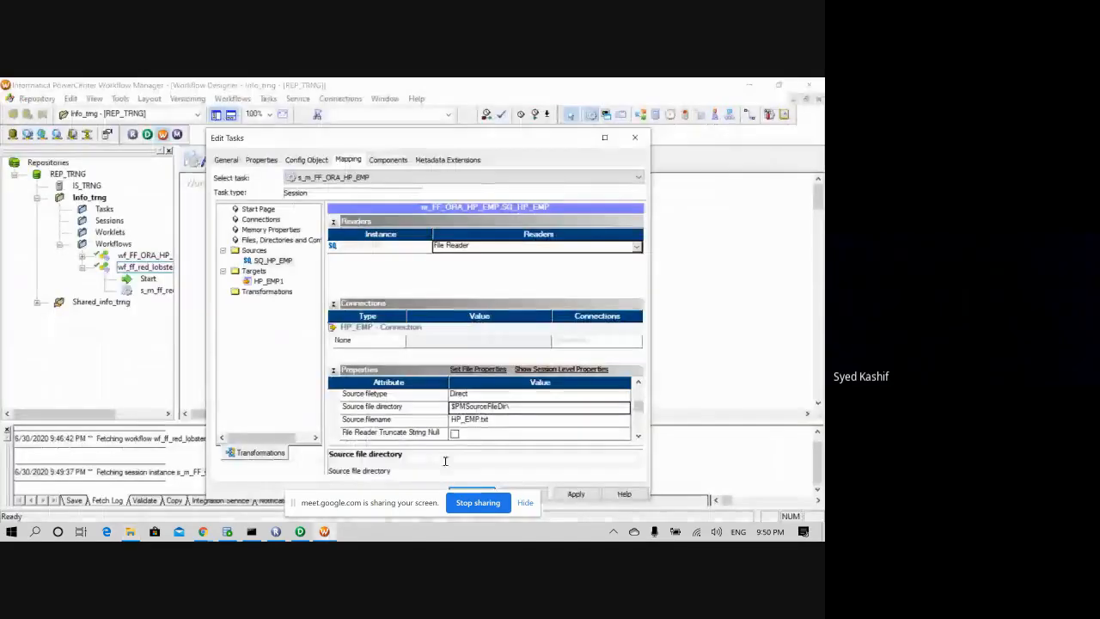
{"action": "left_click", "coordinate": [514, 407]}
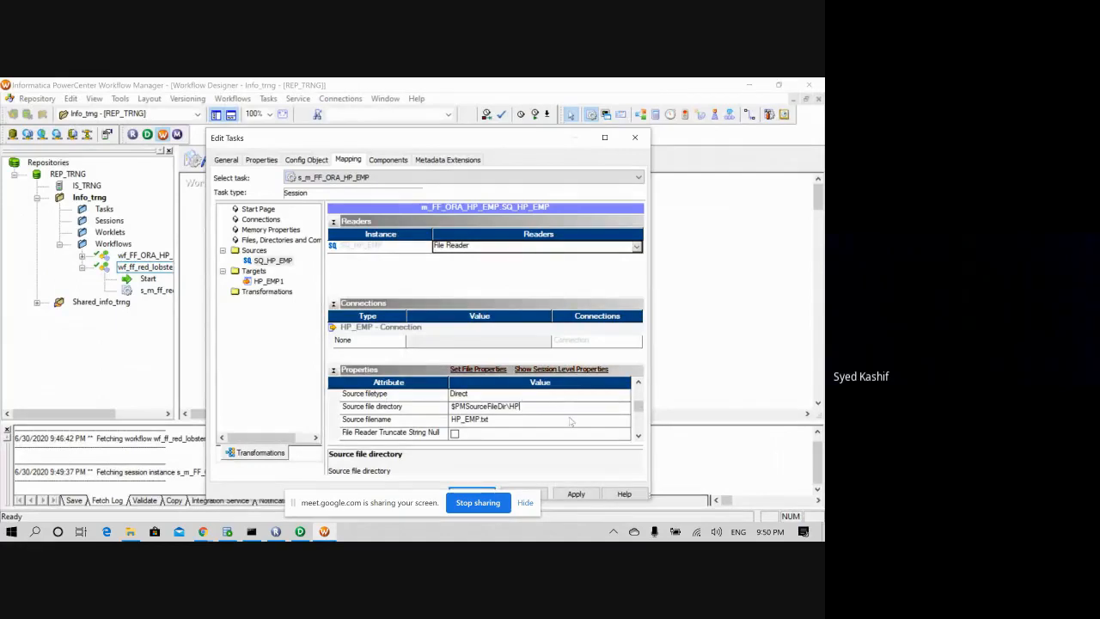
- Set SQ_HP_EMP's source file directory to $PMSourceFileDir\HP and apply the change
{"action": "scroll", "coordinate": [488, 418], "scroll_direction": "down", "scroll_amount": 1}
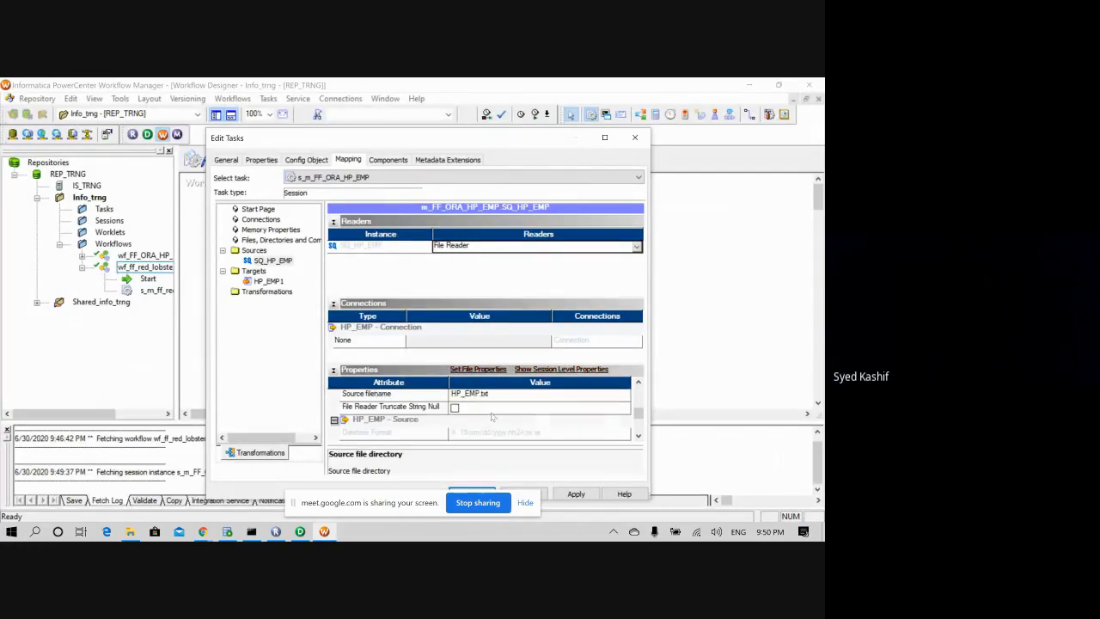
{"action": "scroll", "coordinate": [493, 417], "scroll_direction": "down", "scroll_amount": 2}
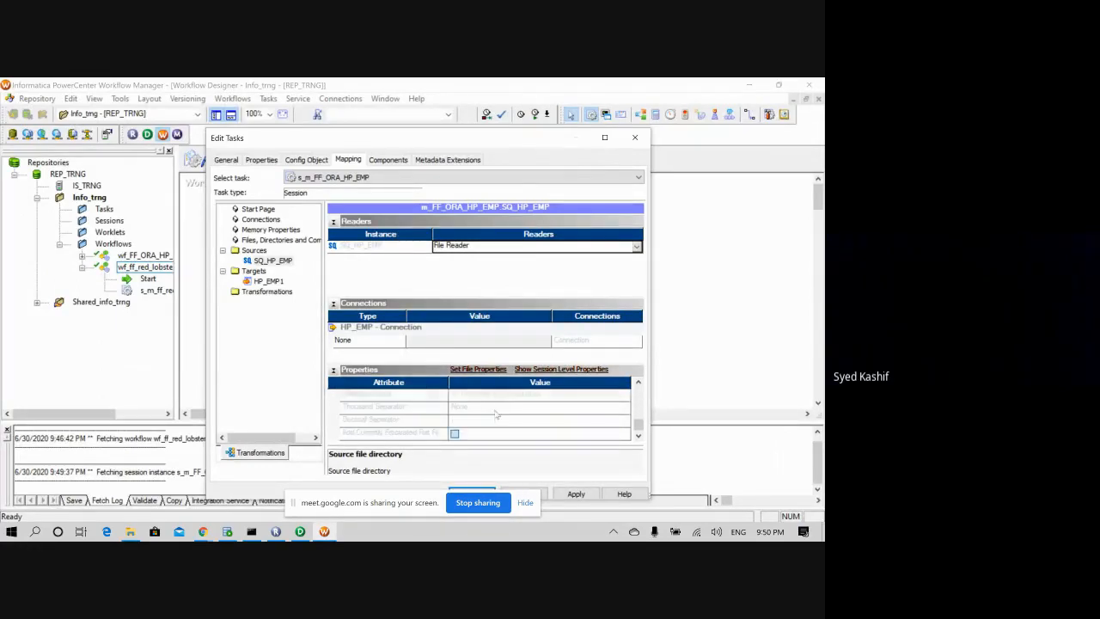
{"action": "scroll", "coordinate": [495, 412], "scroll_direction": "up", "scroll_amount": 2}
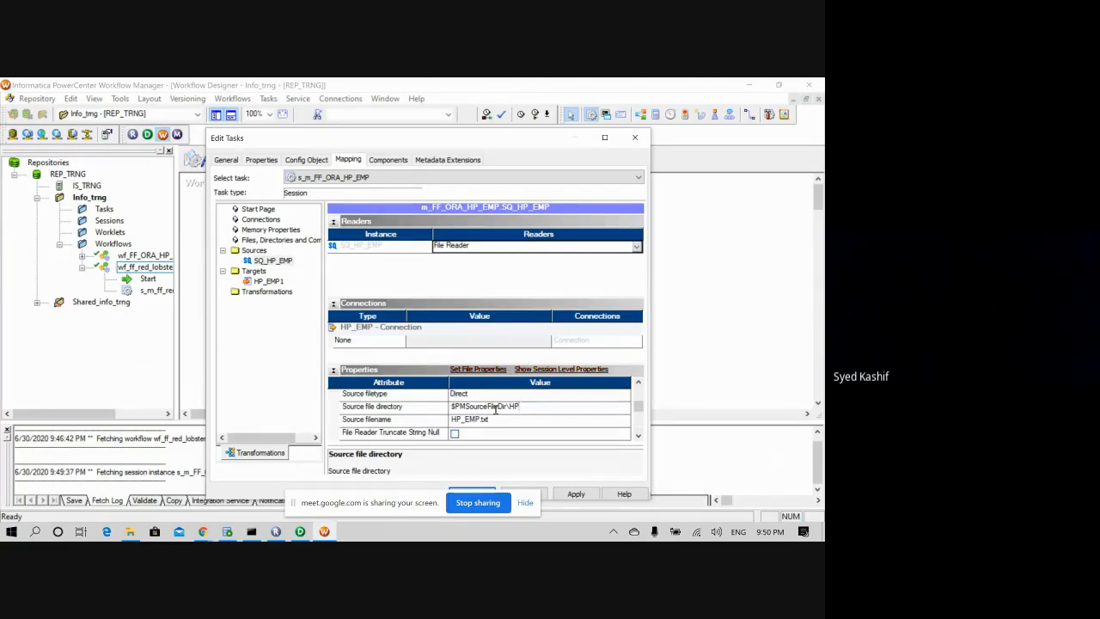
{"action": "scroll", "coordinate": [500, 413], "scroll_direction": "up", "scroll_amount": 2}
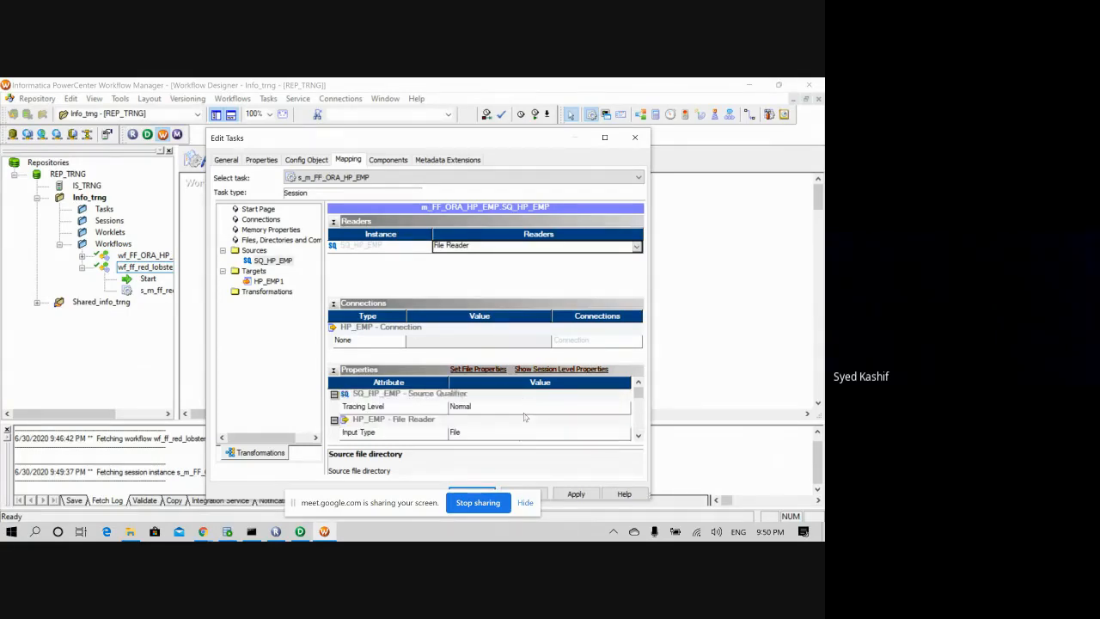
{"action": "scroll", "coordinate": [525, 417], "scroll_direction": "up", "scroll_amount": 1}
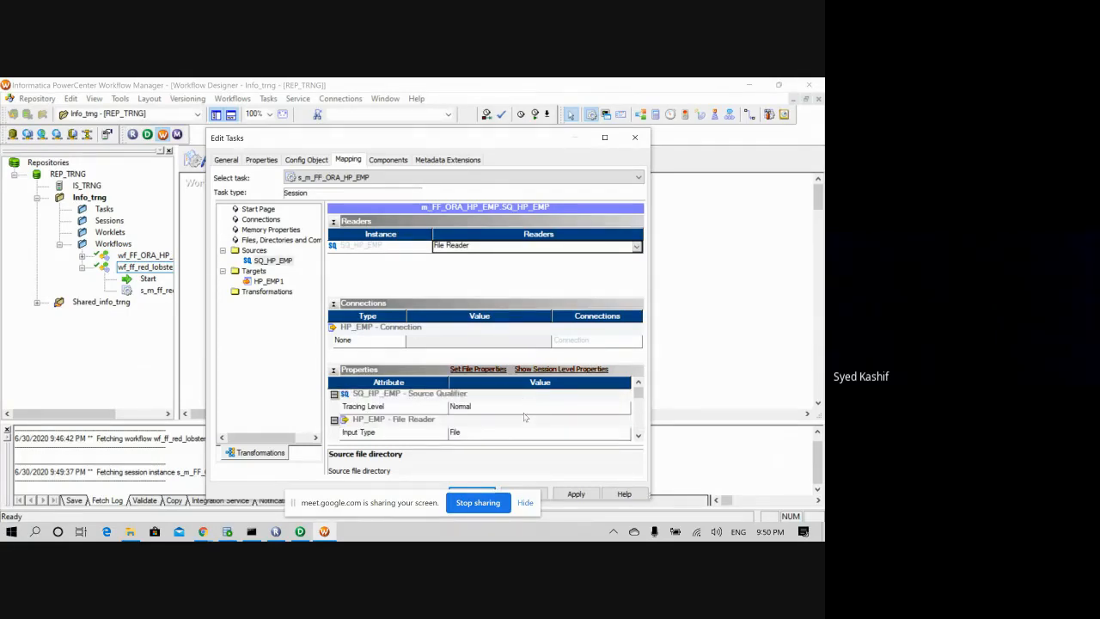
{"action": "left_click", "coordinate": [638, 436]}
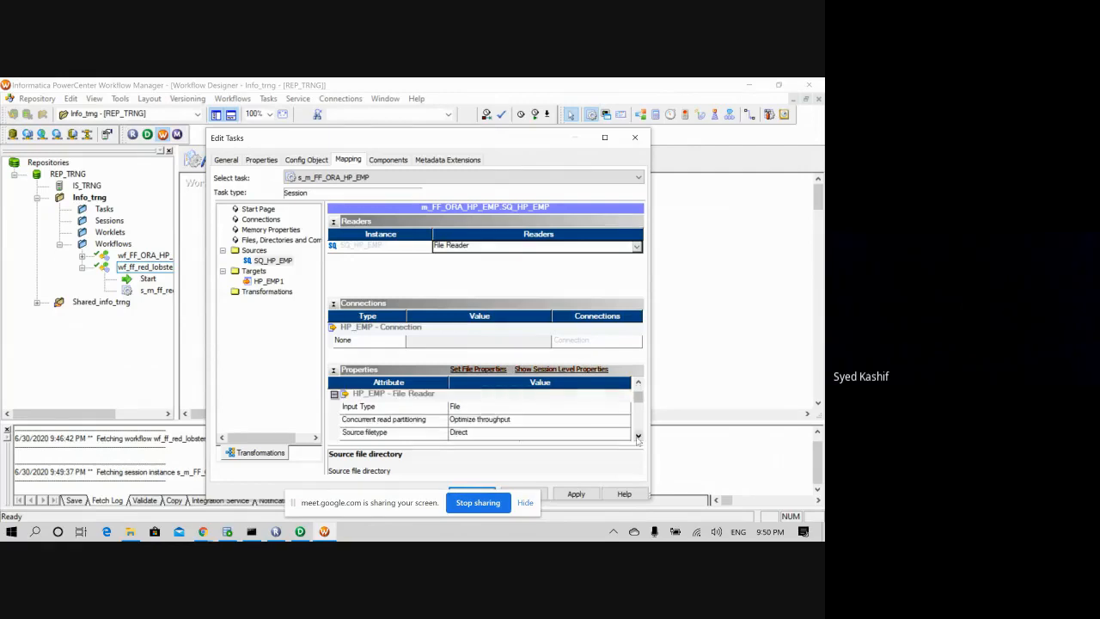
{"action": "left_click", "coordinate": [576, 494]}
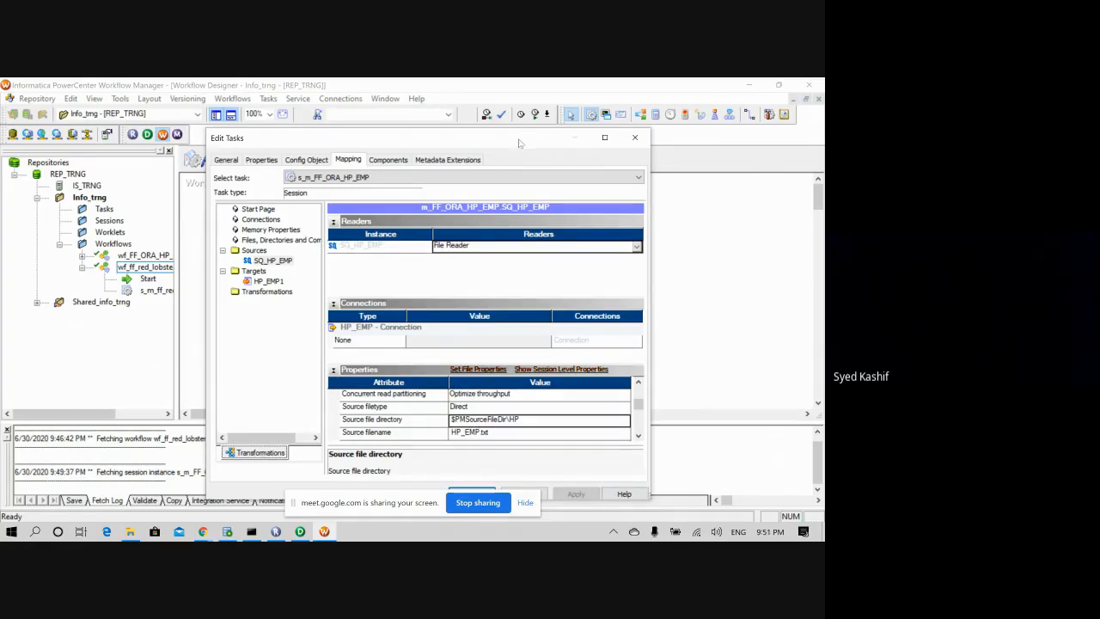
{"action": "left_click_drag", "start_coordinate": [522, 142], "coordinate": [485, 113]}
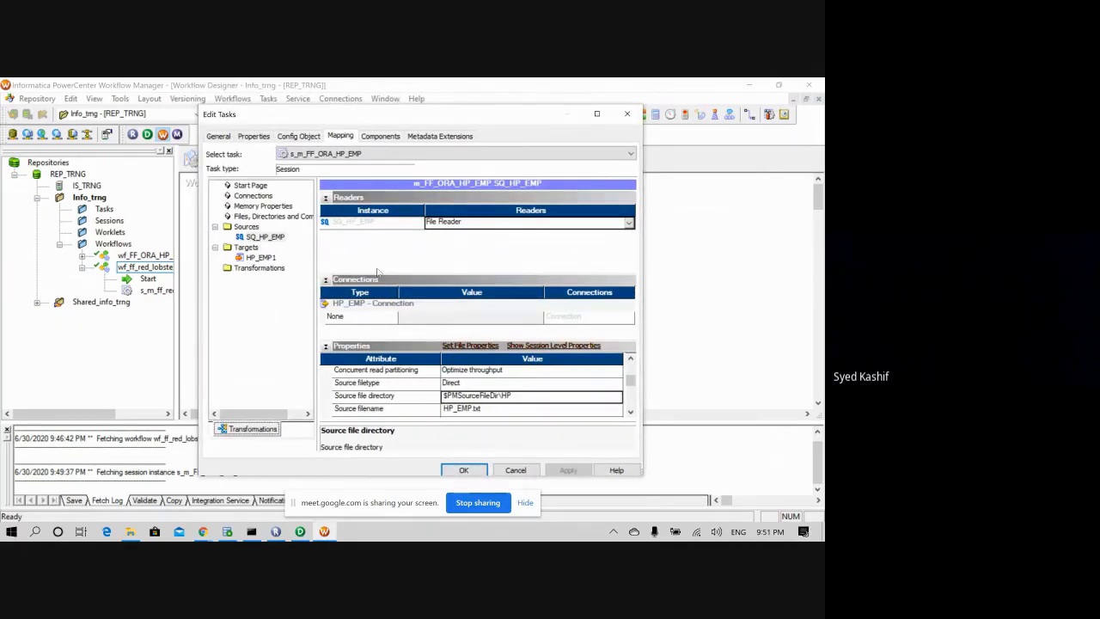
{"action": "left_click", "coordinate": [262, 258]}
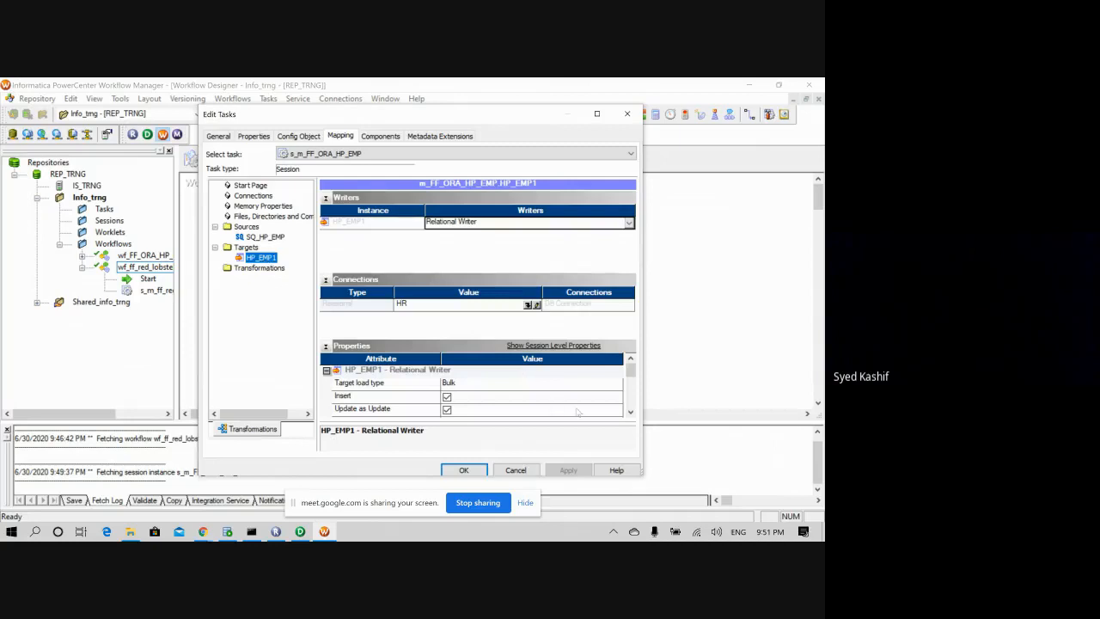
- Enable 'Truncate target table option' on HP_EMP1, then apply and close the session editor
{"action": "left_click", "coordinate": [631, 413]}
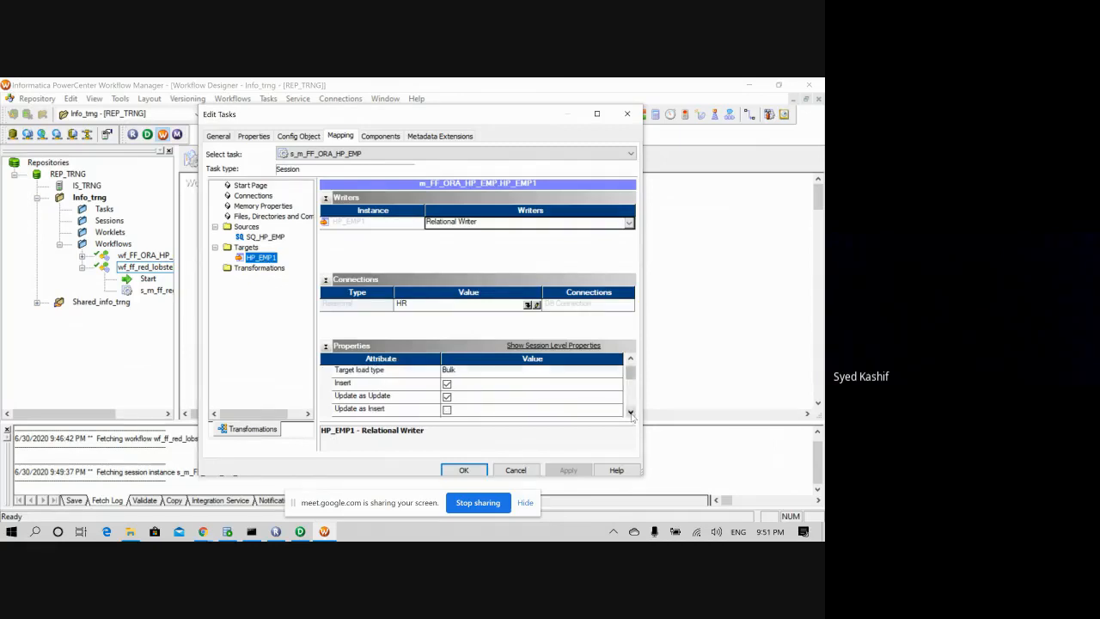
{"action": "left_click", "coordinate": [630, 412]}
{"action": "left_click", "coordinate": [631, 413]}
{"action": "left_click", "coordinate": [630, 412]}
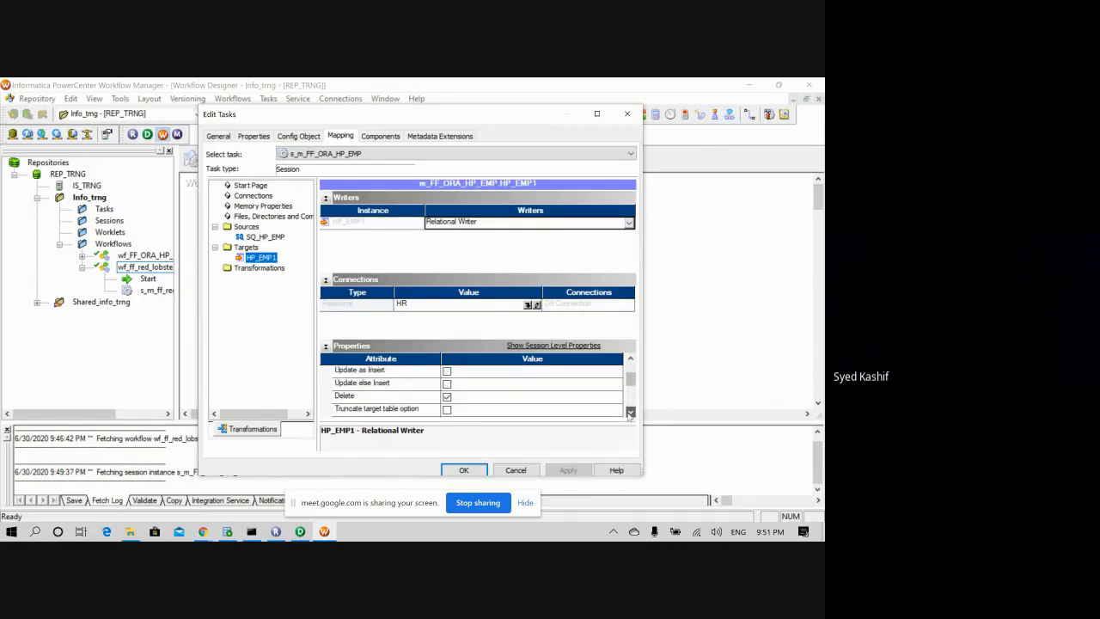
{"action": "left_click", "coordinate": [631, 413]}
{"action": "left_click", "coordinate": [447, 396]}
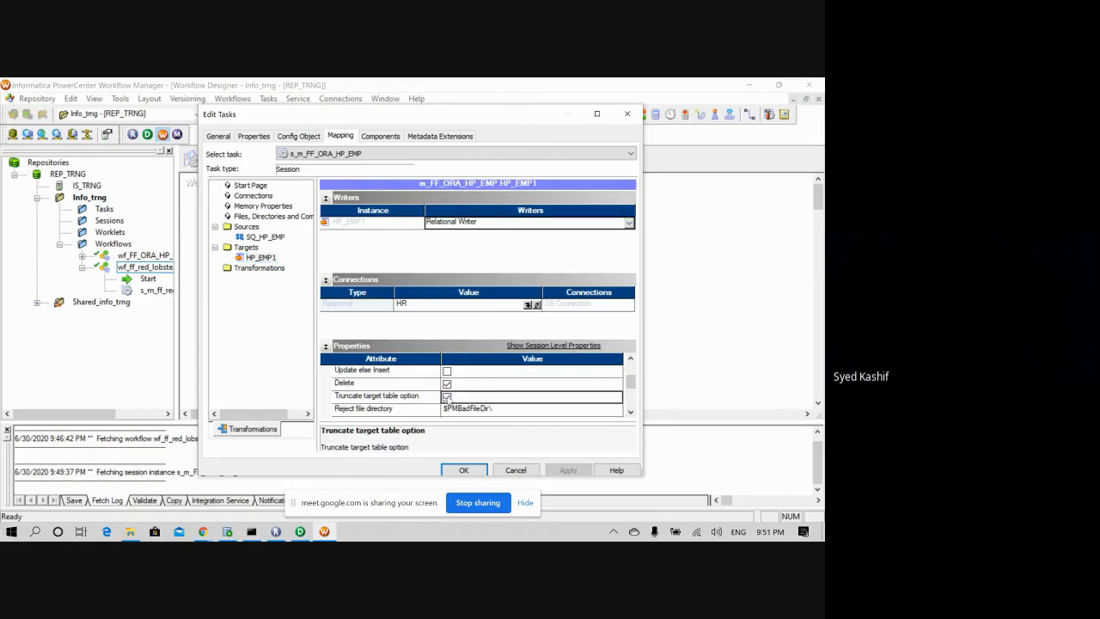
{"action": "left_click", "coordinate": [631, 412]}
{"action": "left_click", "coordinate": [568, 470]}
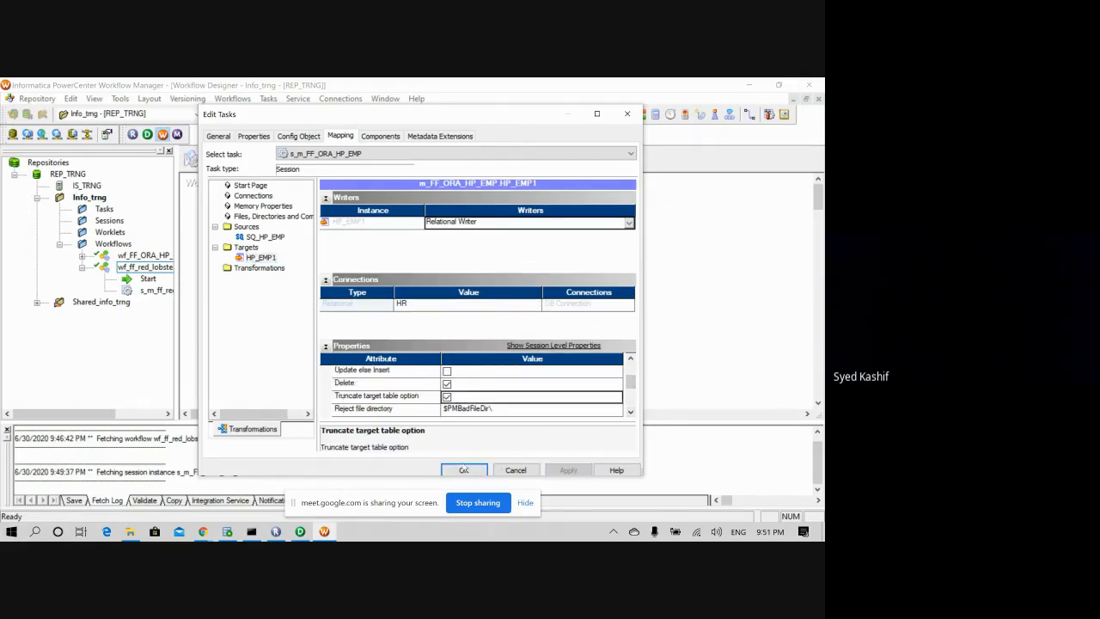
{"action": "left_click", "coordinate": [464, 470]}
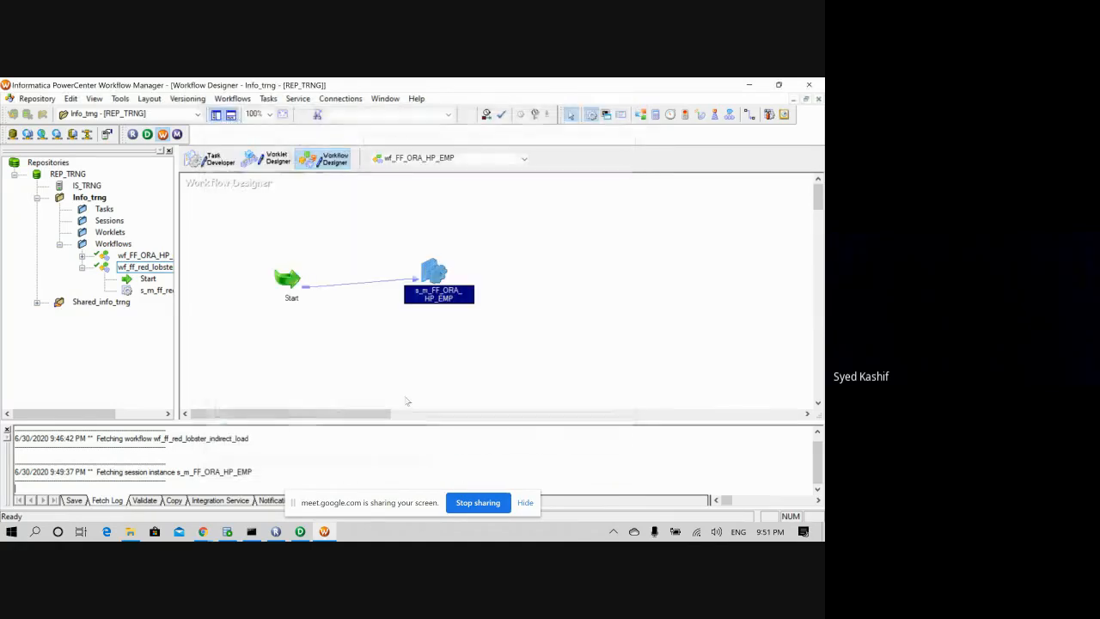
- Save wf_FF_ORA_HP_EMP with Ctrl+S and run it with Start Task from the Start task
{"action": "left_click_drag", "start_coordinate": [434, 272], "coordinate": [441, 273]}
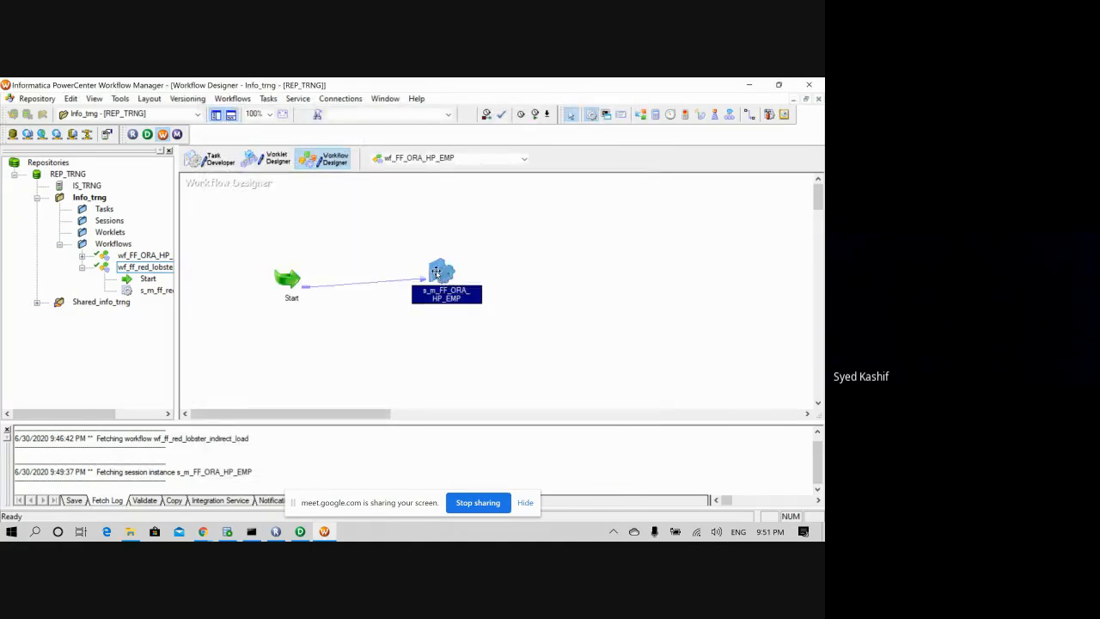
{"action": "key", "text": "ctrl+s"}
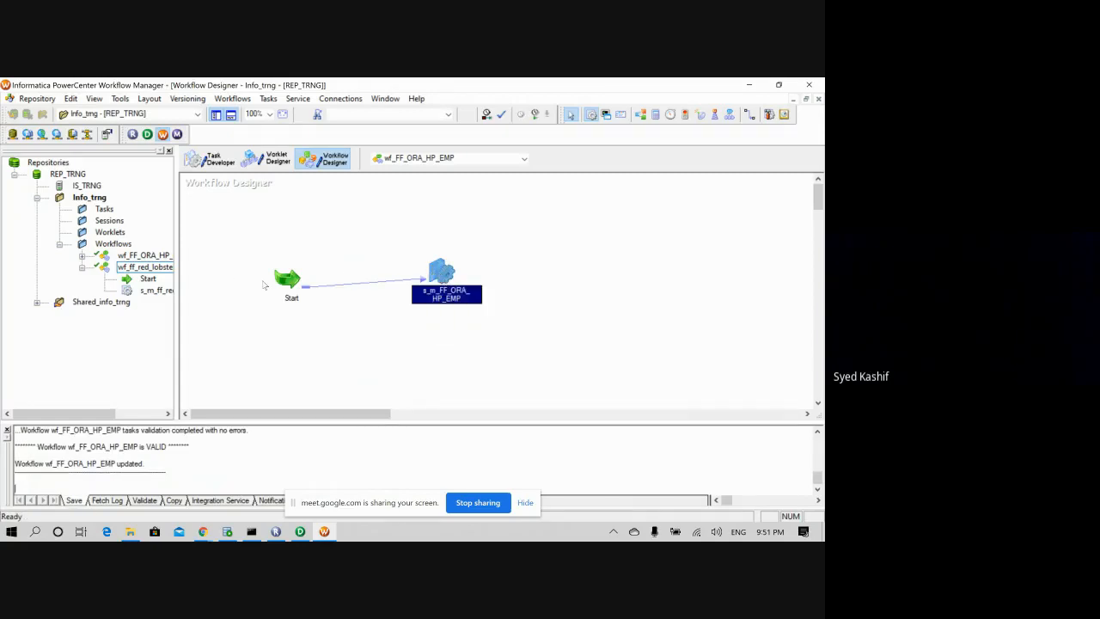
{"action": "right_click", "coordinate": [295, 284]}
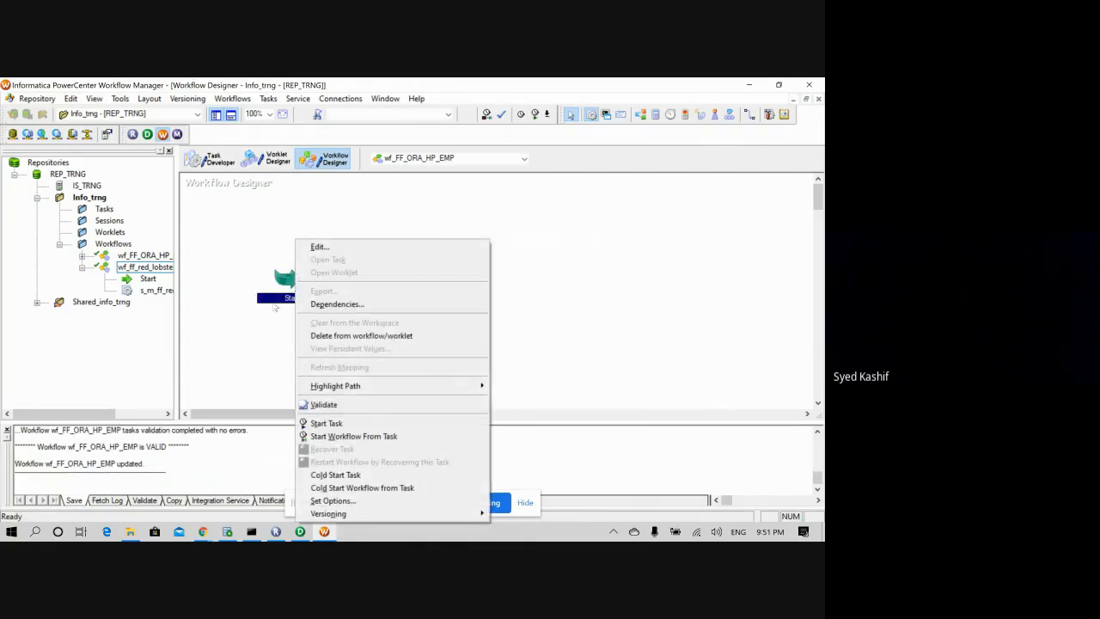
{"action": "left_click", "coordinate": [327, 423]}
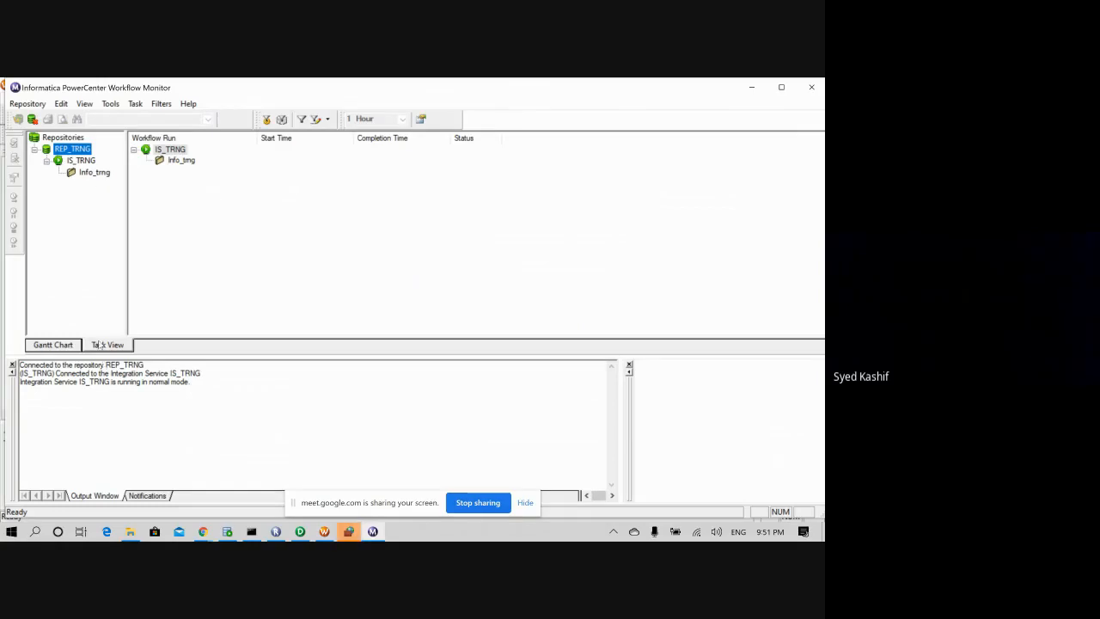
- Bring Workflow Monitor forward and browse the IS_TRNG service's Gantt chart and task list views
{"action": "left_click", "coordinate": [348, 531]}
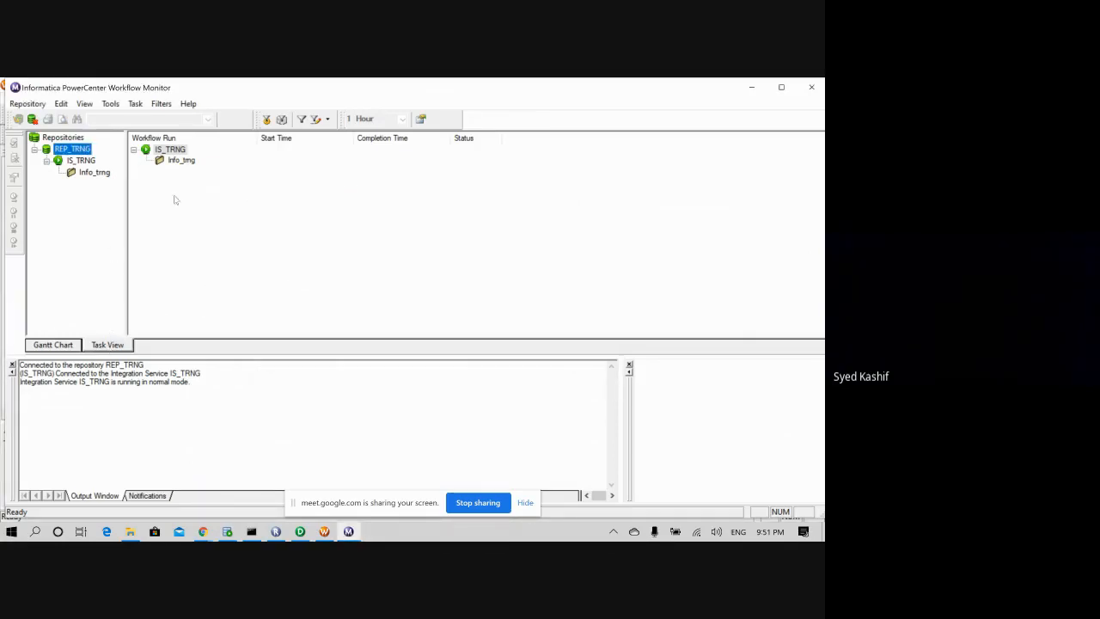
{"action": "left_click", "coordinate": [174, 161]}
{"action": "right_click", "coordinate": [170, 151]}
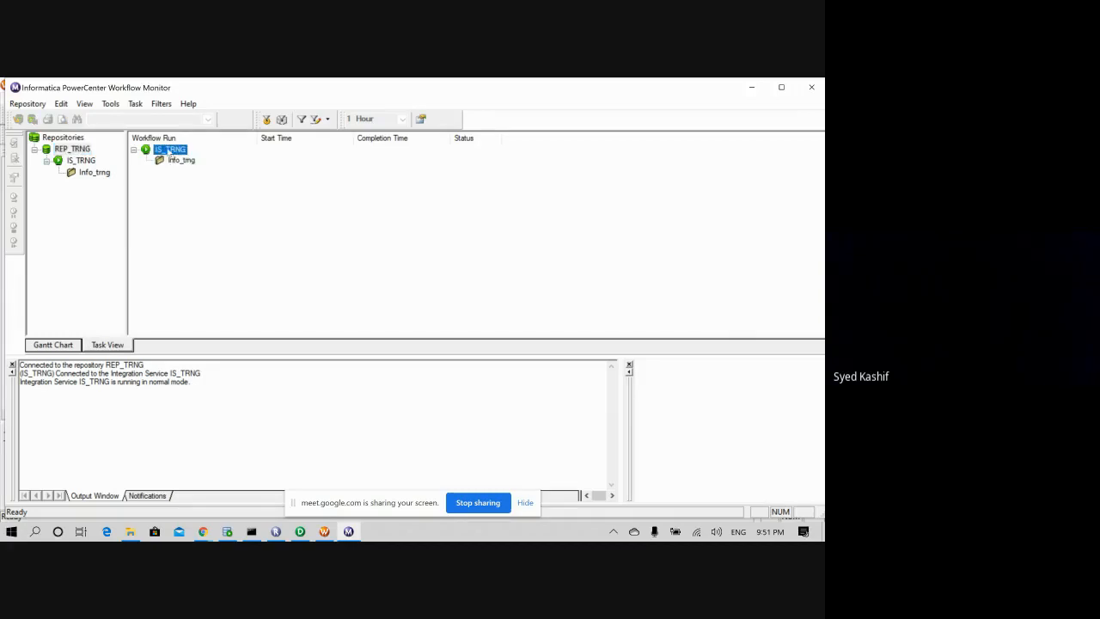
{"action": "left_click_drag", "start_coordinate": [127, 215], "coordinate": [130, 216]}
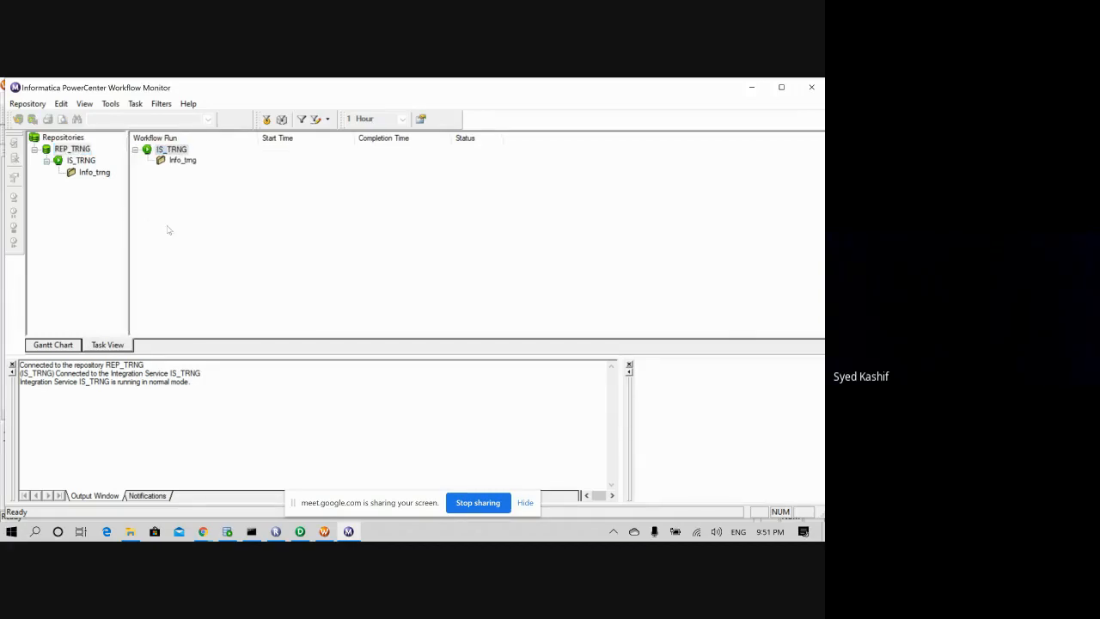
{"action": "left_click", "coordinate": [186, 229]}
{"action": "left_click", "coordinate": [55, 343]}
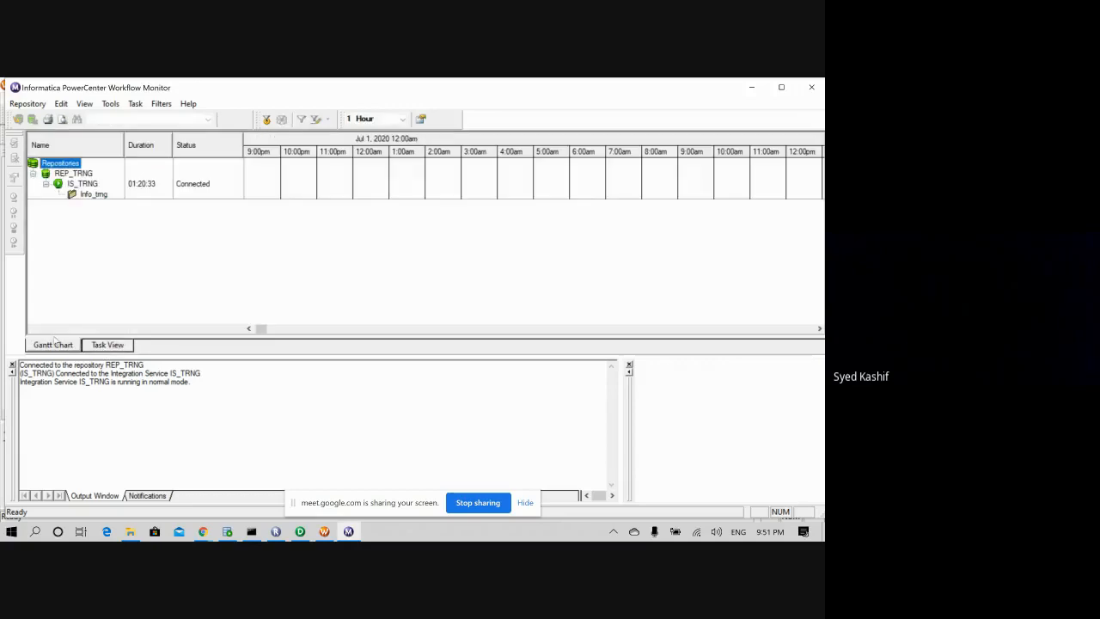
{"action": "left_click", "coordinate": [102, 345]}
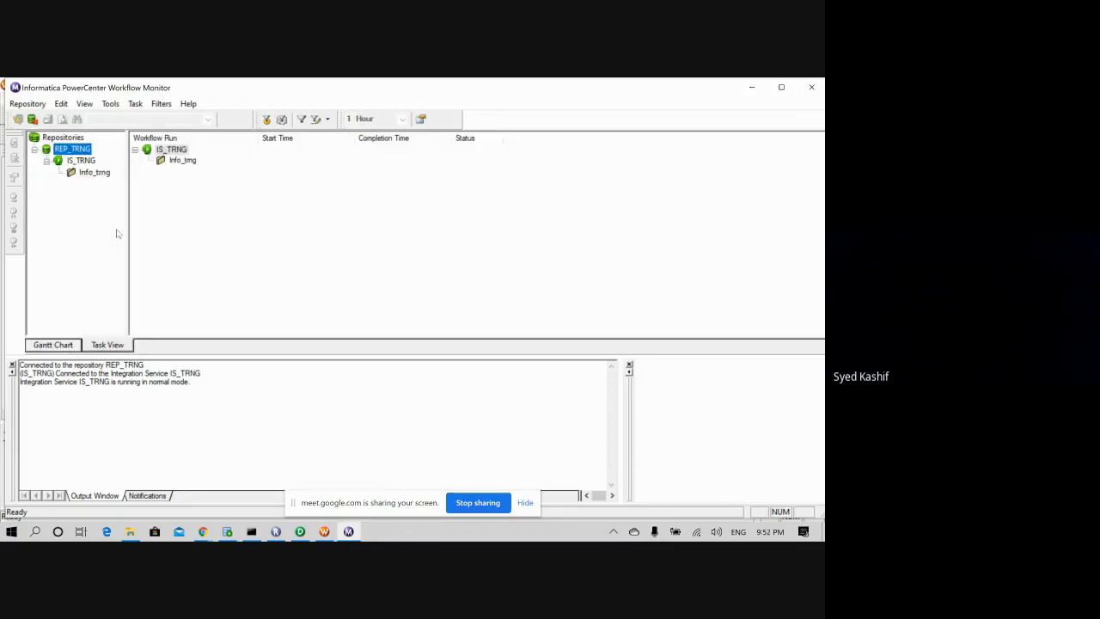
- Get previous runs for the Info_trng folder
{"action": "left_click", "coordinate": [184, 161]}
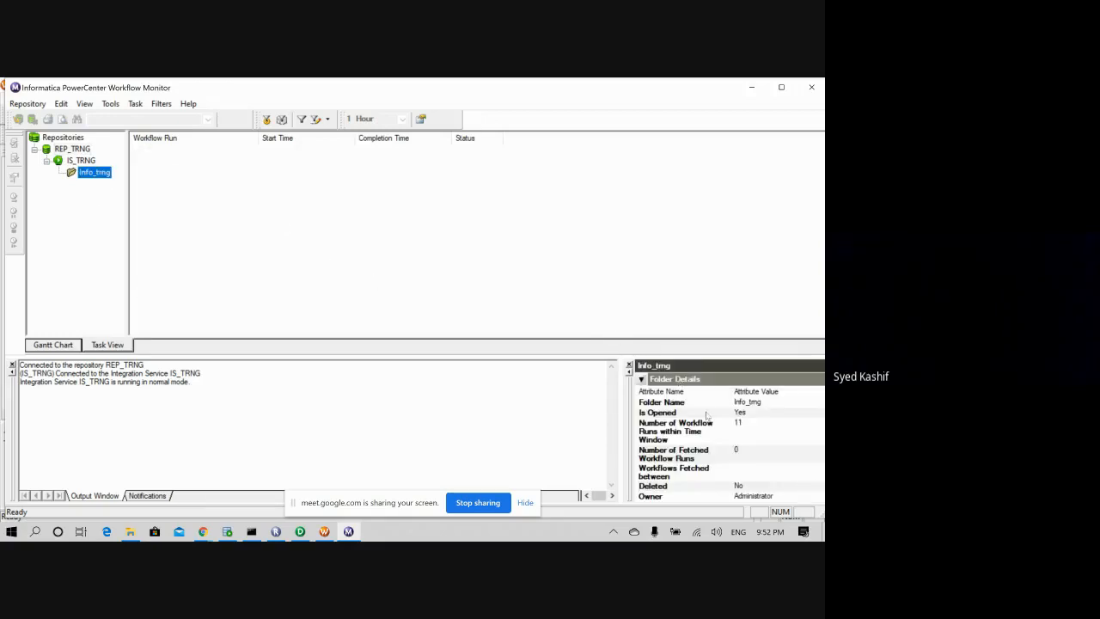
{"action": "left_click", "coordinate": [143, 166]}
{"action": "left_click", "coordinate": [96, 173]}
{"action": "left_click", "coordinate": [769, 443]}
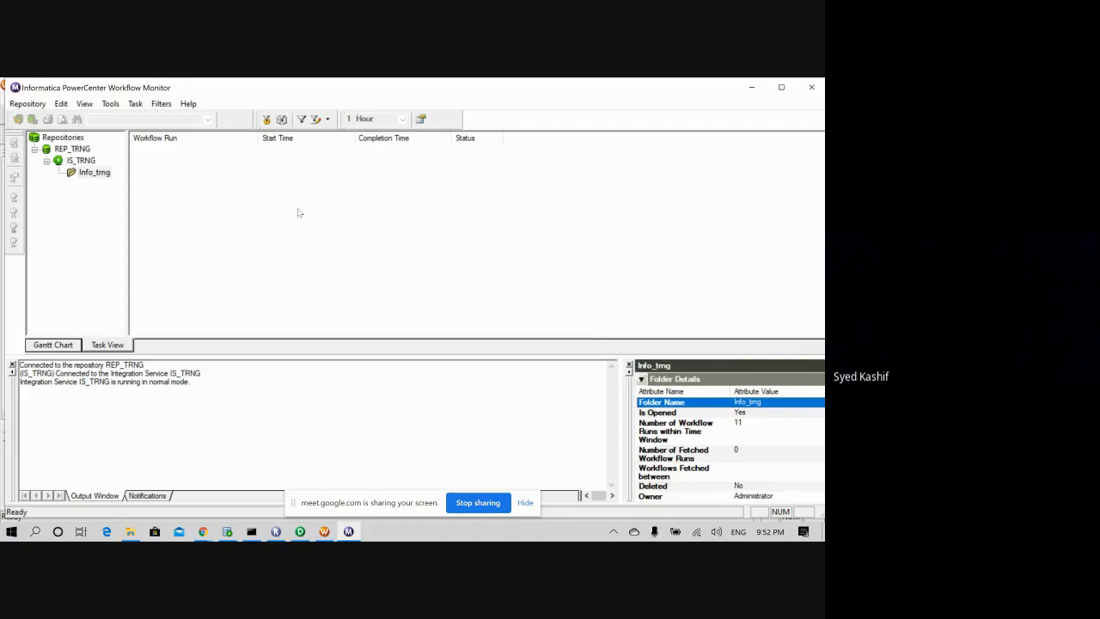
{"action": "left_click", "coordinate": [93, 173]}
{"action": "right_click", "coordinate": [92, 174]}
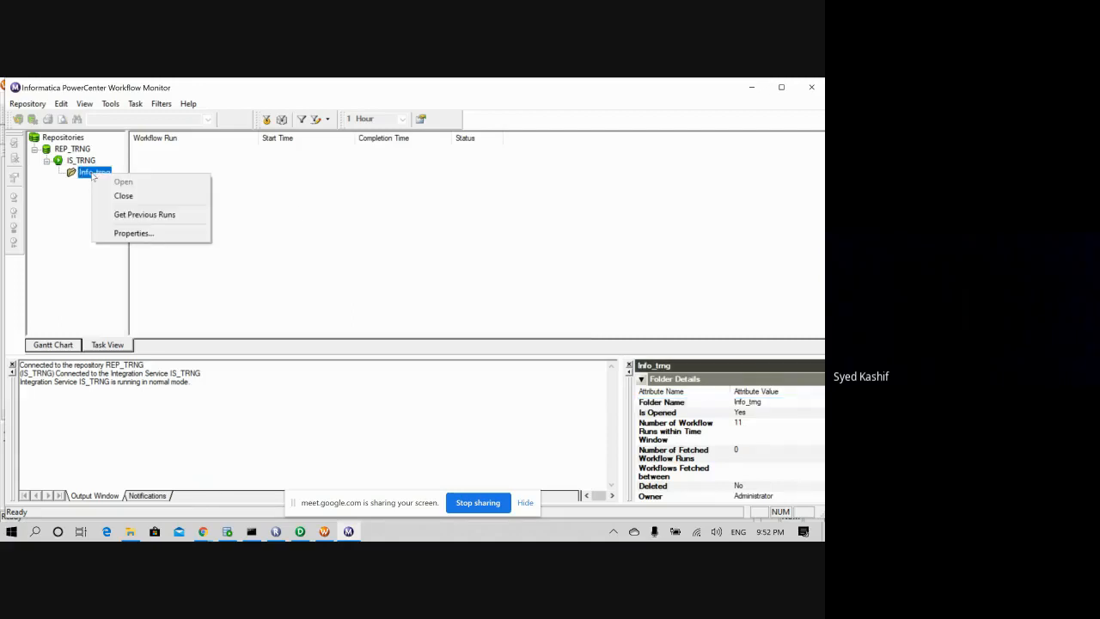
{"action": "left_click", "coordinate": [142, 215]}
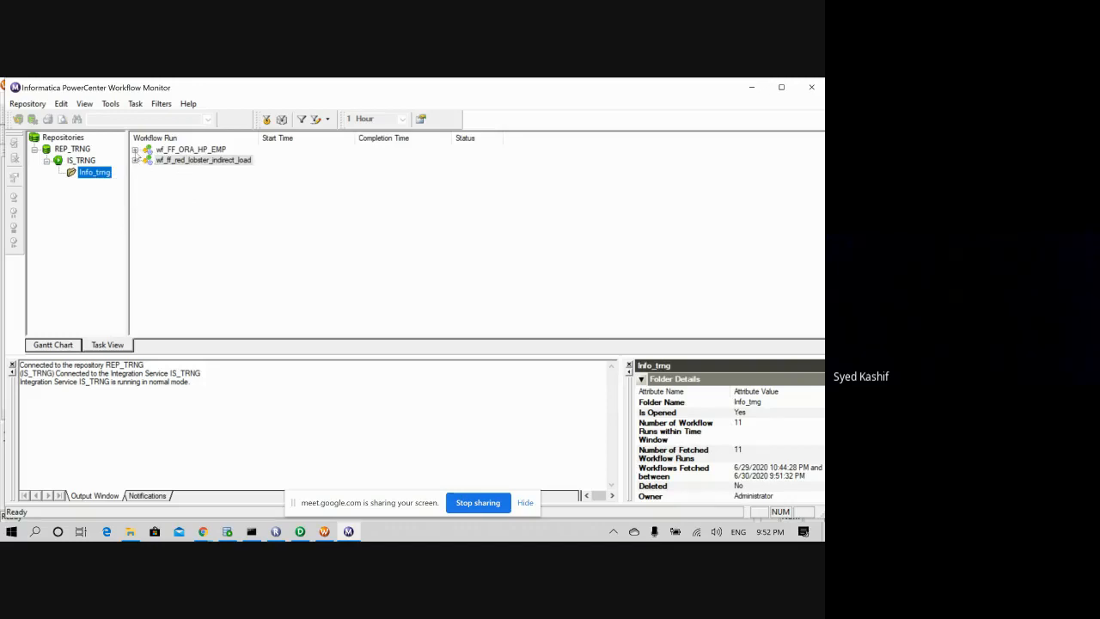
- Expand wf_FF_ORA_HP_EMP and open its Succeeded run's details
{"action": "left_click", "coordinate": [135, 149]}
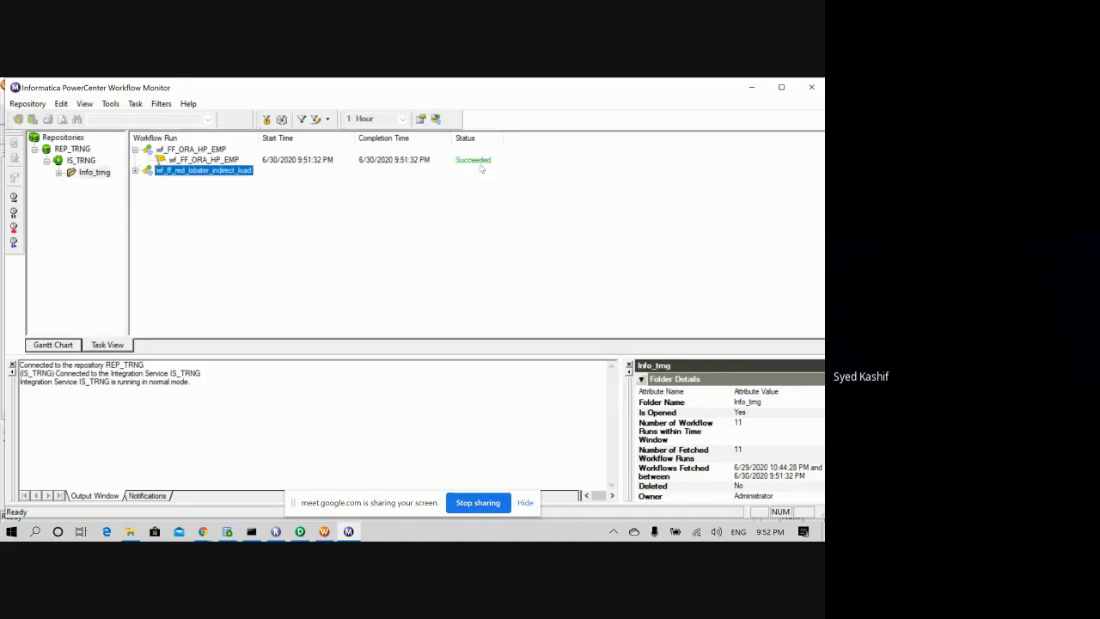
{"action": "left_click", "coordinate": [189, 162]}
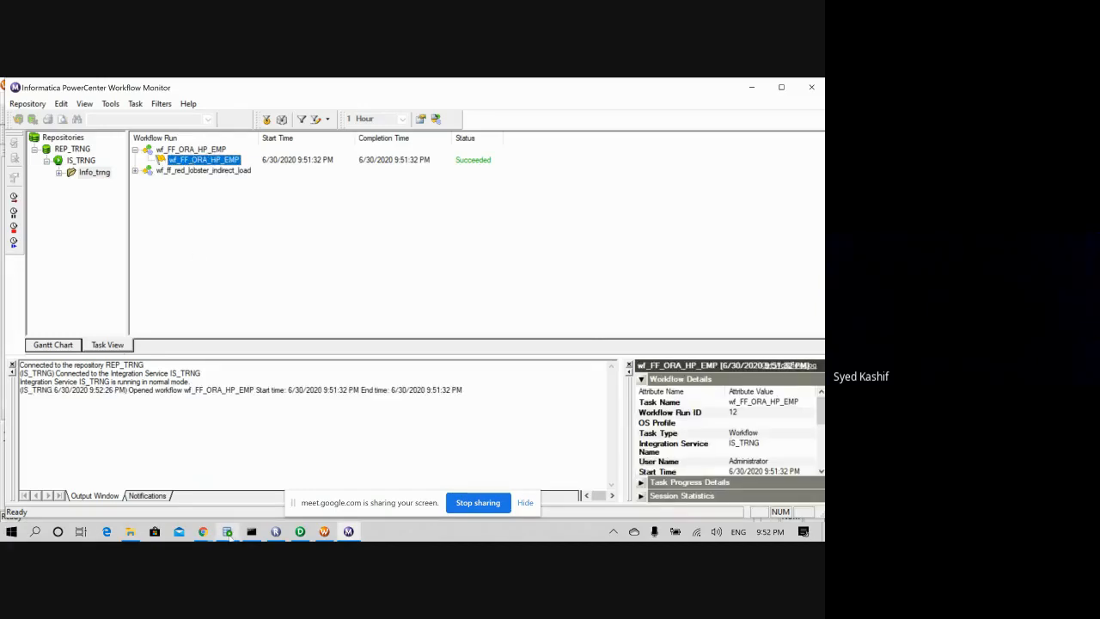
{"action": "left_click", "coordinate": [227, 531]}
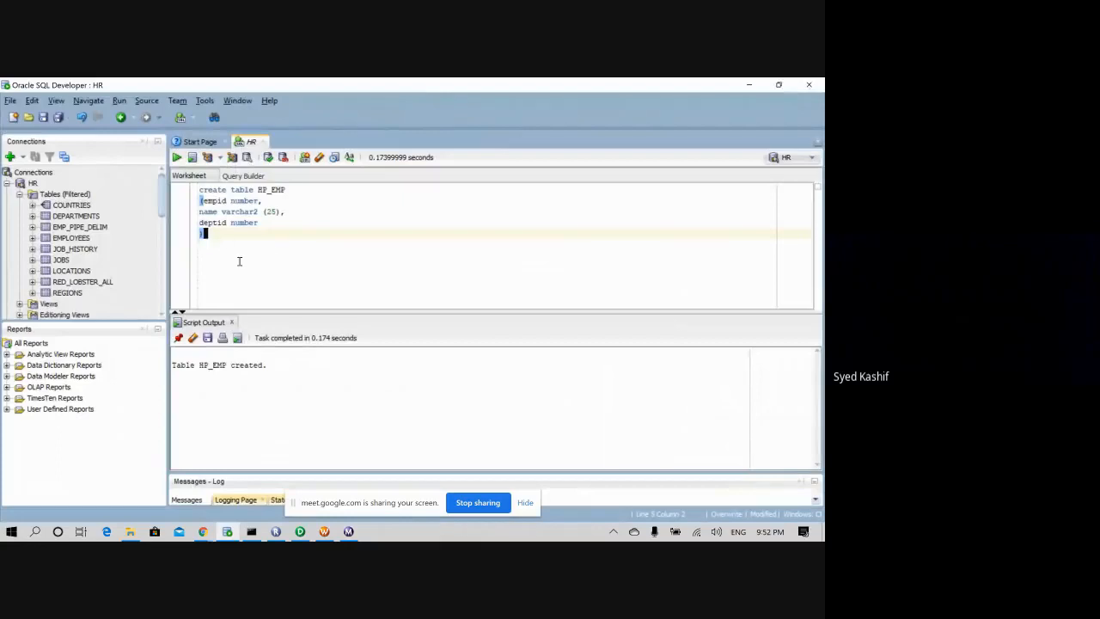
- Run 'select * from hr.HP_EMP', returning an empty EMPID, NAME, DEPTID result
{"action": "key", "text": "Return"}
{"action": "key", "text": "Return"}
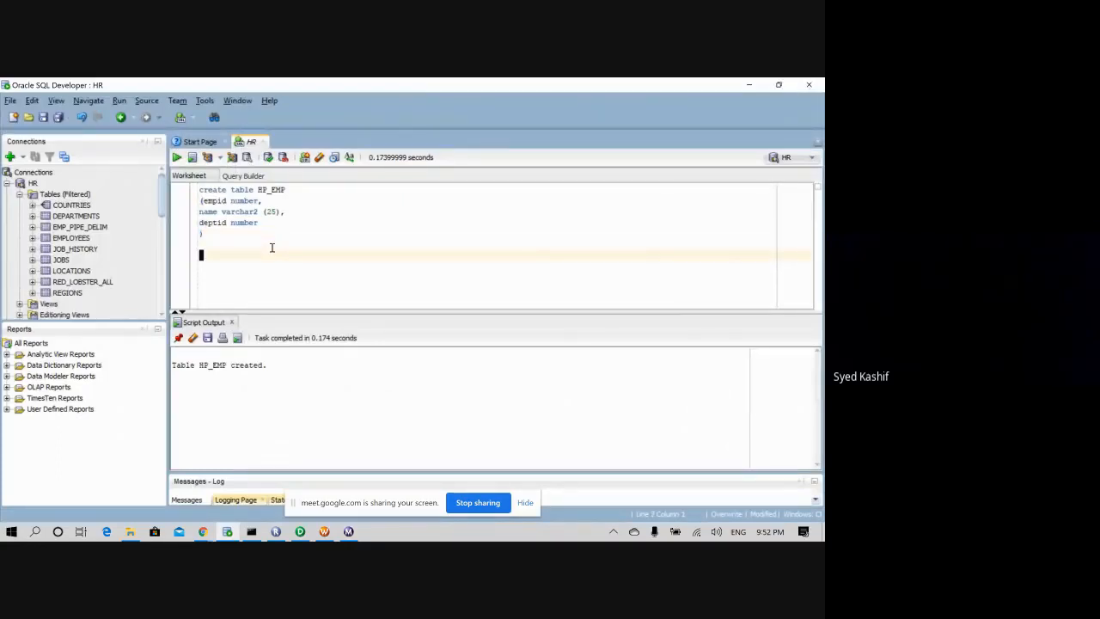
{"action": "type", "text": "select *"}
{"action": "key", "text": "Return"}
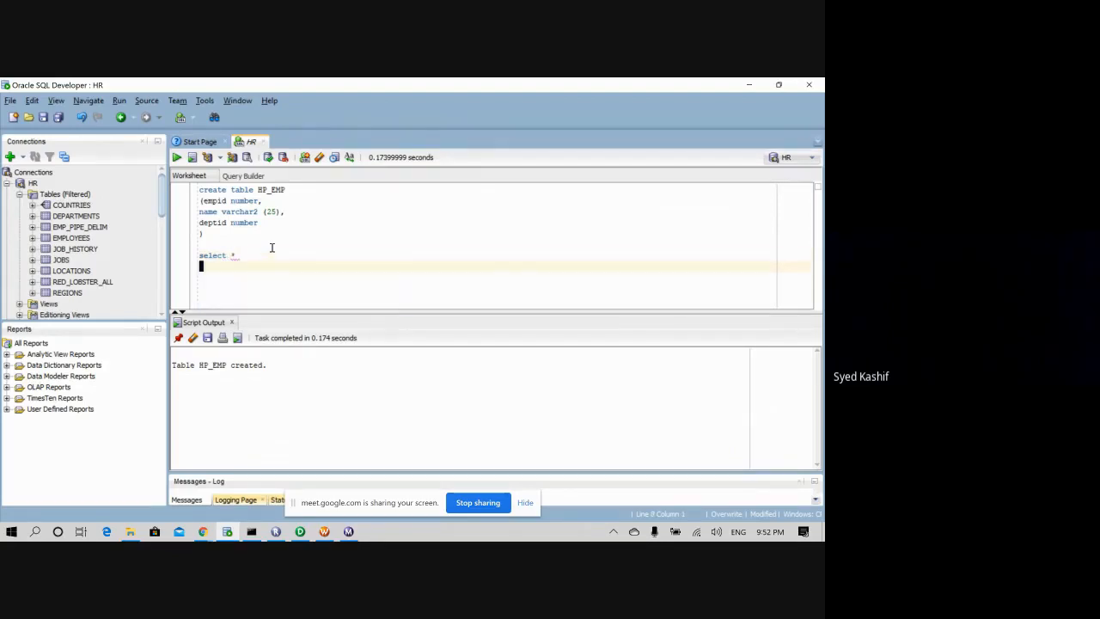
{"action": "type", "text": "from hr."}
{"action": "key", "text": "Escape"}
{"action": "type", "text": "HP_"}
{"action": "key", "text": "Escape"}
{"action": "type", "text": "EMP"}
{"action": "left_click_drag", "start_coordinate": [267, 266], "coordinate": [199, 255]}
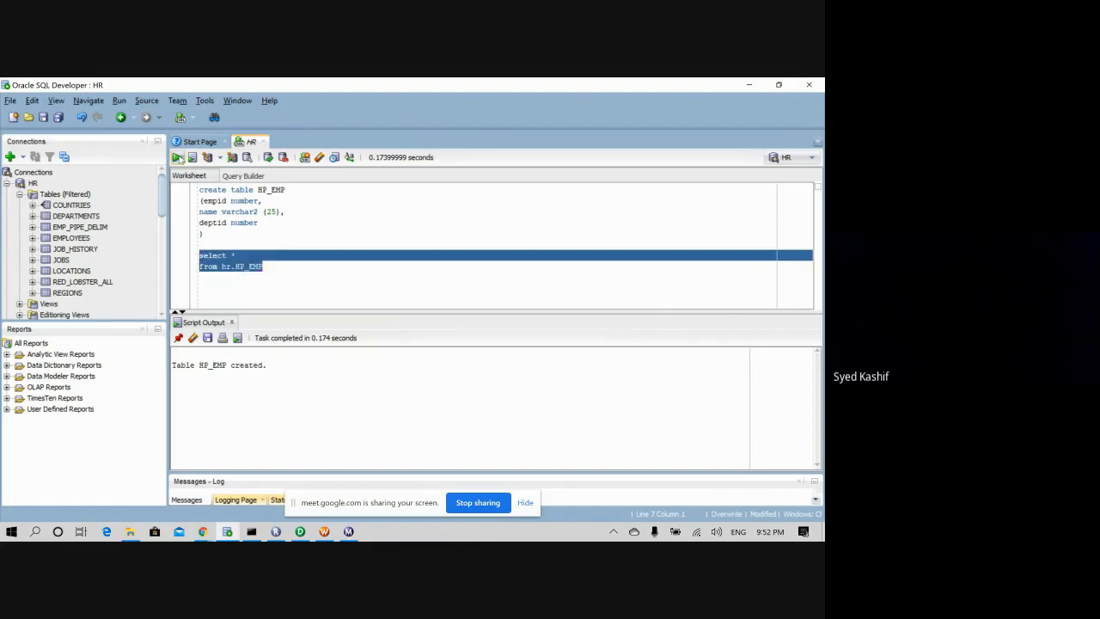
{"action": "left_click", "coordinate": [178, 157]}
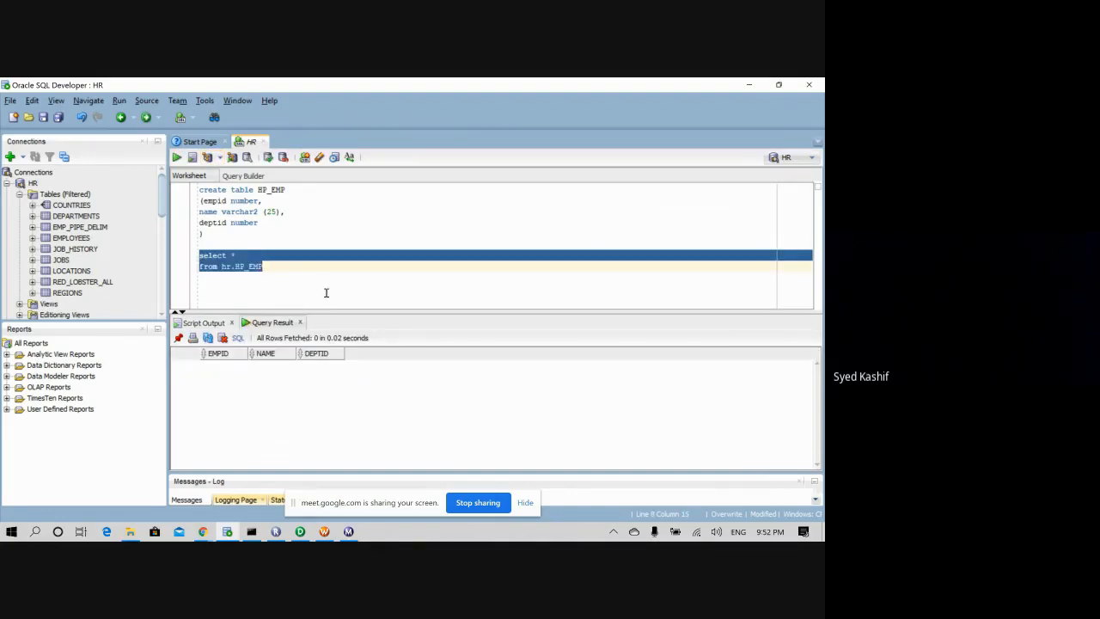
{"action": "left_click", "coordinate": [274, 266]}
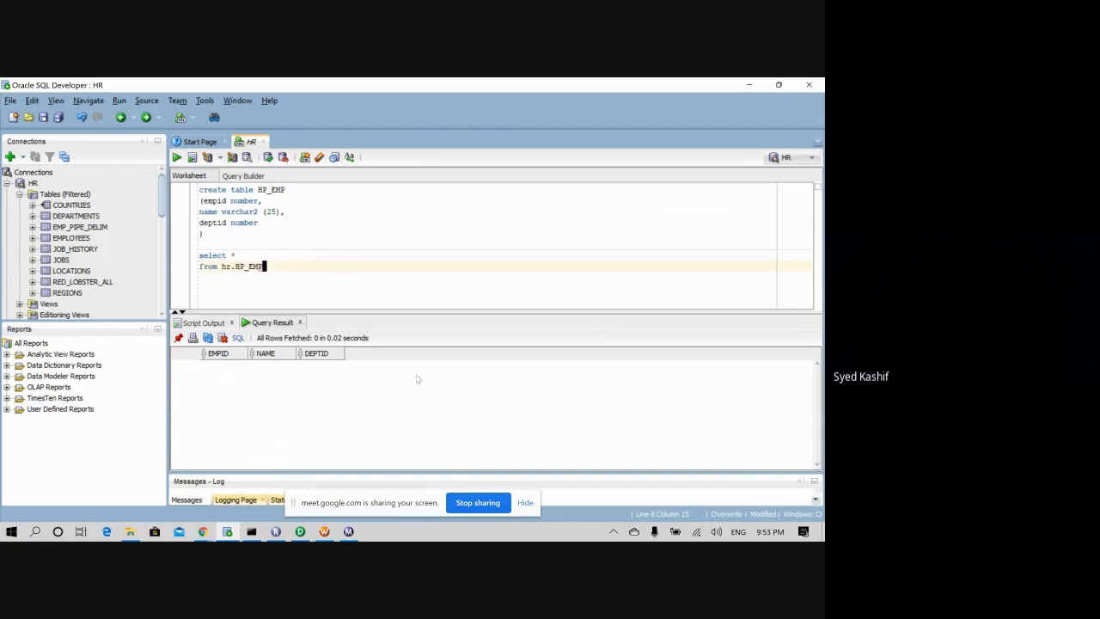
{"action": "mouse_move", "coordinate": [349, 531]}
- Select the Succeeded wf_FF_ORA_HP_EMP run in Workflow Monitor and request its run properties
{"action": "left_click", "coordinate": [324, 531]}
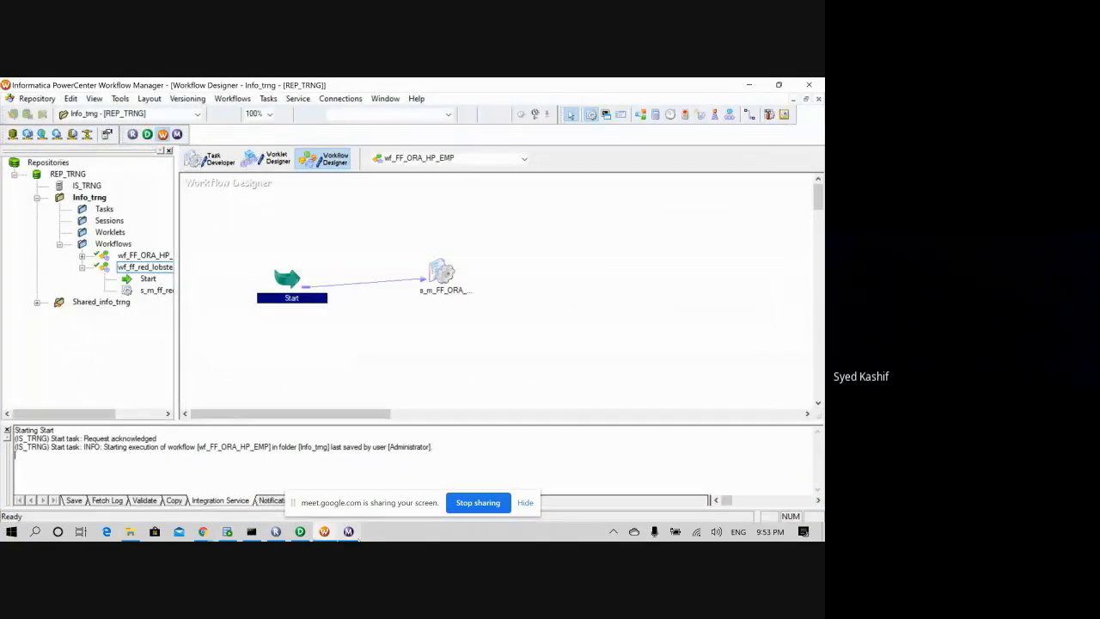
{"action": "left_click", "coordinate": [348, 532]}
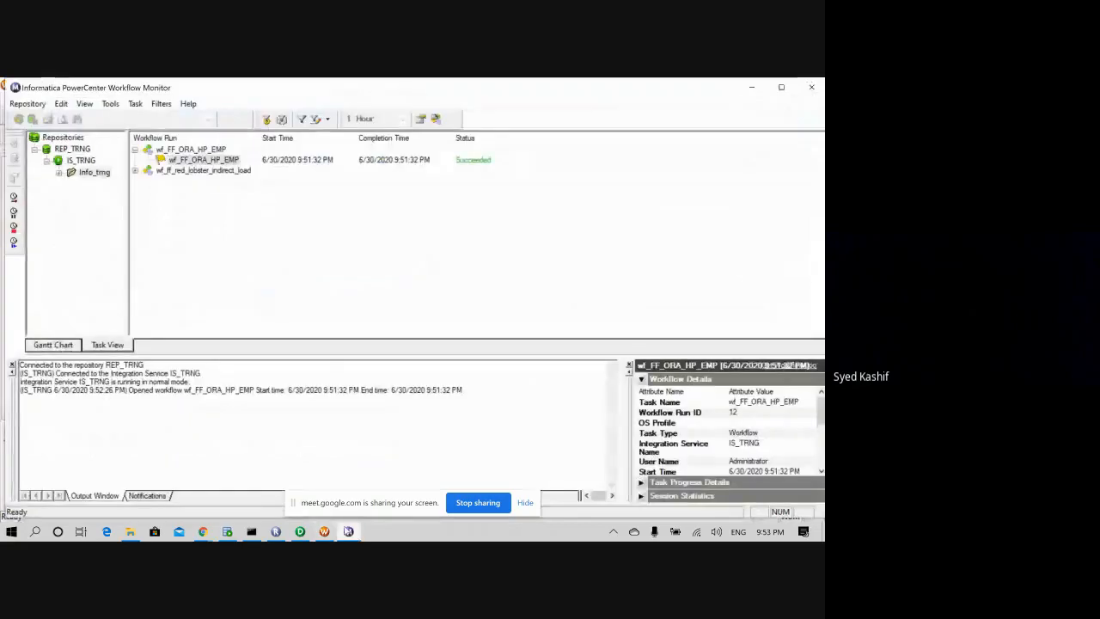
{"action": "left_click", "coordinate": [76, 344]}
{"action": "left_click", "coordinate": [106, 345]}
{"action": "left_click", "coordinate": [197, 162]}
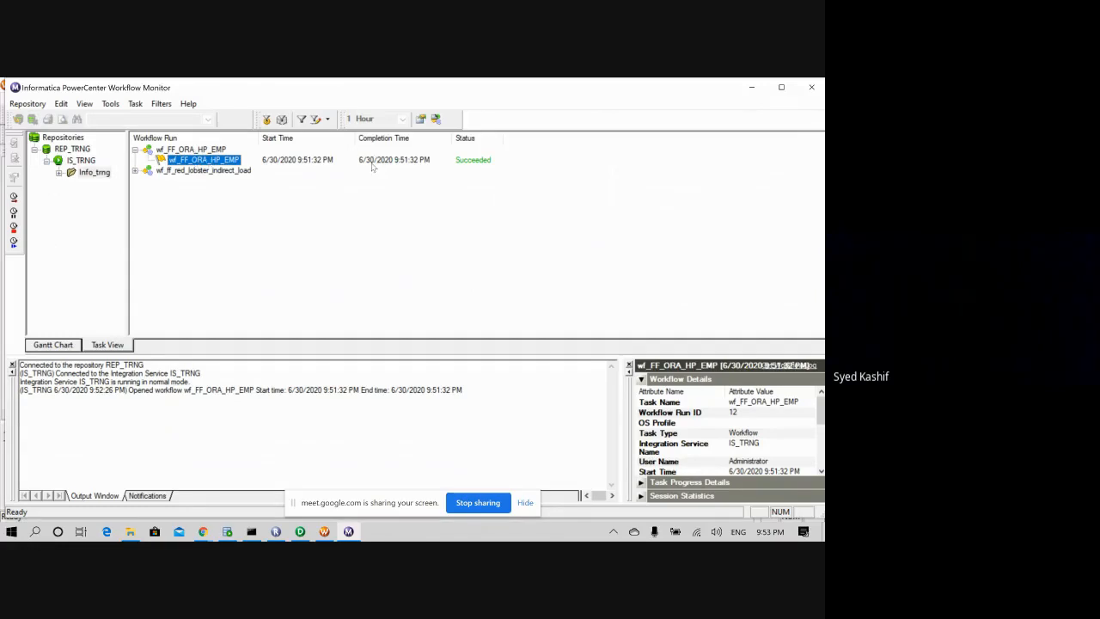
{"action": "right_click", "coordinate": [233, 161]}
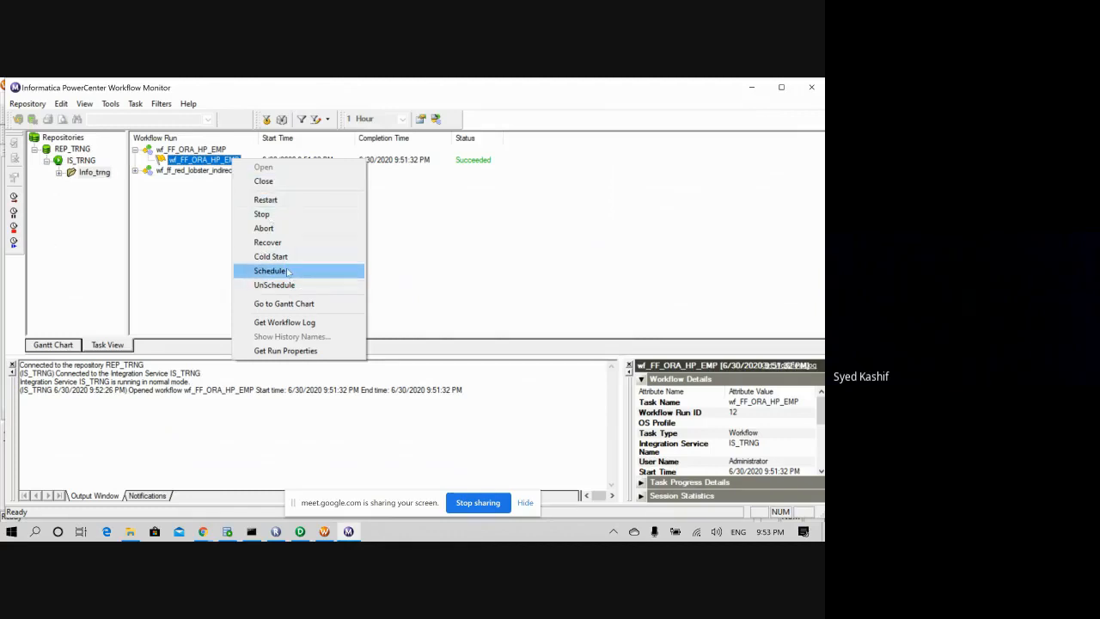
{"action": "left_click", "coordinate": [286, 350]}
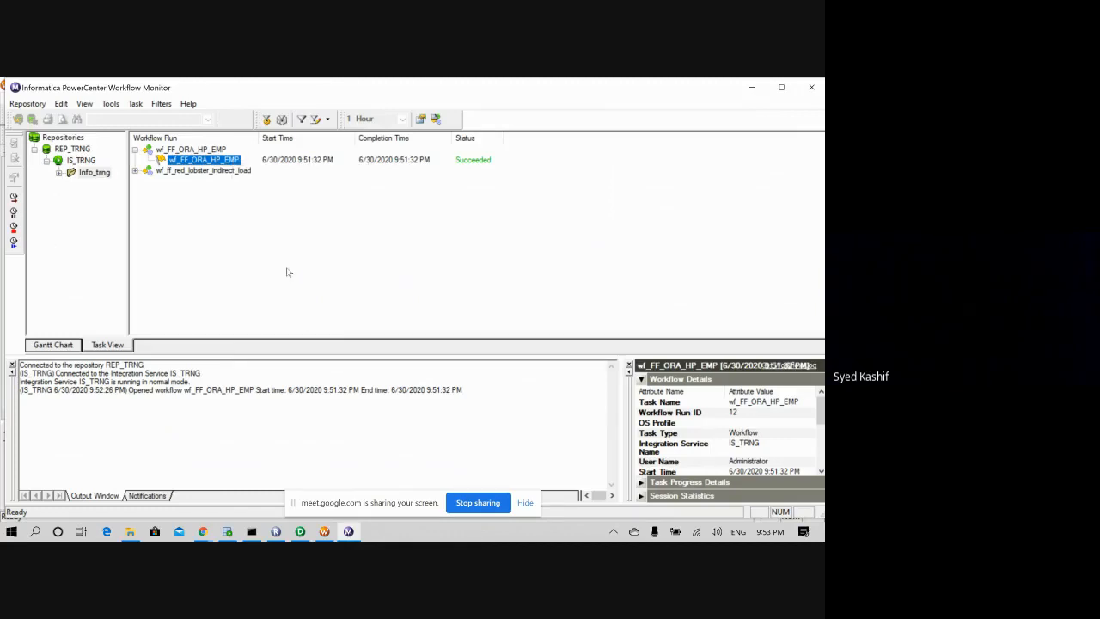
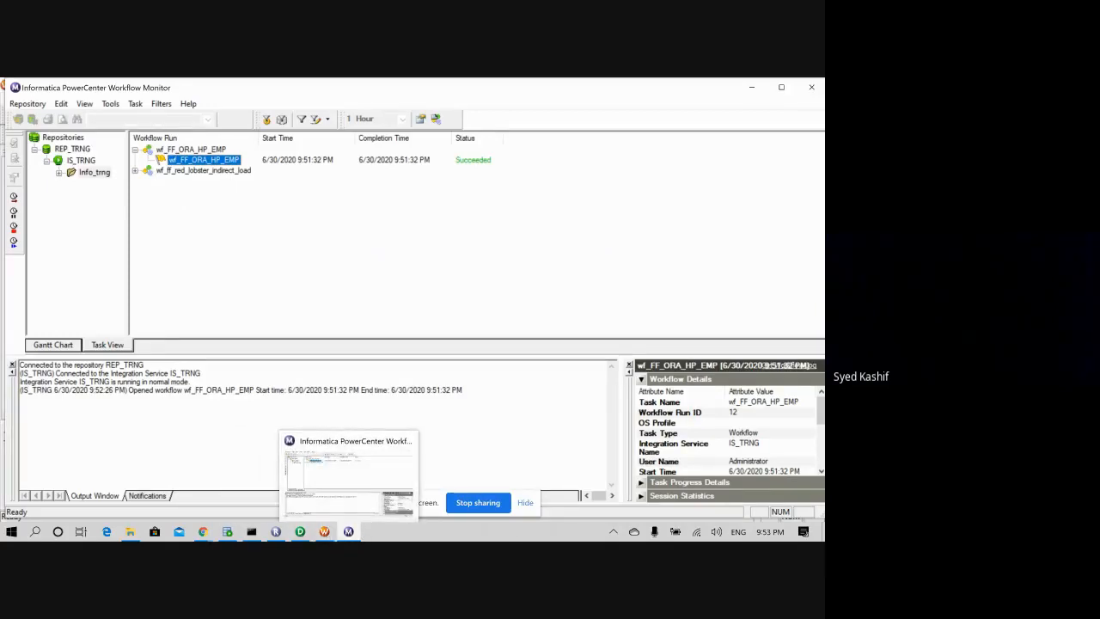
- Close the Workflow Monitor and relaunch it from Workflow Manager, reconnecting to repository REP_TRNG
{"action": "left_click", "coordinate": [324, 531]}
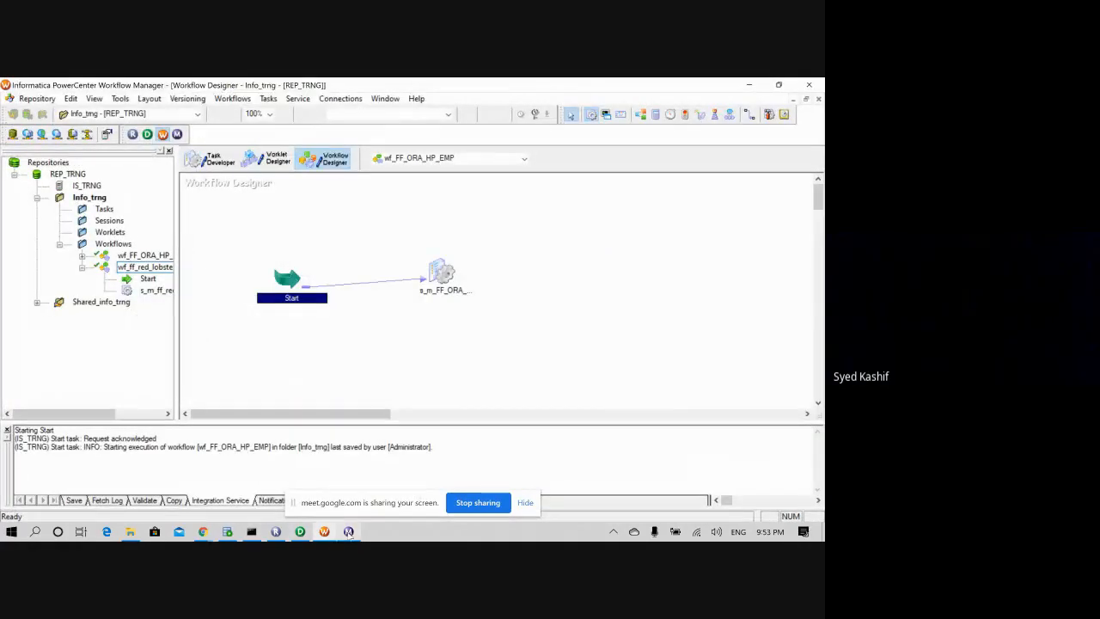
{"action": "left_click", "coordinate": [348, 531]}
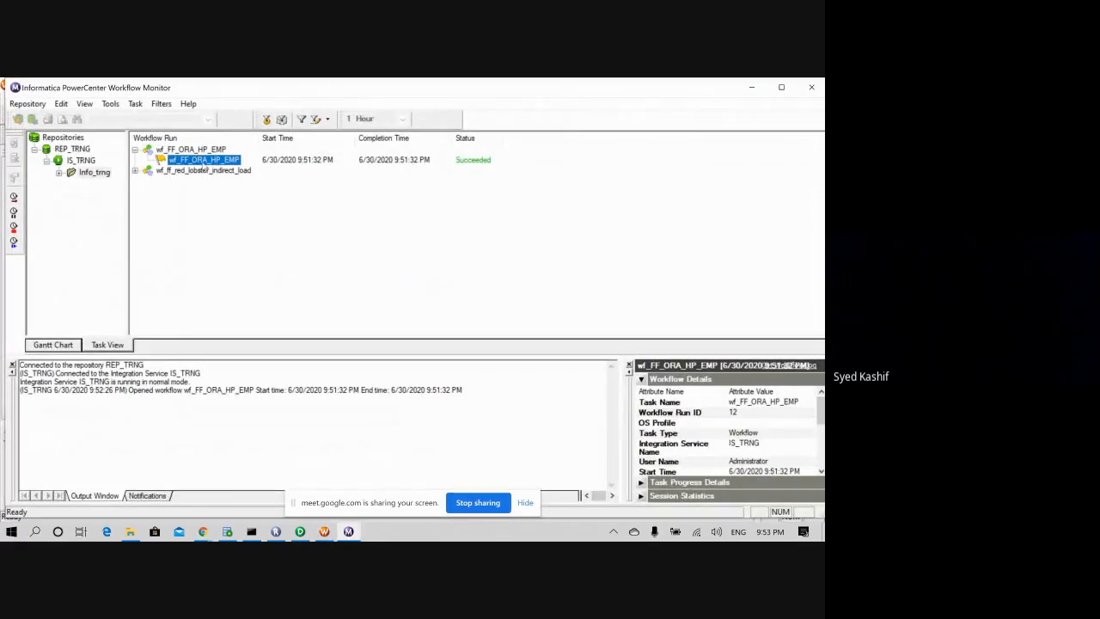
{"action": "right_click", "coordinate": [204, 162]}
{"action": "left_click", "coordinate": [200, 165]}
{"action": "left_click", "coordinate": [802, 89]}
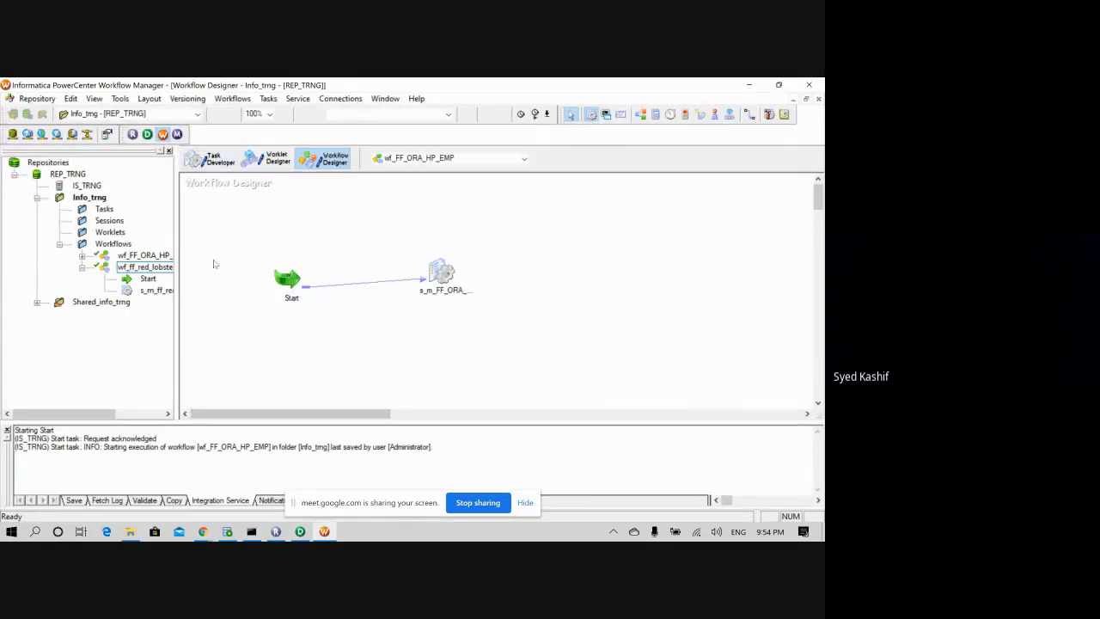
{"action": "left_click", "coordinate": [176, 134]}
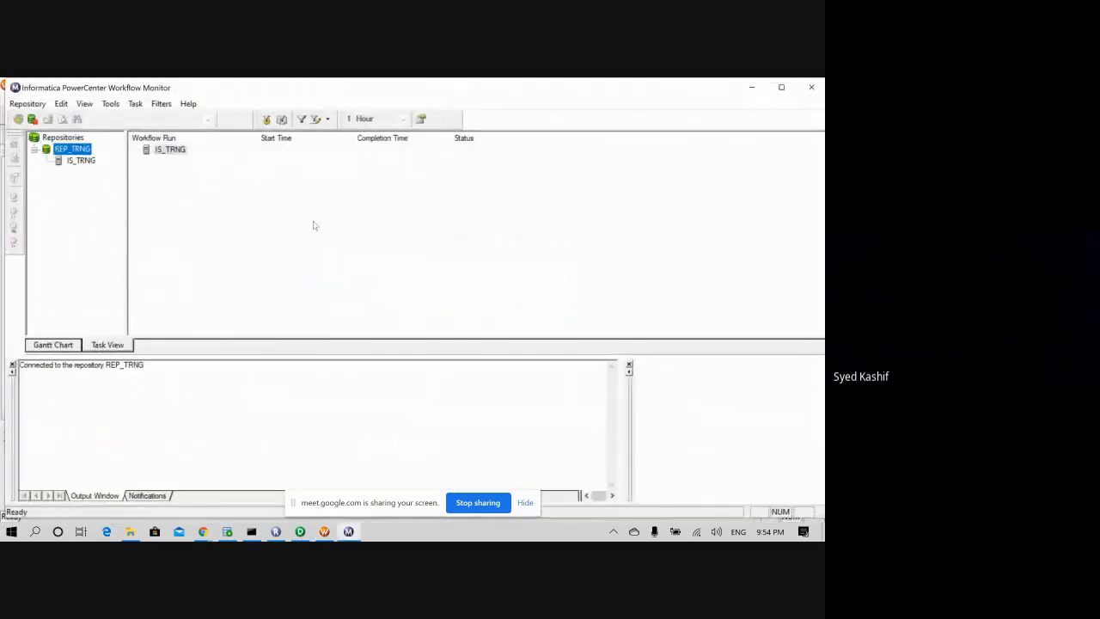
- Connect to IS_TRNG, open the Info_trng folder and select the wf_FF_ORA_HP_EMP run
{"action": "double_click", "coordinate": [85, 163]}
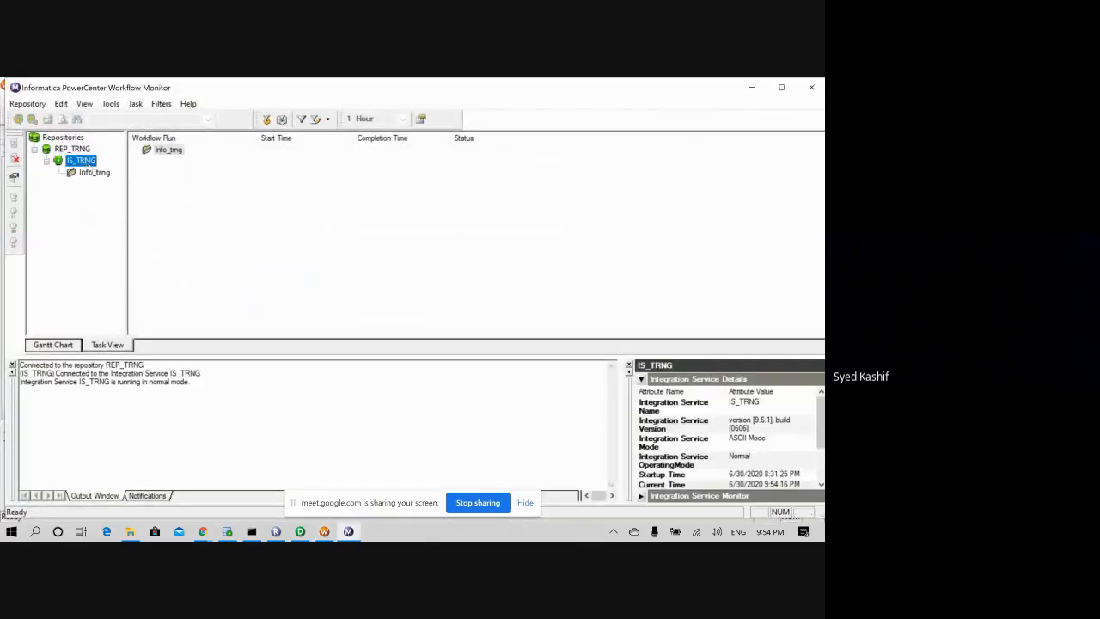
{"action": "double_click", "coordinate": [95, 175]}
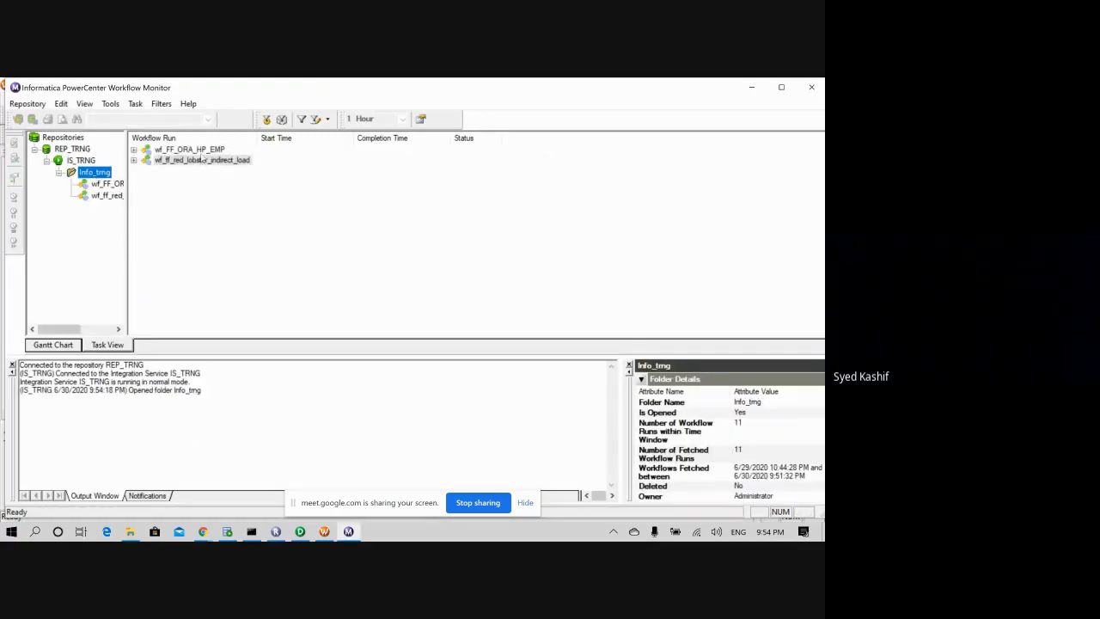
{"action": "double_click", "coordinate": [201, 150]}
{"action": "left_click", "coordinate": [234, 162]}
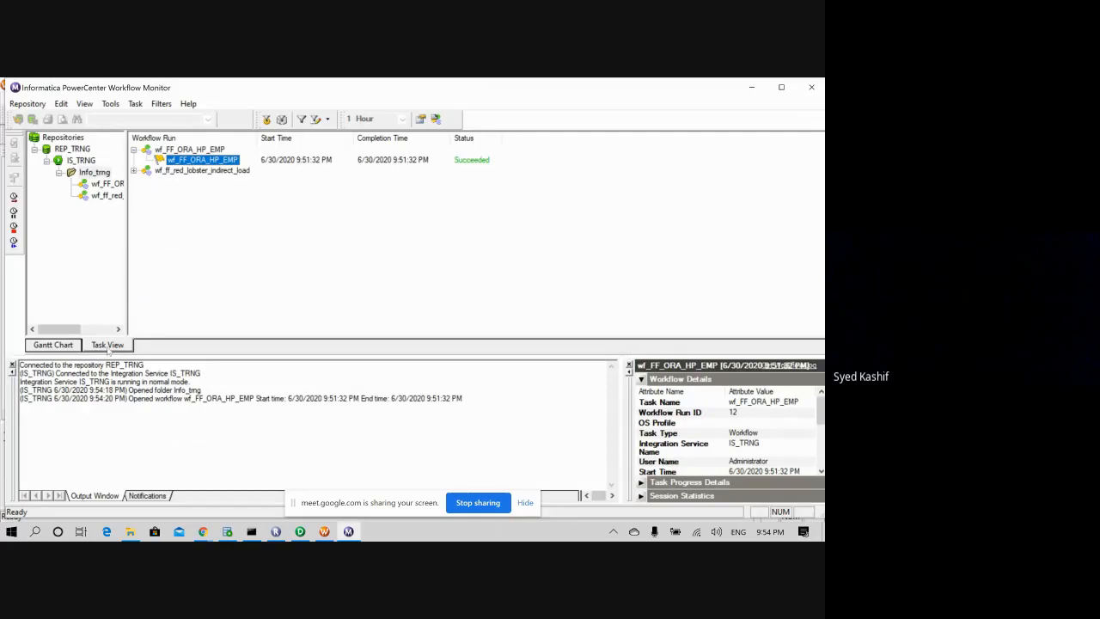
- Switch the runs pane between Gantt chart and task view, then filter to wf_FF_ORA_HP_EMP's runs
{"action": "left_click", "coordinate": [58, 347]}
{"action": "left_click", "coordinate": [98, 349]}
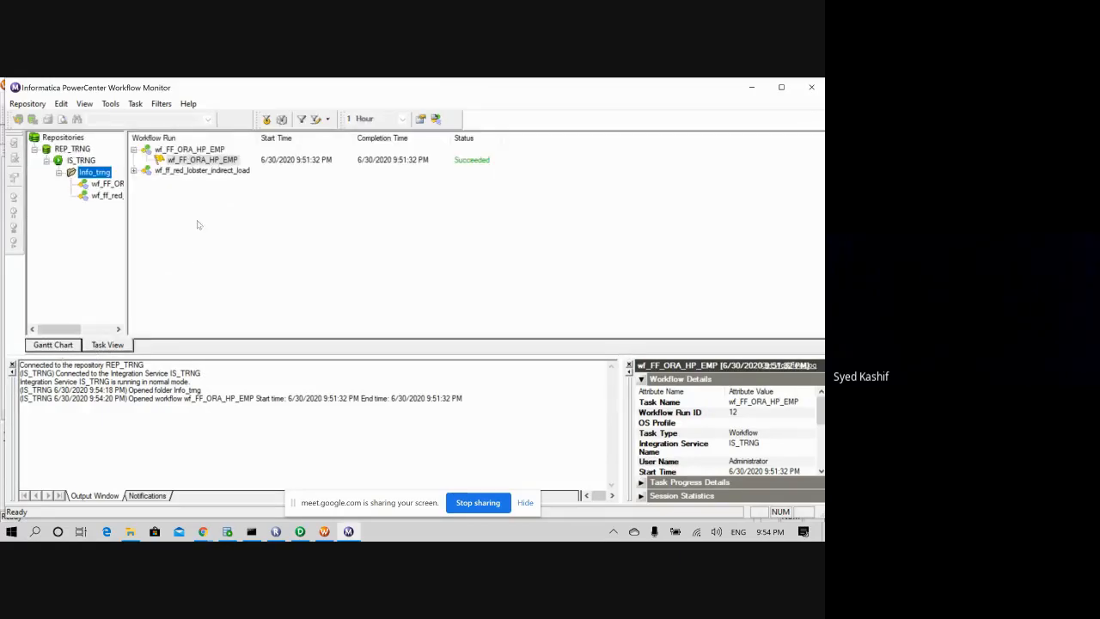
{"action": "left_click", "coordinate": [182, 161]}
{"action": "right_click", "coordinate": [180, 160]}
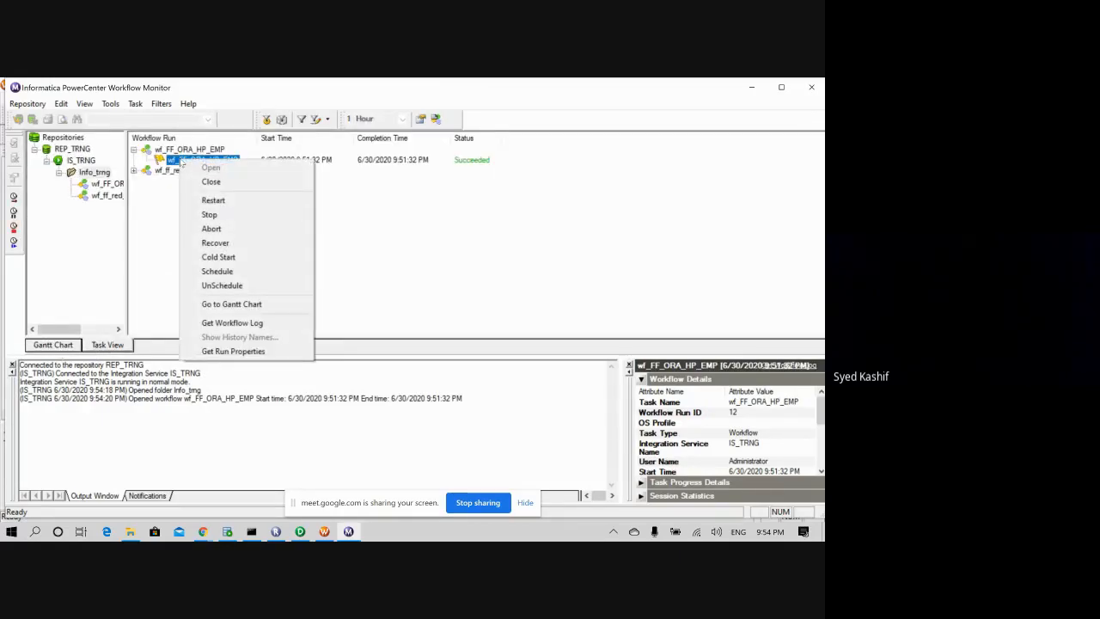
{"action": "left_click", "coordinate": [238, 360]}
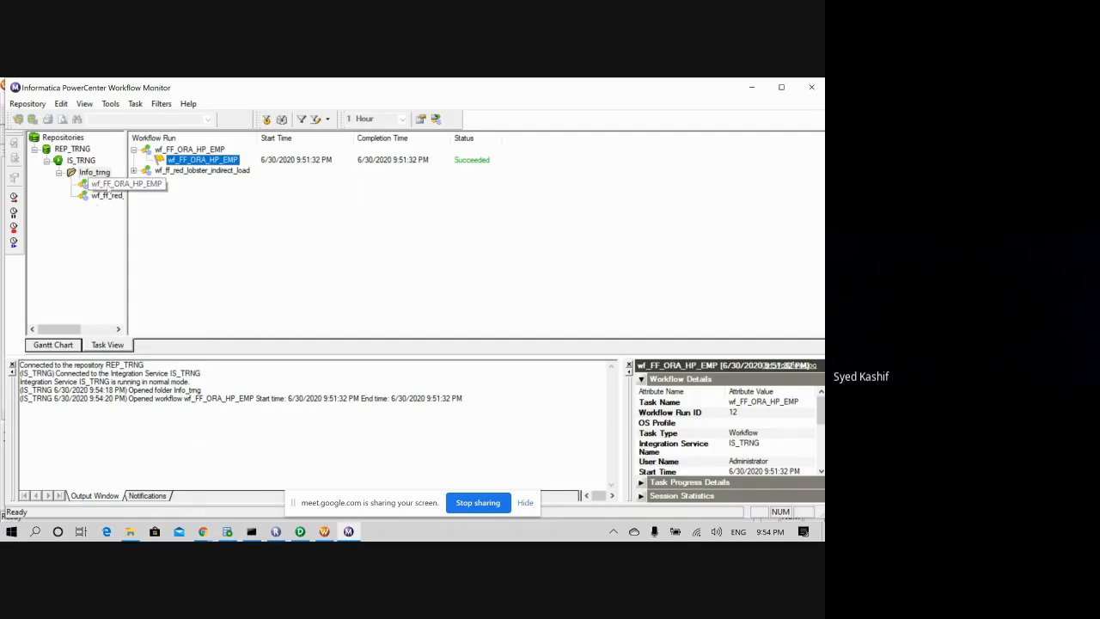
{"action": "left_click", "coordinate": [110, 186]}
{"action": "right_click", "coordinate": [110, 185]}
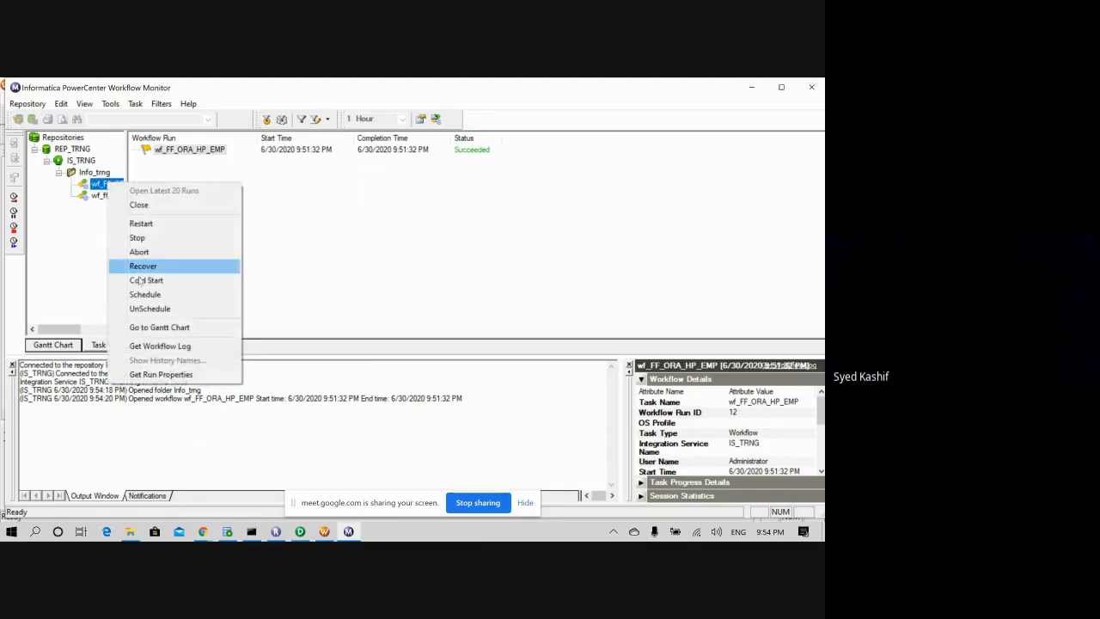
{"action": "left_click", "coordinate": [165, 375]}
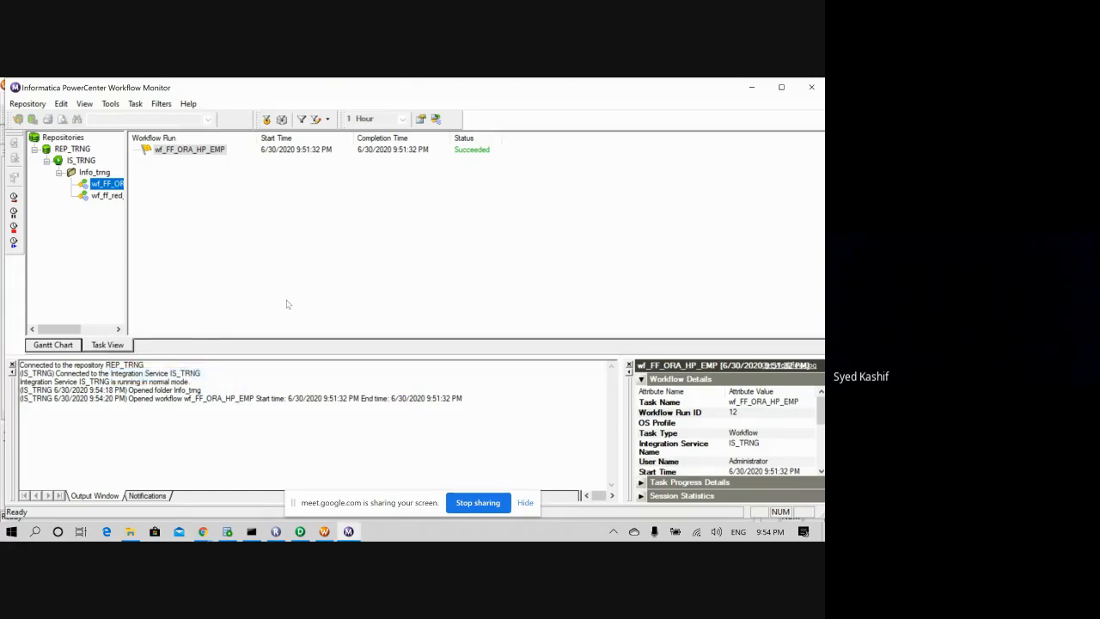
- Show the Info_trng folder details, reporting 11 workflow runs fetched
{"action": "left_click", "coordinate": [91, 172]}
{"action": "right_click", "coordinate": [96, 173]}
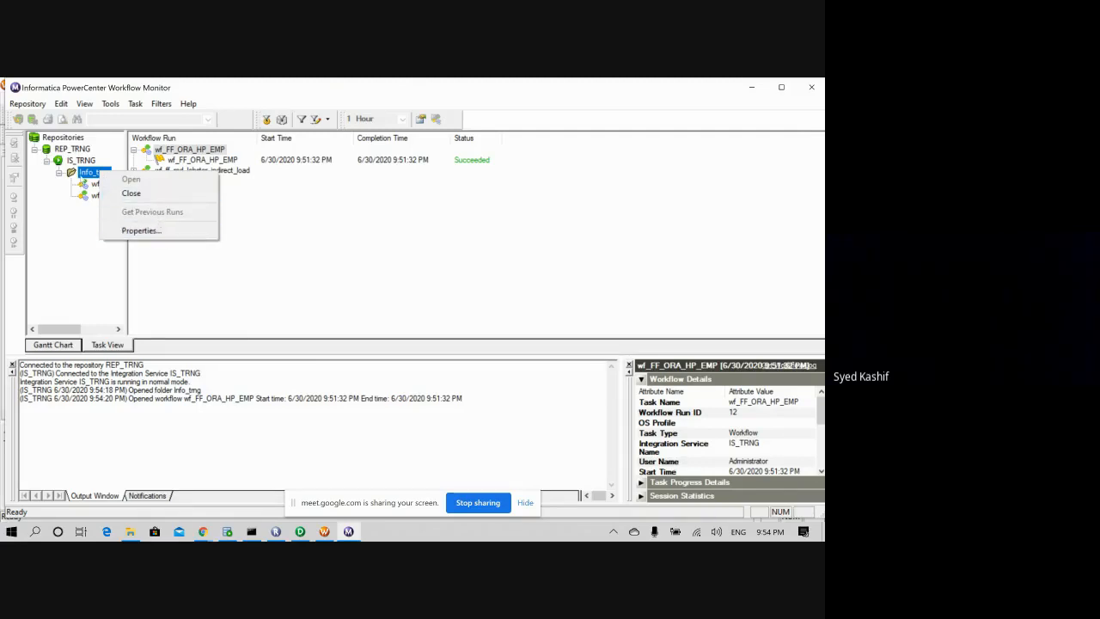
{"action": "left_click", "coordinate": [141, 230]}
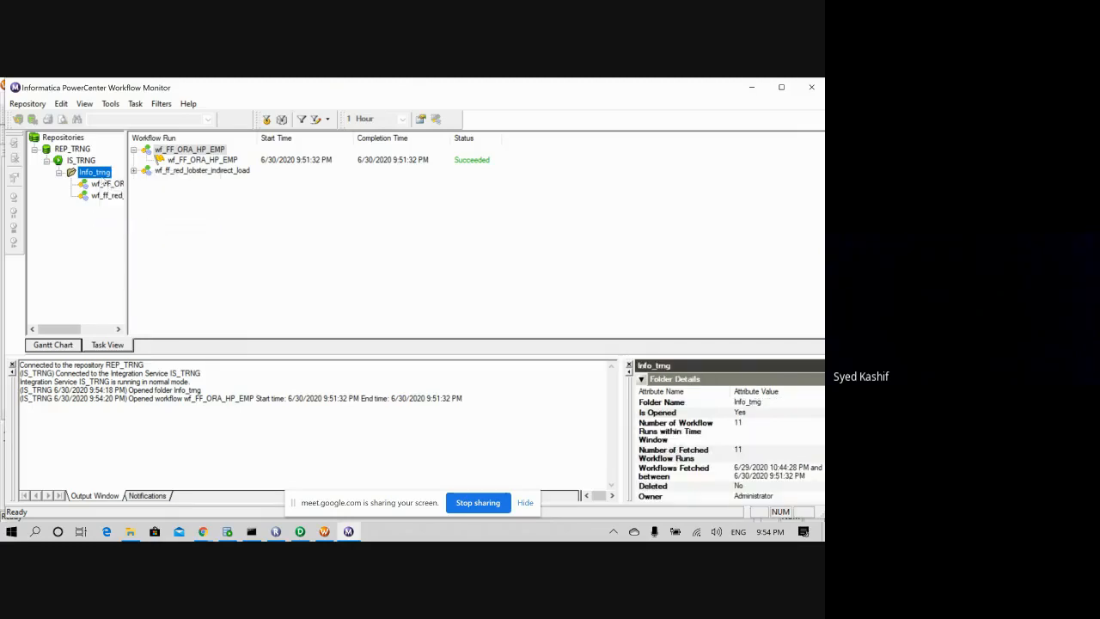
{"action": "right_click", "coordinate": [112, 183]}
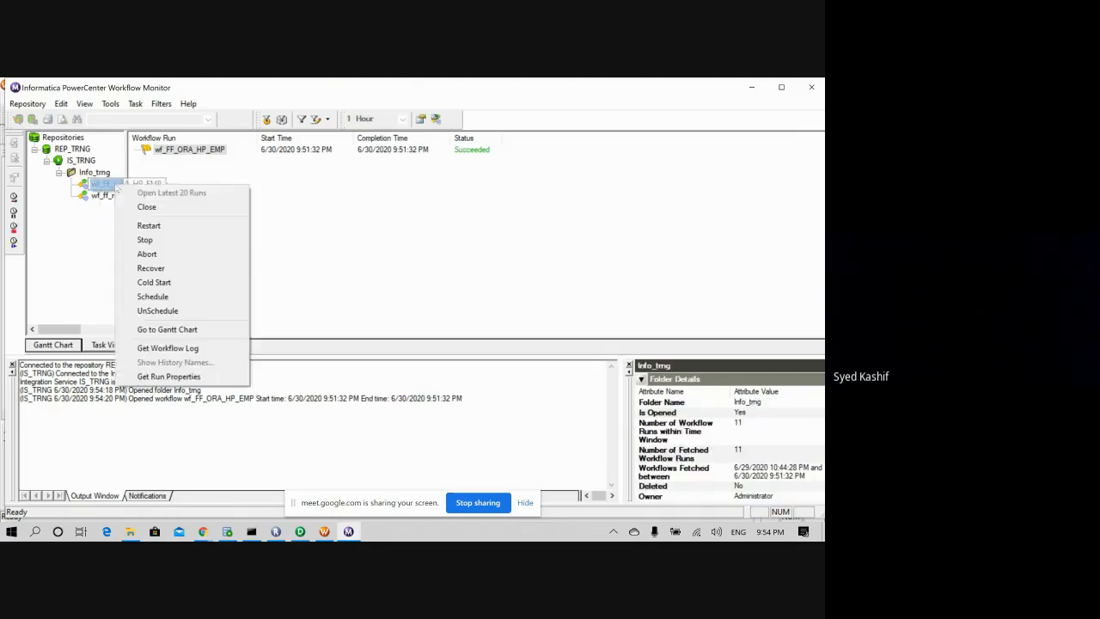
- Review the wf_FF_ORA_HP_EMP workflow log in a full-screen window
{"action": "left_click", "coordinate": [185, 347]}
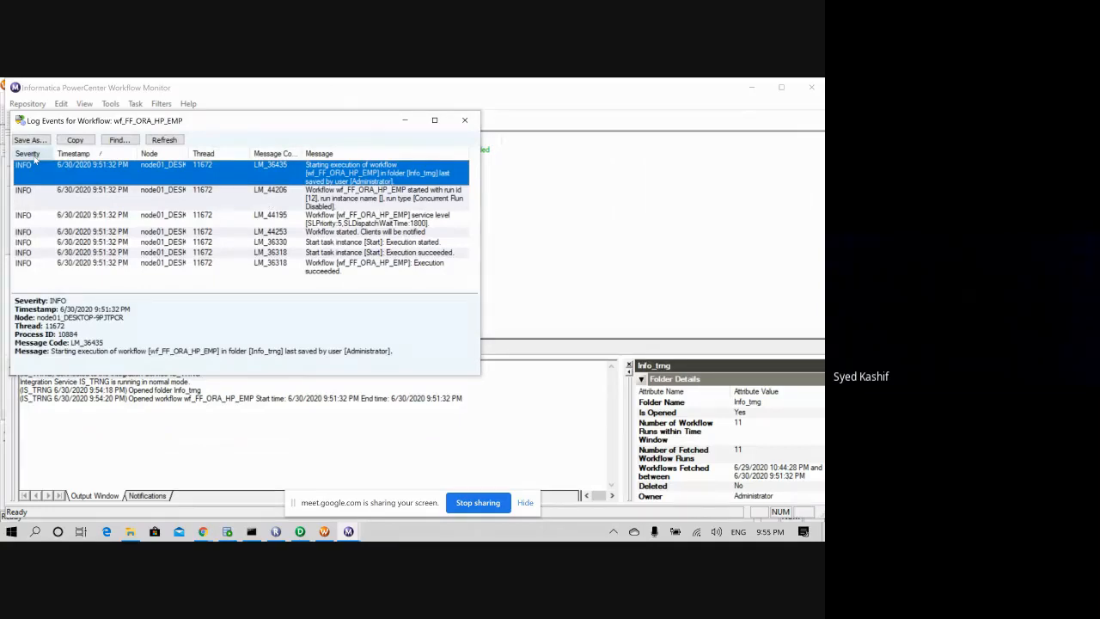
{"action": "left_click", "coordinate": [434, 121]}
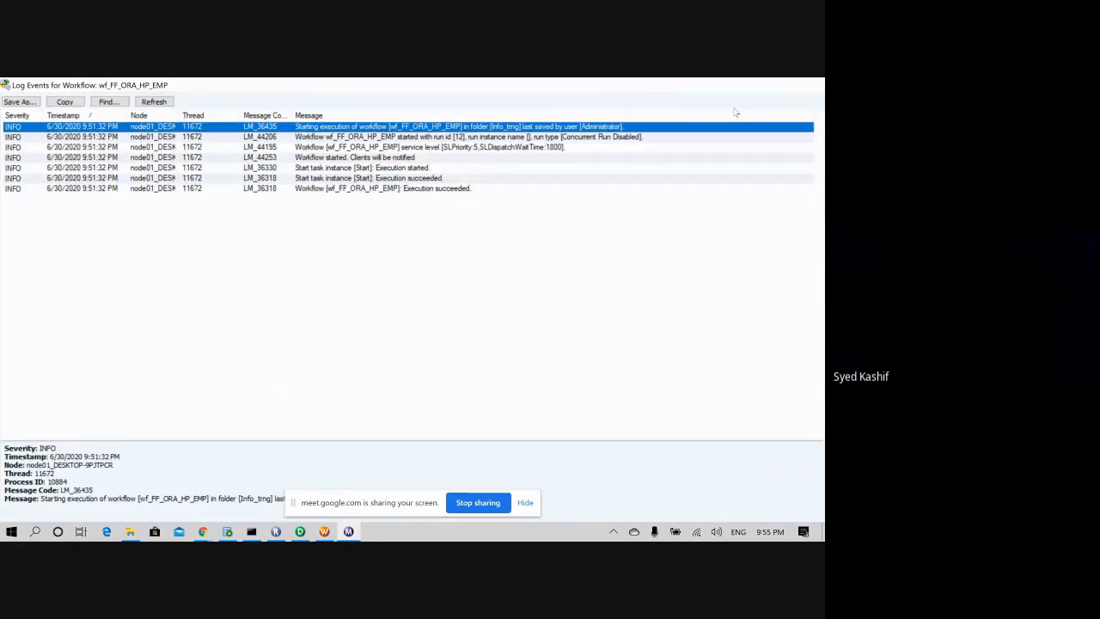
{"action": "left_click", "coordinate": [811, 85]}
- Restart wf_FF_ORA_HP_EMP and check the session's source/target statistics showing 1 row applied
{"action": "right_click", "coordinate": [103, 184]}
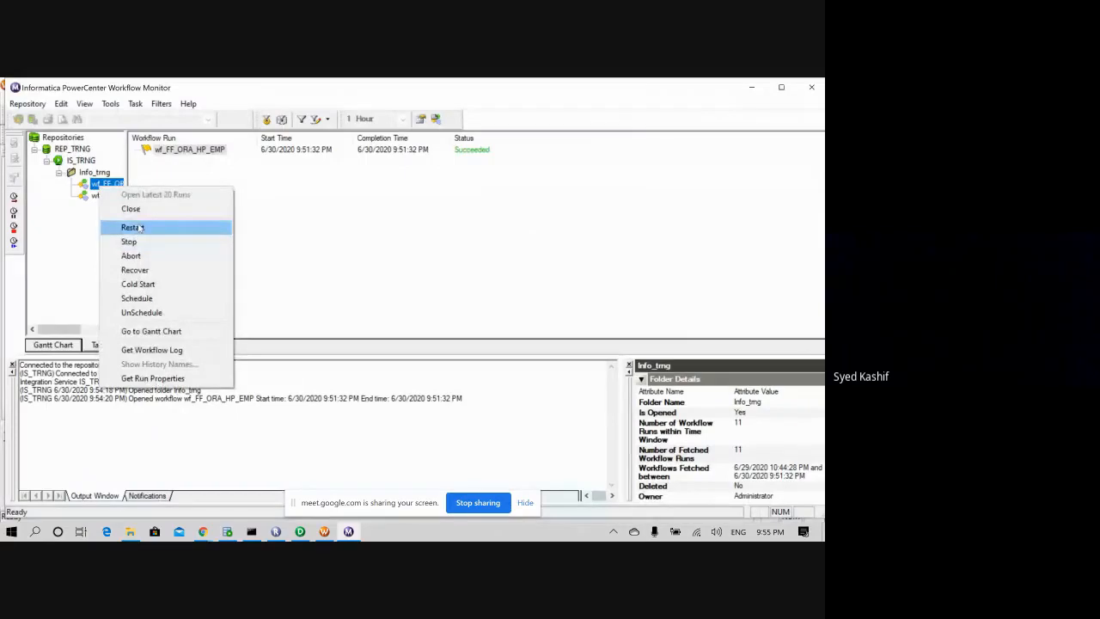
{"action": "left_click", "coordinate": [133, 228]}
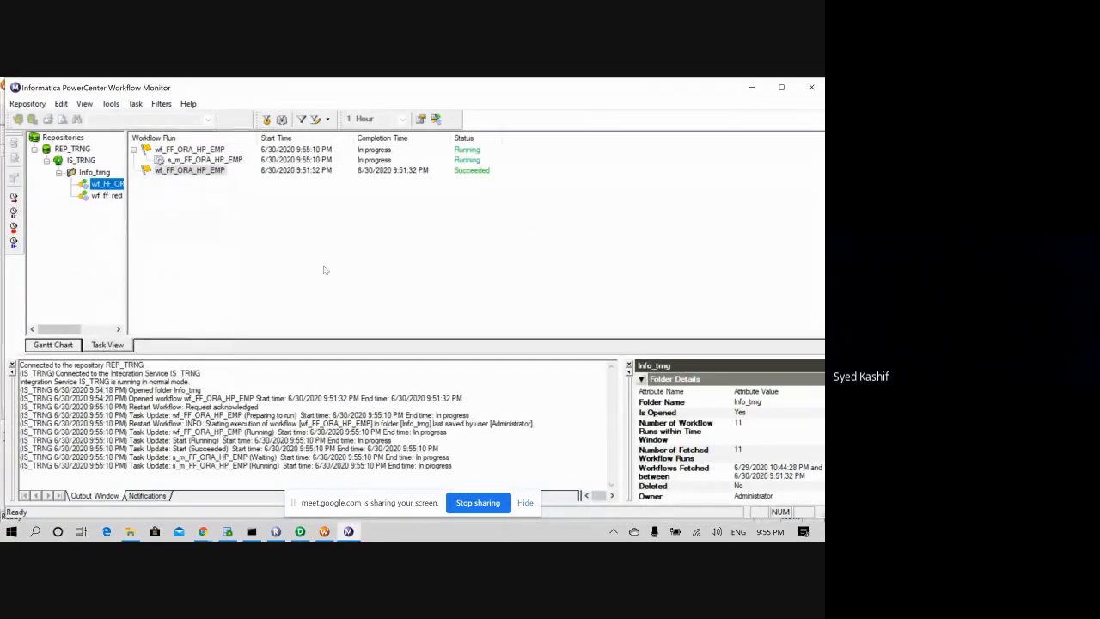
{"action": "left_click", "coordinate": [216, 160]}
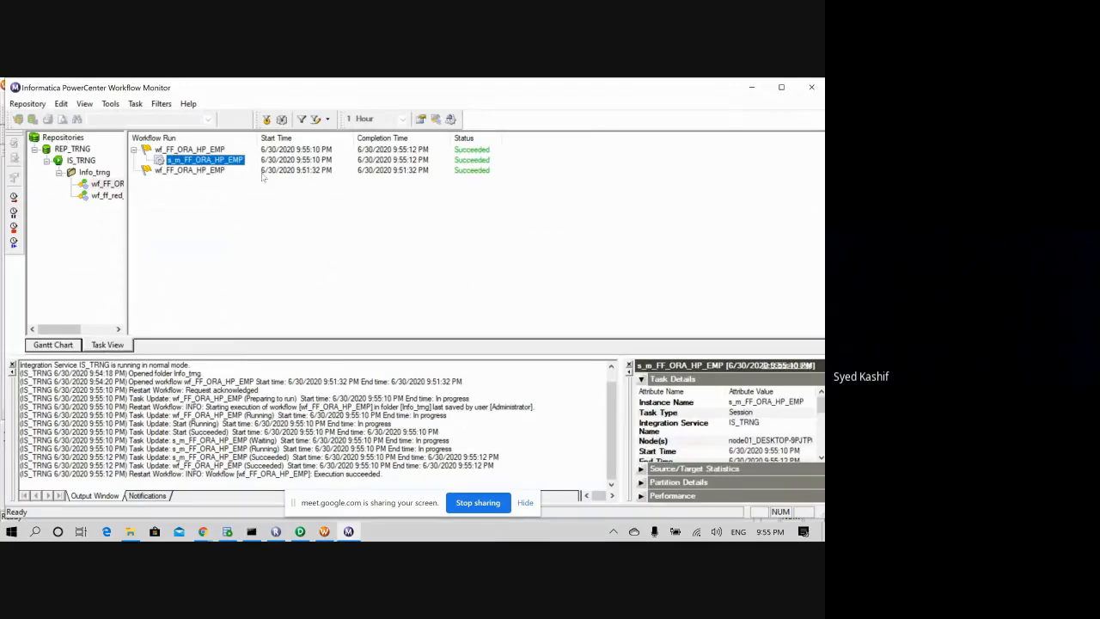
{"action": "left_click", "coordinate": [641, 468]}
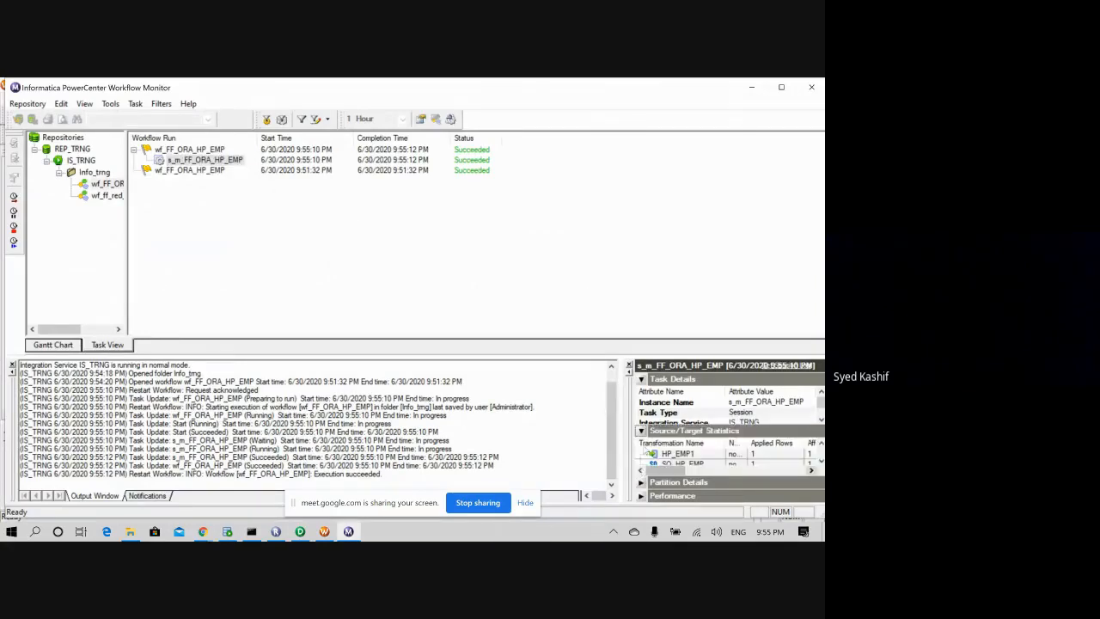
{"action": "left_click", "coordinate": [641, 379]}
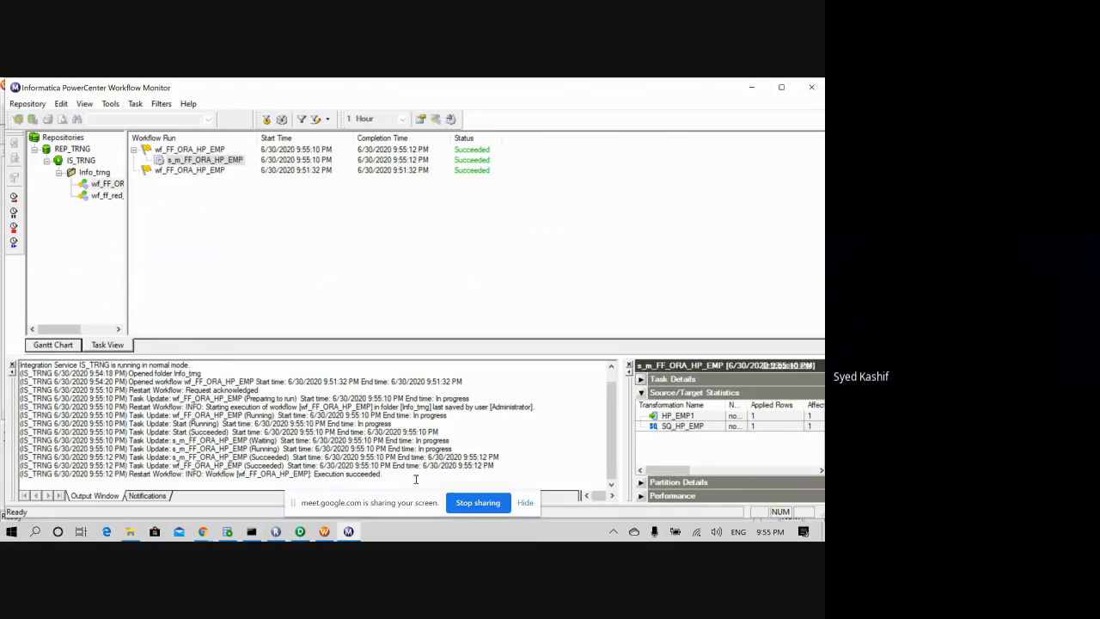
{"action": "left_click", "coordinate": [226, 531]}
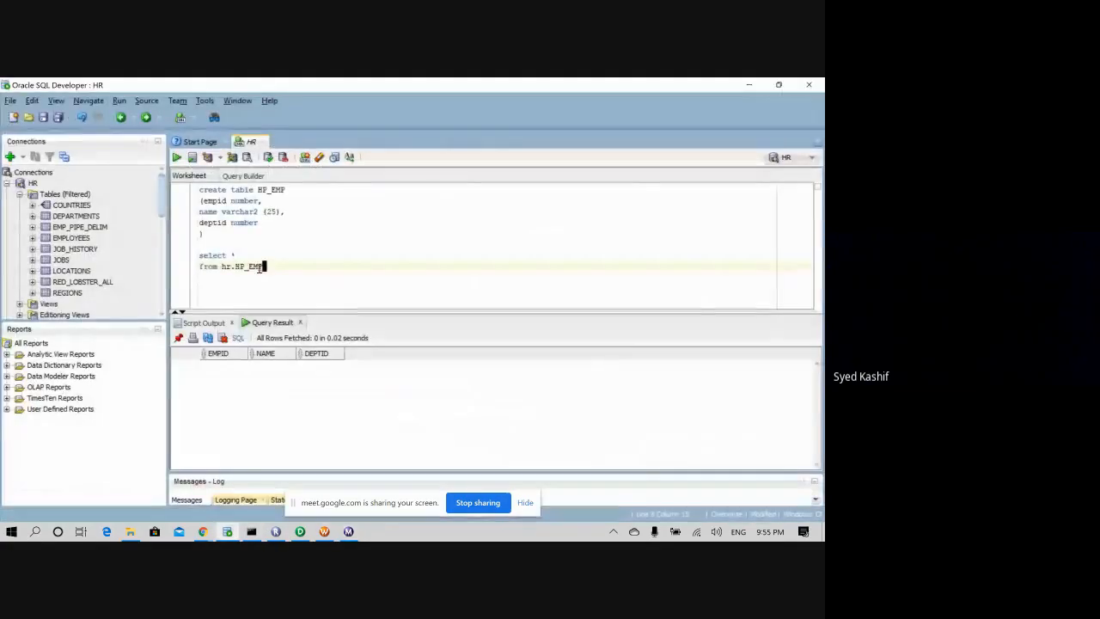
- Run the hr.HP_EMP select query, which now returns one row
{"action": "left_click_drag", "start_coordinate": [265, 266], "coordinate": [219, 266]}
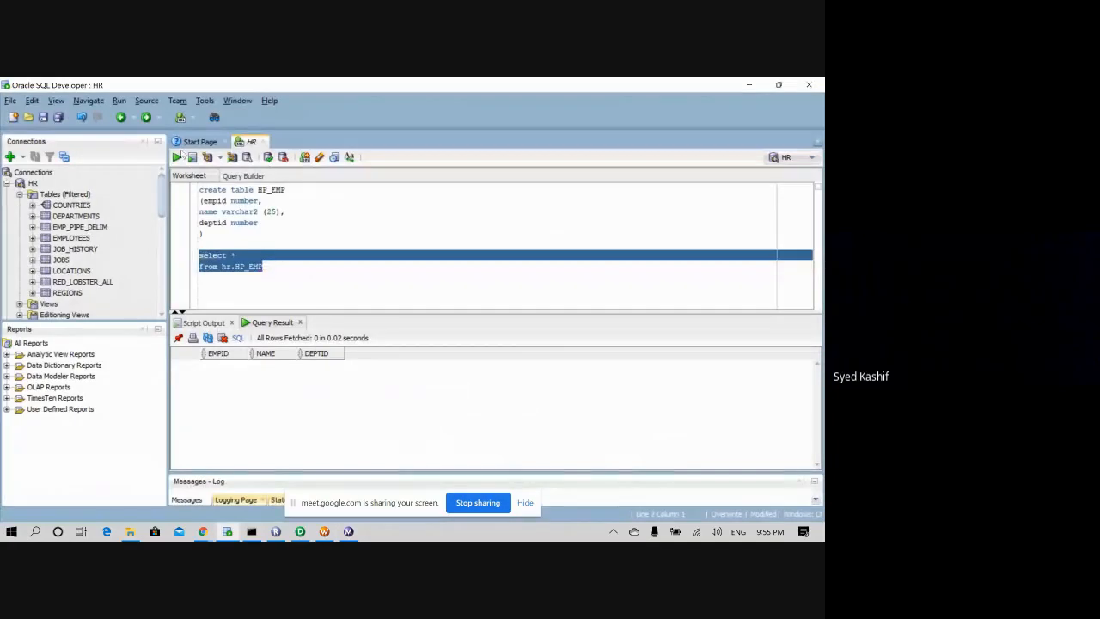
{"action": "left_click", "coordinate": [179, 157]}
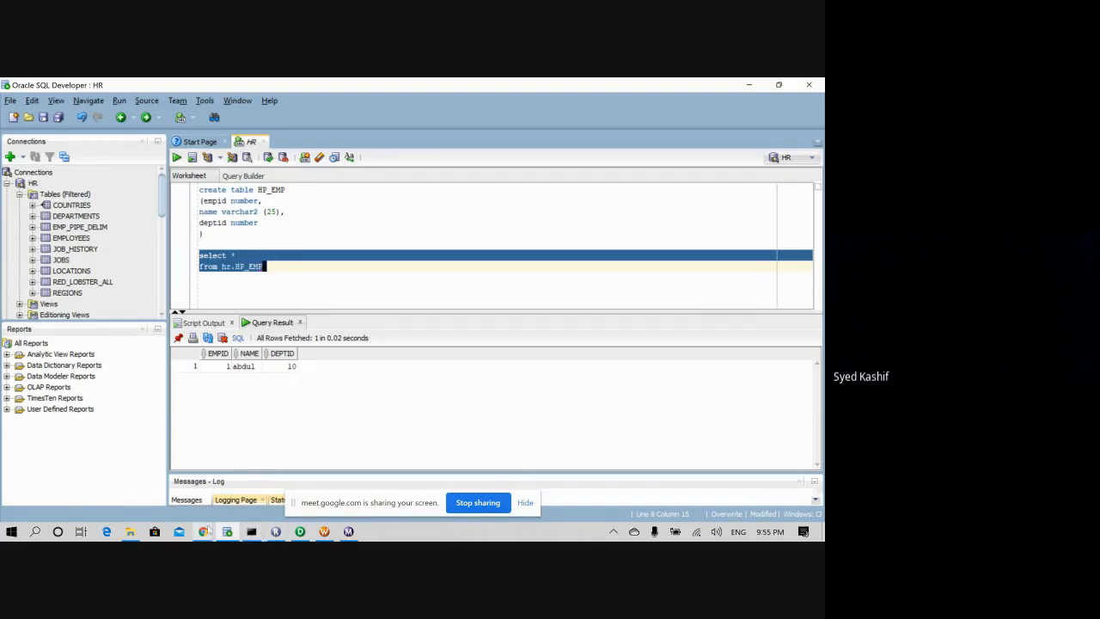
- Rename the CREATE TABLE statement's table from HP_EMP to HP_EMP_1
{"action": "mouse_move", "coordinate": [205, 533]}
{"action": "left_click", "coordinate": [293, 266]}
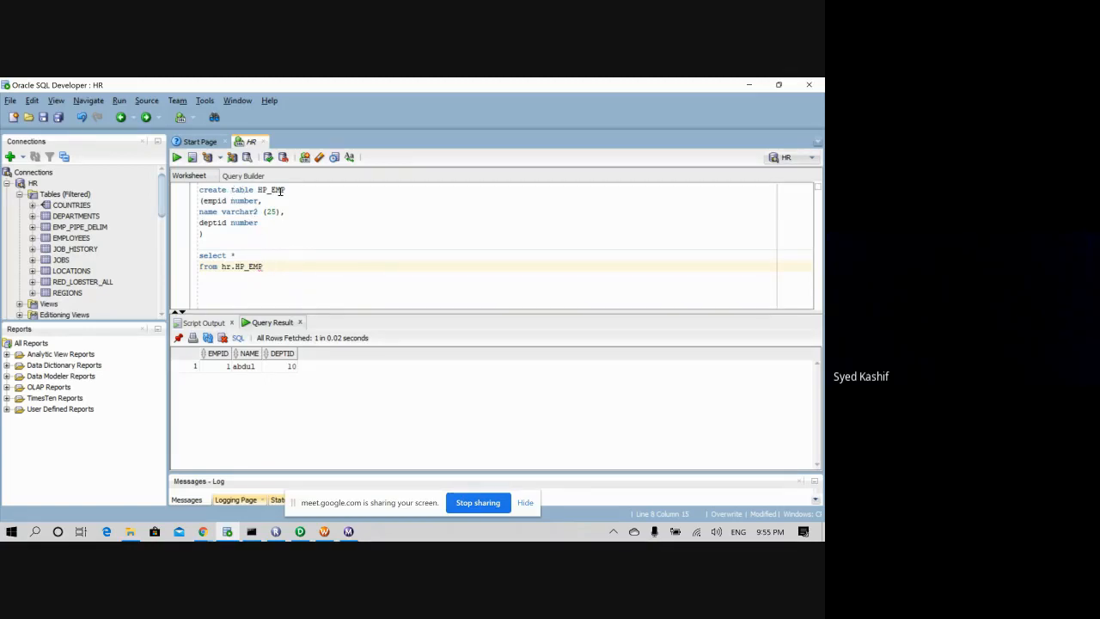
{"action": "left_click", "coordinate": [289, 190]}
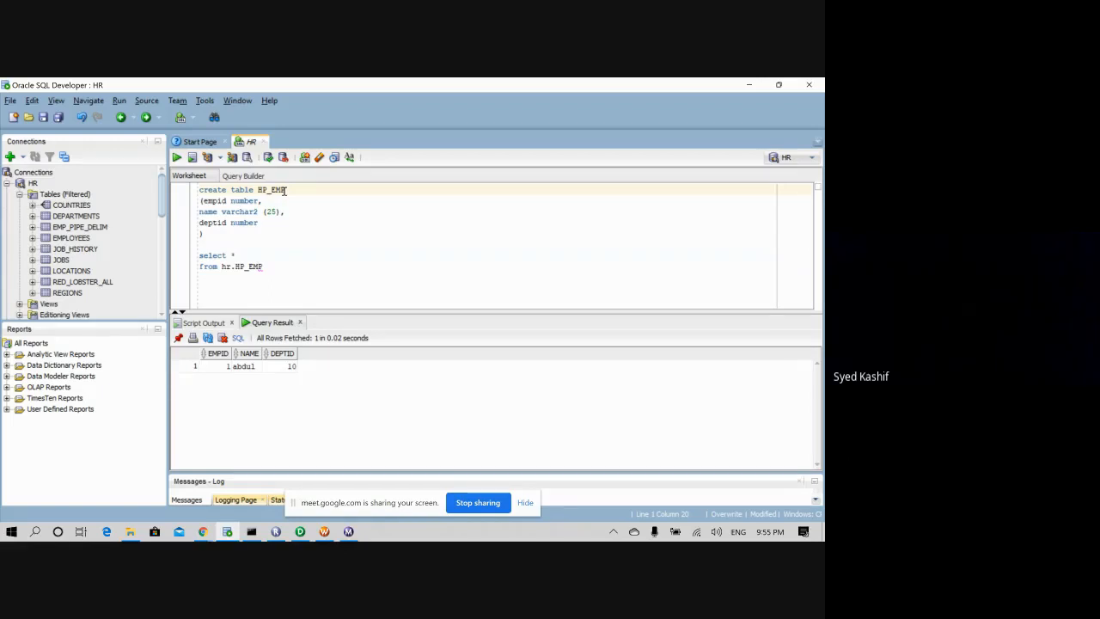
{"action": "type", "text": "_1"}
{"action": "left_click_drag", "start_coordinate": [203, 233], "coordinate": [199, 189]}
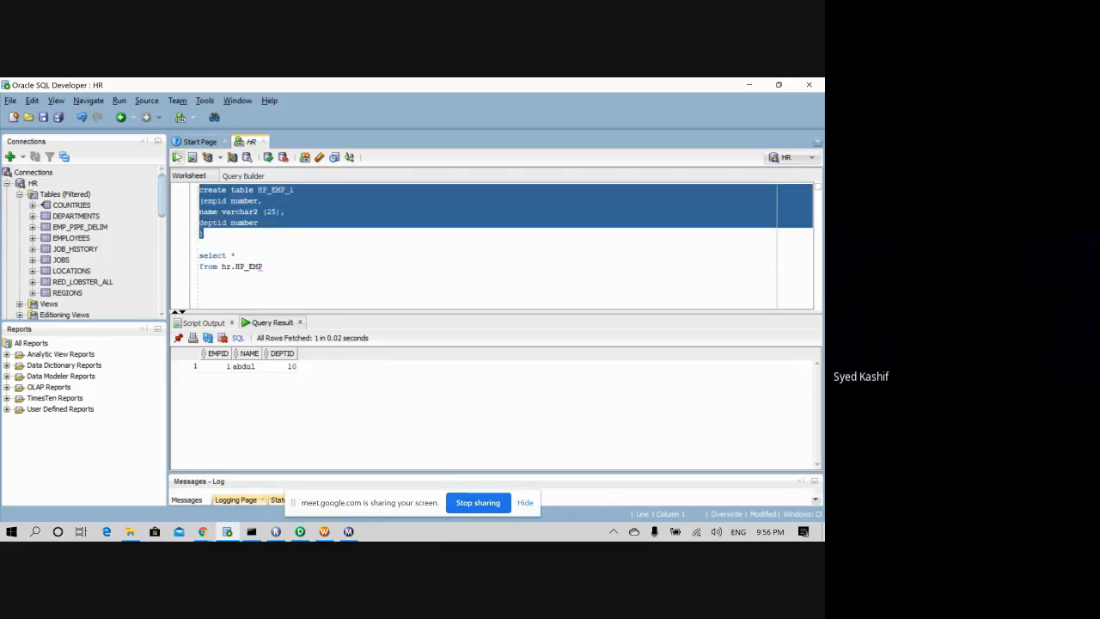
{"action": "left_click", "coordinate": [177, 157]}
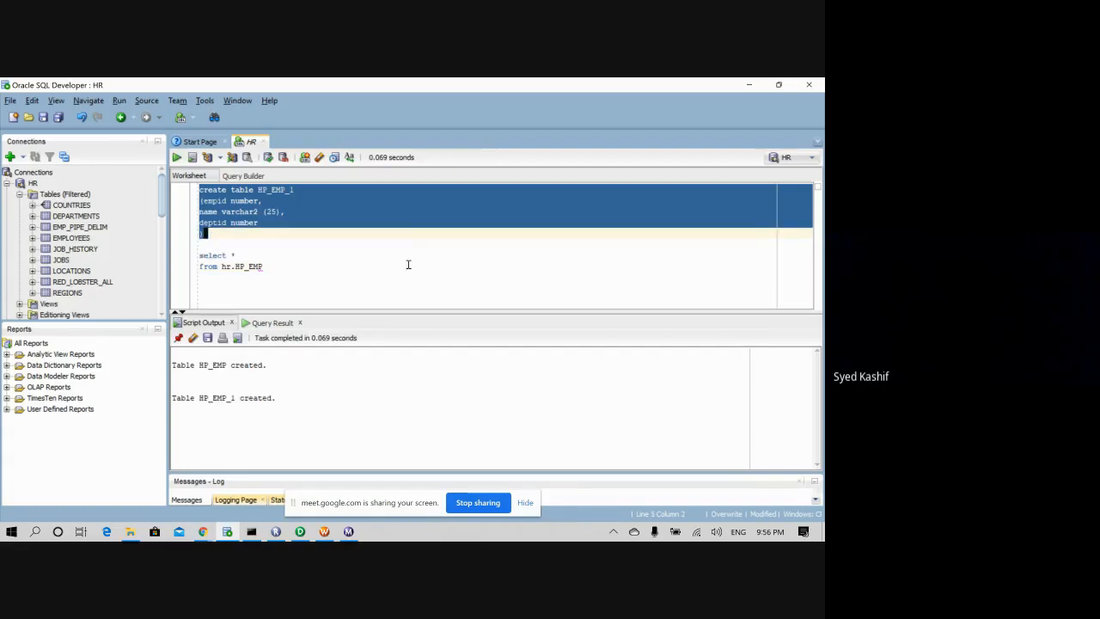
{"action": "left_click", "coordinate": [303, 263]}
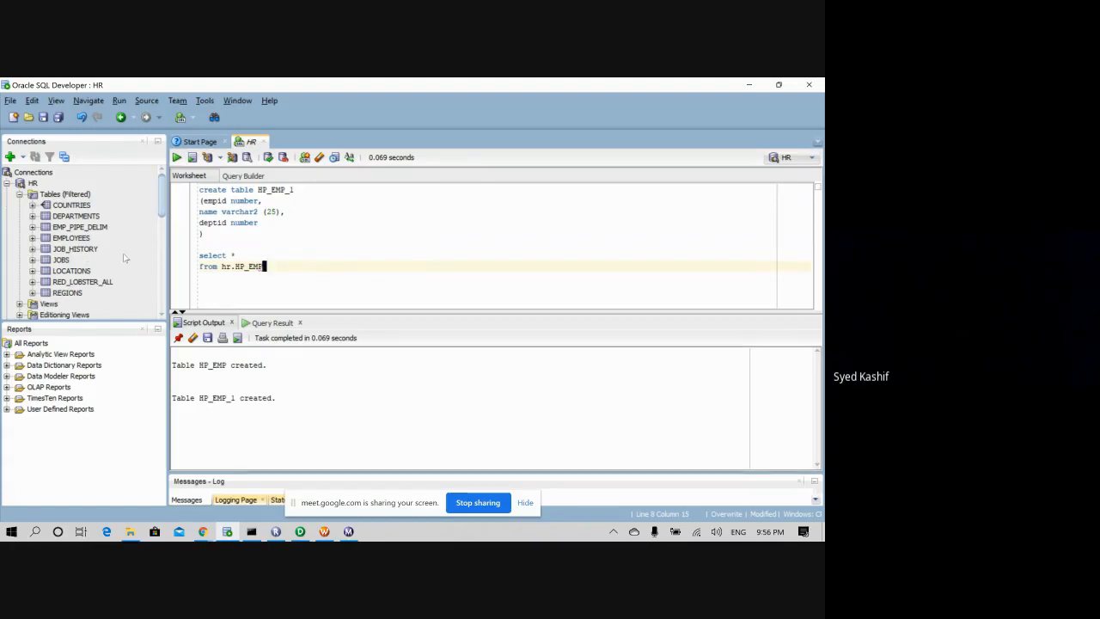
{"action": "left_click", "coordinate": [114, 152]}
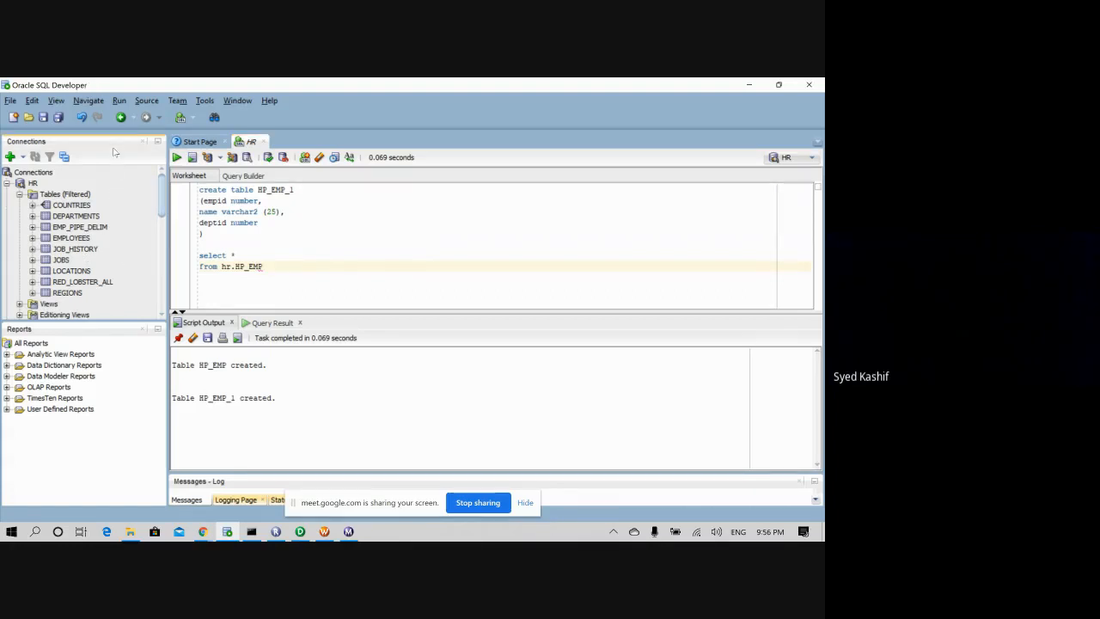
{"action": "left_click", "coordinate": [20, 194]}
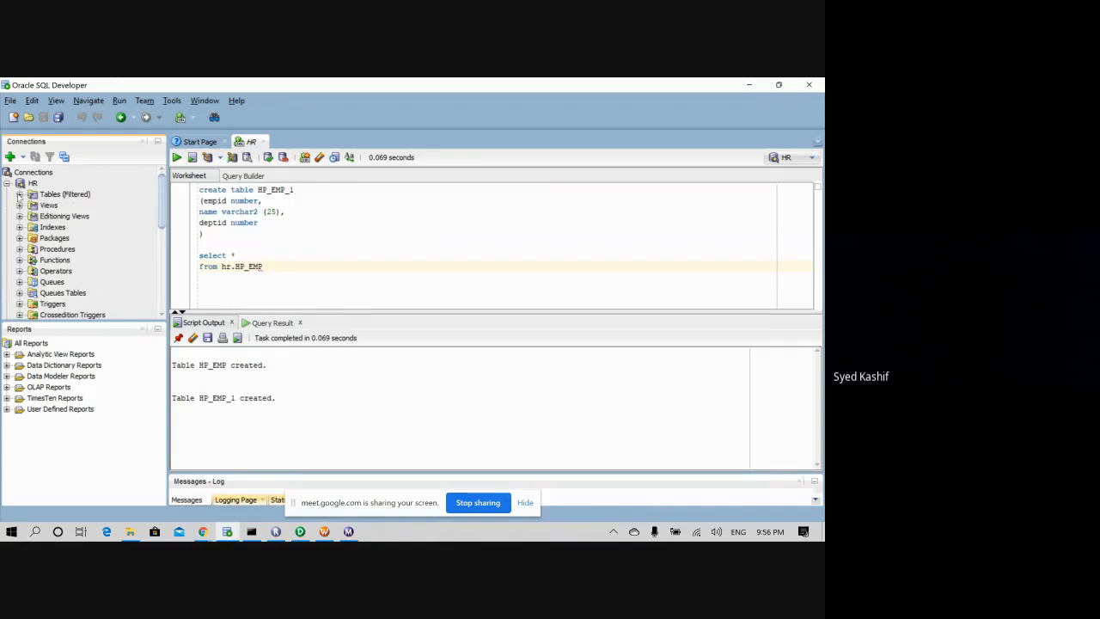
{"action": "left_click", "coordinate": [20, 194]}
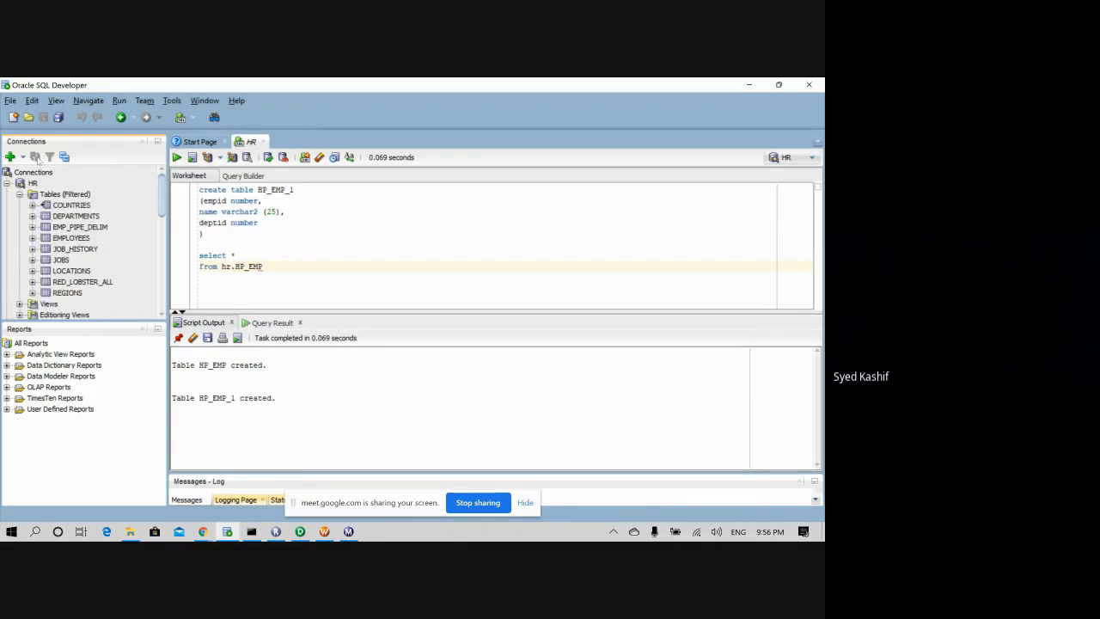
{"action": "left_click", "coordinate": [69, 196]}
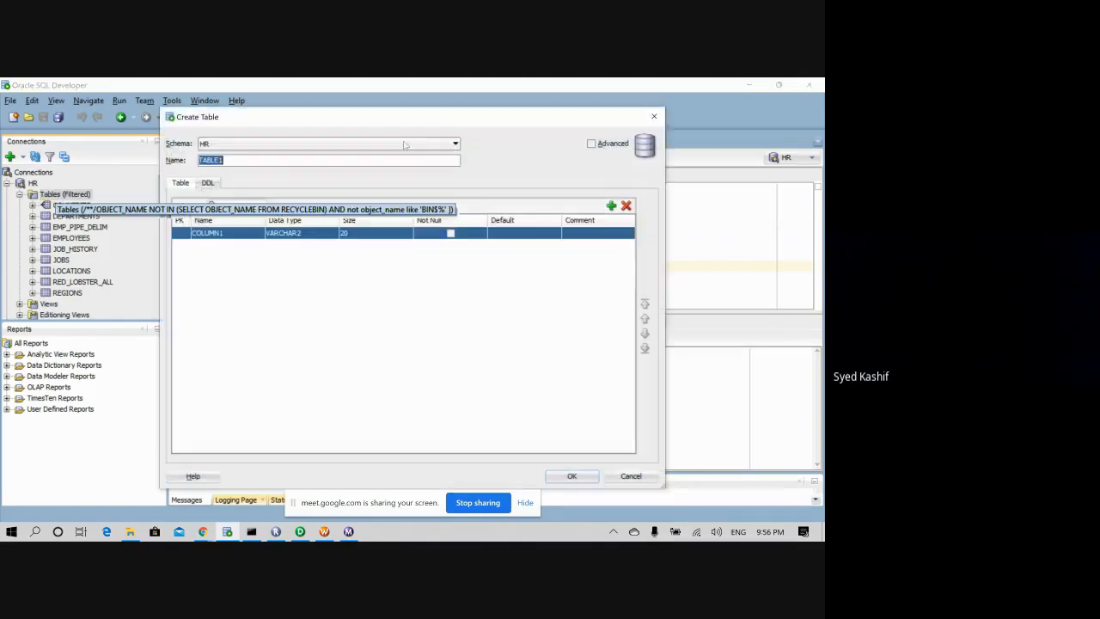
- Close the new table form and refresh the HR Tables list so HP_EMP_1 appears
{"action": "left_click", "coordinate": [653, 121]}
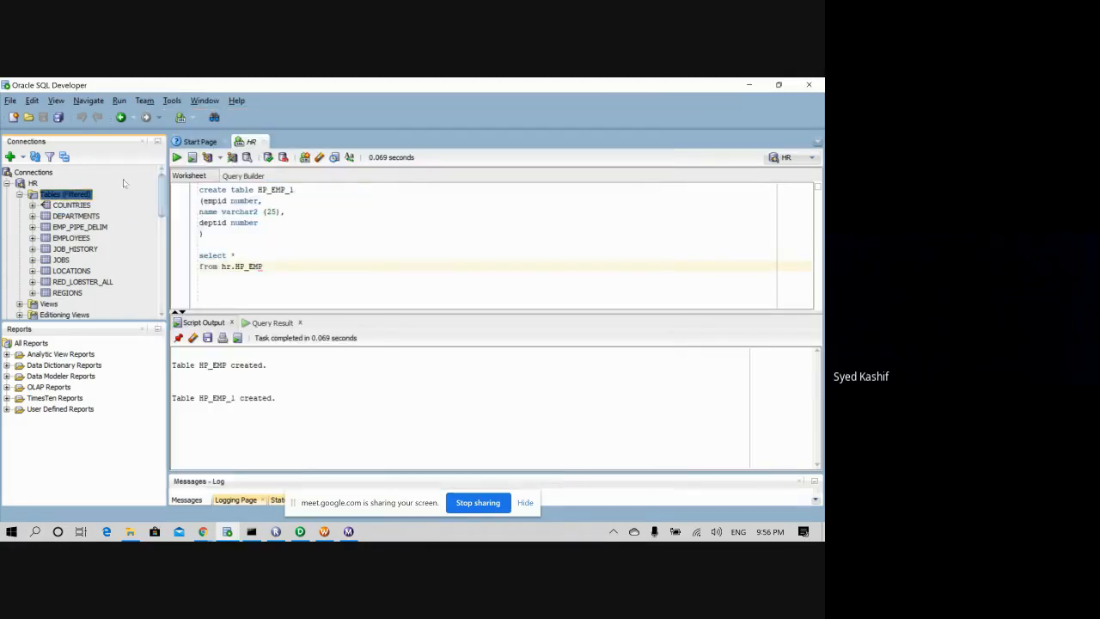
{"action": "right_click", "coordinate": [79, 194]}
{"action": "left_click", "coordinate": [109, 262]}
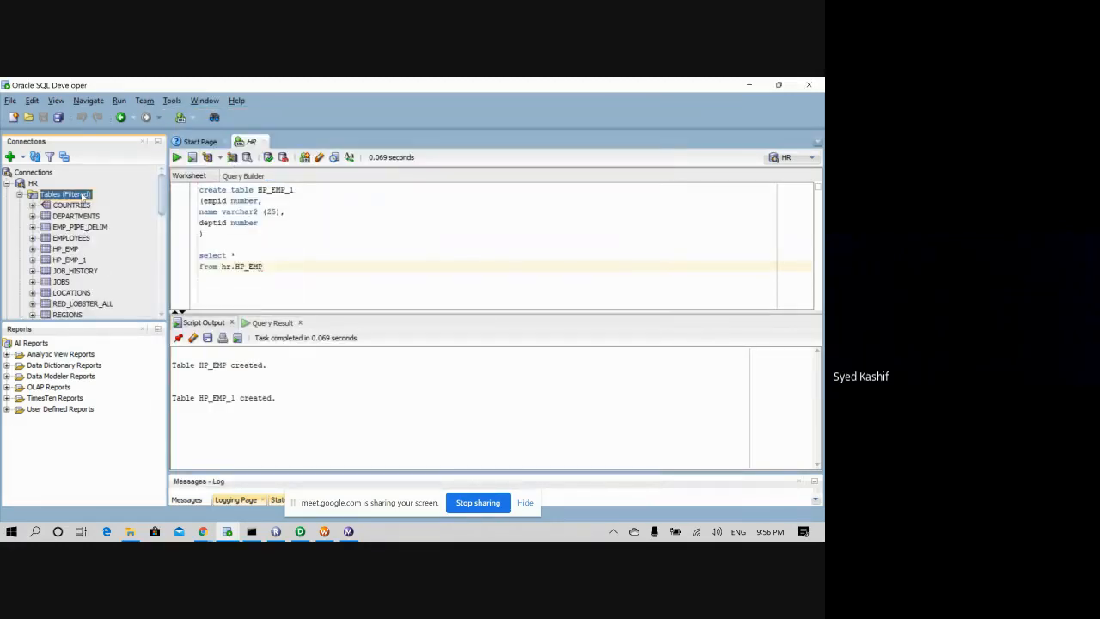
{"action": "left_click_drag", "start_coordinate": [164, 203], "coordinate": [163, 212]}
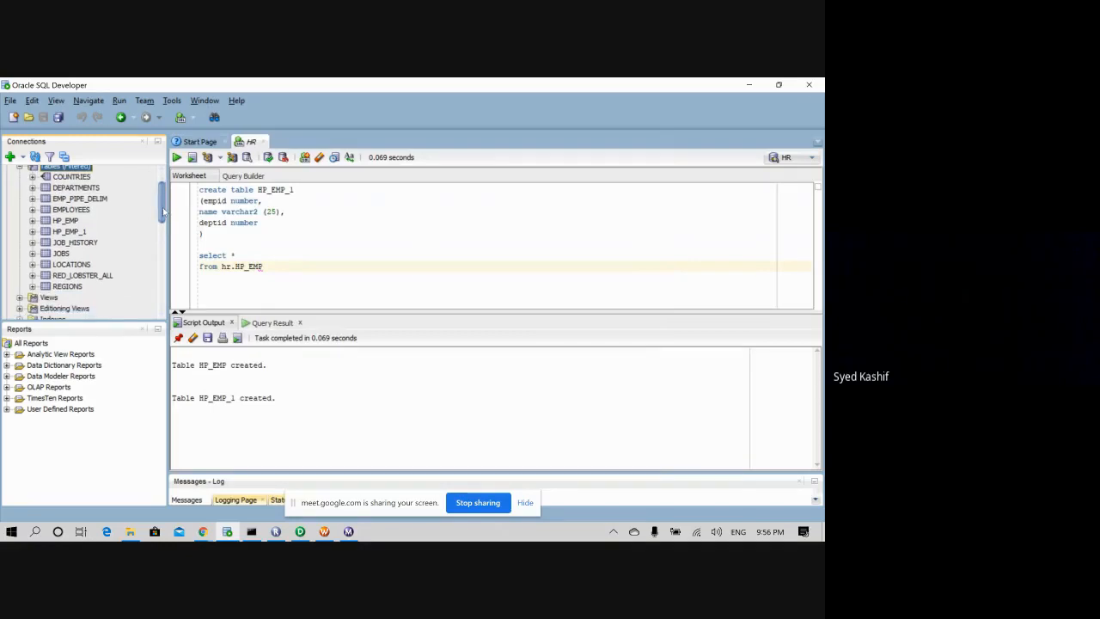
{"action": "scroll", "coordinate": [163, 210], "scroll_direction": "up", "scroll_amount": 3}
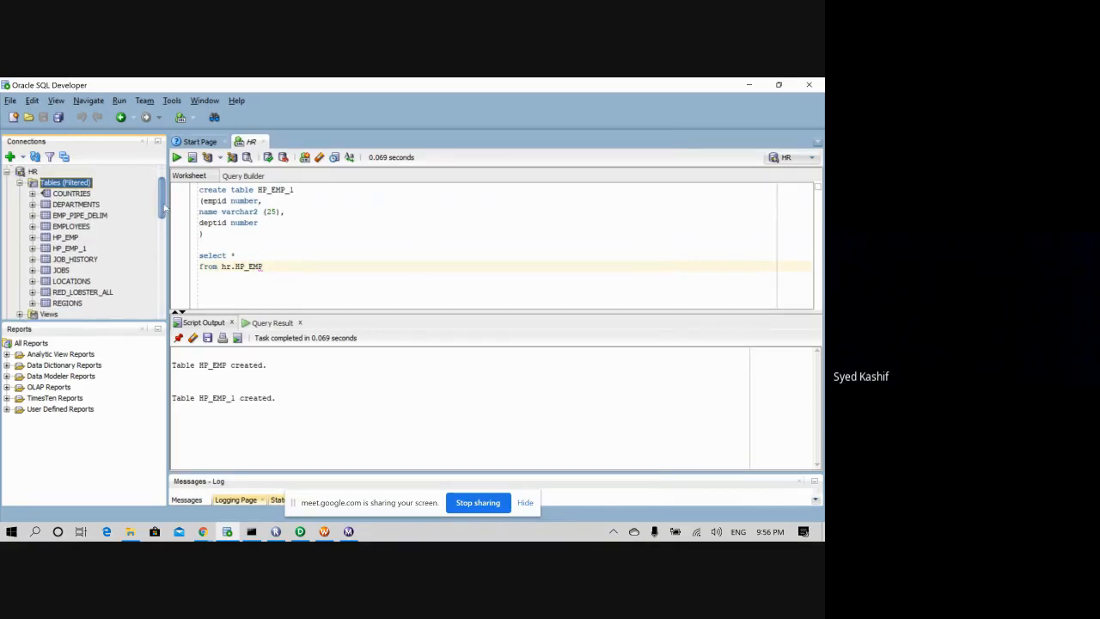
- Open HP_EMP_1 to view its EMPID, NAME and DEPTID columns
{"action": "left_click", "coordinate": [70, 238]}
{"action": "double_click", "coordinate": [73, 248]}
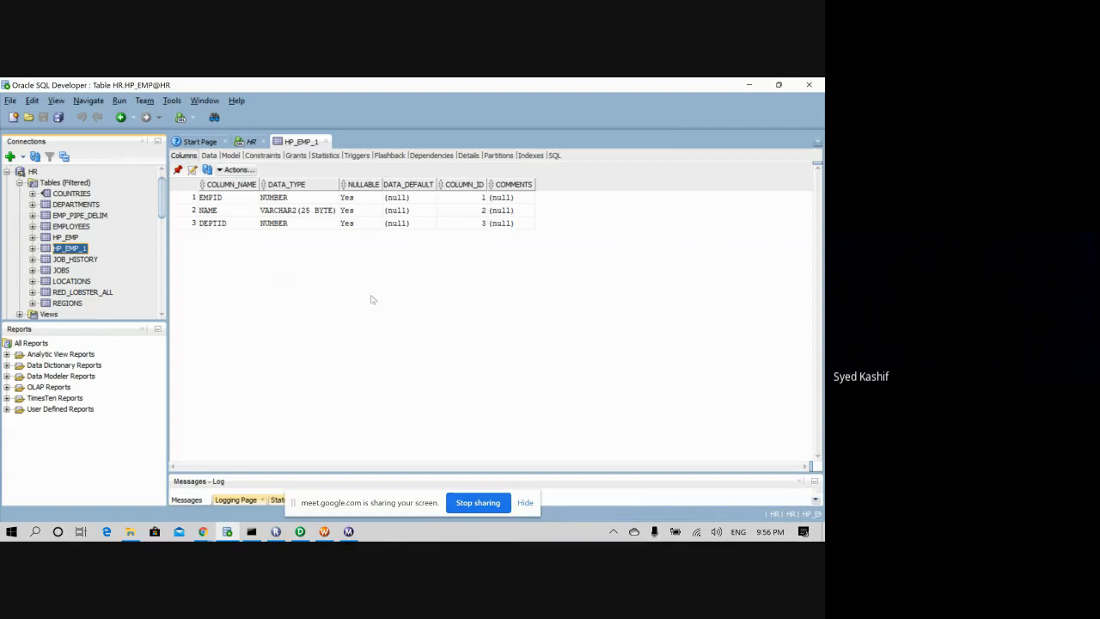
{"action": "left_click", "coordinate": [324, 531]}
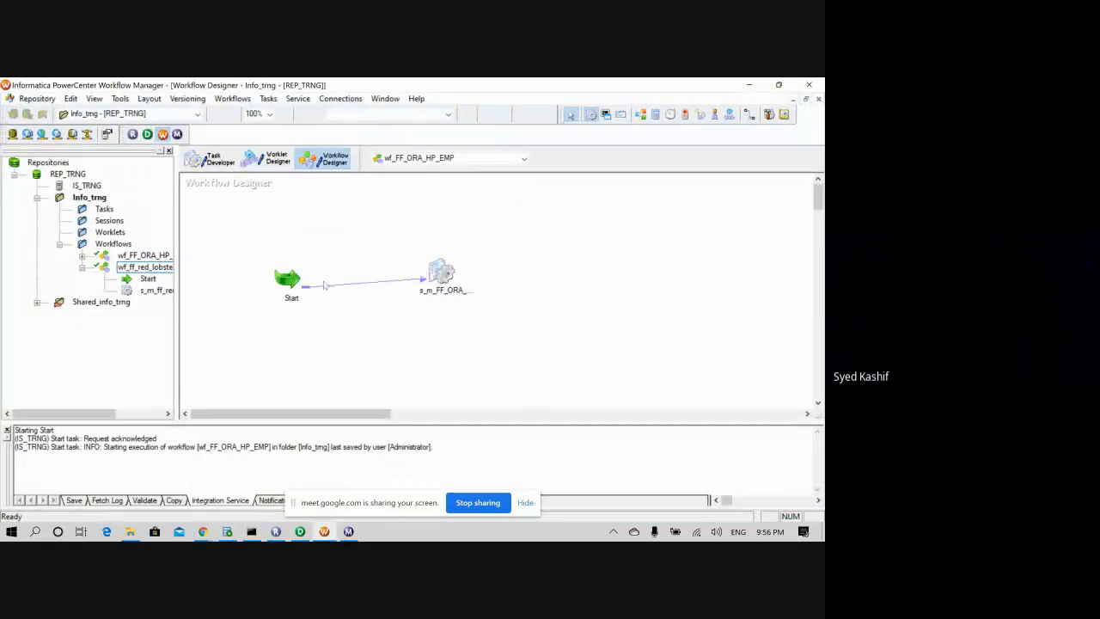
- Open the s_m_FF_ORA_HP_EMP session's Mapping settings for the HP_EMP1 target
{"action": "double_click", "coordinate": [442, 276]}
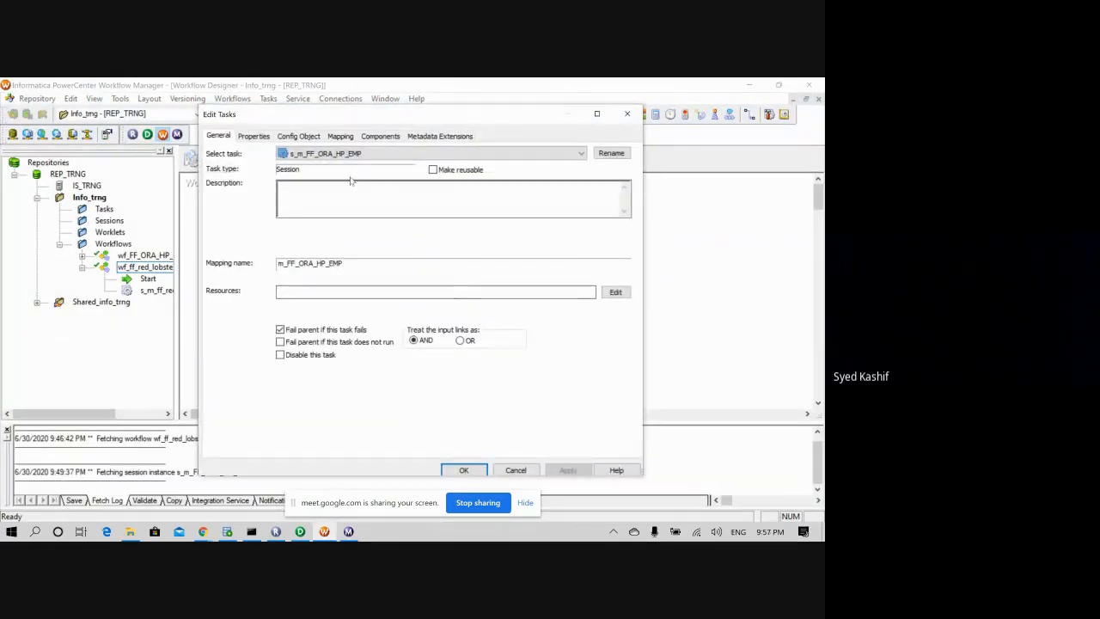
{"action": "left_click", "coordinate": [340, 135]}
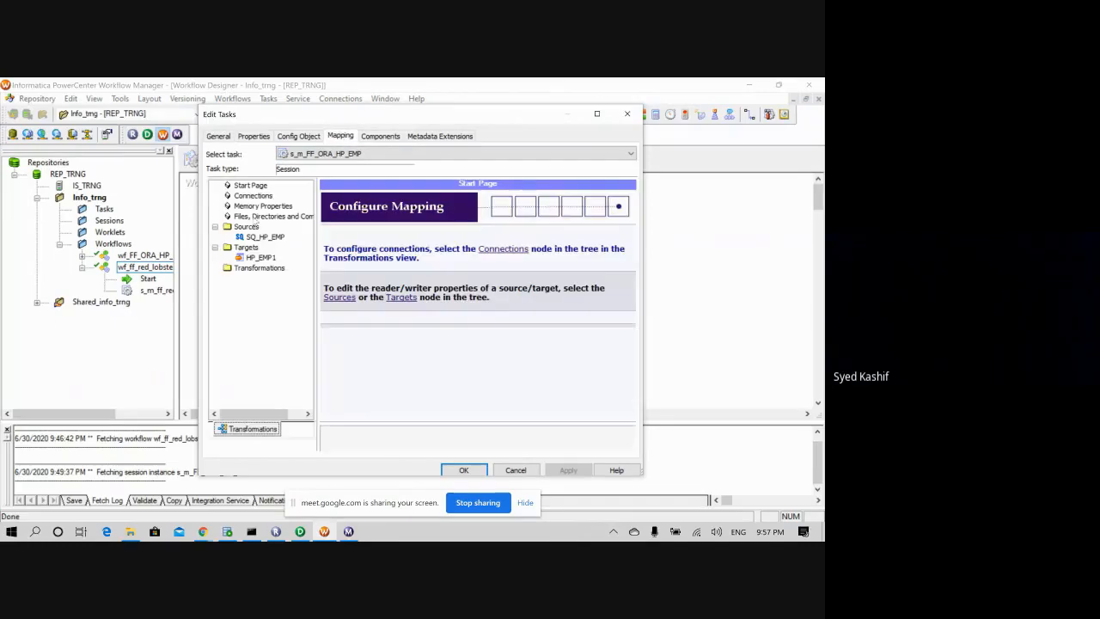
{"action": "left_click", "coordinate": [256, 258]}
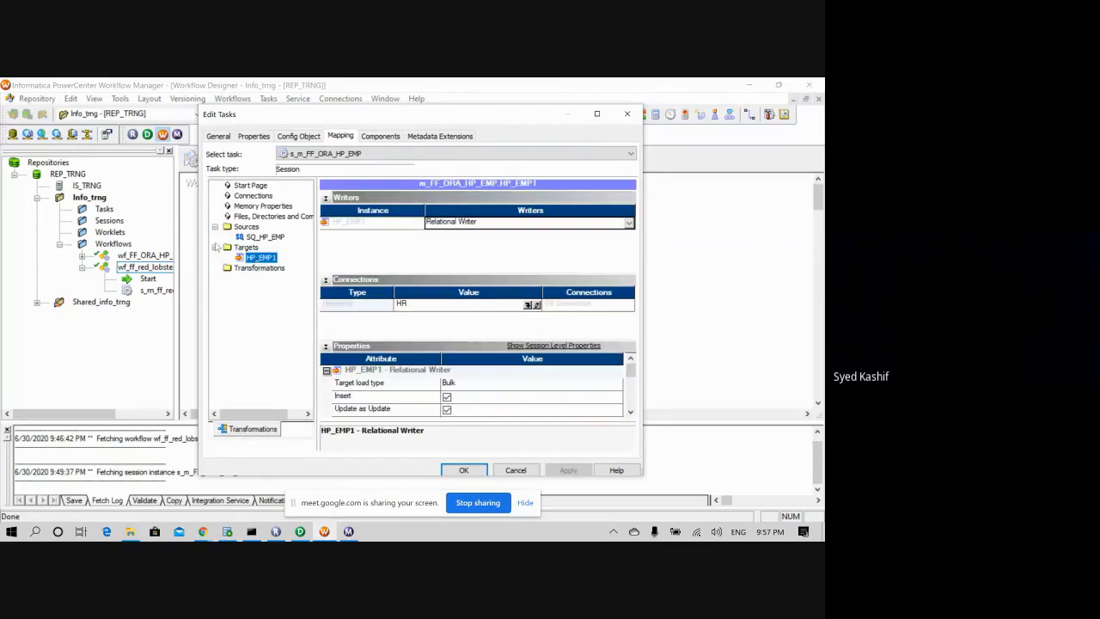
{"action": "left_click", "coordinate": [631, 413]}
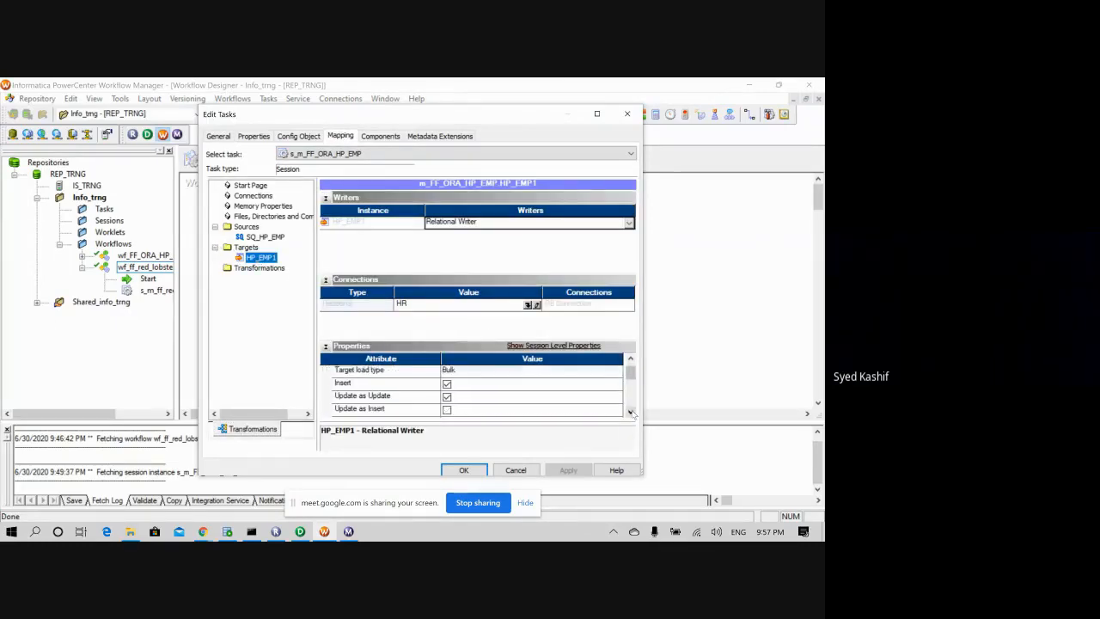
{"action": "left_click", "coordinate": [630, 412]}
{"action": "left_click", "coordinate": [630, 413]}
{"action": "left_click", "coordinate": [631, 412]}
{"action": "left_click", "coordinate": [631, 412]}
{"action": "left_click", "coordinate": [631, 412]}
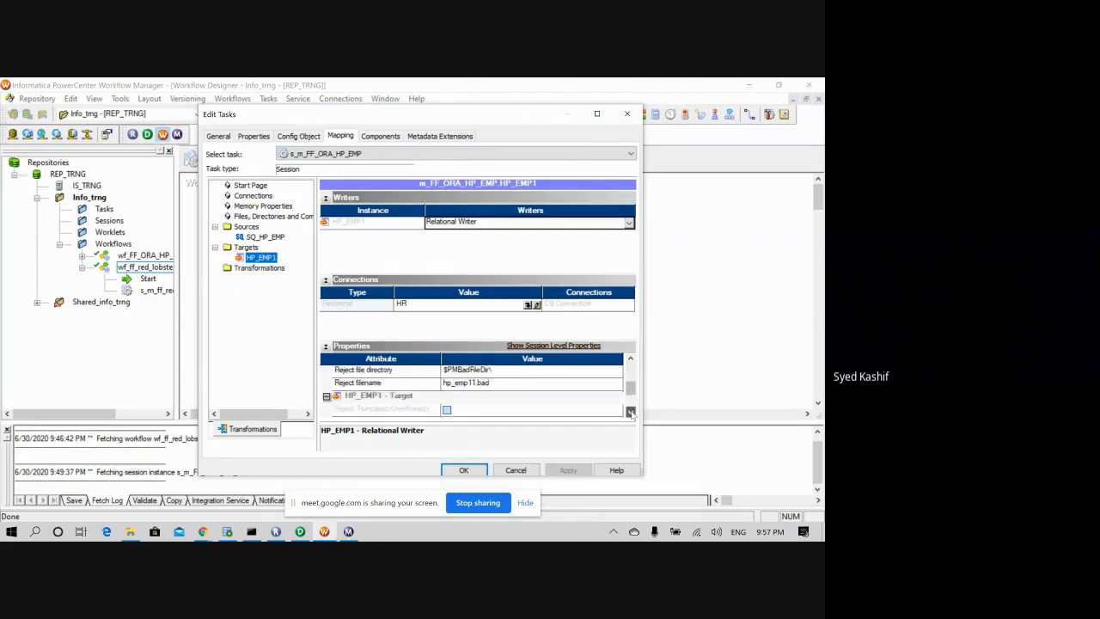
{"action": "left_click", "coordinate": [631, 413]}
{"action": "left_click", "coordinate": [631, 412]}
{"action": "left_click", "coordinate": [630, 412]}
{"action": "left_click", "coordinate": [631, 412]}
{"action": "left_click", "coordinate": [630, 412]}
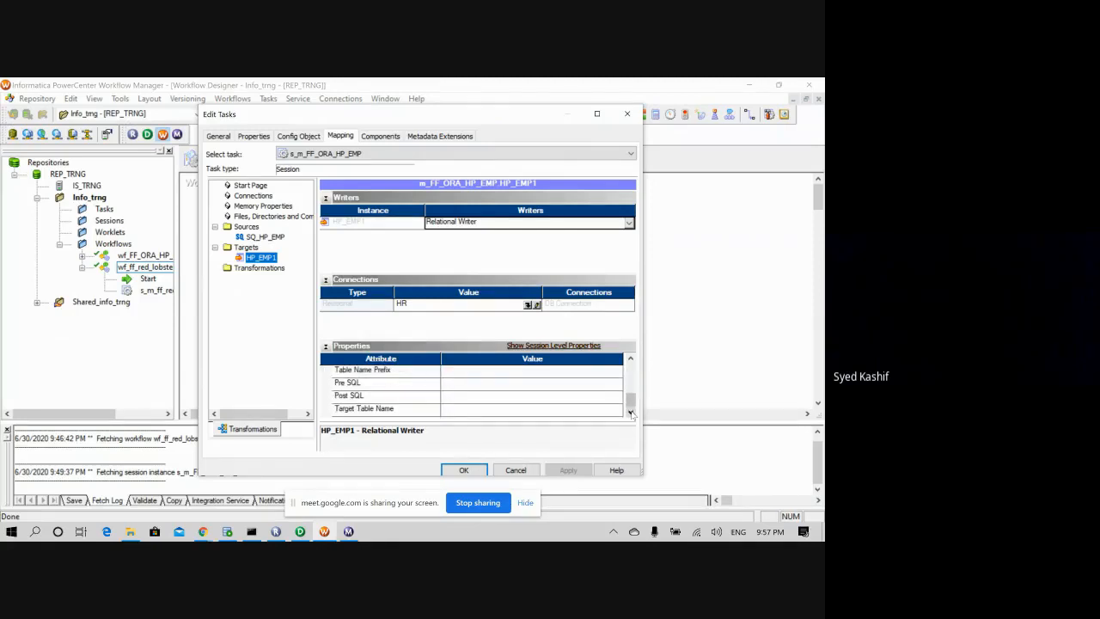
- Set the HP_EMP1 Target Table Name to HP_EMP_1 and apply the session changes
{"action": "left_click", "coordinate": [388, 410]}
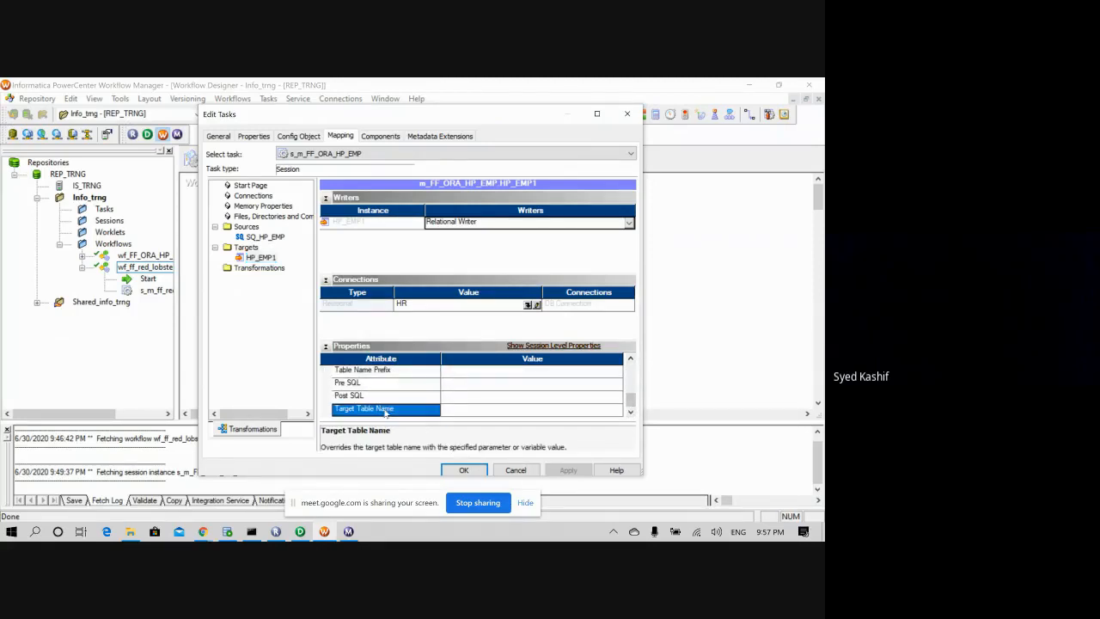
{"action": "left_click", "coordinate": [476, 410]}
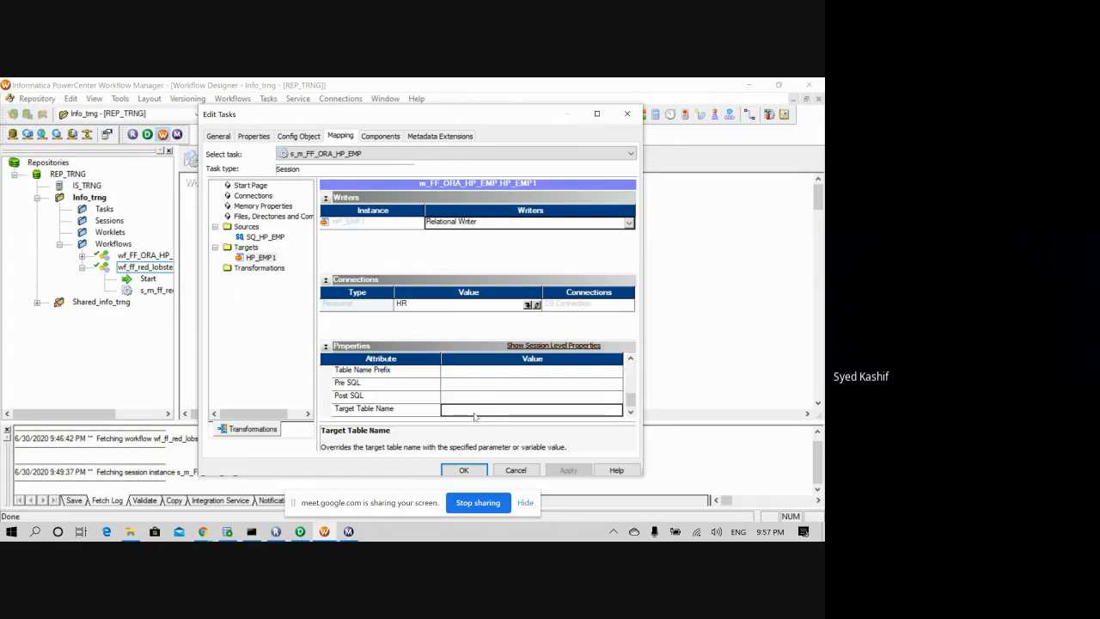
{"action": "type", "text": "HP_"}
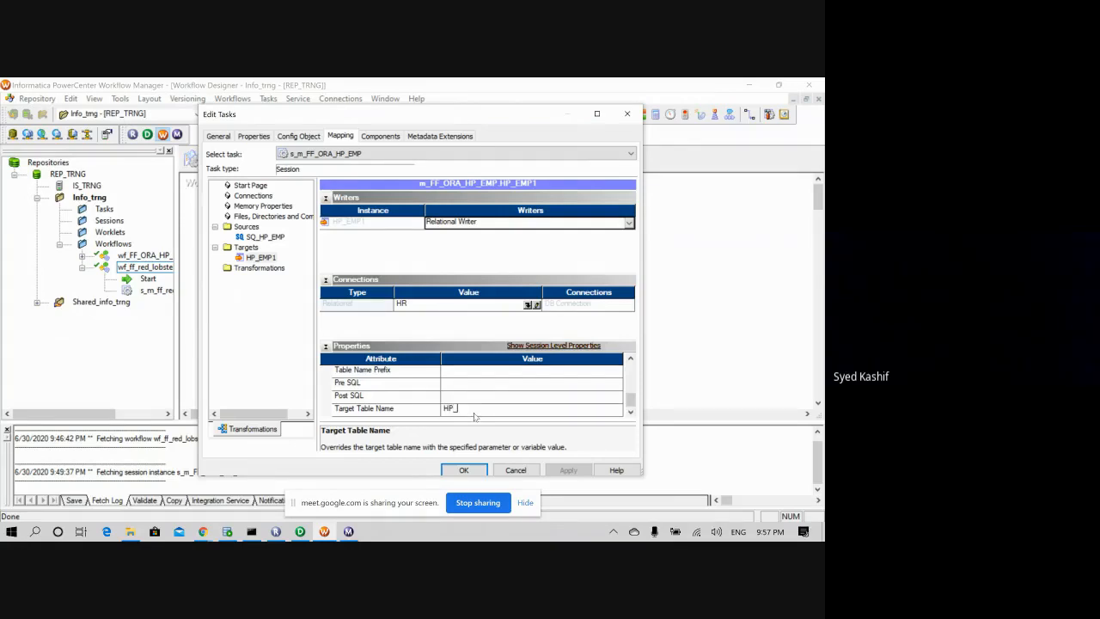
{"action": "type", "text": "EMP_1"}
{"action": "scroll", "coordinate": [503, 402], "scroll_direction": "up", "scroll_amount": 1}
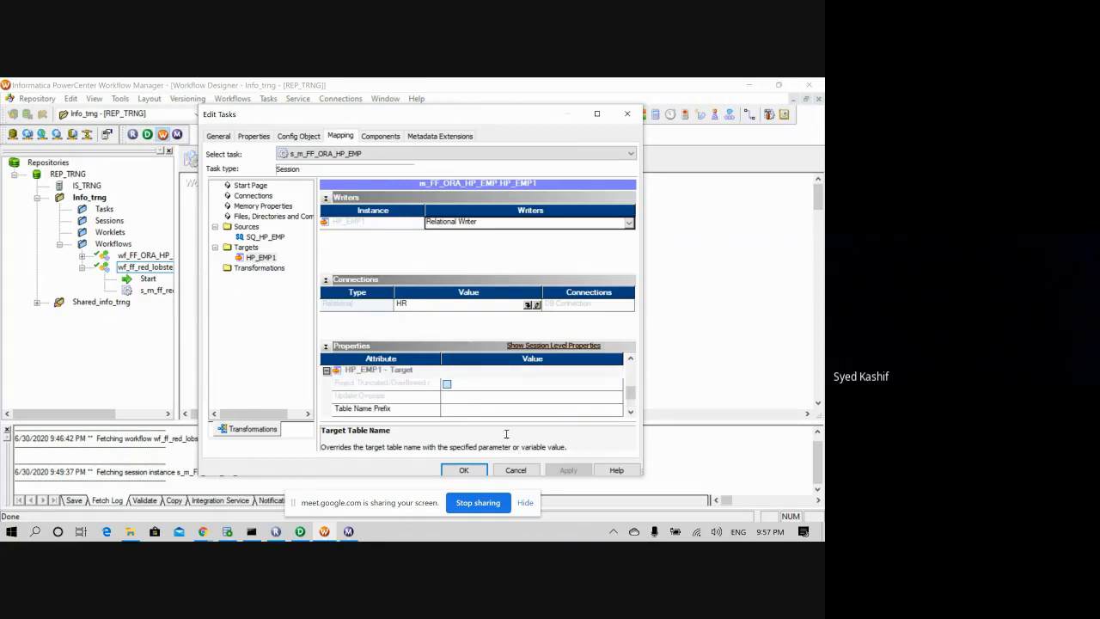
{"action": "left_click", "coordinate": [463, 470]}
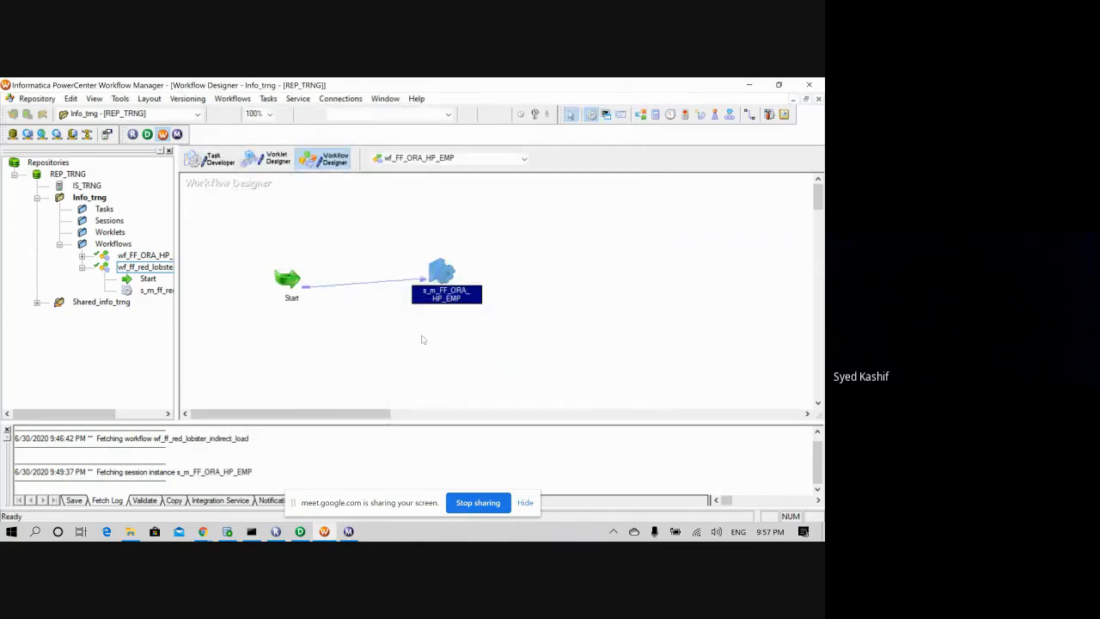
- Save wf_FF_ORA_HP_EMP with Ctrl+S and start the workflow from the Start task
{"action": "key", "text": "ctrl+s"}
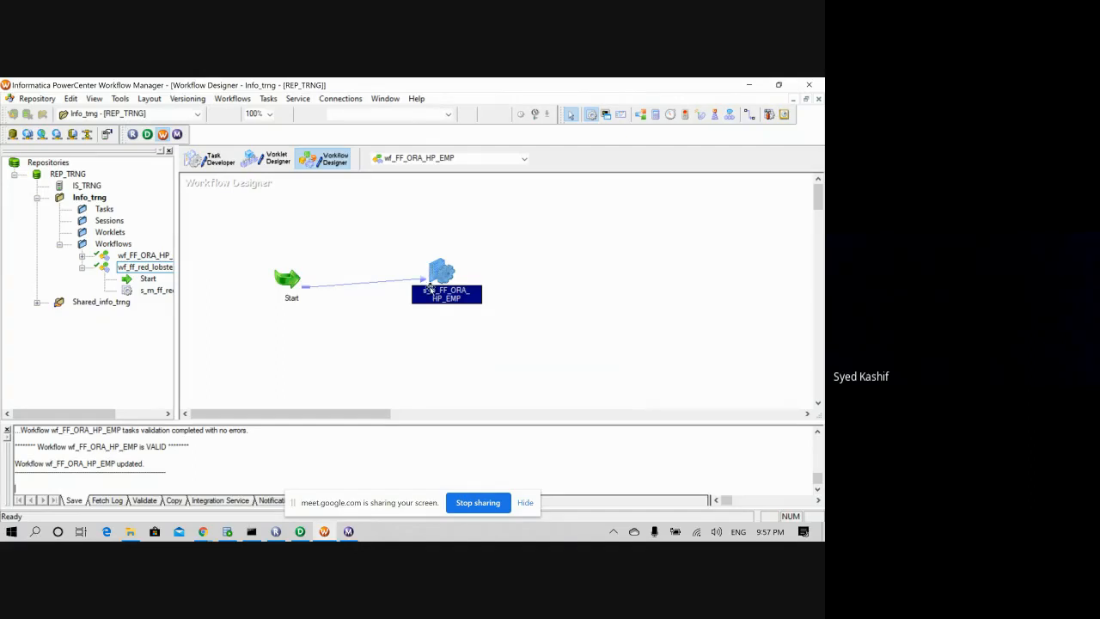
{"action": "left_click_drag", "start_coordinate": [437, 273], "coordinate": [447, 284]}
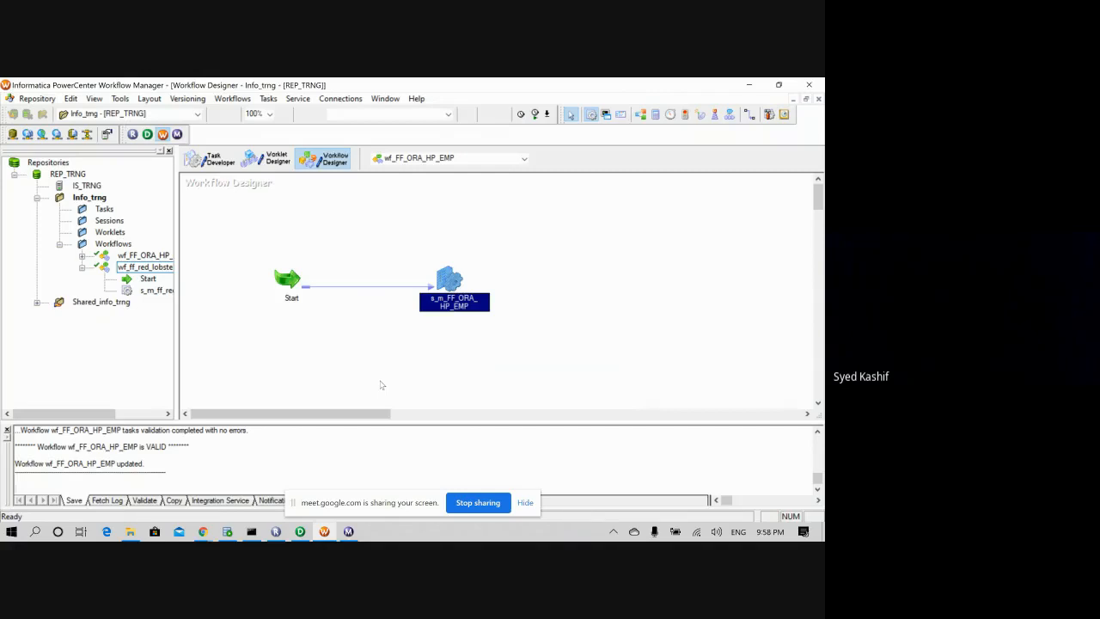
{"action": "right_click", "coordinate": [295, 285]}
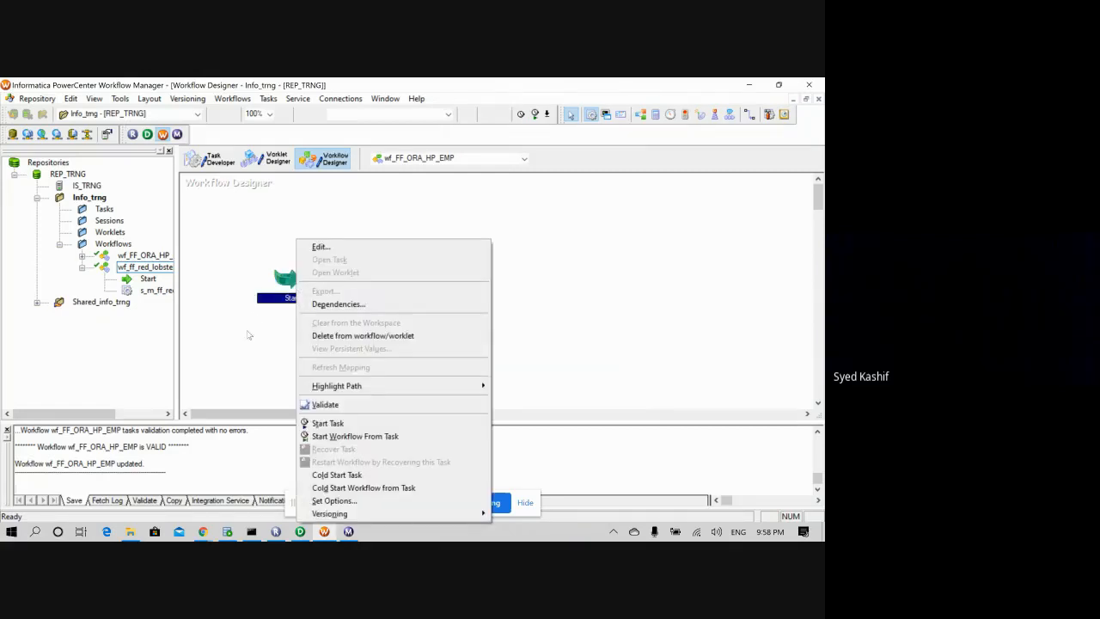
{"action": "left_click", "coordinate": [353, 435]}
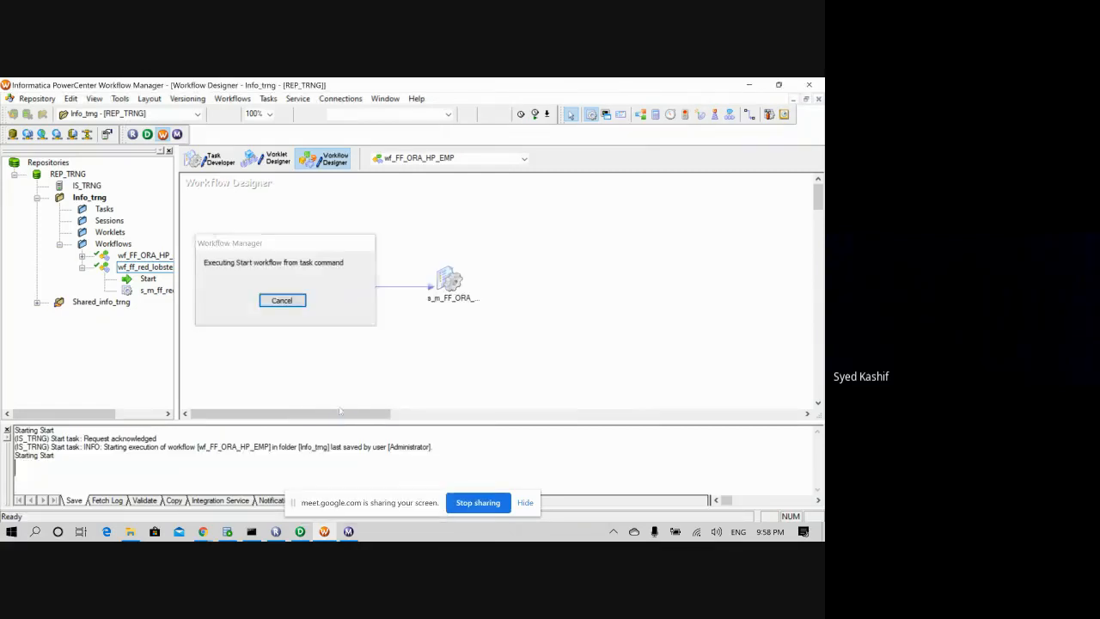
{"action": "left_click", "coordinate": [319, 327]}
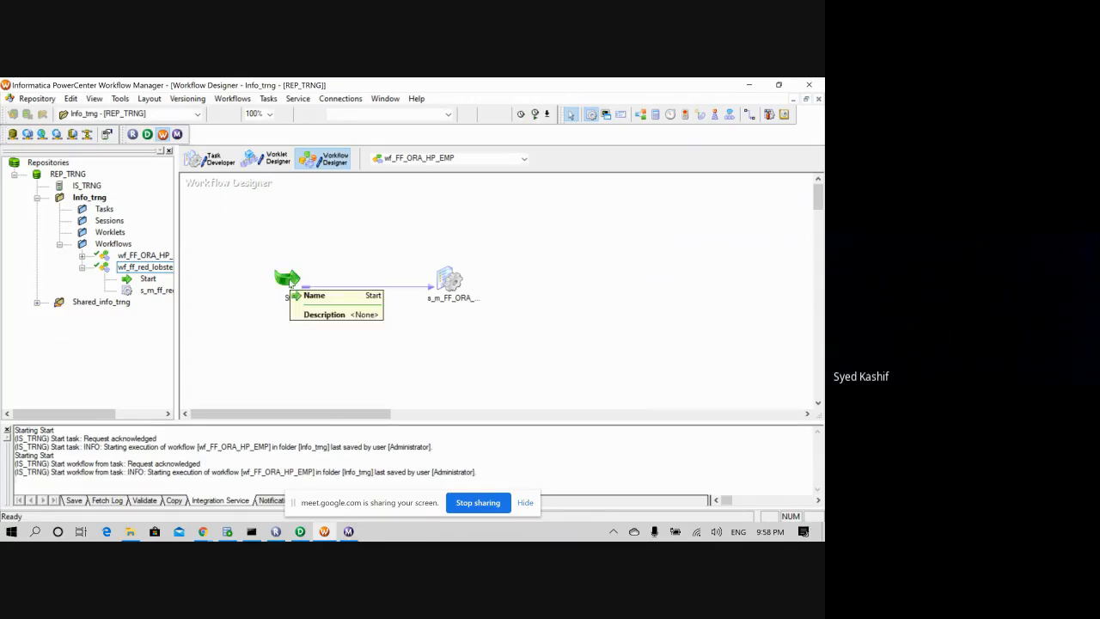
{"action": "left_click", "coordinate": [227, 531]}
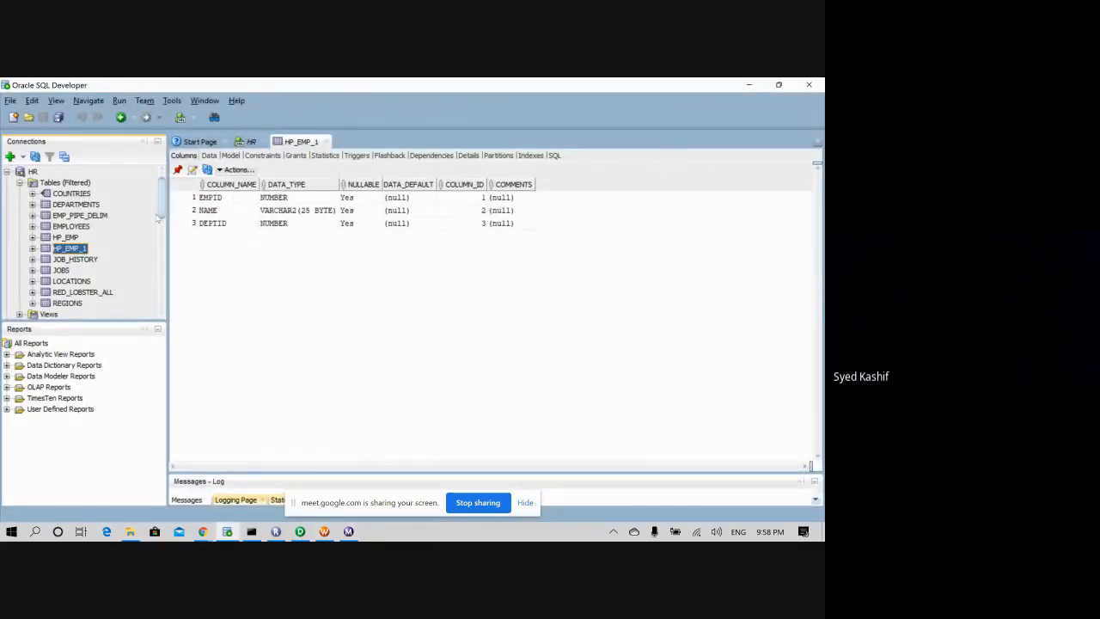
- View HP_EMP_1's Data tab, showing one row with EMPID 1 and DEPTID 10
{"action": "left_click", "coordinate": [210, 156]}
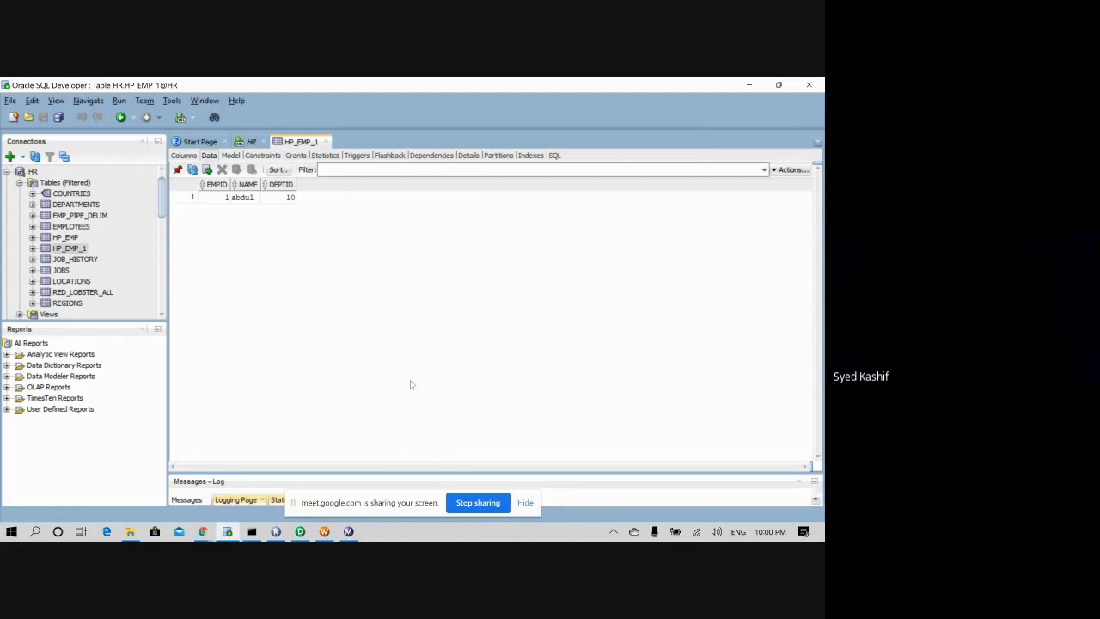
{"action": "left_click", "coordinate": [301, 533]}
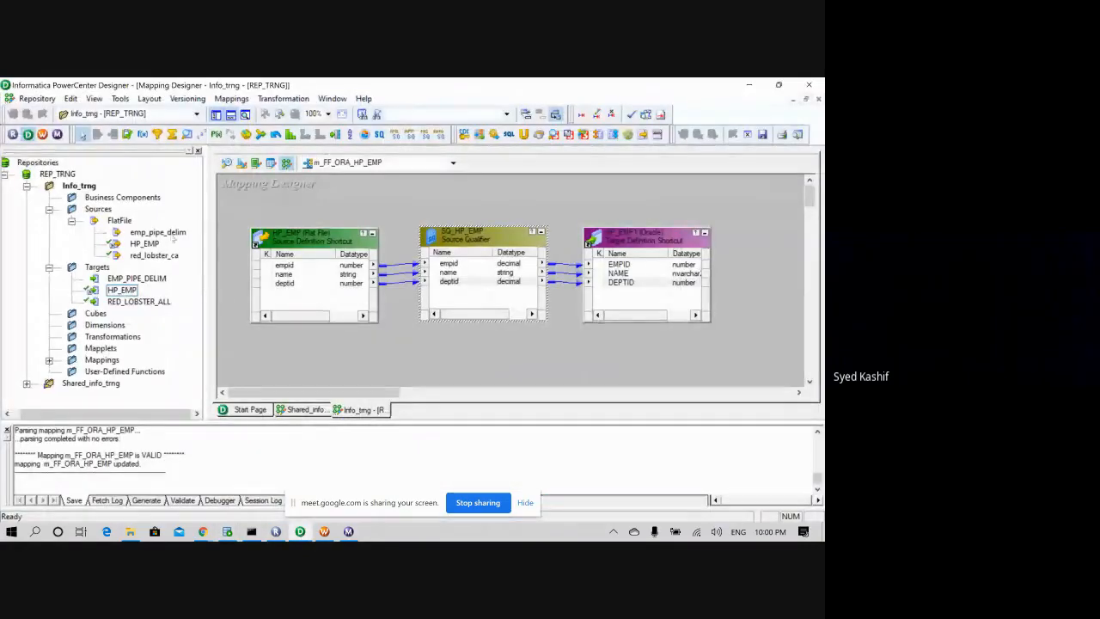
- Confirm the HP_EMP1 target's table is HP_EMP, then open the s_m_FF_ORA_HP_EMP session in Workflow Manager
{"action": "left_click", "coordinate": [232, 99]}
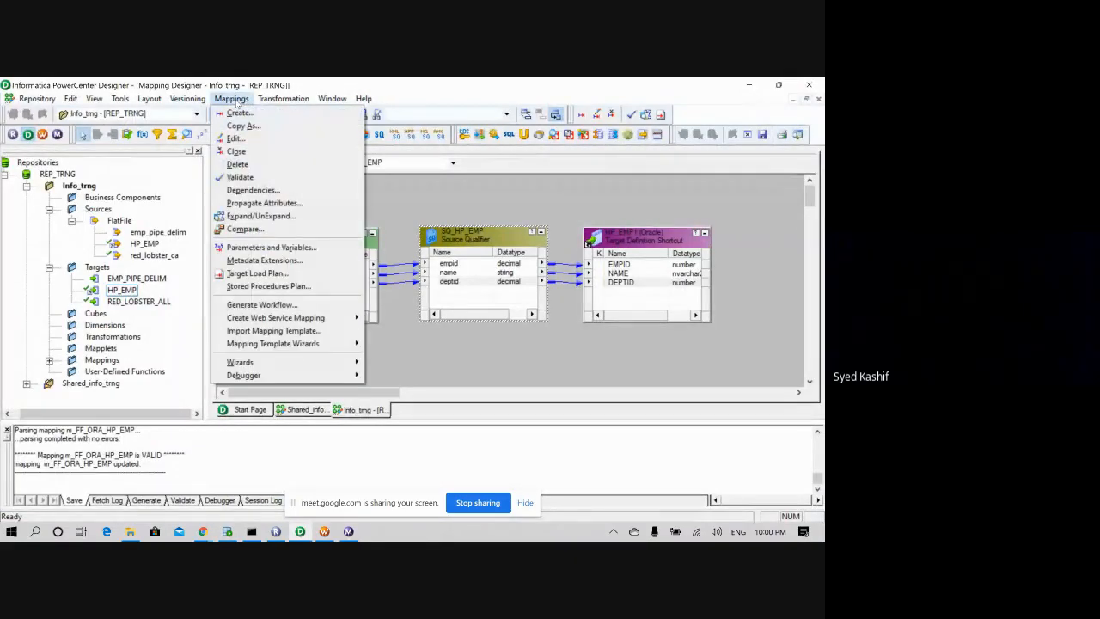
{"action": "left_click", "coordinate": [285, 88]}
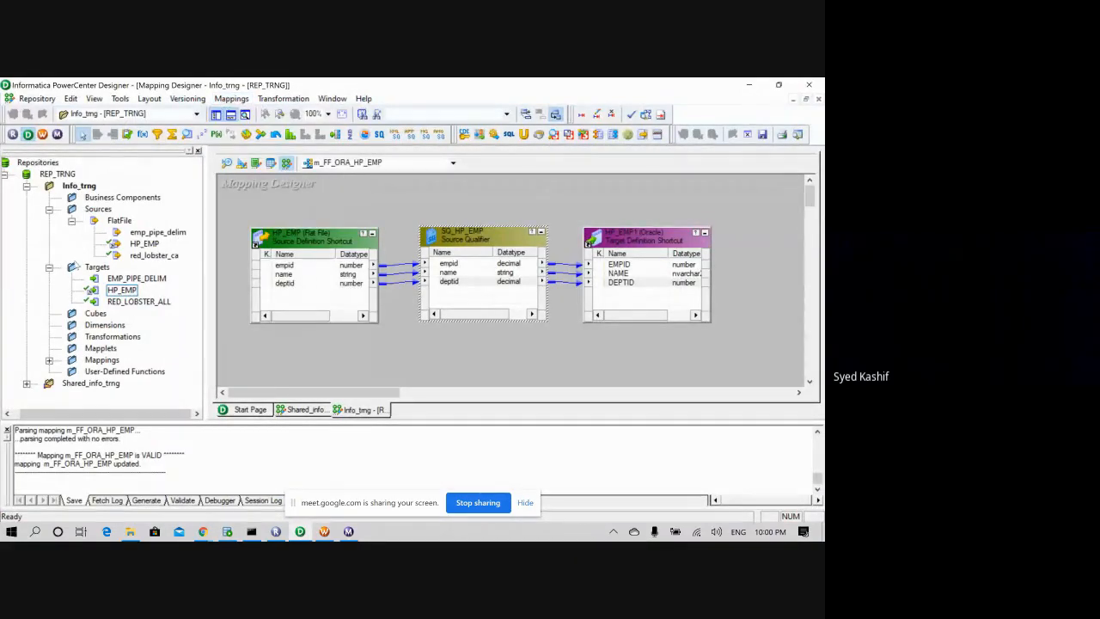
{"action": "left_click", "coordinate": [97, 268]}
{"action": "double_click", "coordinate": [648, 241]}
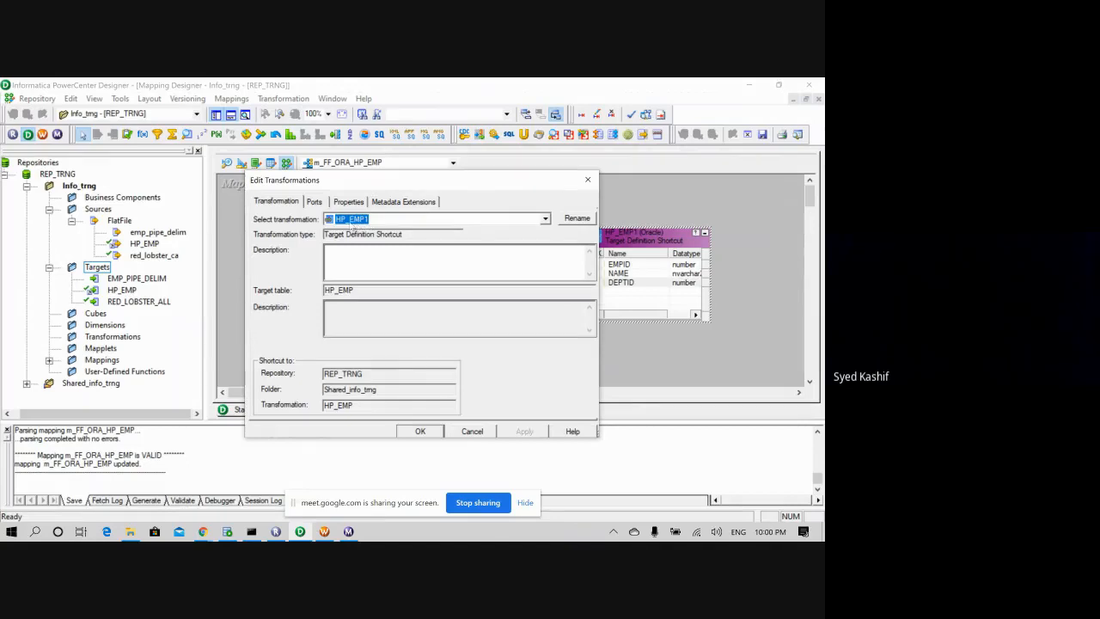
{"action": "double_click", "coordinate": [337, 292]}
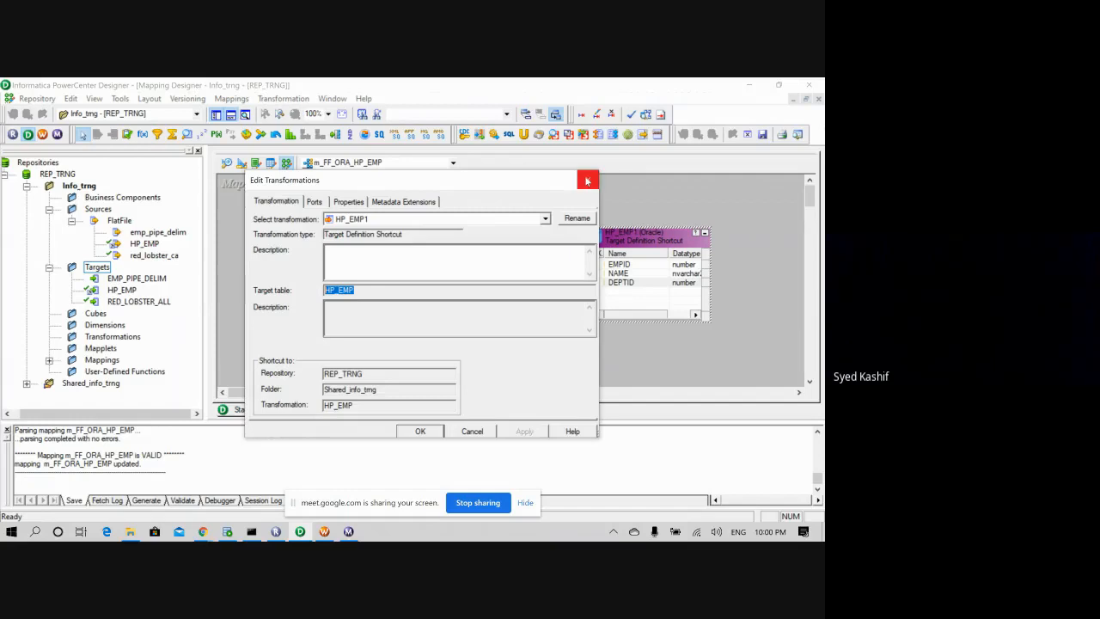
{"action": "left_click", "coordinate": [587, 181]}
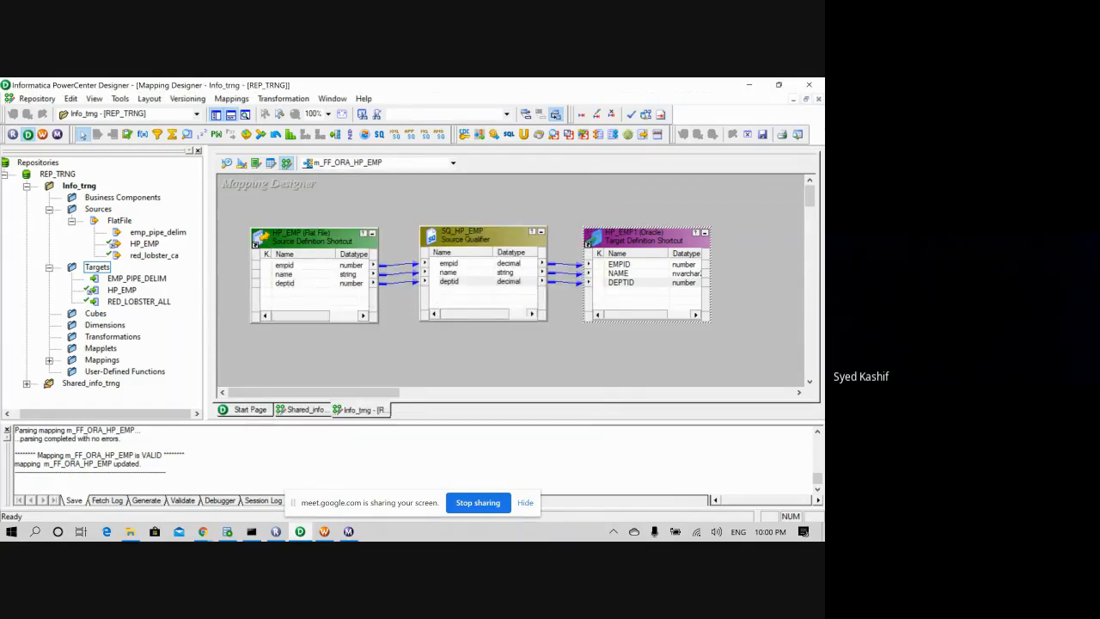
{"action": "left_click", "coordinate": [324, 531]}
{"action": "double_click", "coordinate": [447, 282]}
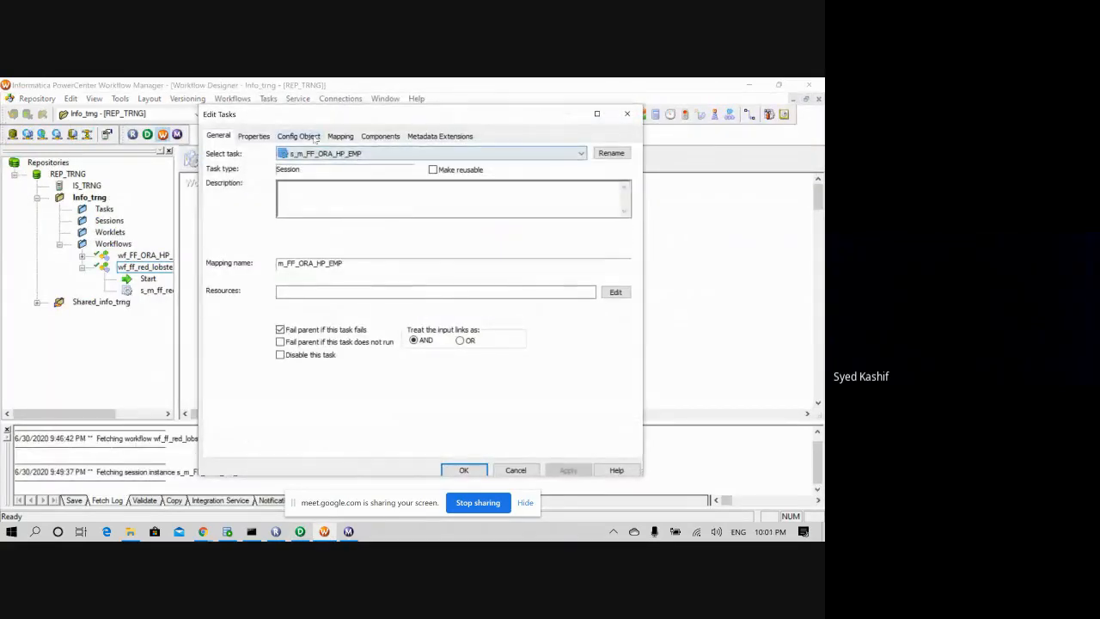
- View the s_m_FF_ORA_HP_EMP session's Properties tab, then return to the Google Meet call
{"action": "left_click", "coordinate": [253, 135]}
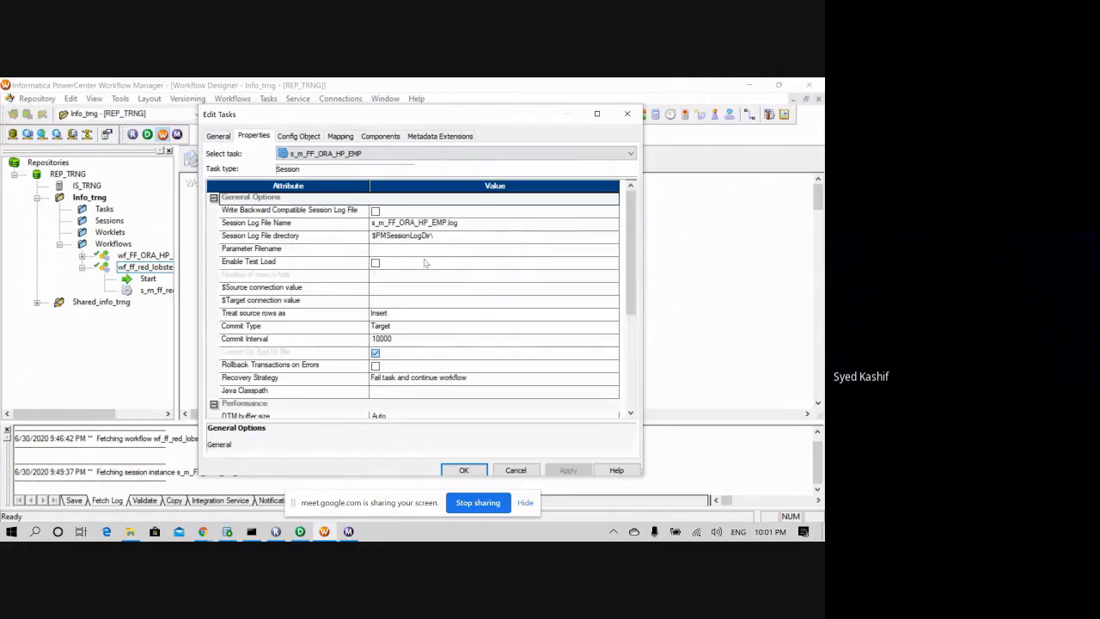
{"action": "left_click_drag", "start_coordinate": [632, 299], "coordinate": [629, 288]}
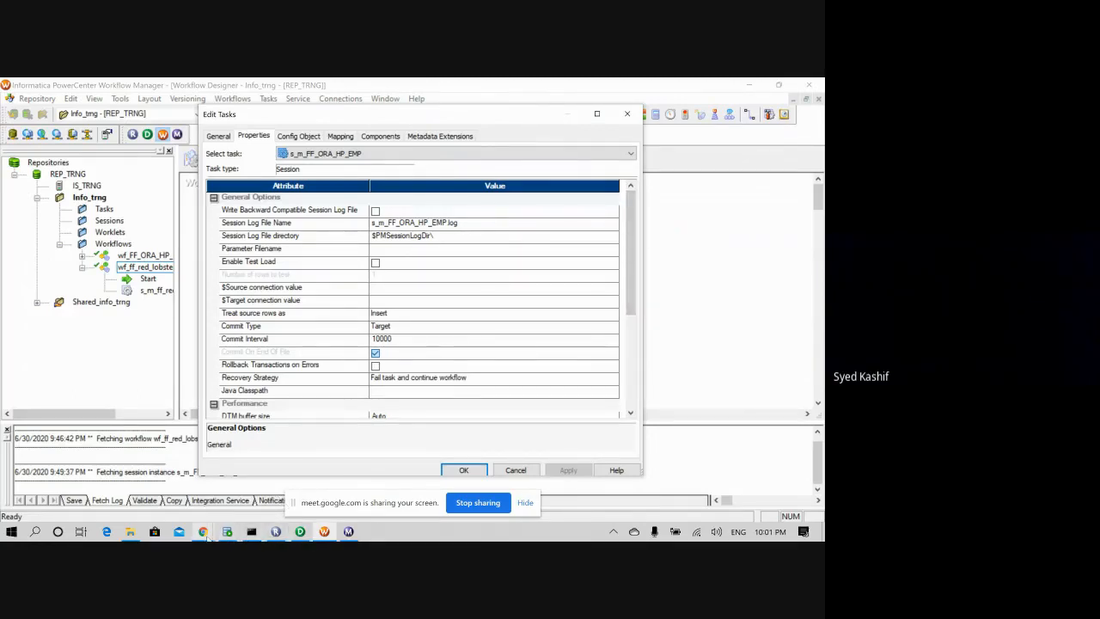
{"action": "left_click", "coordinate": [205, 481]}
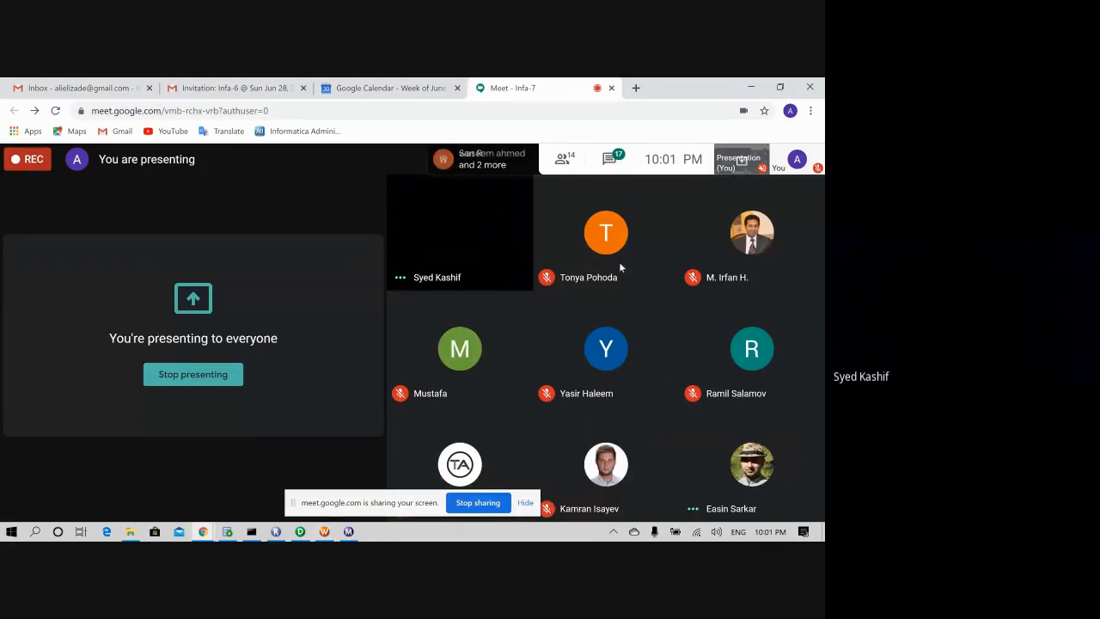
- Read the Meet chat's emp1 naming request, then go back to the Workflow Manager session properties
{"action": "left_click", "coordinate": [608, 160]}
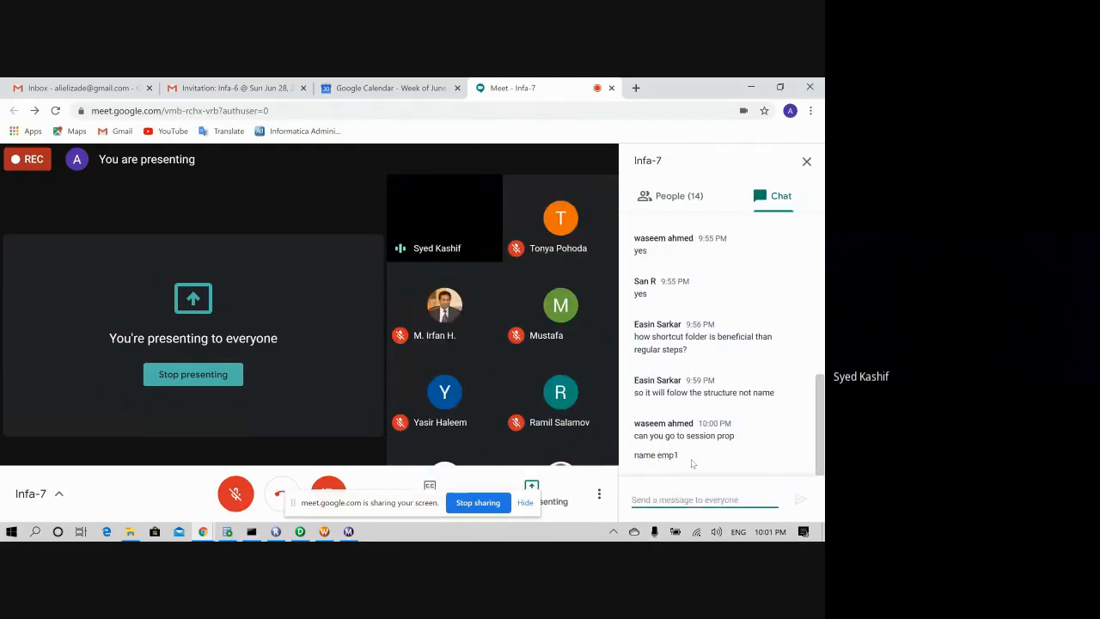
{"action": "left_click_drag", "start_coordinate": [677, 456], "coordinate": [644, 457]}
{"action": "left_click", "coordinate": [711, 462]}
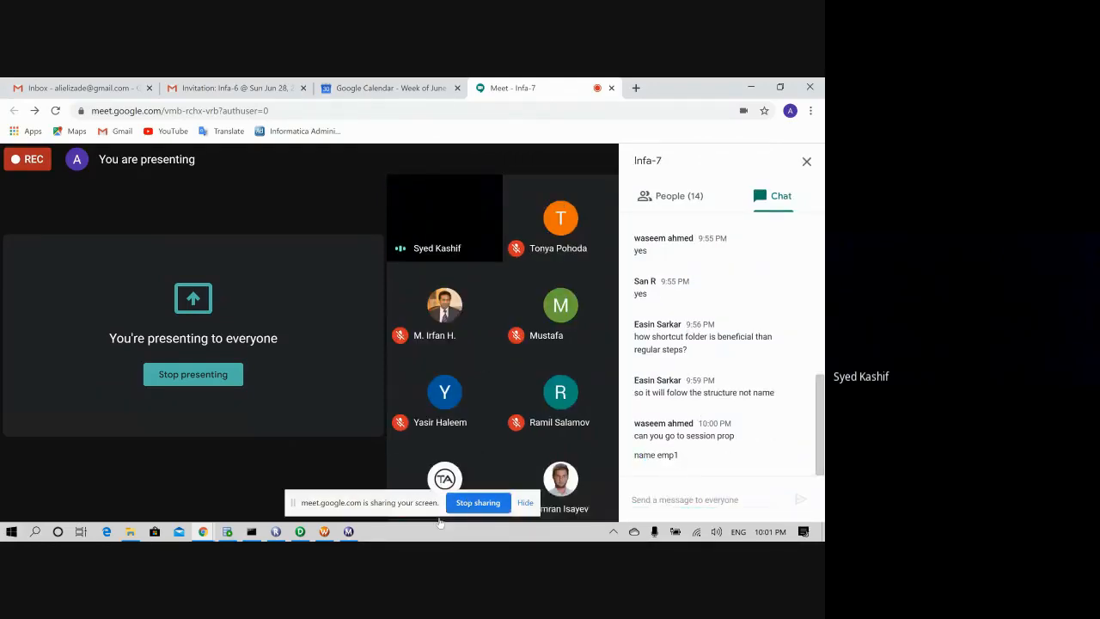
{"action": "left_click", "coordinate": [324, 531]}
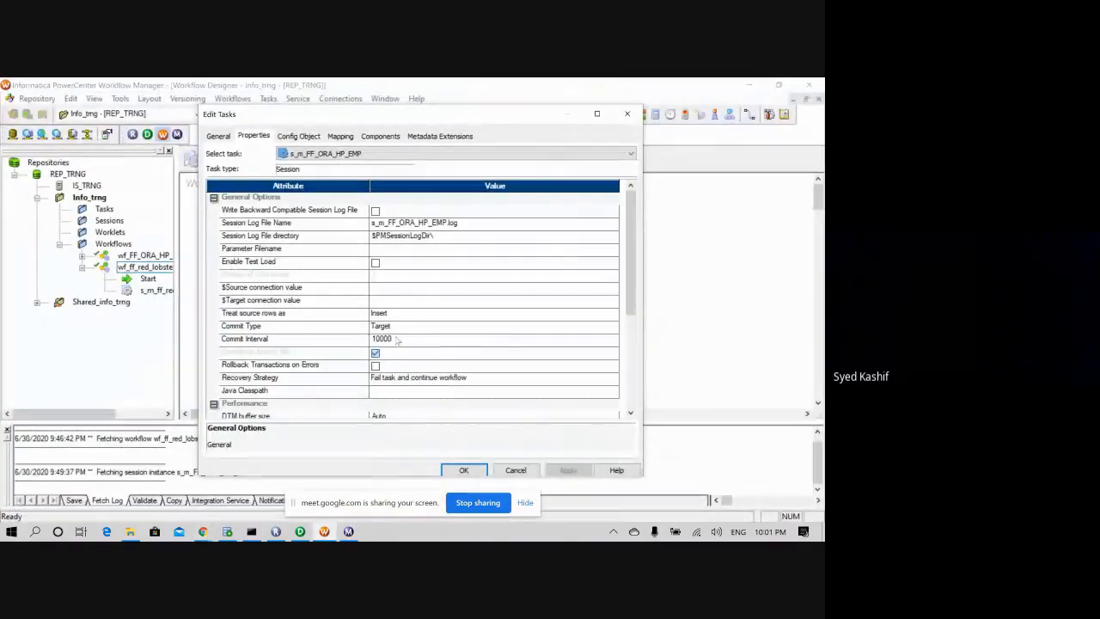
- Review s_m_FF_ORA_HP_EMP's General and Properties settings (commit interval 10000), then close Edit Tasks
{"action": "scroll", "coordinate": [404, 284], "scroll_direction": "down", "scroll_amount": 2}
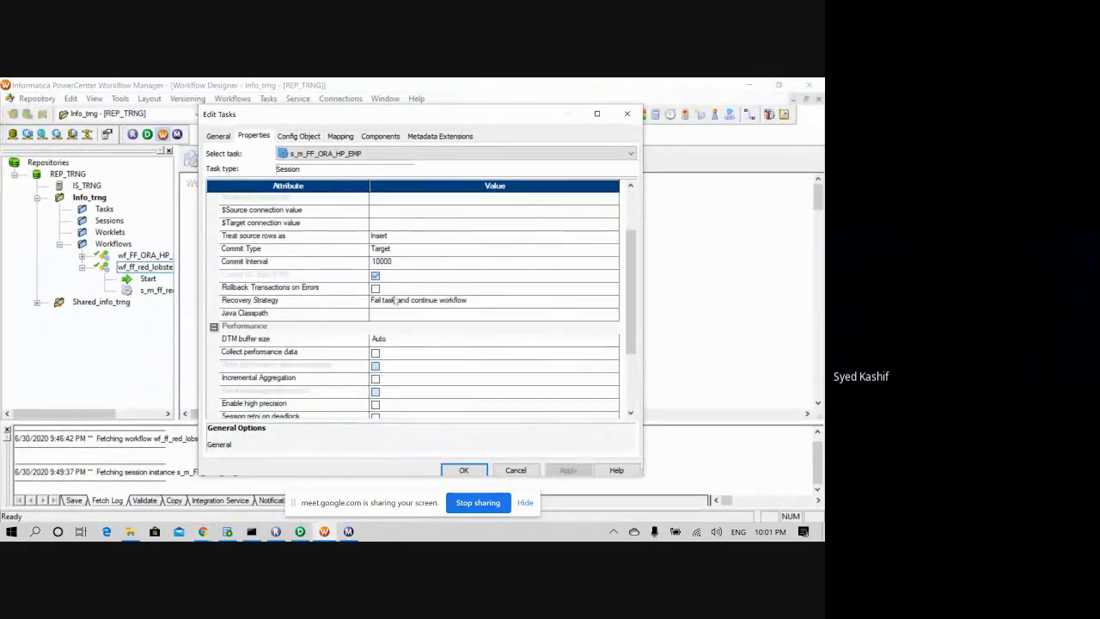
{"action": "scroll", "coordinate": [397, 300], "scroll_direction": "down", "scroll_amount": 1}
{"action": "scroll", "coordinate": [396, 300], "scroll_direction": "up", "scroll_amount": 3}
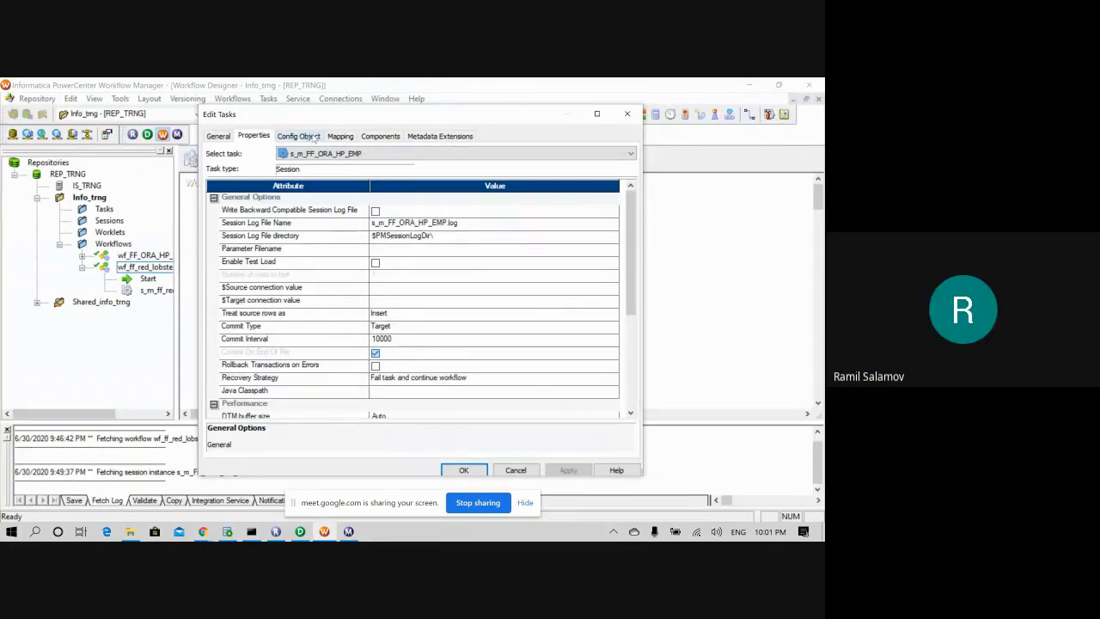
{"action": "left_click", "coordinate": [220, 138]}
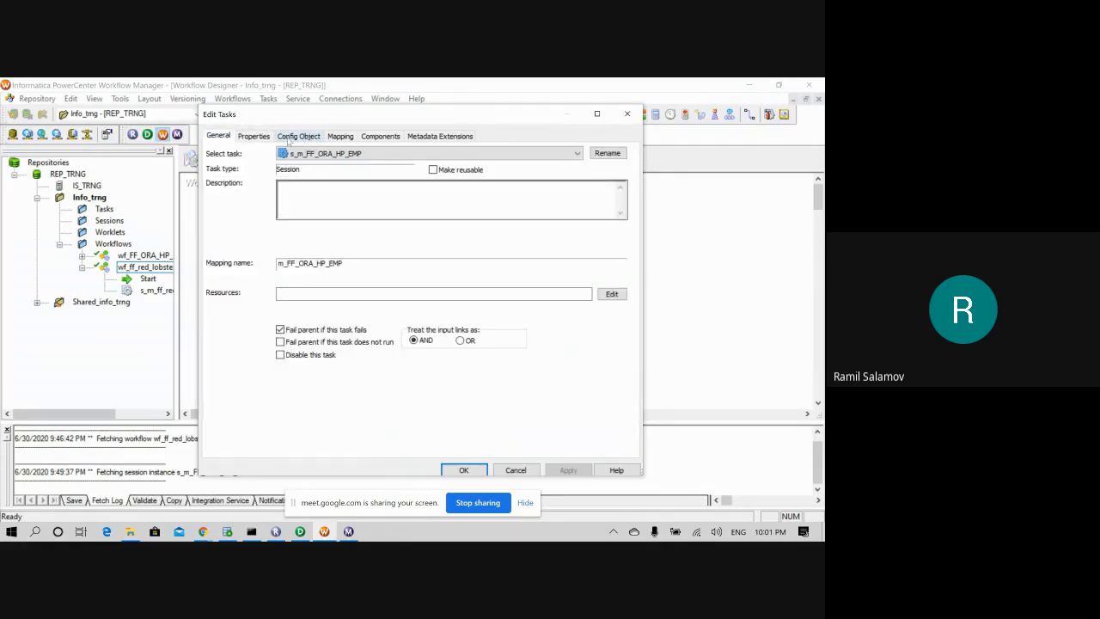
{"action": "left_click", "coordinate": [255, 137]}
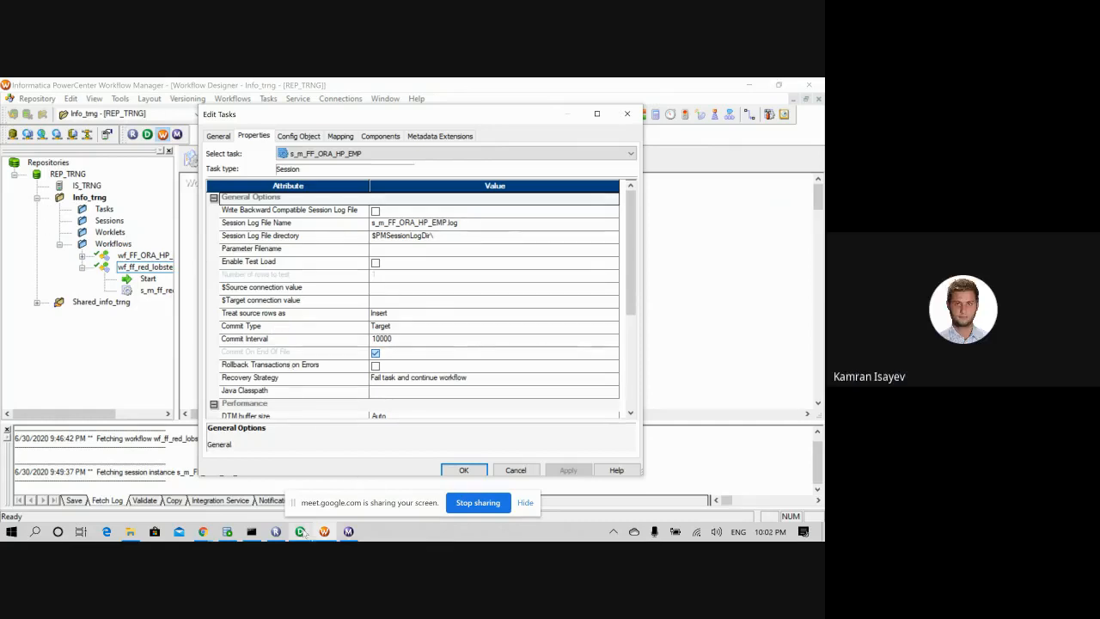
{"action": "scroll", "coordinate": [440, 342], "scroll_direction": "down", "scroll_amount": 4}
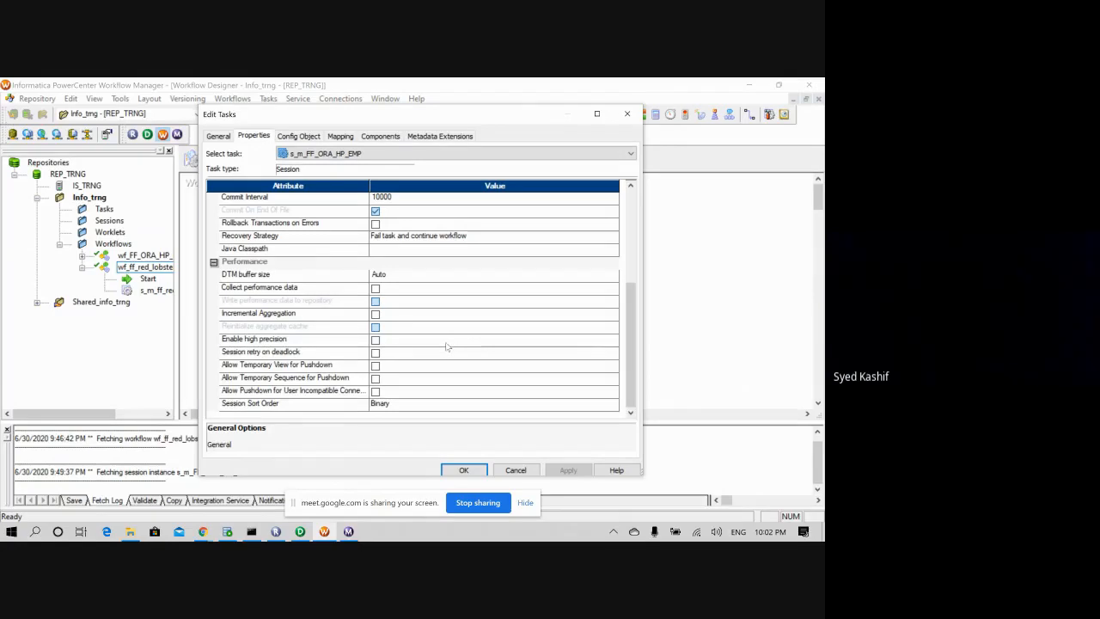
{"action": "scroll", "coordinate": [445, 347], "scroll_direction": "up", "scroll_amount": 4}
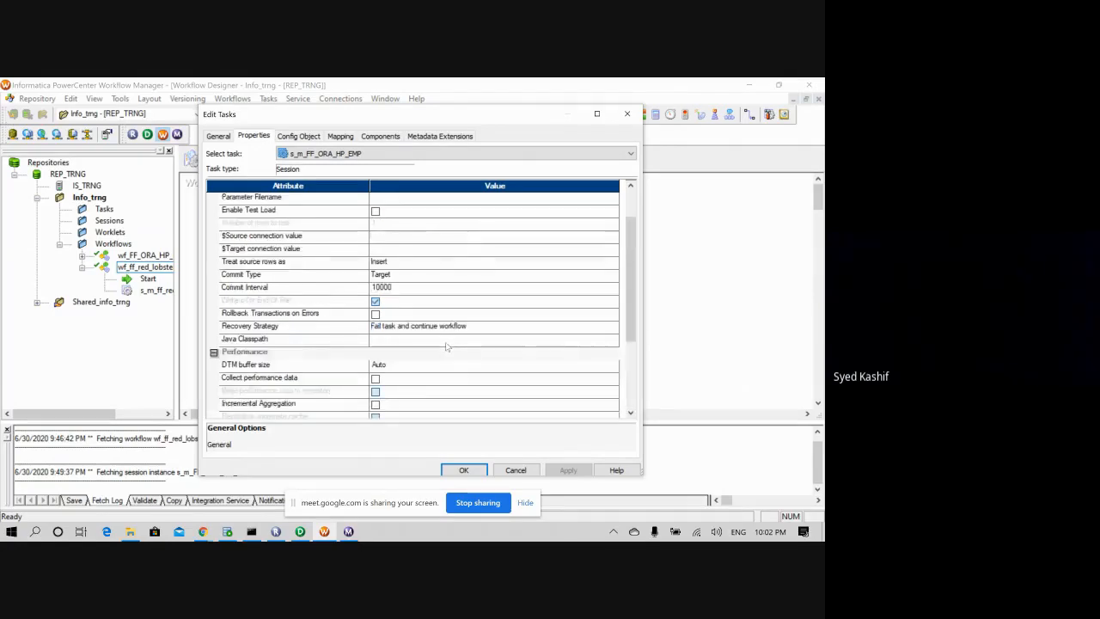
{"action": "left_click", "coordinate": [633, 115]}
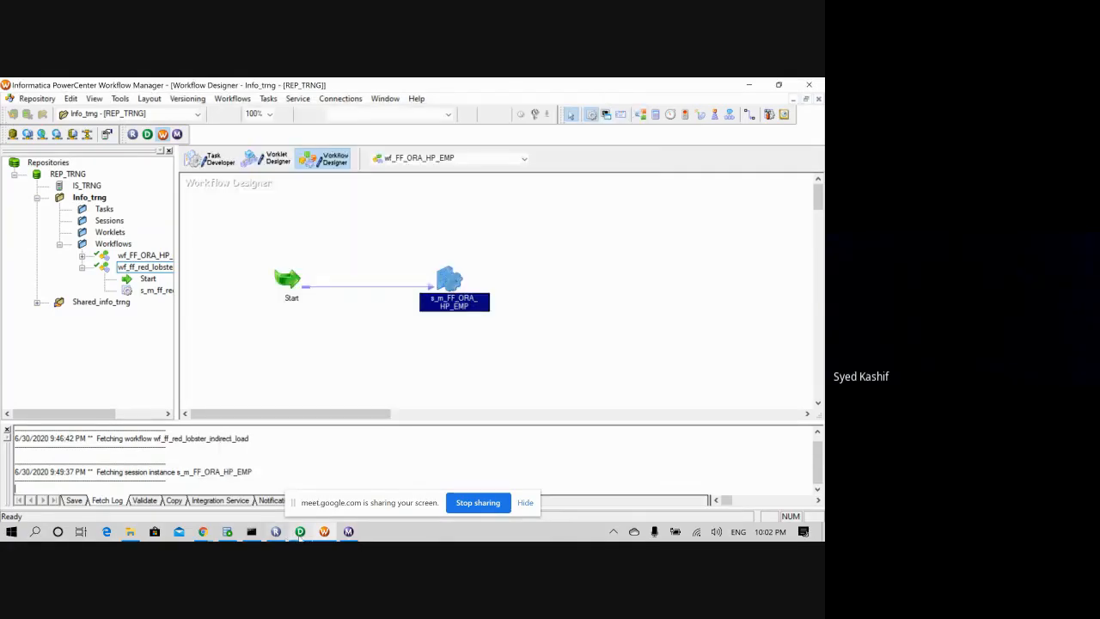
{"action": "left_click", "coordinate": [300, 533]}
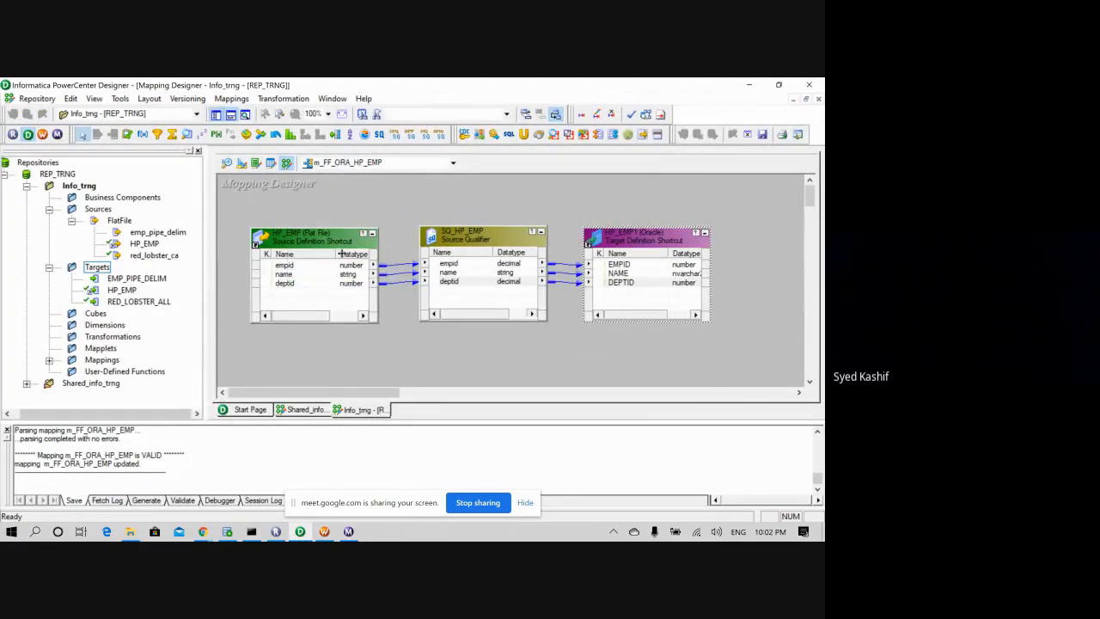
{"action": "double_click", "coordinate": [629, 238]}
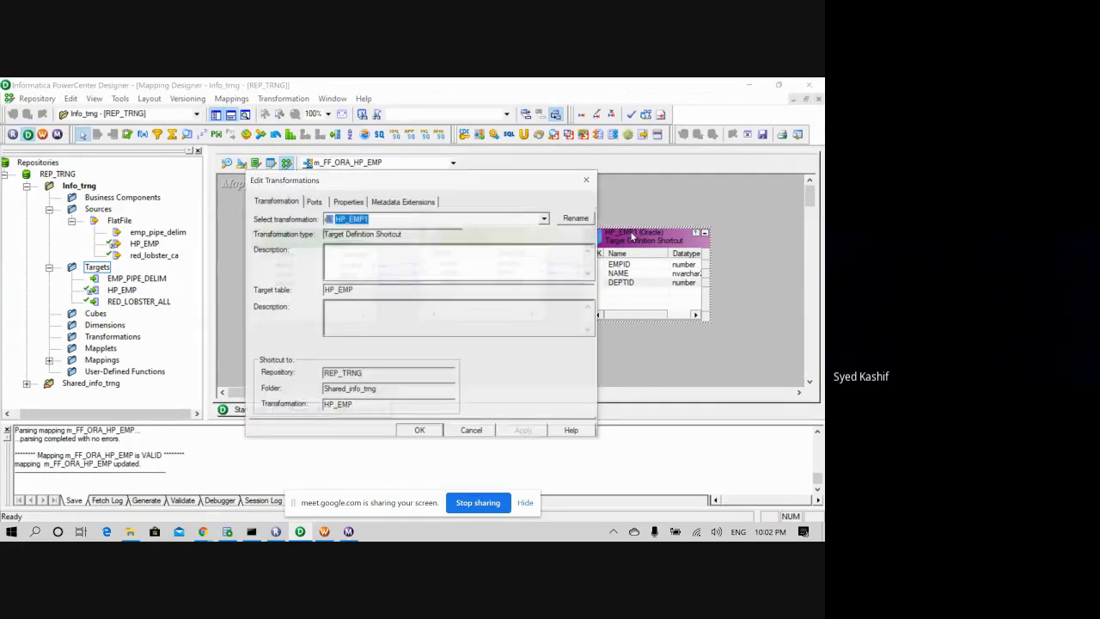
{"action": "left_click", "coordinate": [369, 221]}
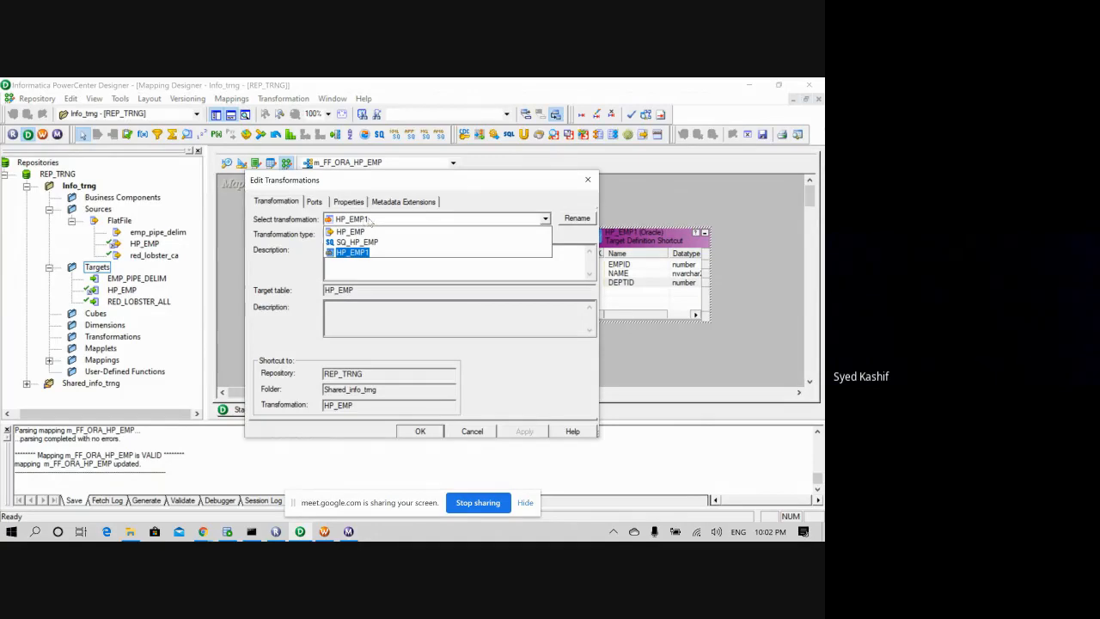
{"action": "double_click", "coordinate": [387, 224]}
{"action": "left_click", "coordinate": [564, 200]}
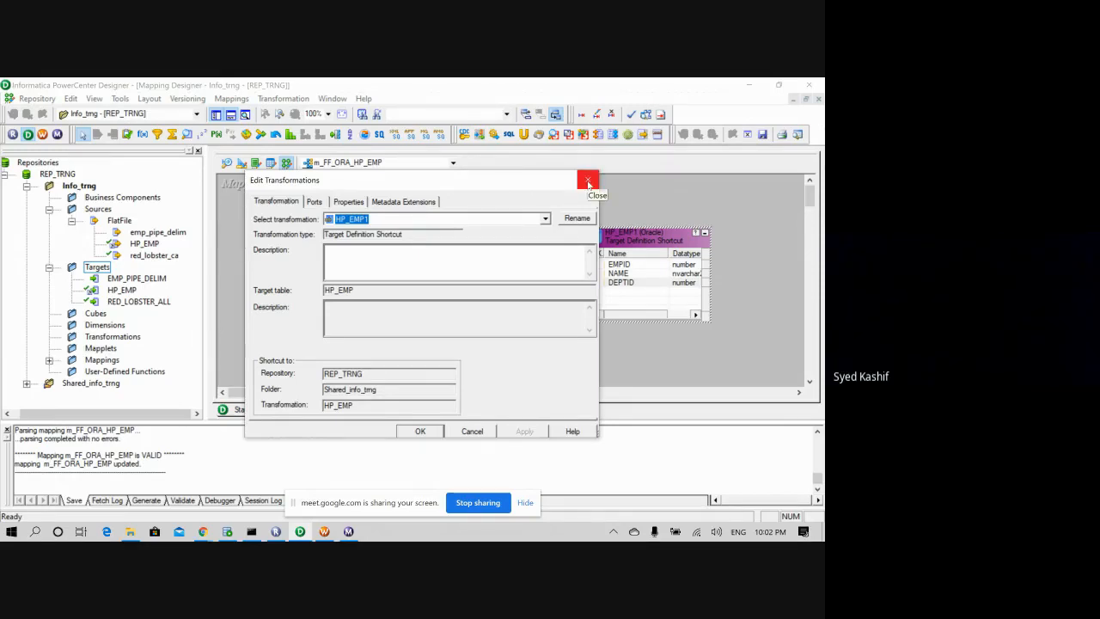
{"action": "left_click", "coordinate": [588, 181]}
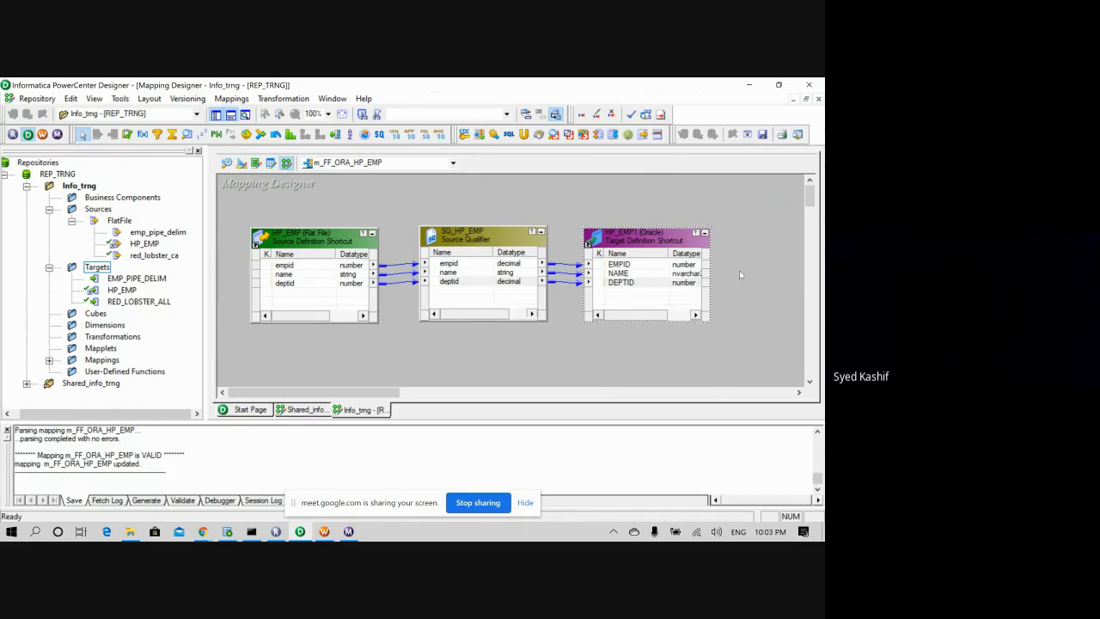
- Rename the HP_EMP1 target to HP_EMP15 in its properties
{"action": "double_click", "coordinate": [647, 238]}
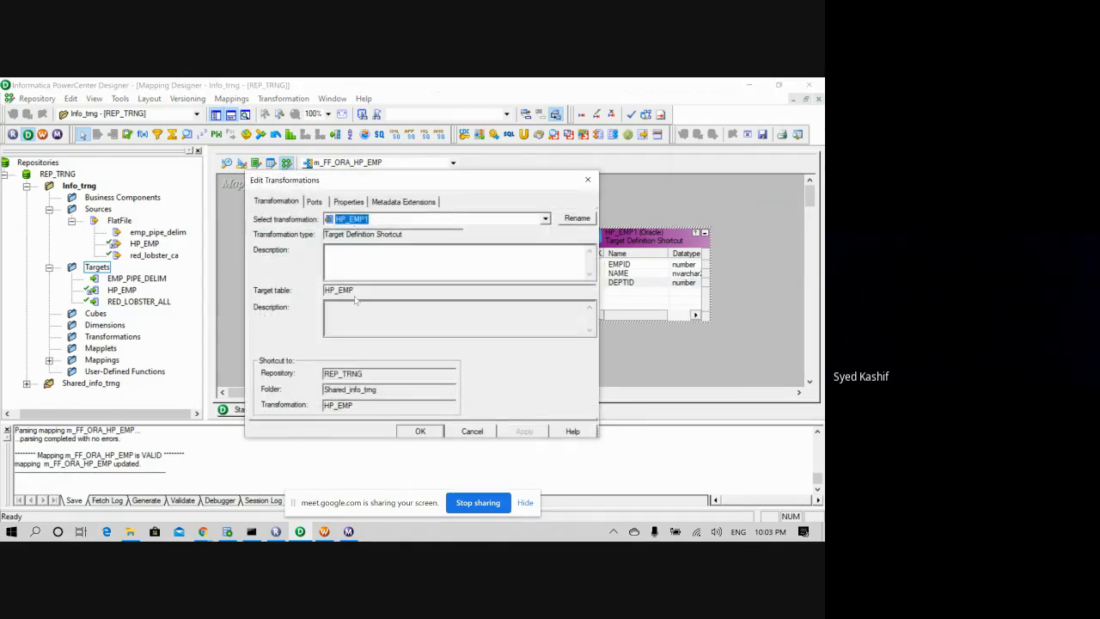
{"action": "double_click", "coordinate": [356, 291]}
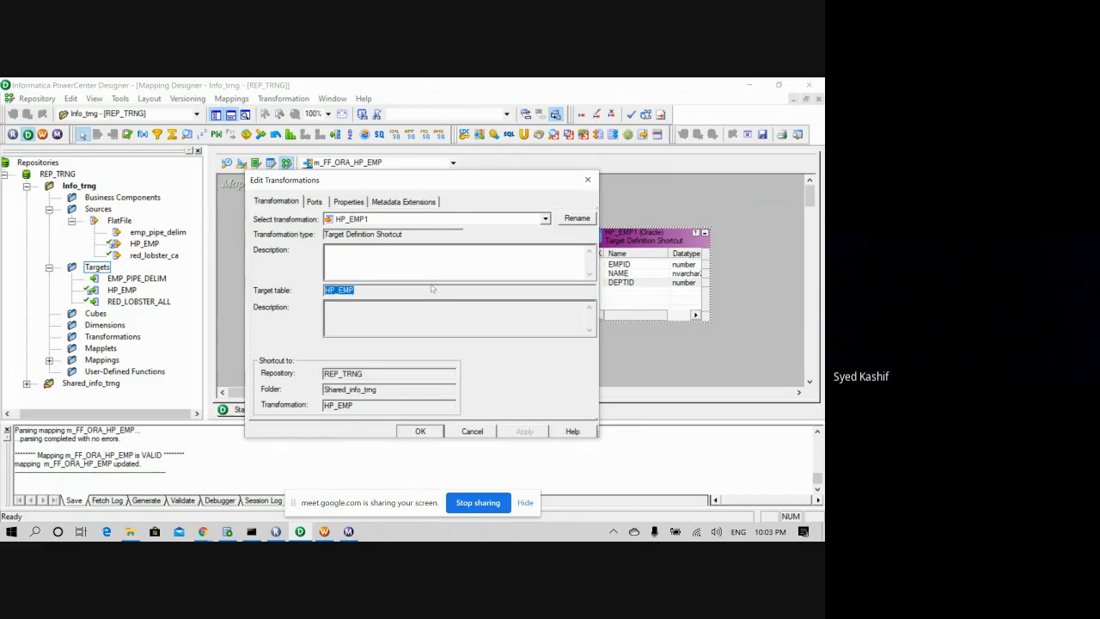
{"action": "left_click", "coordinate": [577, 219]}
{"action": "left_click", "coordinate": [350, 313]}
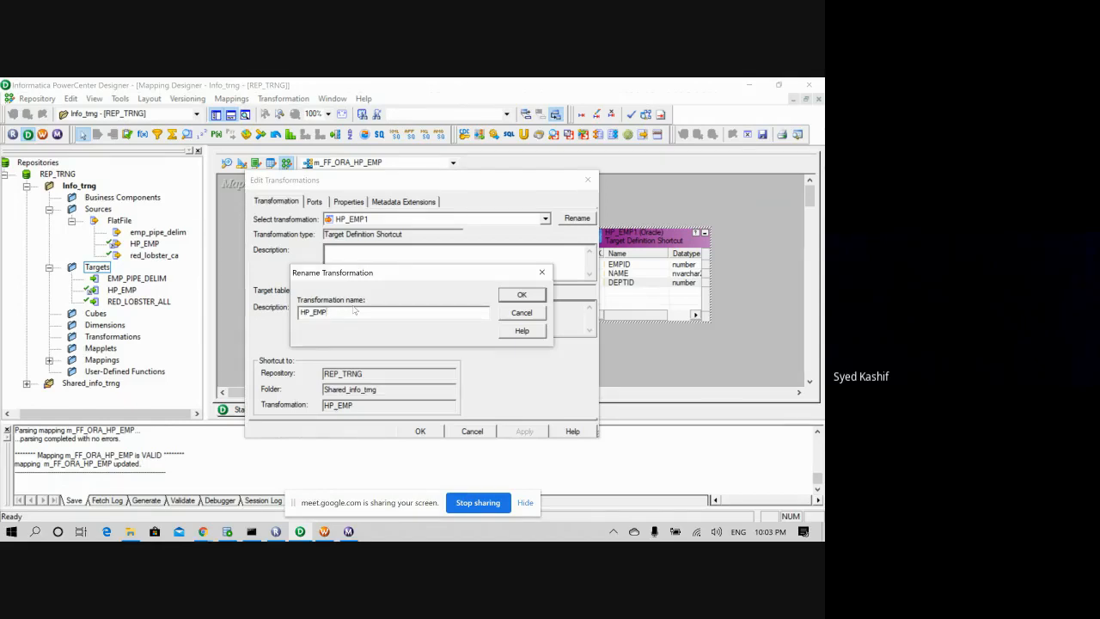
{"action": "type", "text": "15"}
{"action": "left_click", "coordinate": [517, 295]}
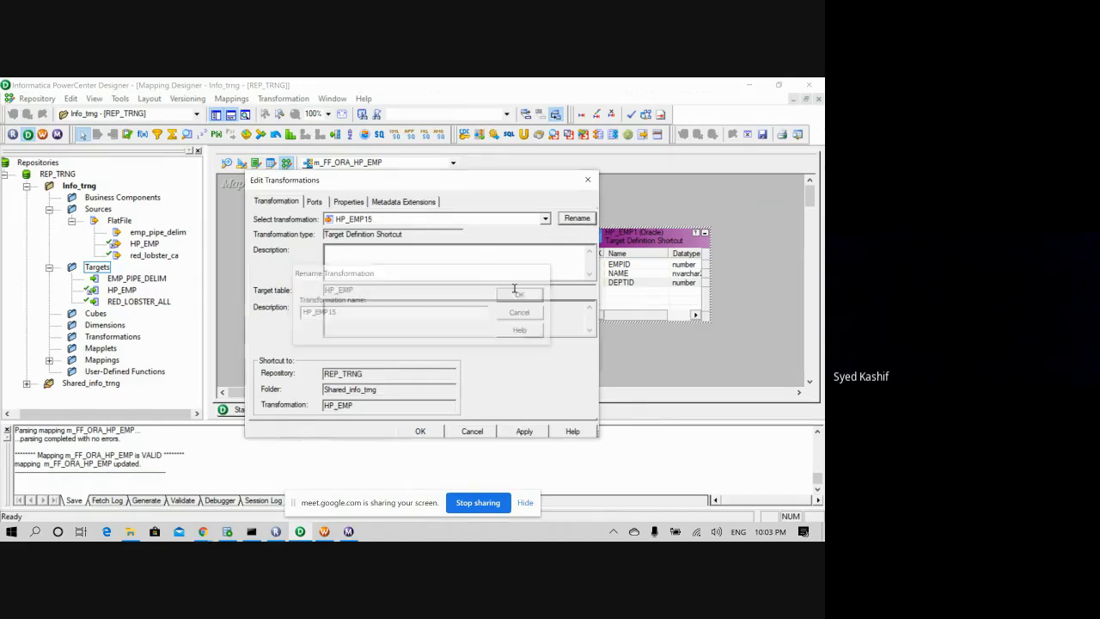
{"action": "left_click", "coordinate": [524, 432]}
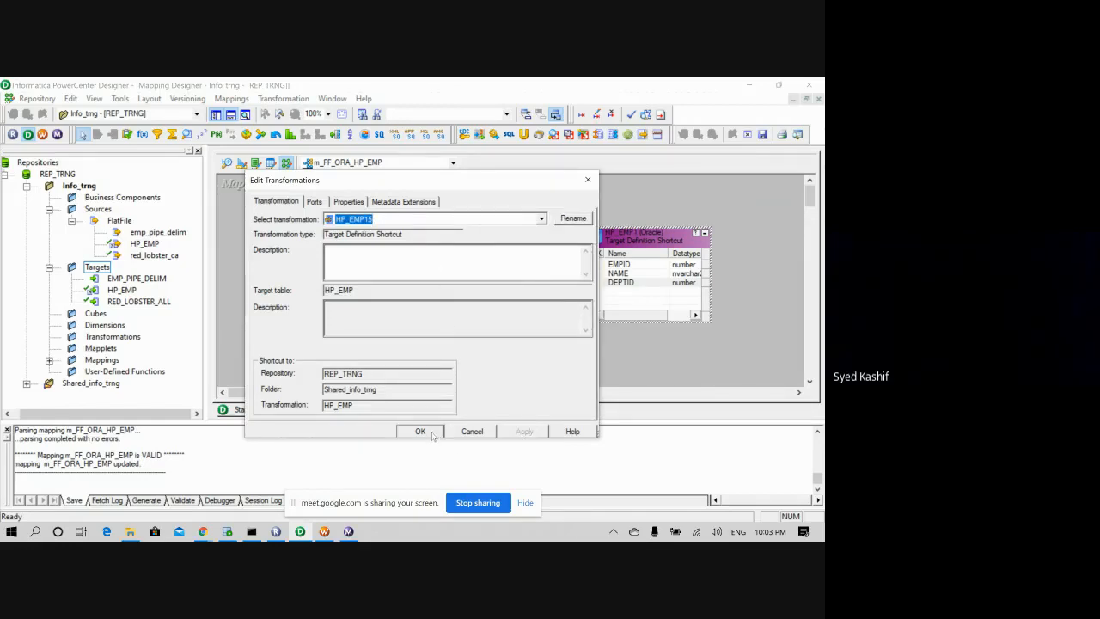
{"action": "left_click", "coordinate": [433, 434]}
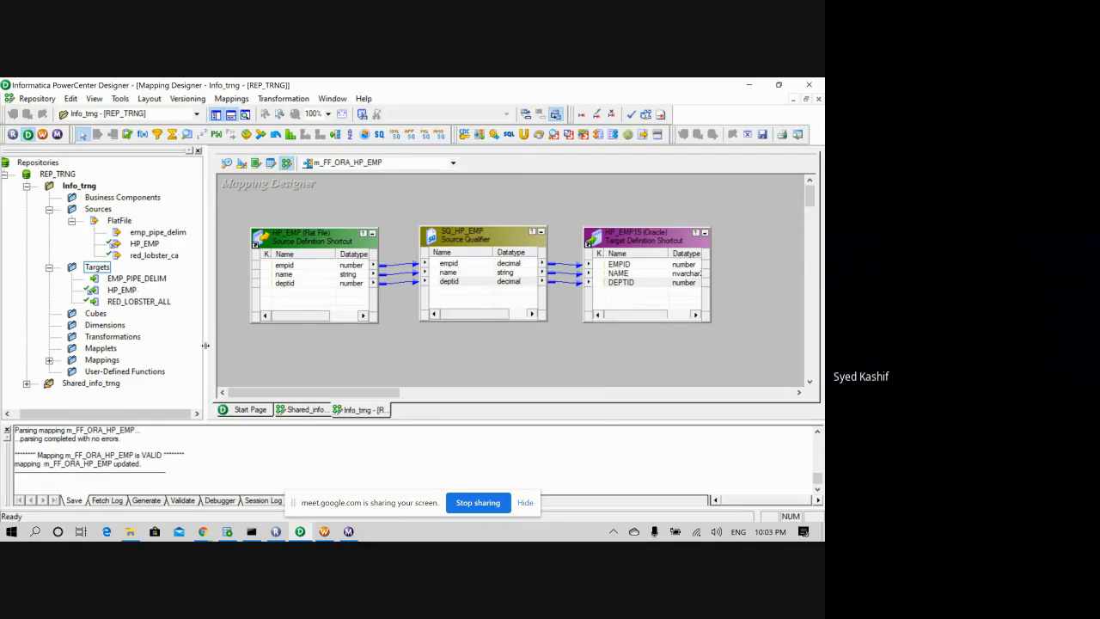
- Save the m_FF_ORA_HP_EMP mapping with Ctrl+S, acknowledging the no-changes notice
{"action": "key", "text": "ctrl+s"}
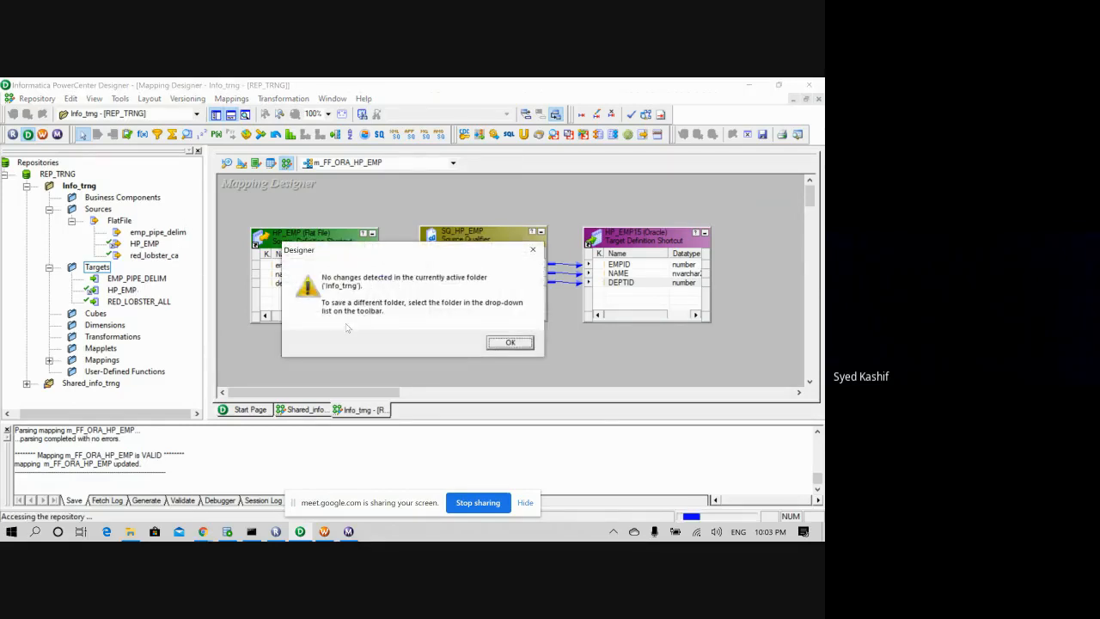
{"action": "left_click", "coordinate": [510, 342]}
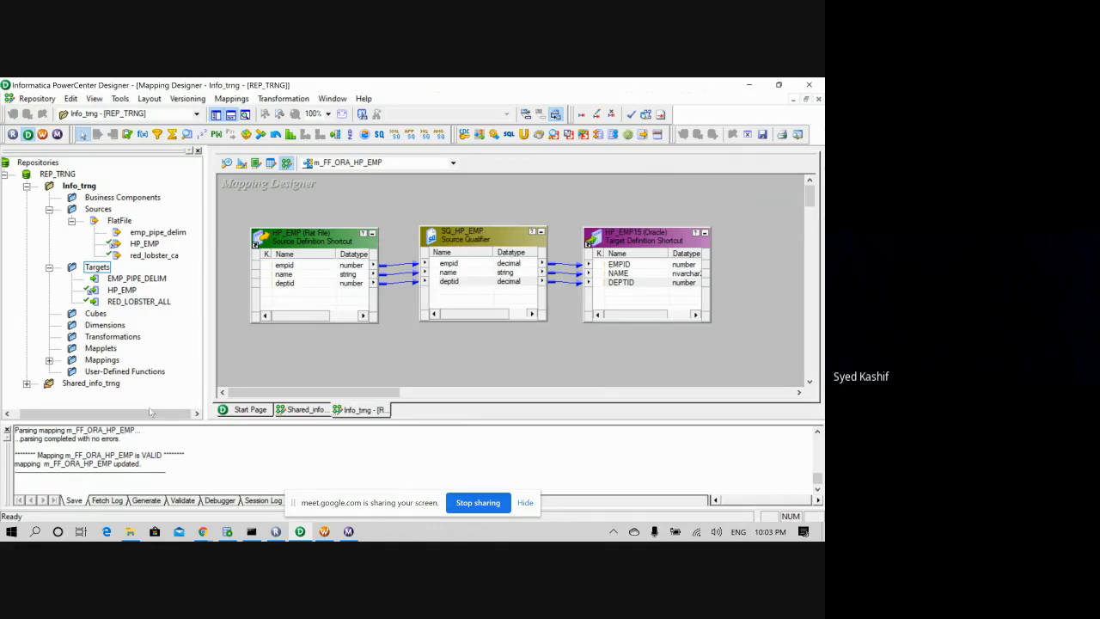
{"action": "left_click", "coordinate": [324, 531]}
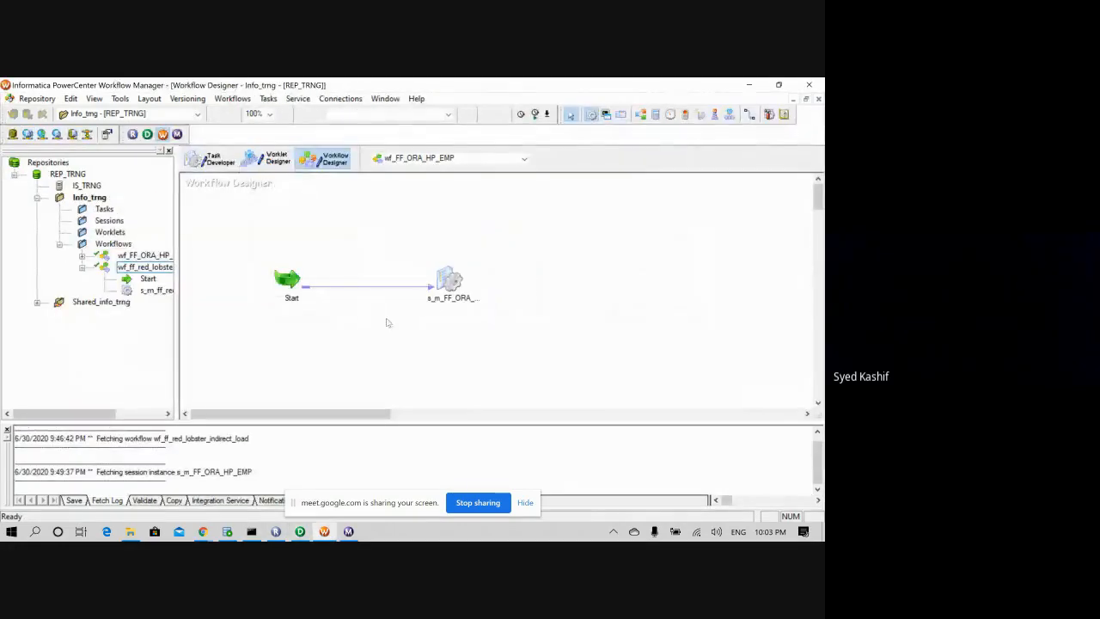
- Refresh the mapping of session s_m_FF_ORA_HP_EMP and save the workflow
{"action": "right_click", "coordinate": [288, 286]}
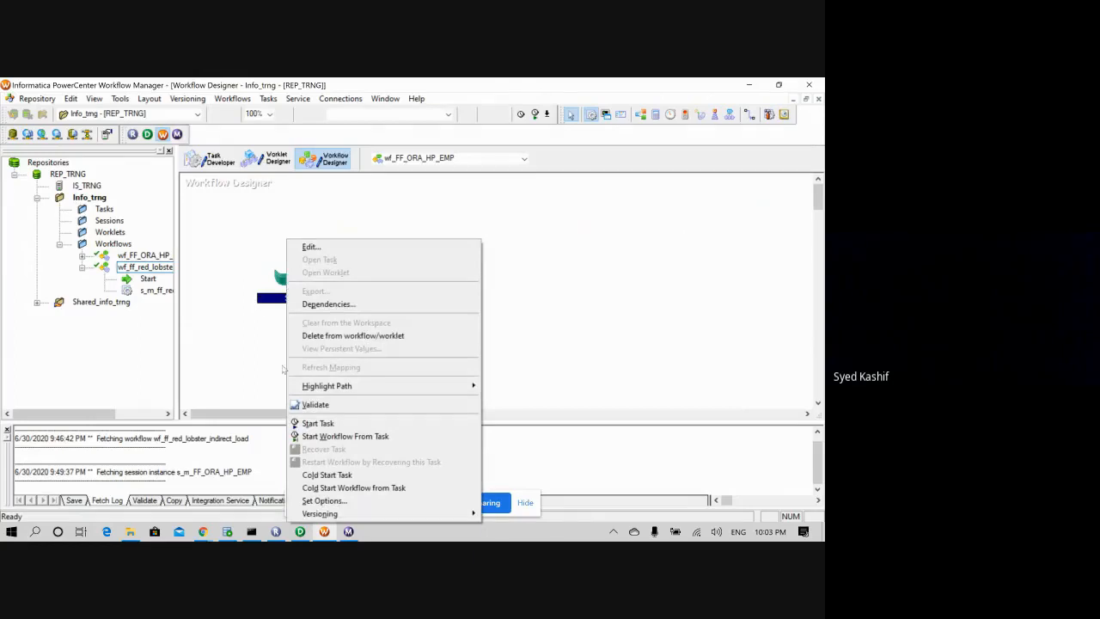
{"action": "left_click", "coordinate": [221, 210]}
{"action": "right_click", "coordinate": [524, 207]}
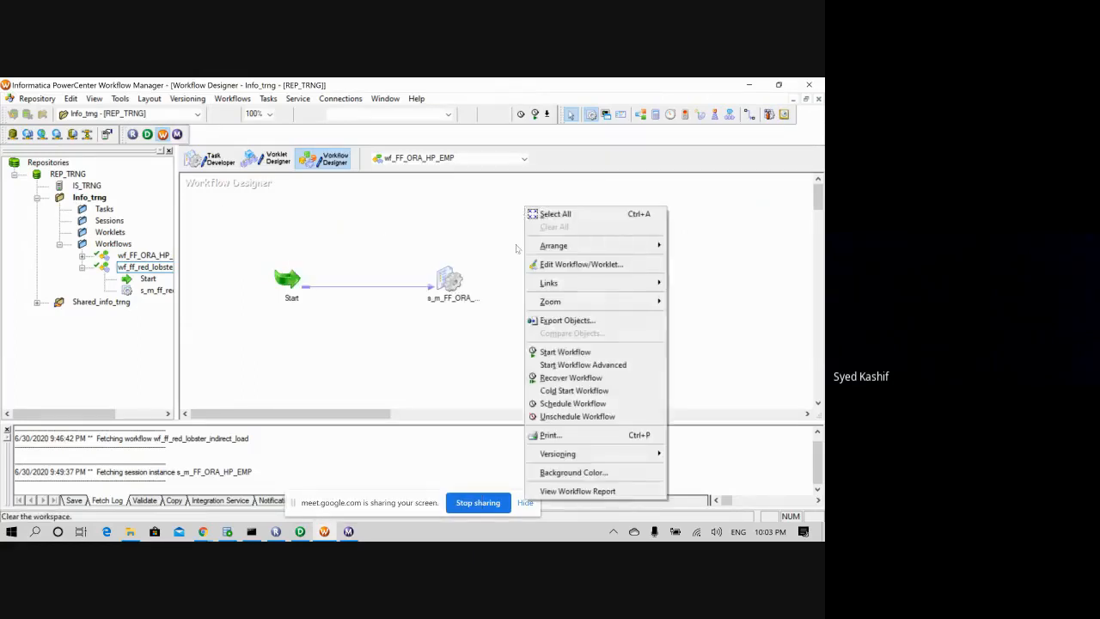
{"action": "left_click", "coordinate": [448, 285]}
{"action": "right_click", "coordinate": [449, 285]}
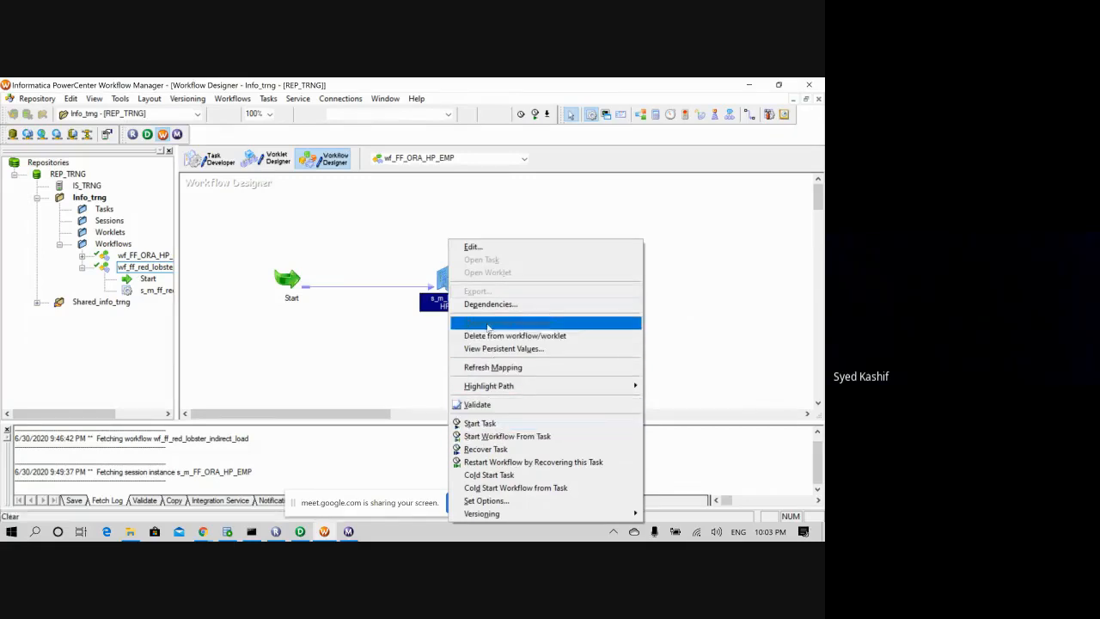
{"action": "left_click", "coordinate": [491, 367]}
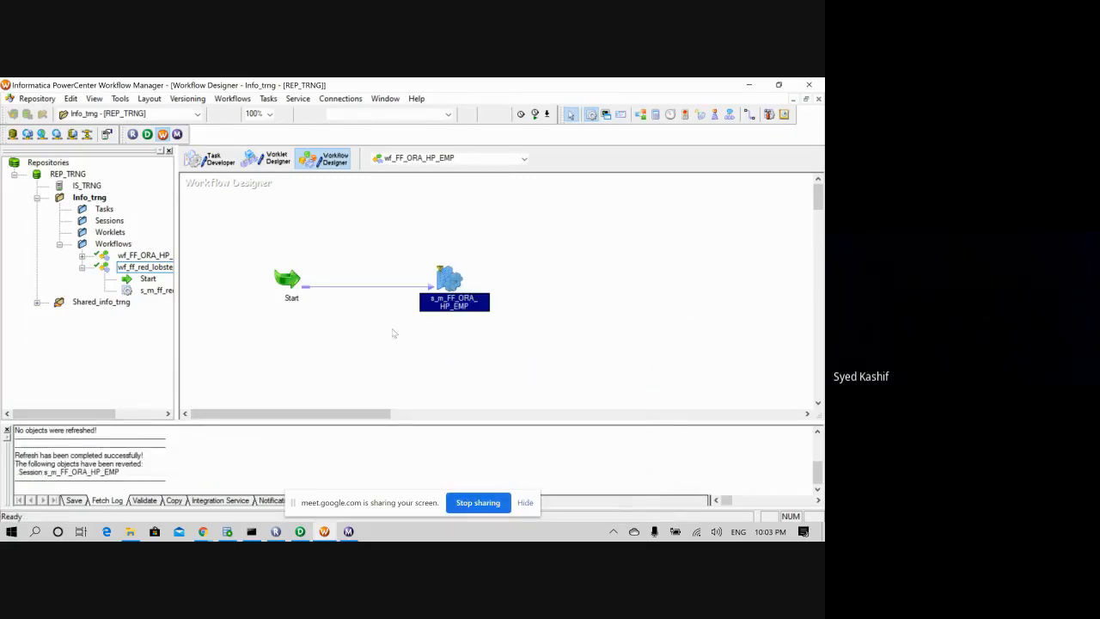
{"action": "key", "text": "ctrl+s"}
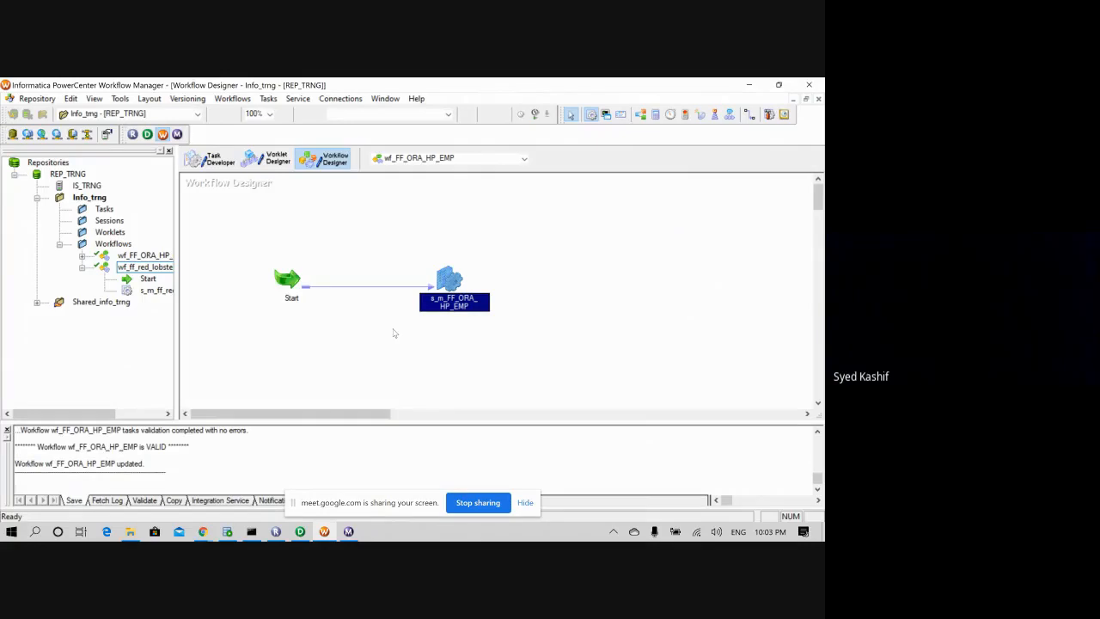
- Run wf_FF_ORA_HP_EMP from its Start task and check it in Workflow Monitor
{"action": "right_click", "coordinate": [290, 286]}
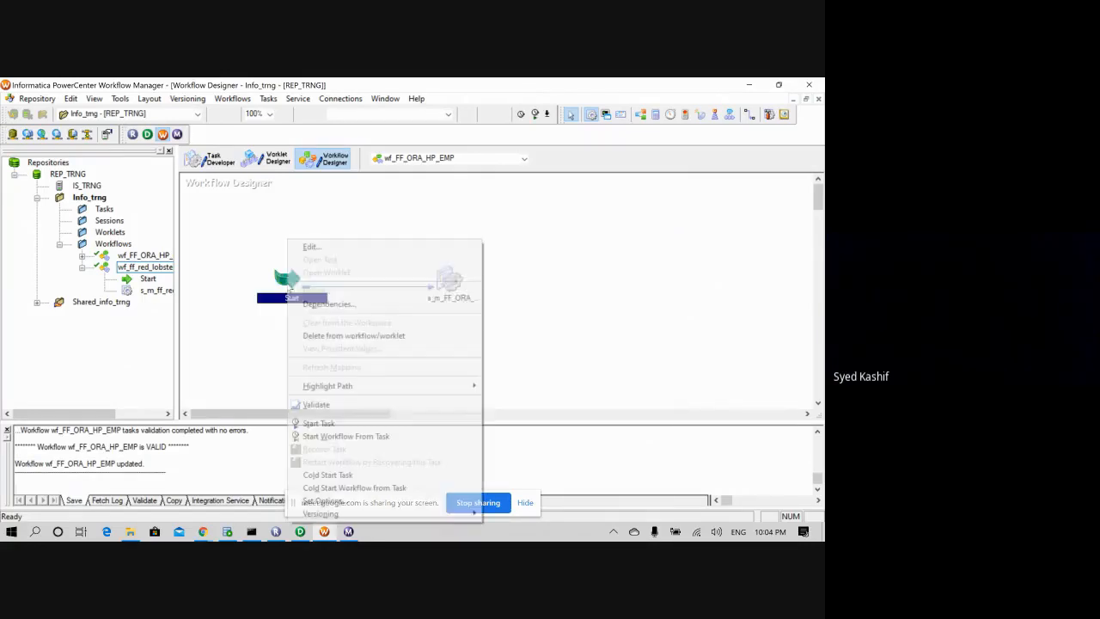
{"action": "left_click", "coordinate": [330, 426]}
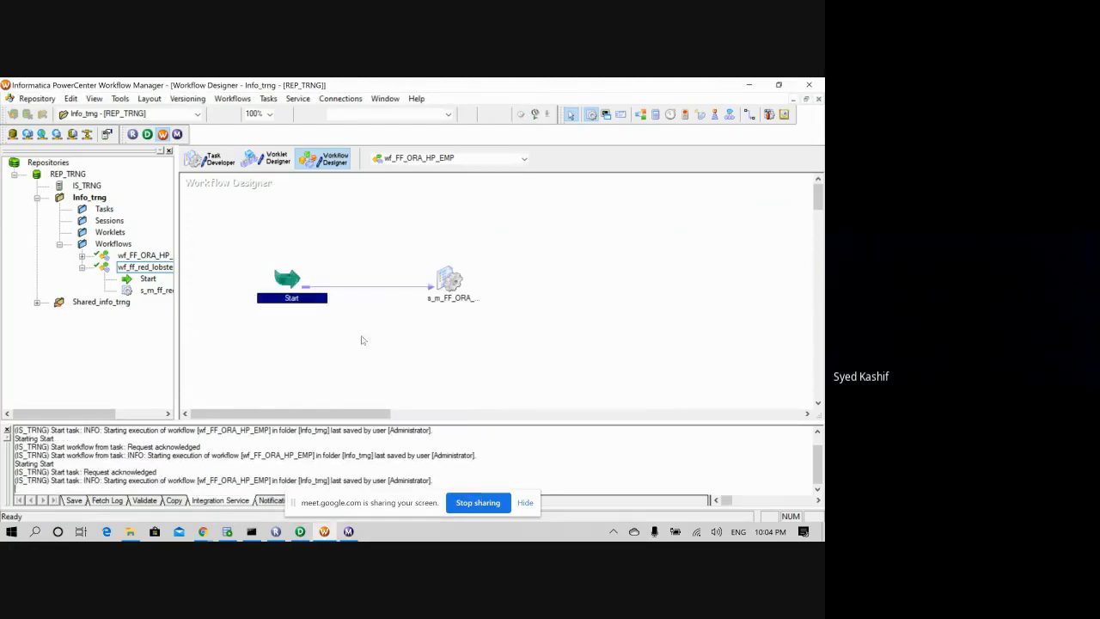
{"action": "left_click", "coordinate": [362, 340]}
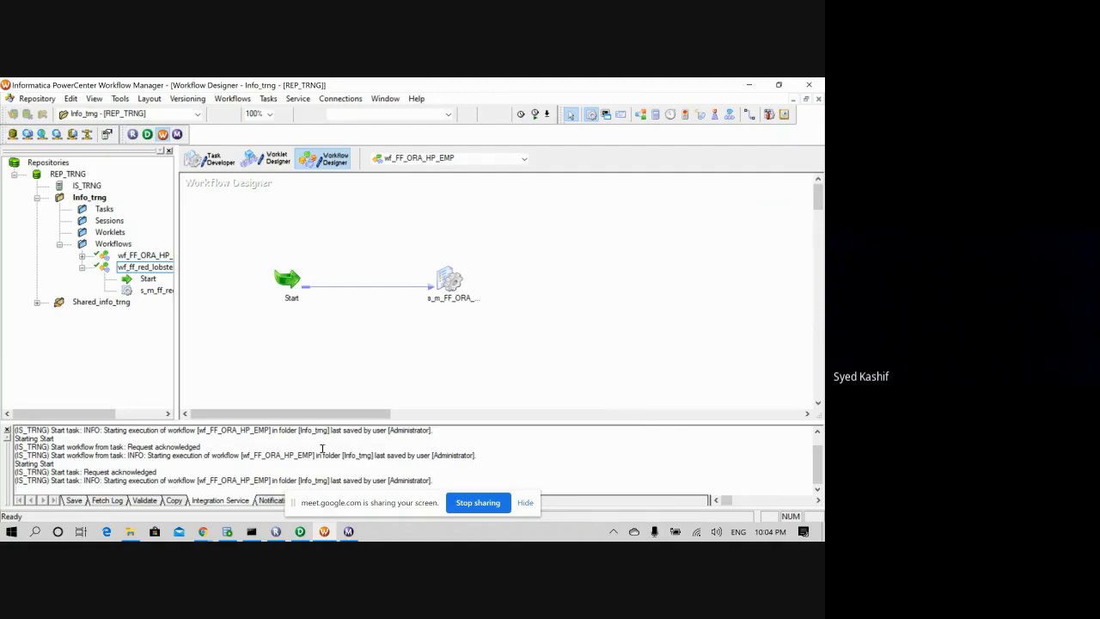
{"action": "left_click", "coordinate": [348, 532]}
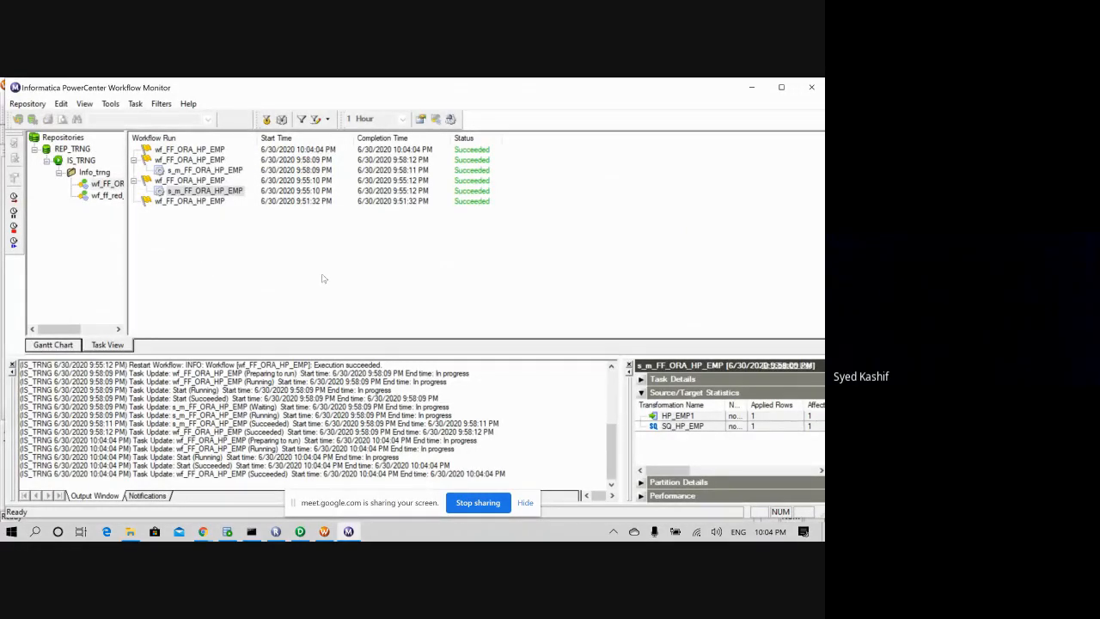
- Inspect the HP_EMP15 target's properties in Designer, then view HP_EMP_1's data in SQL Developer
{"action": "left_click", "coordinate": [300, 531]}
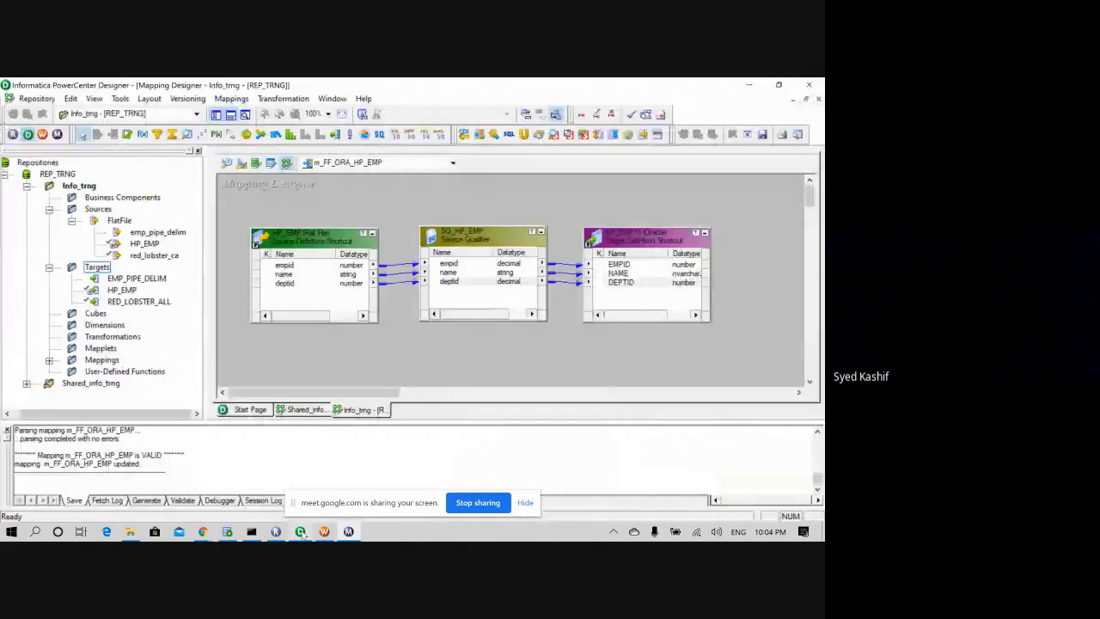
{"action": "left_click", "coordinate": [483, 235]}
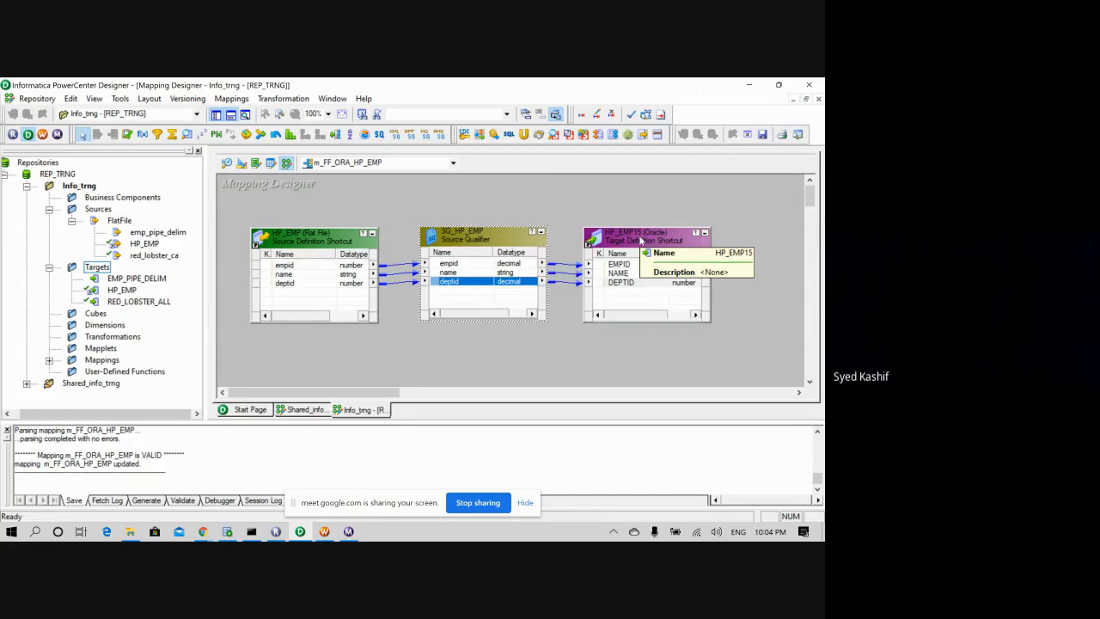
{"action": "double_click", "coordinate": [640, 242]}
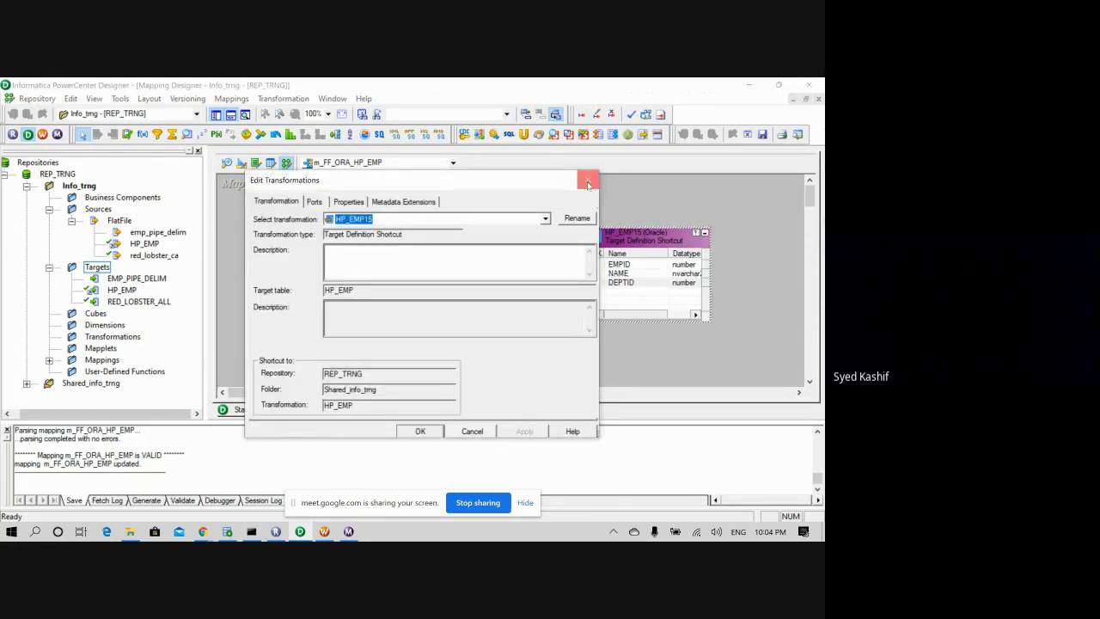
{"action": "left_click", "coordinate": [588, 180]}
{"action": "left_click", "coordinate": [231, 533]}
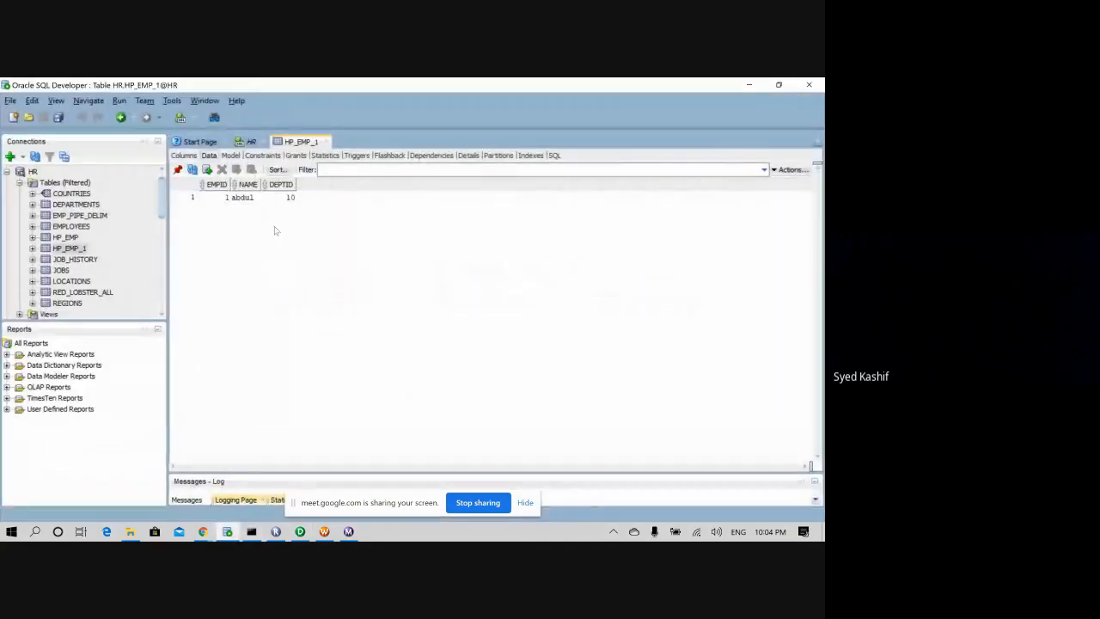
- Add and run 'drop table HP_EMP_1' in the HR worksheet
{"action": "left_click", "coordinate": [250, 141]}
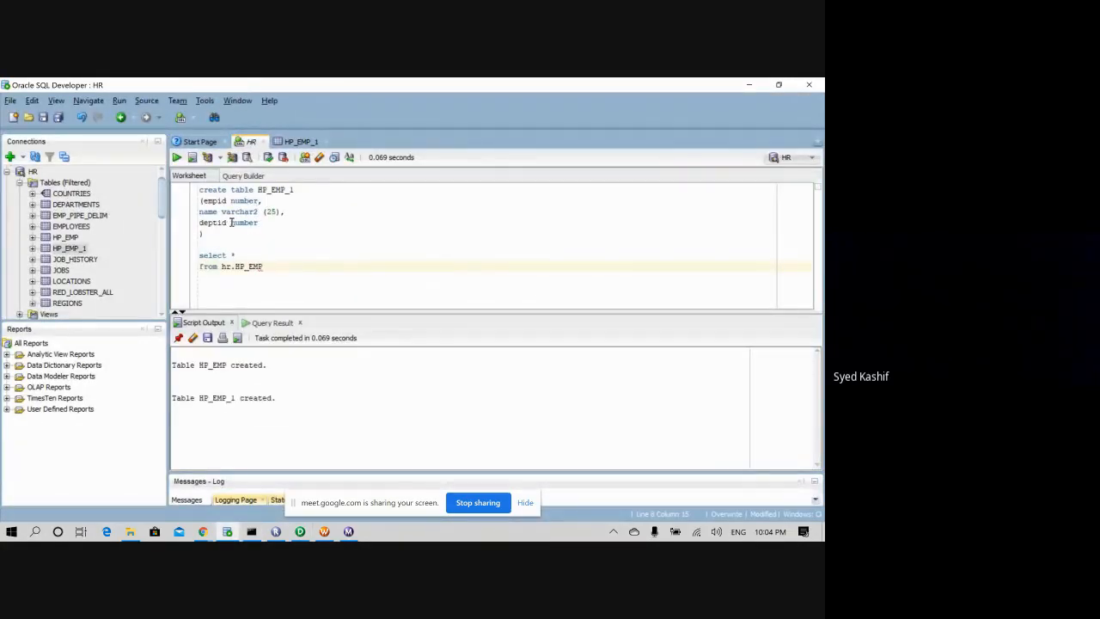
{"action": "left_click", "coordinate": [200, 255]}
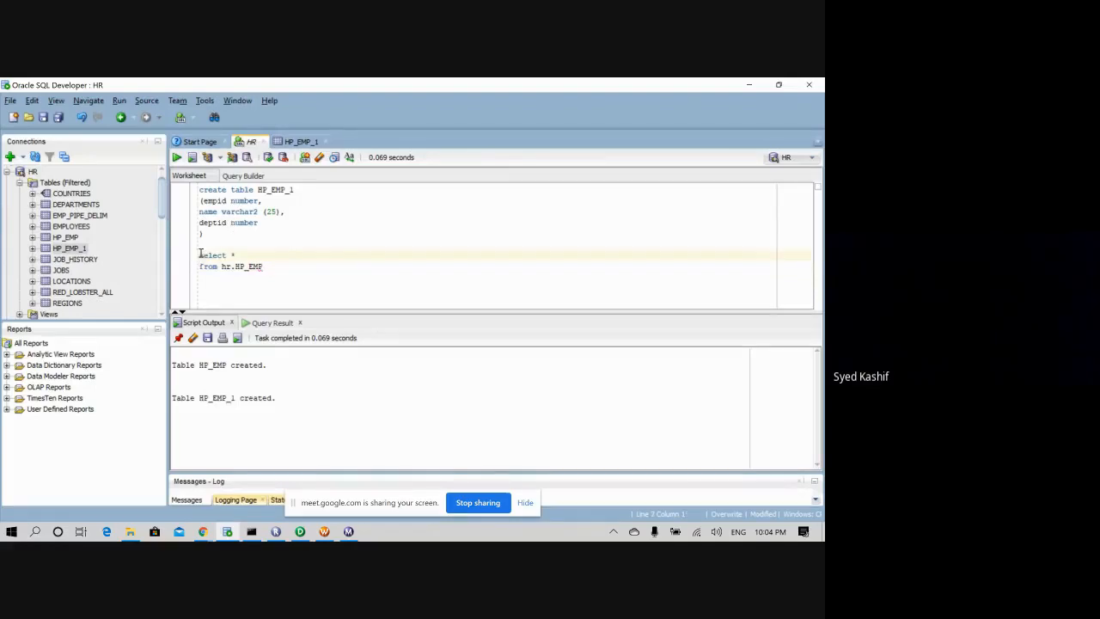
{"action": "left_click", "coordinate": [273, 266]}
{"action": "key", "text": "Return"}
{"action": "key", "text": "Return"}
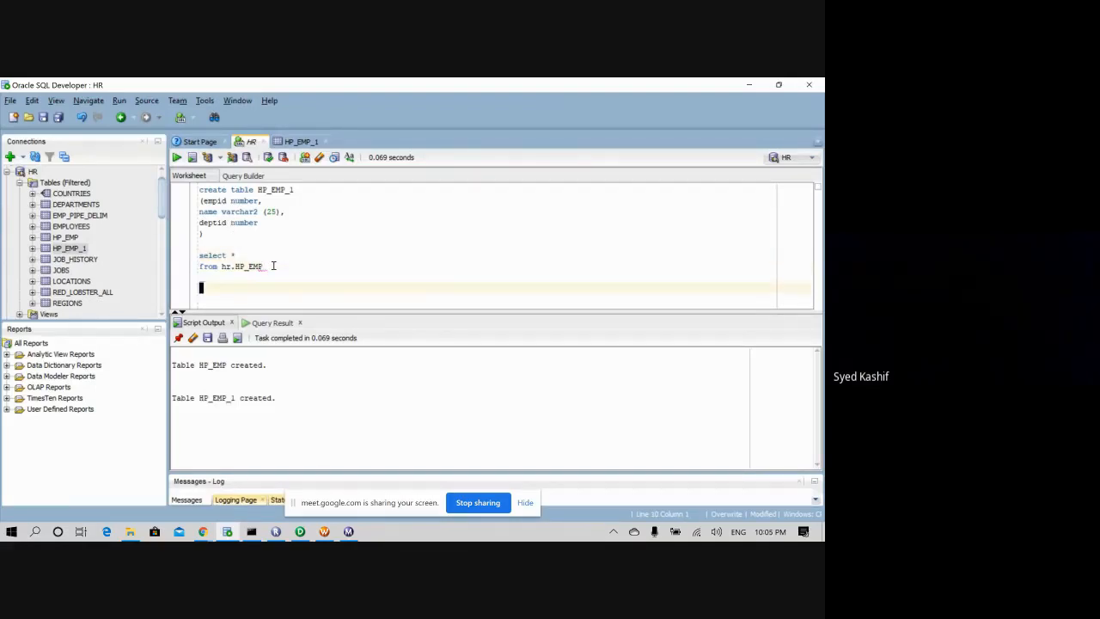
{"action": "type", "text": "drop table HP_EMP"}
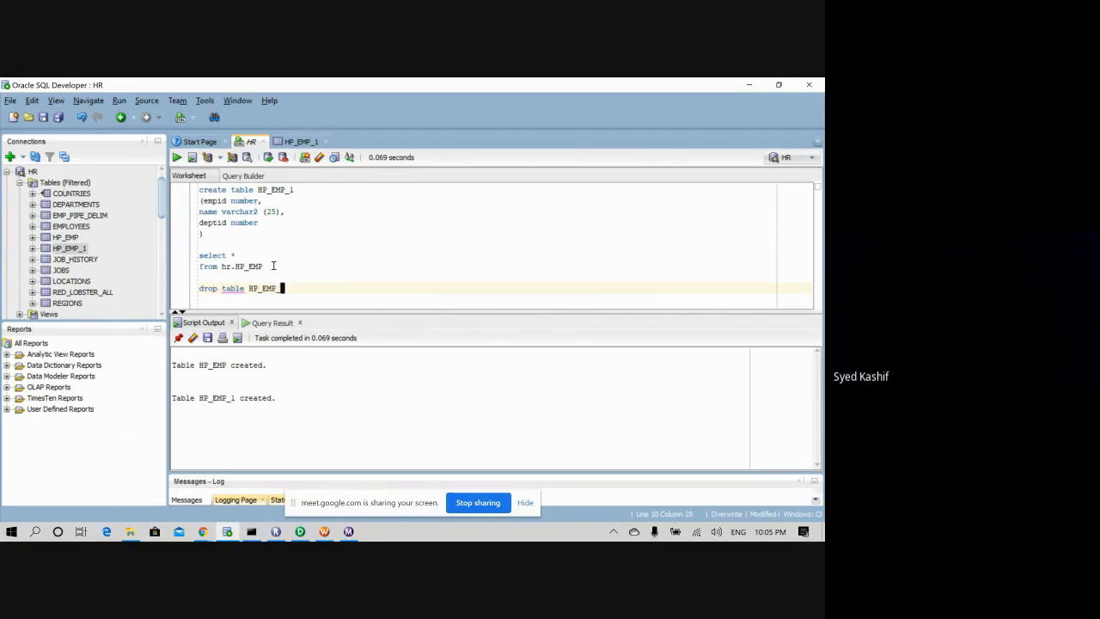
{"action": "type", "text": "_1"}
{"action": "left_click_drag", "start_coordinate": [289, 289], "coordinate": [200, 291]}
{"action": "left_click", "coordinate": [176, 157]}
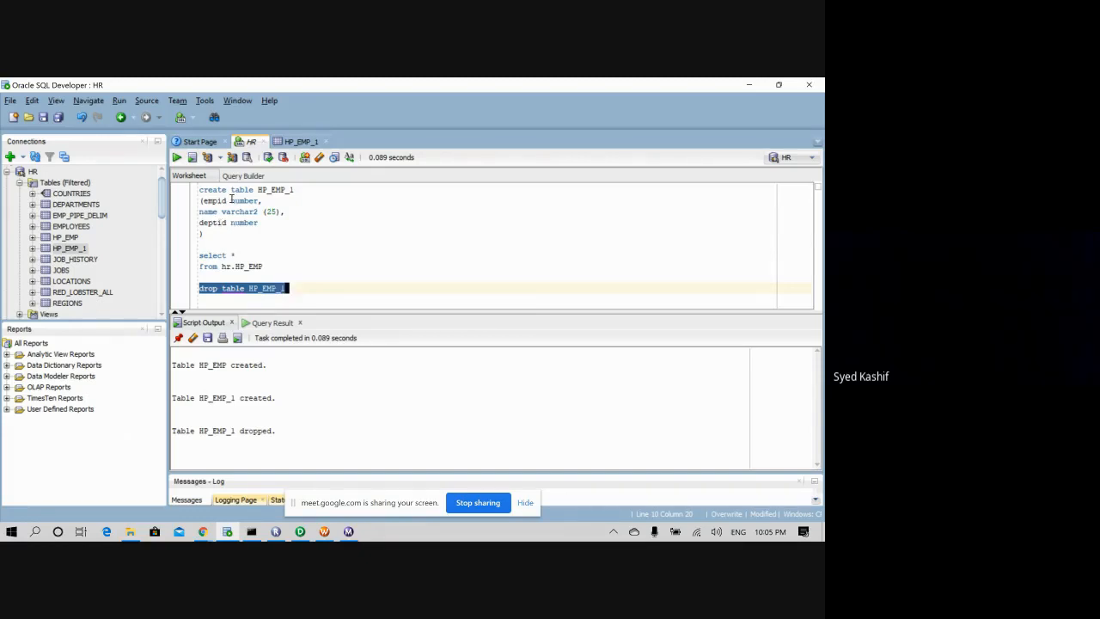
- Change EMPID's datatype from number to varchar2(10) and run the CREATE TABLE statement
{"action": "left_click_drag", "start_coordinate": [230, 200], "coordinate": [260, 200]}
{"action": "key", "text": "BackSpace"}
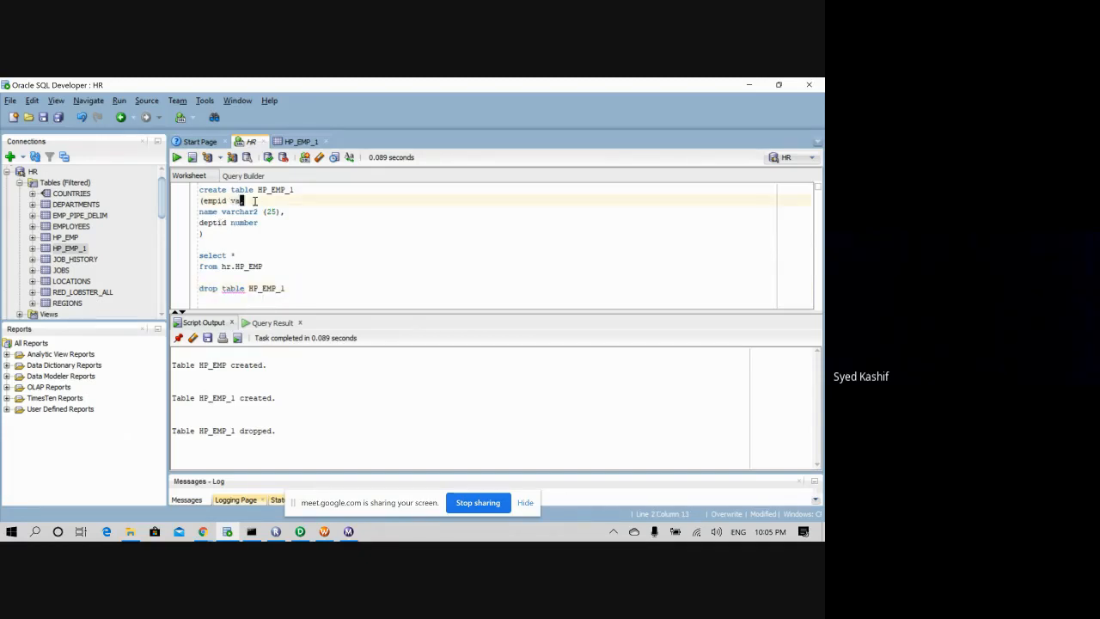
{"action": "type", "text": "varchar2"}
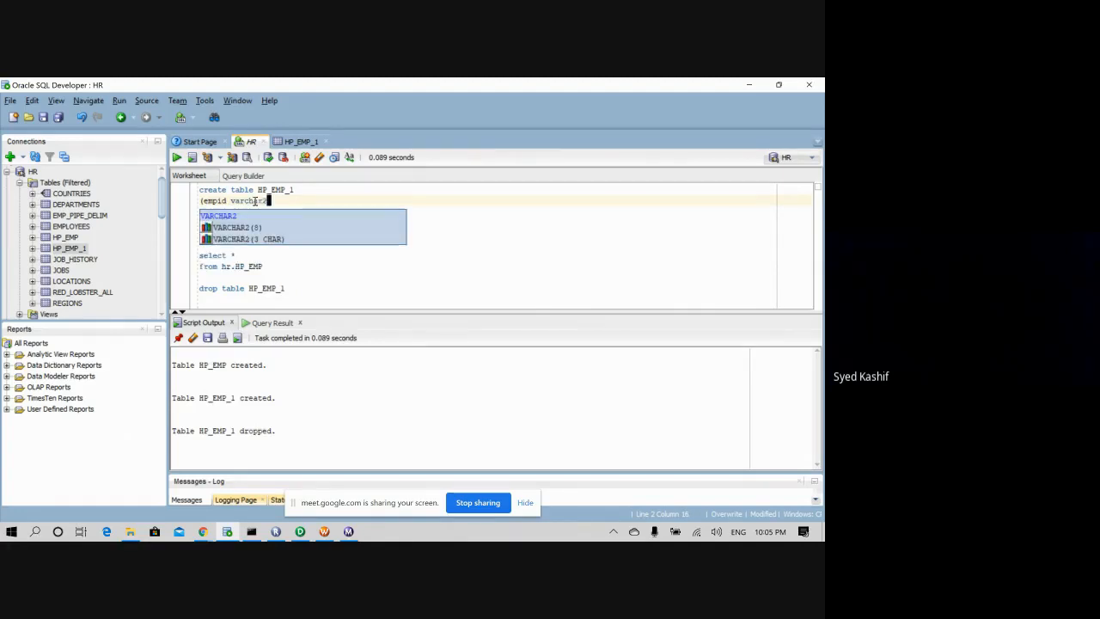
{"action": "type", "text": "(1"}
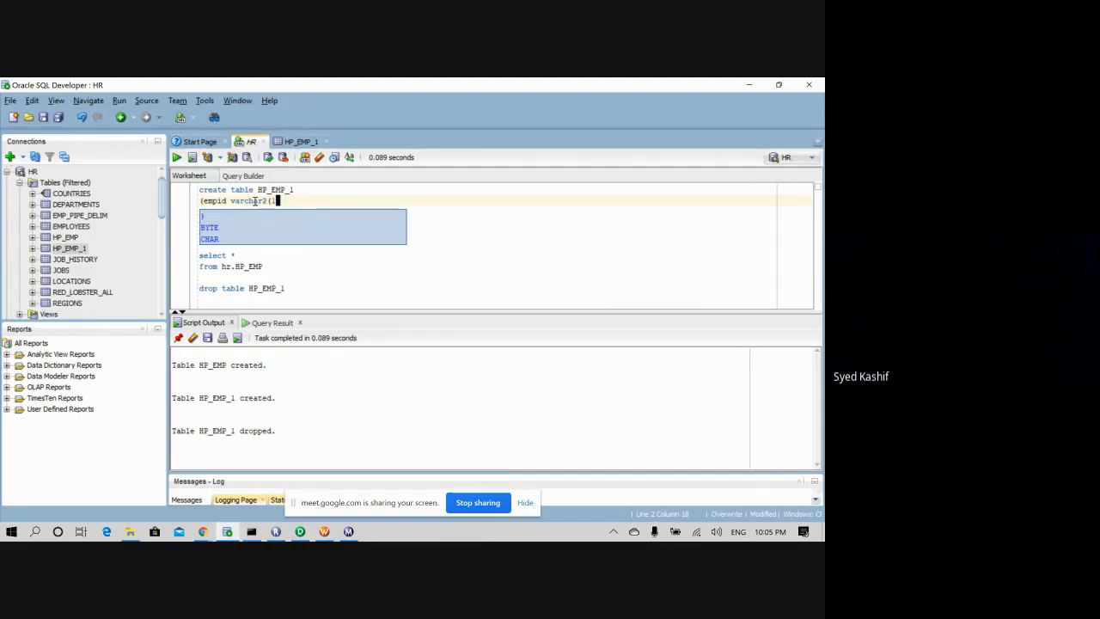
{"action": "key", "text": "Escape"}
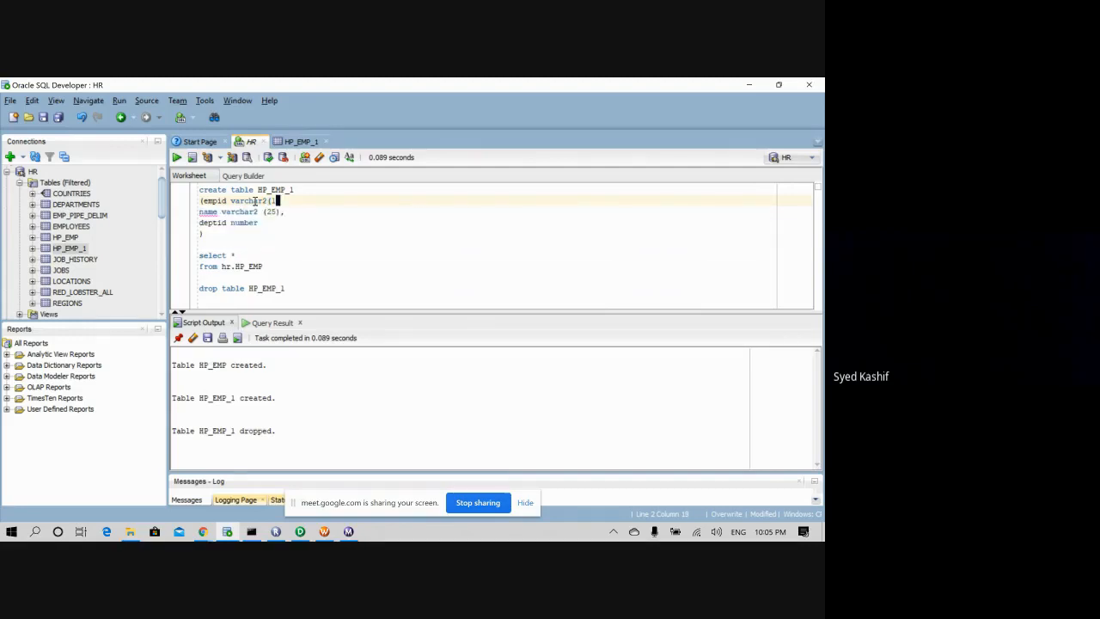
{"action": "type", "text": "0"}
{"action": "type", "text": ")"}
{"action": "type", "text": ","}
{"action": "left_click_drag", "start_coordinate": [206, 233], "coordinate": [197, 188]}
{"action": "left_click", "coordinate": [177, 158]}
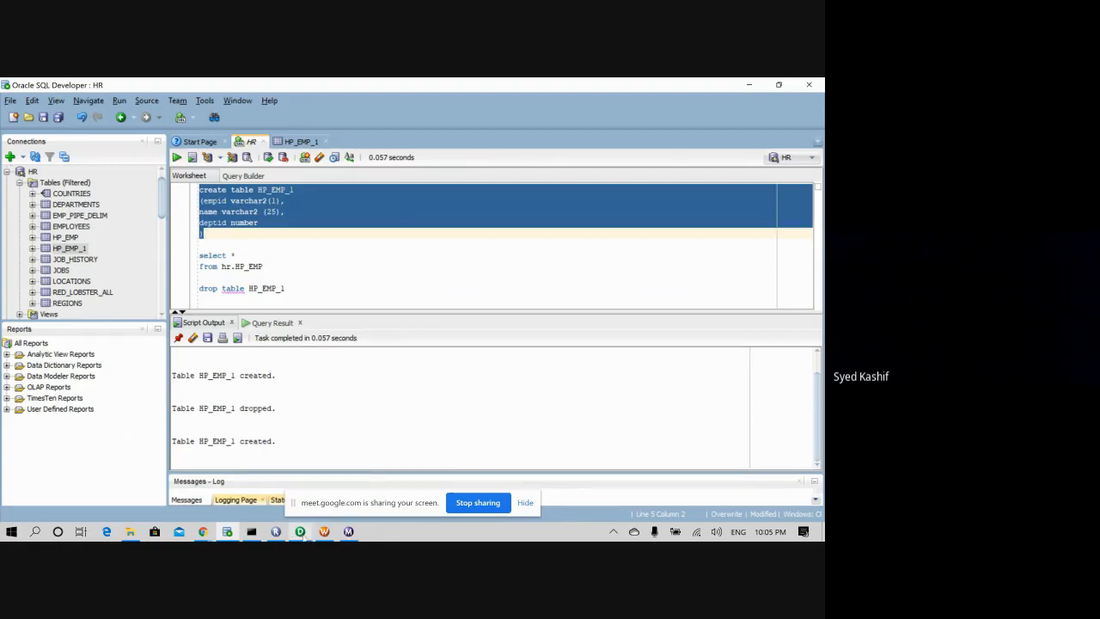
{"action": "left_click", "coordinate": [348, 532]}
{"action": "left_click", "coordinate": [324, 532]}
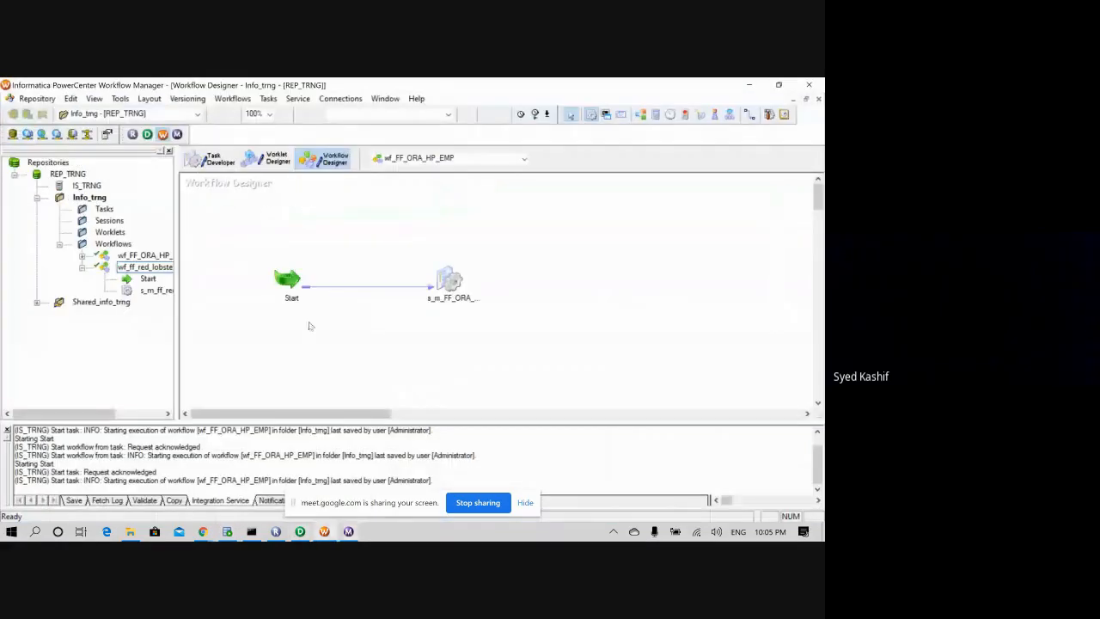
- Rerun wf_FF_ORA_HP_EMP from the Start task, check Workflow Monitor, then return to SQL Developer
{"action": "left_click", "coordinate": [292, 282]}
{"action": "right_click", "coordinate": [292, 282]}
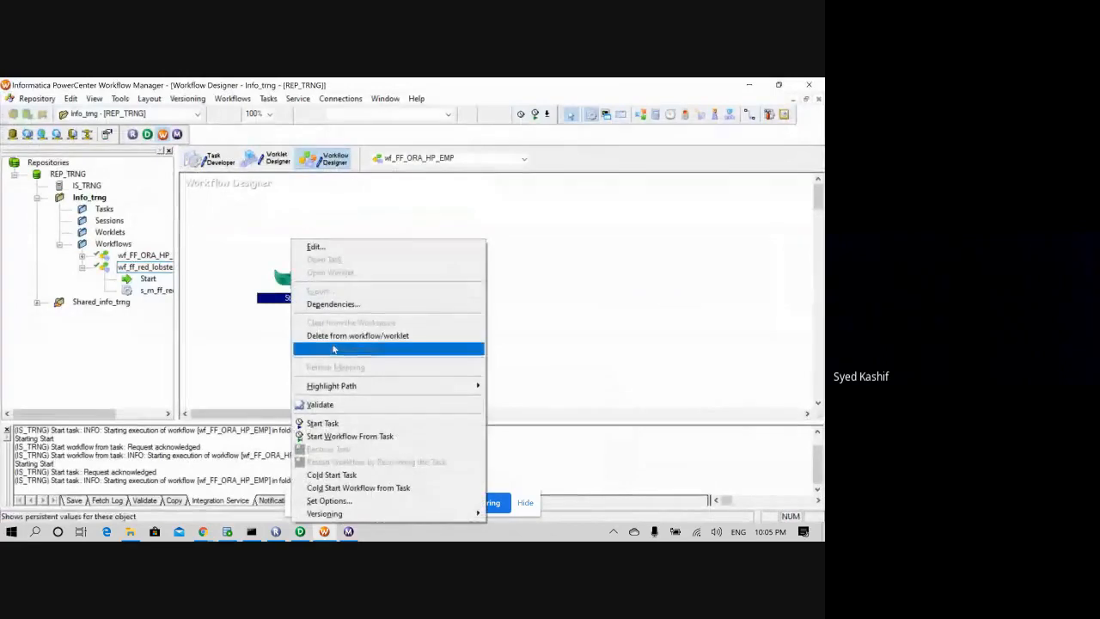
{"action": "left_click", "coordinate": [335, 423]}
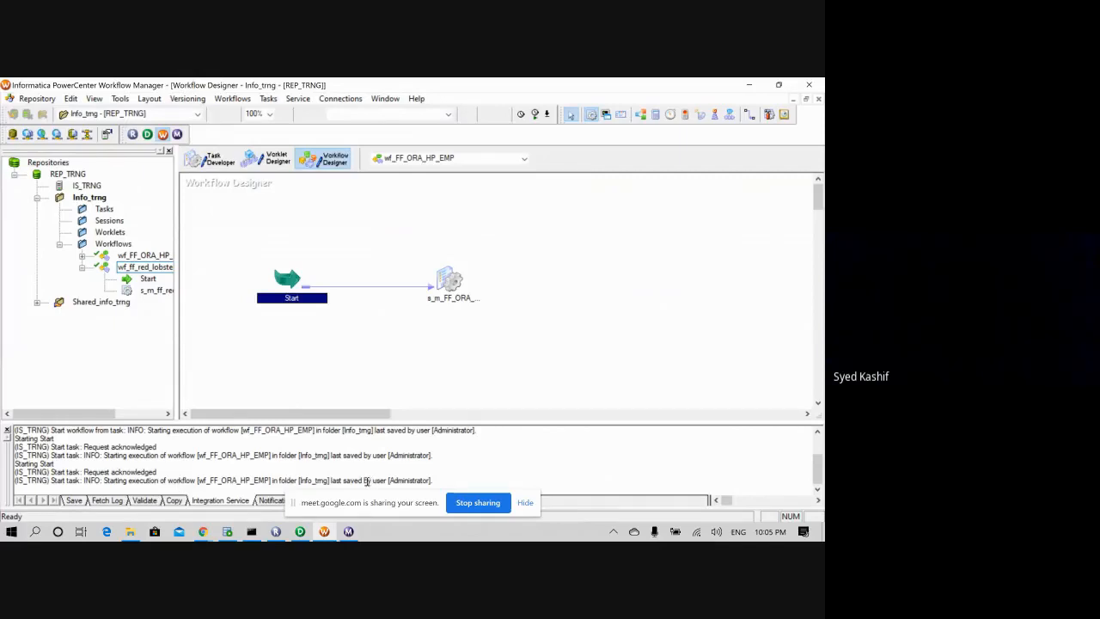
{"action": "left_click", "coordinate": [348, 531]}
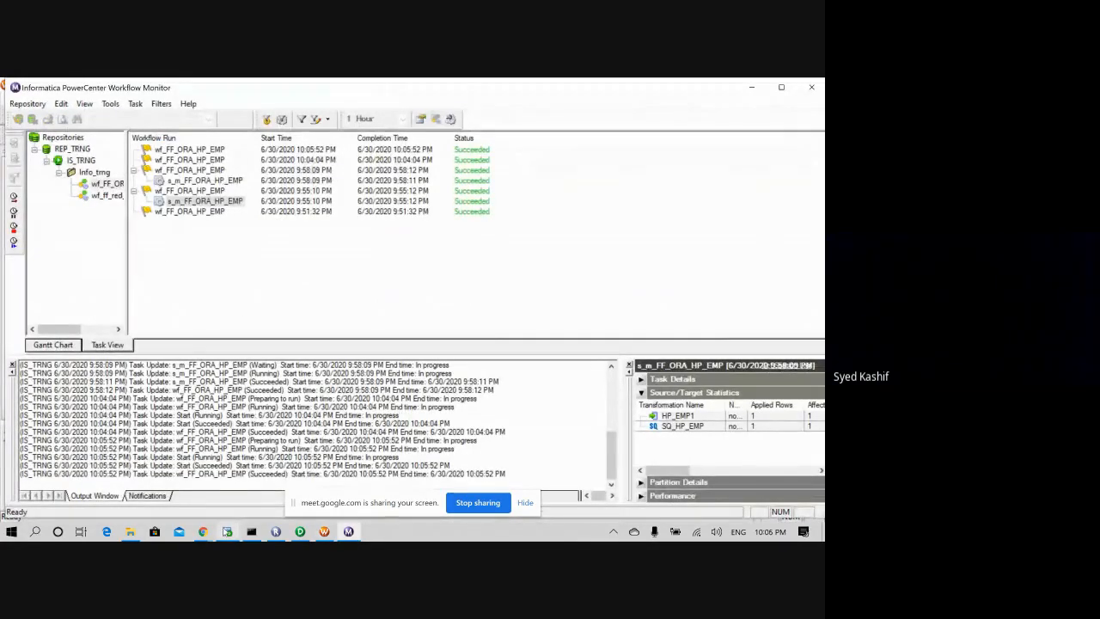
{"action": "mouse_move", "coordinate": [226, 533]}
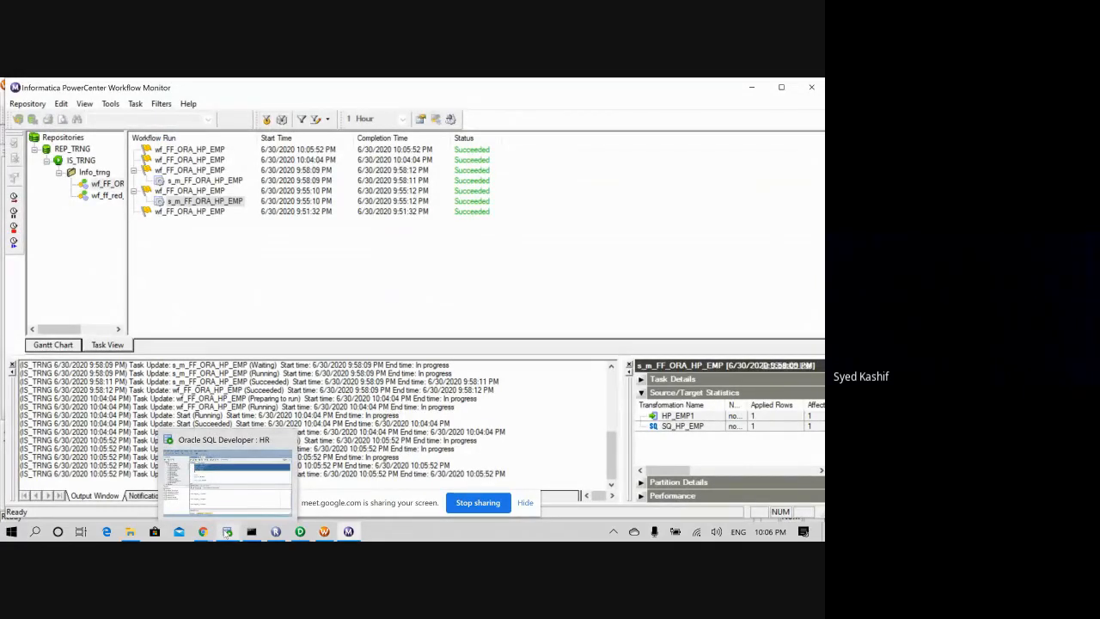
{"action": "left_click", "coordinate": [227, 530]}
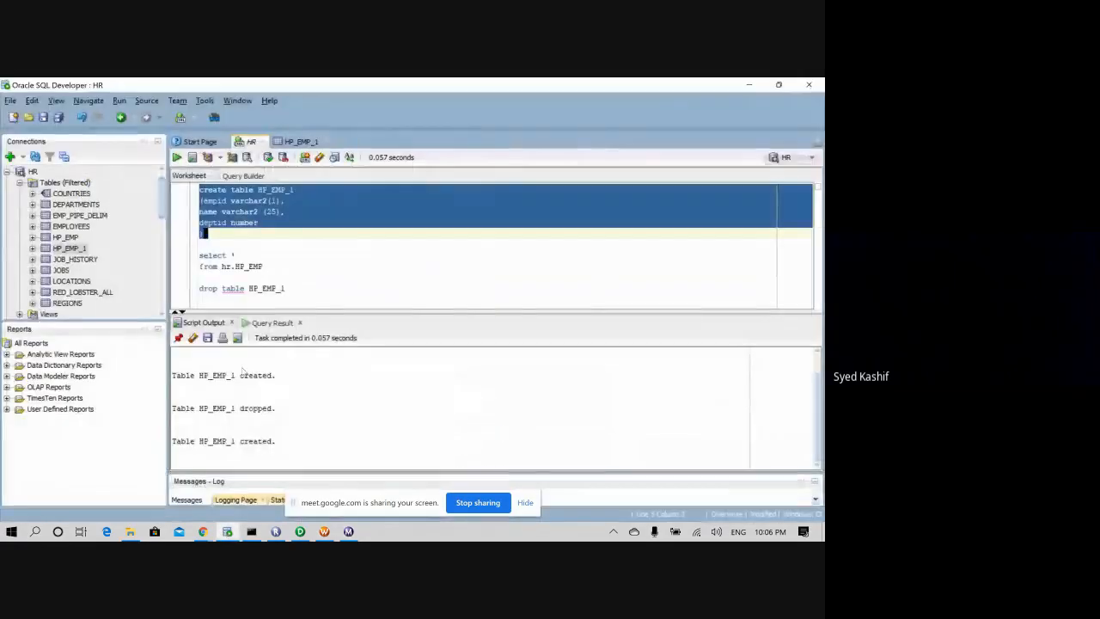
- Change the query's table to hr.HP_EMP_1 and run it, getting no rows
{"action": "left_click", "coordinate": [251, 238]}
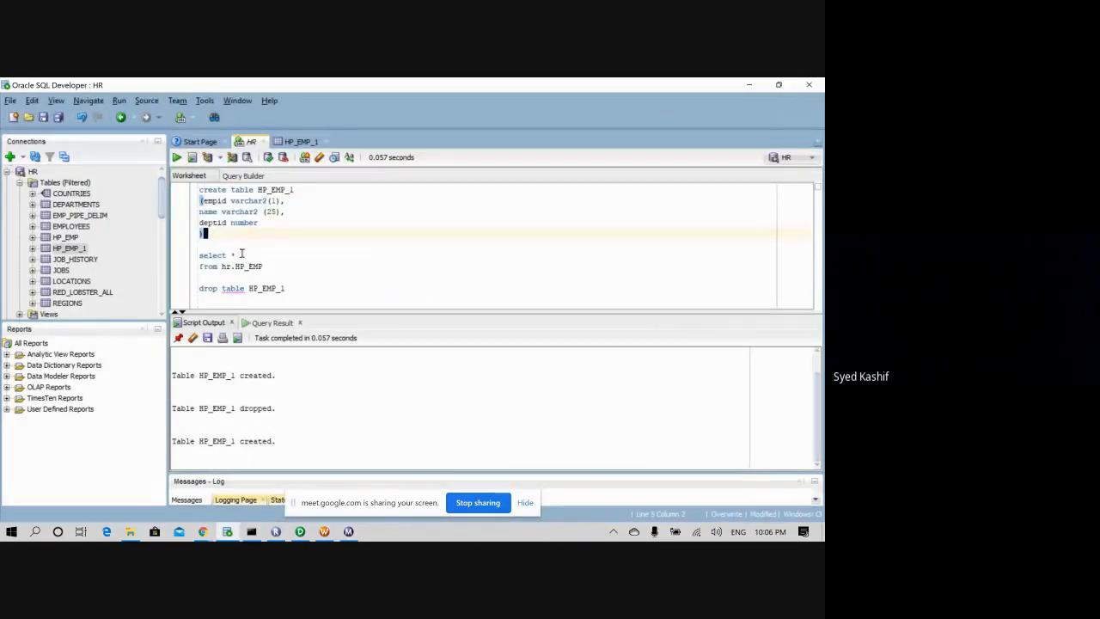
{"action": "left_click", "coordinate": [263, 266]}
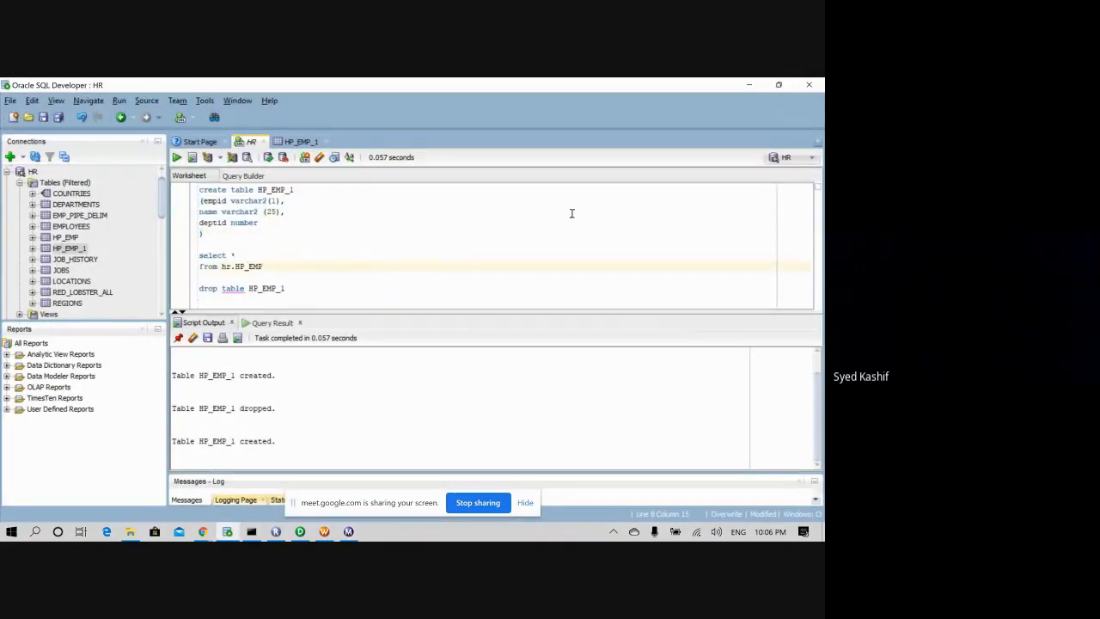
{"action": "type", "text": "_1"}
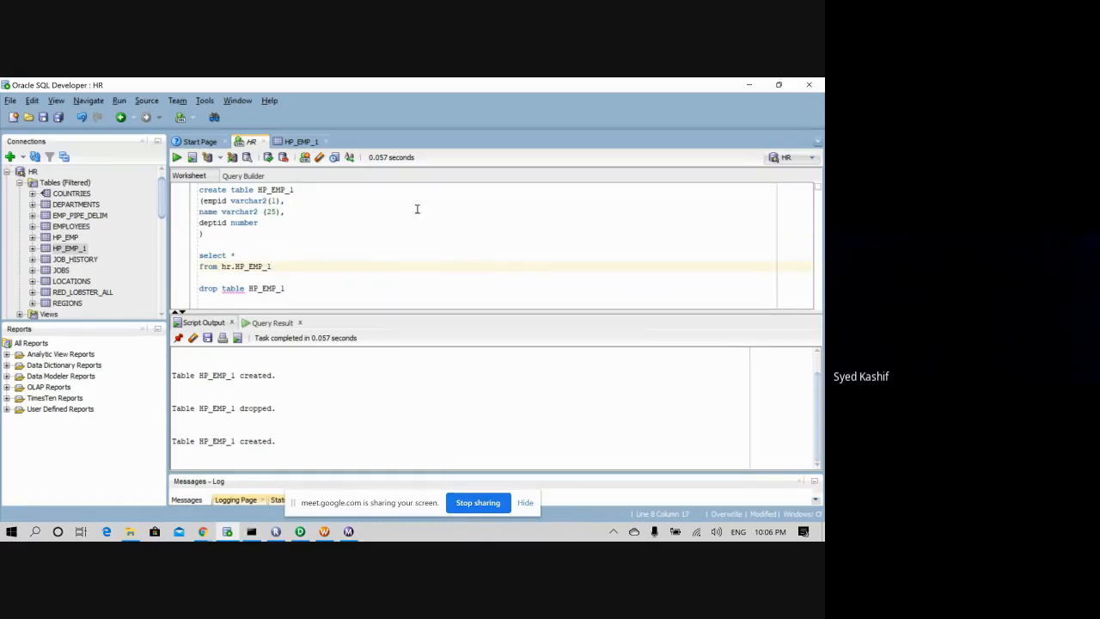
{"action": "left_click_drag", "start_coordinate": [274, 267], "coordinate": [199, 255]}
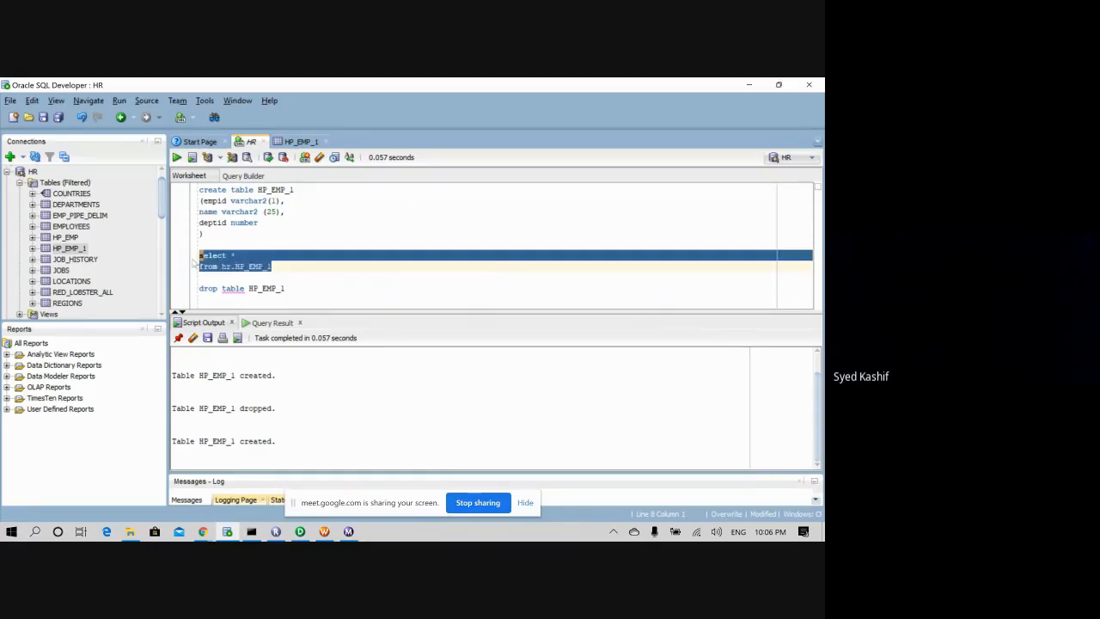
{"action": "left_click", "coordinate": [177, 157]}
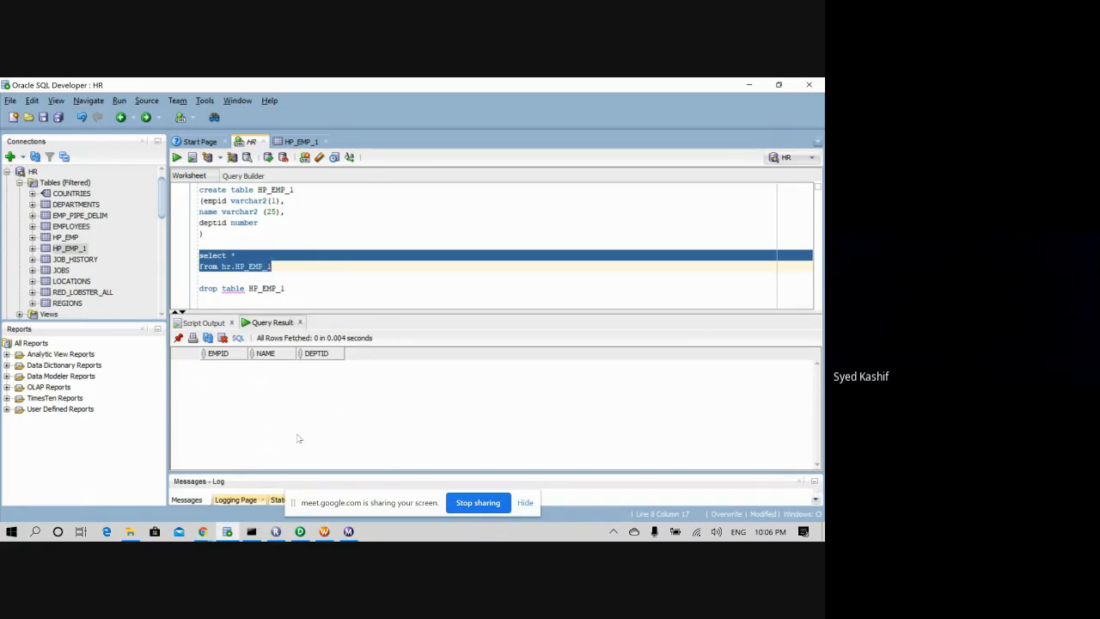
{"action": "left_click", "coordinate": [350, 532]}
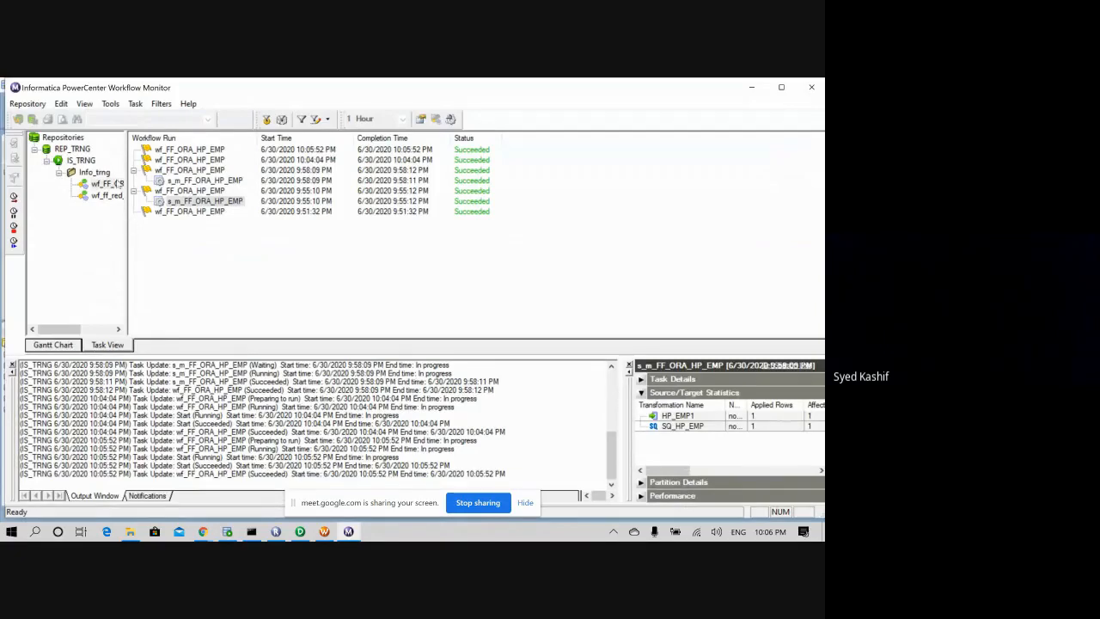
- Restart wf_FF_ORA_HP_EMP from the Monitor navigator, then return to the SQL Developer worksheet
{"action": "right_click", "coordinate": [110, 186]}
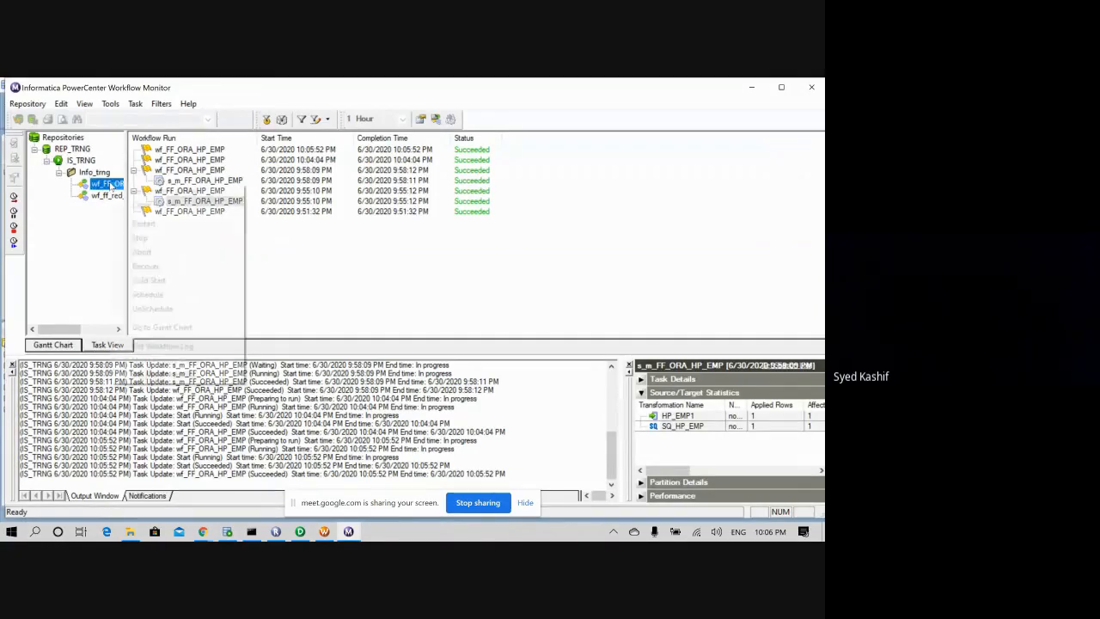
{"action": "left_click", "coordinate": [144, 223]}
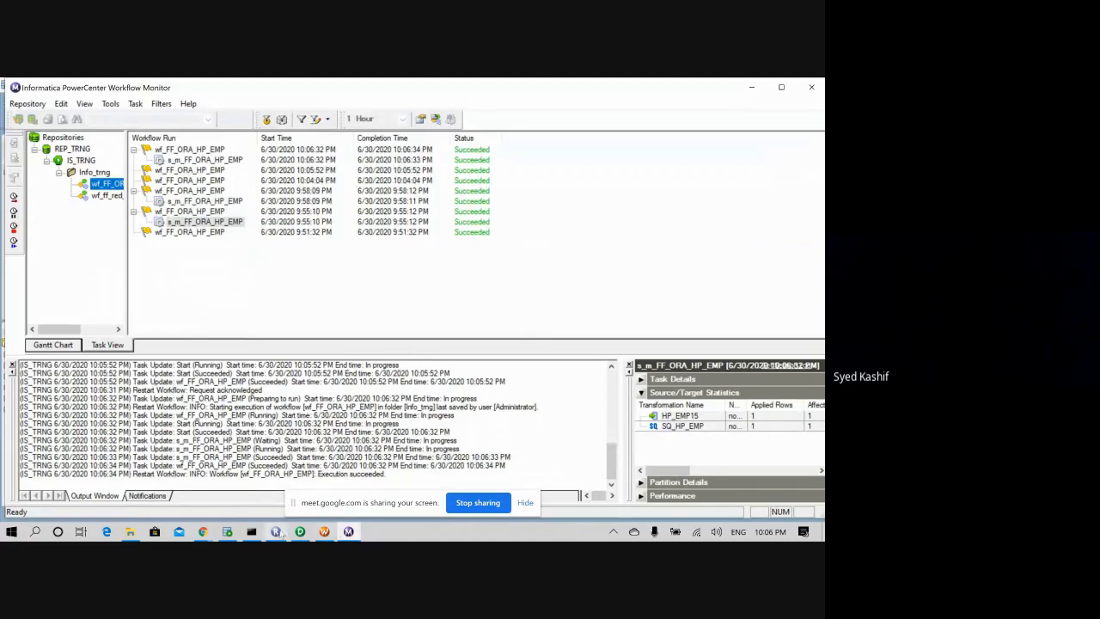
{"action": "left_click", "coordinate": [227, 531]}
{"action": "left_click", "coordinate": [273, 267]}
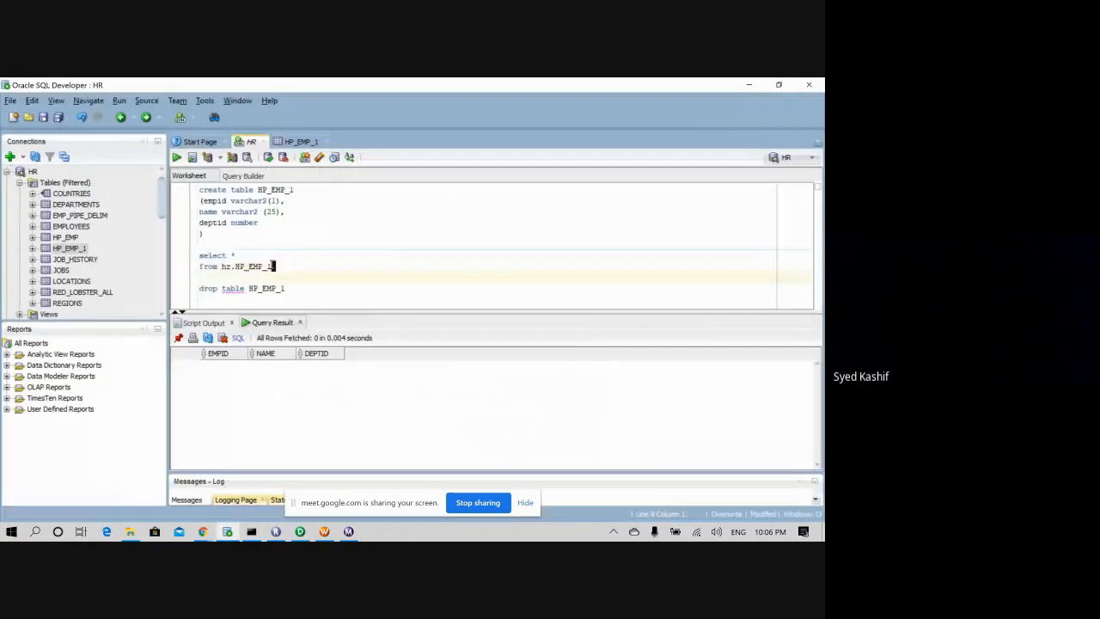
- Rerun the hr.HP_EMP_1 query to fetch the loaded row, then review the table definition's varchar2 columns
{"action": "left_click_drag", "start_coordinate": [273, 267], "coordinate": [192, 256]}
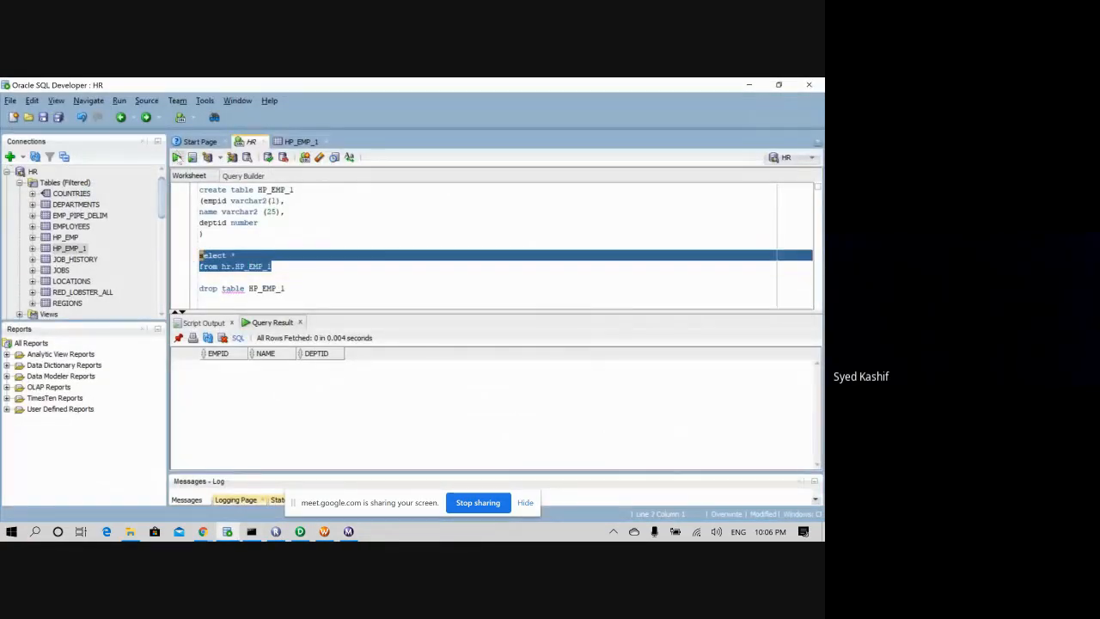
{"action": "left_click", "coordinate": [176, 157]}
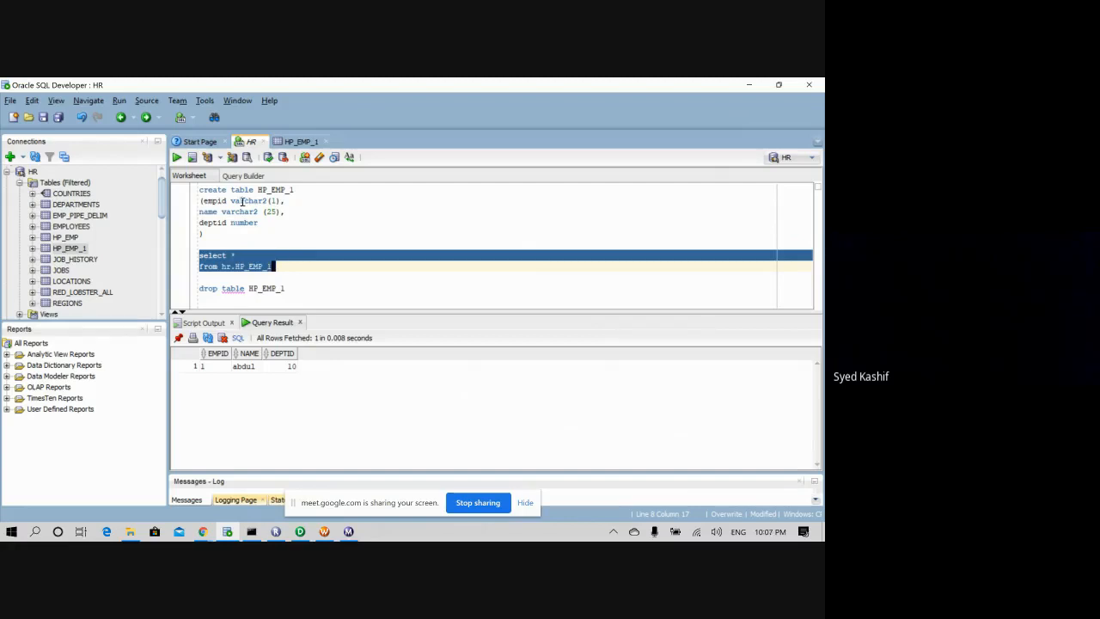
{"action": "left_click_drag", "start_coordinate": [222, 211], "coordinate": [258, 211]}
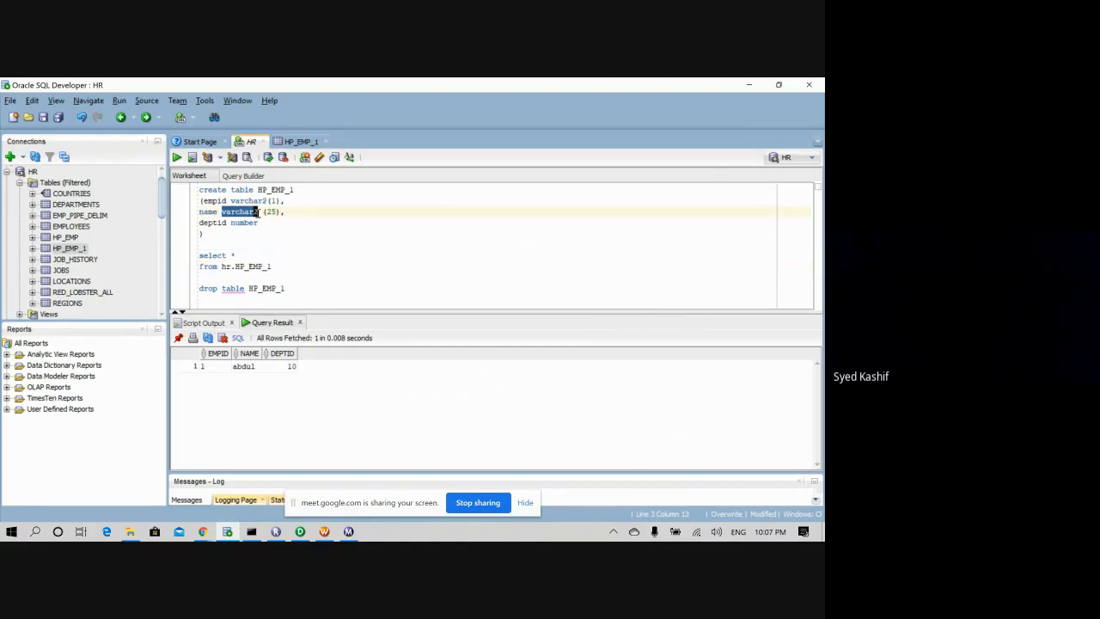
{"action": "left_click", "coordinate": [255, 211]}
{"action": "left_click", "coordinate": [253, 240]}
{"action": "left_click", "coordinate": [249, 231]}
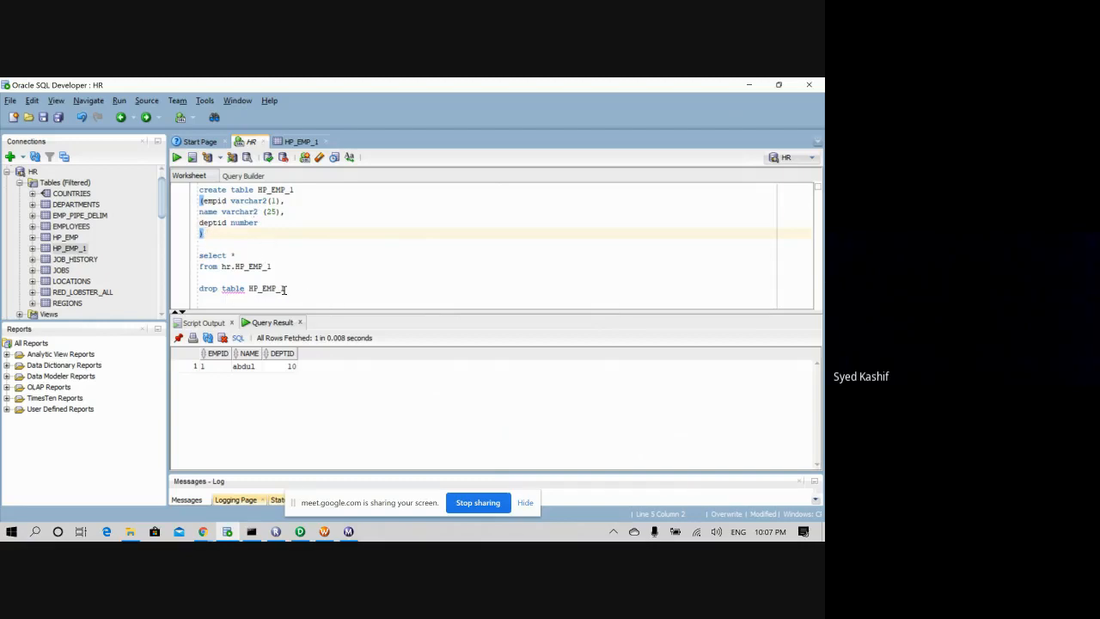
{"action": "left_click", "coordinate": [245, 210]}
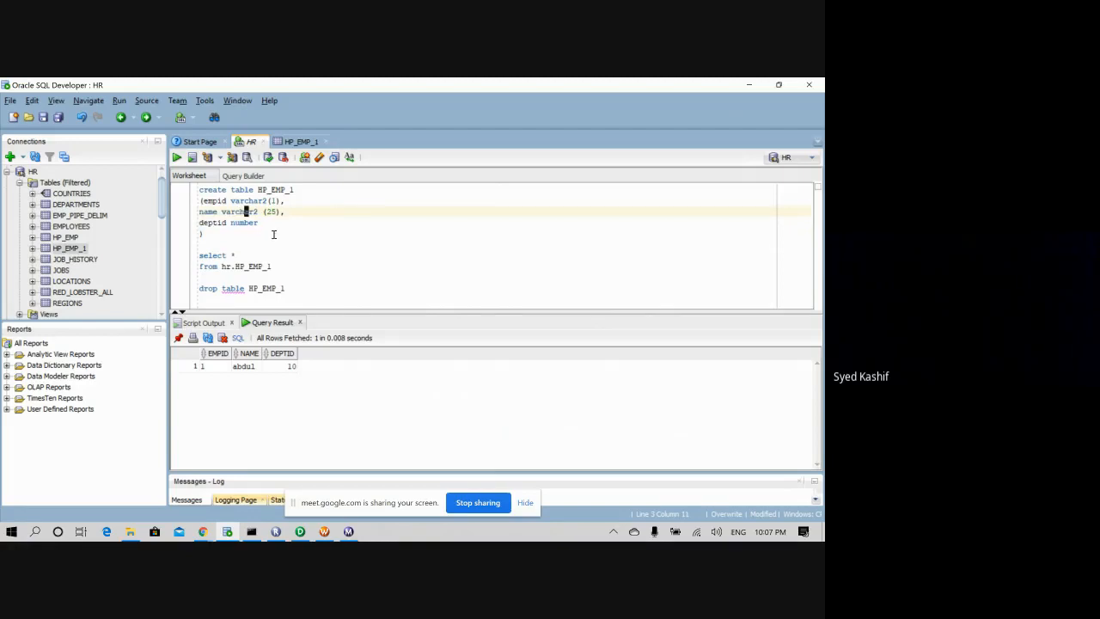
{"action": "left_click", "coordinate": [266, 236]}
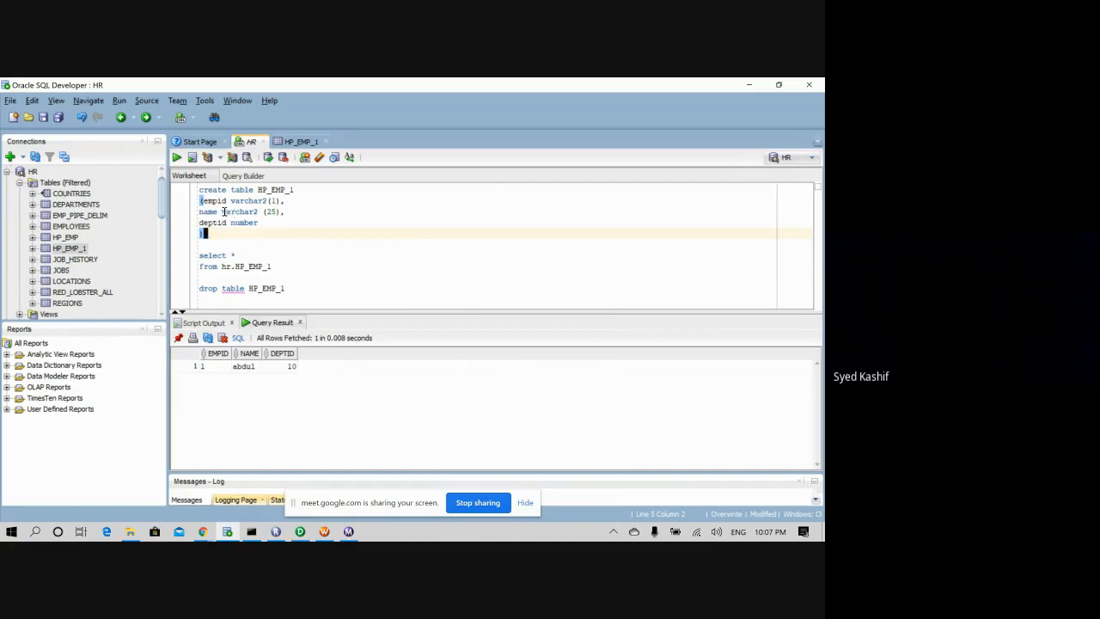
{"action": "left_click_drag", "start_coordinate": [222, 211], "coordinate": [256, 216]}
{"action": "left_click", "coordinate": [258, 212]}
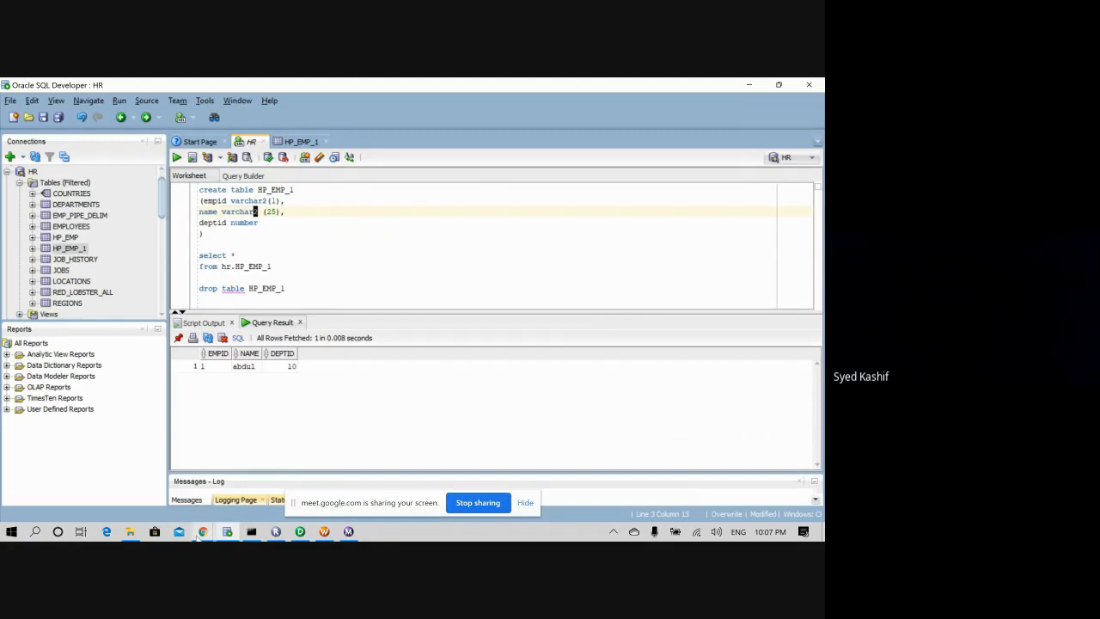
{"action": "left_click", "coordinate": [340, 255]}
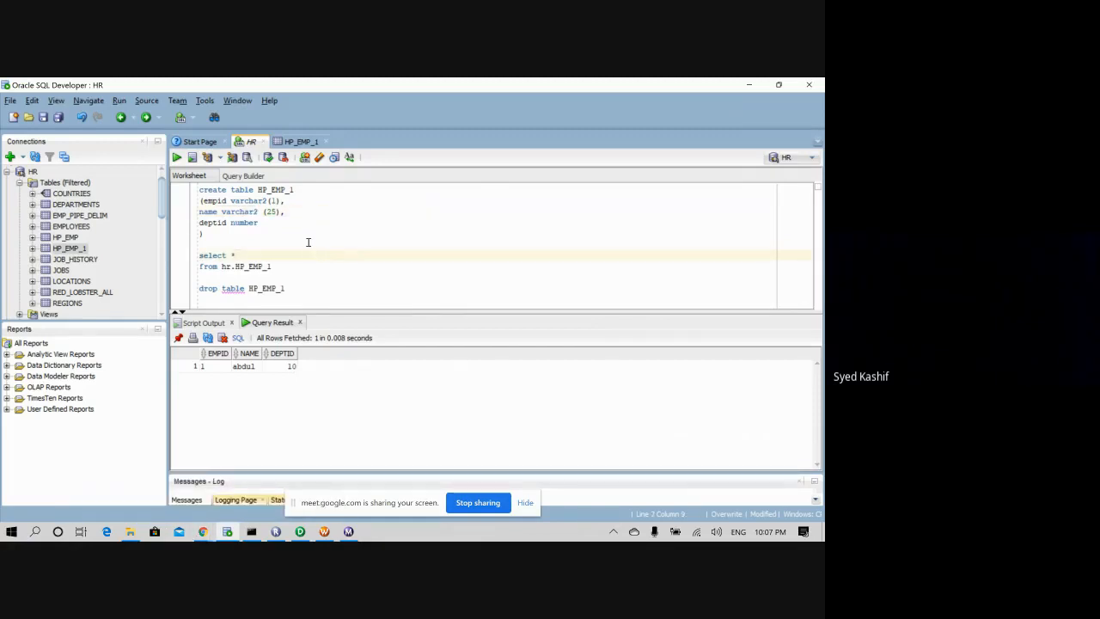
{"action": "left_click", "coordinate": [306, 234]}
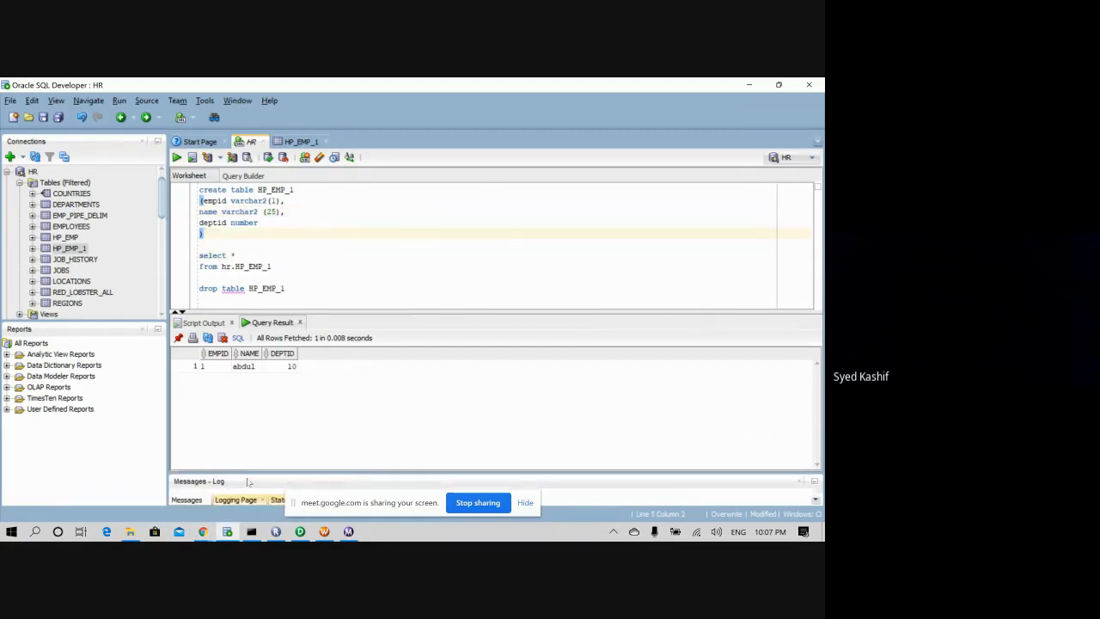
{"action": "mouse_move", "coordinate": [202, 531]}
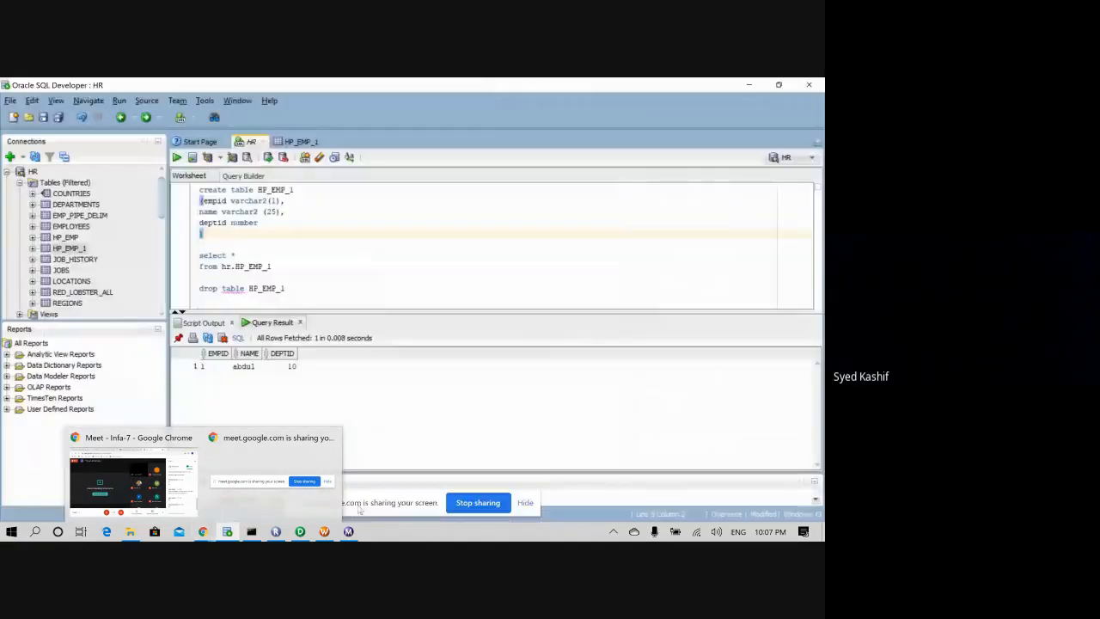
- Restart the wf_FF_ORA_HP_EMP workflow from Workflow Manager and check its run in Workflow Monitor
{"action": "mouse_move", "coordinate": [350, 534]}
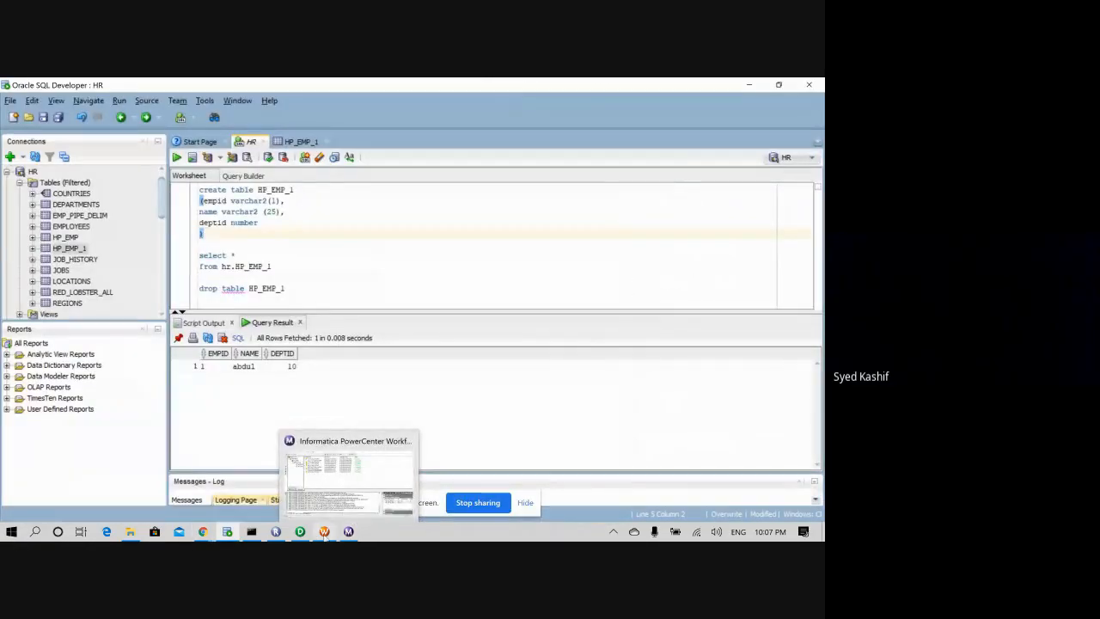
{"action": "left_click", "coordinate": [318, 472]}
{"action": "right_click", "coordinate": [292, 296]}
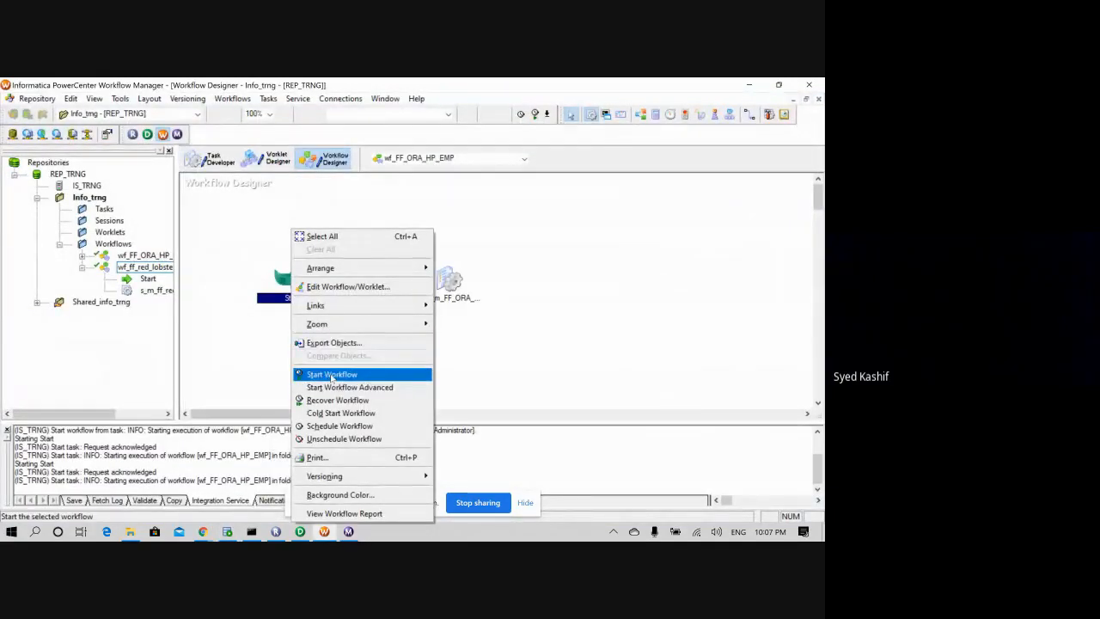
{"action": "left_click", "coordinate": [331, 374]}
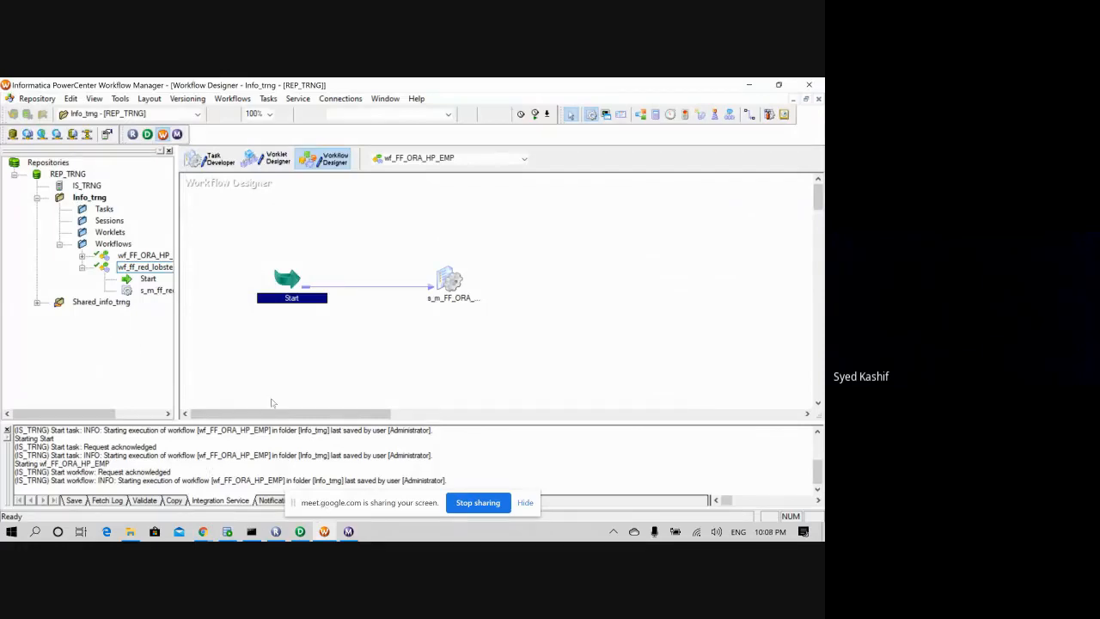
{"action": "left_click", "coordinate": [348, 531]}
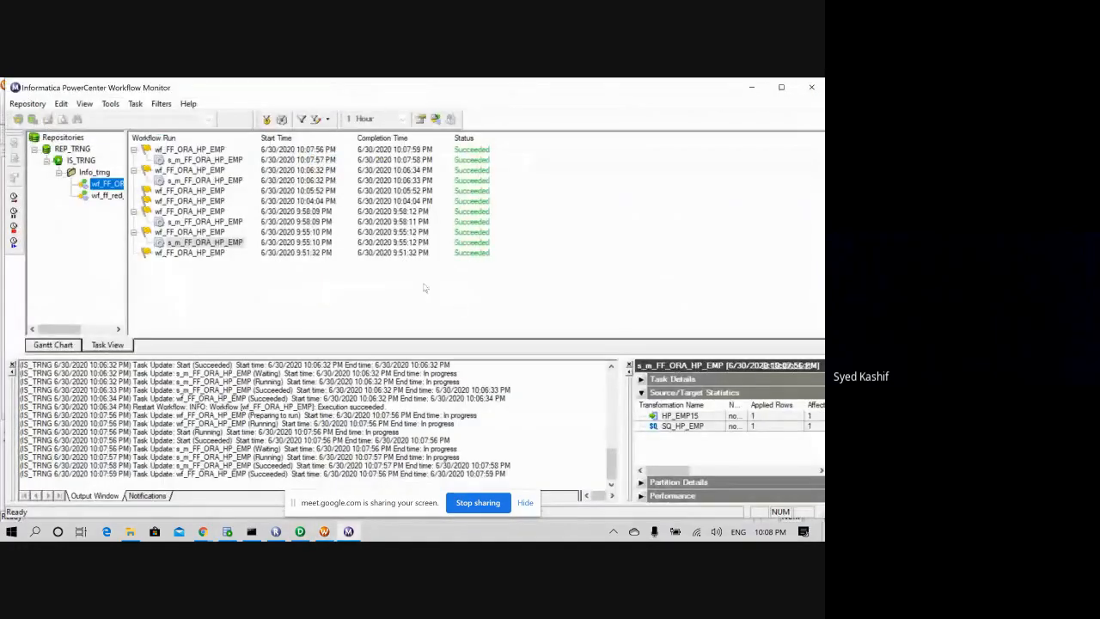
- Back in SQL Developer, rerun the HP_EMP_1 query in the HR worksheet
{"action": "left_click", "coordinate": [227, 531]}
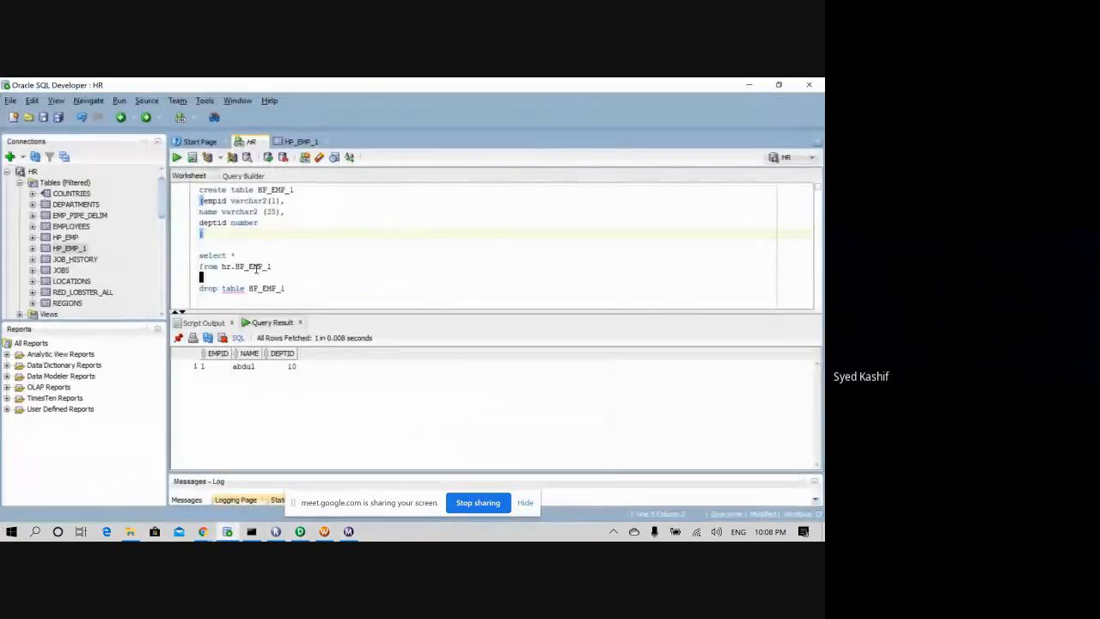
{"action": "left_click_drag", "start_coordinate": [201, 277], "coordinate": [191, 255]}
{"action": "left_click", "coordinate": [176, 157]}
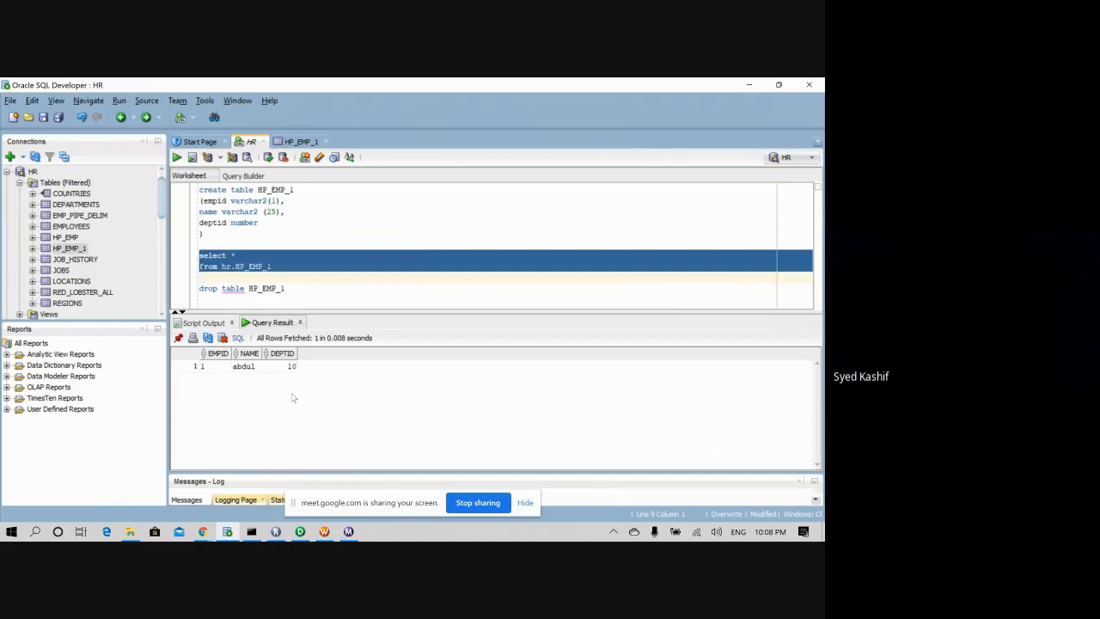
- Run the Start task on its own, verify it in Workflow Monitor, then return to SQL Developer
{"action": "left_click", "coordinate": [323, 535]}
{"action": "right_click", "coordinate": [287, 276]}
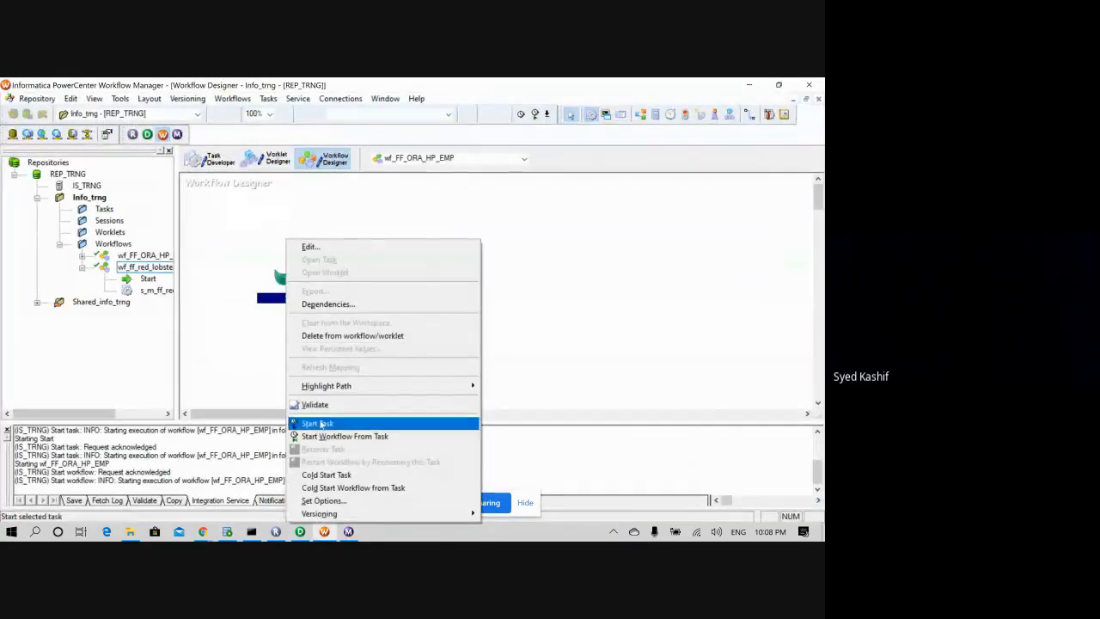
{"action": "left_click", "coordinate": [320, 424]}
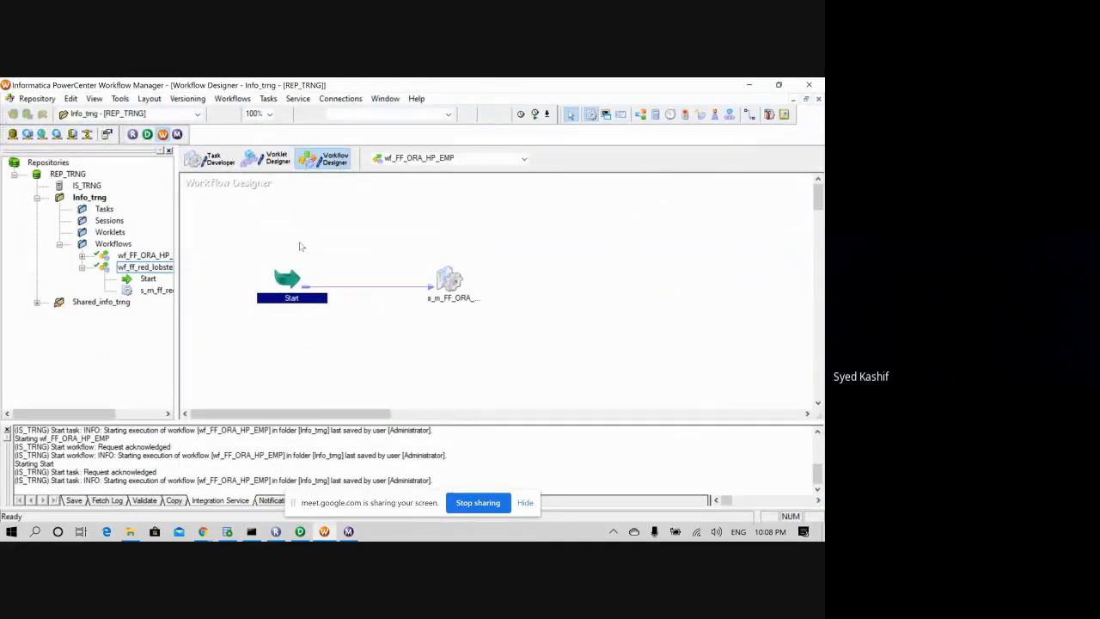
{"action": "left_click", "coordinate": [348, 531]}
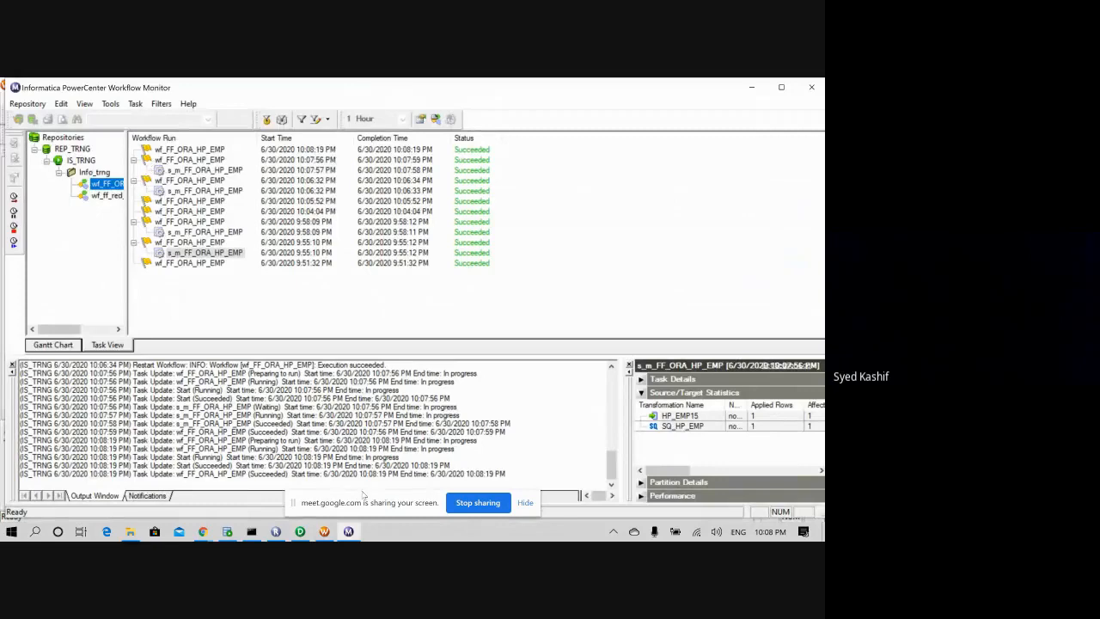
{"action": "left_click", "coordinate": [227, 533]}
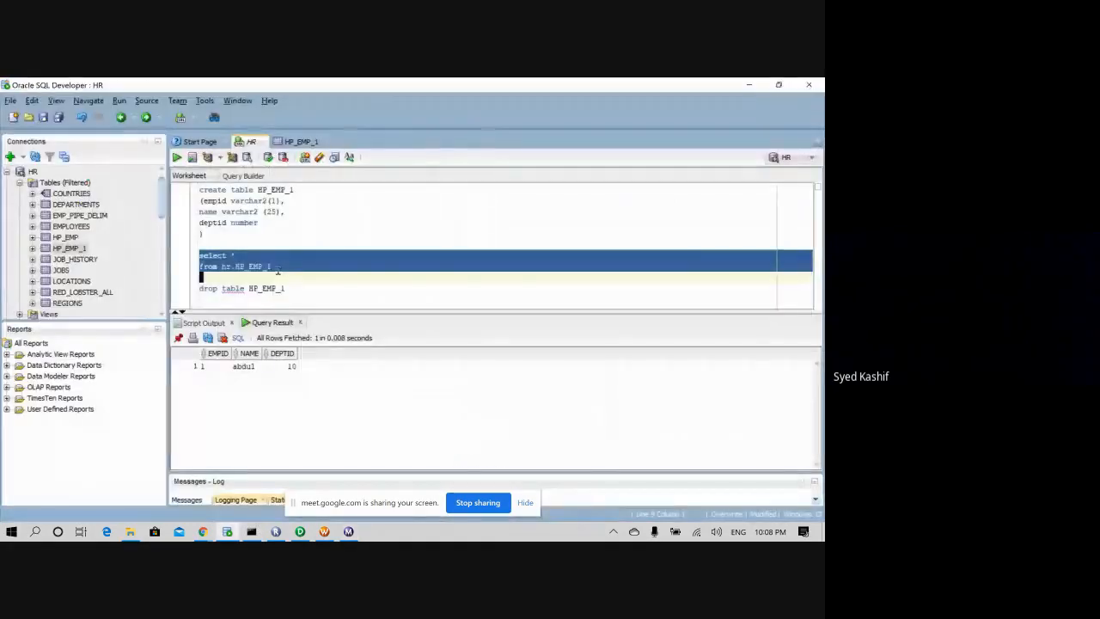
- Re-execute select * from hr.HP_EMP_1, still returning one row with EMPID 1 and DEPTID 10
{"action": "left_click_drag", "start_coordinate": [276, 268], "coordinate": [188, 259]}
{"action": "left_click", "coordinate": [177, 158]}
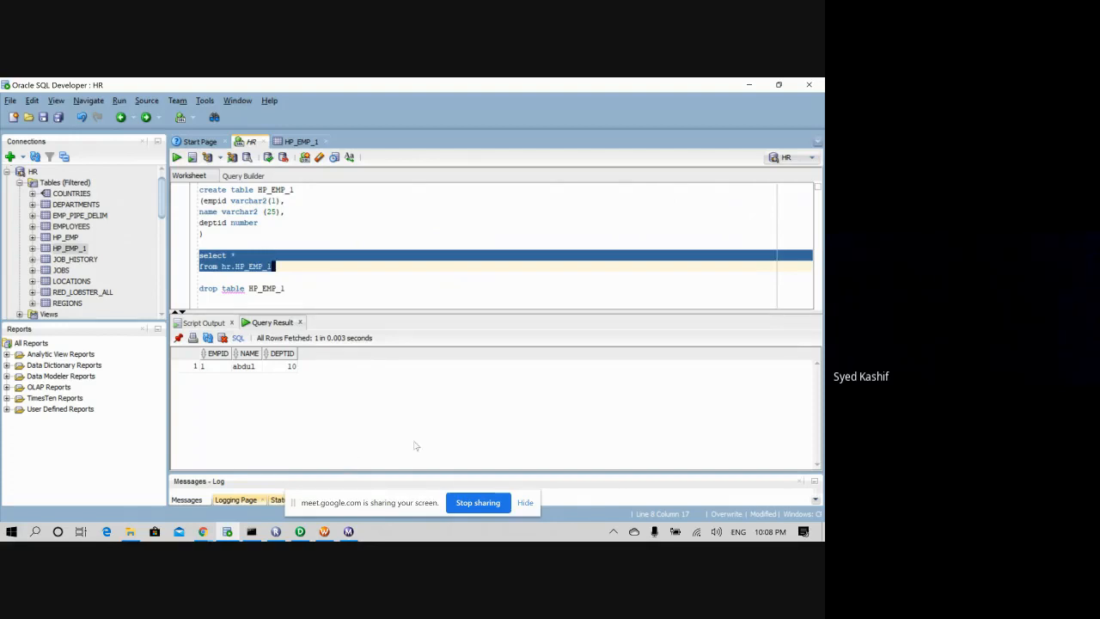
{"action": "mouse_move", "coordinate": [299, 533]}
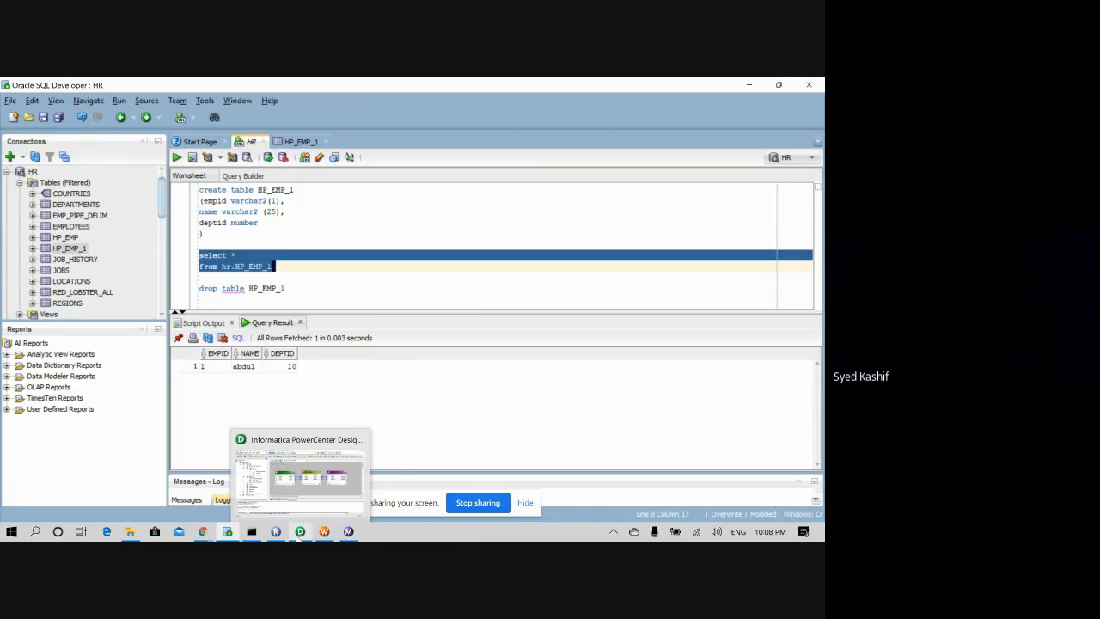
{"action": "left_click", "coordinate": [206, 532]}
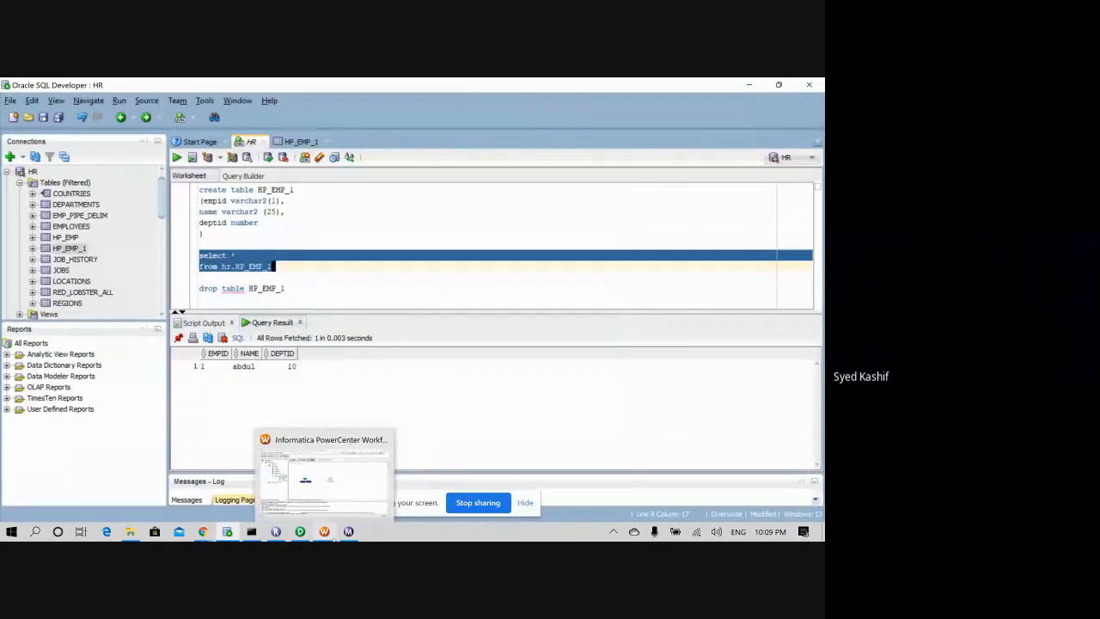
{"action": "left_click", "coordinate": [228, 532]}
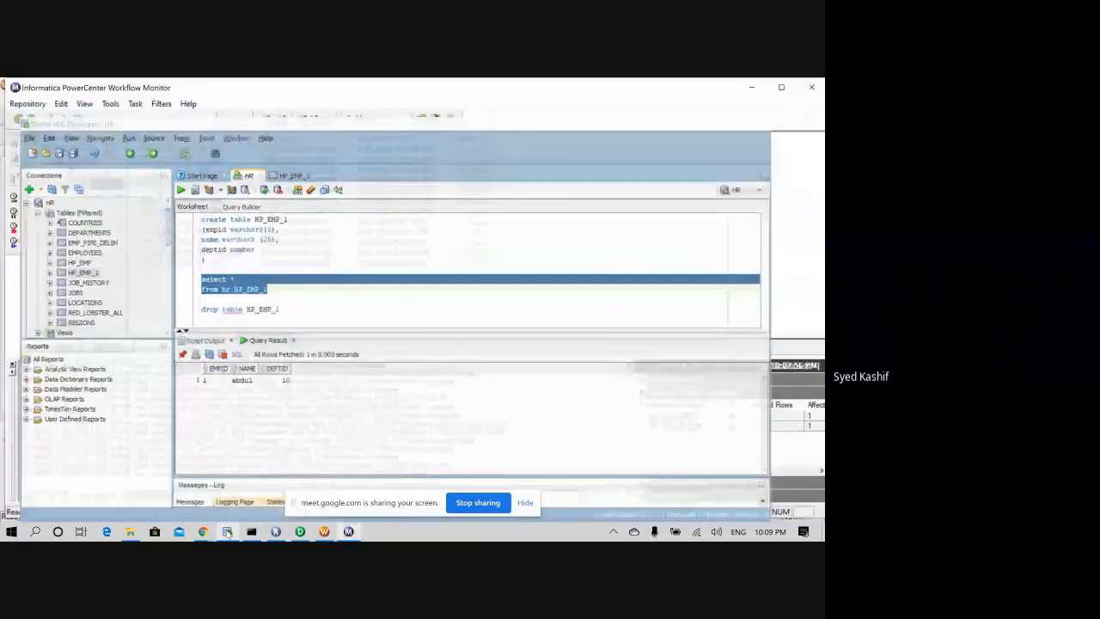
{"action": "left_click", "coordinate": [227, 532]}
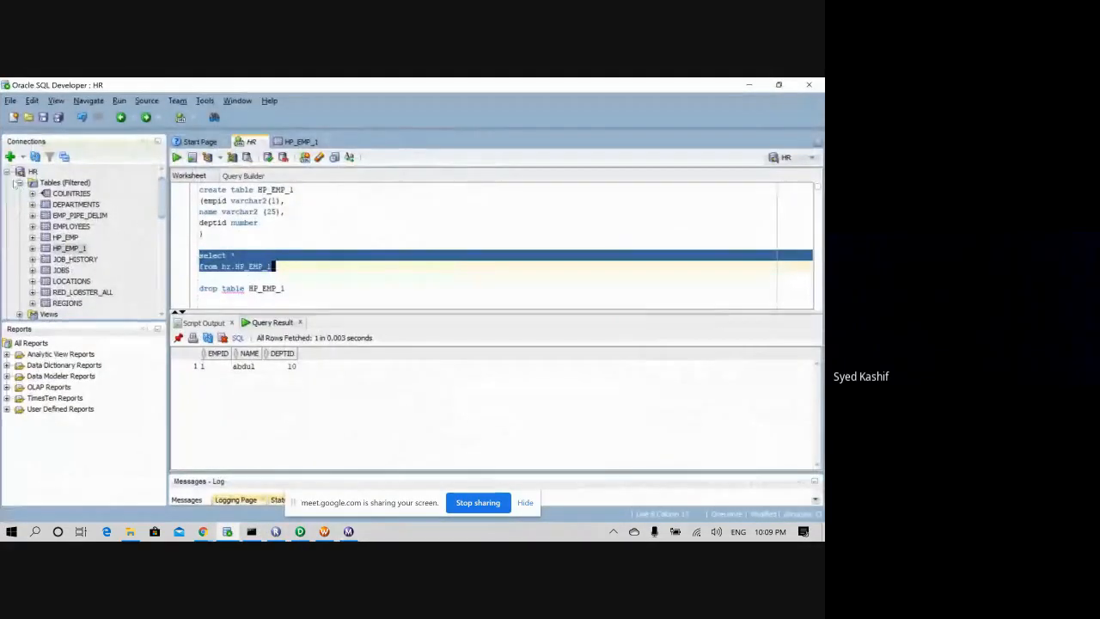
- Collapse the HR connection and connect to the System connection from its properties dialog
{"action": "left_click", "coordinate": [18, 182]}
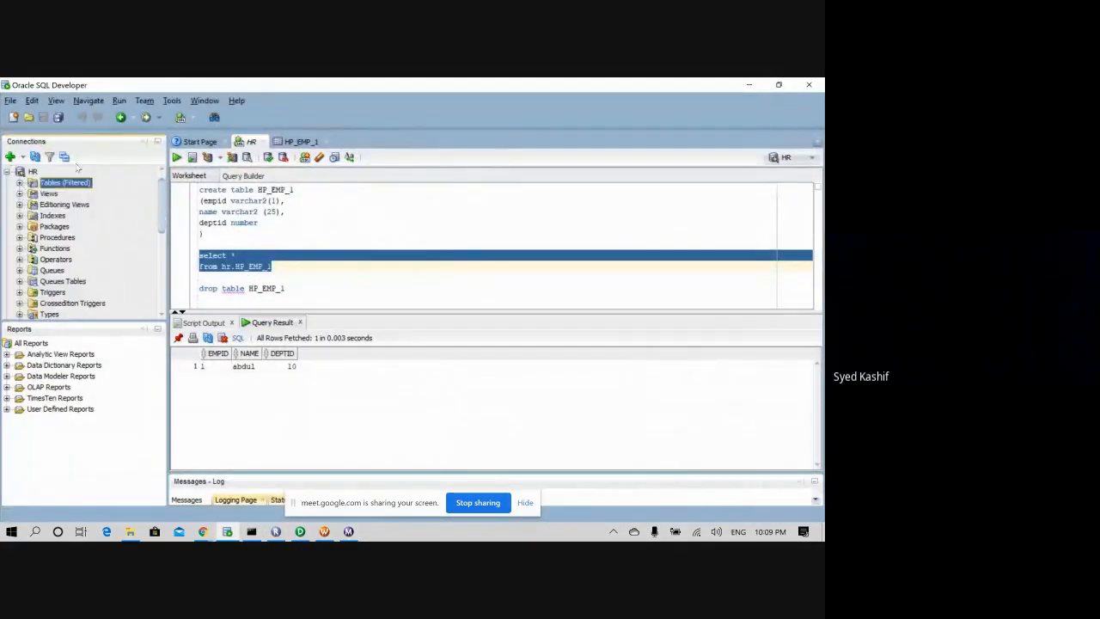
{"action": "left_click", "coordinate": [200, 141]}
{"action": "left_click", "coordinate": [249, 141]}
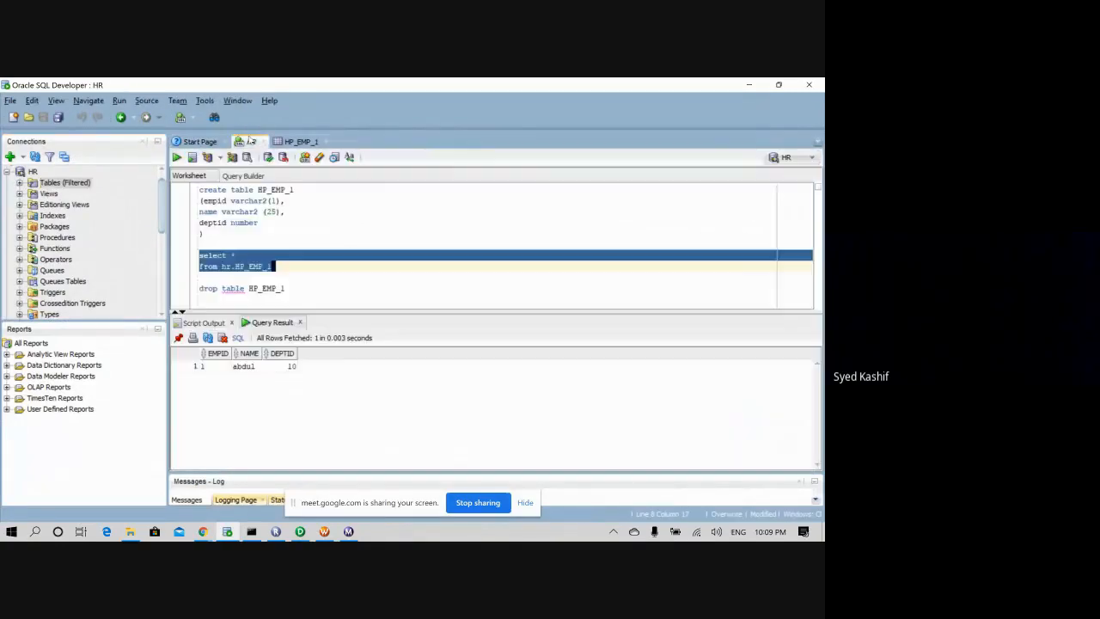
{"action": "scroll", "coordinate": [82, 247], "scroll_direction": "down", "scroll_amount": 2}
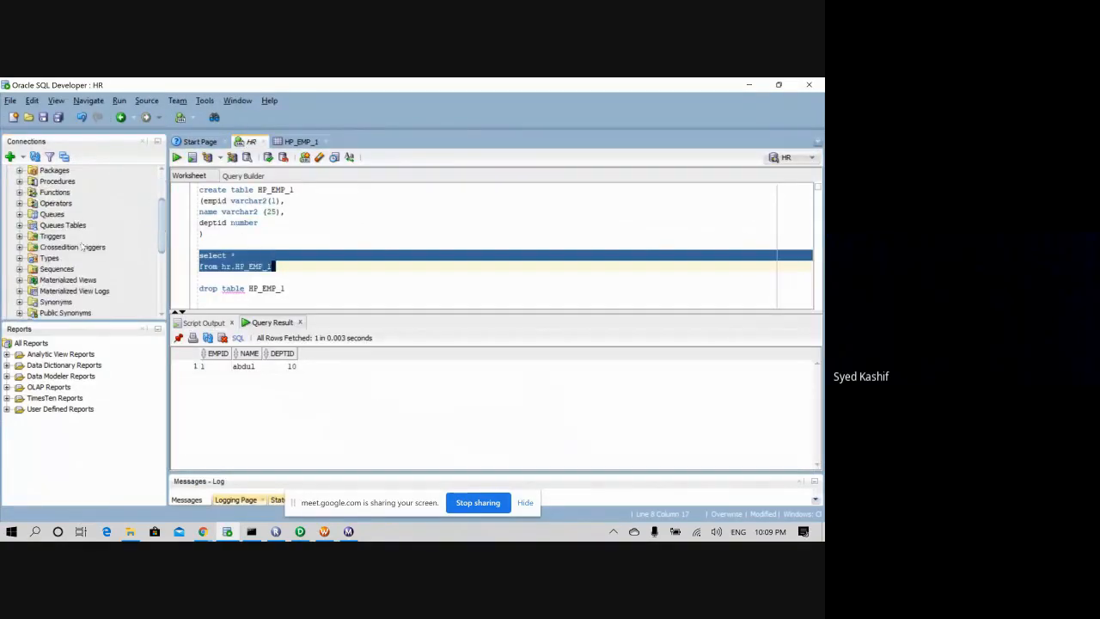
{"action": "scroll", "coordinate": [81, 247], "scroll_direction": "down", "scroll_amount": 2}
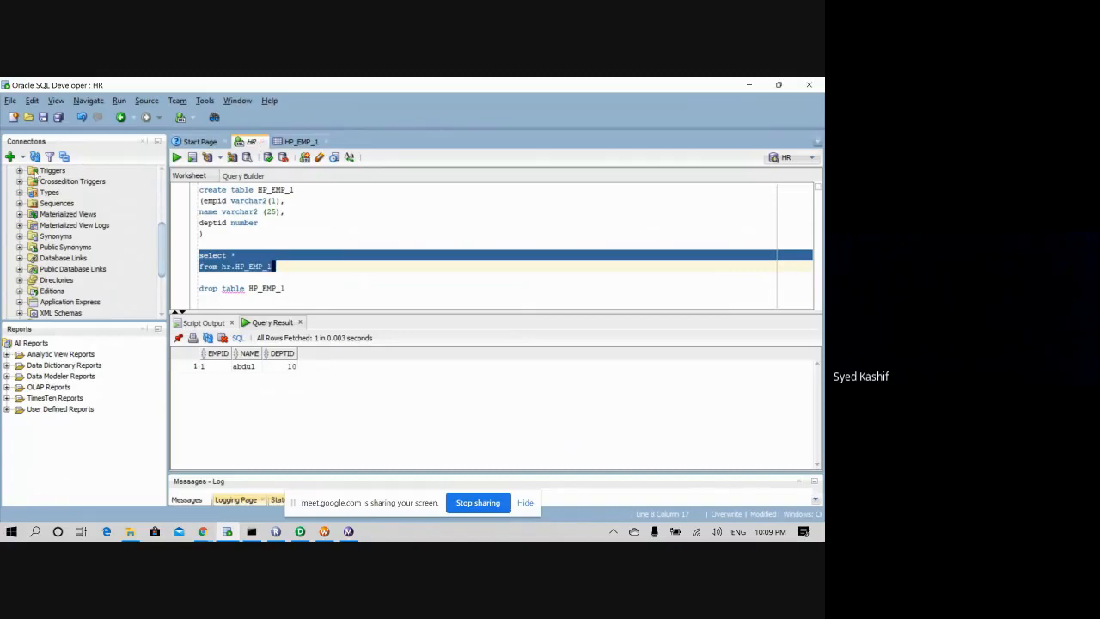
{"action": "scroll", "coordinate": [37, 175], "scroll_direction": "up", "scroll_amount": 5}
{"action": "left_click", "coordinate": [8, 183]}
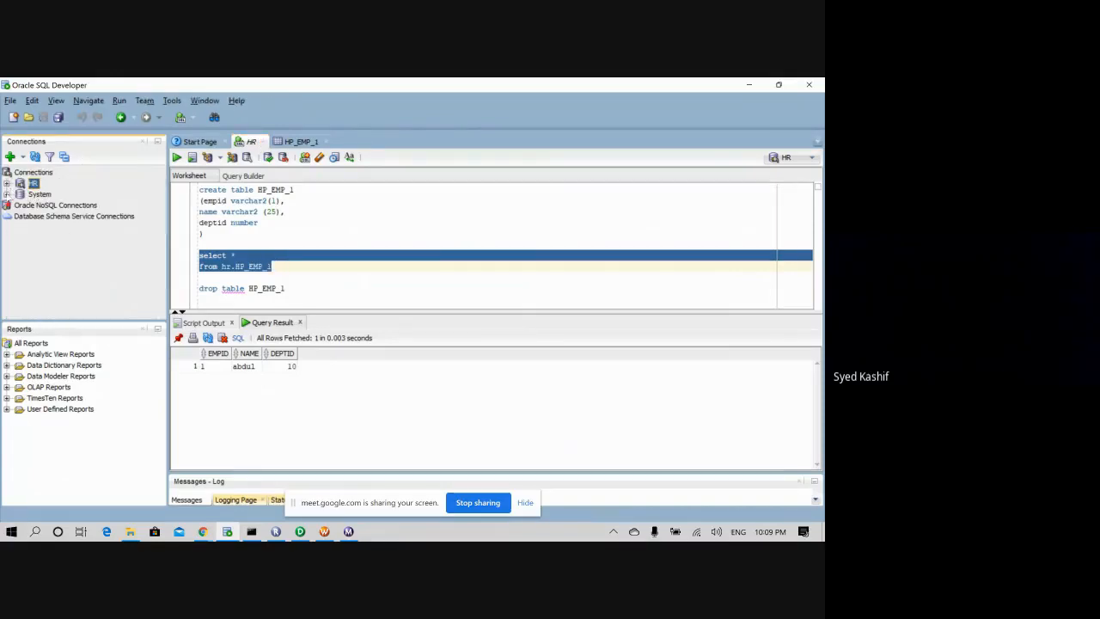
{"action": "left_click", "coordinate": [8, 194]}
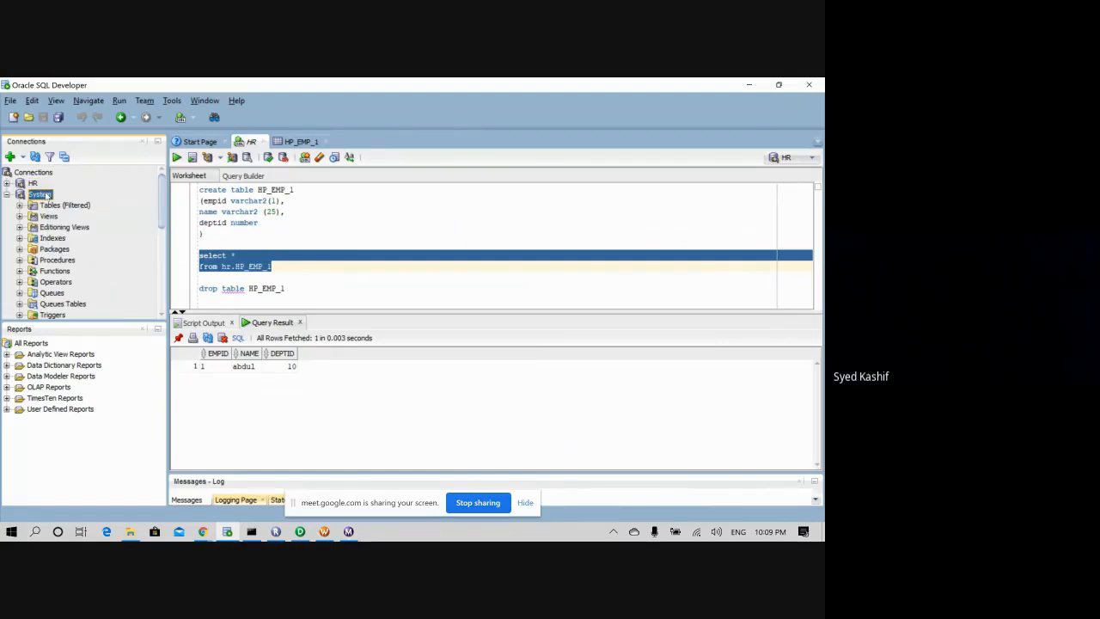
{"action": "right_click", "coordinate": [49, 196]}
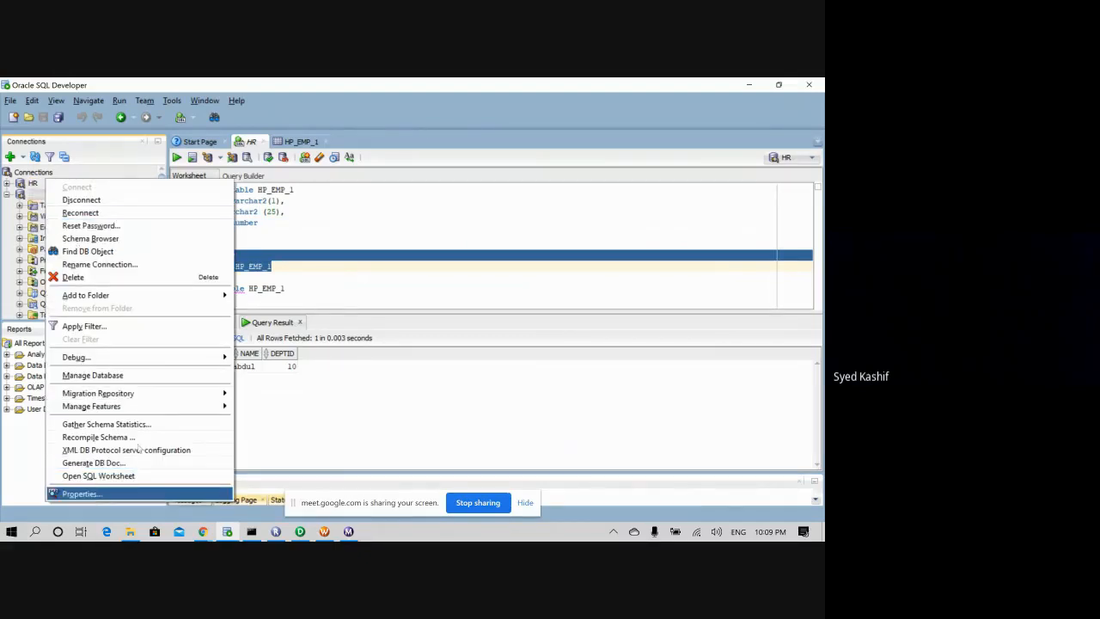
{"action": "key", "text": "Return"}
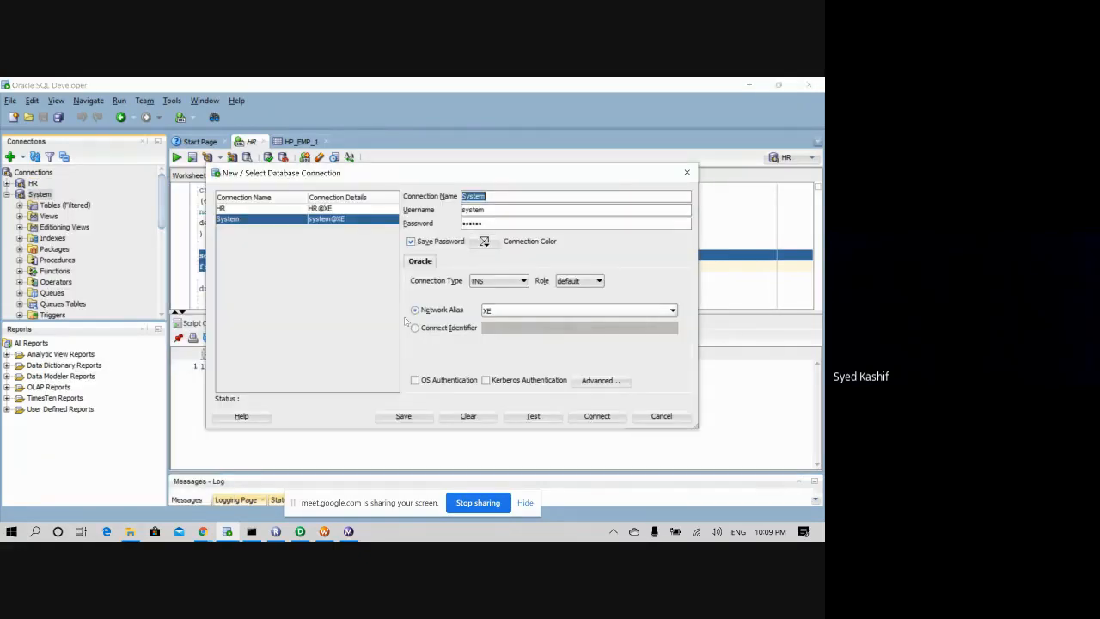
{"action": "left_click", "coordinate": [597, 417]}
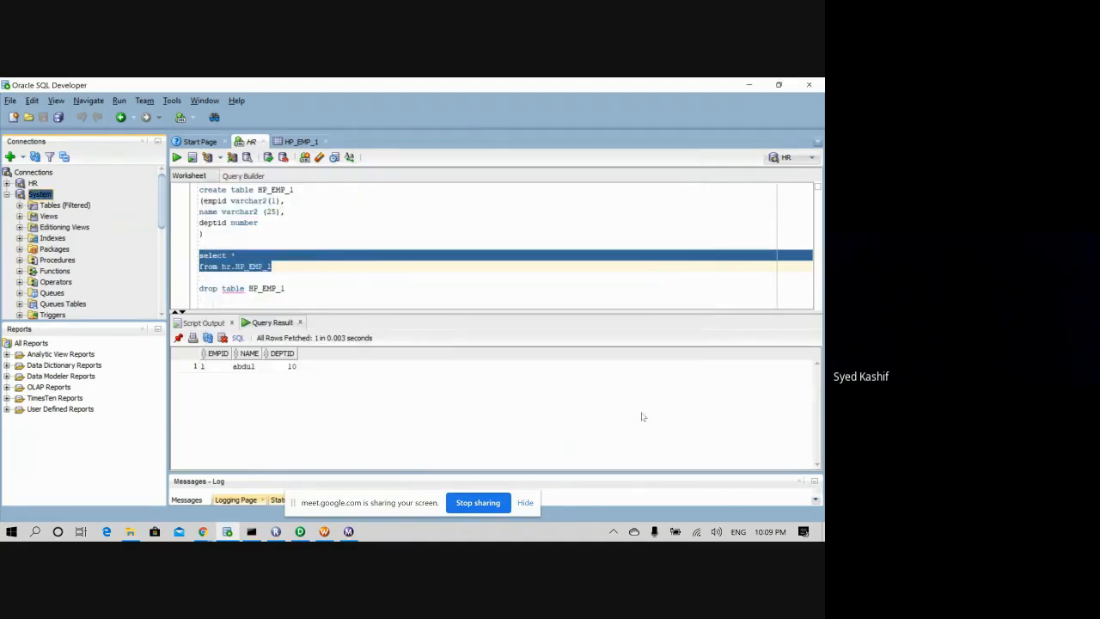
- Open a new SQL worksheet using the System connection
{"action": "double_click", "coordinate": [50, 196]}
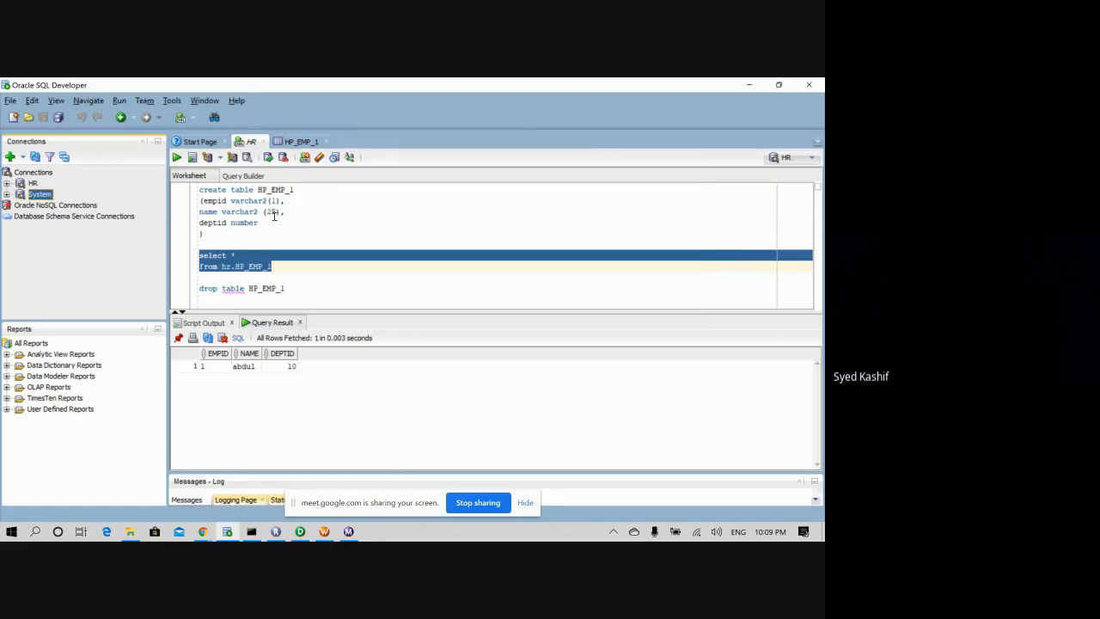
{"action": "double_click", "coordinate": [39, 194]}
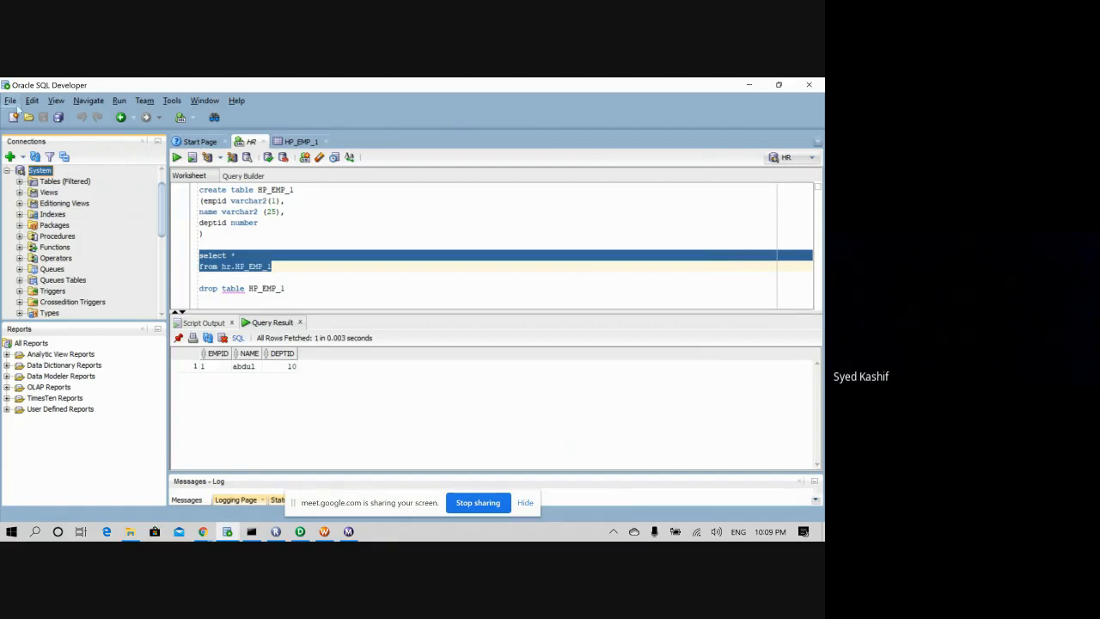
{"action": "scroll", "coordinate": [72, 180], "scroll_direction": "up", "scroll_amount": 1}
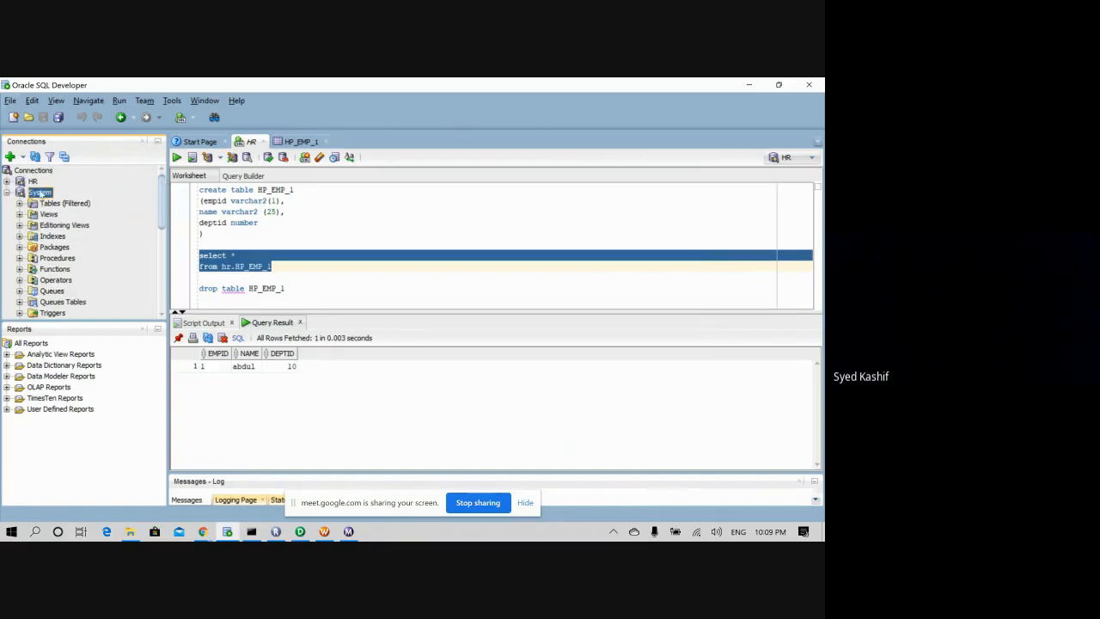
{"action": "left_click", "coordinate": [13, 100]}
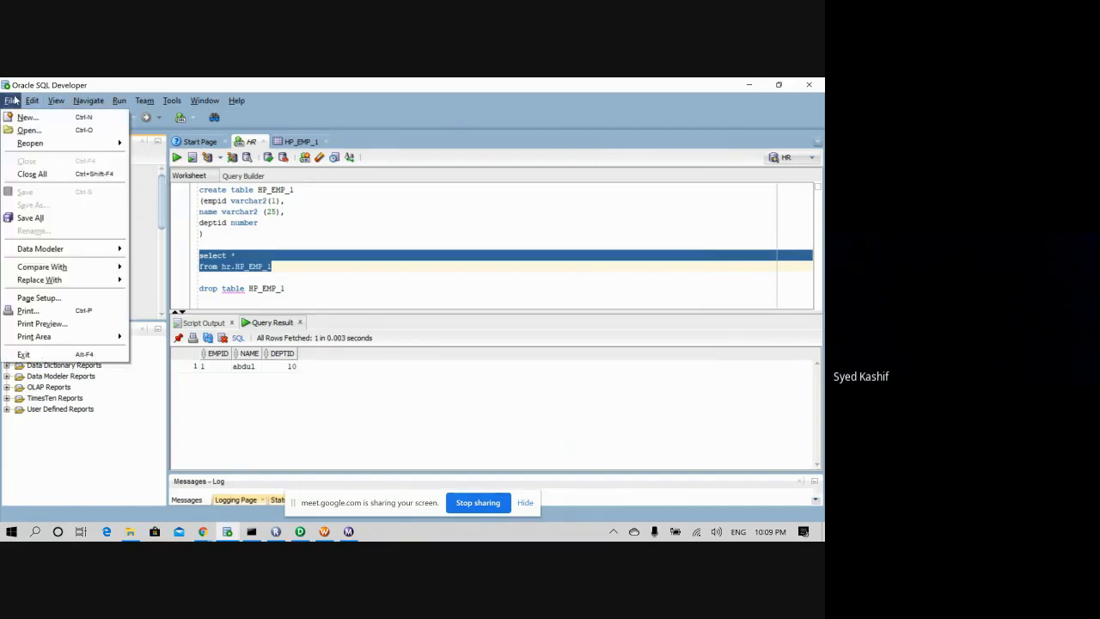
{"action": "left_click", "coordinate": [16, 130]}
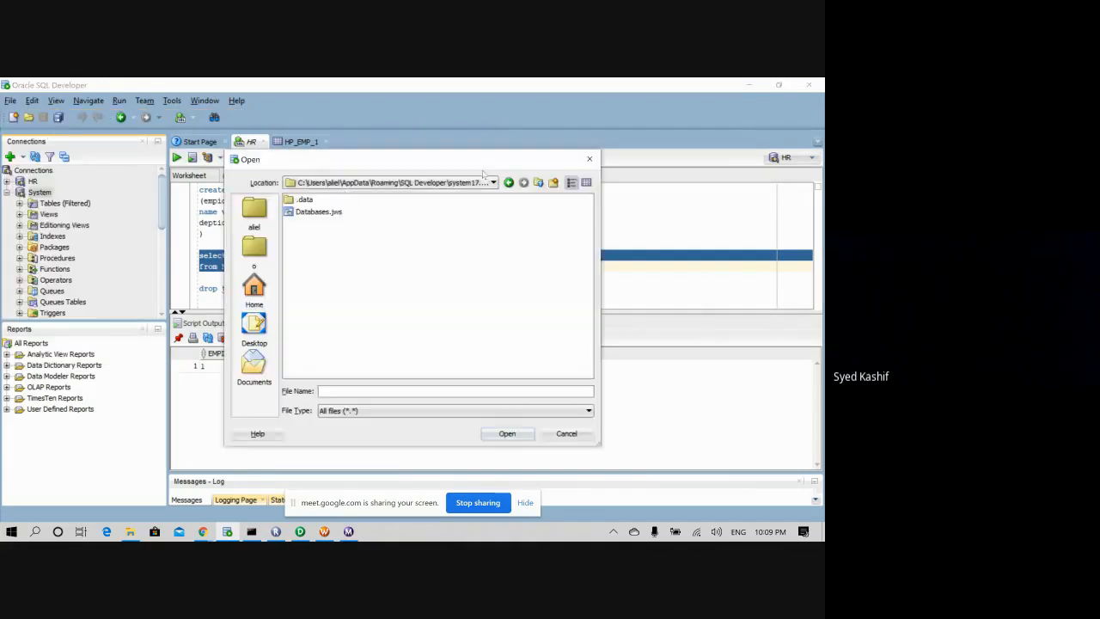
{"action": "left_click", "coordinate": [591, 156]}
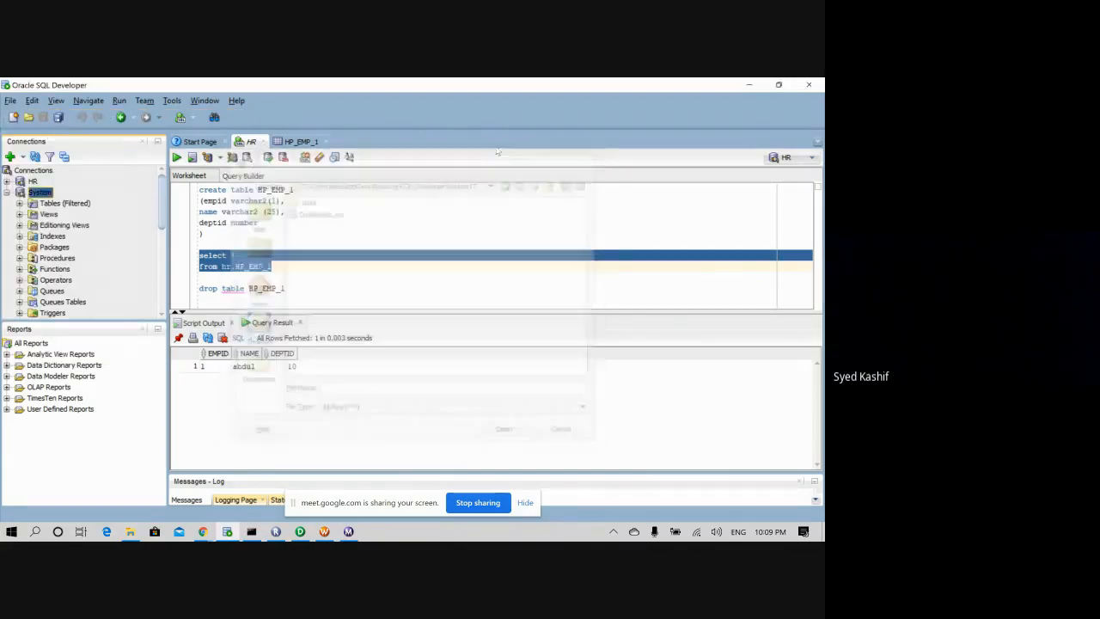
{"action": "left_click", "coordinate": [181, 117]}
{"action": "left_click", "coordinate": [412, 303]}
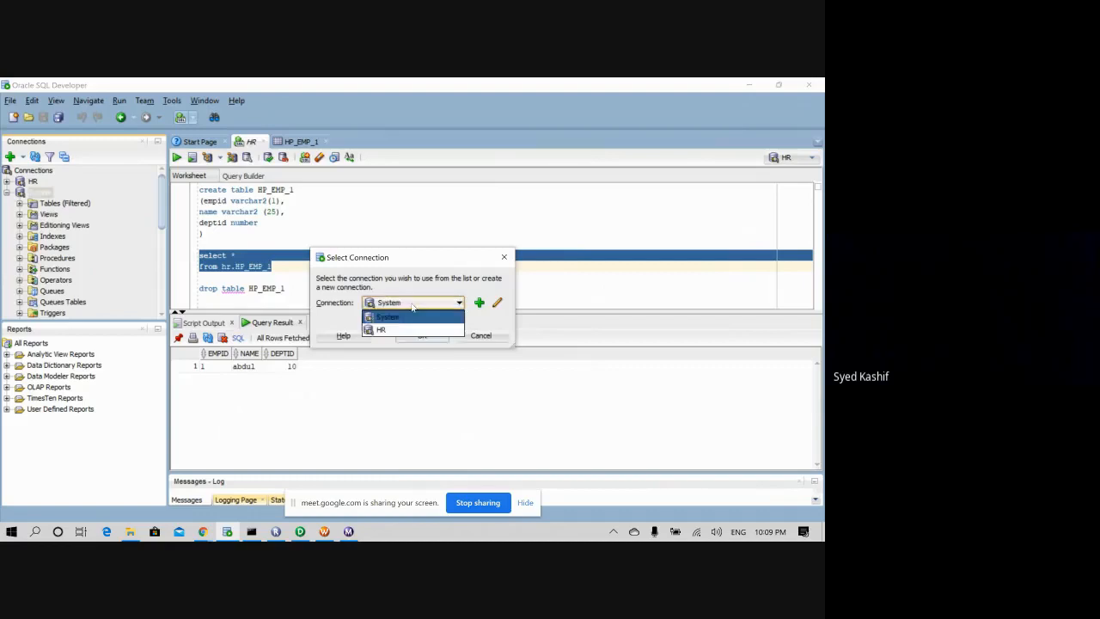
{"action": "left_click", "coordinate": [396, 314]}
{"action": "left_click", "coordinate": [421, 335]}
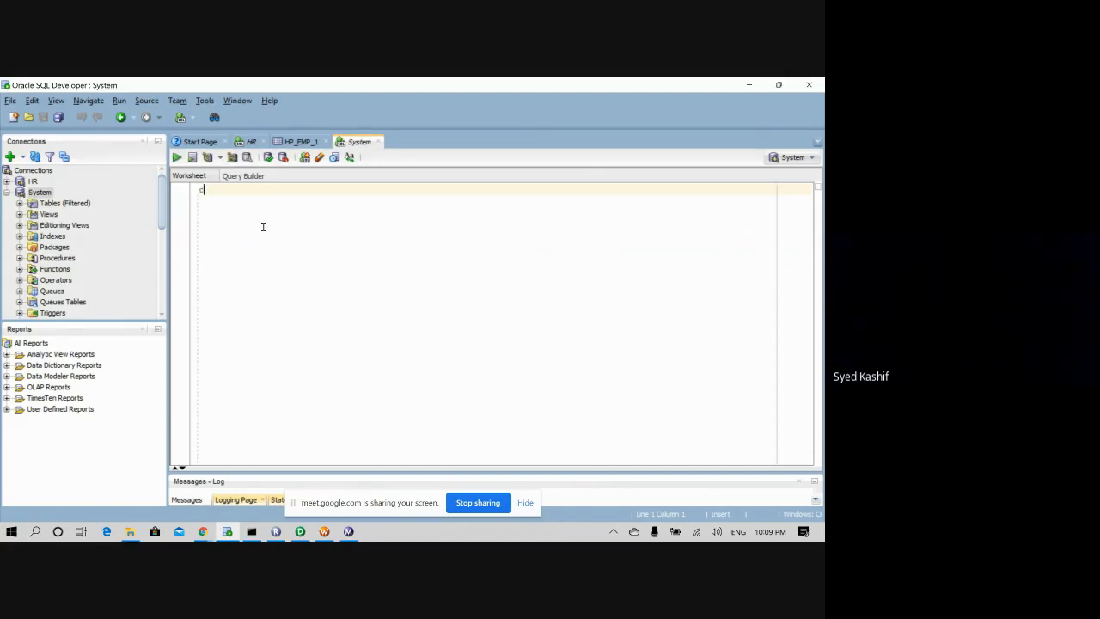
- Create database user customer, identified by its chosen password, and run the statement
{"action": "type", "text": "creare u"}
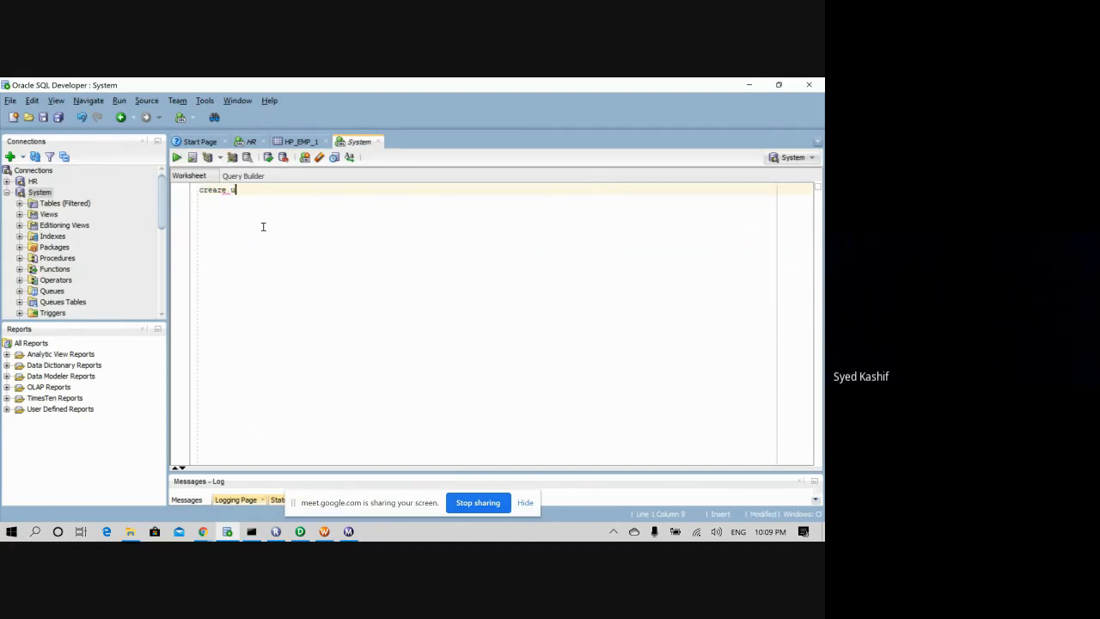
{"action": "type", "text": "ser"}
{"action": "key", "text": "BackSpace"}
{"action": "key", "text": "BackSpace"}
{"action": "key", "text": "BackSpace"}
{"action": "key", "text": "BackSpace"}
{"action": "key", "text": "BackSpace"}
{"action": "type", "text": "te user cus"}
{"action": "key", "text": "BackSpace"}
{"action": "key", "text": "BackSpace"}
{"action": "key", "text": "BackSpace"}
{"action": "type", "text": "tomer "}
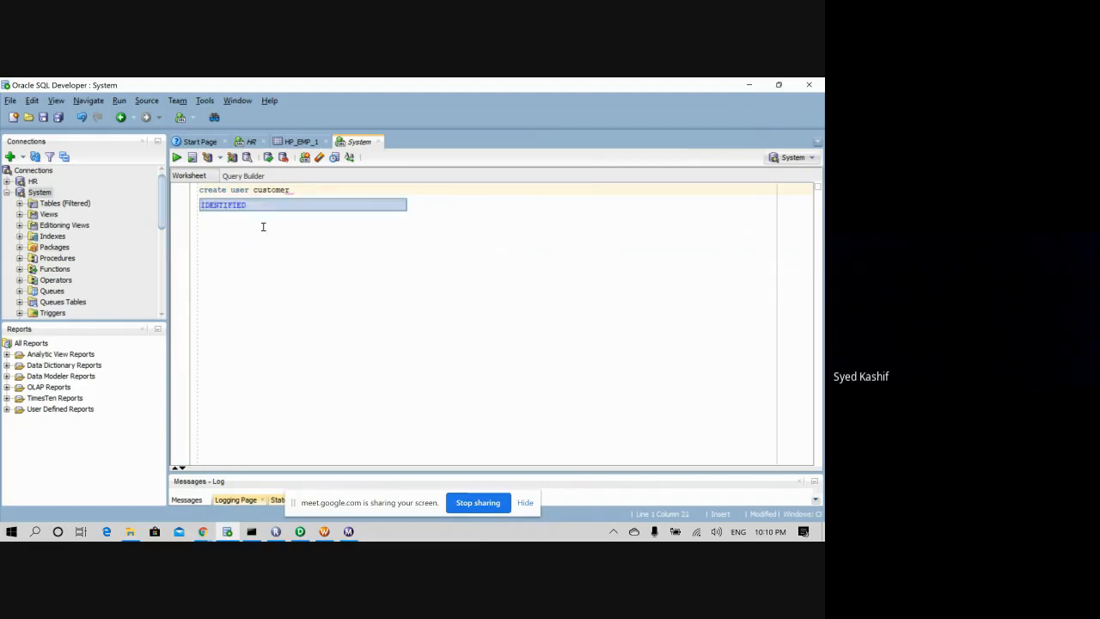
{"action": "type", "text": "iden"}
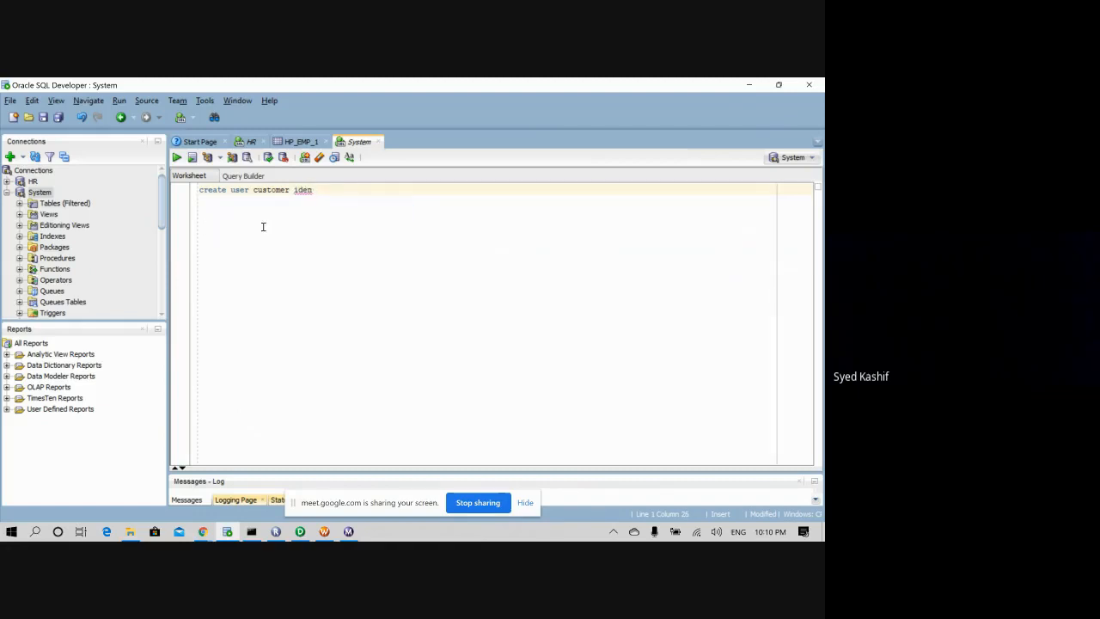
{"action": "type", "text": "tified by"}
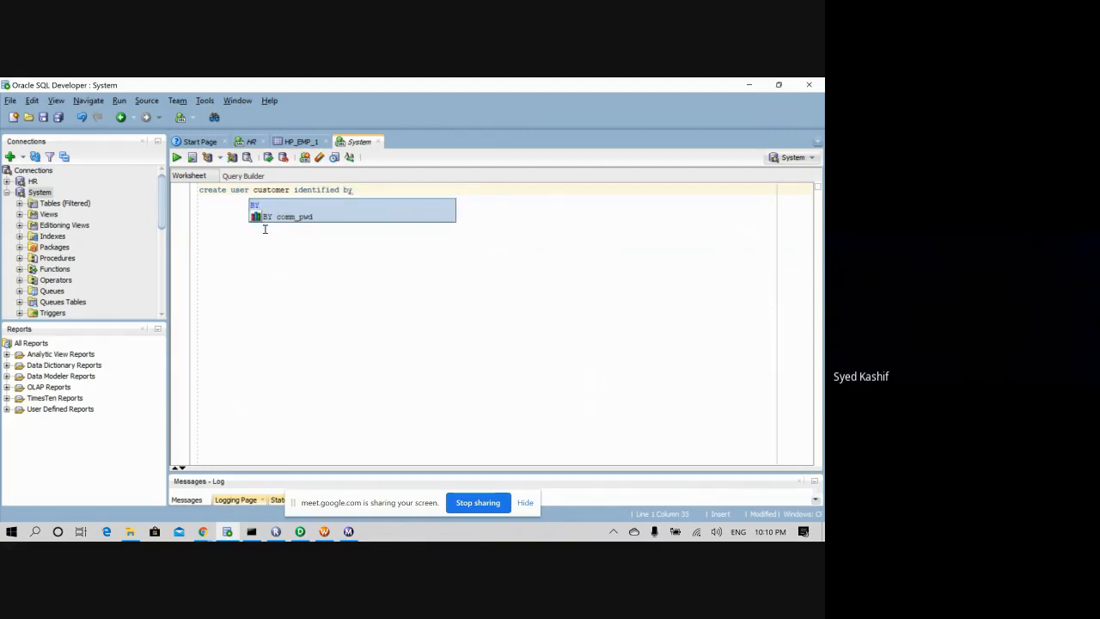
{"action": "key", "text": "Escape"}
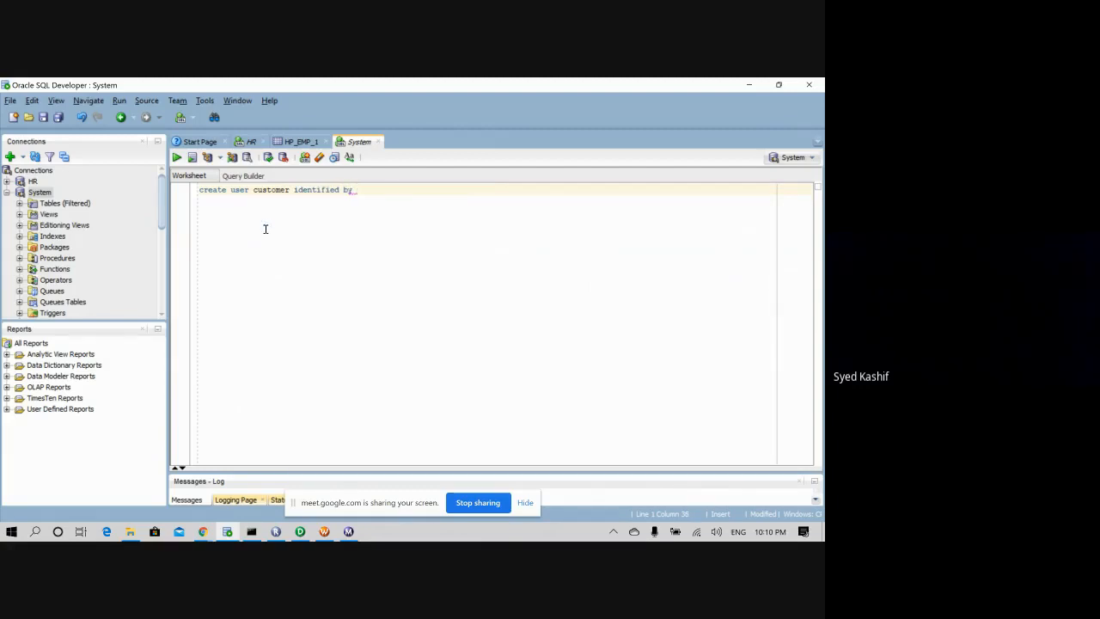
{"action": "type", "text": "same"}
{"action": "type", "text": "customer"}
{"action": "left_click_drag", "start_coordinate": [430, 189], "coordinate": [192, 189]}
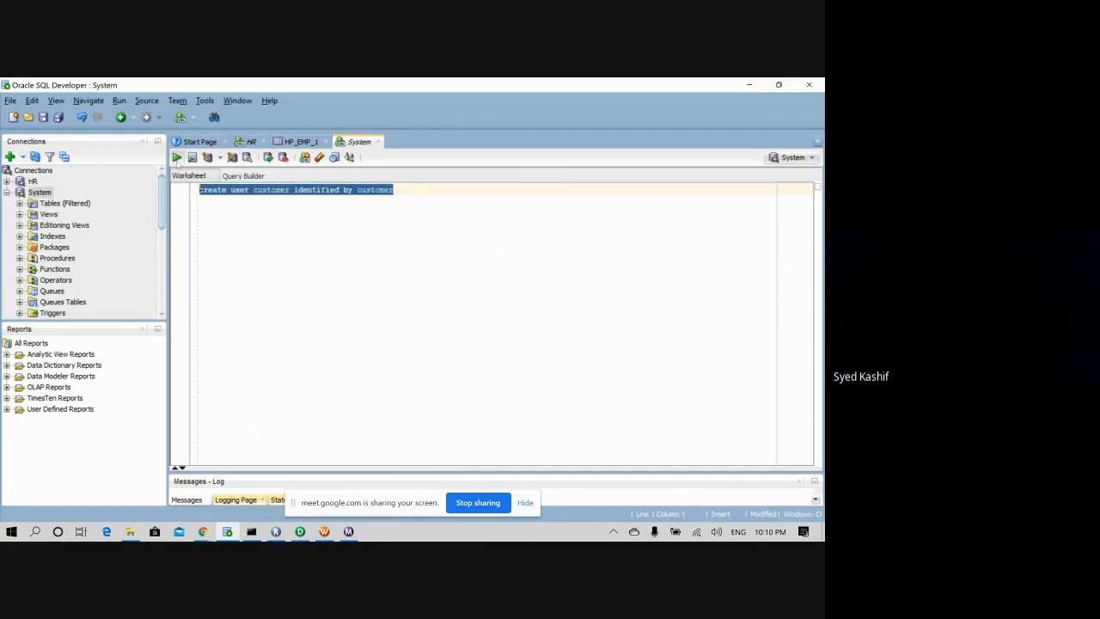
{"action": "left_click", "coordinate": [176, 157]}
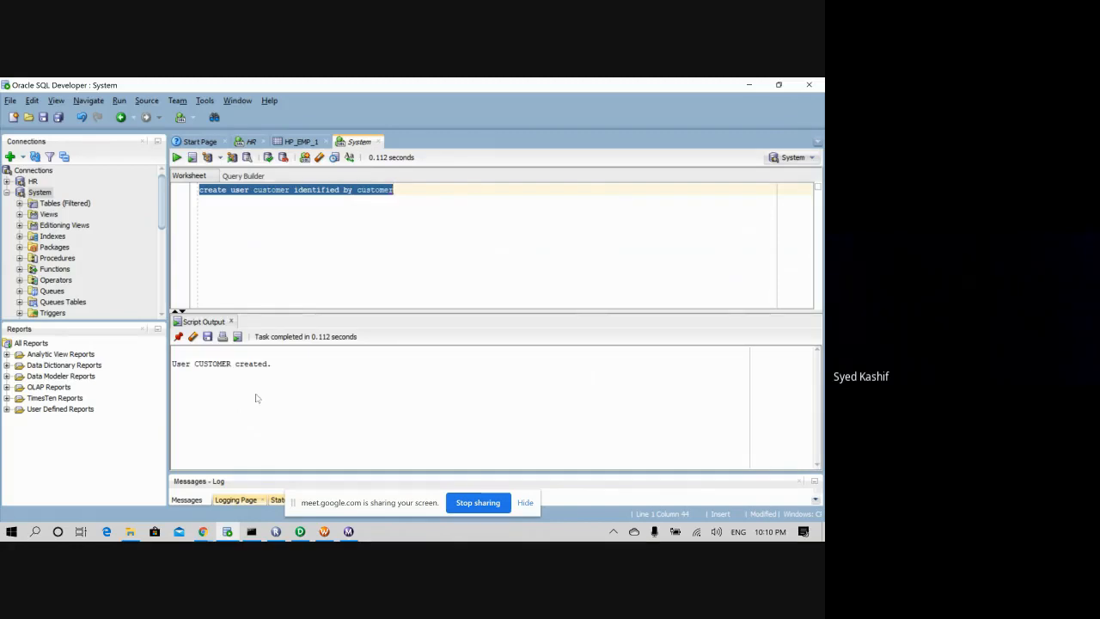
- Run 'grant dba to customer' on a new line, getting 'Grant succeeded.'
{"action": "left_click", "coordinate": [413, 187]}
{"action": "key", "text": "Return"}
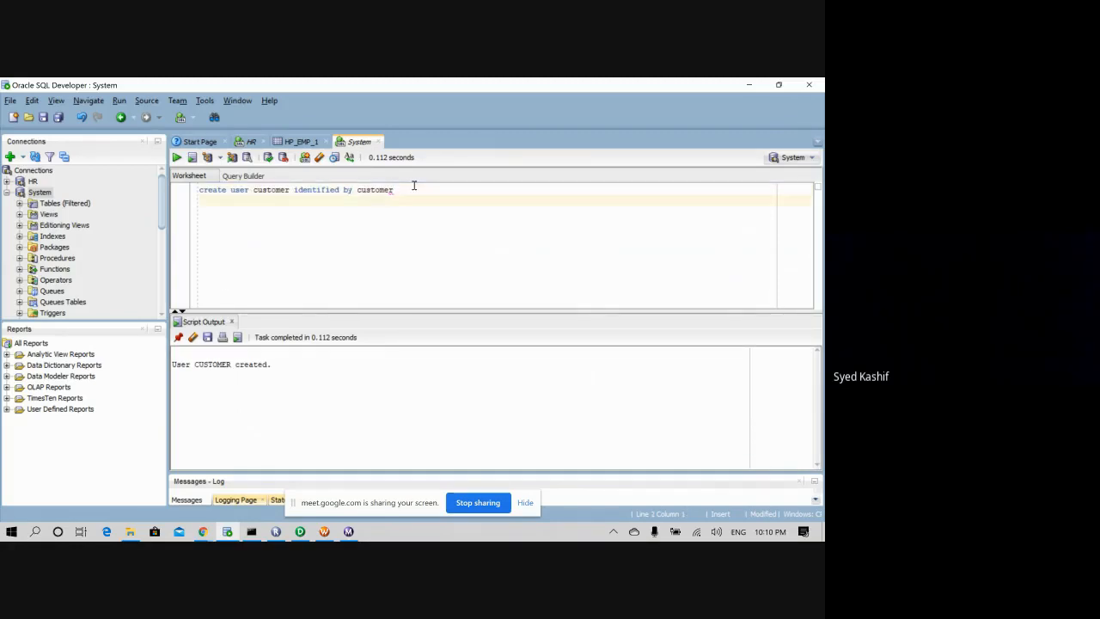
{"action": "type", "text": "grant dba to customer"}
{"action": "left_click_drag", "start_coordinate": [296, 201], "coordinate": [194, 194]}
{"action": "left_click", "coordinate": [176, 157]}
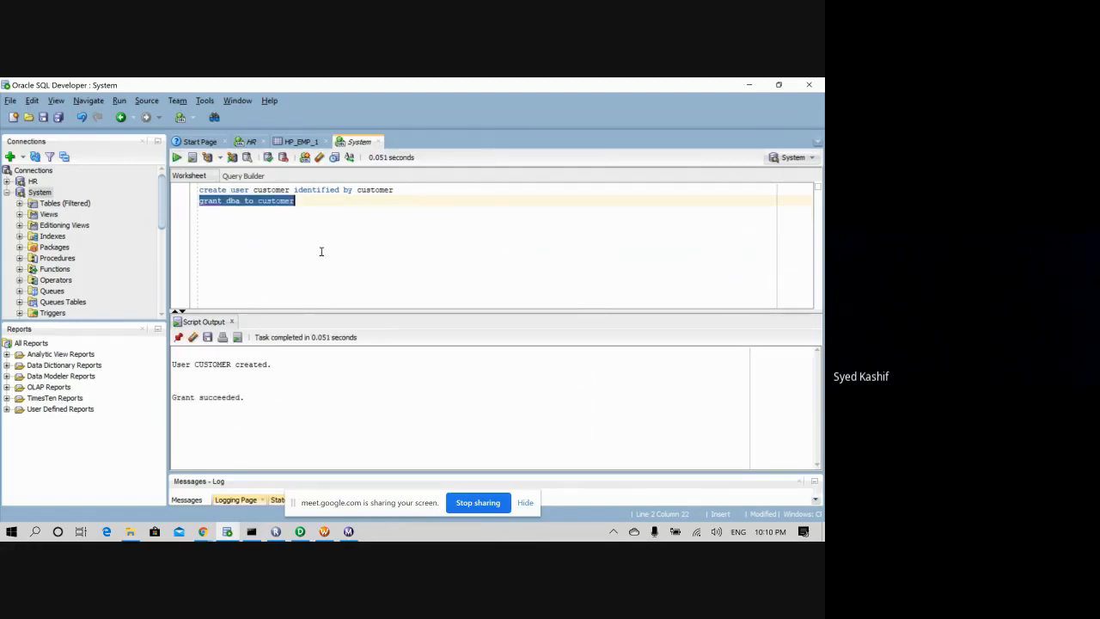
{"action": "left_click", "coordinate": [305, 204]}
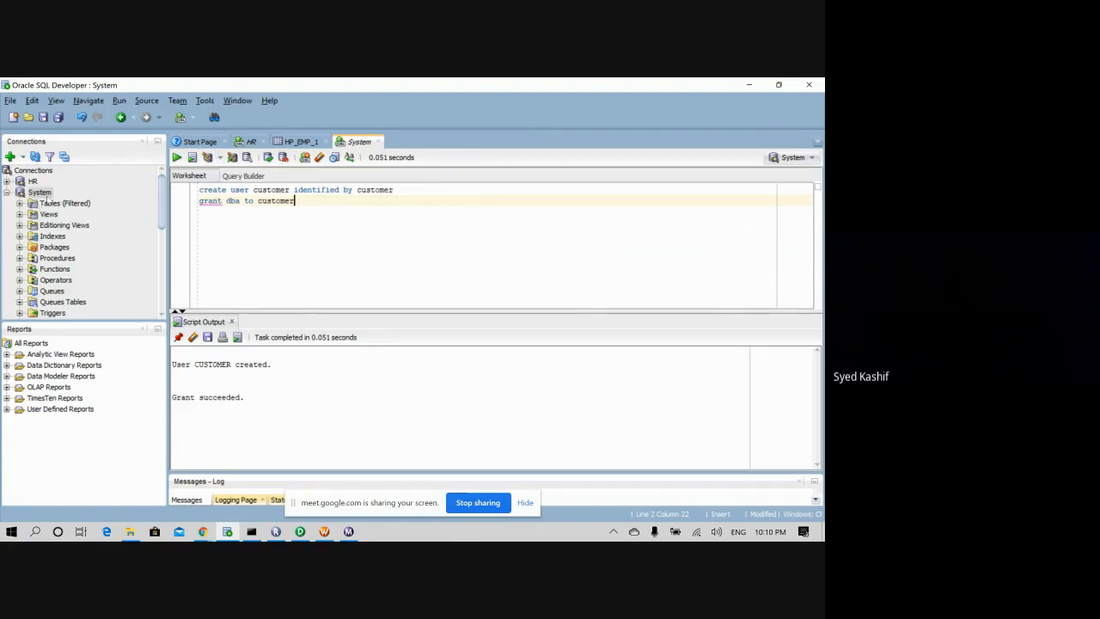
- Add and connect a 'customer' connection for user customer with Save Password, then open its worksheet
{"action": "left_click", "coordinate": [10, 157]}
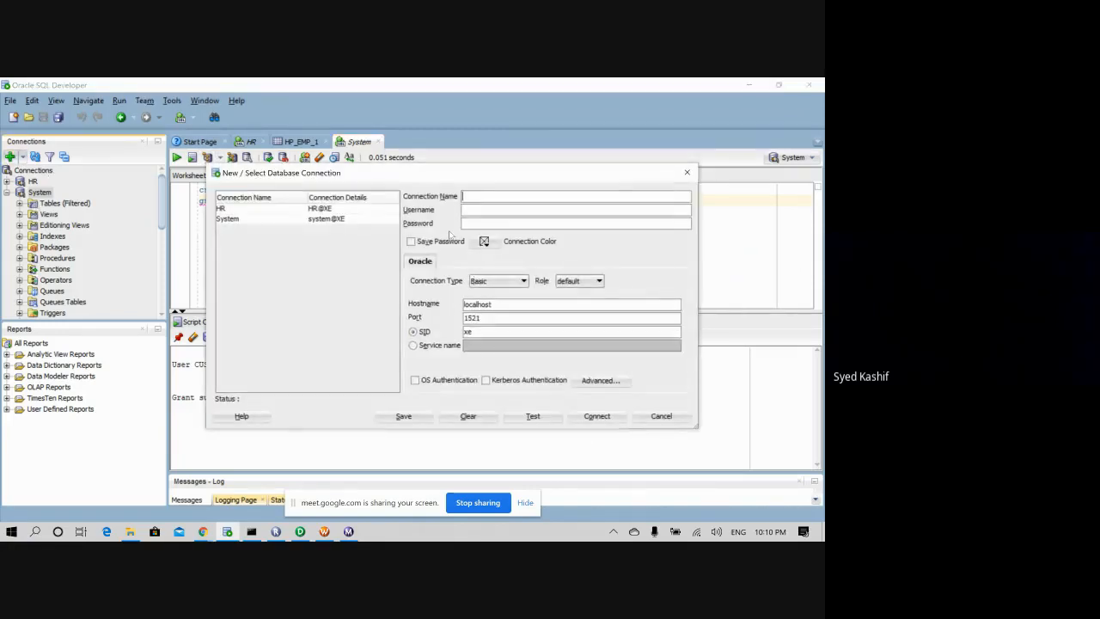
{"action": "type", "text": "customer"}
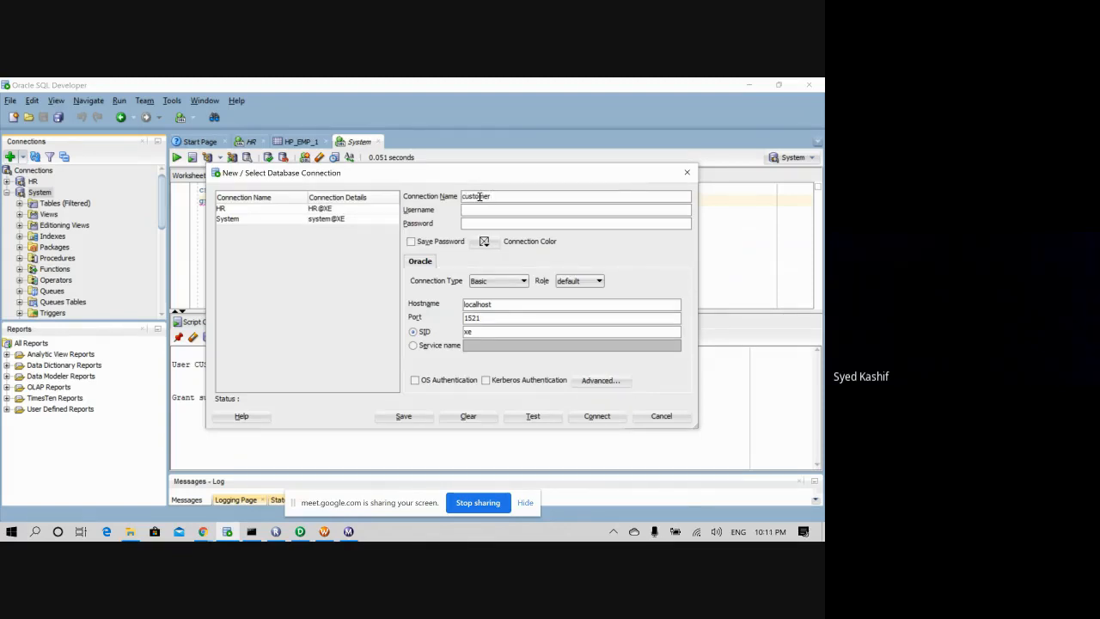
{"action": "type", "text": "customercus"}
{"action": "left_click", "coordinate": [411, 241]}
{"action": "left_click", "coordinate": [597, 416]}
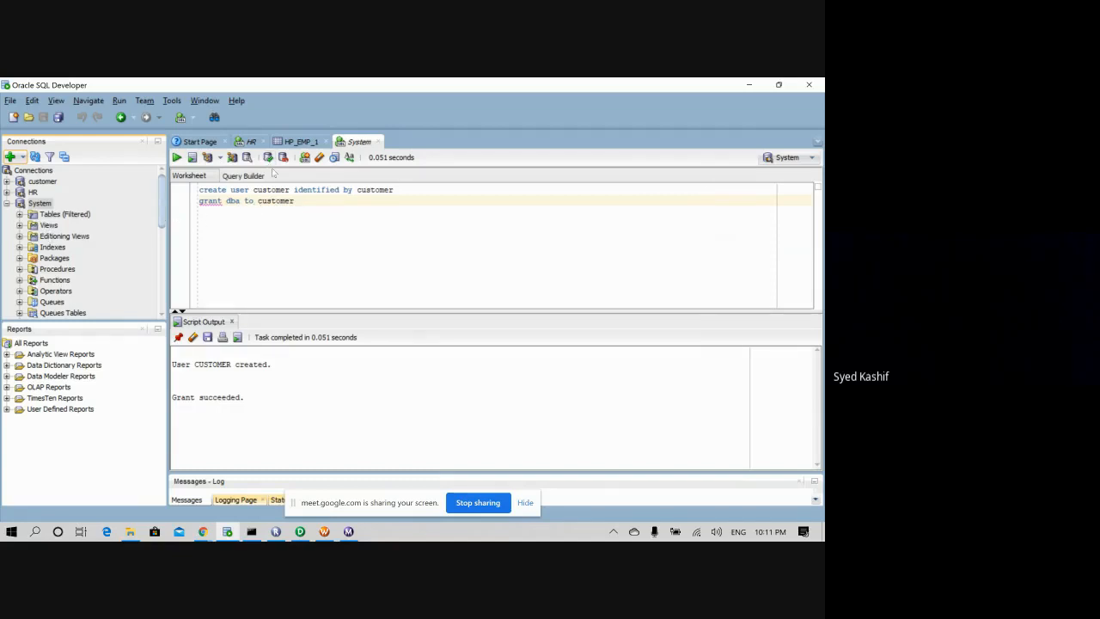
{"action": "left_click", "coordinate": [181, 119]}
{"action": "left_click", "coordinate": [207, 132]}
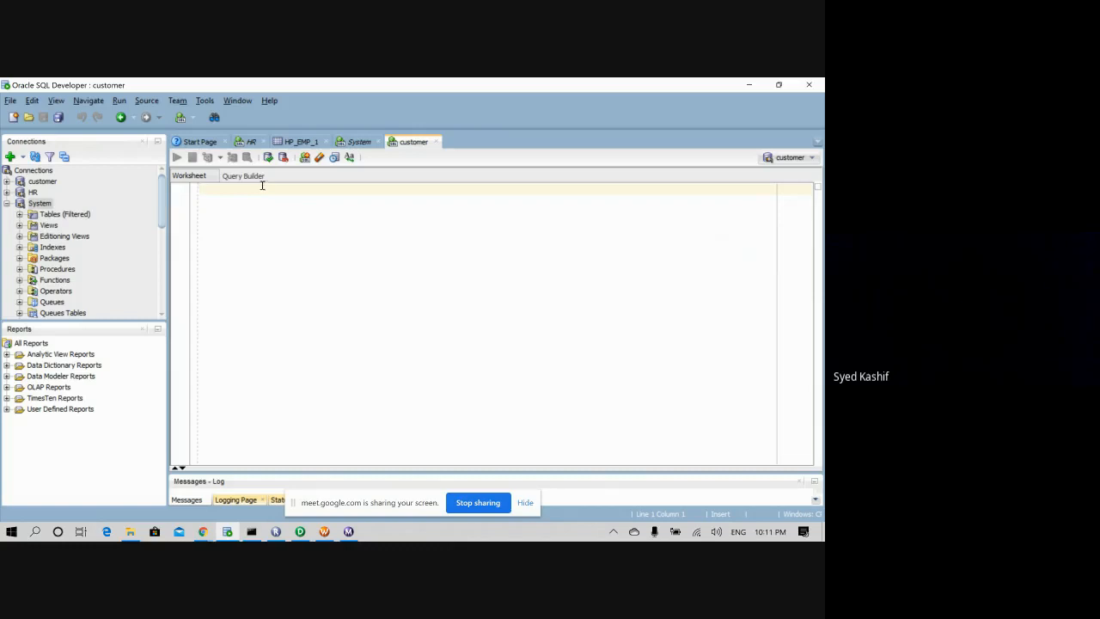
- Copy the CREATE TABLE HP_EMP_1 script from HR, change empid to number, and run it
{"action": "left_click", "coordinate": [251, 141]}
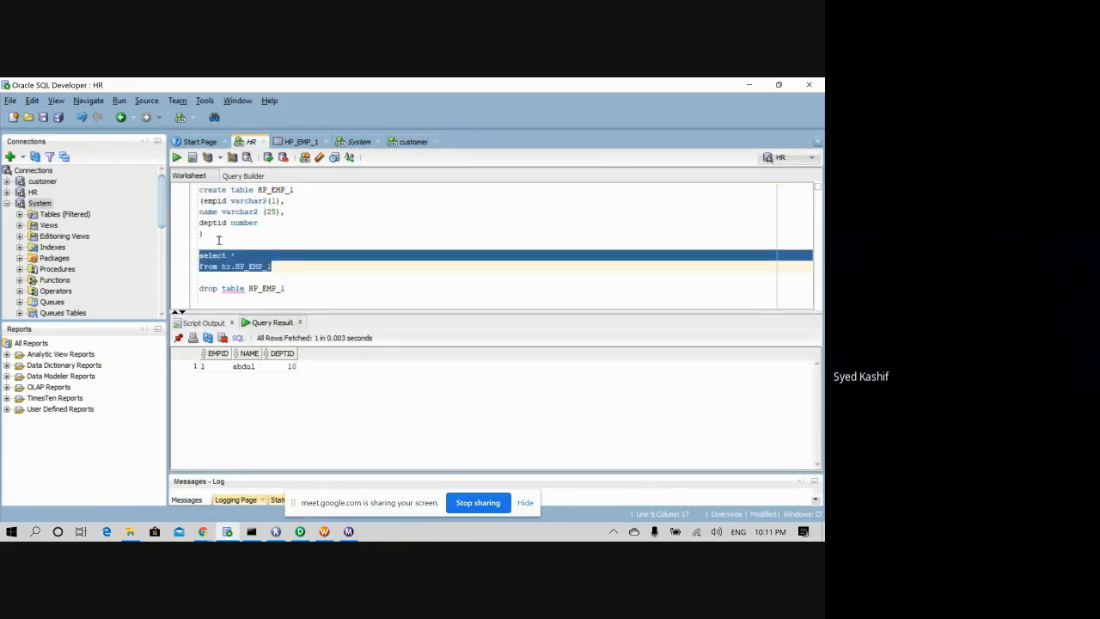
{"action": "left_click_drag", "start_coordinate": [202, 243], "coordinate": [187, 188]}
{"action": "key", "text": "ctrl+c"}
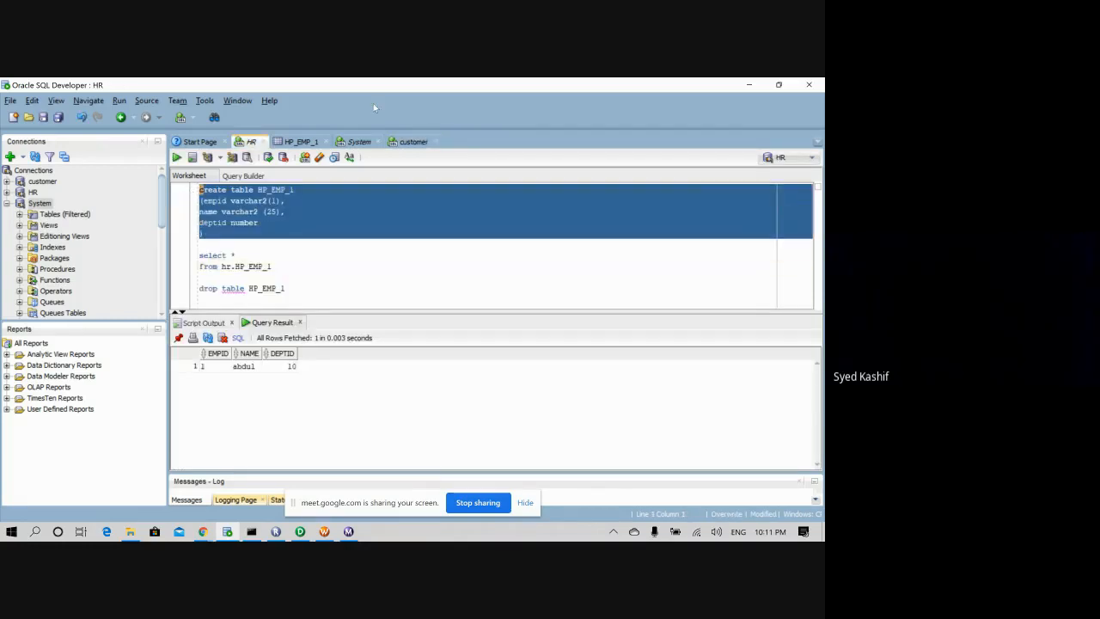
{"action": "left_click", "coordinate": [412, 140]}
{"action": "key", "text": "ctrl+v"}
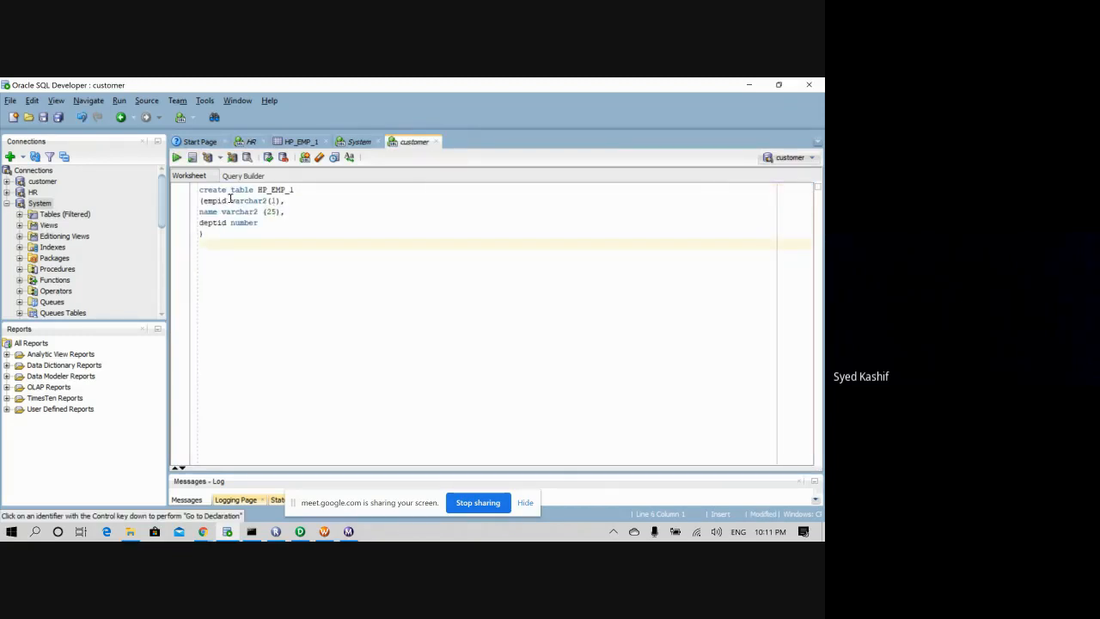
{"action": "left_click_drag", "start_coordinate": [230, 201], "coordinate": [276, 200]}
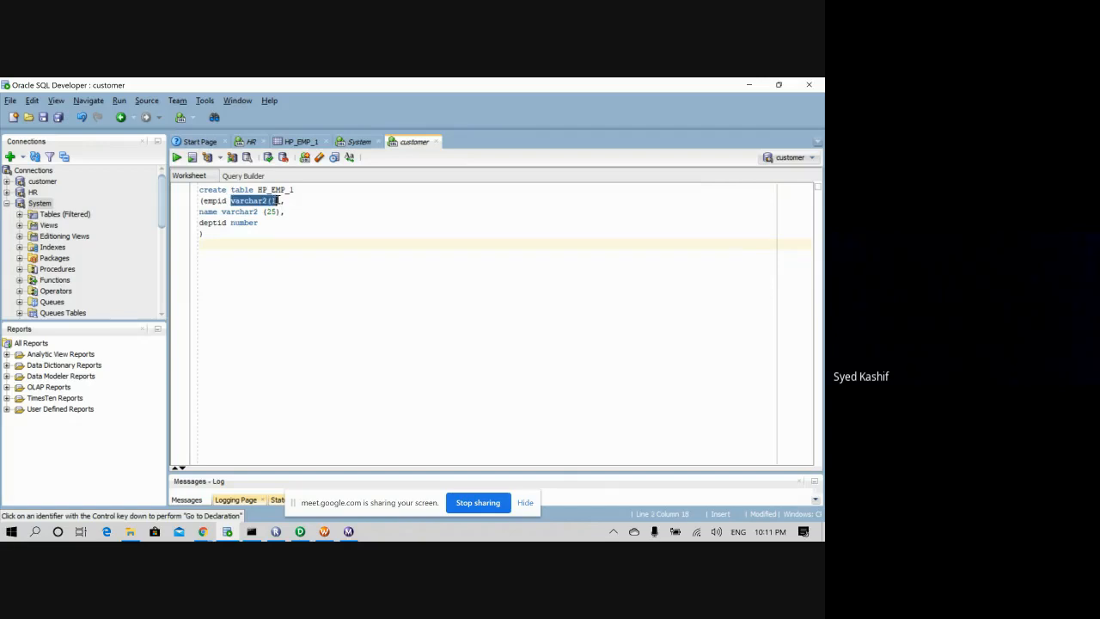
{"action": "type", "text": "numbe"}
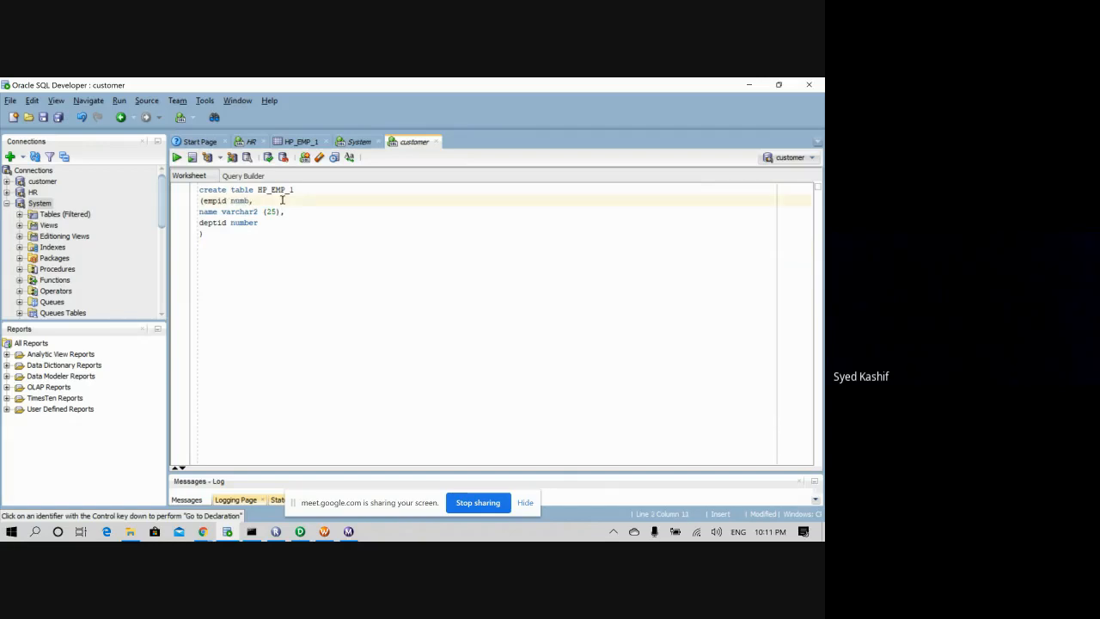
{"action": "left_click", "coordinate": [280, 309]}
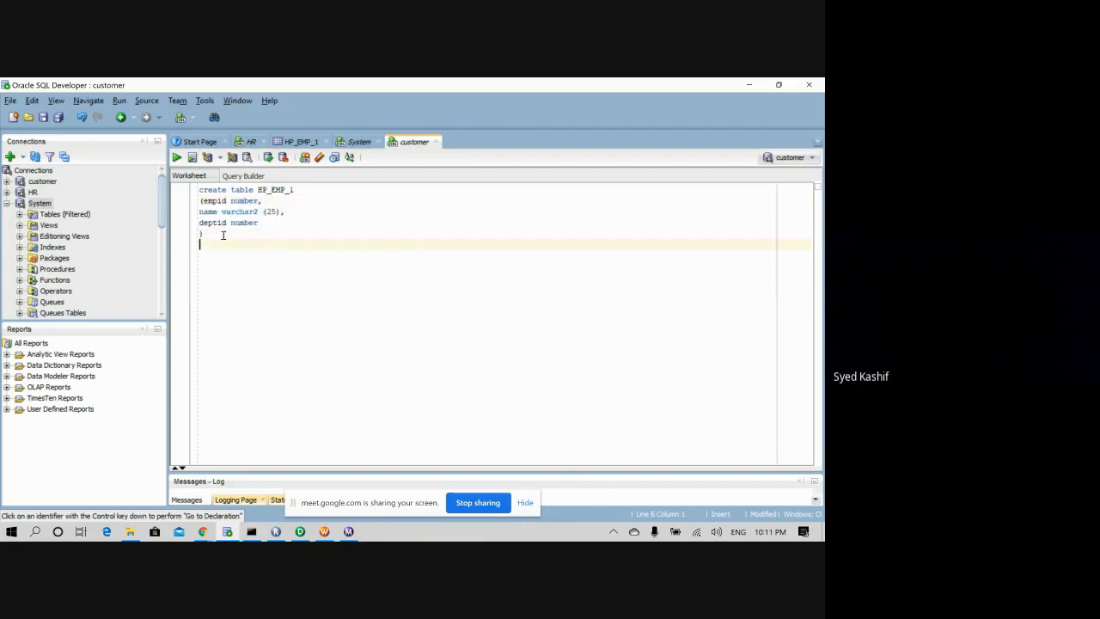
{"action": "left_click_drag", "start_coordinate": [222, 235], "coordinate": [185, 190]}
{"action": "left_click", "coordinate": [176, 157]}
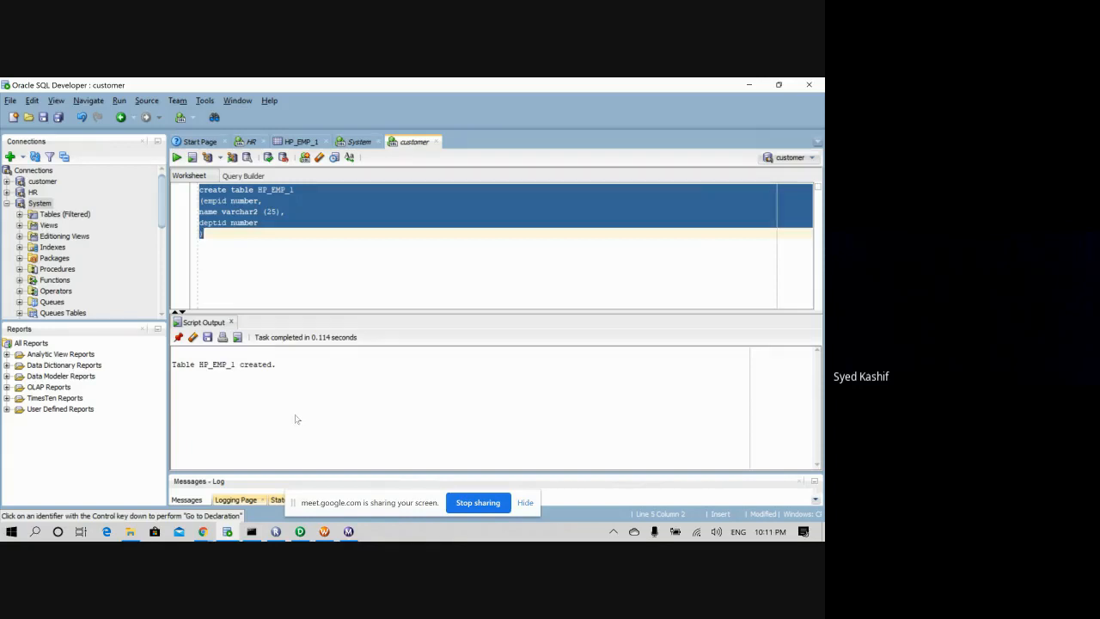
- Run select * from HP_EMP_1, which fetches 0 rows across EMPID, NAME, DEPTID
{"action": "left_click", "coordinate": [234, 267]}
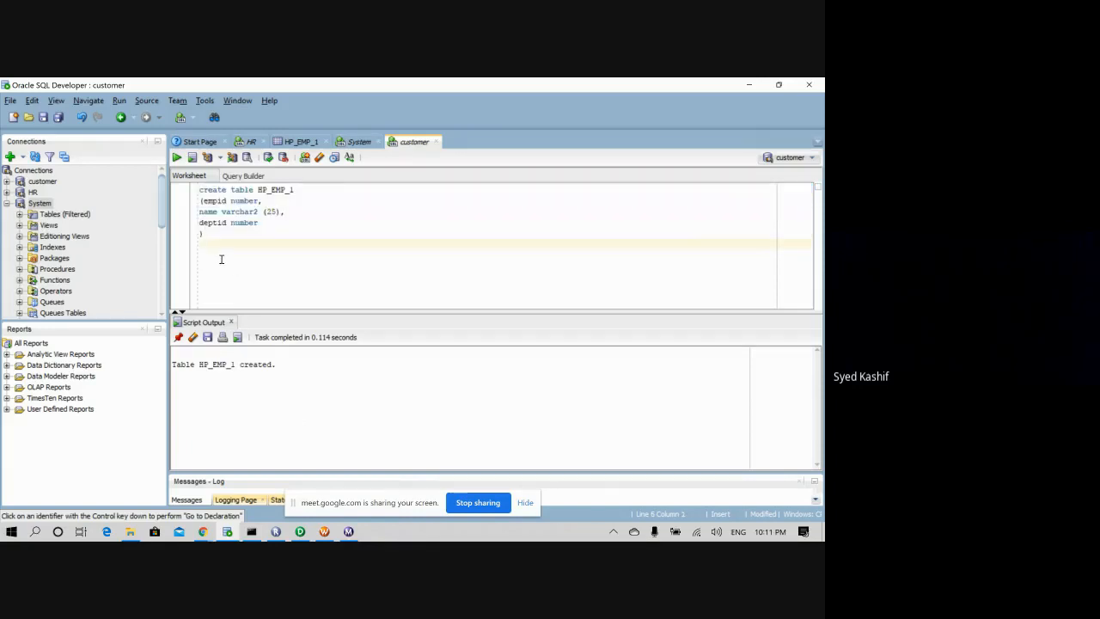
{"action": "type", "text": "select"}
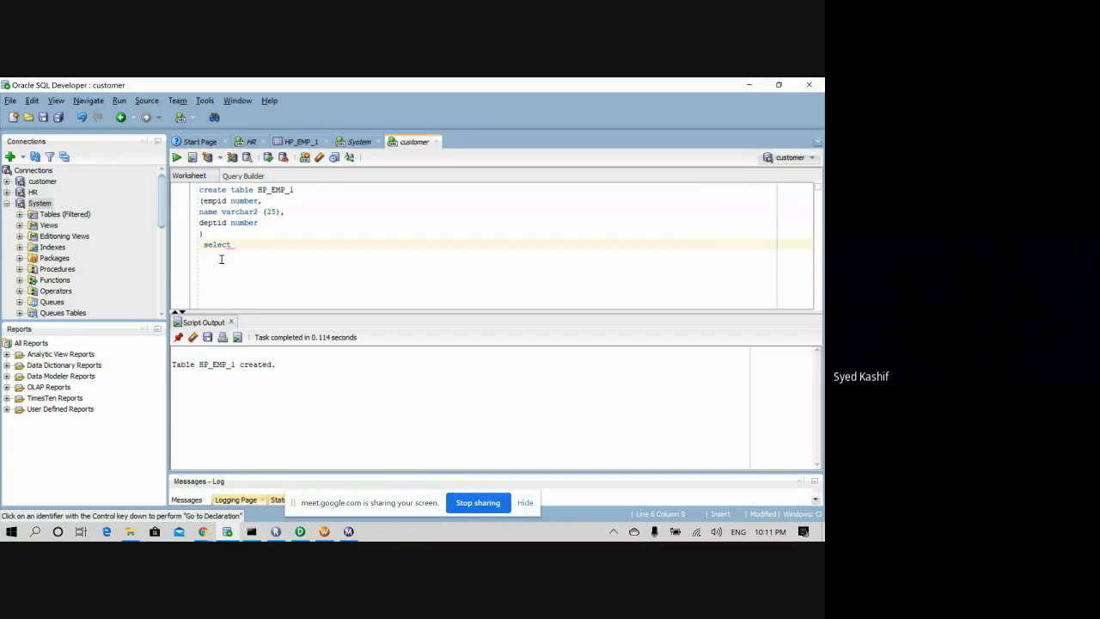
{"action": "type", "text": "*"}
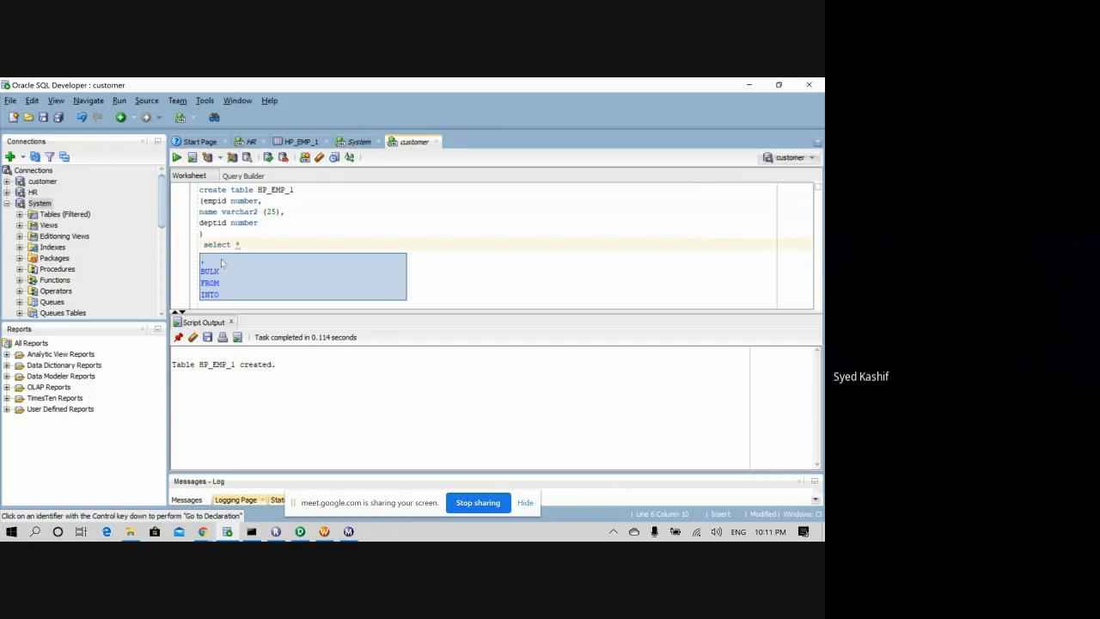
{"action": "key", "text": "Return"}
{"action": "type", "text": "from "}
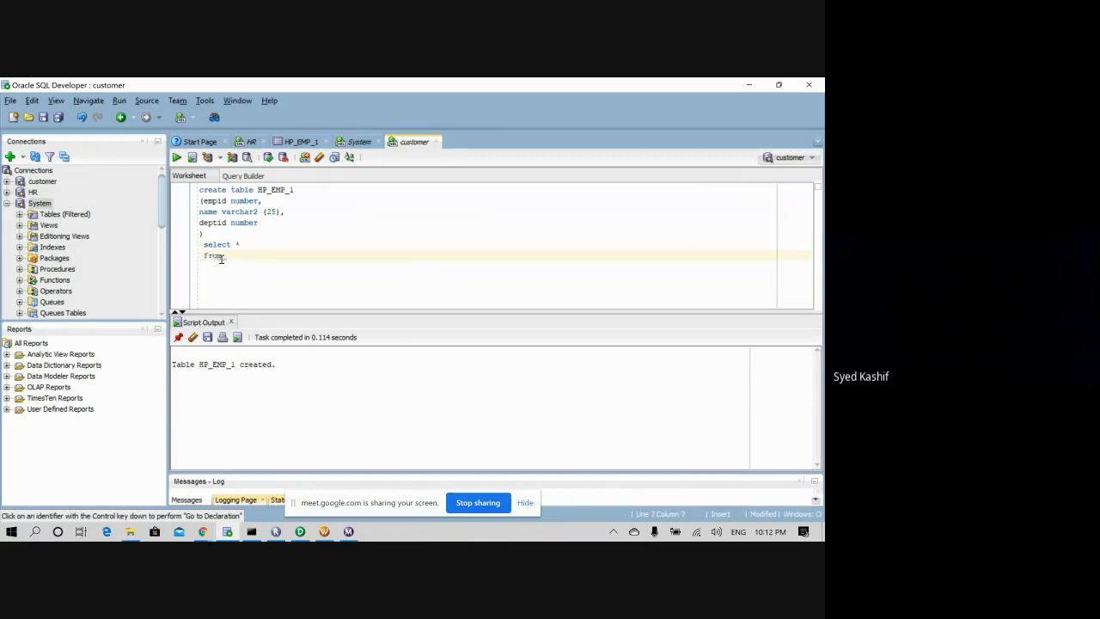
{"action": "type", "text": "HP_EMP_1"}
{"action": "left_click_drag", "start_coordinate": [262, 256], "coordinate": [199, 247]}
{"action": "left_click", "coordinate": [176, 157]}
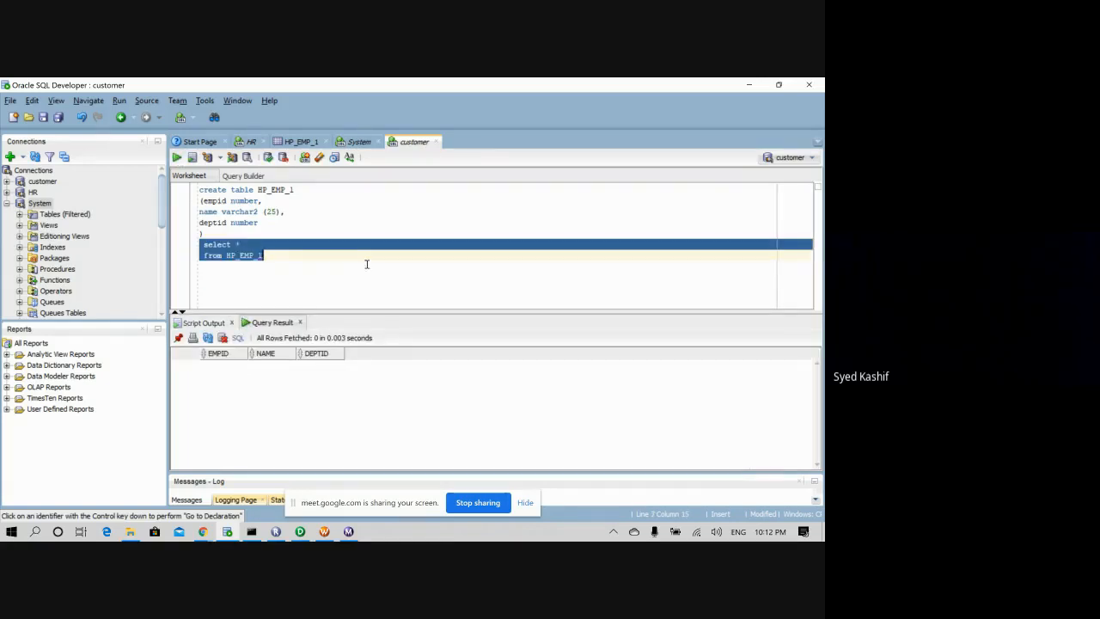
{"action": "left_click", "coordinate": [206, 251]}
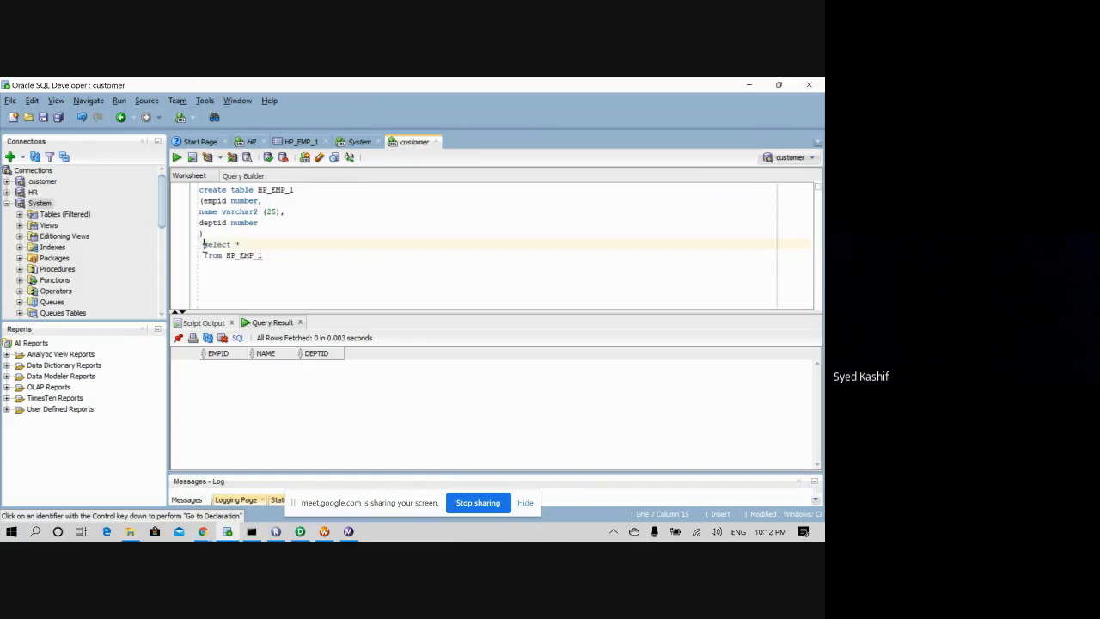
{"action": "key", "text": "BackSpace"}
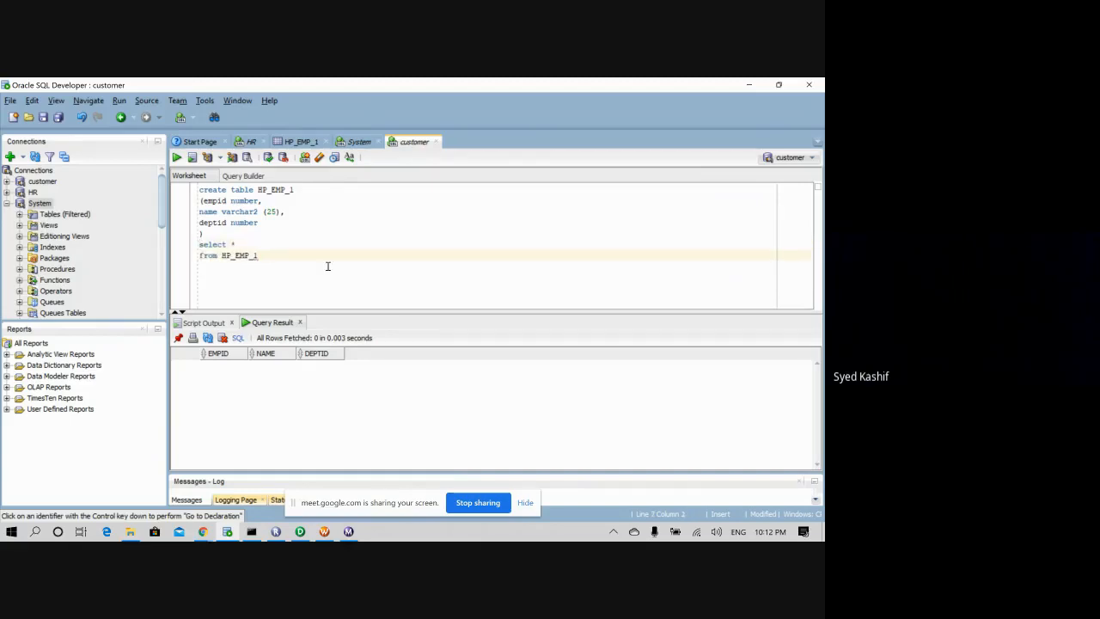
{"action": "left_click", "coordinate": [308, 258]}
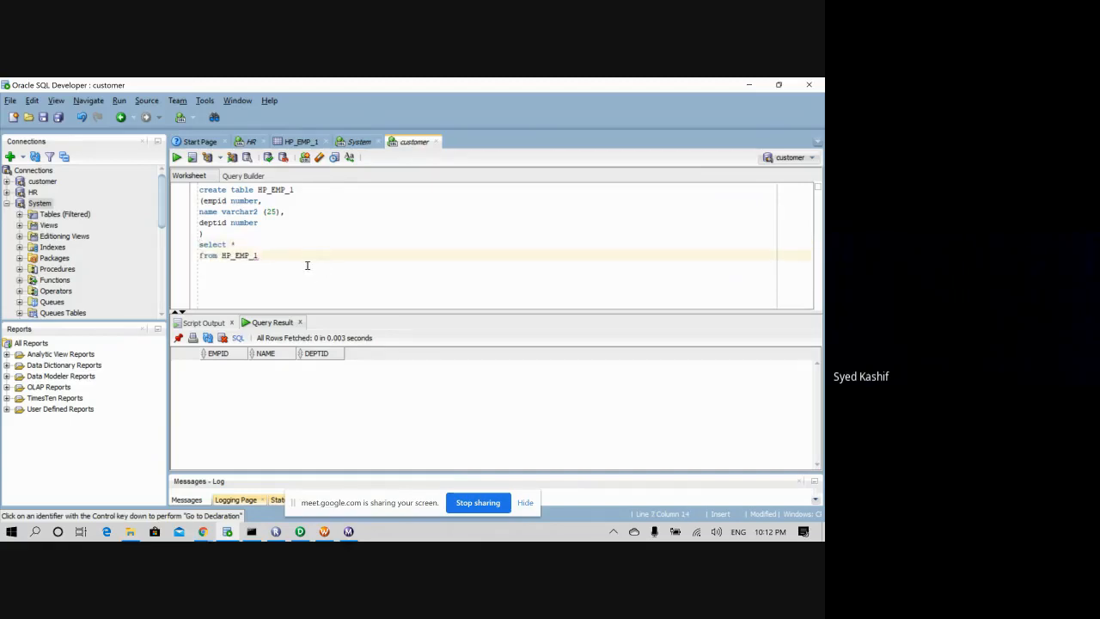
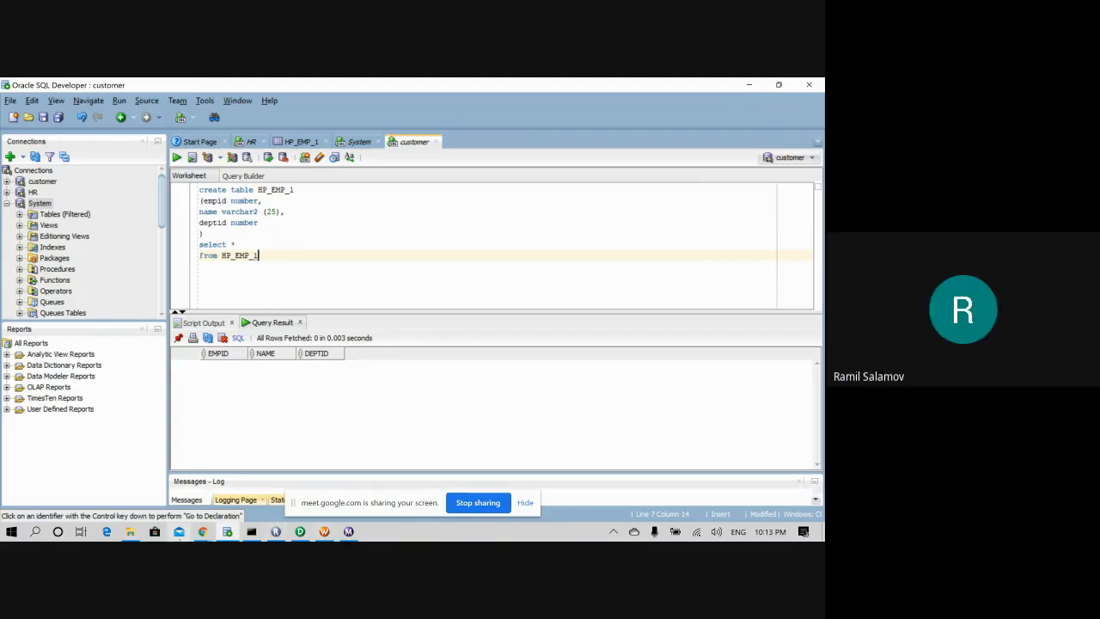
- Switch from the HP_EMP_1 worksheet through Designer to Workflow Manager's wf_FF_ORA_HP_EMP workflow
{"action": "left_click", "coordinate": [204, 532]}
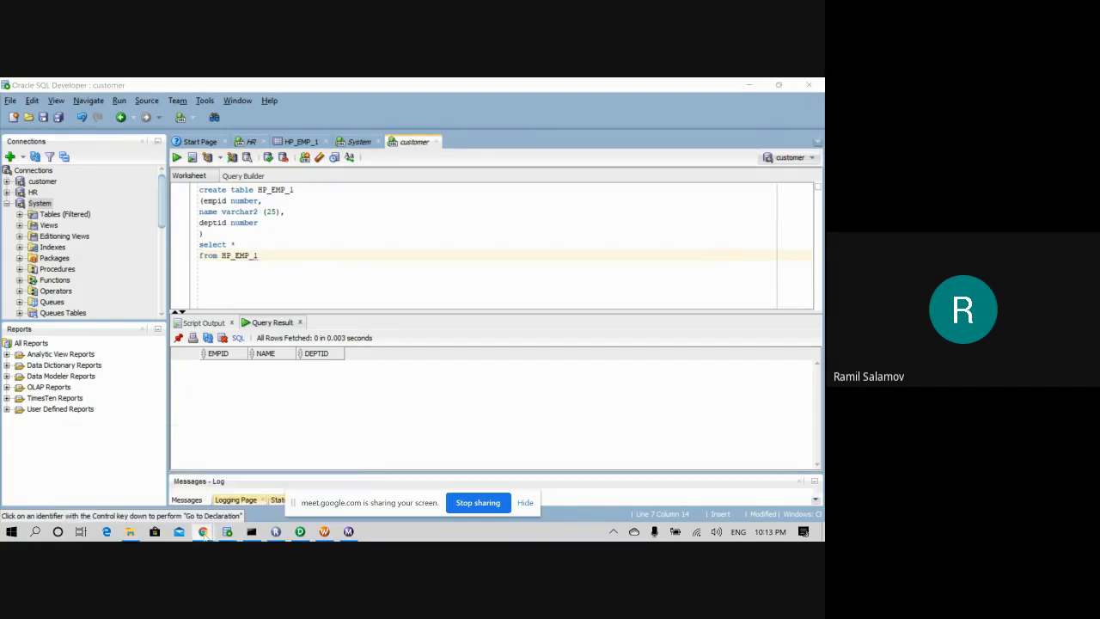
{"action": "left_click", "coordinate": [296, 250]}
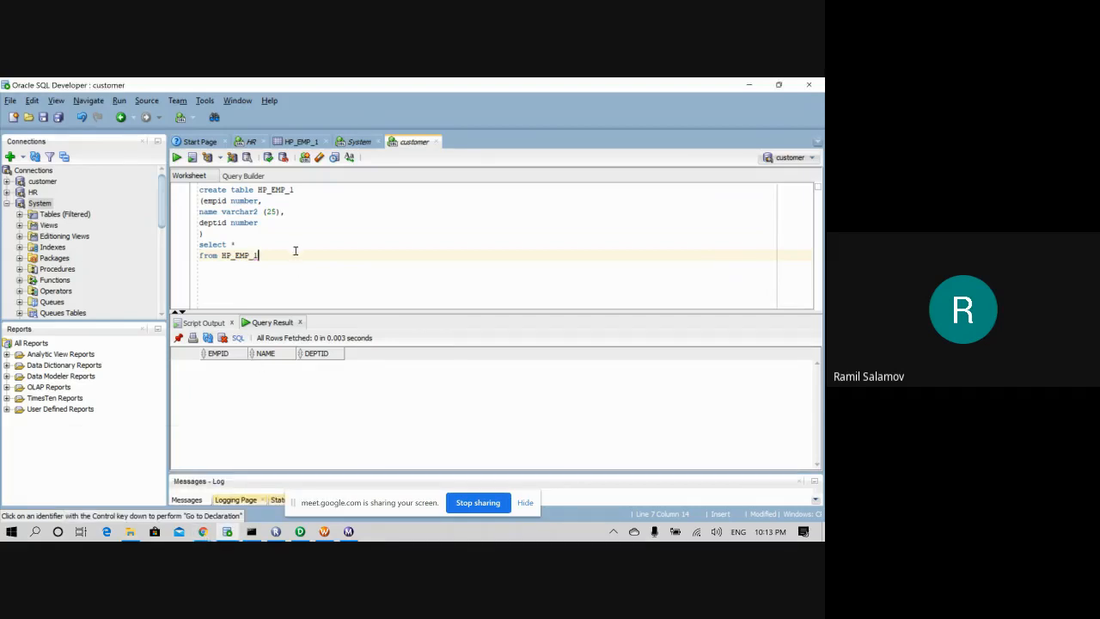
{"action": "left_click", "coordinate": [299, 531]}
{"action": "left_click", "coordinate": [324, 531]}
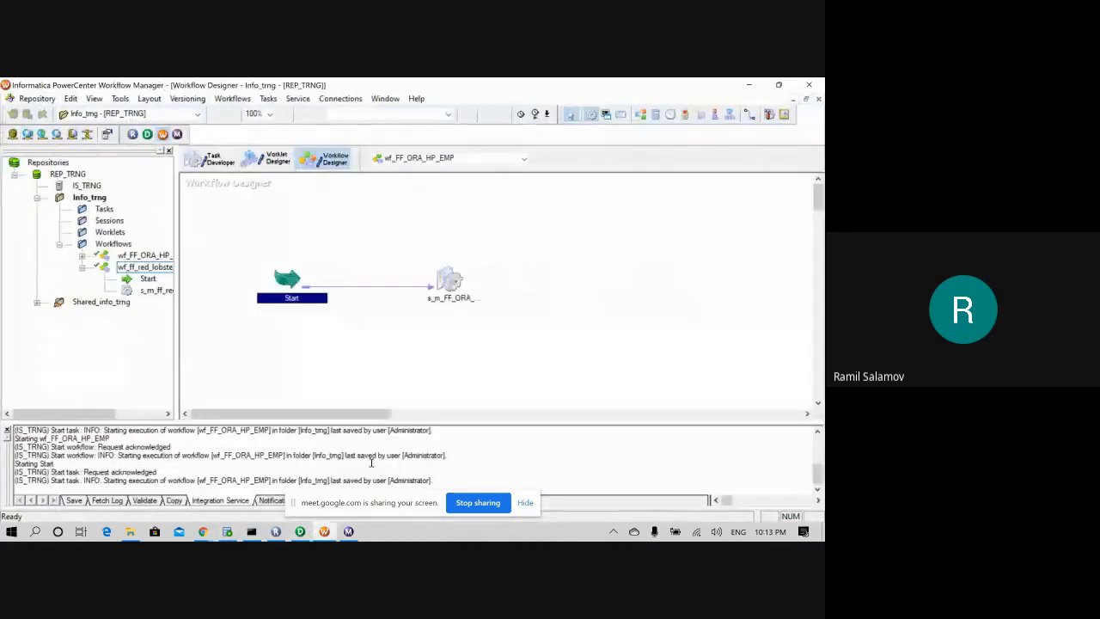
{"action": "double_click", "coordinate": [446, 289]}
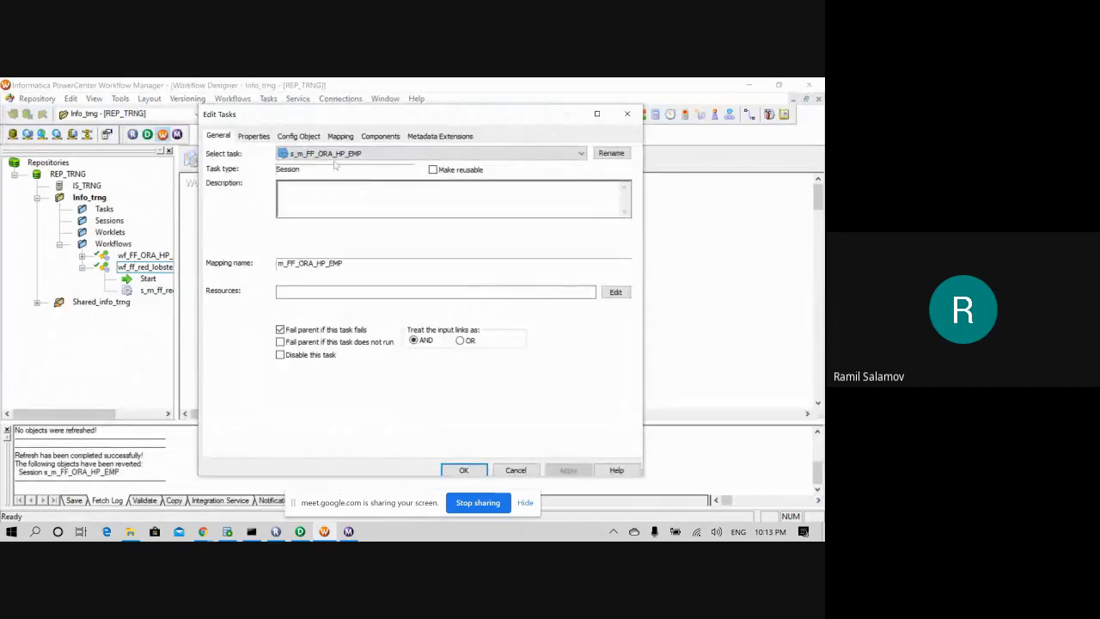
{"action": "left_click", "coordinate": [340, 136]}
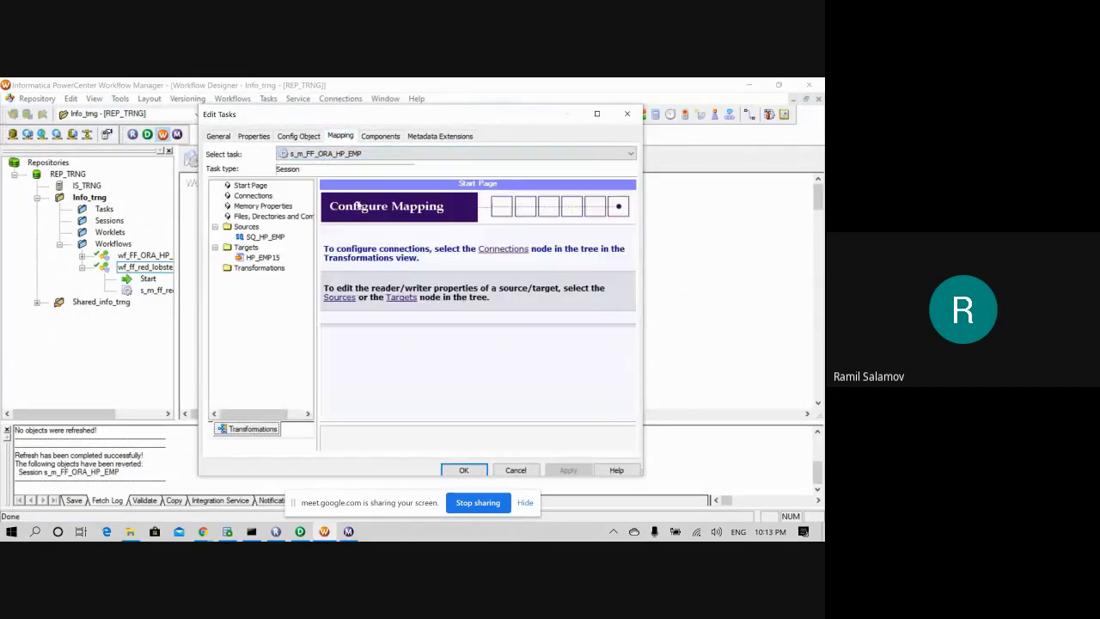
{"action": "left_click", "coordinate": [260, 258]}
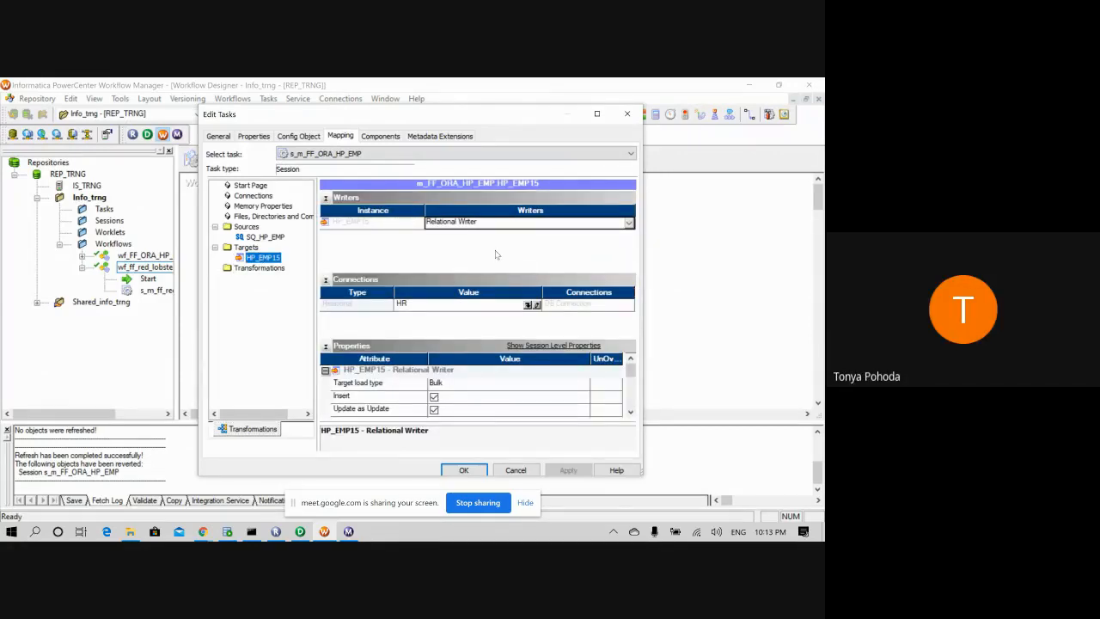
{"action": "scroll", "coordinate": [539, 389], "scroll_direction": "down", "scroll_amount": 1}
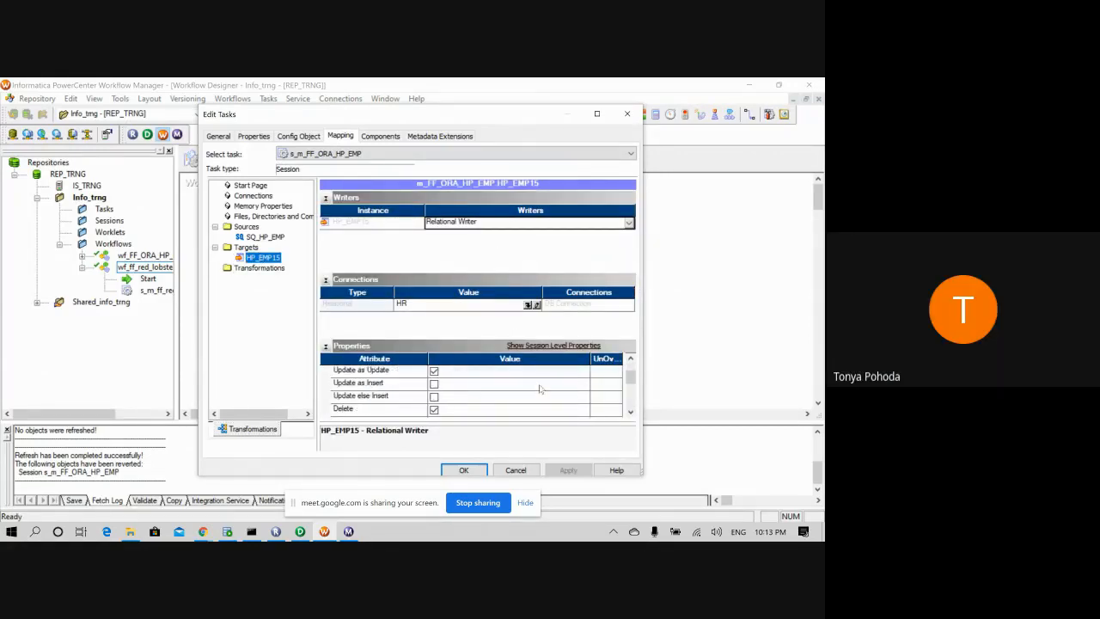
{"action": "left_click", "coordinate": [631, 413]}
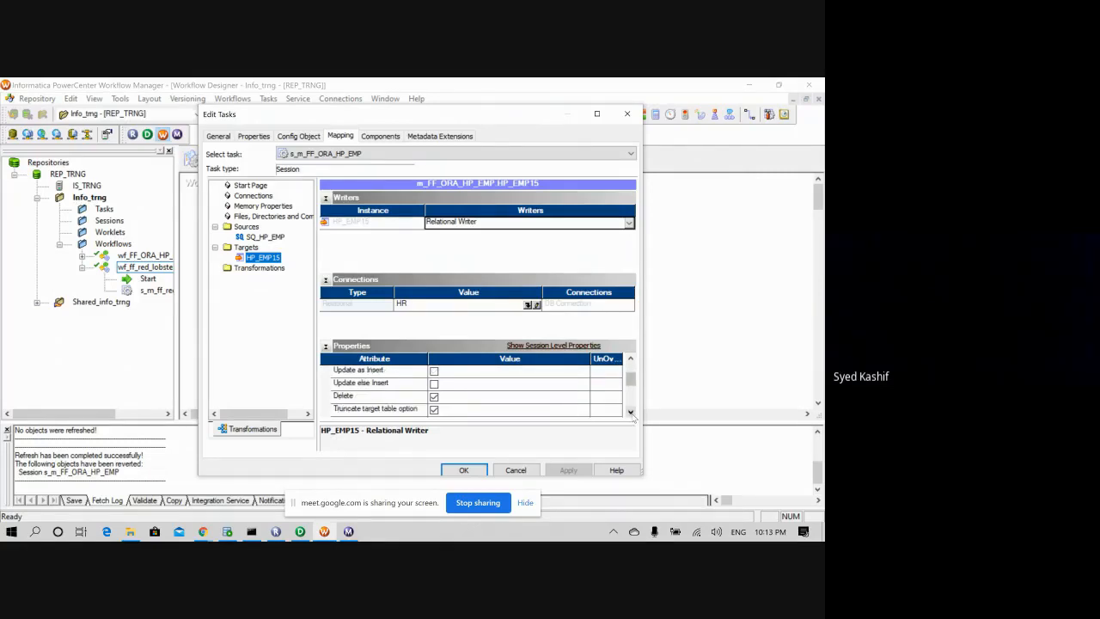
{"action": "left_click", "coordinate": [630, 413]}
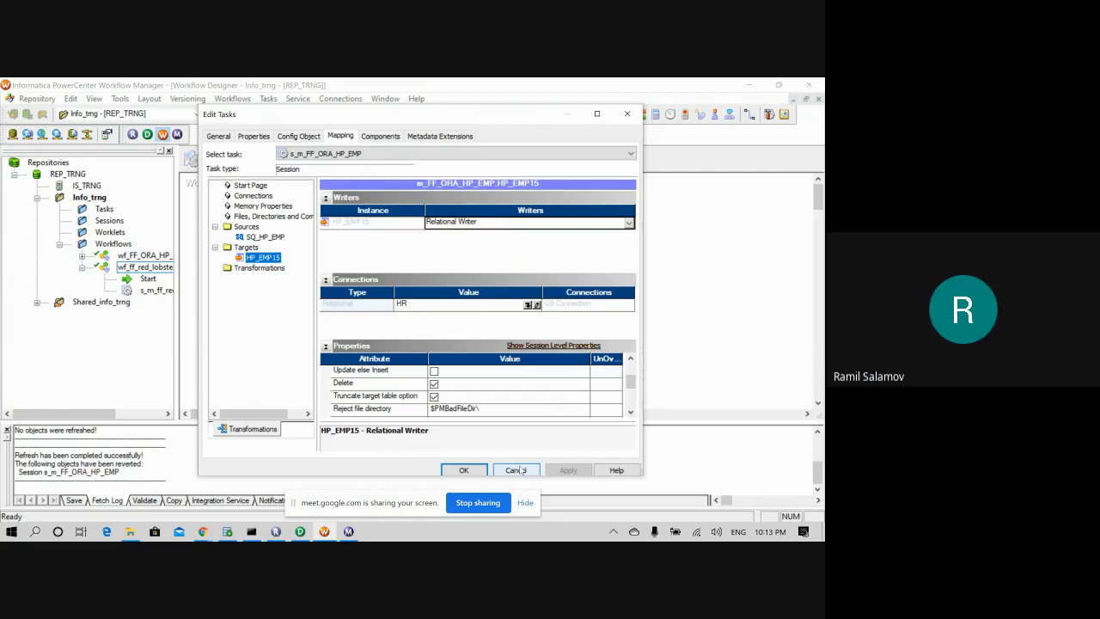
{"action": "left_click", "coordinate": [531, 305]}
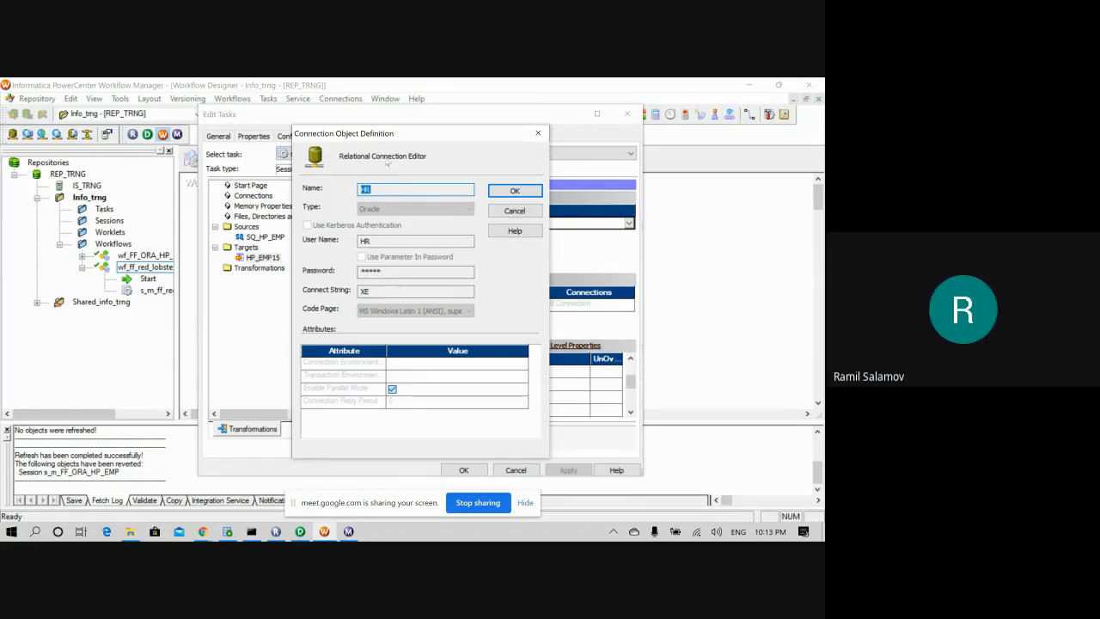
{"action": "left_click", "coordinate": [538, 132]}
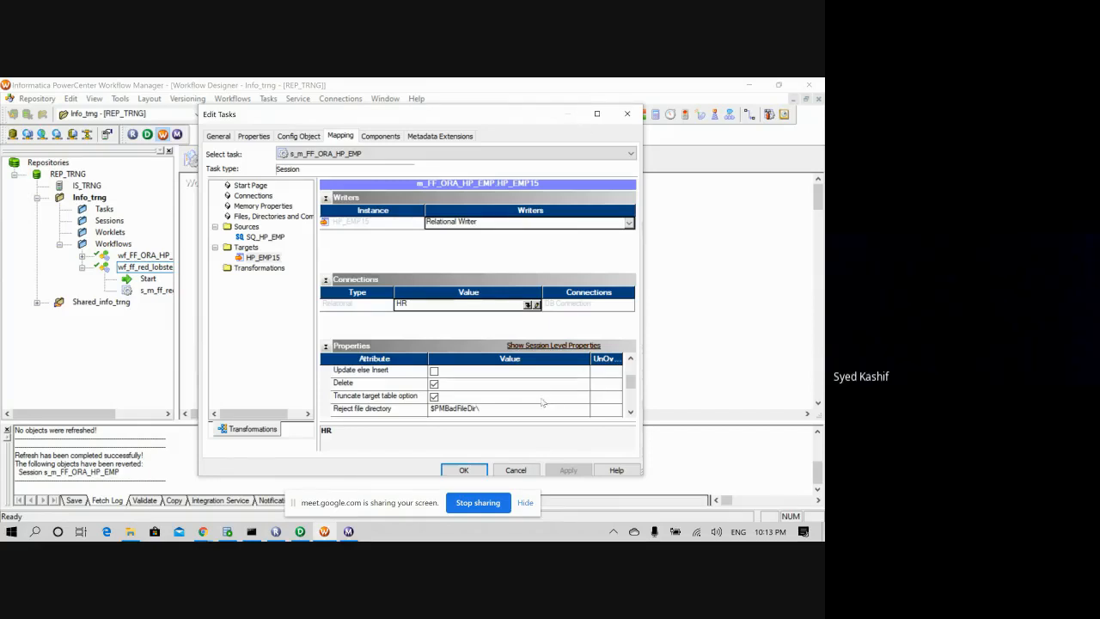
{"action": "left_click", "coordinate": [528, 304]}
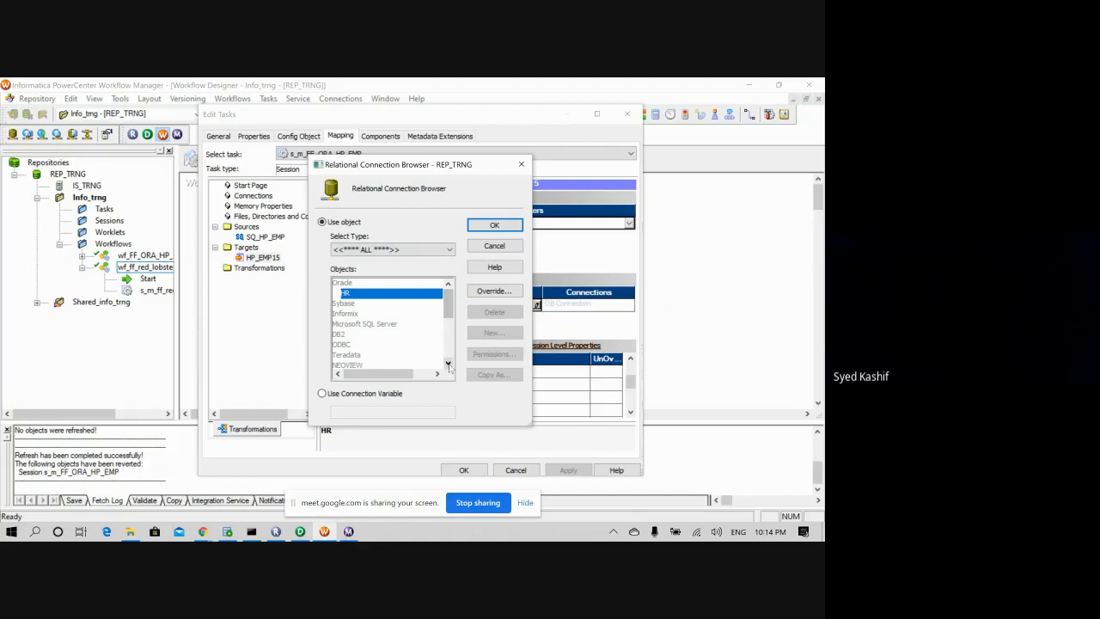
{"action": "mouse_move", "coordinate": [447, 305]}
{"action": "left_mouse_down"}
{"action": "mouse_move", "coordinate": [456, 343]}
{"action": "mouse_move", "coordinate": [451, 295]}
{"action": "left_mouse_up"}
{"action": "left_click", "coordinate": [496, 225]}
{"action": "left_click", "coordinate": [627, 113]}
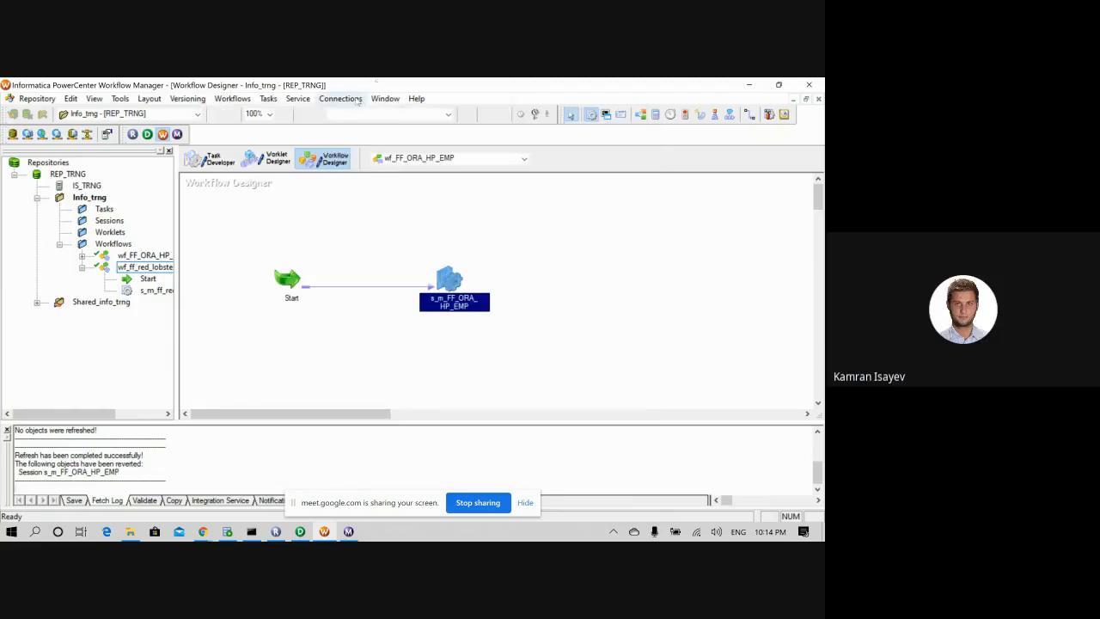
- Start a new Oracle-type connection in the Relational Connection Browser
{"action": "left_click", "coordinate": [340, 99]}
{"action": "left_click", "coordinate": [348, 113]}
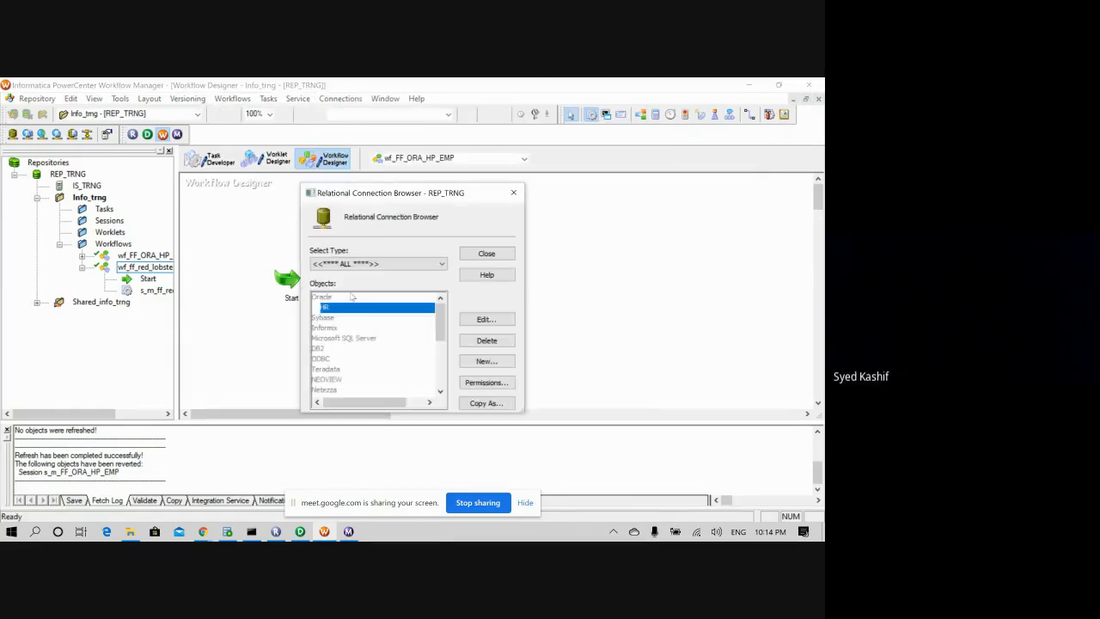
{"action": "left_click", "coordinate": [479, 361]}
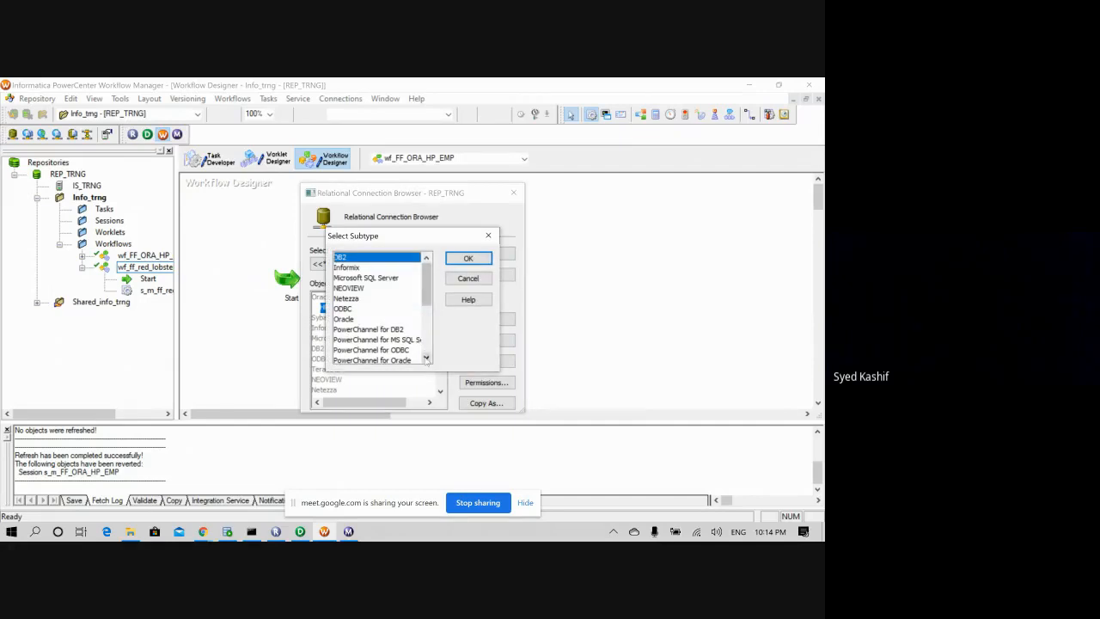
{"action": "left_click", "coordinate": [426, 358]}
{"action": "left_click", "coordinate": [378, 308]}
{"action": "left_click", "coordinate": [469, 259]}
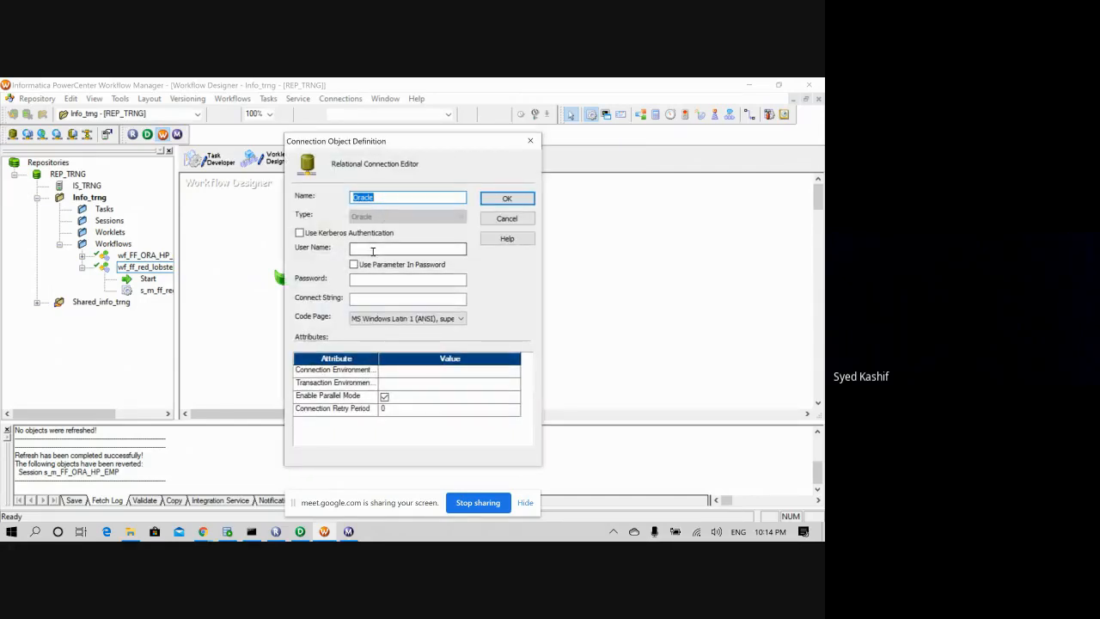
- Set name and user name customer, enter the password and connect string XE, and save
{"action": "left_click", "coordinate": [372, 249]}
{"action": "type", "text": "cust"}
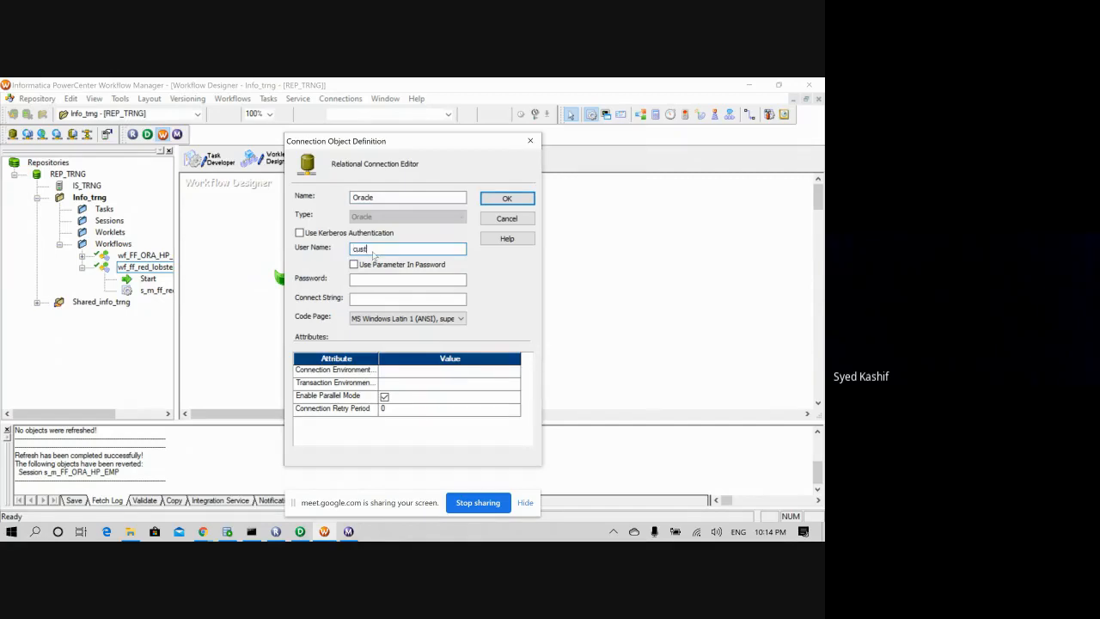
{"action": "type", "text": "omer"}
{"action": "key", "text": "Tab"}
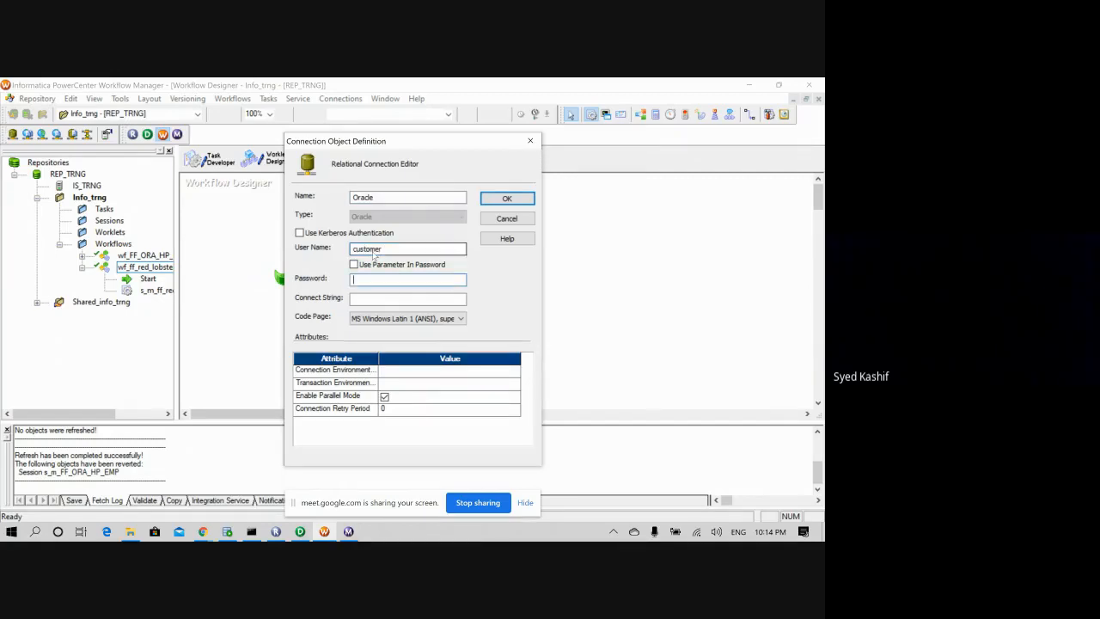
{"action": "type", "text": "cust"}
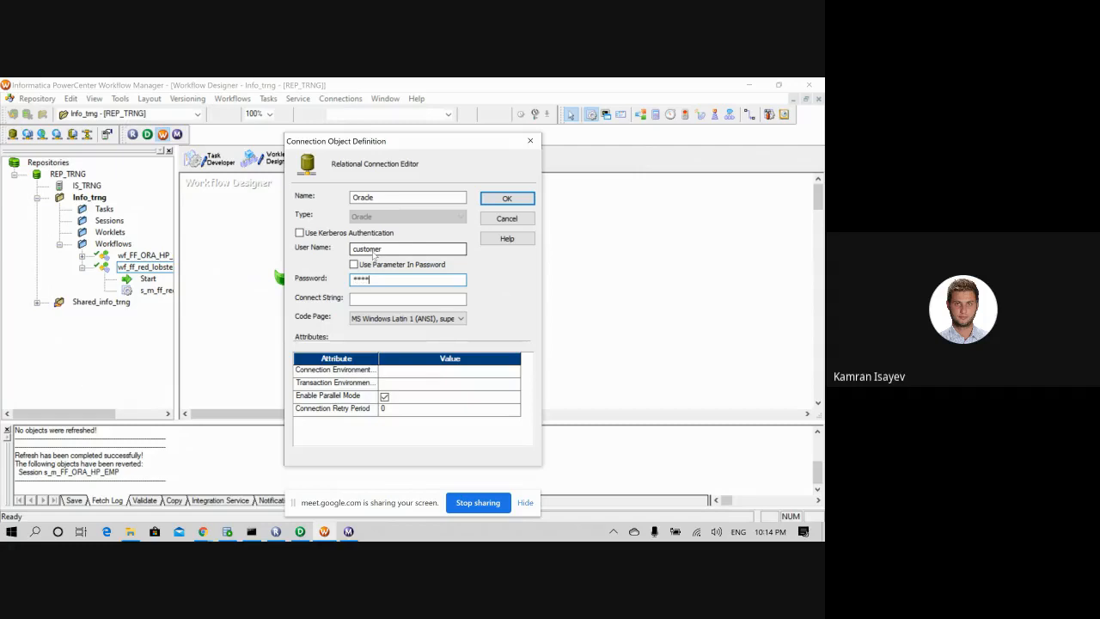
{"action": "type", "text": "omer"}
{"action": "left_click_drag", "start_coordinate": [381, 198], "coordinate": [316, 200]}
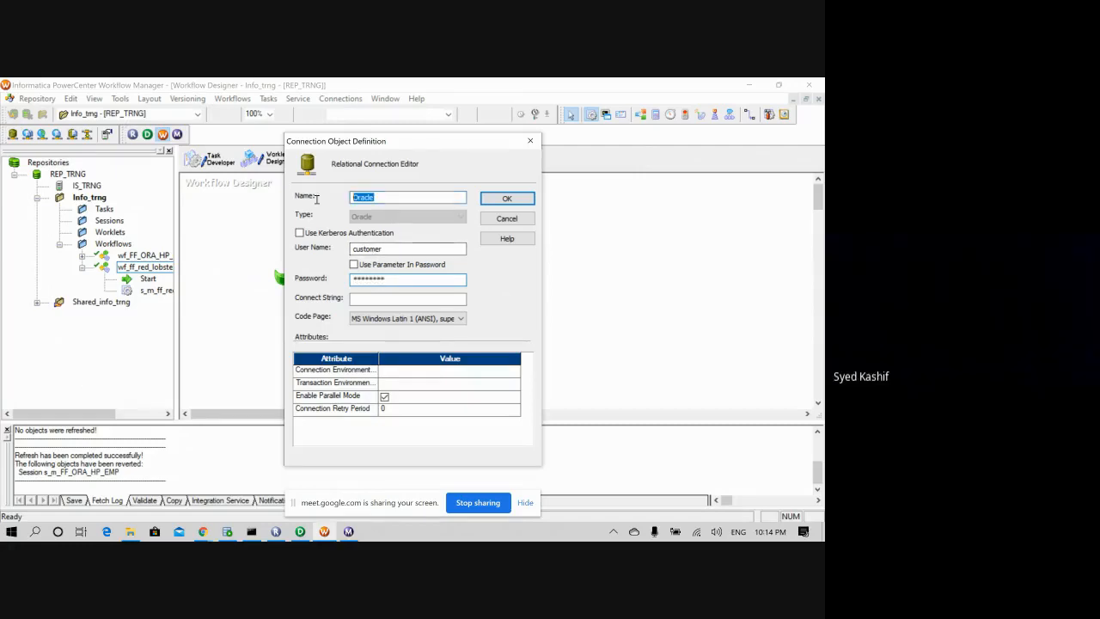
{"action": "type", "text": "customere"}
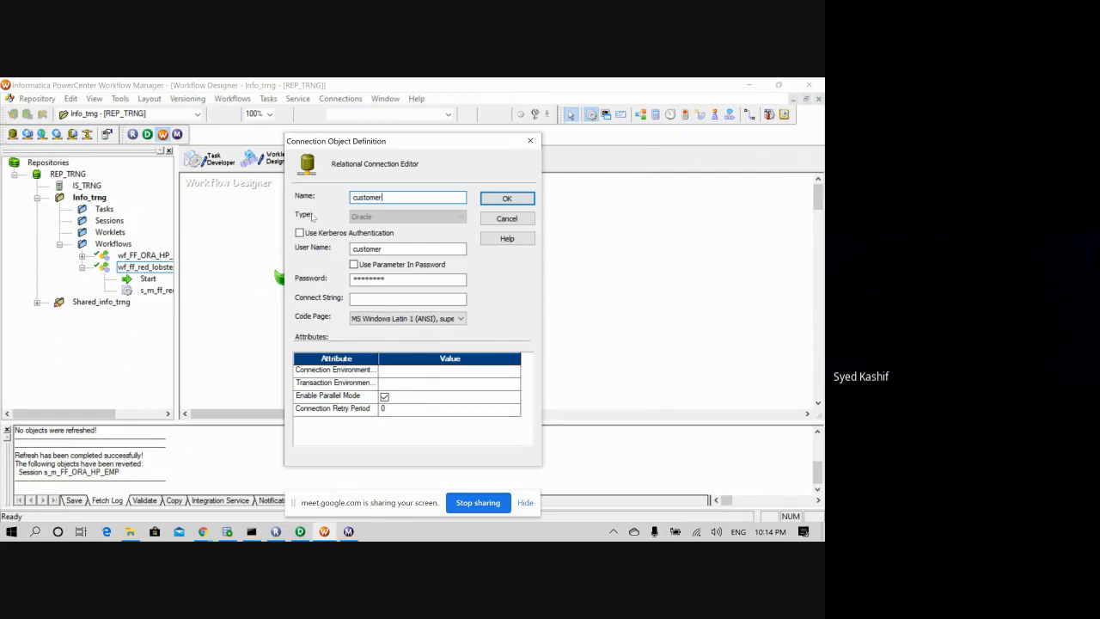
{"action": "left_click", "coordinate": [384, 298]}
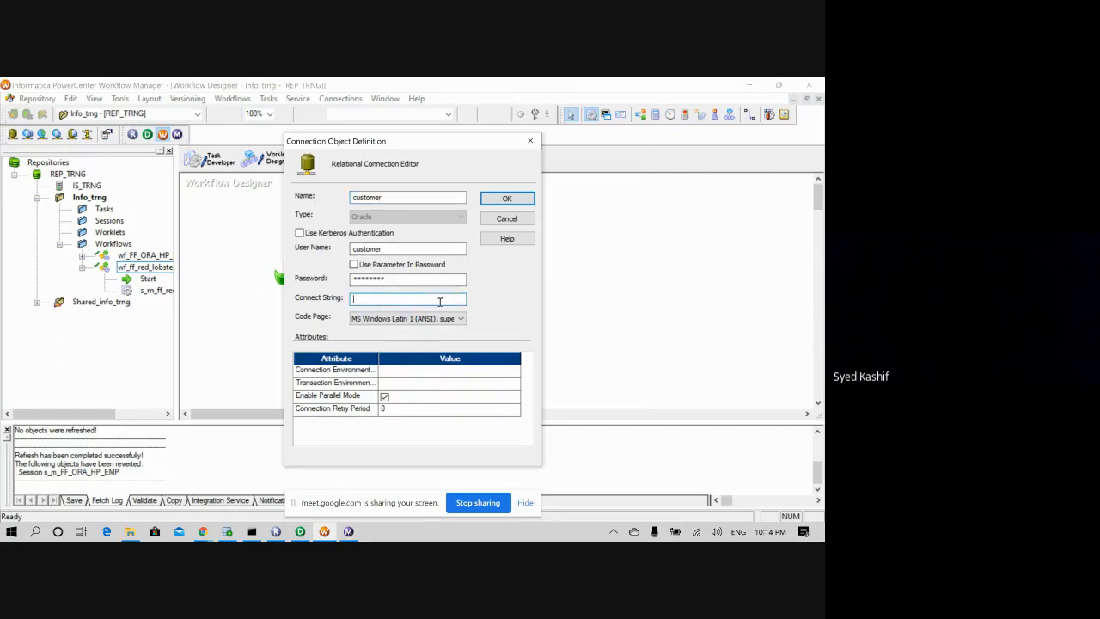
{"action": "type", "text": "XE"}
{"action": "key", "text": "Return"}
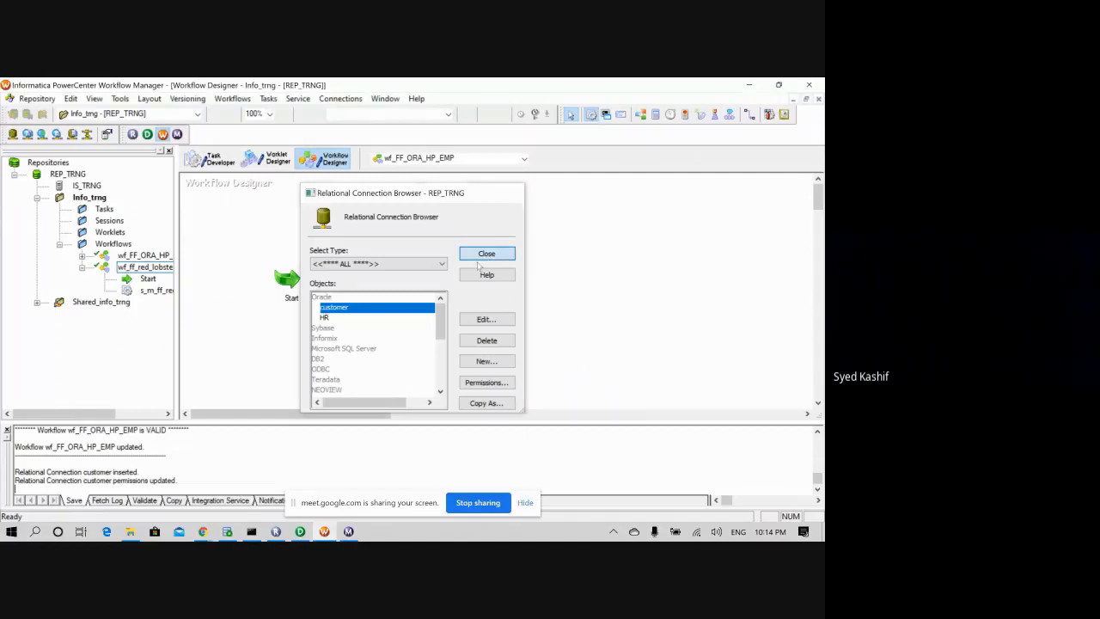
{"action": "left_click", "coordinate": [486, 255]}
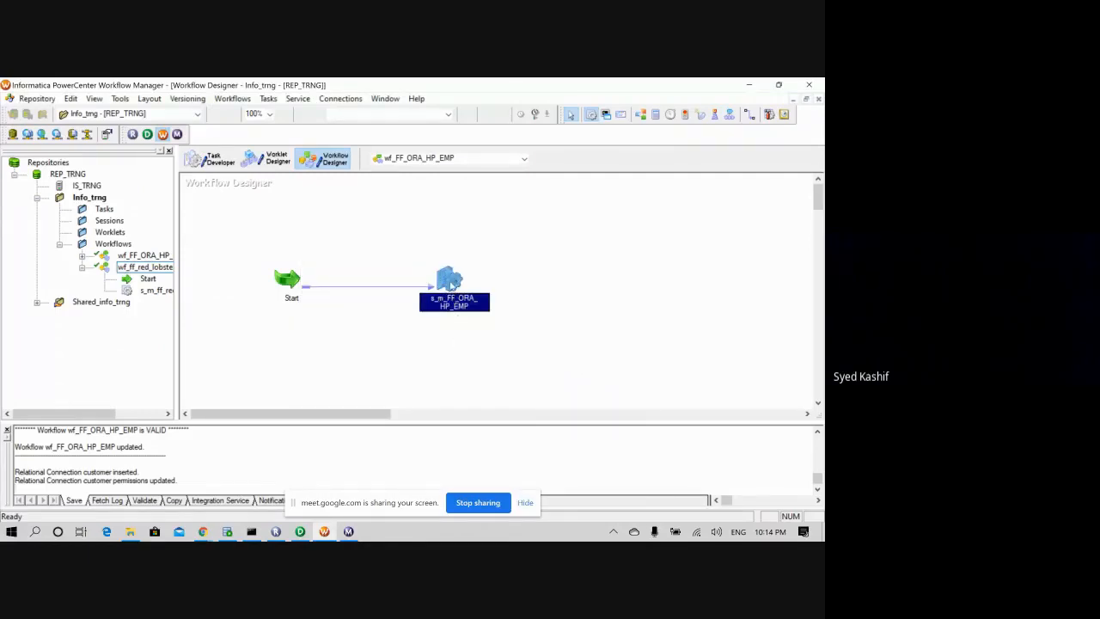
- Set the HP_EMP15 target's relational connection in the session mapping settings to customer
{"action": "right_click", "coordinate": [449, 282]}
{"action": "key", "text": "Escape"}
{"action": "double_click", "coordinate": [445, 282]}
{"action": "left_click", "coordinate": [341, 137]}
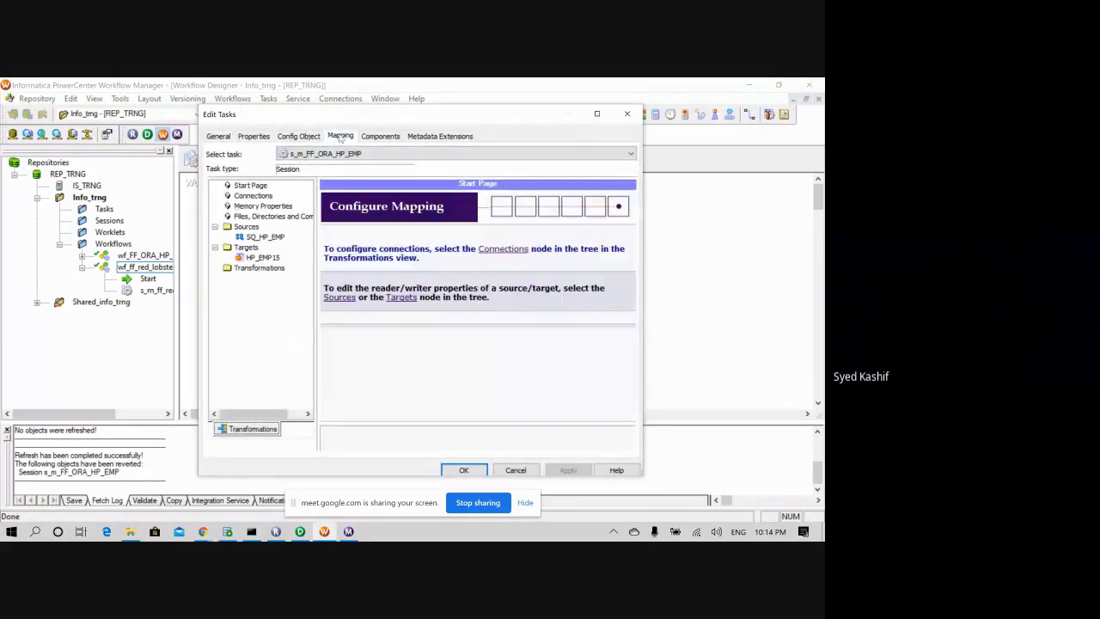
{"action": "left_click", "coordinate": [263, 257]}
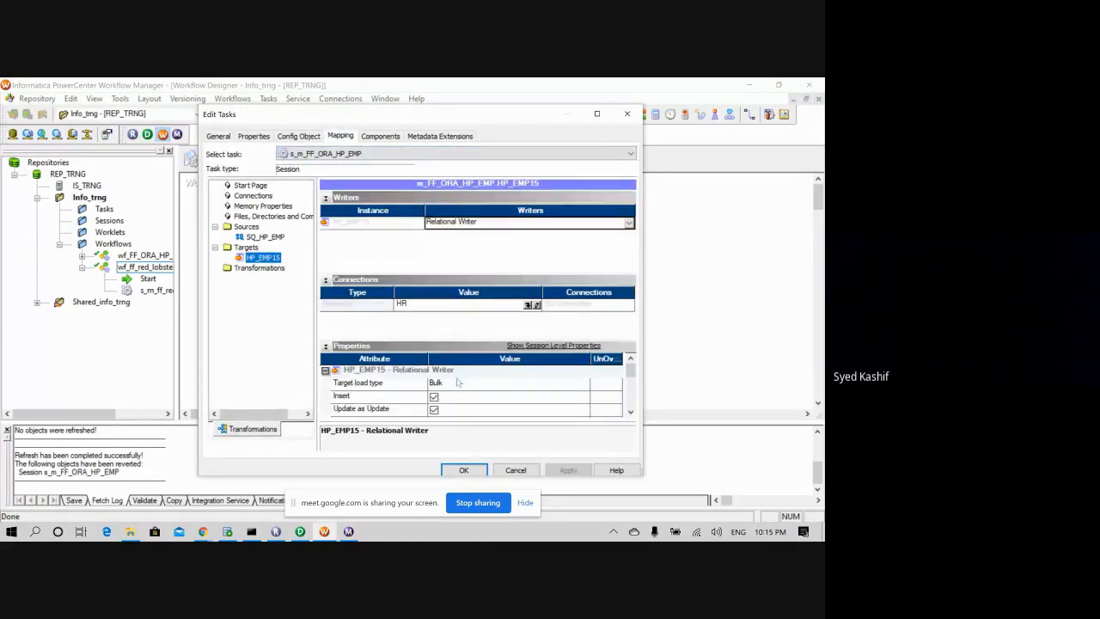
{"action": "left_click", "coordinate": [630, 412]}
{"action": "left_click", "coordinate": [630, 412]}
{"action": "left_click", "coordinate": [629, 413]}
{"action": "left_click", "coordinate": [629, 412]}
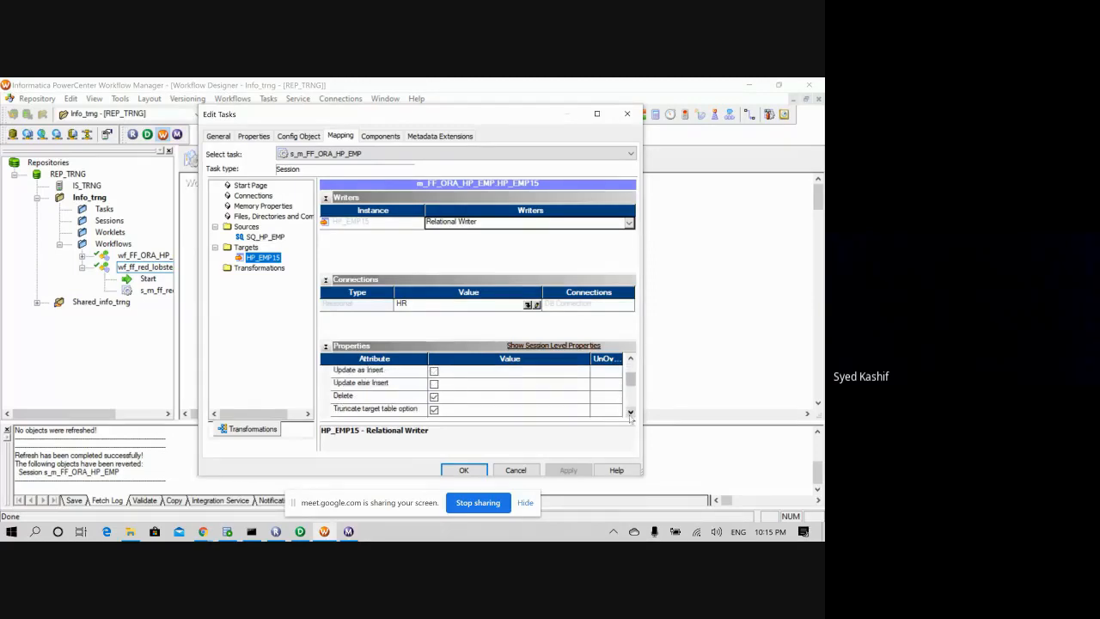
{"action": "left_click", "coordinate": [630, 412]}
{"action": "left_click", "coordinate": [527, 304]}
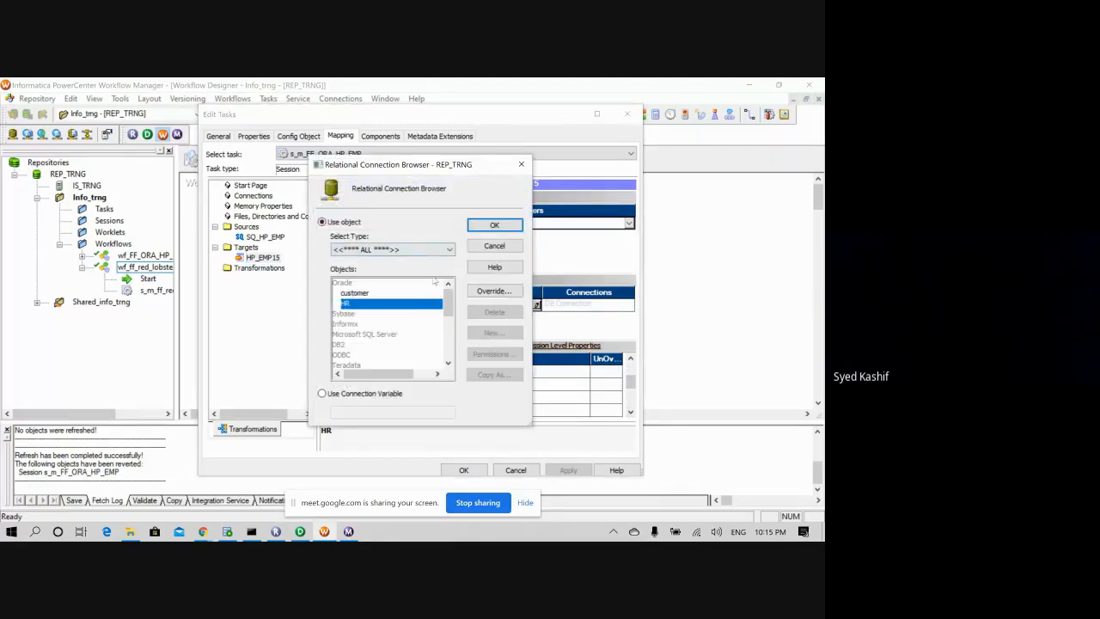
{"action": "left_click", "coordinate": [353, 293]}
{"action": "left_click", "coordinate": [494, 225]}
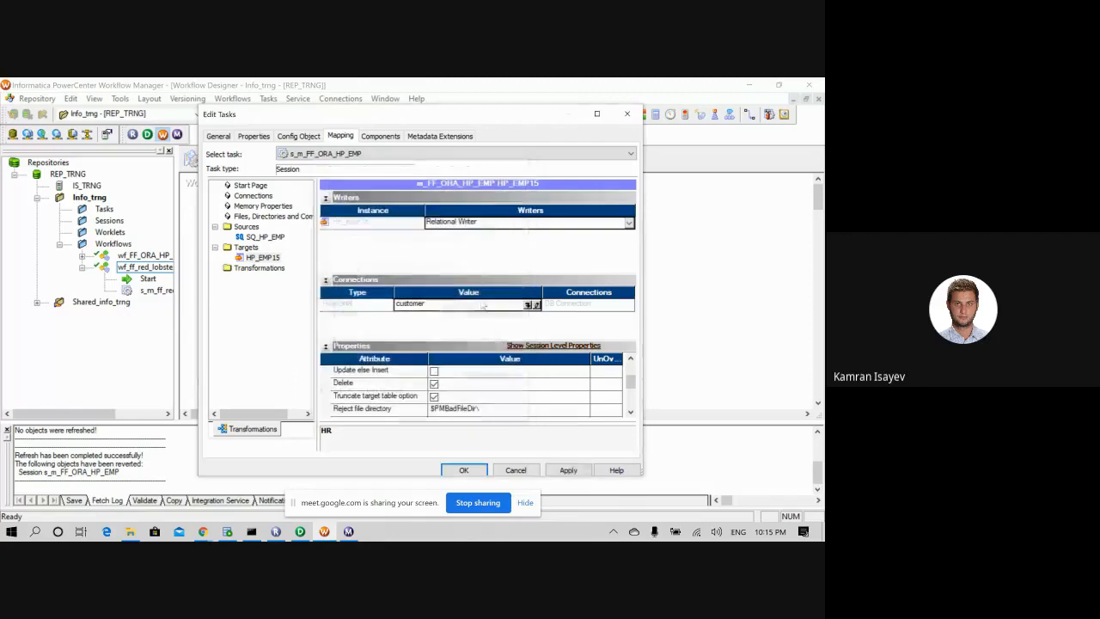
{"action": "left_click", "coordinate": [568, 470]}
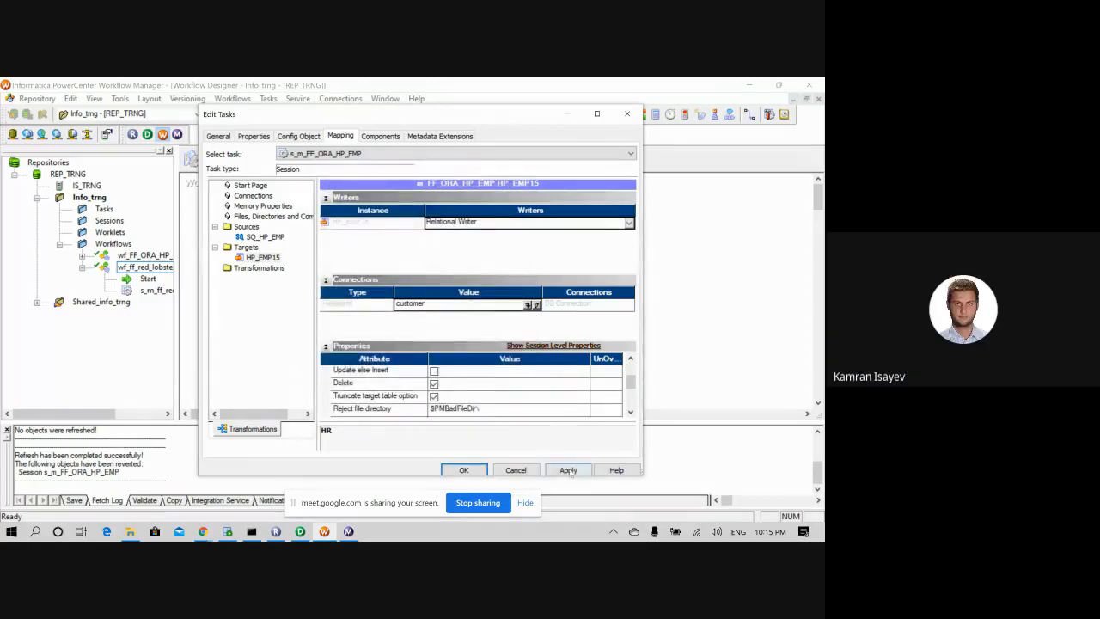
{"action": "left_click", "coordinate": [463, 471]}
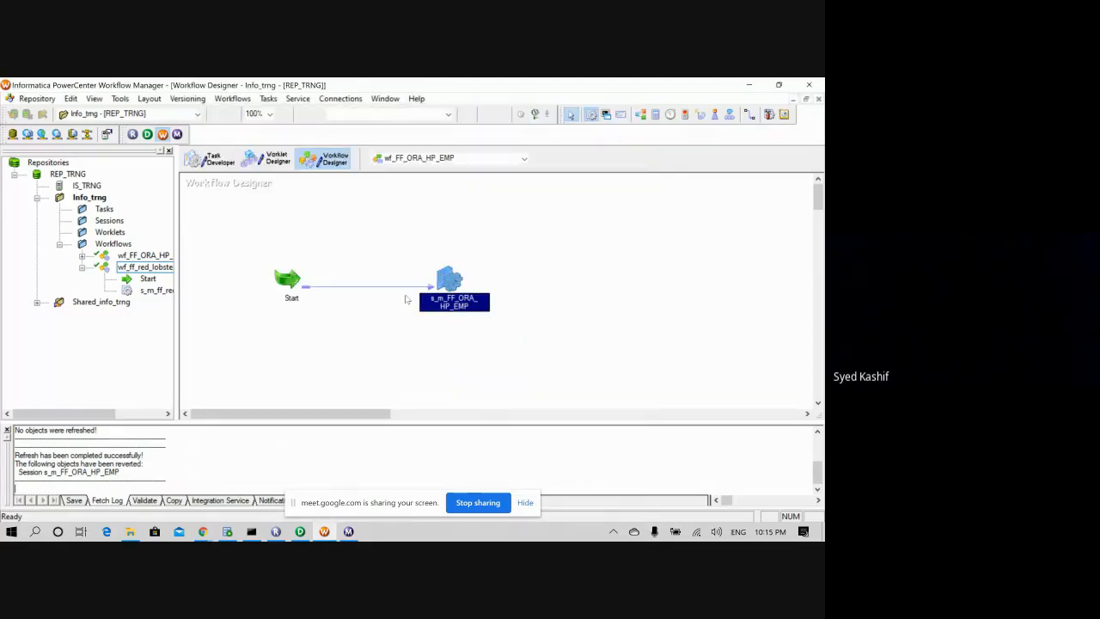
- Save and start the wf_FF_ORA_HP_EMP workflow, then view it in Workflow Monitor
{"action": "key", "text": "ctrl+s"}
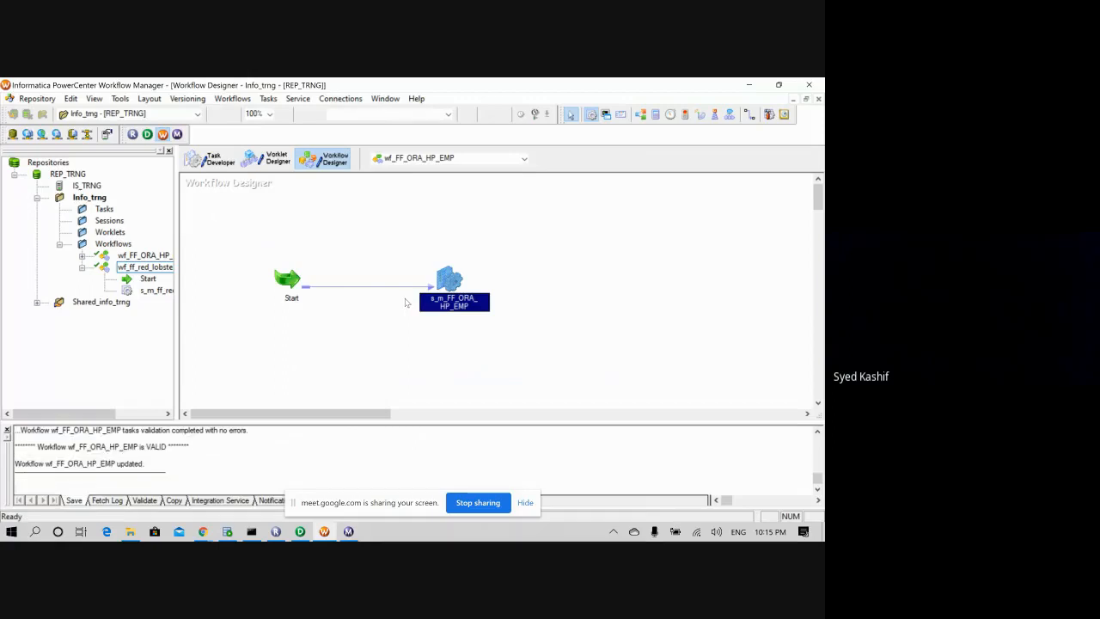
{"action": "left_click", "coordinate": [286, 282]}
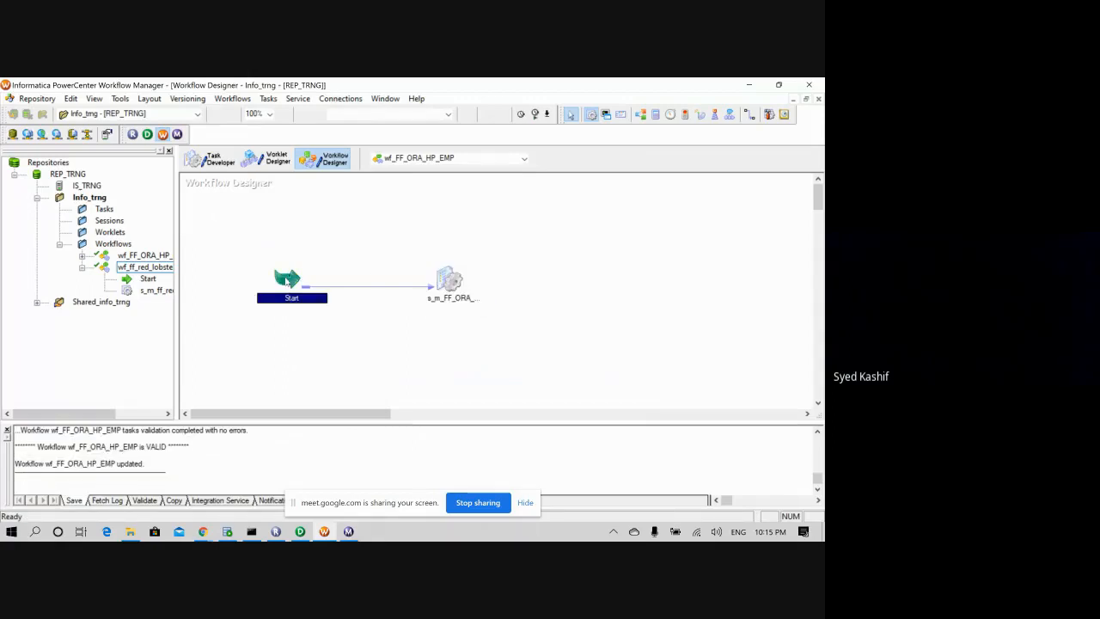
{"action": "right_click", "coordinate": [287, 282]}
{"action": "left_click", "coordinate": [319, 422]}
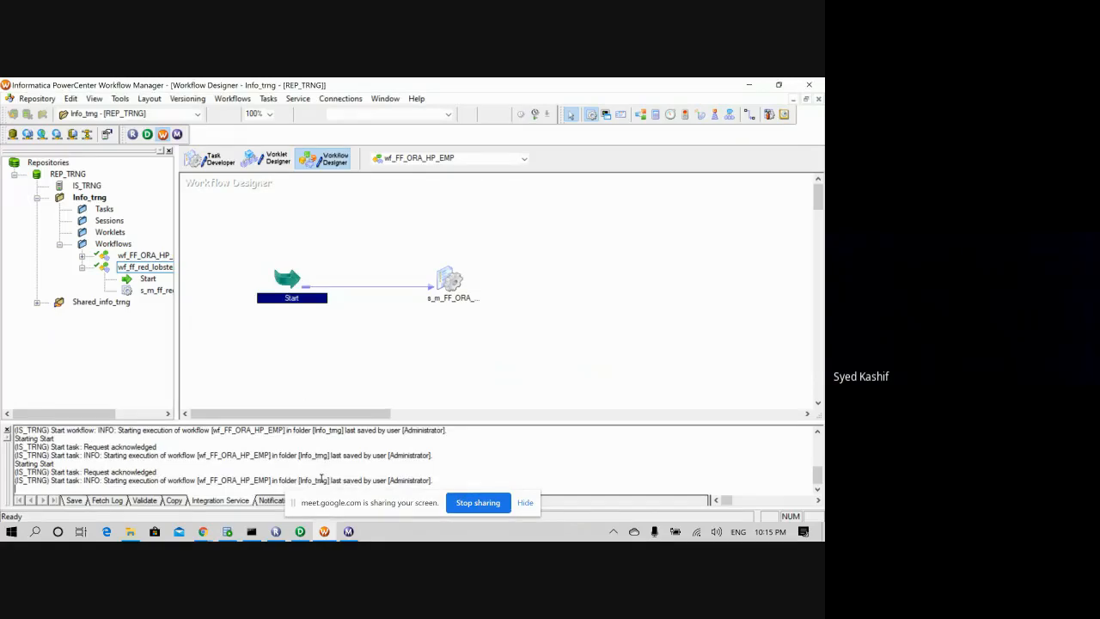
{"action": "left_click", "coordinate": [348, 531]}
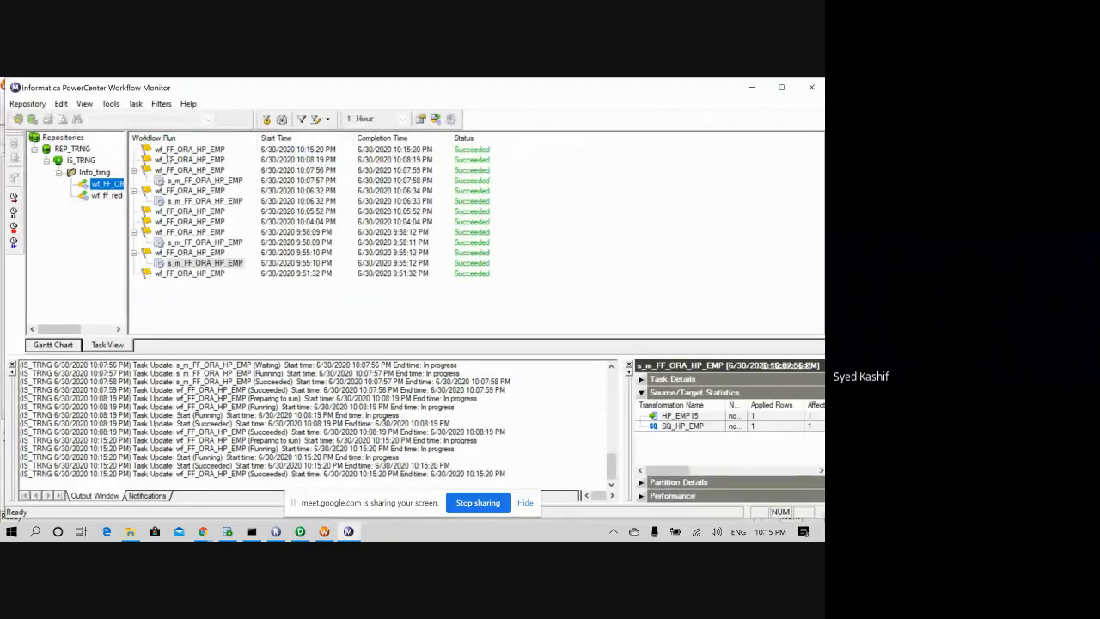
- Show details of wf_FF_ORA_HP_EMP run 20, succeeded at 10:15:20 PM on IS_TRNG
{"action": "left_click", "coordinate": [169, 151]}
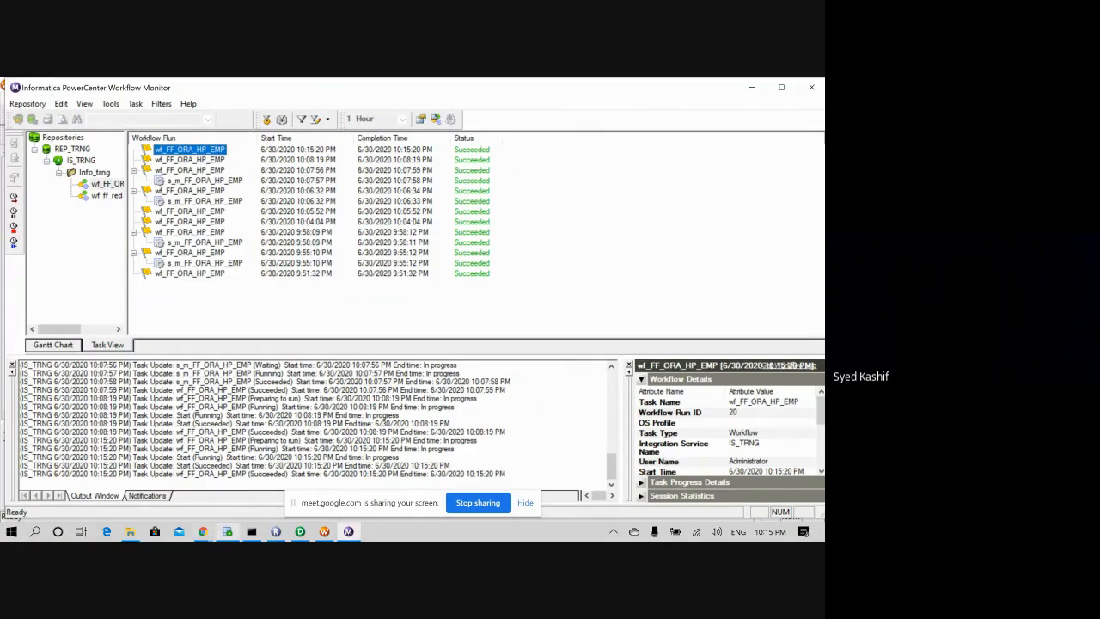
{"action": "left_click", "coordinate": [226, 531]}
- Rerun select * from HP_EMP_1 in the customer worksheet, still getting 0 rows
{"action": "left_click", "coordinate": [311, 142]}
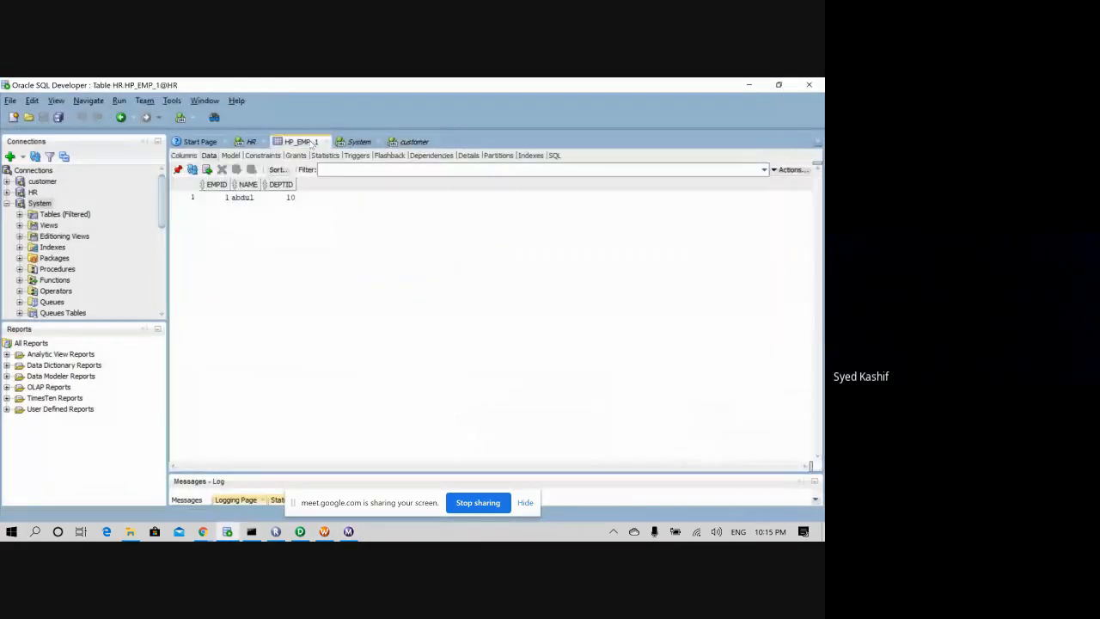
{"action": "left_click", "coordinate": [356, 143]}
{"action": "left_click", "coordinate": [413, 141]}
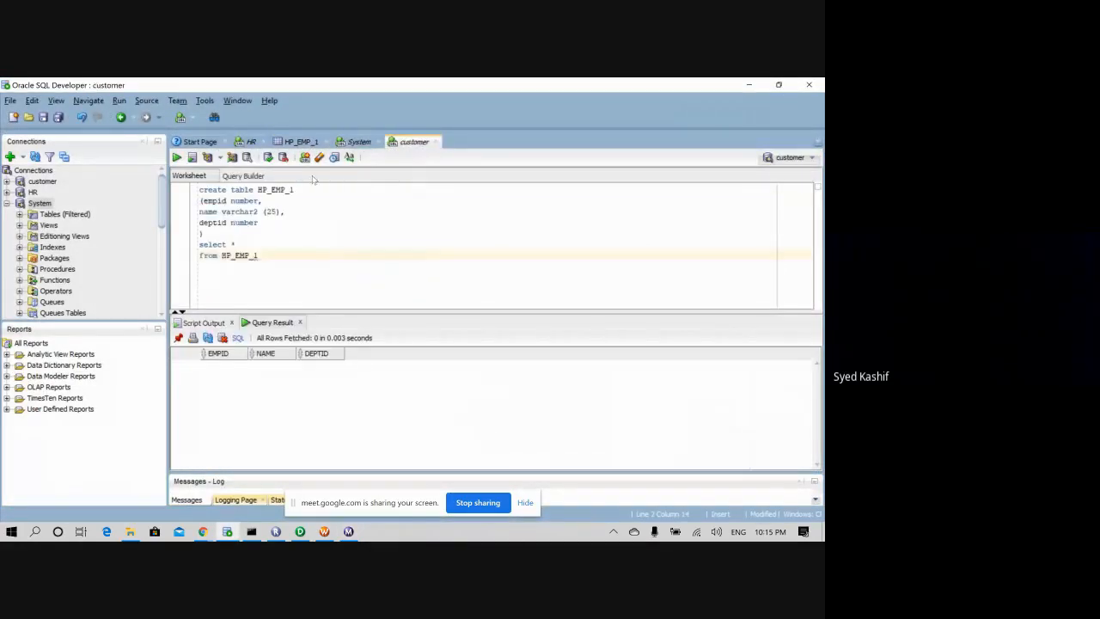
{"action": "key", "text": "ctrl+Return"}
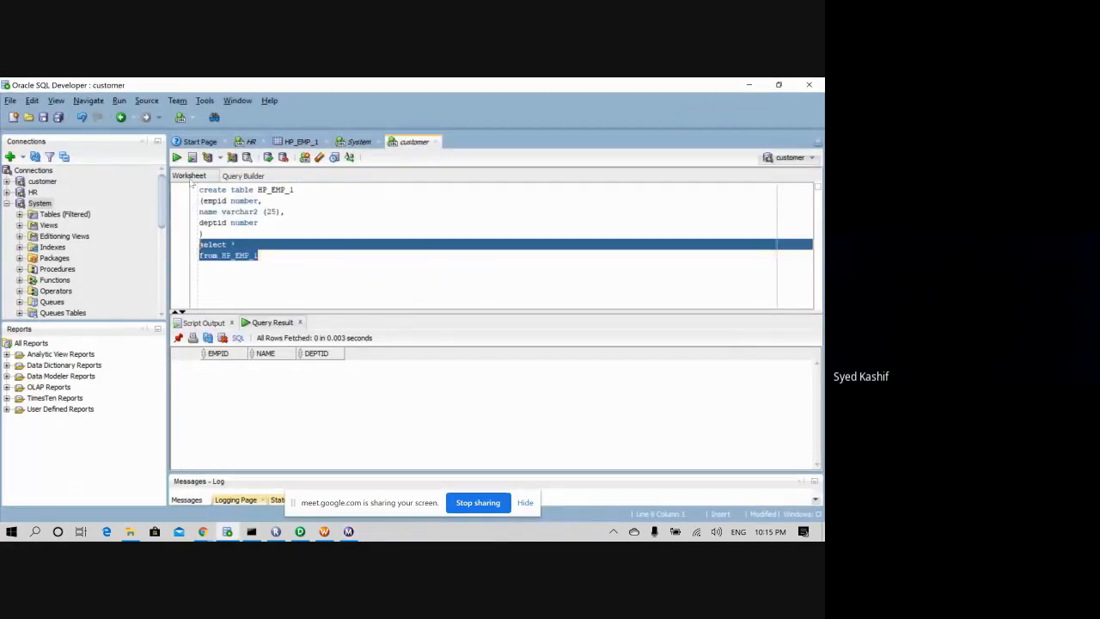
{"action": "left_click", "coordinate": [318, 258]}
{"action": "key", "text": "ctrl+Return"}
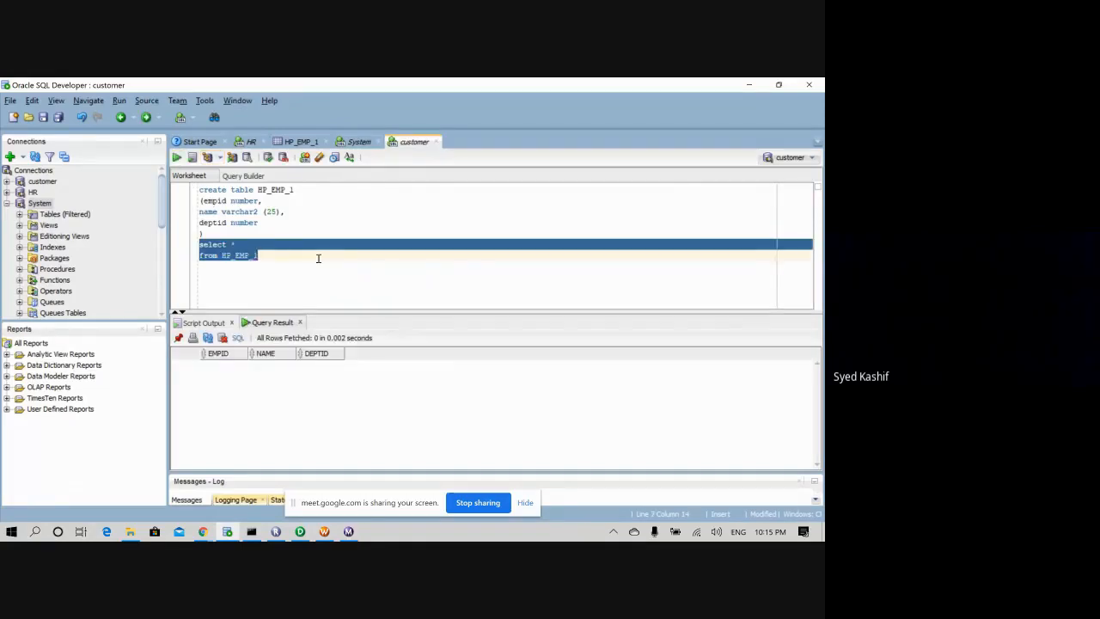
{"action": "key", "text": "ctrl+Return"}
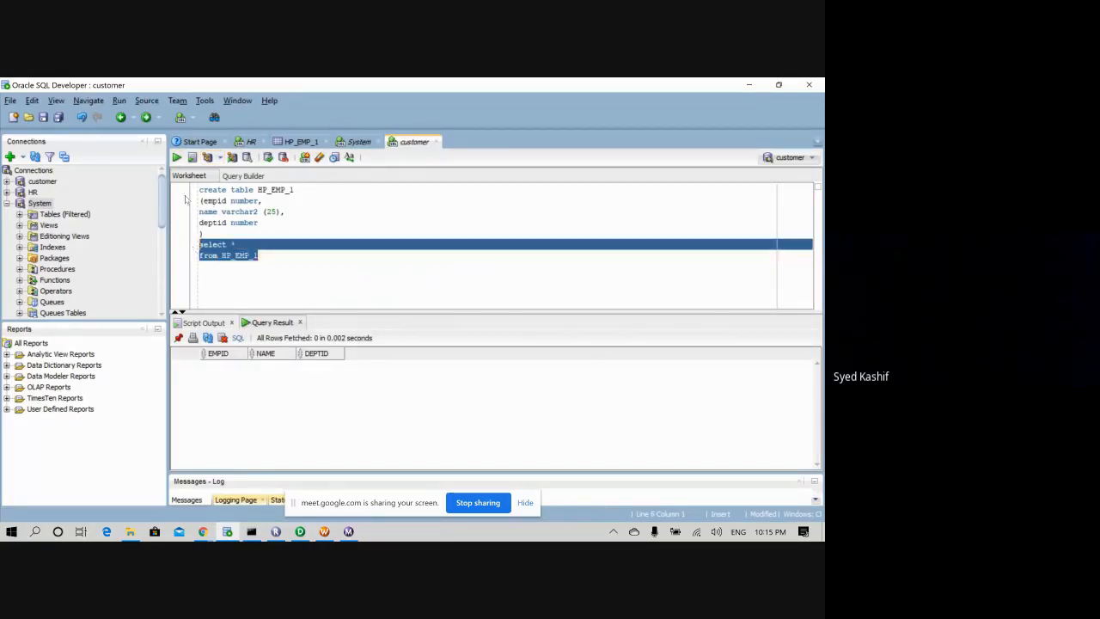
{"action": "left_click", "coordinate": [275, 255]}
{"action": "key", "text": "ctrl+Return"}
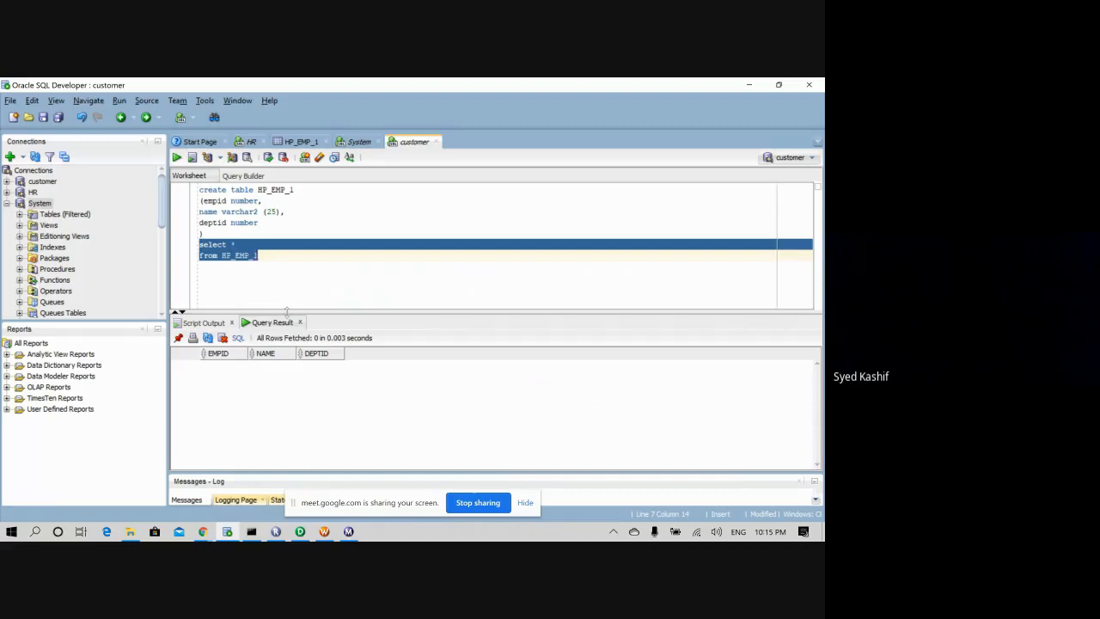
{"action": "left_click", "coordinate": [324, 531]}
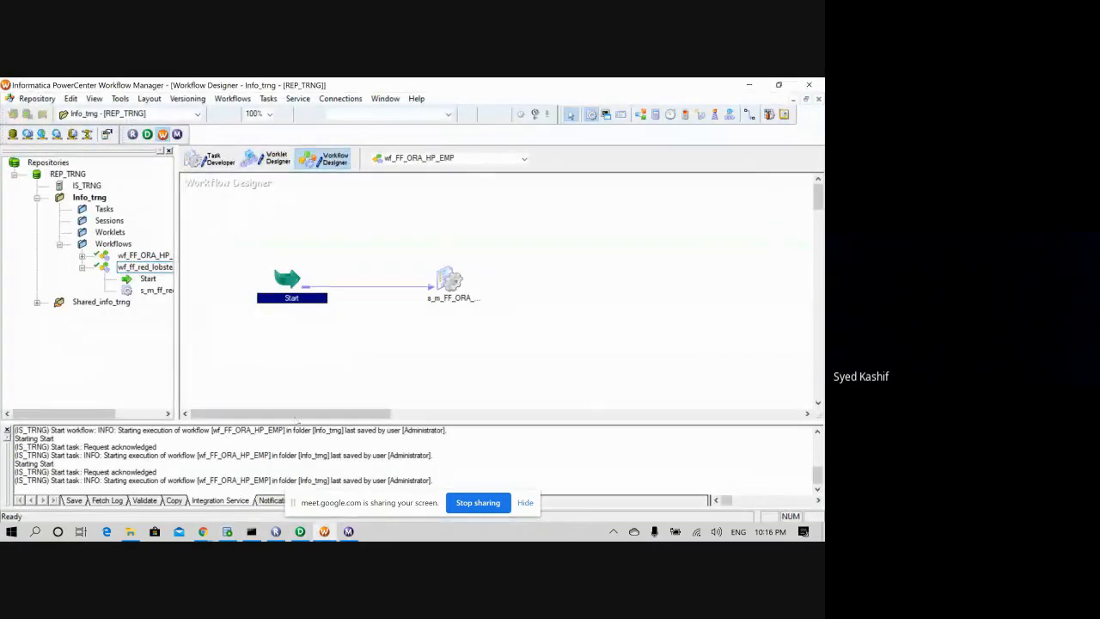
- Restart wf_FF_ORA_HP_EMP from the Workflow Monitor Navigator
{"action": "left_click", "coordinate": [348, 531]}
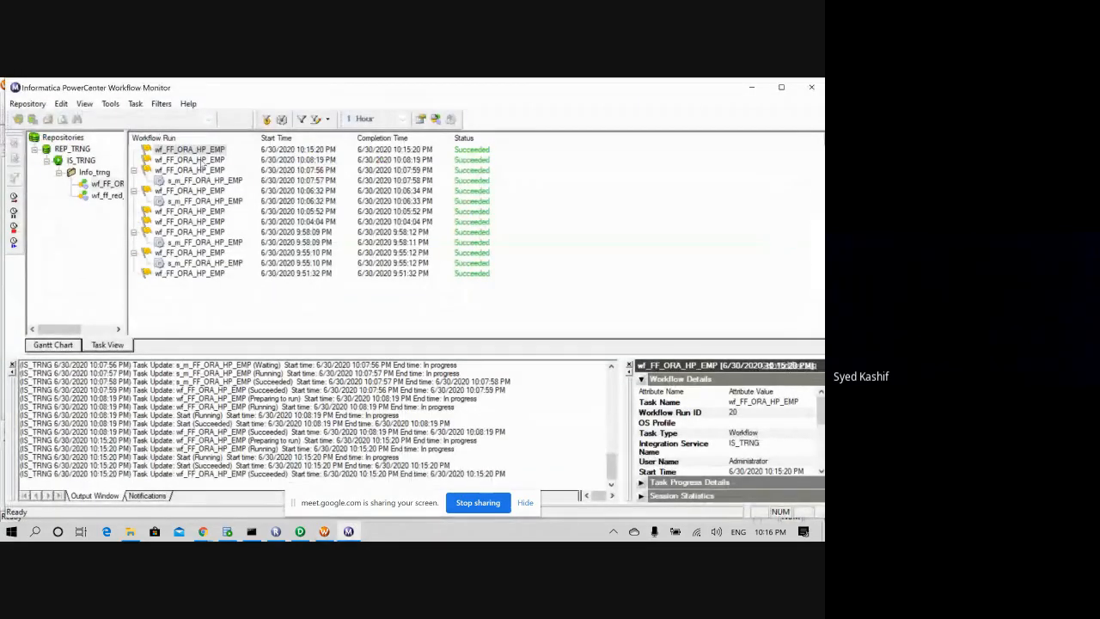
{"action": "left_click", "coordinate": [107, 184]}
{"action": "right_click", "coordinate": [105, 185]}
{"action": "left_click", "coordinate": [135, 224]}
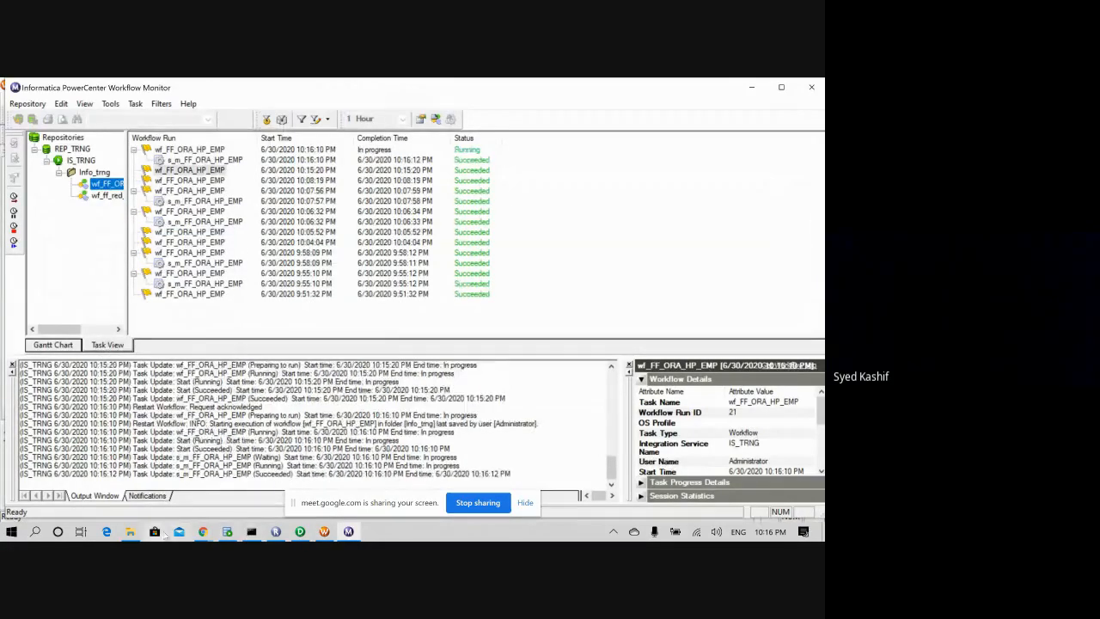
- Mute the microphone in the Meet call and confirm run 21 succeeded at 10:16:10 PM
{"action": "mouse_move", "coordinate": [203, 531]}
{"action": "left_click", "coordinate": [163, 484]}
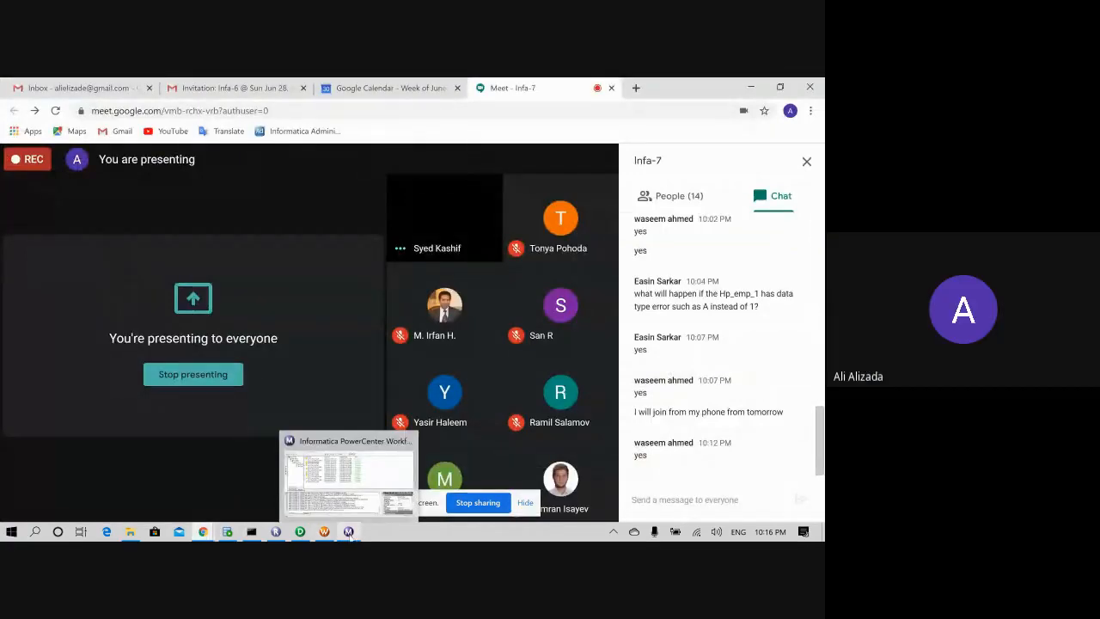
{"action": "left_click", "coordinate": [348, 531]}
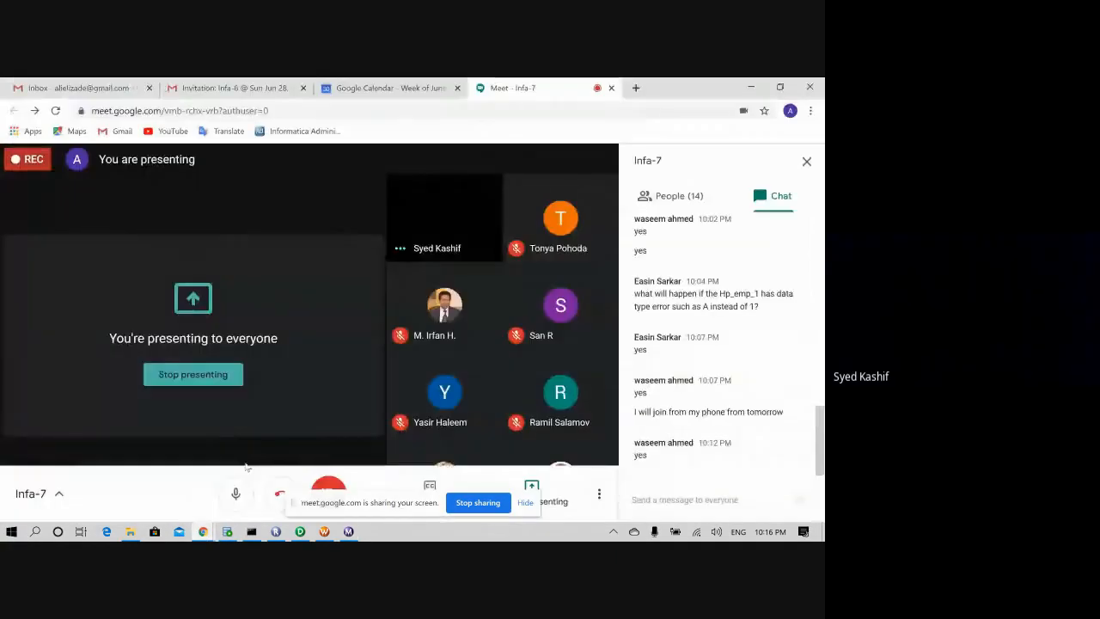
{"action": "left_click", "coordinate": [201, 497]}
{"action": "left_click", "coordinate": [248, 495]}
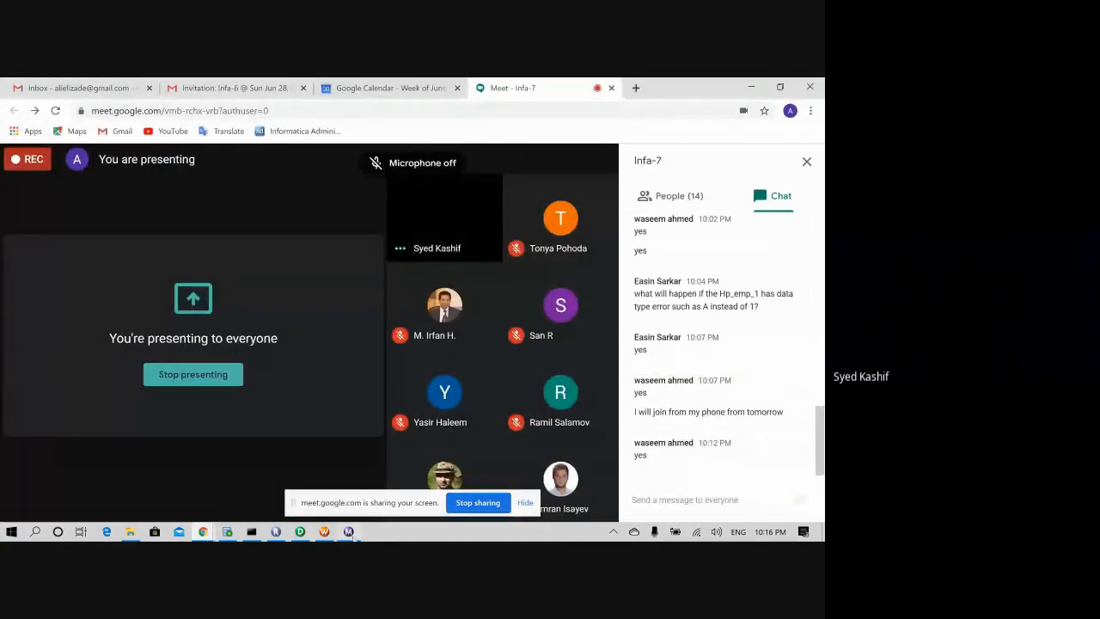
{"action": "left_click", "coordinate": [324, 531]}
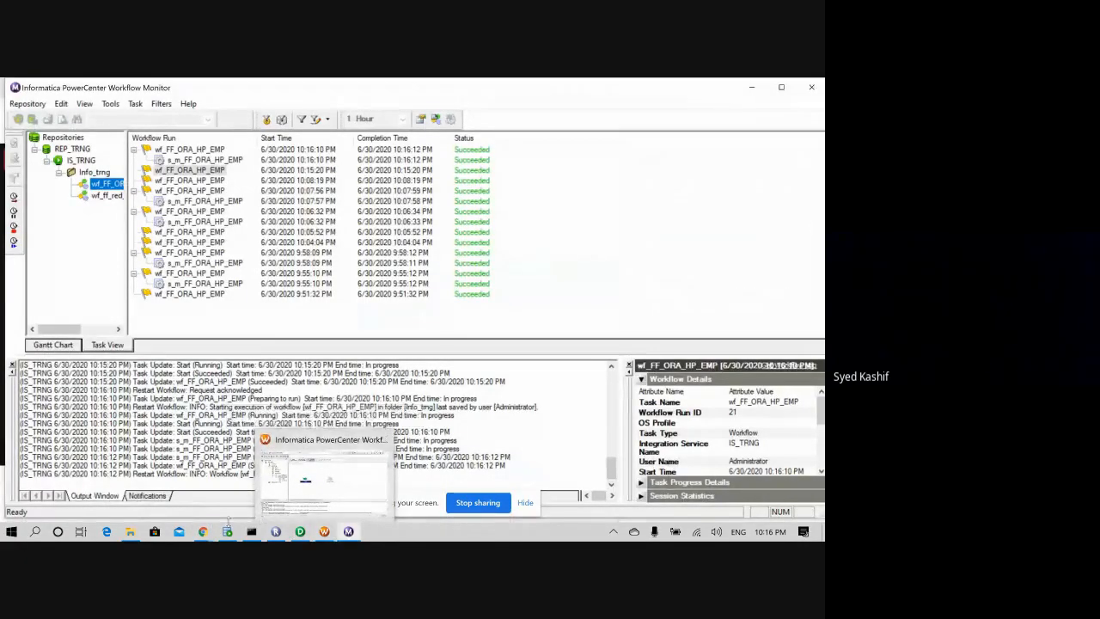
{"action": "left_click", "coordinate": [227, 531]}
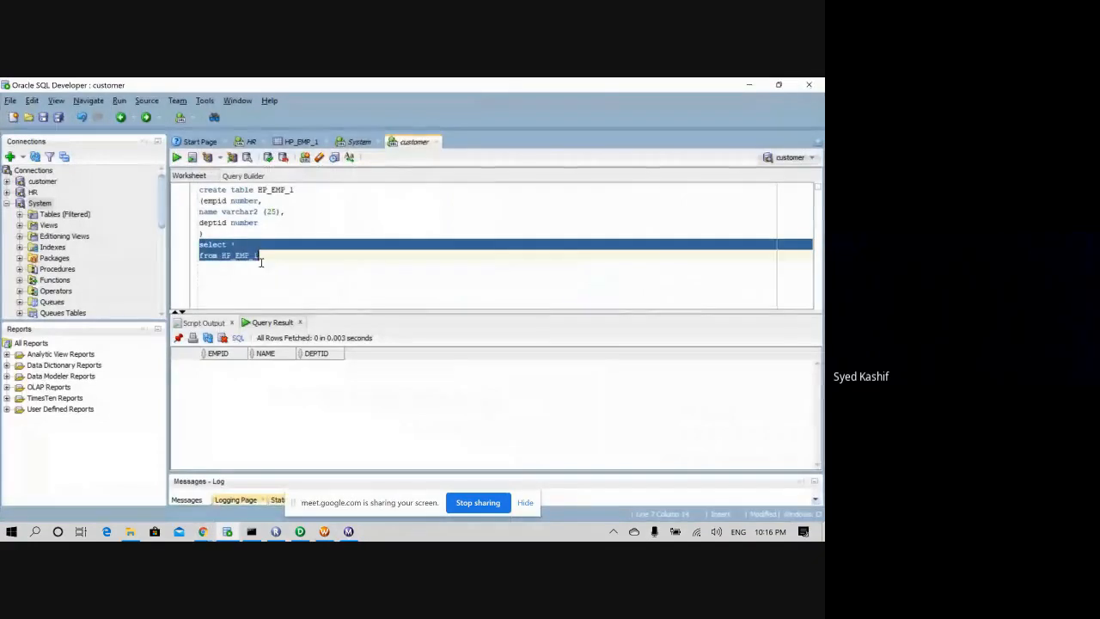
- Run select * from HP_EMP_1, now returning one row with EMPID 1 and DEPTID 10
{"action": "double_click", "coordinate": [225, 255]}
{"action": "left_click", "coordinate": [199, 244], "text": "shift"}
{"action": "left_click", "coordinate": [177, 158]}
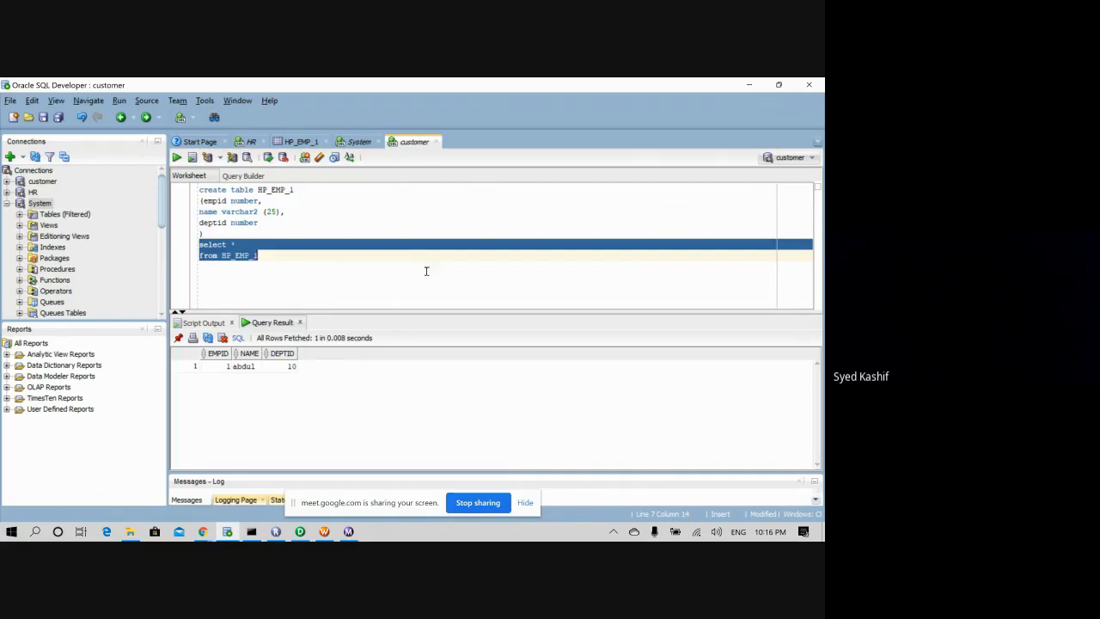
{"action": "left_click", "coordinate": [382, 259]}
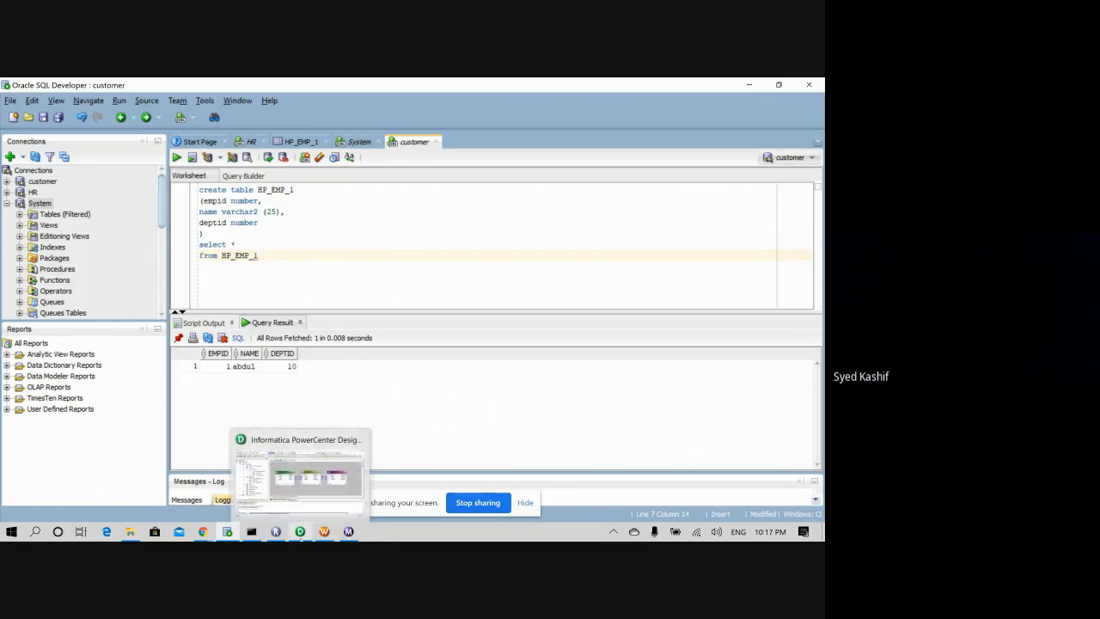
- Switch the HP_EMP15 target's connection in session s_m_FF_ORA_HP_EMP to HR
{"action": "left_click", "coordinate": [324, 531]}
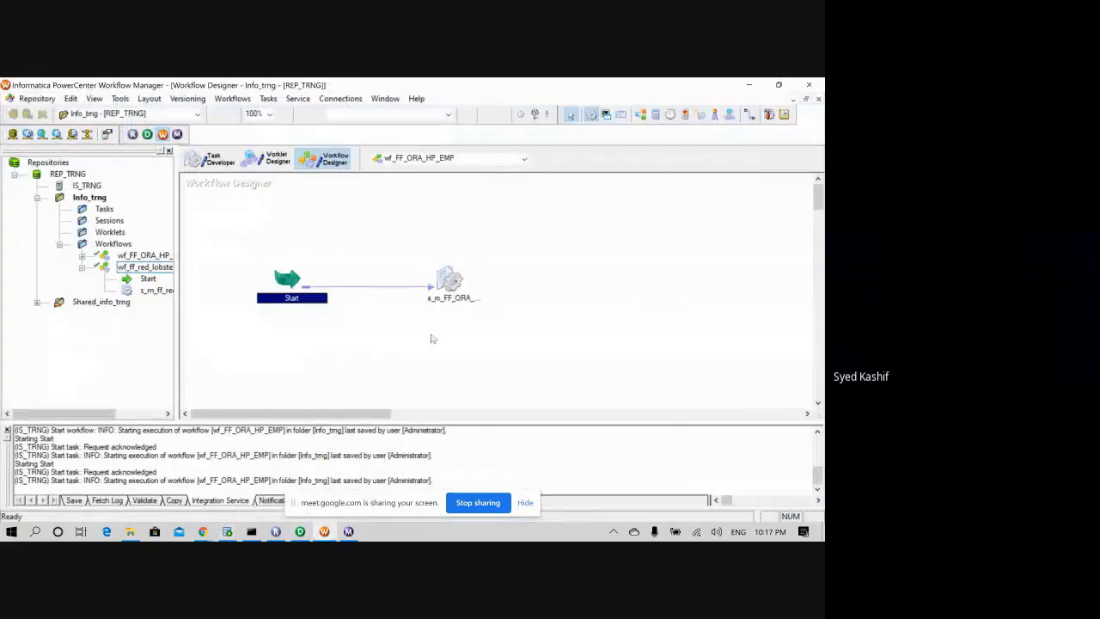
{"action": "left_click", "coordinate": [447, 282]}
{"action": "right_click", "coordinate": [445, 284]}
{"action": "left_click", "coordinate": [491, 366]}
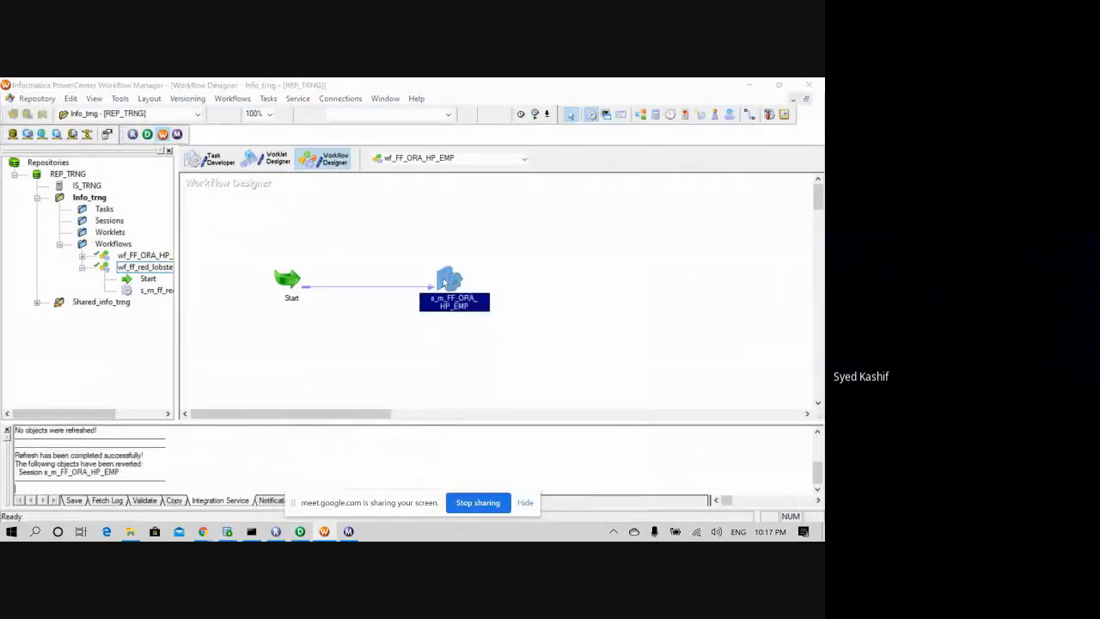
{"action": "double_click", "coordinate": [442, 284]}
{"action": "left_click", "coordinate": [340, 135]}
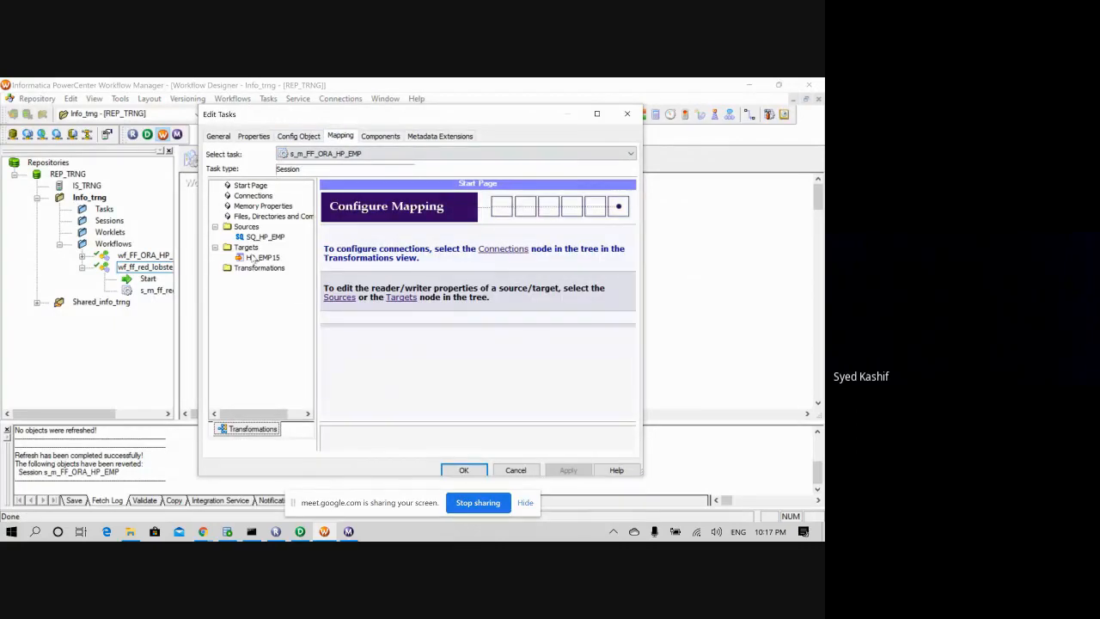
{"action": "left_click", "coordinate": [264, 258]}
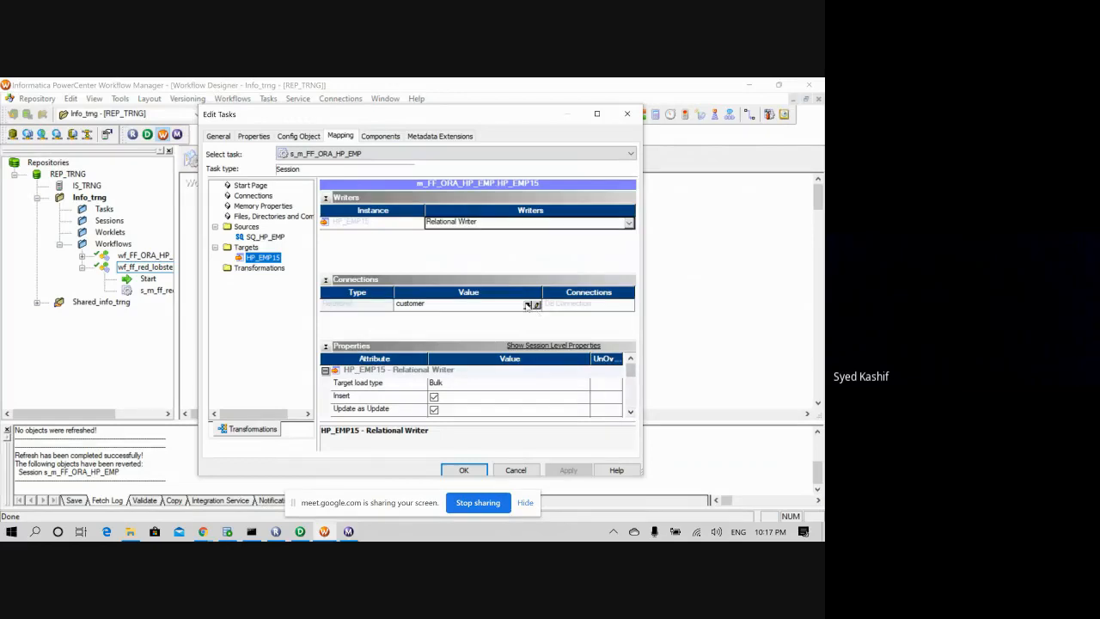
{"action": "left_click", "coordinate": [527, 305]}
{"action": "left_click", "coordinate": [367, 304]}
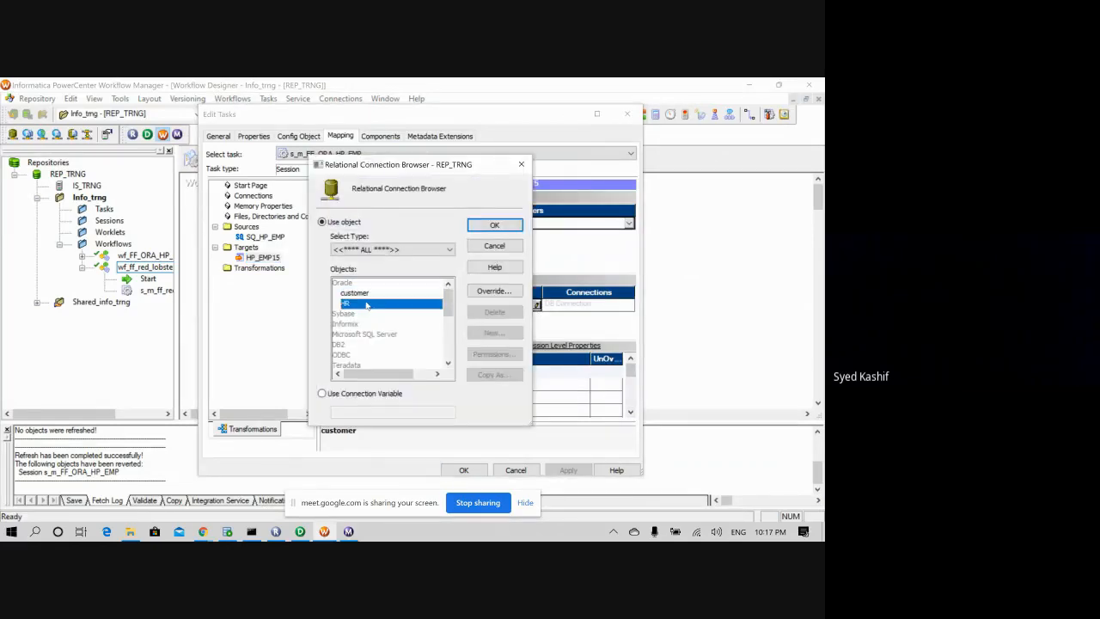
{"action": "left_click", "coordinate": [501, 226]}
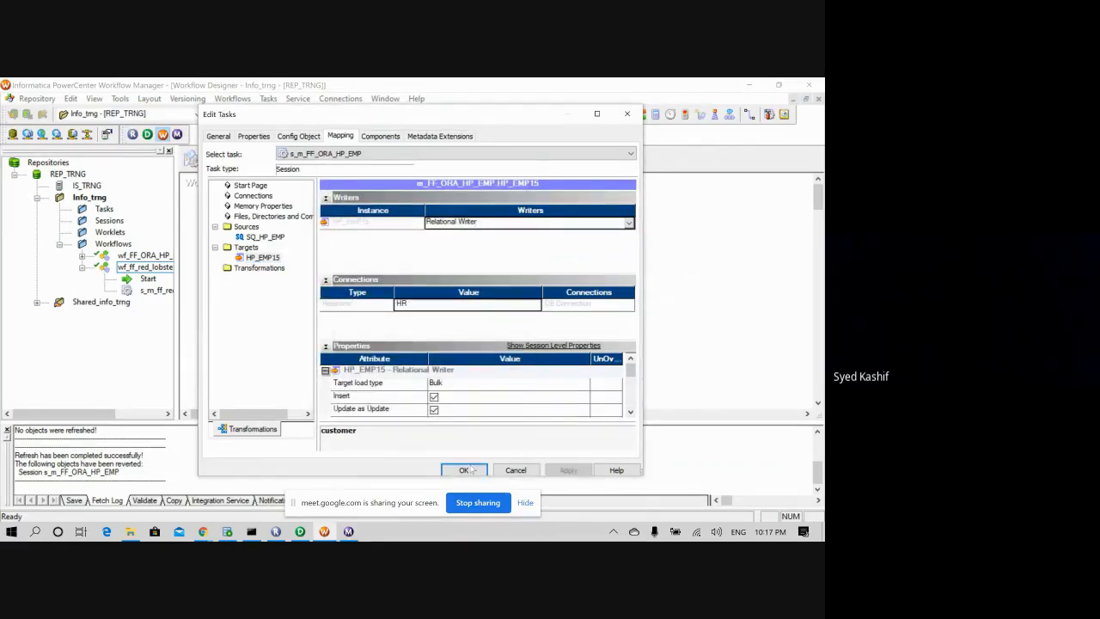
{"action": "left_click", "coordinate": [464, 470]}
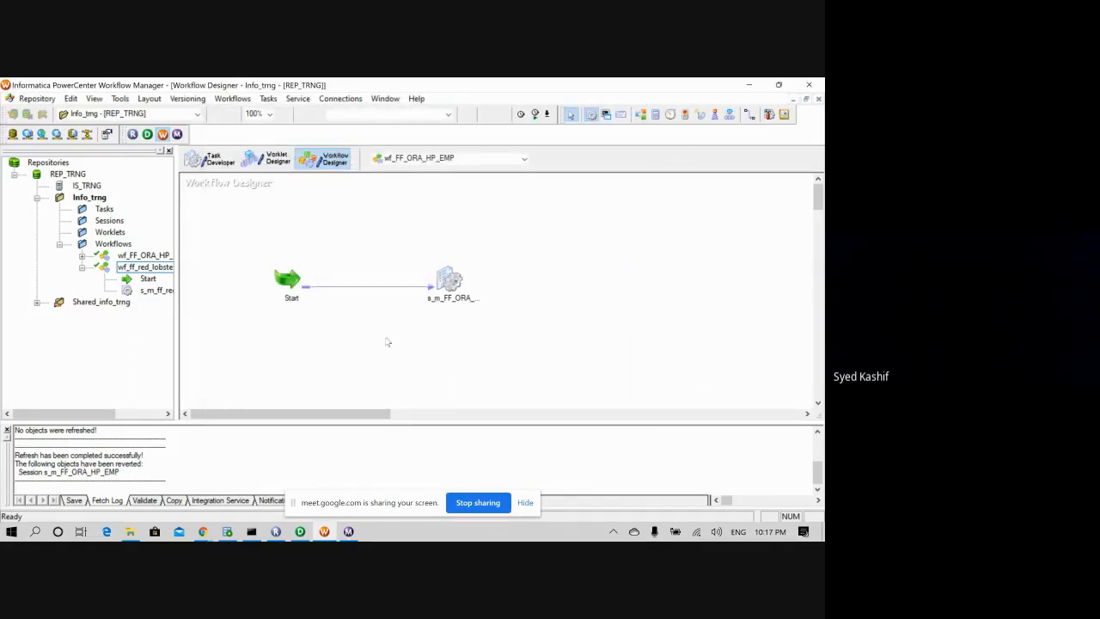
- Set the HP_EMP15 target's Table Name Prefix to customer and close the session editor
{"action": "double_click", "coordinate": [450, 281]}
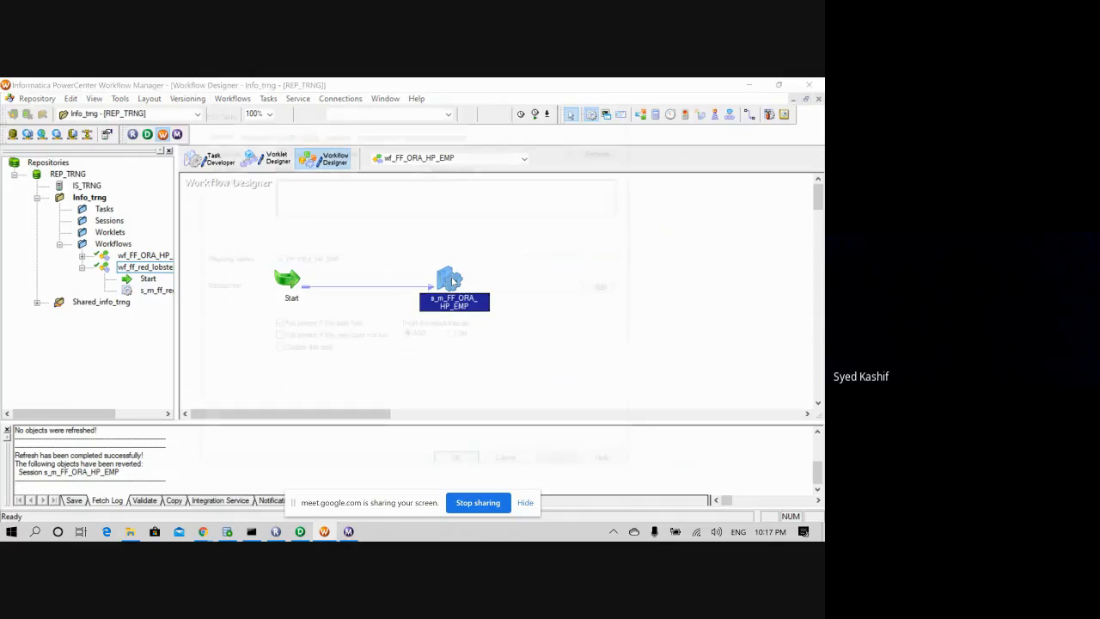
{"action": "left_click", "coordinate": [340, 136]}
{"action": "left_click", "coordinate": [262, 257]}
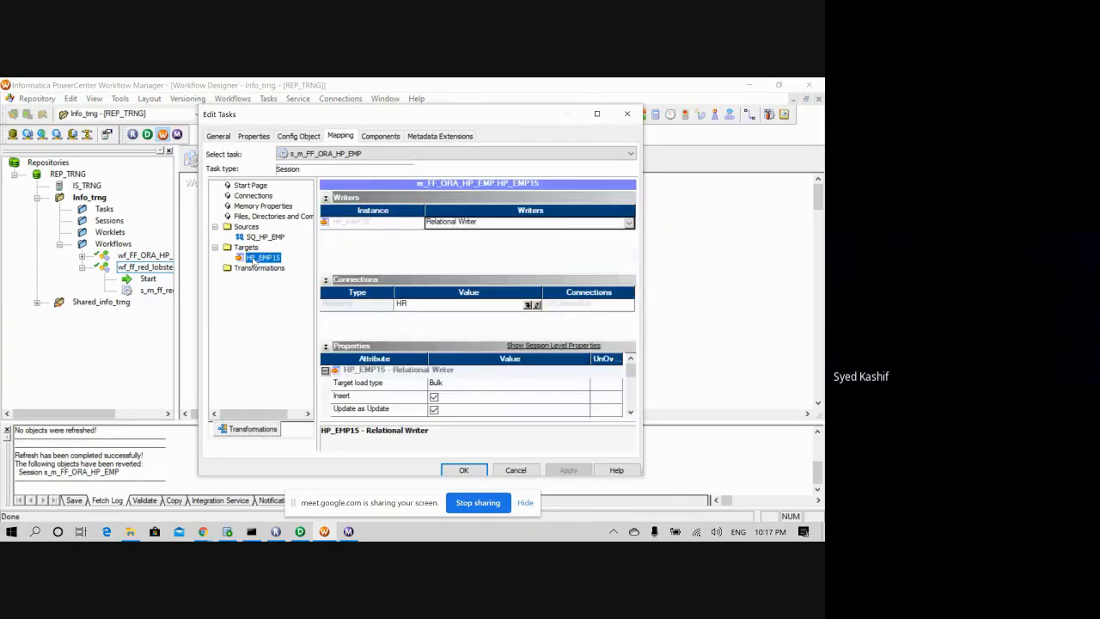
{"action": "scroll", "coordinate": [631, 413], "scroll_direction": "down", "scroll_amount": 5}
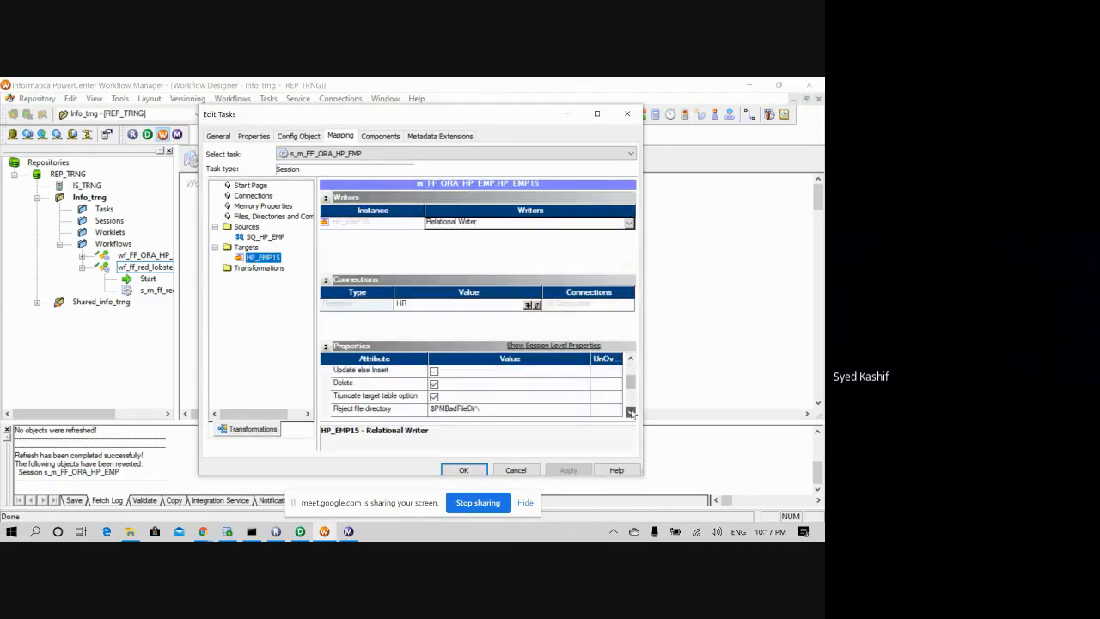
{"action": "left_click", "coordinate": [631, 412]}
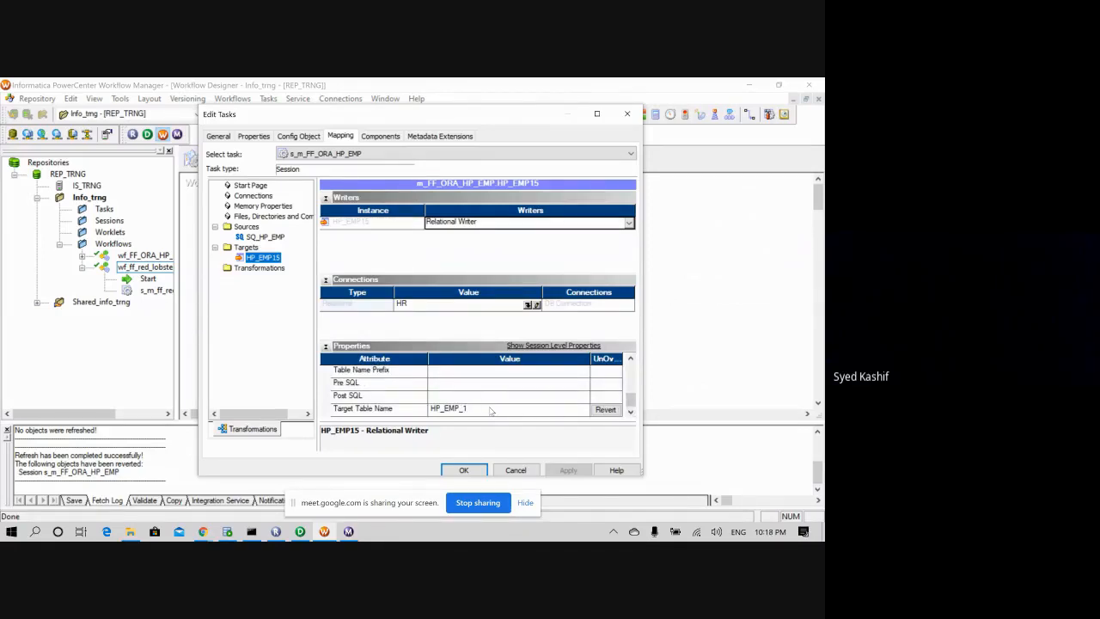
{"action": "left_click", "coordinate": [439, 371]}
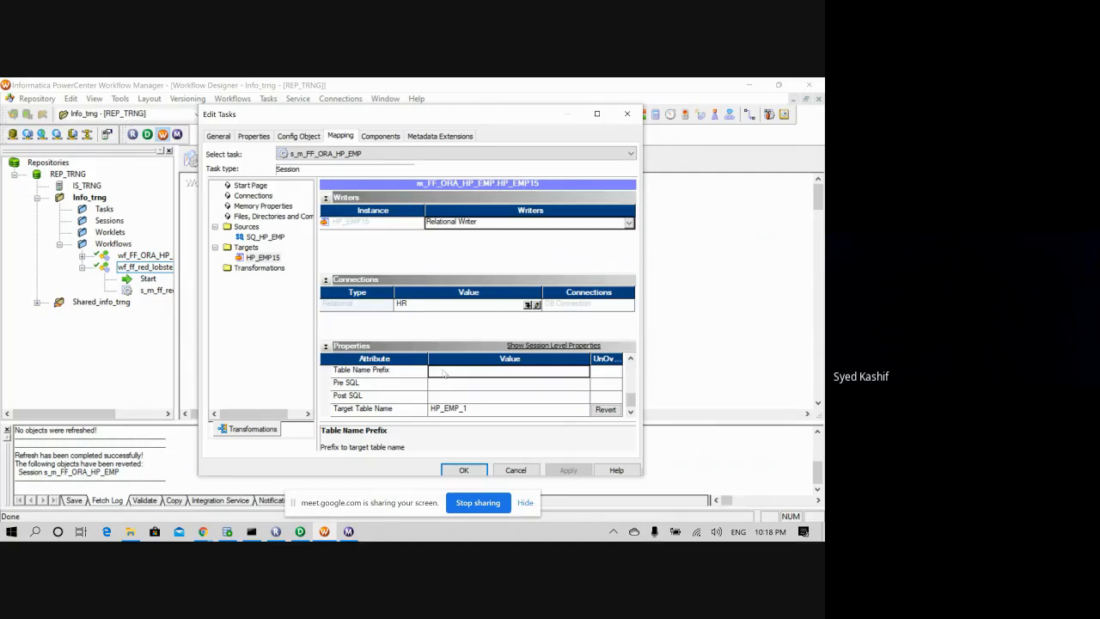
{"action": "type", "text": "cu"}
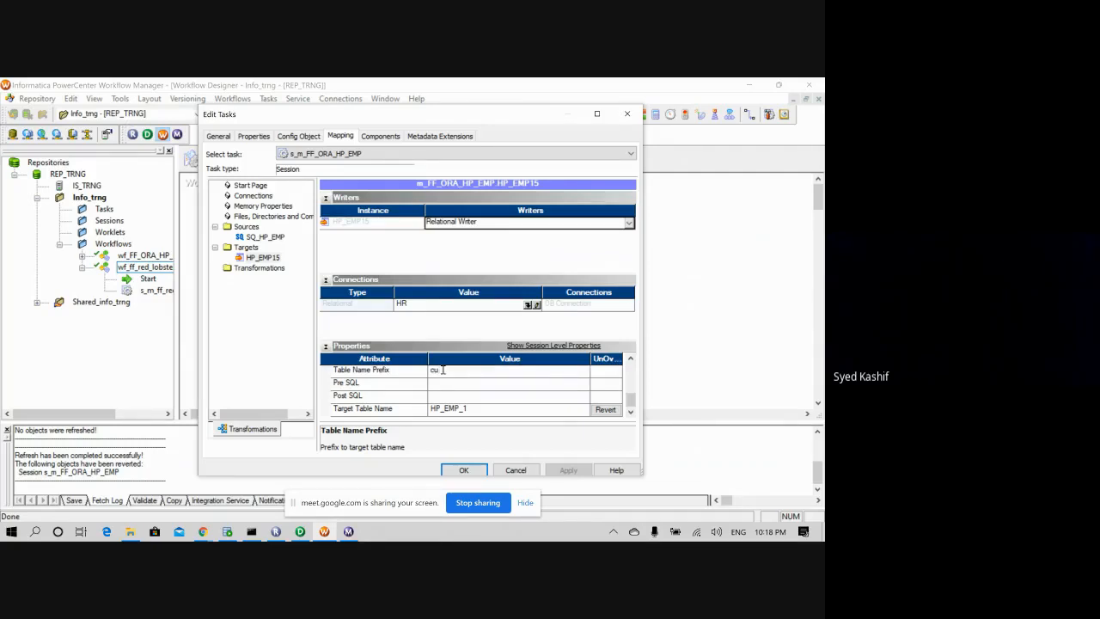
{"action": "type", "text": "stomer"}
{"action": "left_click", "coordinate": [464, 470]}
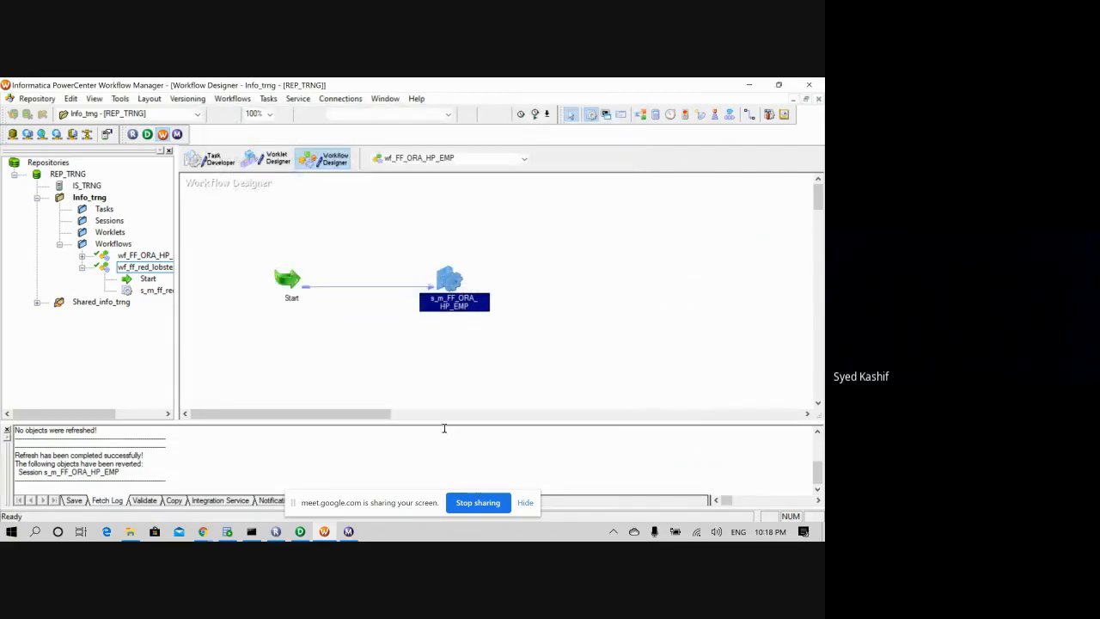
- Save, start and restart wf_FF_ORA_HP_EMP so run 23 succeeds at 10:18:37 PM
{"action": "key", "text": "ctrl+s"}
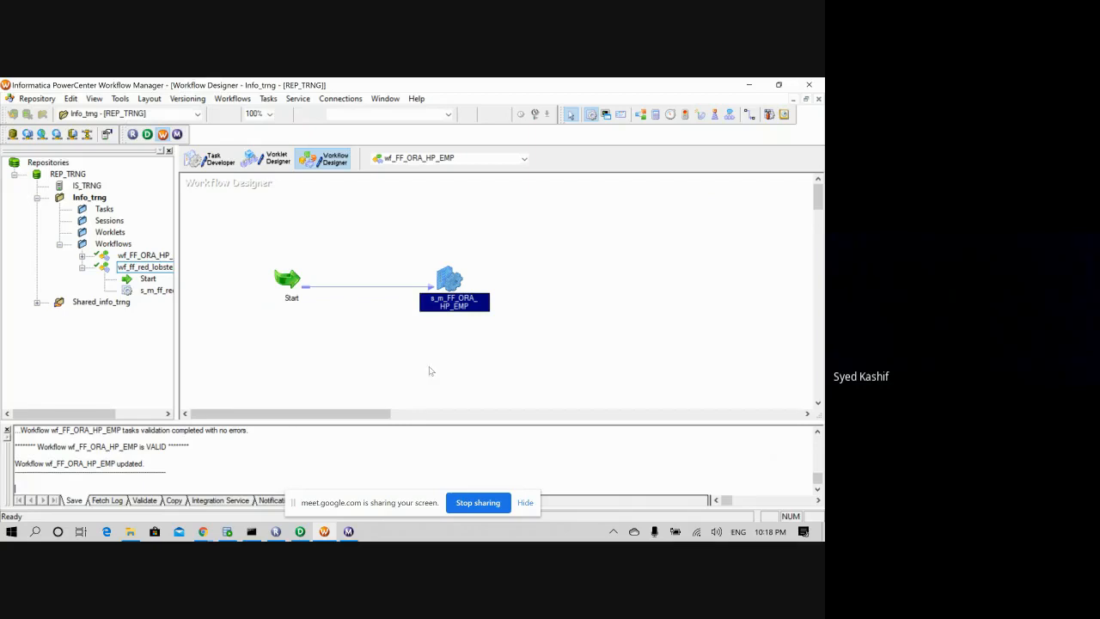
{"action": "right_click", "coordinate": [284, 281]}
{"action": "left_click", "coordinate": [315, 422]}
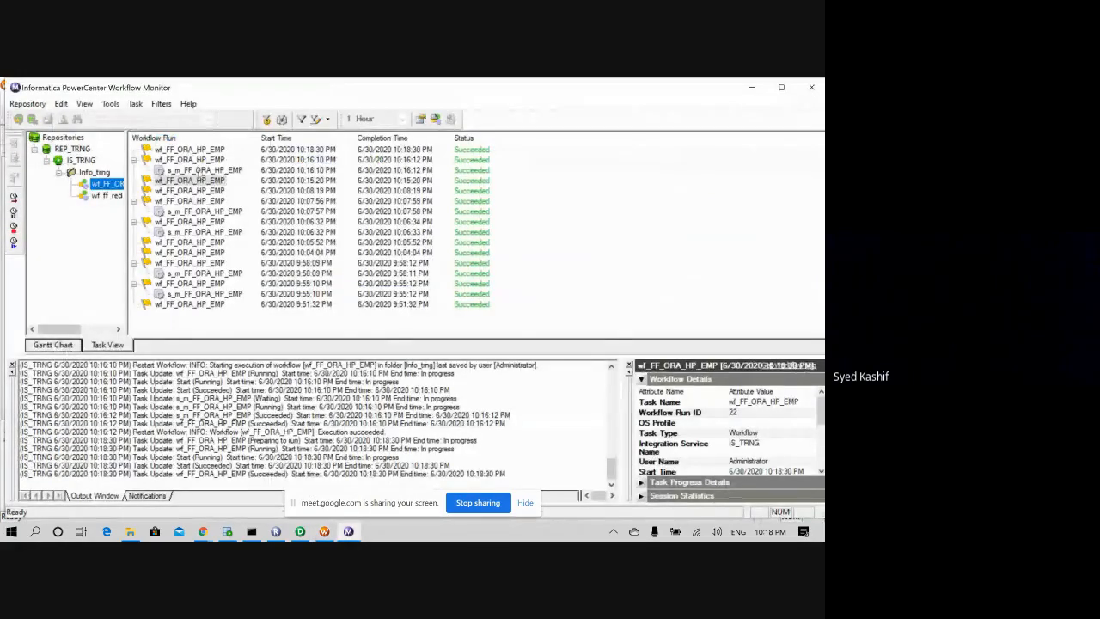
{"action": "right_click", "coordinate": [117, 185]}
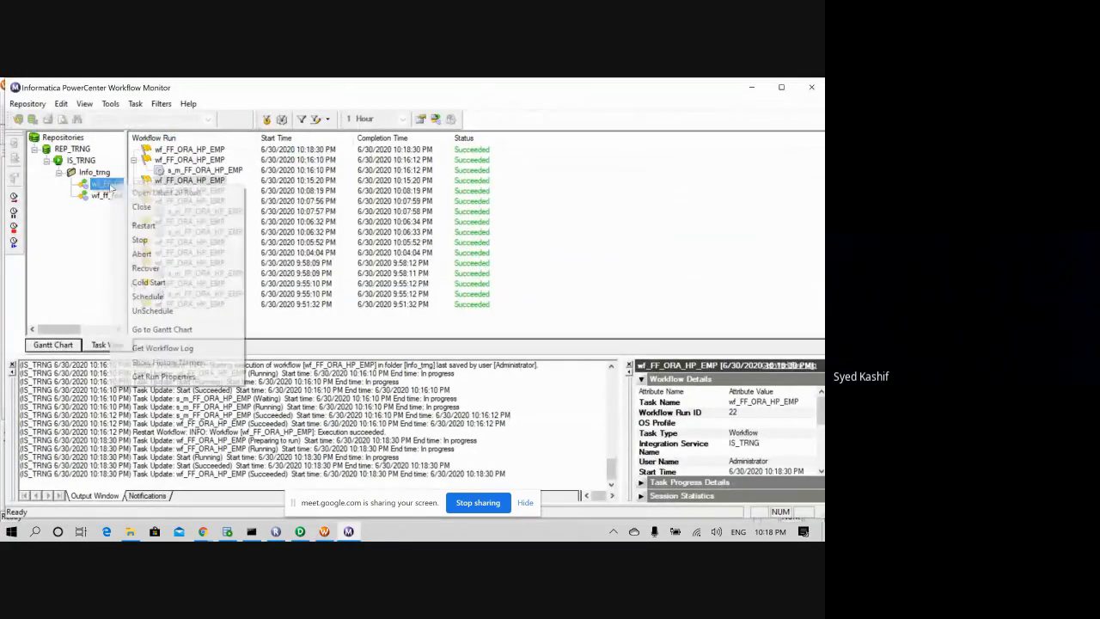
{"action": "left_click", "coordinate": [144, 227]}
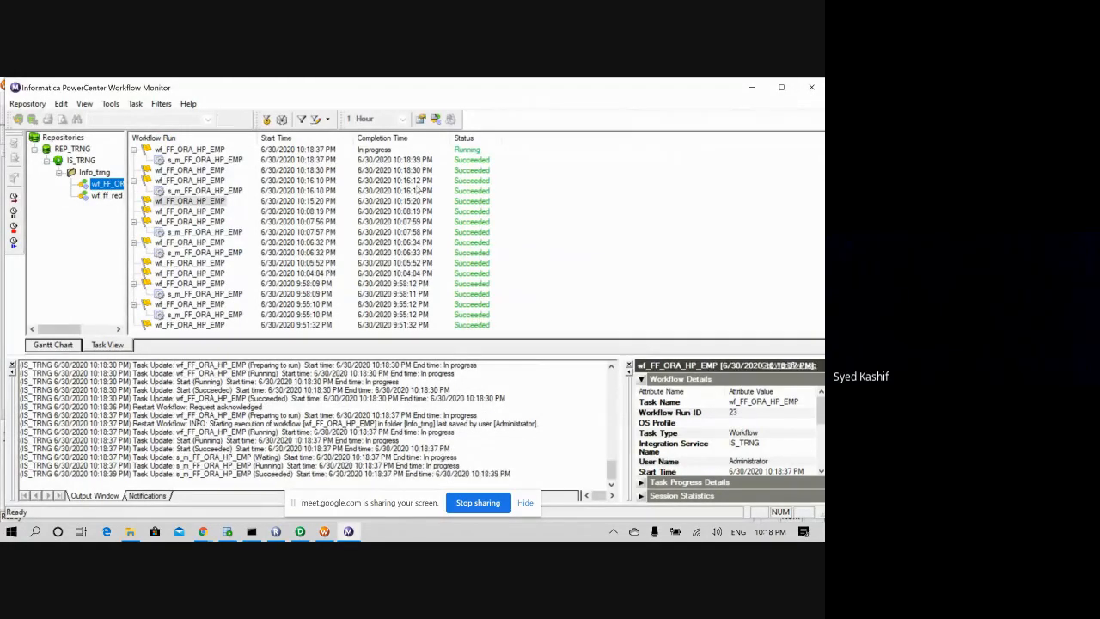
{"action": "right_click", "coordinate": [203, 161]}
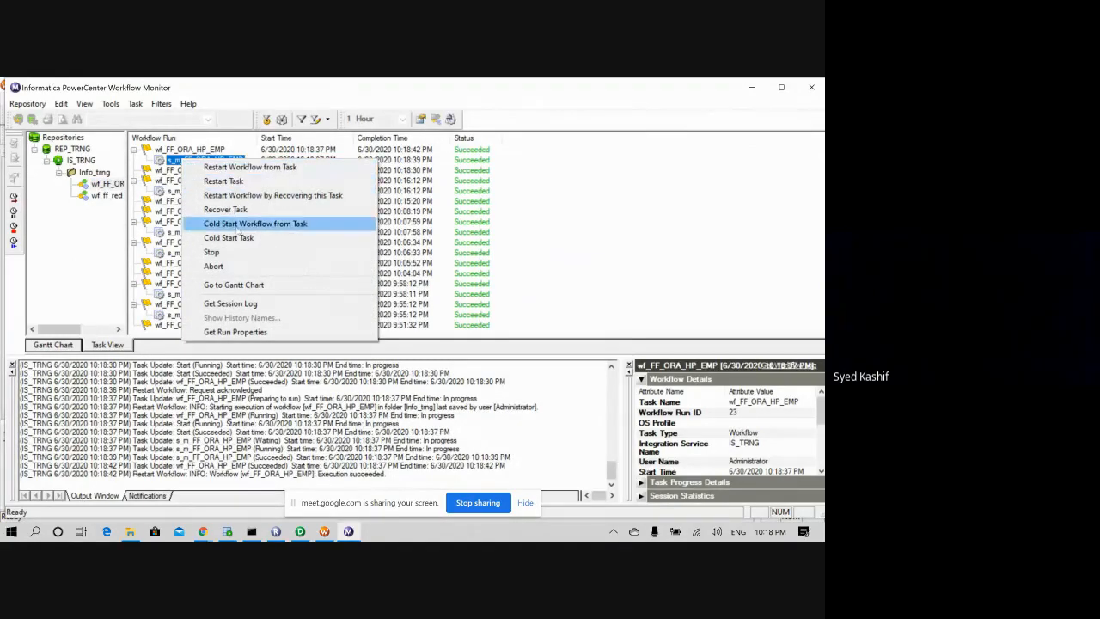
- Open s_m_FF_ORA_HP_EMP's session log full-size and read the customer.HP_EMP_1 truncate and writer entries
{"action": "left_click", "coordinate": [257, 305]}
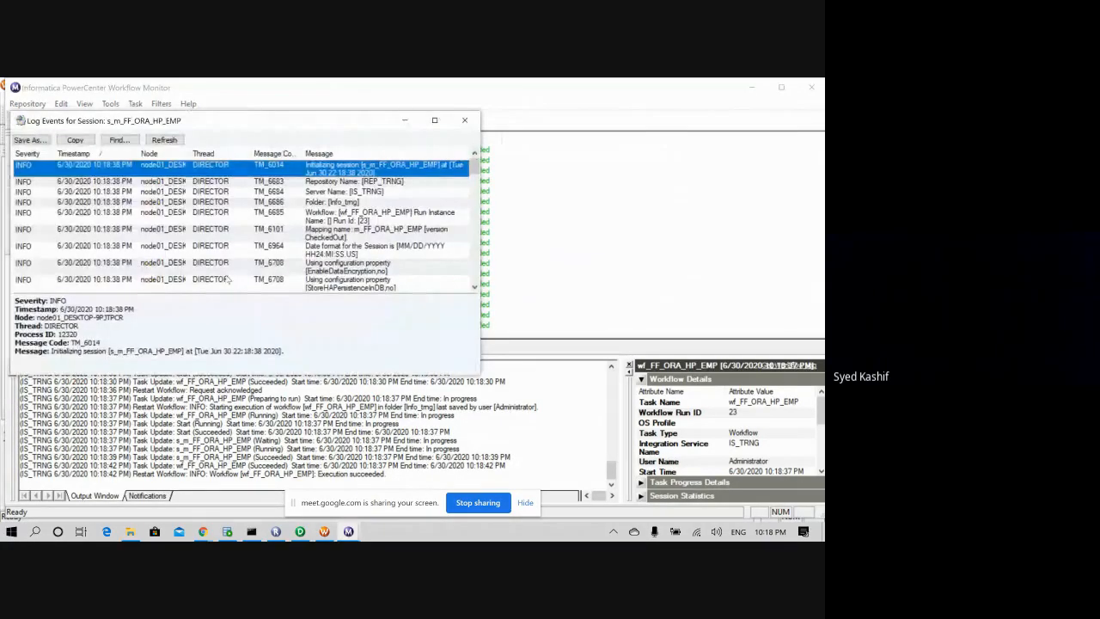
{"action": "left_click", "coordinate": [432, 120]}
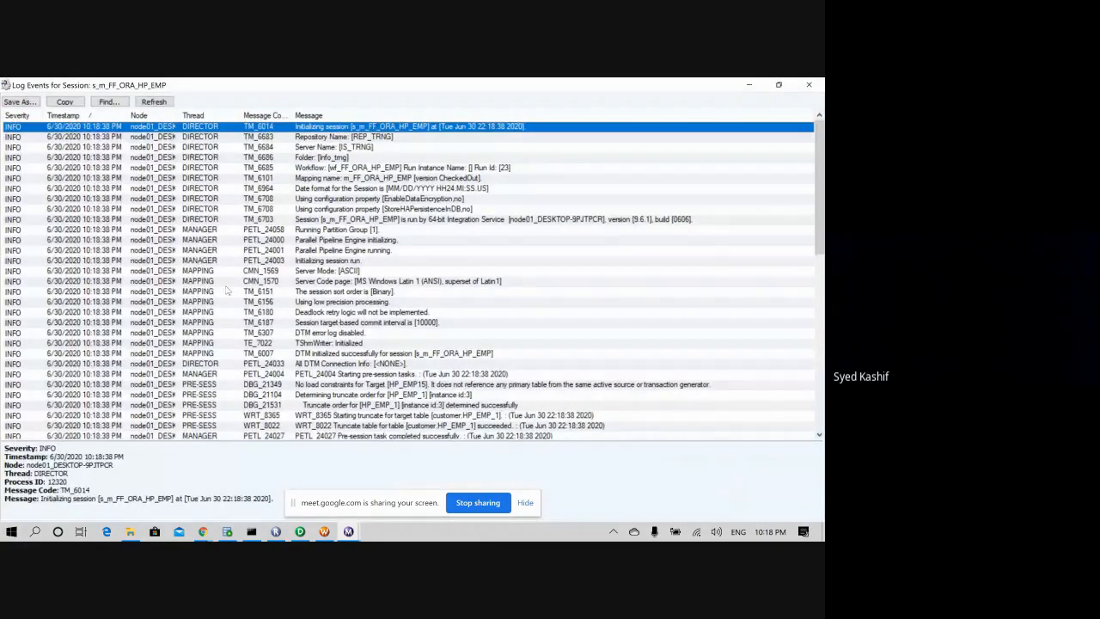
{"action": "scroll", "coordinate": [258, 330], "scroll_direction": "down", "scroll_amount": 1}
{"action": "scroll", "coordinate": [260, 331], "scroll_direction": "down", "scroll_amount": 3}
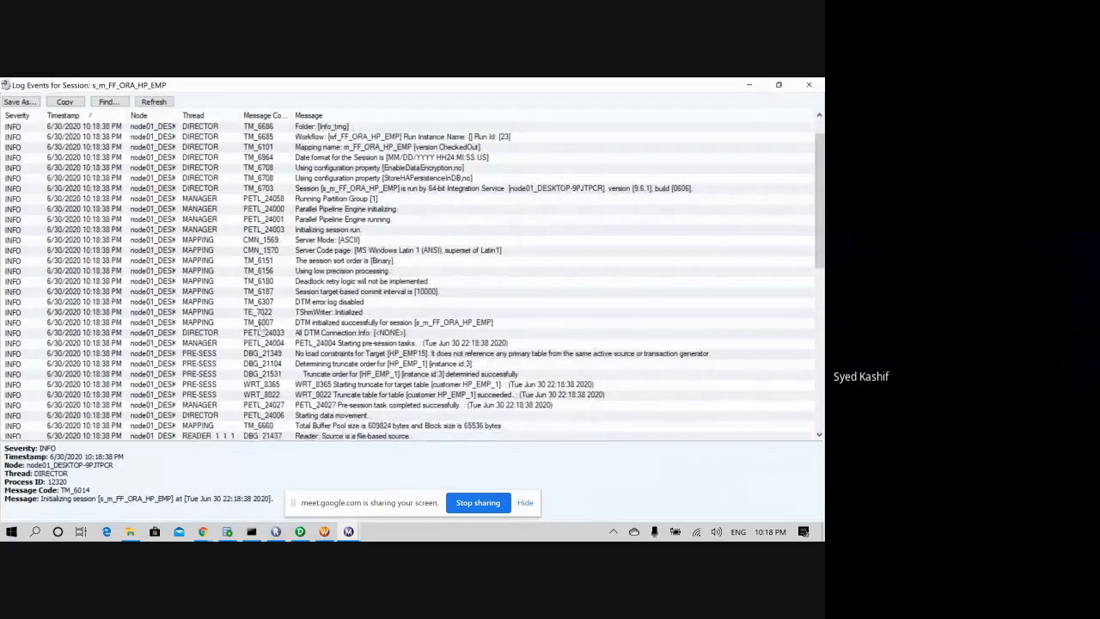
{"action": "scroll", "coordinate": [261, 331], "scroll_direction": "down", "scroll_amount": 3}
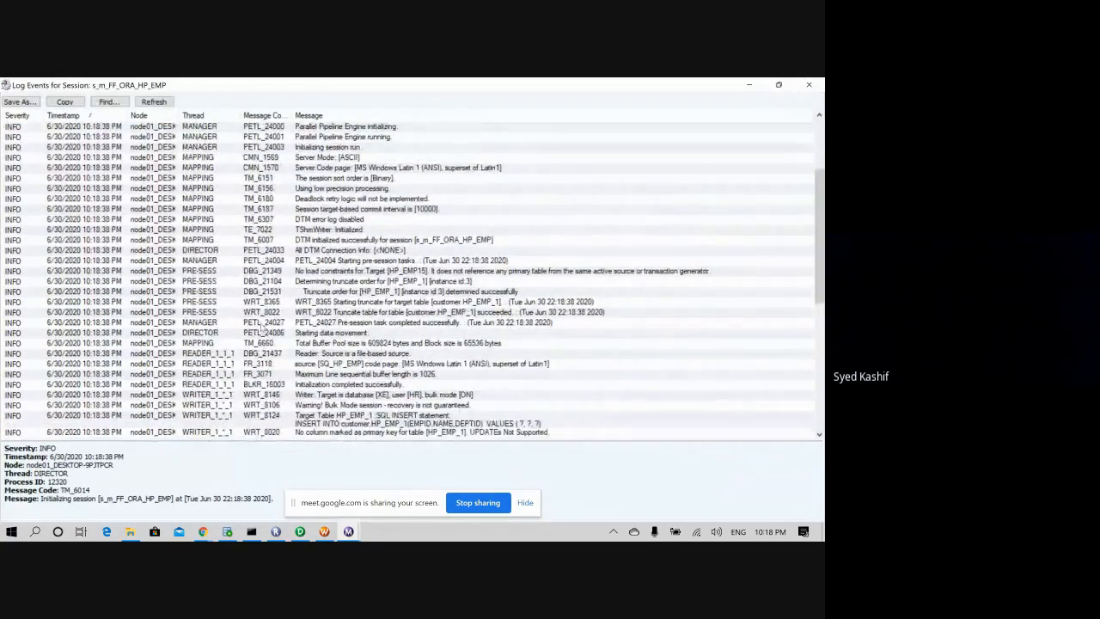
{"action": "scroll", "coordinate": [261, 331], "scroll_direction": "down", "scroll_amount": 2}
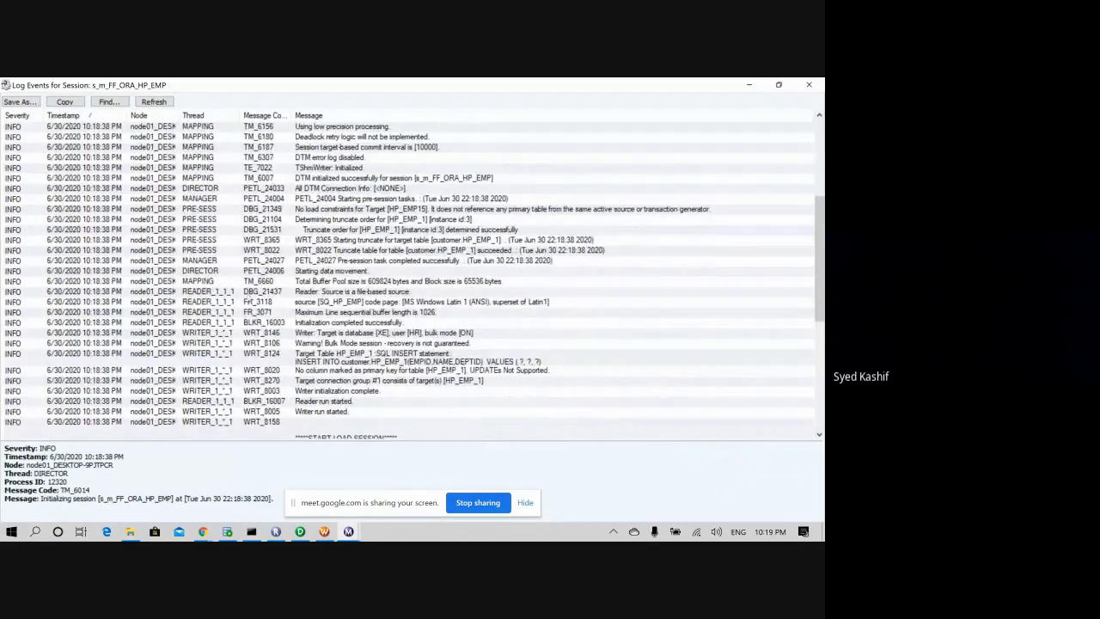
{"action": "left_click", "coordinate": [342, 243]}
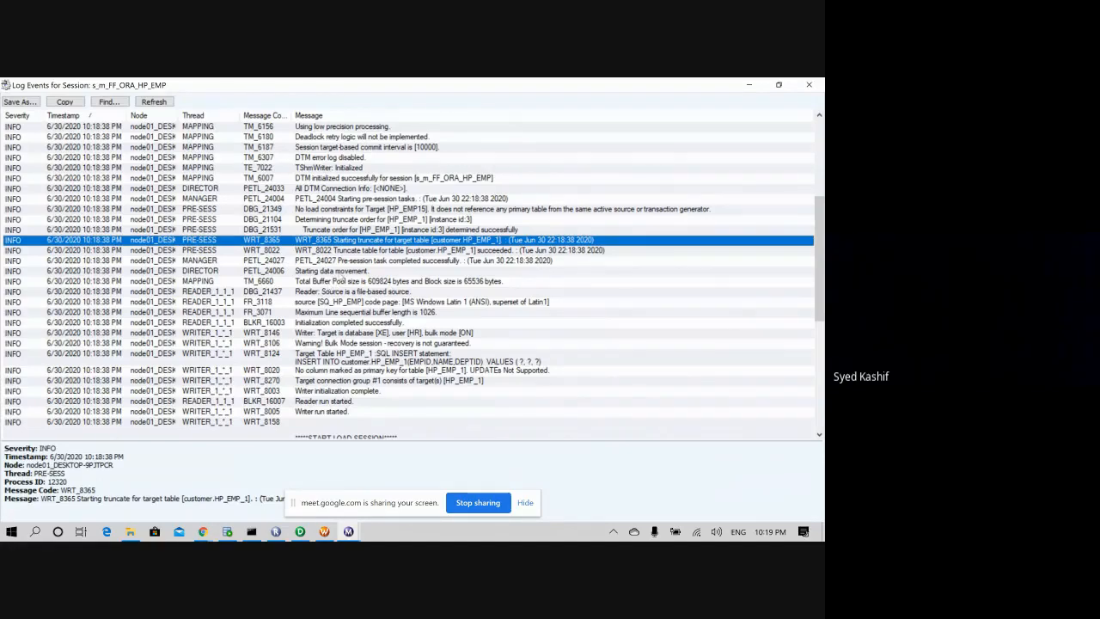
{"action": "left_click", "coordinate": [333, 359]}
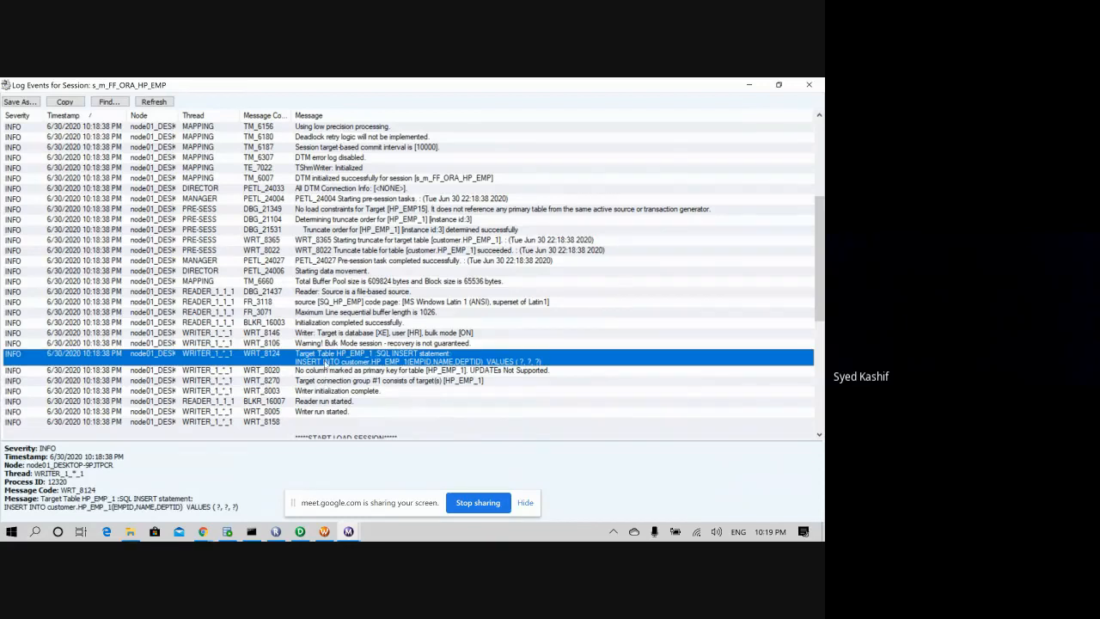
{"action": "left_click", "coordinate": [324, 333]}
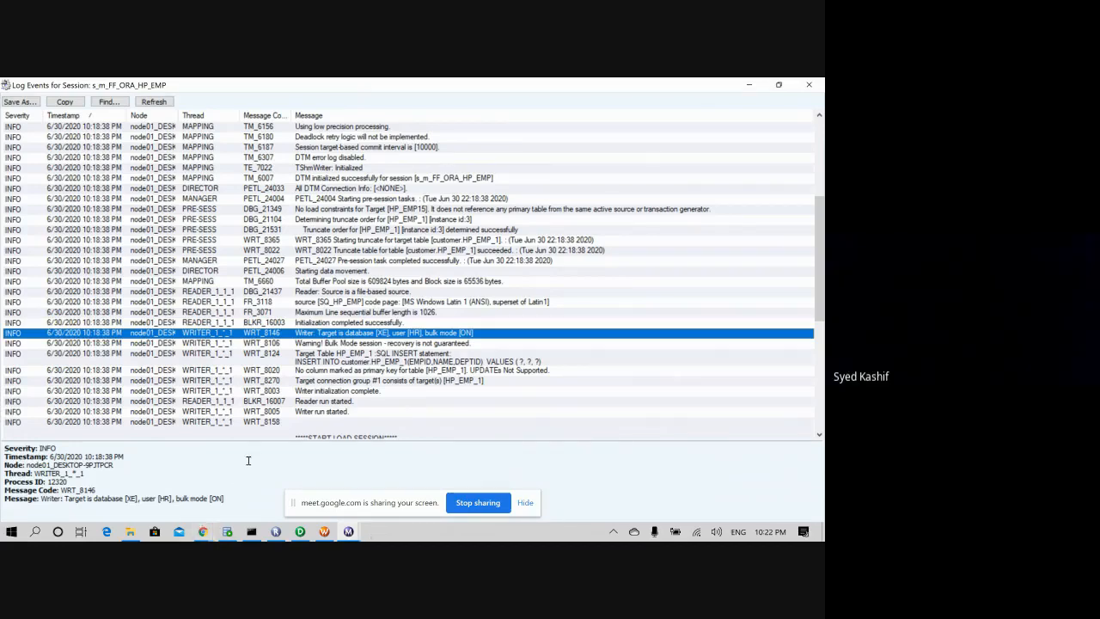
- Bring up mapping m_FF_ORA_HP_EMP in PowerCenter Designer, showing HP_EMP, SQ_HP_EMP and HP_EMP15
{"action": "left_click", "coordinate": [300, 531]}
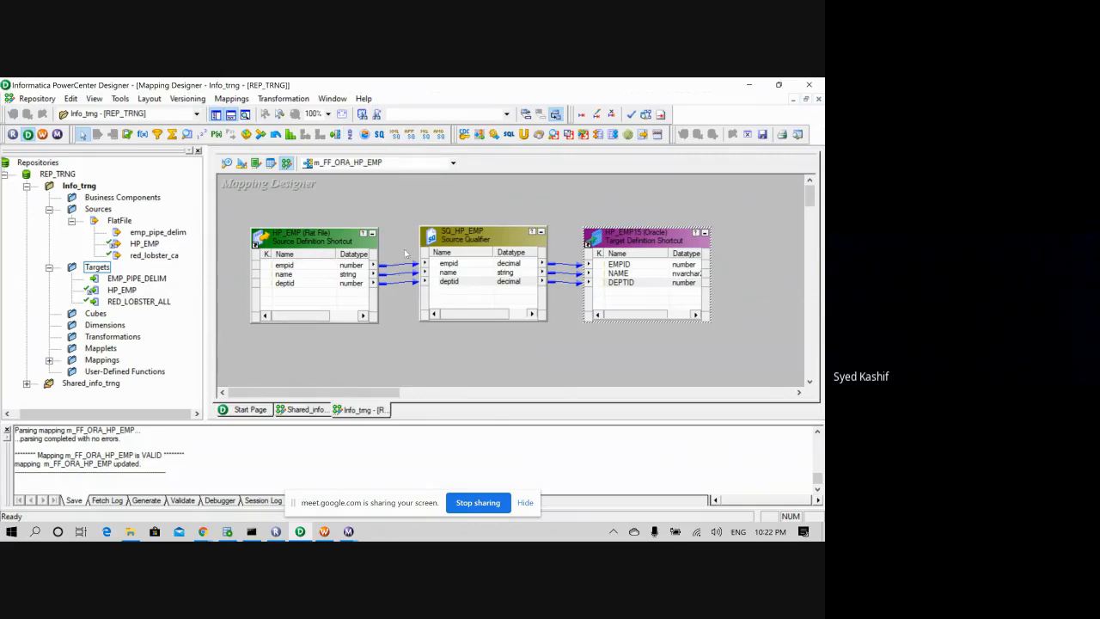
- Select and delete the links feeding the HP_EMP15 target
{"action": "left_click_drag", "start_coordinate": [406, 250], "coordinate": [394, 302]}
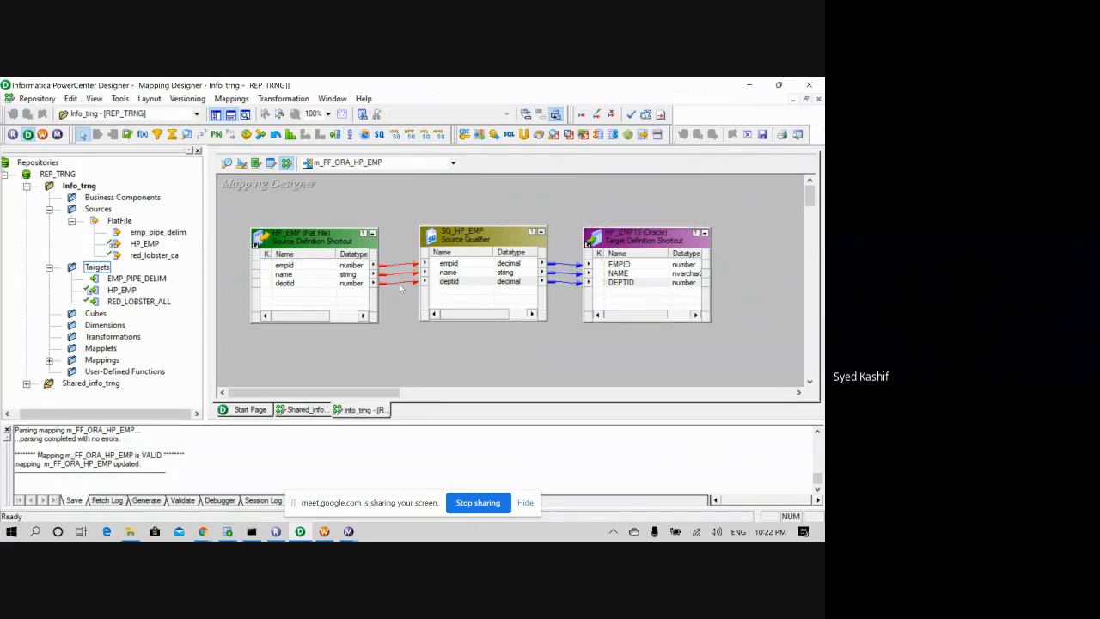
{"action": "left_click_drag", "start_coordinate": [574, 250], "coordinate": [557, 299]}
{"action": "key", "text": "Delete"}
- Add a Sorter between SQ_HP_EMP and HP_EMP15, linking the empid and name ports into it
{"action": "left_click", "coordinate": [351, 135]}
{"action": "left_click", "coordinate": [565, 265]}
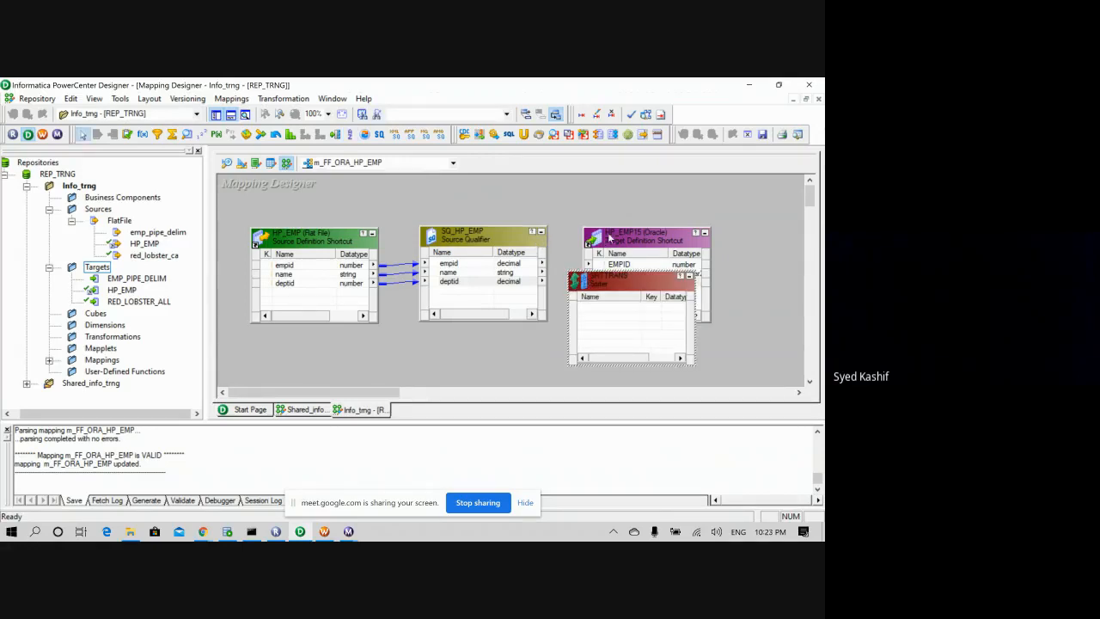
{"action": "left_click_drag", "start_coordinate": [611, 236], "coordinate": [658, 232]}
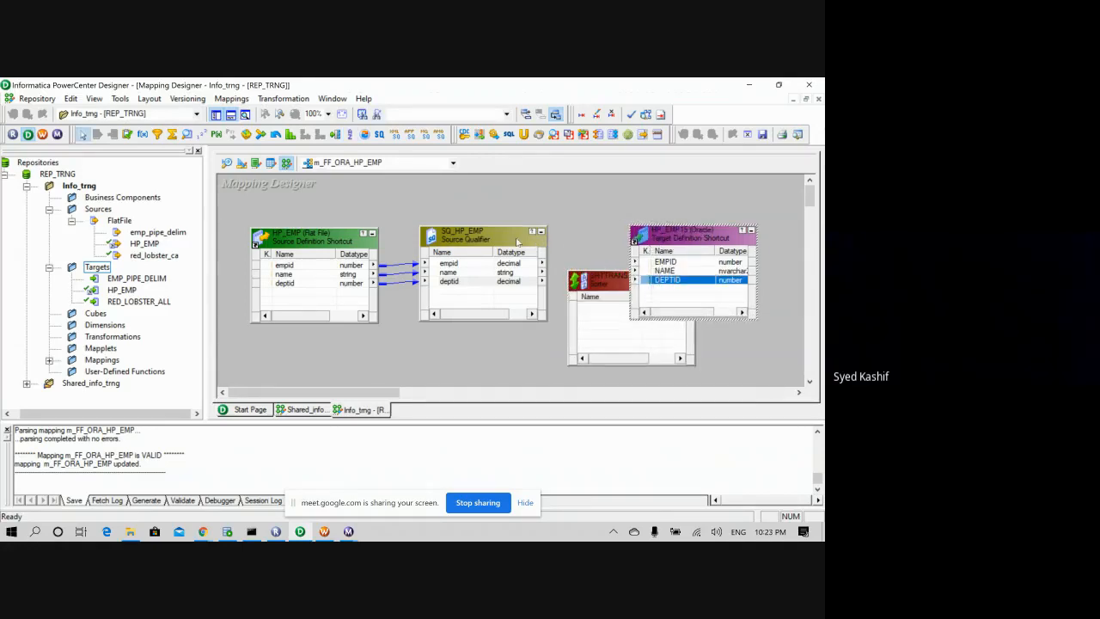
{"action": "left_click_drag", "start_coordinate": [494, 237], "coordinate": [474, 238]}
{"action": "left_click_drag", "start_coordinate": [587, 282], "coordinate": [558, 240]}
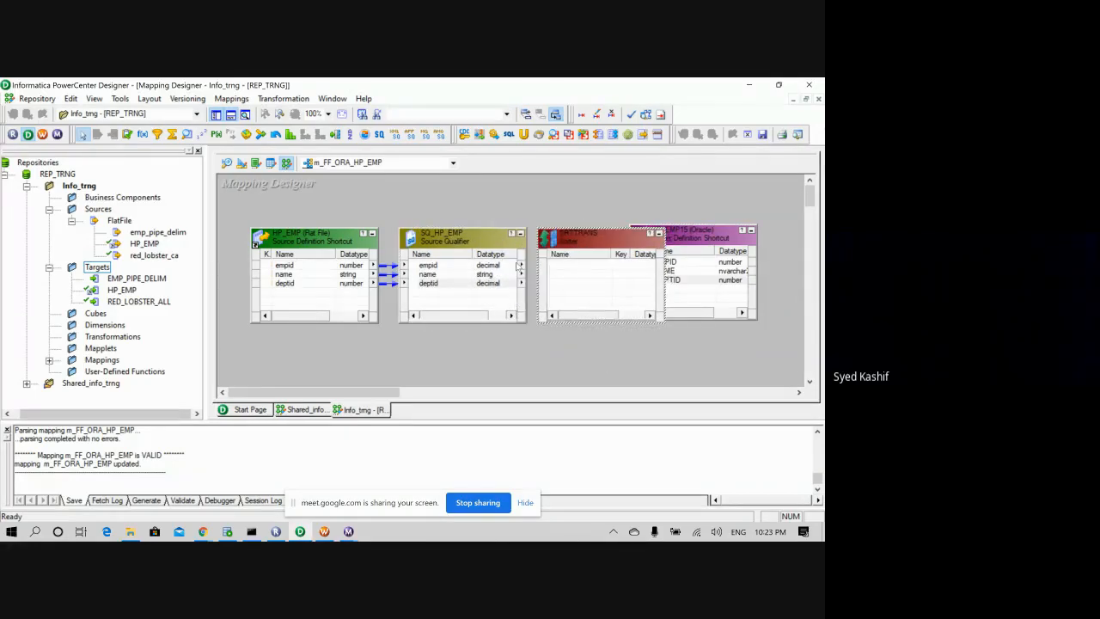
{"action": "left_click_drag", "start_coordinate": [506, 266], "coordinate": [567, 275]}
{"action": "left_click", "coordinate": [464, 283]}
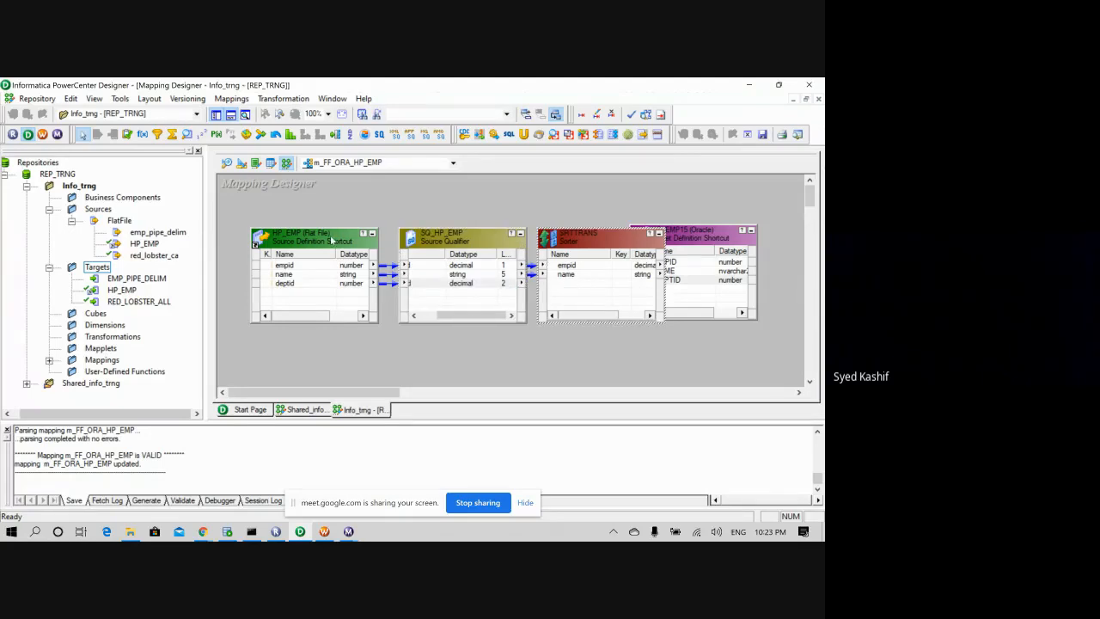
- Tidy the layout: shift HP_EMP and SQ_HP_EMP left, collapse HP_EMP, and move HP_EMP15 right
{"action": "mouse_move", "coordinate": [334, 239]}
{"action": "left_mouse_down"}
{"action": "mouse_move", "coordinate": [303, 239]}
{"action": "mouse_move", "coordinate": [315, 240]}
{"action": "left_mouse_up"}
{"action": "left_click", "coordinate": [421, 241]}
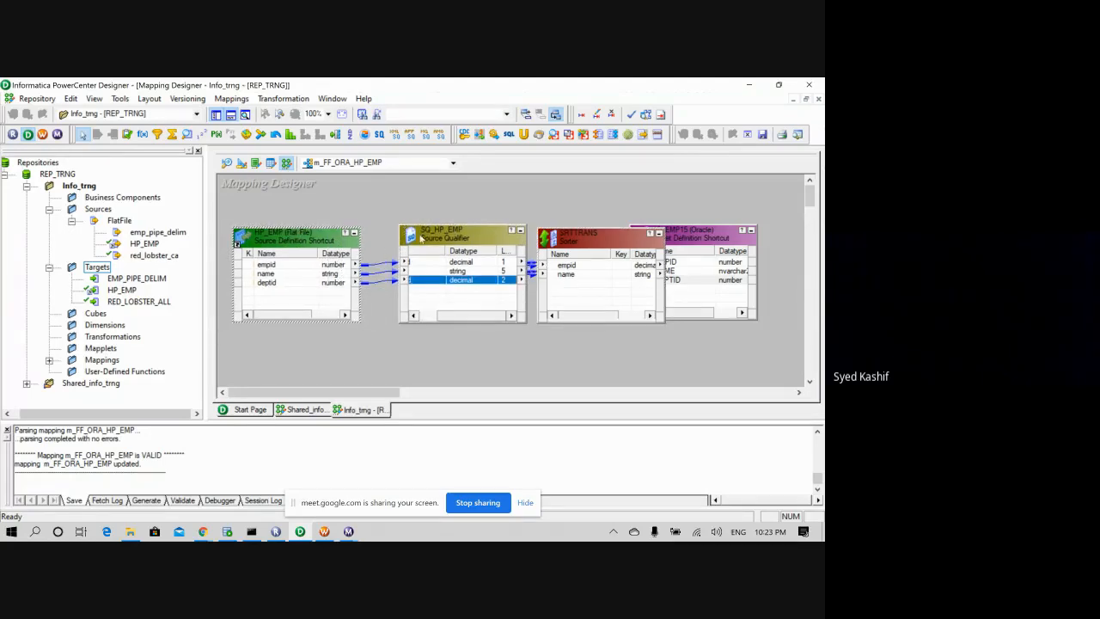
{"action": "left_click_drag", "start_coordinate": [421, 241], "coordinate": [379, 244]}
{"action": "left_click_drag", "start_coordinate": [569, 240], "coordinate": [556, 240]}
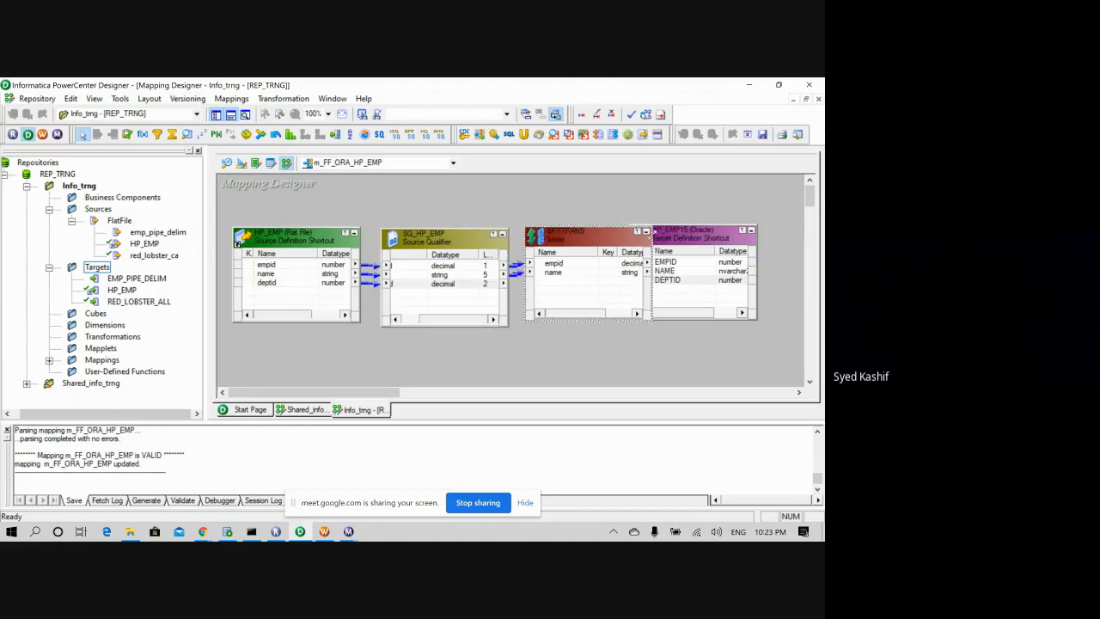
{"action": "left_click_drag", "start_coordinate": [676, 240], "coordinate": [720, 241]}
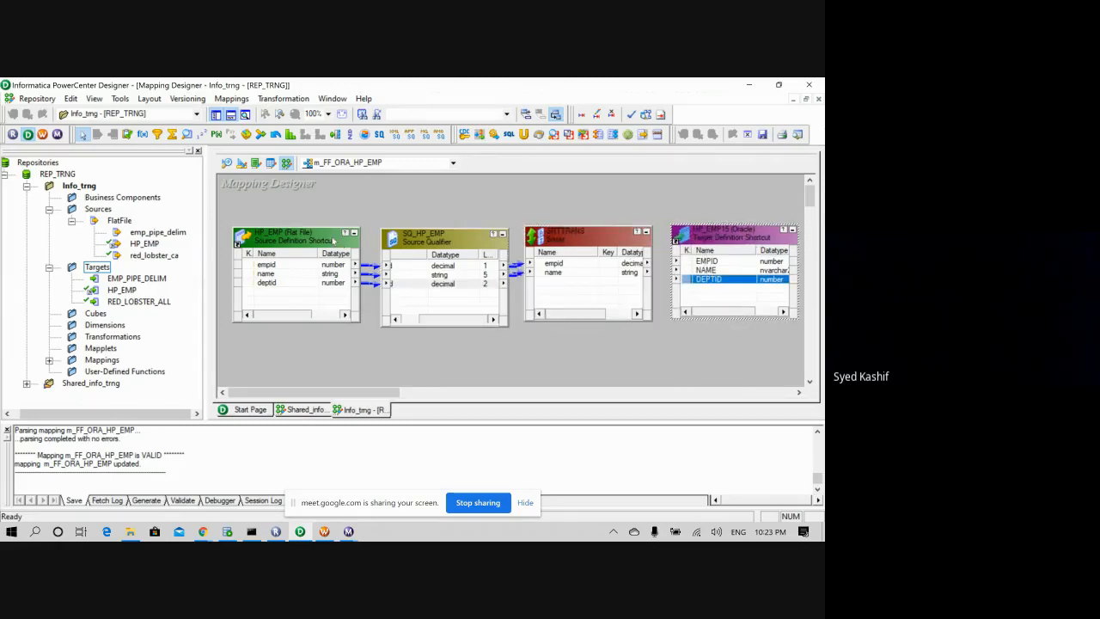
{"action": "left_click", "coordinate": [354, 232]}
{"action": "left_click", "coordinate": [455, 247]}
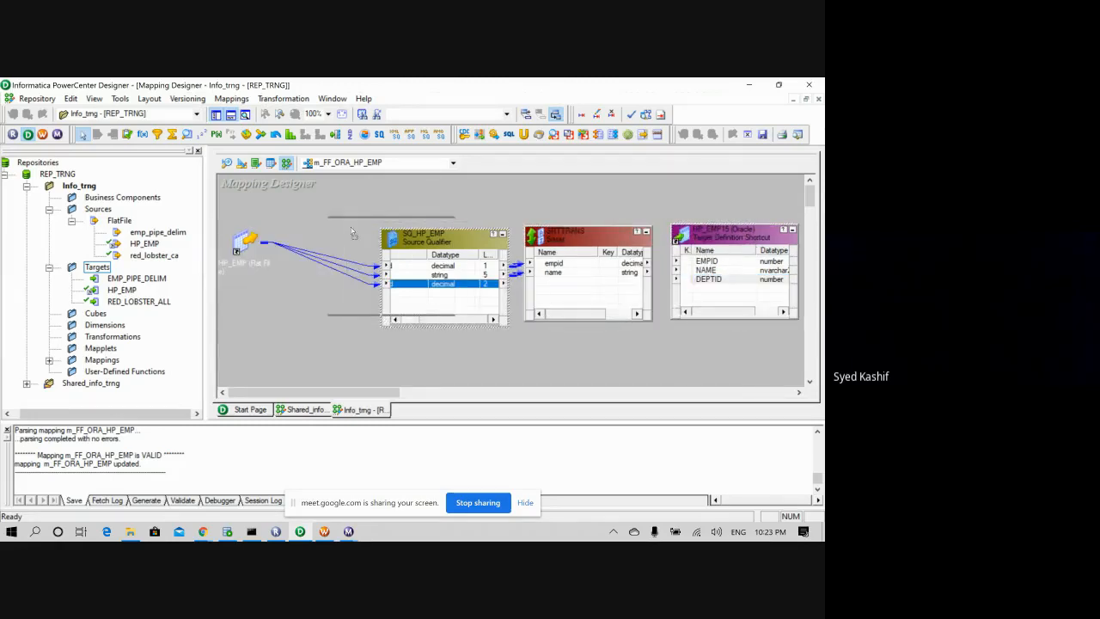
{"action": "left_click_drag", "start_coordinate": [455, 248], "coordinate": [395, 236]}
{"action": "left_click_drag", "start_coordinate": [552, 240], "coordinate": [521, 239]}
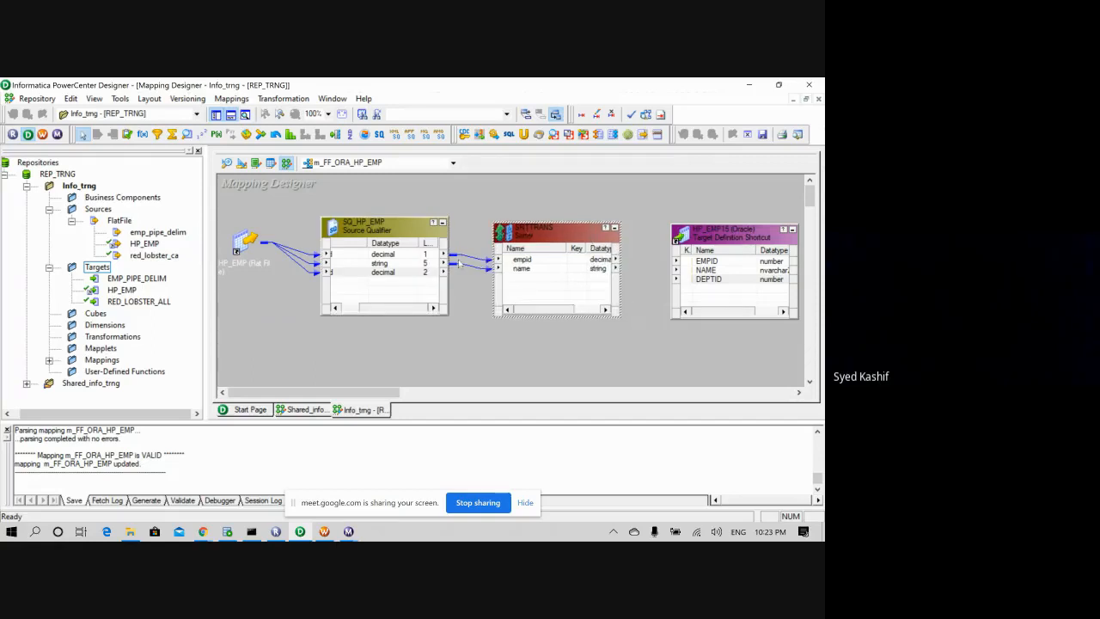
- Link the deptid port from SQ_HP_EMP into the SRTTRANS Sorter
{"action": "left_click_drag", "start_coordinate": [682, 234], "coordinate": [671, 231]}
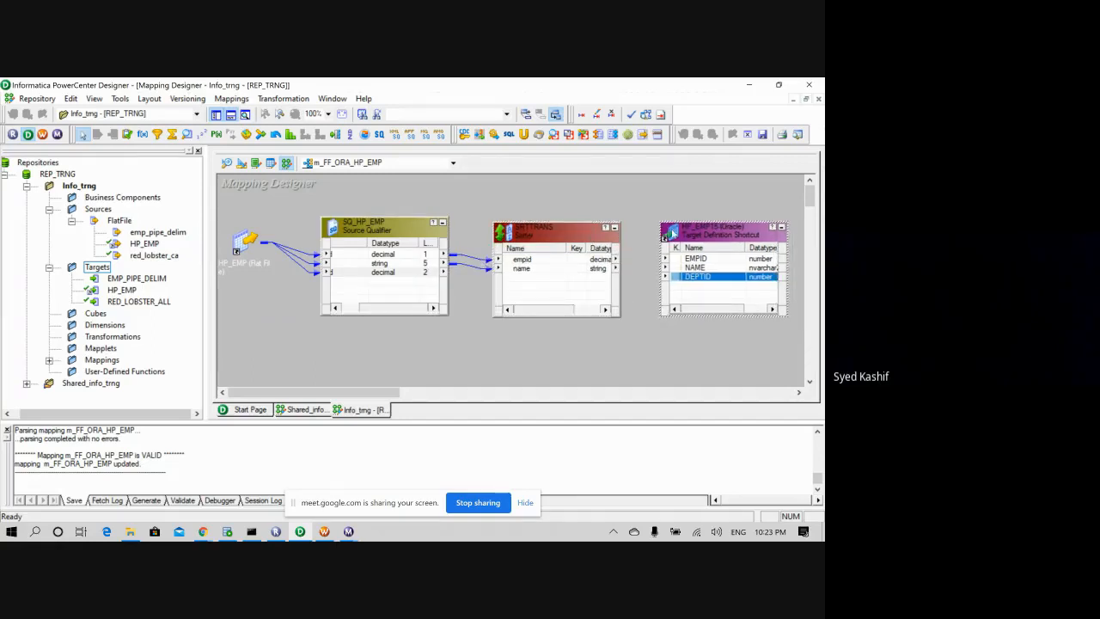
{"action": "left_click_drag", "start_coordinate": [394, 273], "coordinate": [522, 268]}
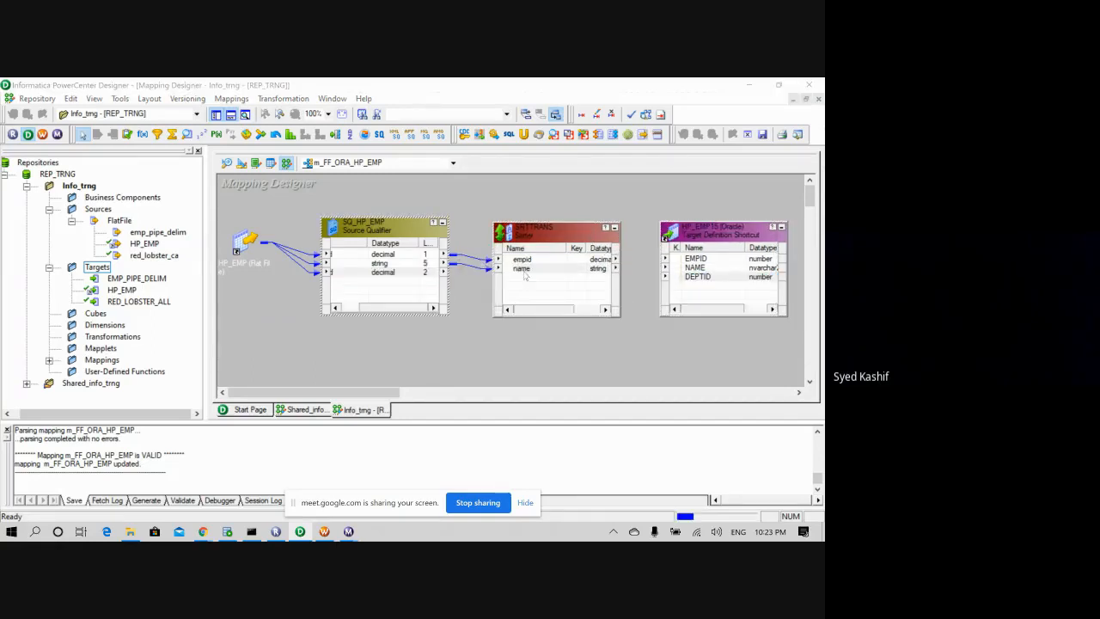
{"action": "left_click", "coordinate": [503, 331]}
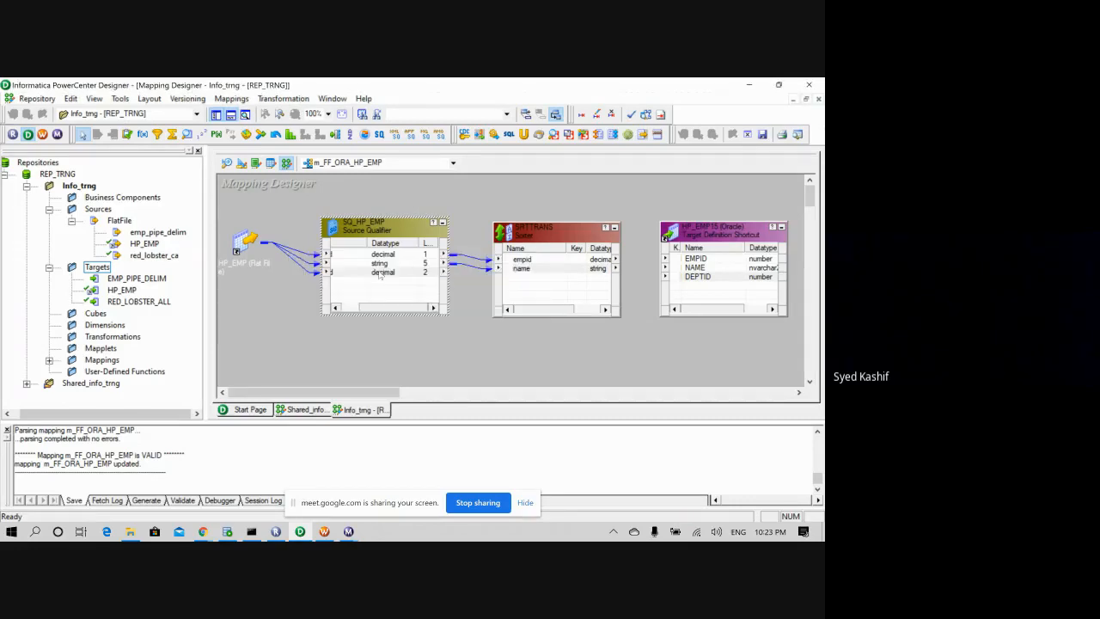
{"action": "left_click", "coordinate": [353, 274]}
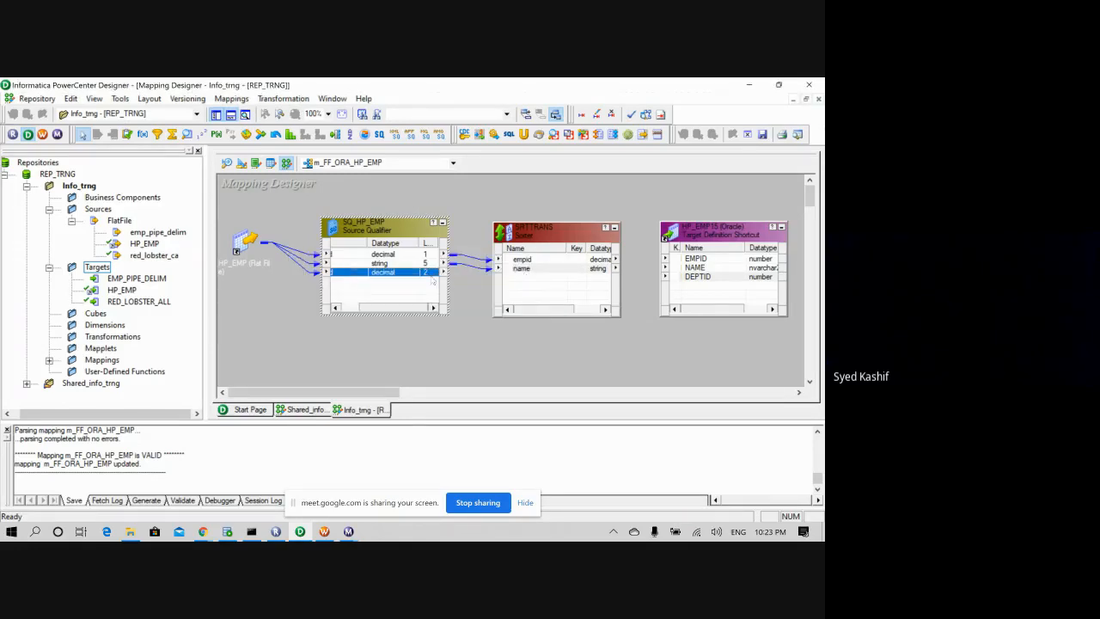
{"action": "left_click", "coordinate": [455, 335]}
{"action": "left_click_drag", "start_coordinate": [434, 274], "coordinate": [517, 283]}
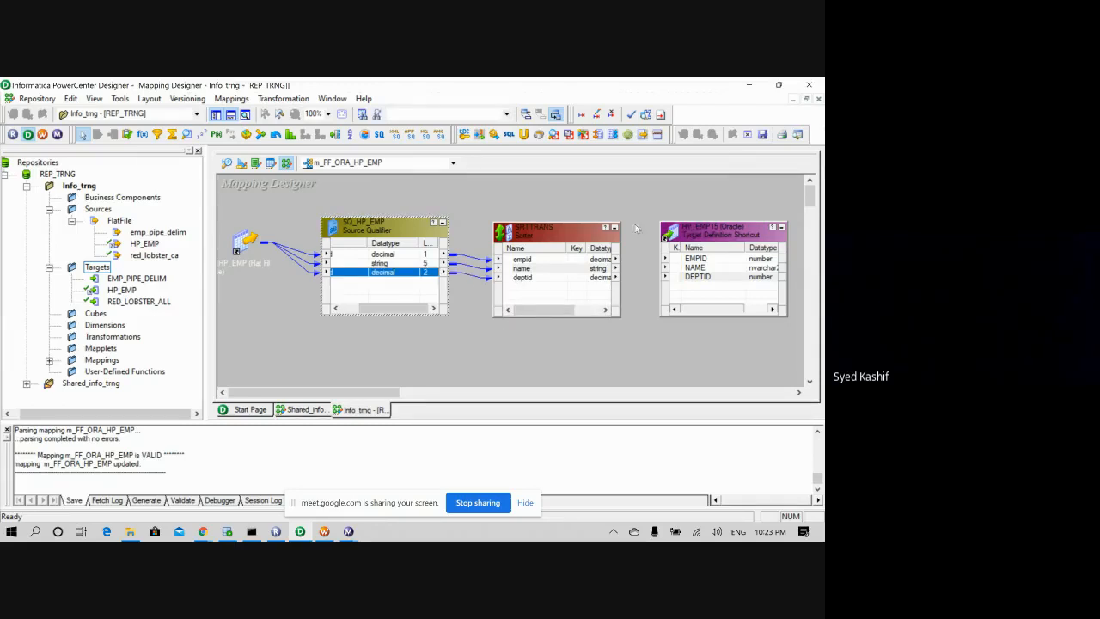
- Collapse SQ_HP_EMP and move the Sorter and HP_EMP15 target closer together
{"action": "double_click", "coordinate": [442, 222]}
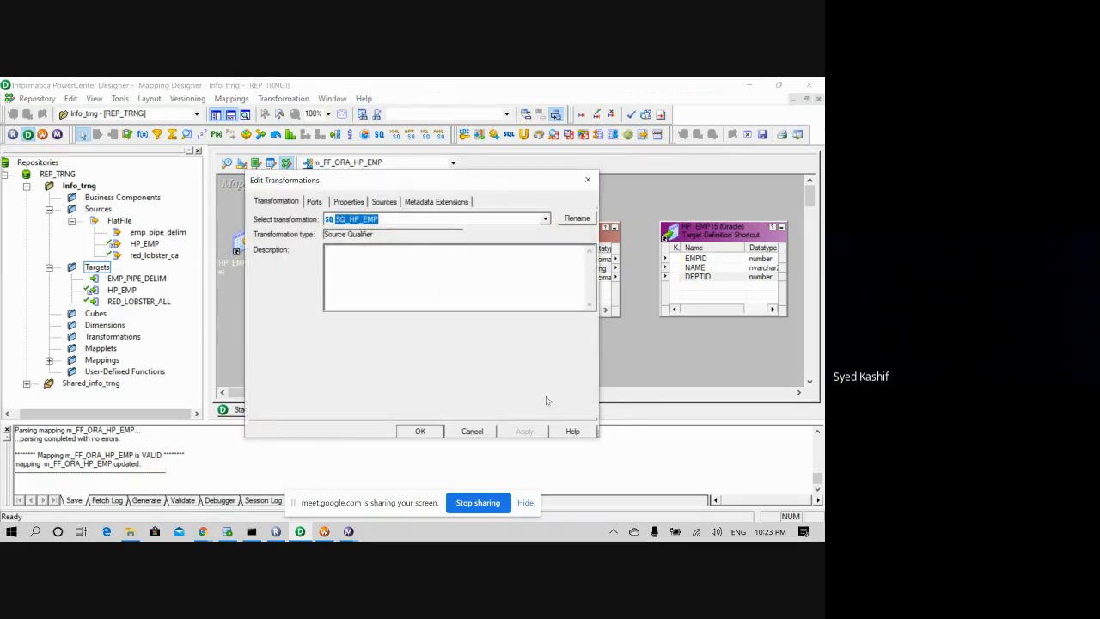
{"action": "left_click", "coordinate": [478, 436]}
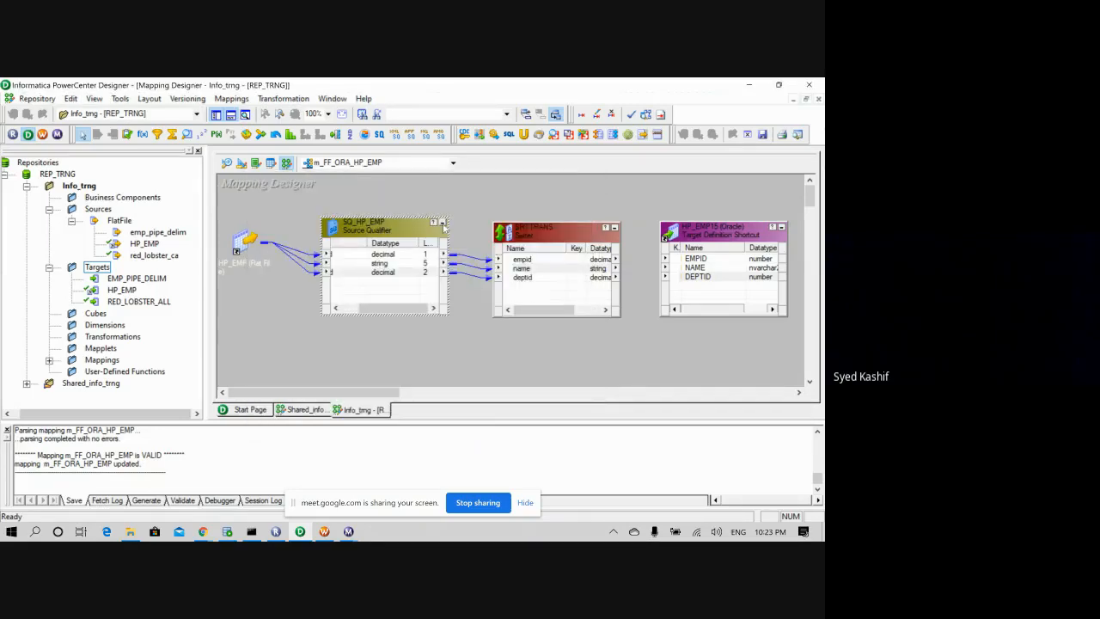
{"action": "left_click", "coordinate": [442, 223]}
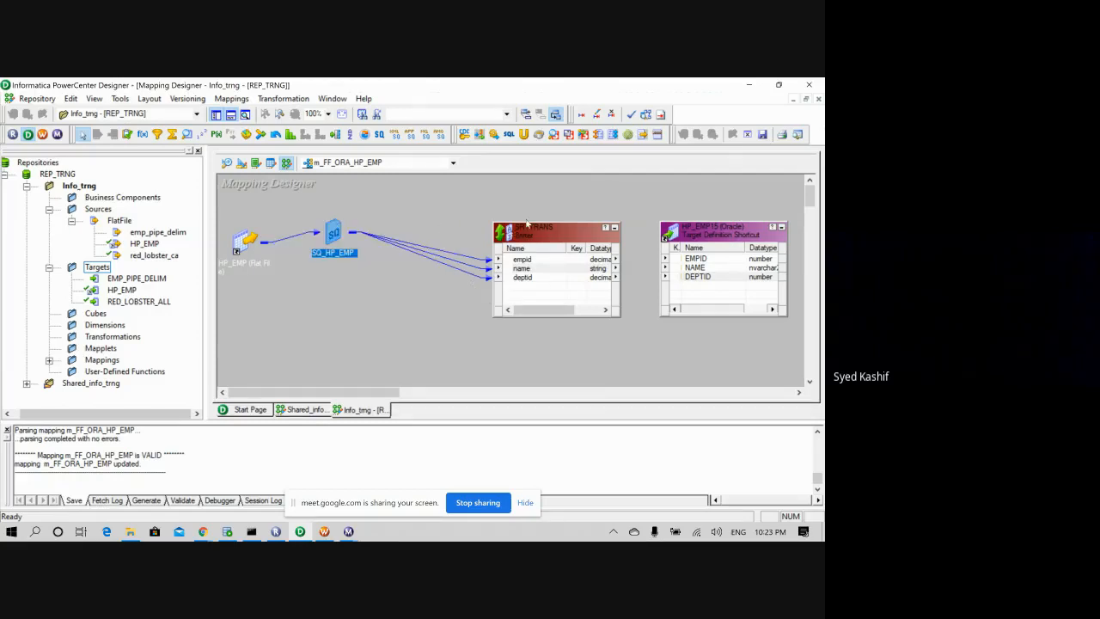
{"action": "left_click_drag", "start_coordinate": [522, 234], "coordinate": [436, 232]}
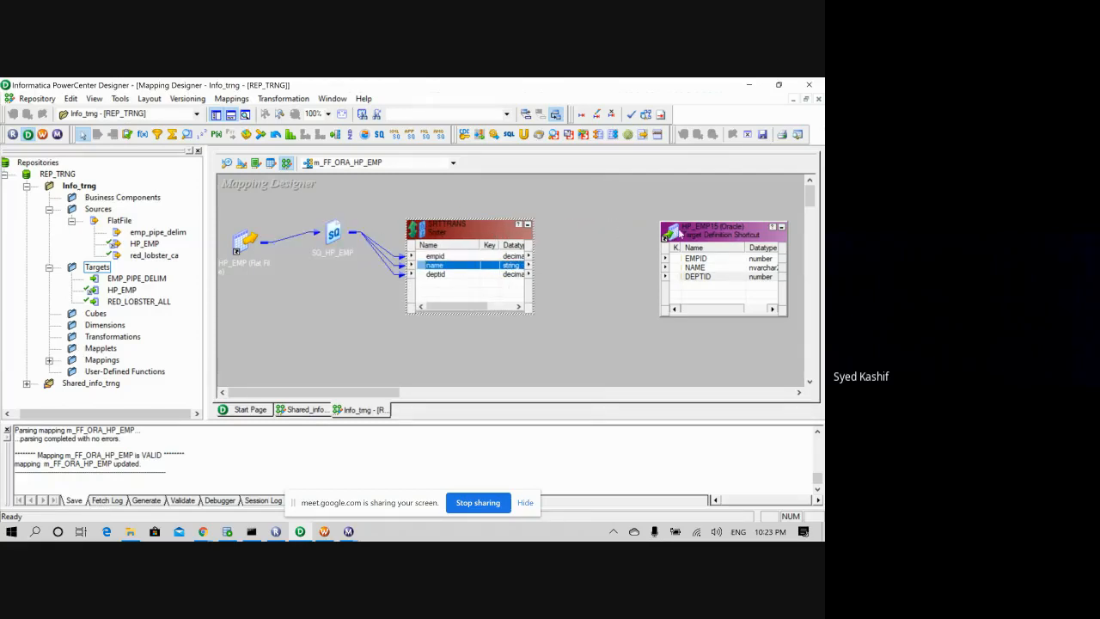
{"action": "left_click_drag", "start_coordinate": [679, 233], "coordinate": [579, 233]}
- Select all Sorter ports and link empid, name and deptid to HP_EMP15's EMPID, NAME, DEPTID
{"action": "right_click", "coordinate": [445, 256]}
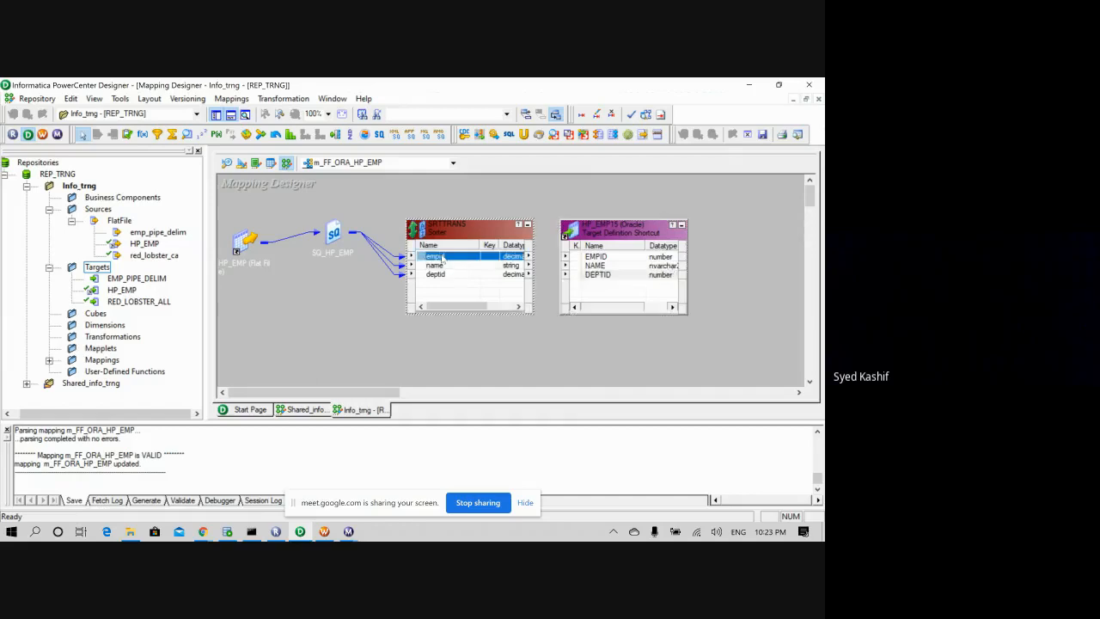
{"action": "left_click", "coordinate": [463, 264]}
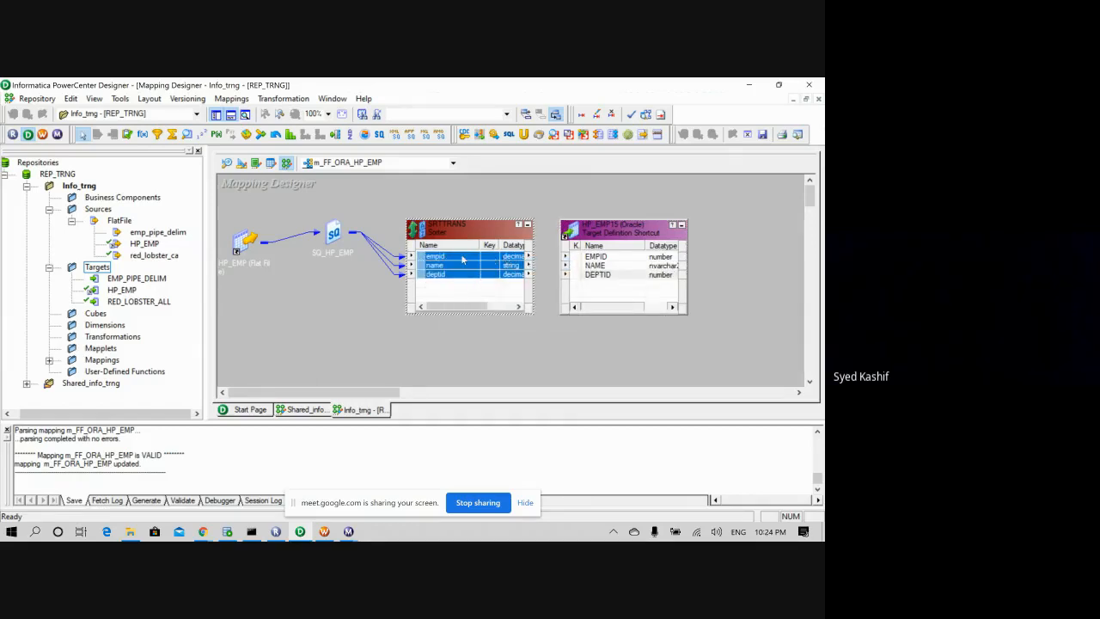
{"action": "left_click_drag", "start_coordinate": [462, 258], "coordinate": [471, 257]}
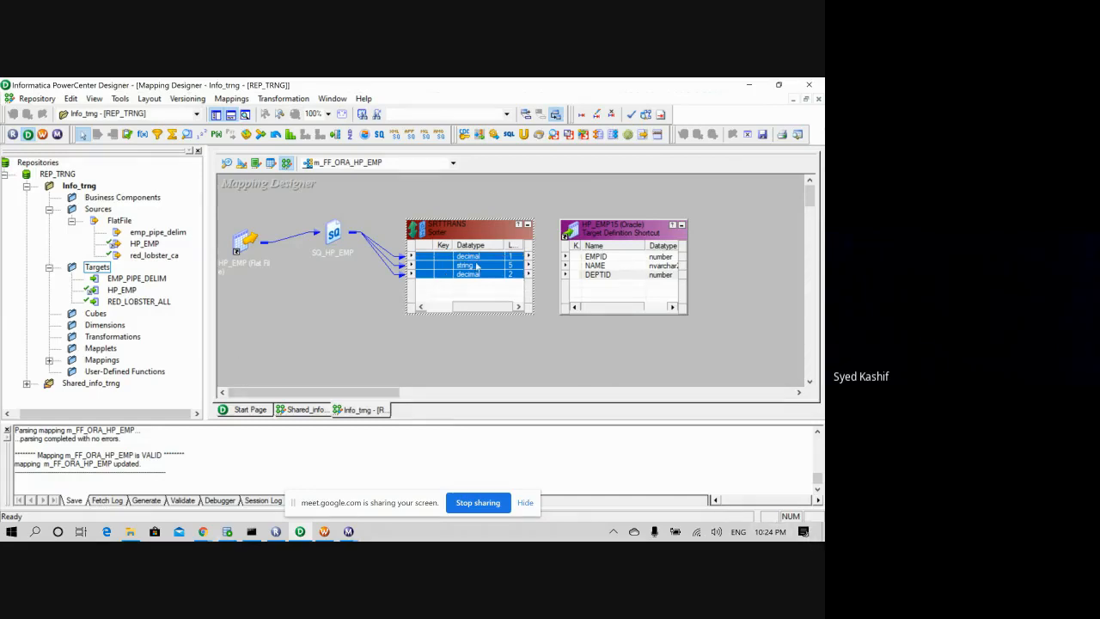
{"action": "left_click_drag", "start_coordinate": [598, 265], "coordinate": [598, 256]}
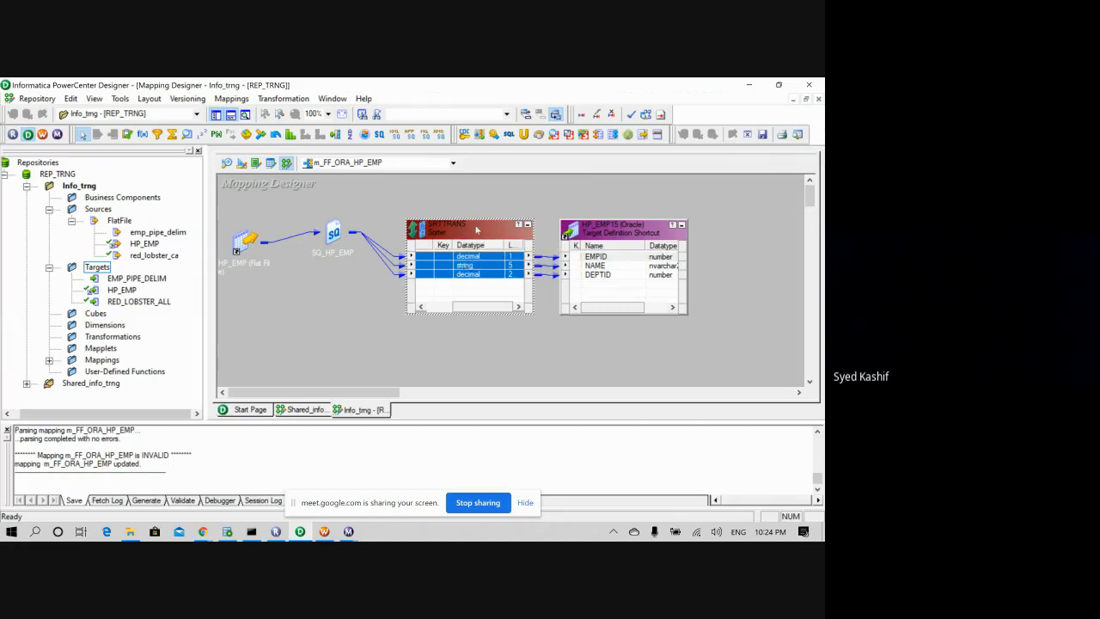
{"action": "left_click", "coordinate": [487, 289]}
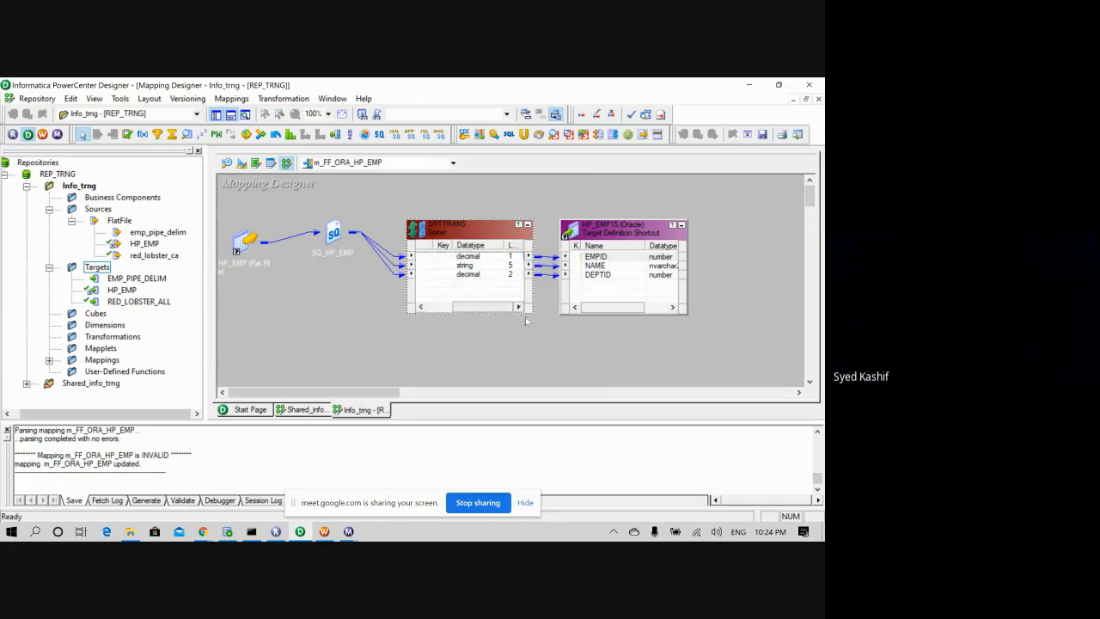
{"action": "left_click_drag", "start_coordinate": [477, 307], "coordinate": [450, 311]}
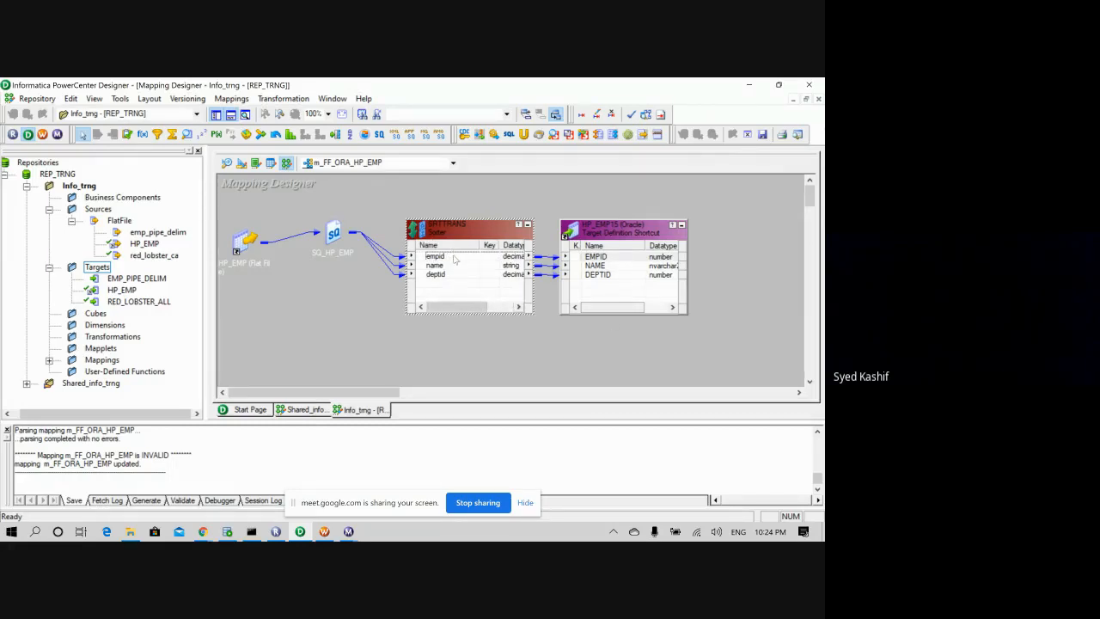
- Mark empid as the ascending sort key on SRTTRANS's Ports tab and apply the change
{"action": "double_click", "coordinate": [440, 234]}
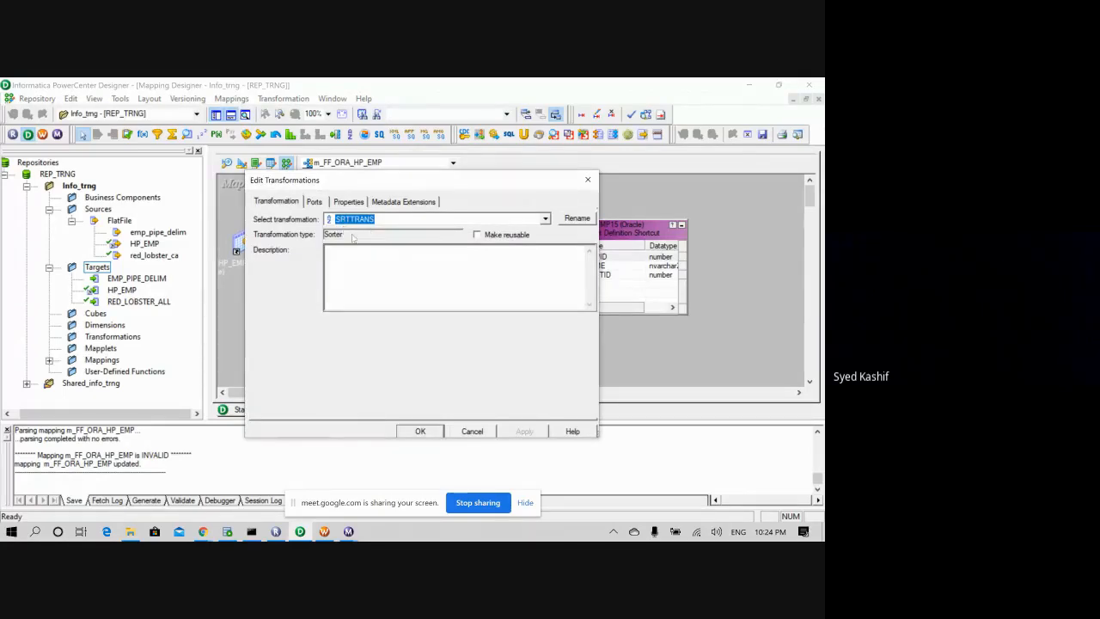
{"action": "left_click", "coordinate": [315, 201]}
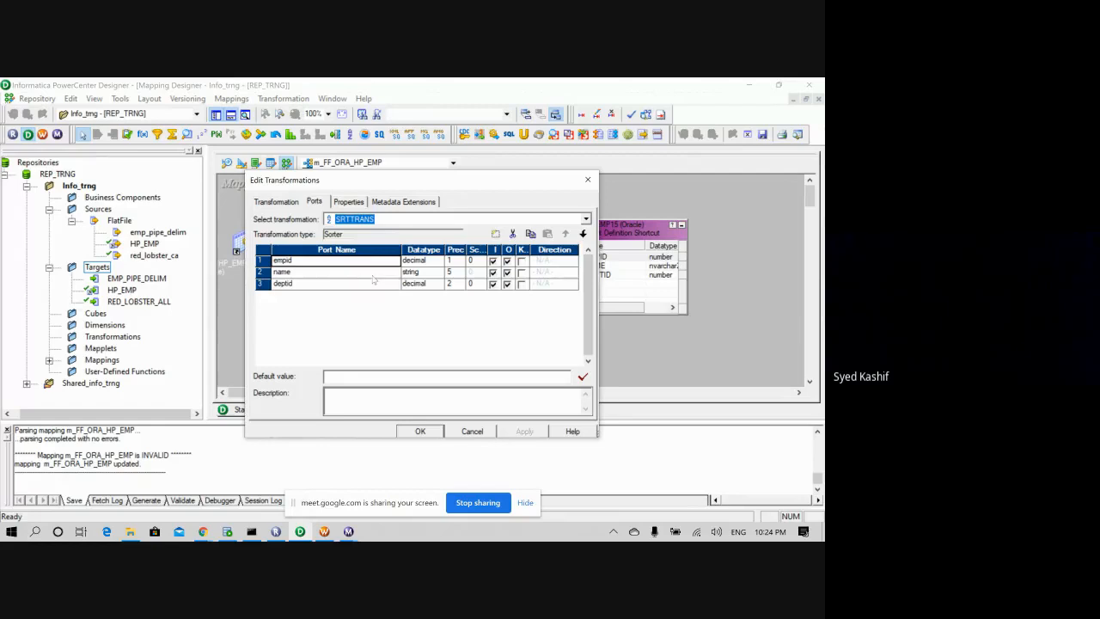
{"action": "left_click", "coordinate": [327, 264]}
{"action": "left_click", "coordinate": [520, 260]}
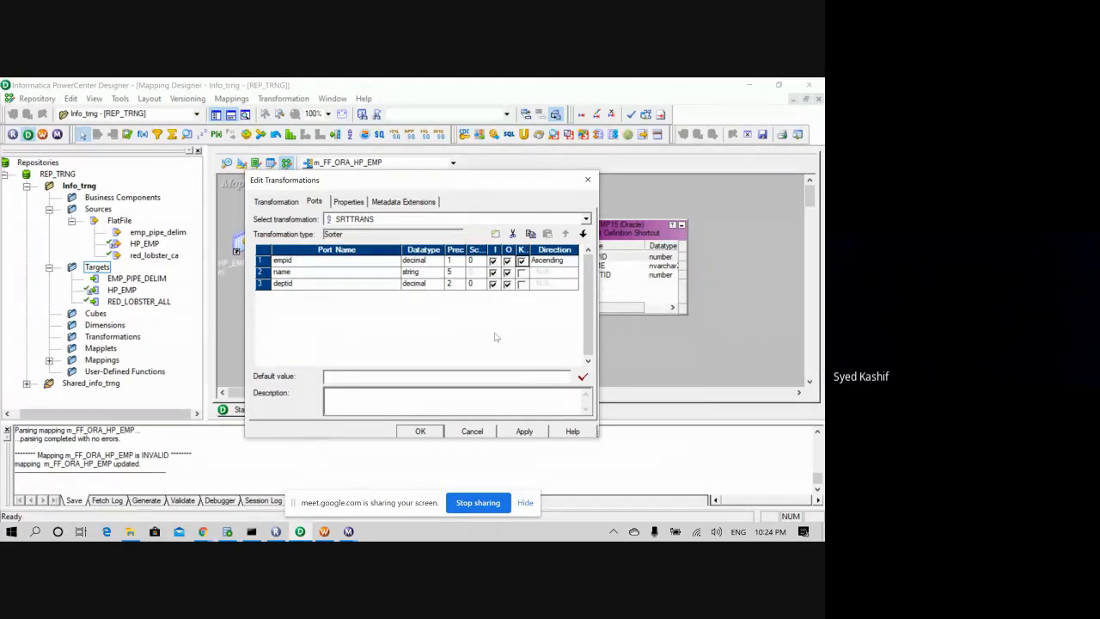
{"action": "left_click", "coordinate": [526, 433]}
{"action": "left_click", "coordinate": [420, 431]}
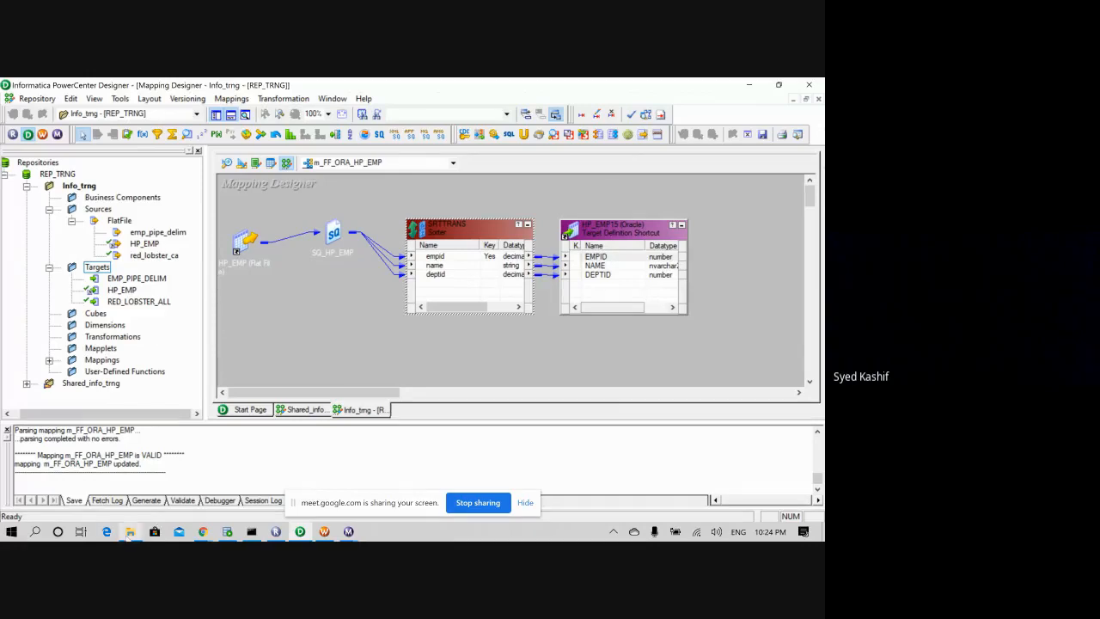
{"action": "left_click", "coordinate": [129, 531]}
- Open HP_EMP.txt in Notepad and type four new comma-separated employee rows with department ids
{"action": "left_click", "coordinate": [154, 161]}
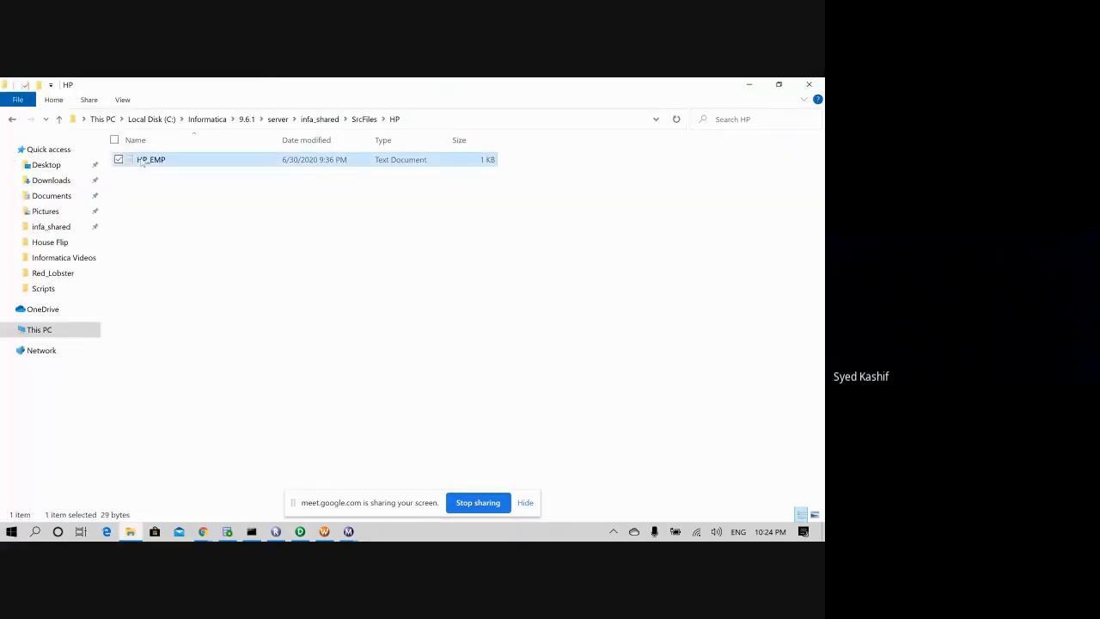
{"action": "double_click", "coordinate": [158, 162]}
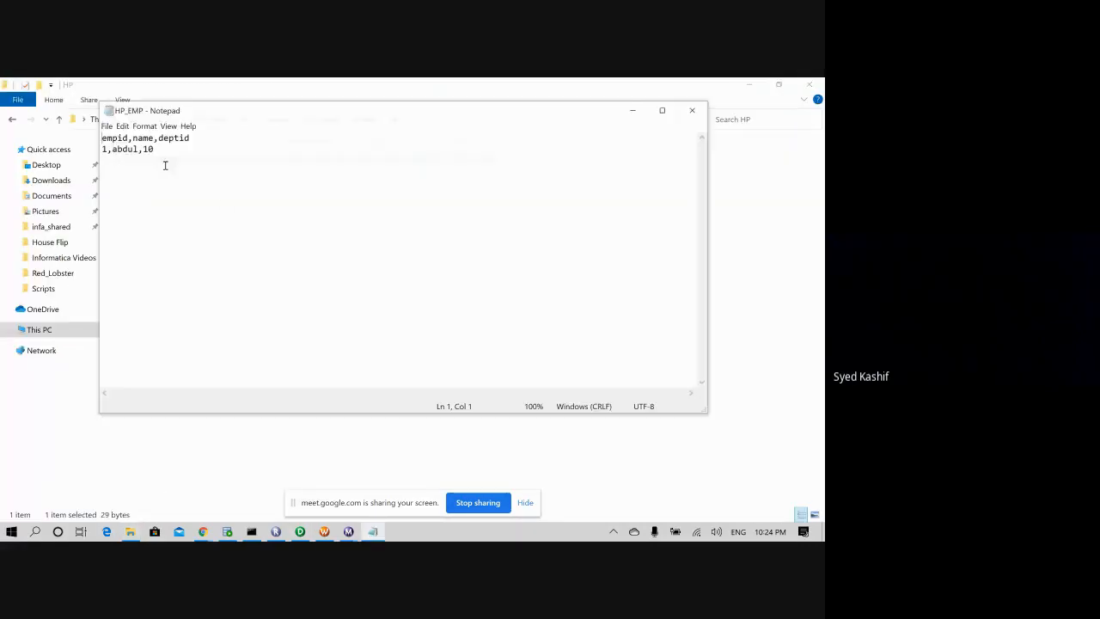
{"action": "key", "text": "Return"}
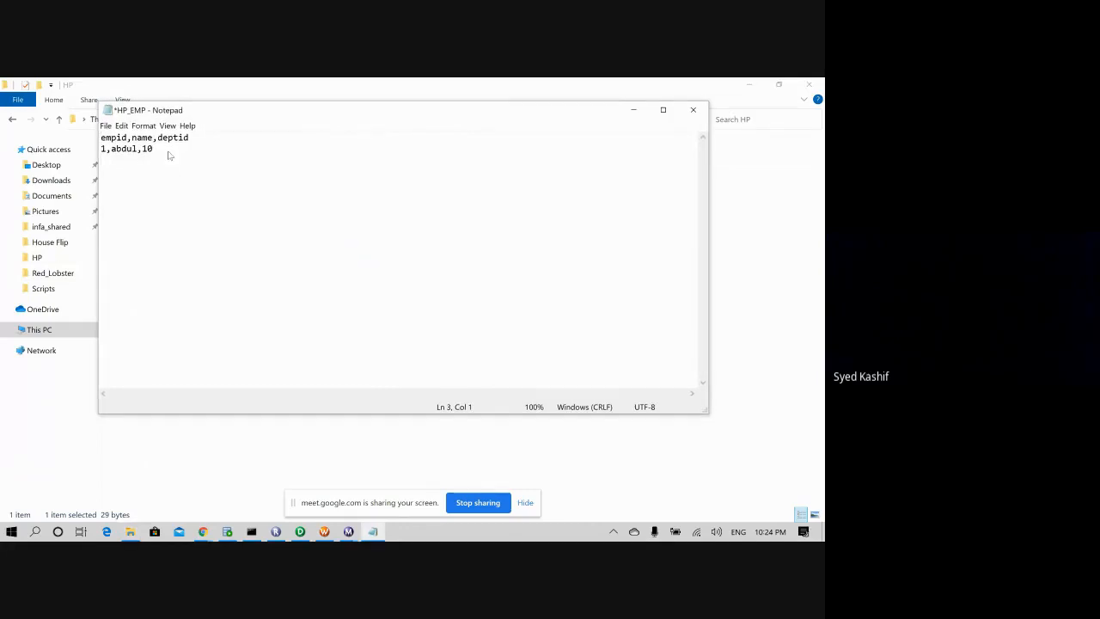
{"action": "type", "text": "2,"}
{"action": "key", "text": "BackSpace"}
{"action": "key", "text": "BackSpace"}
{"action": "type", "text": "3,ali"}
{"action": "type", "text": ","}
{"action": "type", "text": "kamran"}
{"action": "type", "text": ",60 "}
{"action": "type", "text": "8"}
{"action": "type", "text": "stolba,90"}
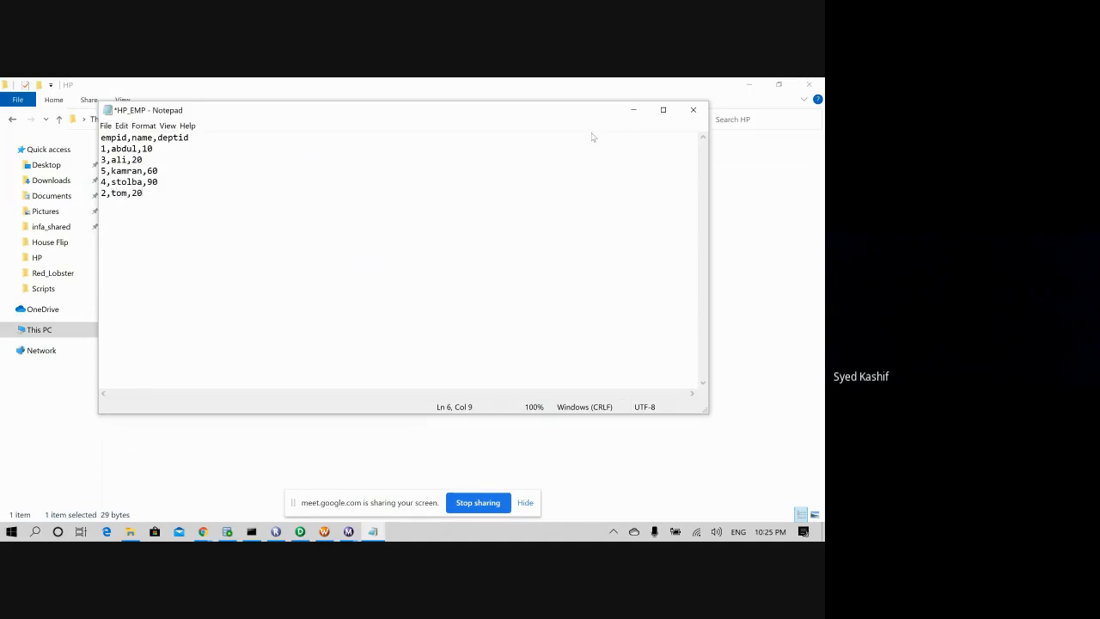
- Close Notepad, saving the changes to HP_EMP.txt
{"action": "left_click", "coordinate": [692, 110]}
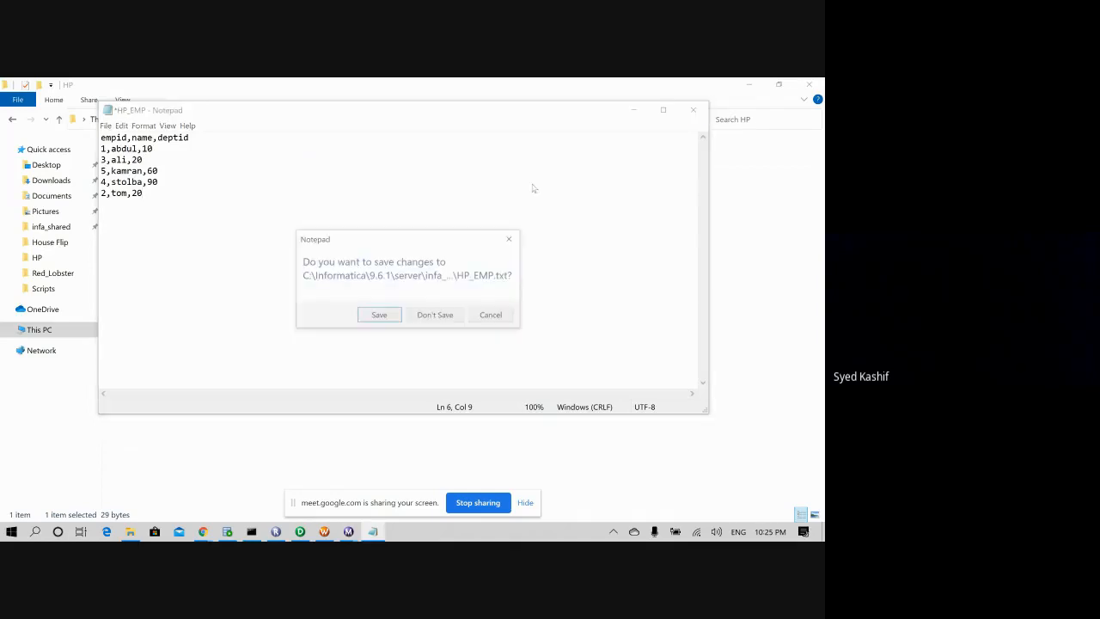
{"action": "left_click", "coordinate": [378, 315]}
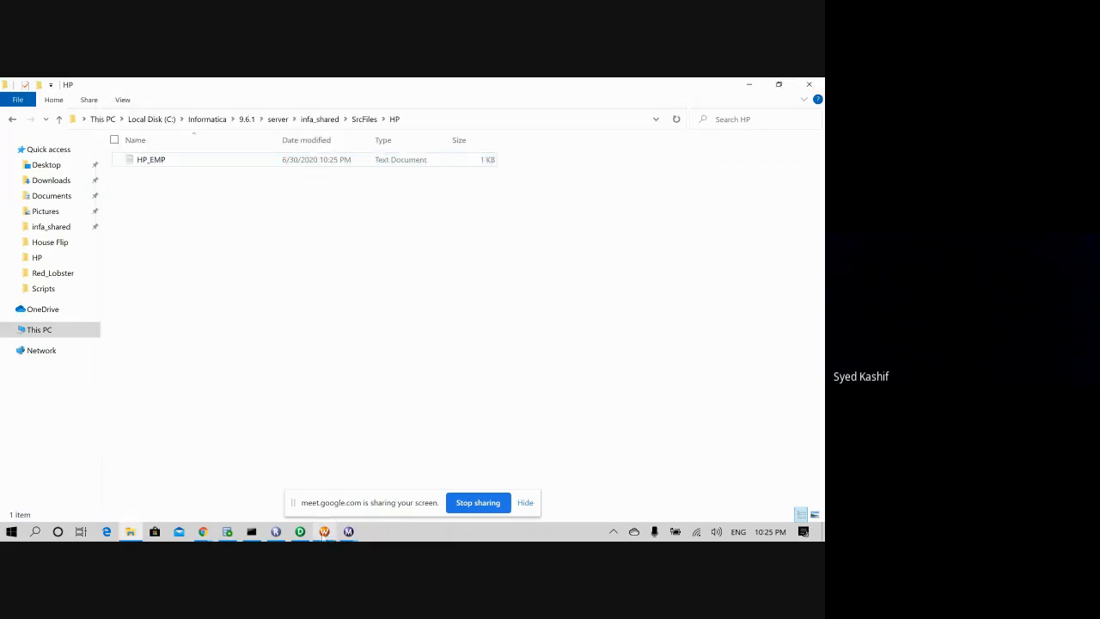
{"action": "mouse_move", "coordinate": [278, 534]}
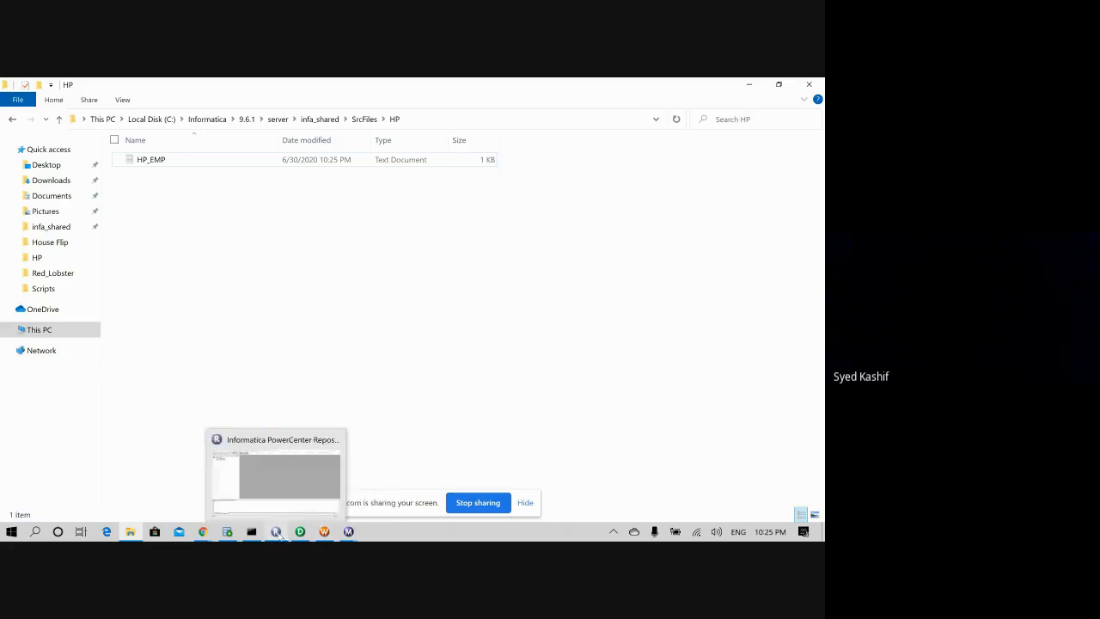
{"action": "left_click", "coordinate": [324, 531]}
- Refresh the session's mapping, save the workflow with Ctrl+S, and start it from the Start task
{"action": "right_click", "coordinate": [449, 281]}
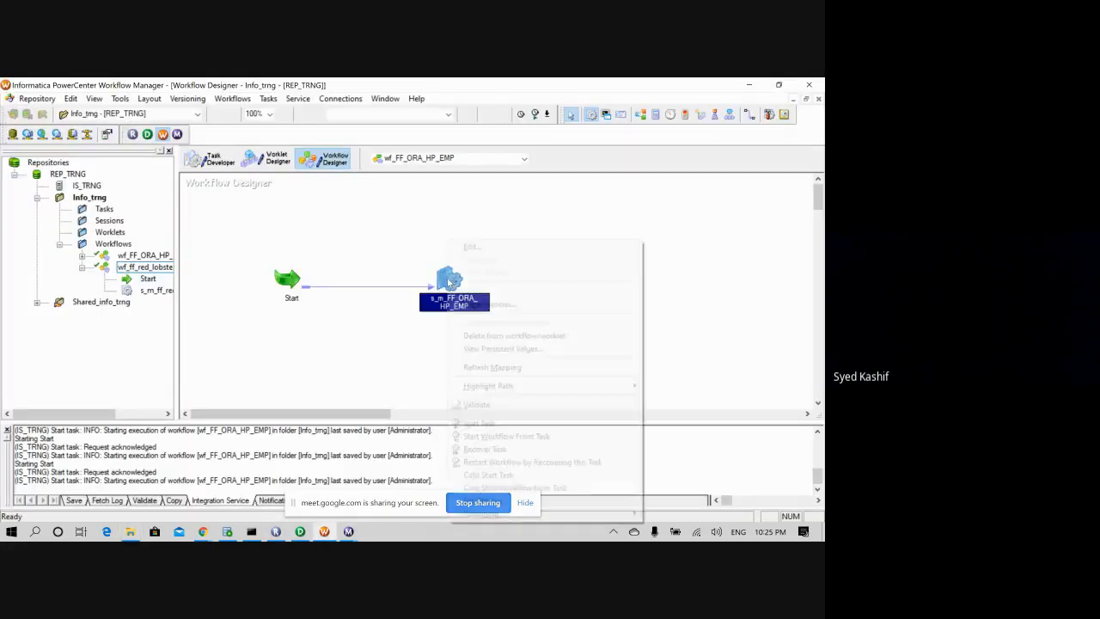
{"action": "left_click", "coordinate": [491, 367]}
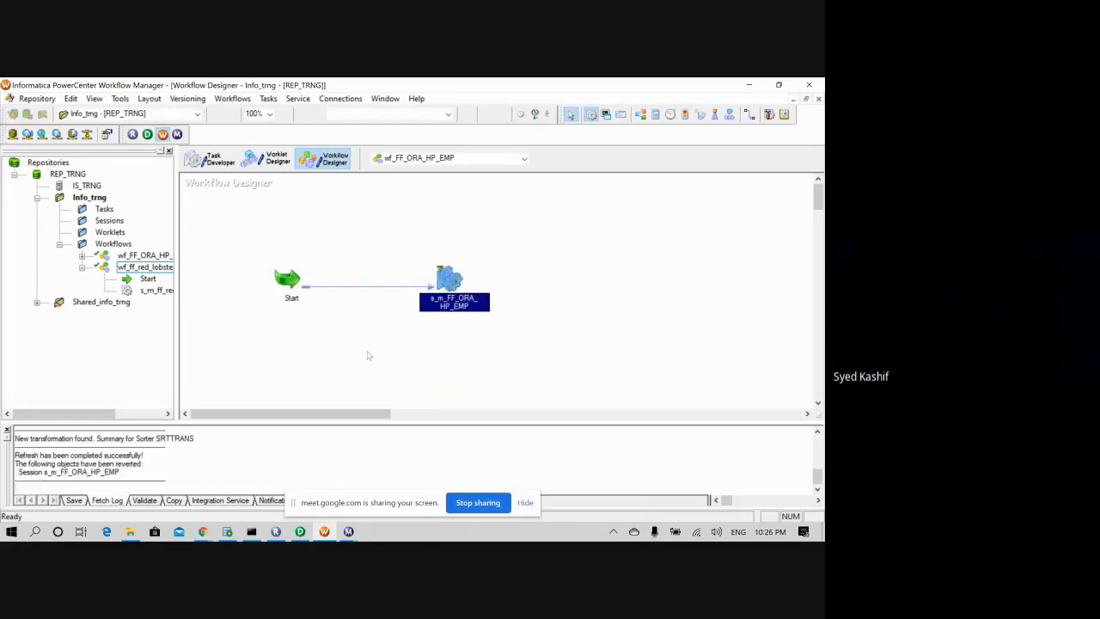
{"action": "key", "text": "ctrl+s"}
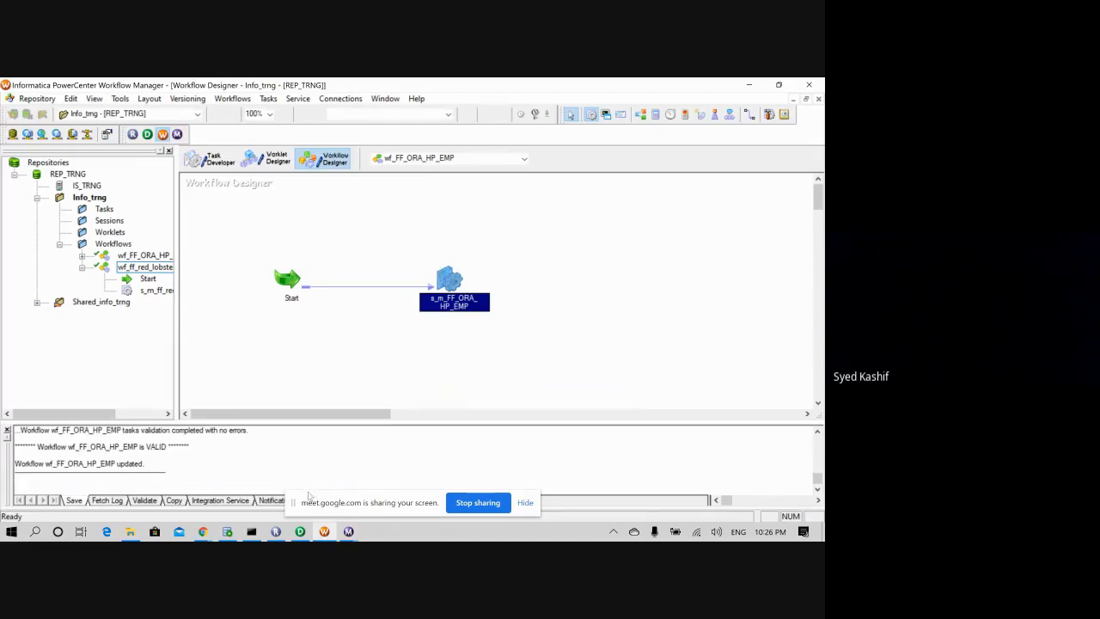
{"action": "right_click", "coordinate": [288, 281]}
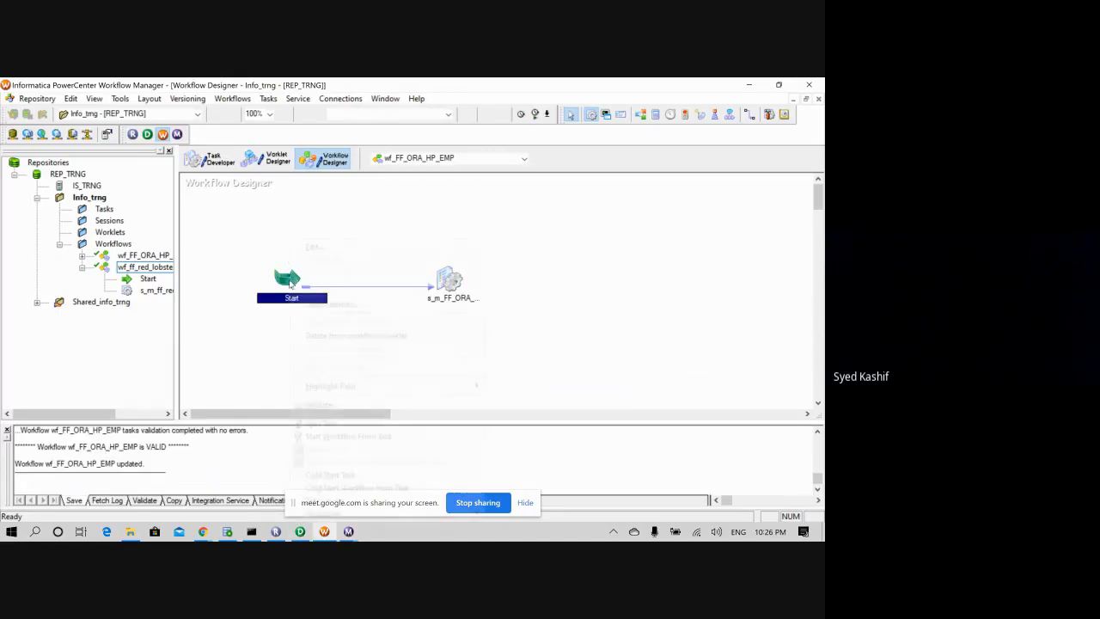
{"action": "left_click", "coordinate": [322, 421]}
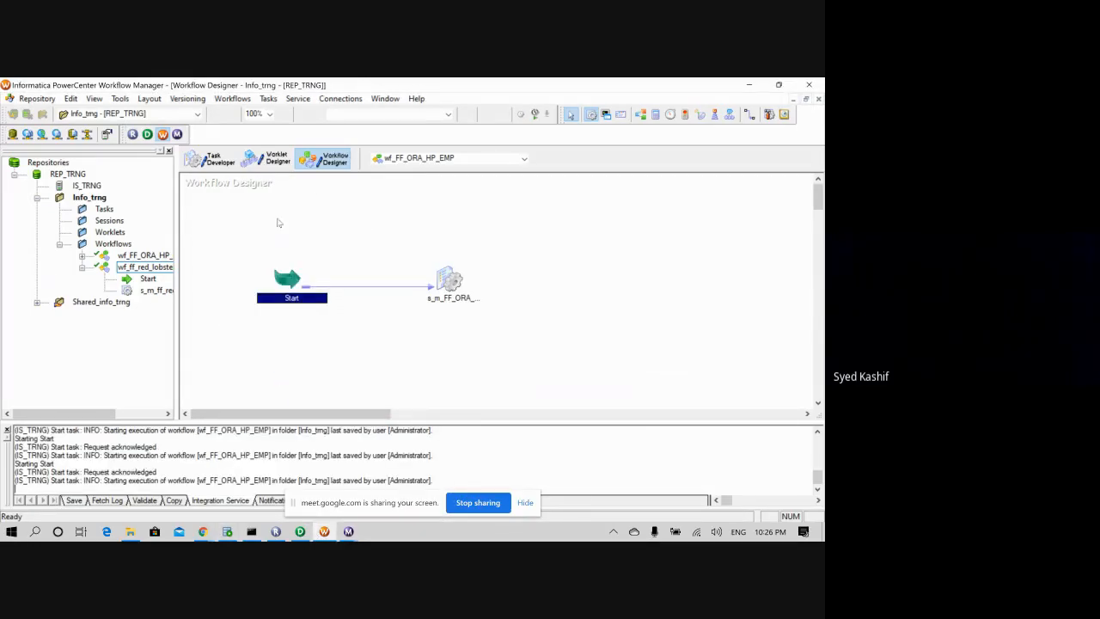
- Select the 'select * from HP_EMP_1' query in the SQL Developer worksheet
{"action": "mouse_move", "coordinate": [350, 531]}
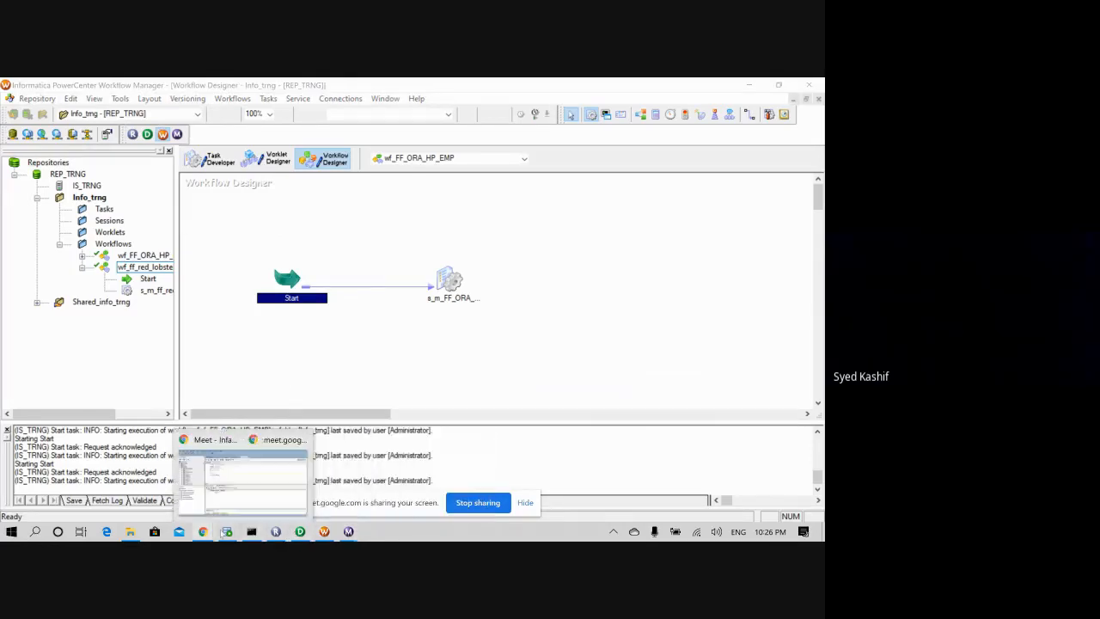
{"action": "left_click", "coordinate": [227, 532]}
{"action": "left_click_drag", "start_coordinate": [260, 255], "coordinate": [198, 241]}
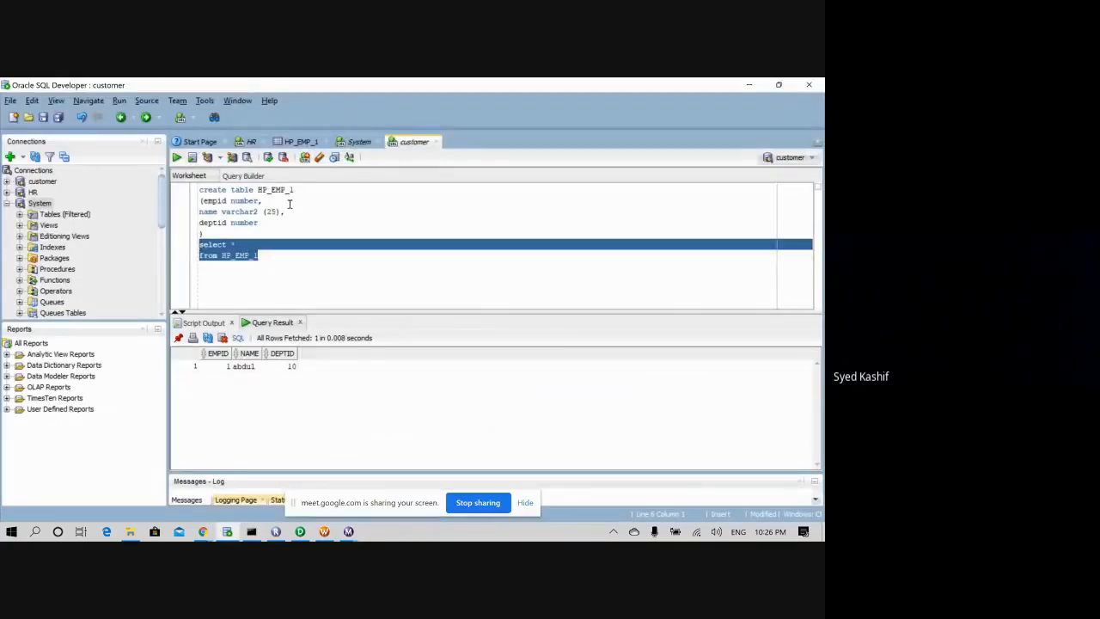
- Reselect and re-run the HP_EMP_1 select query in SQL Developer
{"action": "left_click", "coordinate": [177, 158]}
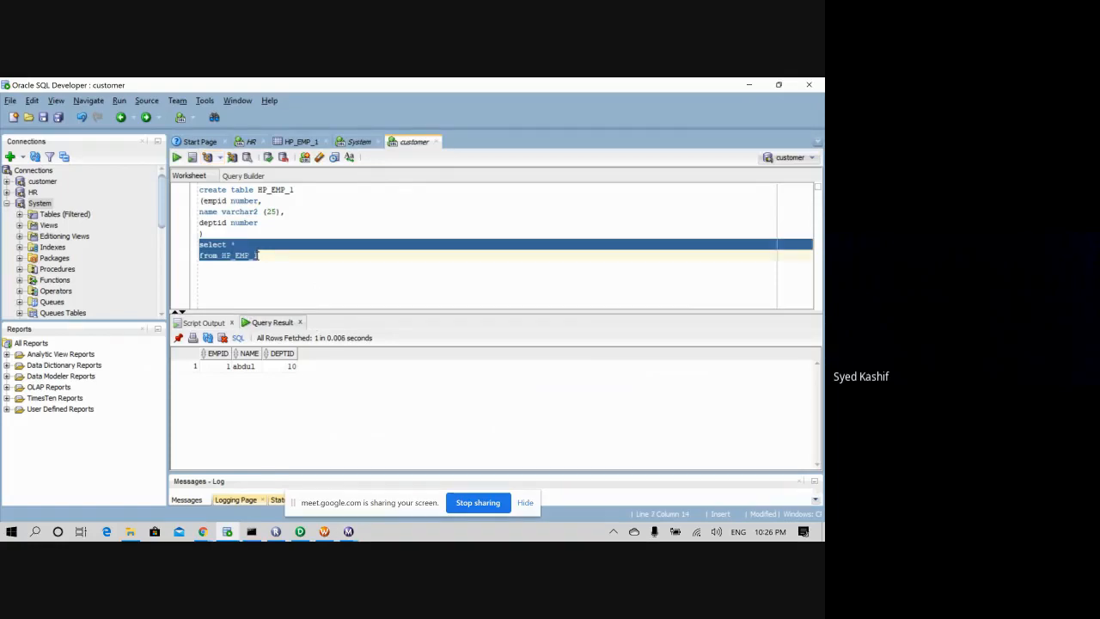
{"action": "left_click", "coordinate": [301, 531]}
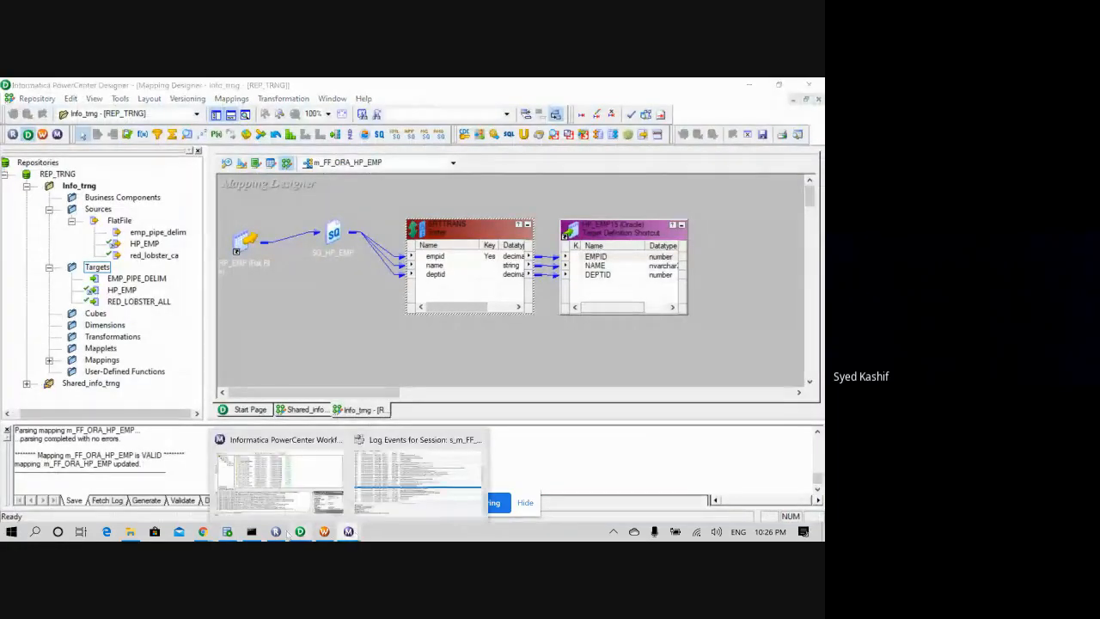
{"action": "left_click", "coordinate": [227, 531]}
{"action": "left_click", "coordinate": [266, 251]}
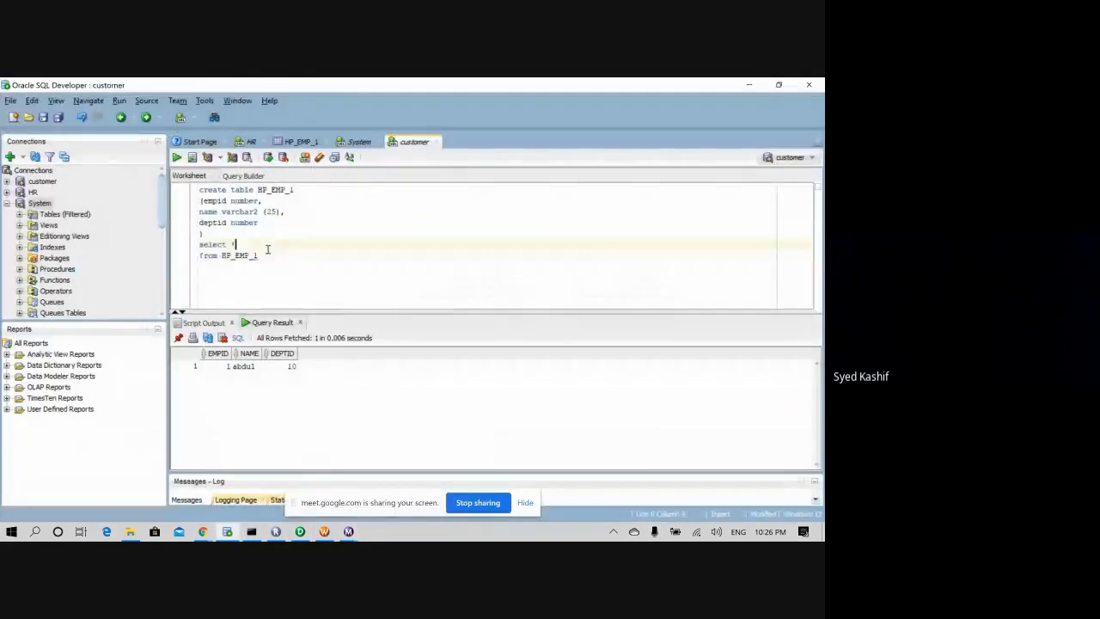
{"action": "left_click_drag", "start_coordinate": [258, 255], "coordinate": [198, 242]}
{"action": "left_click", "coordinate": [177, 157]}
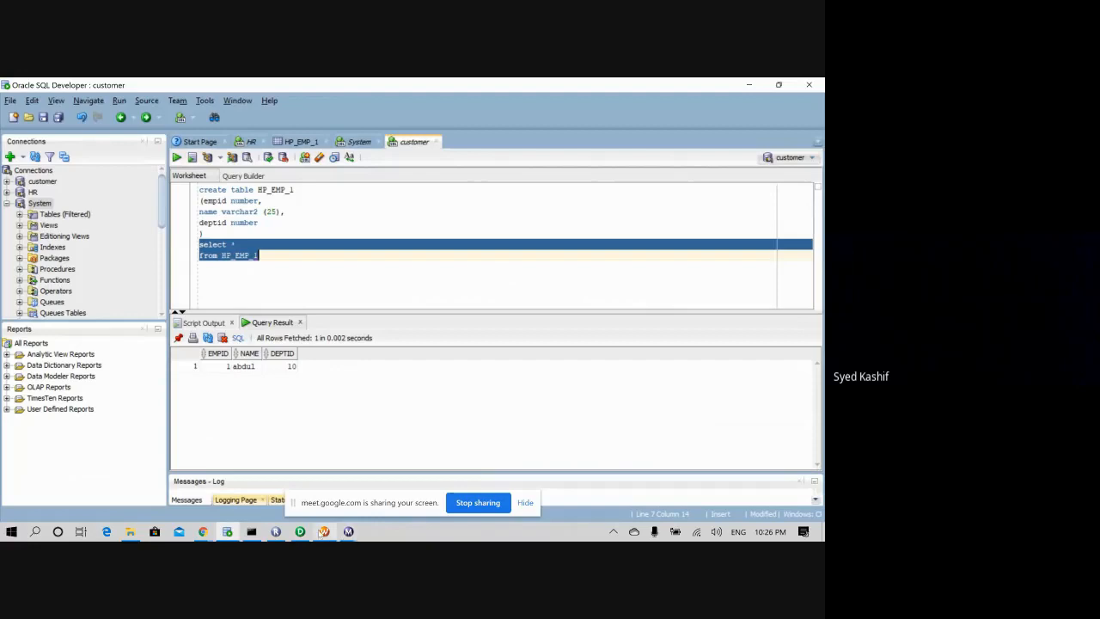
- Start the wf_FF_ORA_HP_EMP workflow in Workflow Manager, then reselect the HP_EMP_1 query
{"action": "left_click", "coordinate": [327, 532]}
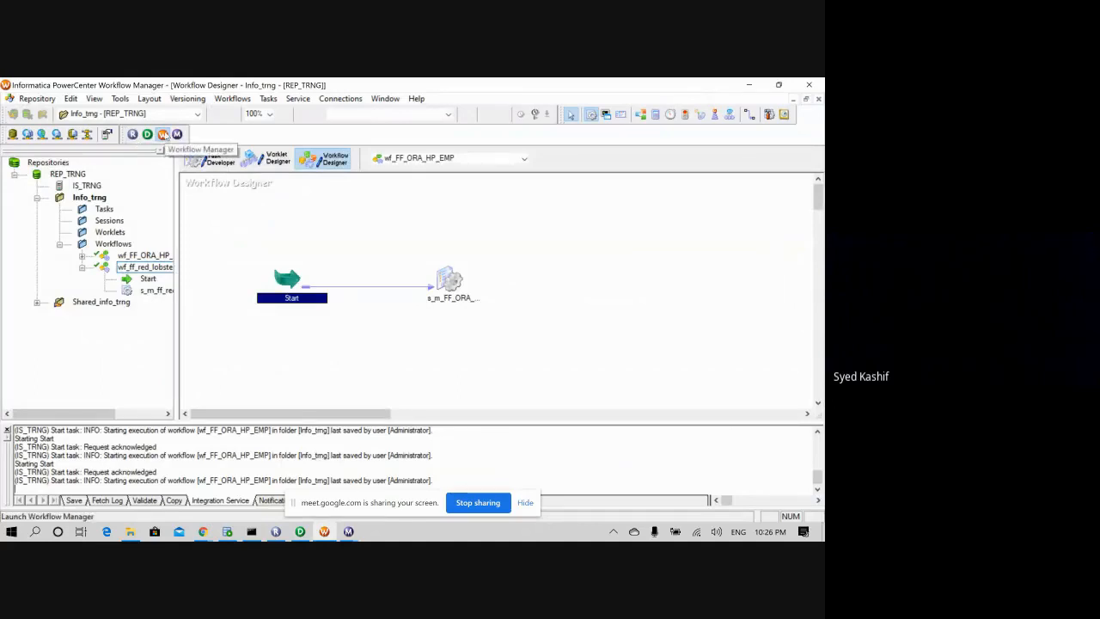
{"action": "left_click", "coordinate": [142, 255]}
{"action": "left_click", "coordinate": [148, 267]}
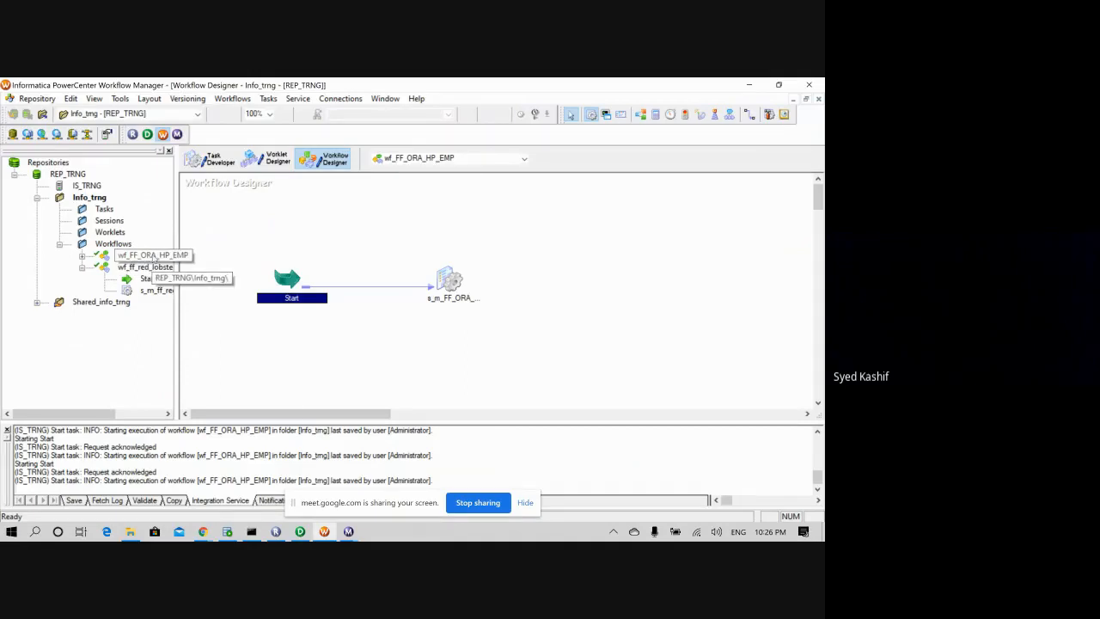
{"action": "right_click", "coordinate": [154, 258]}
{"action": "left_click", "coordinate": [195, 313]}
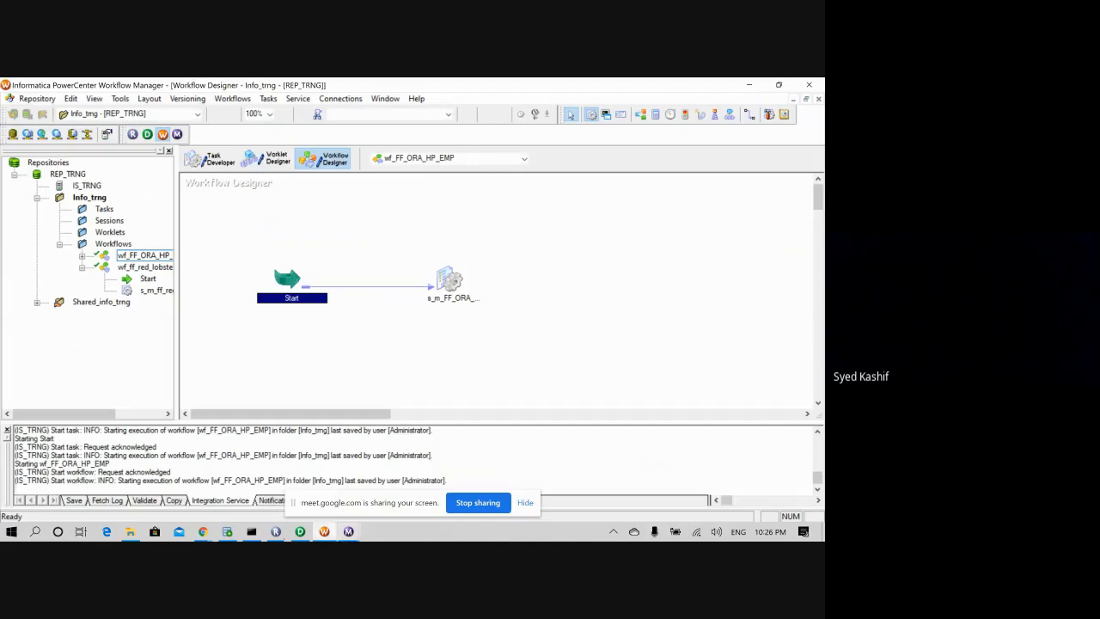
{"action": "left_click", "coordinate": [227, 531]}
{"action": "left_click_drag", "start_coordinate": [262, 256], "coordinate": [196, 248]}
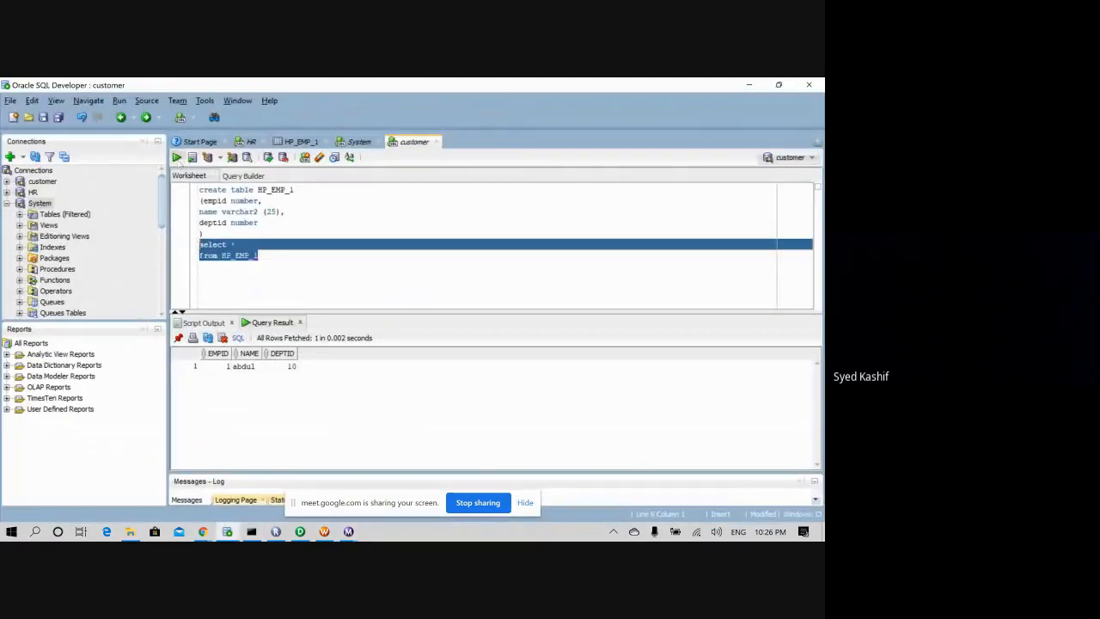
- Run the HP_EMP_1 query and point out the EMPID values 1–5 across the five returned rows
{"action": "left_click", "coordinate": [177, 157]}
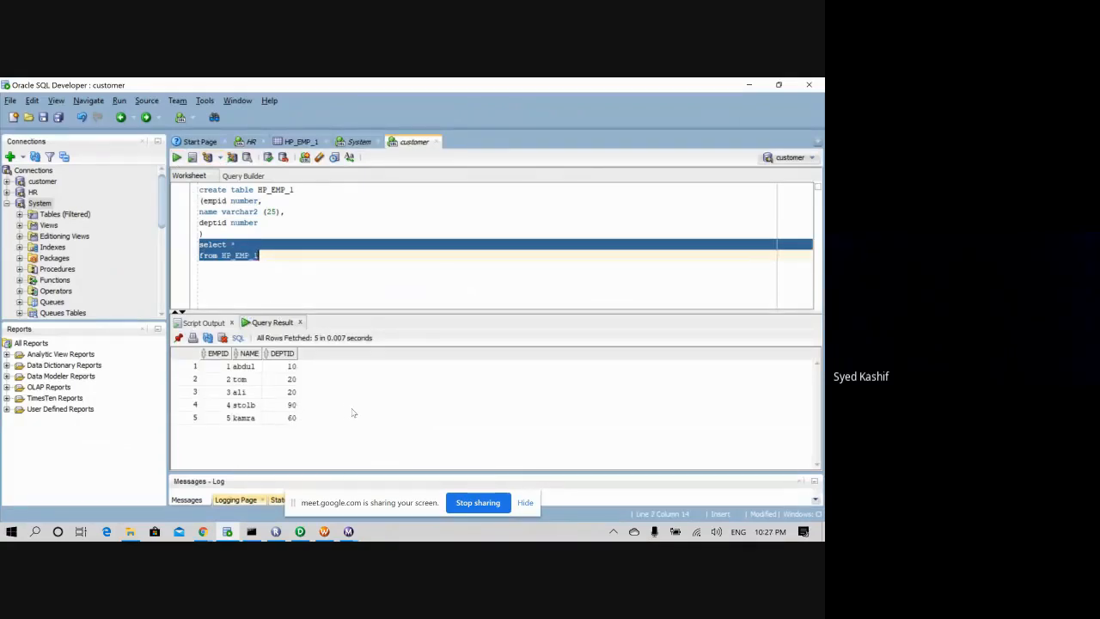
{"action": "left_click", "coordinate": [225, 368]}
{"action": "left_click", "coordinate": [228, 379]}
{"action": "left_click", "coordinate": [228, 405]}
{"action": "left_click", "coordinate": [228, 417]}
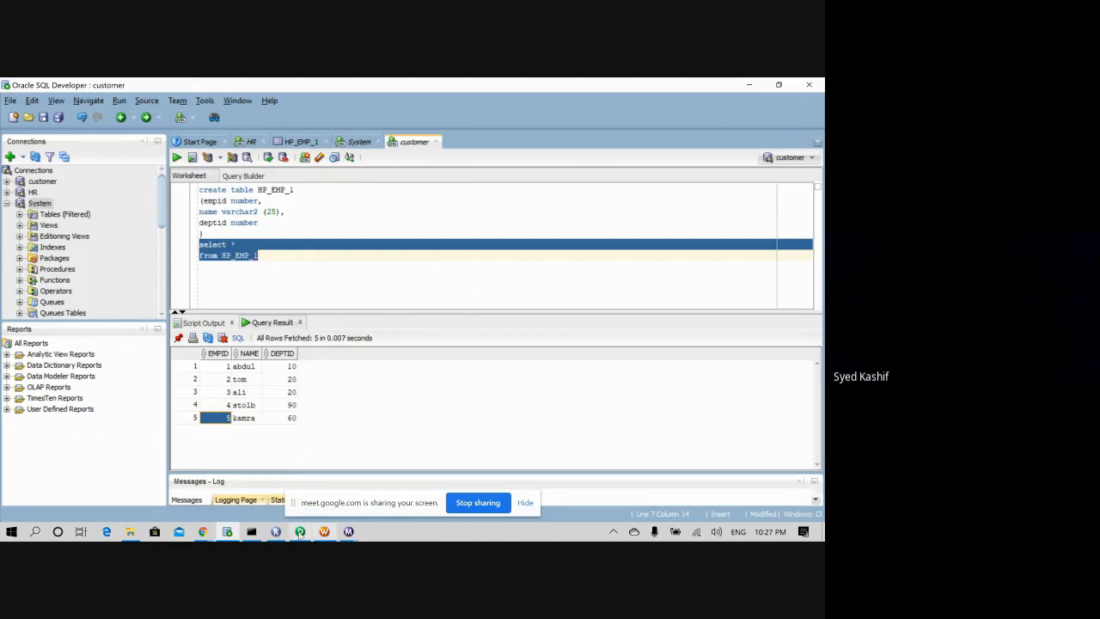
- Unmute the Meet microphone to speak, mute it again, and return to the PowerCenter Designer mapping
{"action": "mouse_move", "coordinate": [299, 533]}
{"action": "mouse_move", "coordinate": [202, 531]}
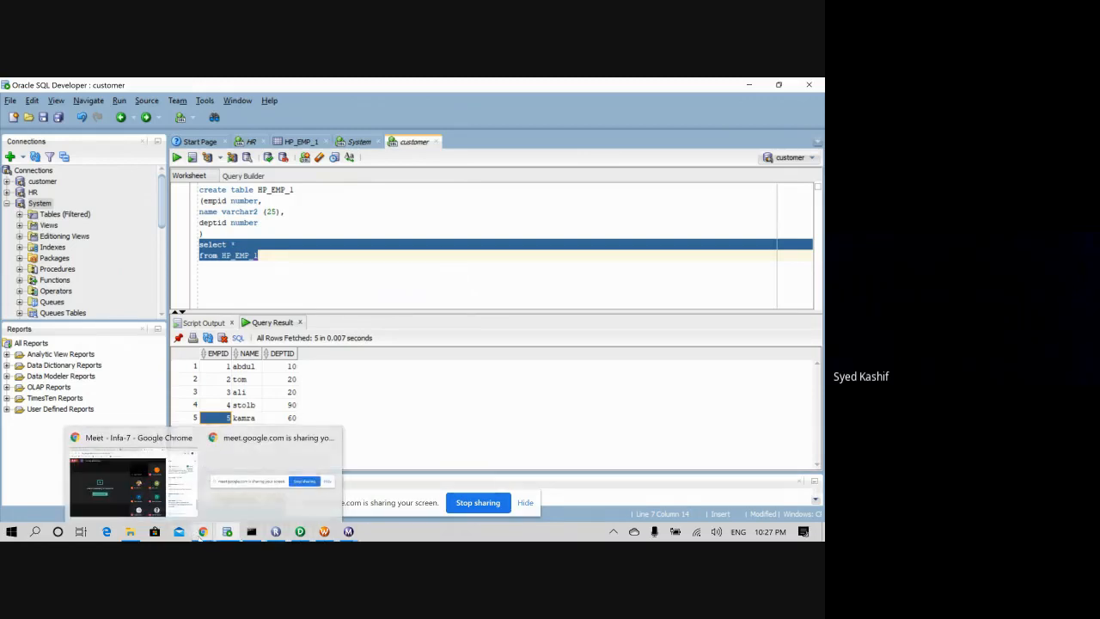
{"action": "left_click", "coordinate": [150, 494]}
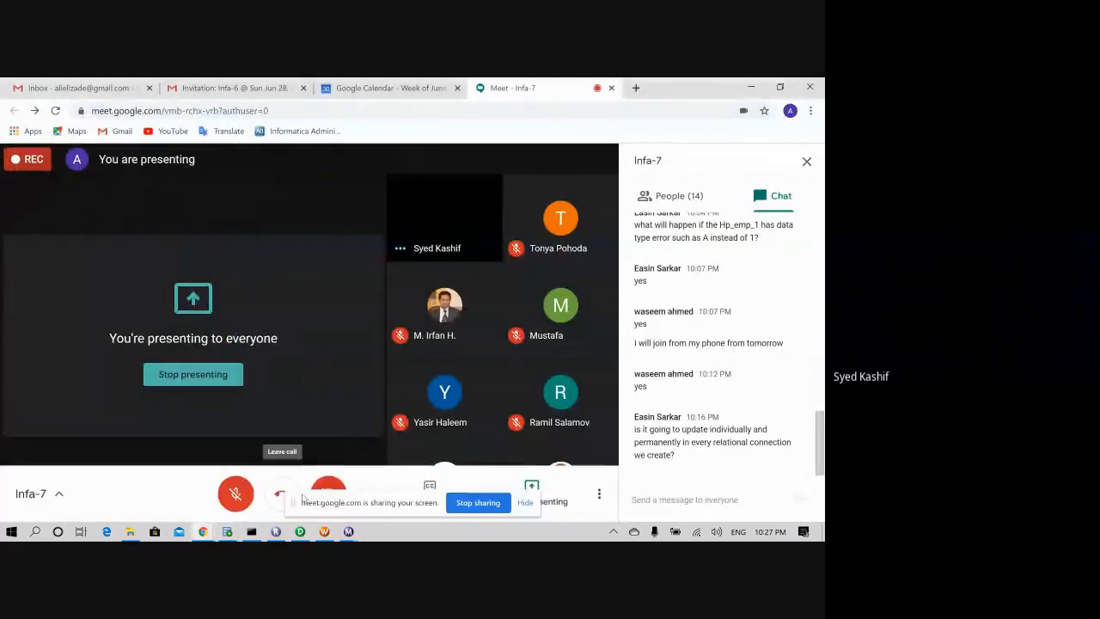
{"action": "left_click", "coordinate": [235, 495]}
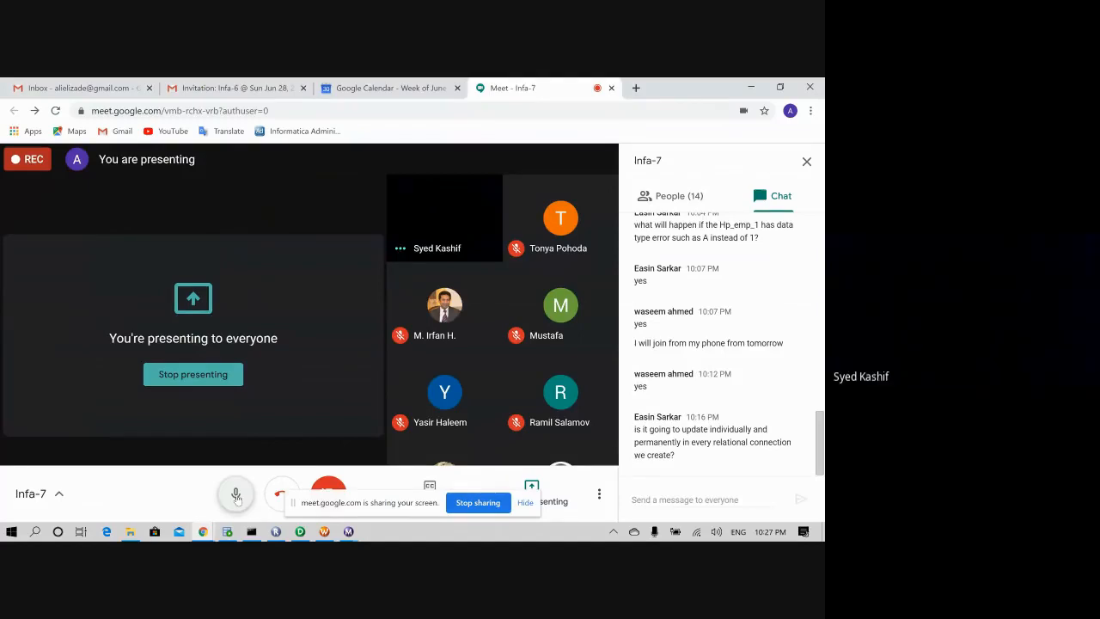
{"action": "left_click", "coordinate": [236, 497]}
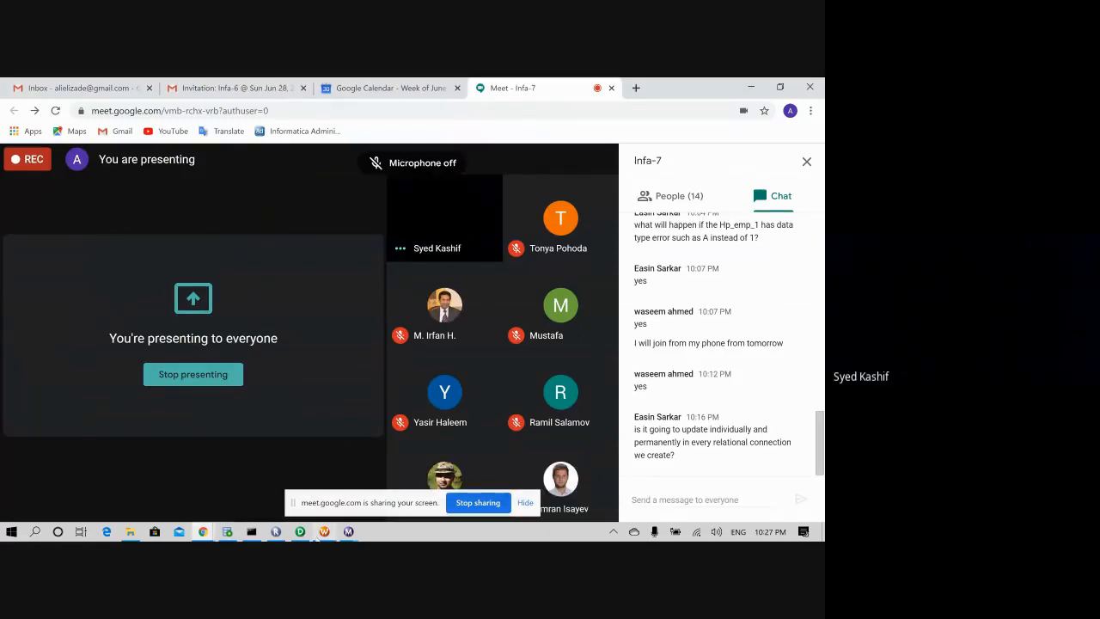
{"action": "left_click", "coordinate": [324, 531]}
{"action": "left_click", "coordinate": [300, 531]}
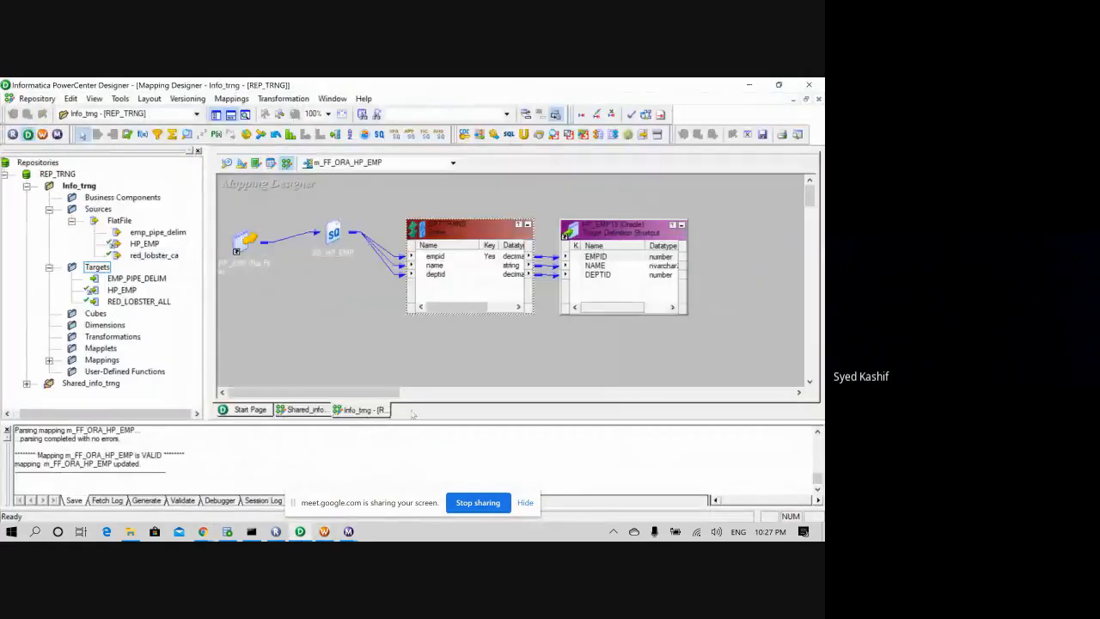
- Change SRTTRANS's empid sort direction to Descending on the Ports tab and apply it
{"action": "double_click", "coordinate": [411, 223]}
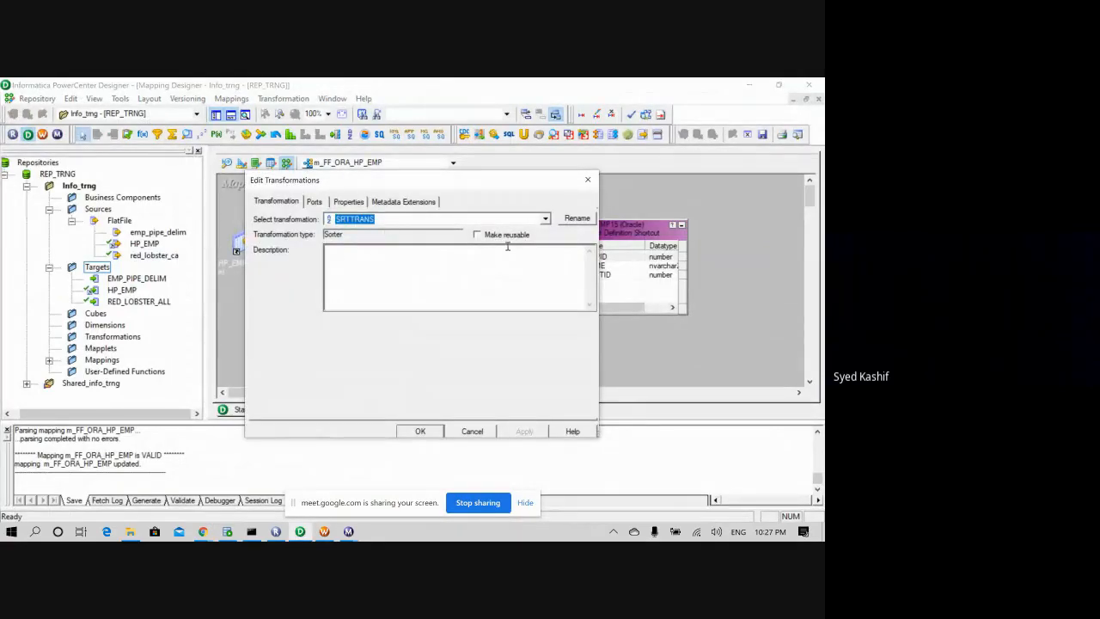
{"action": "left_click", "coordinate": [313, 202]}
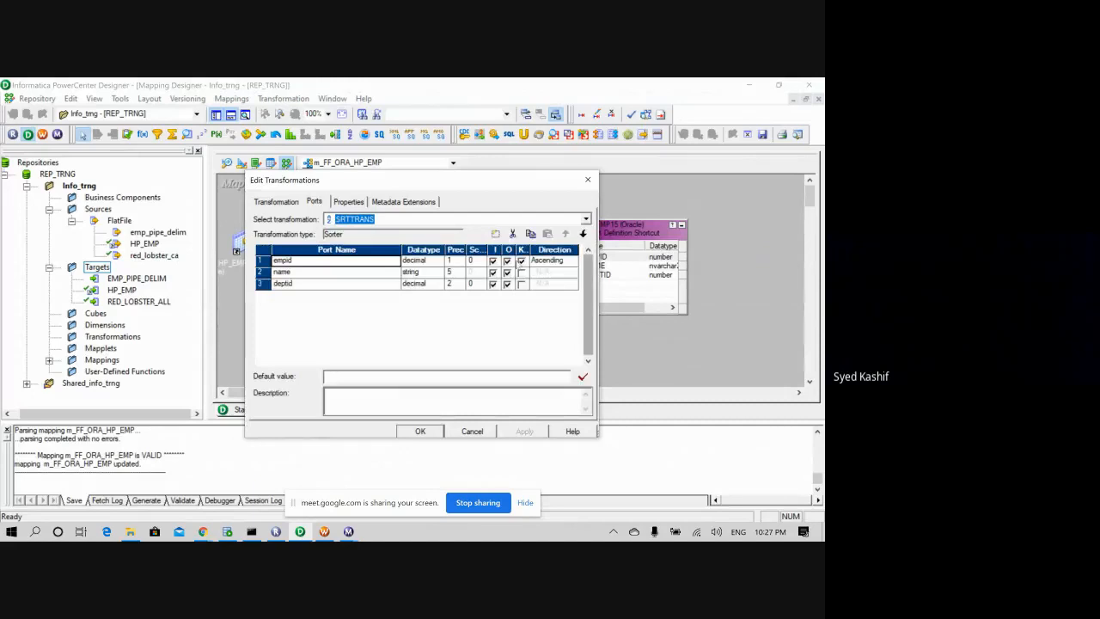
{"action": "left_click", "coordinate": [554, 260]}
{"action": "left_click", "coordinate": [550, 282]}
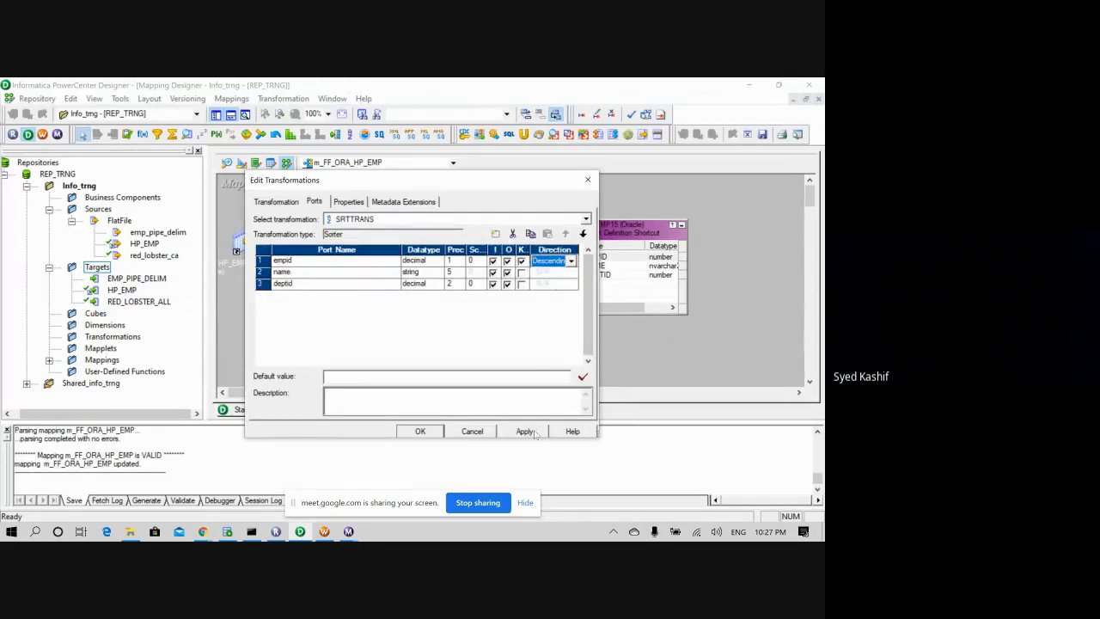
{"action": "left_click", "coordinate": [525, 431]}
{"action": "left_click", "coordinate": [420, 432]}
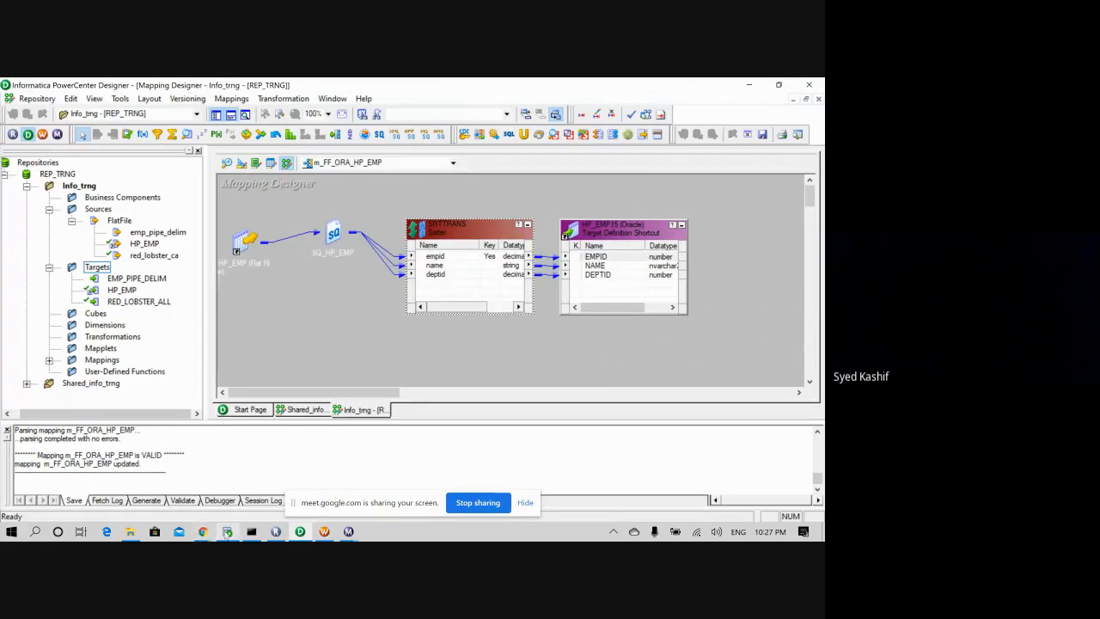
{"action": "mouse_move", "coordinate": [226, 531]}
- Refresh the s_m_FF_ORA_HP_EMP session's mapping and save the wf_FF_ORA_HP_EMP workflow
{"action": "left_click", "coordinate": [324, 531]}
{"action": "right_click", "coordinate": [449, 281]}
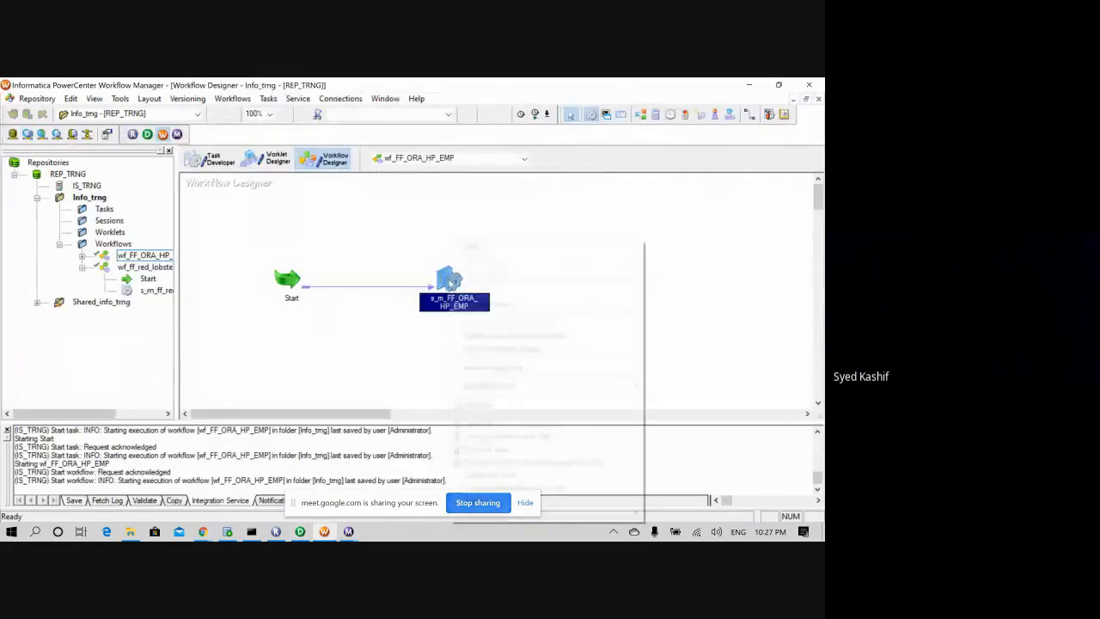
{"action": "left_click", "coordinate": [496, 366]}
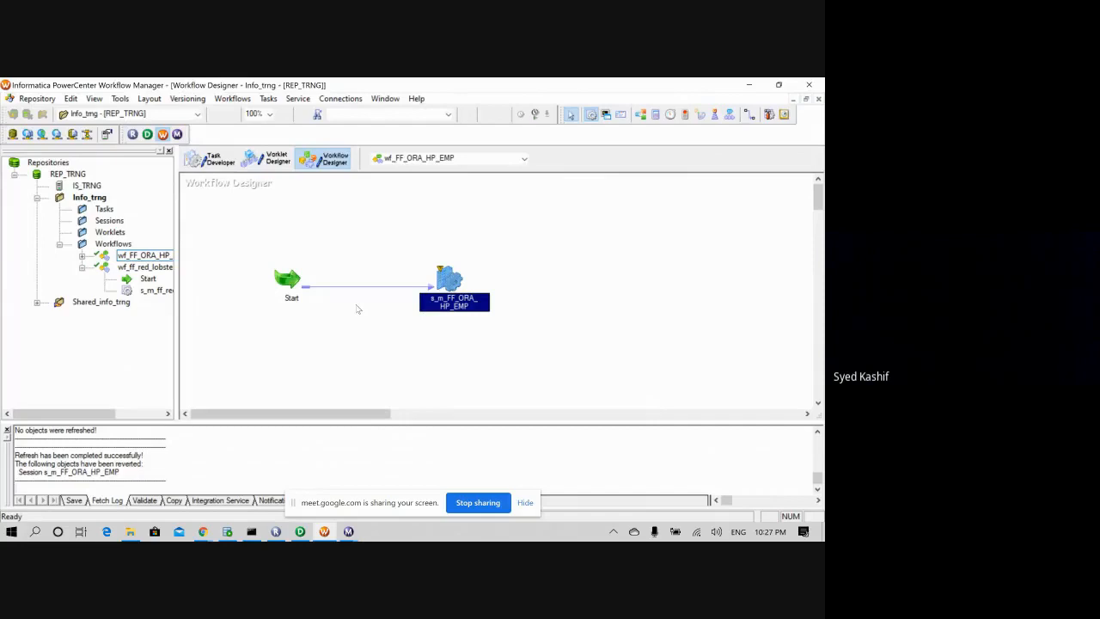
{"action": "key", "text": "ctrl+s"}
- Bring up the log events for session s_m_FF_ORA_HP_EMP
{"action": "right_click", "coordinate": [284, 282]}
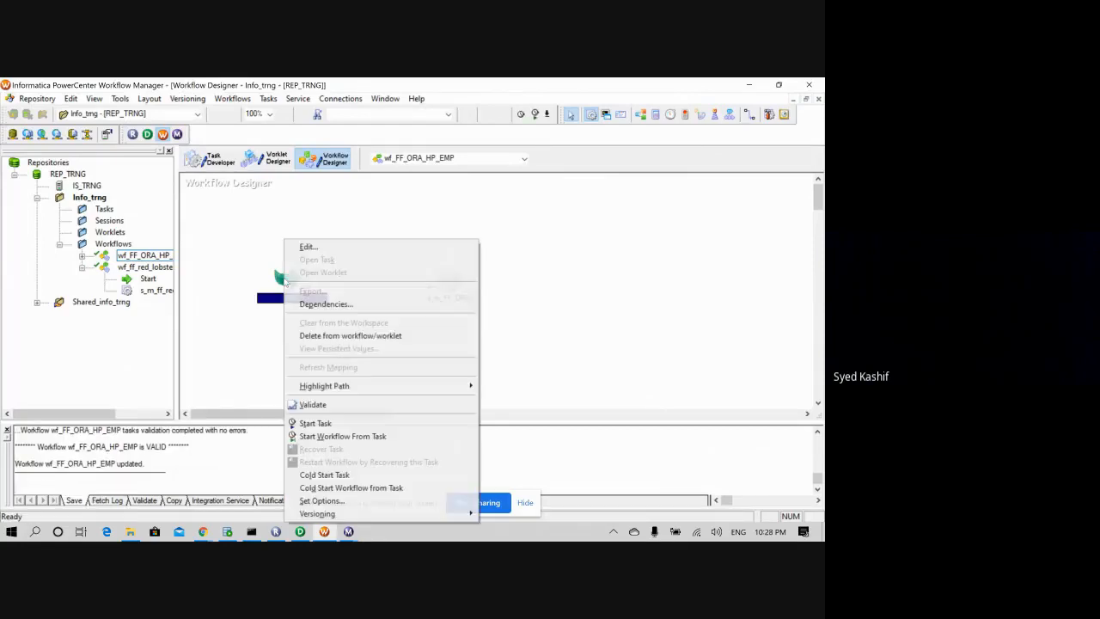
{"action": "left_click", "coordinate": [244, 337]}
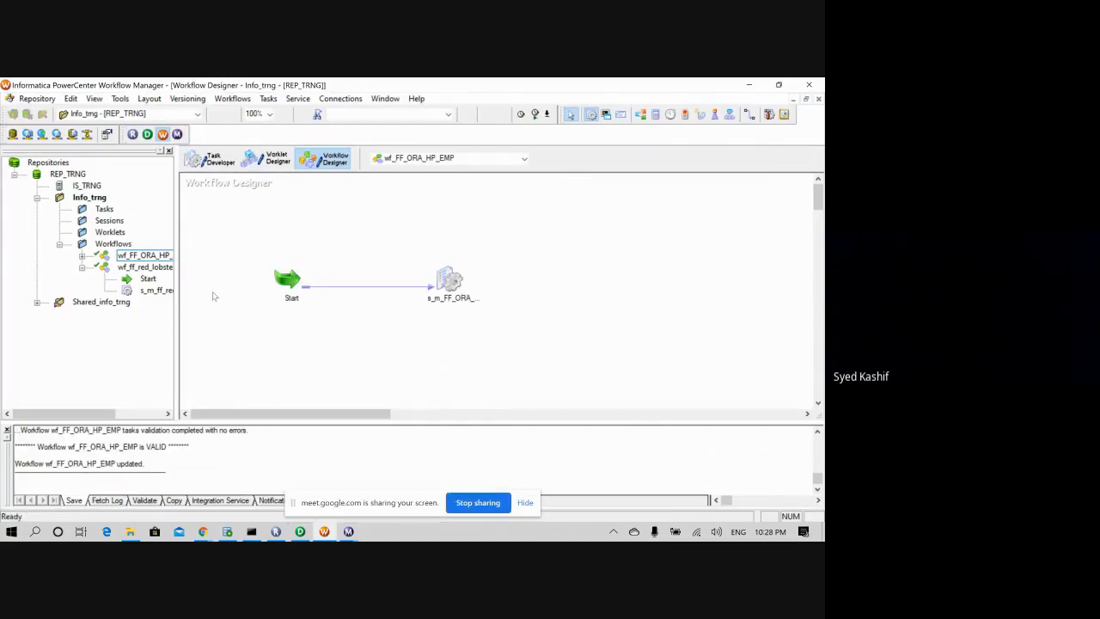
{"action": "left_click", "coordinate": [177, 134]}
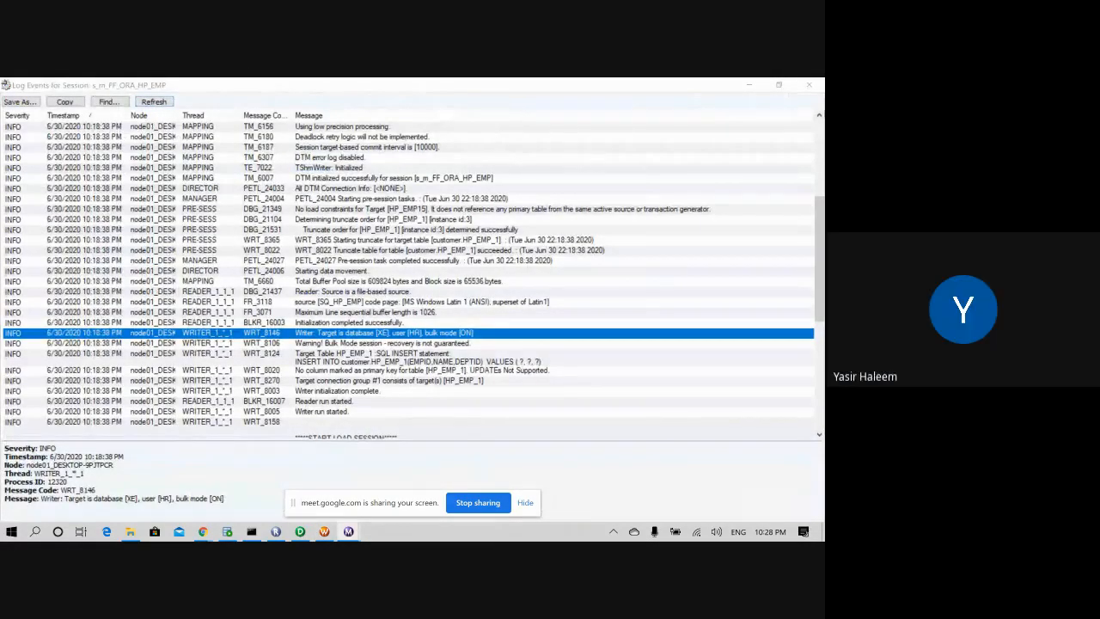
- Review and close the session log, then restart the wf_FF_ORA_HP_EMP workflow
{"action": "scroll", "coordinate": [214, 314], "scroll_direction": "down", "scroll_amount": 1}
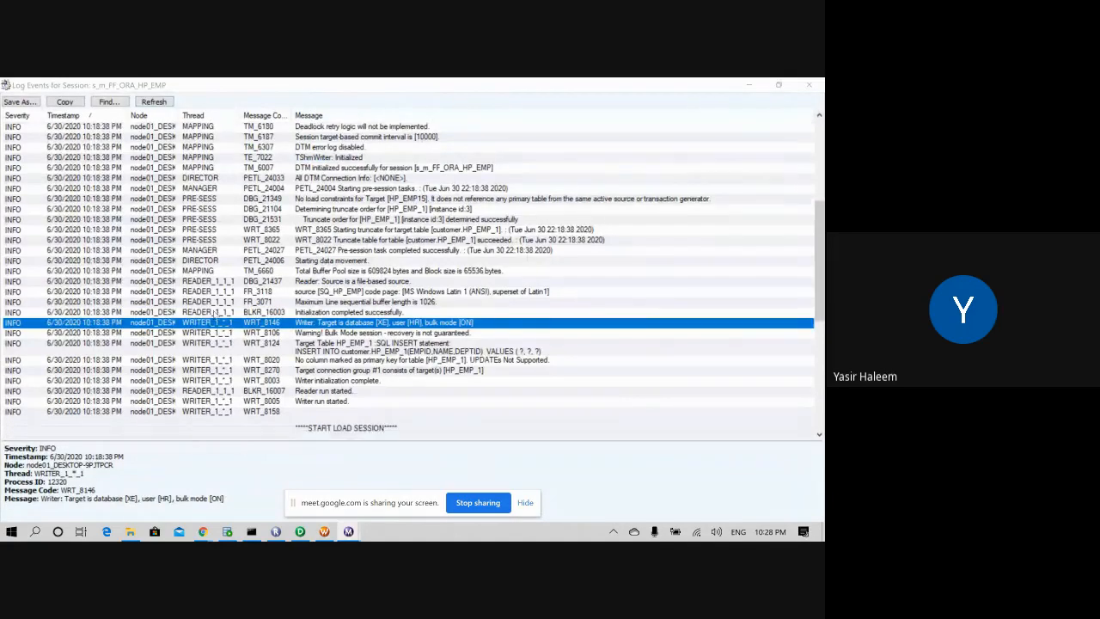
{"action": "scroll", "coordinate": [210, 314], "scroll_direction": "up", "scroll_amount": 1}
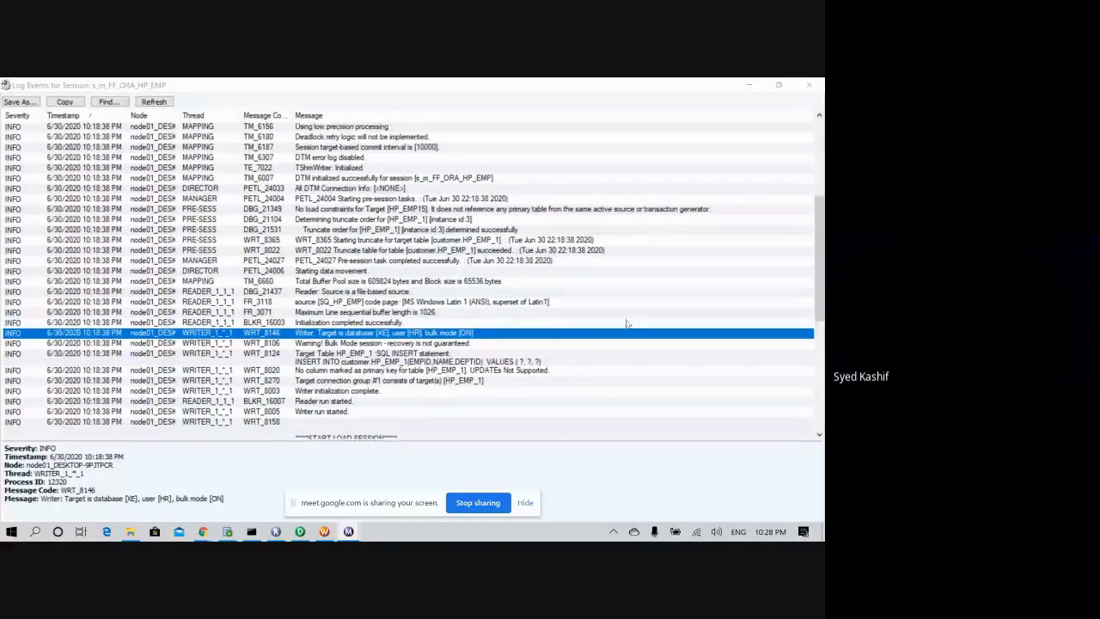
{"action": "scroll", "coordinate": [148, 342], "scroll_direction": "up", "scroll_amount": 4}
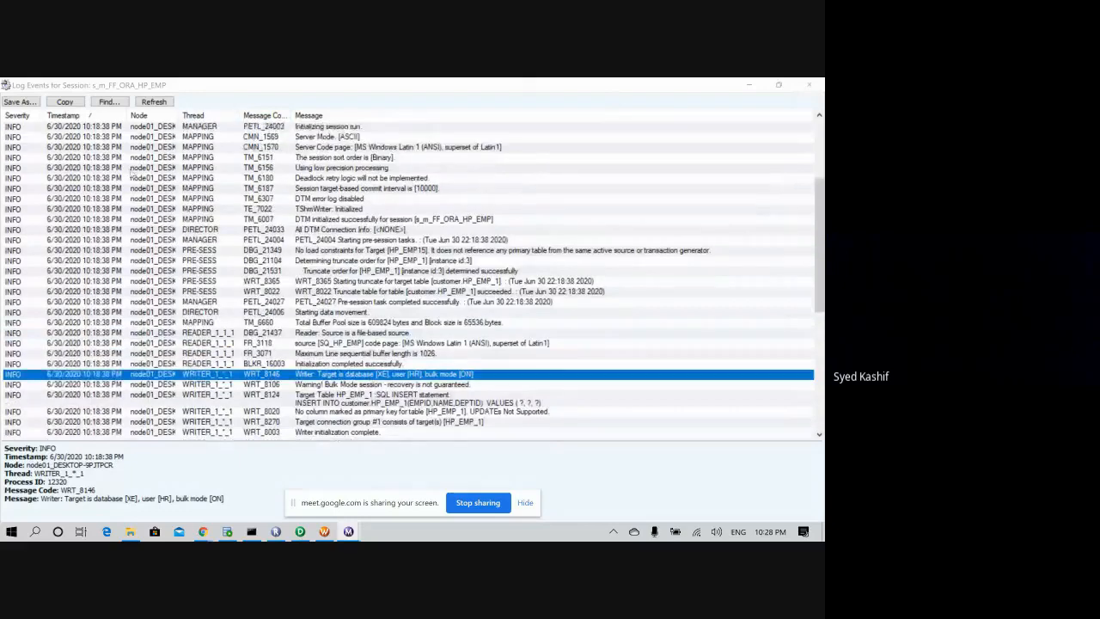
{"action": "scroll", "coordinate": [147, 341], "scroll_direction": "down", "scroll_amount": 1}
{"action": "left_click", "coordinate": [808, 85]}
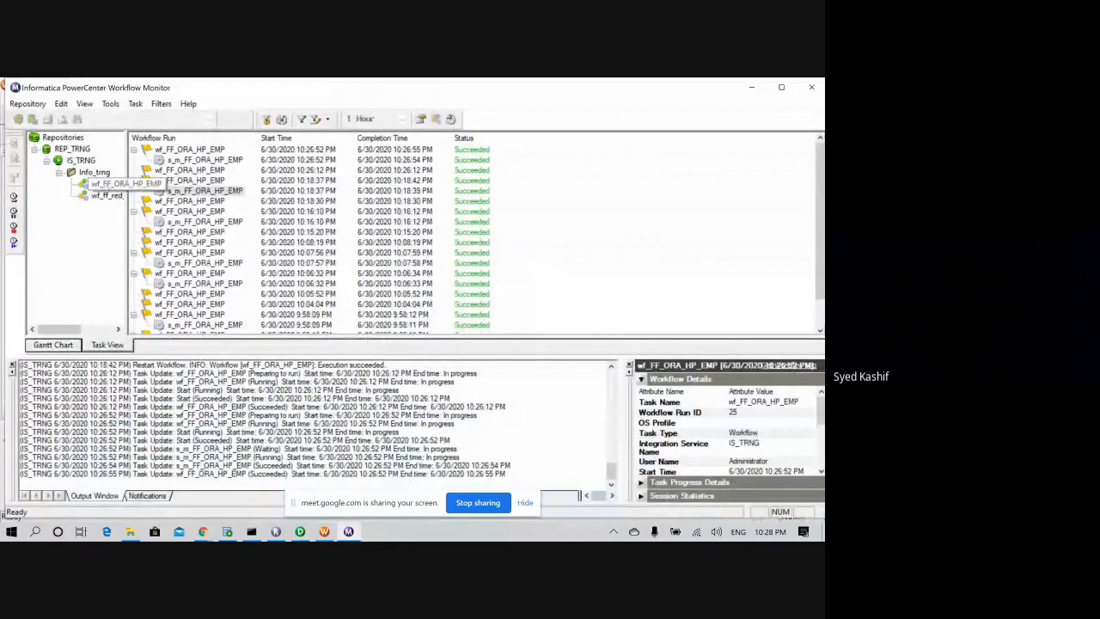
{"action": "right_click", "coordinate": [105, 186]}
{"action": "left_click", "coordinate": [141, 223]}
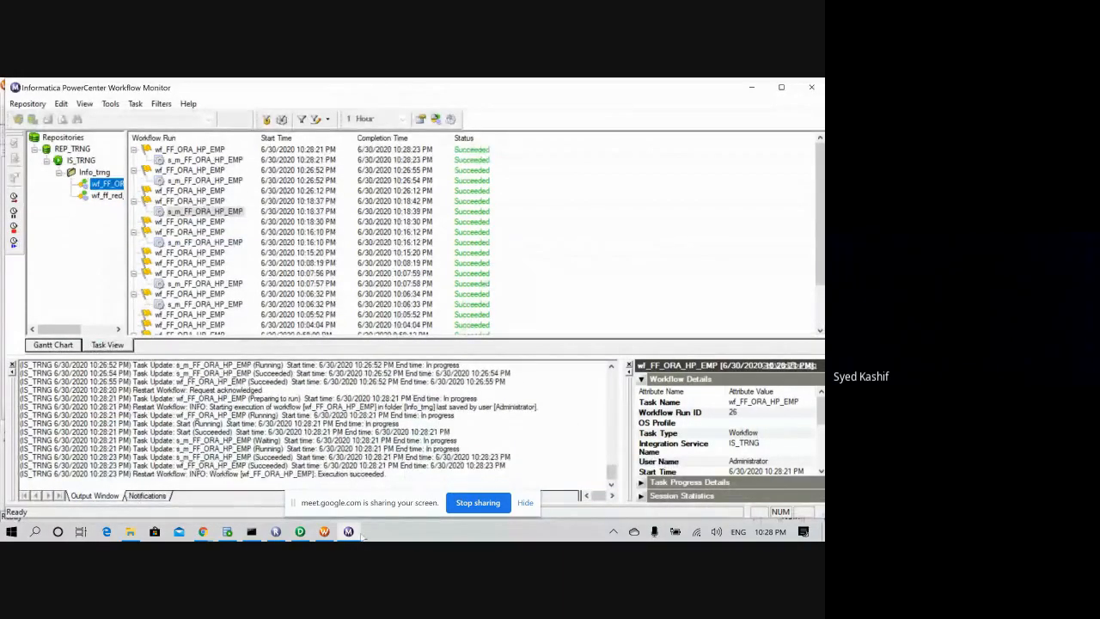
- Rerun 'select * from HP_EMP_1' in the SQL Developer worksheet
{"action": "left_click", "coordinate": [227, 531]}
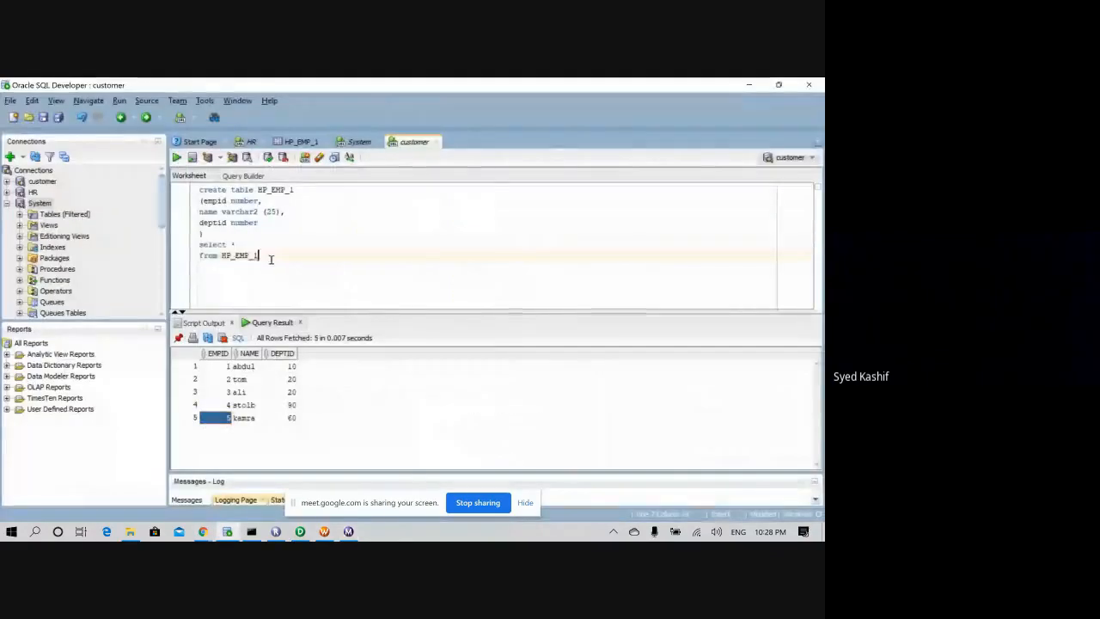
{"action": "left_click_drag", "start_coordinate": [271, 259], "coordinate": [200, 245]}
{"action": "left_click", "coordinate": [177, 157]}
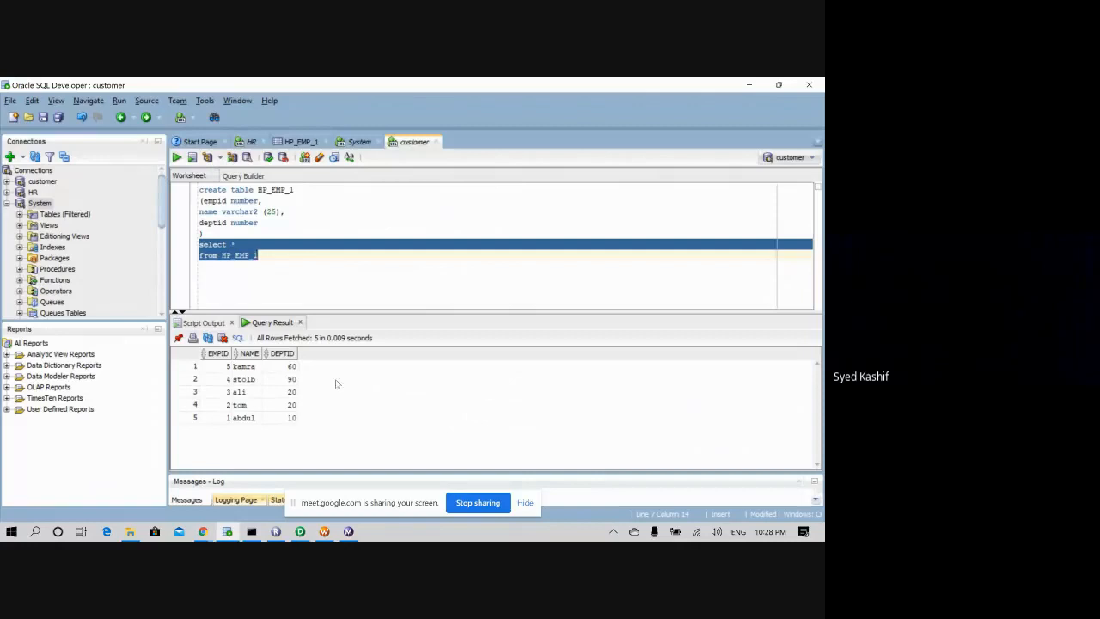
- Step through the EMPID values of the five result rows, from 5 down to 1
{"action": "left_click", "coordinate": [222, 368]}
{"action": "left_click", "coordinate": [225, 380]}
{"action": "left_click", "coordinate": [226, 393]}
{"action": "left_click", "coordinate": [228, 405]}
{"action": "left_click", "coordinate": [228, 418]}
- Open HP_EMP in Notepad and append two copies of the employee 2 row
{"action": "left_click", "coordinate": [130, 531]}
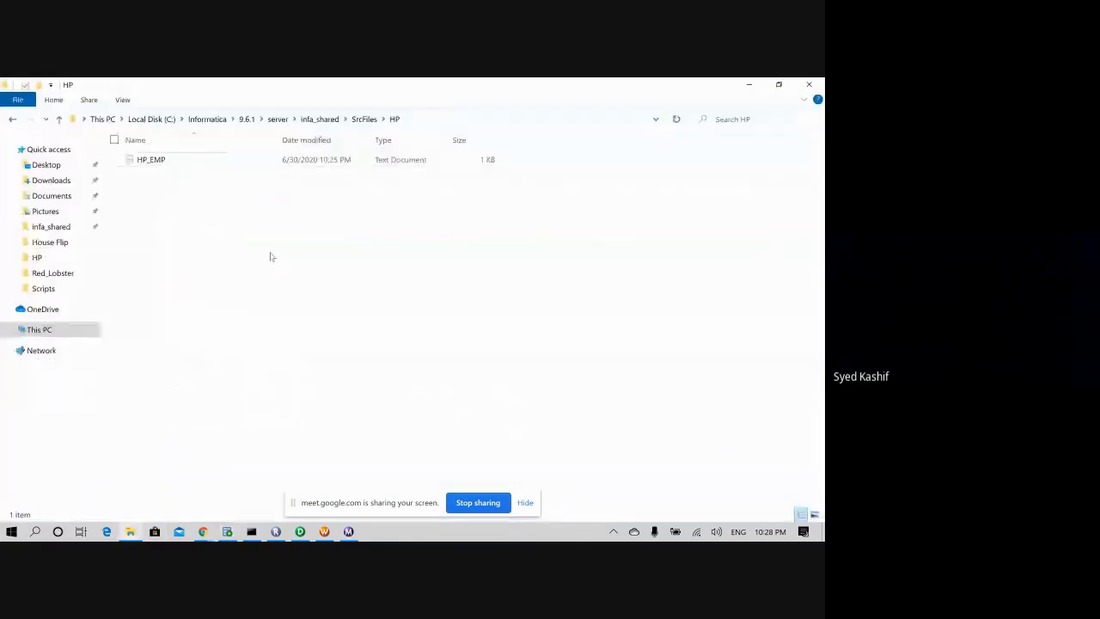
{"action": "double_click", "coordinate": [159, 160]}
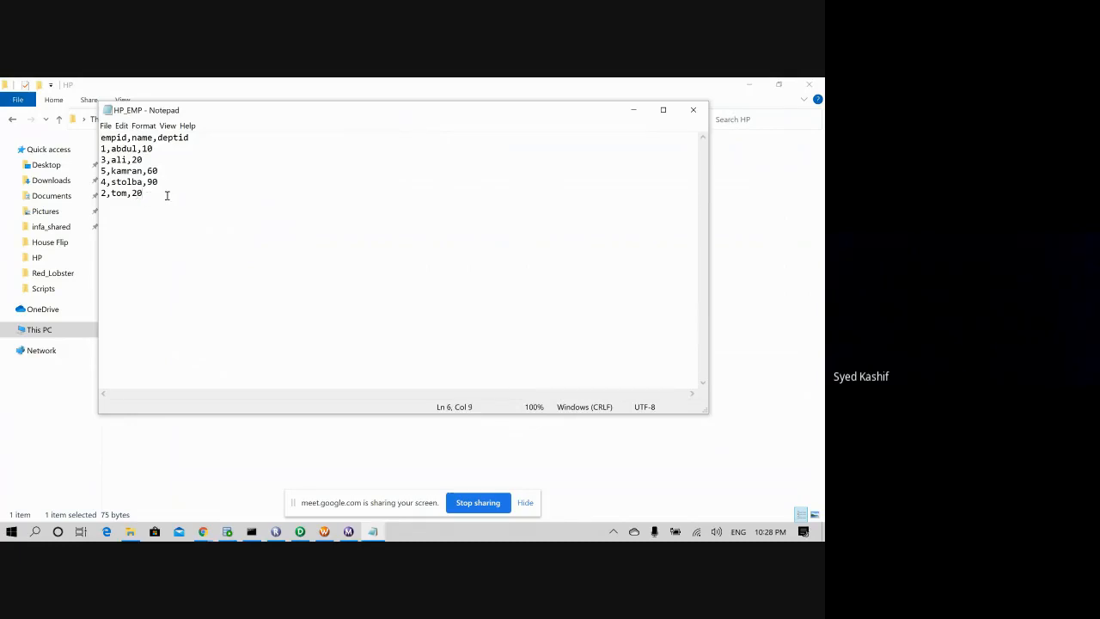
{"action": "key", "text": "Return"}
{"action": "left_click_drag", "start_coordinate": [164, 197], "coordinate": [126, 206]}
{"action": "key", "text": "ctrl+c"}
{"action": "left_click", "coordinate": [155, 230]}
{"action": "key", "text": "ctrl+v"}
{"action": "key", "text": "Return"}
{"action": "key", "text": "ctrl+v"}
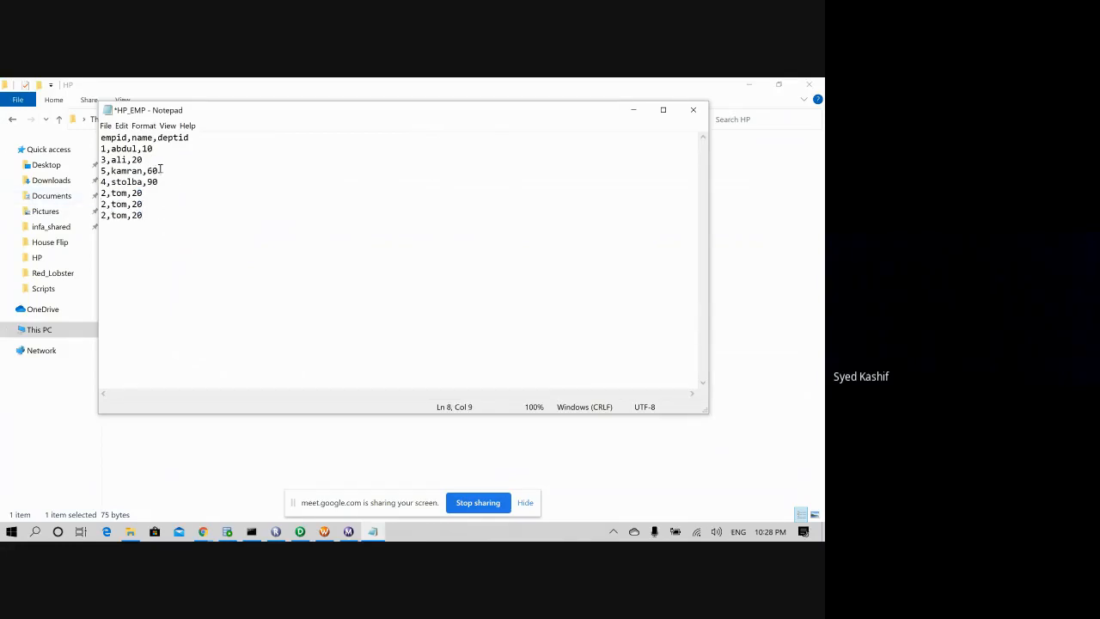
- Append a copy of the employee 5 row, then close HP_EMP saving the changes
{"action": "left_click_drag", "start_coordinate": [160, 170], "coordinate": [97, 172]}
{"action": "key", "text": "ctrl+c"}
{"action": "left_click", "coordinate": [131, 237]}
{"action": "left_click", "coordinate": [167, 216]}
{"action": "key", "text": "Return"}
{"action": "key", "text": "ctrl+v"}
{"action": "left_click", "coordinate": [694, 113]}
{"action": "left_click", "coordinate": [376, 314]}
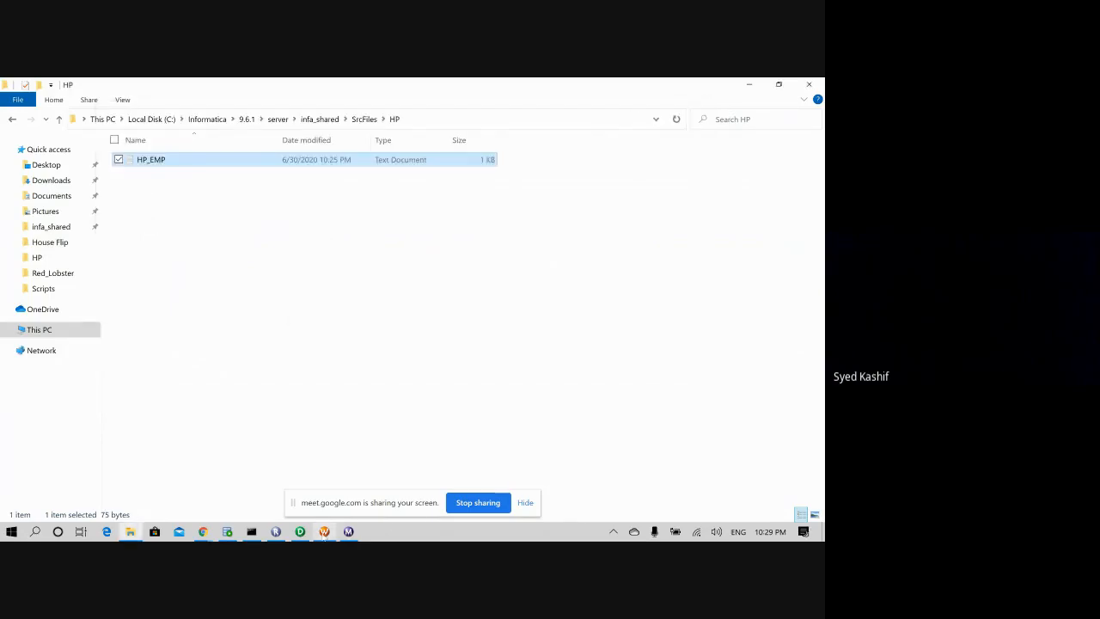
- Restart wf_FF_ORA_HP_EMP in Workflow Monitor to reload the edited HP_EMP file
{"action": "left_click", "coordinate": [324, 534]}
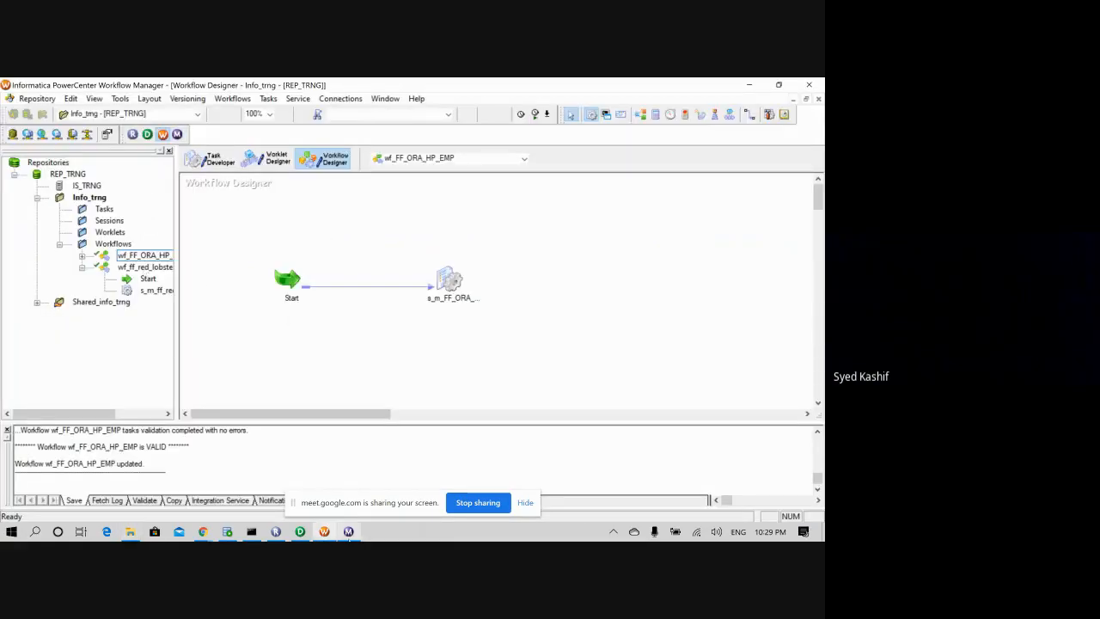
{"action": "left_click", "coordinate": [347, 532]}
{"action": "right_click", "coordinate": [104, 184]}
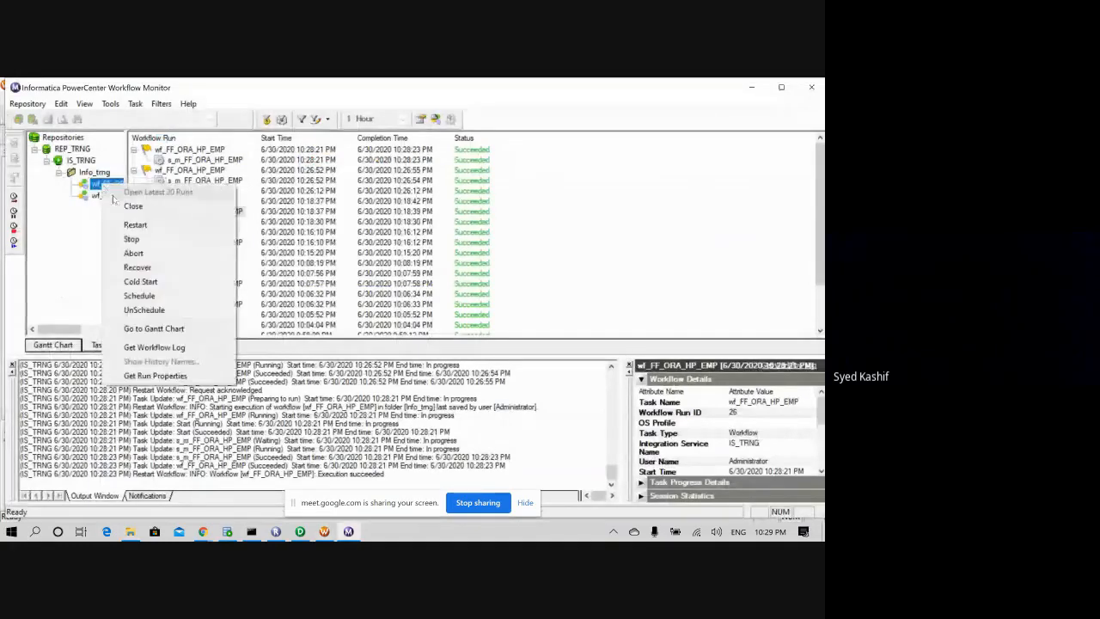
{"action": "left_click", "coordinate": [134, 226]}
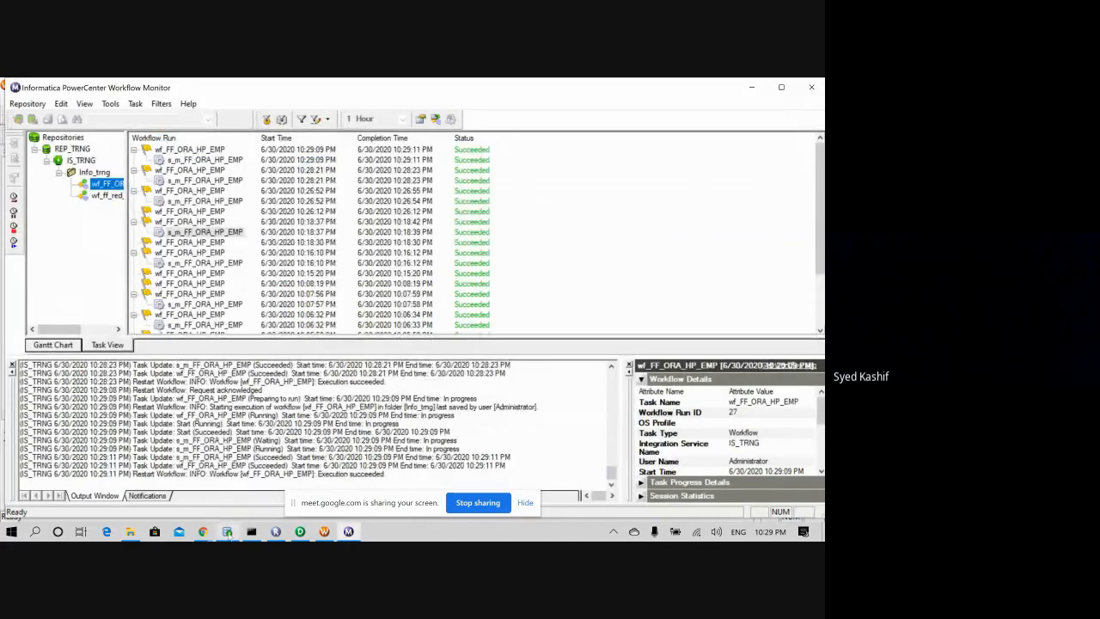
{"action": "left_click", "coordinate": [228, 534]}
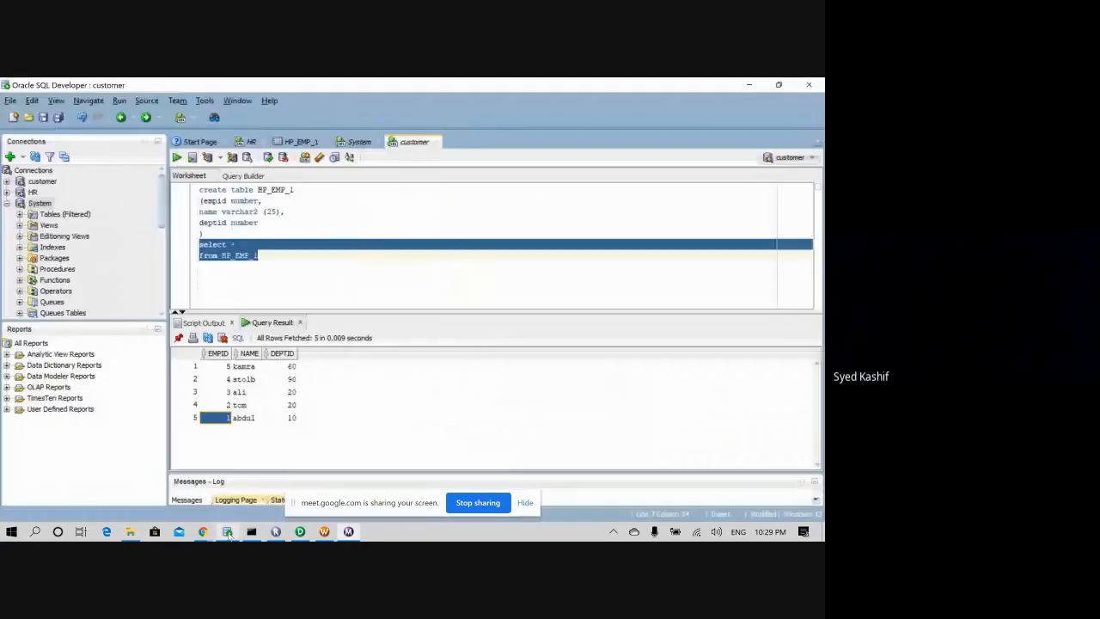
- Rerun the HP_EMP_1 select, which now returns 8 rows with duplicate EMPIDs 2 and 5
{"action": "left_click_drag", "start_coordinate": [258, 255], "coordinate": [190, 244]}
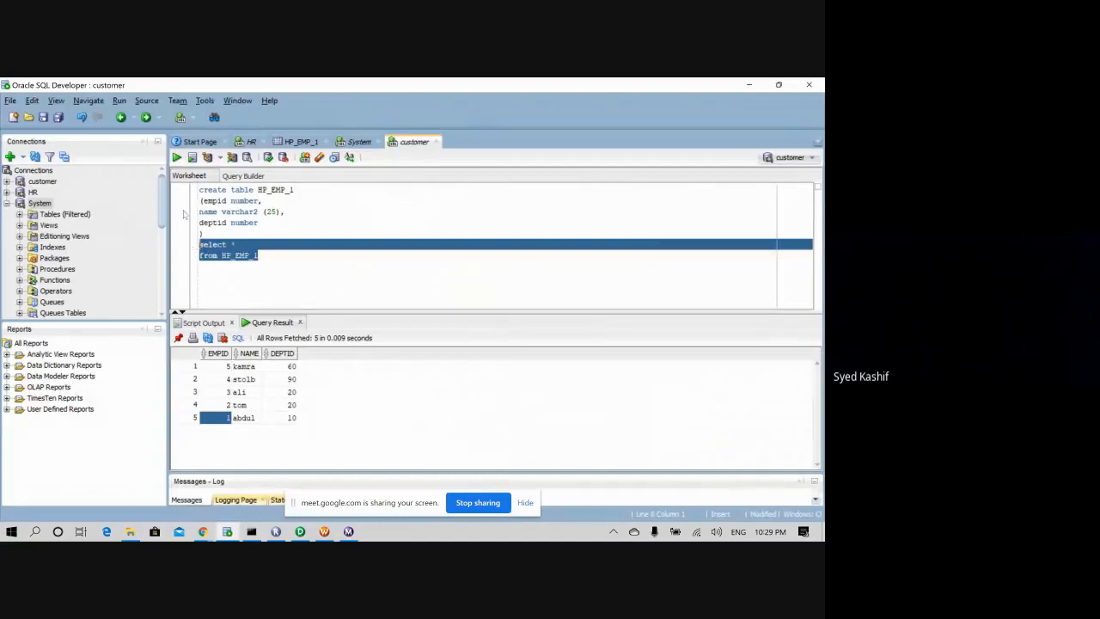
{"action": "left_click", "coordinate": [176, 156]}
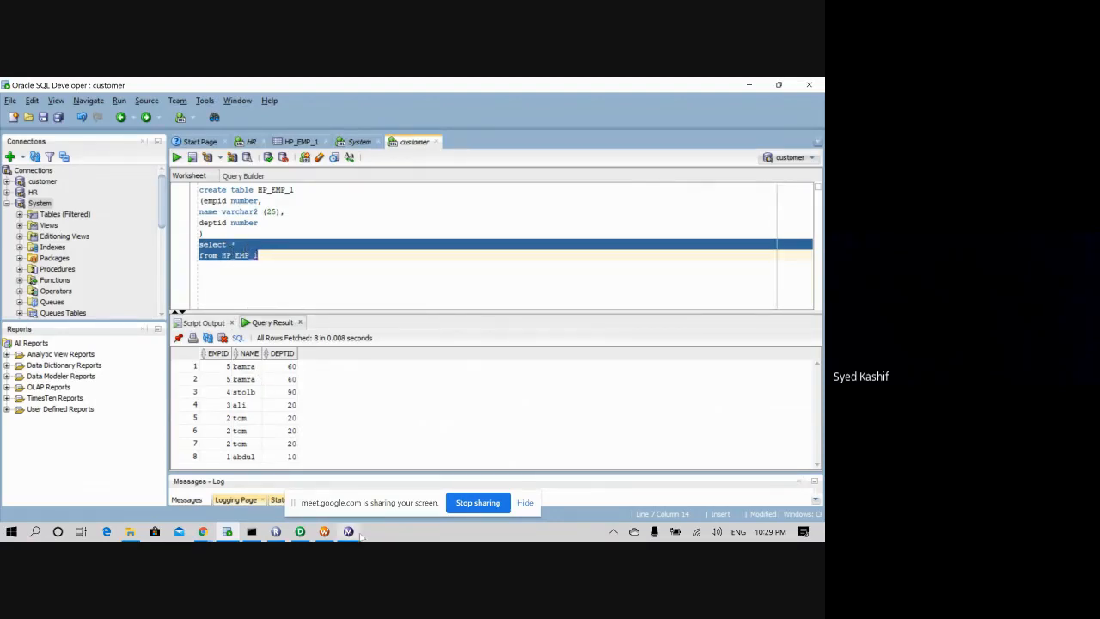
{"action": "mouse_move", "coordinate": [264, 536]}
{"action": "mouse_move", "coordinate": [299, 535]}
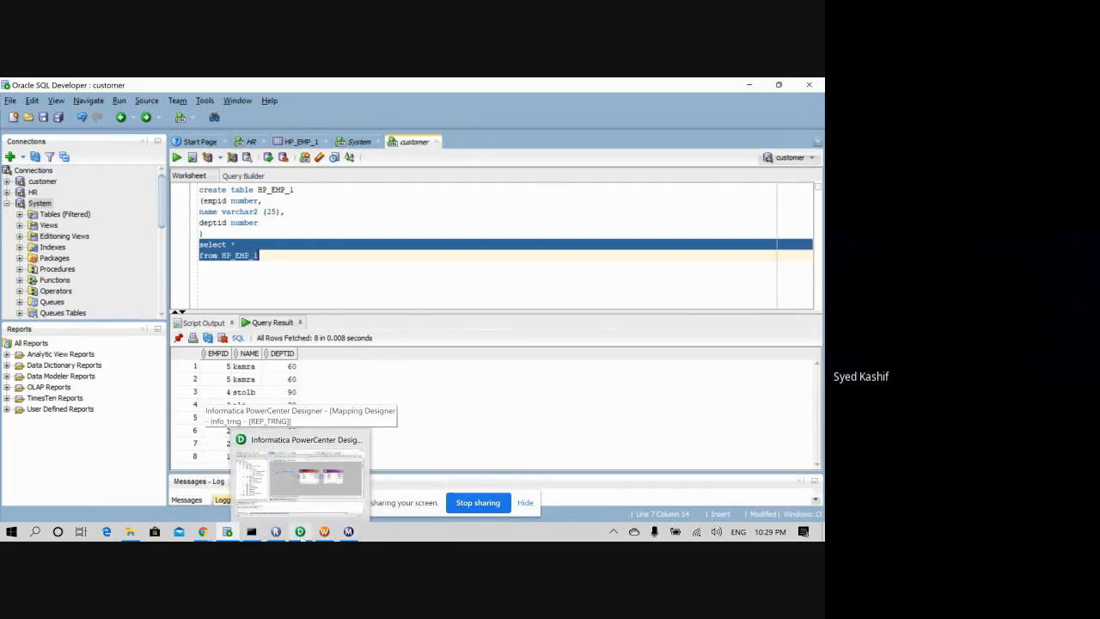
- Tick Distinct in the SRTTRANS sorter's Properties and confirm with OK
{"action": "left_click", "coordinate": [302, 526]}
{"action": "double_click", "coordinate": [469, 228]}
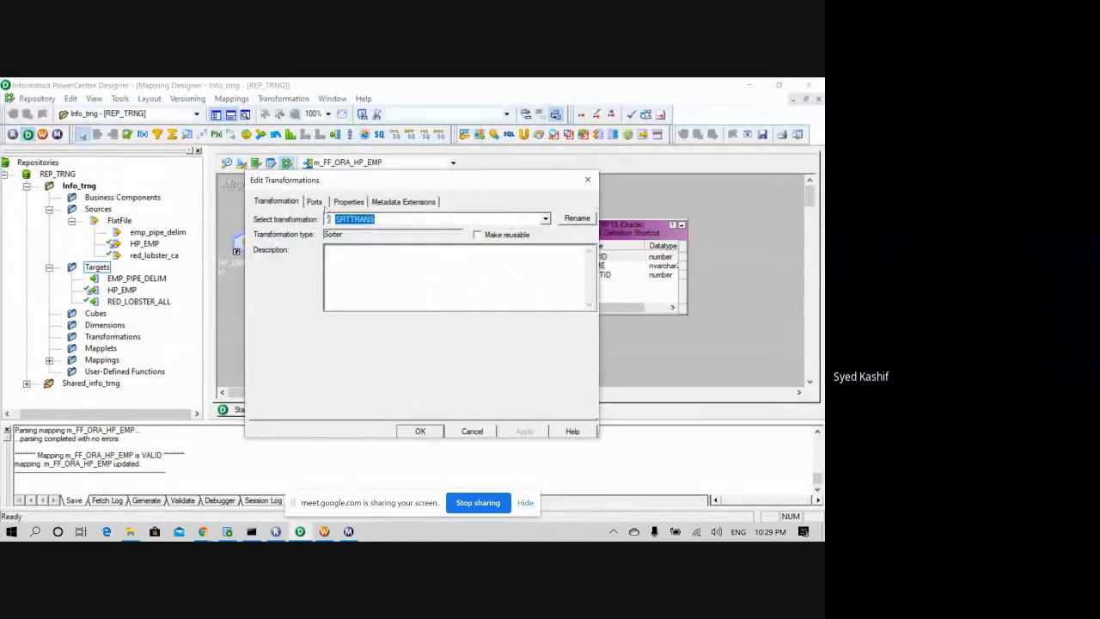
{"action": "left_click", "coordinate": [348, 203]}
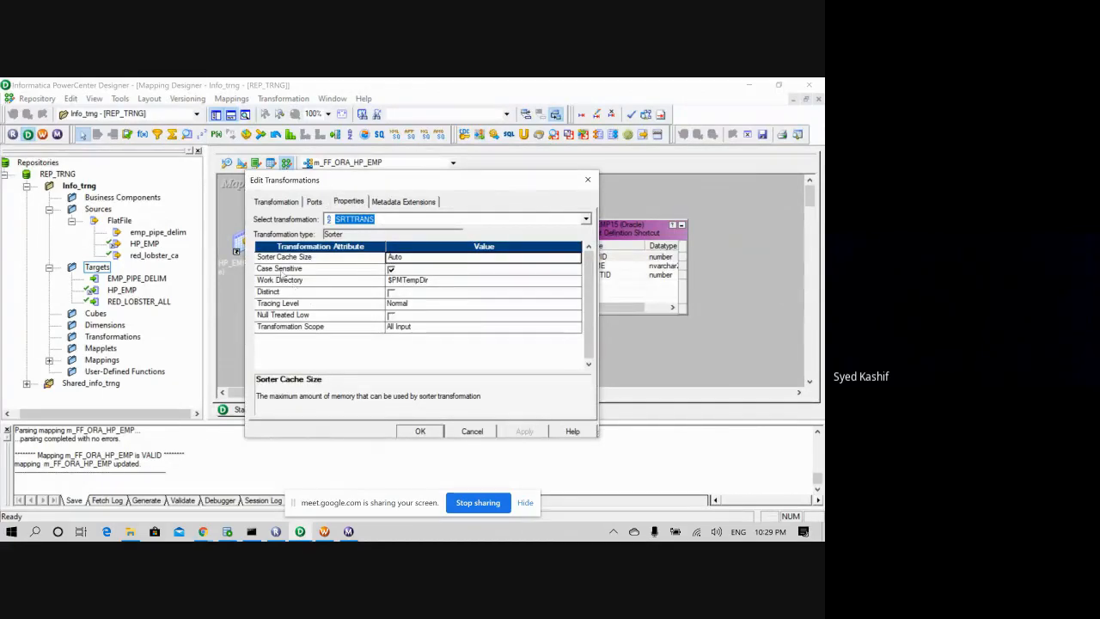
{"action": "left_click", "coordinate": [390, 292]}
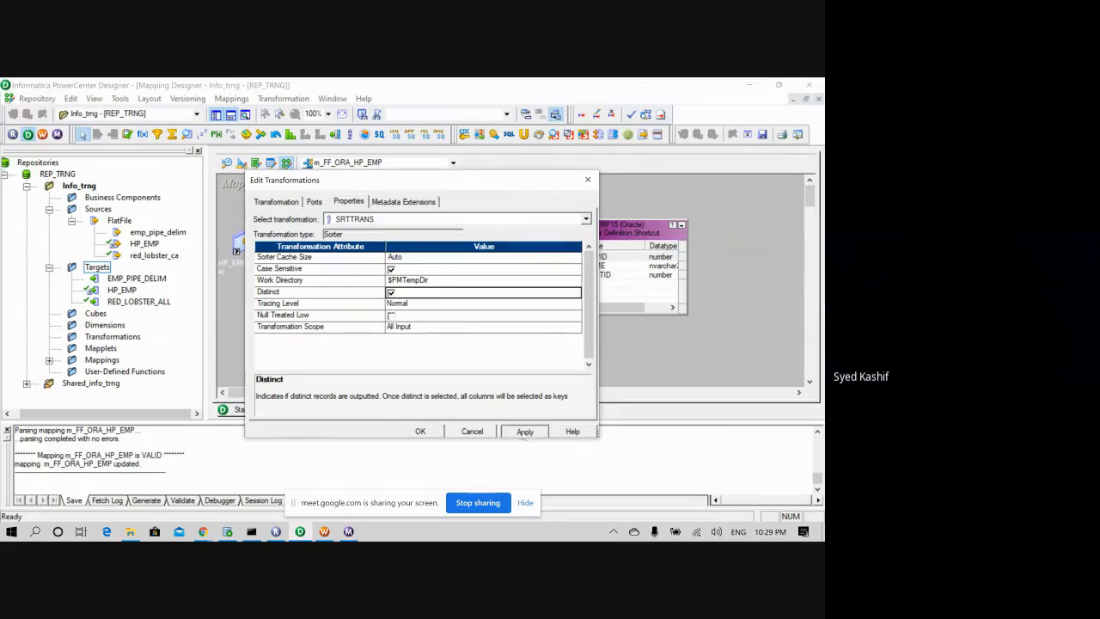
{"action": "left_click", "coordinate": [429, 429]}
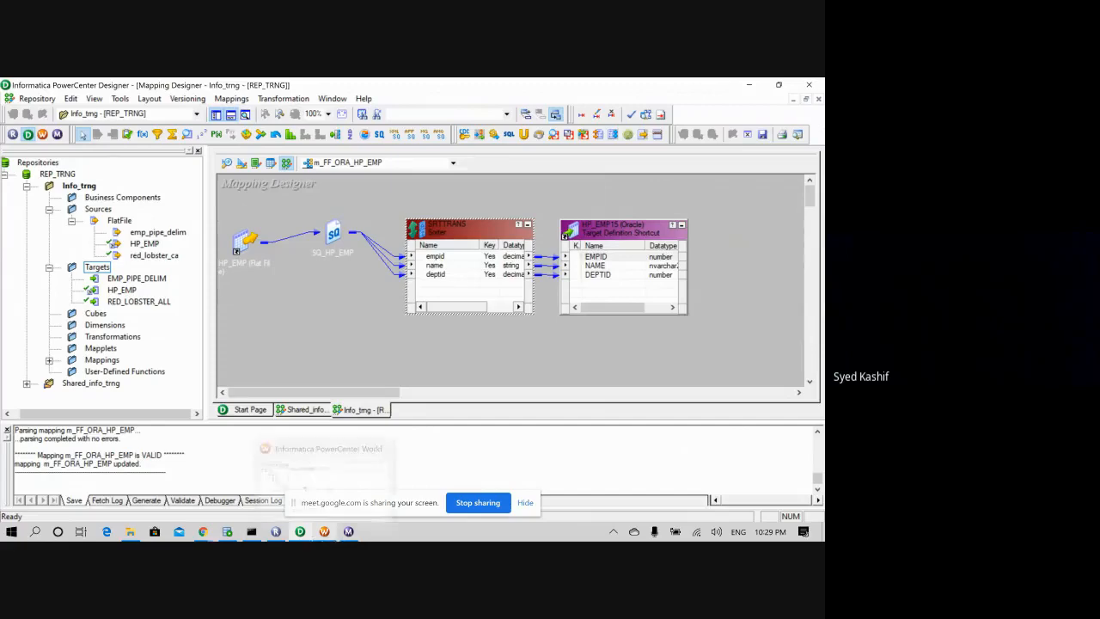
- Restart the workflow, then refresh the session's mapping and save wf_FF_ORA_HP_EMP
{"action": "left_click", "coordinate": [348, 533]}
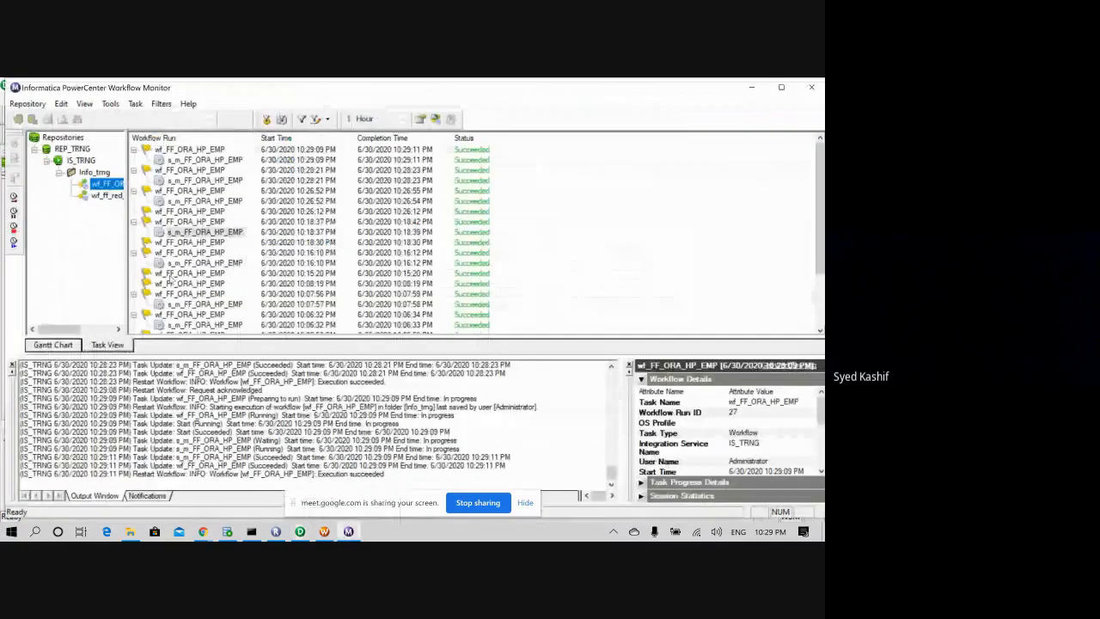
{"action": "right_click", "coordinate": [104, 185]}
{"action": "left_click", "coordinate": [136, 223]}
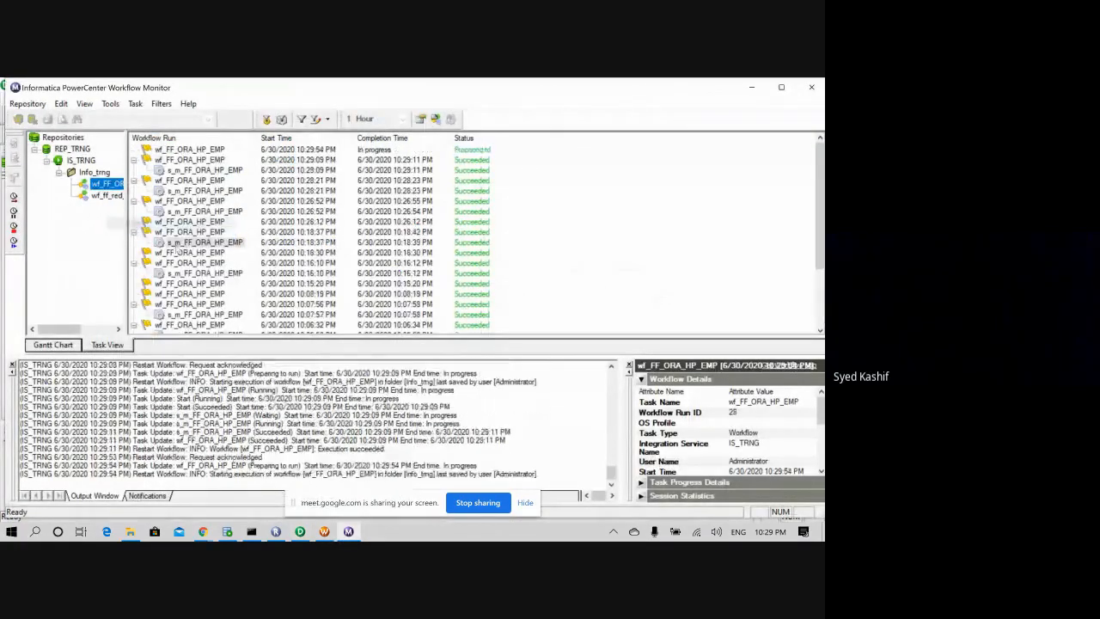
{"action": "left_click", "coordinate": [324, 532]}
{"action": "right_click", "coordinate": [445, 283]}
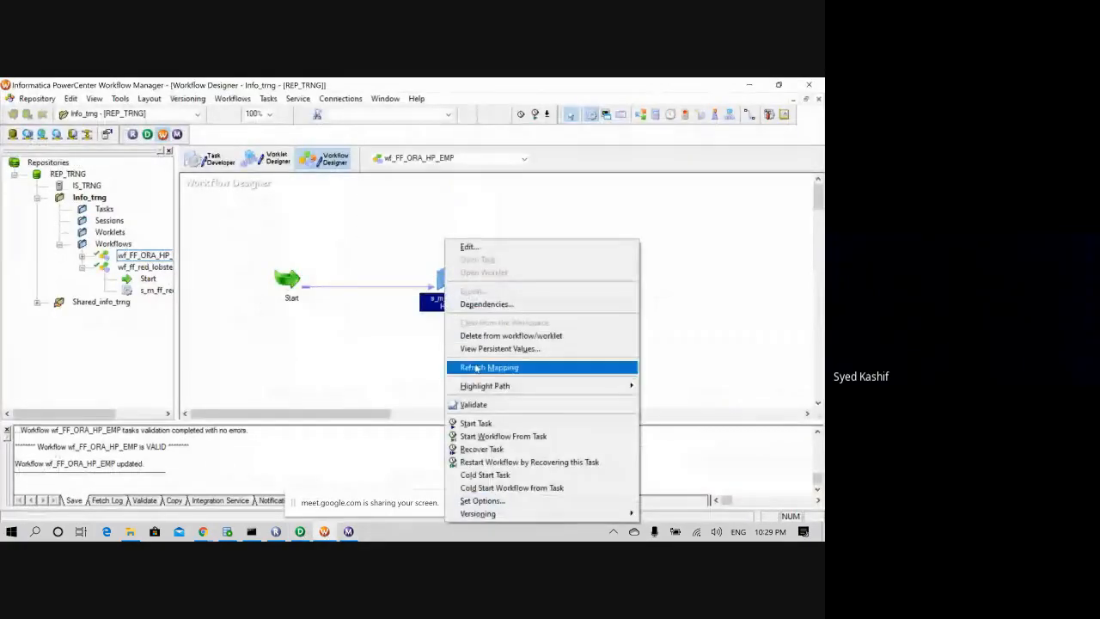
{"action": "left_click", "coordinate": [541, 367]}
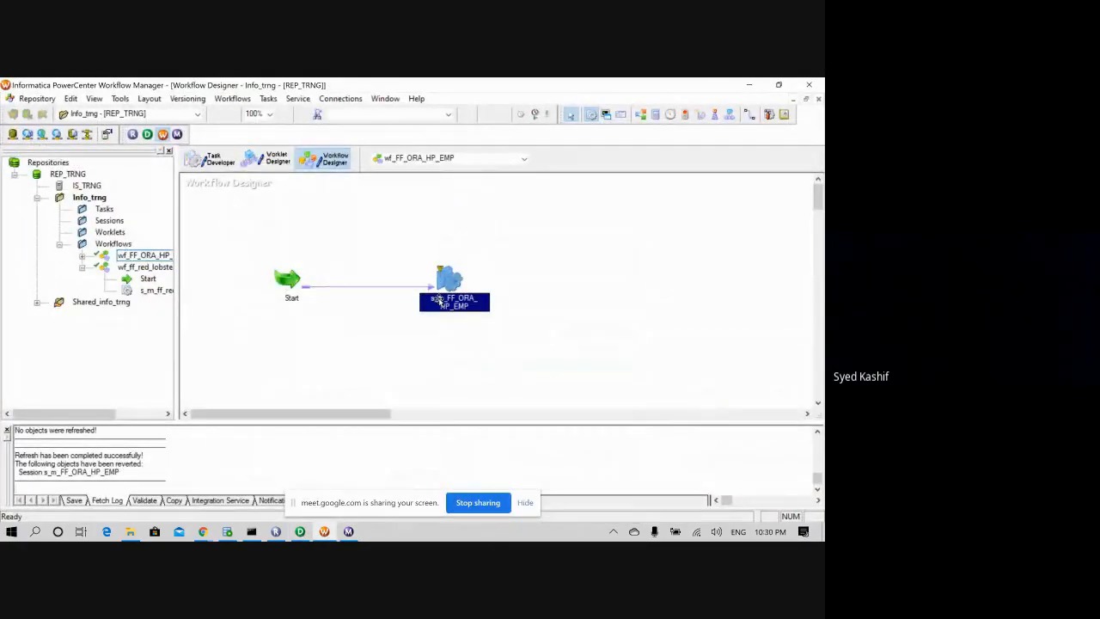
{"action": "key", "text": "ctrl+s"}
- Restart wf_FF_ORA_HP_EMP with the refreshed mapping and re-query HP_EMP_1 in SQL Developer
{"action": "left_click", "coordinate": [348, 531]}
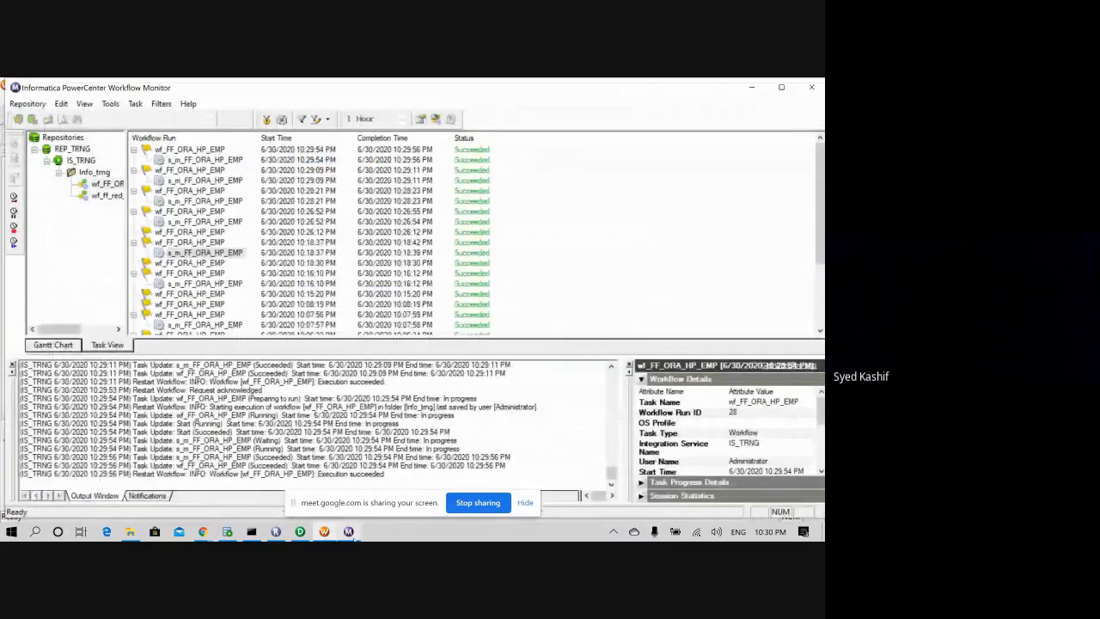
{"action": "right_click", "coordinate": [103, 184]}
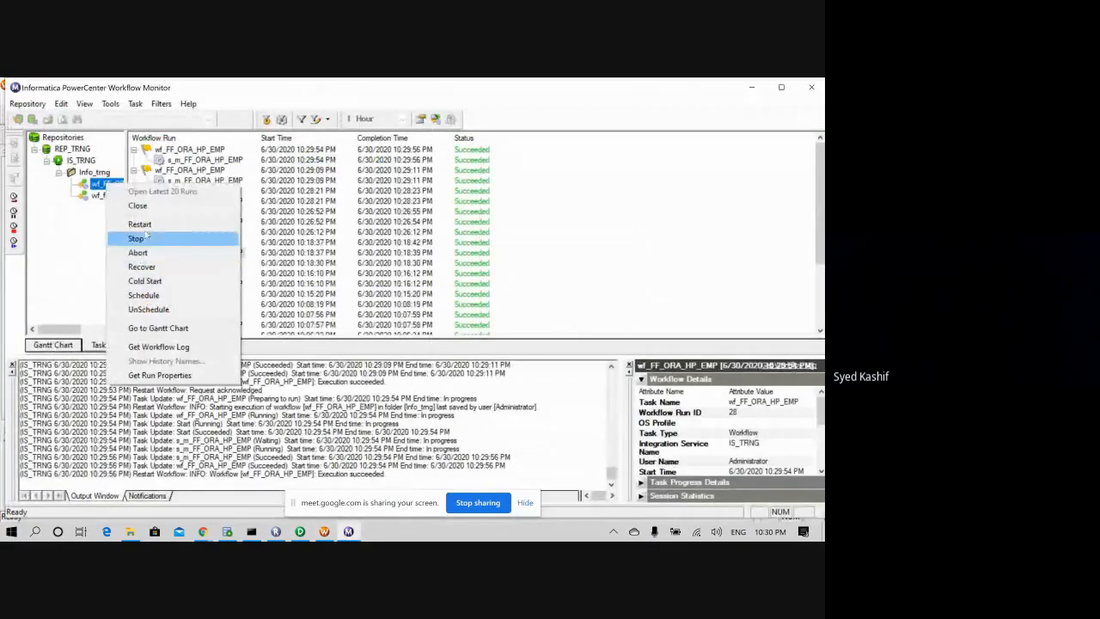
{"action": "left_click", "coordinate": [146, 209]}
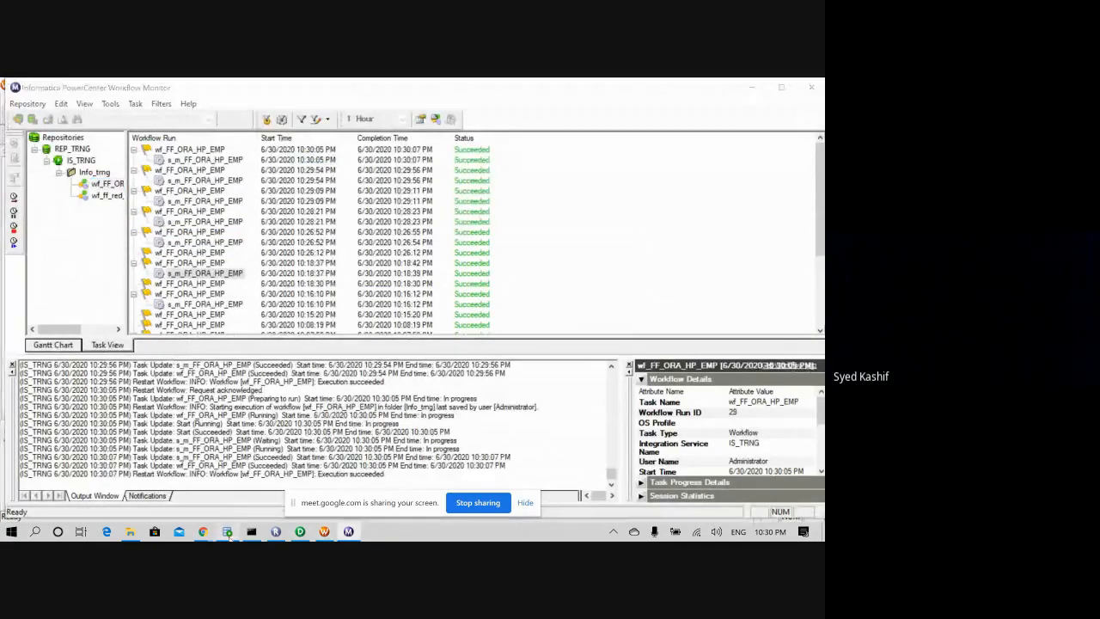
{"action": "left_click", "coordinate": [227, 532]}
{"action": "left_click_drag", "start_coordinate": [265, 257], "coordinate": [181, 243]}
{"action": "left_click", "coordinate": [177, 157]}
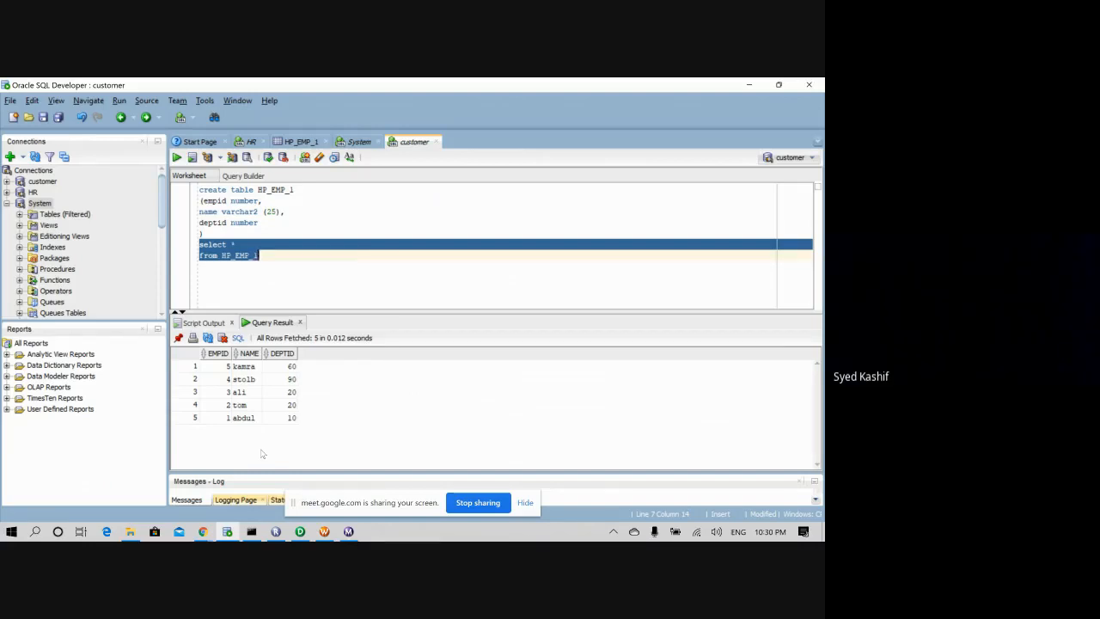
- Open the HP_EMP source file from the HP folder to compare its 8 records
{"action": "left_click", "coordinate": [129, 531]}
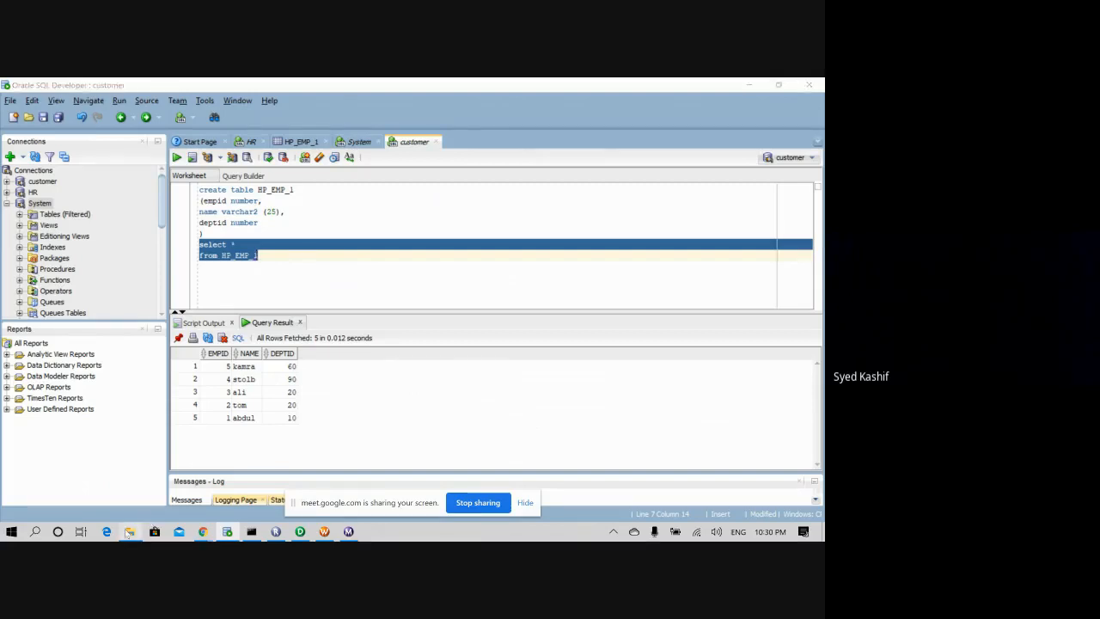
{"action": "double_click", "coordinate": [161, 160]}
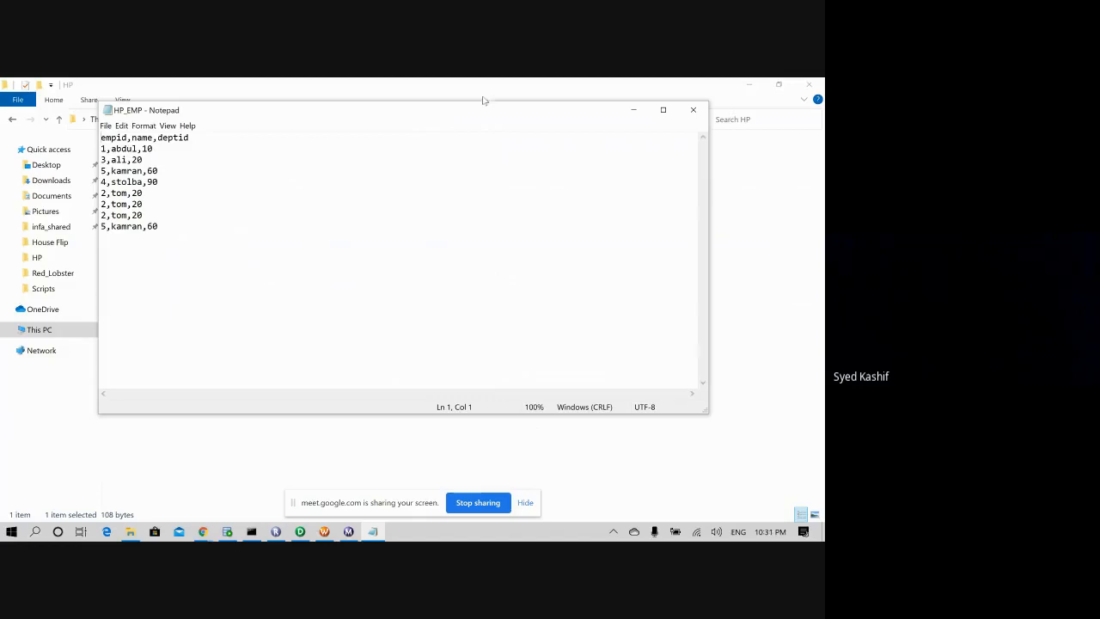
- Close HP_EMP unchanged, minimize File Explorer, and bring the m_FF_ORA_HP_EMP mapping forward
{"action": "left_click", "coordinate": [688, 111]}
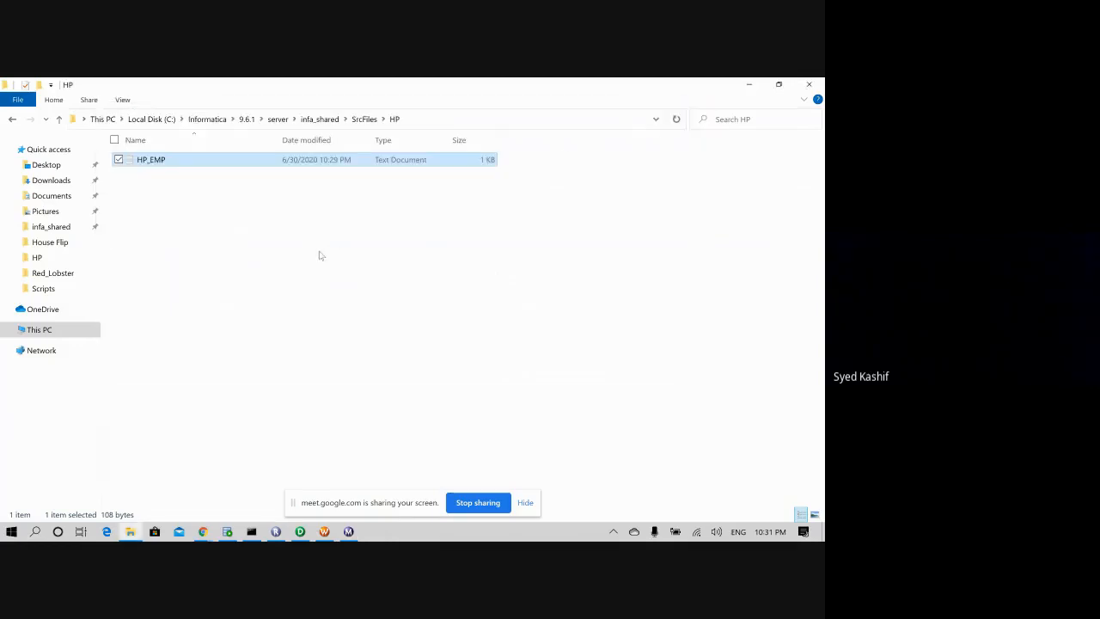
{"action": "left_click", "coordinate": [588, 193]}
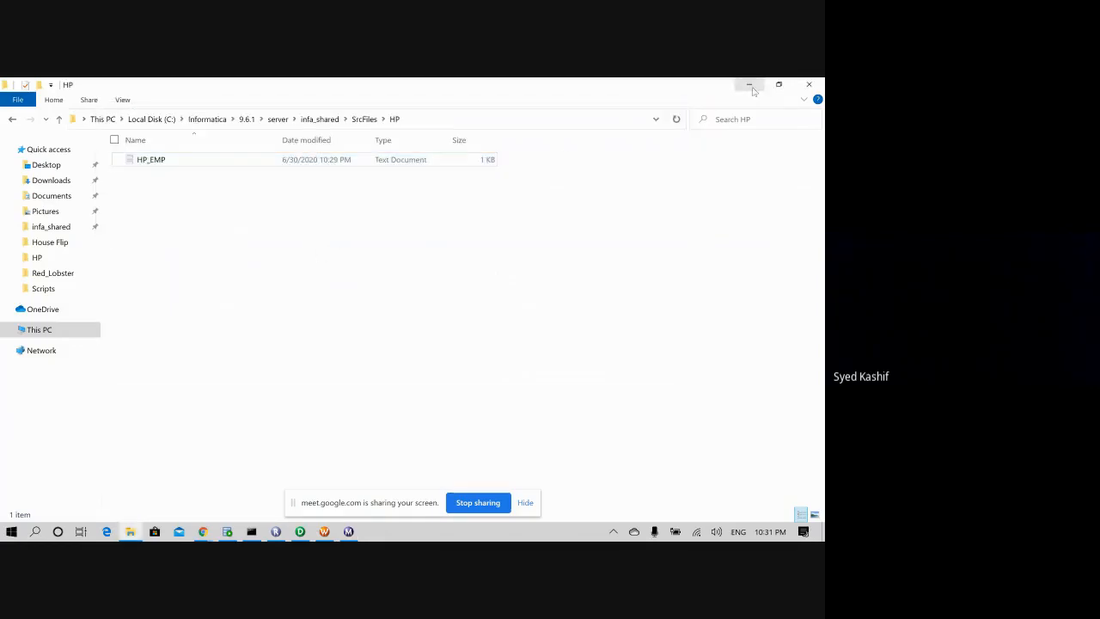
{"action": "left_click", "coordinate": [749, 85]}
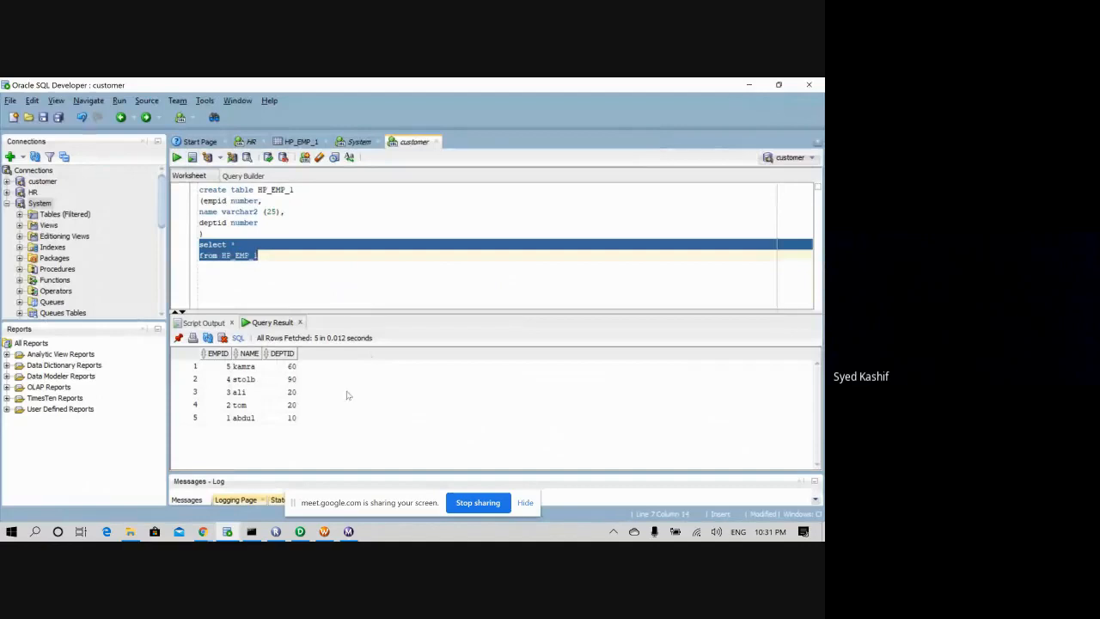
{"action": "left_click", "coordinate": [299, 531]}
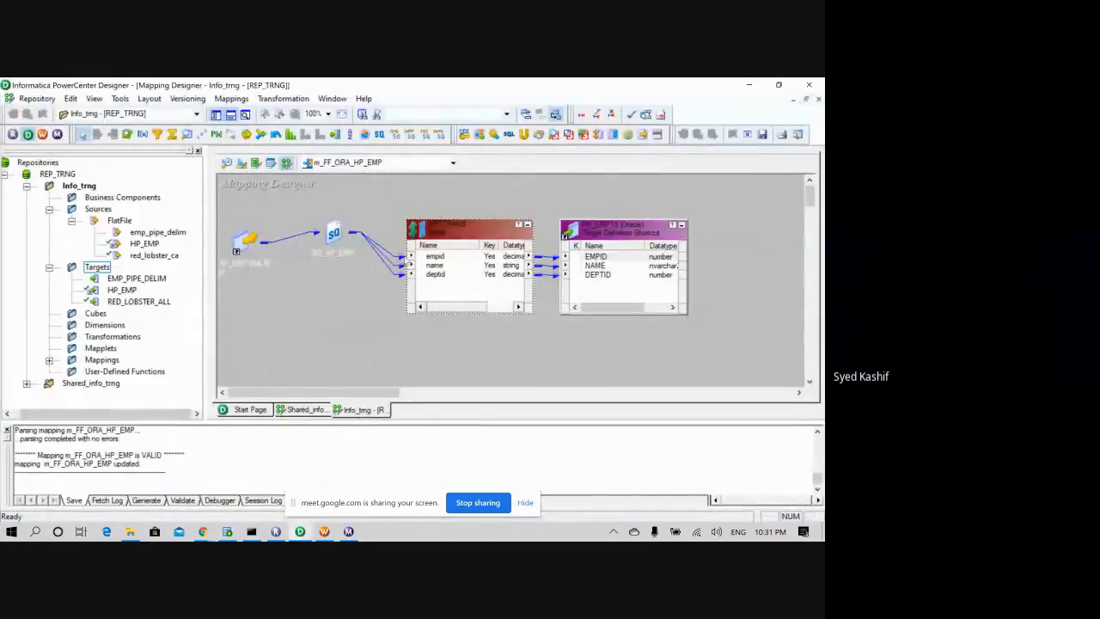
- Select and deselect SQ_HP_EMP, then collapse the Targets and Sources folders in the Navigator
{"action": "left_click", "coordinate": [331, 242]}
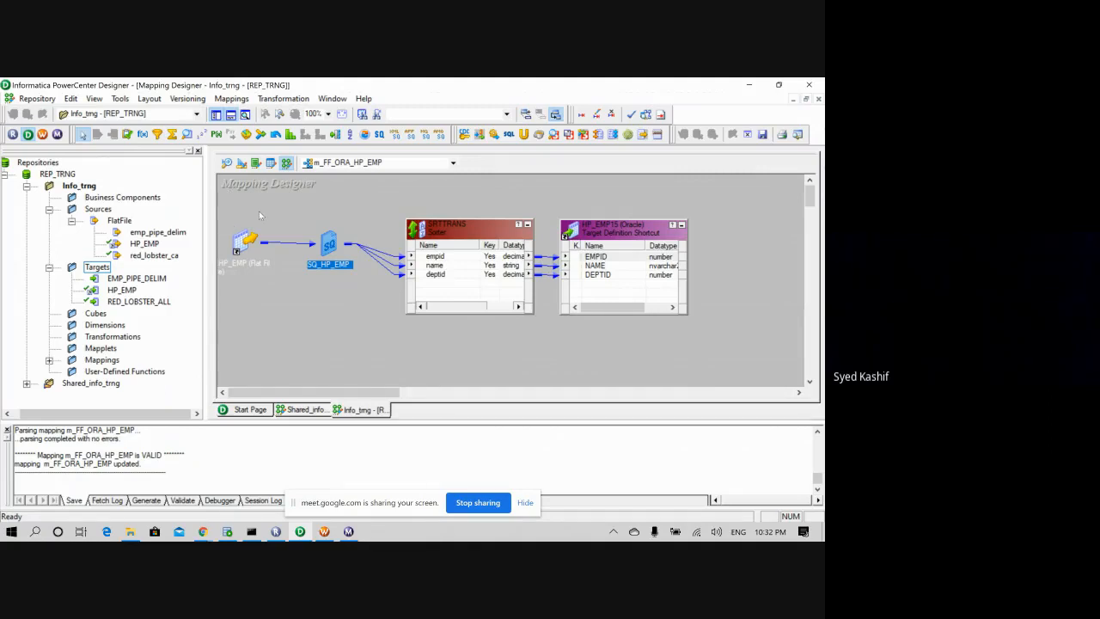
{"action": "left_click", "coordinate": [303, 214]}
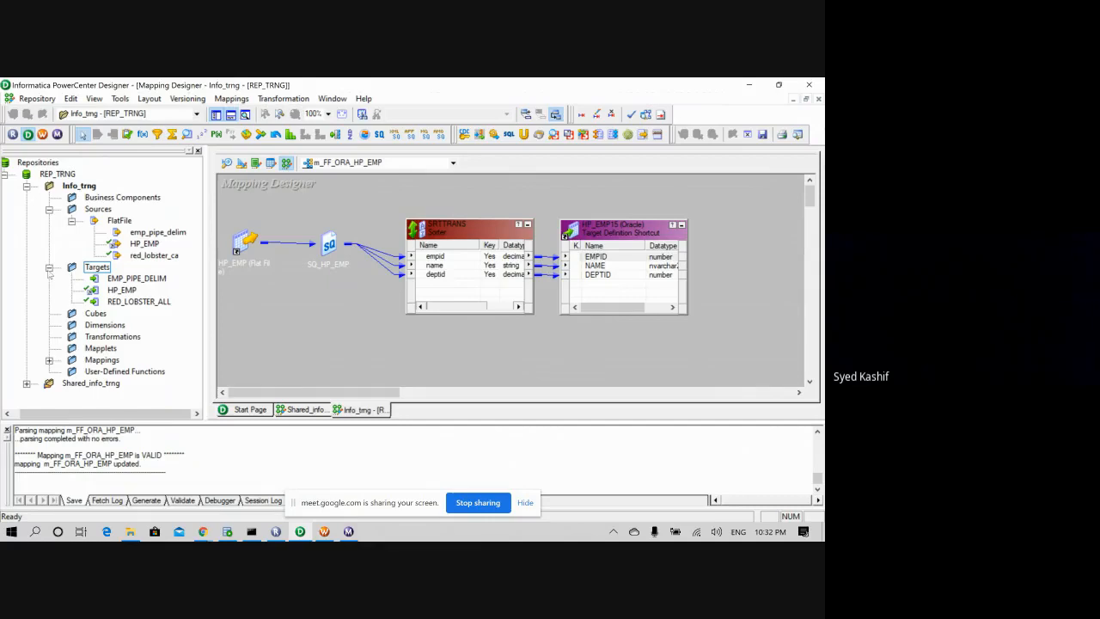
{"action": "left_click", "coordinate": [49, 267]}
{"action": "left_click", "coordinate": [49, 208]}
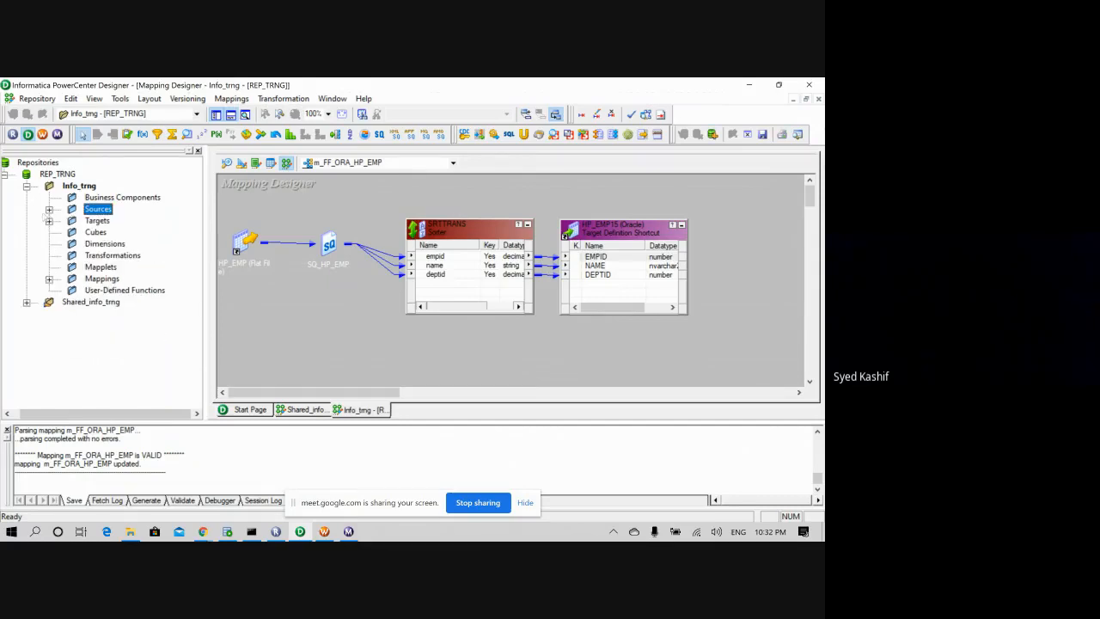
- Collapse Info_trng, widen the SRTTRANS Sorter box slightly, then briefly bring up and minimize Meet
{"action": "left_click", "coordinate": [27, 185]}
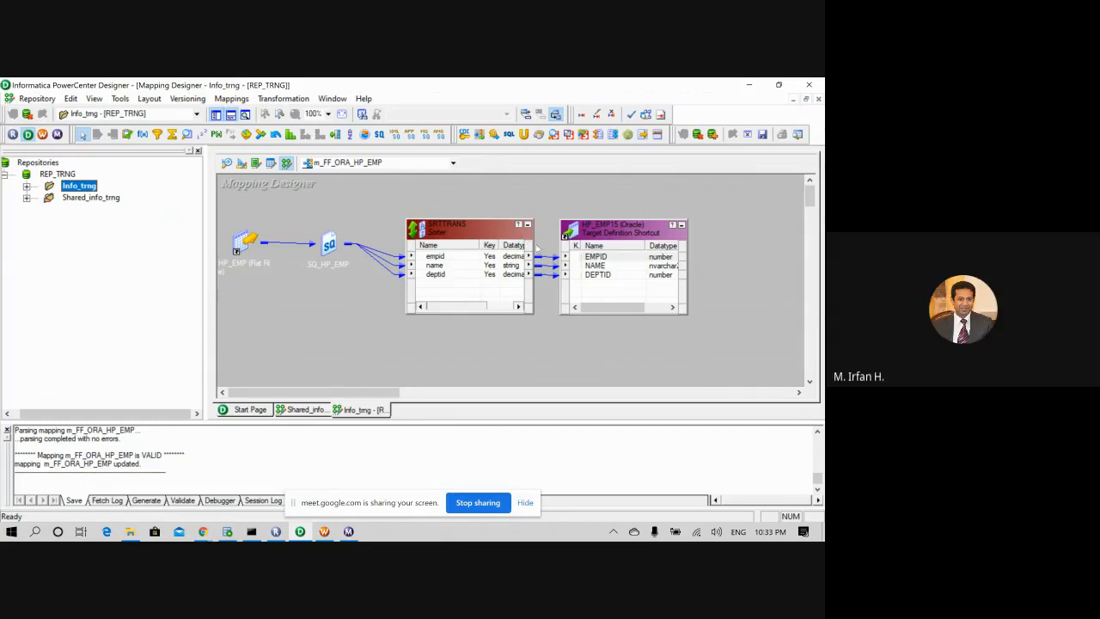
{"action": "left_click_drag", "start_coordinate": [531, 247], "coordinate": [536, 246]}
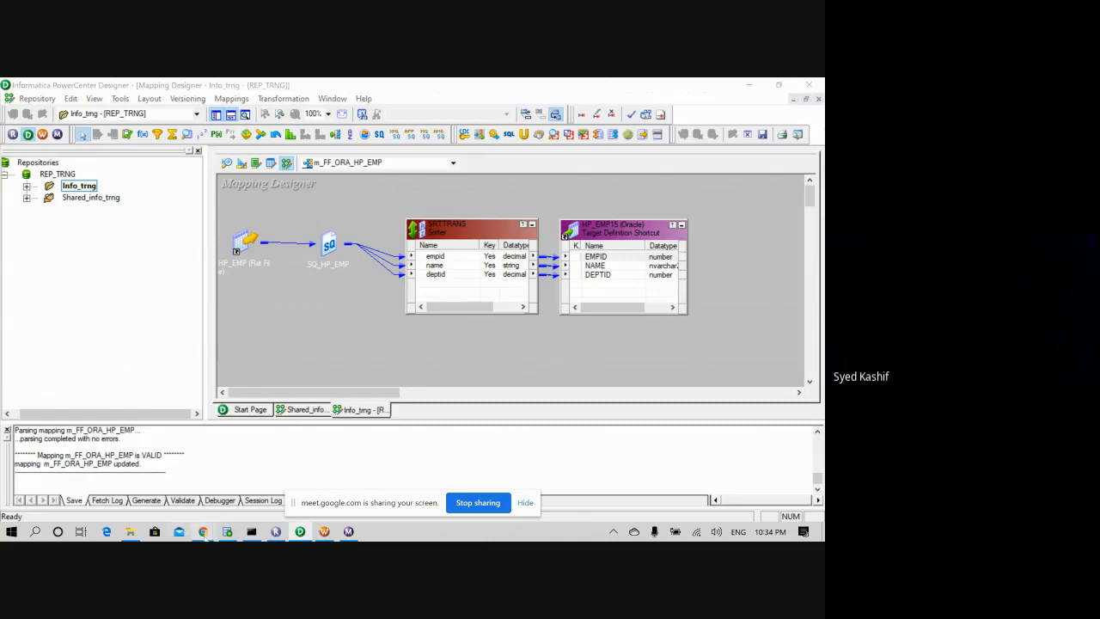
{"action": "mouse_move", "coordinate": [202, 531]}
{"action": "left_click", "coordinate": [146, 472]}
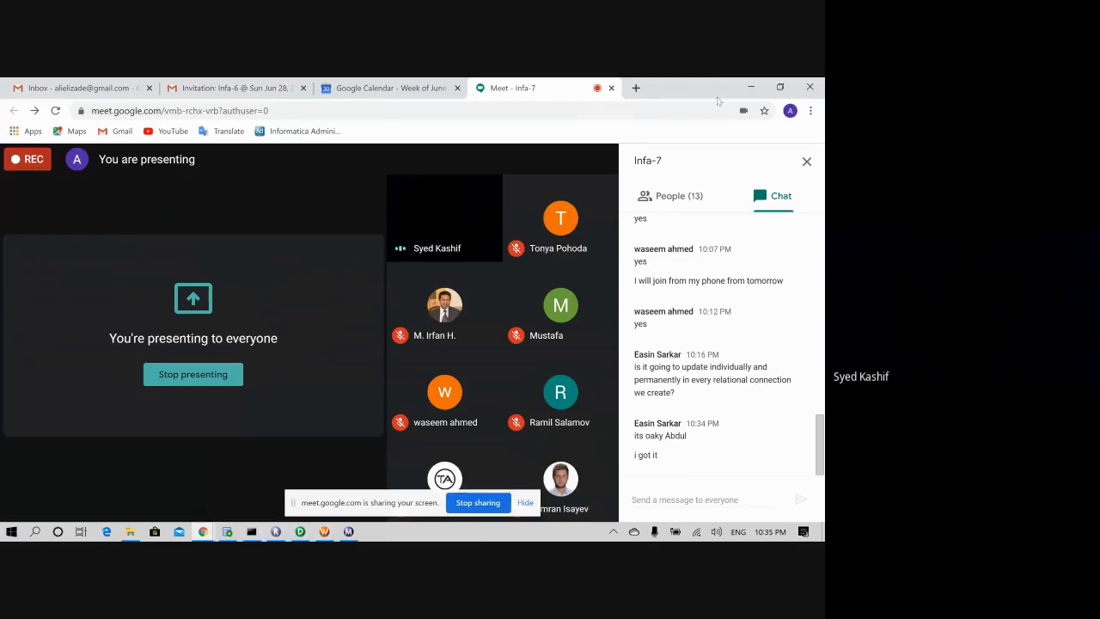
{"action": "left_click", "coordinate": [750, 87]}
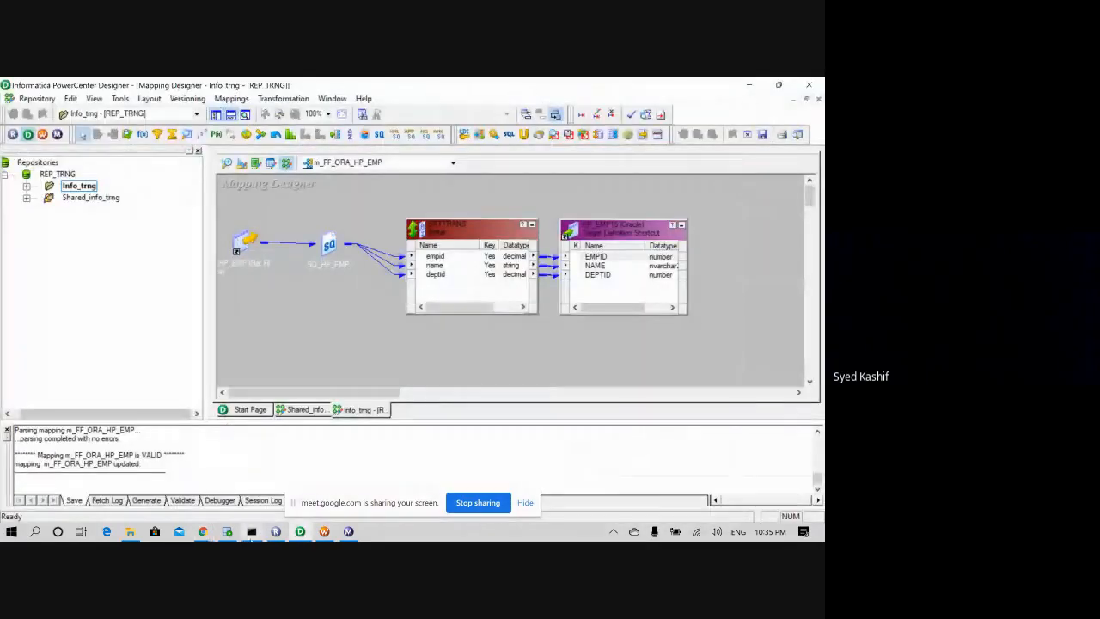
- Bring the Google Meet call forward and unmute the microphone
{"action": "mouse_move", "coordinate": [203, 531]}
{"action": "left_click", "coordinate": [193, 464]}
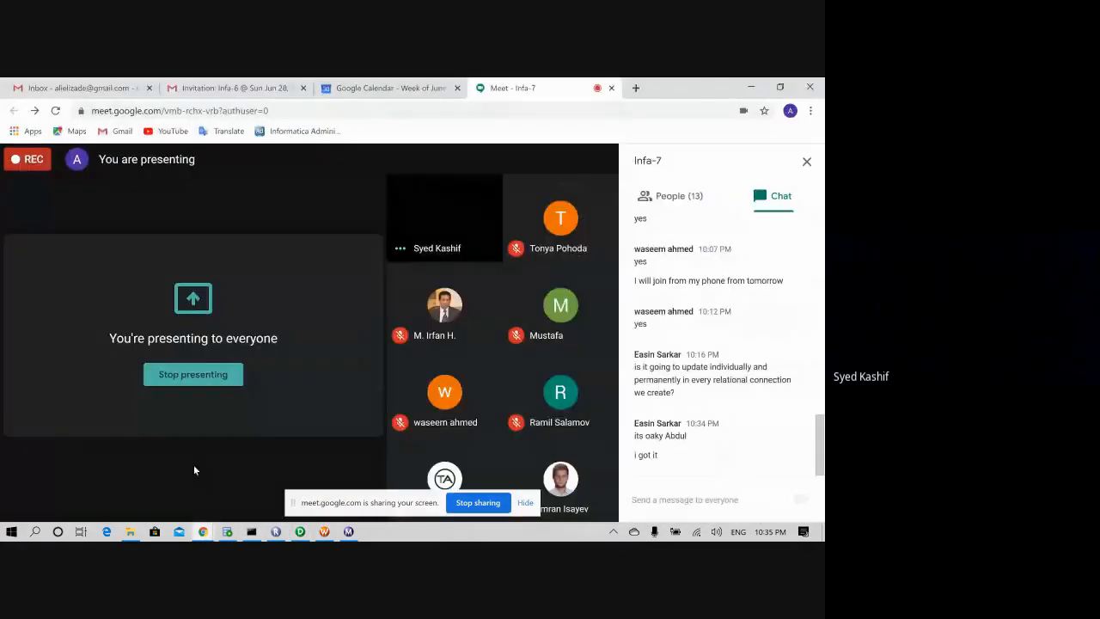
{"action": "left_click", "coordinate": [234, 494]}
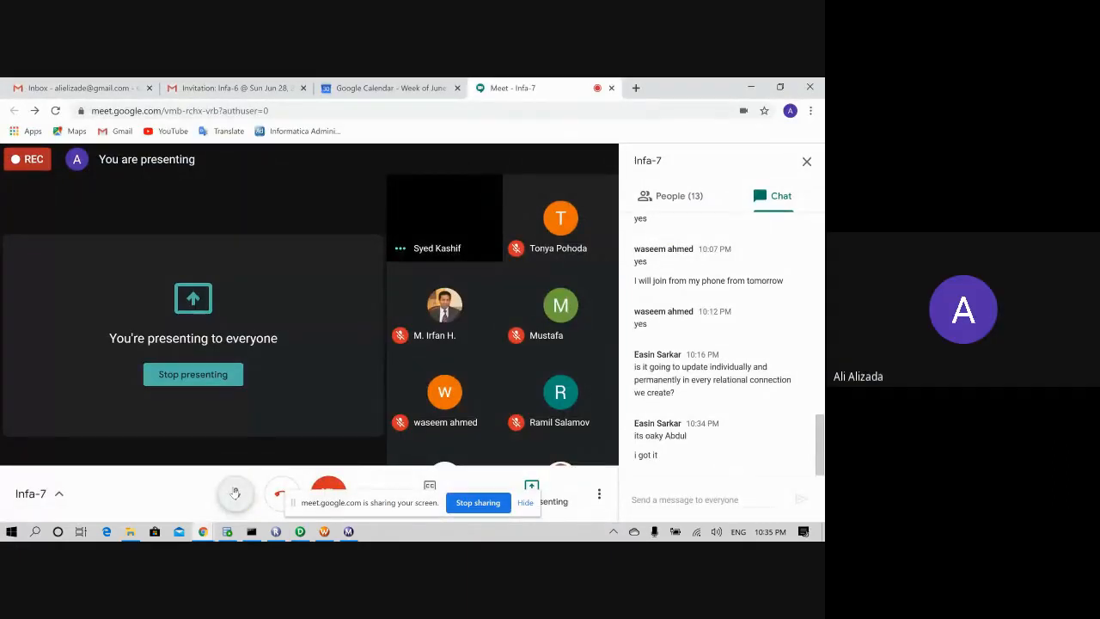
- Minimize Meet, PowerCenter Designer, SQL Developer, Workflow Monitor, Repository Manager and Command Prompt, then restore Meet
{"action": "left_click", "coordinate": [749, 88]}
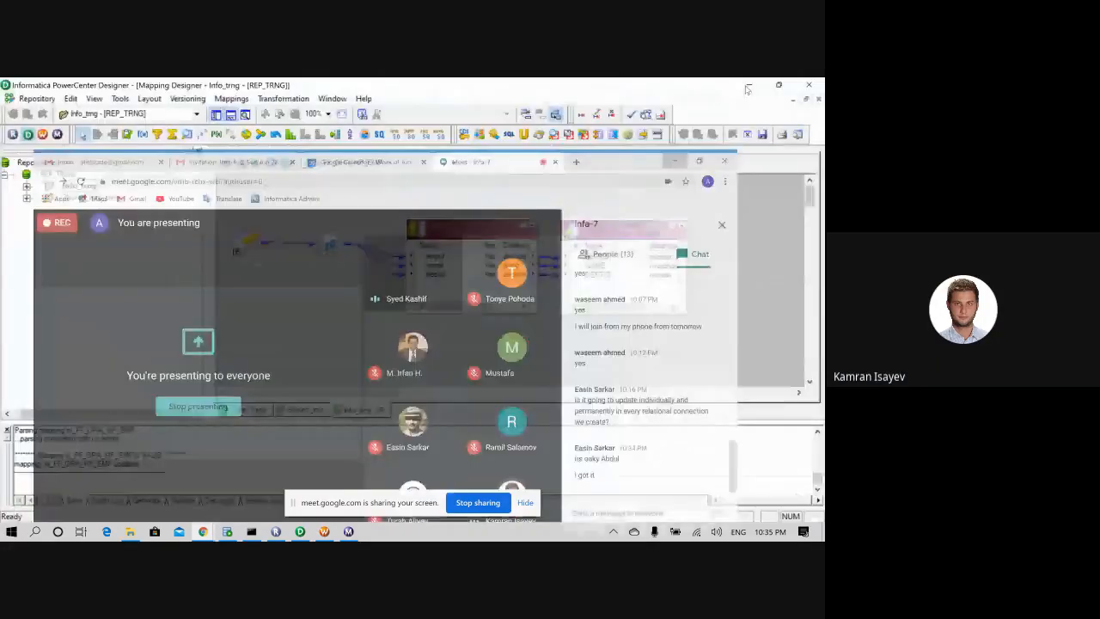
{"action": "left_click", "coordinate": [747, 88]}
{"action": "left_click", "coordinate": [748, 87]}
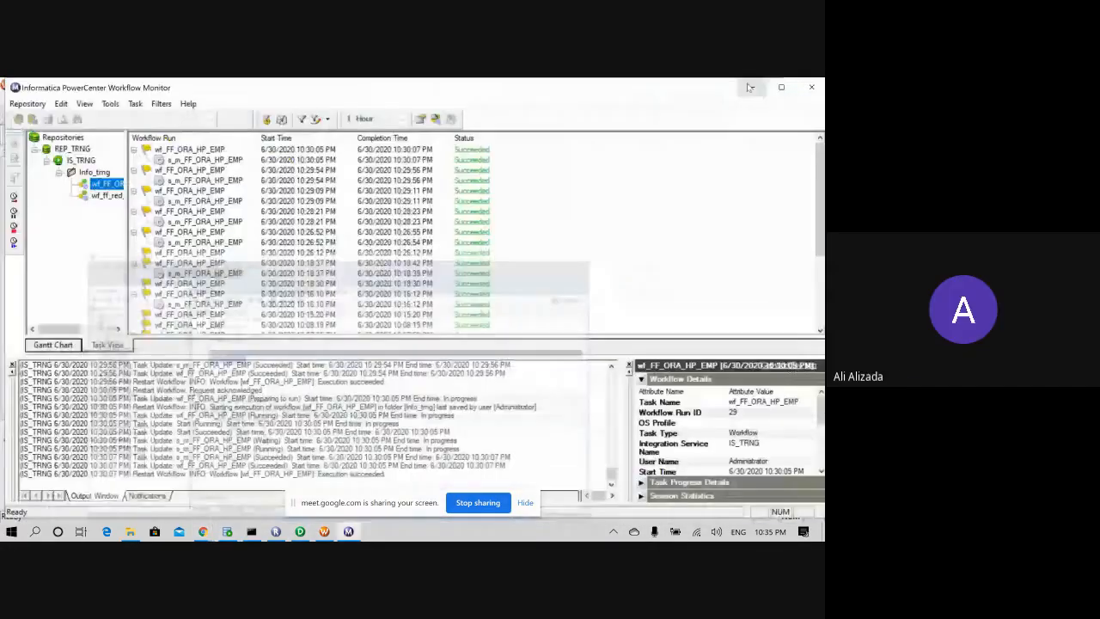
{"action": "left_click", "coordinate": [749, 88]}
{"action": "left_click", "coordinate": [745, 88]}
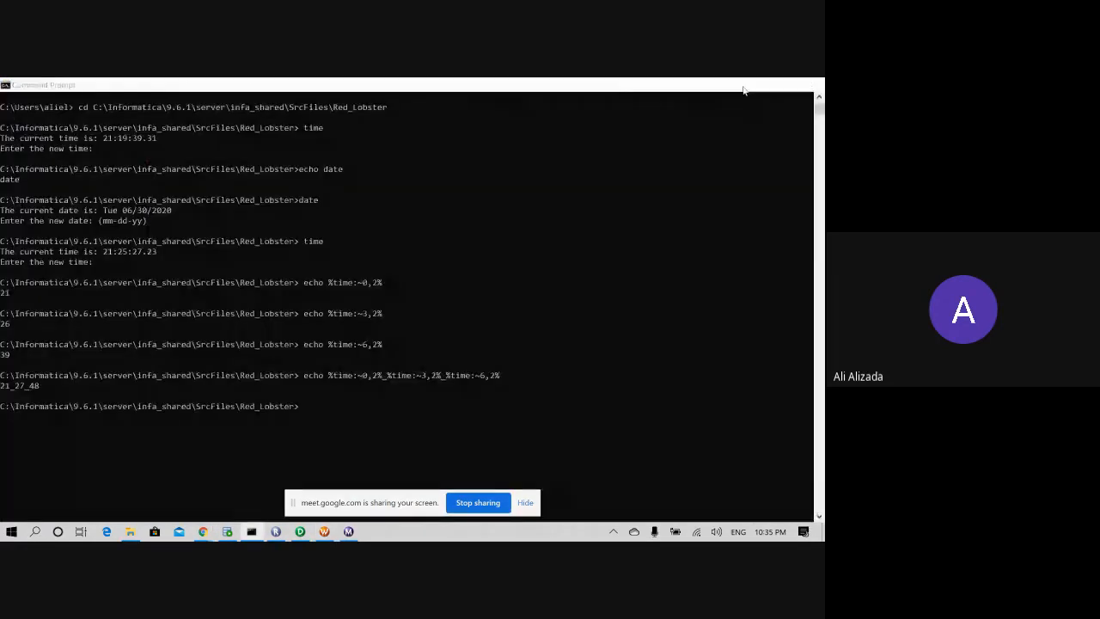
{"action": "left_click", "coordinate": [744, 88]}
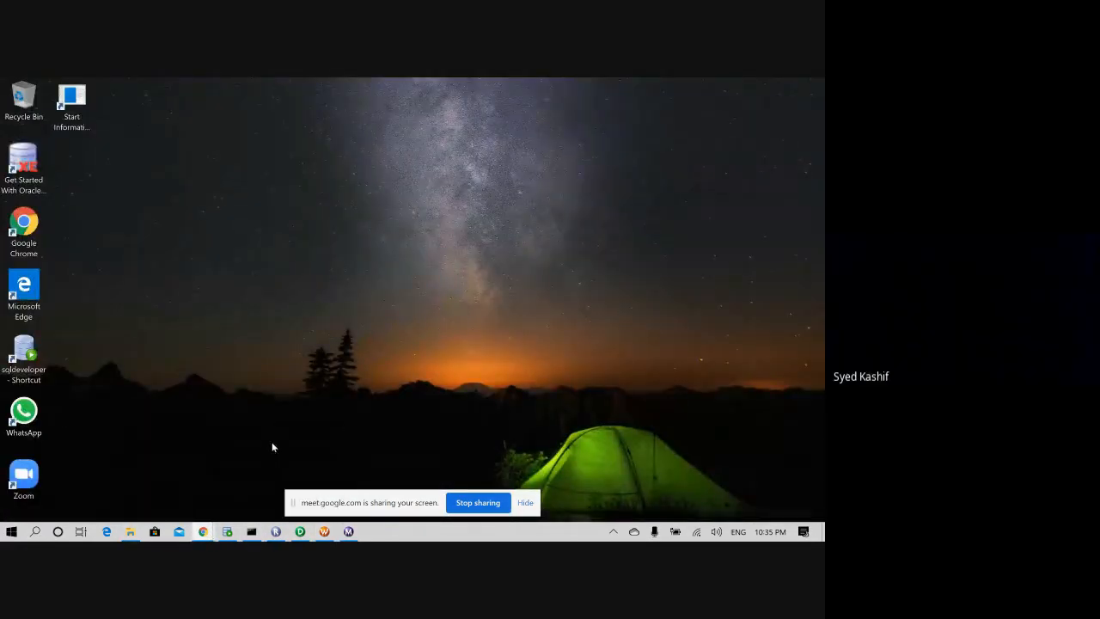
{"action": "left_click", "coordinate": [133, 472]}
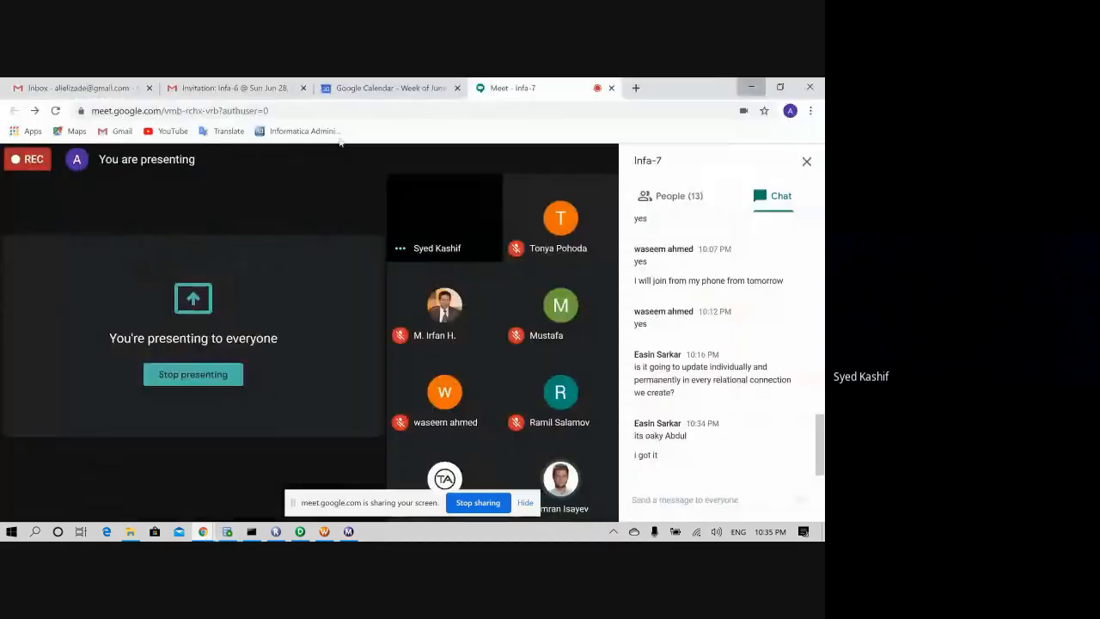
- Search 'googl' in a new Chrome tab and follow the result into Google Drive
{"action": "left_click", "coordinate": [636, 88]}
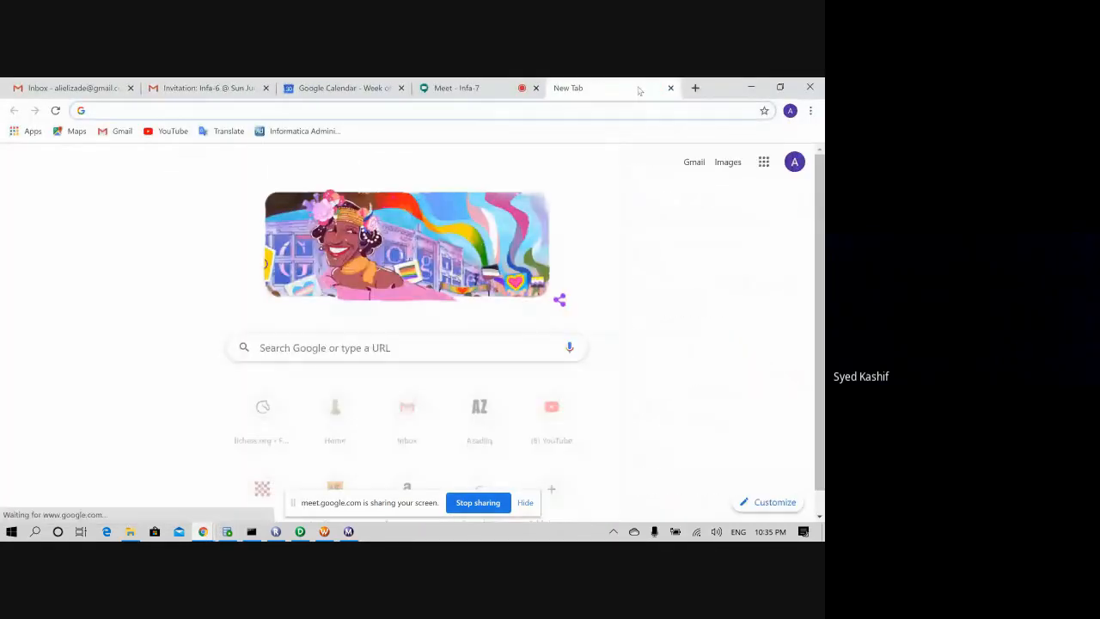
{"action": "type", "text": "googl"}
{"action": "key", "text": "Return"}
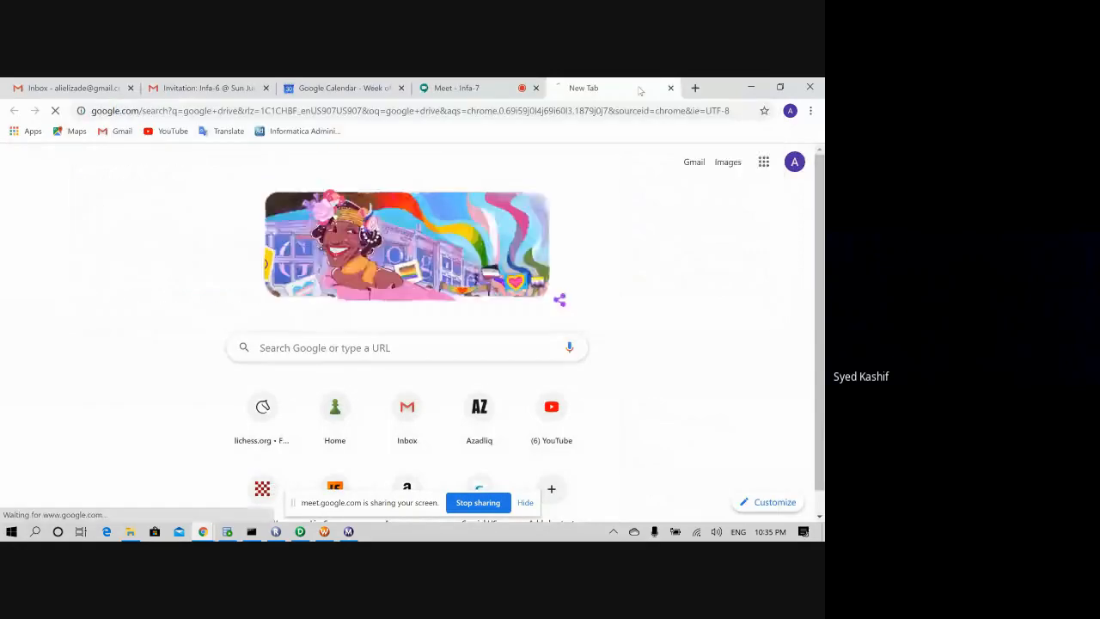
{"action": "left_click", "coordinate": [335, 283]}
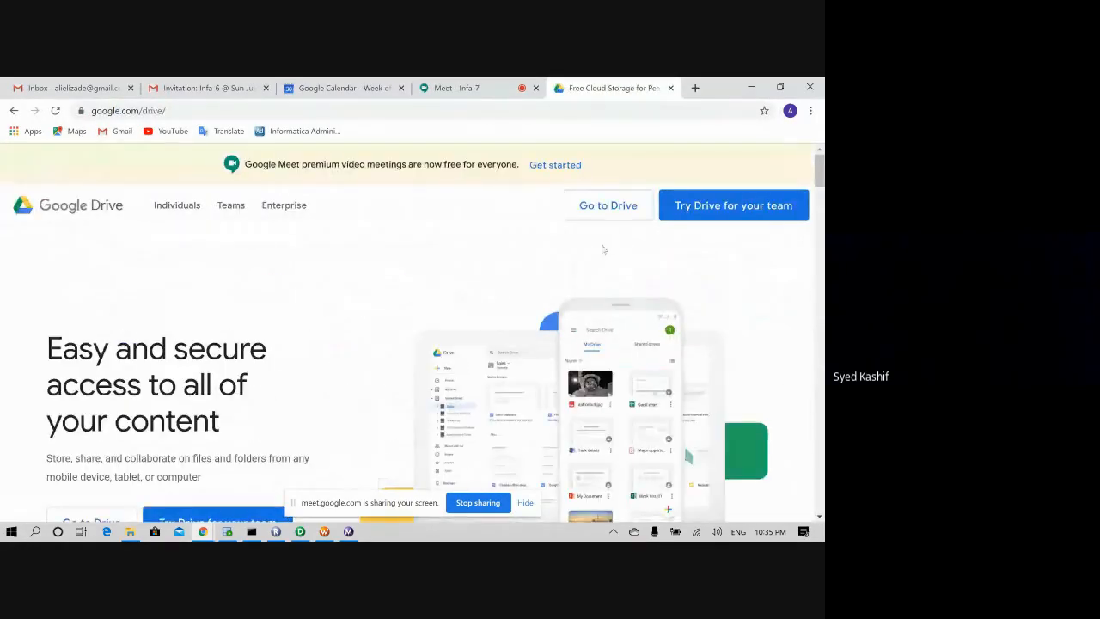
{"action": "left_click", "coordinate": [608, 205]}
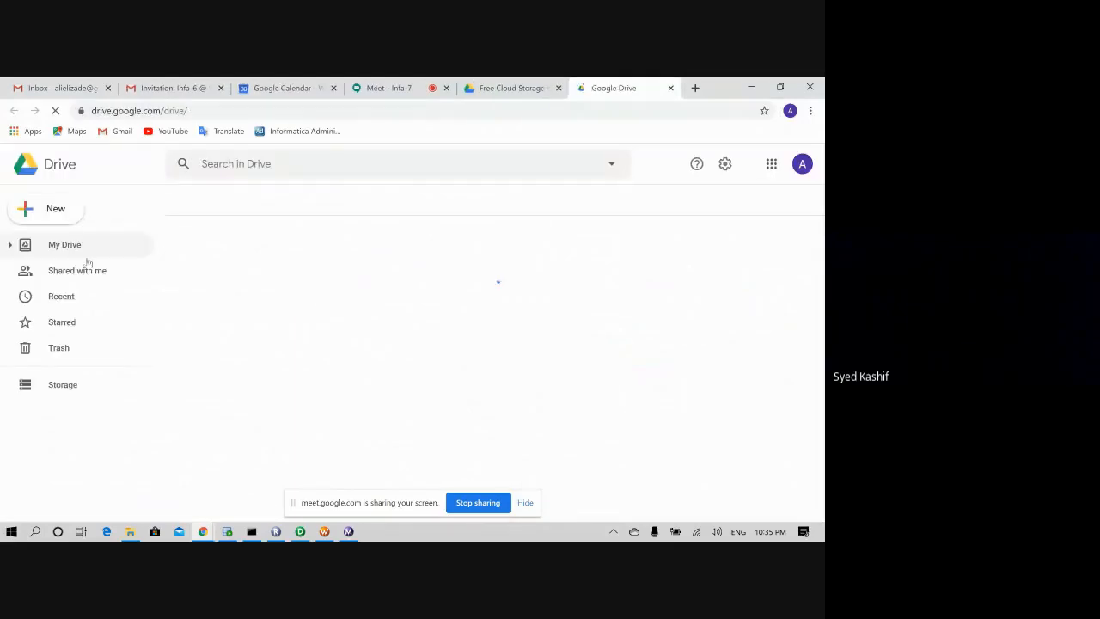
- Open Shared with me and scroll through the shared class files
{"action": "left_click", "coordinate": [76, 270]}
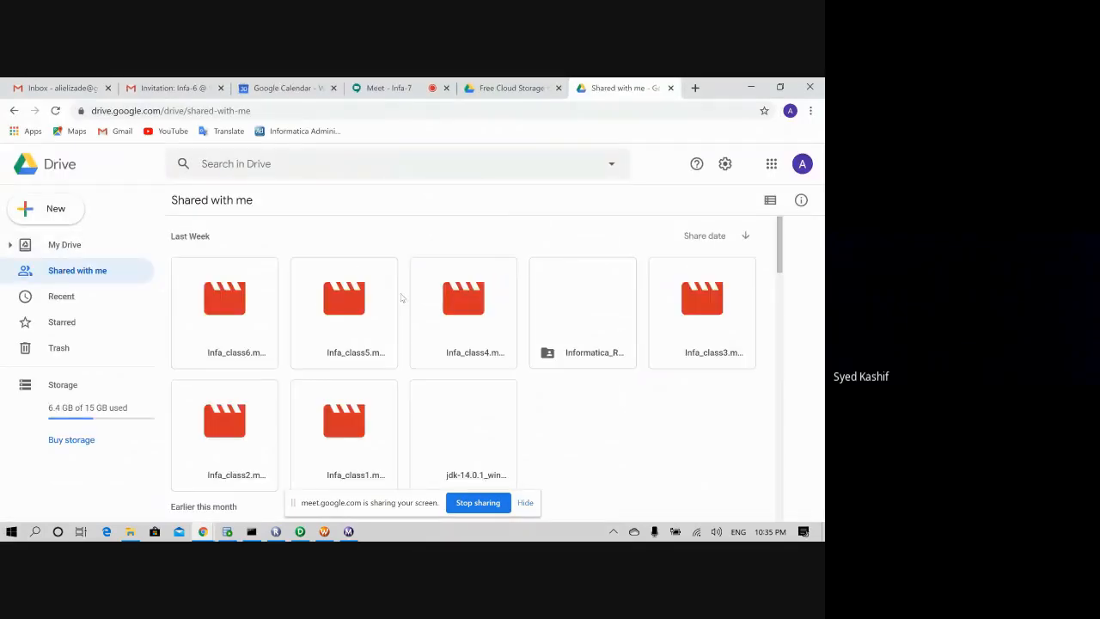
{"action": "scroll", "coordinate": [541, 370], "scroll_direction": "down", "scroll_amount": 2}
{"action": "scroll", "coordinate": [546, 375], "scroll_direction": "up", "scroll_amount": 1}
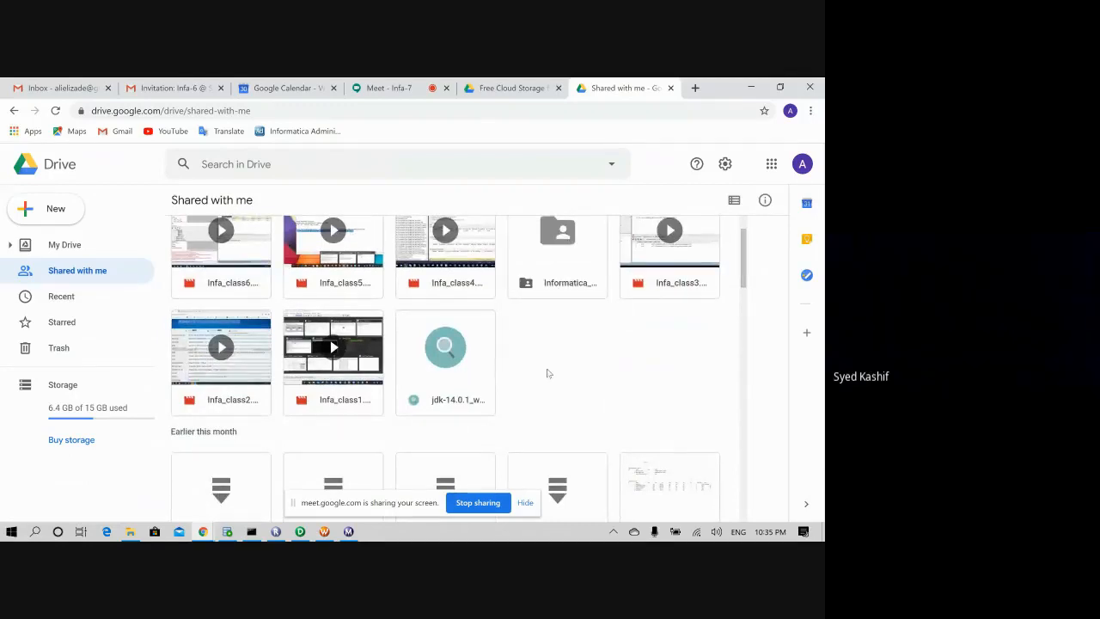
{"action": "scroll", "coordinate": [548, 372], "scroll_direction": "up", "scroll_amount": 1}
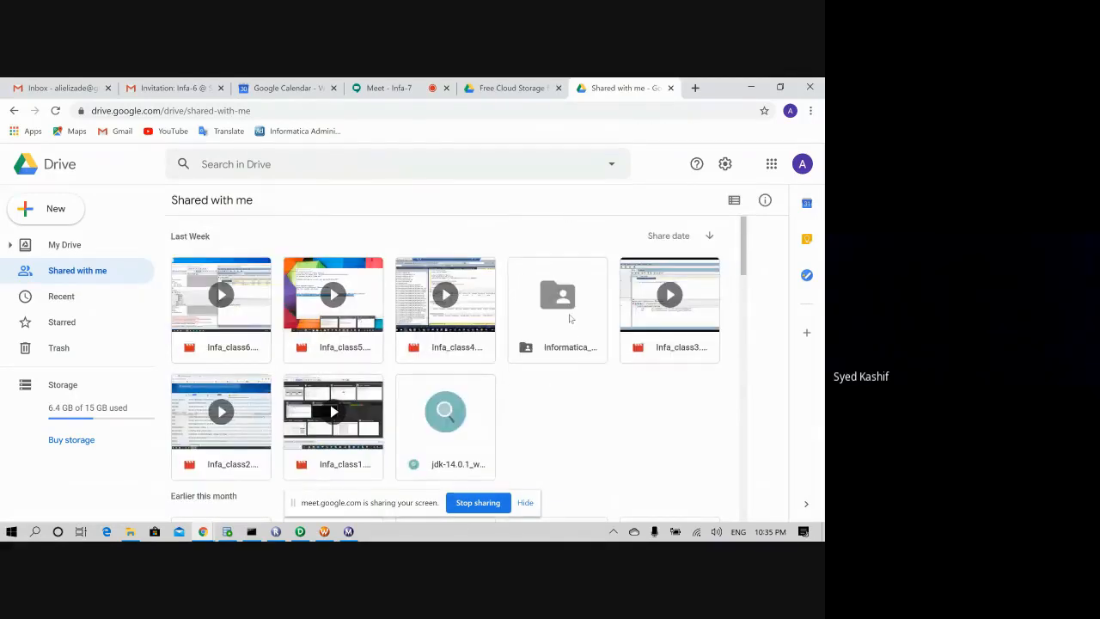
- Look inside Informatica_Recording, go up to Batch-10, then return to Shared with me
{"action": "double_click", "coordinate": [570, 319]}
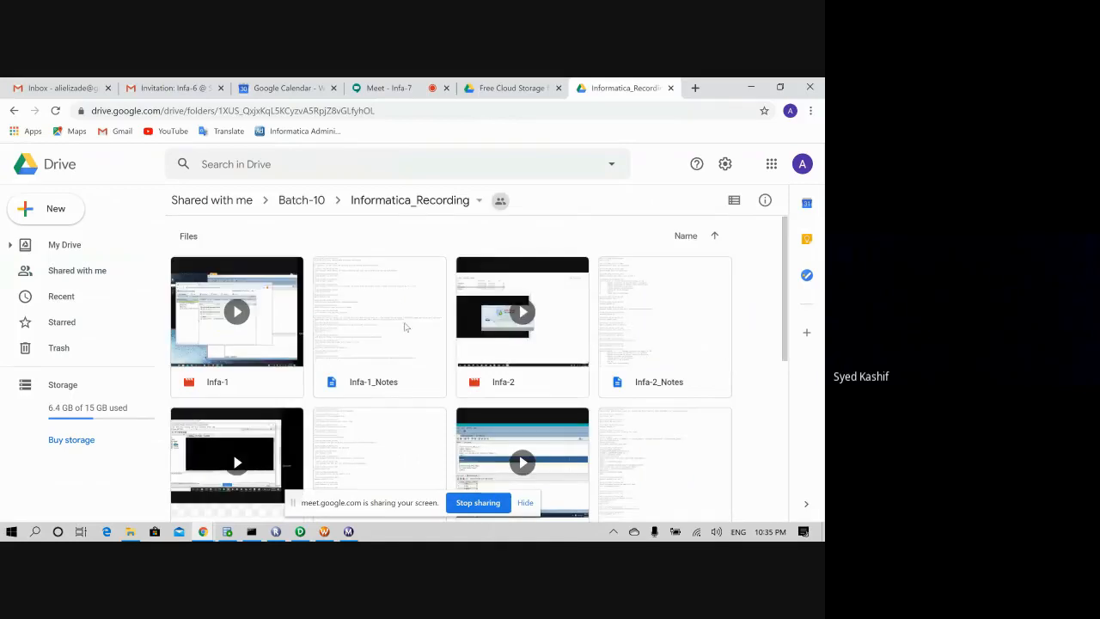
{"action": "scroll", "coordinate": [404, 326], "scroll_direction": "down", "scroll_amount": 5}
{"action": "scroll", "coordinate": [354, 322], "scroll_direction": "up", "scroll_amount": 2}
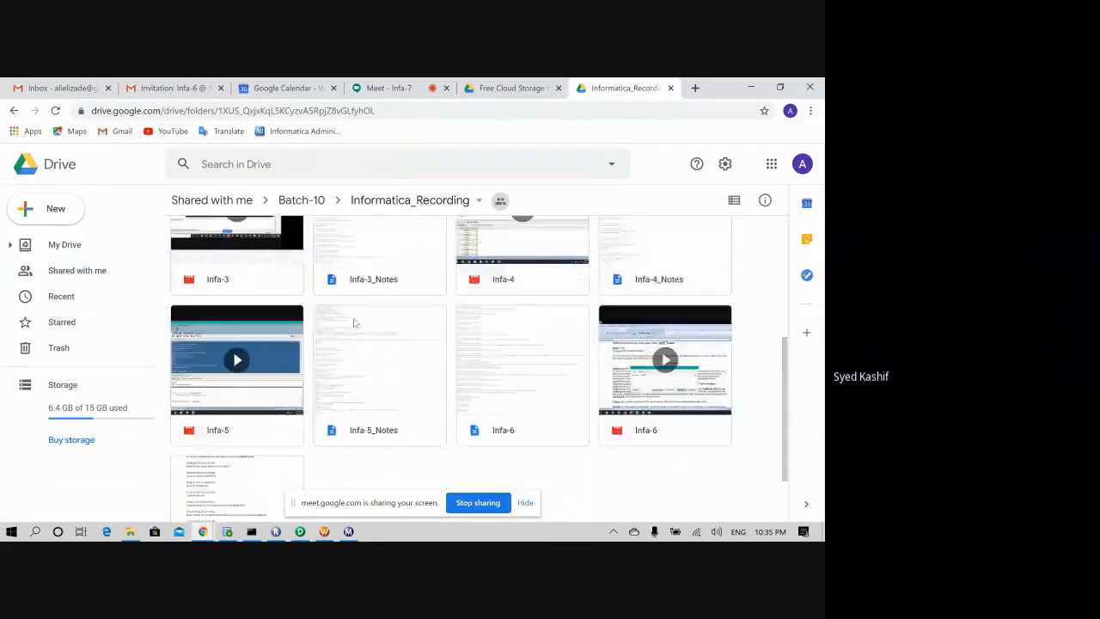
{"action": "scroll", "coordinate": [353, 322], "scroll_direction": "up", "scroll_amount": 2}
{"action": "left_click", "coordinate": [302, 201]}
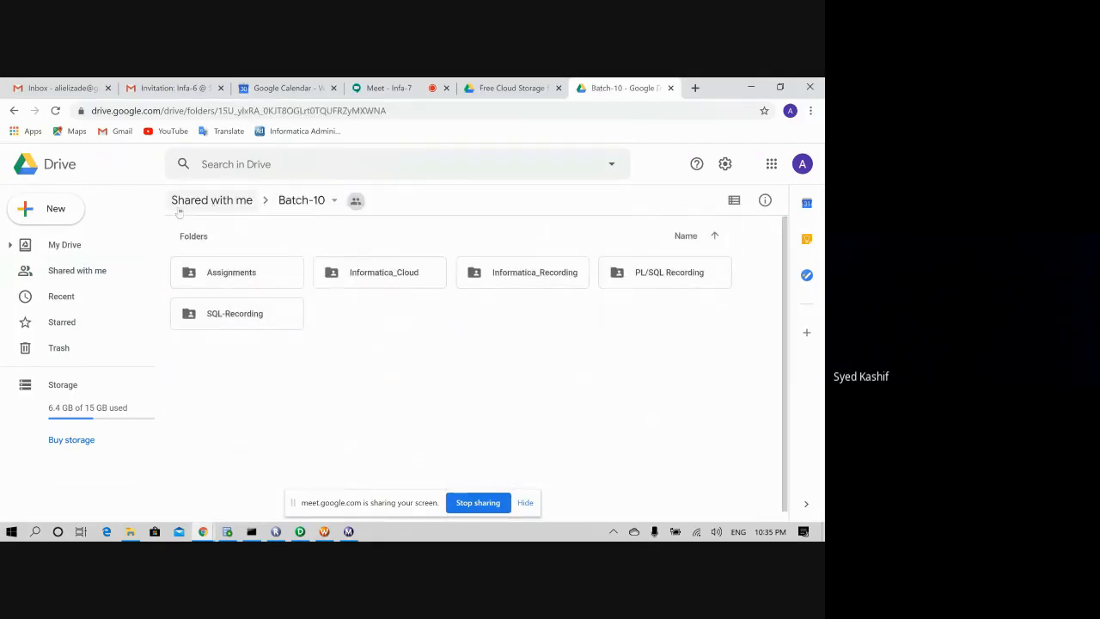
{"action": "left_click", "coordinate": [78, 273]}
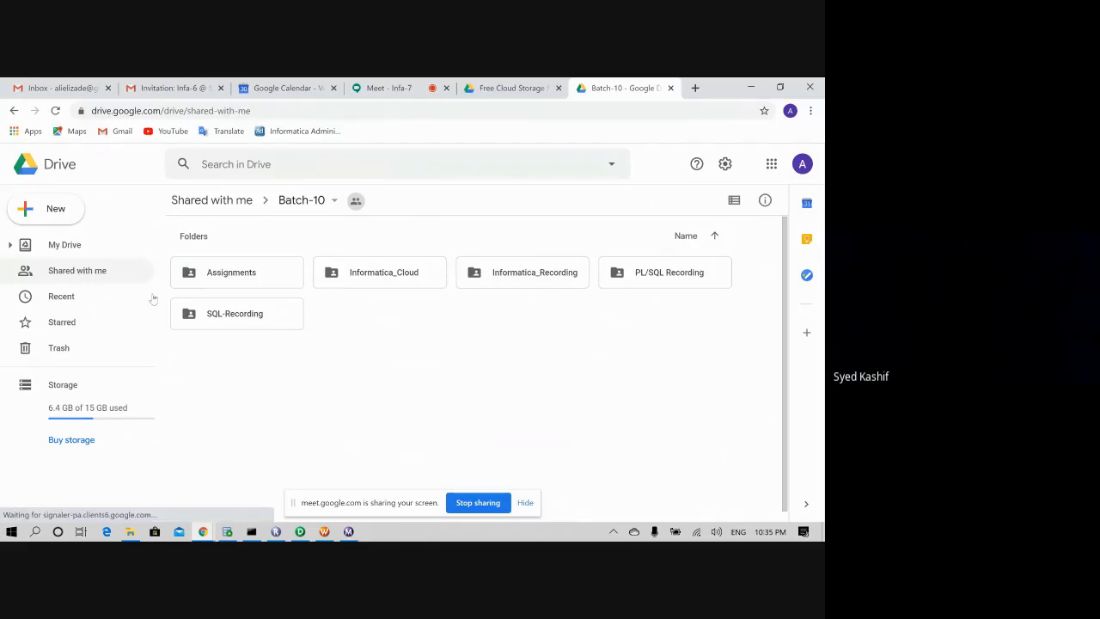
- Scroll through the shared class recordings, then switch to My Drive
{"action": "scroll", "coordinate": [303, 341], "scroll_direction": "down", "scroll_amount": 5}
{"action": "scroll", "coordinate": [303, 341], "scroll_direction": "down", "scroll_amount": 2}
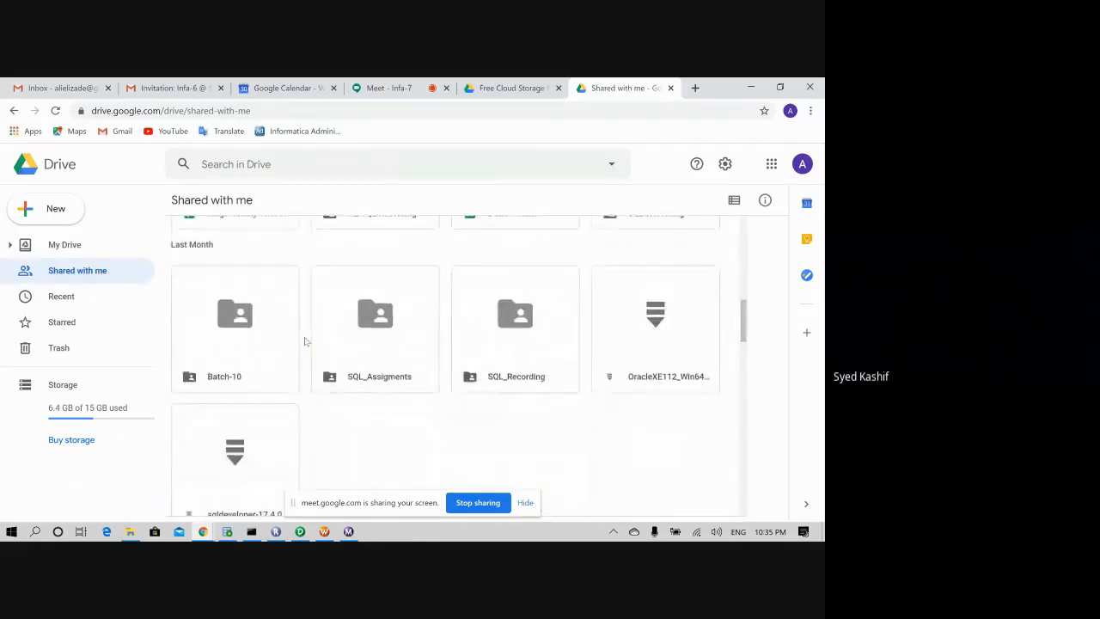
{"action": "scroll", "coordinate": [401, 381], "scroll_direction": "down", "scroll_amount": 1}
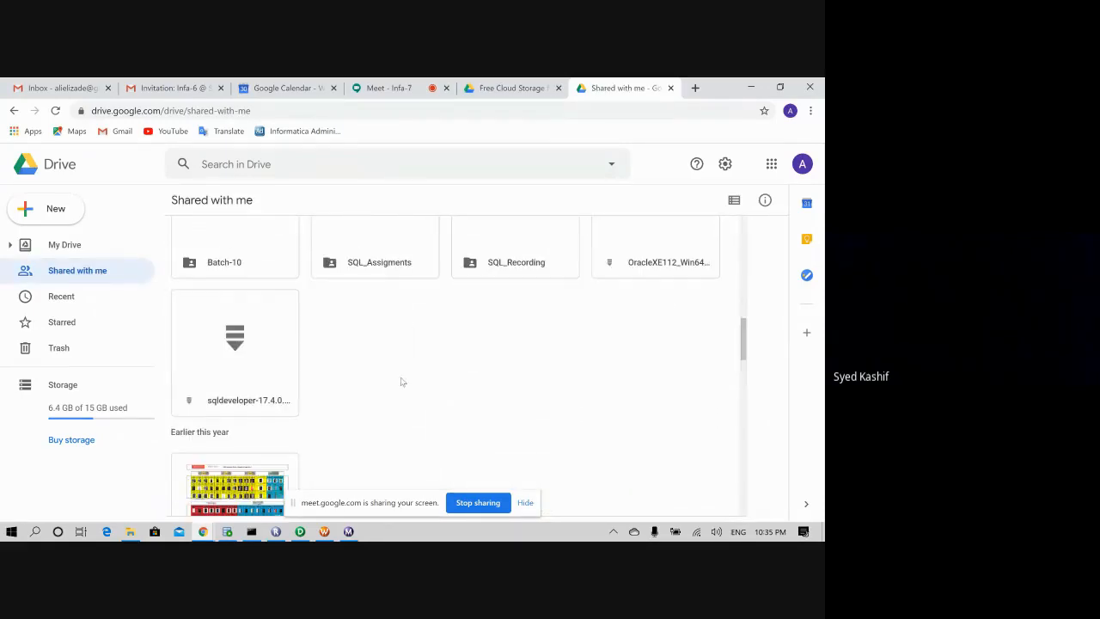
{"action": "scroll", "coordinate": [401, 382], "scroll_direction": "up", "scroll_amount": 1}
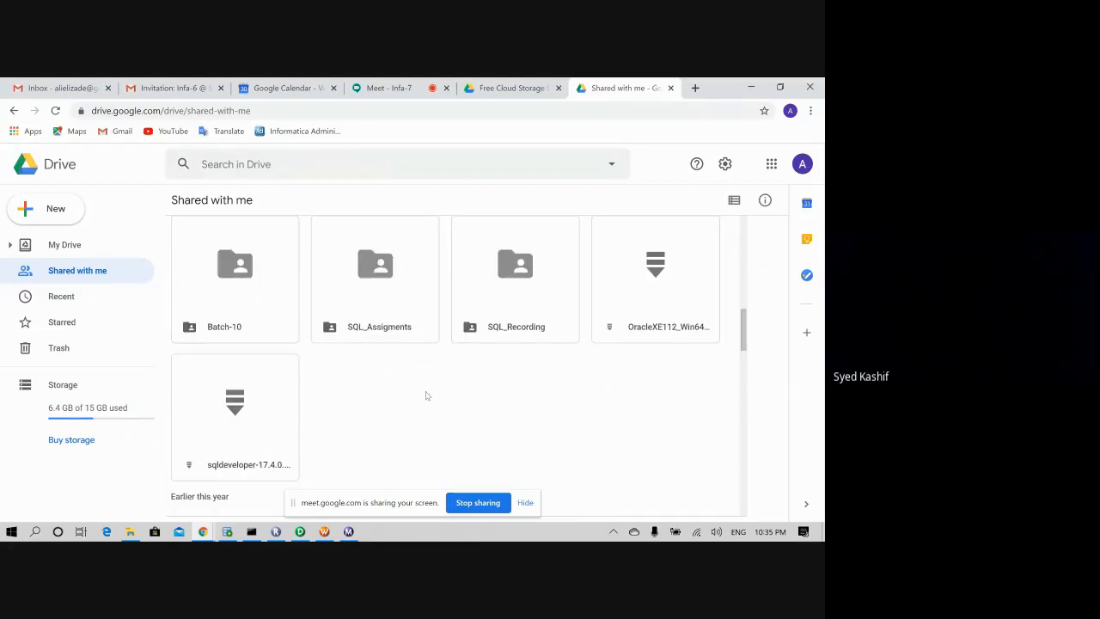
{"action": "scroll", "coordinate": [425, 395], "scroll_direction": "down", "scroll_amount": 4}
{"action": "scroll", "coordinate": [425, 396], "scroll_direction": "up", "scroll_amount": 4}
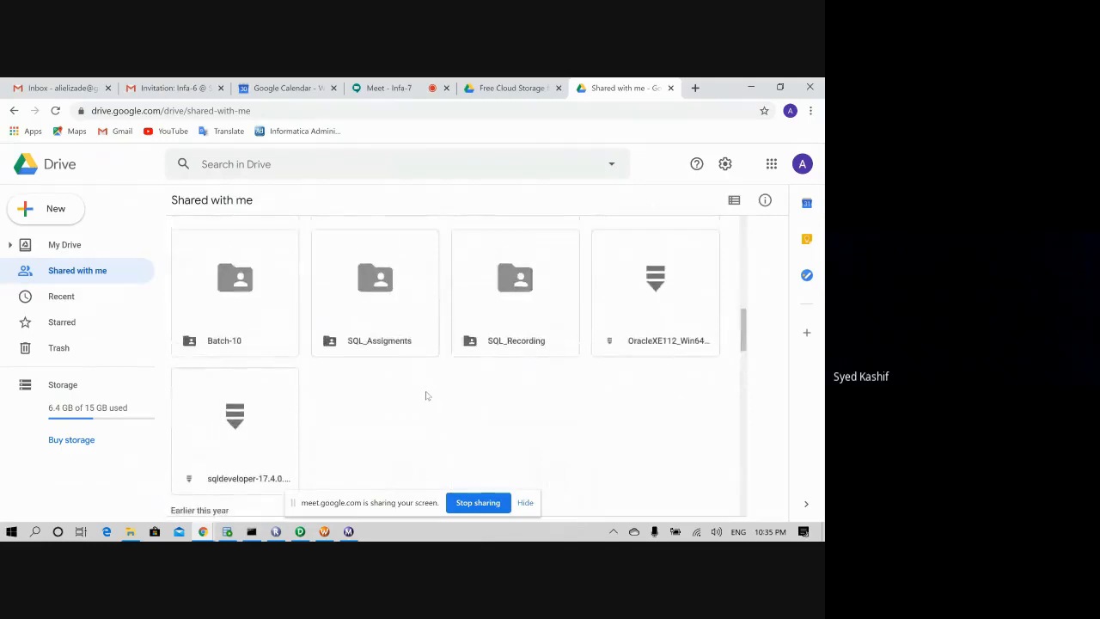
{"action": "scroll", "coordinate": [425, 395], "scroll_direction": "up", "scroll_amount": 6}
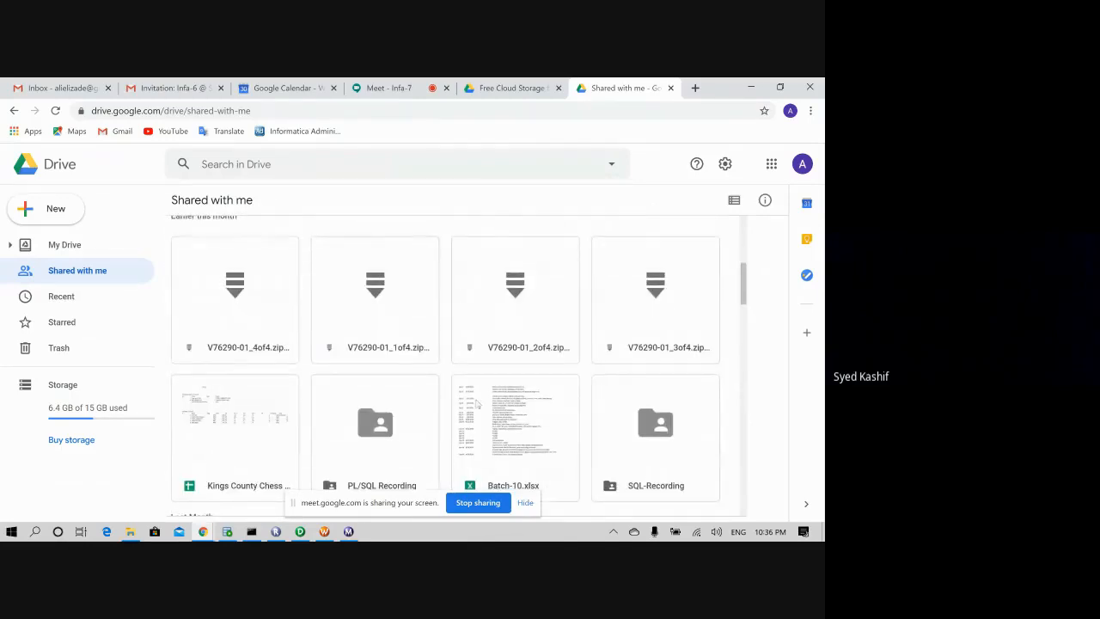
{"action": "scroll", "coordinate": [312, 314], "scroll_direction": "up", "scroll_amount": 5}
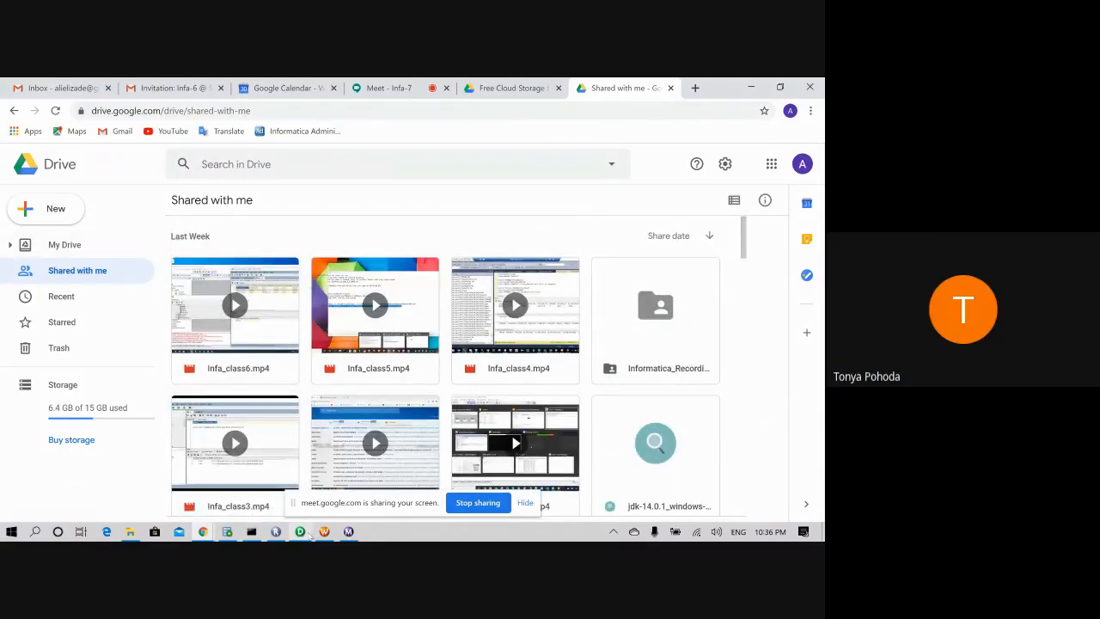
{"action": "left_click", "coordinate": [52, 244]}
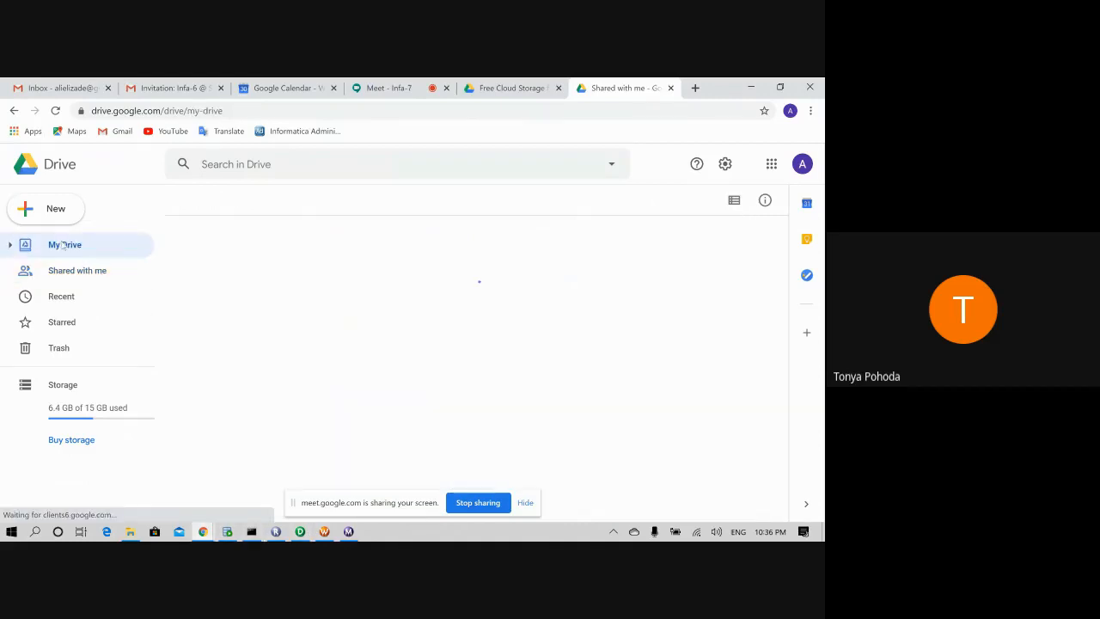
- Scroll My Drive briefly, then return to the Shared with me list
{"action": "scroll", "coordinate": [385, 371], "scroll_direction": "down", "scroll_amount": 1}
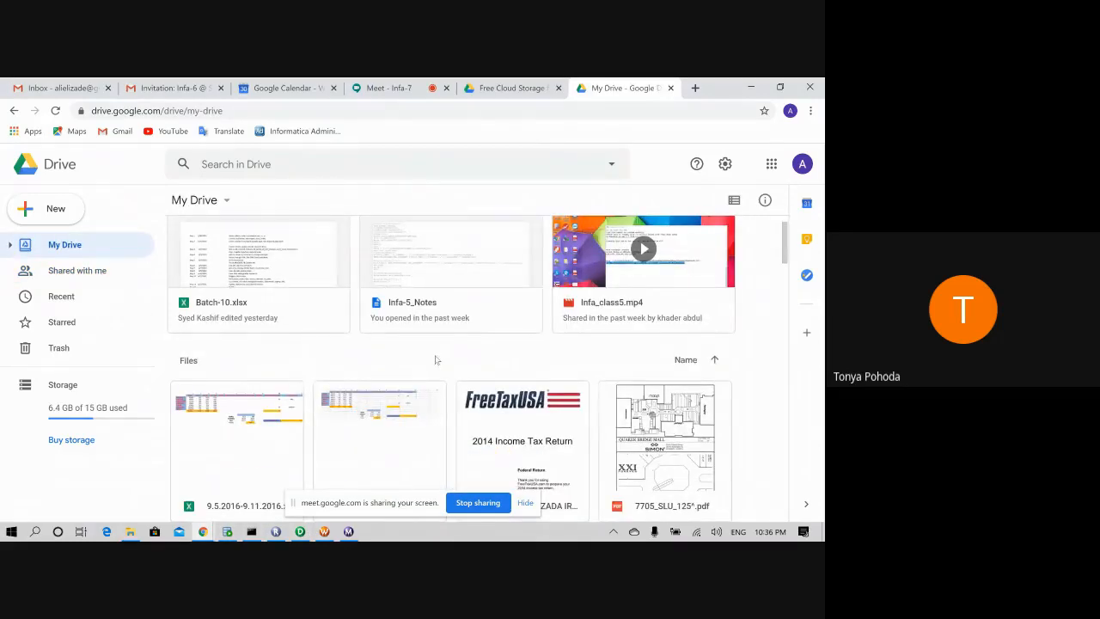
{"action": "scroll", "coordinate": [432, 360], "scroll_direction": "down", "scroll_amount": 1}
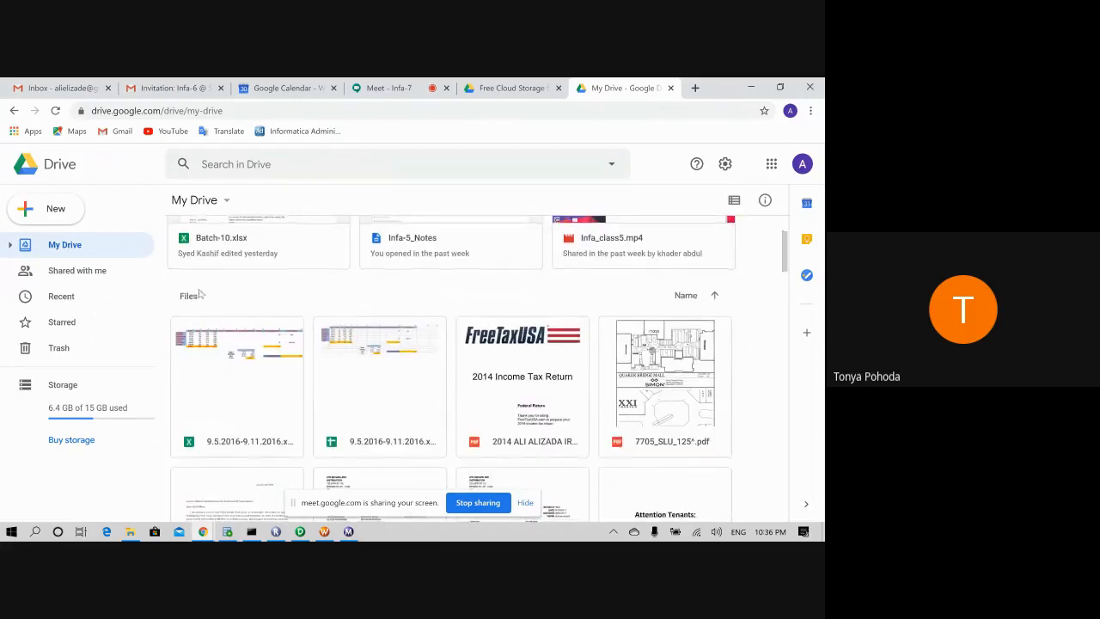
{"action": "left_click", "coordinate": [79, 271]}
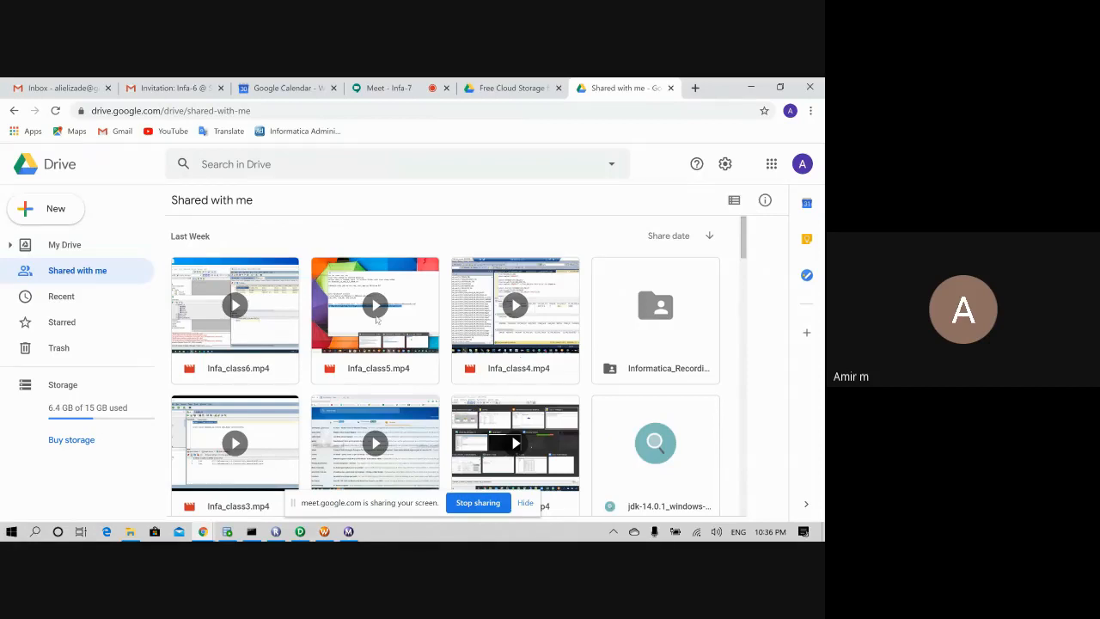
{"action": "scroll", "coordinate": [291, 268], "scroll_direction": "down", "scroll_amount": 1}
{"action": "scroll", "coordinate": [315, 358], "scroll_direction": "down", "scroll_amount": 3}
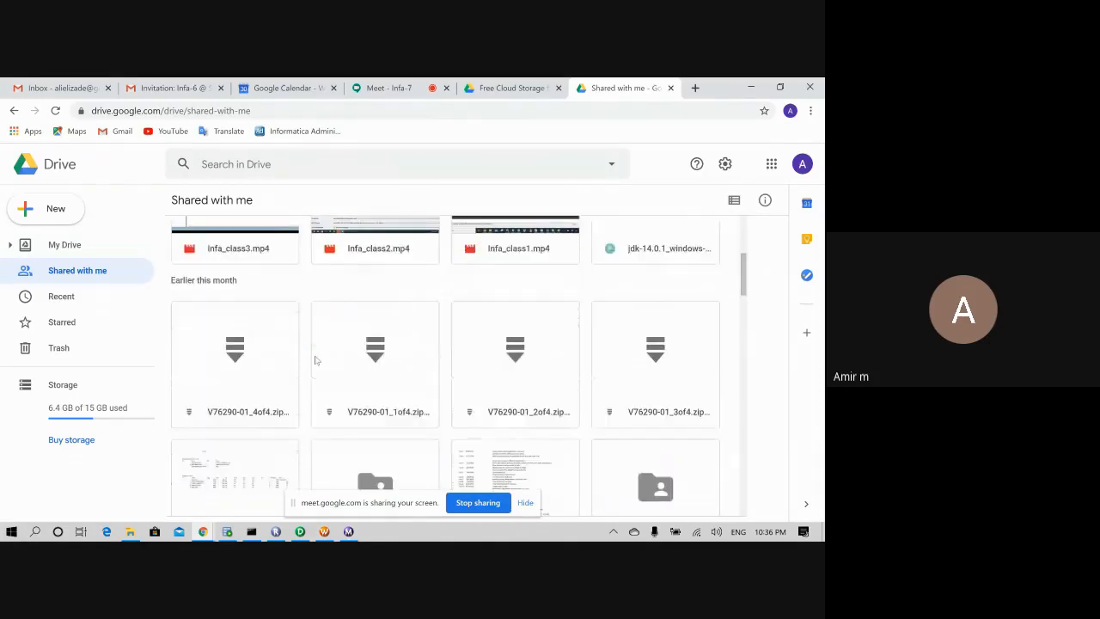
{"action": "scroll", "coordinate": [336, 363], "scroll_direction": "up", "scroll_amount": 1}
{"action": "scroll", "coordinate": [339, 365], "scroll_direction": "down", "scroll_amount": 3}
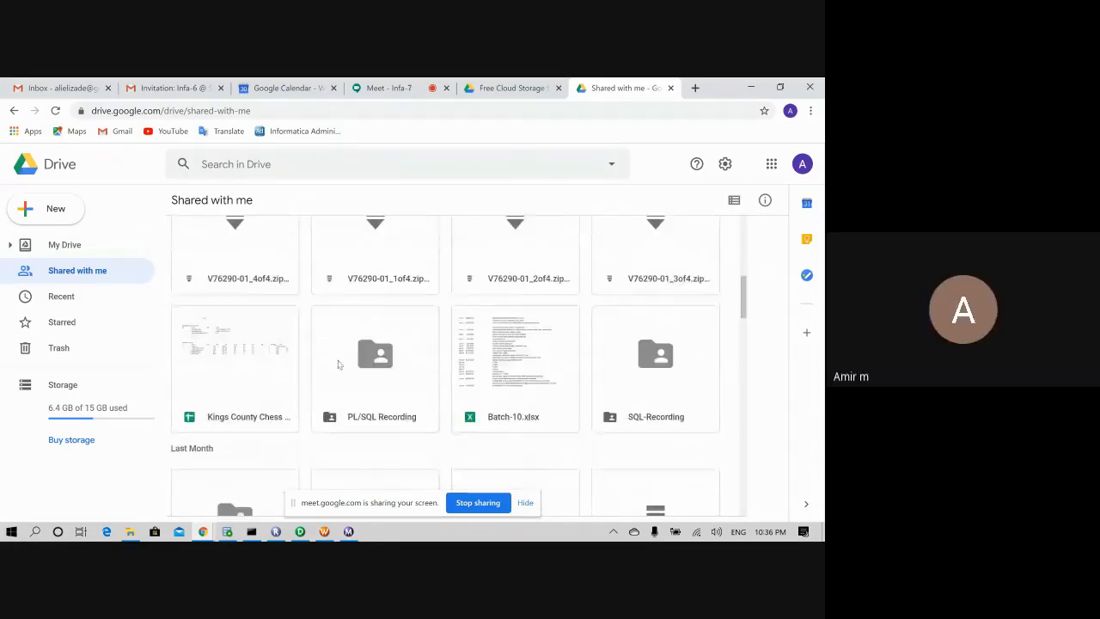
{"action": "scroll", "coordinate": [300, 392], "scroll_direction": "down", "scroll_amount": 2}
{"action": "scroll", "coordinate": [301, 392], "scroll_direction": "down", "scroll_amount": 3}
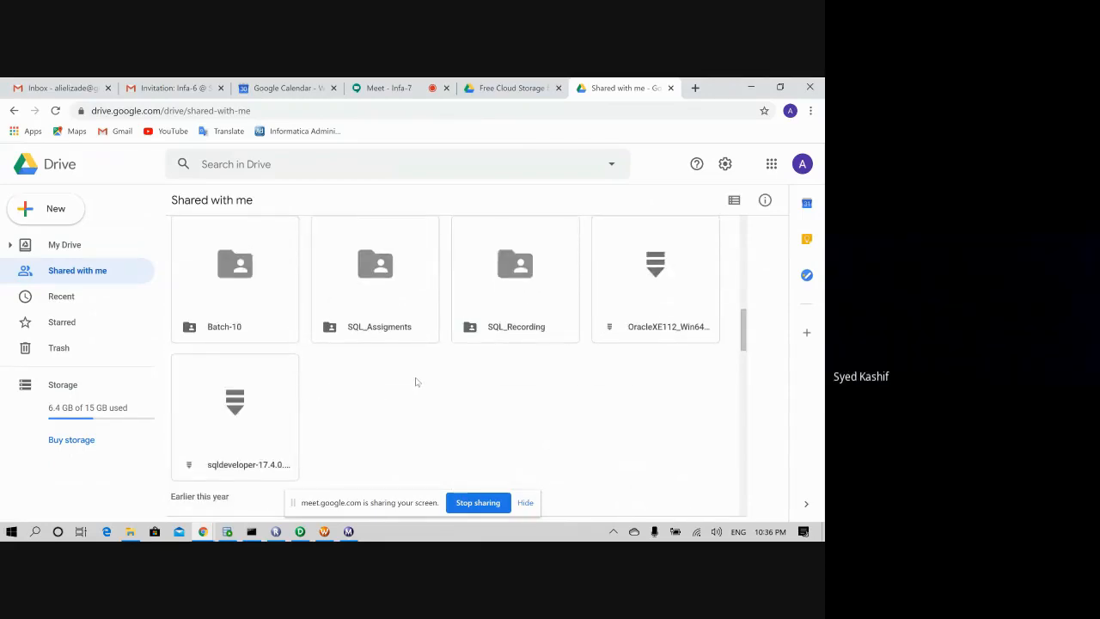
{"action": "scroll", "coordinate": [369, 410], "scroll_direction": "up", "scroll_amount": 2}
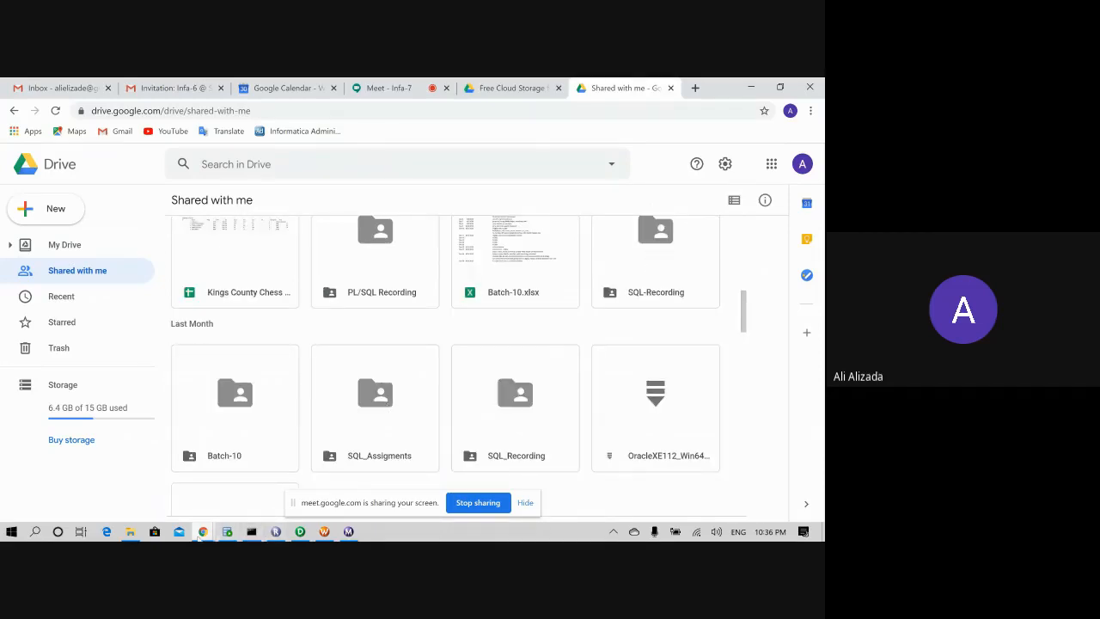
{"action": "mouse_move", "coordinate": [203, 531]}
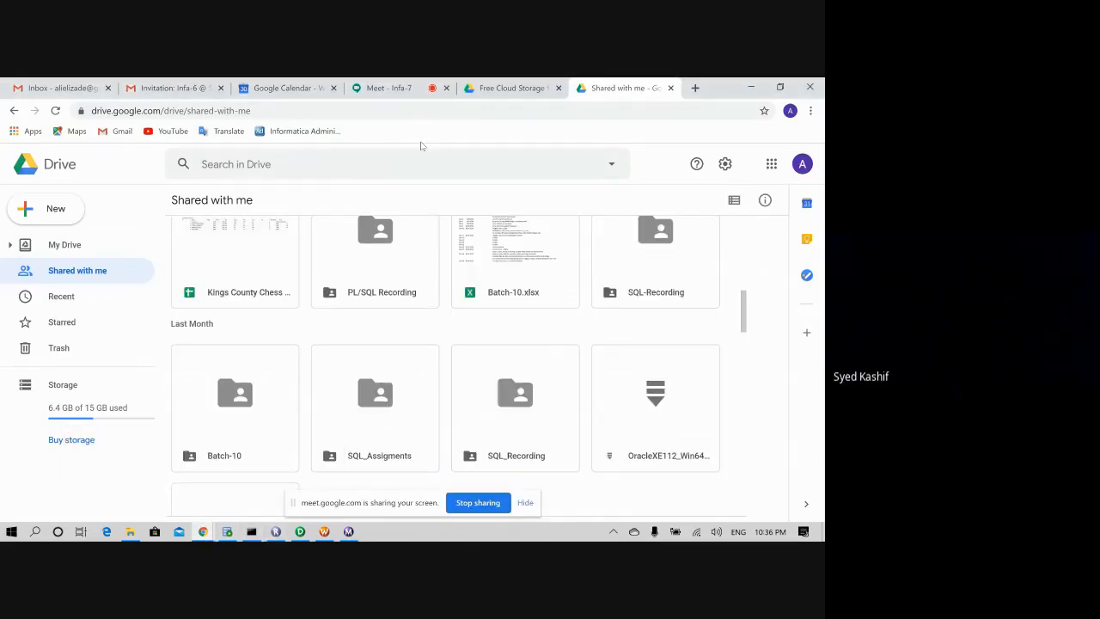
{"action": "left_click", "coordinate": [404, 85]}
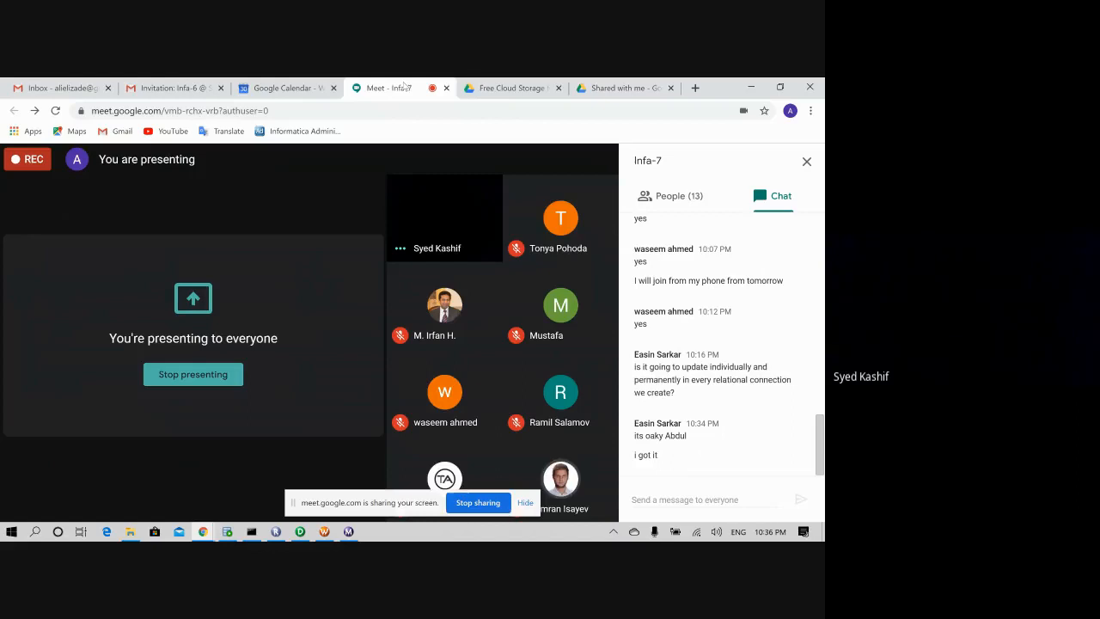
{"action": "left_click", "coordinate": [616, 87]}
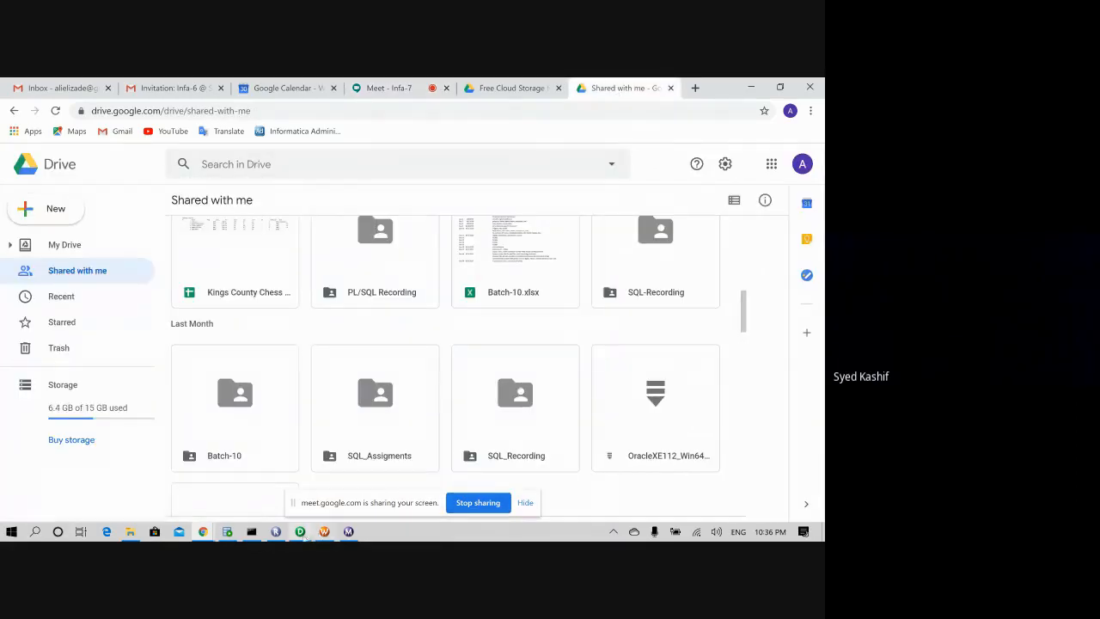
{"action": "left_click", "coordinate": [507, 87]}
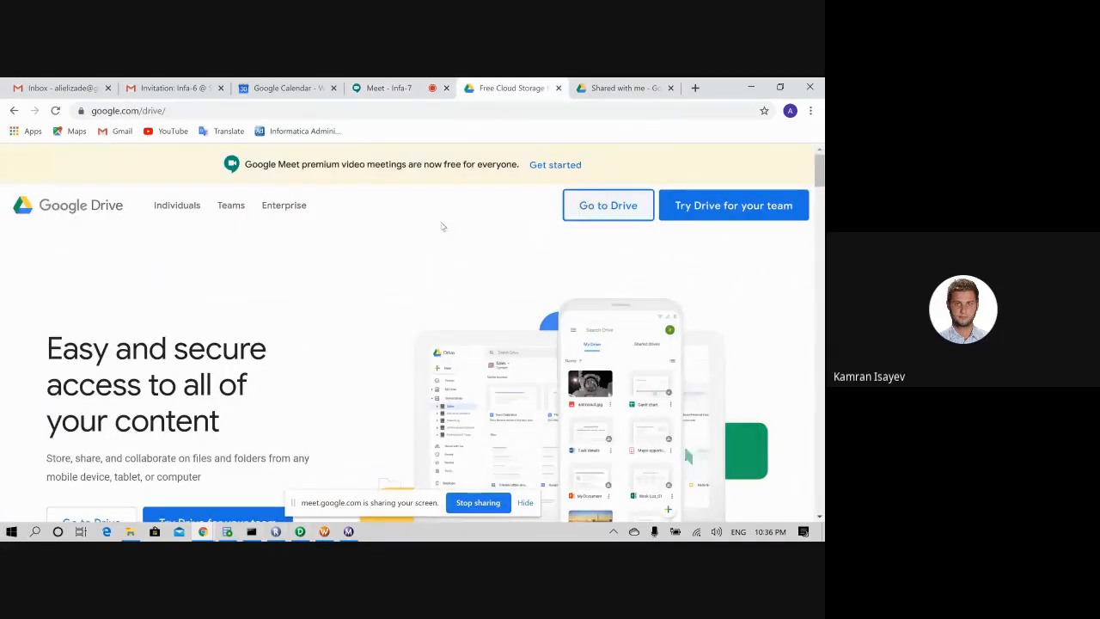
{"action": "left_click", "coordinate": [651, 84]}
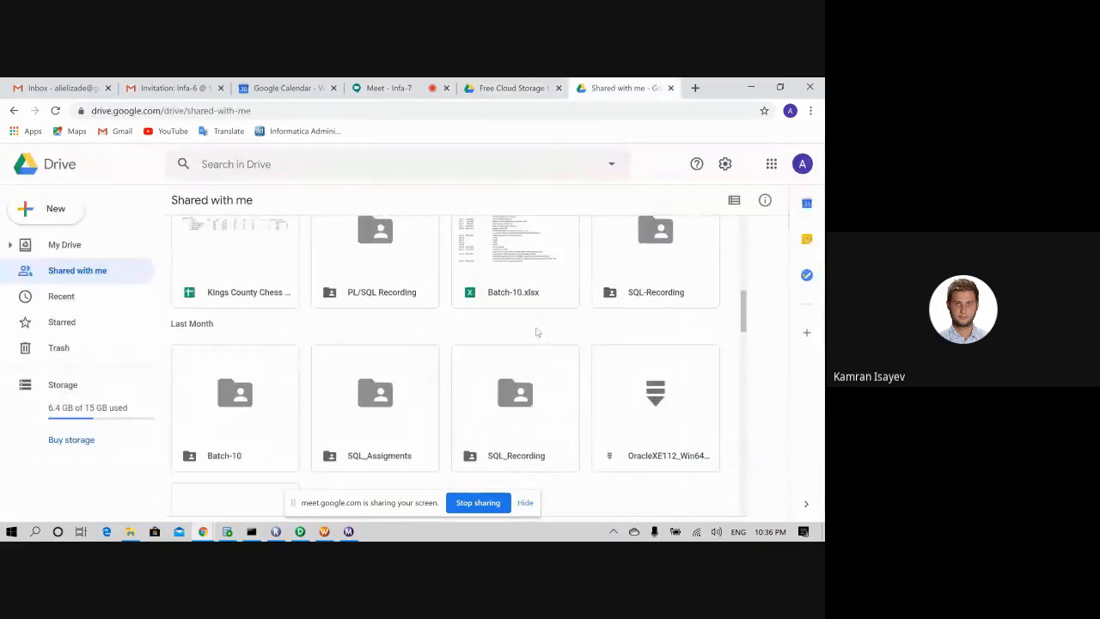
{"action": "scroll", "coordinate": [538, 336], "scroll_direction": "up", "scroll_amount": 1}
{"action": "scroll", "coordinate": [684, 344], "scroll_direction": "up", "scroll_amount": 6}
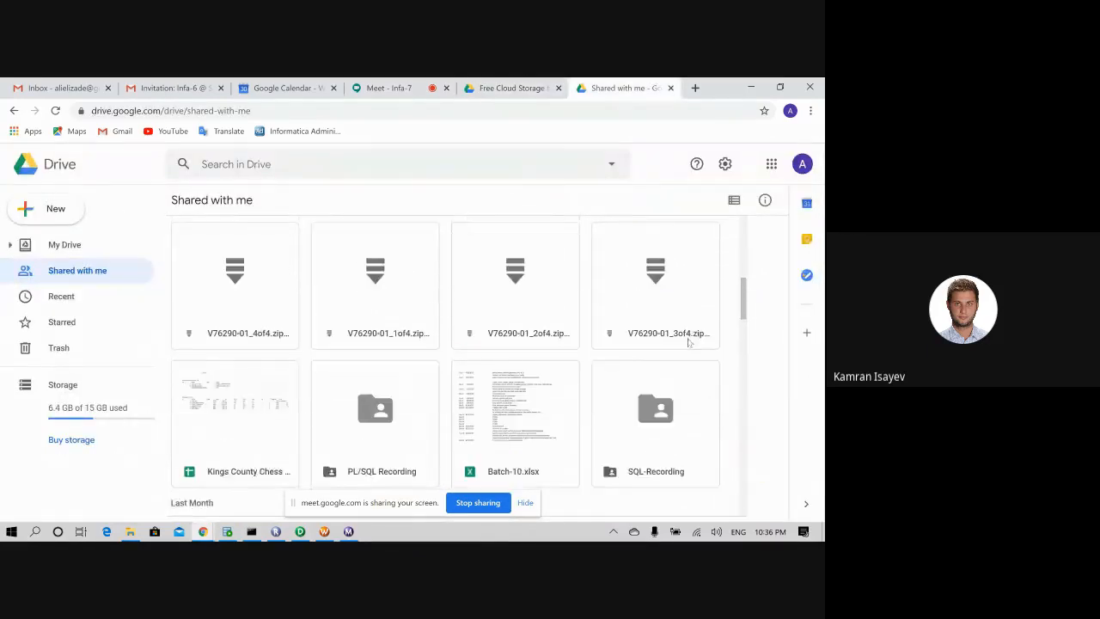
{"action": "scroll", "coordinate": [681, 355], "scroll_direction": "up", "scroll_amount": 1}
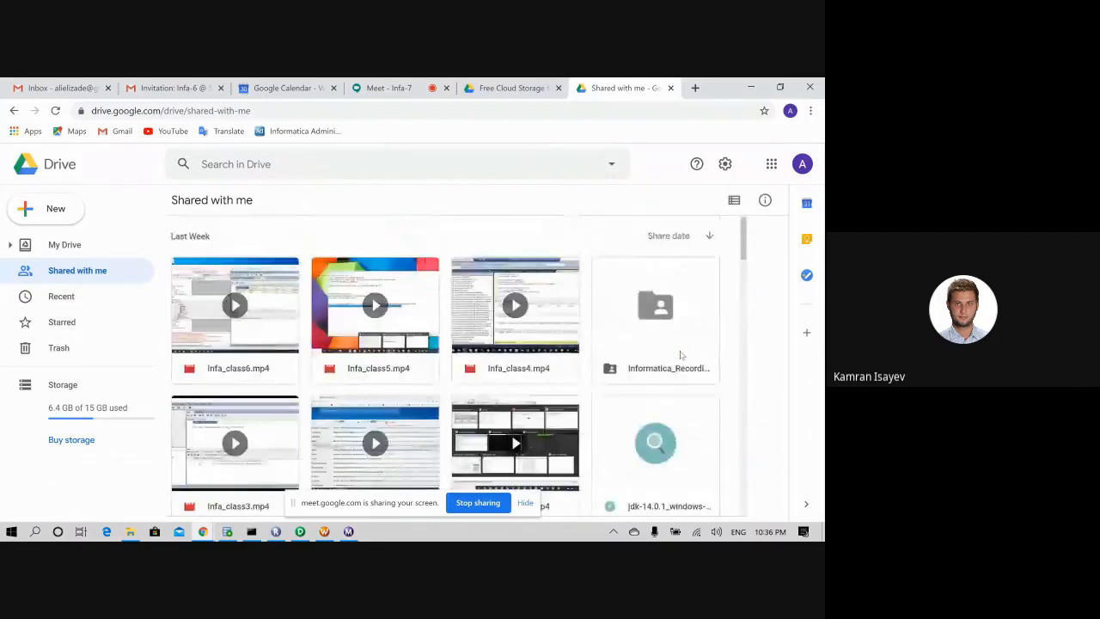
{"action": "left_click", "coordinate": [679, 334]}
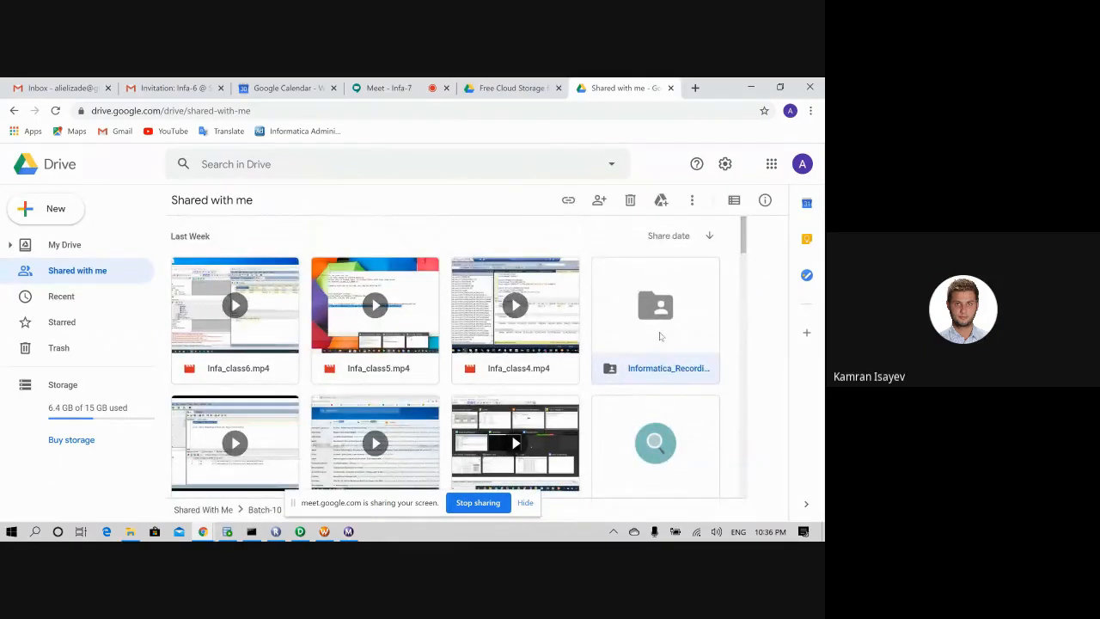
{"action": "double_click", "coordinate": [660, 336]}
{"action": "scroll", "coordinate": [418, 359], "scroll_direction": "down", "scroll_amount": 1}
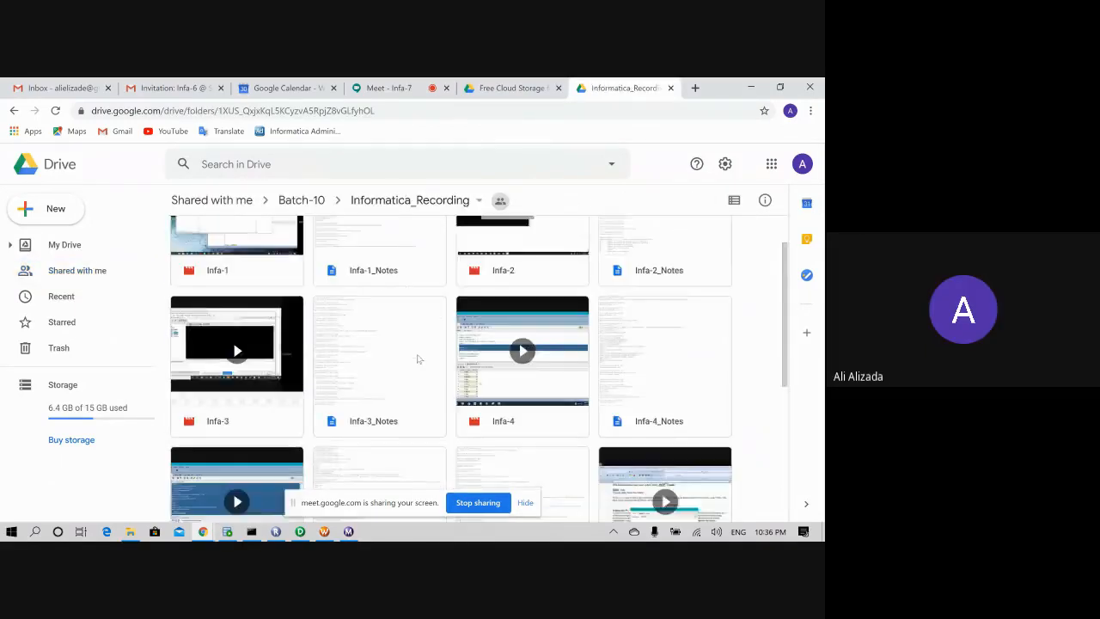
{"action": "scroll", "coordinate": [418, 359], "scroll_direction": "down", "scroll_amount": 3}
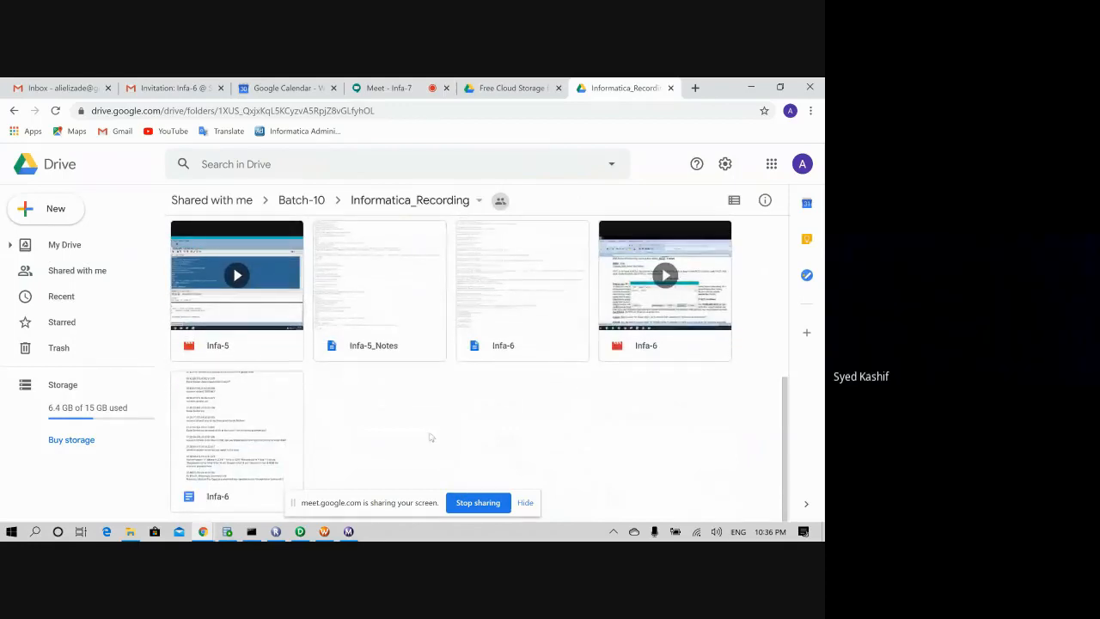
{"action": "left_click", "coordinate": [301, 200]}
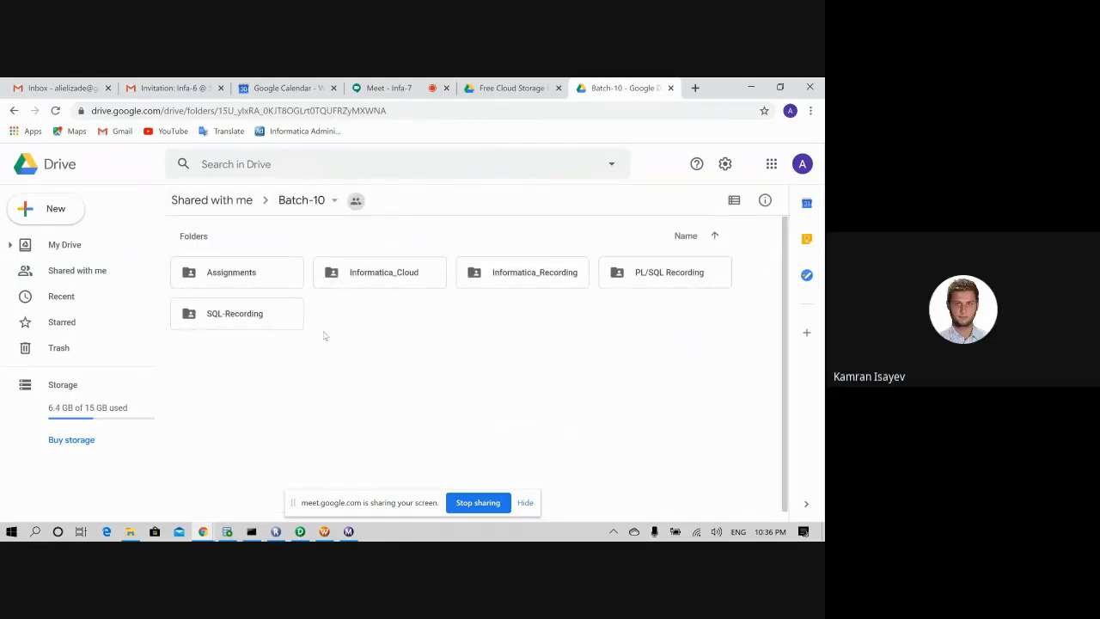
{"action": "double_click", "coordinate": [255, 274]}
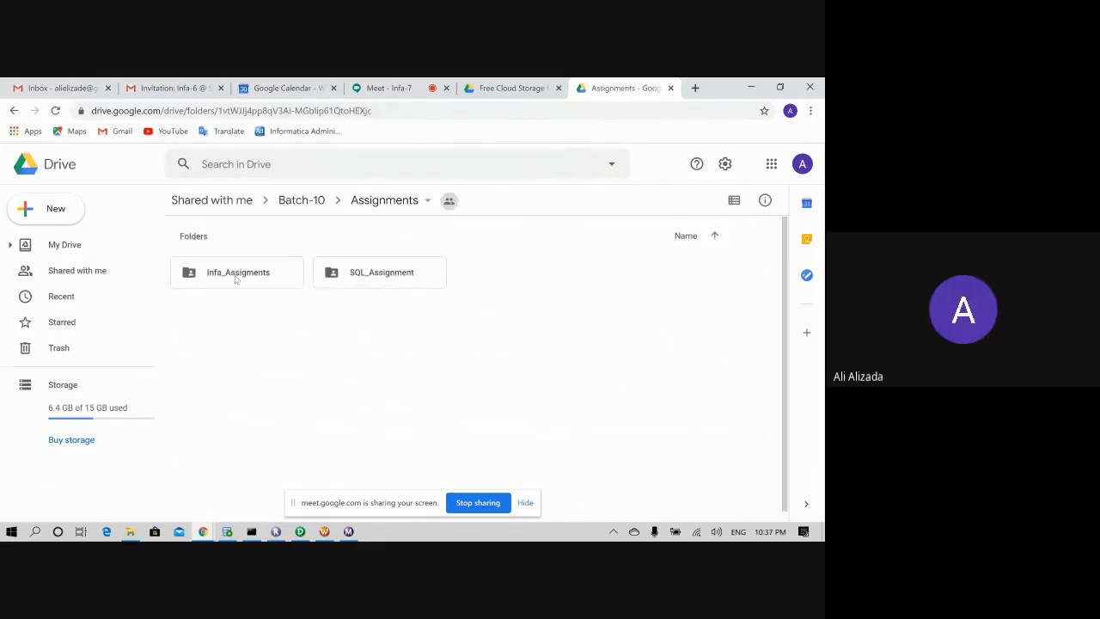
{"action": "double_click", "coordinate": [235, 273]}
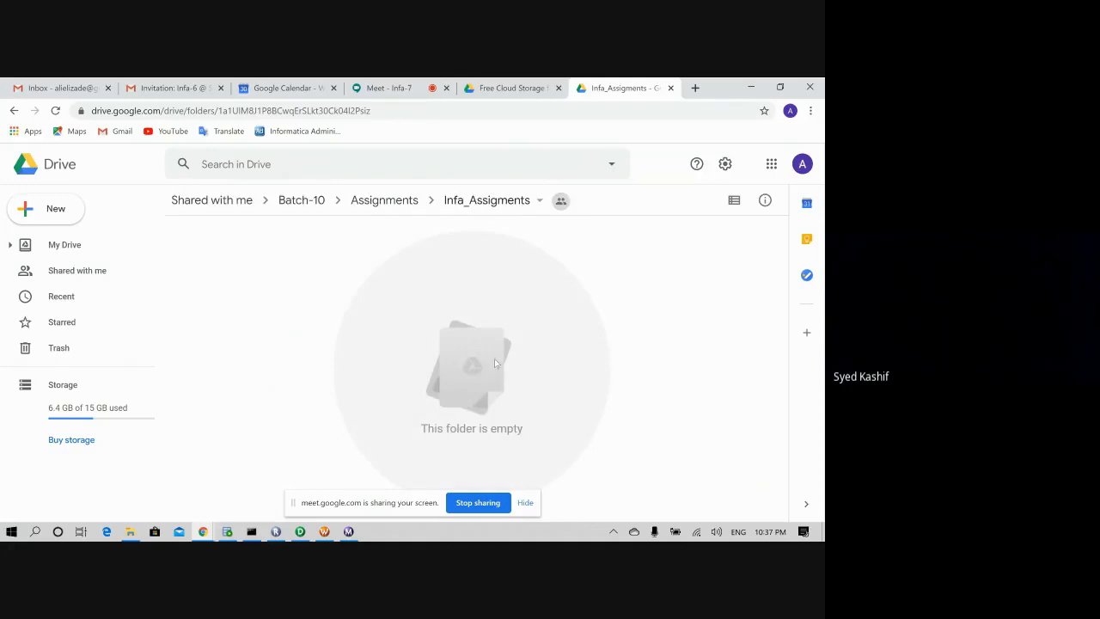
{"action": "left_click", "coordinate": [384, 200]}
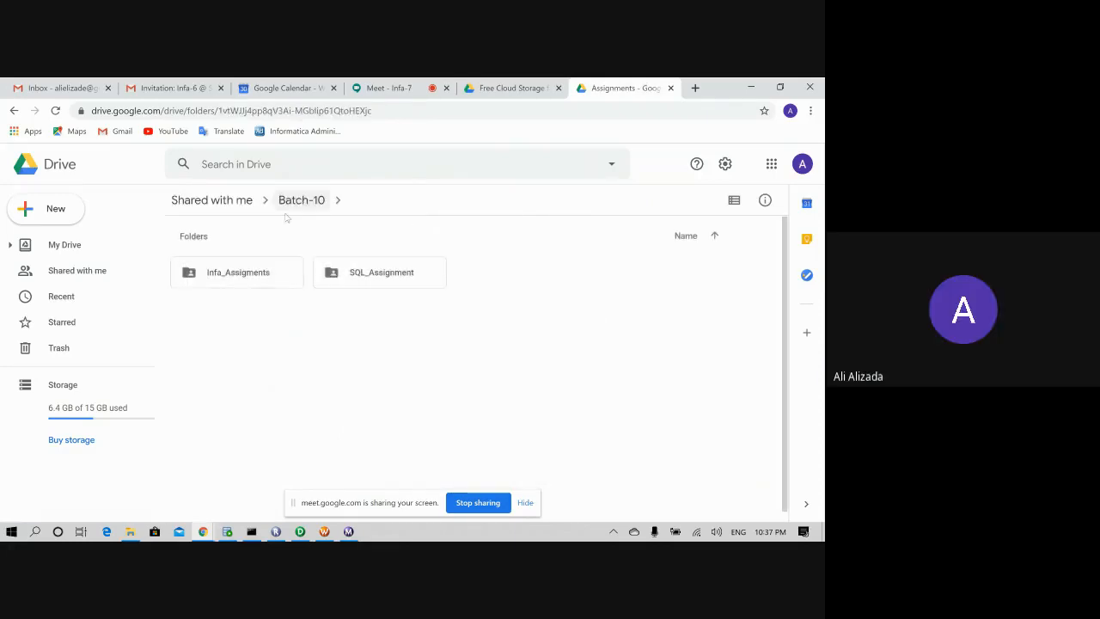
{"action": "left_click", "coordinate": [211, 202]}
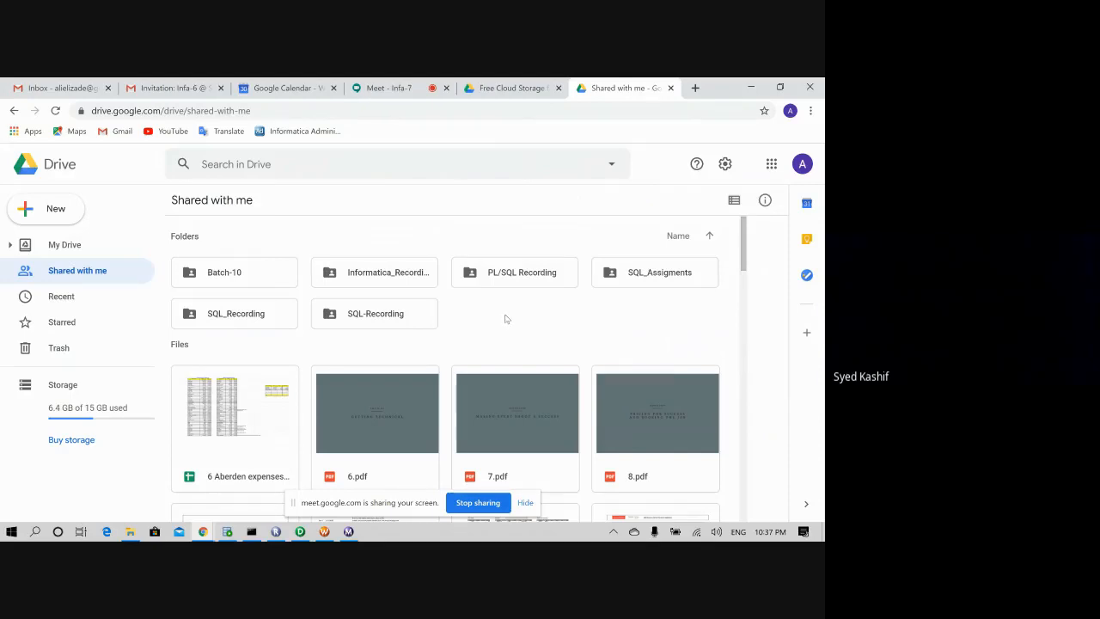
- Reload the Gmail inbox and the Shared with me page, then select the Informatica folder
{"action": "scroll", "coordinate": [506, 319], "scroll_direction": "down", "scroll_amount": 3}
{"action": "scroll", "coordinate": [506, 318], "scroll_direction": "up", "scroll_amount": 3}
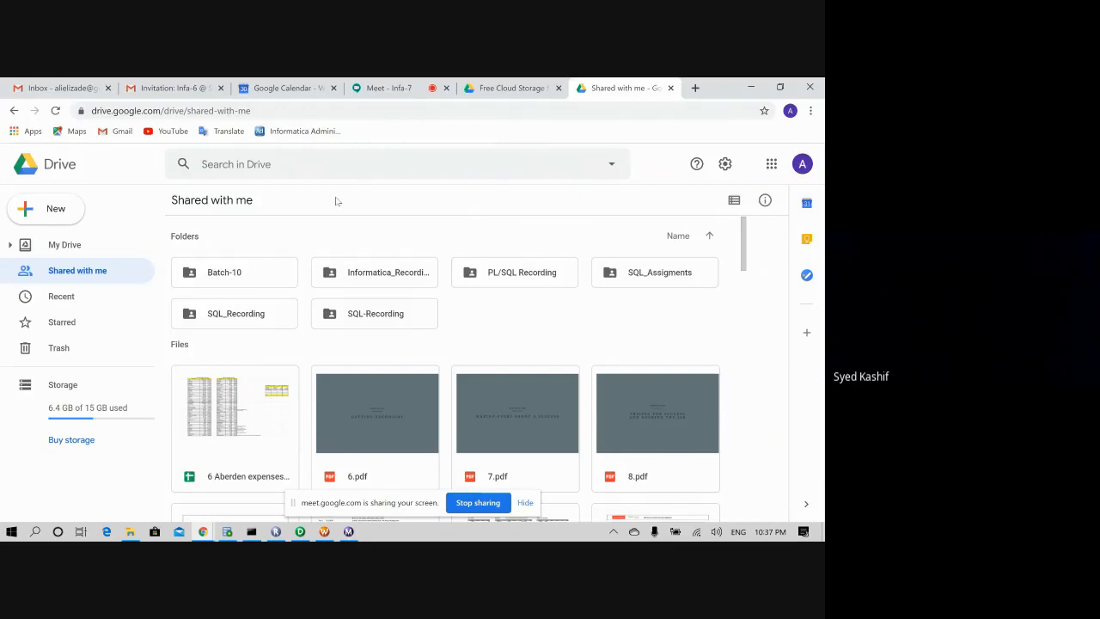
{"action": "left_click", "coordinate": [86, 88]}
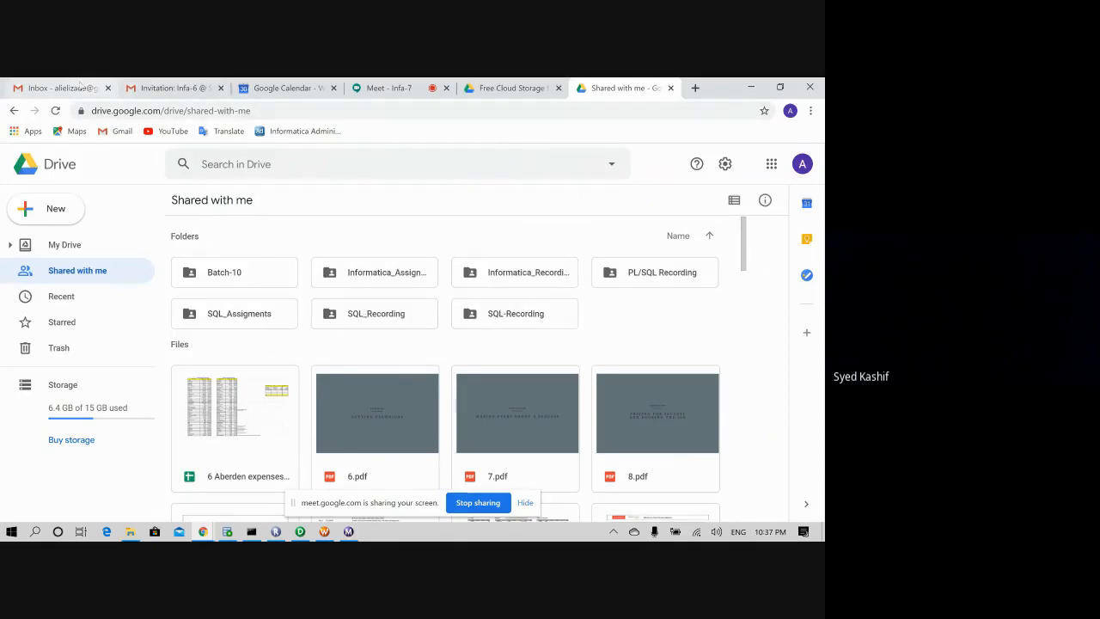
{"action": "left_click", "coordinate": [57, 112]}
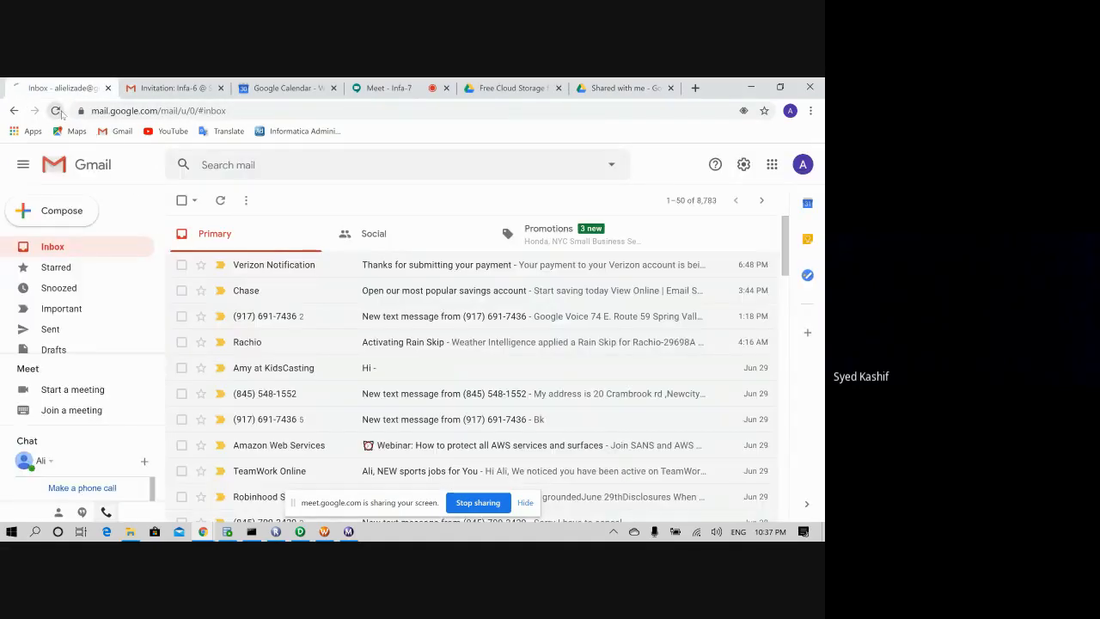
{"action": "left_click", "coordinate": [619, 87]}
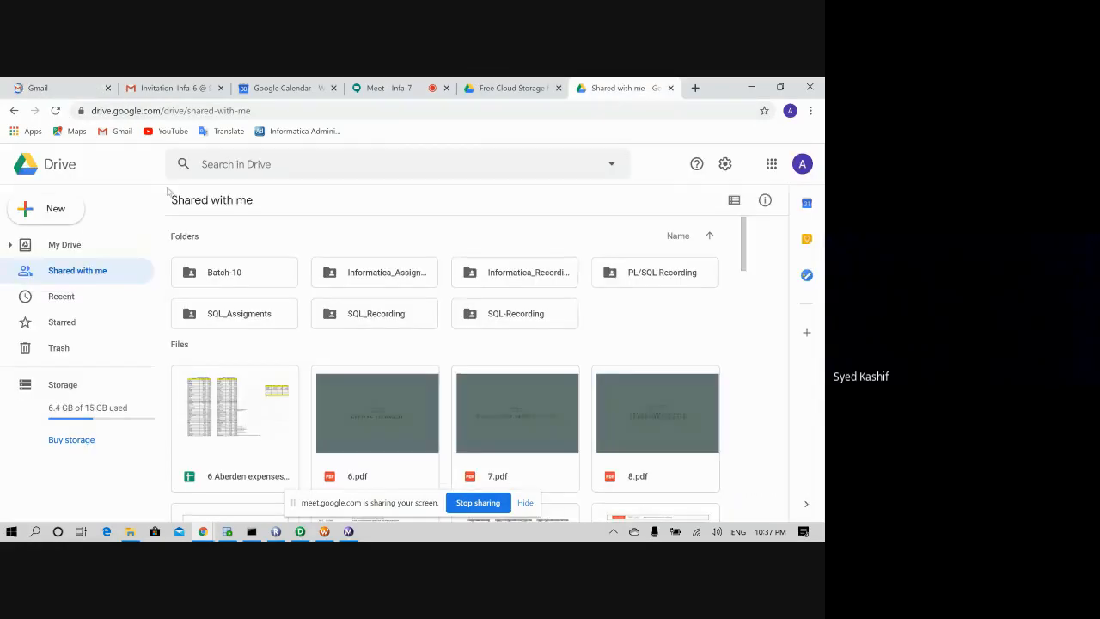
{"action": "left_click", "coordinate": [55, 111]}
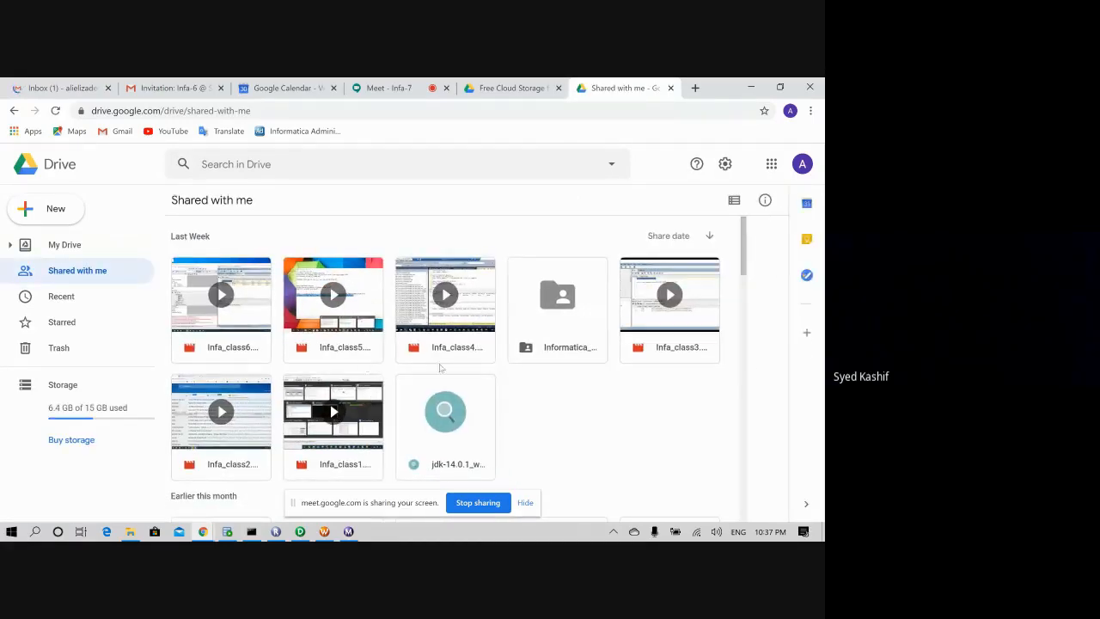
{"action": "left_click", "coordinate": [568, 324]}
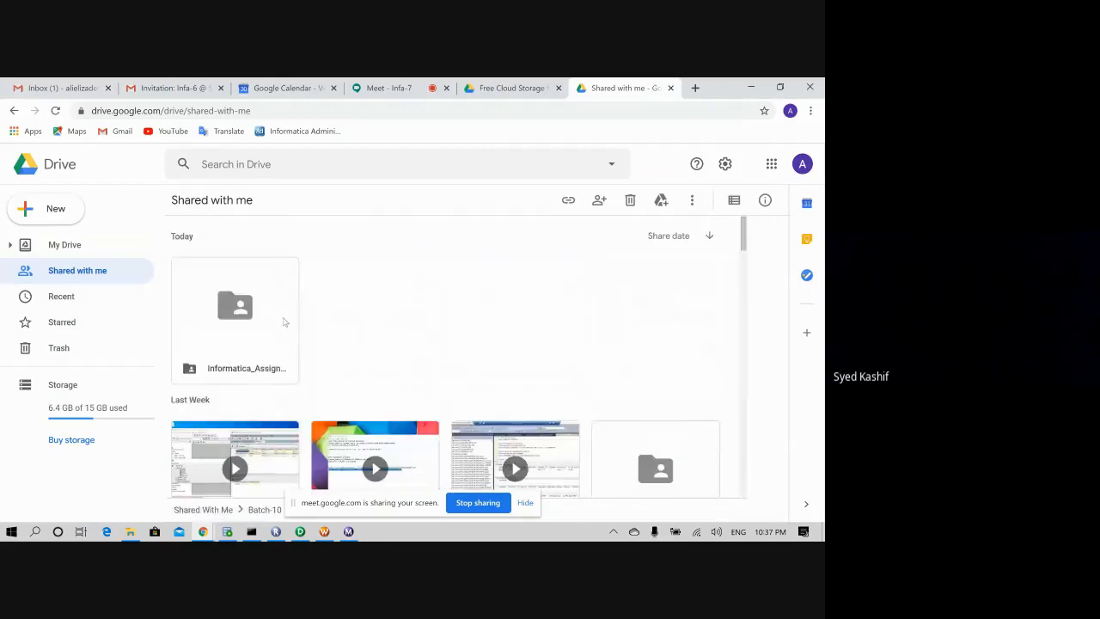
- Open Informatica_Assignments, go back, reopen it, and return to the Shared with me list
{"action": "double_click", "coordinate": [245, 327]}
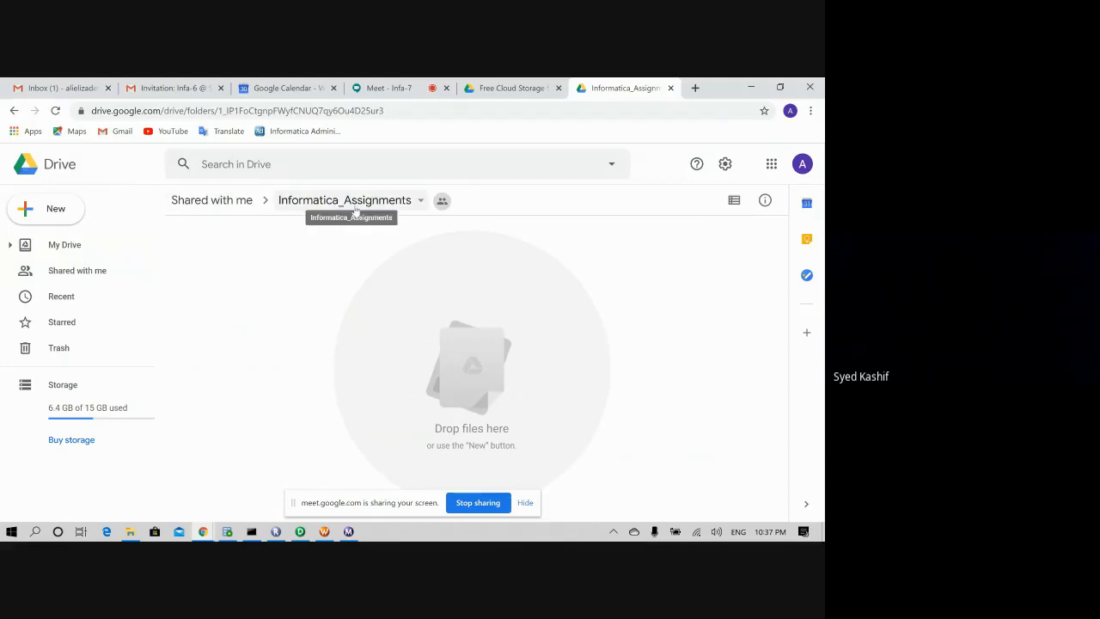
{"action": "left_click", "coordinate": [232, 200]}
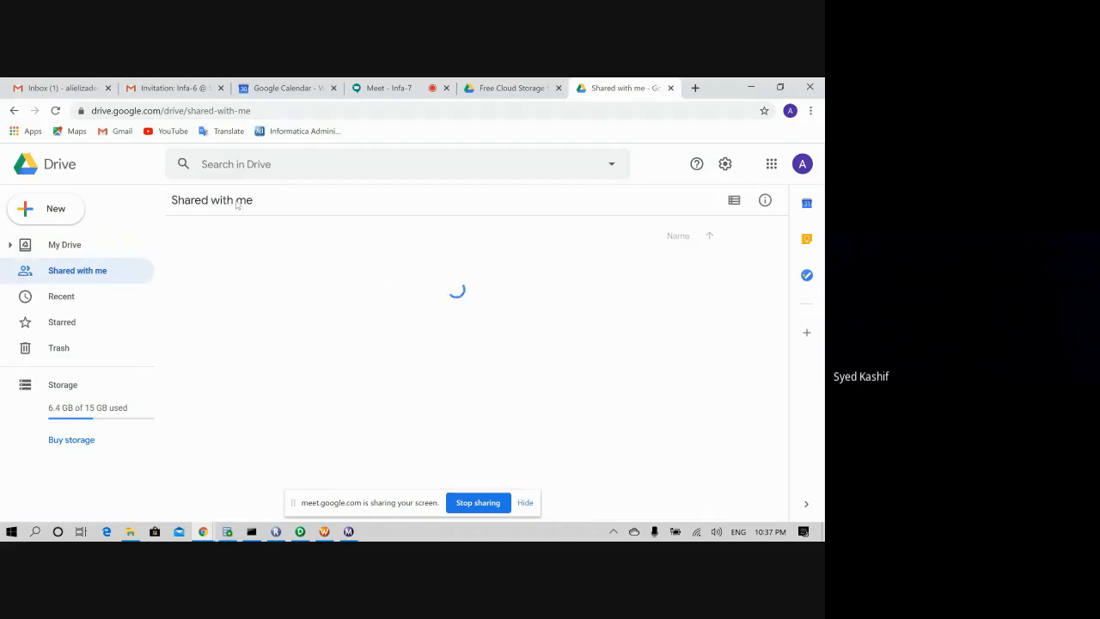
{"action": "double_click", "coordinate": [402, 279]}
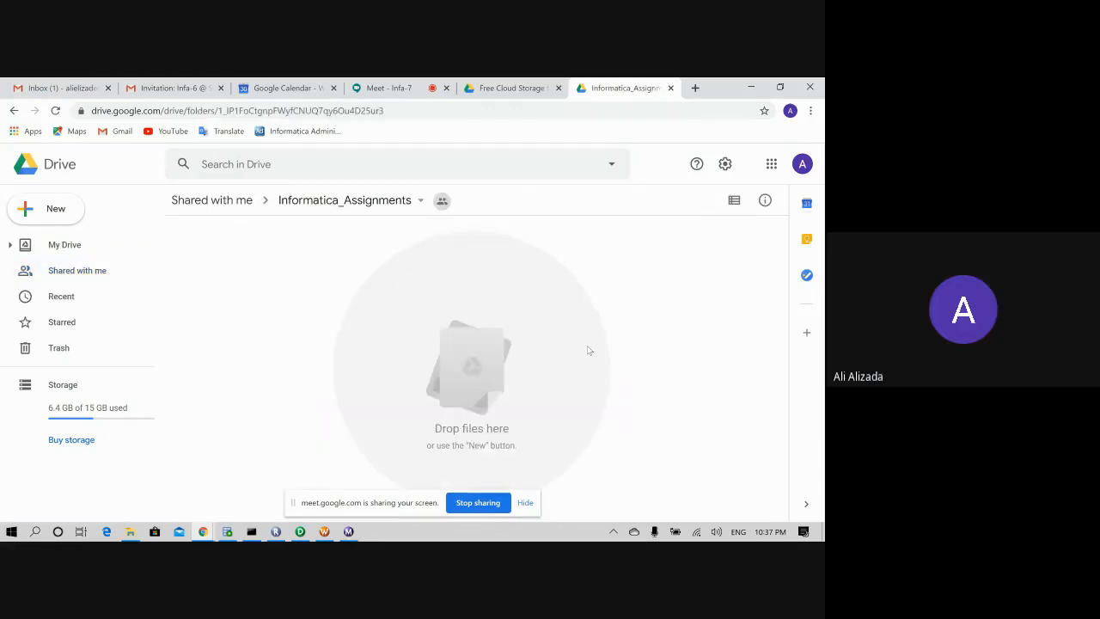
{"action": "left_click", "coordinate": [110, 271]}
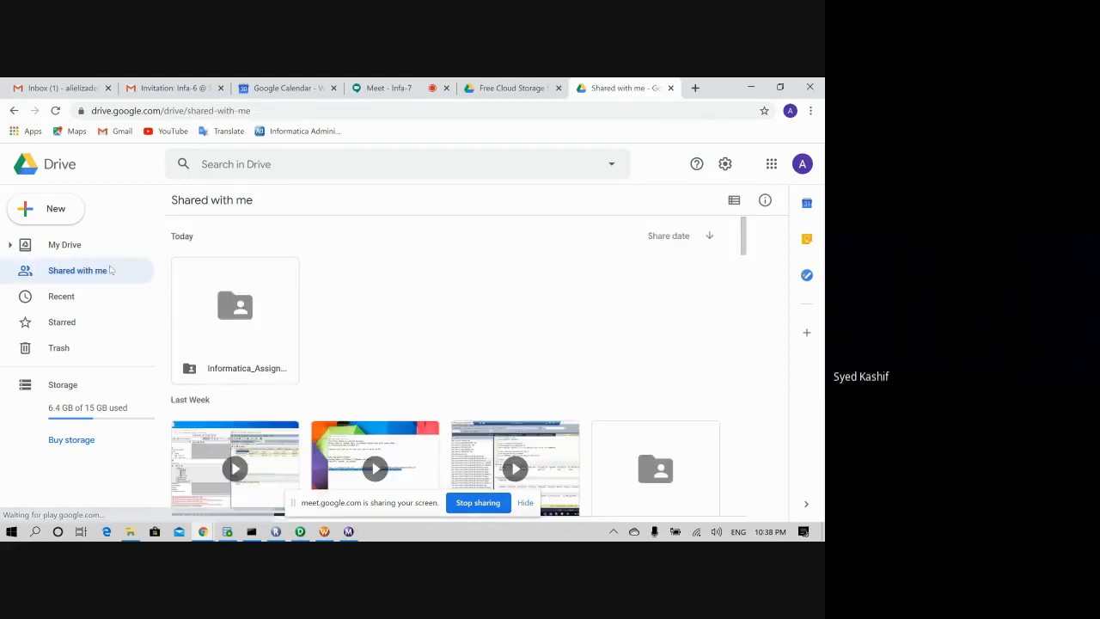
{"action": "scroll", "coordinate": [427, 296], "scroll_direction": "down", "scroll_amount": 2}
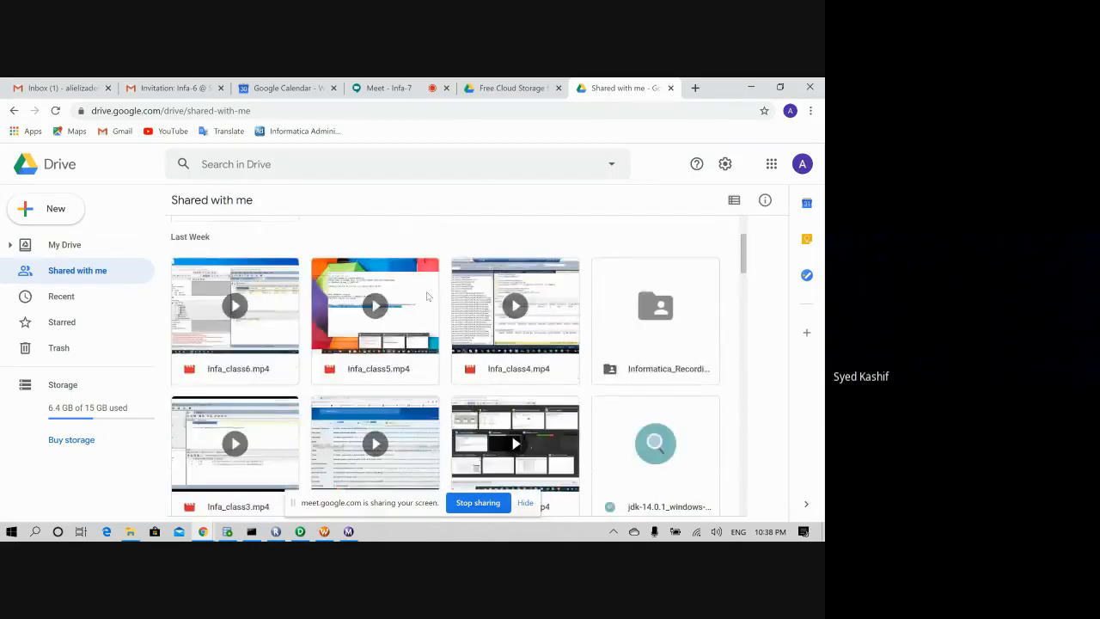
{"action": "scroll", "coordinate": [427, 296], "scroll_direction": "up", "scroll_amount": 1}
{"action": "scroll", "coordinate": [427, 297], "scroll_direction": "down", "scroll_amount": 2}
{"action": "scroll", "coordinate": [427, 296], "scroll_direction": "down", "scroll_amount": 2}
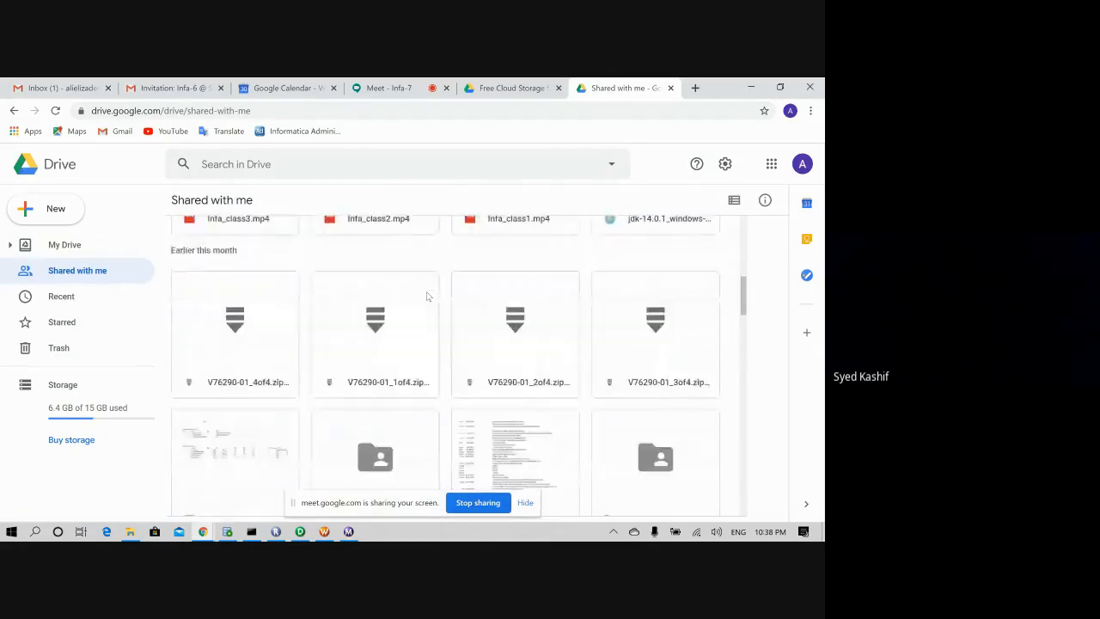
{"action": "scroll", "coordinate": [369, 303], "scroll_direction": "up", "scroll_amount": 3}
- Reopen Informatica_Assignments, reload with F5 until its files appear, and select facts_dim.txt
{"action": "left_click", "coordinate": [249, 277]}
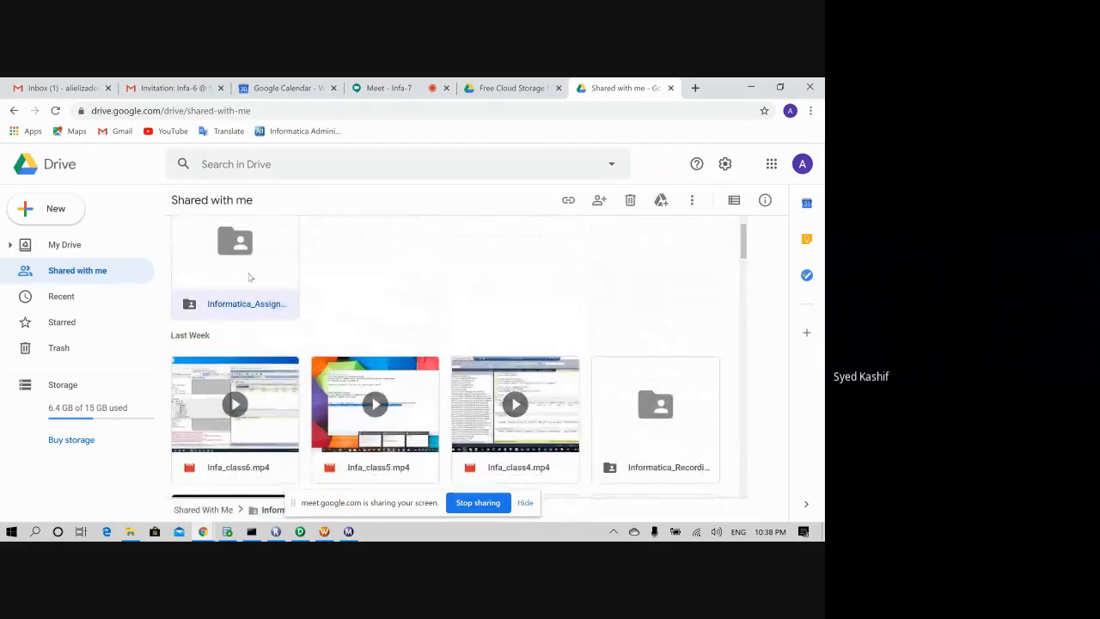
{"action": "double_click", "coordinate": [242, 288]}
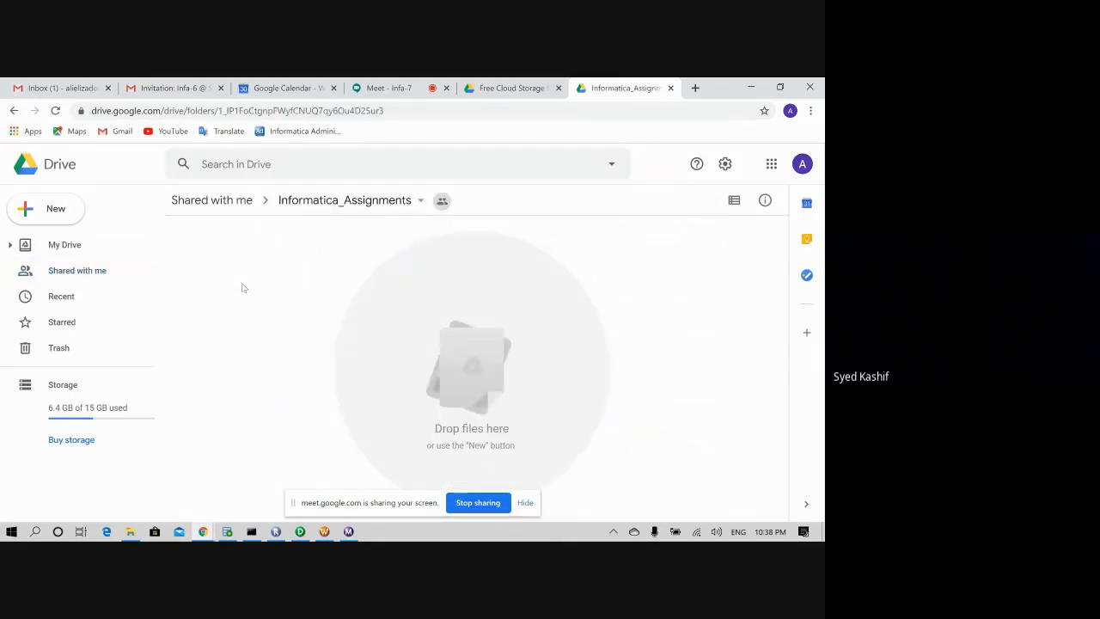
{"action": "key", "text": "F5"}
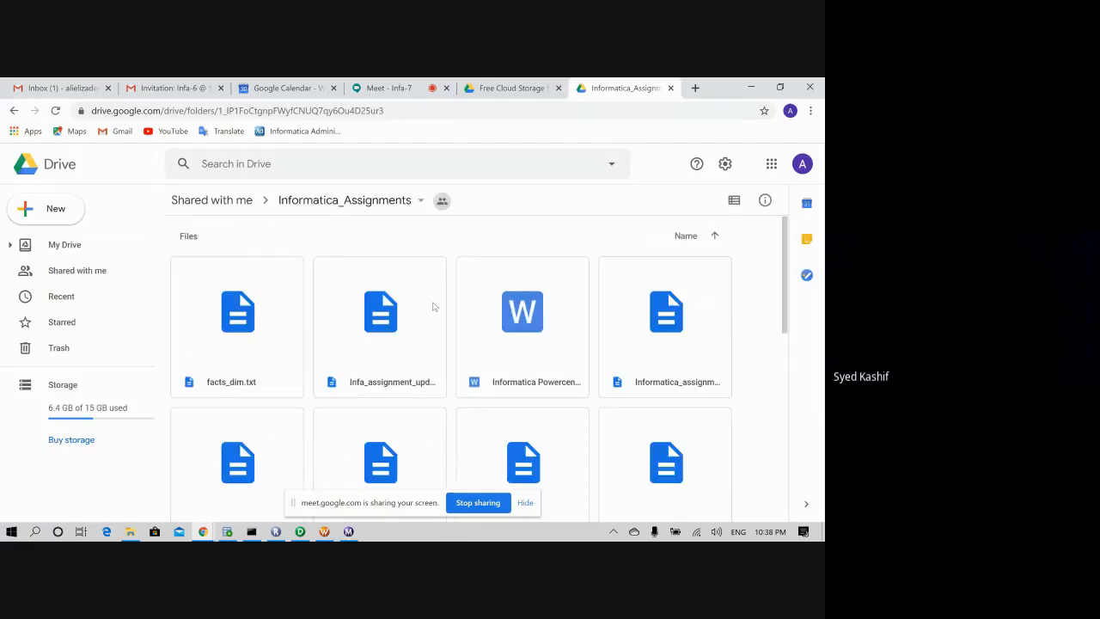
{"action": "scroll", "coordinate": [393, 328], "scroll_direction": "down", "scroll_amount": 2}
{"action": "scroll", "coordinate": [386, 325], "scroll_direction": "up", "scroll_amount": 2}
{"action": "scroll", "coordinate": [386, 325], "scroll_direction": "down", "scroll_amount": 1}
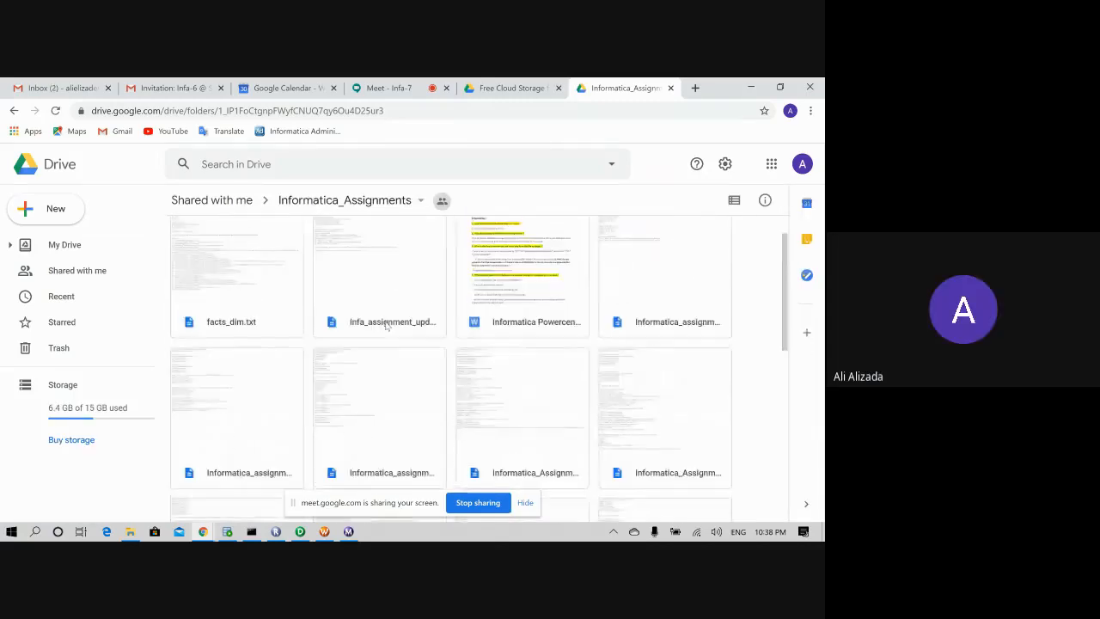
{"action": "scroll", "coordinate": [385, 326], "scroll_direction": "down", "scroll_amount": 5}
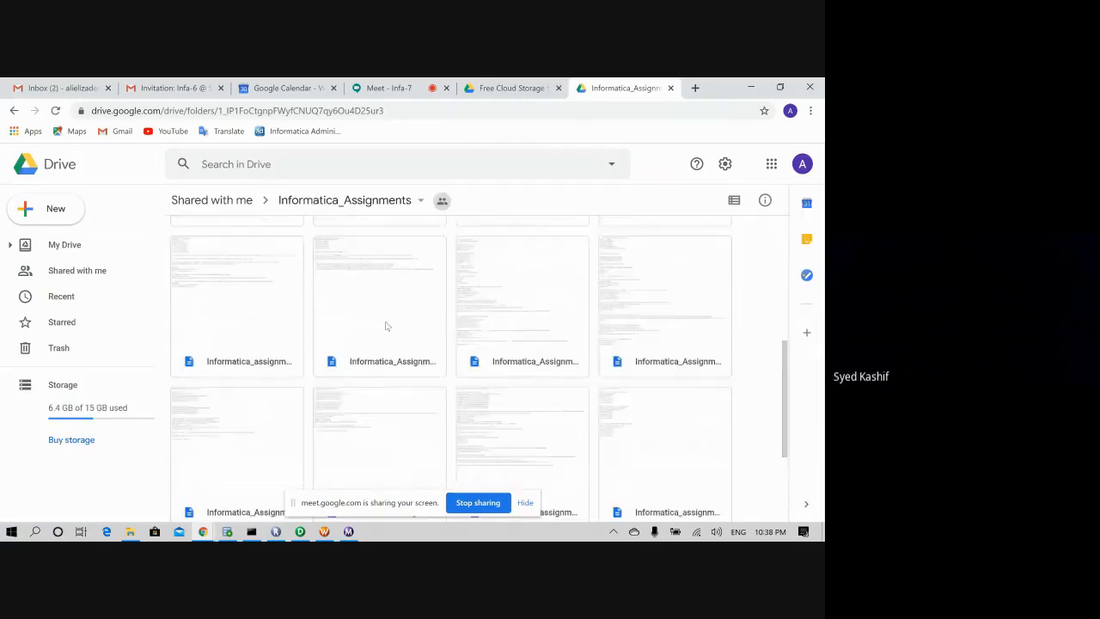
{"action": "scroll", "coordinate": [386, 325], "scroll_direction": "up", "scroll_amount": 5}
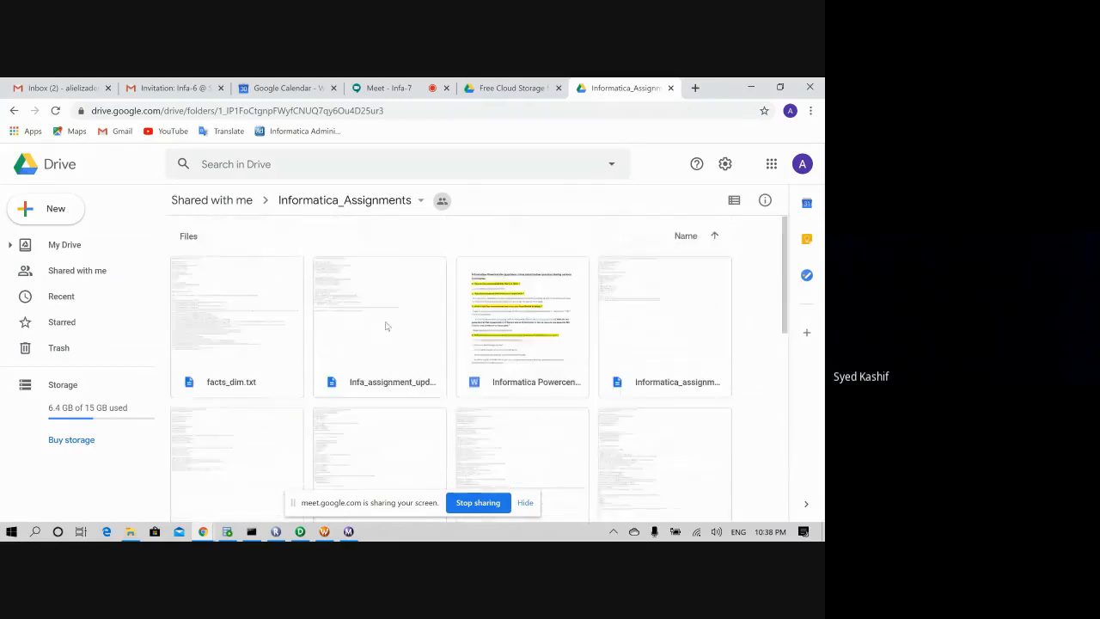
{"action": "left_click", "coordinate": [242, 331]}
- Preview Infa_assignment_upd_strat.txt and close it again
{"action": "double_click", "coordinate": [241, 329]}
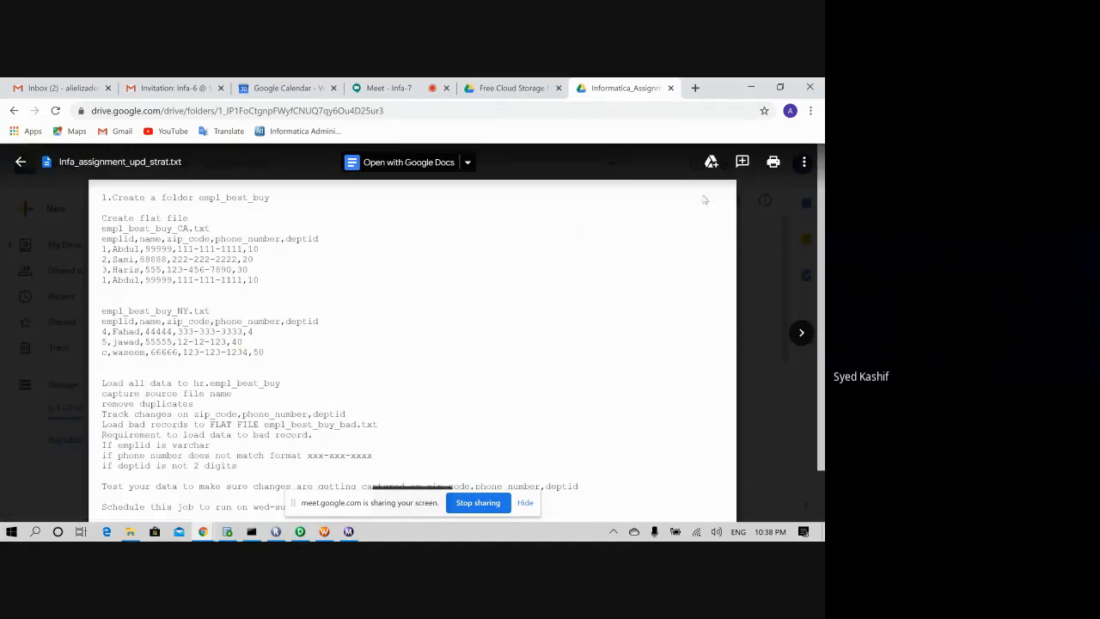
{"action": "left_click", "coordinate": [22, 163]}
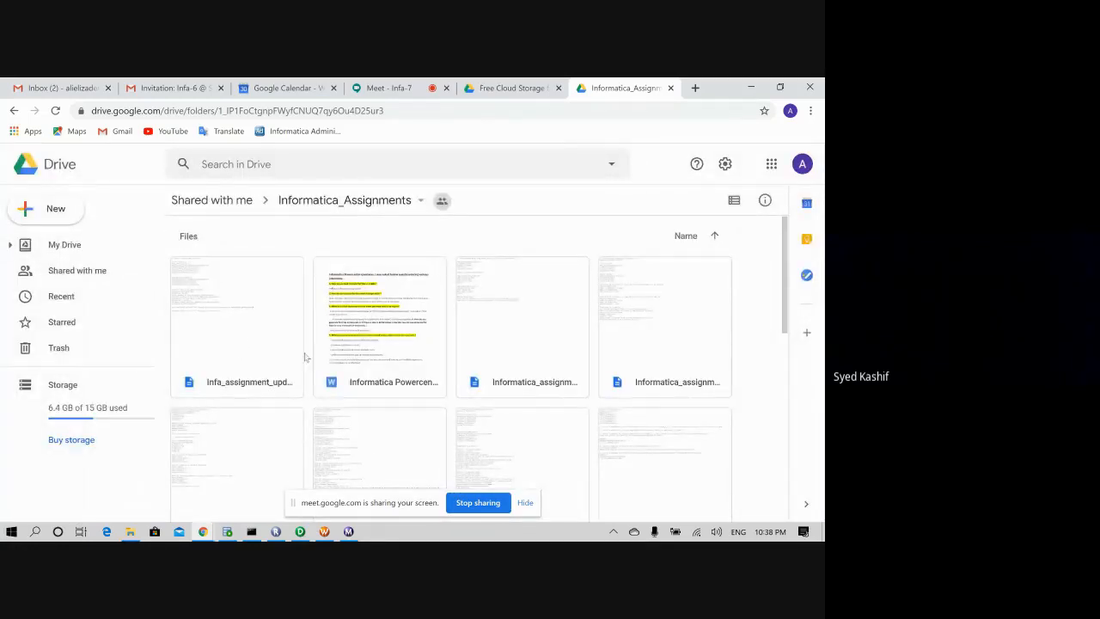
{"action": "scroll", "coordinate": [462, 355], "scroll_direction": "down", "scroll_amount": 1}
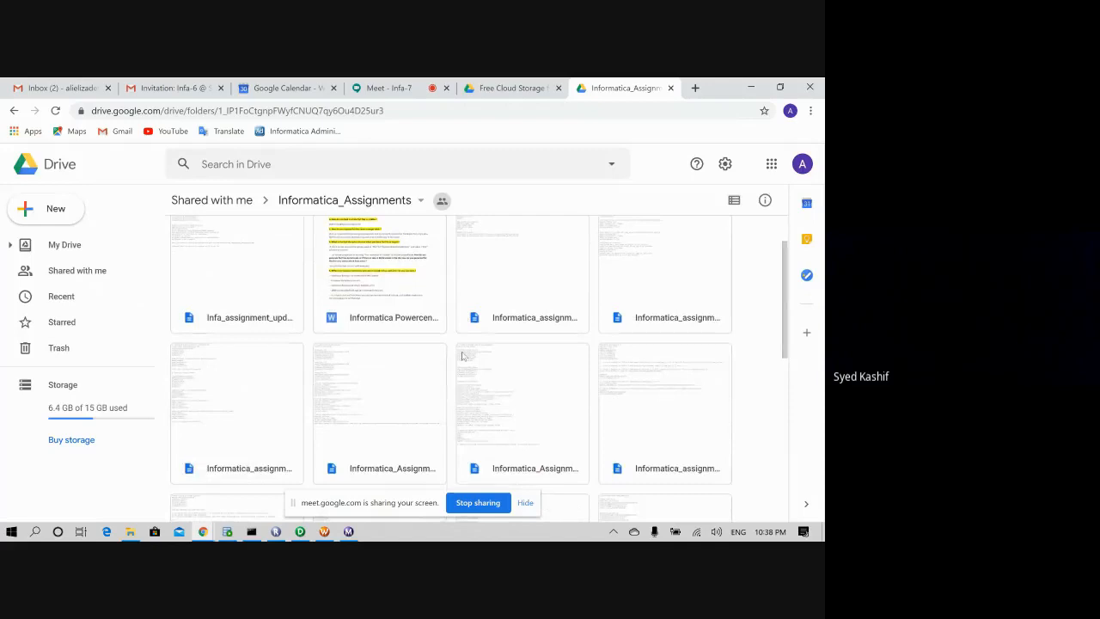
- Preview Informatica_assignment_1.txt, download it via More actions, and close the preview
{"action": "left_click", "coordinate": [541, 294]}
{"action": "double_click", "coordinate": [540, 294]}
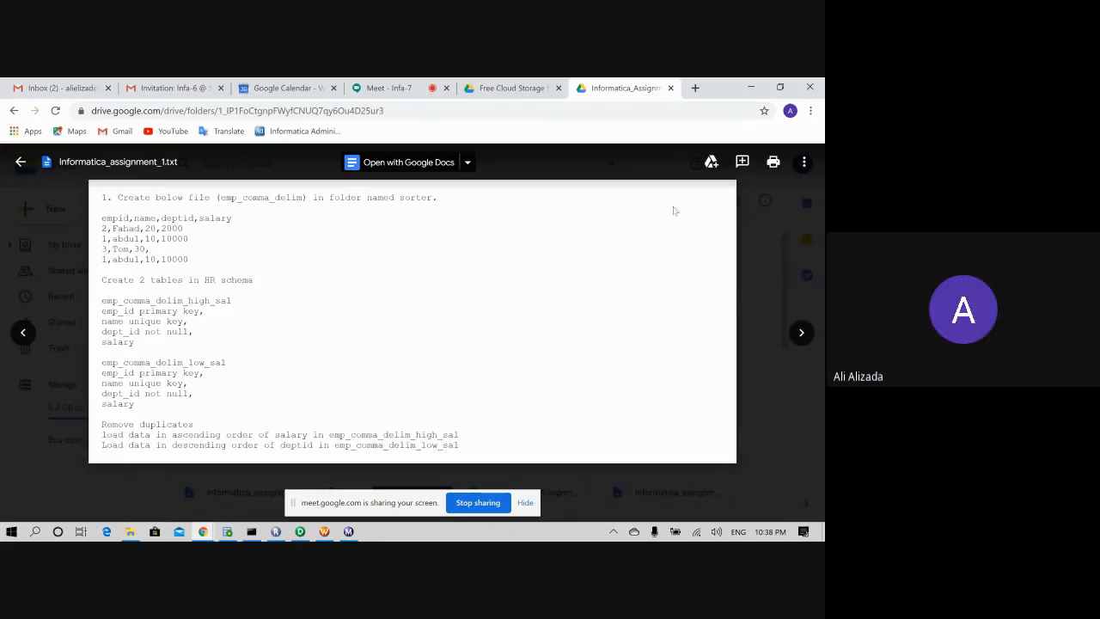
{"action": "left_click", "coordinate": [803, 161]}
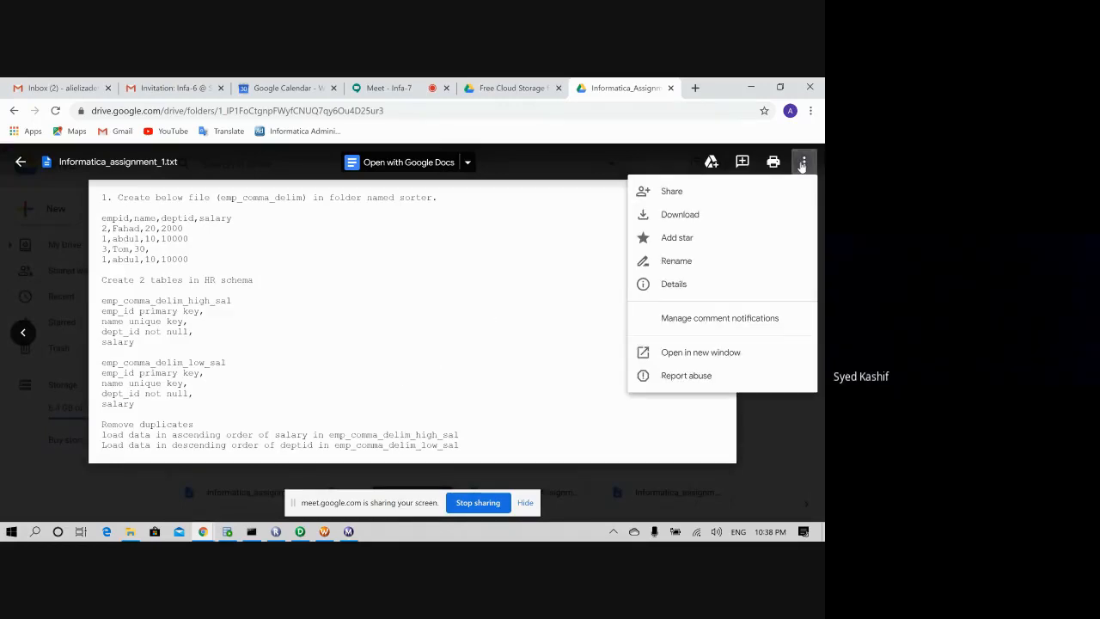
{"action": "left_click", "coordinate": [687, 221]}
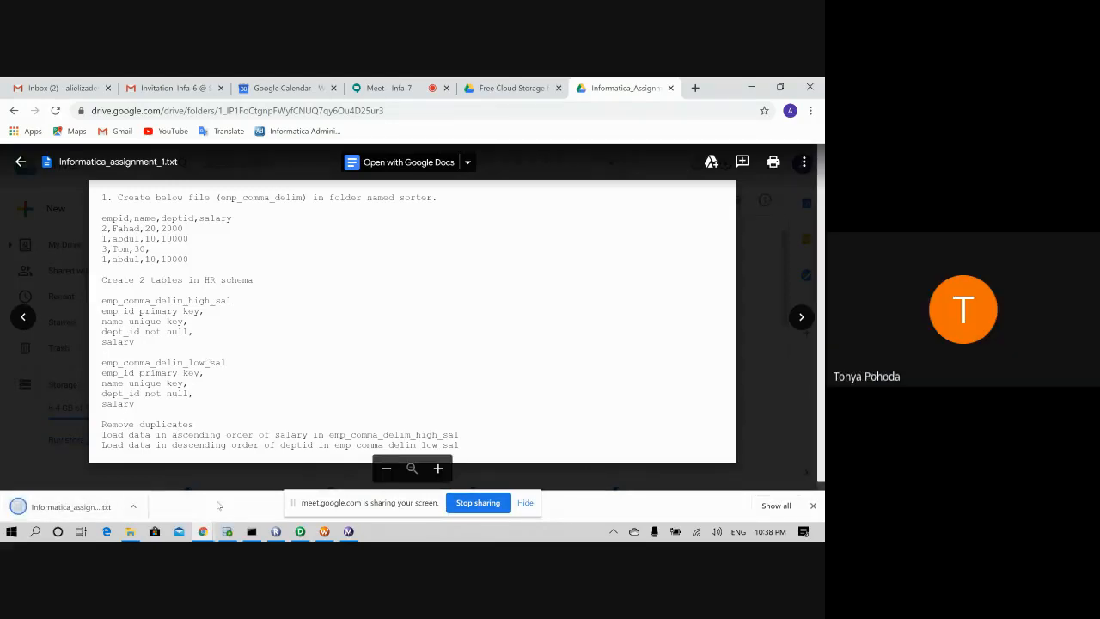
{"action": "left_click", "coordinate": [771, 282]}
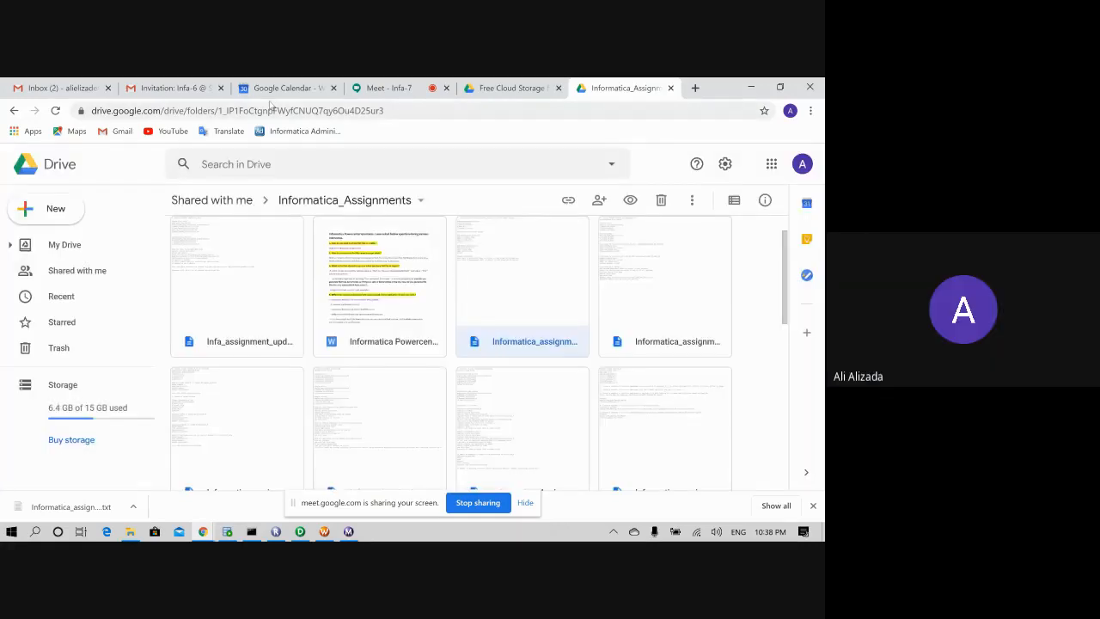
- Return to the Infa-7 Google Meet call and leave it, ending the screen share
{"action": "left_click", "coordinate": [388, 88]}
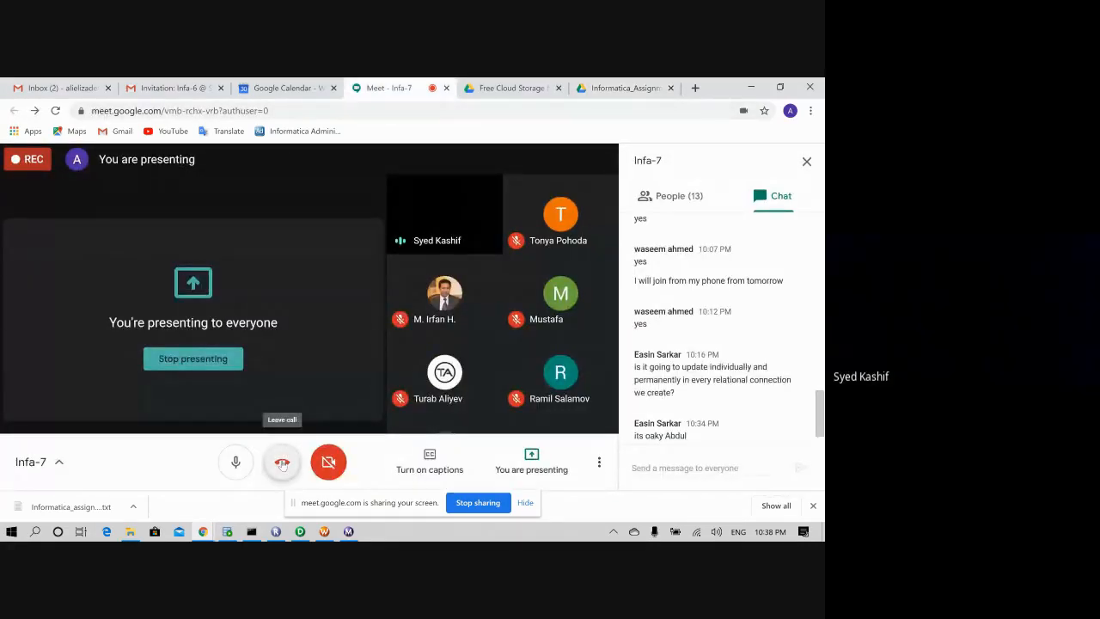
{"action": "left_click", "coordinate": [282, 464]}
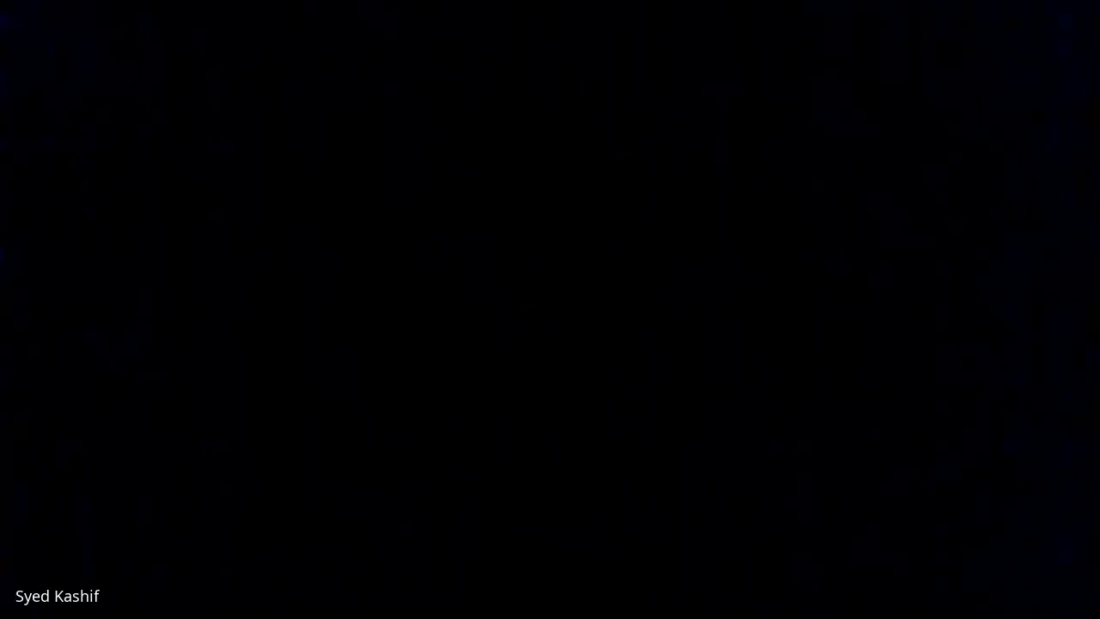